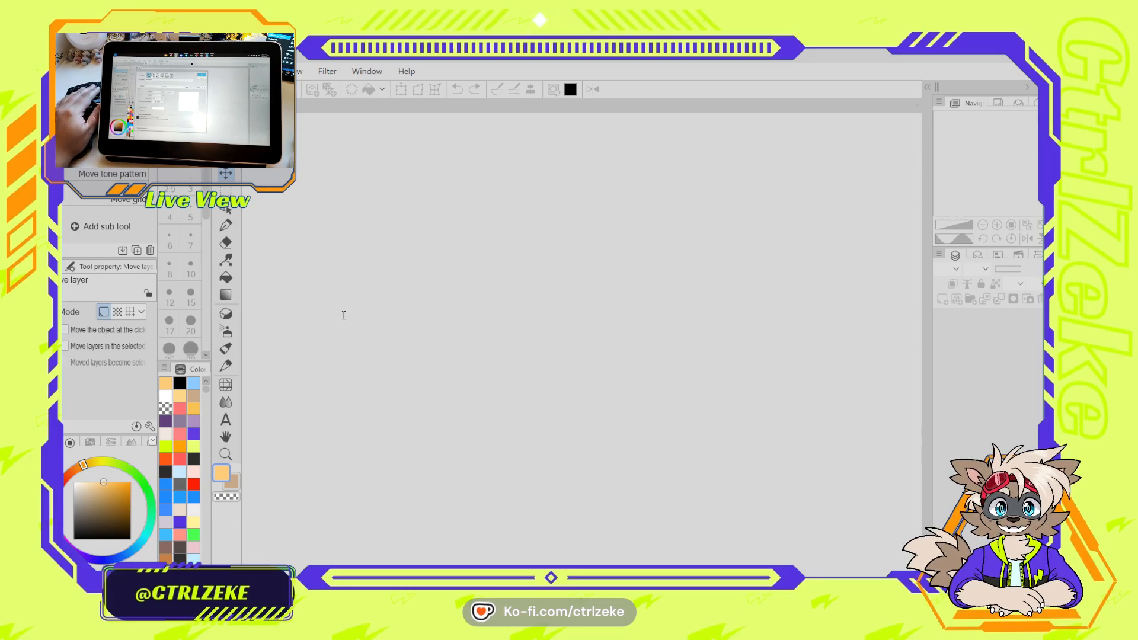
Create the new blank square canvas and fit it at a comfortable working size
left_click(636, 156)
scroll(631, 247, "down", 8)
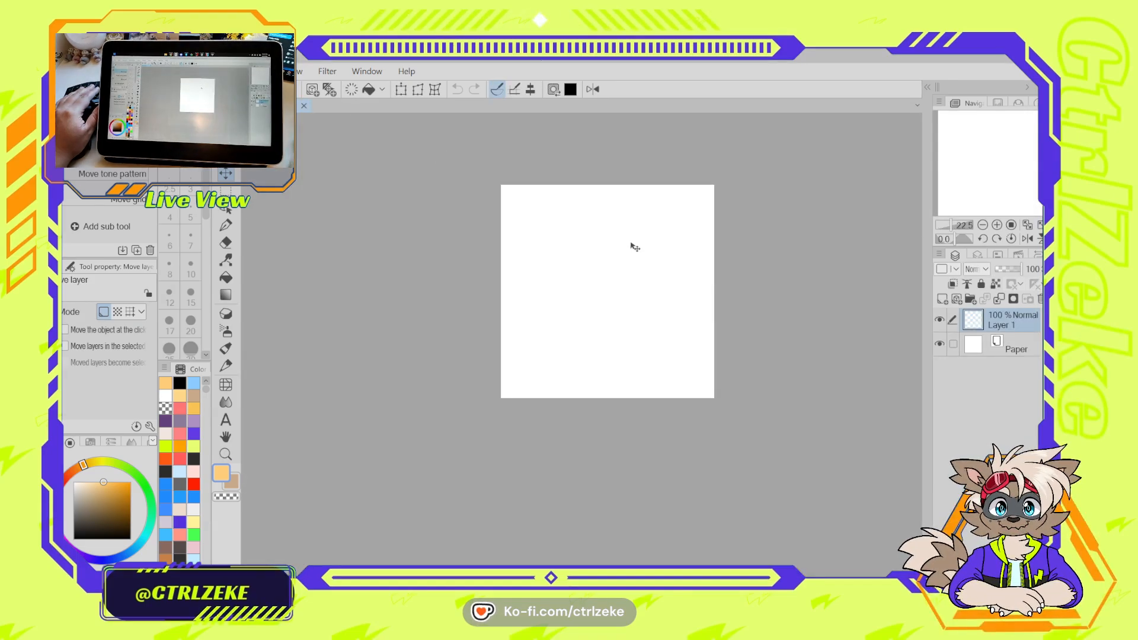
scroll(631, 244, "up", 9)
scroll(632, 243, "down", 5)
scroll(635, 247, "up", 2)
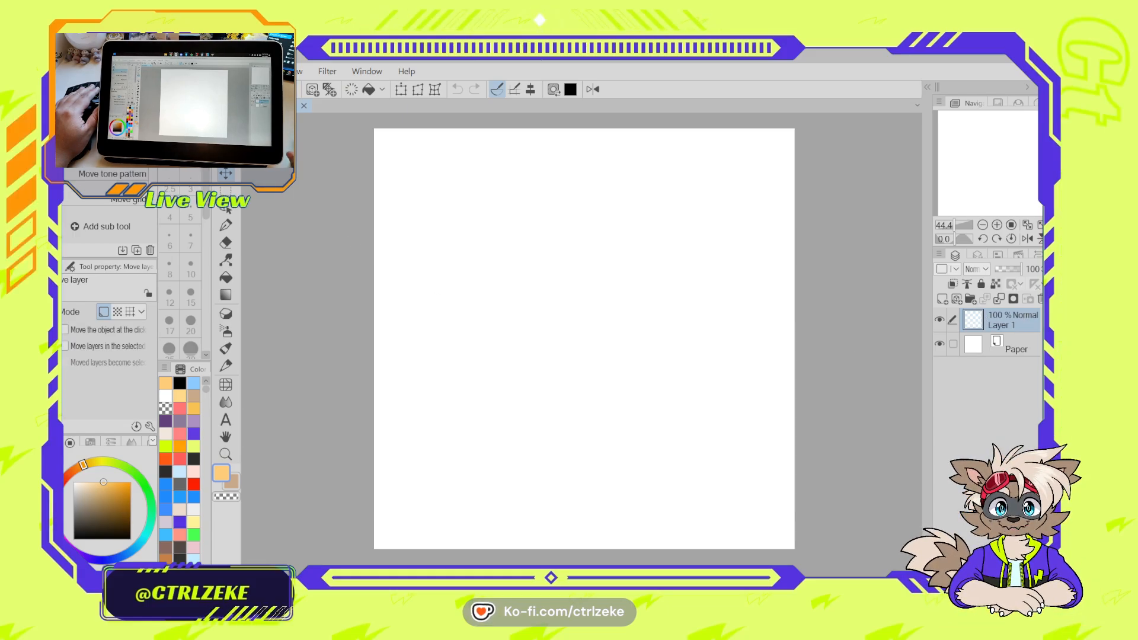
Choose the Symmetrical ruler for drawing a mirrored face
key("u")
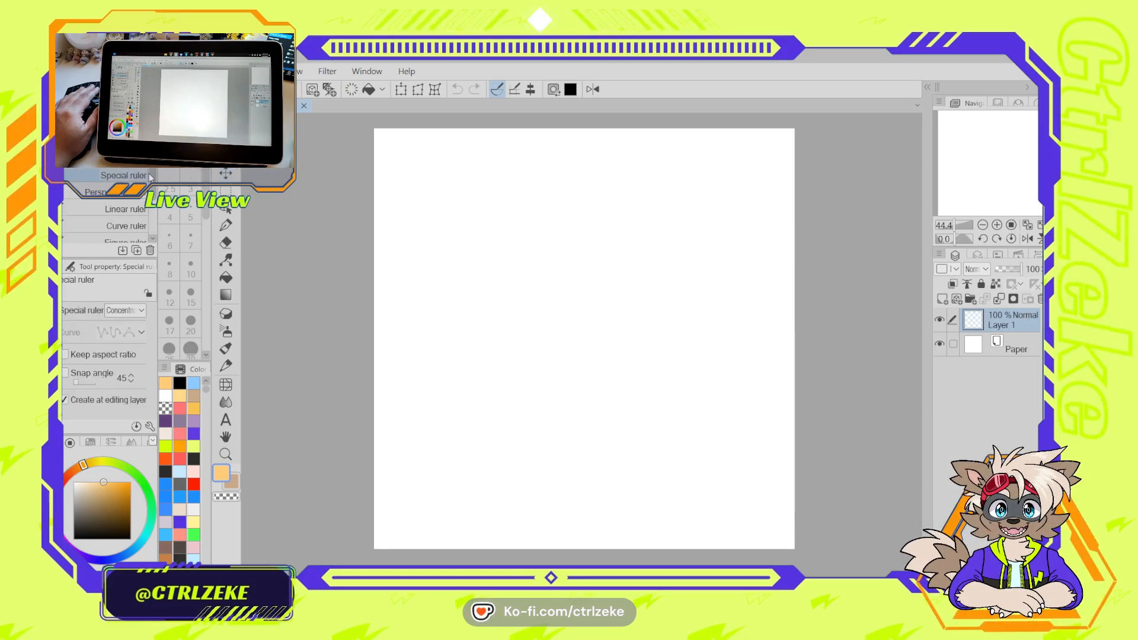
key("u")
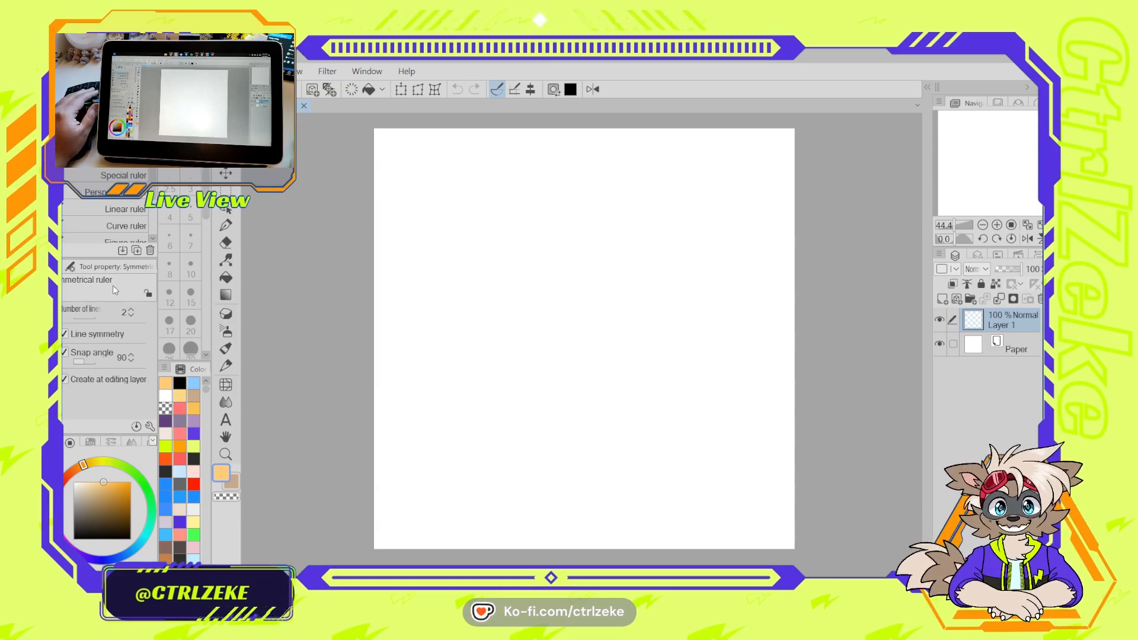
Try a diagonal symmetrical ruler across the canvas with Snap angle off, restoring the 90° snapping
left_click(64, 355)
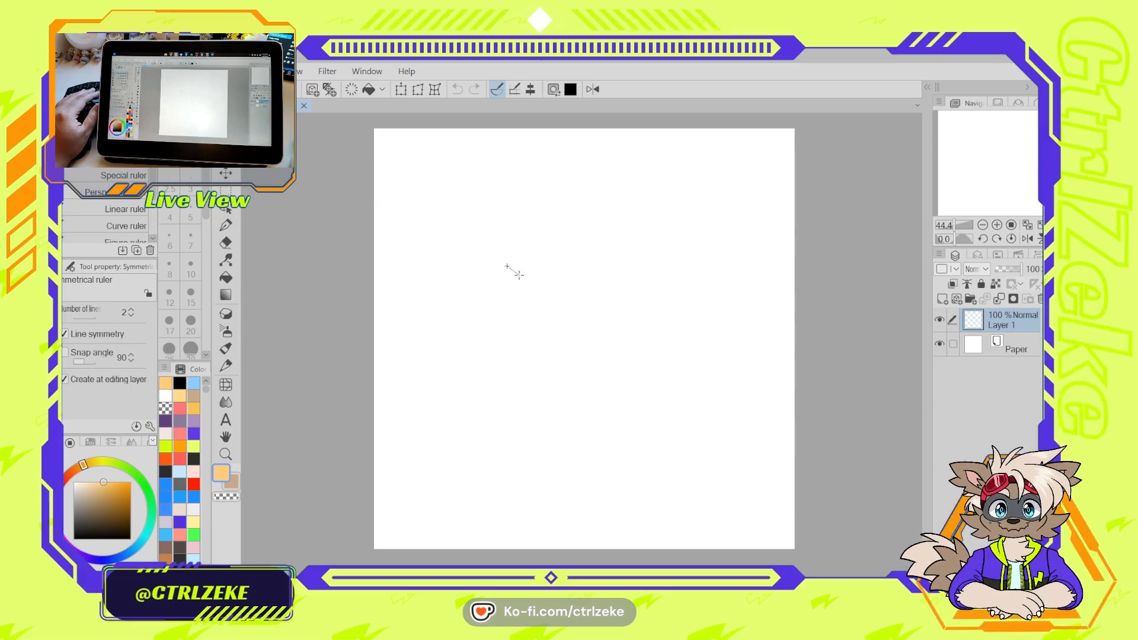
left_click_drag(506, 267, 604, 434)
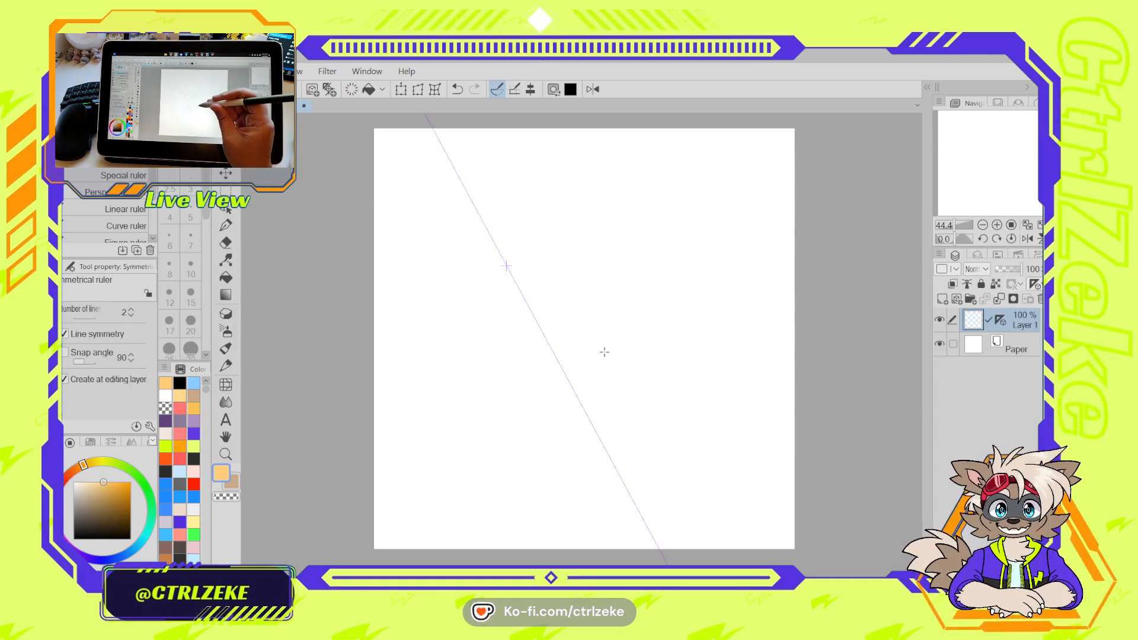
key("ctrl+z")
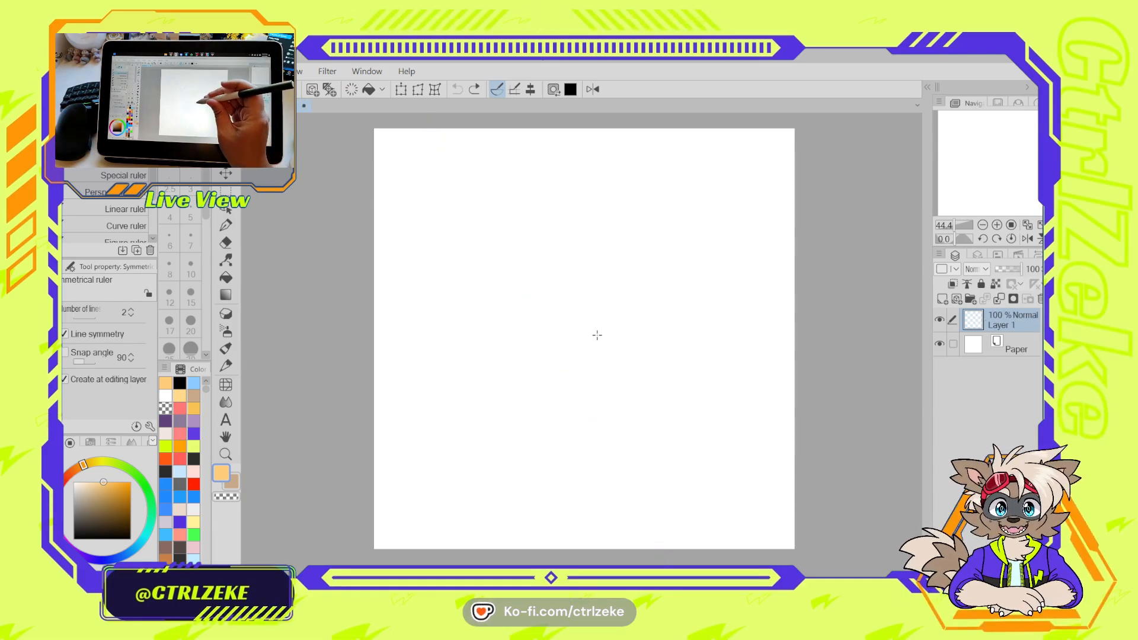
left_click(65, 353)
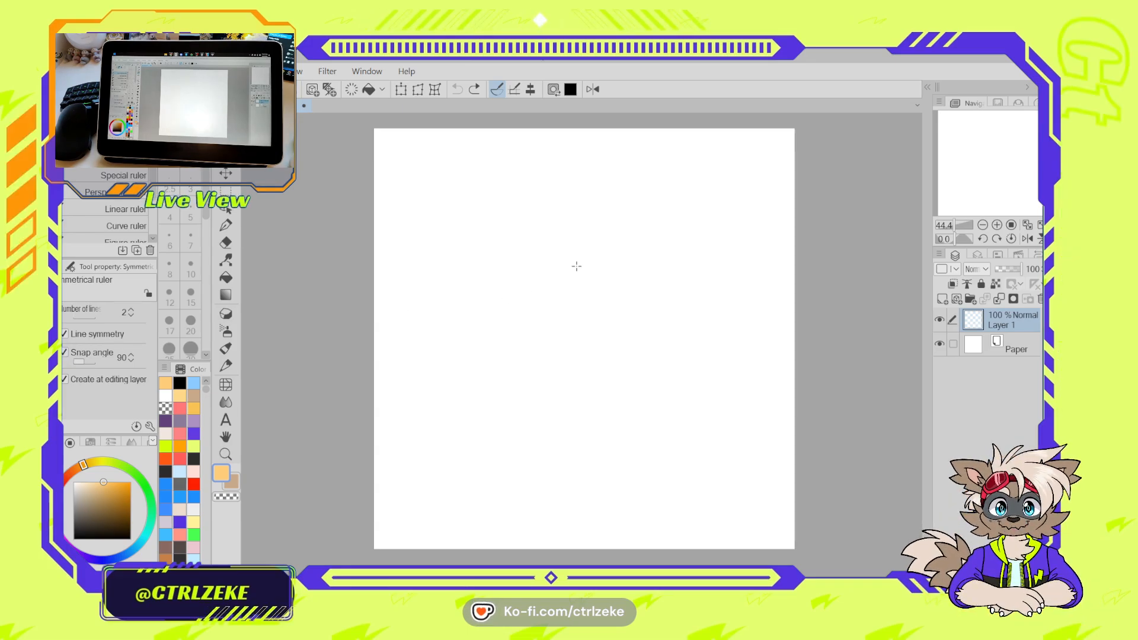
Place a vertical two-line symmetrical ruler on Layer 1 and align it to the horizontal center of the canvas
left_click_drag(577, 262, 582, 548)
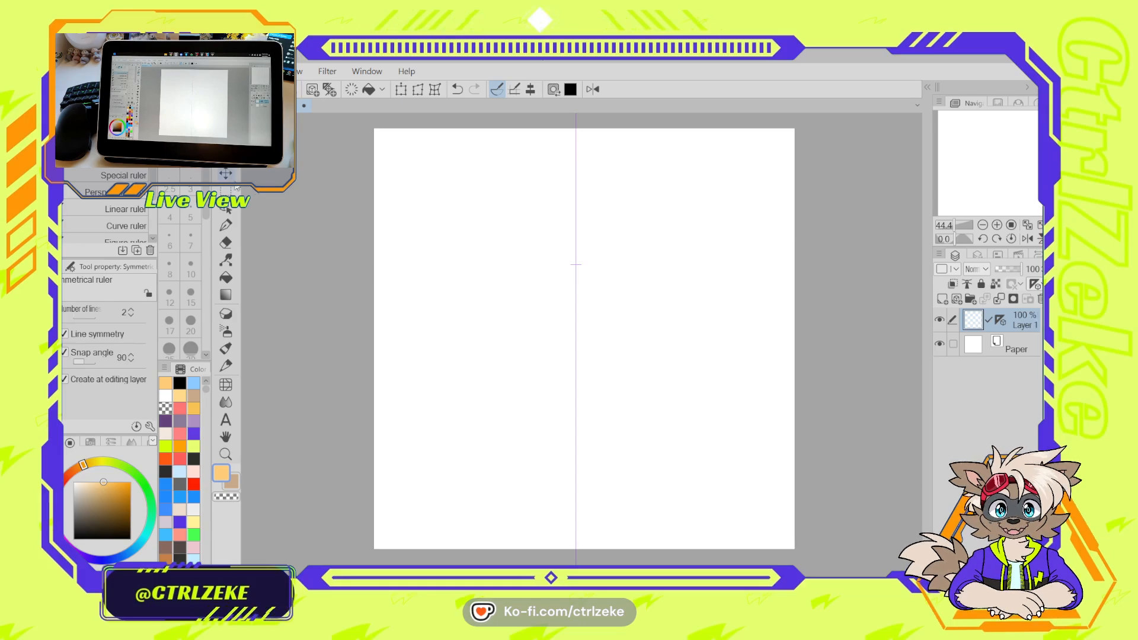
left_click(227, 207)
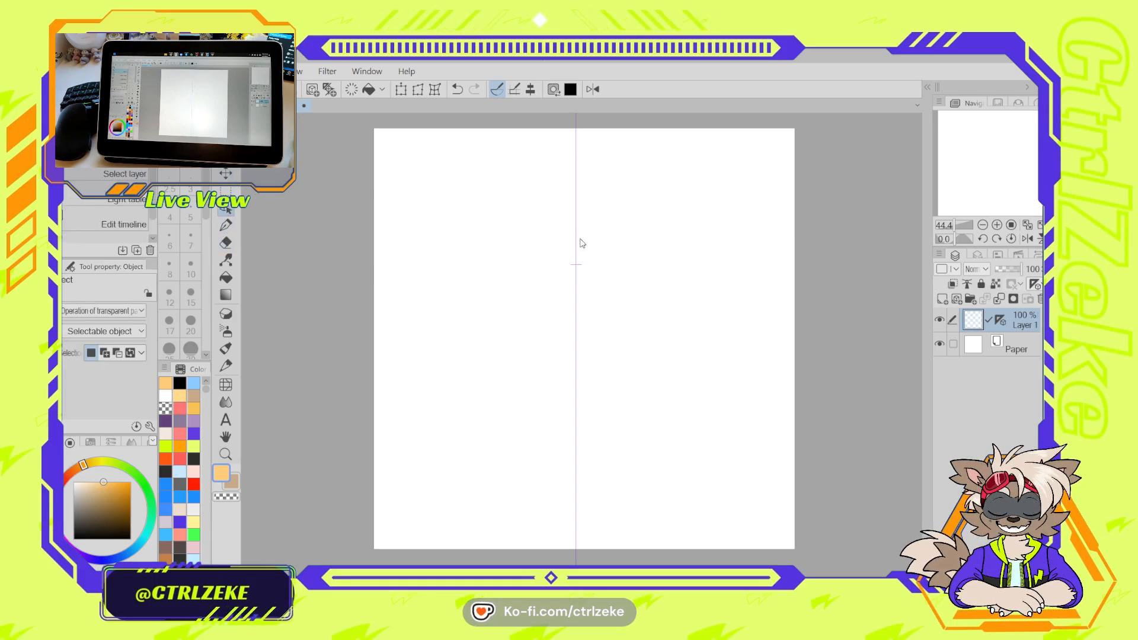
left_click(576, 269)
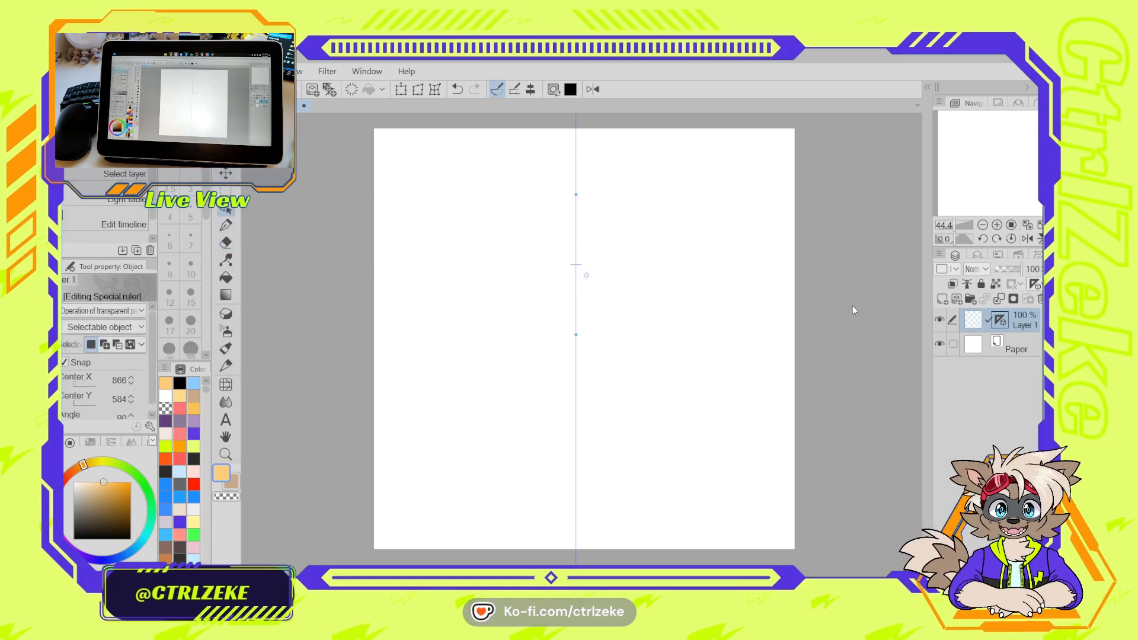
left_click(995, 256)
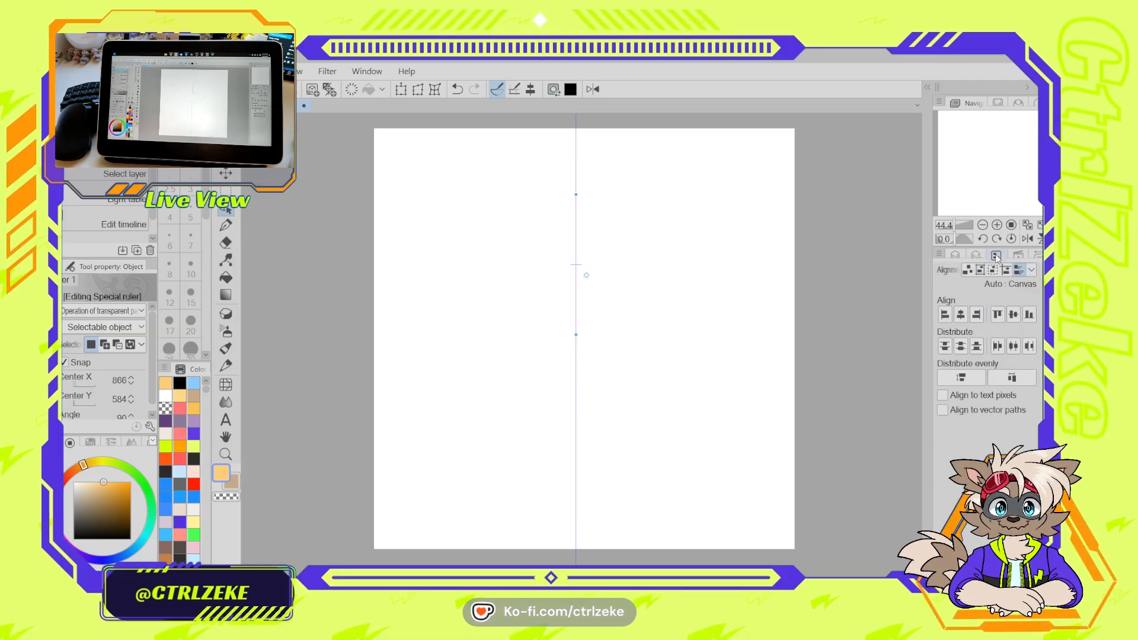
left_click(961, 316)
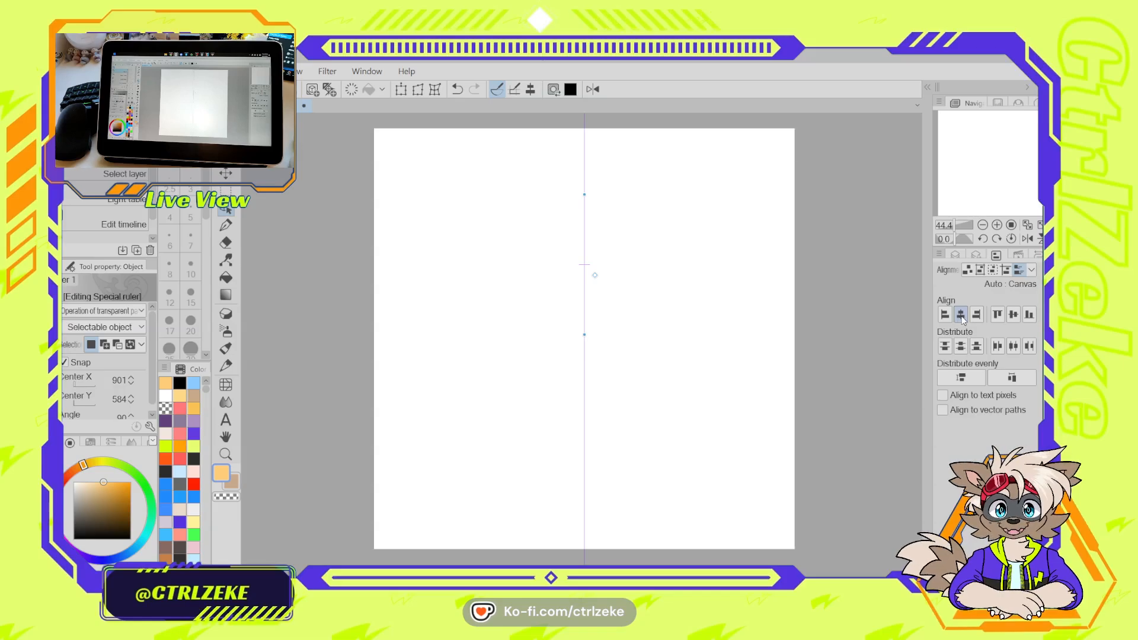
left_click(955, 255)
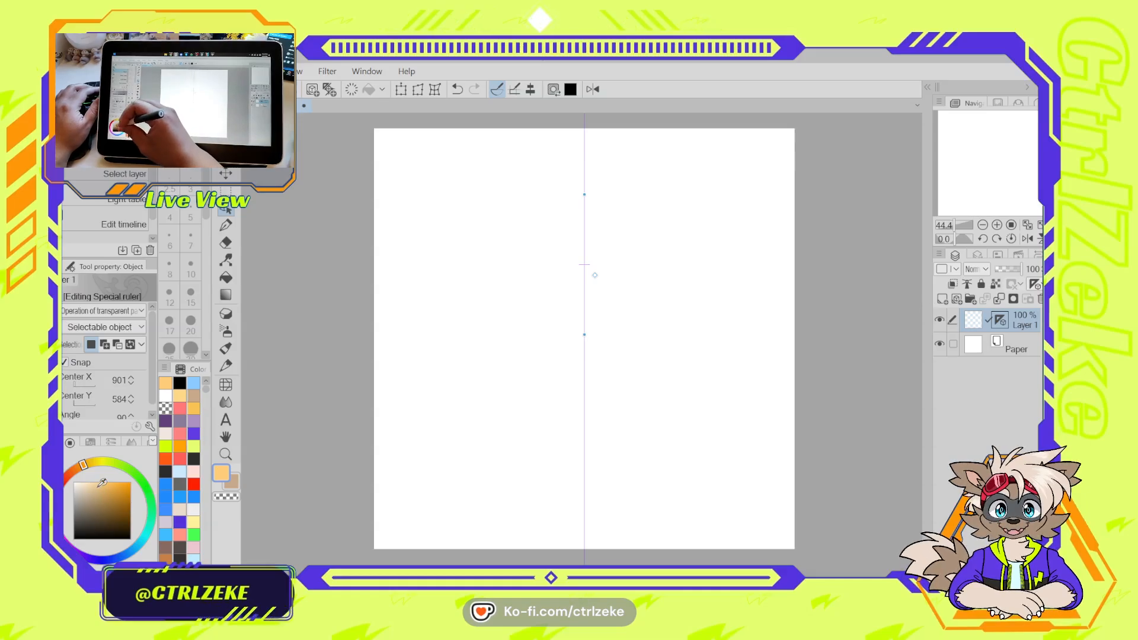
Set the drawing color to a light salmon red and select the G Pen with brush size 30
left_click(68, 474)
left_click_drag(106, 486, 104, 463)
key("p")
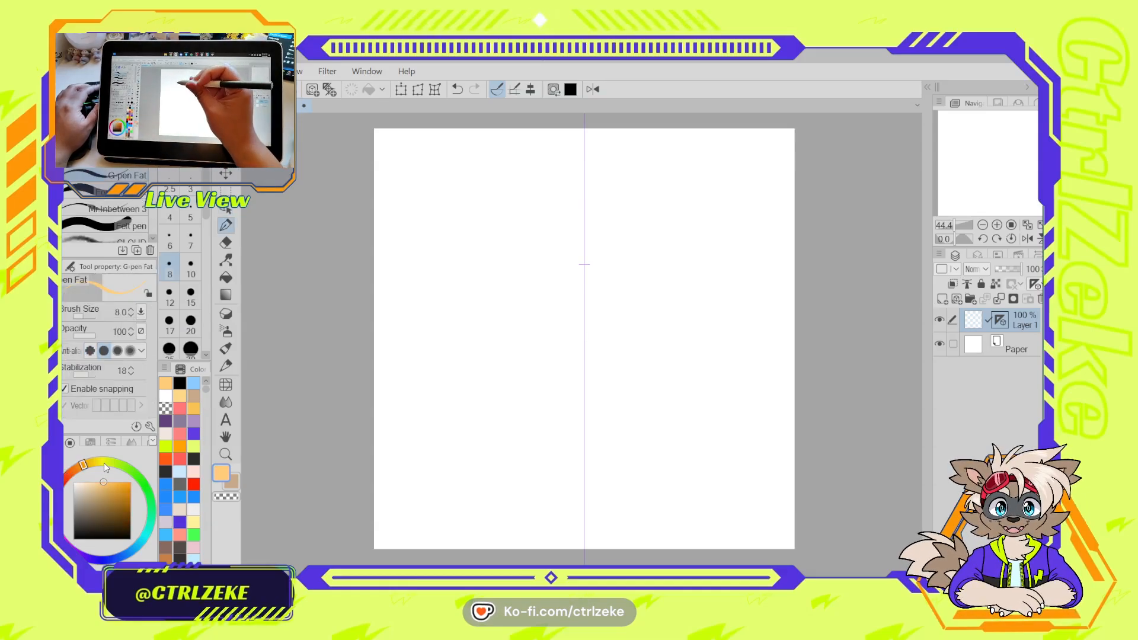
left_click(65, 481)
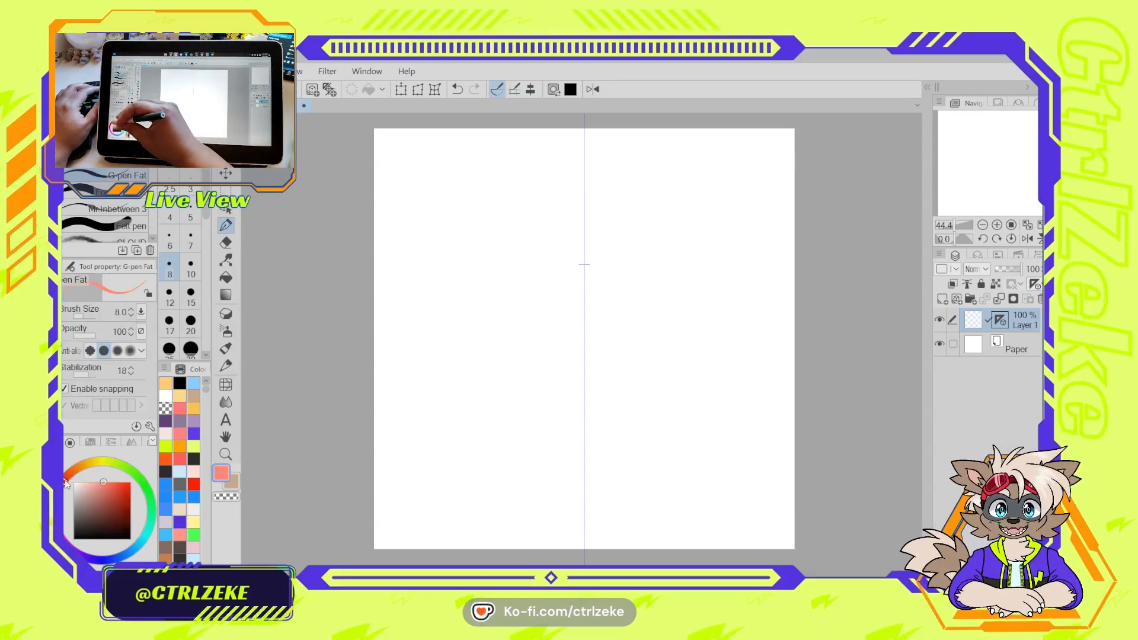
left_click(99, 482)
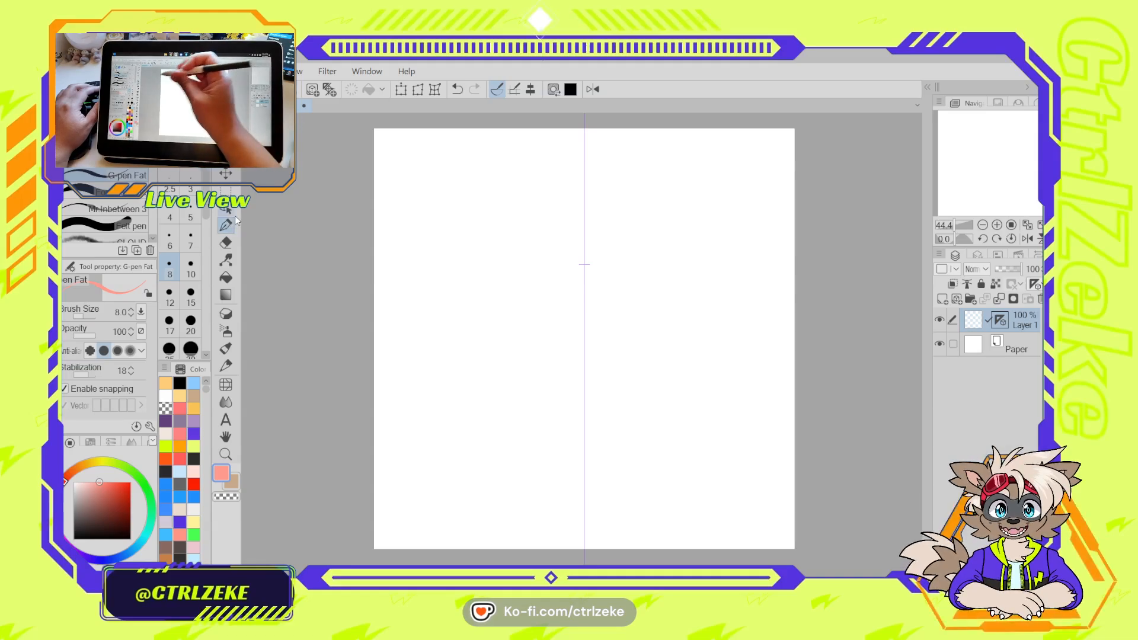
left_click(128, 114)
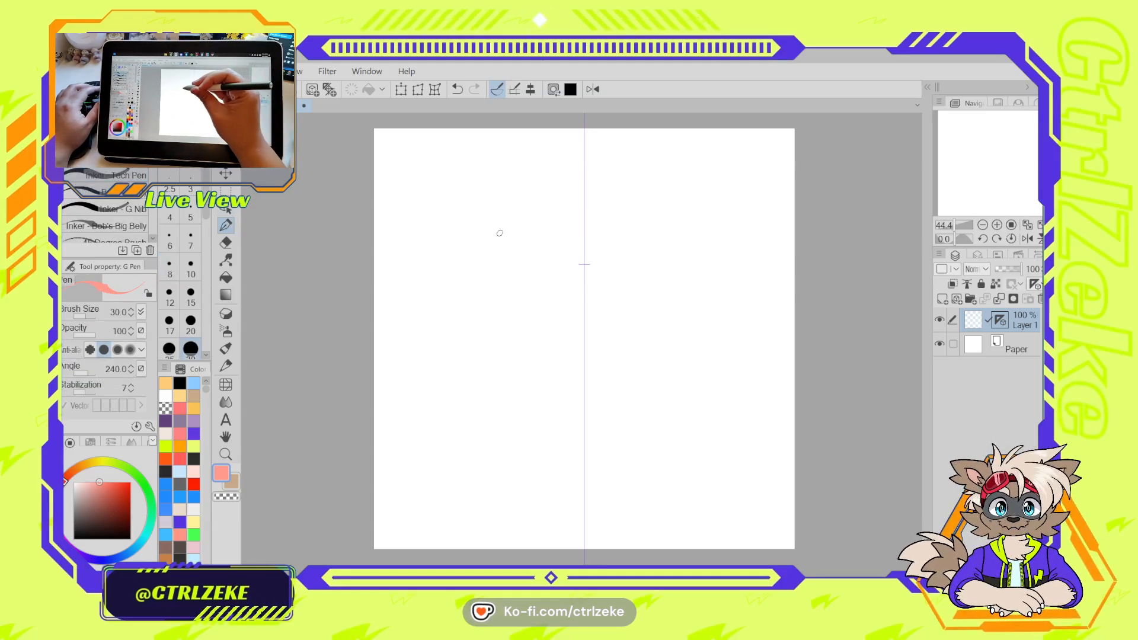
Sketch a rounded, wide-cheeked head outline mirrored across the vertical symmetry line
left_click_drag(487, 234, 484, 336)
key("ctrl+z")
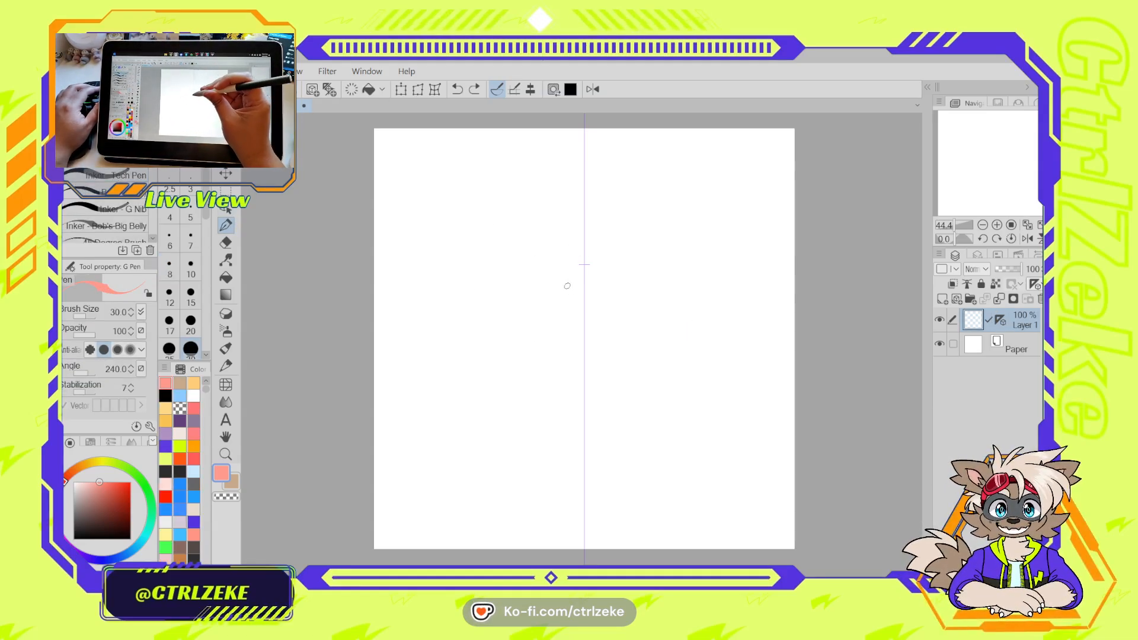
mouse_move(554, 183)
left_mouse_down()
mouse_move(478, 224)
mouse_move(453, 344)
mouse_move(461, 438)
left_mouse_up()
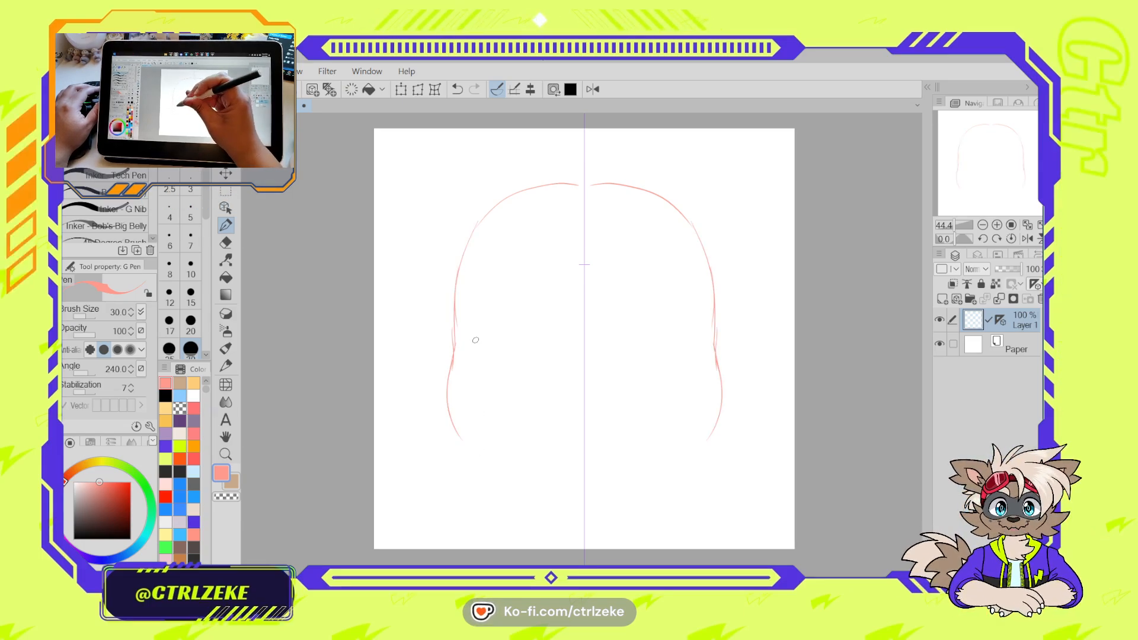
key("ctrl+z")
mouse_move(449, 383)
left_mouse_down()
mouse_move(489, 439)
mouse_move(517, 456)
mouse_move(584, 459)
left_mouse_up()
left_click_drag(551, 184, 584, 181)
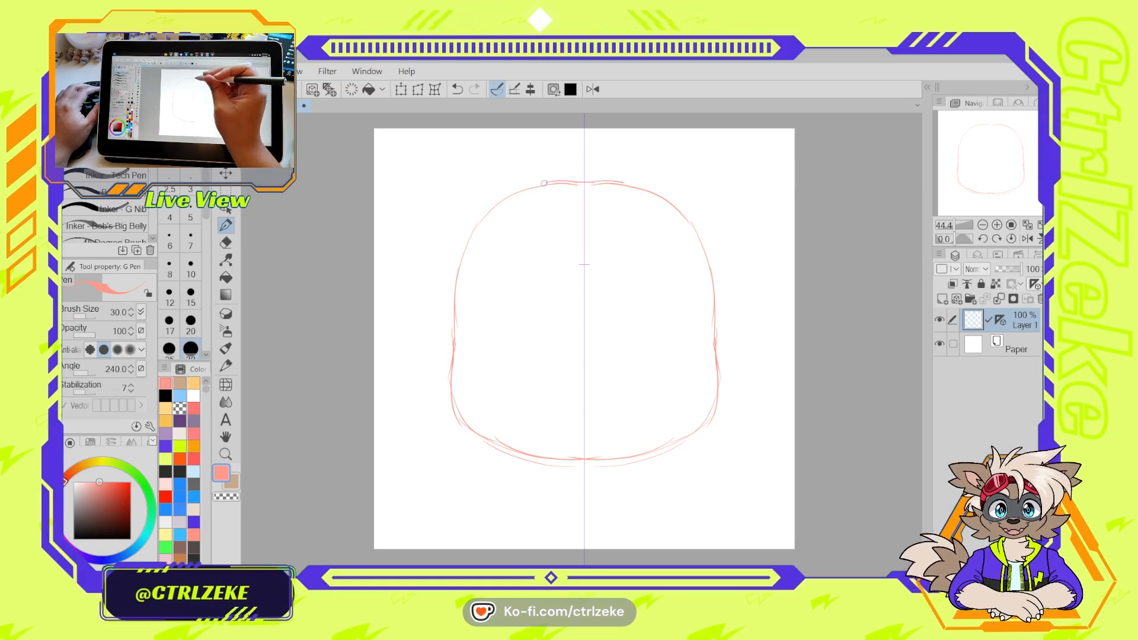
left_click_drag(453, 270, 449, 397)
Sketch a small nose on the center line and two large eyes with thick upper lids and thin lower curves
left_click_drag(572, 374, 584, 384)
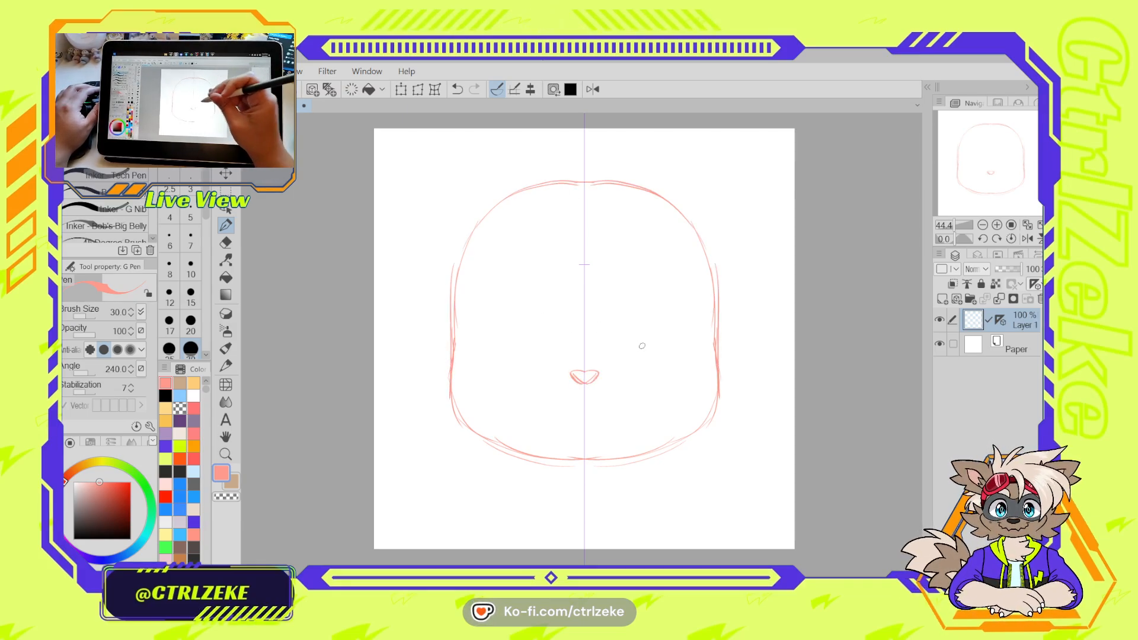
mouse_move(617, 350)
left_mouse_down()
mouse_move(616, 300)
mouse_move(644, 259)
mouse_move(688, 279)
mouse_move(697, 313)
left_mouse_up()
mouse_move(666, 262)
left_mouse_down()
mouse_move(699, 313)
mouse_move(698, 338)
left_mouse_up()
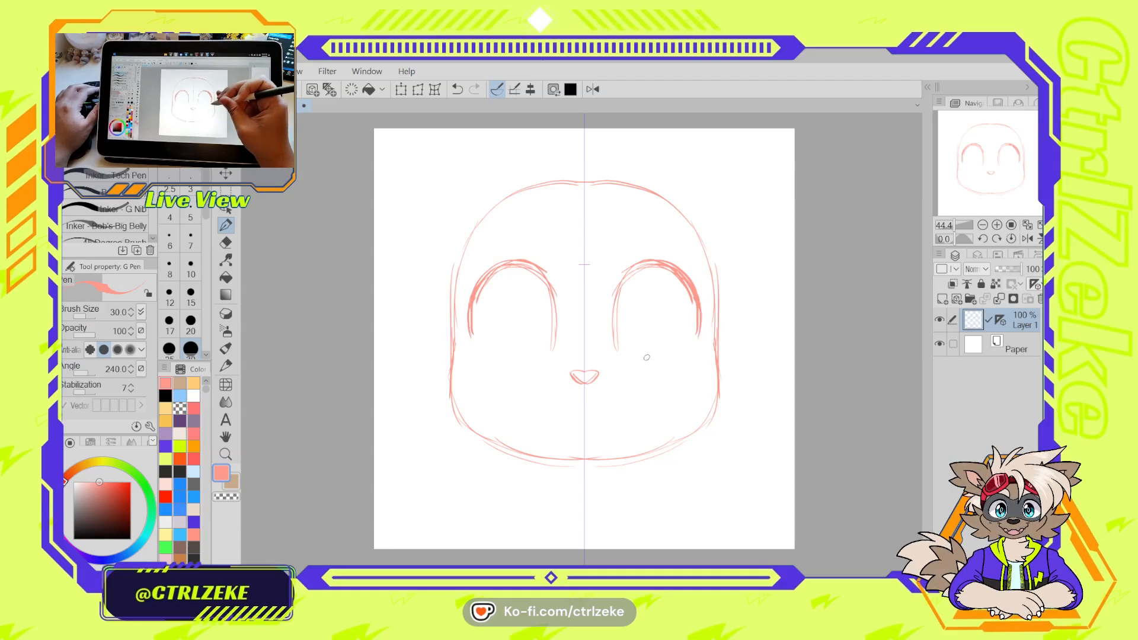
mouse_move(639, 264)
left_mouse_down()
mouse_move(662, 262)
mouse_move(611, 293)
left_mouse_up()
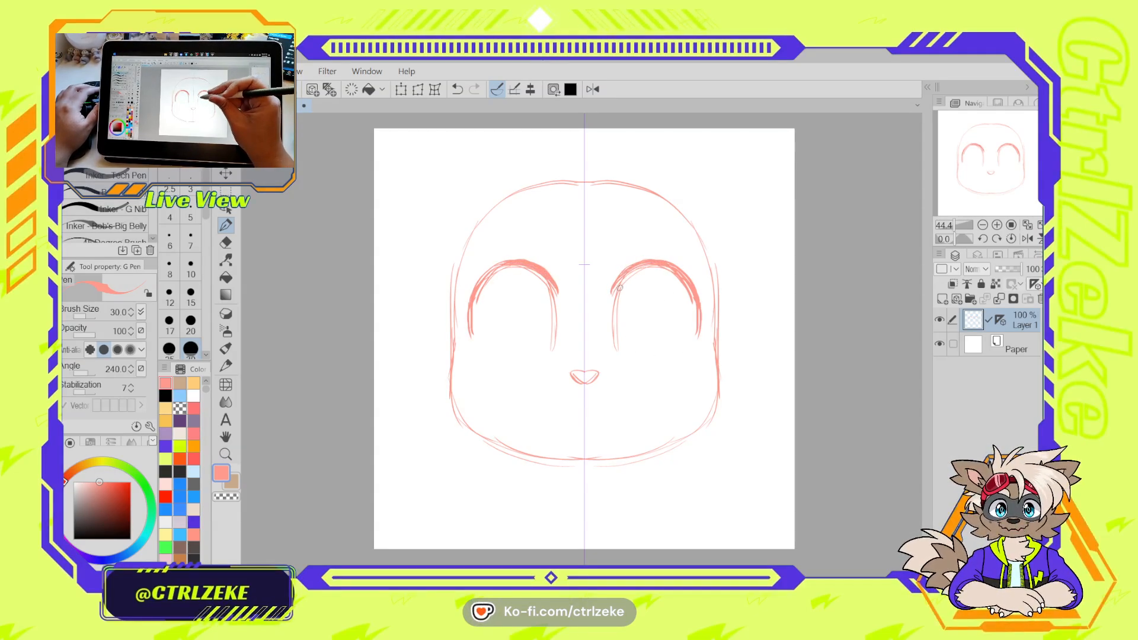
mouse_move(646, 369)
left_mouse_down()
mouse_move(629, 362)
mouse_move(684, 361)
left_mouse_up()
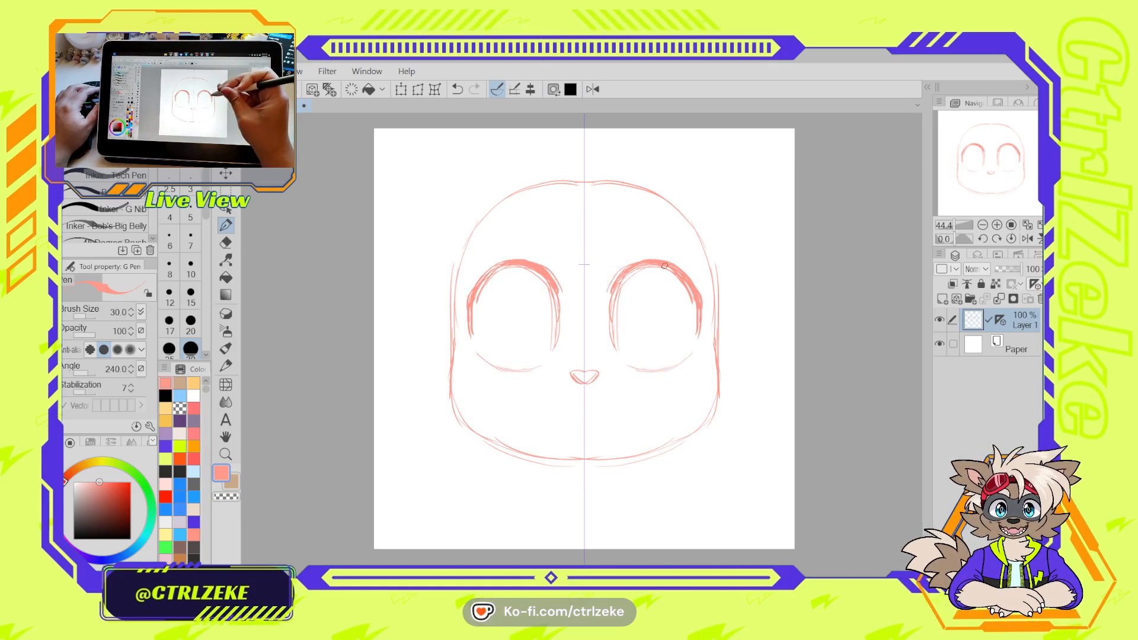
left_click_drag(677, 268, 701, 290)
Erase the excess strokes along the sides of the eyes and redraw the upper lid curves with the pen
key("e")
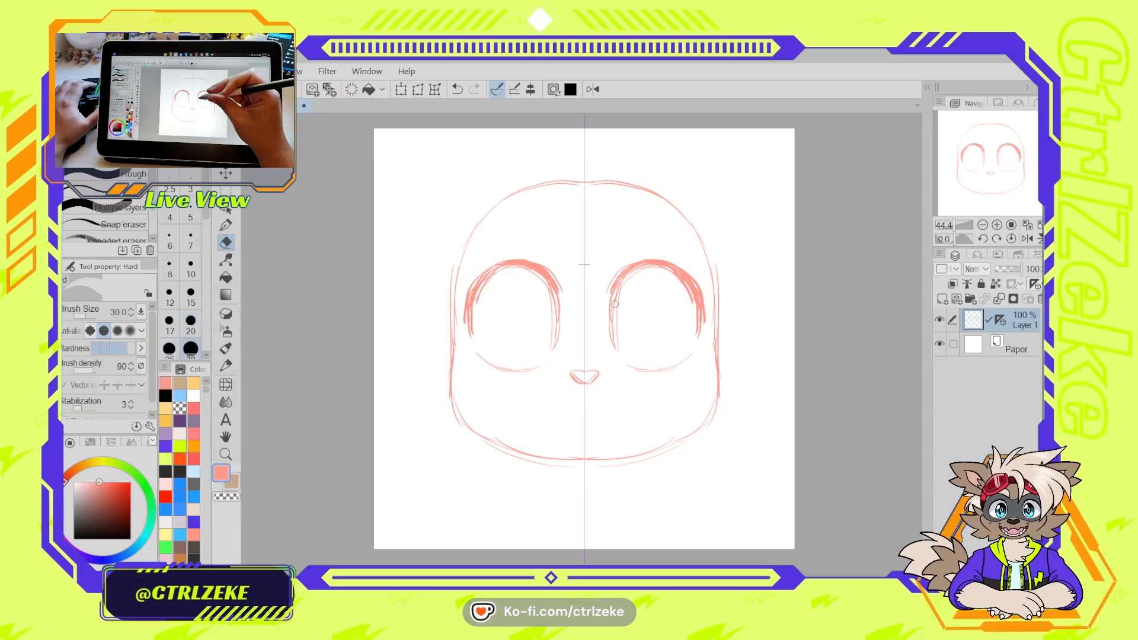
left_click_drag(619, 291, 615, 337)
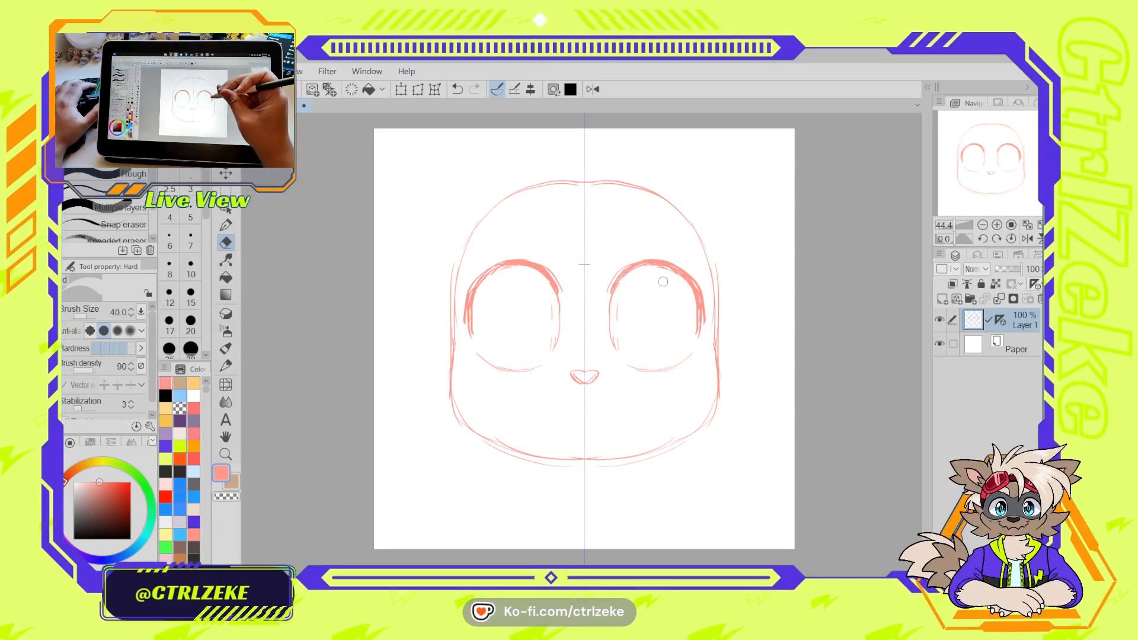
left_click_drag(695, 297, 697, 335)
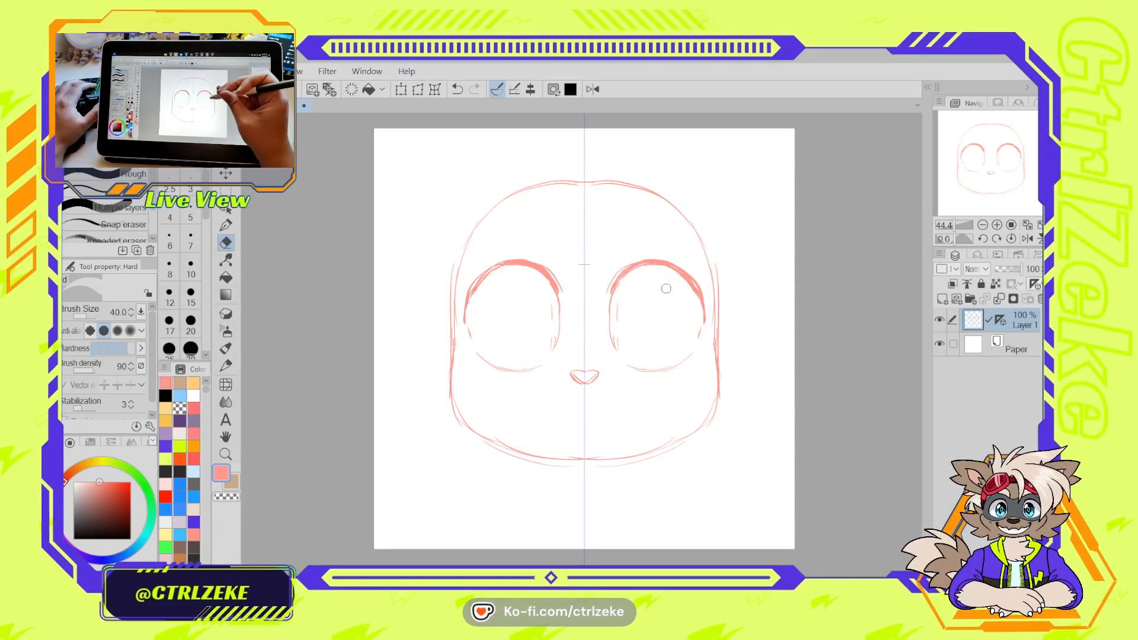
key("p")
mouse_move(668, 272)
left_mouse_down()
mouse_move(704, 325)
mouse_move(695, 342)
left_mouse_up()
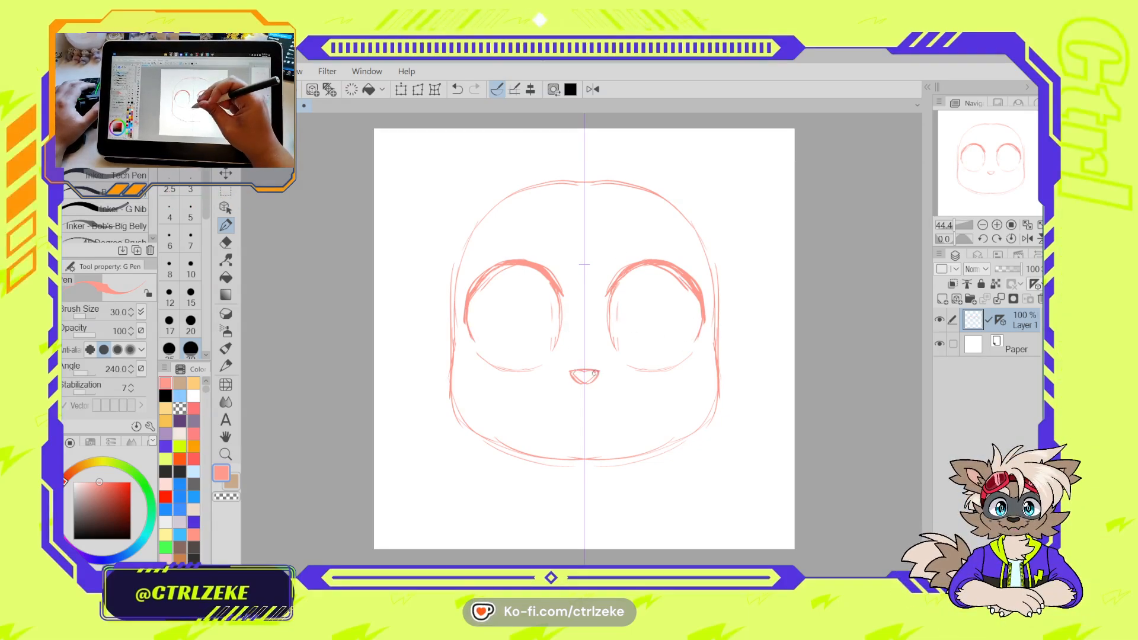
Rework the nose and sketch a wide open smiling mouth with fangs, lower teeth and a tongue
left_click_drag(569, 372, 579, 383)
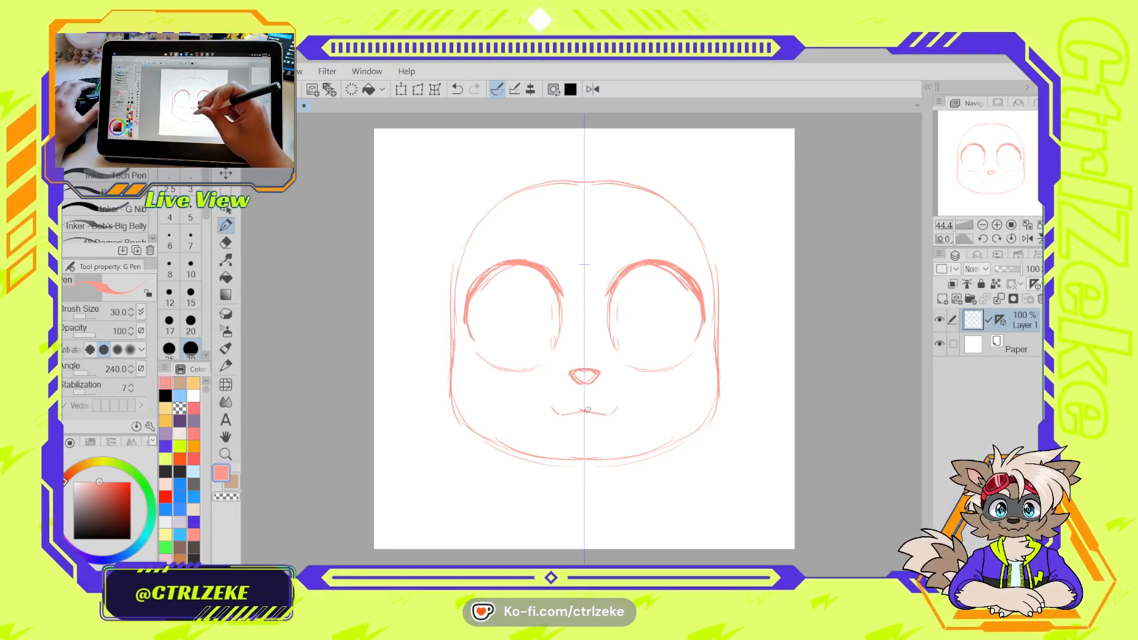
key("ctrl+z")
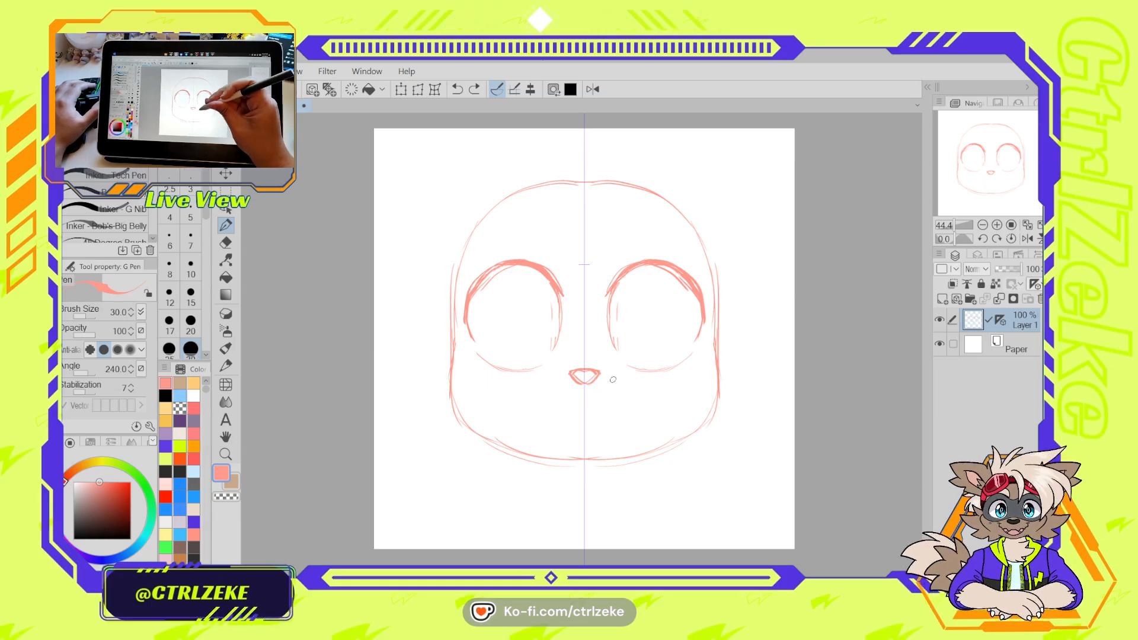
mouse_move(570, 374)
left_mouse_down()
mouse_move(597, 378)
mouse_move(601, 363)
mouse_move(574, 371)
mouse_move(581, 395)
left_mouse_up()
left_click_drag(588, 394, 633, 390)
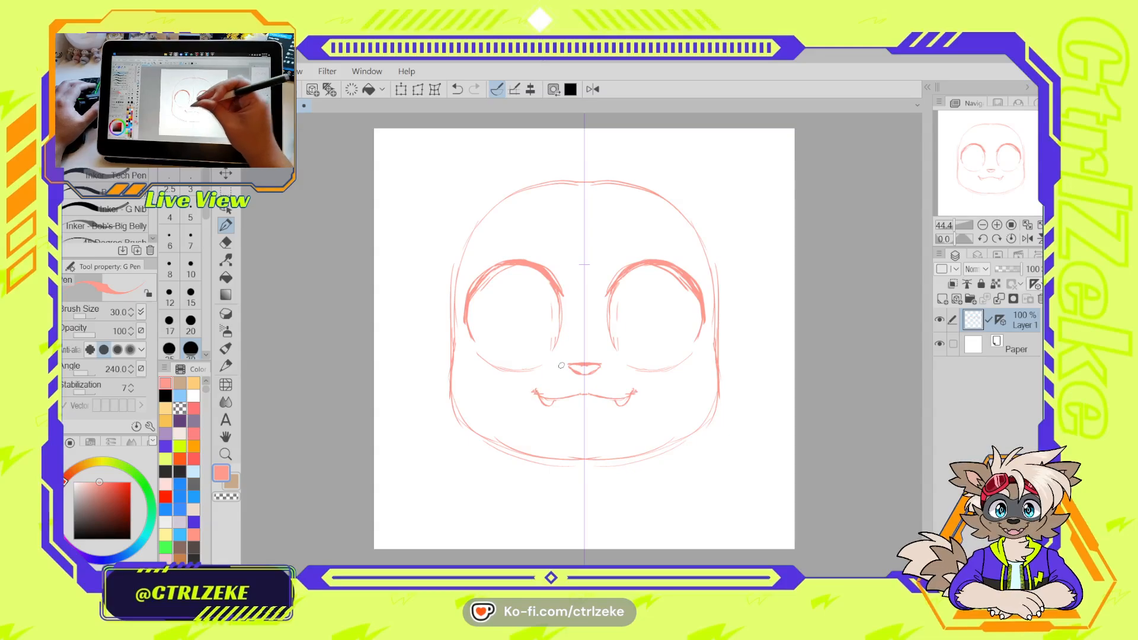
mouse_move(541, 409)
left_mouse_down()
mouse_move(543, 431)
mouse_move(575, 447)
mouse_move(565, 436)
left_mouse_up()
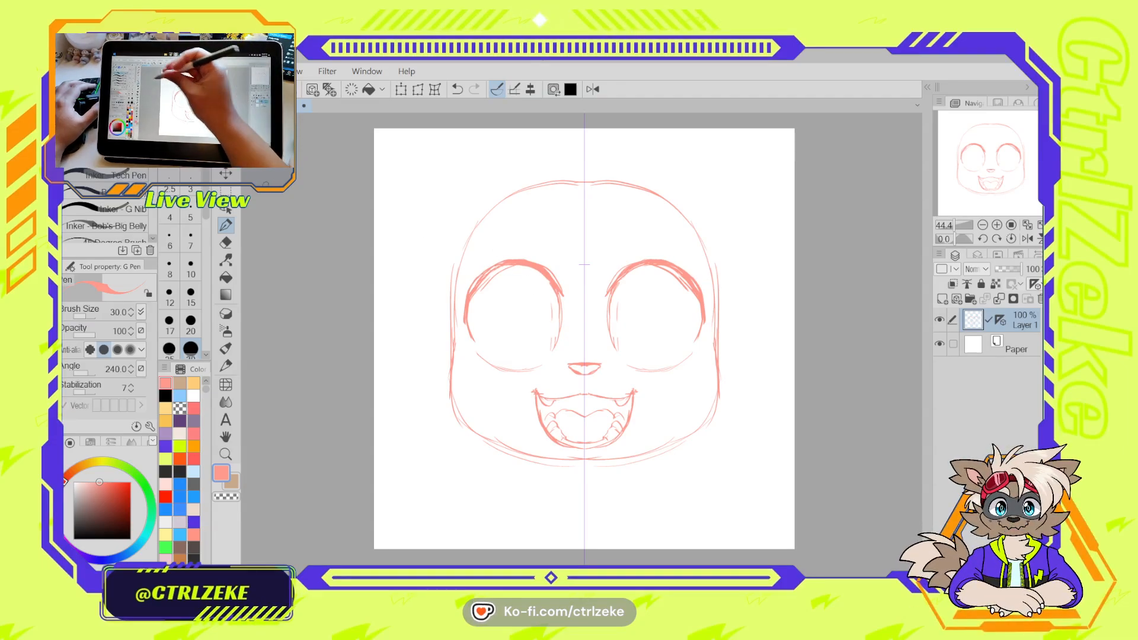
Place a concentric circle special ruler shaped as an upright ellipse inside the right eye
left_click(225, 156)
left_click(127, 175)
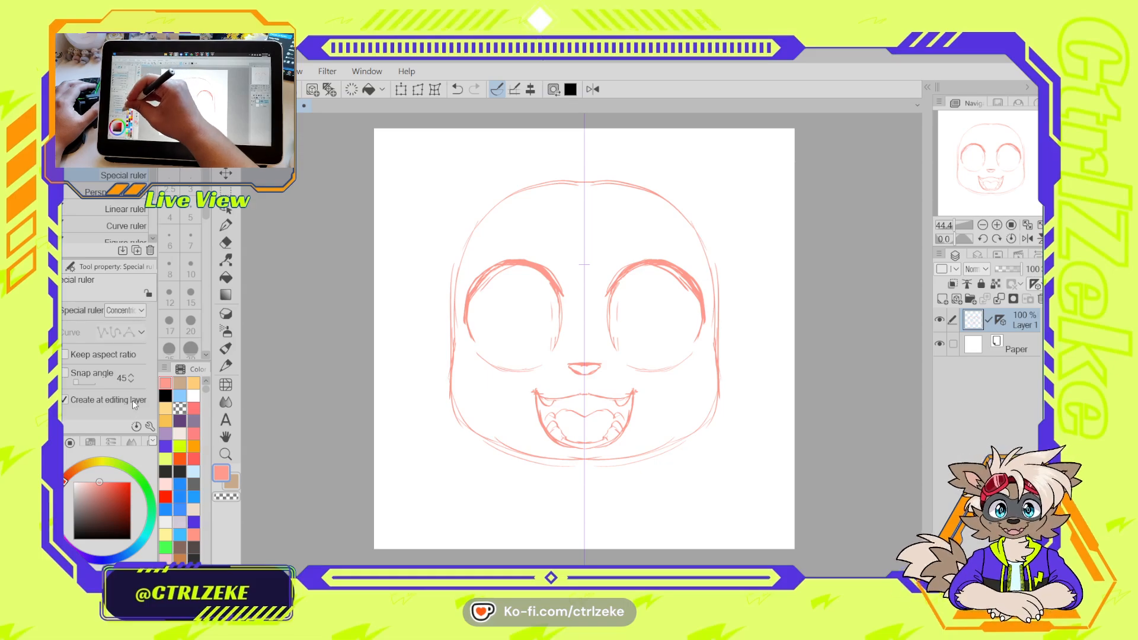
left_click_drag(648, 324, 620, 364)
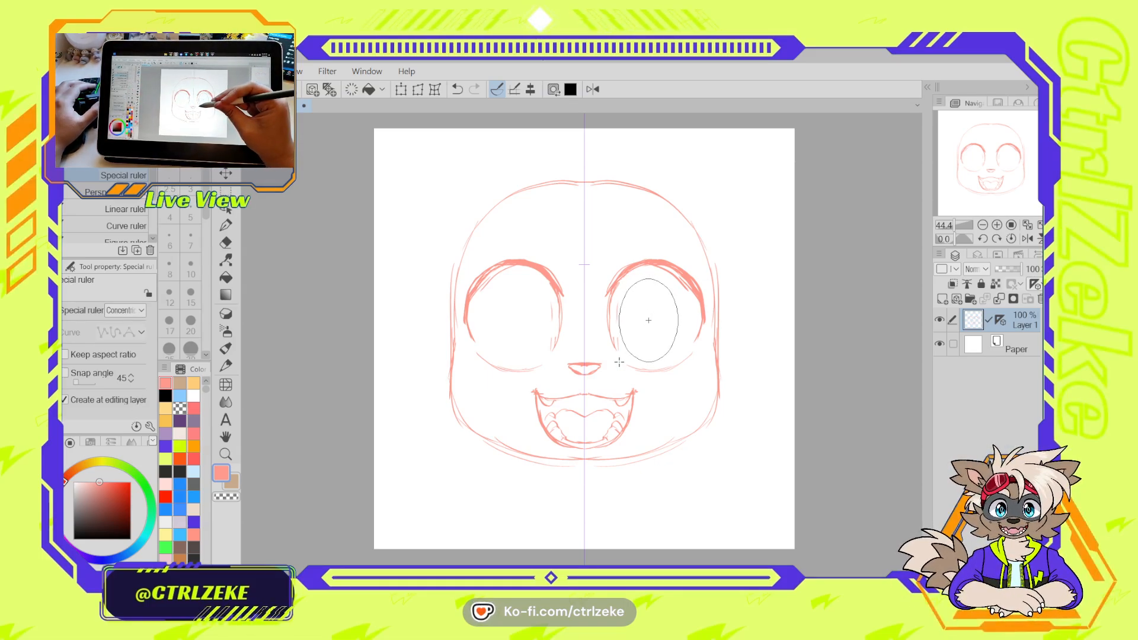
left_click(618, 362)
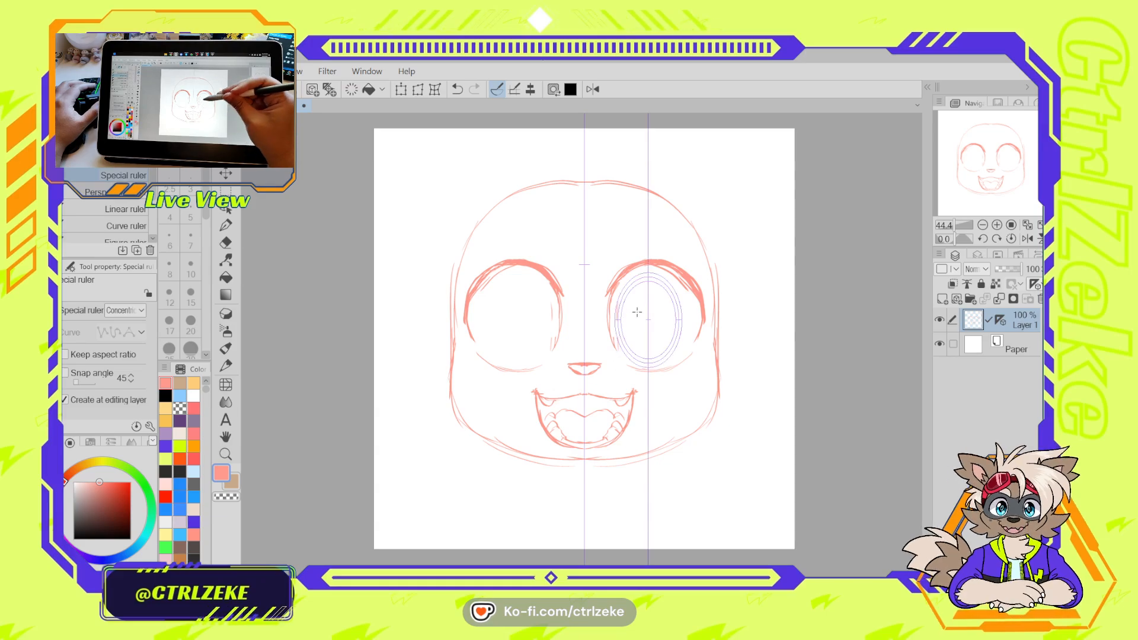
Adjust the concentric ruler's position within the right eye and draw oval irises along it, mirrored in both eyes
left_click(236, 208)
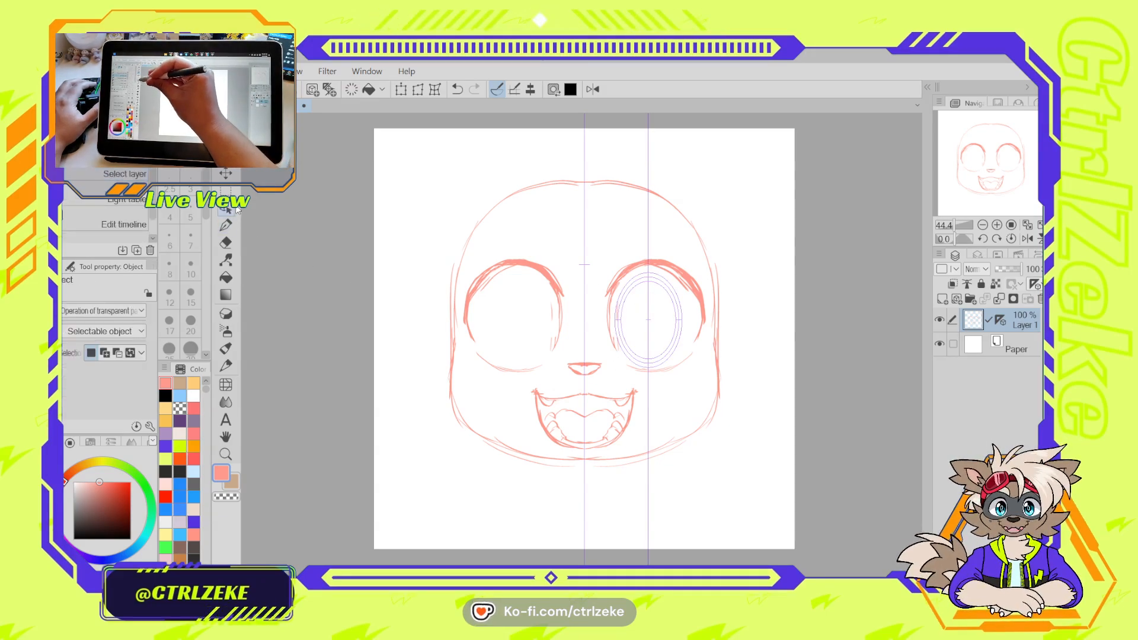
left_click(664, 299)
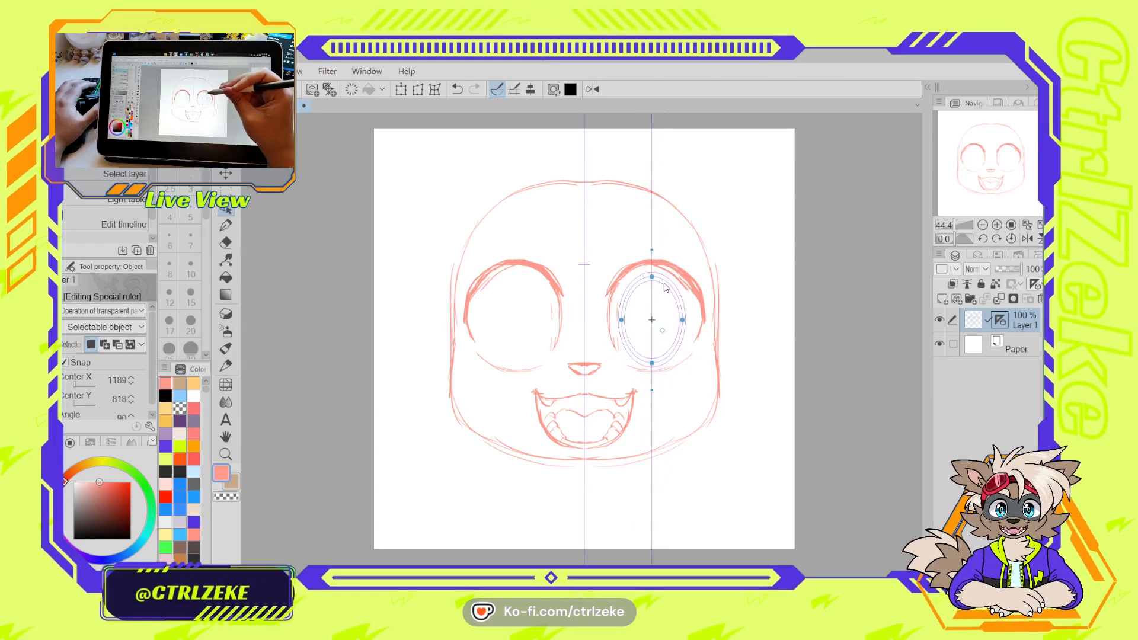
mouse_move(650, 253)
left_mouse_down()
mouse_move(679, 260)
mouse_move(648, 270)
left_mouse_up()
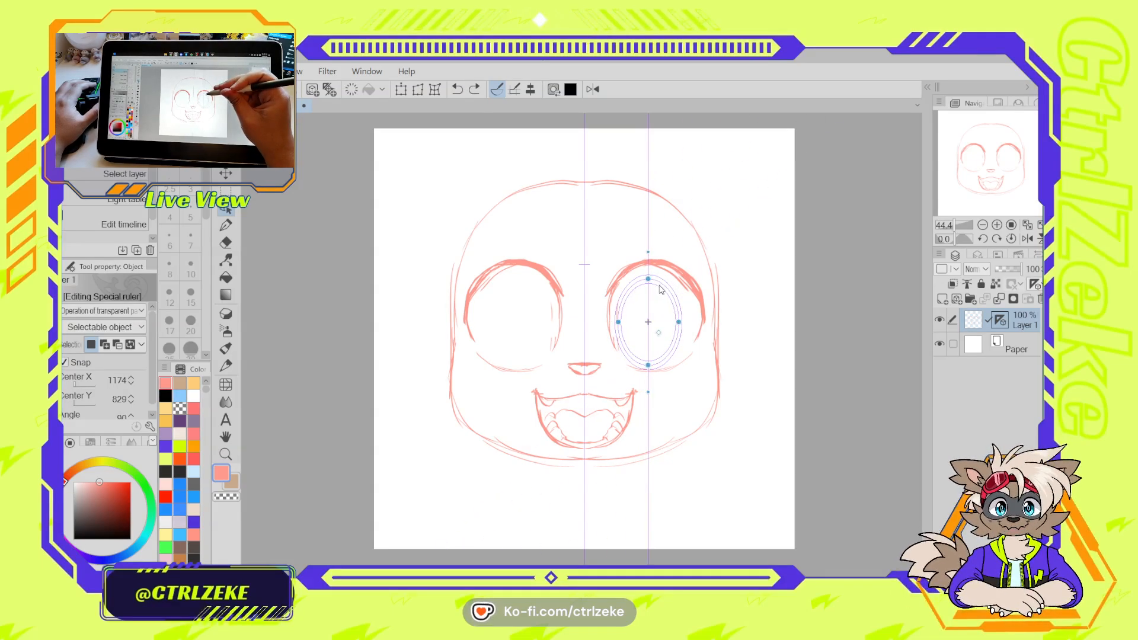
mouse_move(650, 313)
left_mouse_down()
mouse_move(664, 356)
mouse_move(632, 285)
left_mouse_up()
key("p")
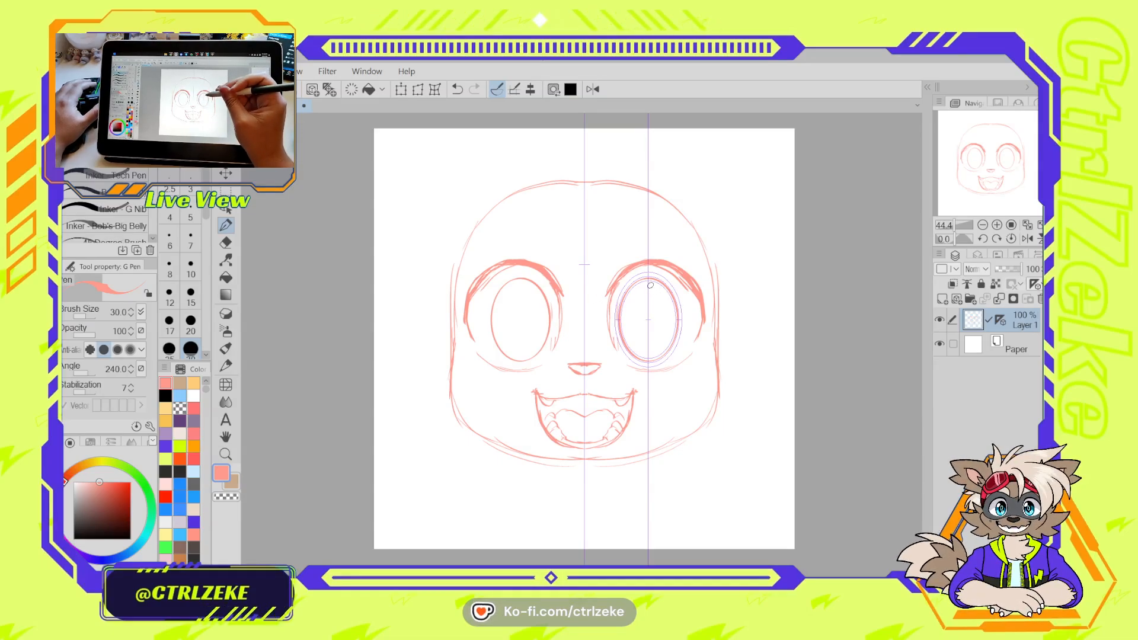
Turn off snapping to the concentric ruler, try looping freehand strokes around the eyes and undo them
key("o")
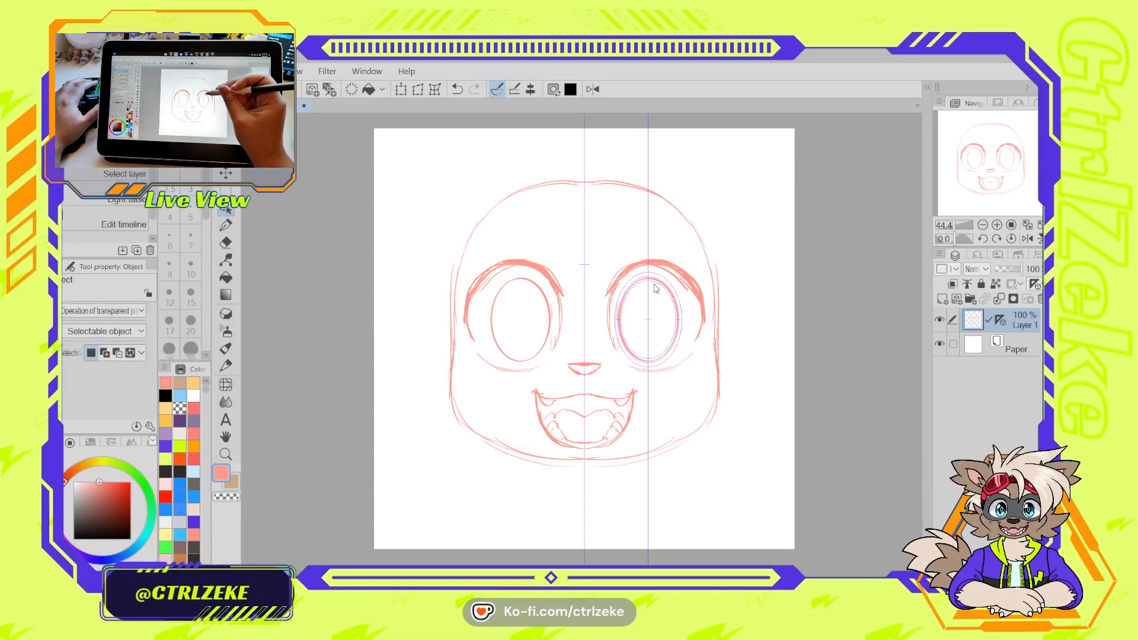
left_click(650, 276)
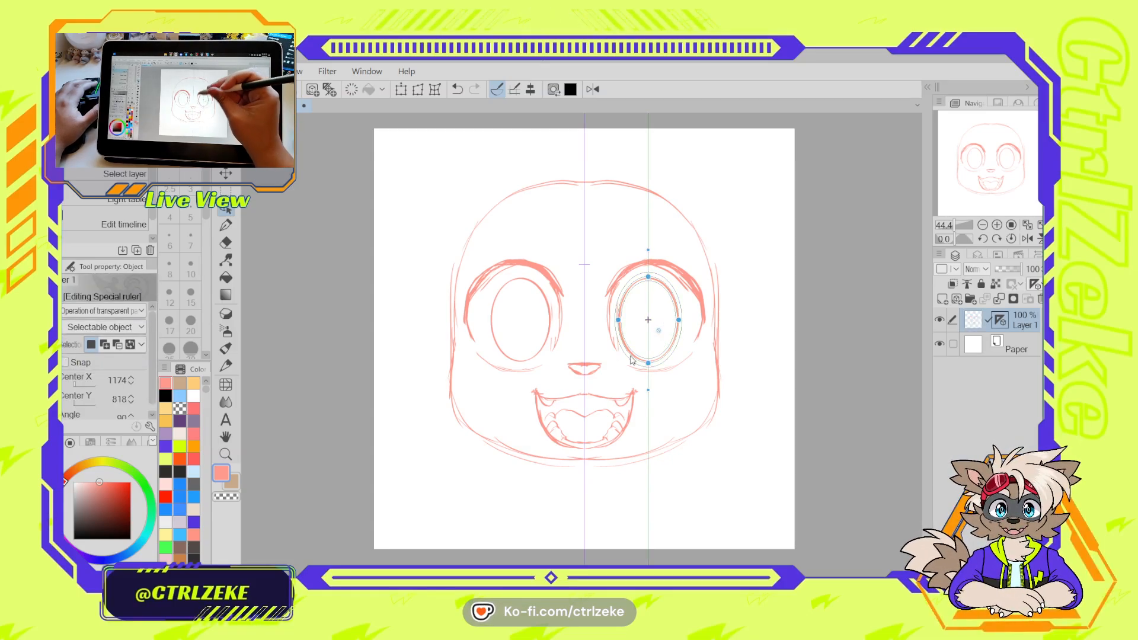
key("p")
mouse_move(610, 242)
left_mouse_down()
mouse_move(667, 258)
mouse_move(603, 342)
mouse_move(614, 277)
mouse_move(701, 287)
left_mouse_up()
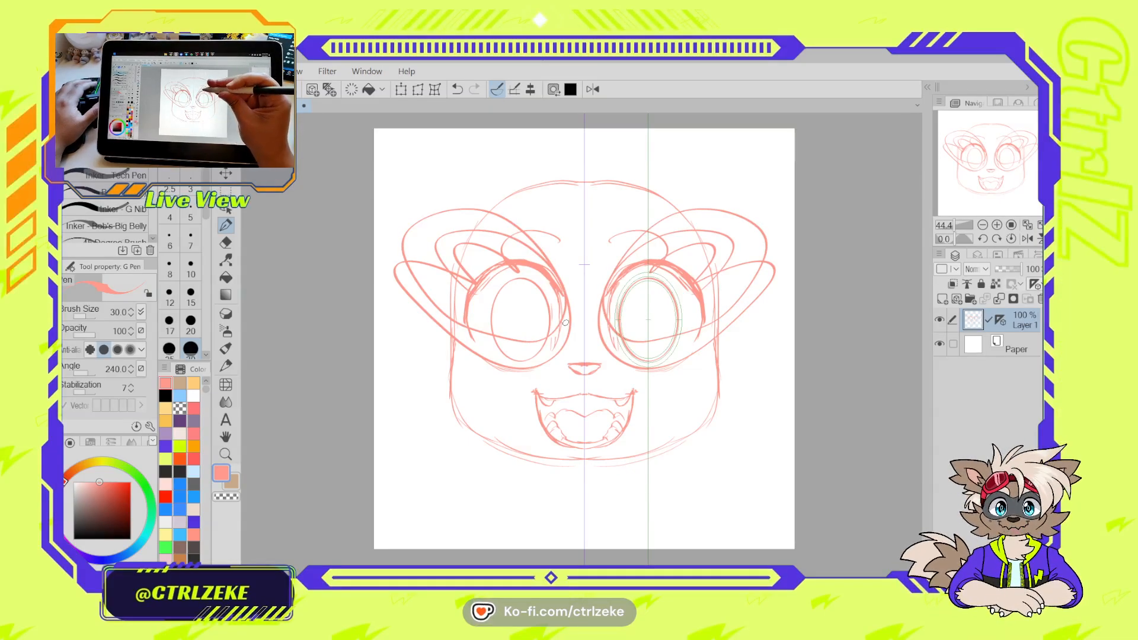
key("ctrl+z")
Turn snapping to the concentric ruler back on, try smaller oval pupils inside the irises and undo them
key("o")
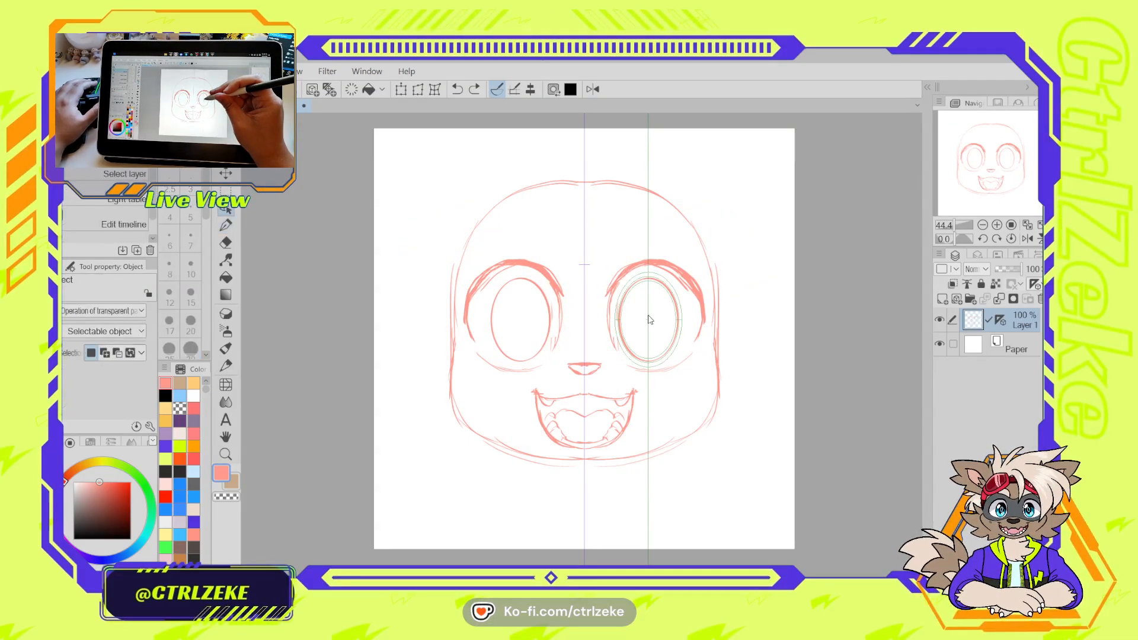
left_click(654, 331)
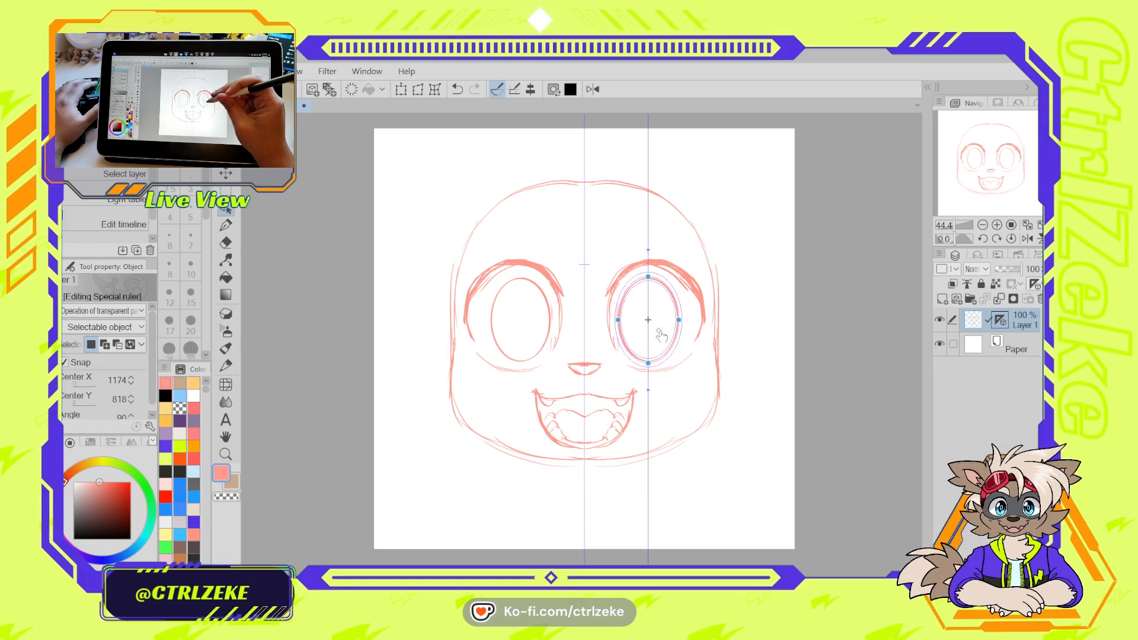
key("p")
mouse_move(645, 297)
left_mouse_down()
mouse_move(658, 347)
mouse_move(646, 322)
left_mouse_up()
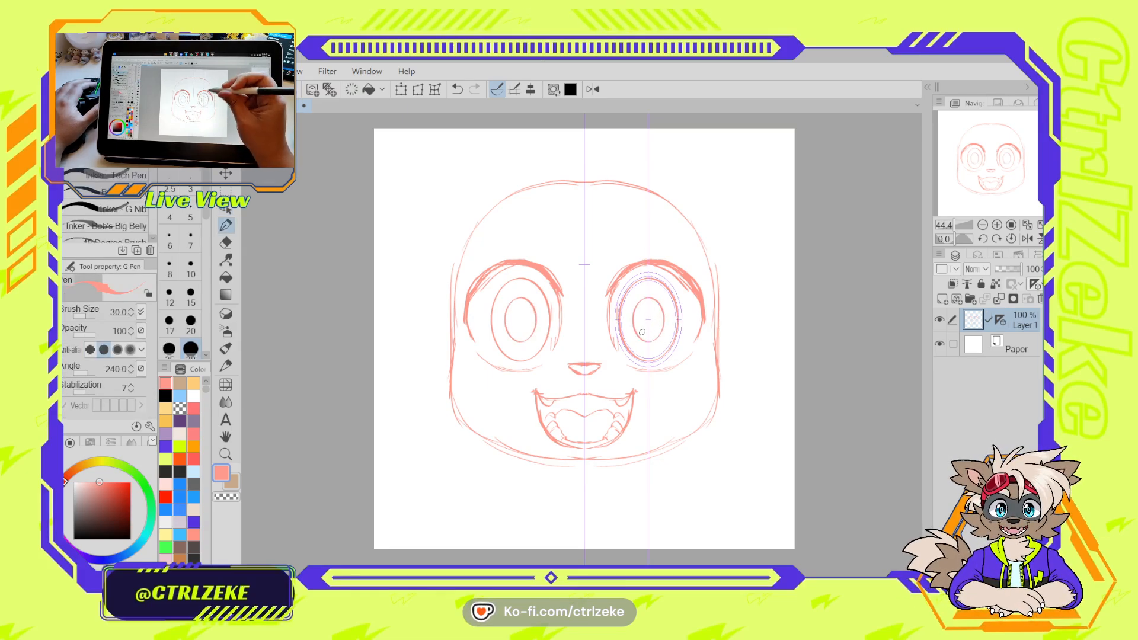
key("ctrl+z")
key("ctrl+y")
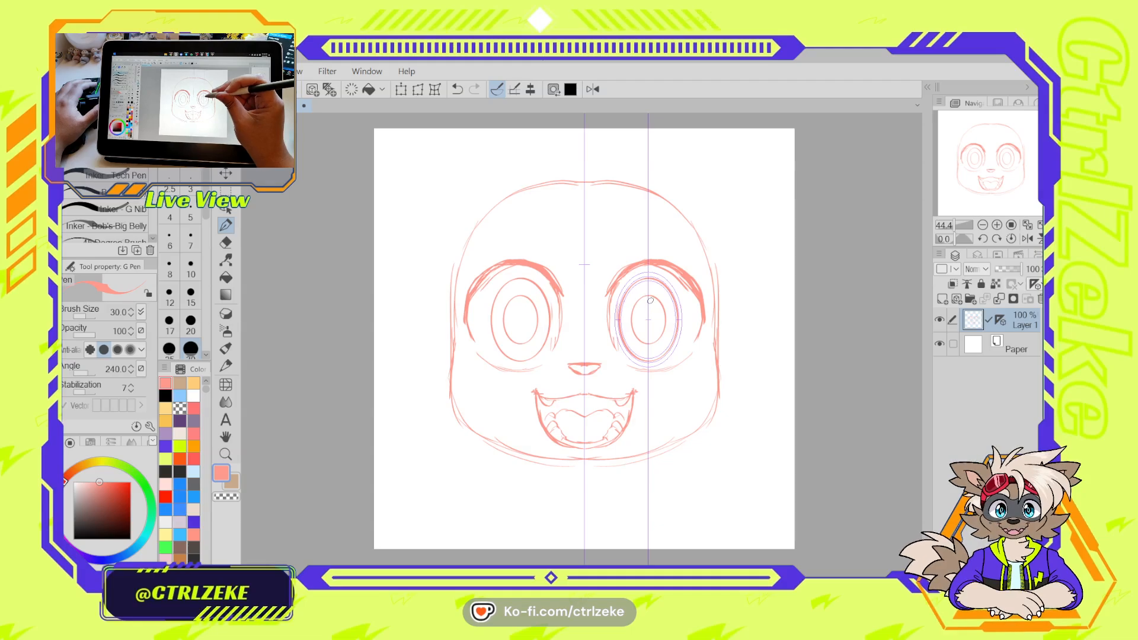
key("ctrl+z")
Turn off snapping to the concentric ruler and sketch mirrored eyebrows and converging forehead lines freehand
key("o")
left_click(649, 313)
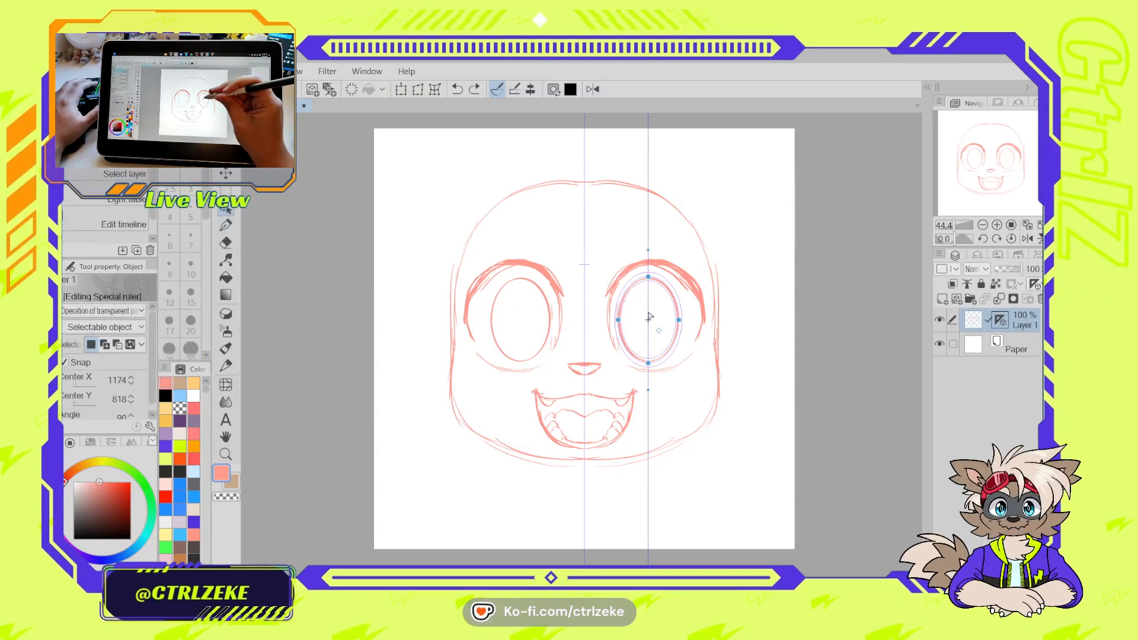
key("p")
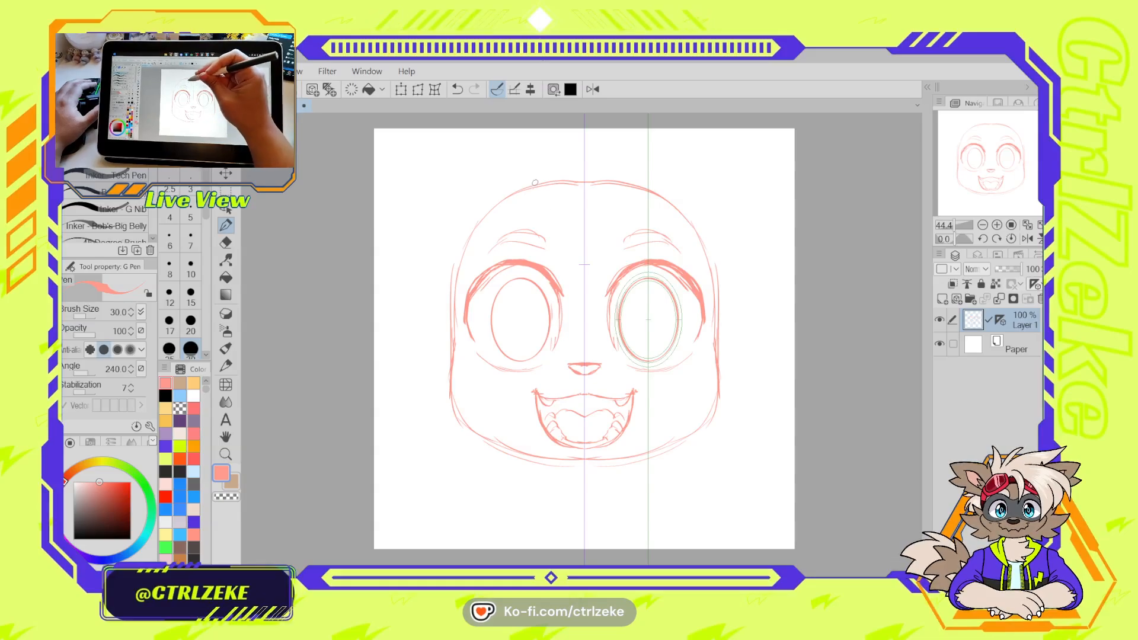
left_click_drag(547, 205, 584, 261)
left_click_drag(623, 204, 585, 261)
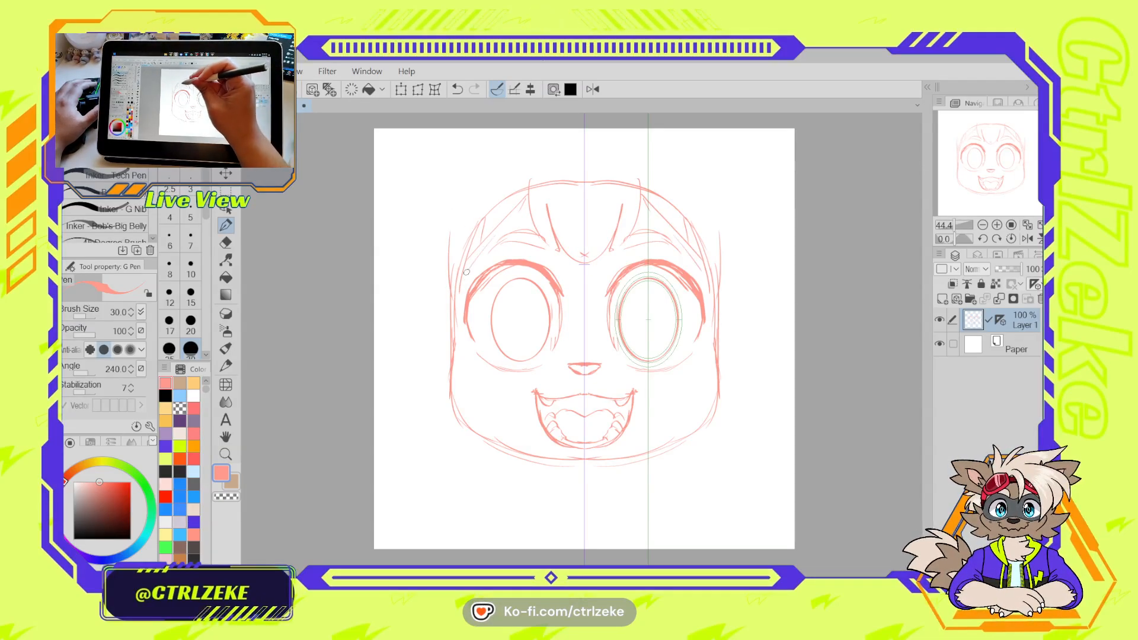
Move the face sketch down on the canvas and sketch pointed fur tufts and curved outlines on both sides of the head
key("k")
left_click_drag(661, 444, 666, 485)
key("p")
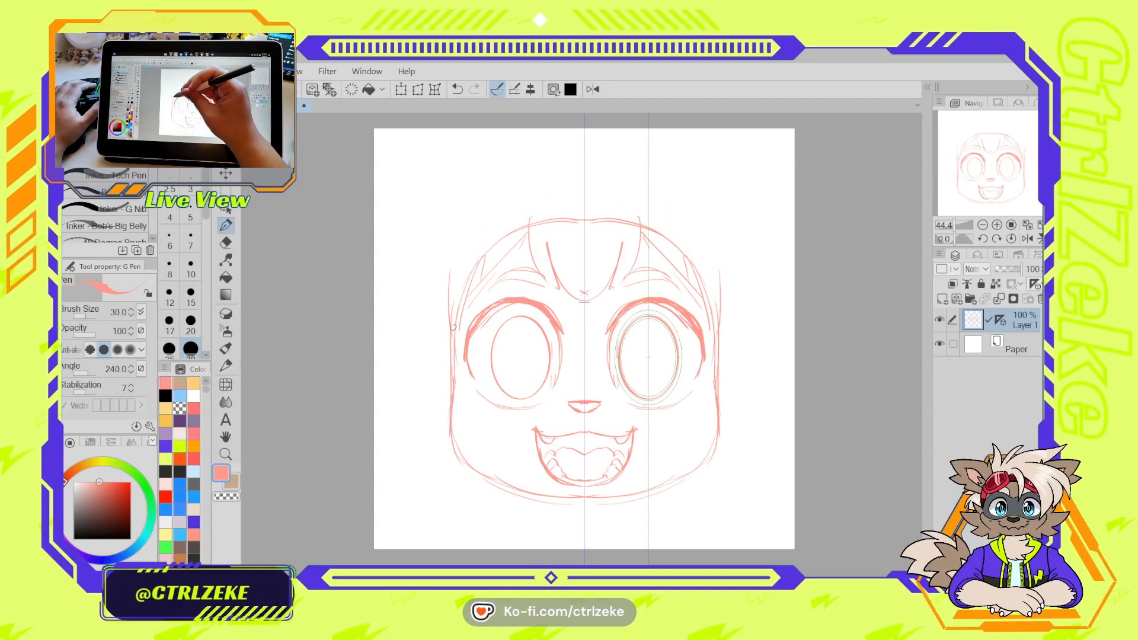
left_click_drag(454, 245, 442, 292)
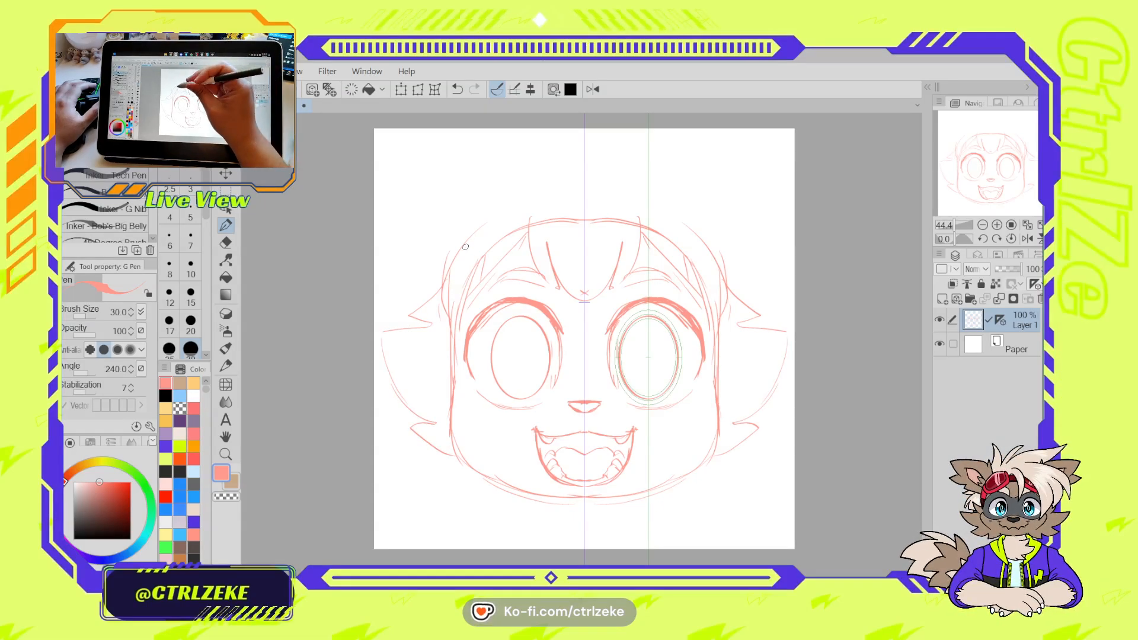
Sketch a higher domed crown and a large rounded hair tuft above the forehead
left_click_drag(708, 237, 471, 240)
left_click_drag(511, 201, 656, 196)
left_click_drag(621, 161, 548, 166)
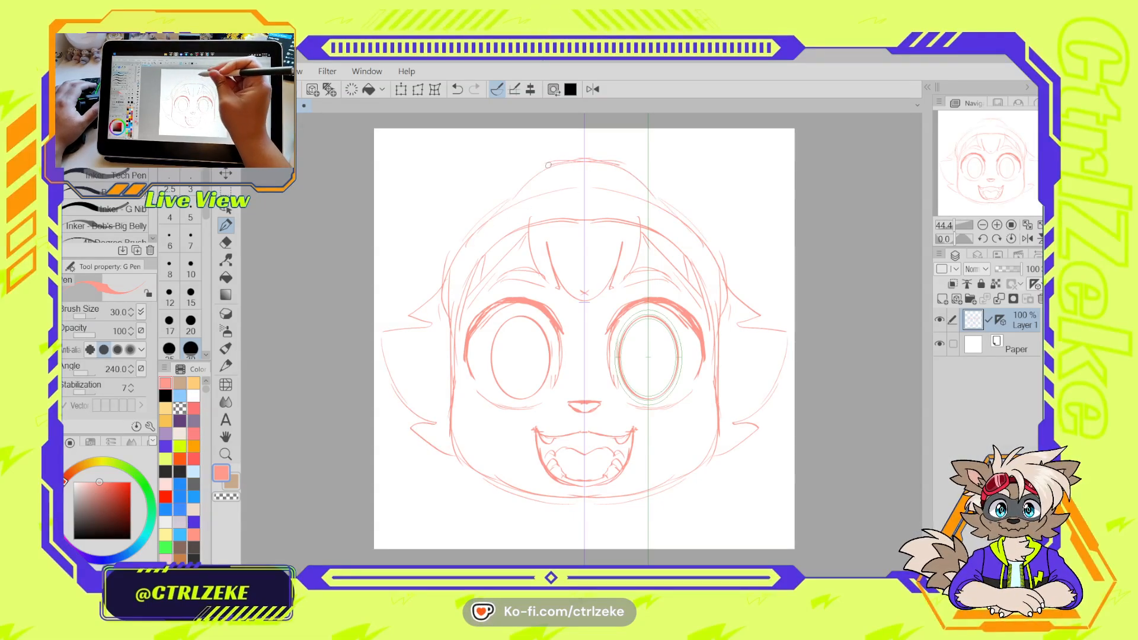
left_click_drag(509, 221, 544, 157)
Shift the sketch further down the canvas and reinforce the head contour and side fur tufts with more pen strokes
key("k")
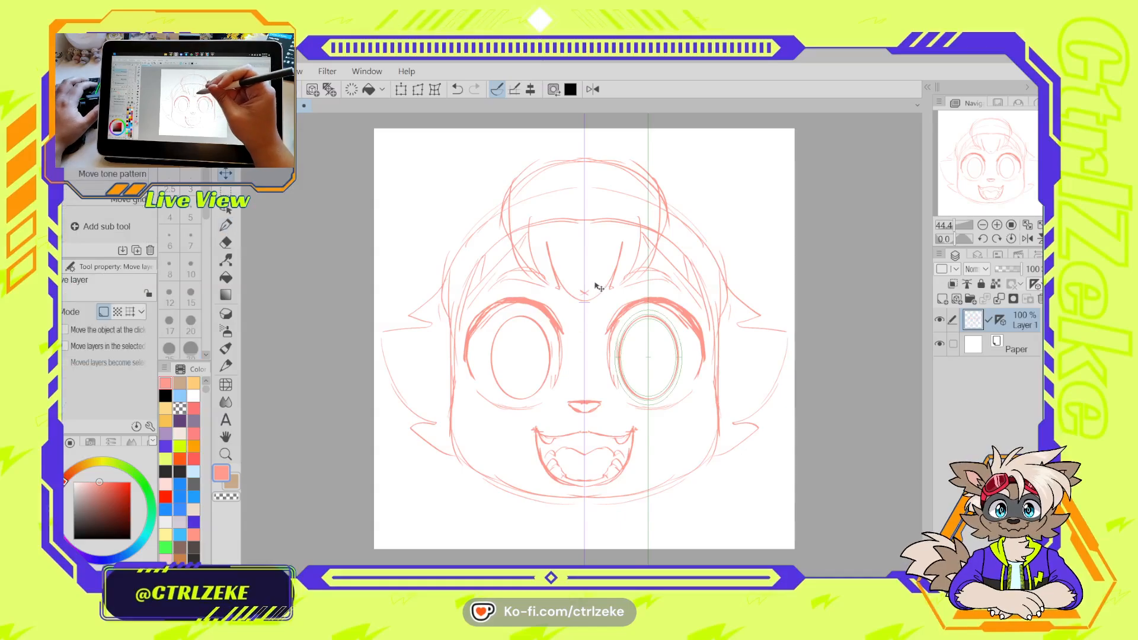
left_click_drag(589, 272, 591, 299)
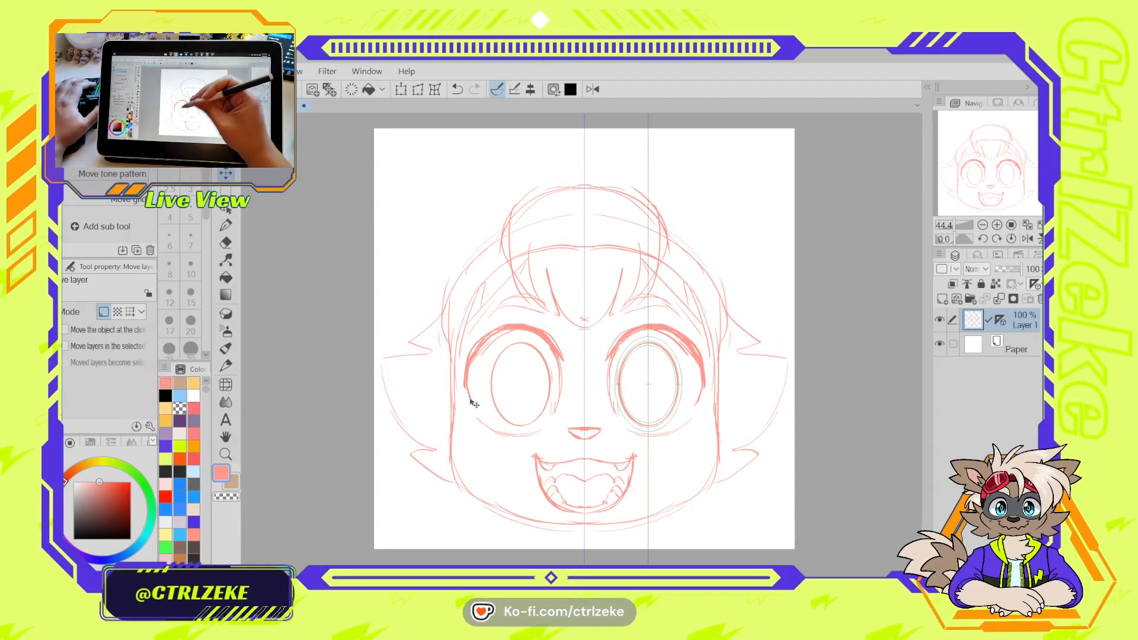
key("p")
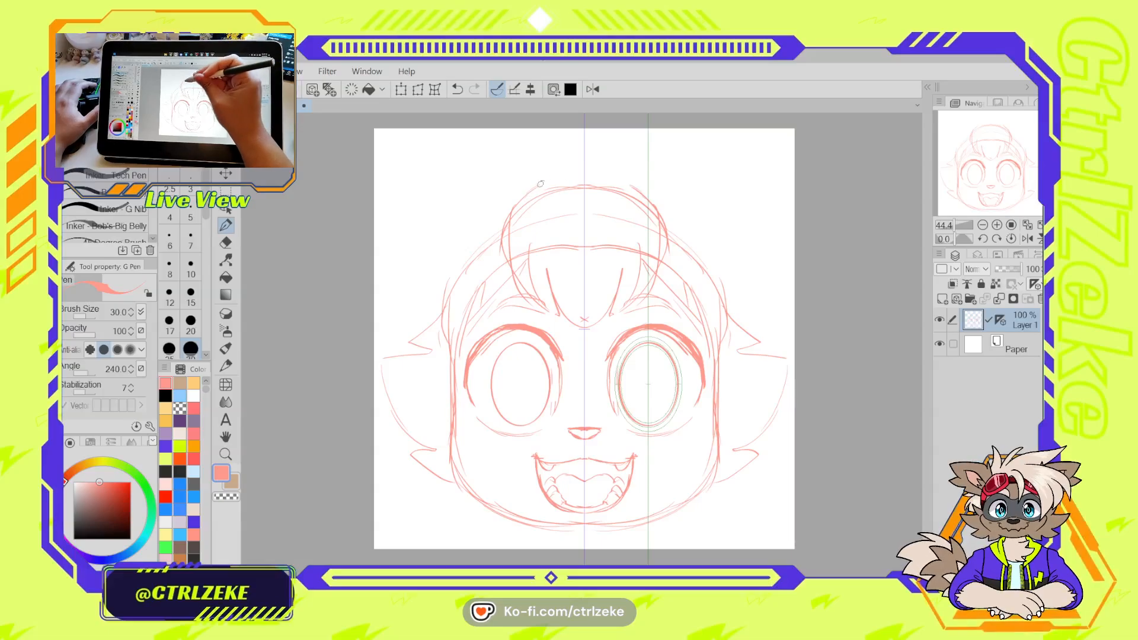
left_click_drag(487, 225, 443, 296)
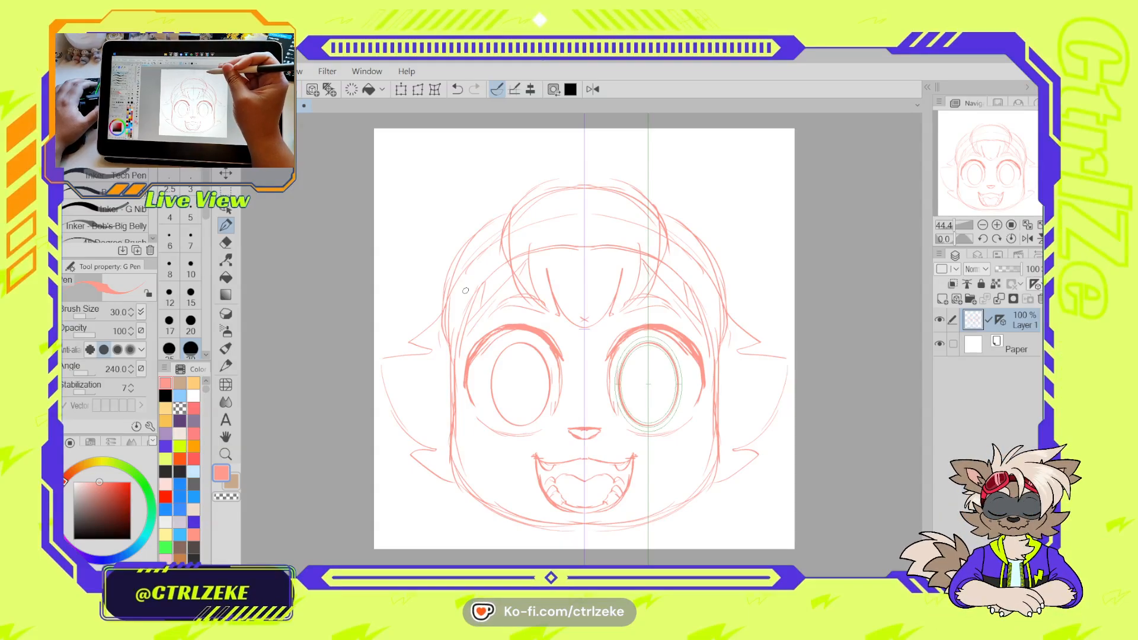
mouse_move(379, 356)
left_mouse_down()
mouse_move(381, 402)
mouse_move(435, 450)
mouse_move(437, 486)
left_mouse_up()
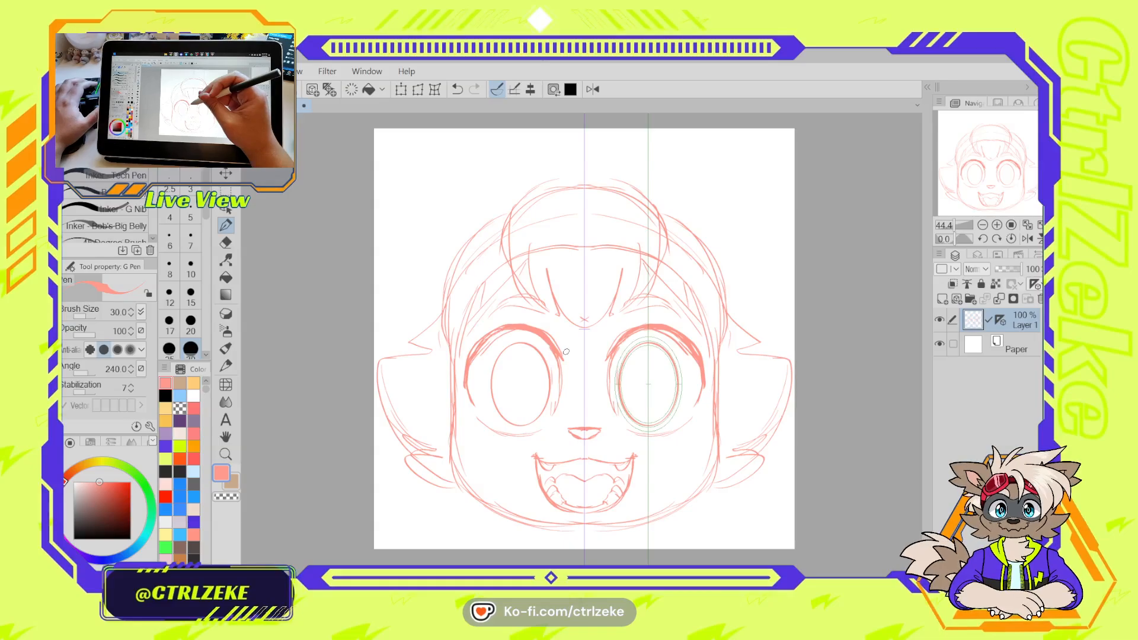
left_click_drag(570, 348, 572, 359)
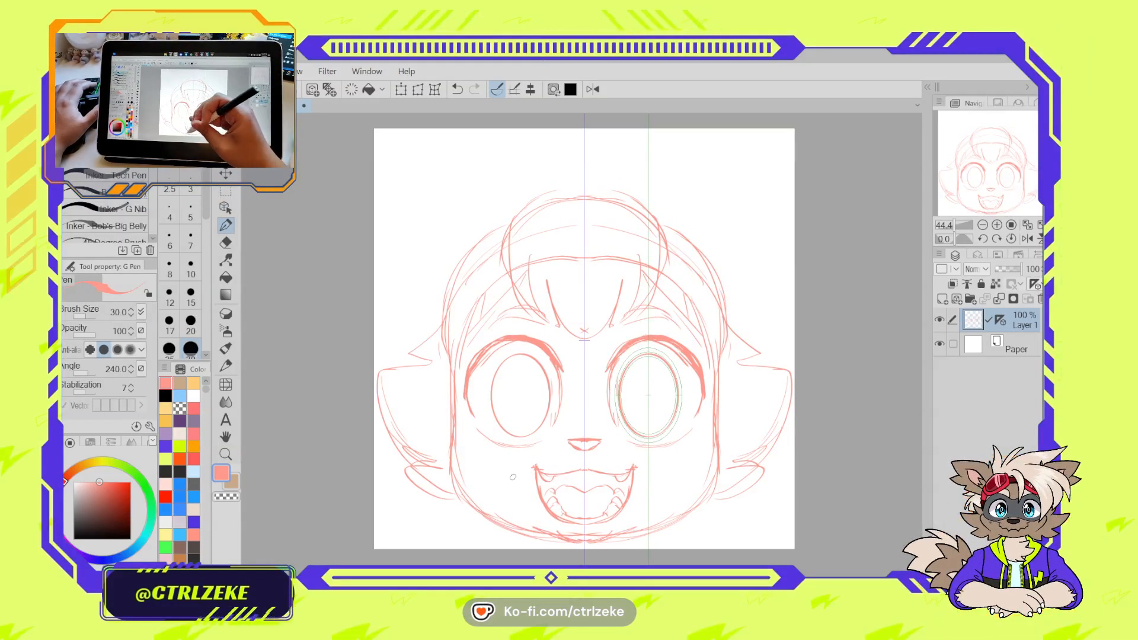
left_click_drag(440, 261, 447, 381)
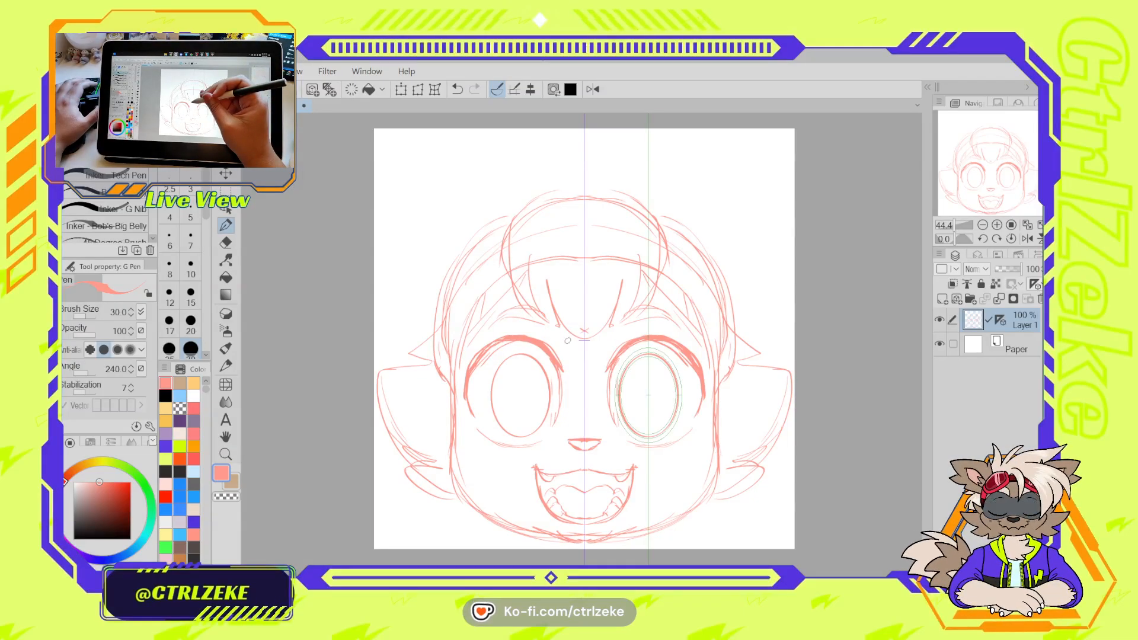
Lasso both eyes, move them slightly down the face and clear the selection
key("m")
mouse_move(465, 346)
left_mouse_down()
mouse_move(524, 457)
mouse_move(564, 339)
left_mouse_up()
key("k")
left_click_drag(543, 396, 544, 405)
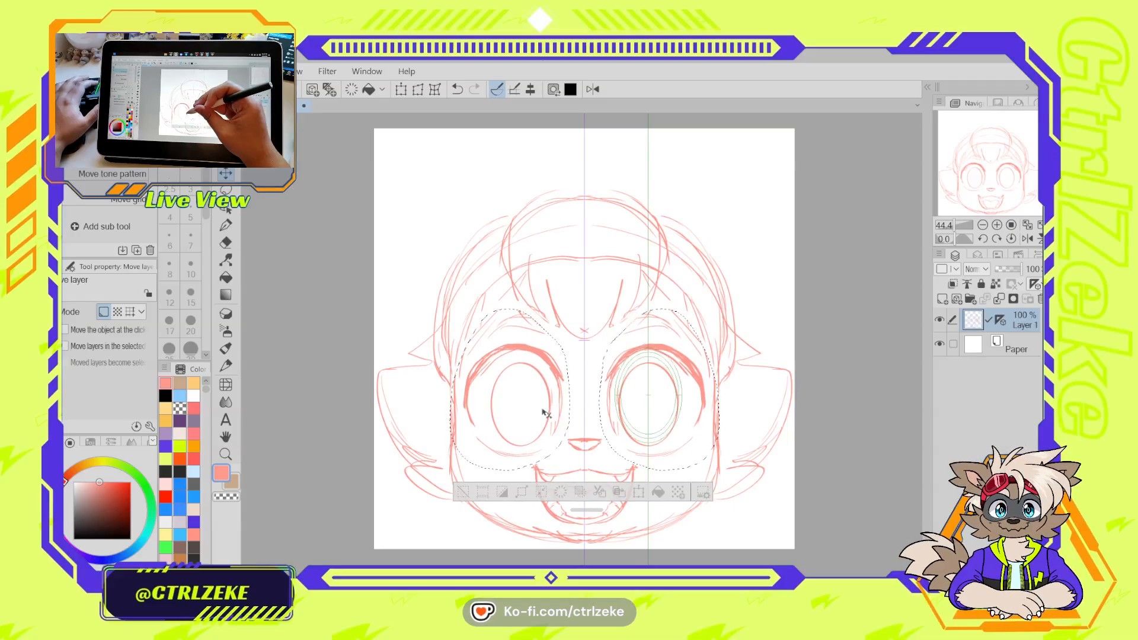
key("ctrl+z")
key("ctrl+z")
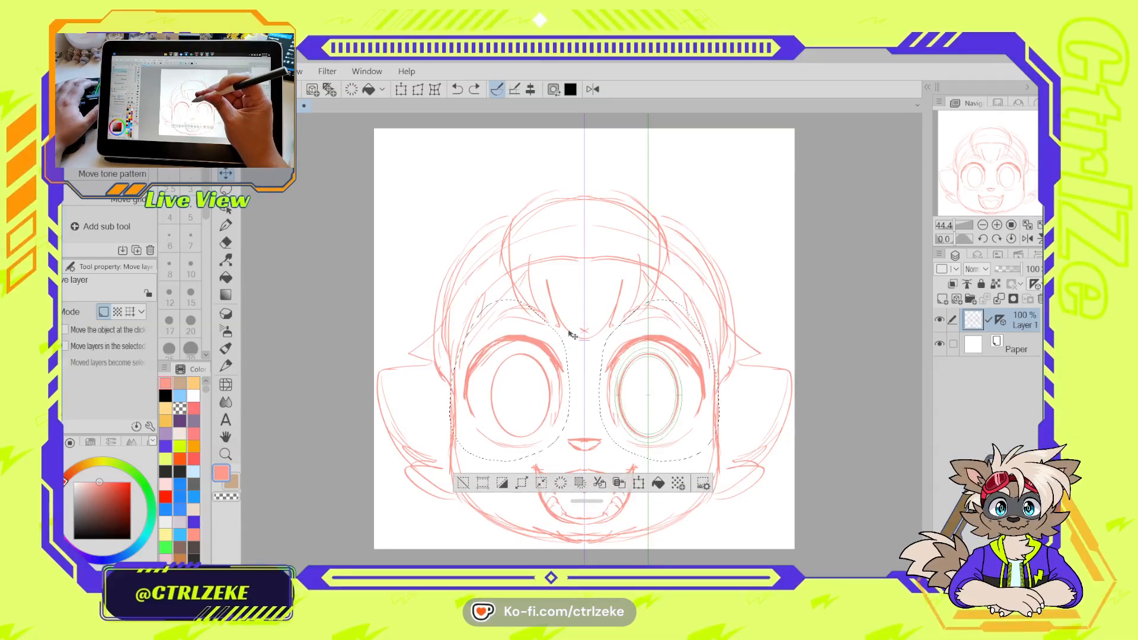
key("o")
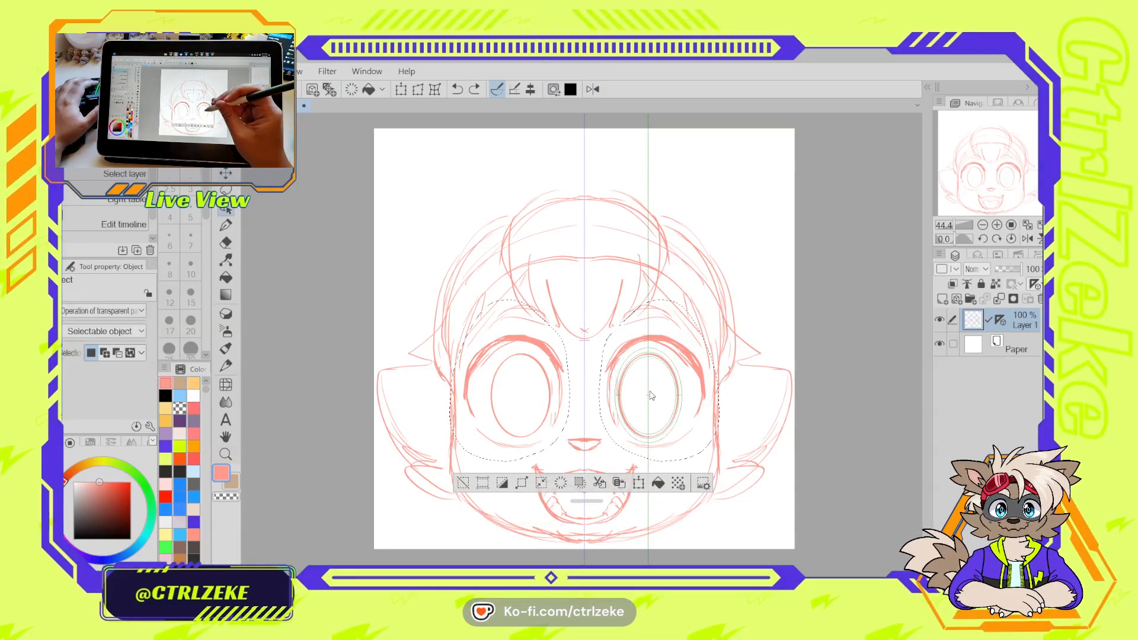
left_click(648, 392)
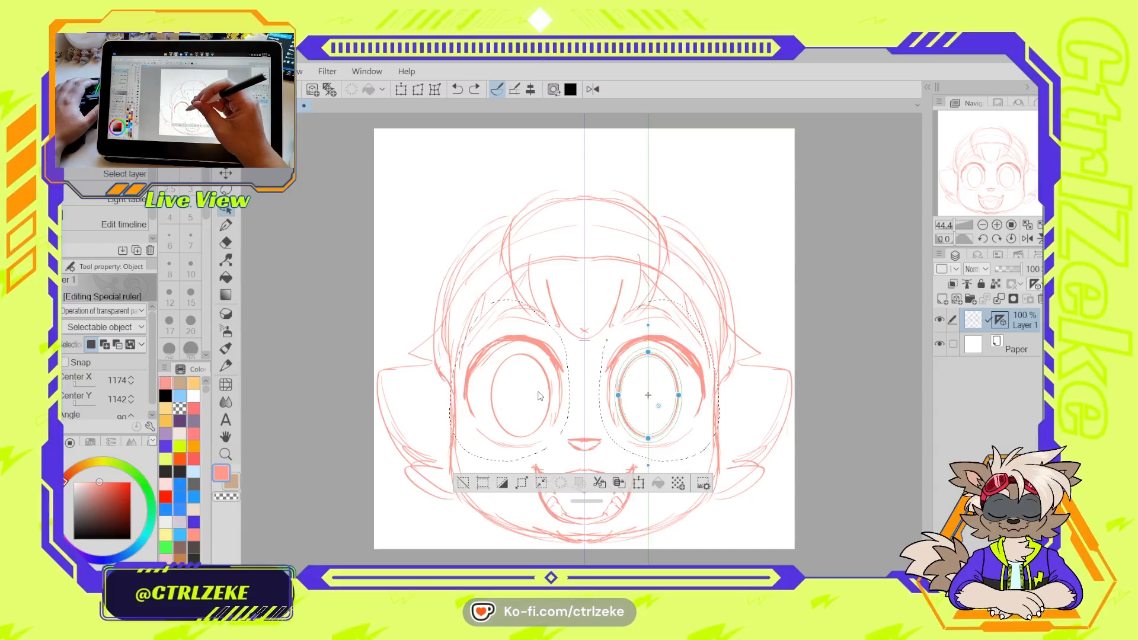
key("k")
left_click_drag(537, 393, 540, 396)
key("ctrl+d")
Lasso the open mouth to try repositioning it, and clear the selection
key("m")
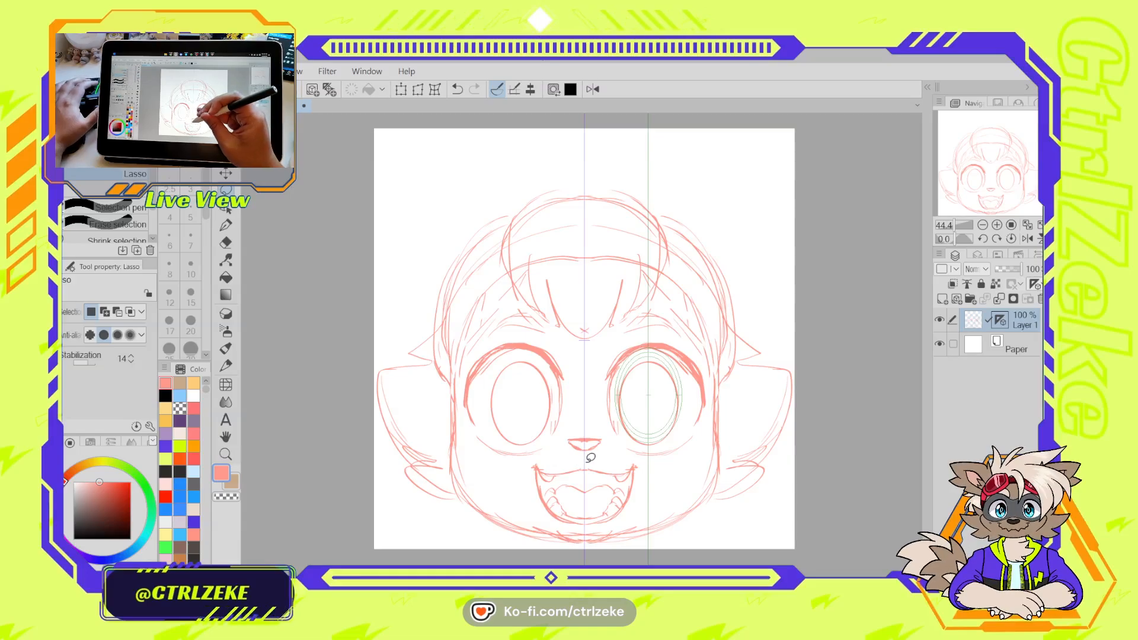
mouse_move(585, 461)
left_mouse_down()
mouse_move(543, 457)
mouse_move(522, 480)
mouse_move(545, 527)
mouse_move(581, 534)
left_mouse_up()
key("k")
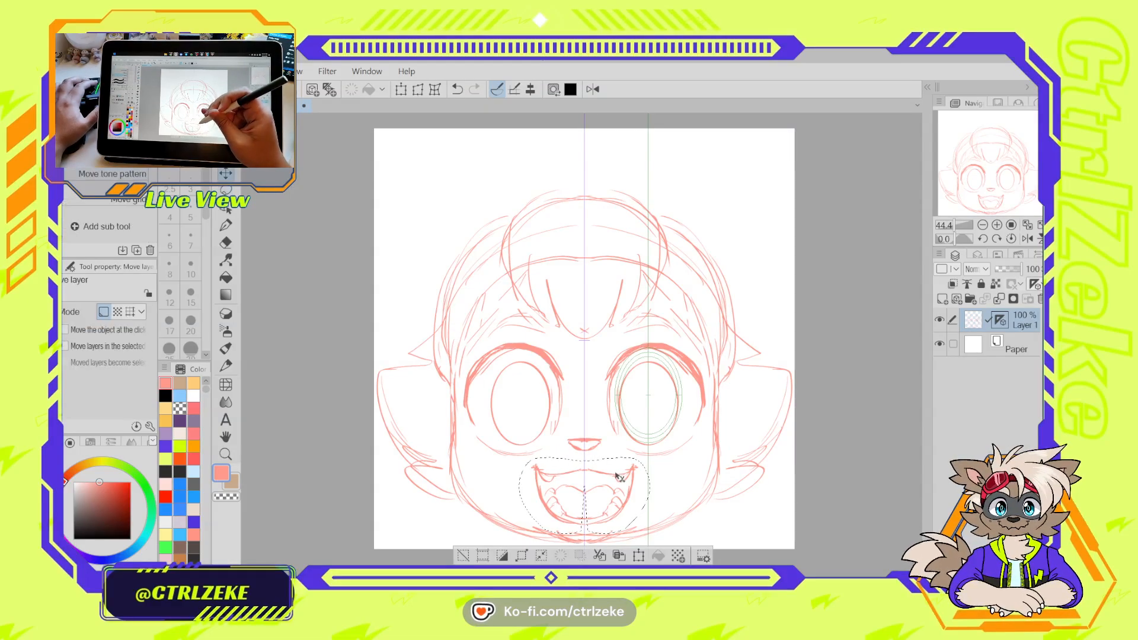
key("ctrl+d")
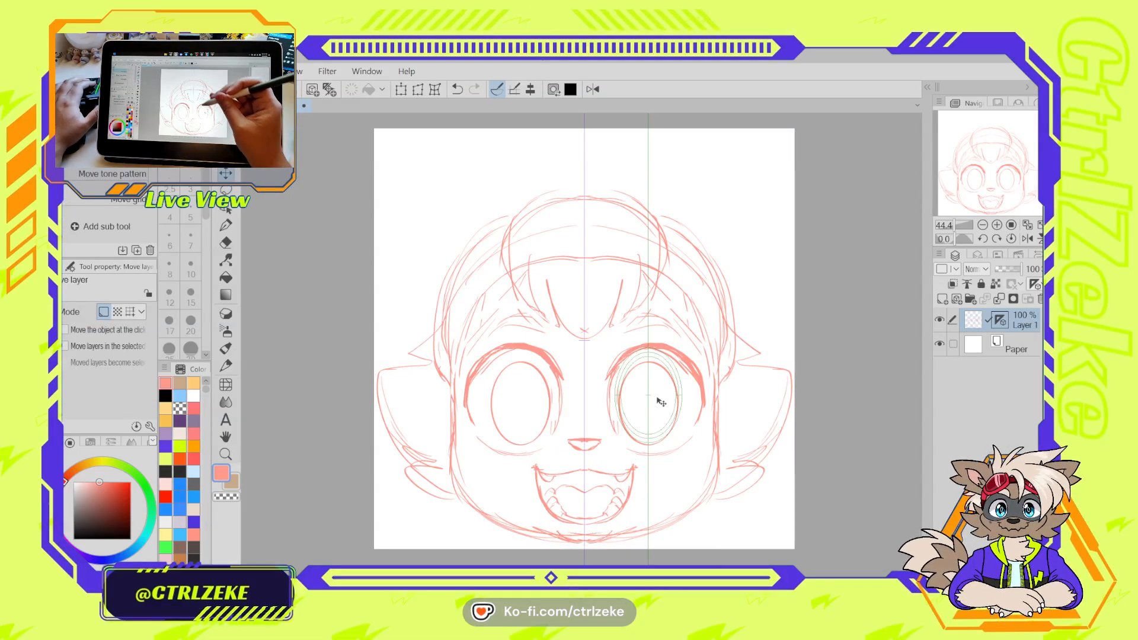
Erase the construction lines inside the hair tuft and thin out the overlapping outer contour on both sides of the head
key("p")
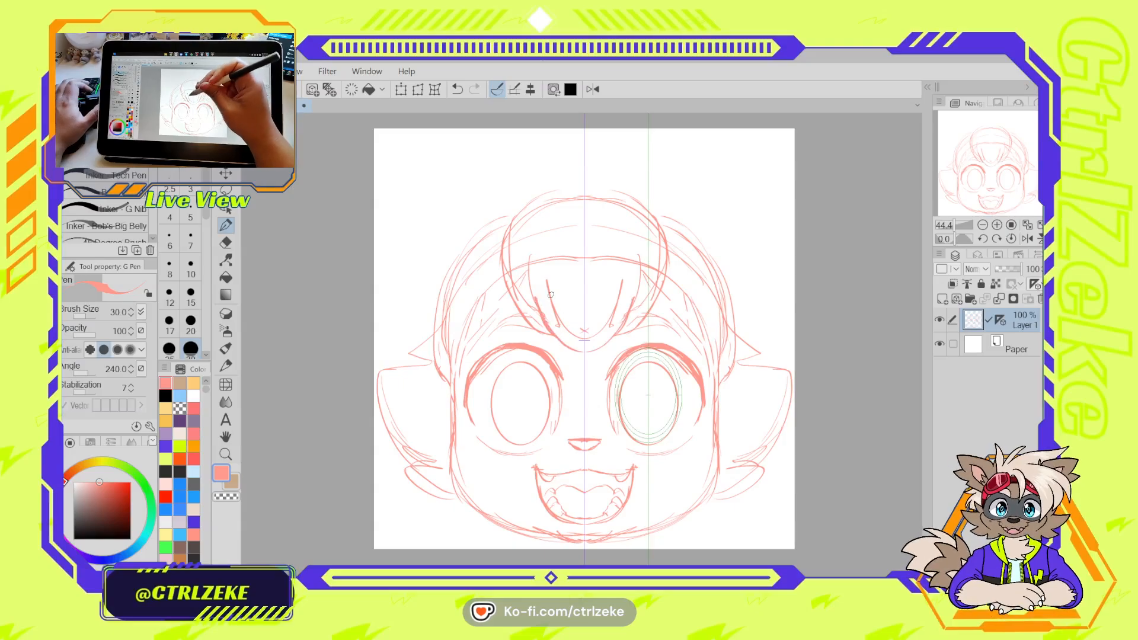
key("e")
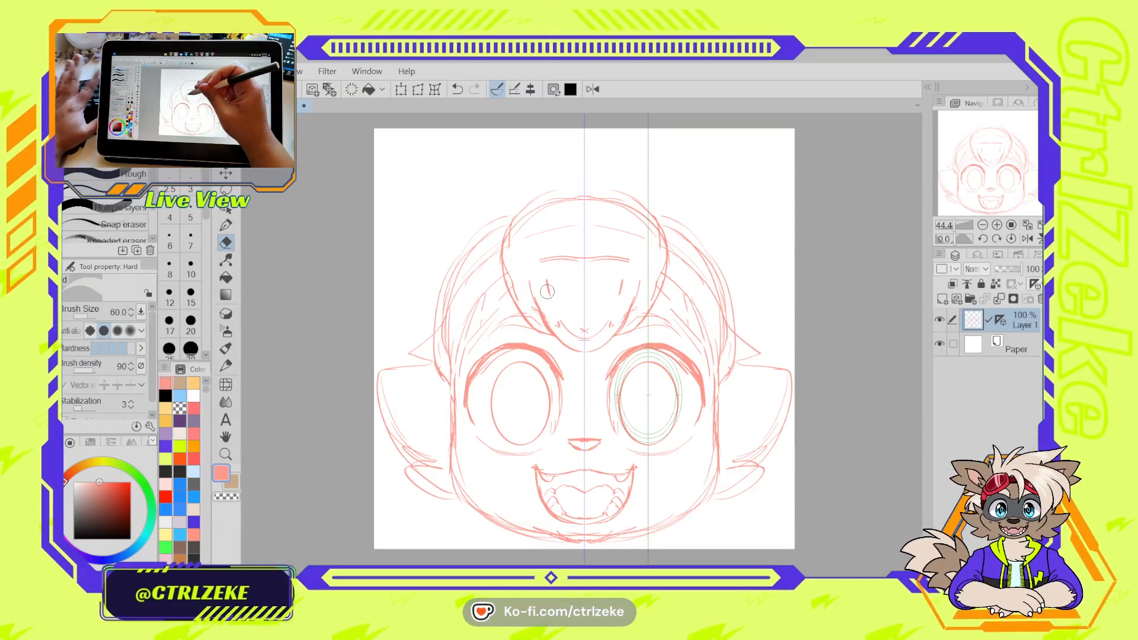
left_click_drag(548, 261, 592, 261)
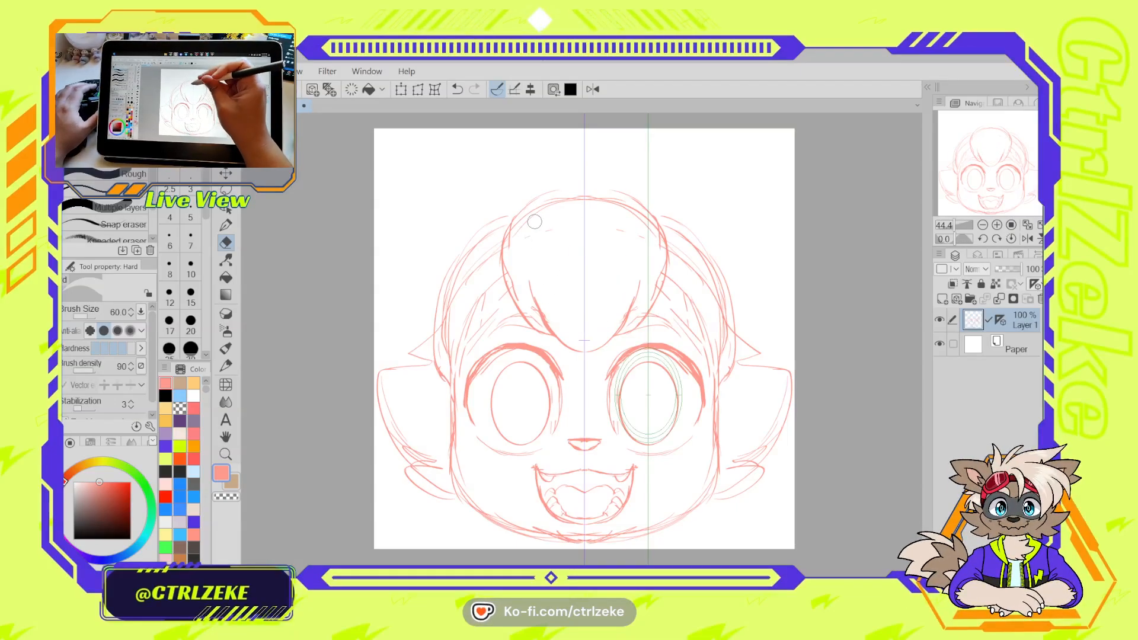
left_click_drag(495, 223, 451, 272)
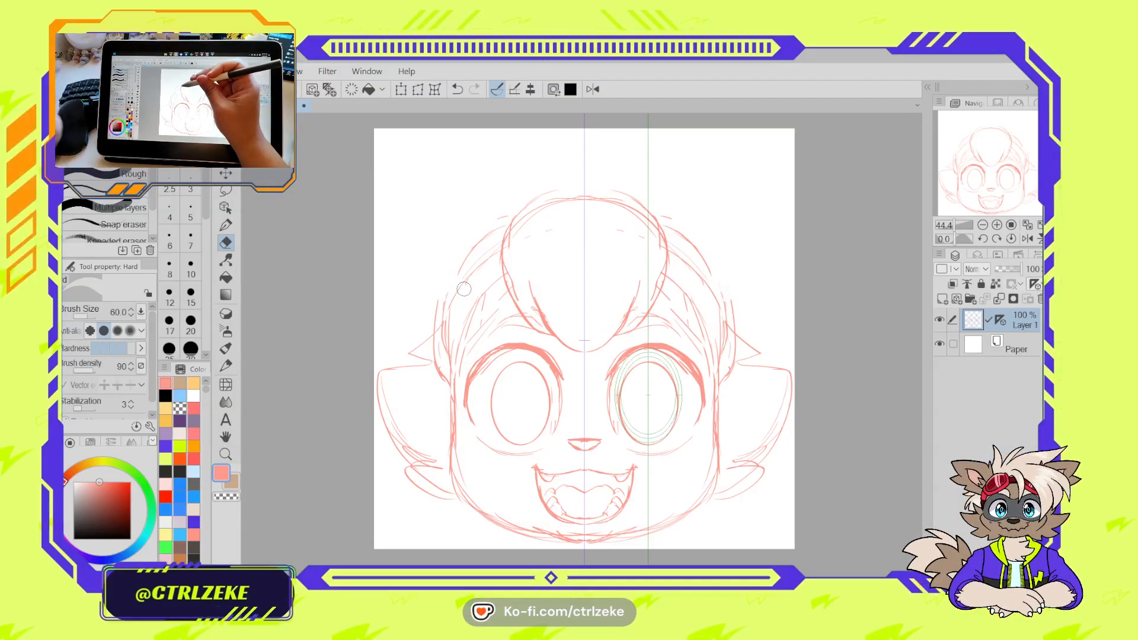
Redraw the sides of the head and the edges of the hair tuft with mirrored G Pen strokes
key("p")
left_click_drag(463, 282, 451, 337)
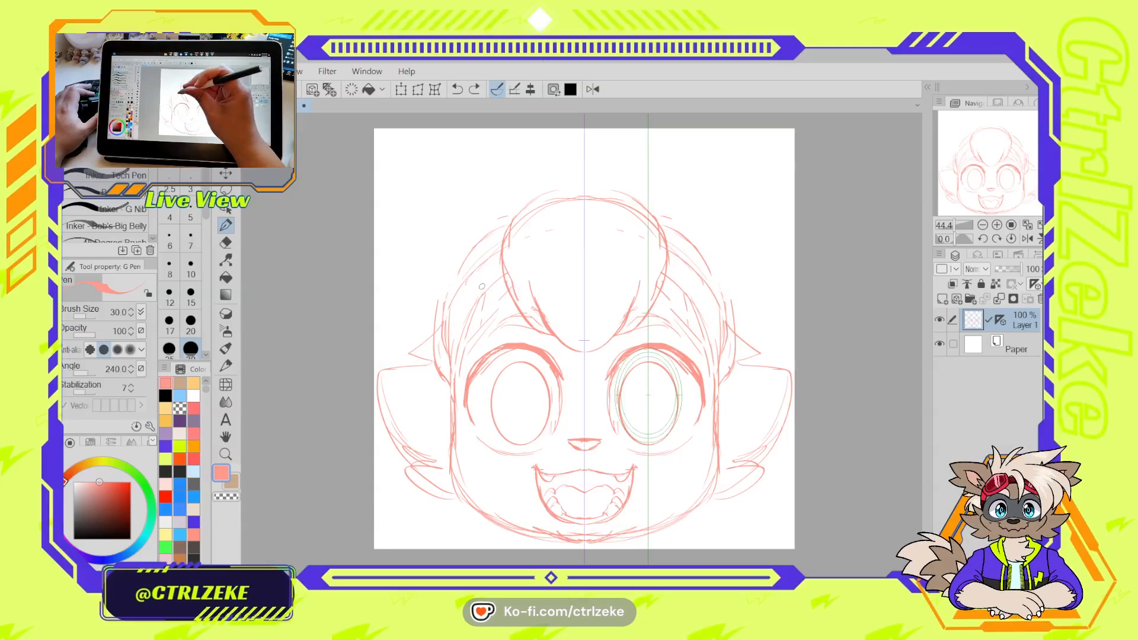
key("e")
key("p")
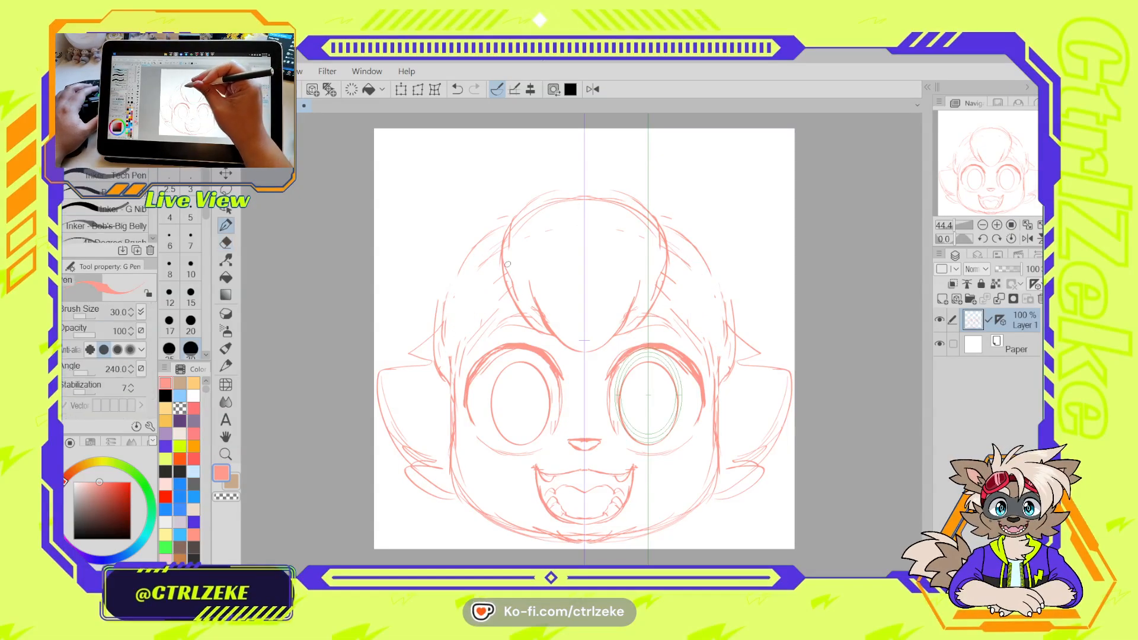
scroll(458, 258, "up", 3)
scroll(515, 303, "down", 4)
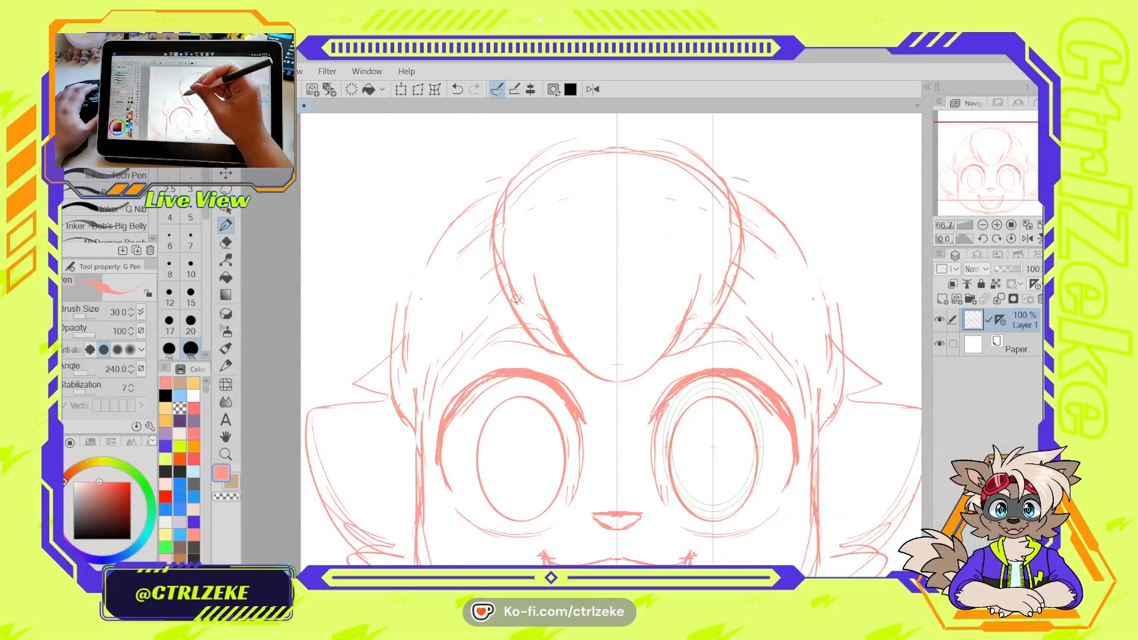
scroll(507, 285, "up", 2)
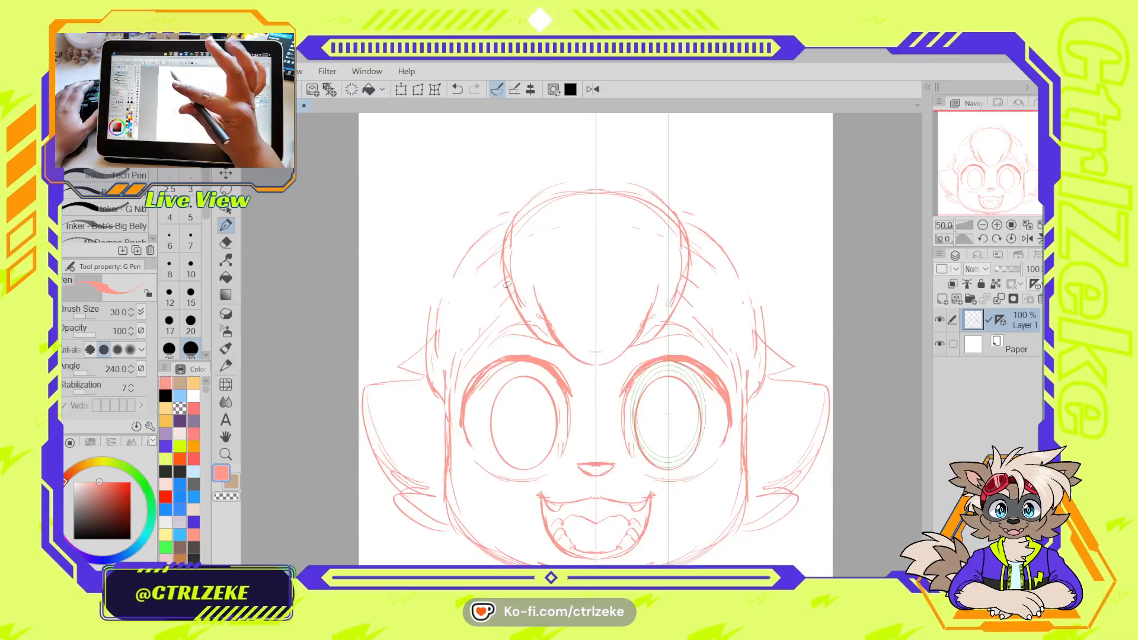
key("bracketright")
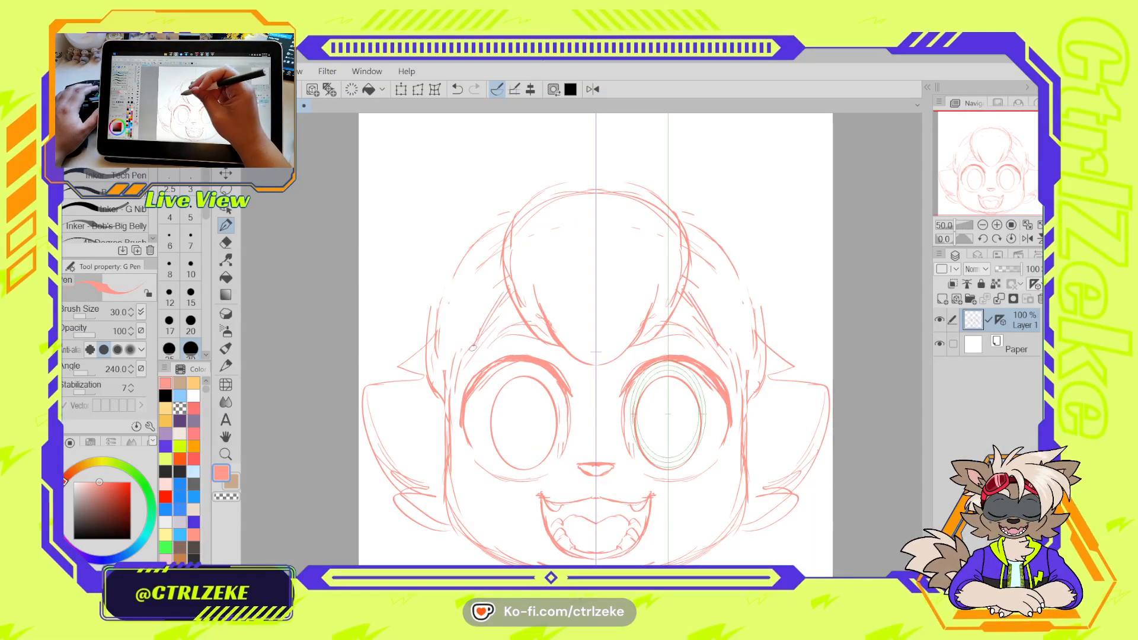
mouse_move(422, 311)
left_mouse_down()
mouse_move(441, 396)
mouse_move(508, 216)
left_mouse_up()
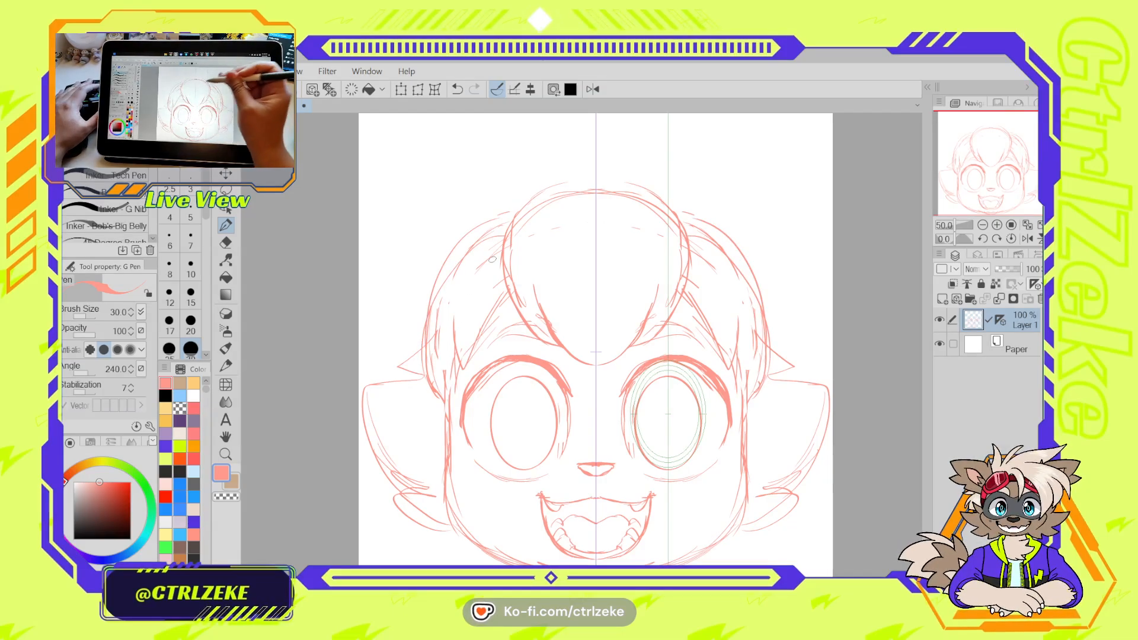
Sketch a large one-sided cap brim arching over the head and curving down on one side, without mirroring, and reinforce its outline
mouse_move(604, 138)
left_mouse_down()
mouse_move(770, 178)
mouse_move(773, 194)
left_mouse_up()
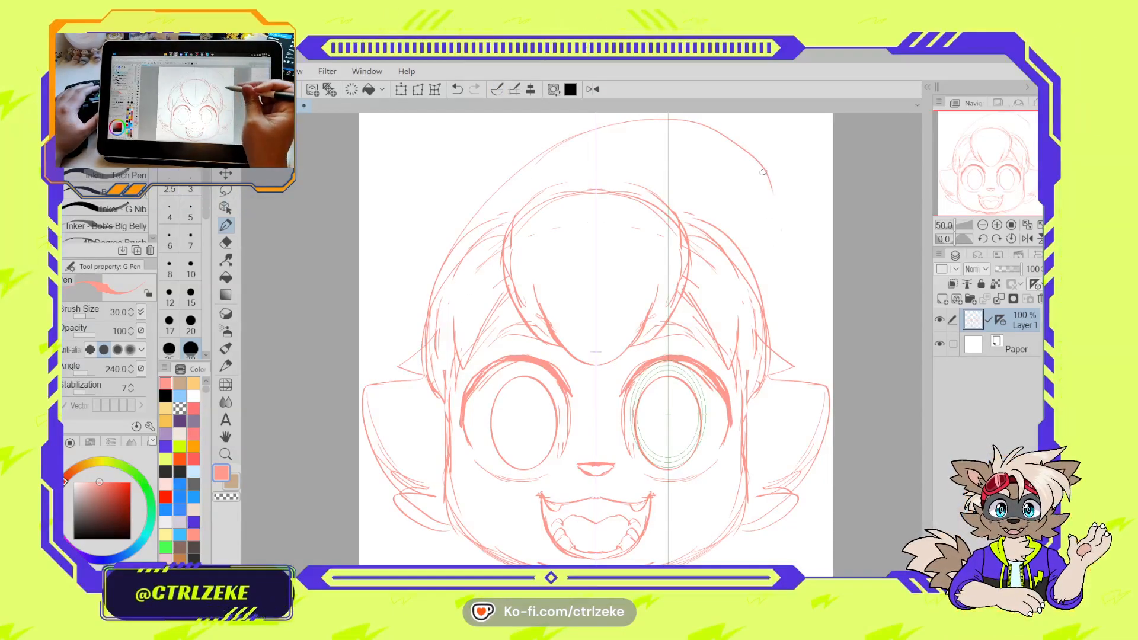
left_click_drag(727, 135, 776, 327)
left_click_drag(760, 147, 812, 235)
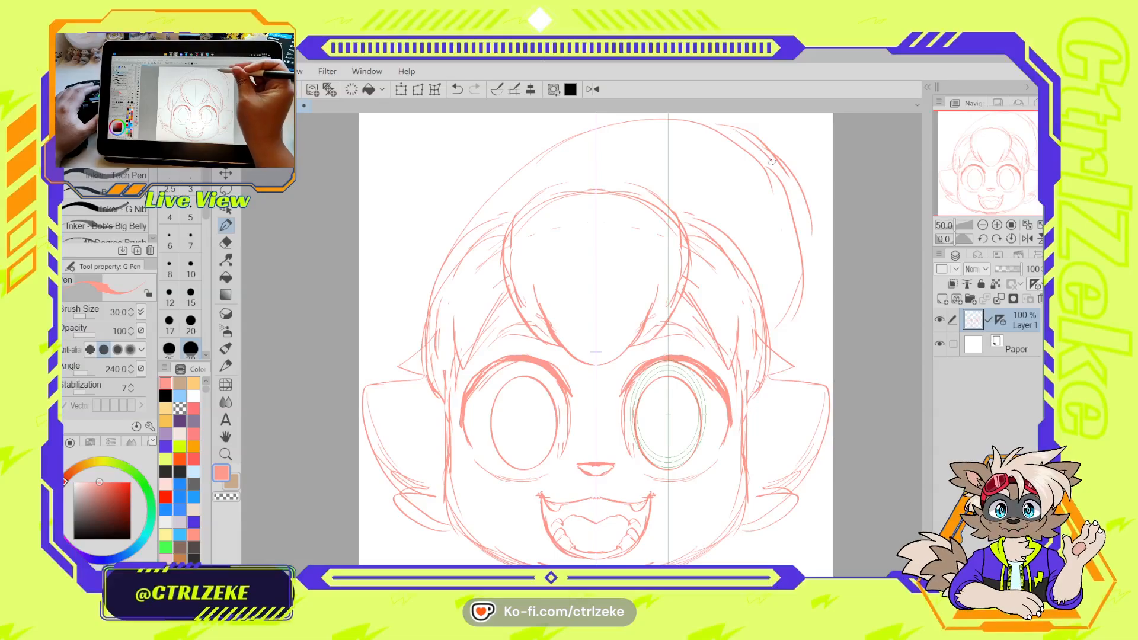
mouse_move(772, 161)
left_mouse_down()
mouse_move(805, 288)
mouse_move(772, 331)
left_mouse_up()
left_click_drag(792, 184, 776, 344)
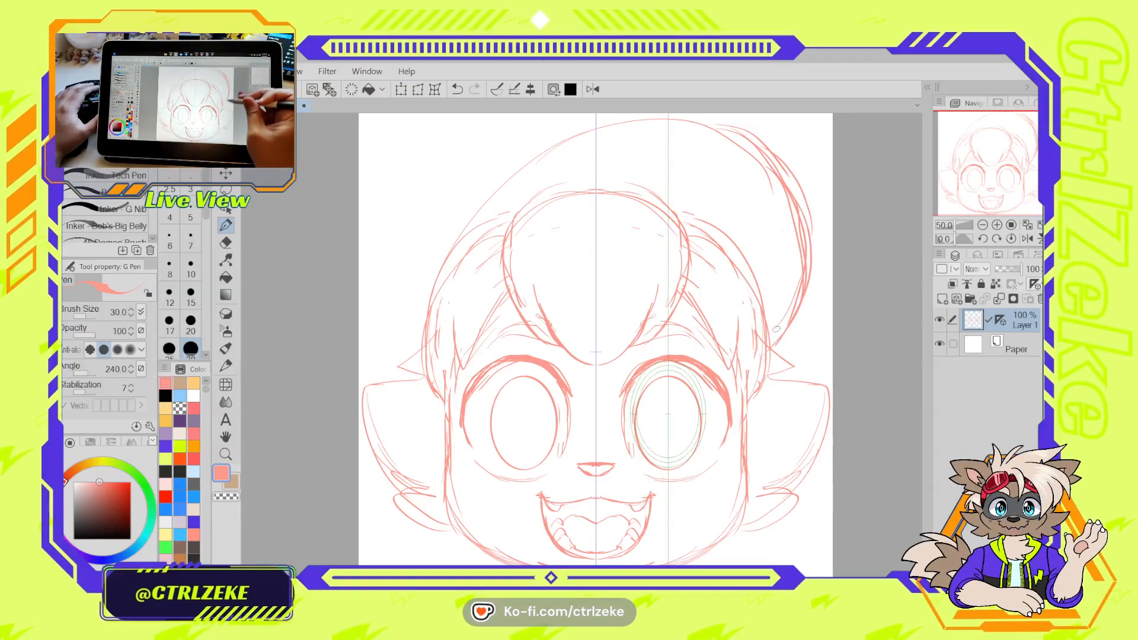
mouse_move(759, 146)
left_mouse_down()
mouse_move(634, 112)
mouse_move(433, 267)
left_mouse_up()
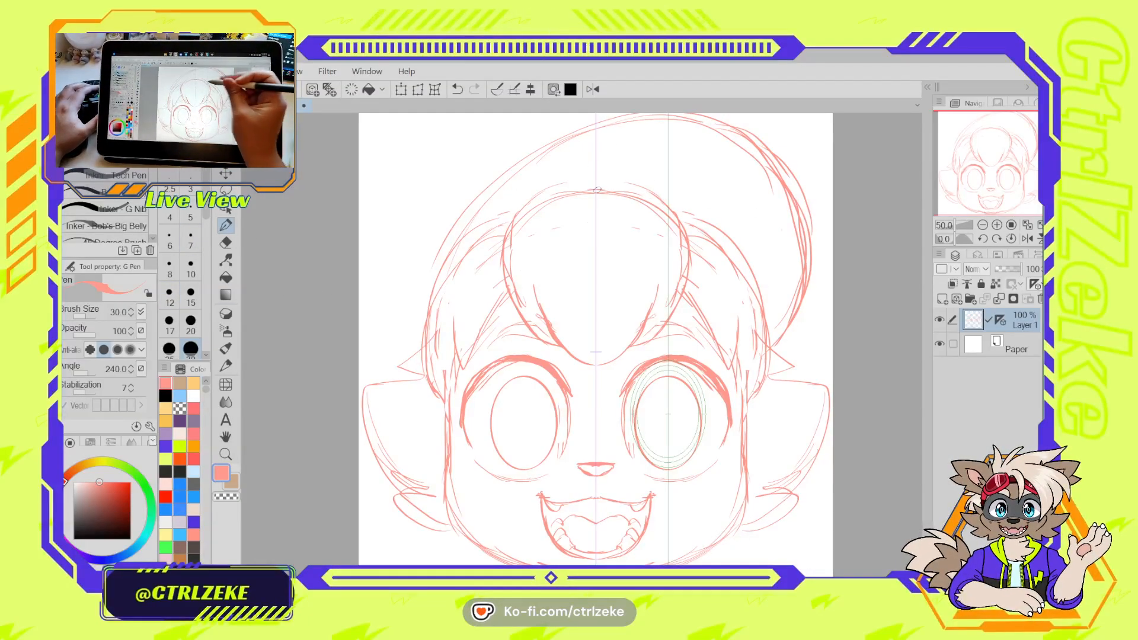
key("x")
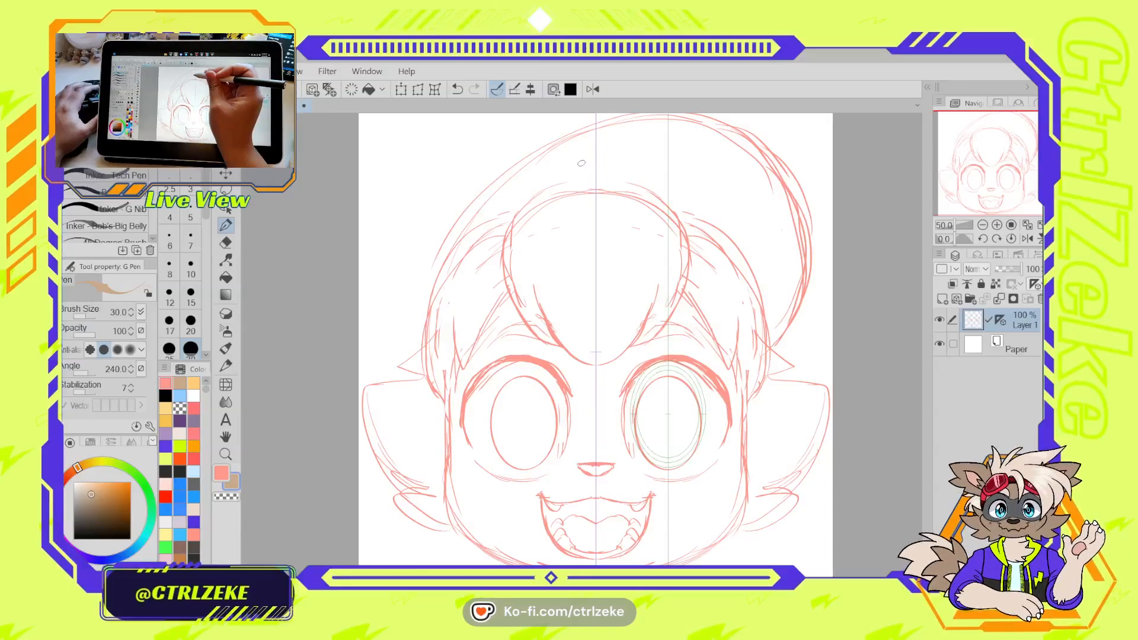
mouse_move(557, 140)
left_mouse_down()
mouse_move(522, 150)
mouse_move(408, 304)
left_mouse_up()
key("ctrl+z")
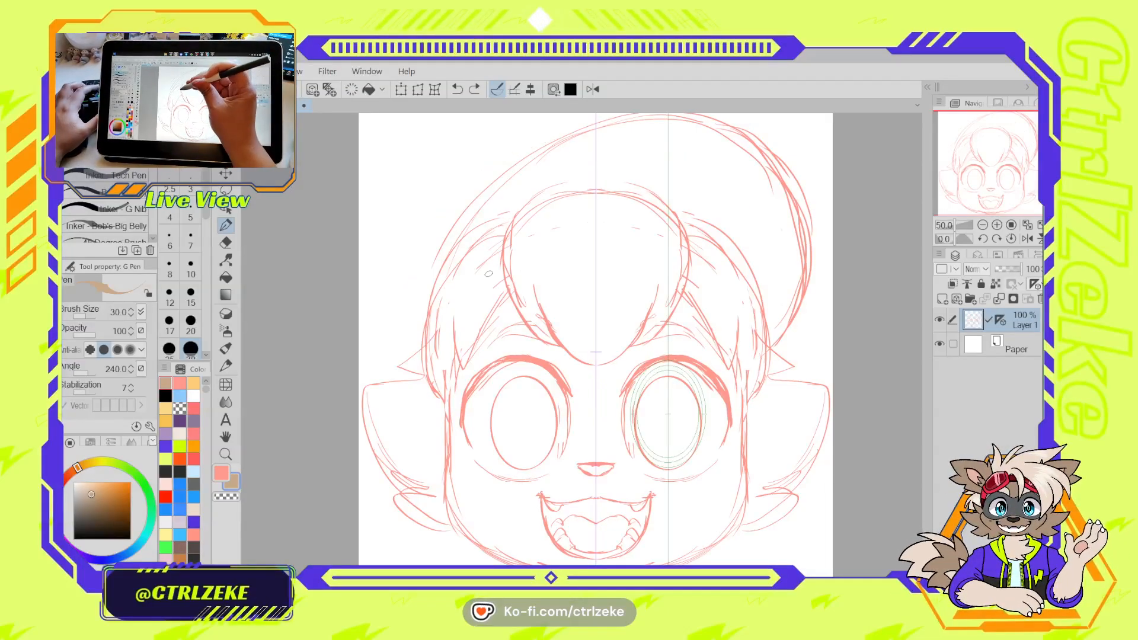
key("x")
key("x")
key("x")
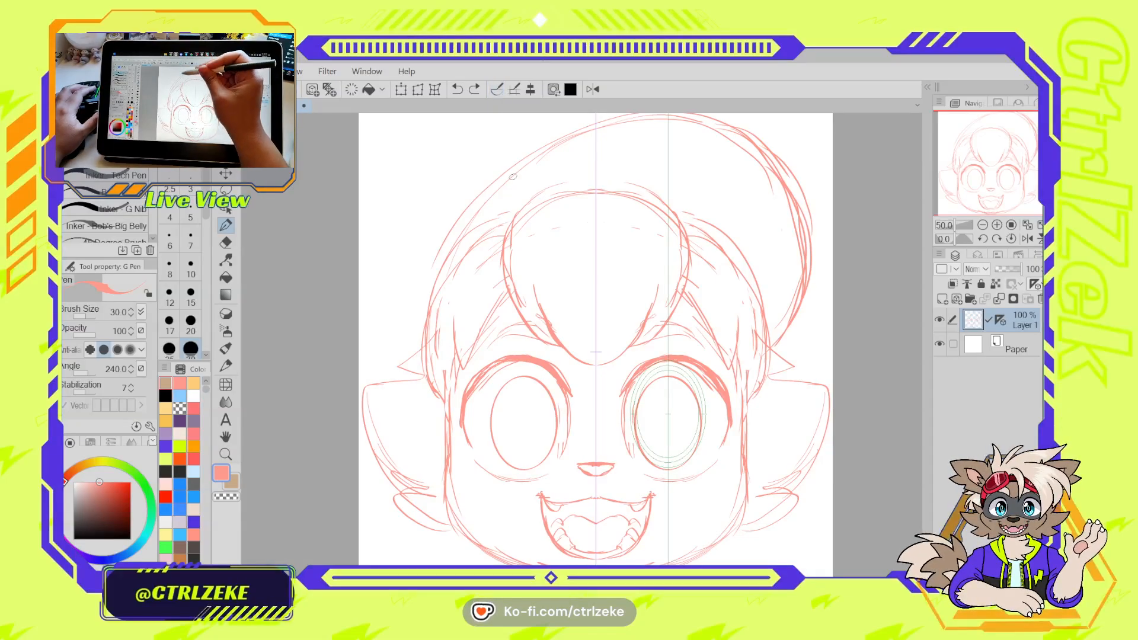
mouse_move(604, 172)
left_mouse_down()
mouse_move(607, 229)
mouse_move(677, 179)
mouse_move(606, 166)
mouse_move(552, 275)
mouse_move(592, 156)
mouse_move(577, 201)
left_mouse_up()
key("ctrl+z")
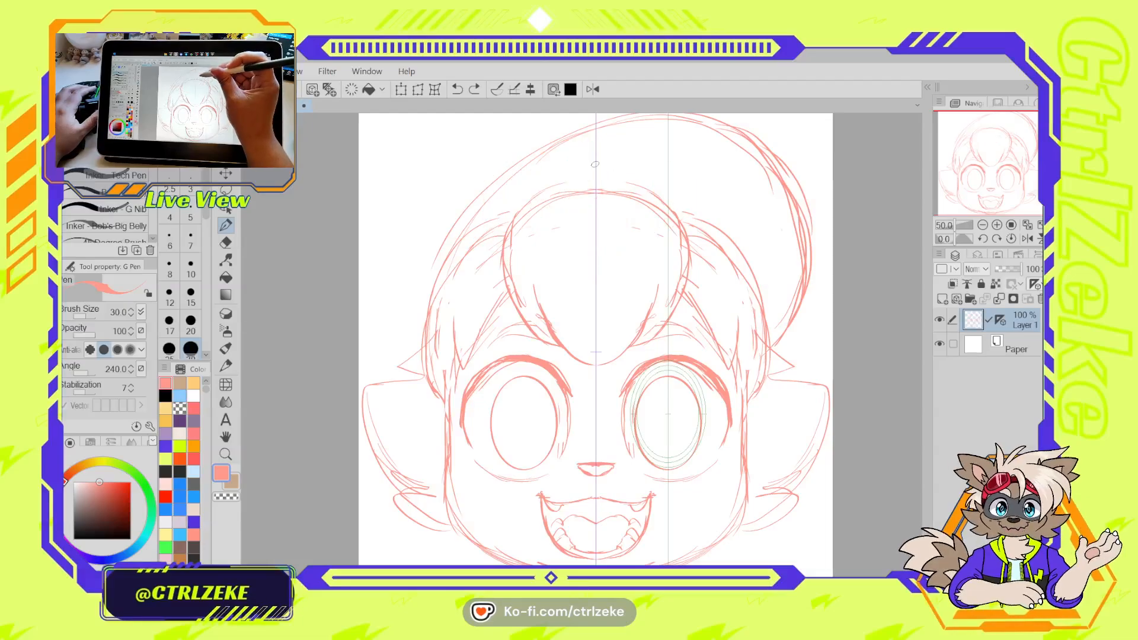
mouse_move(488, 158)
left_mouse_down()
mouse_move(581, 198)
mouse_move(601, 182)
mouse_move(622, 261)
mouse_move(615, 170)
mouse_move(521, 255)
mouse_move(614, 244)
left_mouse_up()
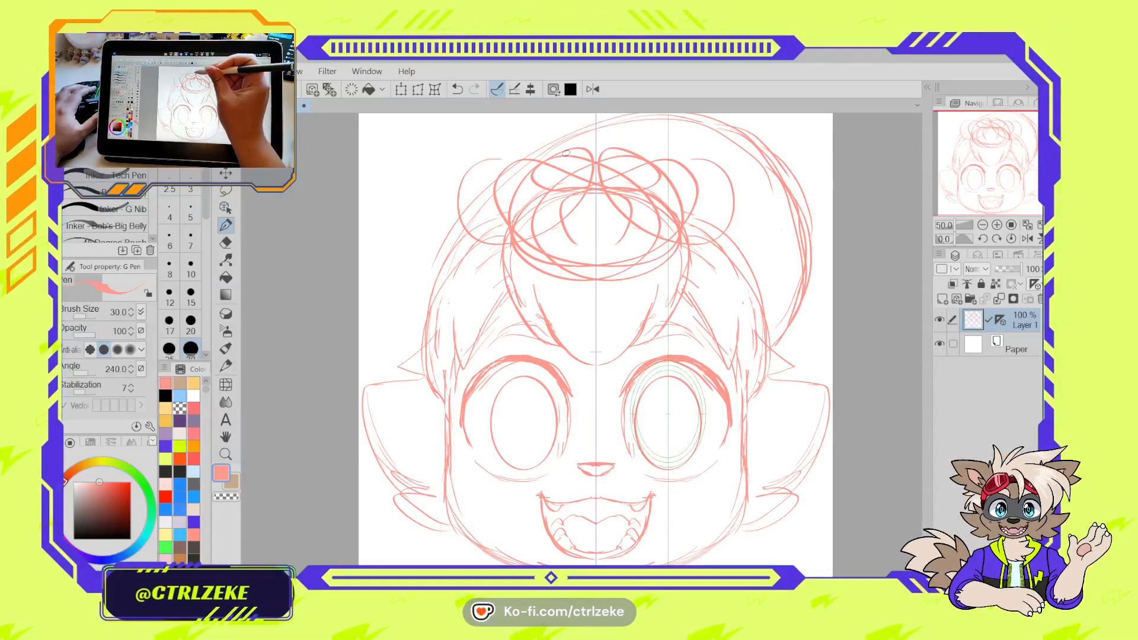
key("ctrl+z")
Sketch mirrored curved strokes over the top of the head for the cap's crown and undo the last outer stroke
mouse_move(576, 131)
left_mouse_down()
mouse_move(522, 152)
mouse_move(432, 253)
left_mouse_up()
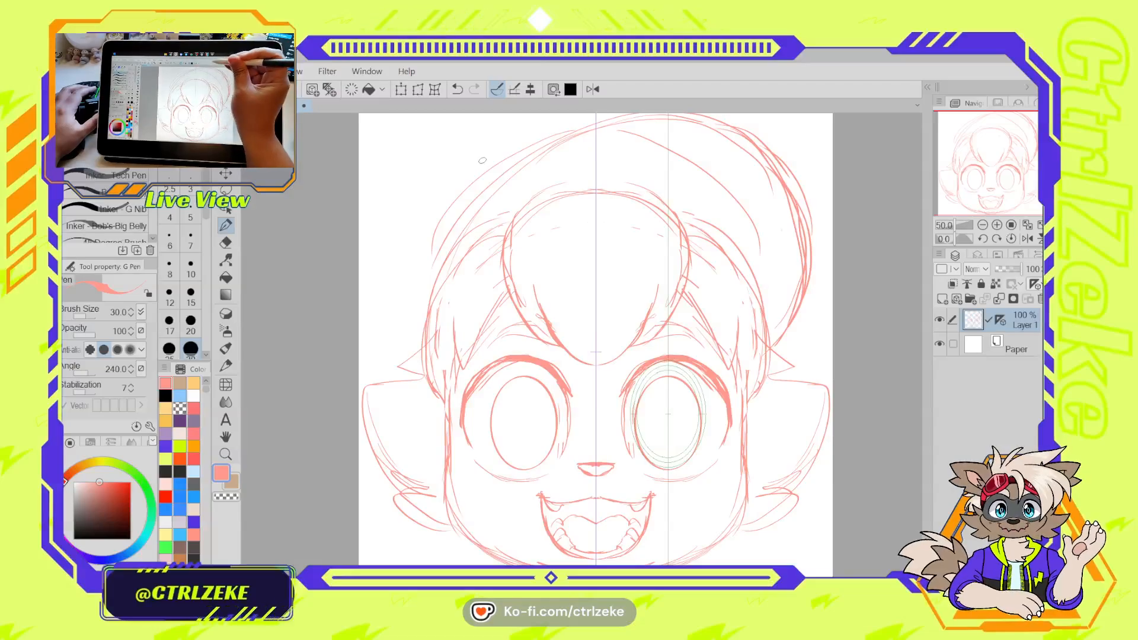
left_click_drag(560, 139, 434, 261)
mouse_move(541, 122)
left_mouse_down()
mouse_move(462, 196)
mouse_move(433, 273)
left_mouse_up()
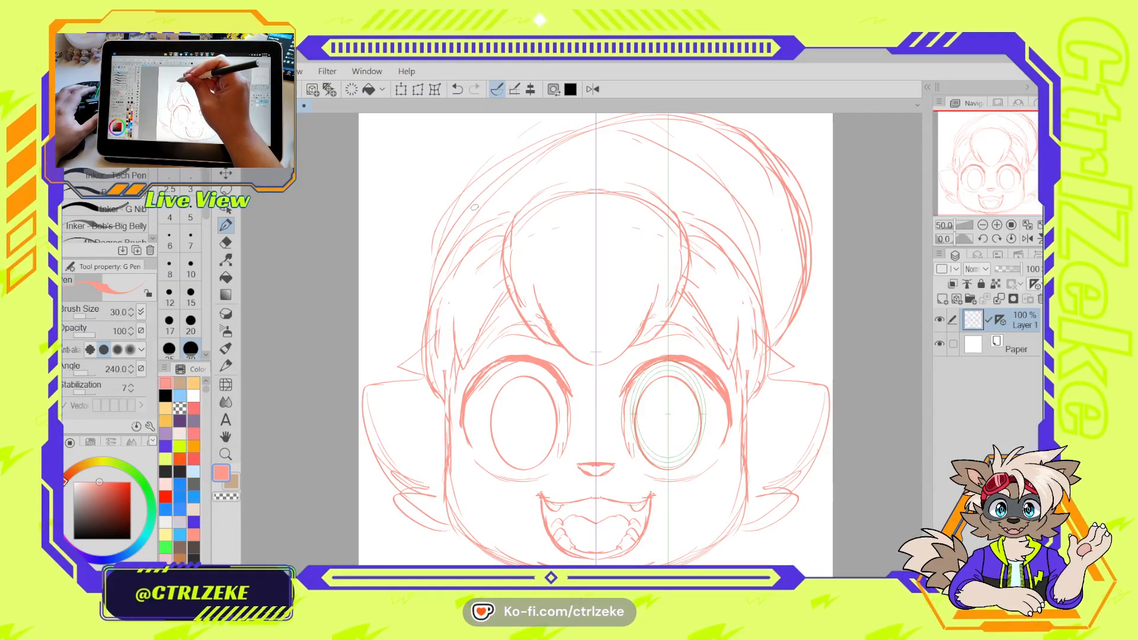
left_click_drag(461, 192, 439, 159)
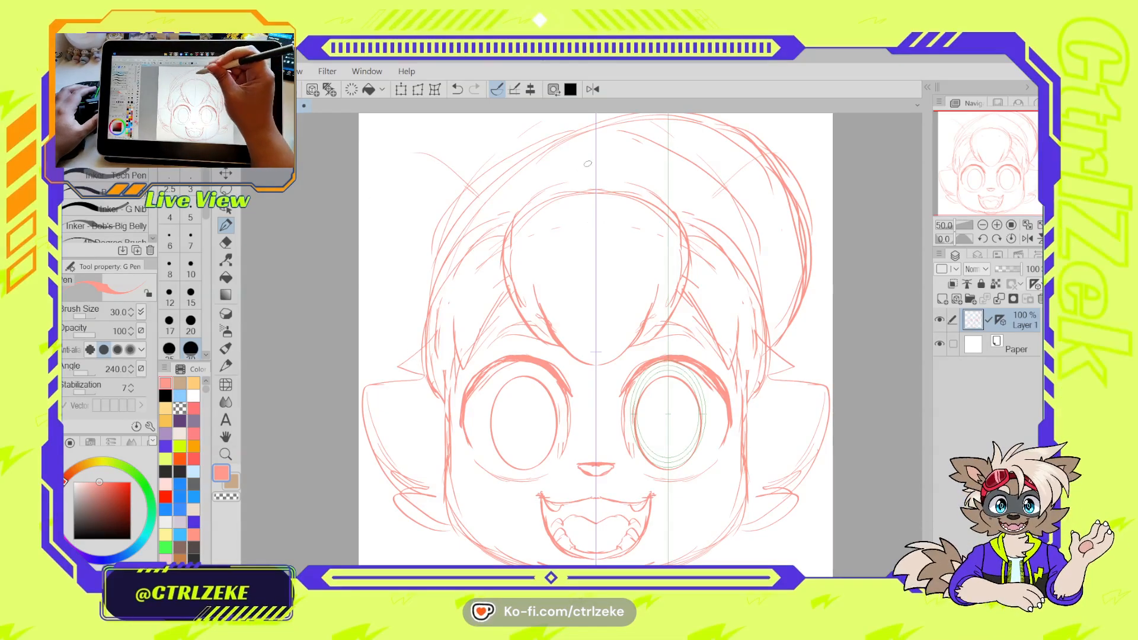
key("ctrl+z")
Scale the whole sketch down to 94% and move it slightly down the canvas
left_click(402, 90)
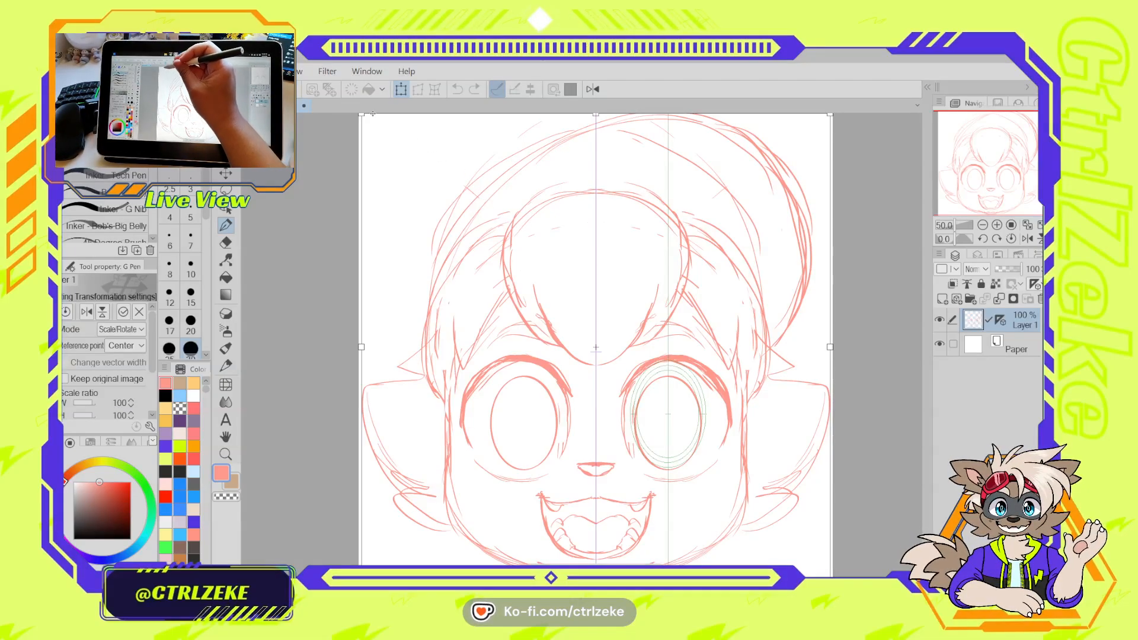
mouse_move(361, 115)
left_mouse_down()
mouse_move(385, 137)
mouse_move(379, 130)
left_mouse_up()
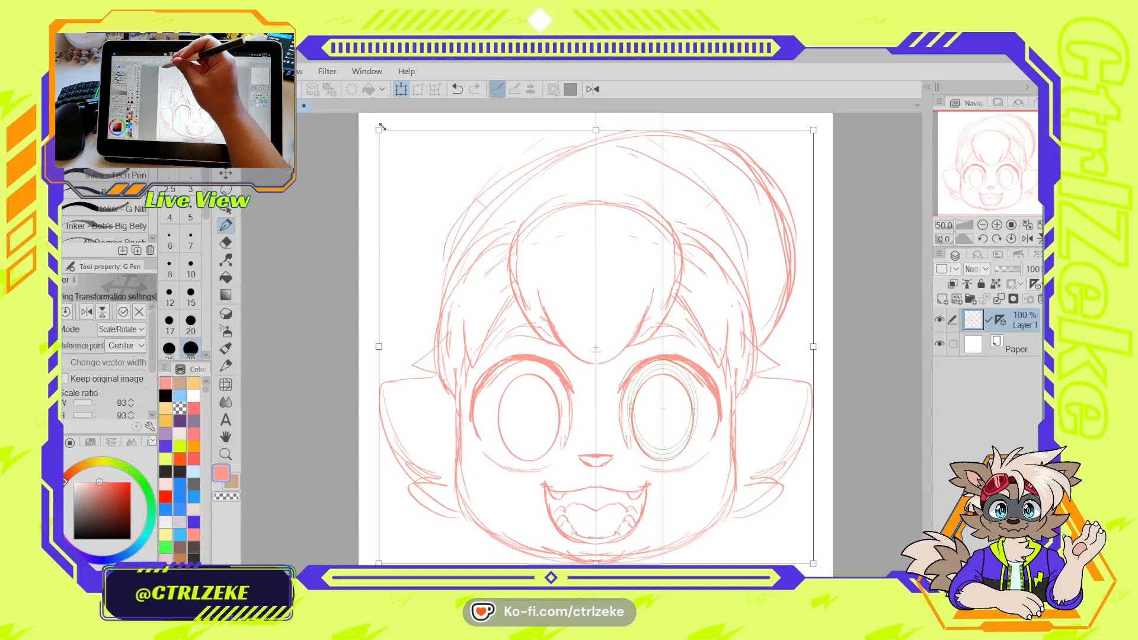
left_click_drag(382, 127, 373, 126)
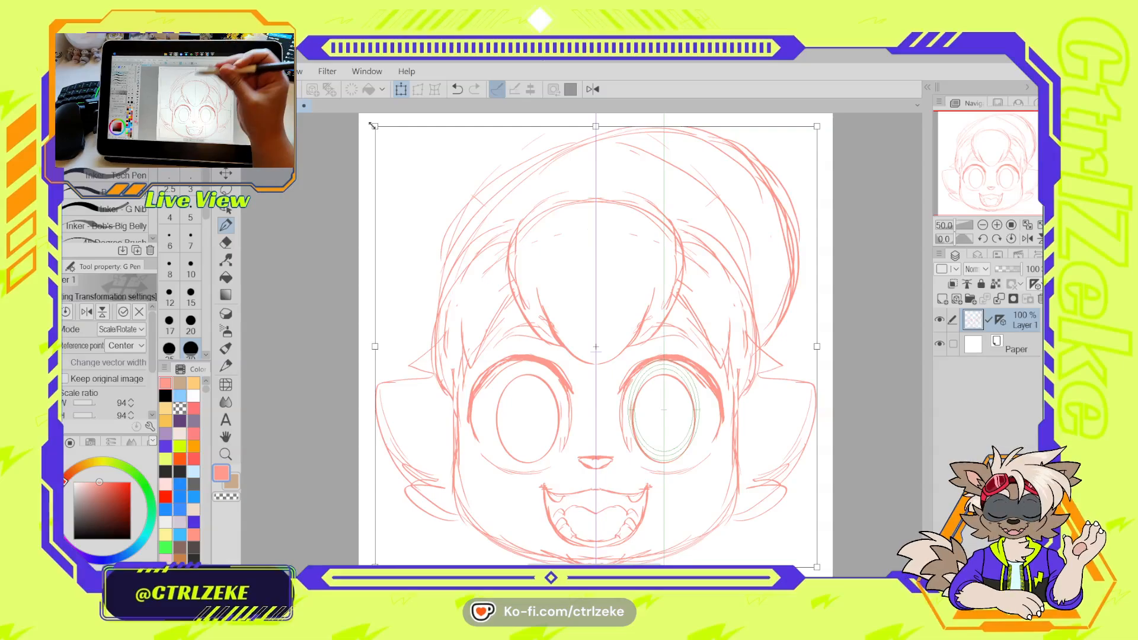
key("Return")
key("k")
left_click_drag(632, 299, 632, 316)
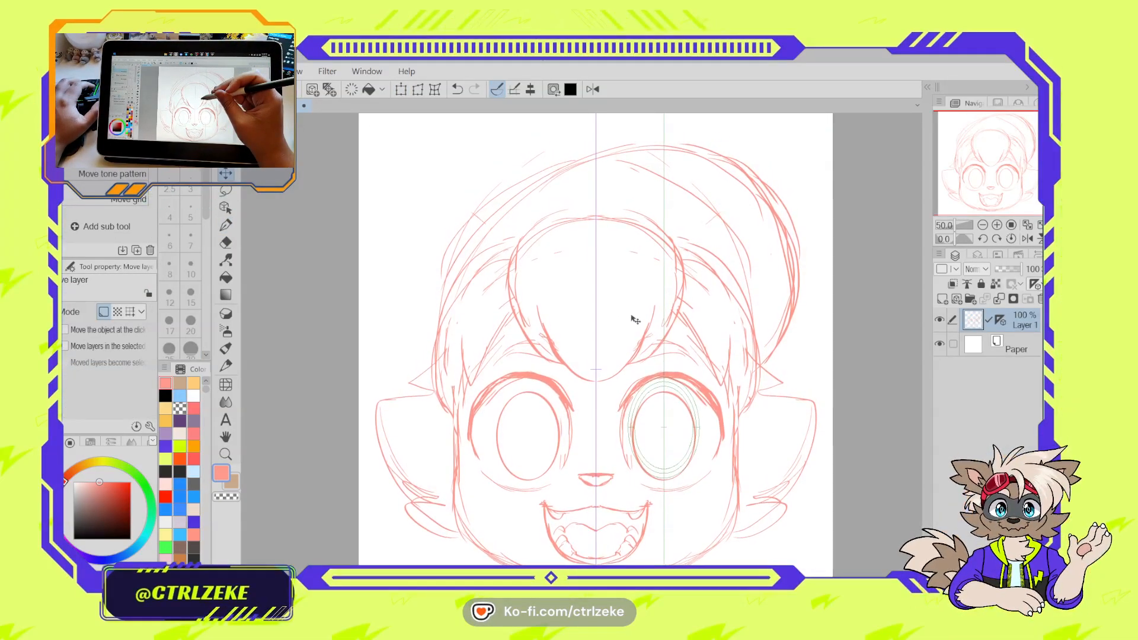
Sketch two large rounded mirrored ears on the sides of the head and start their inner edges with light strokes
key("p")
left_click_drag(507, 193, 476, 161)
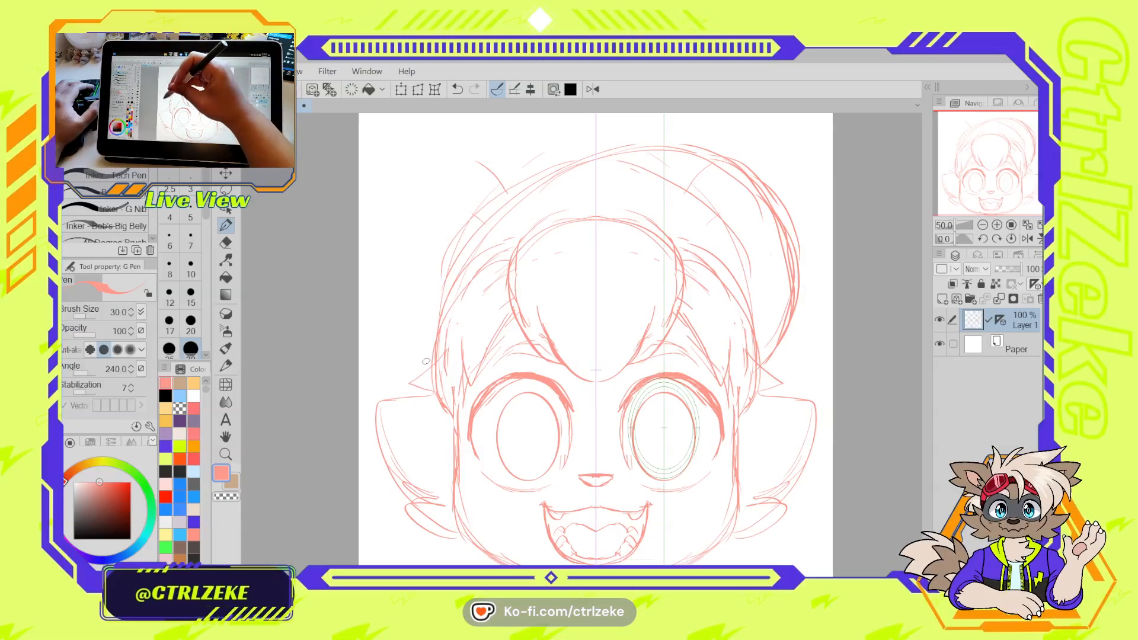
left_click_drag(423, 363, 367, 276)
mouse_move(499, 178)
left_mouse_down()
mouse_move(392, 188)
mouse_move(414, 364)
left_mouse_up()
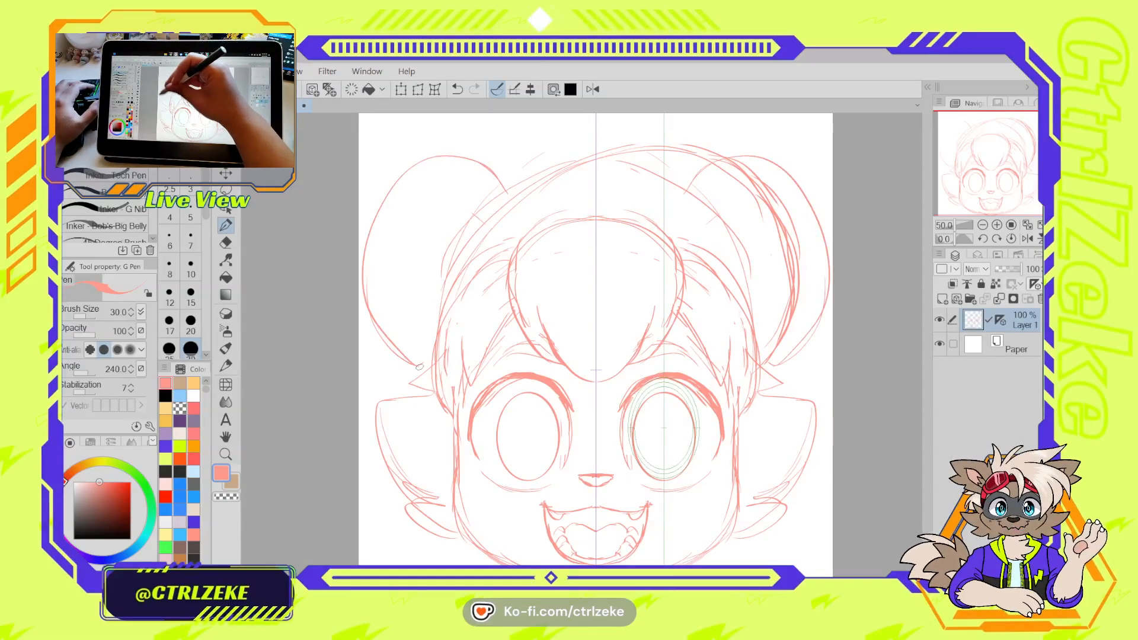
left_click_drag(378, 222, 419, 365)
mouse_move(499, 190)
left_mouse_down()
mouse_move(477, 160)
mouse_move(365, 233)
left_mouse_up()
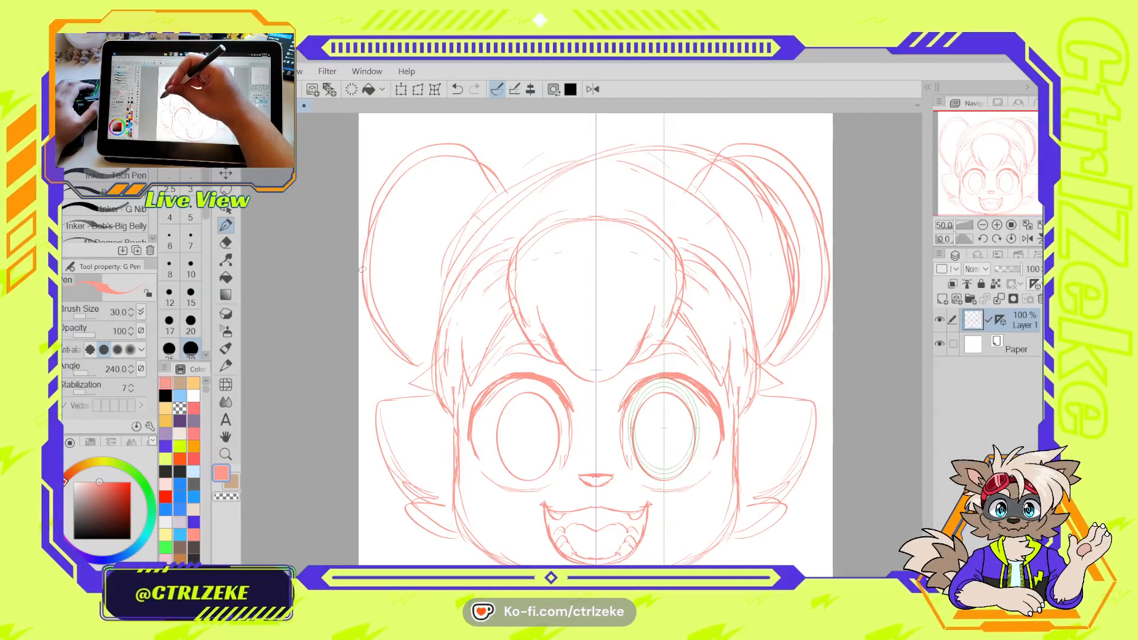
left_click_drag(397, 184, 447, 174)
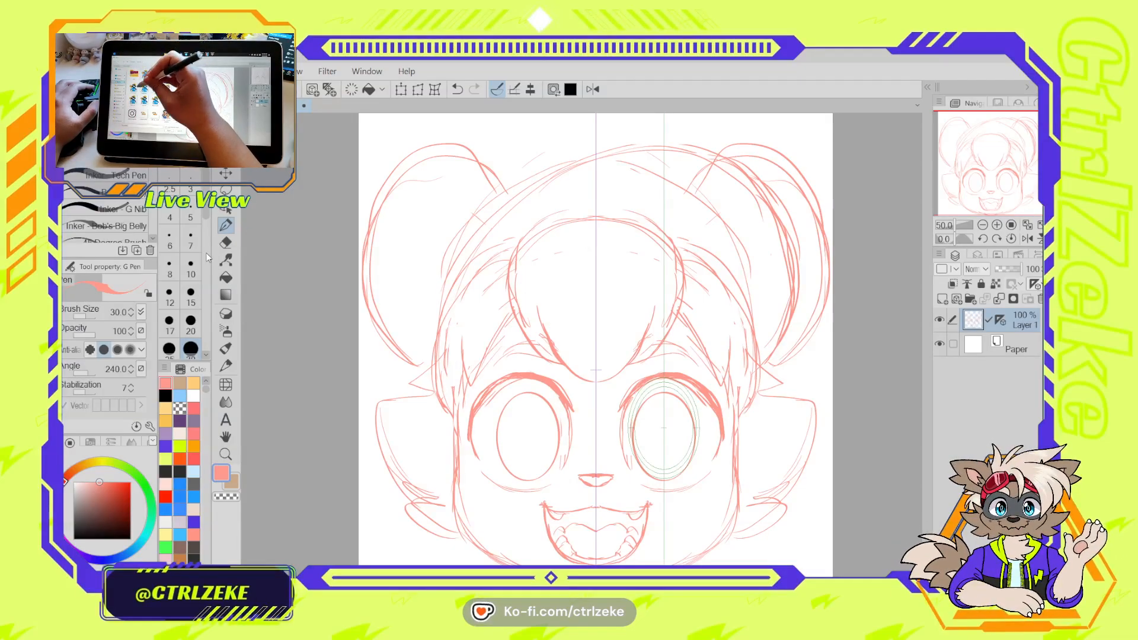
Open the reference image lexio ell.png, examine the character's ears, cap and fur up close, and return to the sketch
left_click(427, 508)
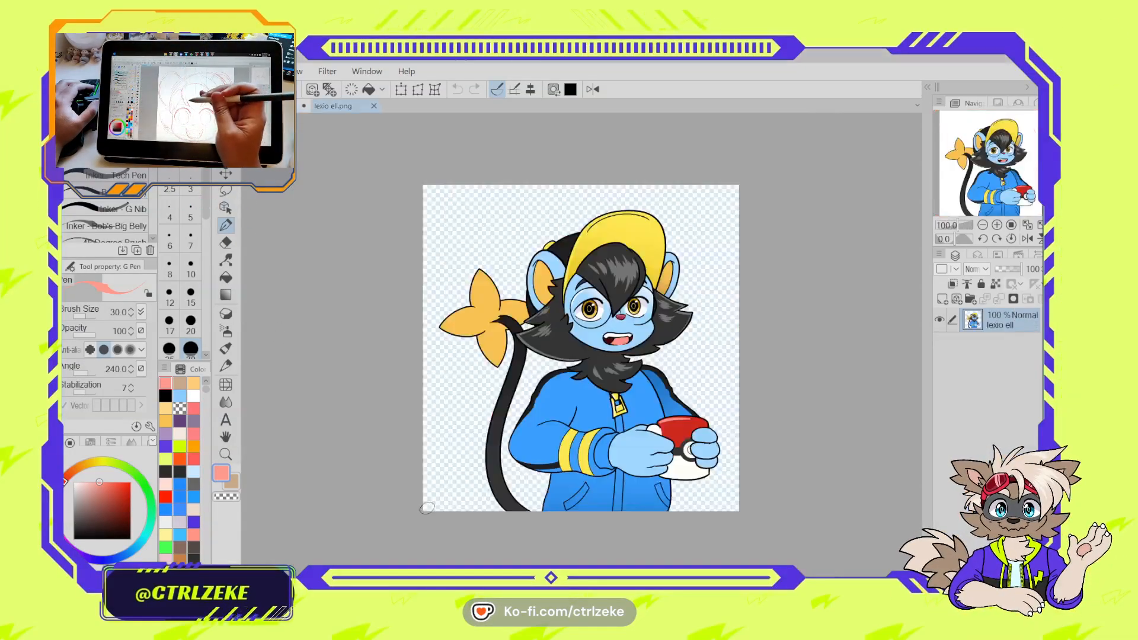
scroll(427, 508, "up", 2)
left_click_drag(700, 204, 479, 483)
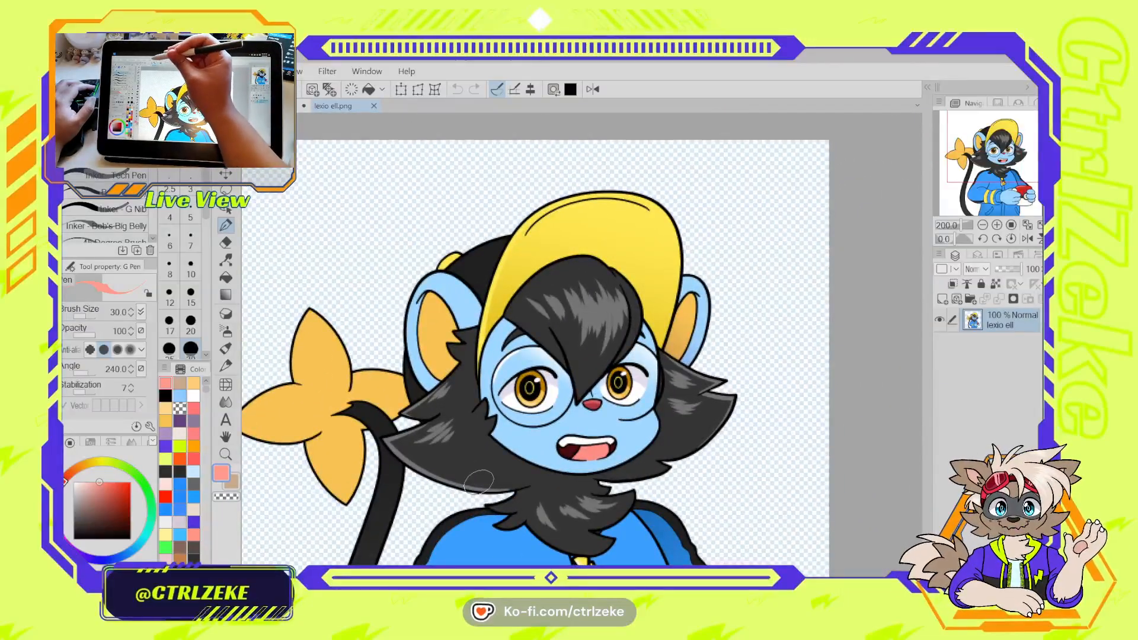
left_click(273, 106)
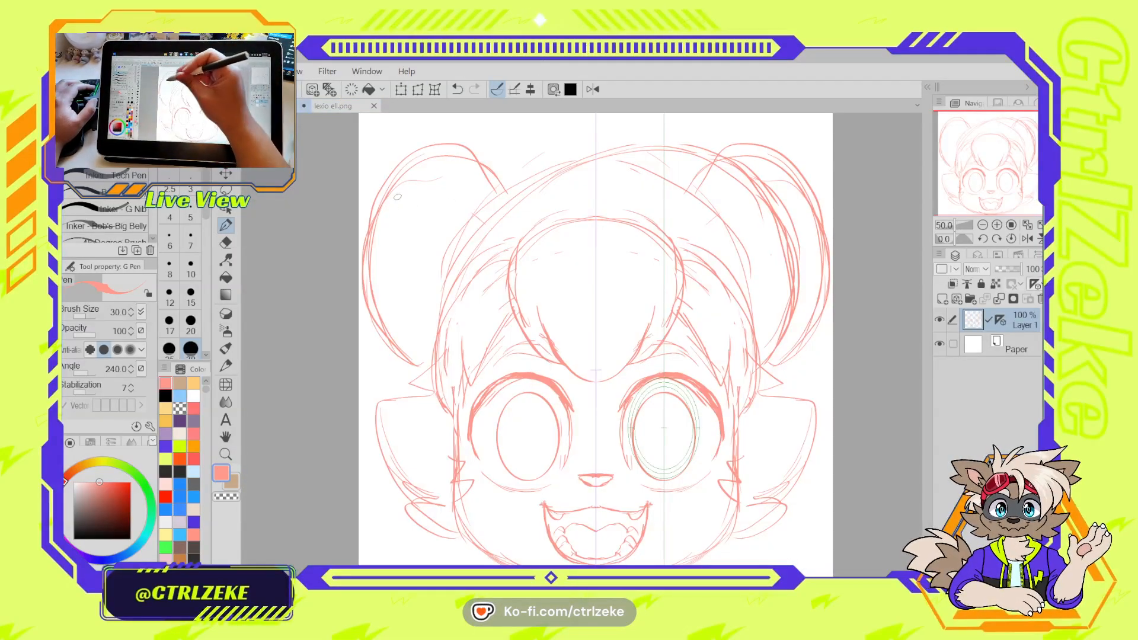
Draw the curved inner-ear lines inside both mirrored ears and reinforce the ears' upper outlines
mouse_move(412, 176)
left_mouse_down()
mouse_move(444, 225)
mouse_move(446, 253)
left_mouse_up()
left_click_drag(398, 186, 441, 232)
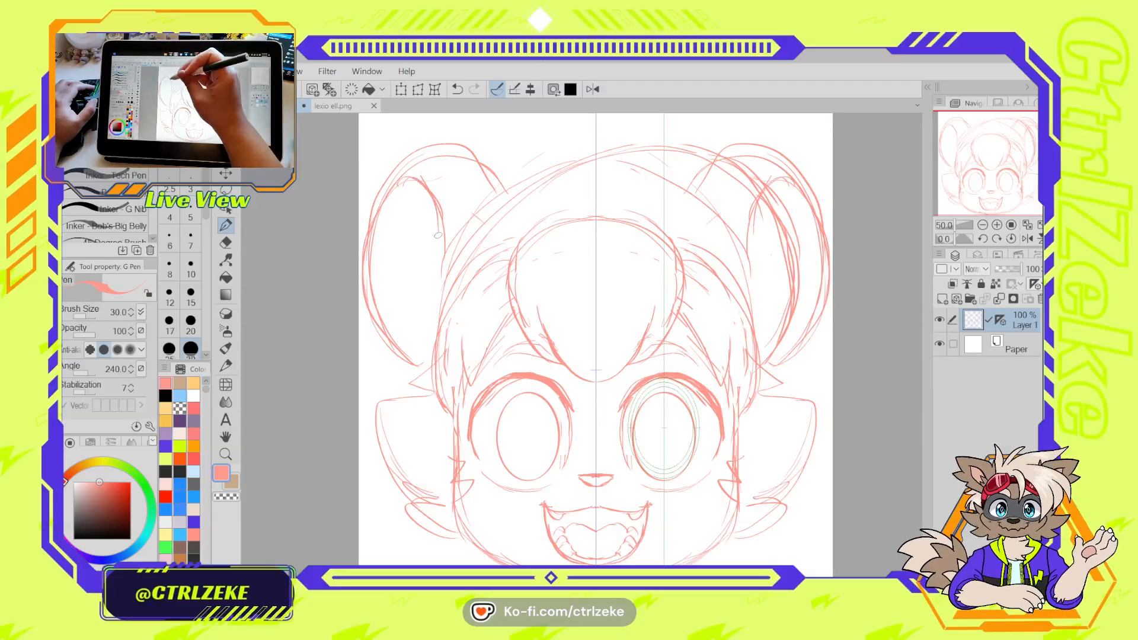
left_click_drag(376, 204, 484, 169)
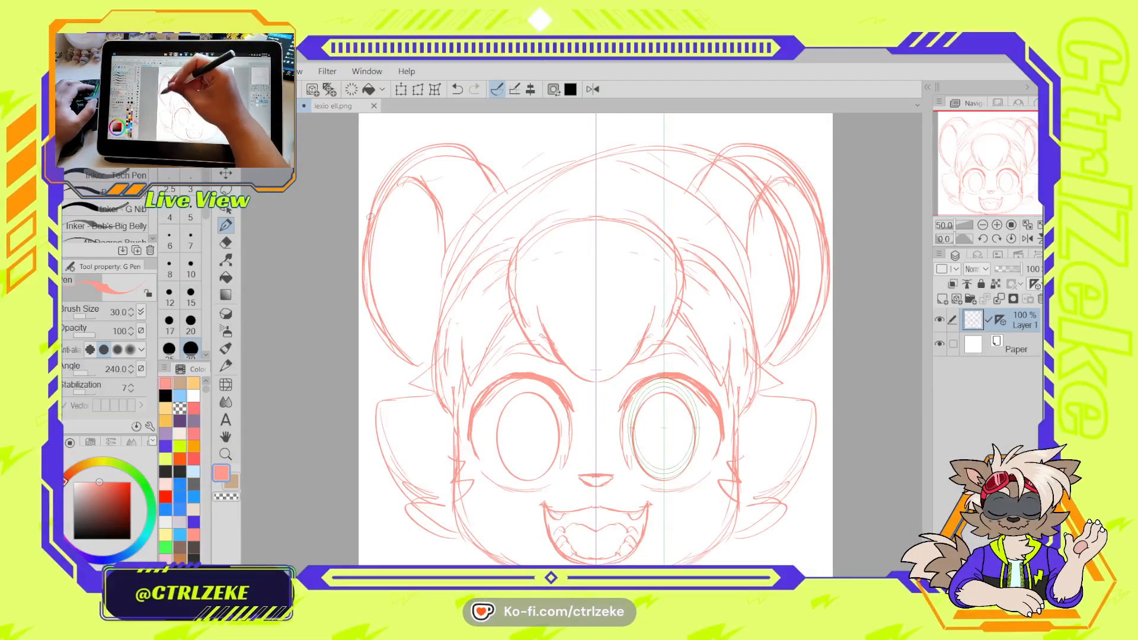
Reinforce the outlines of both mirrored ears and the curved lines inside them, closing their lower edges toward the head
left_click_drag(378, 219, 377, 342)
left_click_drag(420, 180, 446, 255)
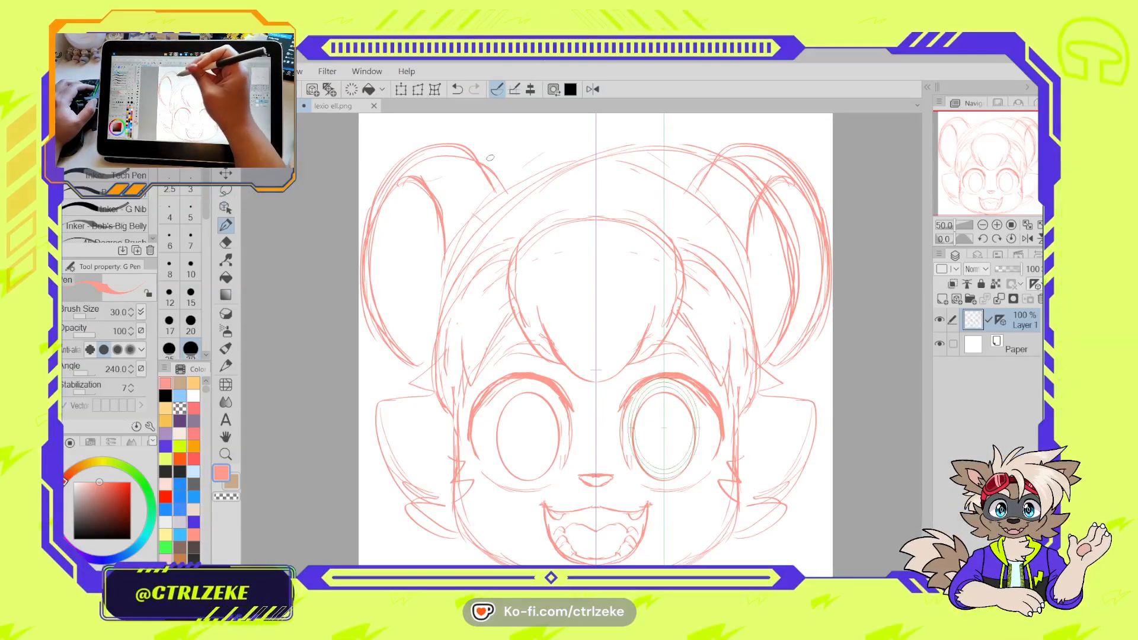
mouse_move(398, 187)
left_mouse_down()
mouse_move(400, 327)
mouse_move(390, 313)
mouse_move(430, 342)
mouse_move(387, 316)
mouse_move(439, 336)
left_mouse_up()
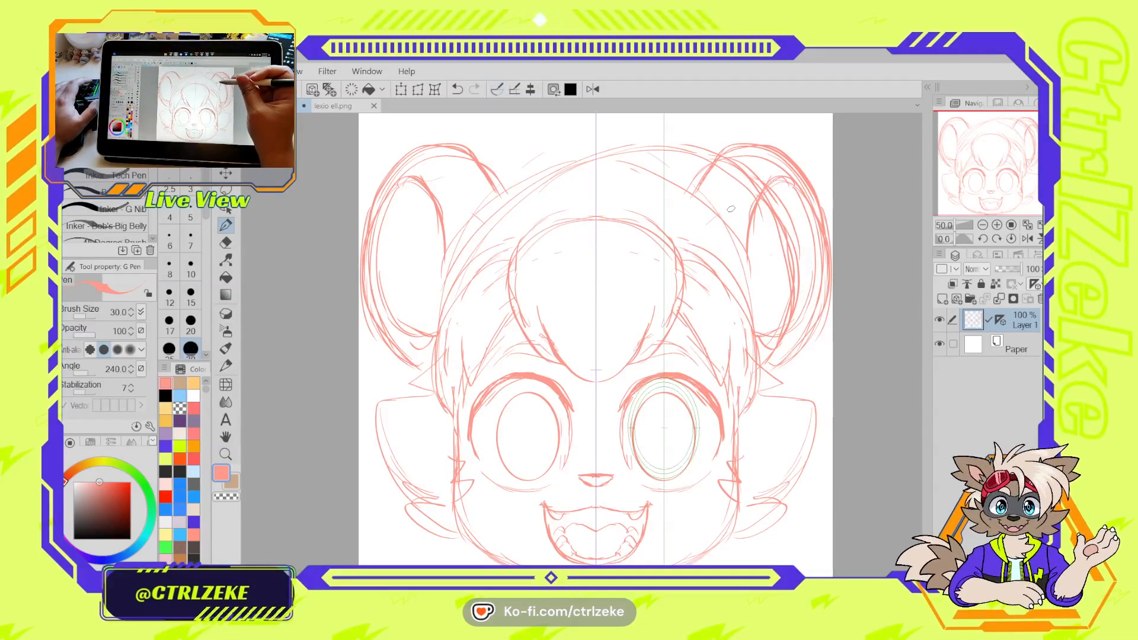
Erase the overlapping lines where the ears meet the head and redraw the head's upper outline and mirrored sides
key("e")
key("ctrl+minus")
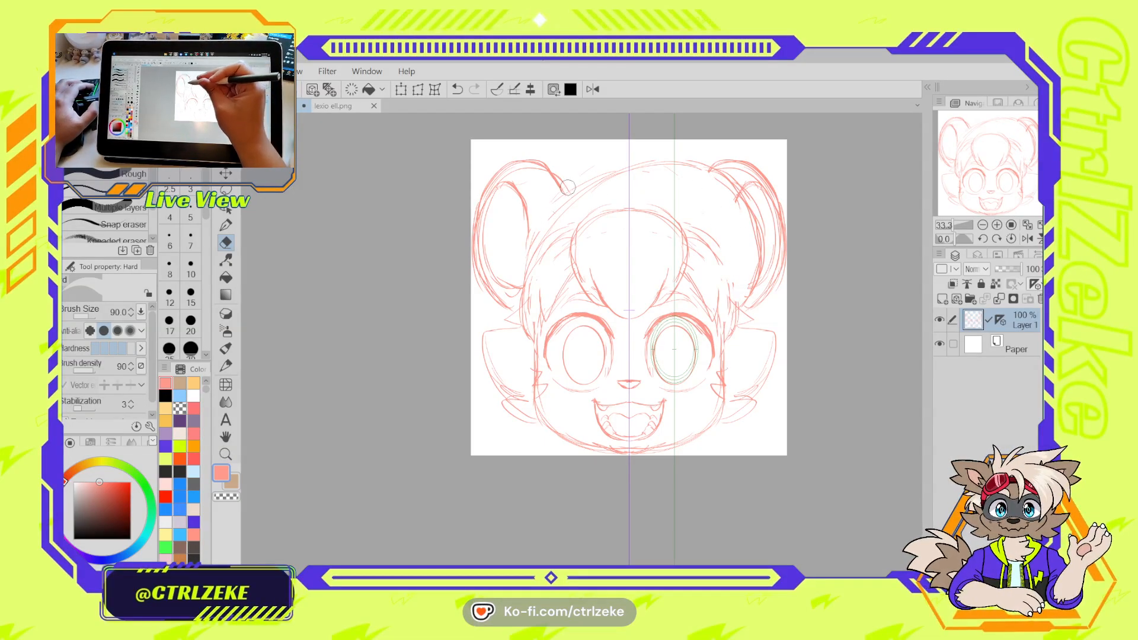
key("p")
key("ctrl+1")
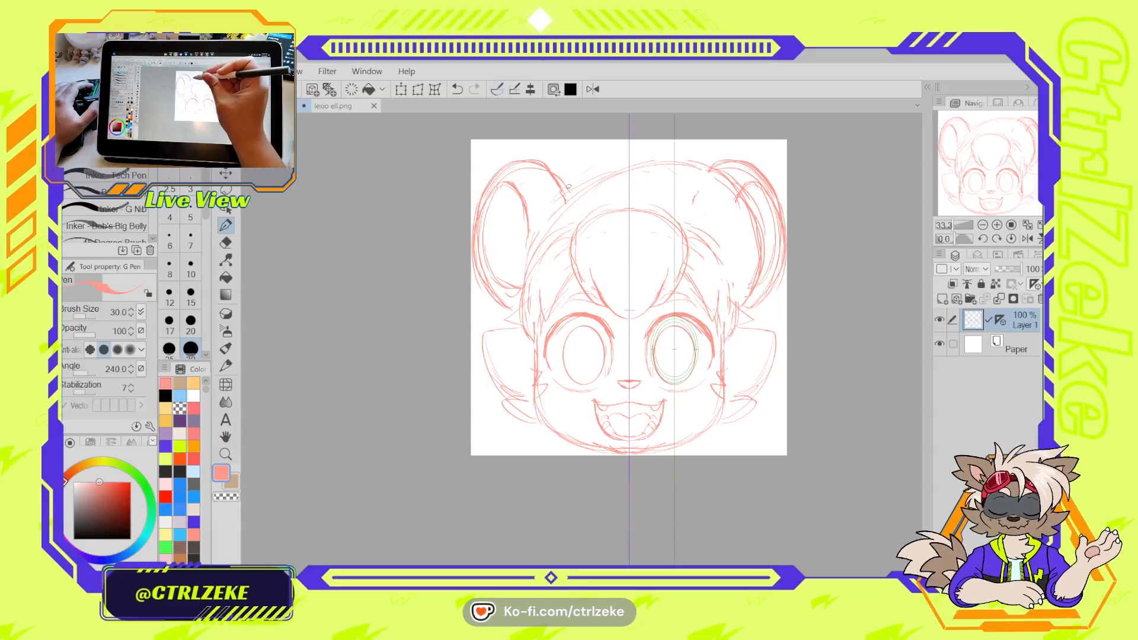
left_click_drag(564, 188, 607, 174)
left_click_drag(500, 308, 502, 329)
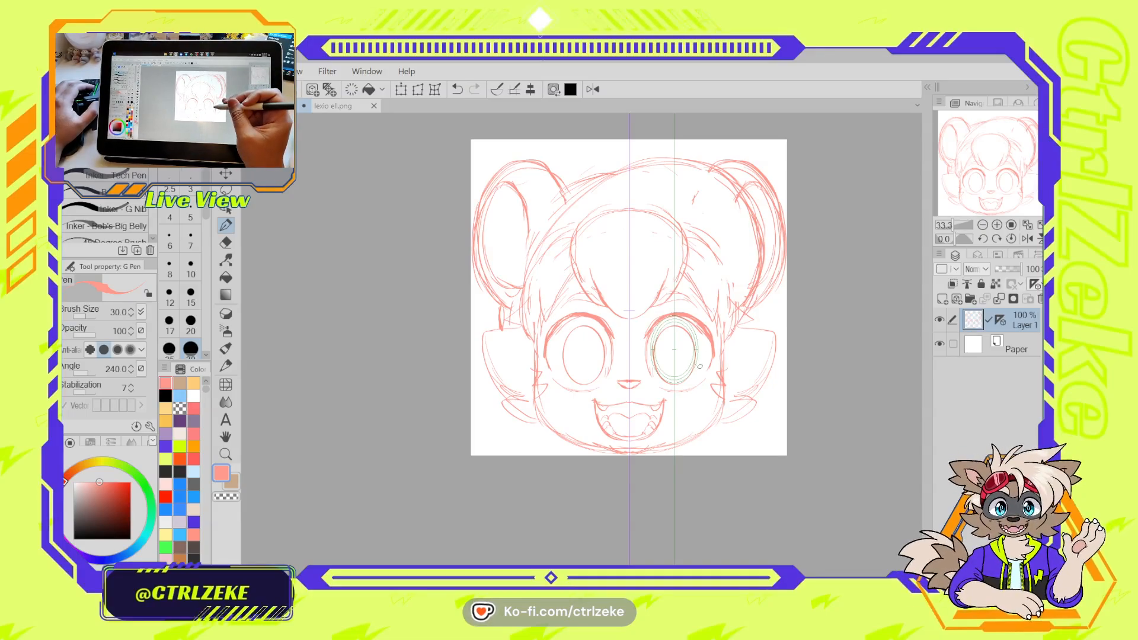
Redraw the fringe strands above the eyes and reinforce the forehead arc and the mirrored cheek fur outlines
left_click_drag(586, 297, 594, 313)
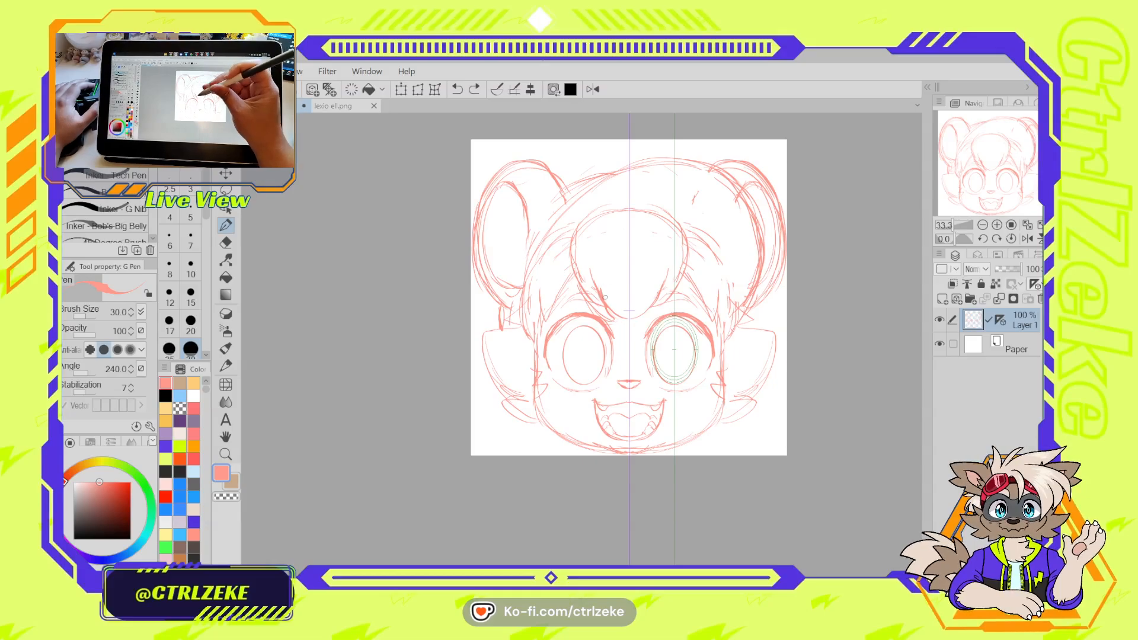
key("ctrl+z")
left_click_drag(578, 313, 602, 316)
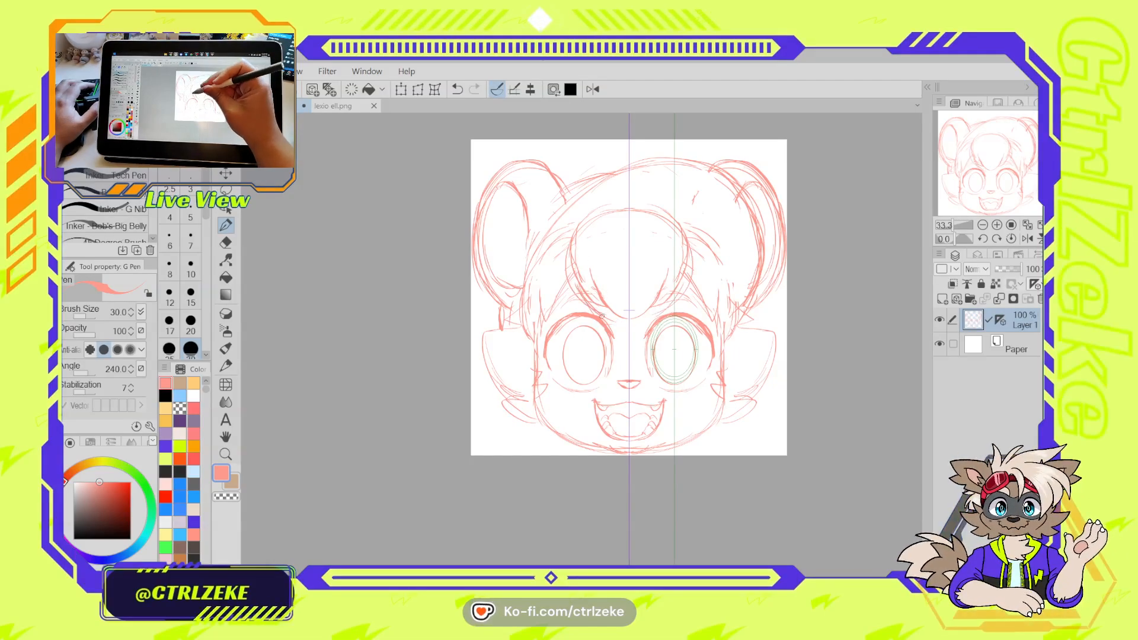
mouse_move(628, 206)
left_mouse_down()
mouse_move(577, 237)
mouse_move(640, 208)
mouse_move(566, 264)
left_mouse_up()
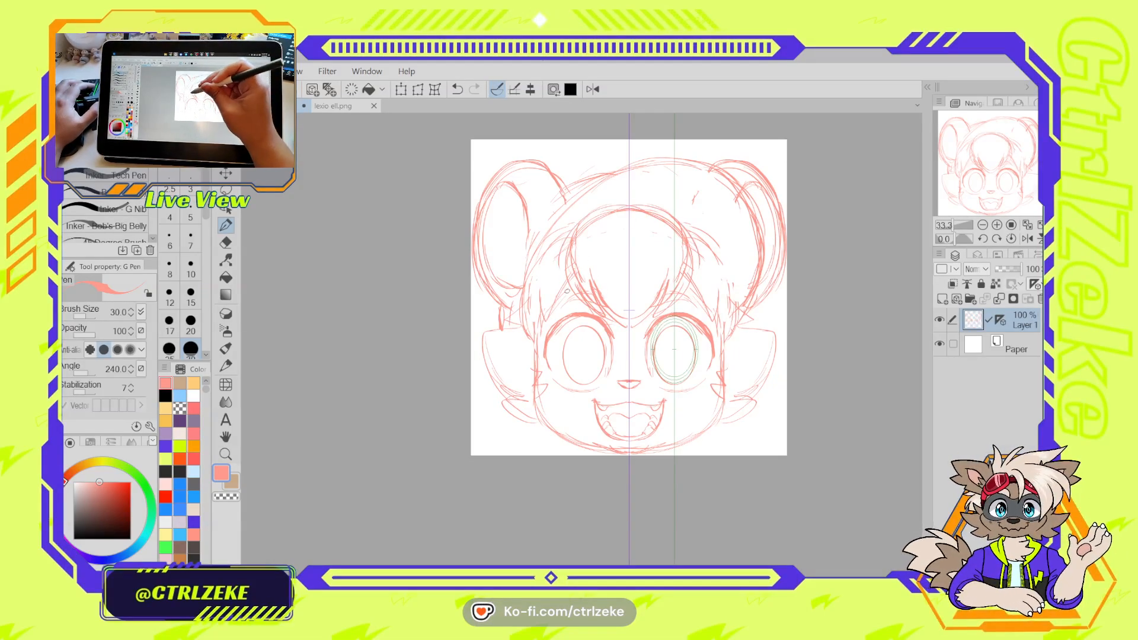
left_click_drag(520, 307, 493, 315)
mouse_move(494, 314)
left_mouse_down()
mouse_move(486, 374)
mouse_move(475, 345)
mouse_move(522, 401)
mouse_move(502, 406)
mouse_move(536, 418)
left_mouse_up()
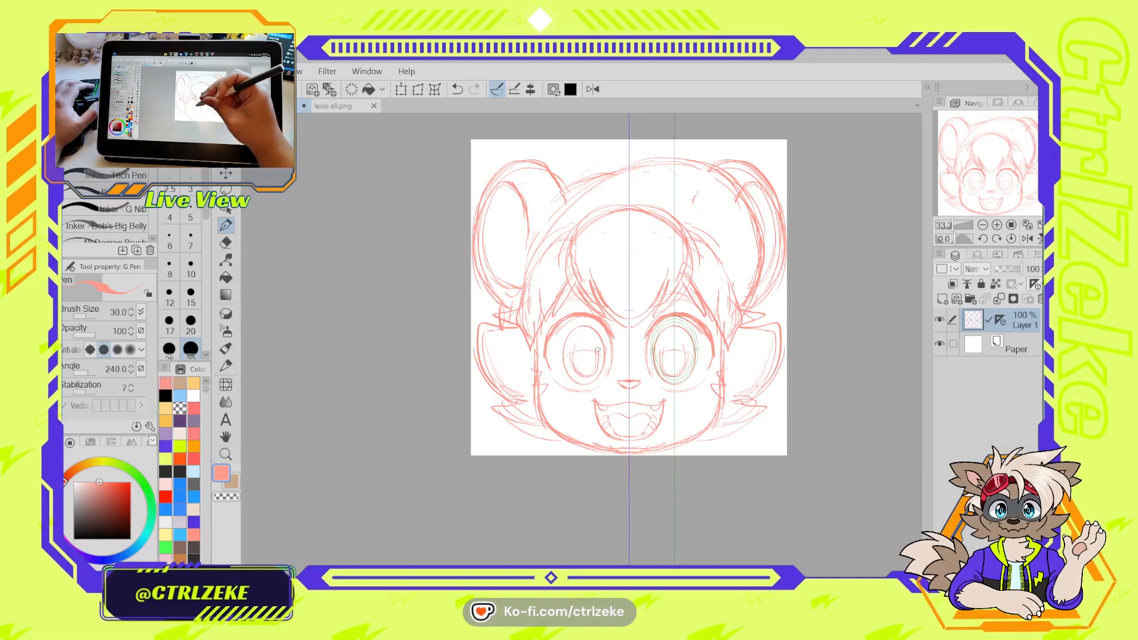
Fill the irises of both eyes with the pink sketch colour, referring only to the editing layer
key("g")
left_click(587, 364)
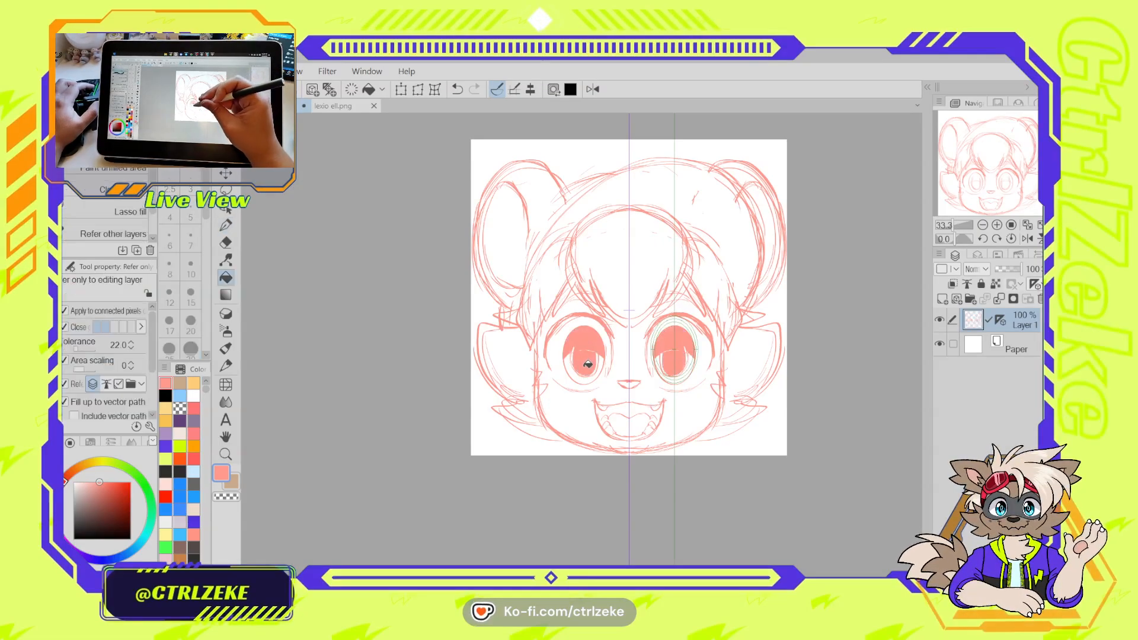
key("p")
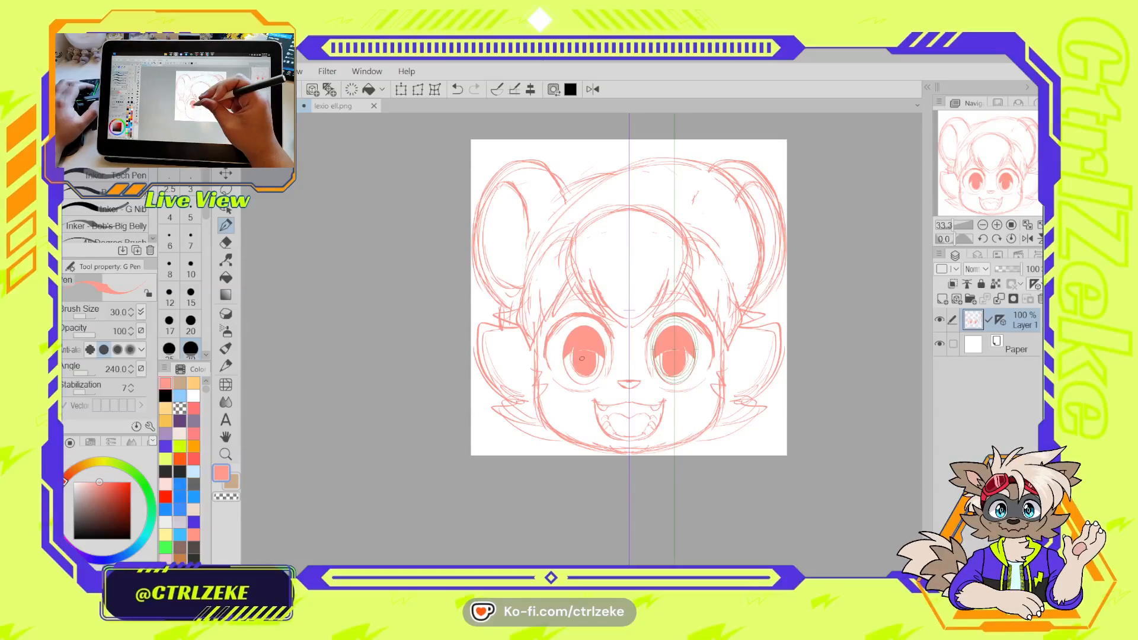
Cut a highlight and an oval pupil outline into each filled iris using the transparent colour
key("c")
mouse_move(583, 348)
left_mouse_down()
mouse_move(585, 363)
mouse_move(587, 349)
mouse_move(574, 346)
left_mouse_up()
key("ctrl+z")
key("ctrl+1")
key("ctrl+1")
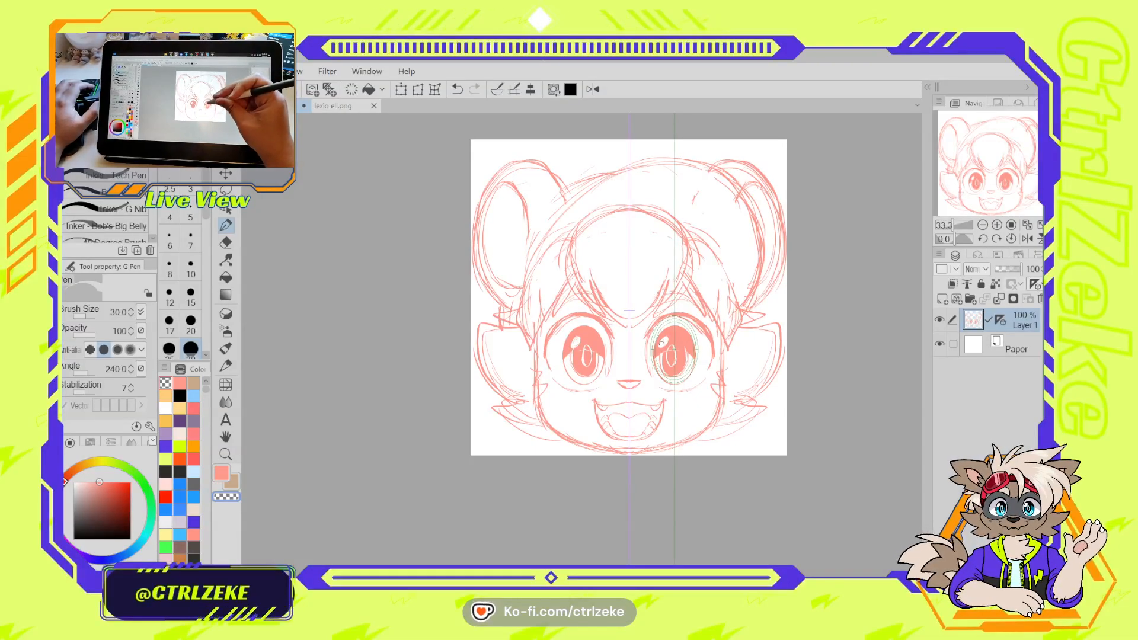
key("ctrl+1")
key("c")
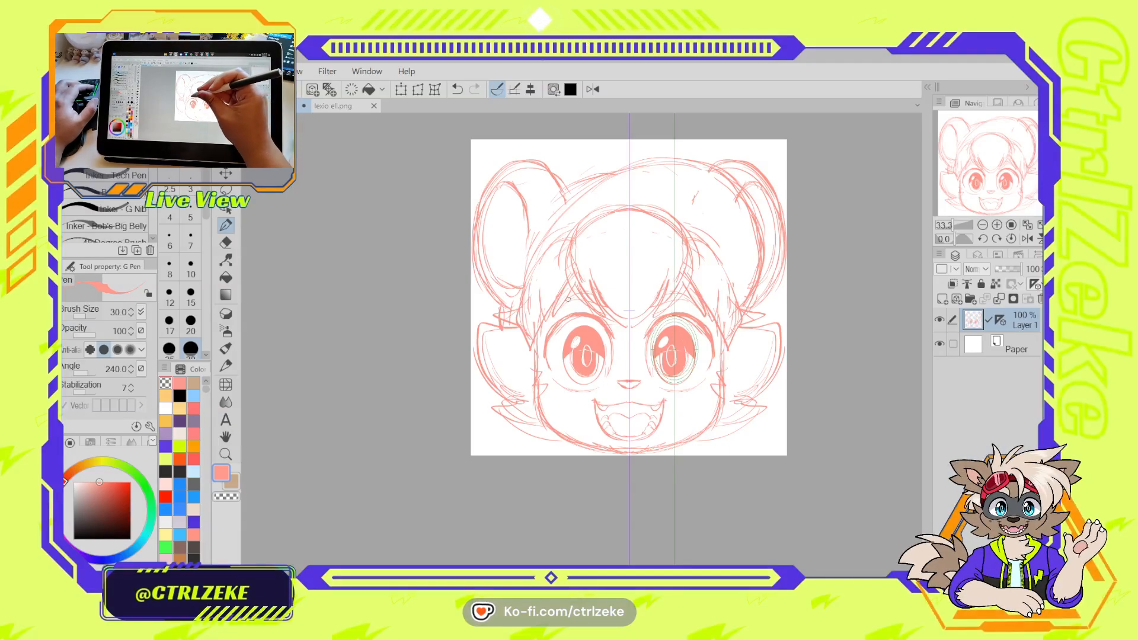
Add mirrored hair strands above the brows and reinforce the hair lines down the sides of the forehead
left_click_drag(568, 300, 600, 296)
left_click_drag(547, 246, 518, 299)
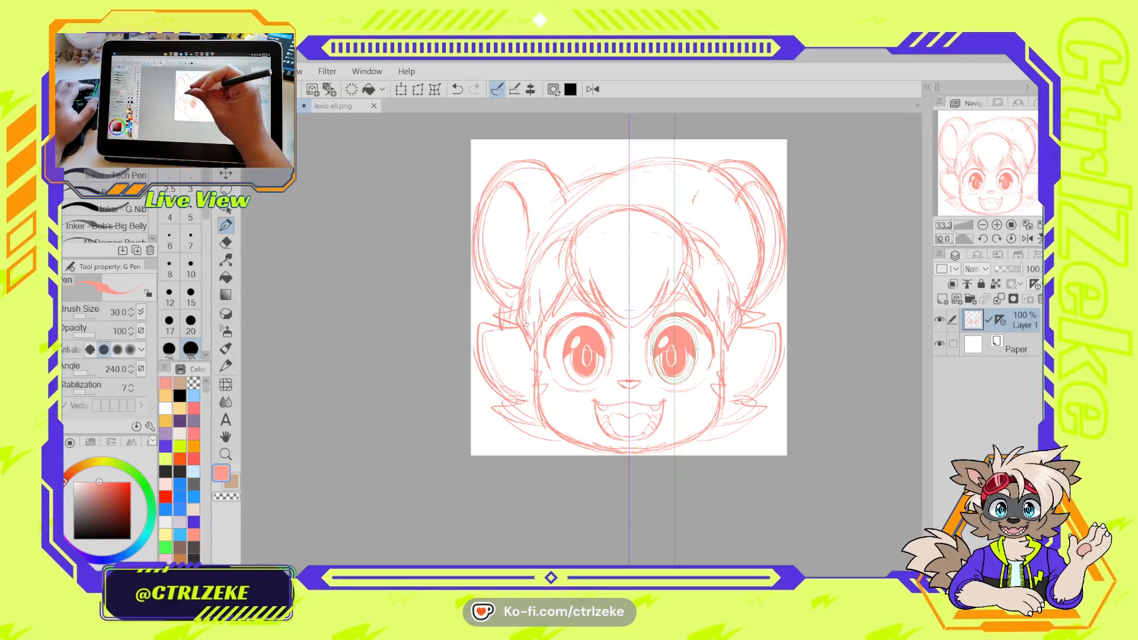
left_click_drag(562, 242, 523, 303)
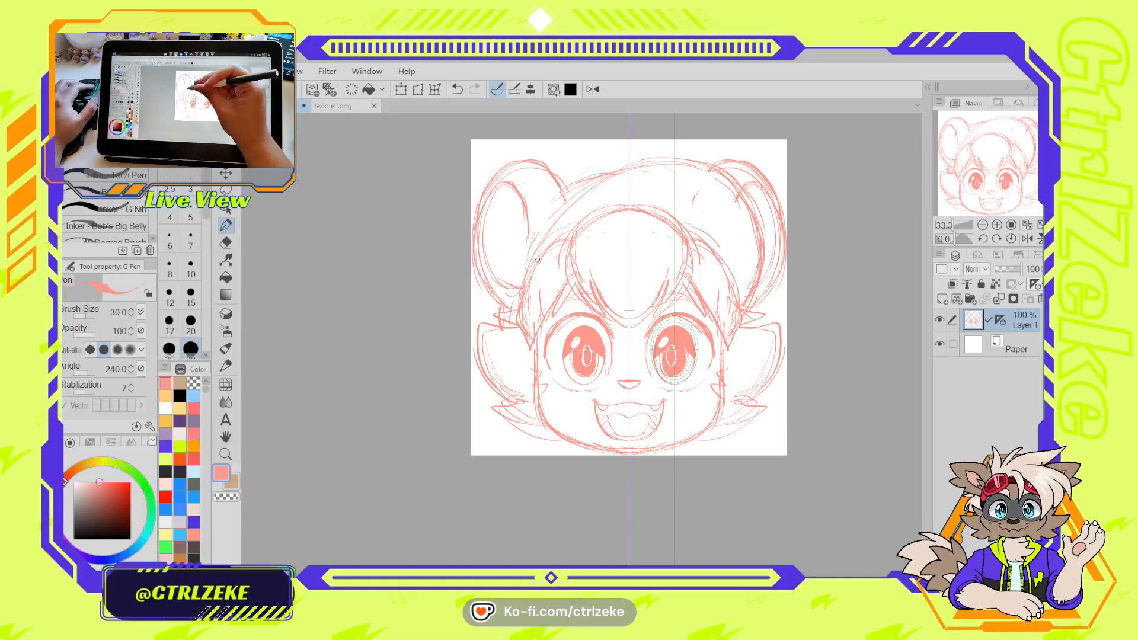
left_click_drag(529, 231, 527, 250)
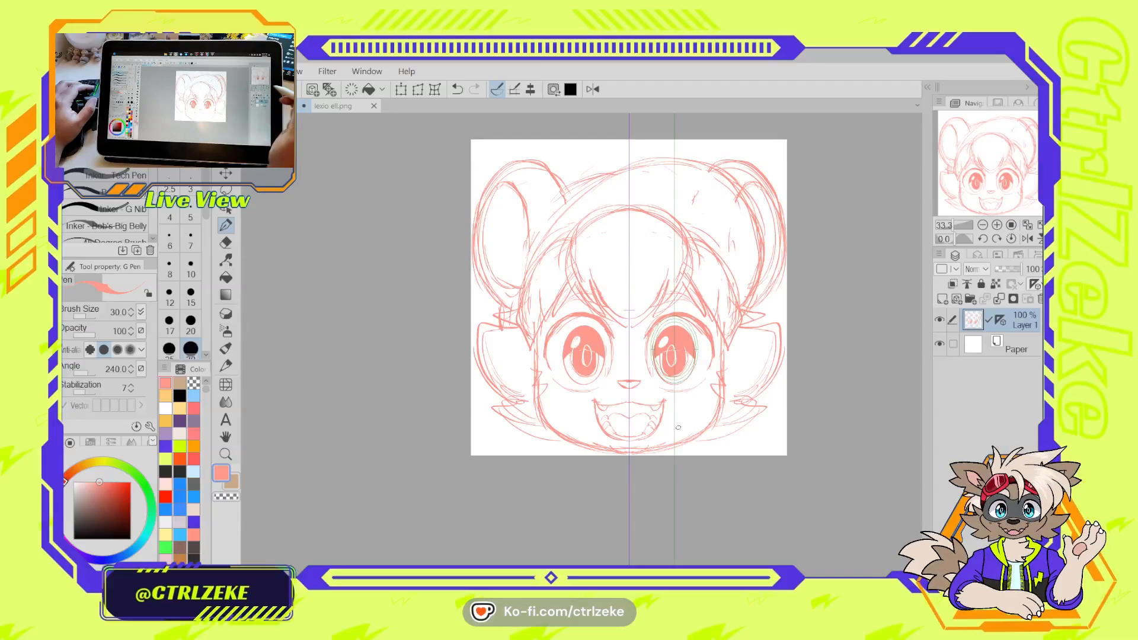
Lower the opacity of Layer 1 to 46% and add a new vector layer above it
left_click(1013, 271)
left_click(1006, 268)
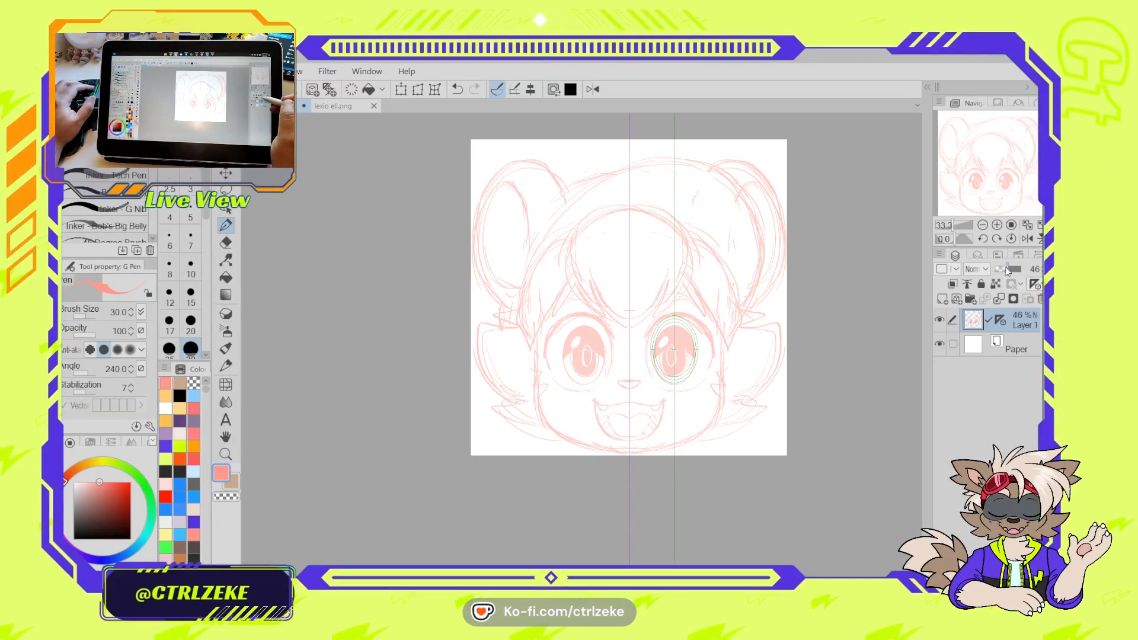
left_click(957, 299)
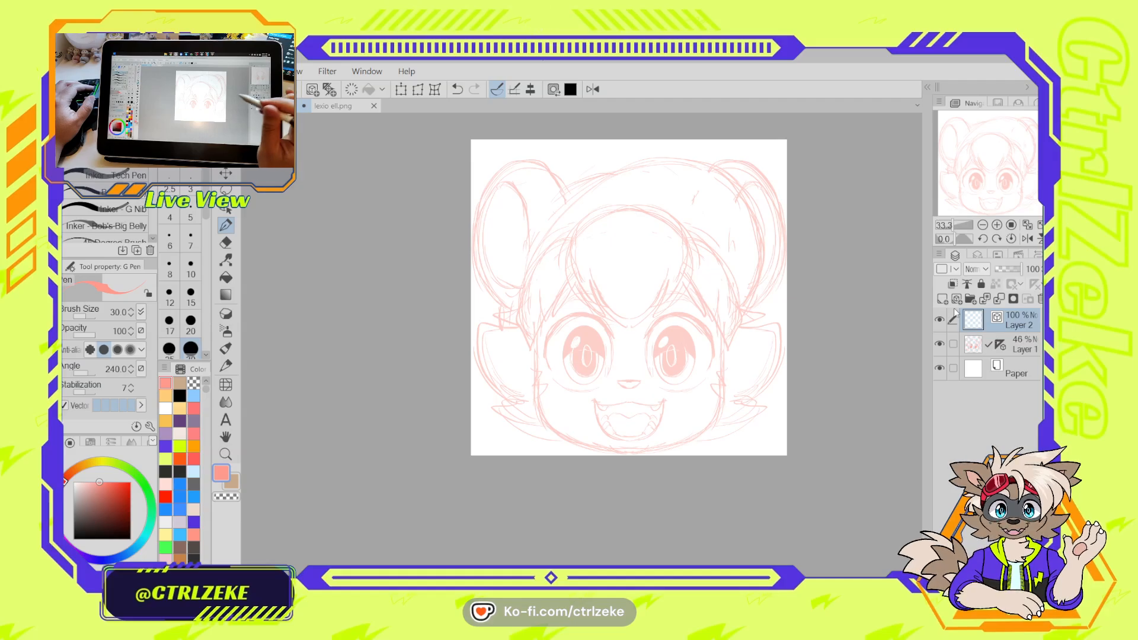
Move the symmetrical and concentric circle rulers from Layer 1 to Layer 2 and check the sketch layer's visibility
left_click(1001, 345)
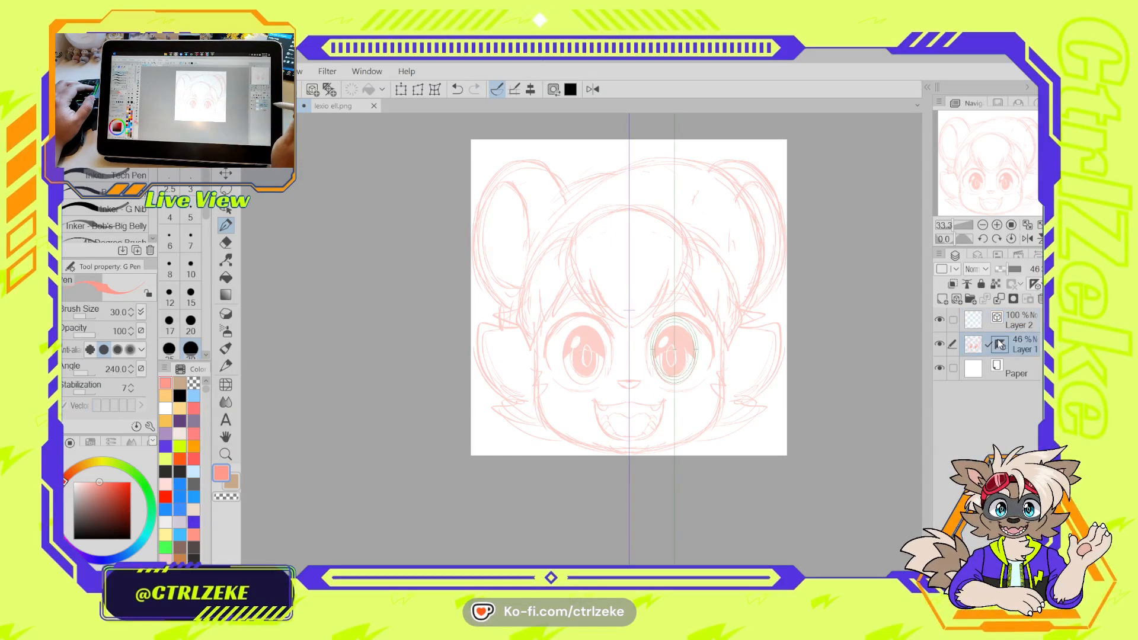
left_click_drag(1008, 344, 979, 321)
left_click(969, 321)
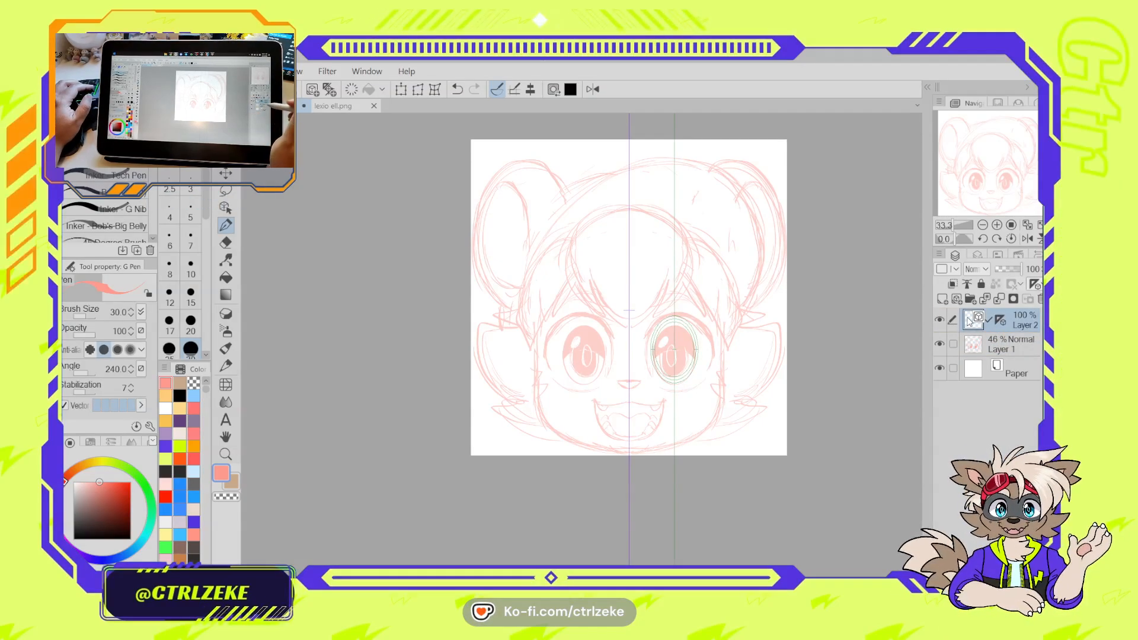
left_click(940, 344)
left_click(940, 344)
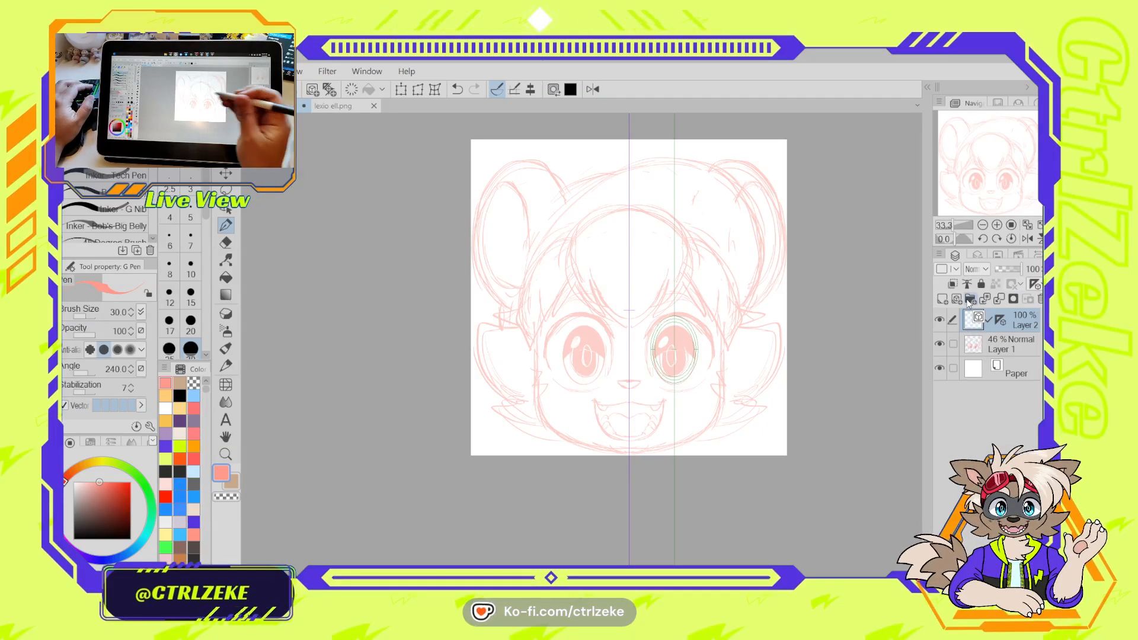
Set up inking with the G-pen Fat in black at brush size 15
left_click_drag(615, 277, 495, 296)
left_click(113, 119)
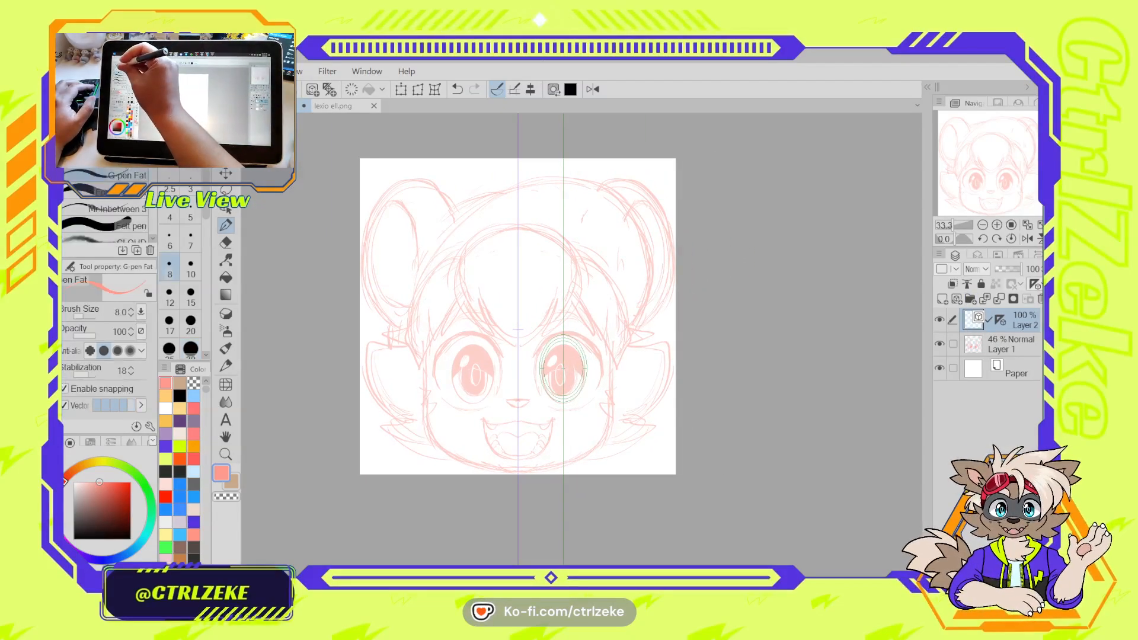
left_click_drag(121, 511, 131, 539)
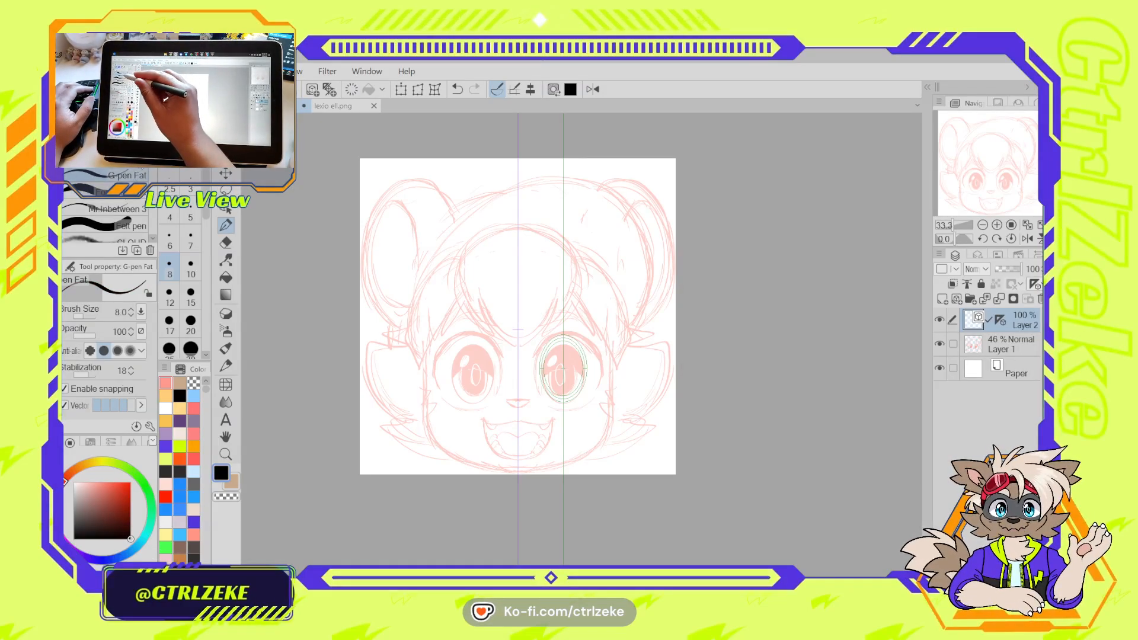
left_click(150, 428)
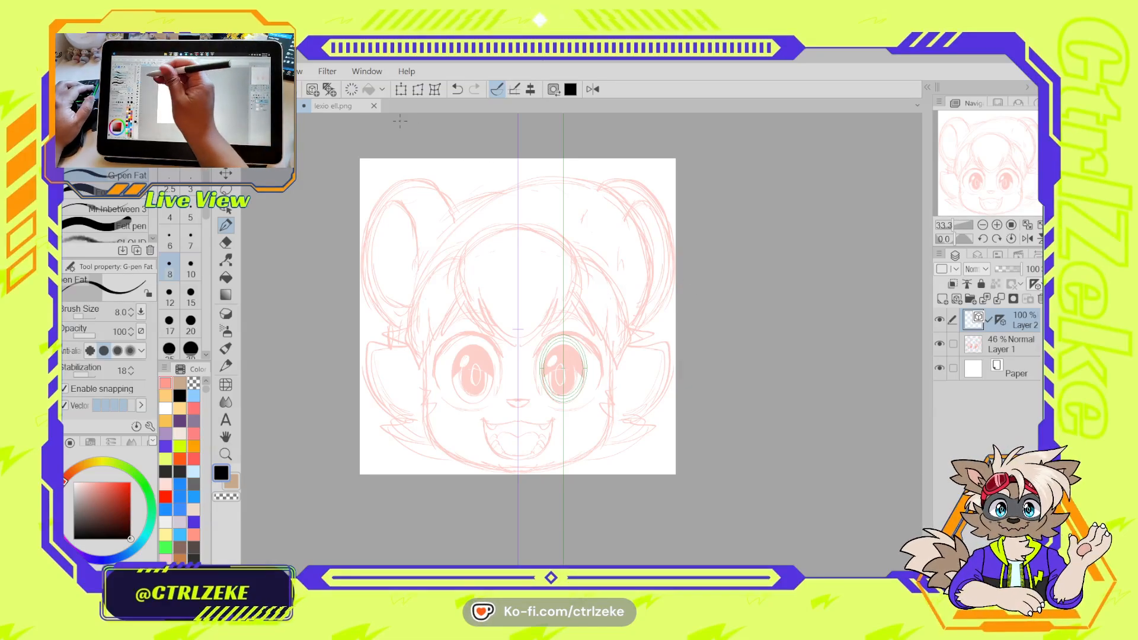
left_click(190, 293)
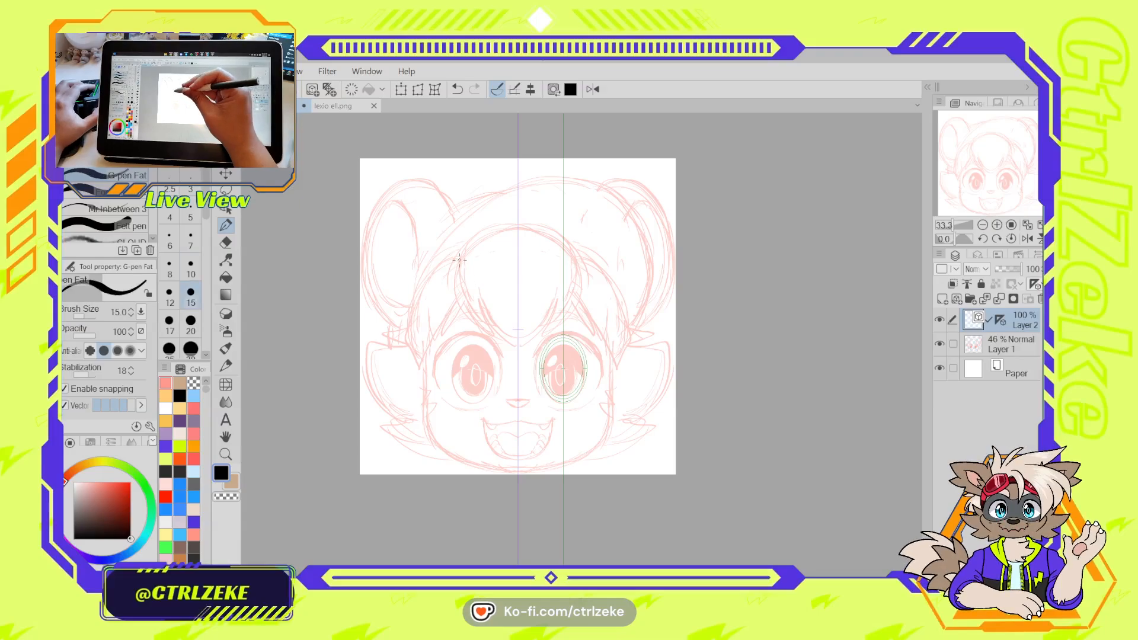
Try inking mirrored forehead hair strands with the G-pen Fat at size 15 and undo the strokes
left_click_drag(562, 256, 581, 262)
mouse_move(458, 260)
left_mouse_down()
mouse_move(474, 256)
mouse_move(492, 309)
left_mouse_up()
scroll(472, 265, "up", 3)
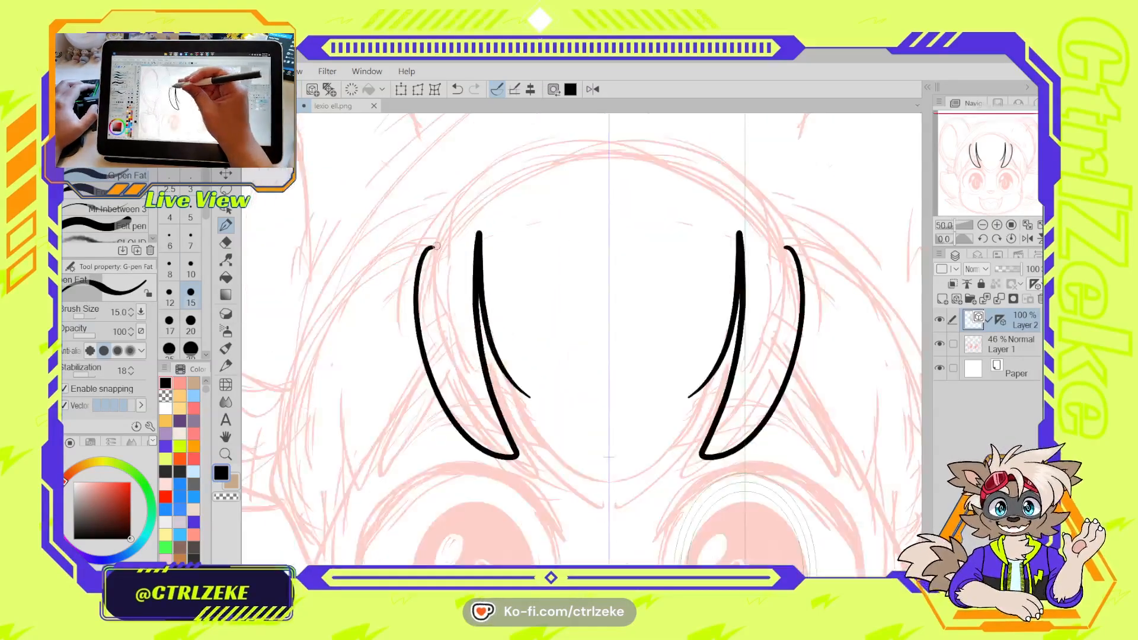
key("ctrl+z")
key("ctrl+z")
key("ctrl+z")
Test mirrored curved strokes over the forehead with the G-pen at size 45, undo them all and return to the G-pen Fat
left_click(112, 159)
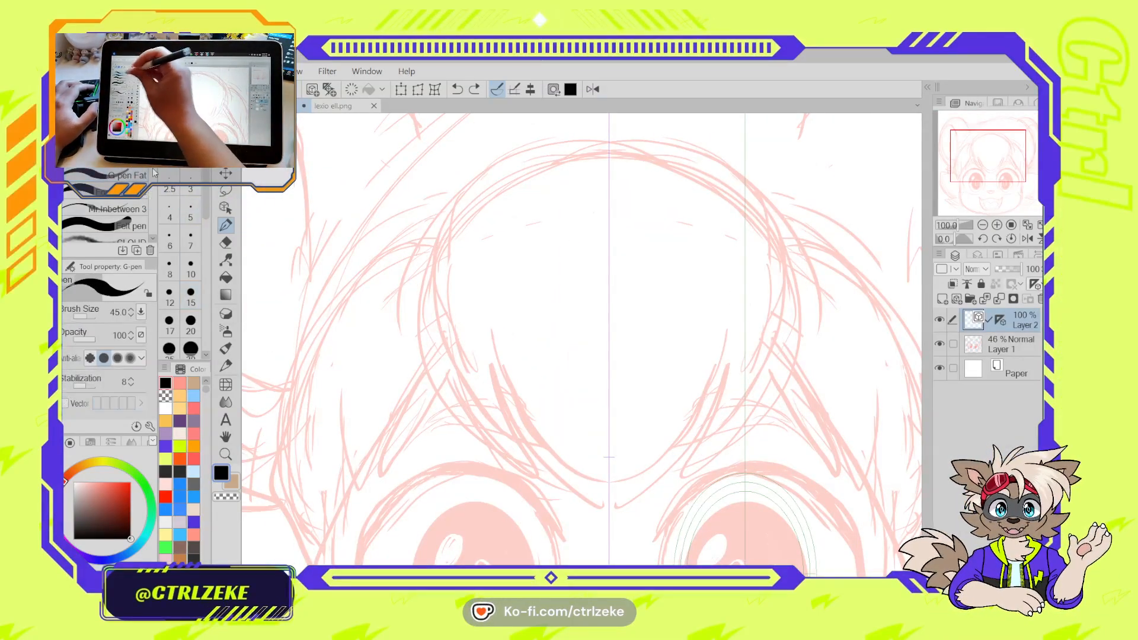
mouse_move(437, 263)
left_mouse_down()
mouse_move(453, 324)
mouse_move(477, 299)
left_mouse_up()
mouse_move(479, 373)
left_mouse_down()
mouse_move(524, 235)
mouse_move(595, 191)
left_mouse_up()
mouse_move(550, 270)
left_mouse_down()
mouse_move(520, 358)
mouse_move(669, 261)
left_mouse_up()
left_click_drag(616, 325, 520, 449)
left_click_drag(557, 320, 515, 468)
mouse_move(389, 269)
left_mouse_down()
mouse_move(477, 458)
mouse_move(429, 350)
mouse_move(463, 423)
mouse_move(501, 450)
left_mouse_up()
left_click_drag(501, 450, 483, 318)
key("ctrl+z")
key("ctrl+z")
key("ctrl+z")
key("ctrl+z")
key("ctrl+z")
key("ctrl+z")
key("ctrl+z")
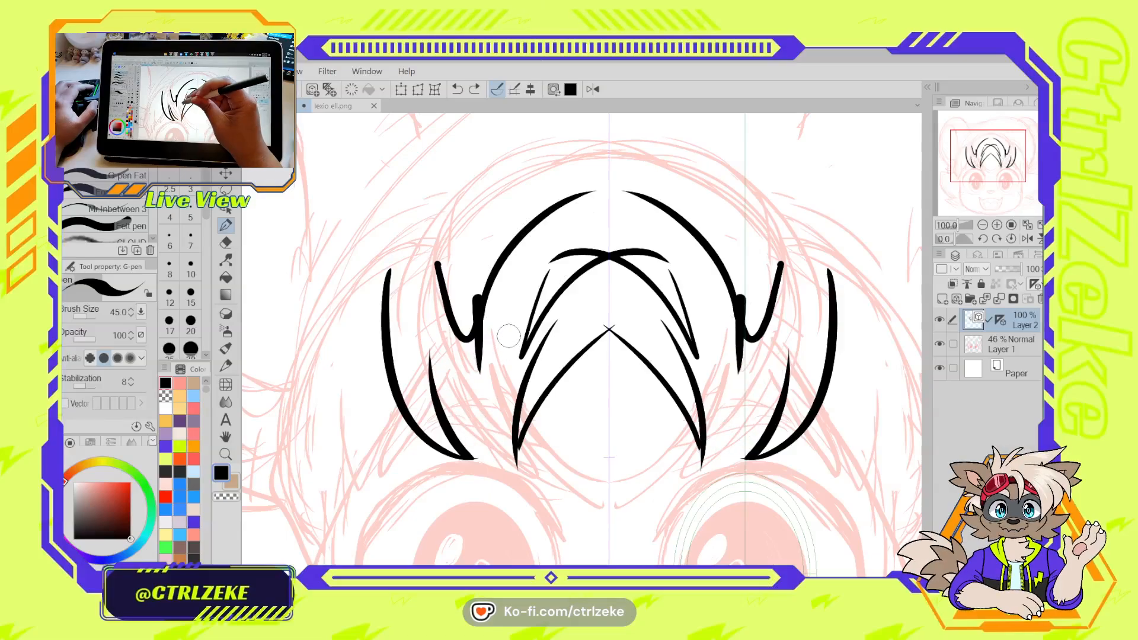
key("ctrl+z")
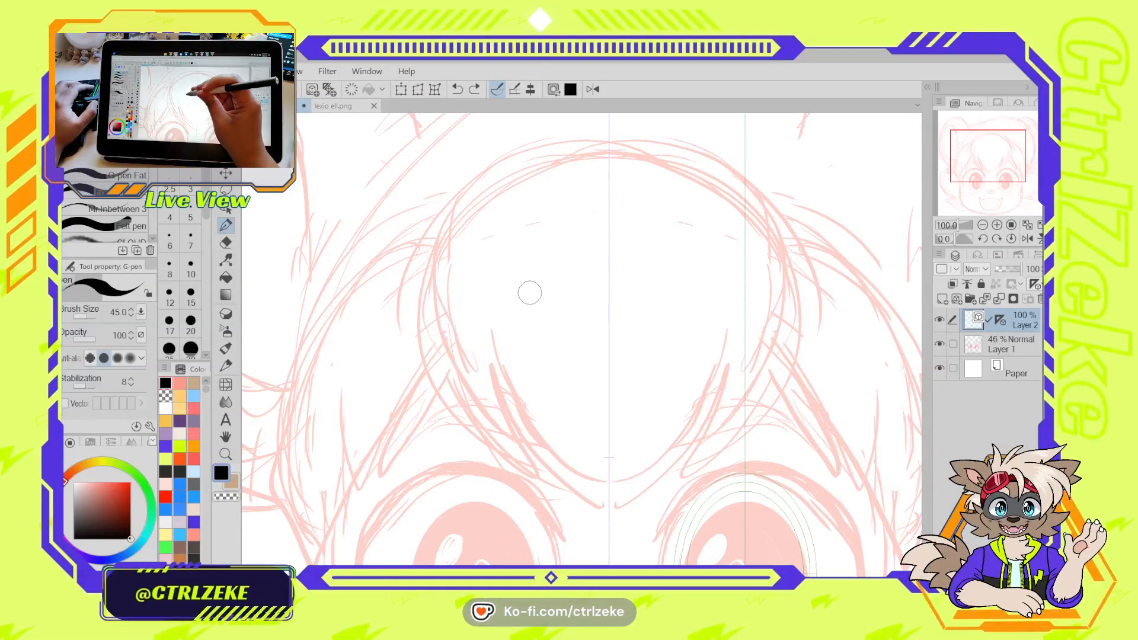
left_click(123, 181)
Try forehead hair strokes with the G-pen Fat, enlarging the brush to size 30, and undo them
mouse_move(476, 243)
left_mouse_down()
mouse_move(556, 408)
mouse_move(600, 205)
left_mouse_up()
key("ctrl+z")
scroll(585, 336, "down", 3)
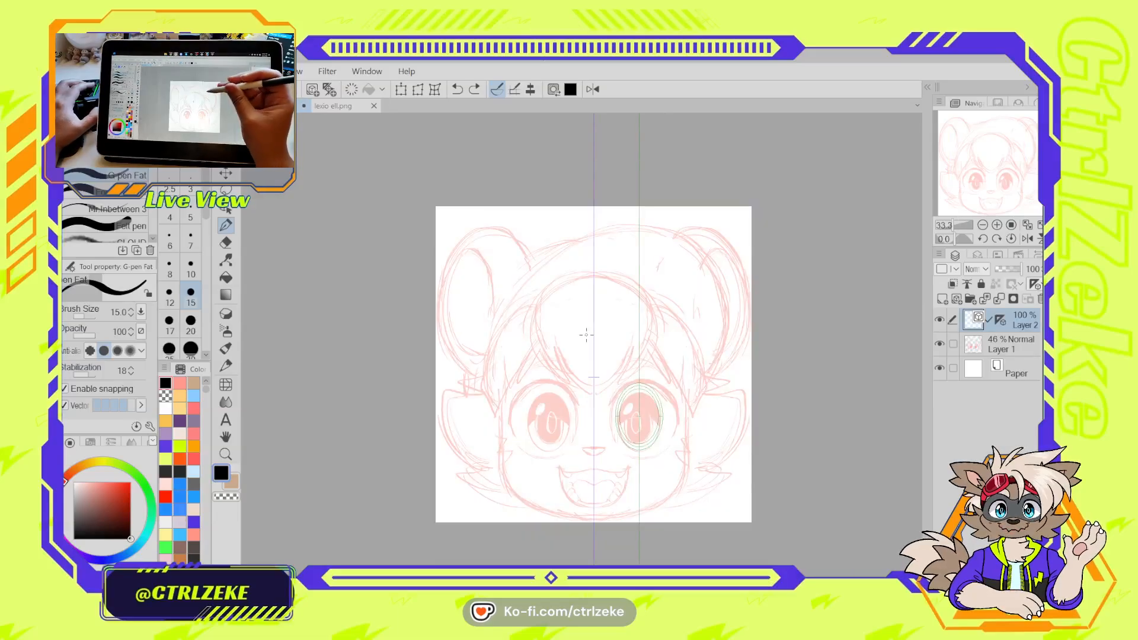
left_click_drag(596, 362, 574, 375)
scroll(553, 368, "up", 1)
key("bracketright")
key("bracketright")
key("bracketright")
key("bracketright")
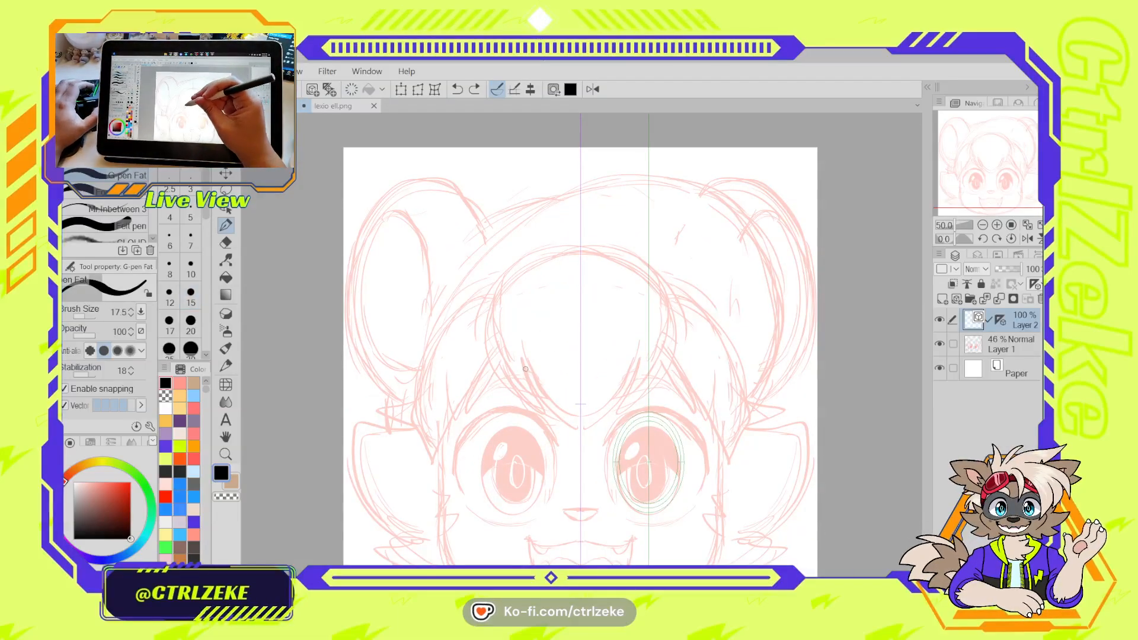
mouse_move(521, 349)
left_mouse_down()
mouse_move(546, 414)
mouse_move(569, 410)
left_mouse_up()
key("ctrl+z")
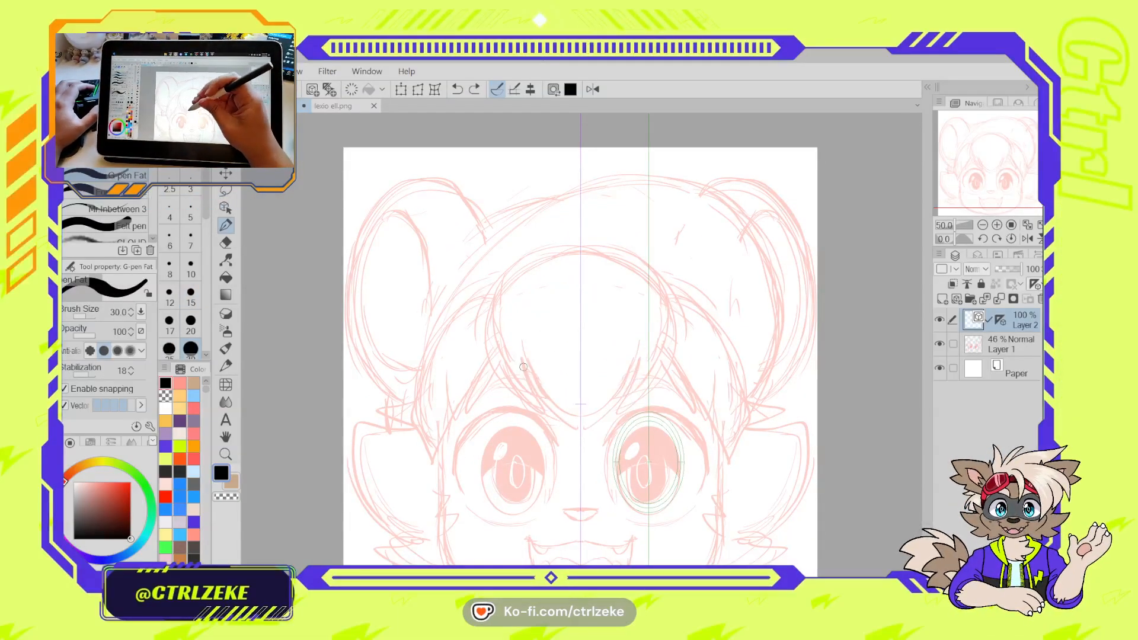
Set the G-pen Fat's stabilization to 25 and its brush size to 20, undoing the test strokes on the fringe
left_click(89, 375)
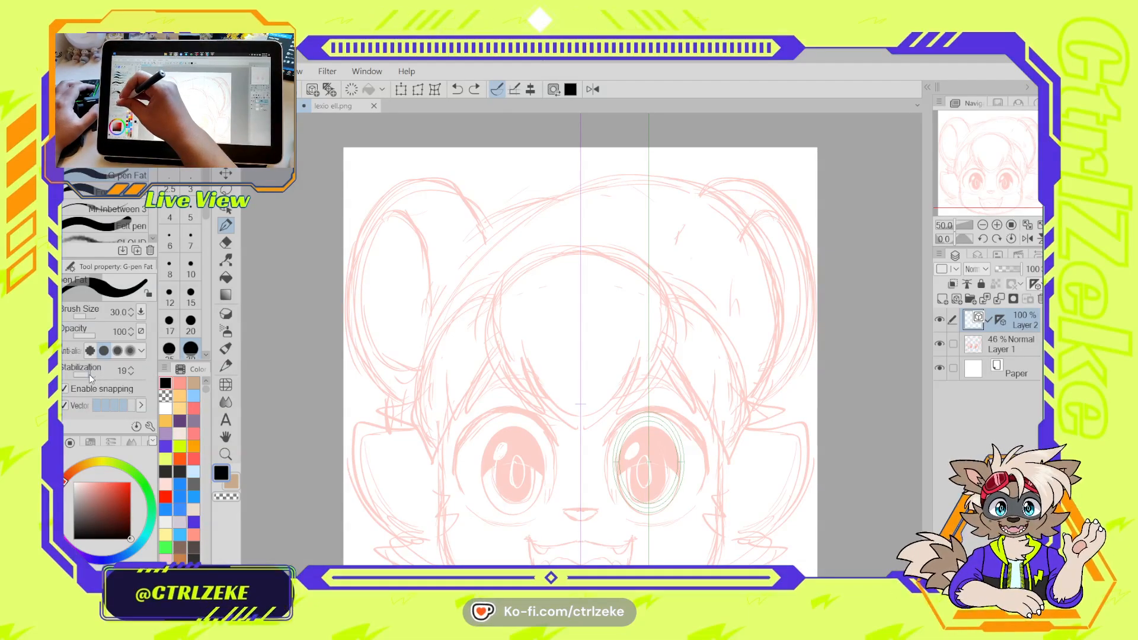
mouse_move(510, 317)
left_mouse_down()
mouse_move(536, 394)
mouse_move(632, 441)
left_mouse_up()
key("ctrl+z")
left_click(190, 292)
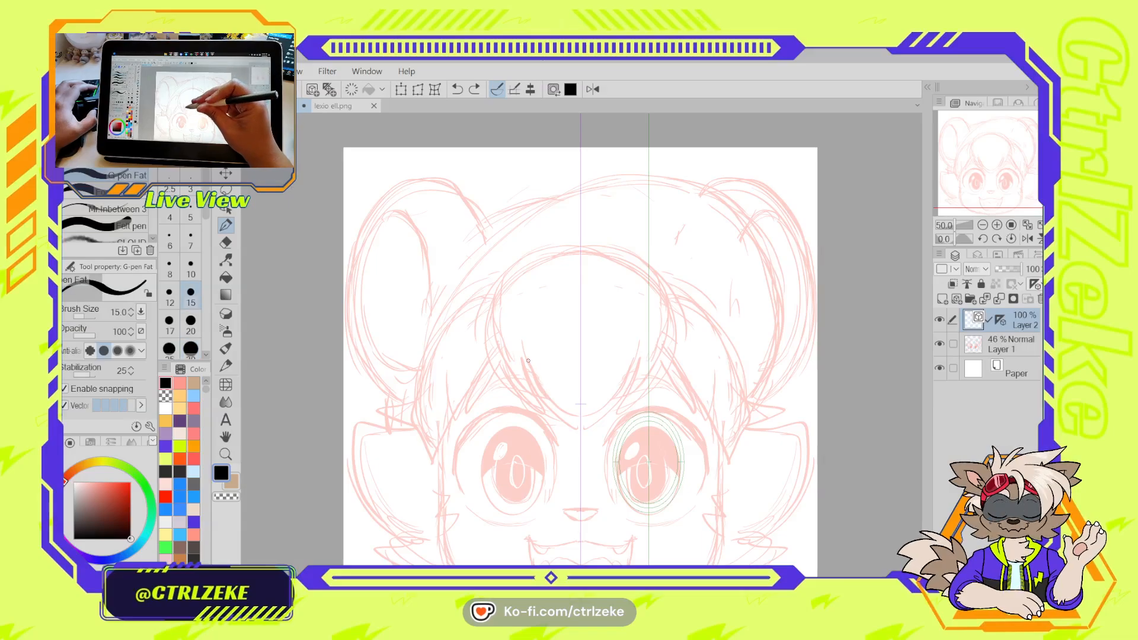
left_click_drag(522, 370, 596, 445)
key("ctrl+z")
left_click(190, 320)
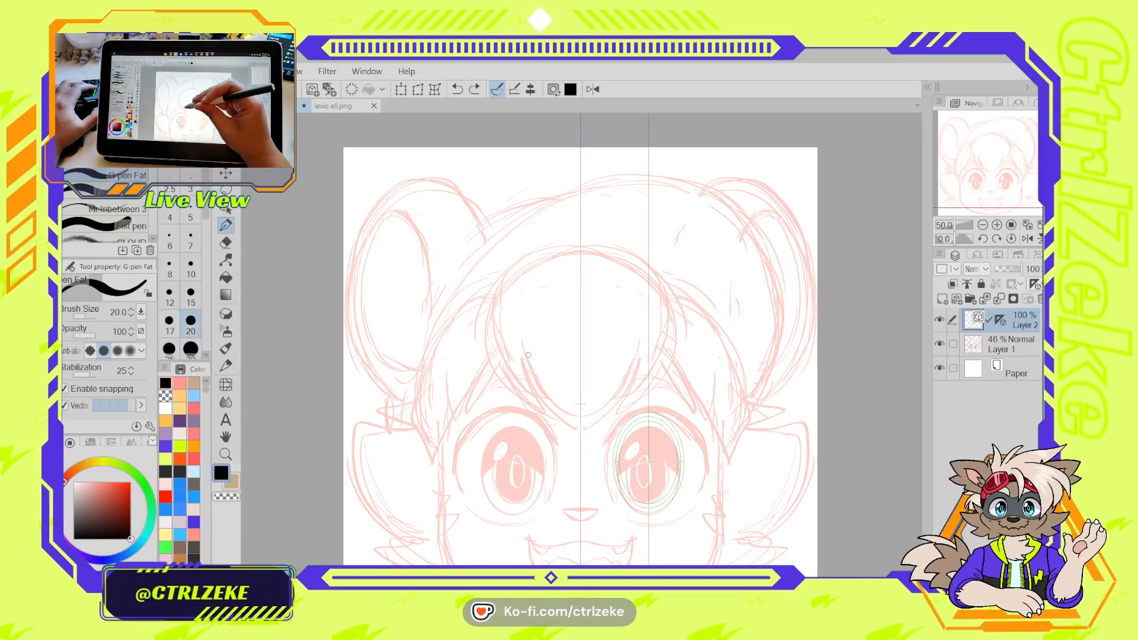
Set the G-pen Fat's brush size to 25 and ink the mirrored V-shaped tip of the central forehead lock
left_click_drag(523, 341, 588, 431)
key("ctrl+z")
key("bracketright")
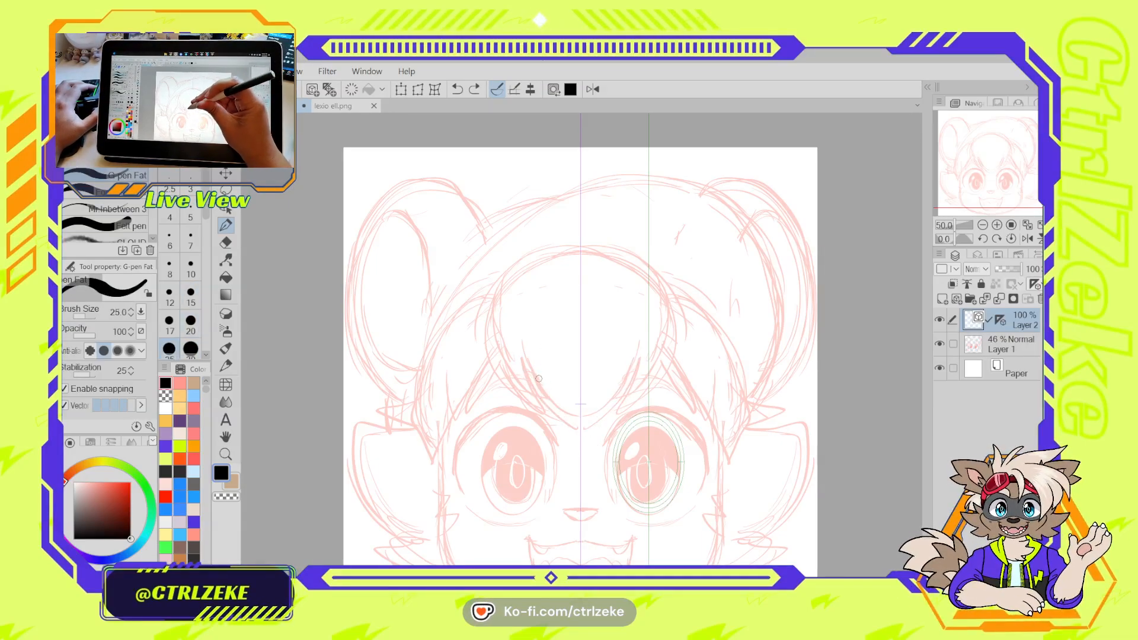
left_click_drag(521, 348, 576, 426)
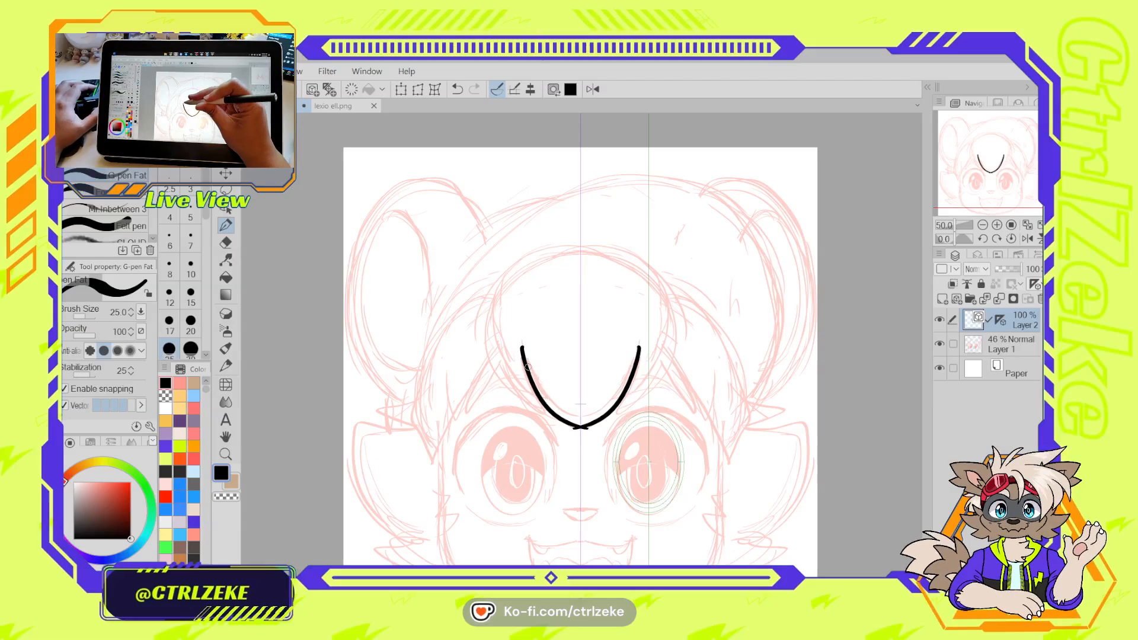
key("ctrl+z")
left_click_drag(525, 353, 578, 428)
Erase the overshooting line ends below the V's tip with the Hard eraser, reducing its brush size to 30
key("e")
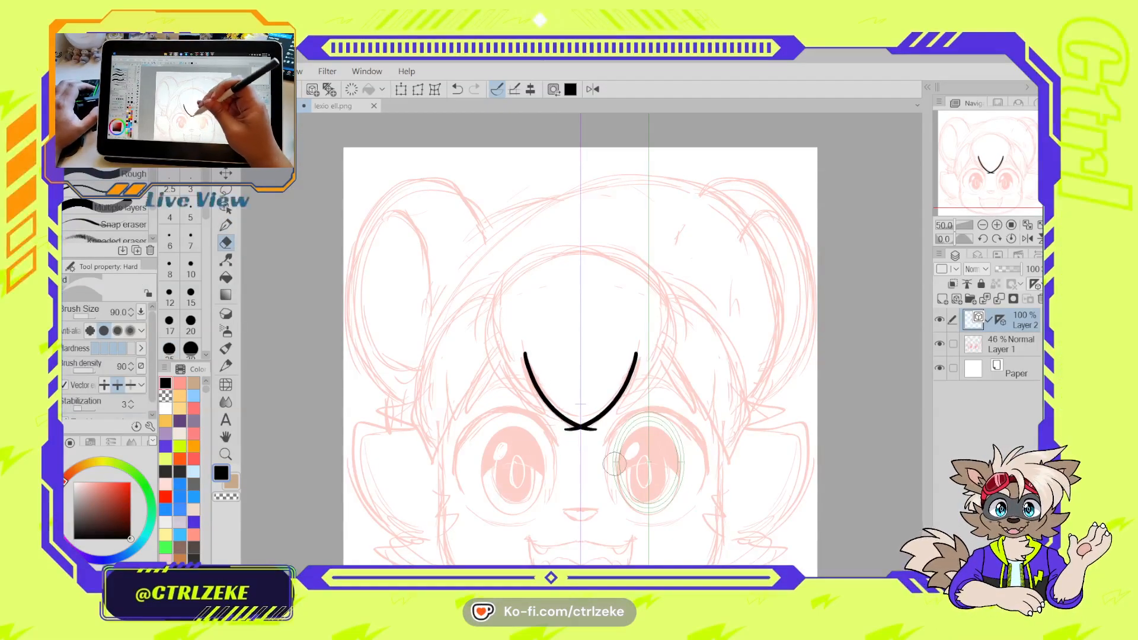
scroll(602, 421, "up", 2)
key("p")
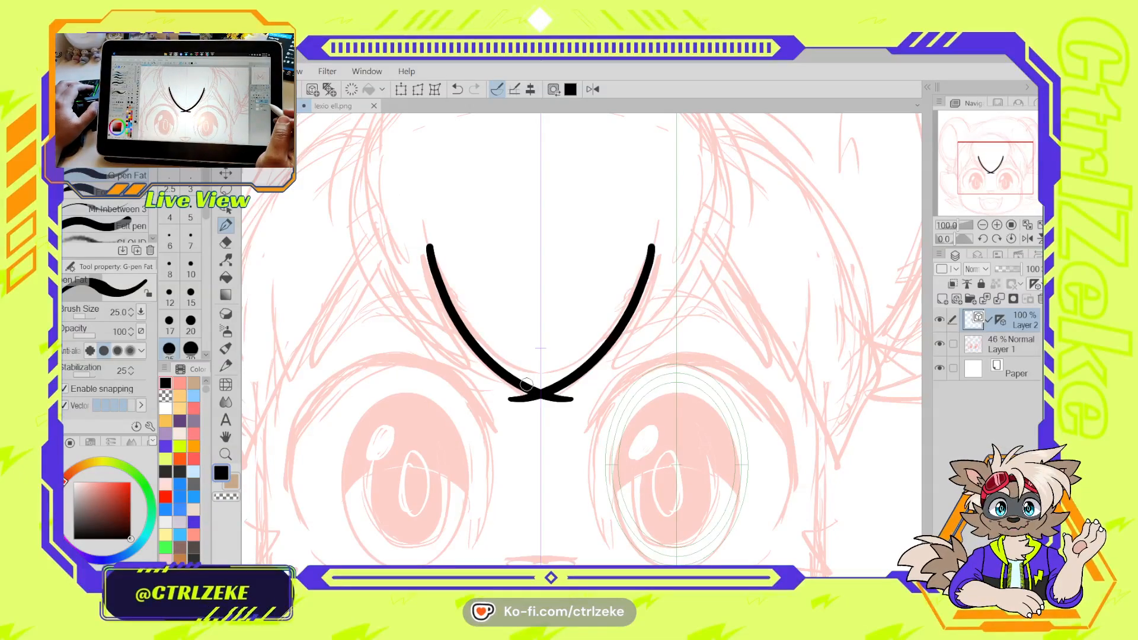
key("e")
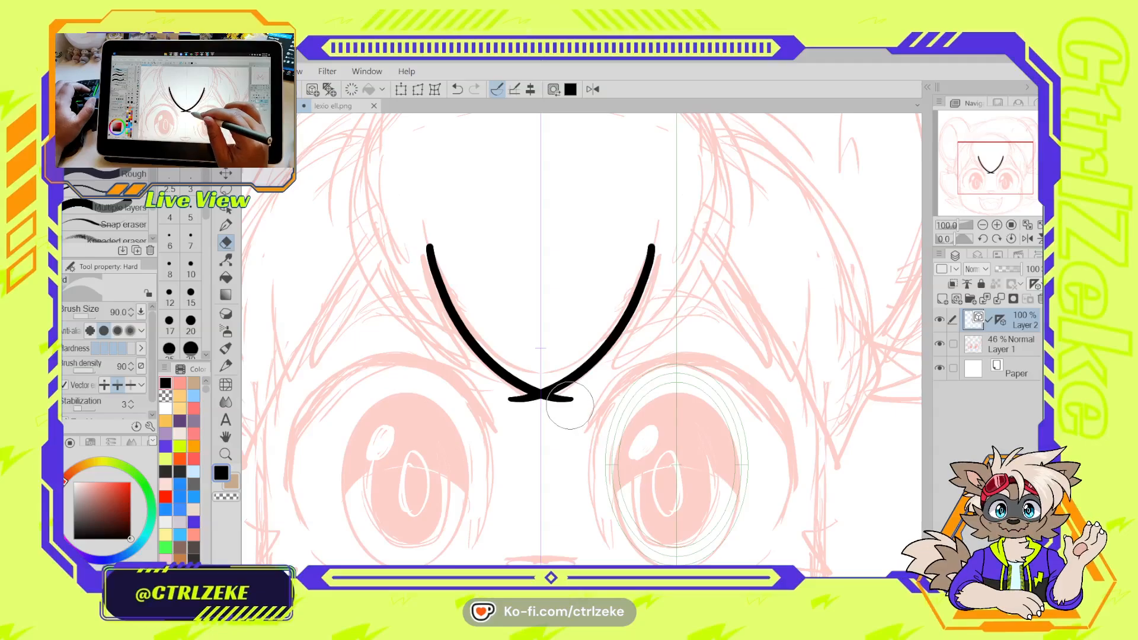
mouse_move(573, 405)
left_mouse_down()
mouse_move(566, 412)
mouse_move(422, 368)
left_mouse_up()
scroll(529, 423, "up", 2)
key("bracketleft")
key("bracketleft")
key("bracketleft")
key("bracketleft")
key("bracketleft")
key("bracketleft")
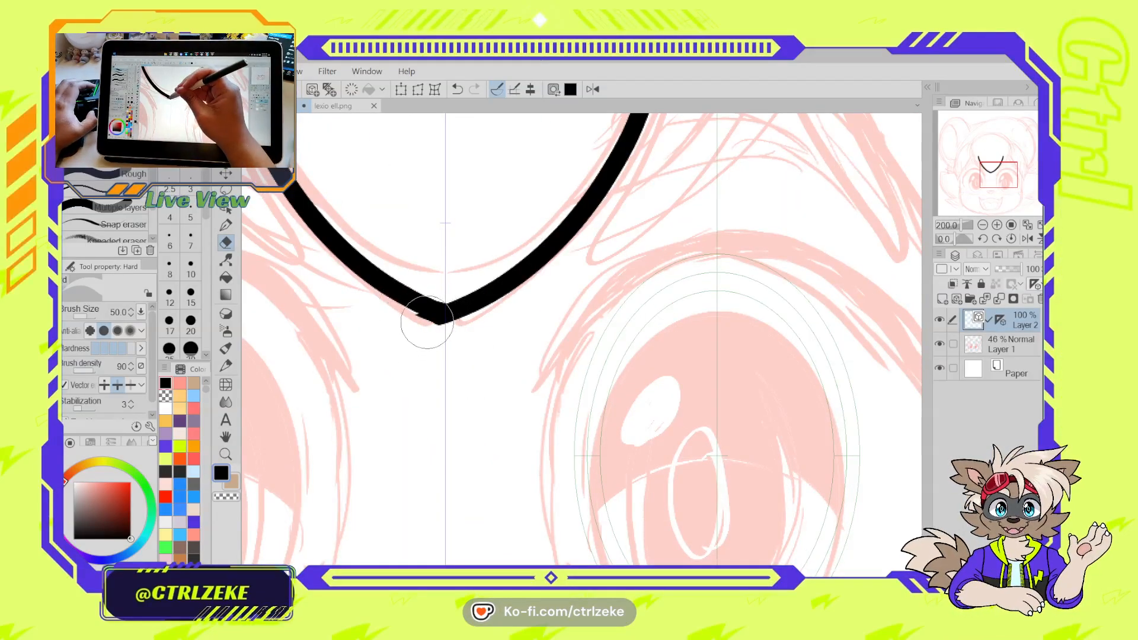
scroll(426, 323, "up", 2)
scroll(430, 321, "down", 3)
scroll(431, 322, "down", 5)
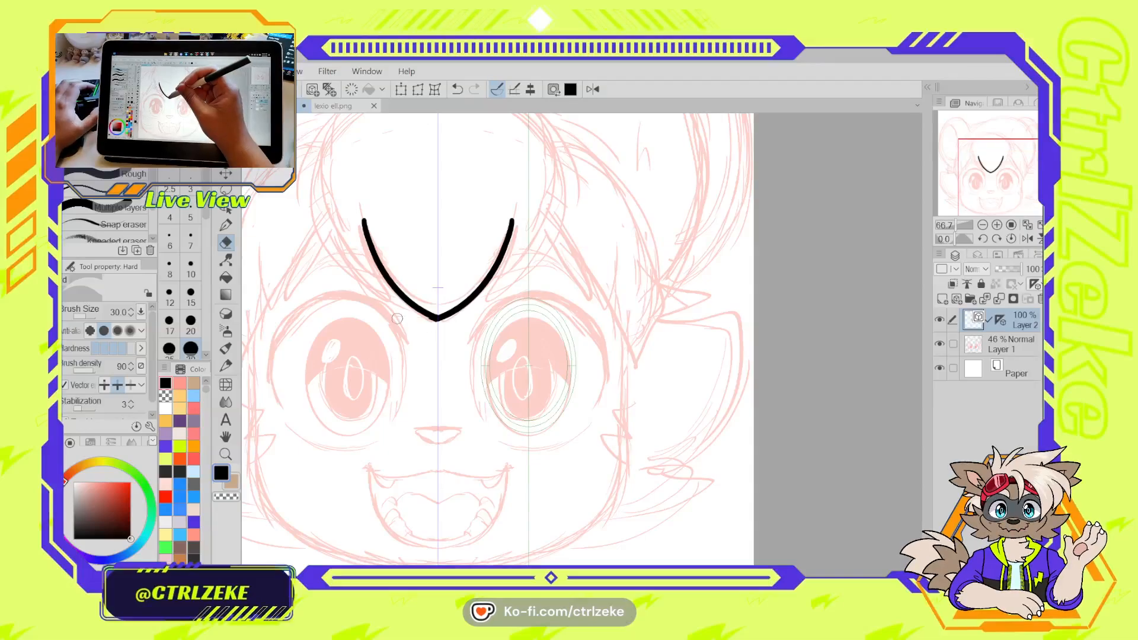
Adjust the line ends at the V's tip with the Pinch vector line tool, keeping snap to symmetry ruler on
left_click(227, 261)
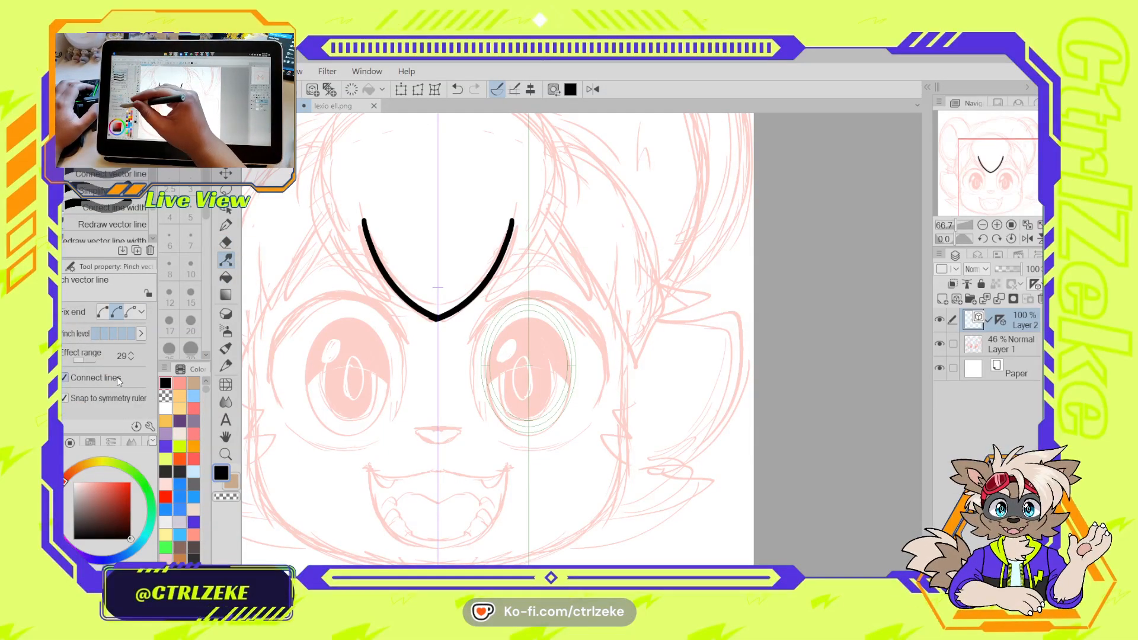
key("ctrl+plus")
key("ctrl+plus")
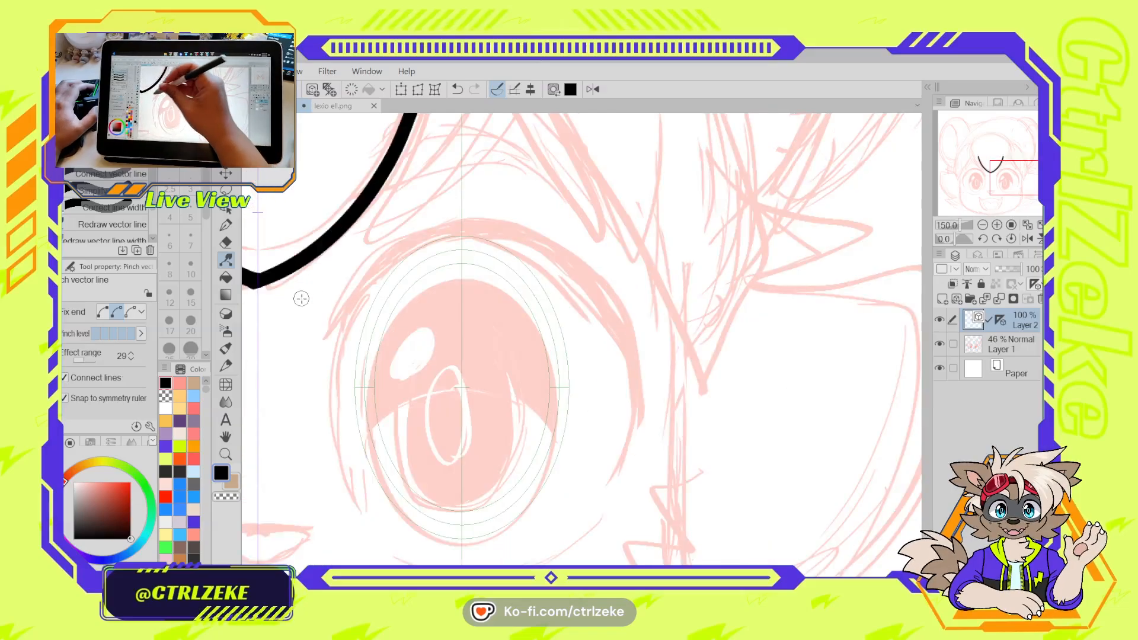
left_click_drag(302, 296, 507, 374)
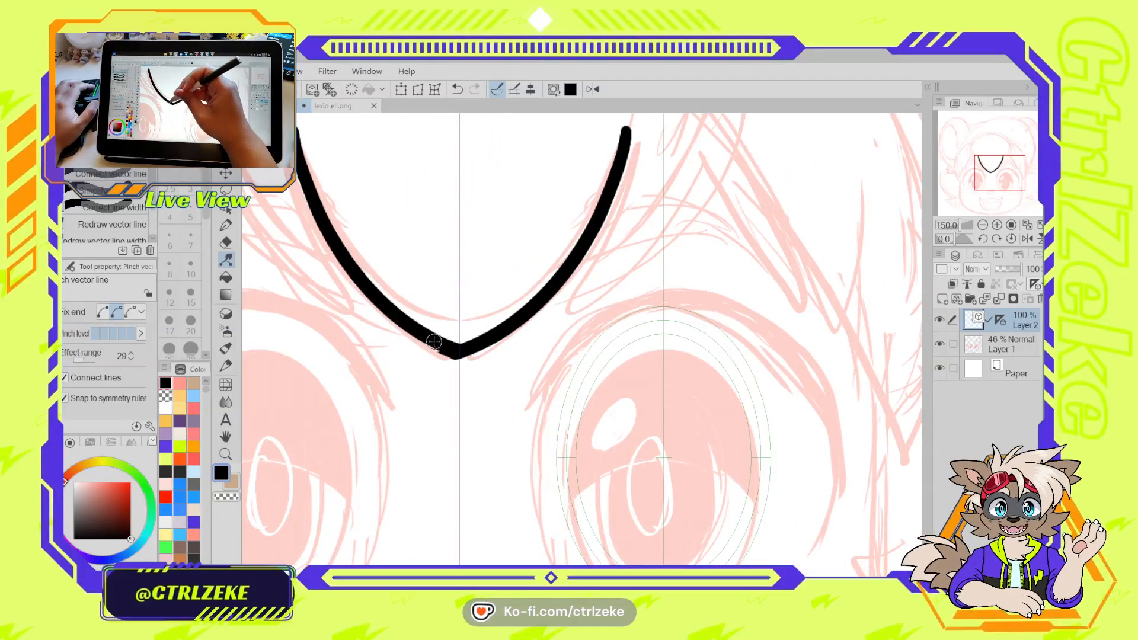
left_click_drag(434, 345, 432, 339)
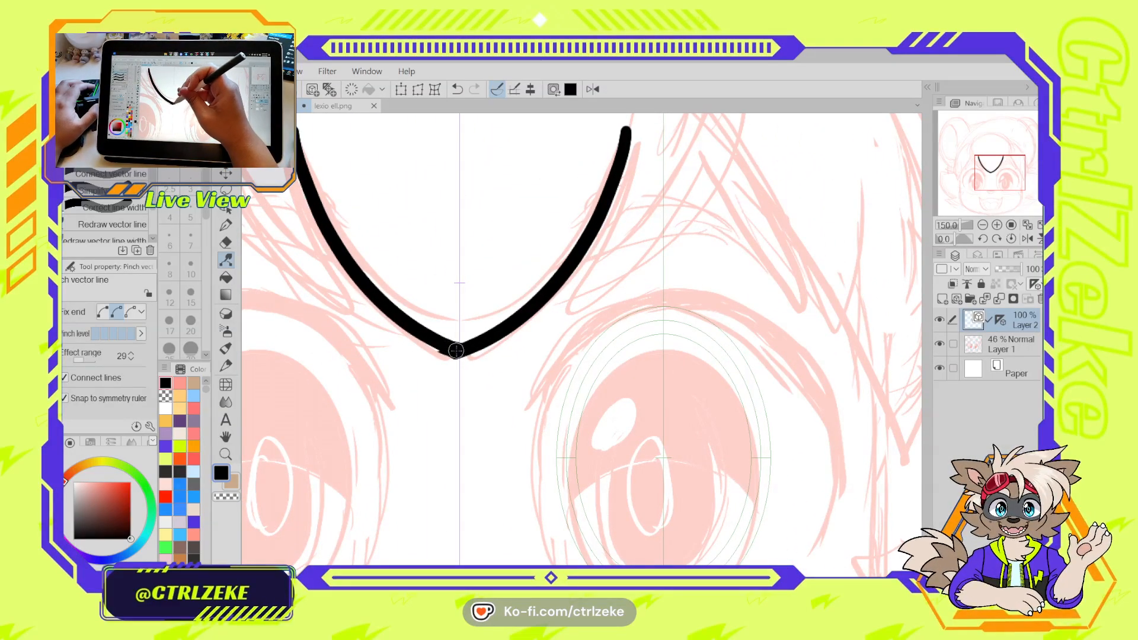
Refine the joint of the V on the symmetry axis with the Hard eraser and Pinch vector line
key("e")
scroll(456, 346, "up", 1)
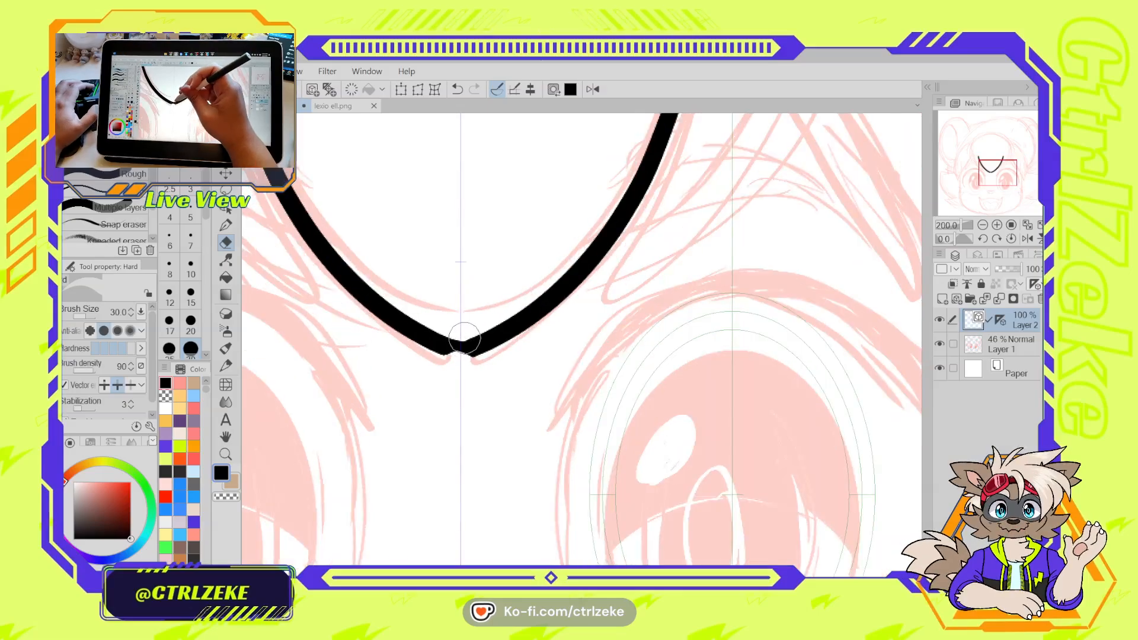
key("o")
mouse_move(501, 339)
left_mouse_down()
mouse_move(599, 311)
mouse_move(458, 340)
left_mouse_up()
key("y")
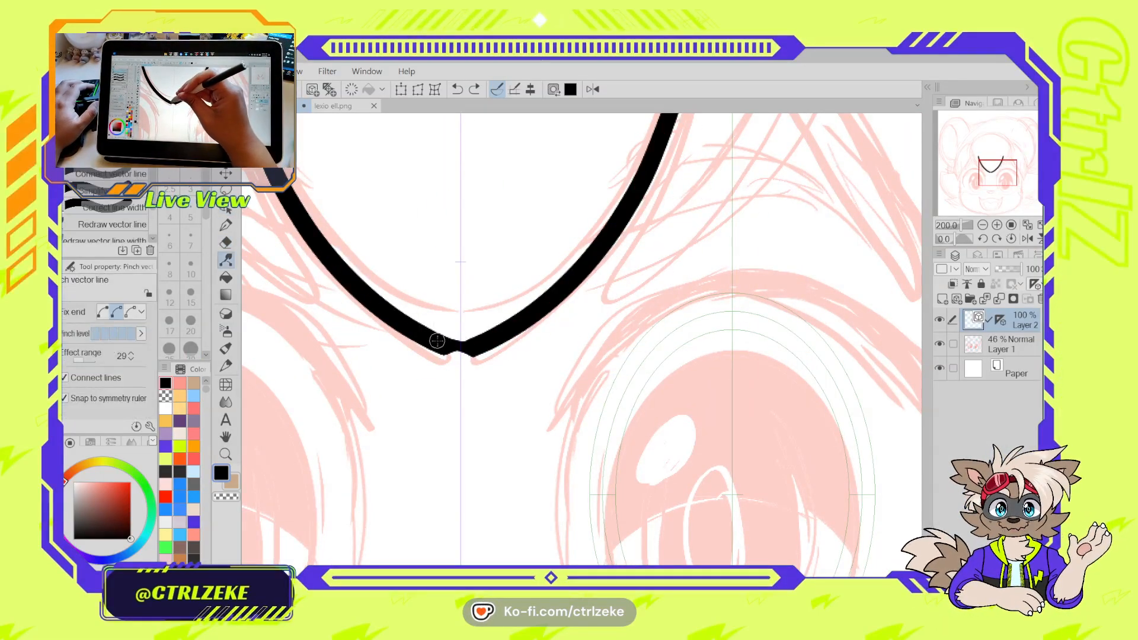
scroll(498, 293, "down", 3)
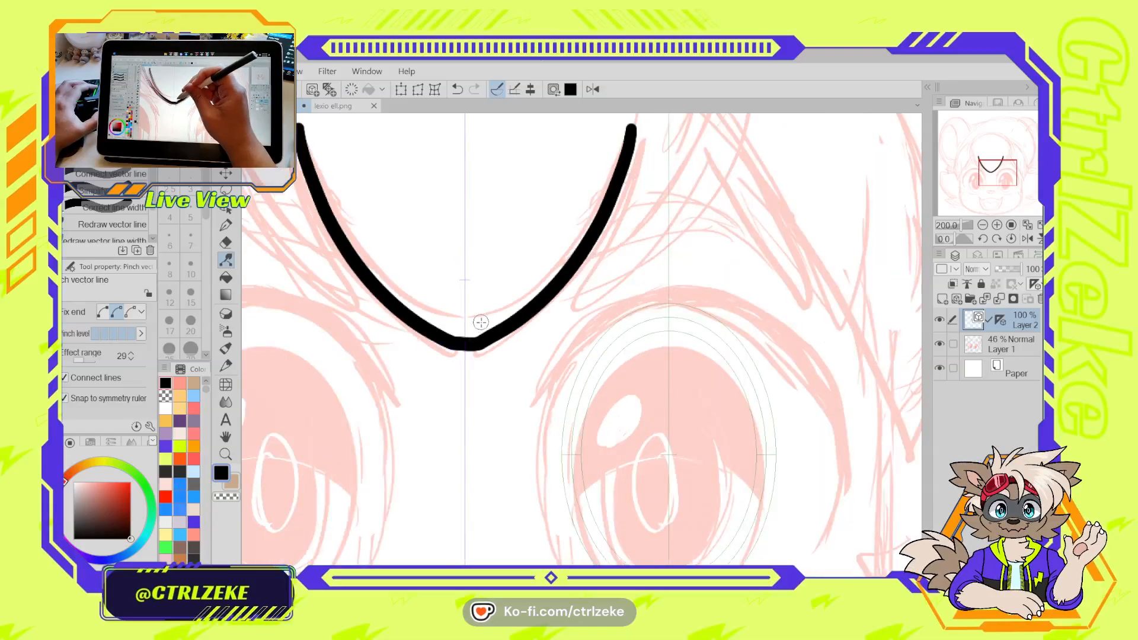
left_click_drag(501, 262, 519, 340)
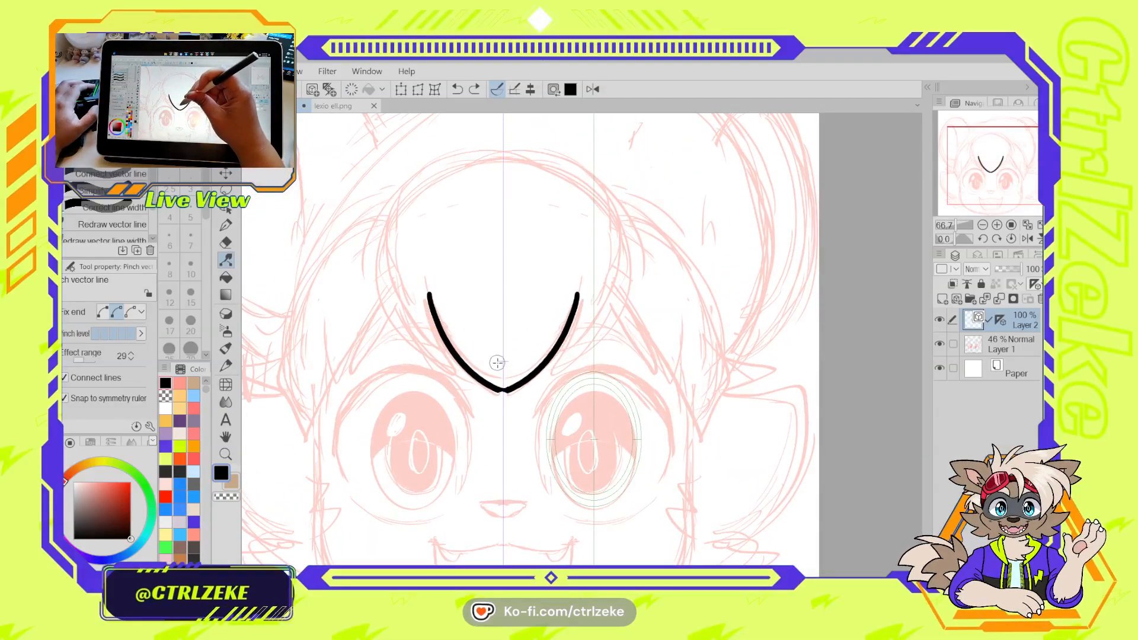
Ink the curved sides of the central forehead lock and the arc over its top with the G-pen Fat at size 25
scroll(497, 362, "up", 3)
key("p")
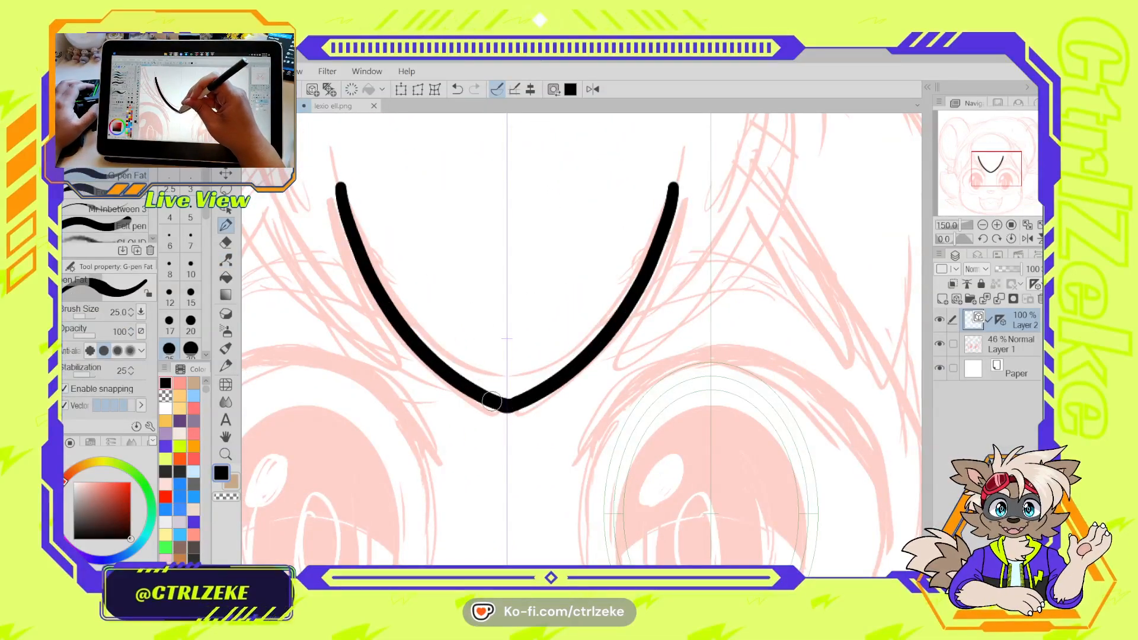
scroll(487, 334, "down", 1)
left_click_drag(410, 292, 480, 369)
mouse_move(462, 331)
left_mouse_down()
mouse_move(484, 406)
mouse_move(452, 386)
mouse_move(451, 277)
mouse_move(523, 242)
left_mouse_up()
scroll(483, 406, "down", 2)
key("ctrl+z")
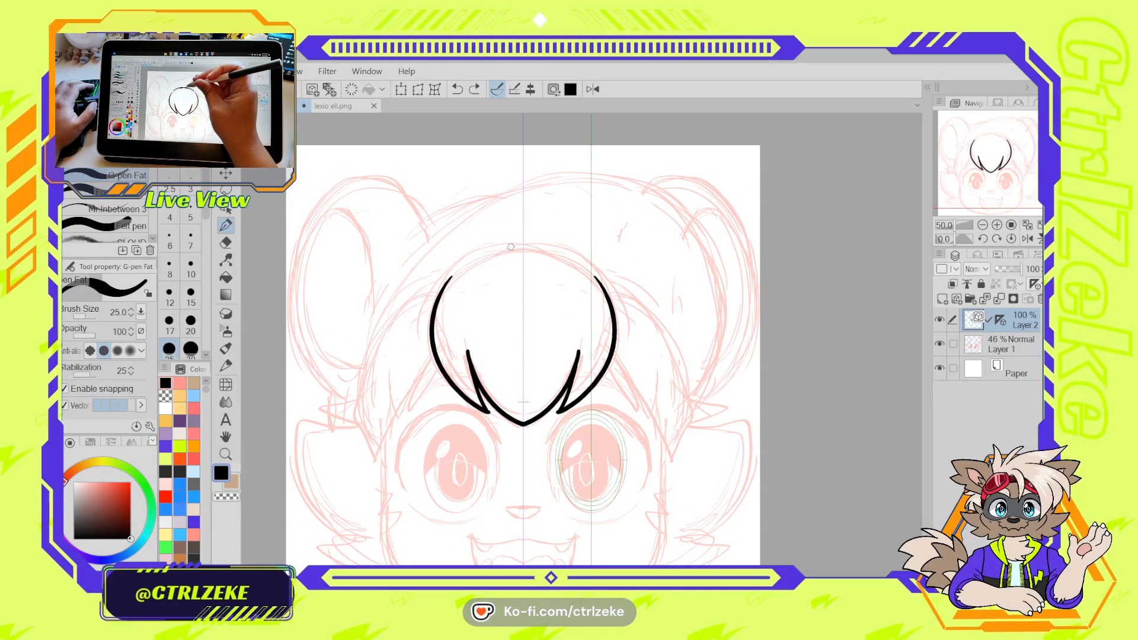
left_click_drag(455, 272, 538, 246)
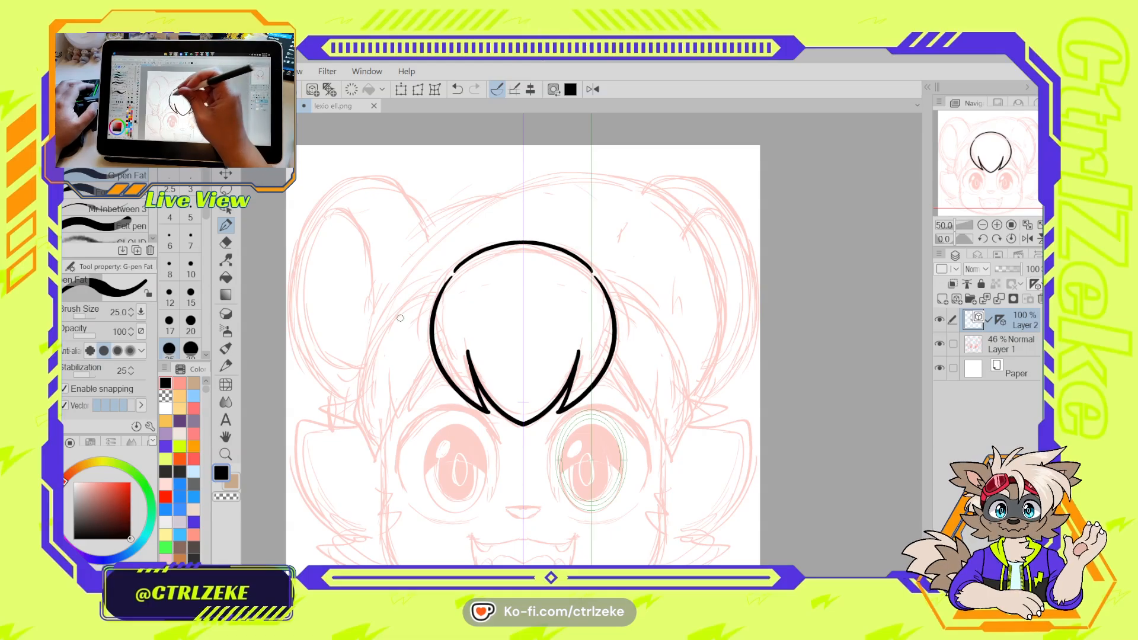
Undo the first outer lock curve and ink the pointed mirrored fringe strands beside the central lock
mouse_move(447, 281)
left_mouse_down()
mouse_move(376, 332)
mouse_move(379, 449)
left_mouse_up()
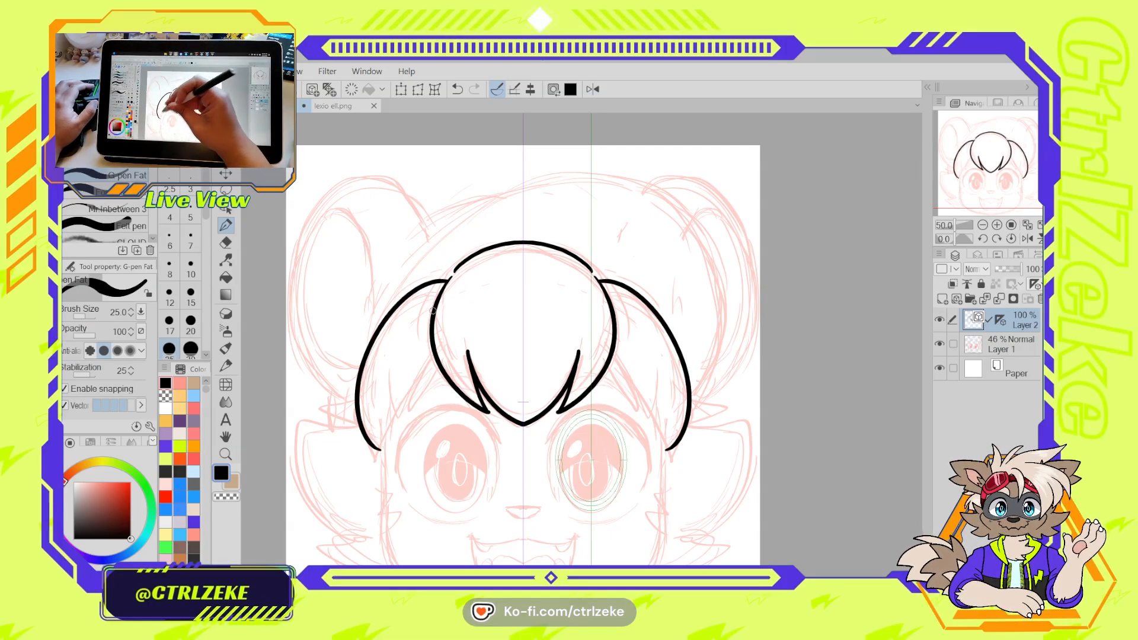
key("ctrl+z")
left_click_drag(437, 363, 407, 416)
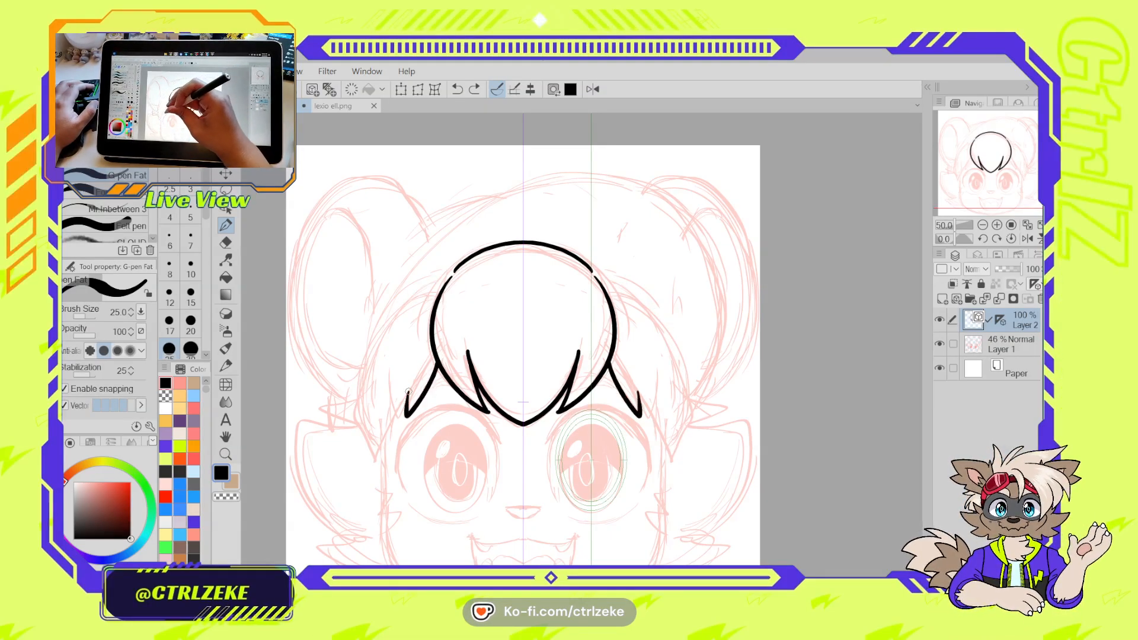
left_click_drag(416, 375, 393, 454)
left_click_drag(375, 388, 393, 454)
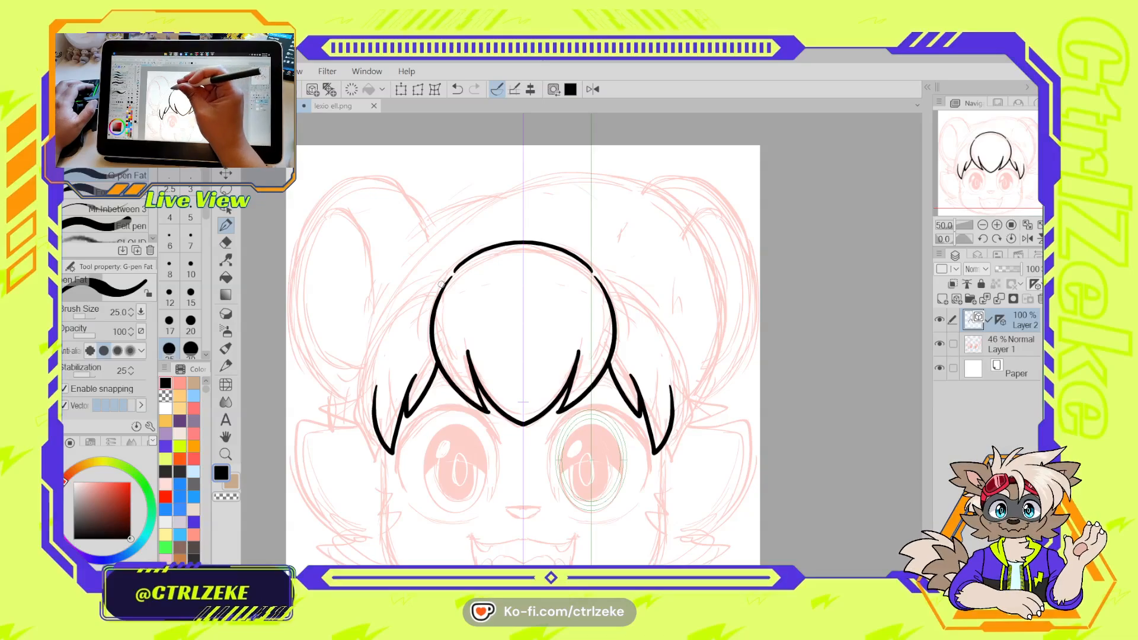
Ink the outer curves of the side locks and the mirrored cheek fur outlines, redrawing the fur strokes along the sketch
mouse_move(447, 281)
left_mouse_down()
mouse_move(363, 394)
mouse_move(369, 422)
mouse_move(437, 374)
mouse_move(482, 288)
mouse_move(378, 323)
mouse_move(399, 337)
mouse_move(348, 336)
mouse_move(390, 455)
mouse_move(402, 457)
mouse_move(367, 461)
mouse_move(473, 510)
left_mouse_up()
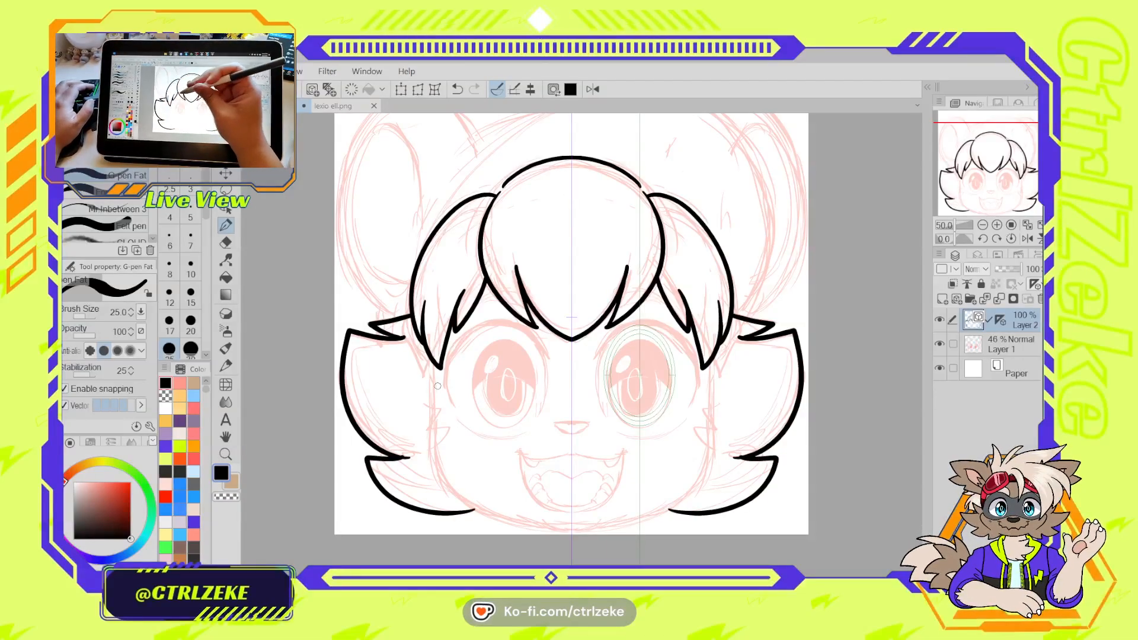
key("ctrl+z")
left_click_drag(381, 457, 479, 500)
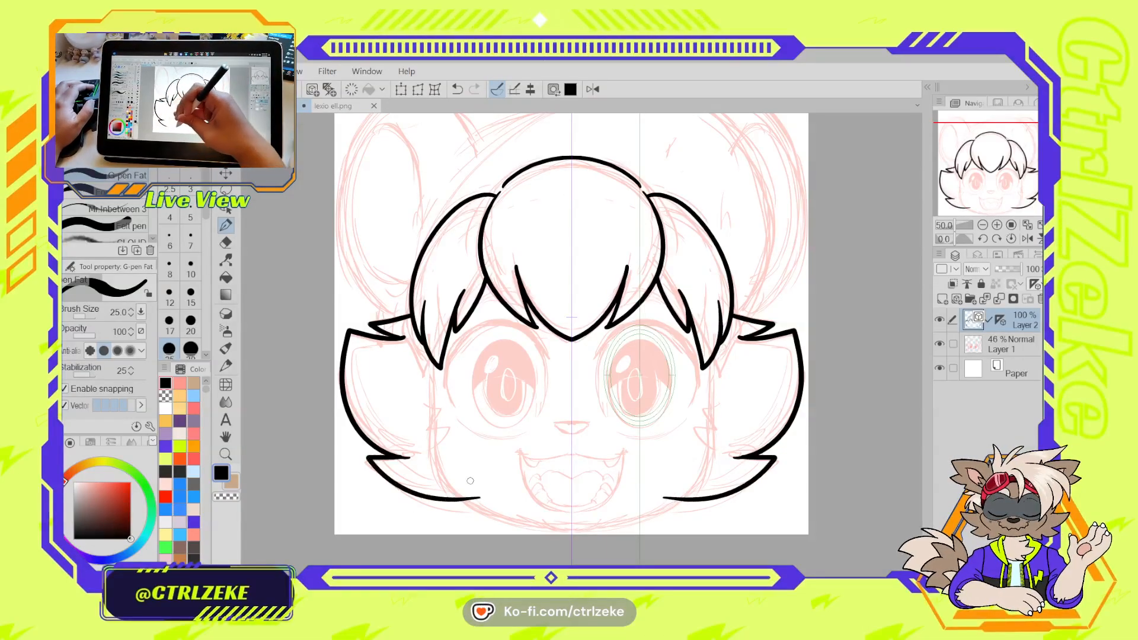
key("ctrl+z")
key("ctrl+z")
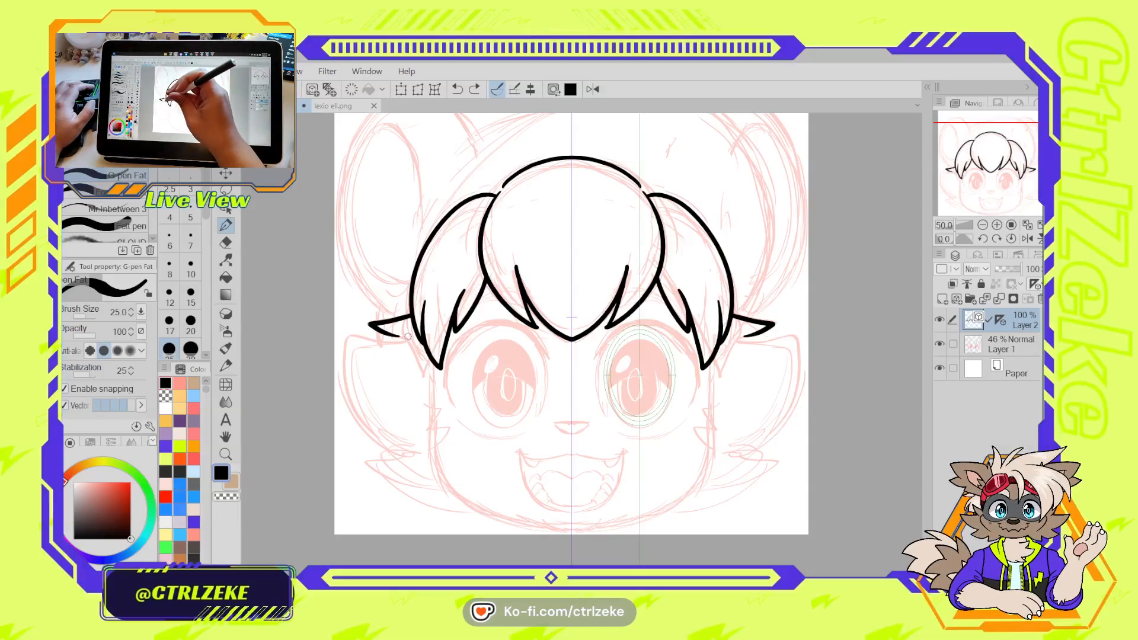
mouse_move(407, 337)
left_mouse_down()
mouse_move(350, 333)
mouse_move(342, 379)
mouse_move(414, 458)
mouse_move(374, 458)
mouse_move(382, 487)
mouse_move(489, 514)
left_mouse_up()
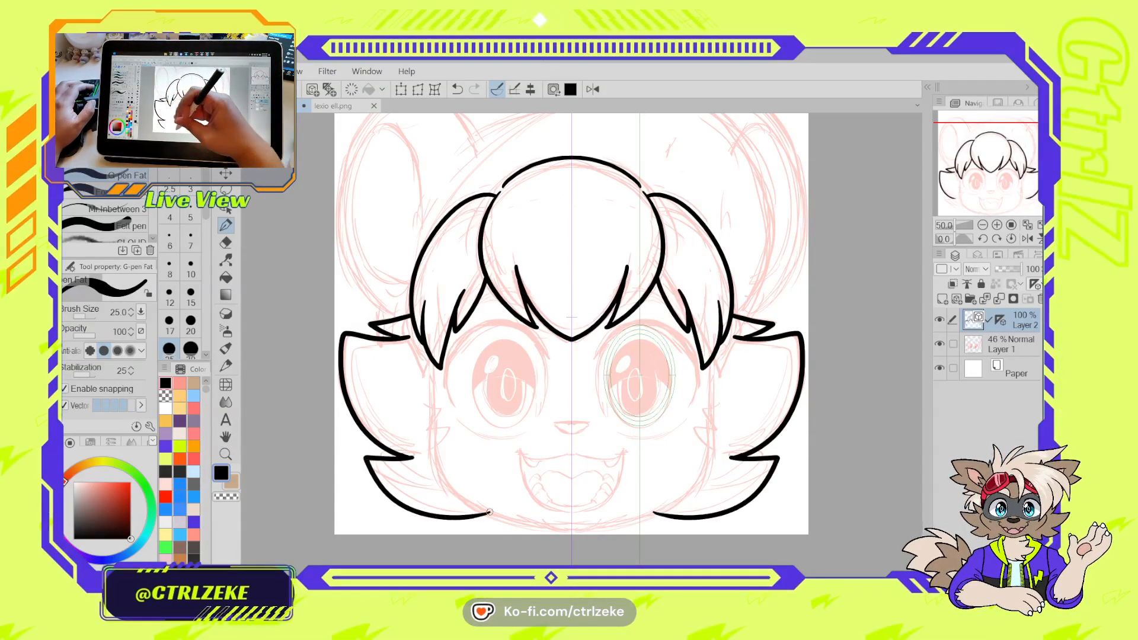
key("ctrl+z")
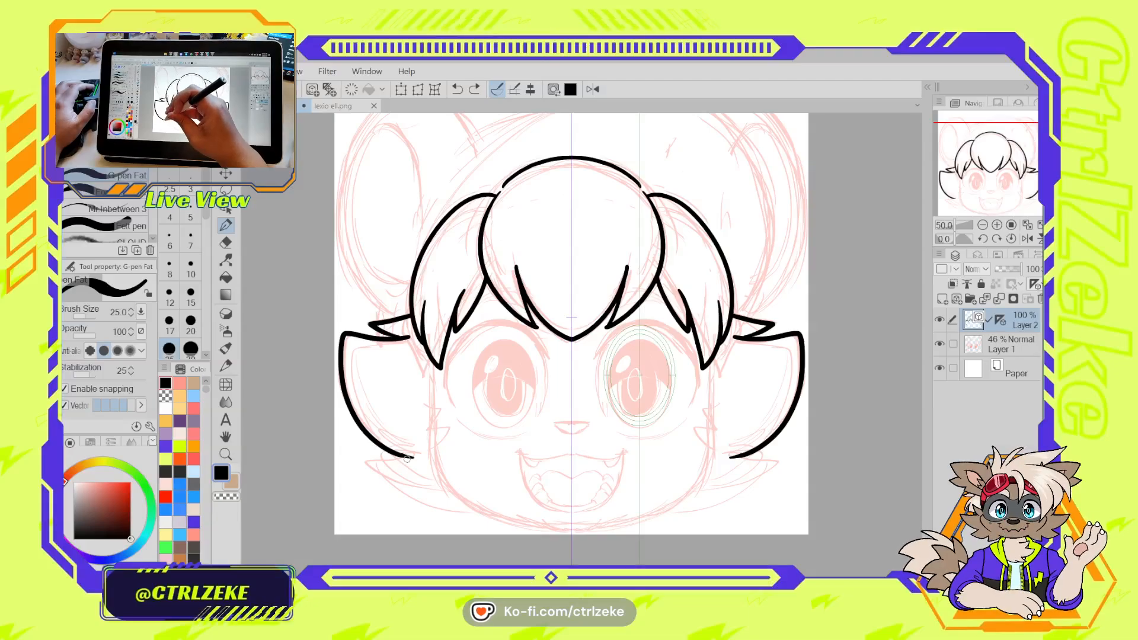
mouse_move(413, 368)
left_mouse_down()
mouse_move(369, 402)
mouse_move(400, 423)
mouse_move(376, 438)
mouse_move(433, 447)
mouse_move(373, 453)
mouse_move(409, 500)
mouse_move(477, 510)
left_mouse_up()
key("ctrl+z")
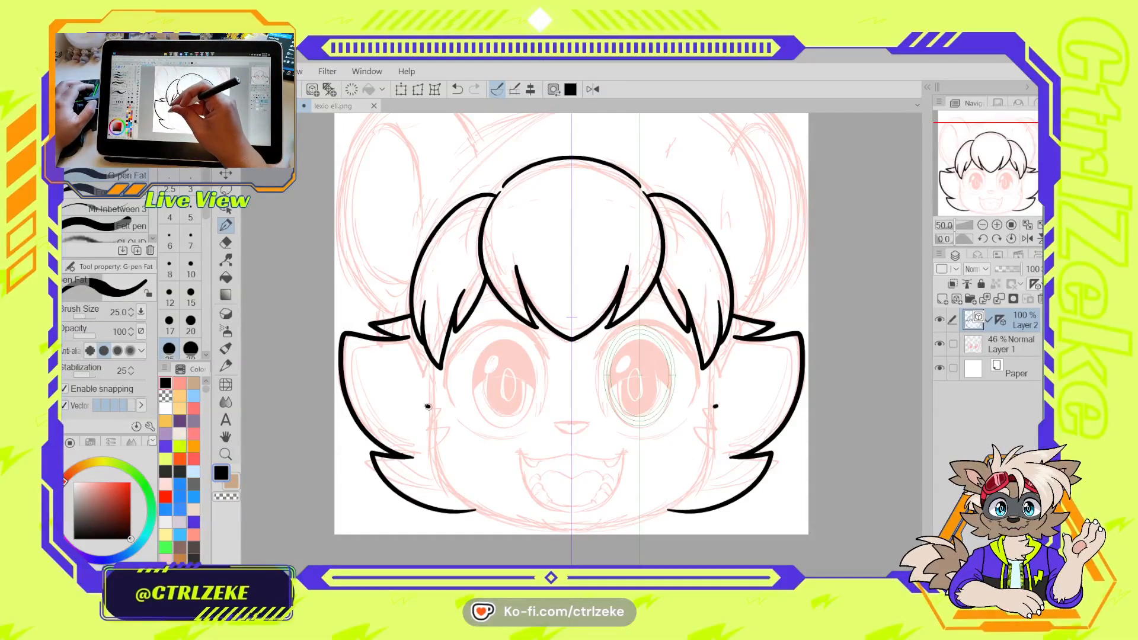
Ink the small mirrored fur spikes on the cheeks and undo the trial face line above them
left_click_drag(428, 407, 432, 425)
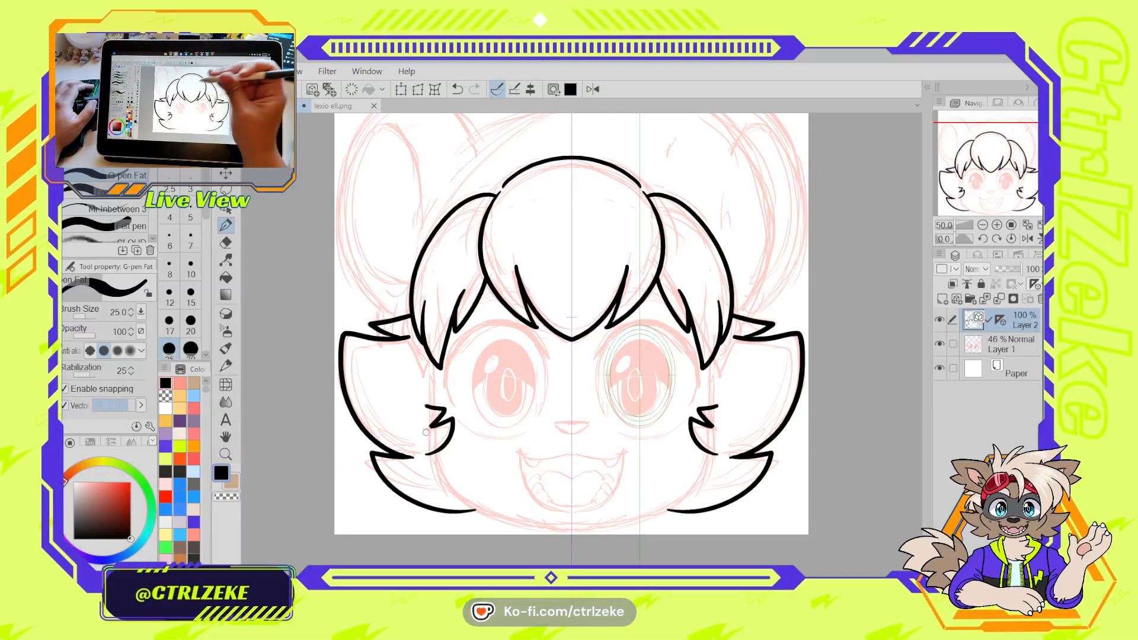
left_click_drag(434, 359, 436, 405)
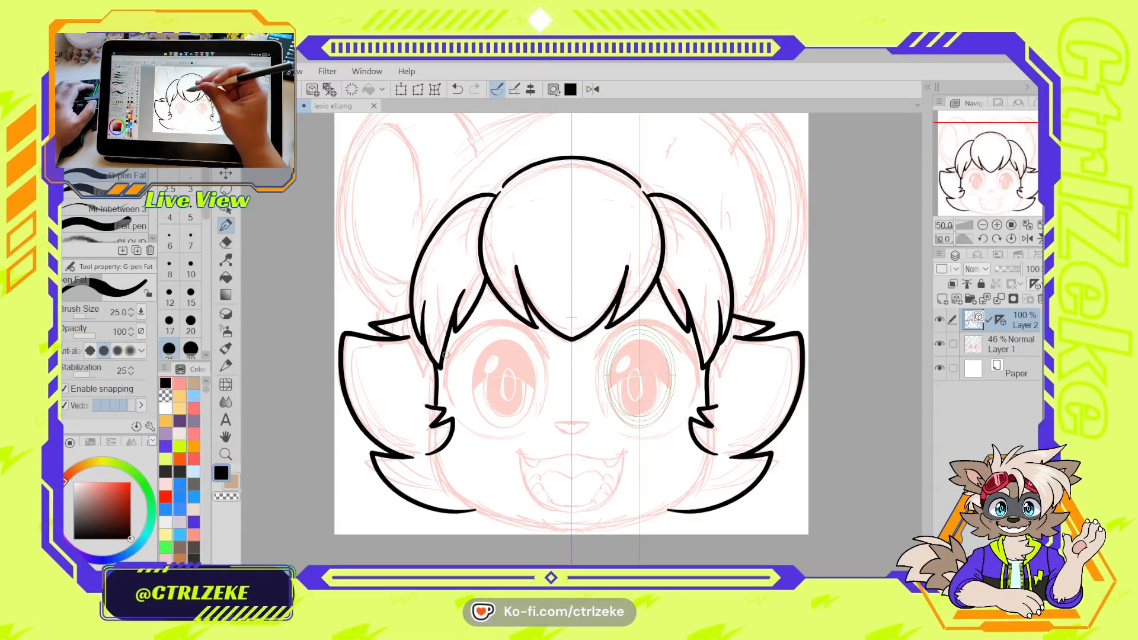
key("ctrl+z")
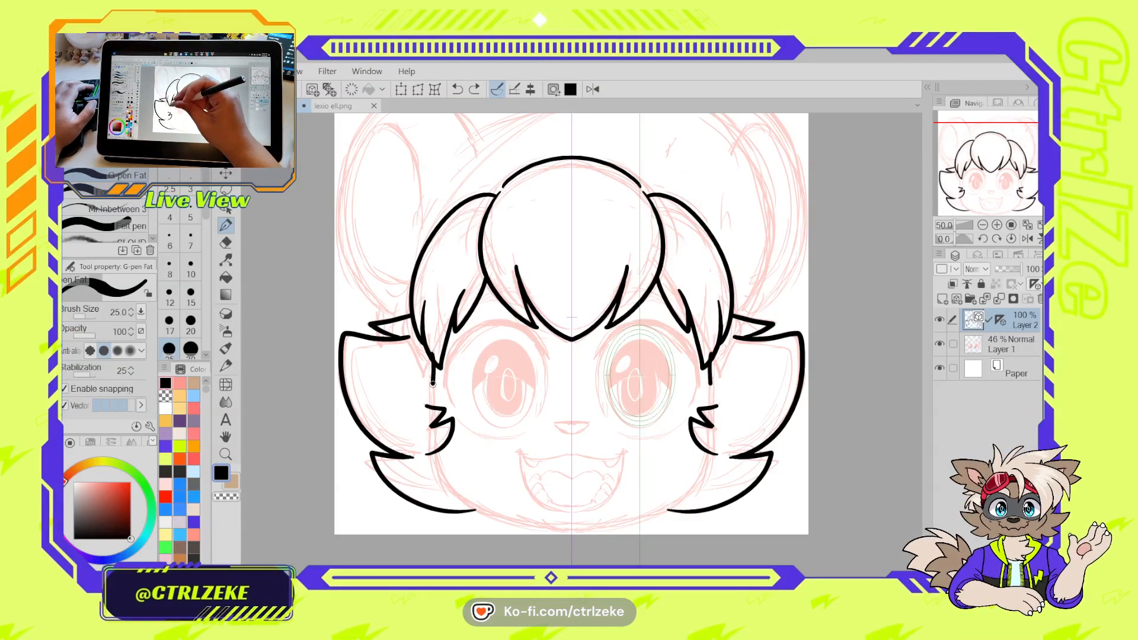
Ink the mirrored face outline from the side locks around the jaw to the chin, undoing and redrawing the trial strokes
mouse_move(433, 384)
left_mouse_down()
mouse_move(461, 501)
mouse_move(568, 528)
left_mouse_up()
key("ctrl+z")
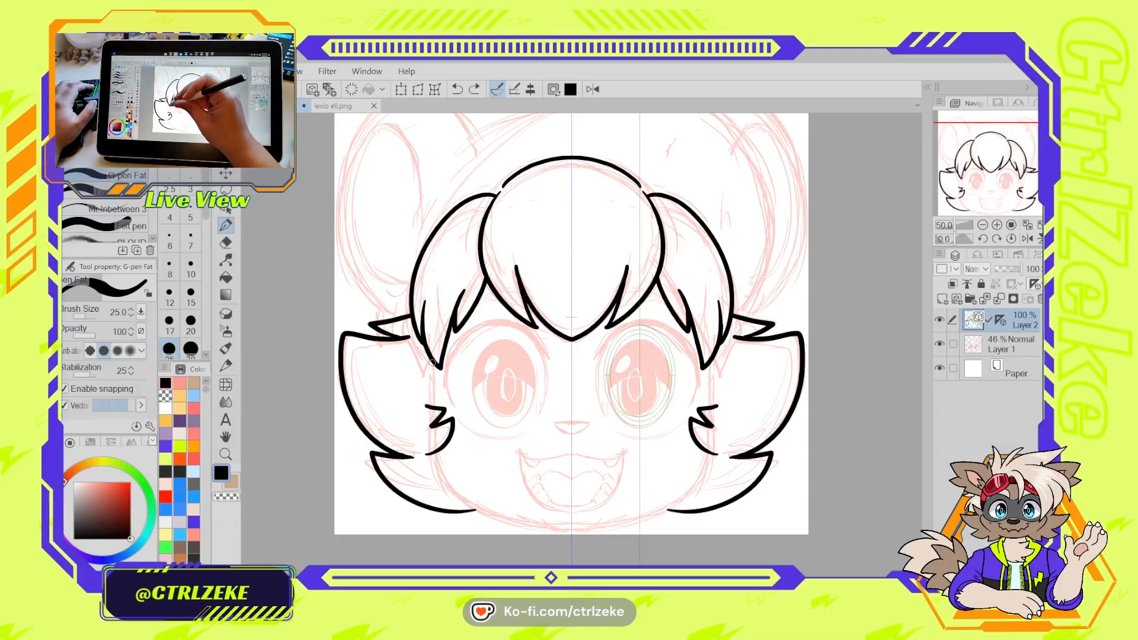
mouse_move(432, 431)
left_mouse_down()
mouse_move(460, 488)
mouse_move(527, 519)
mouse_move(570, 528)
left_mouse_up()
key("ctrl+z")
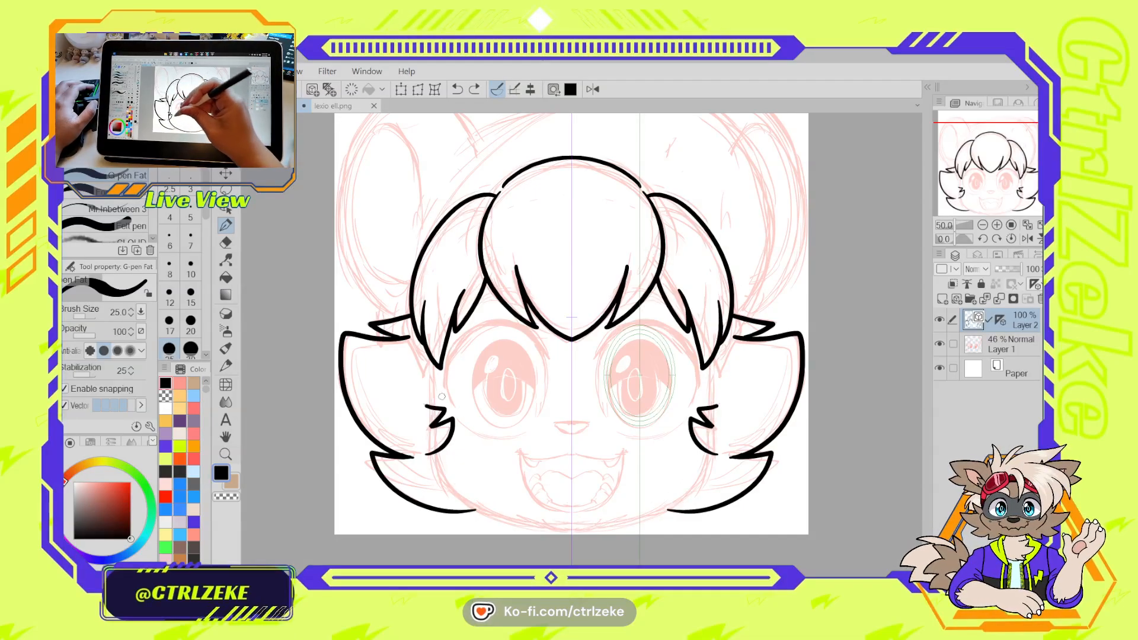
mouse_move(434, 360)
left_mouse_down()
mouse_move(452, 490)
mouse_move(541, 533)
left_mouse_up()
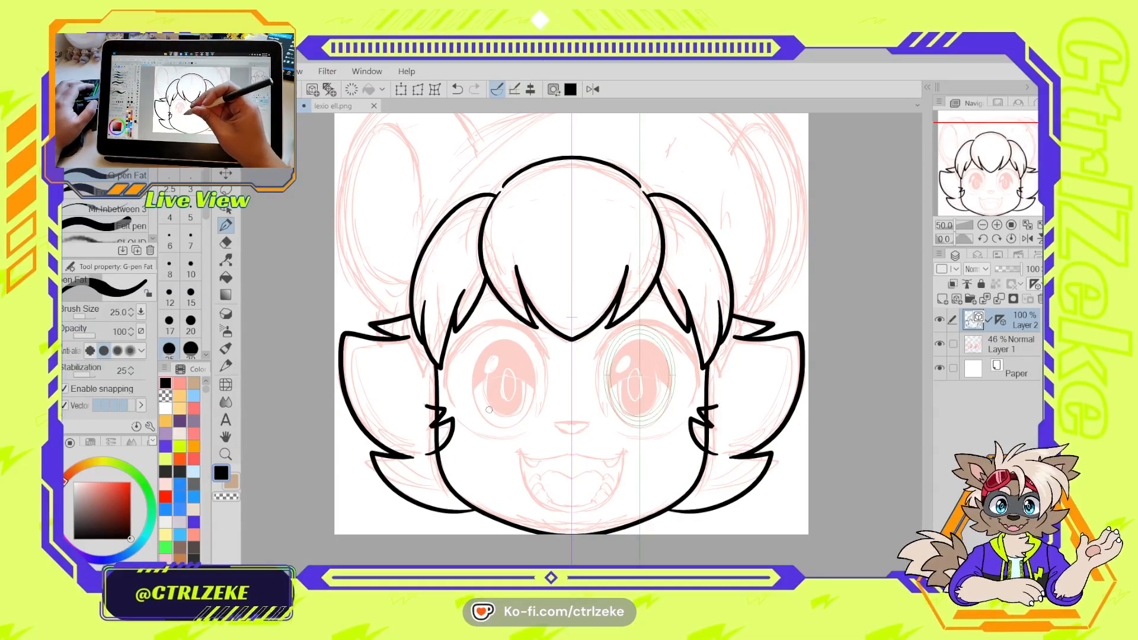
key("ctrl+z")
mouse_move(434, 359)
left_mouse_down()
mouse_move(456, 489)
mouse_move(571, 524)
left_mouse_up()
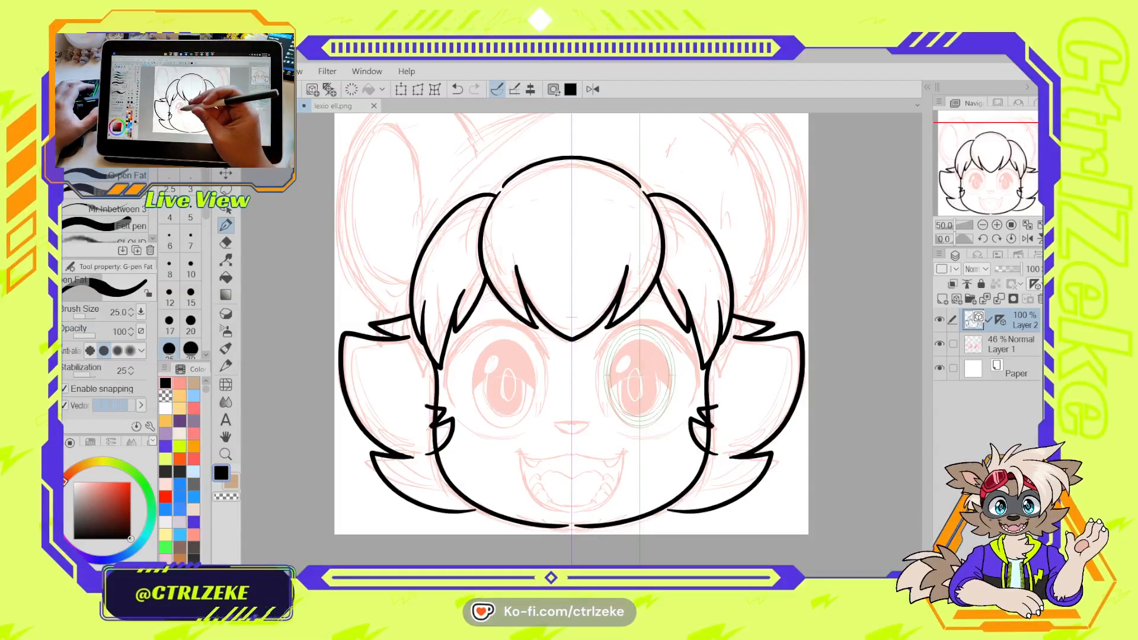
Erase the face outline segments that cross the small mirrored cheek fur spikes with the hard eraser at size 20
scroll(438, 428, "up", 1)
key("e")
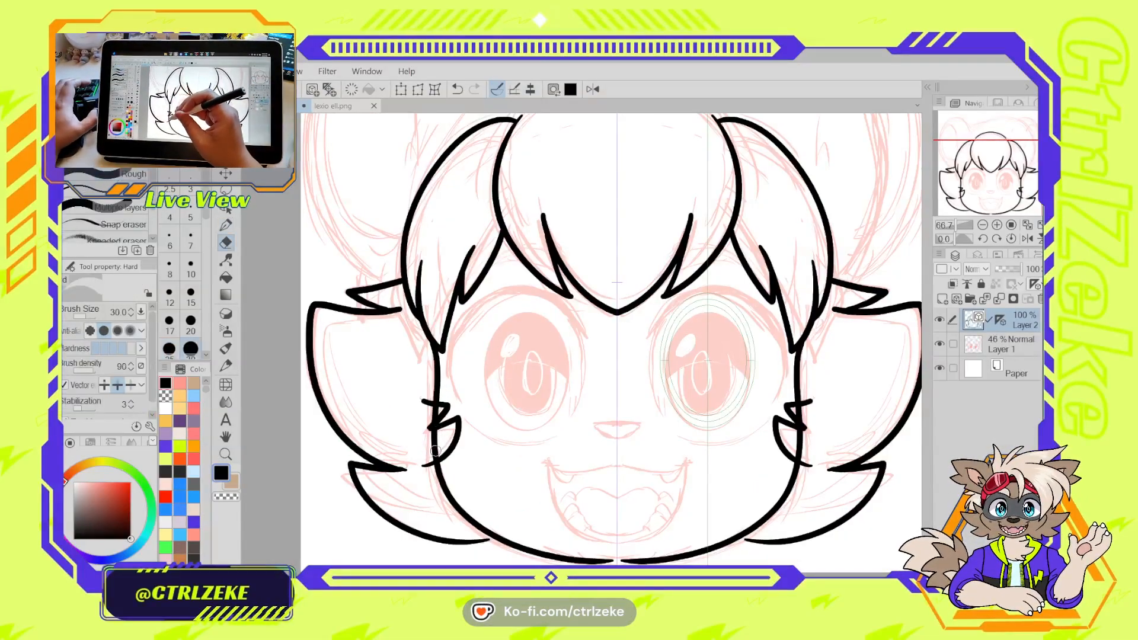
scroll(438, 428, "up", 1)
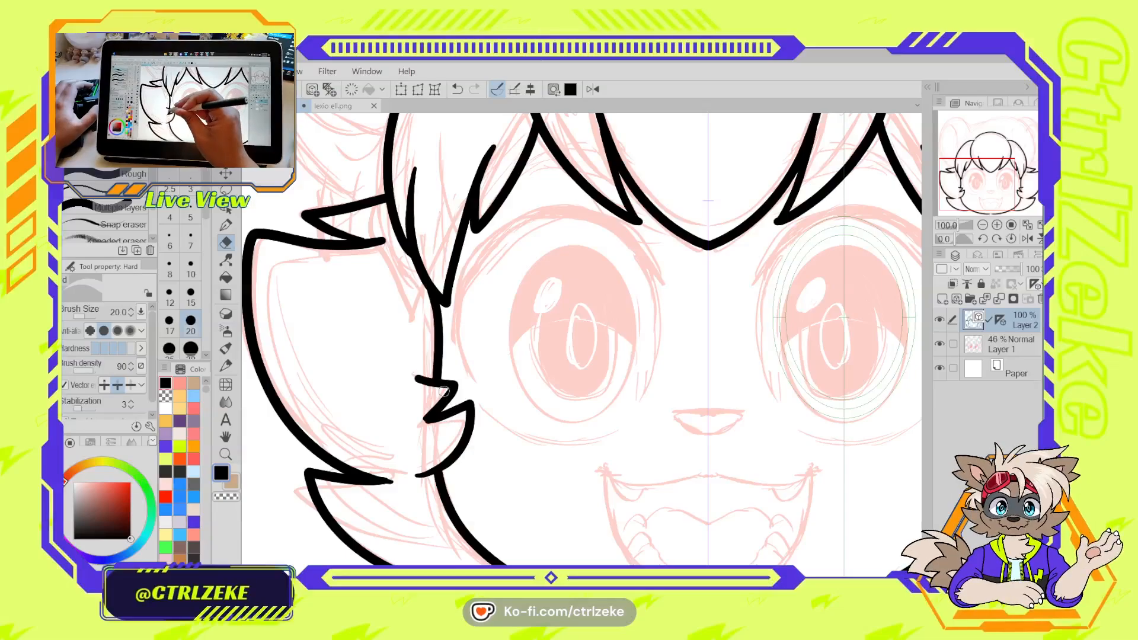
Pinch the inner ends of the lower cheek fur lines so they meet the mirrored jaw outline
key("y")
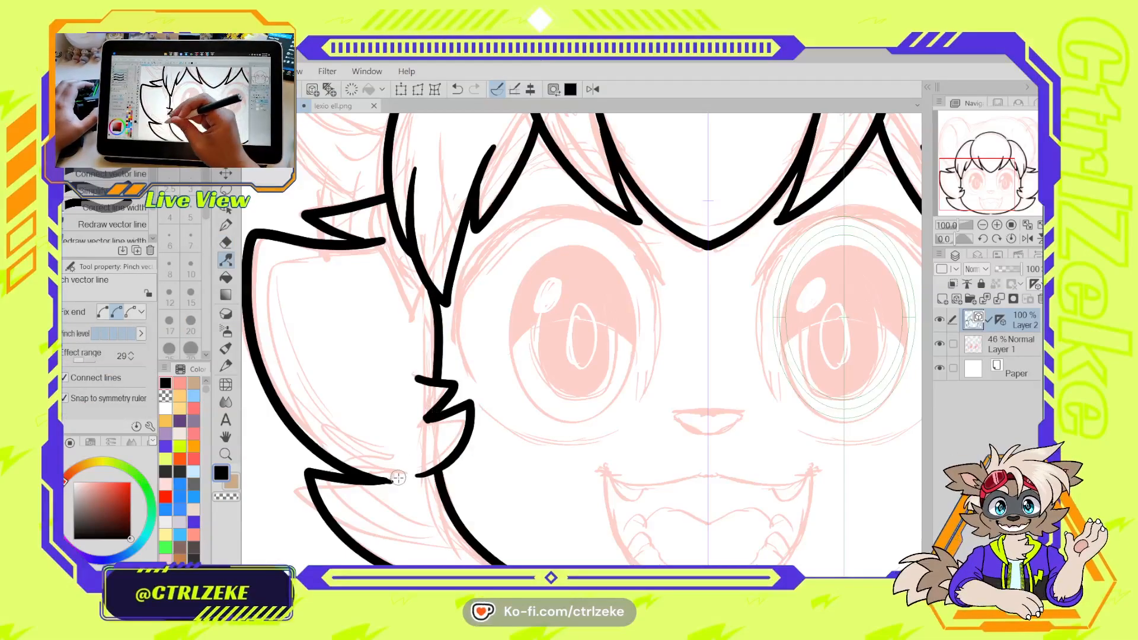
scroll(398, 478, "down", 3)
scroll(448, 479, "up", 3)
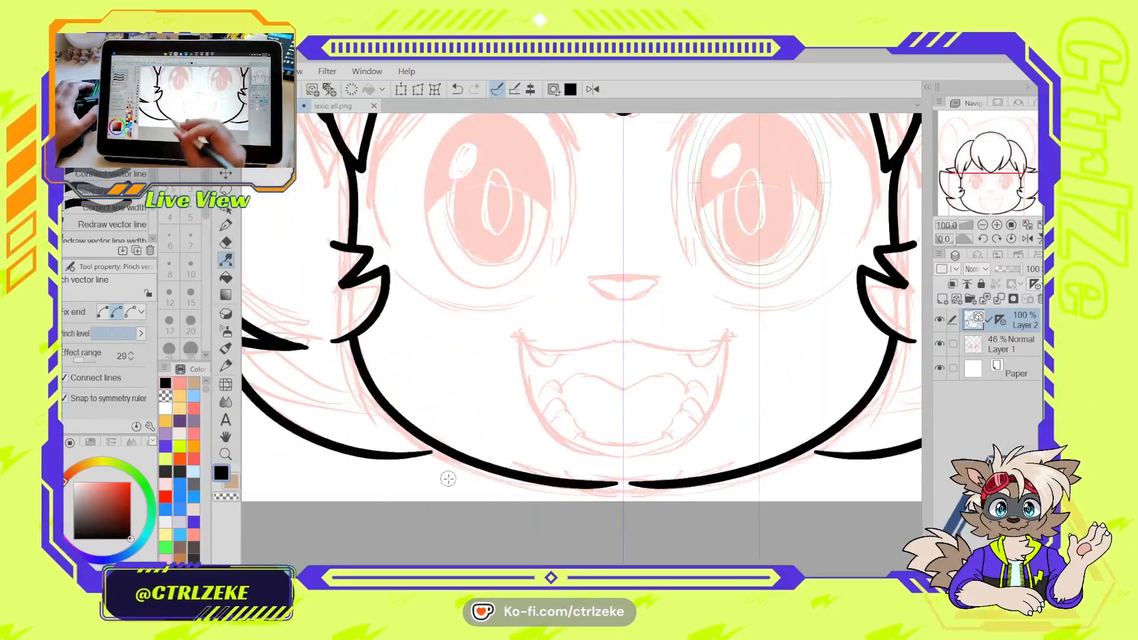
key("y")
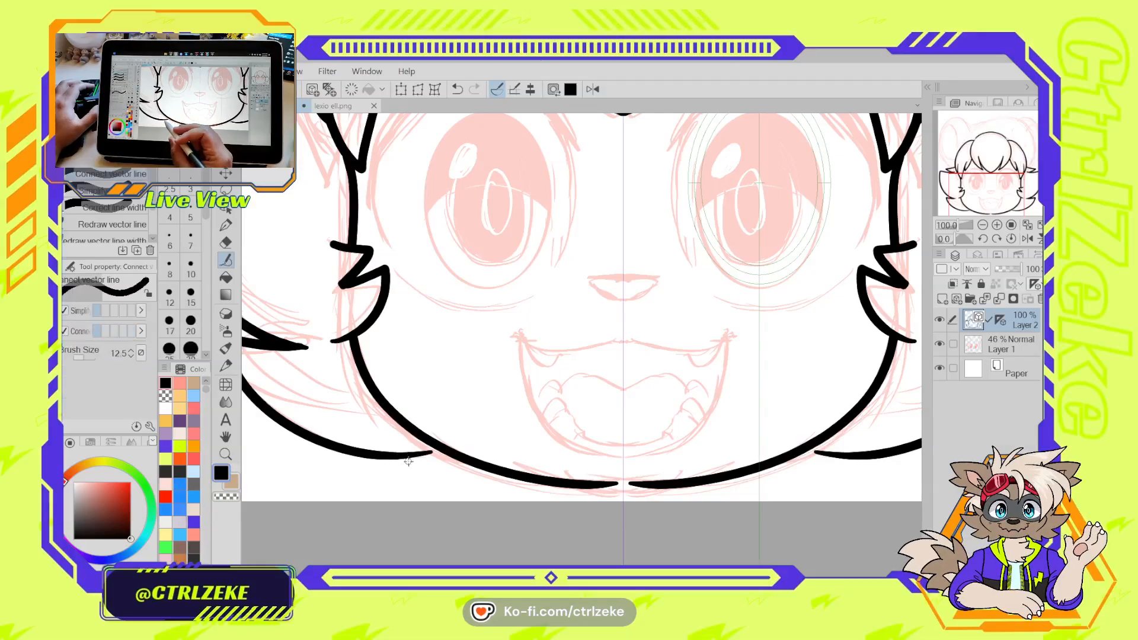
key("y")
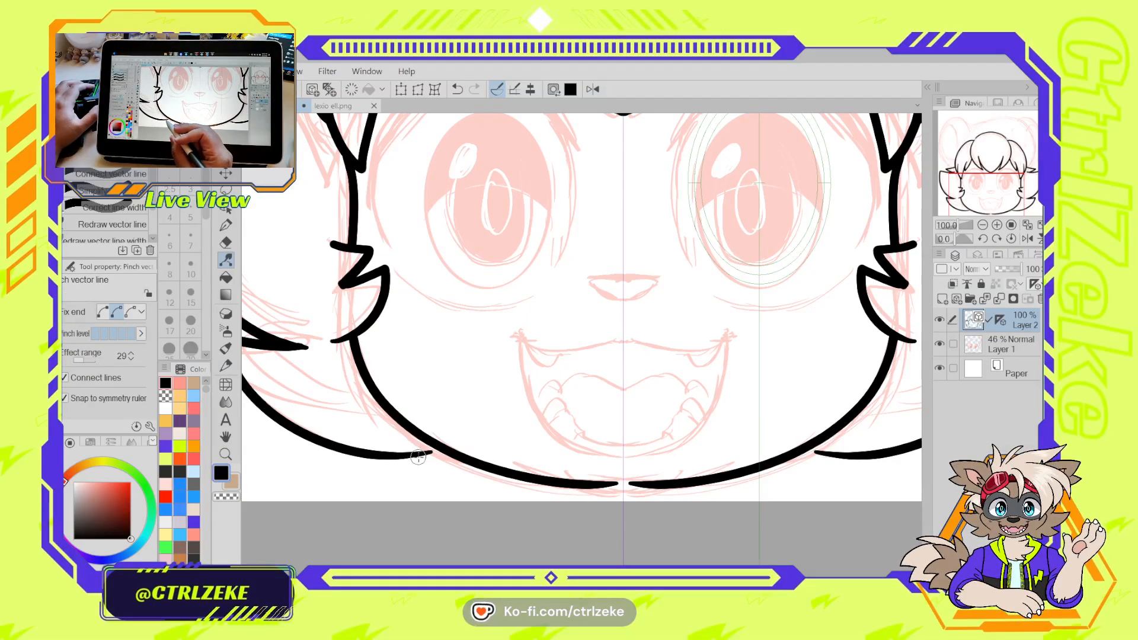
left_click_drag(418, 456, 432, 449)
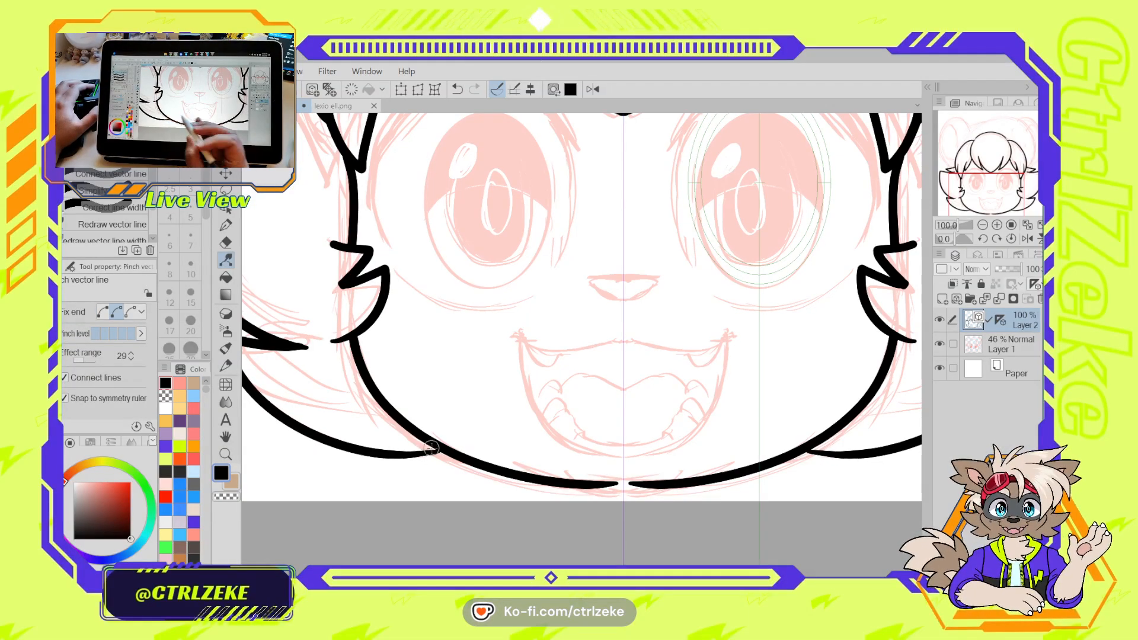
Ink a curved chin with small pointed ends across the jaw gap and erase the overlapping jaw line ends
key("p")
left_click_drag(564, 469, 615, 485)
key("e")
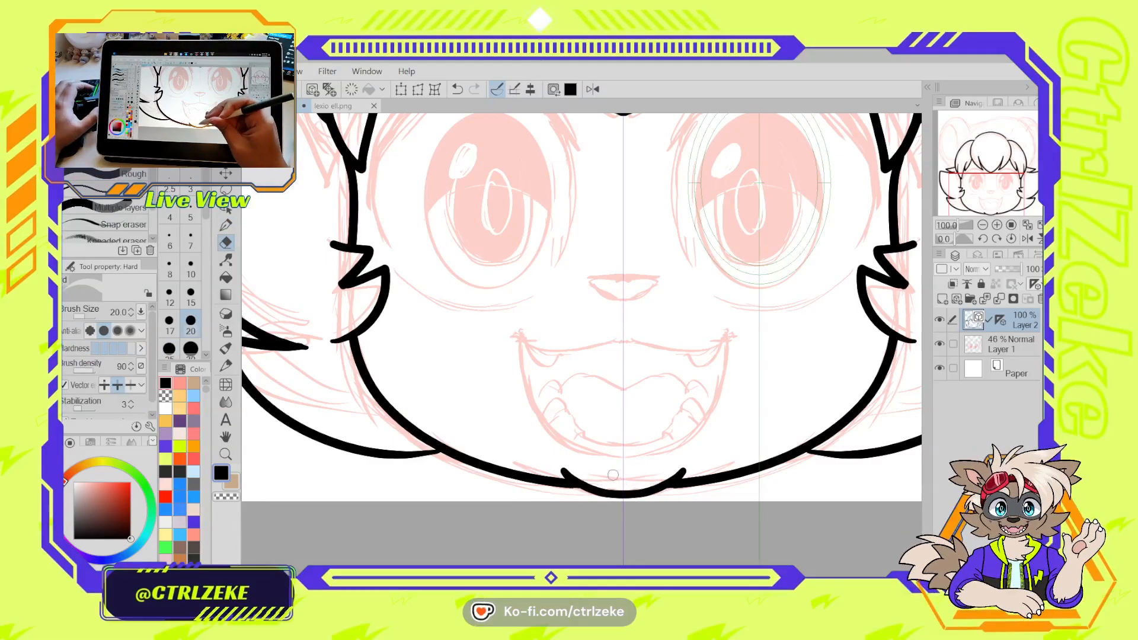
scroll(639, 422, "down", 4)
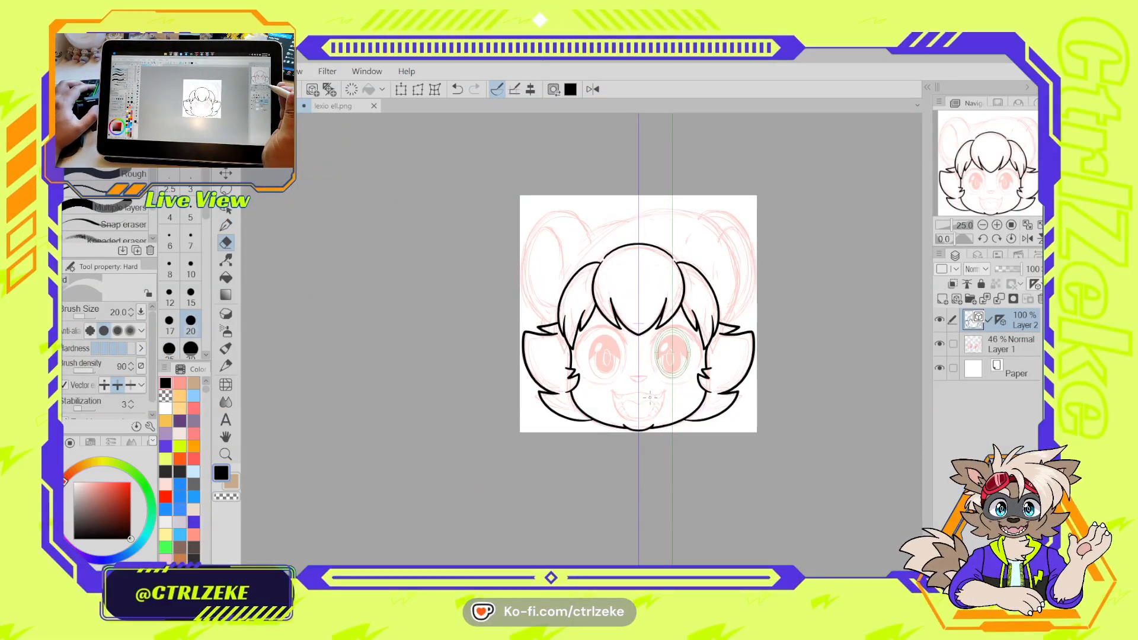
Ink the mirrored upper lip, nose and open mouth outline over the sketch, pinching the lines into shape
scroll(649, 398, "up", 4)
key("p")
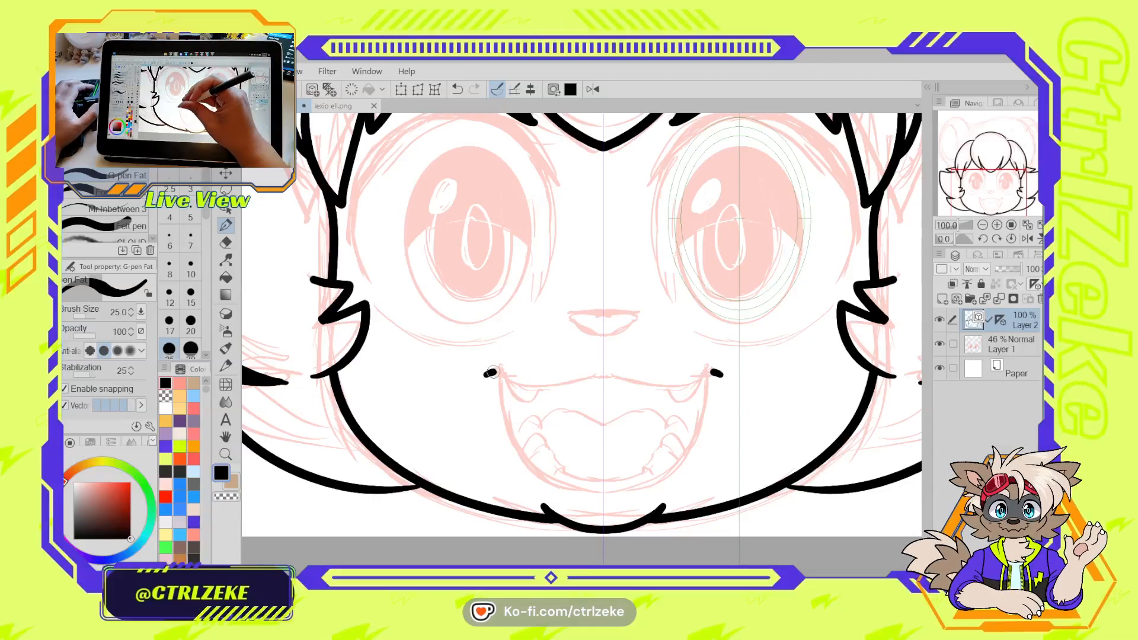
mouse_move(491, 373)
left_mouse_down()
mouse_move(531, 387)
mouse_move(605, 373)
left_mouse_up()
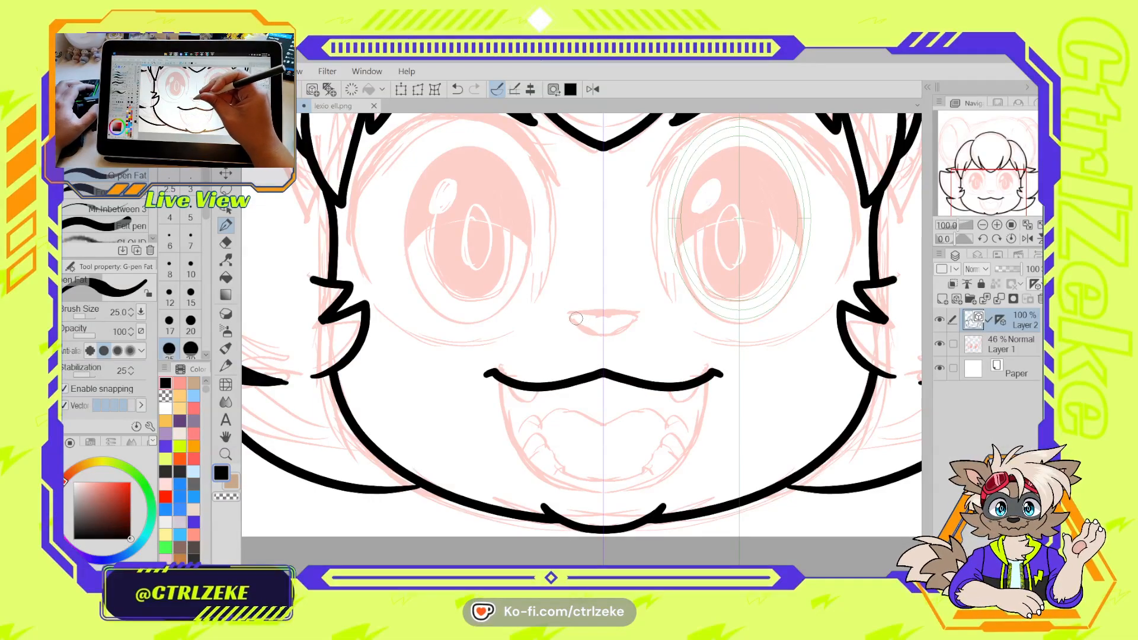
mouse_move(576, 321)
left_mouse_down()
mouse_move(603, 332)
mouse_move(571, 318)
mouse_move(603, 307)
left_mouse_up()
mouse_move(498, 377)
left_mouse_down()
mouse_move(521, 457)
mouse_move(569, 489)
mouse_move(604, 492)
left_mouse_up()
key("y")
mouse_move(573, 299)
left_mouse_down()
mouse_move(594, 439)
mouse_move(615, 467)
left_mouse_up()
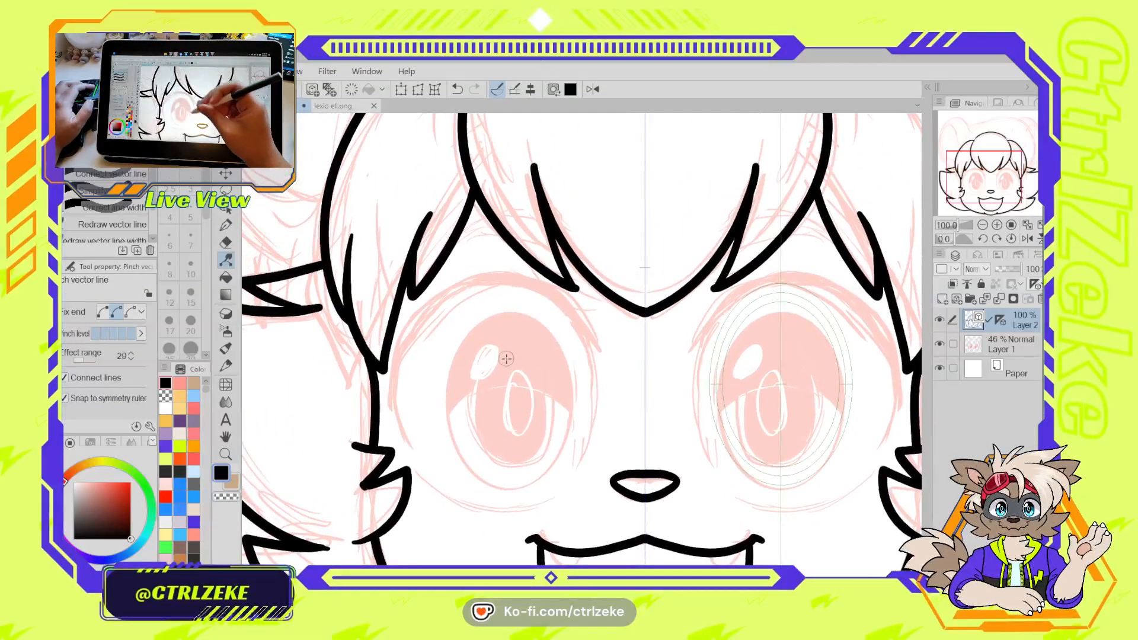
key("p")
mouse_move(591, 341)
left_mouse_down()
mouse_move(544, 295)
mouse_move(451, 289)
left_mouse_up()
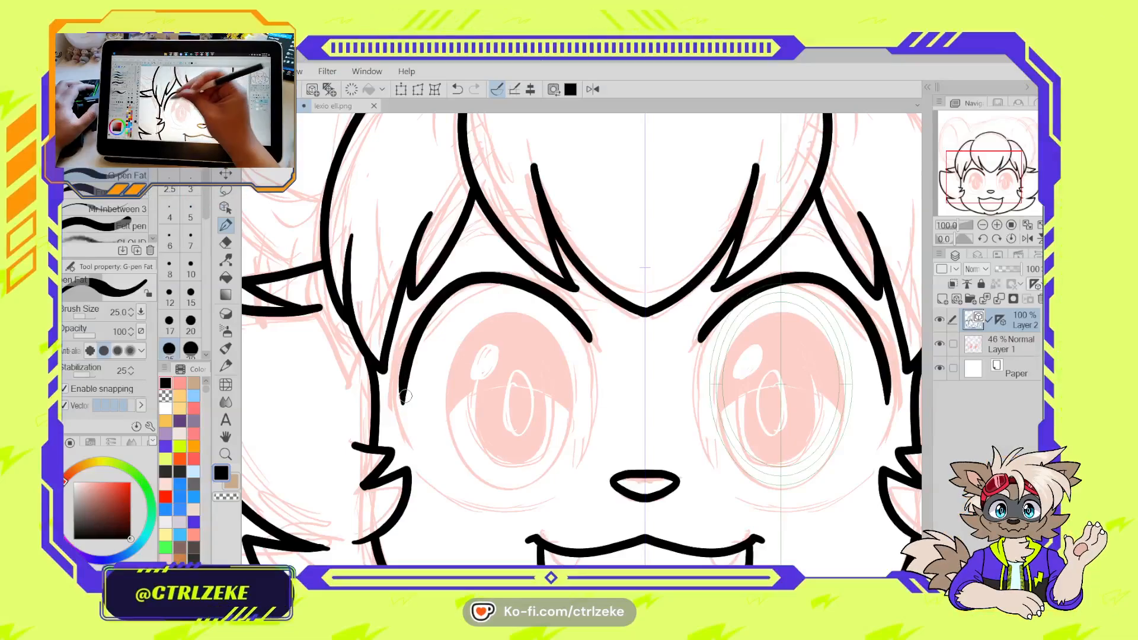
key("ctrl+z")
scroll(535, 305, "down", 4)
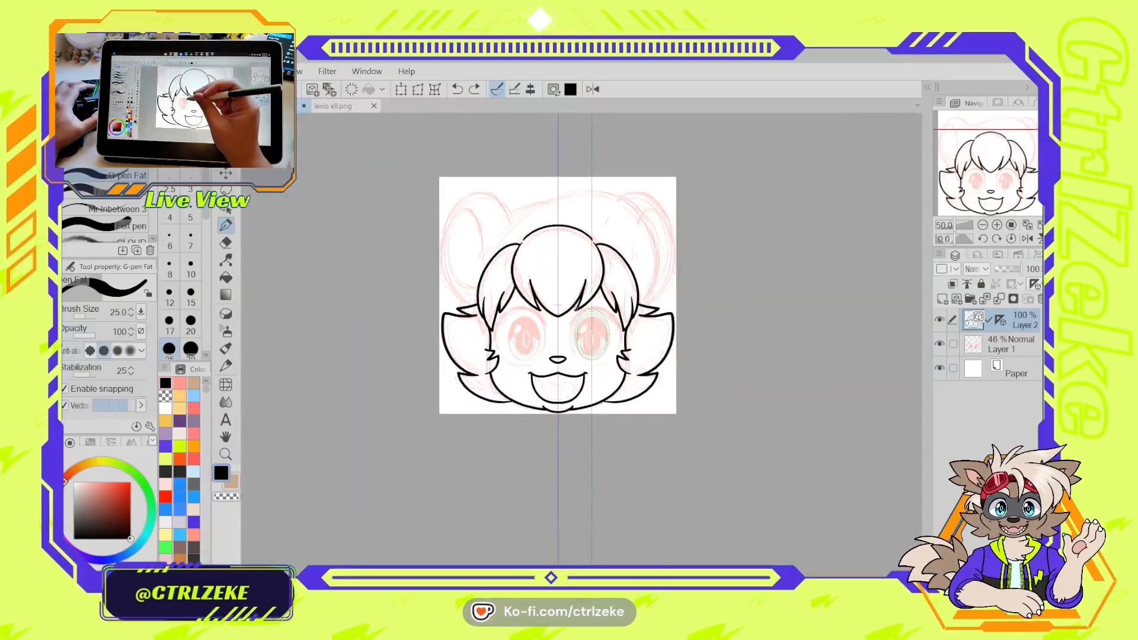
Move the concentric circle ruler down over the right eye to Center Y 1228
left_click_drag(591, 294, 592, 322)
scroll(599, 326, "up", 3)
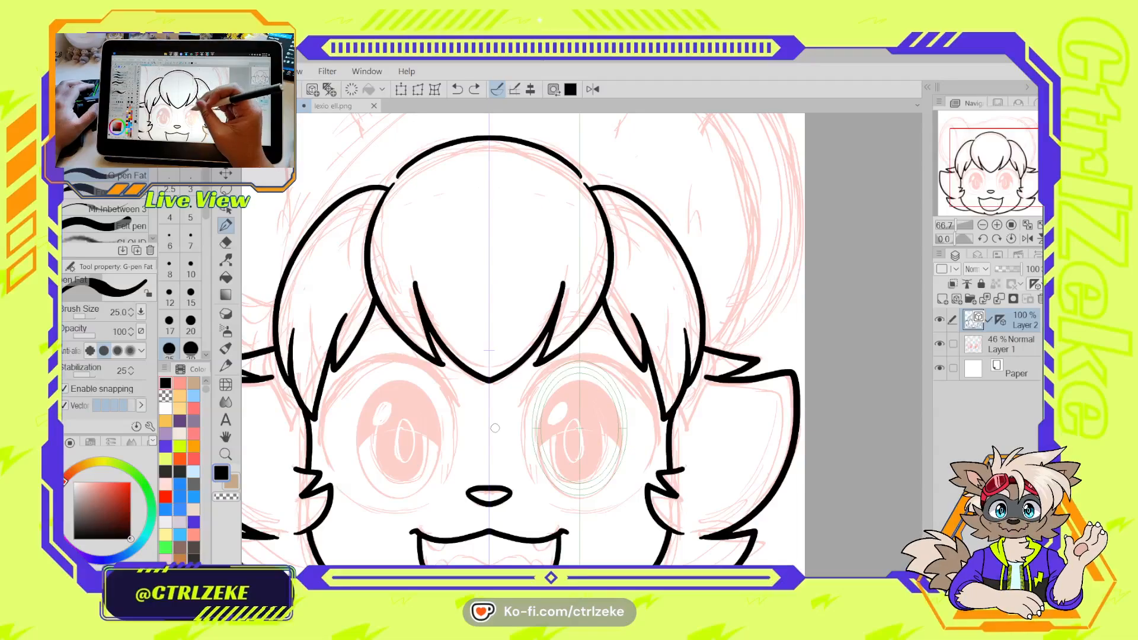
left_click_drag(455, 424, 487, 366)
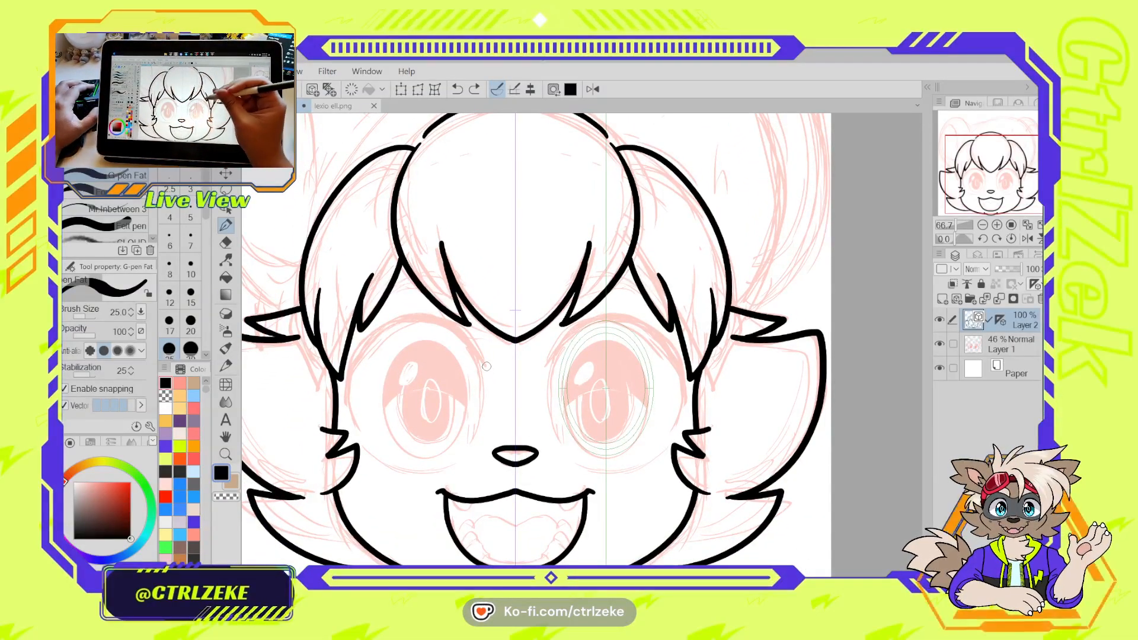
key("o")
left_click(611, 363)
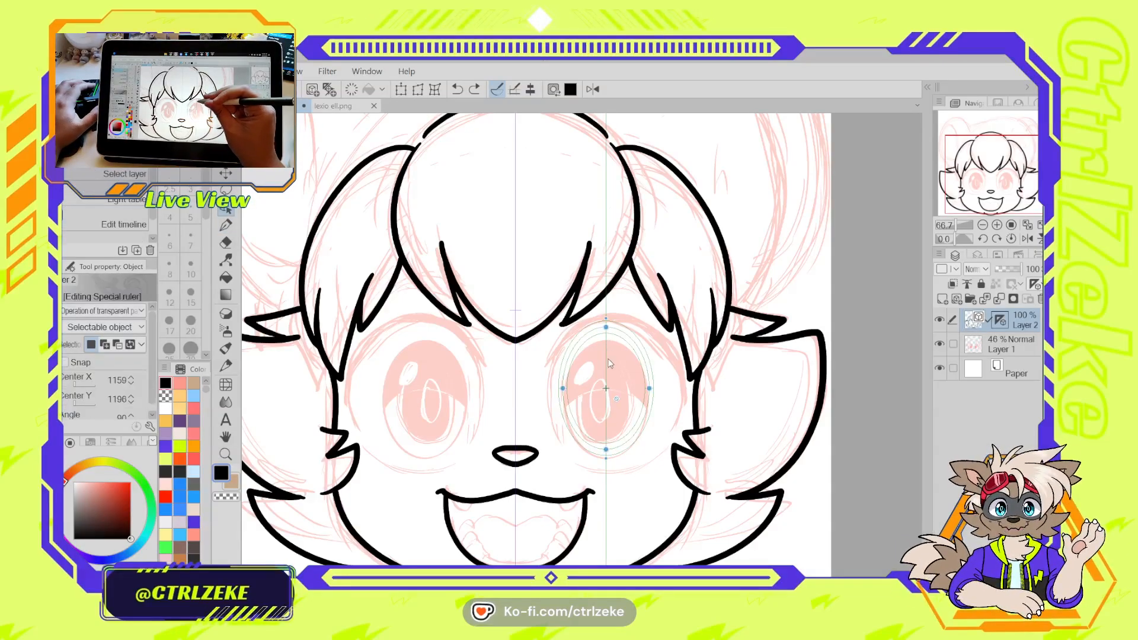
left_click_drag(607, 370, 574, 404)
Ink the mirrored outer iris ovals along the concentric circle ruler, undoing the trial ovals before redrawing them
key("p")
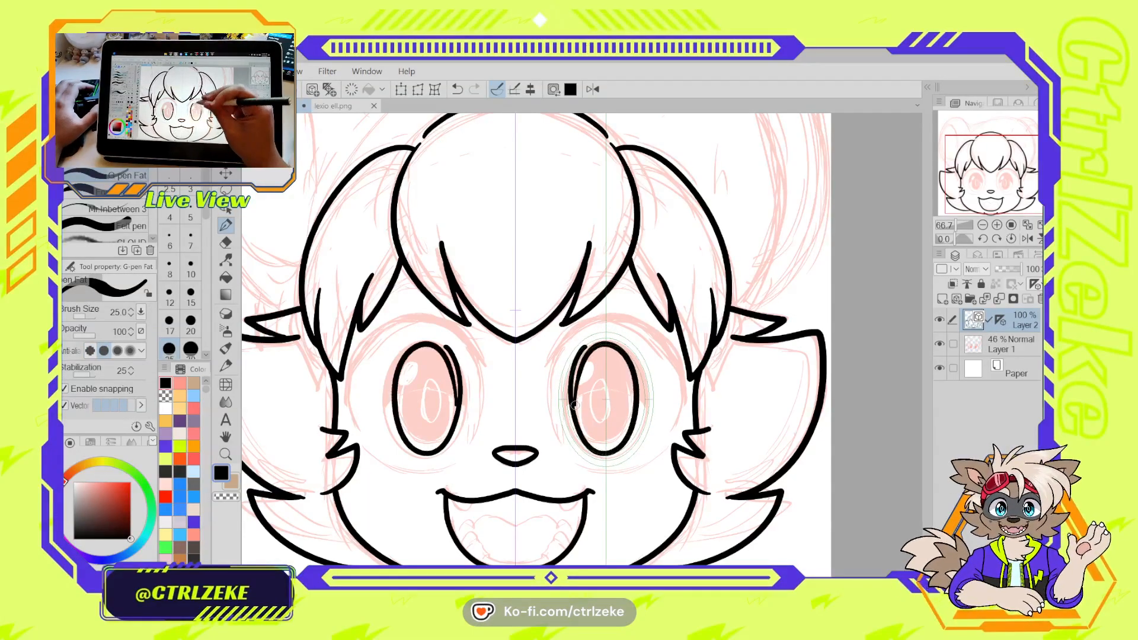
key("ctrl+z")
key("o")
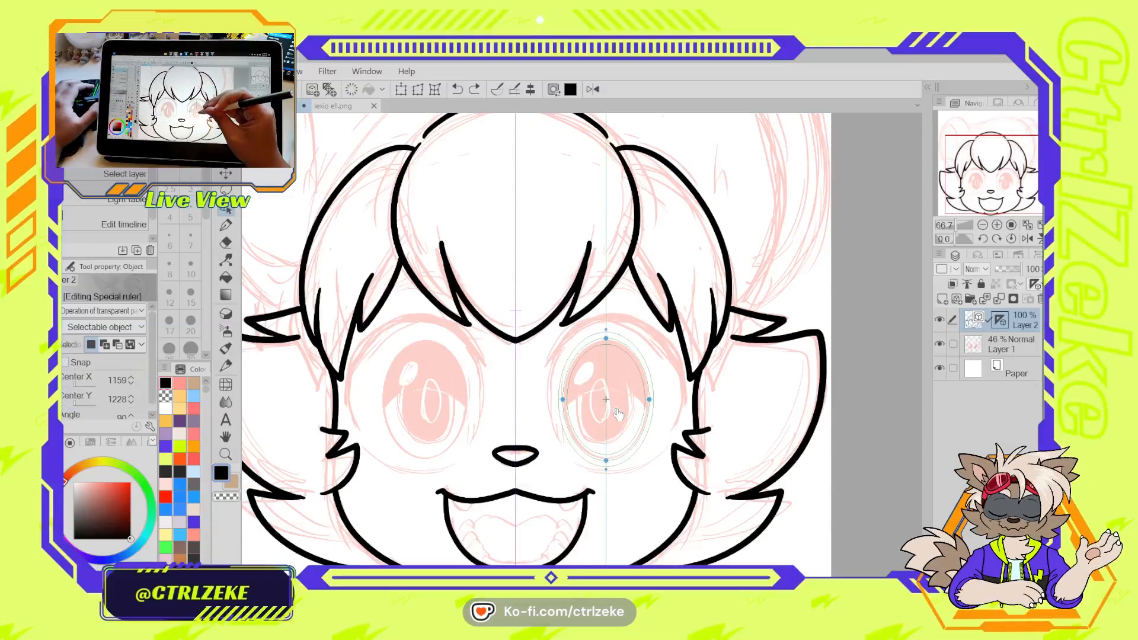
key("p")
left_click_drag(604, 343, 606, 347)
key("ctrl+z")
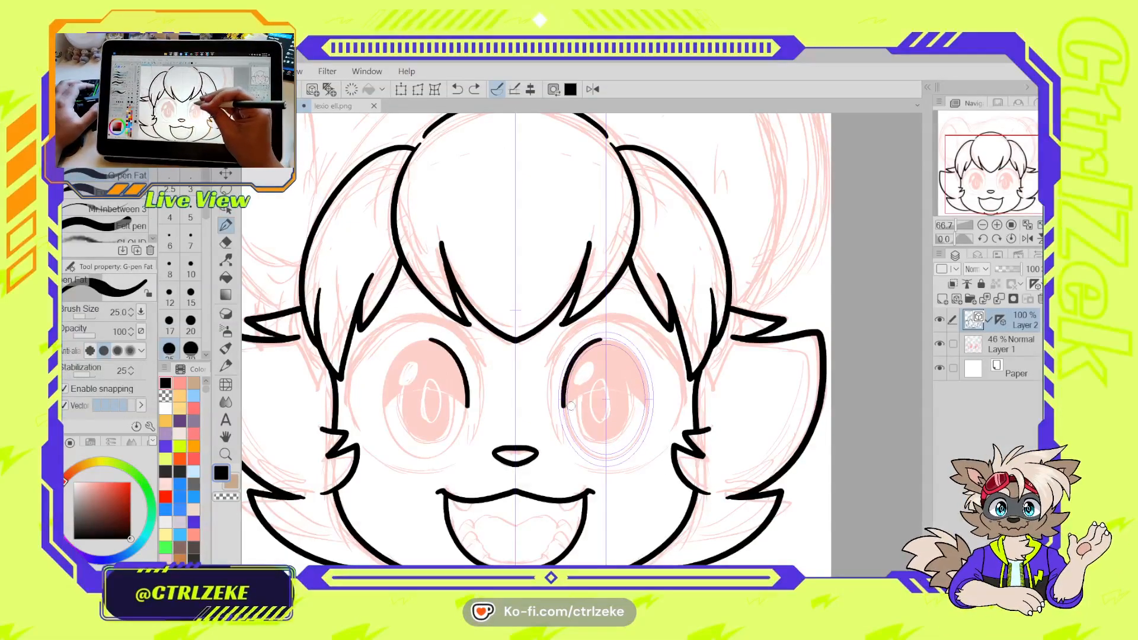
left_click_drag(606, 345, 575, 367)
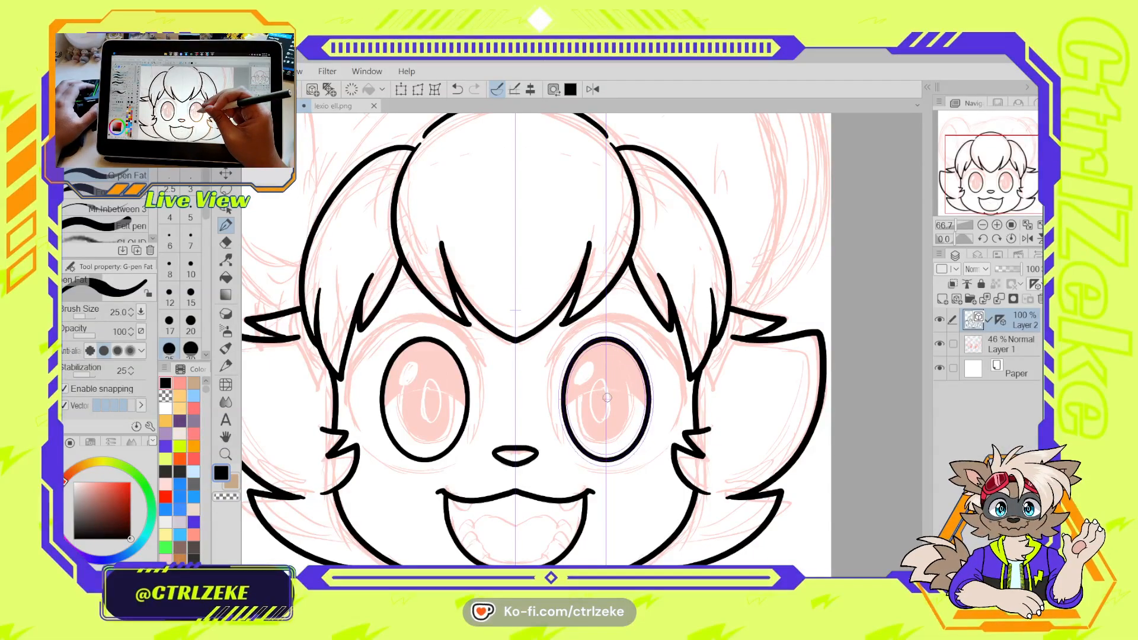
Shift the eye ruler to Center X 1152, narrow it slightly and ink the mirrored inner ovals of the eyes
key("o")
left_click(608, 404)
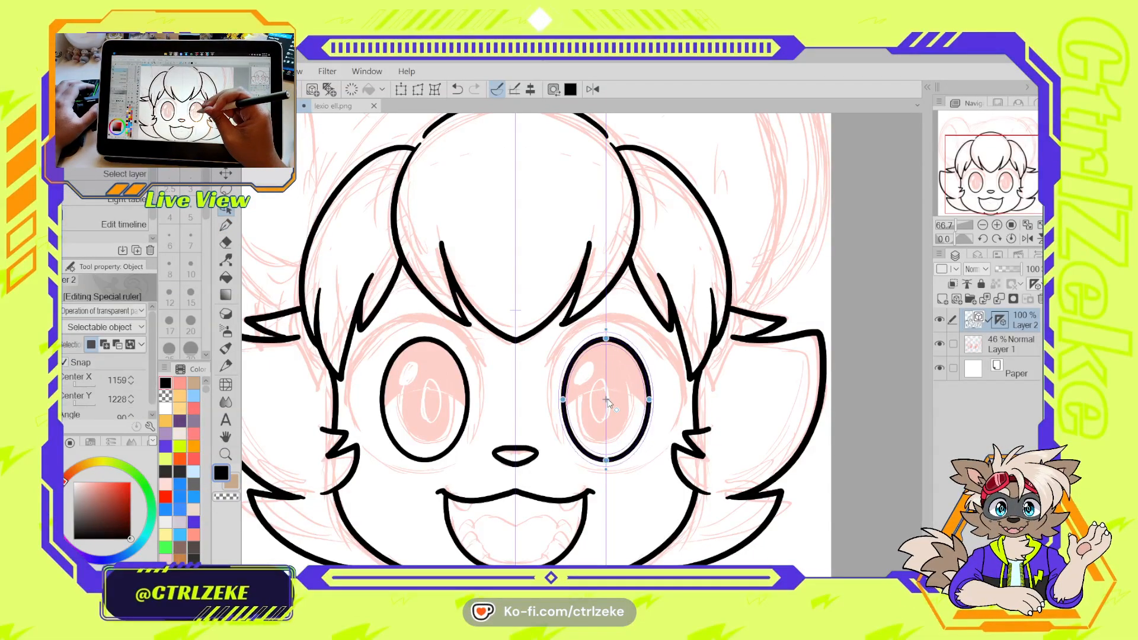
left_click_drag(608, 403, 605, 404)
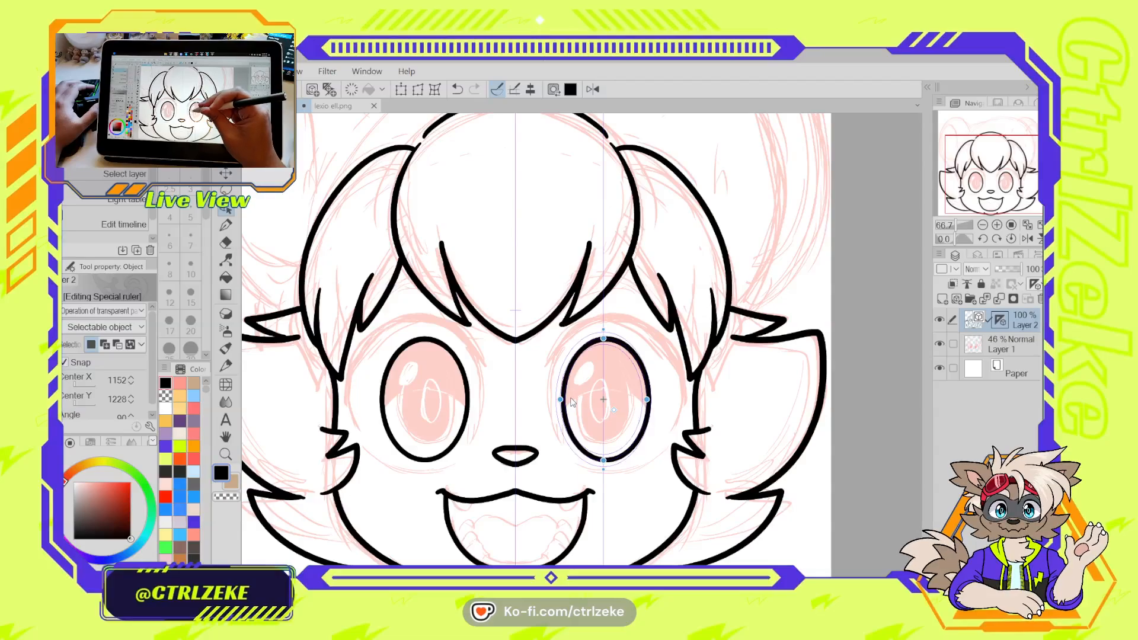
left_click_drag(561, 399, 564, 399)
key("p")
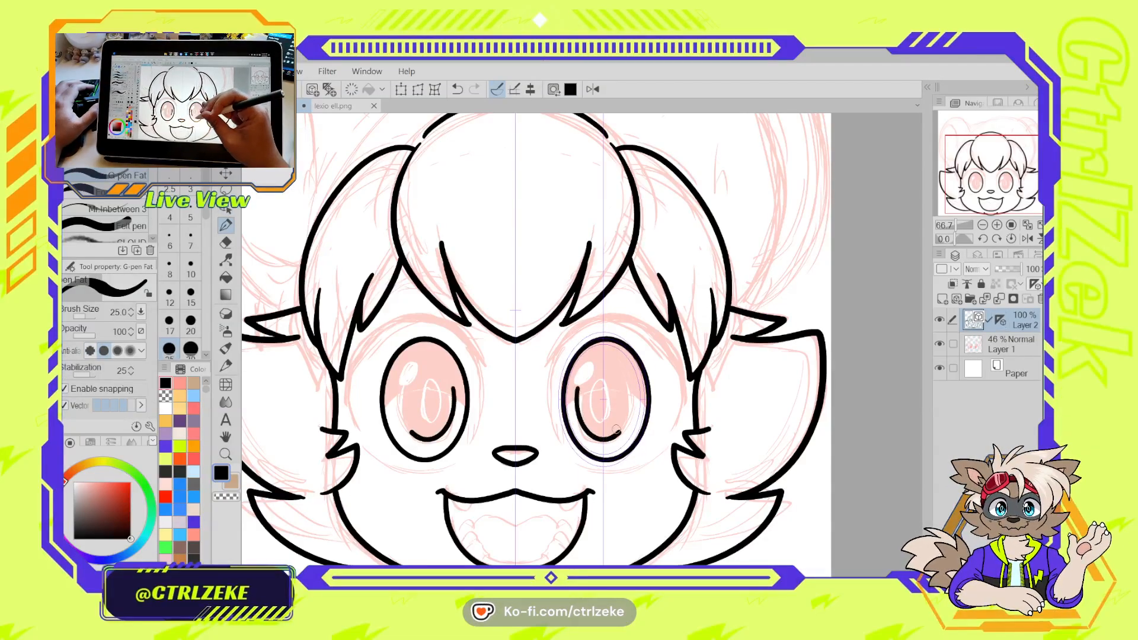
mouse_move(629, 432)
left_mouse_down()
mouse_move(621, 369)
mouse_move(583, 371)
left_mouse_up()
Select and delete the concentric circle ruler on the right eye
key("o")
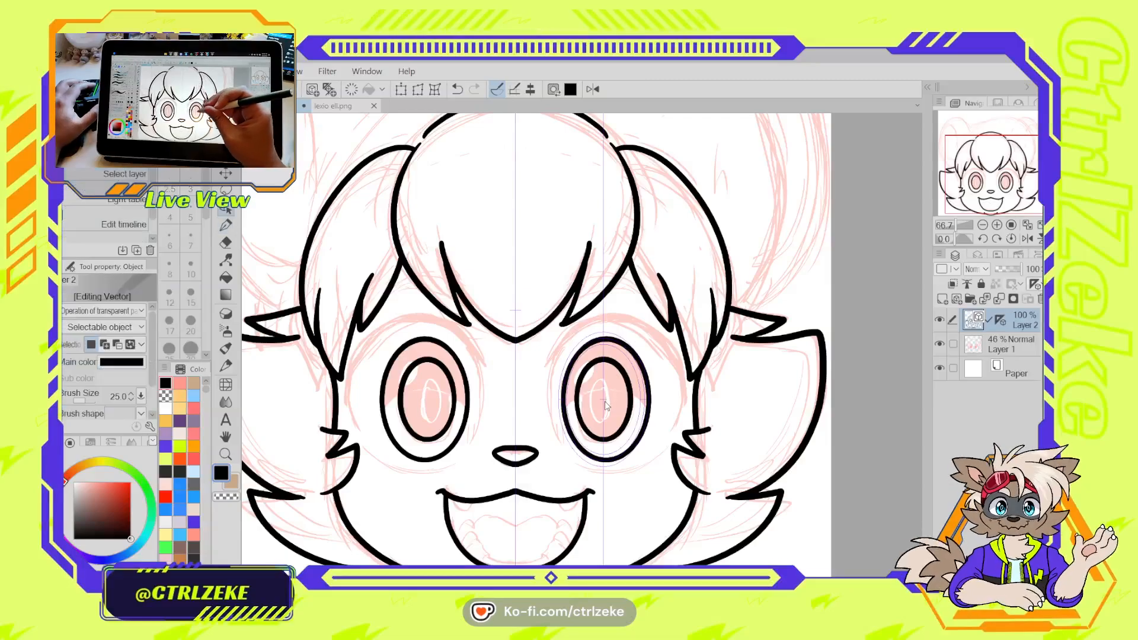
left_click(606, 405)
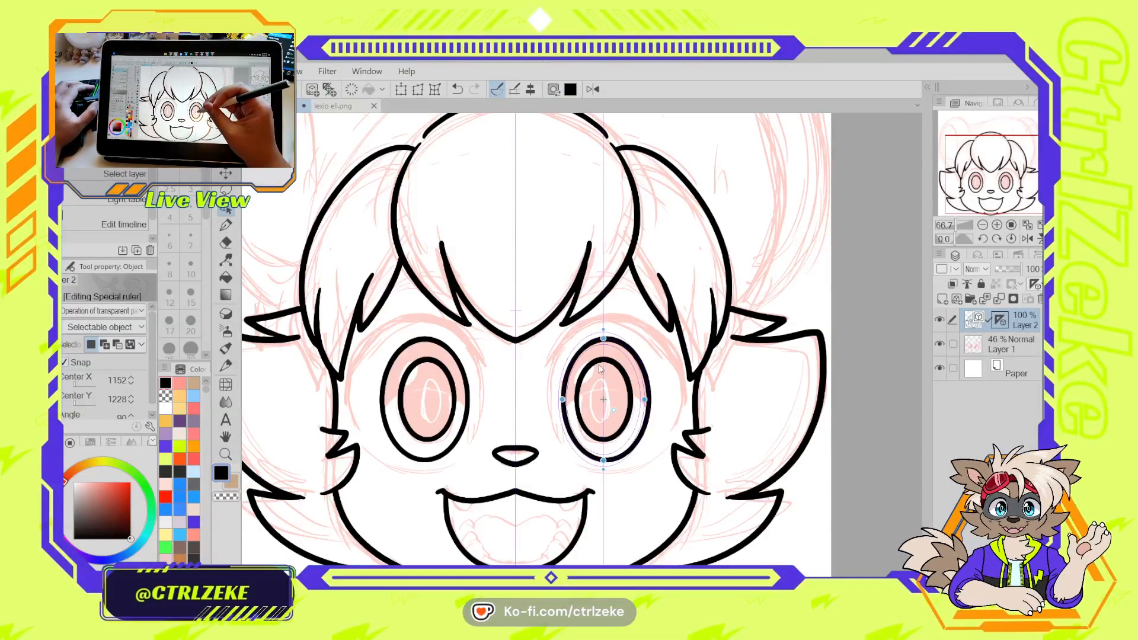
left_click(352, 89)
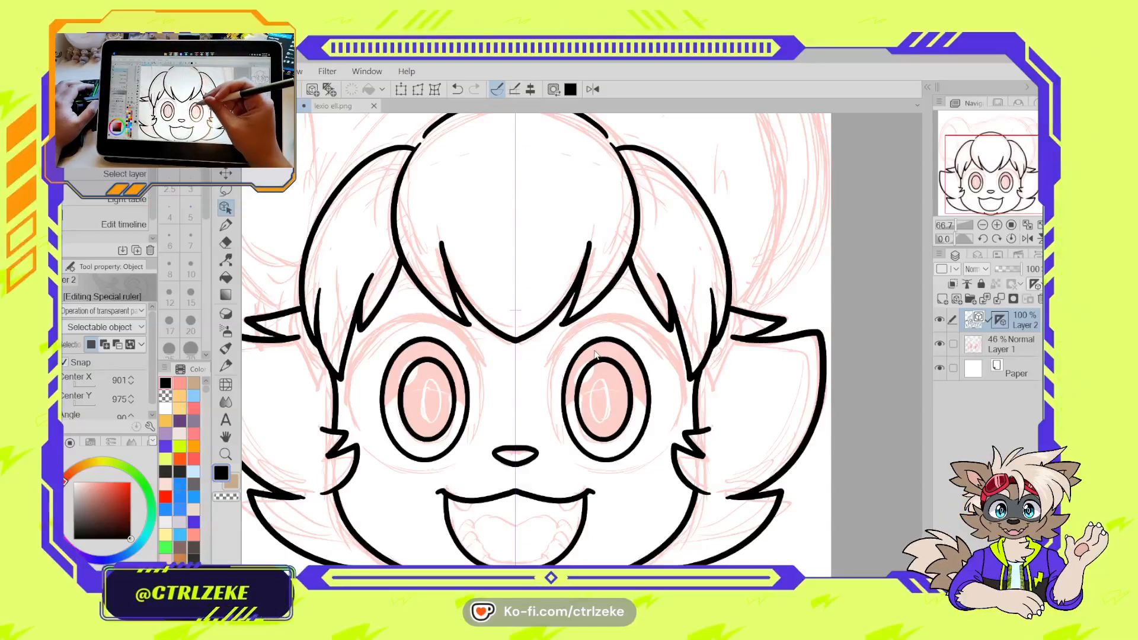
Create a larger concentric circle ruler around the whole right eye and center it at X 1182, Y 1212
left_click(227, 156)
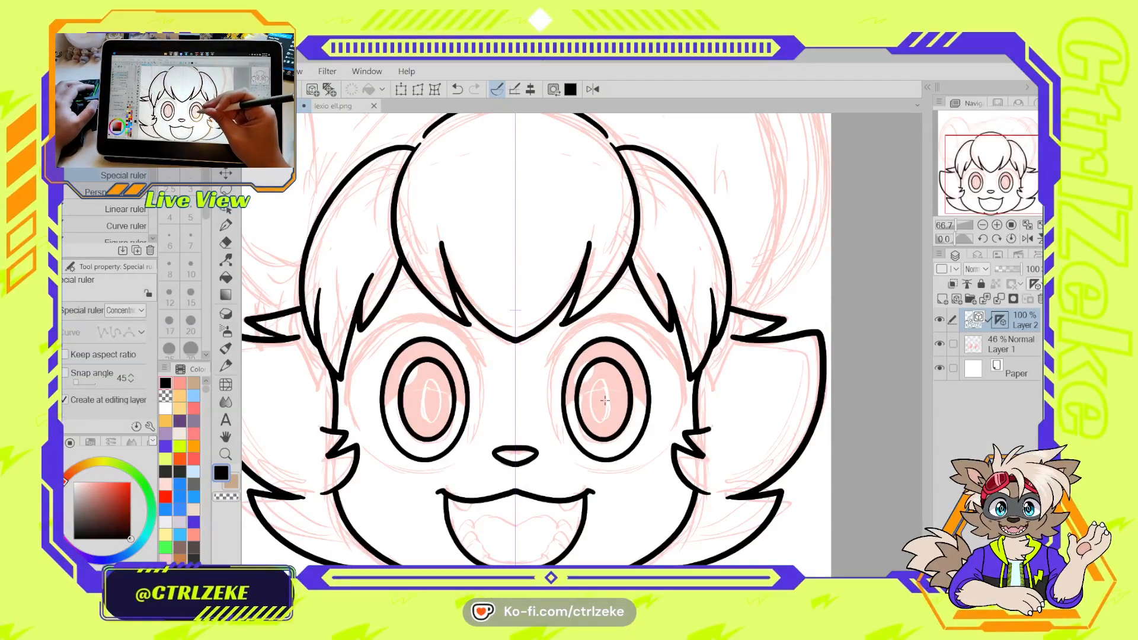
left_click_drag(619, 401, 547, 478)
key("o")
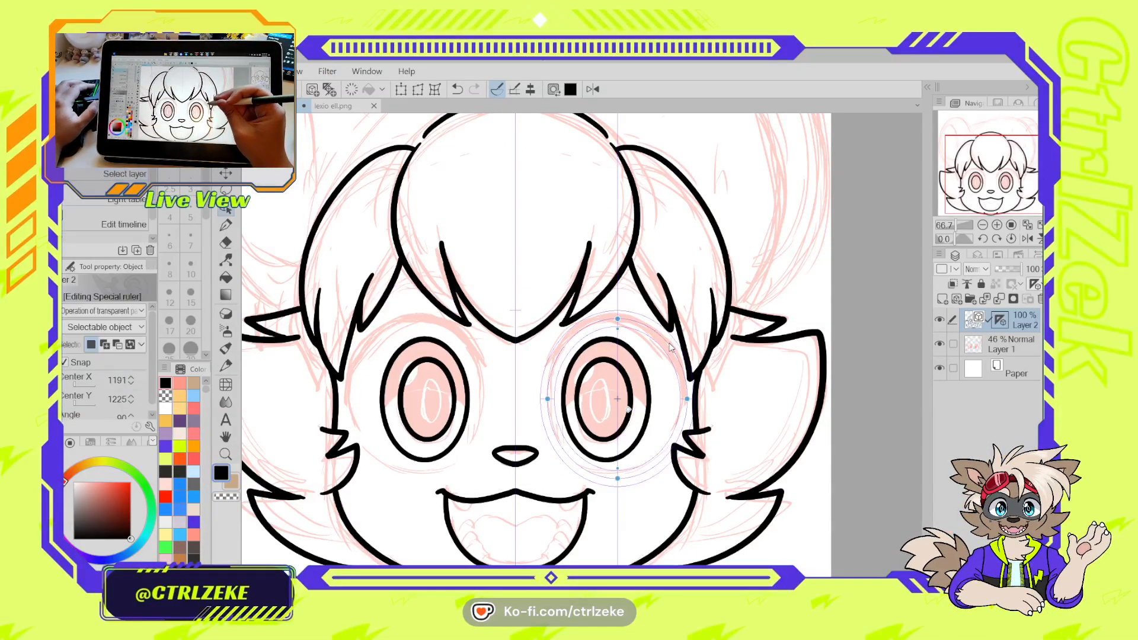
left_click_drag(663, 341, 667, 344)
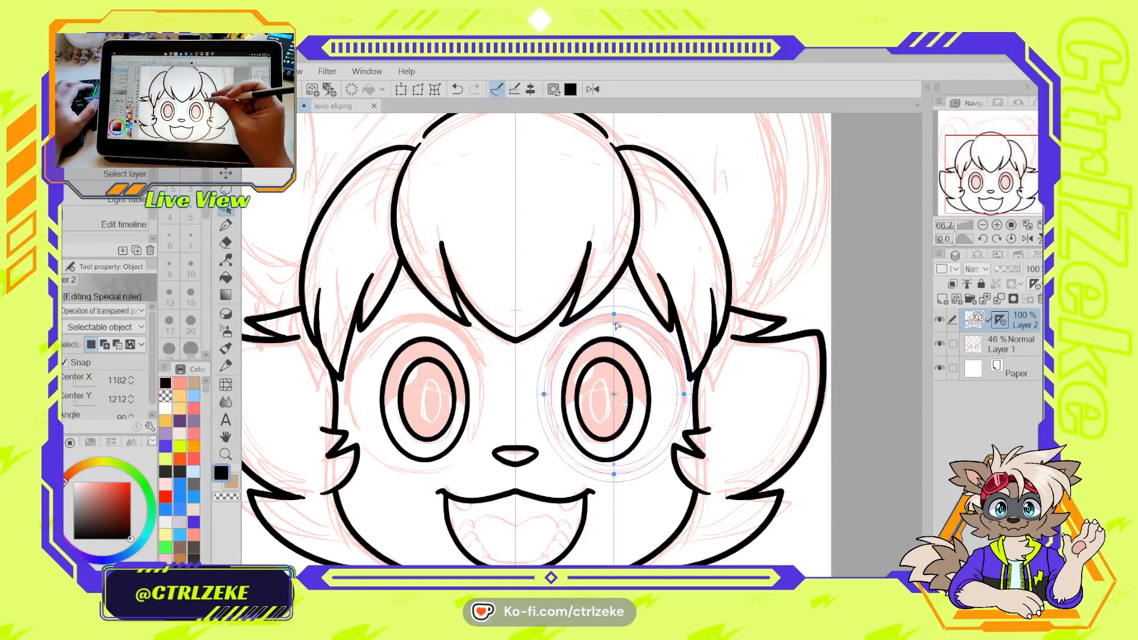
Ink the mirrored upper eyelid arcs and the short curves under the eyes along the new ruler
key("p")
mouse_move(551, 361)
left_mouse_down()
mouse_move(598, 319)
mouse_move(640, 328)
mouse_move(664, 349)
mouse_move(686, 391)
left_mouse_up()
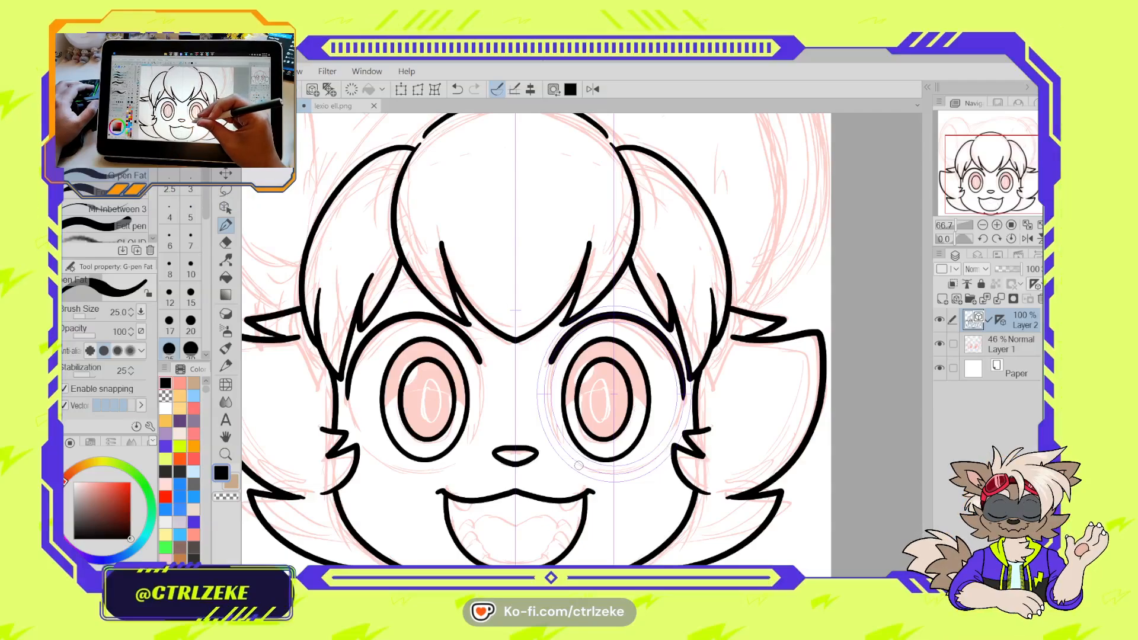
left_click_drag(584, 468, 634, 470)
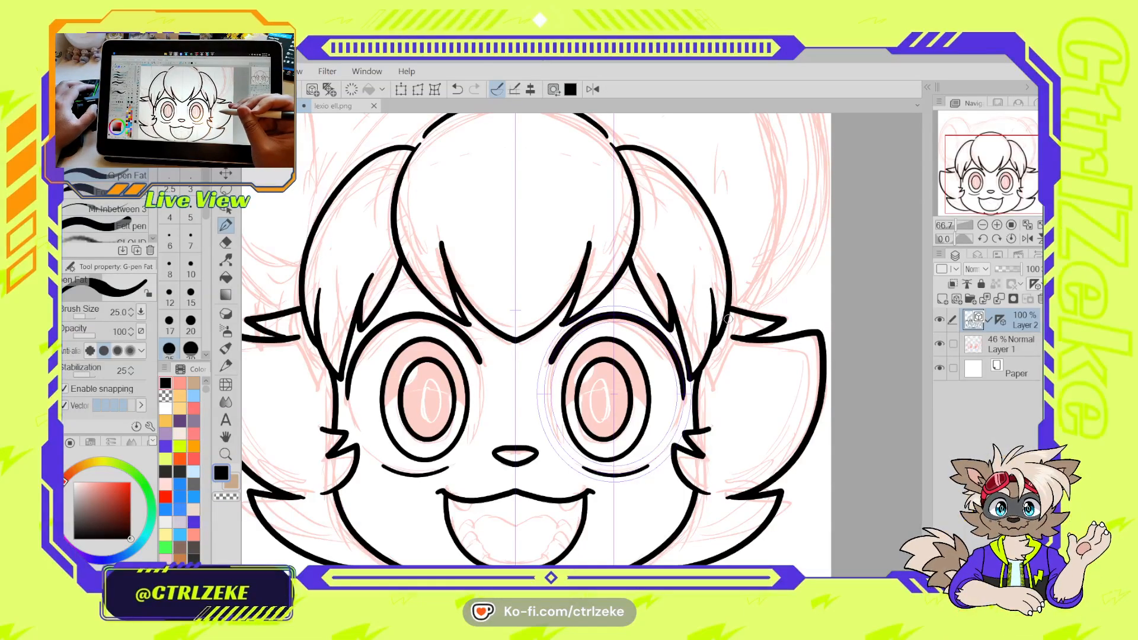
left_click_drag(552, 351, 571, 328)
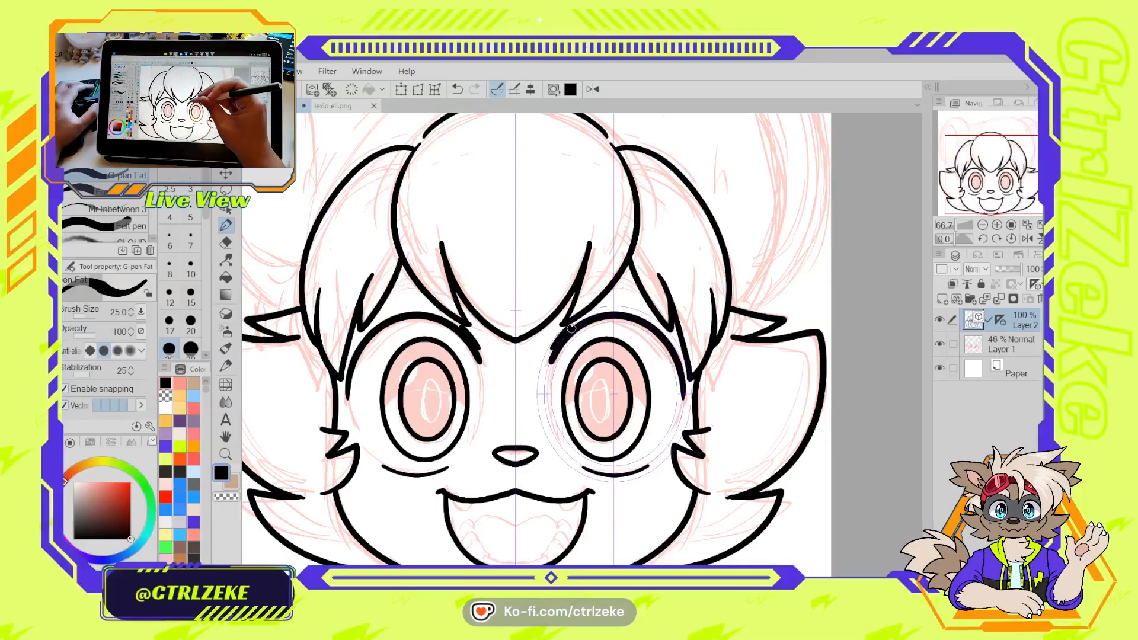
key("ctrl+z")
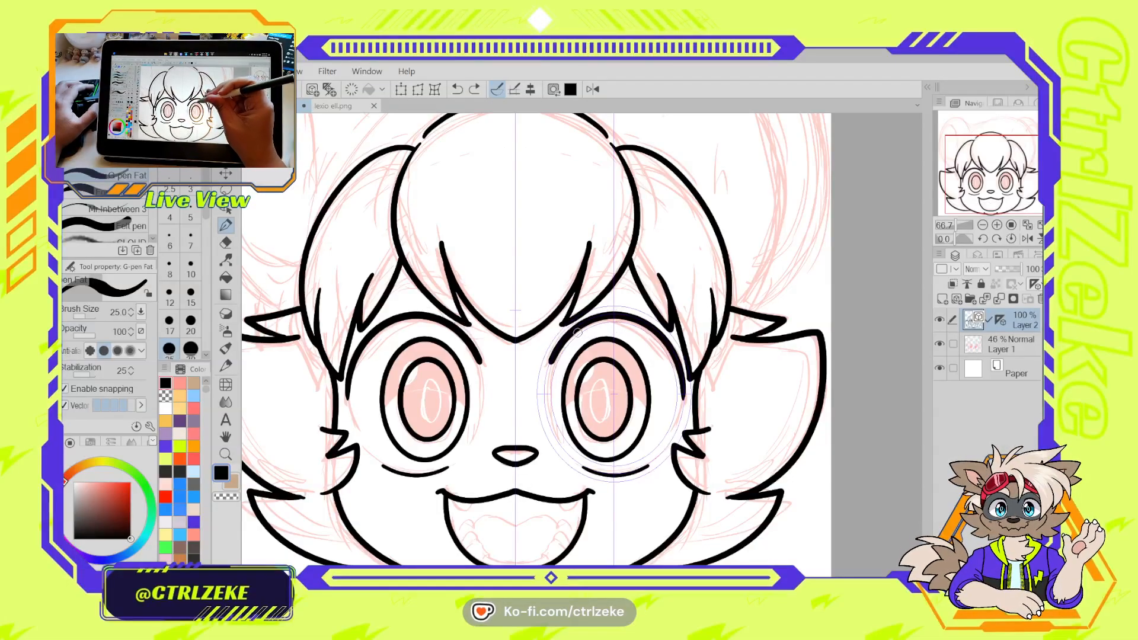
left_click_drag(631, 324, 619, 328)
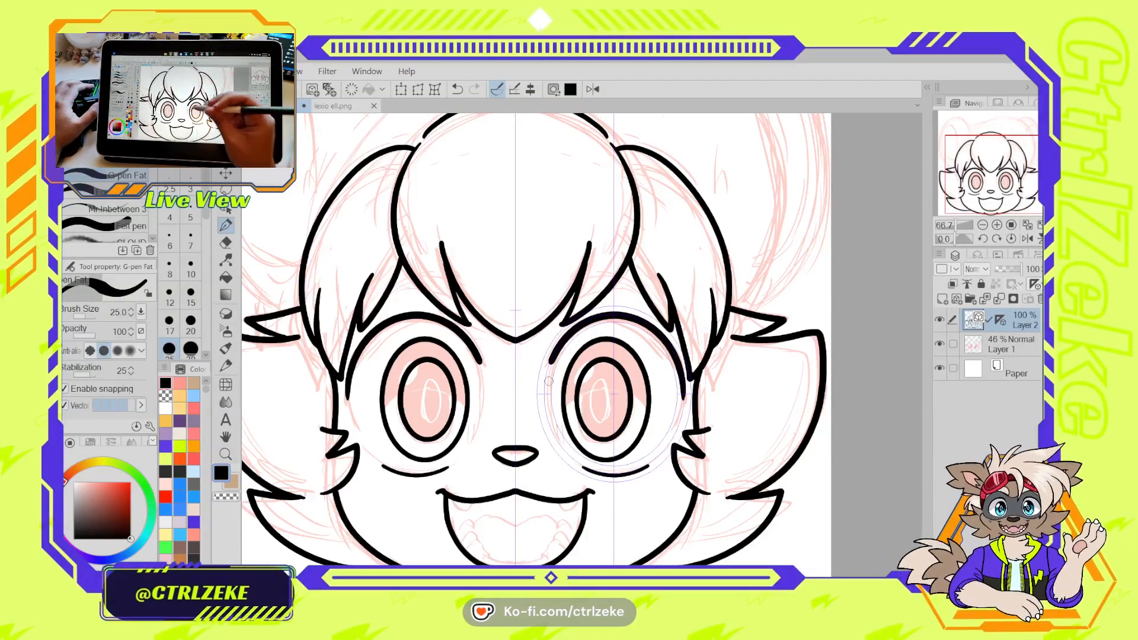
key("ctrl+plus")
key("ctrl+plus")
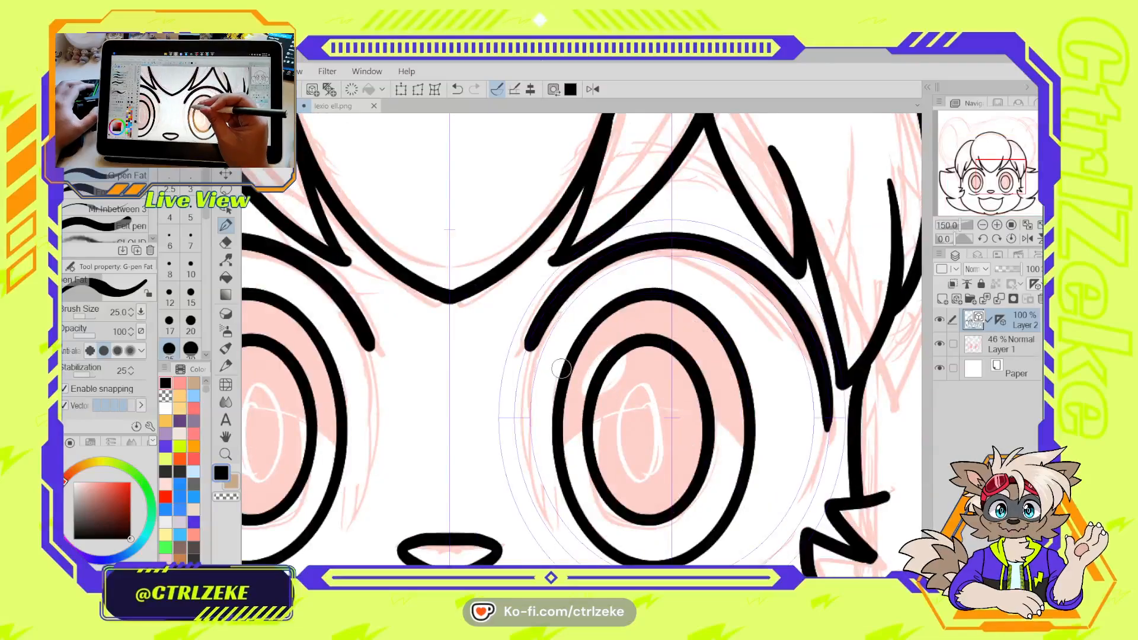
key("ctrl+minus")
key("ctrl+minus")
key("ctrl+minus")
key("ctrl+plus")
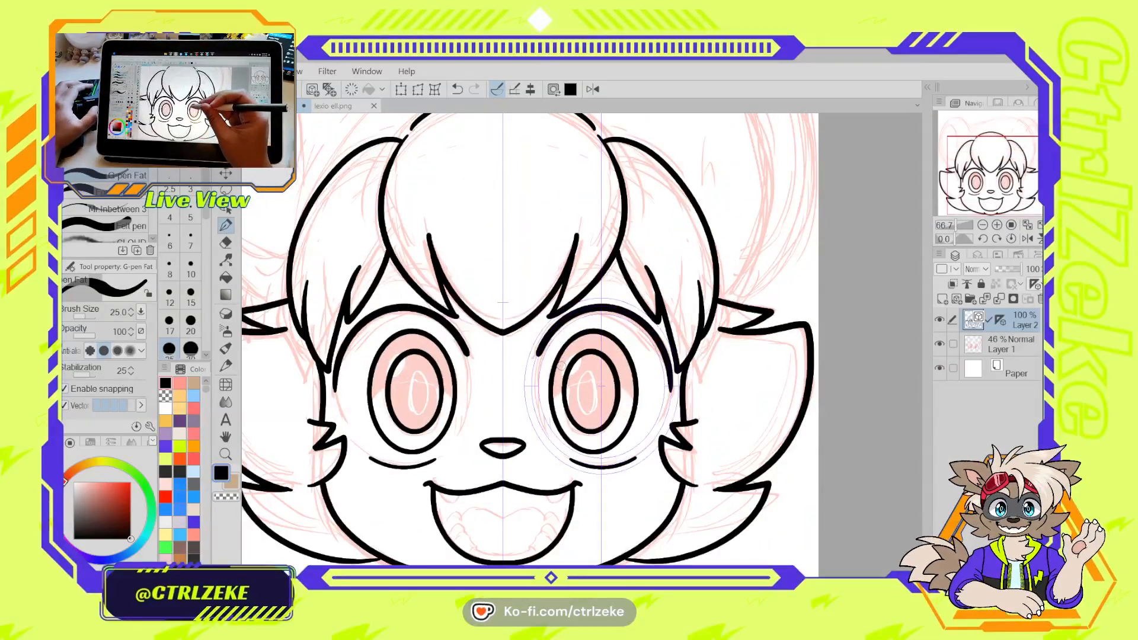
key("ctrl+plus")
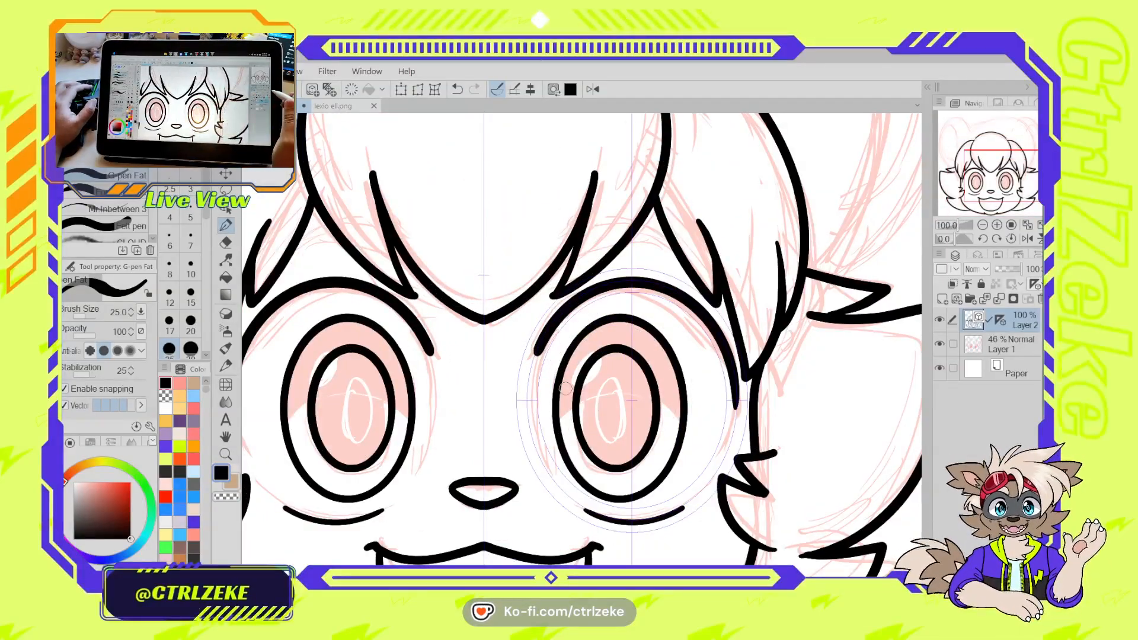
Add a new layer directly above the sketch Layer 1, and hide both Layer 1 and the Paper layer
left_click(980, 345)
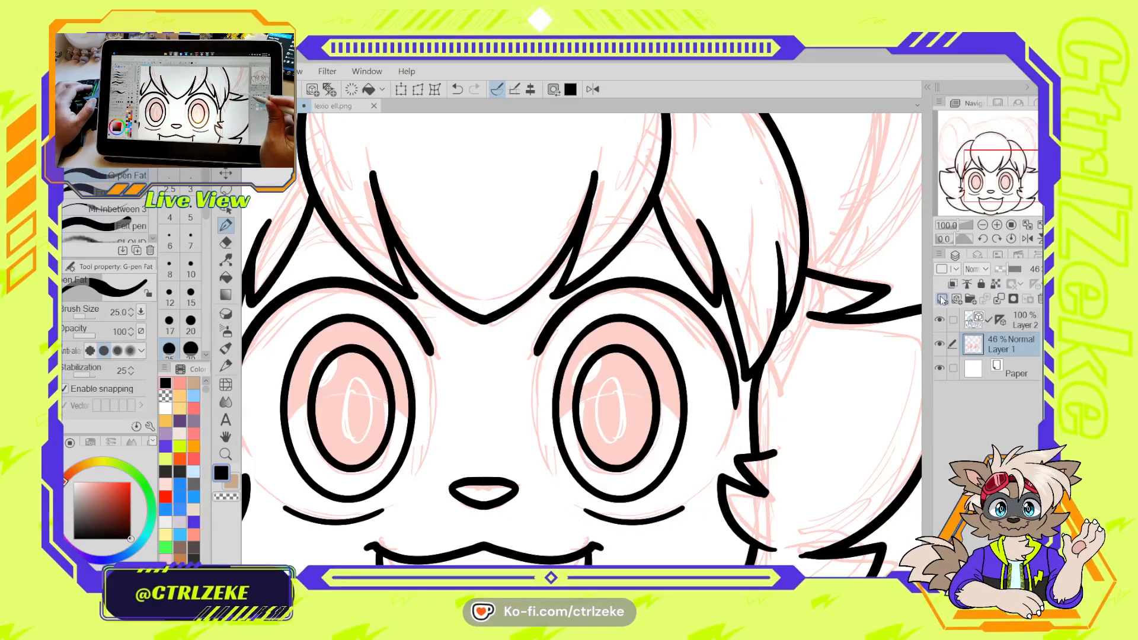
left_click(943, 299)
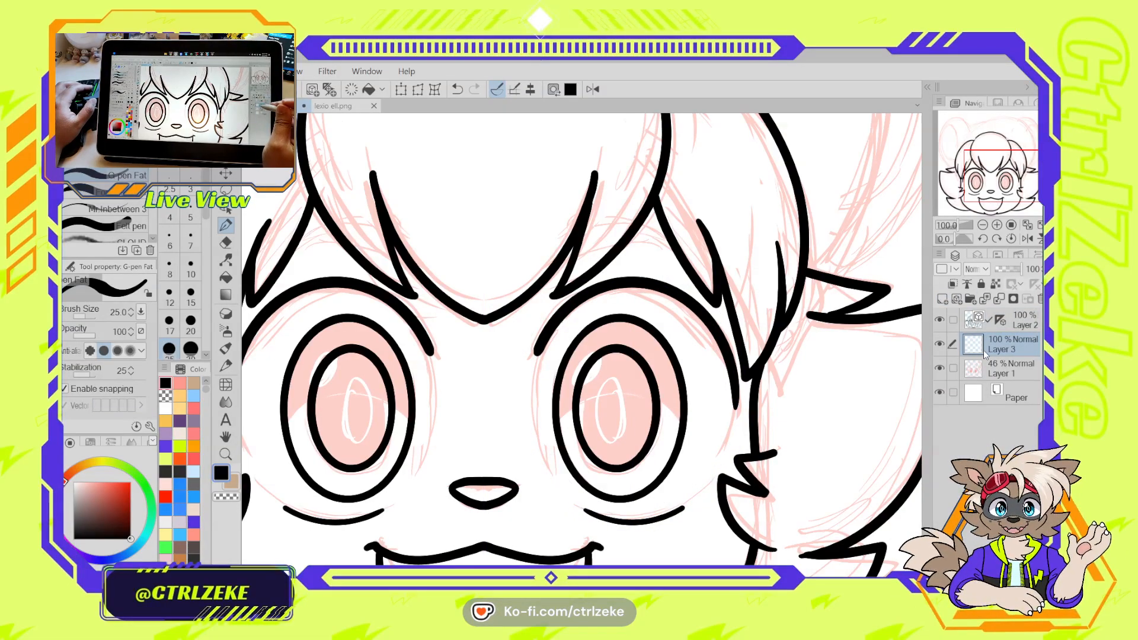
left_click_drag(940, 368, 940, 393)
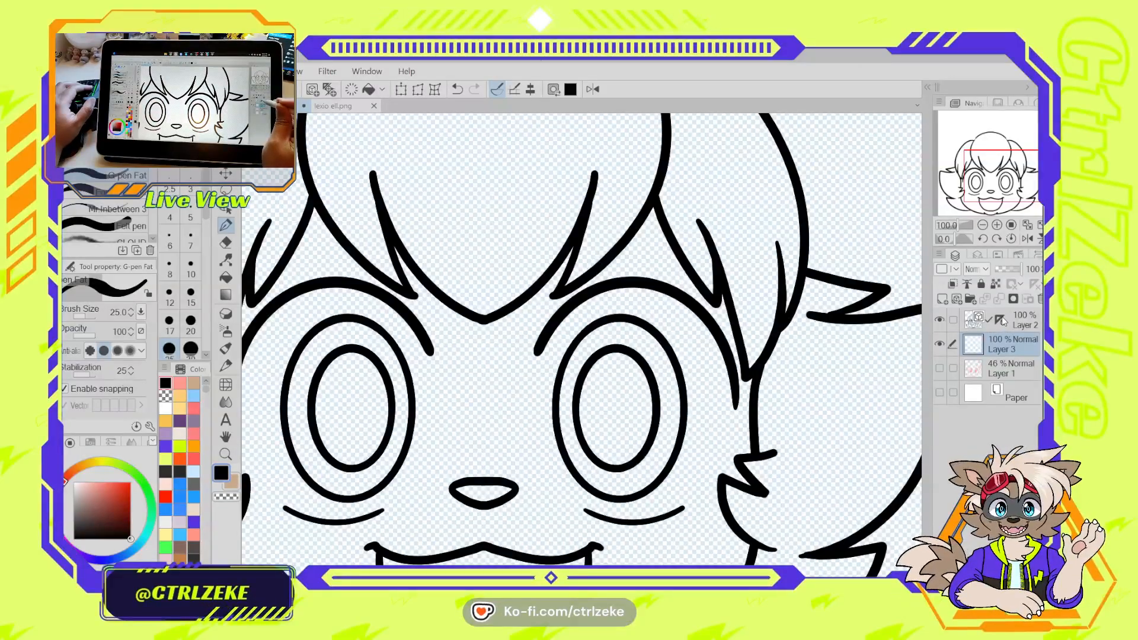
Move the rulers from Layer 2 onto Layer 3 and choose white as the drawing color
left_click_drag(1000, 321, 1003, 344)
left_click(1003, 344)
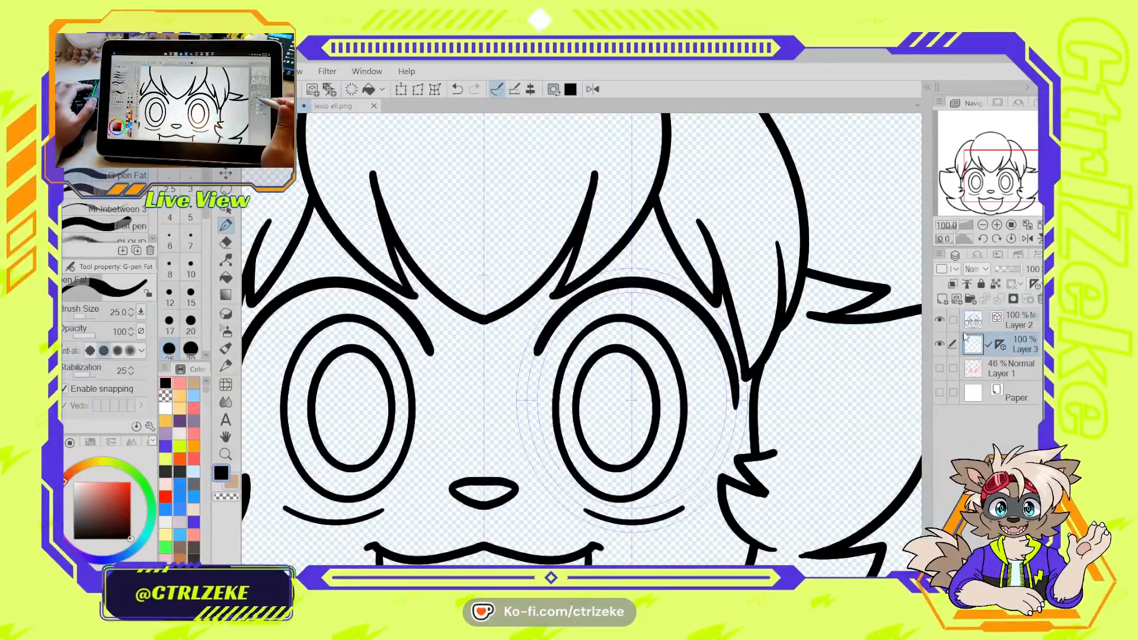
left_click(166, 408)
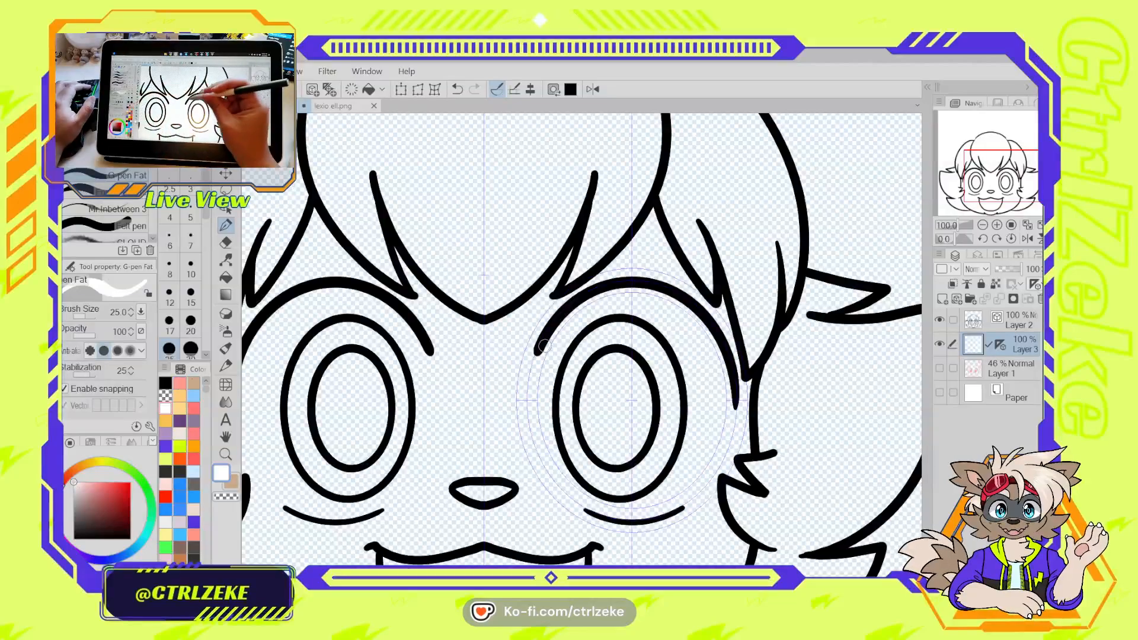
Try to outline the mirrored eye whites in white with the 25 px brush along the concentric ruler
mouse_move(544, 345)
left_mouse_down()
mouse_move(529, 392)
mouse_move(543, 447)
mouse_move(575, 489)
mouse_move(619, 506)
mouse_move(652, 500)
left_mouse_up()
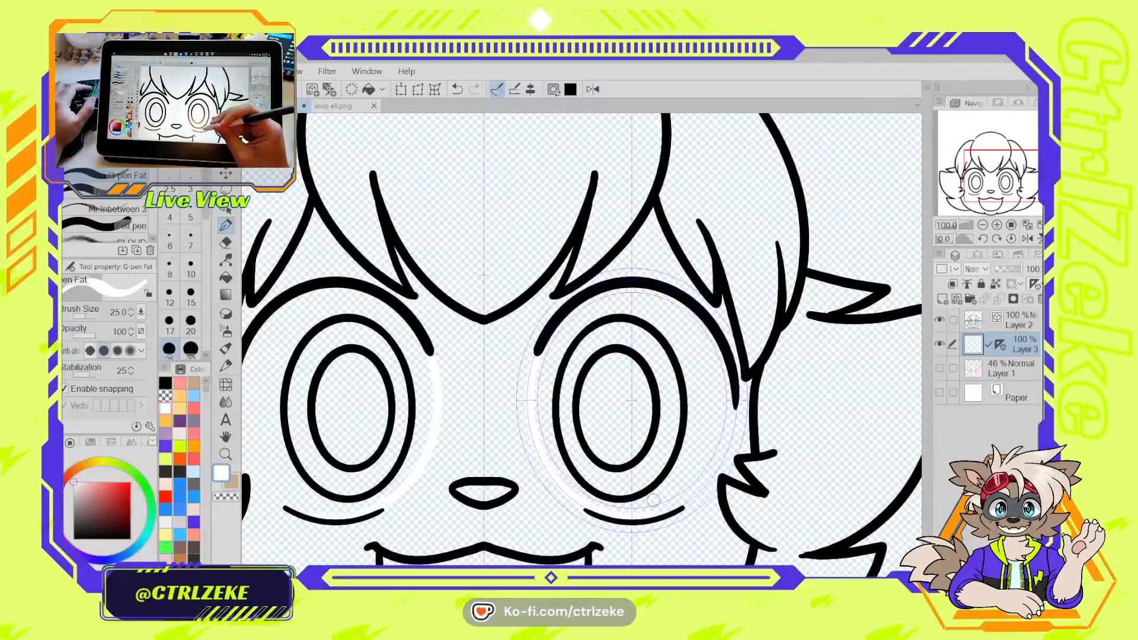
scroll(653, 499, "up", 2)
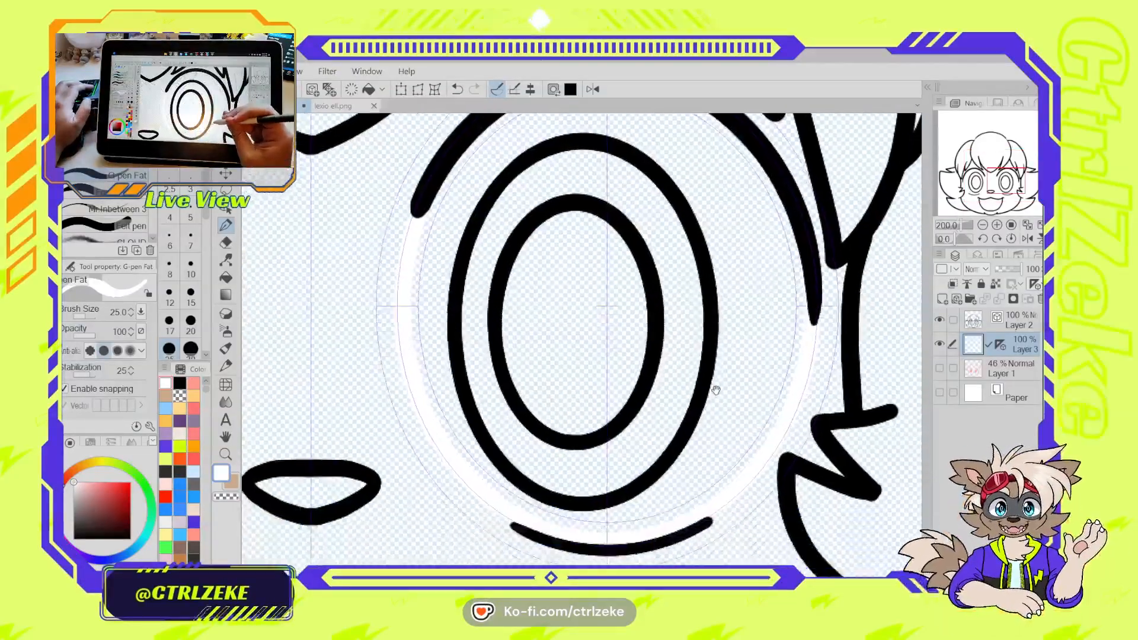
mouse_move(716, 390)
left_mouse_down()
mouse_move(721, 366)
mouse_move(681, 432)
mouse_move(685, 451)
left_mouse_up()
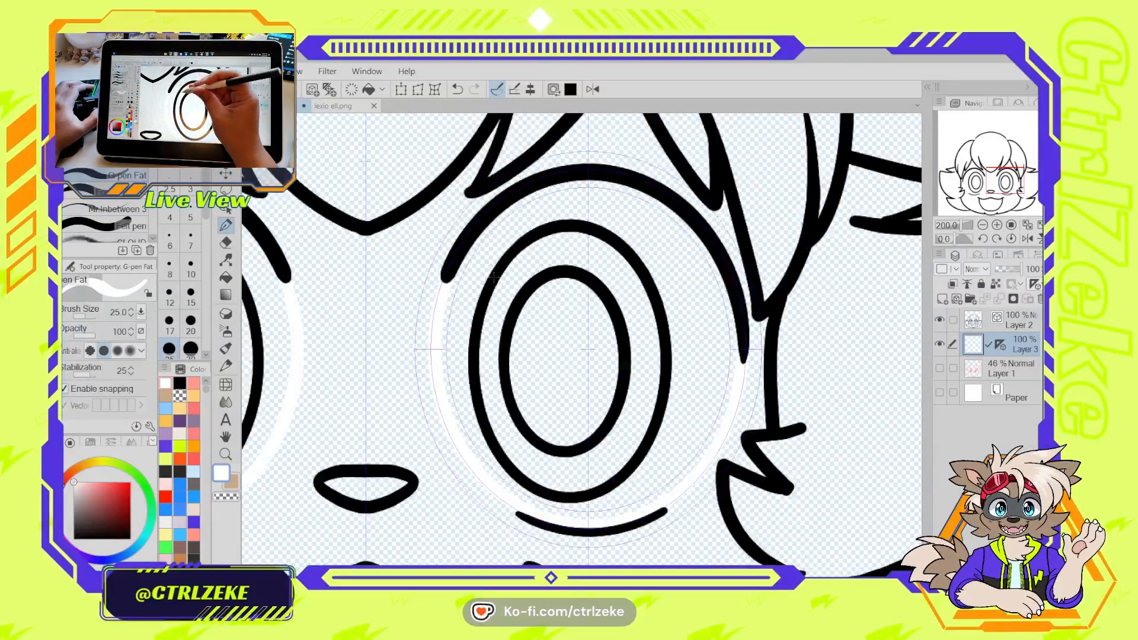
scroll(494, 278, "down", 1)
left_click_drag(506, 319, 500, 312)
key("ctrl+z")
Reduce the brush size to 17.5 and draw the sides of both eyes in white along the concentric ruler, between the eyelid and lower arcs
key("bracketleft")
key("bracketleft")
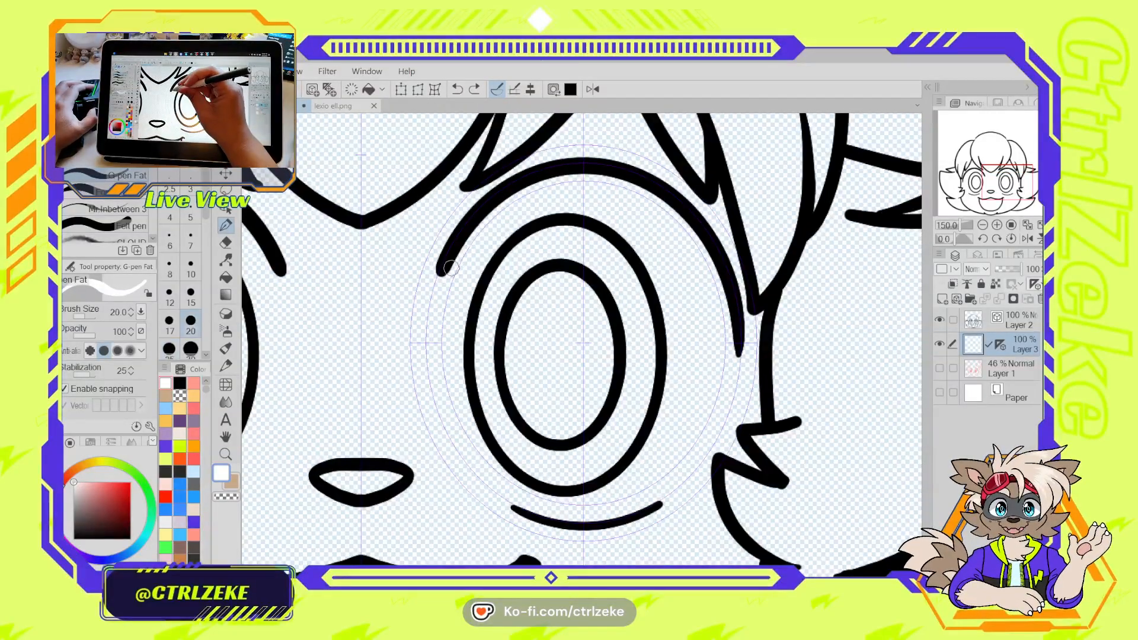
mouse_move(443, 361)
left_mouse_down()
mouse_move(509, 489)
mouse_move(623, 509)
left_mouse_up()
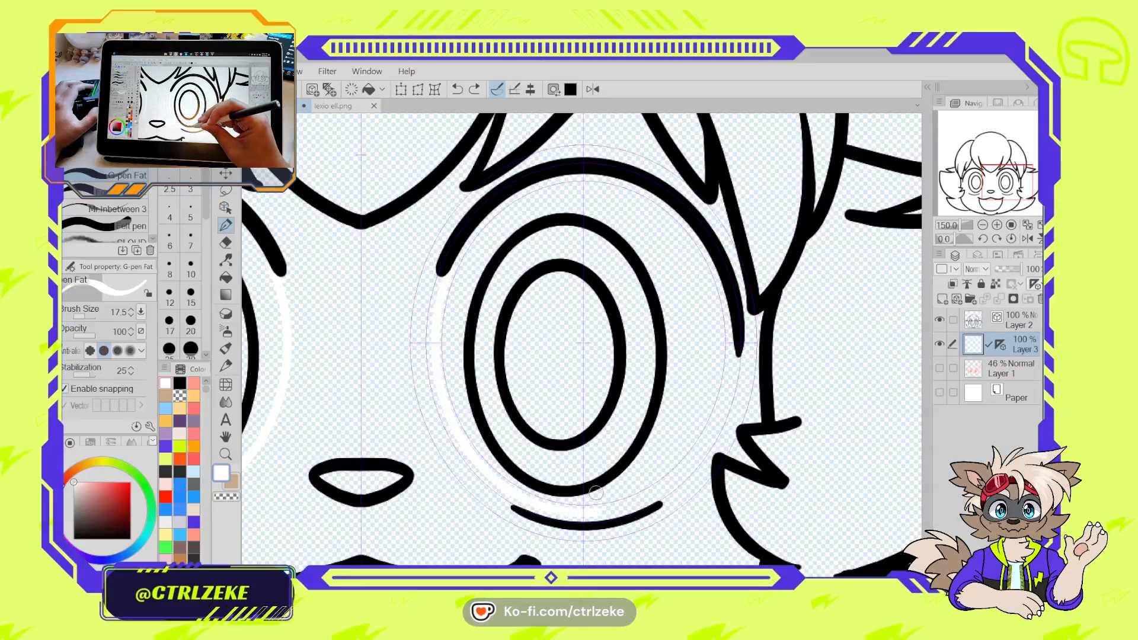
key("ctrl+z")
mouse_move(443, 272)
left_mouse_down()
mouse_move(440, 341)
mouse_move(488, 456)
mouse_move(550, 503)
left_mouse_up()
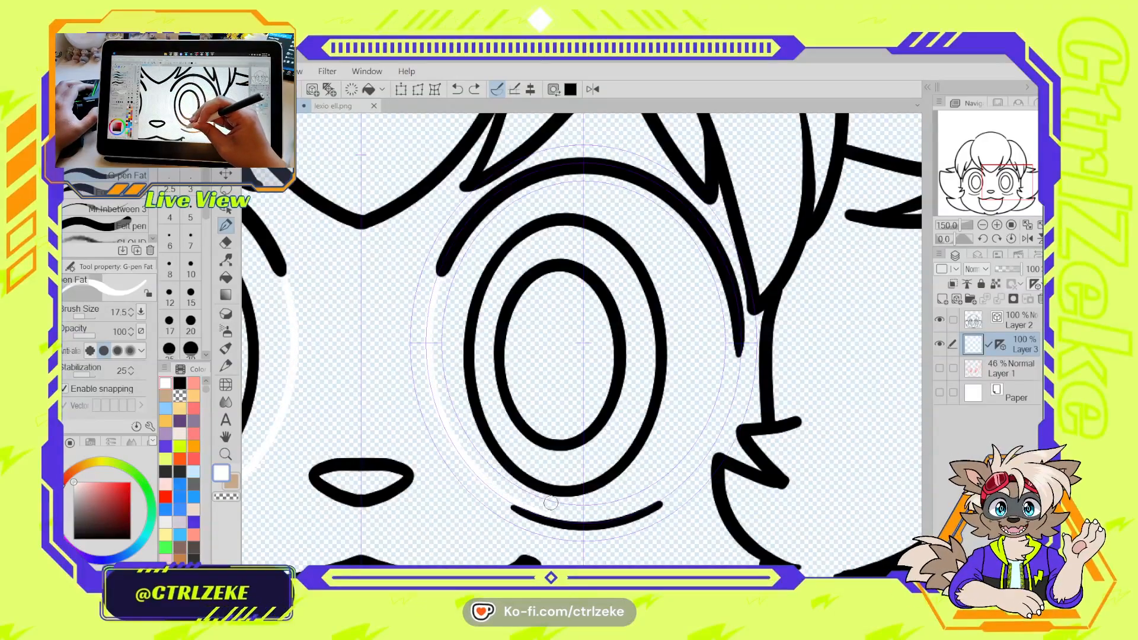
mouse_move(649, 486)
left_mouse_down()
mouse_move(700, 431)
mouse_move(722, 349)
mouse_move(694, 291)
mouse_move(650, 270)
left_mouse_up()
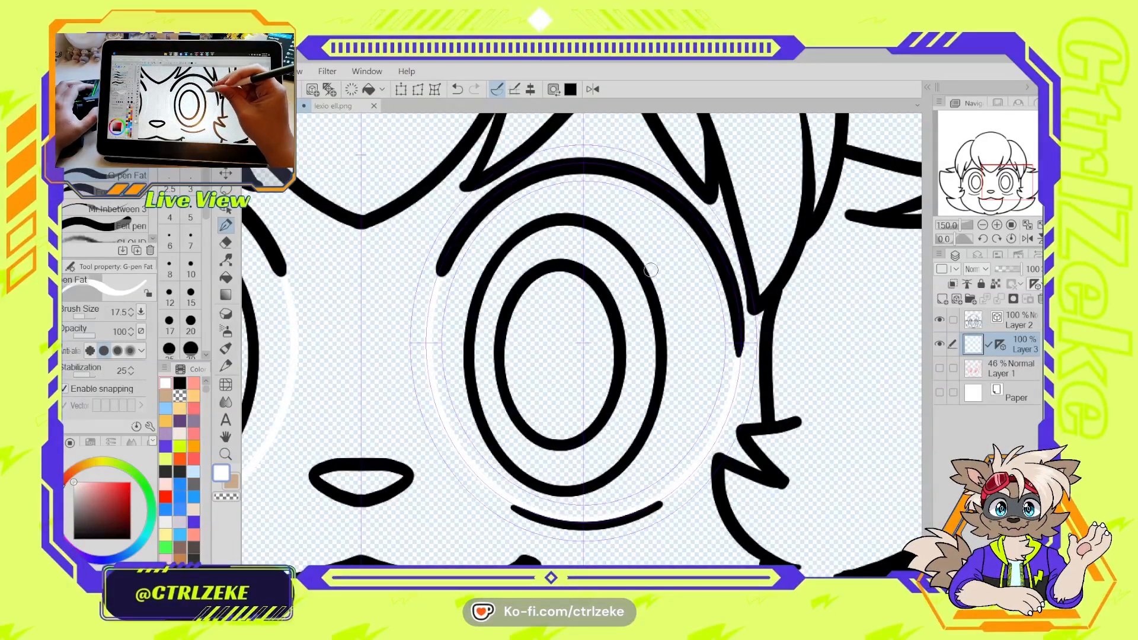
Show Layer 1 and the Paper layer again, move the rulers back to Layer 2 and make Layer 2 active
key("ctrl+minus")
left_click_drag(611, 331, 696, 378)
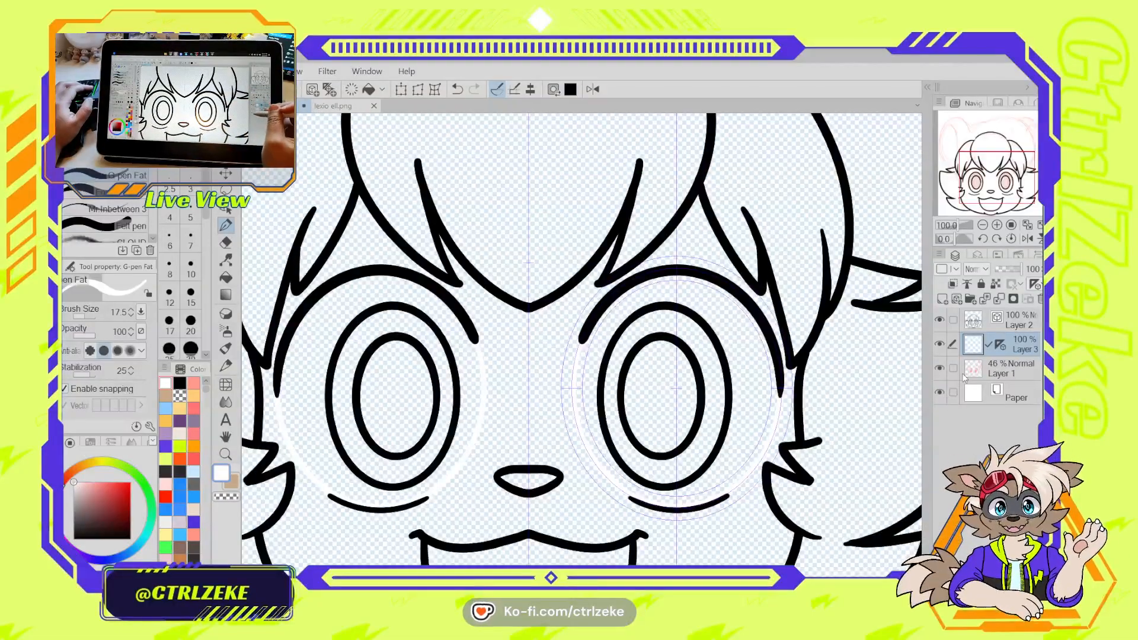
left_click_drag(939, 369, 940, 393)
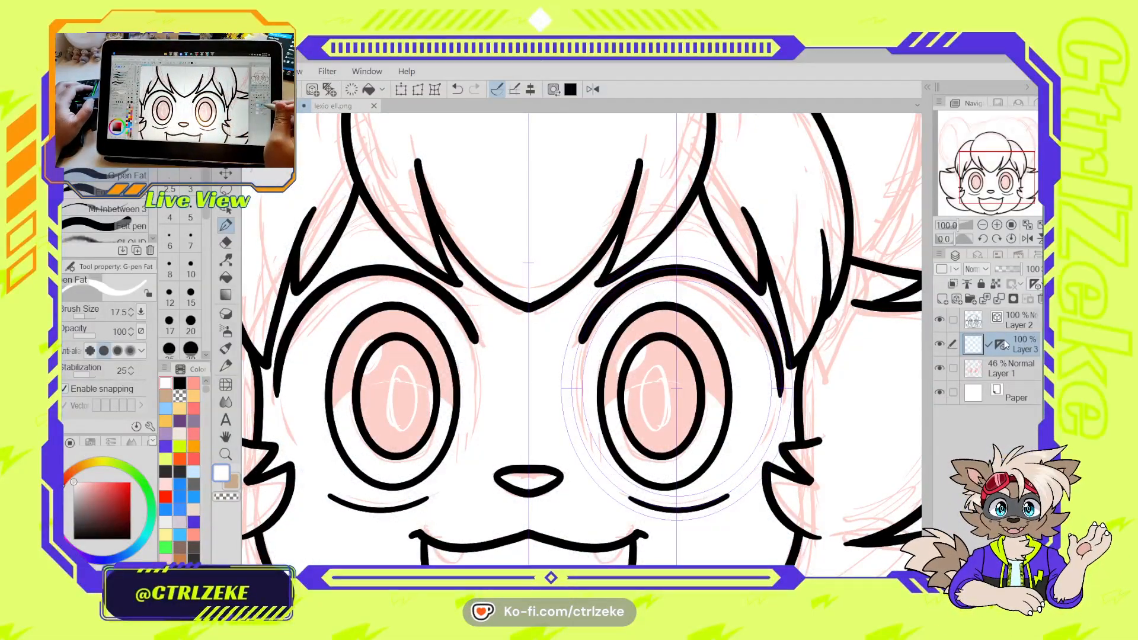
left_click_drag(1000, 343, 1015, 322)
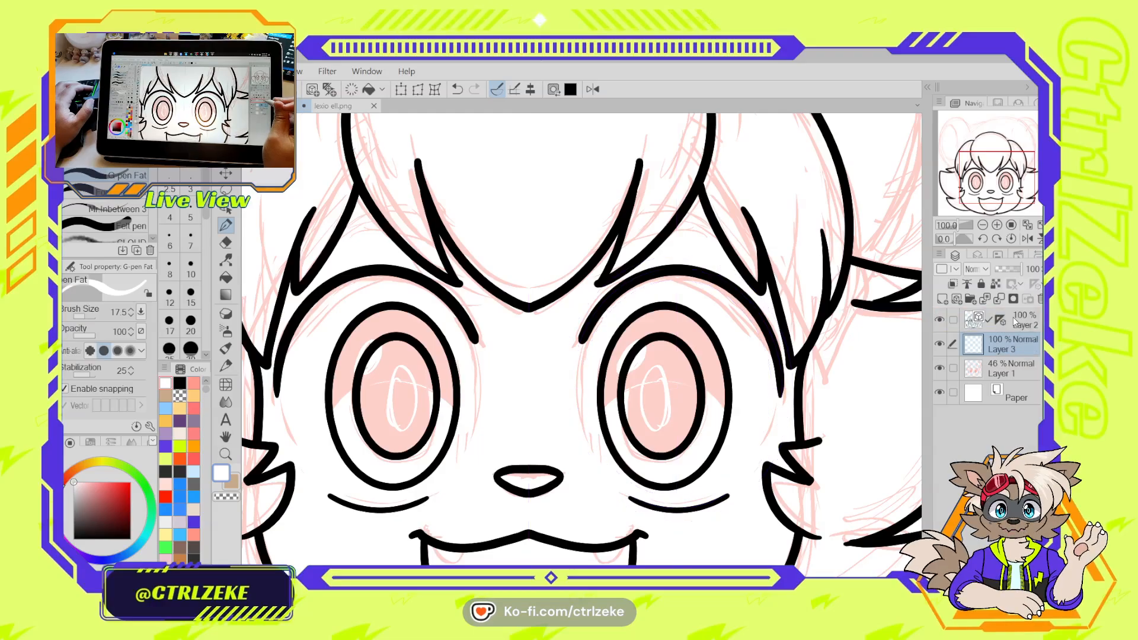
left_click(971, 324)
Hide the sketch Layer 1 and examine the inked face on its own, both as a whole and around the eyes
key("ctrl+minus")
key("ctrl+minus")
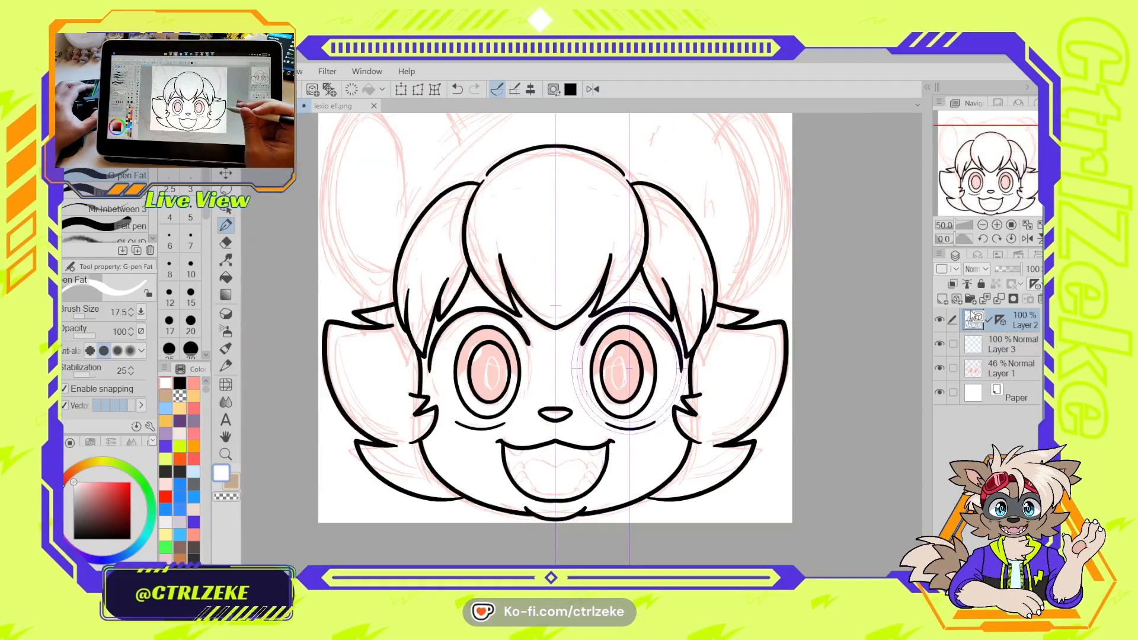
left_click_drag(673, 388, 669, 434)
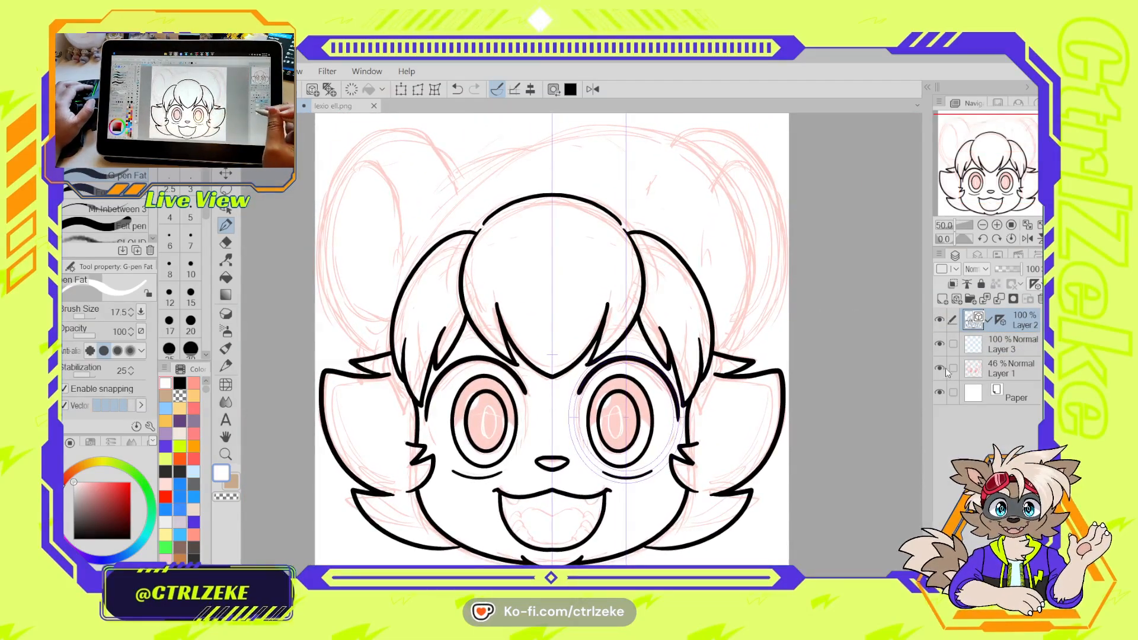
key("ctrl+minus")
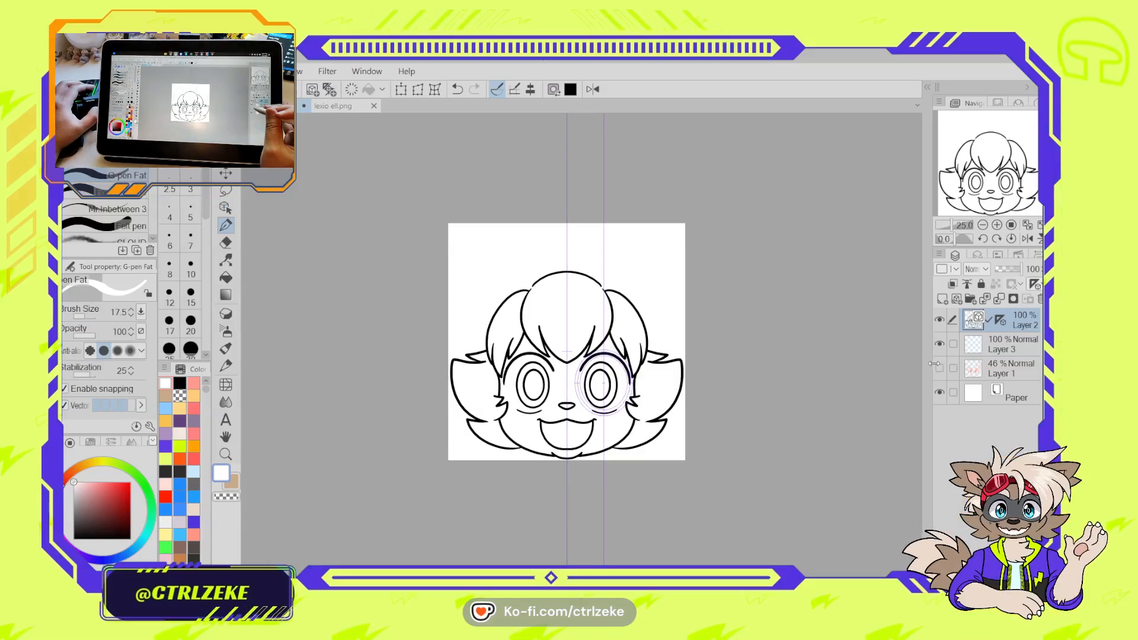
key("ctrl+plus")
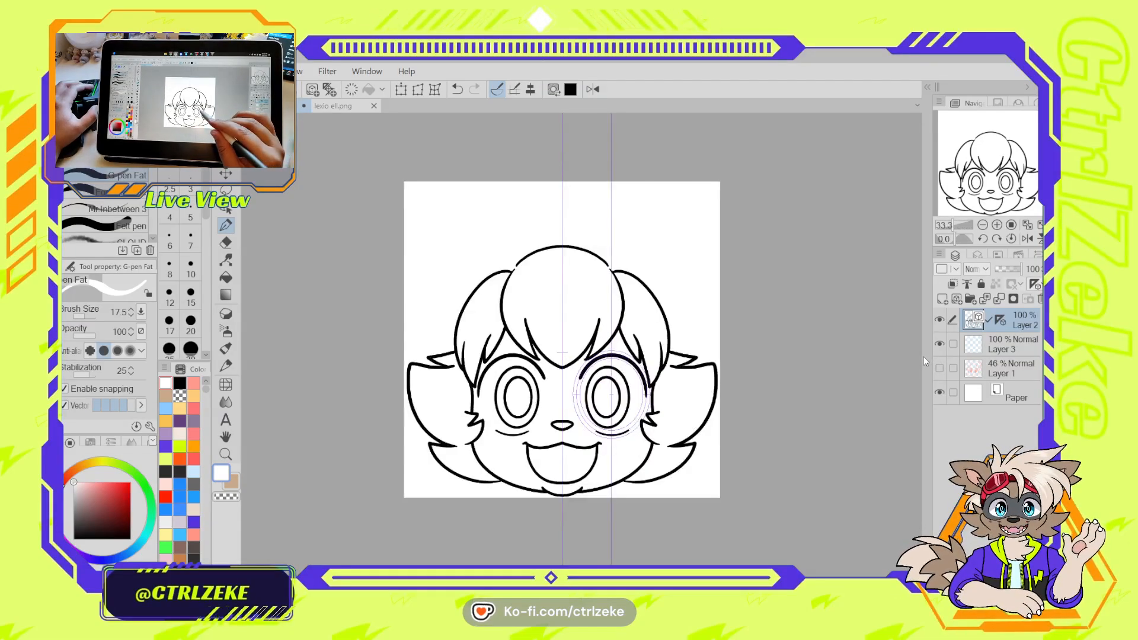
key("ctrl+plus")
key("ctrl+plus")
key("ctrl+plus")
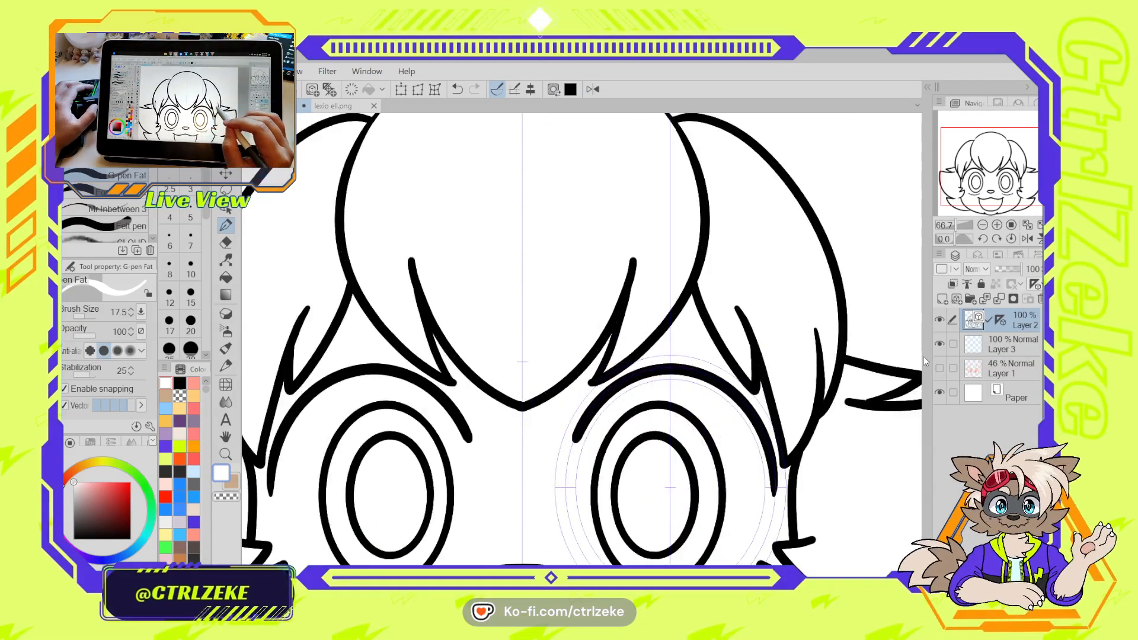
left_click_drag(706, 390, 649, 303)
key("ctrl+minus")
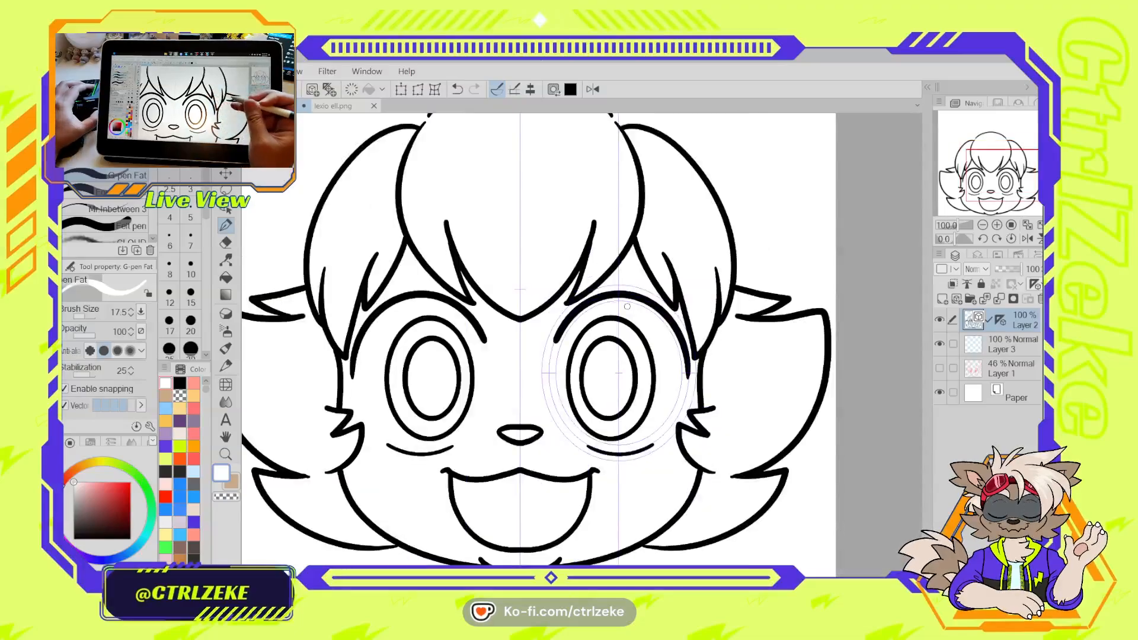
Set the drawing color back to black and switch to the Pinch vector line tool
left_click_drag(607, 344, 597, 360)
left_click(131, 539)
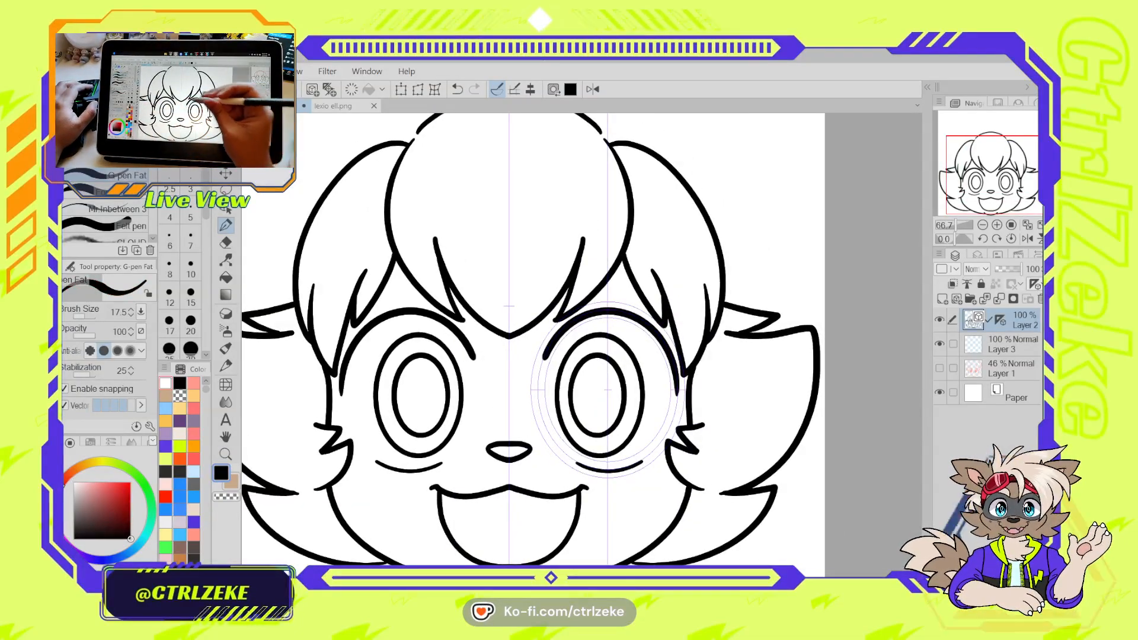
left_click(226, 260)
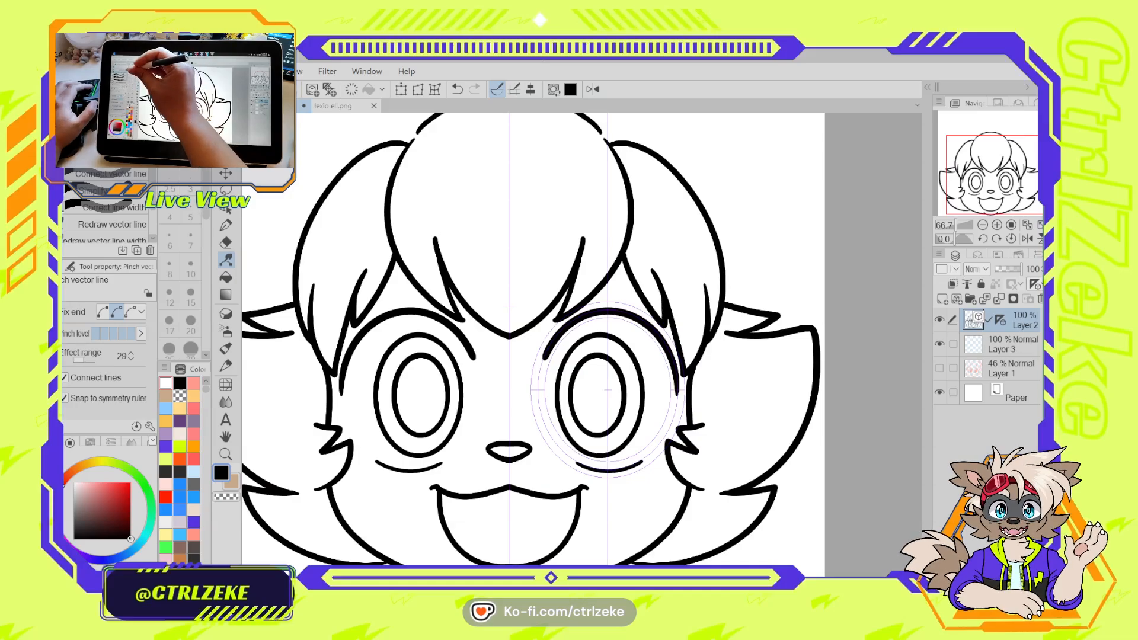
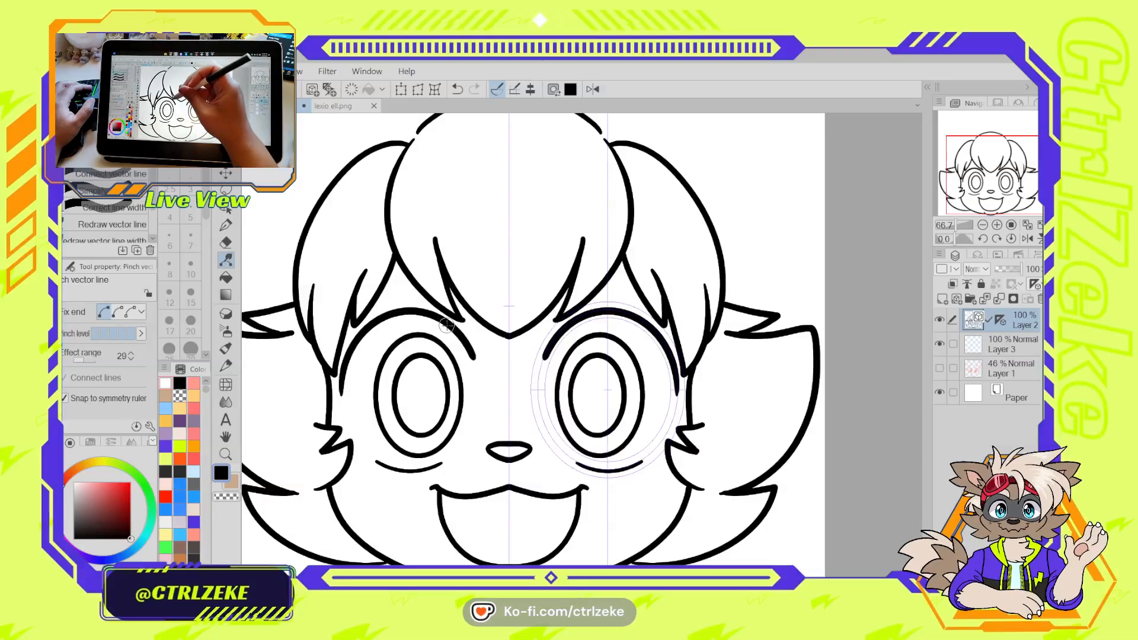
Try to pull the mirrored upper eyelid arcs outward into low, slanted lines by pinching the vector line
left_click_drag(442, 322, 367, 329)
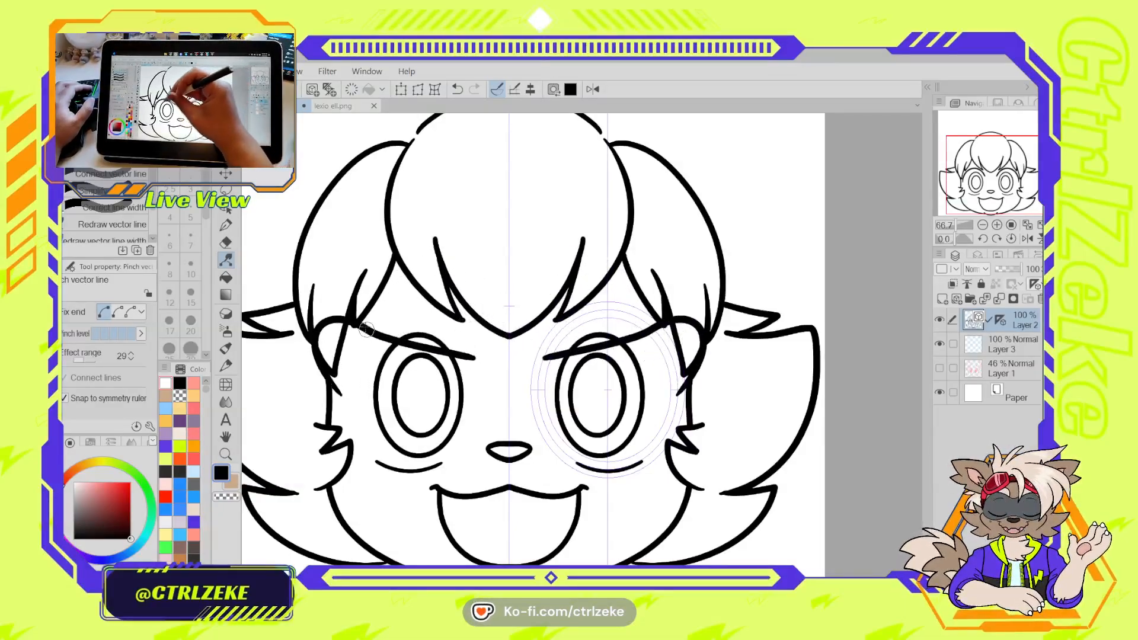
left_click_drag(490, 301, 431, 294)
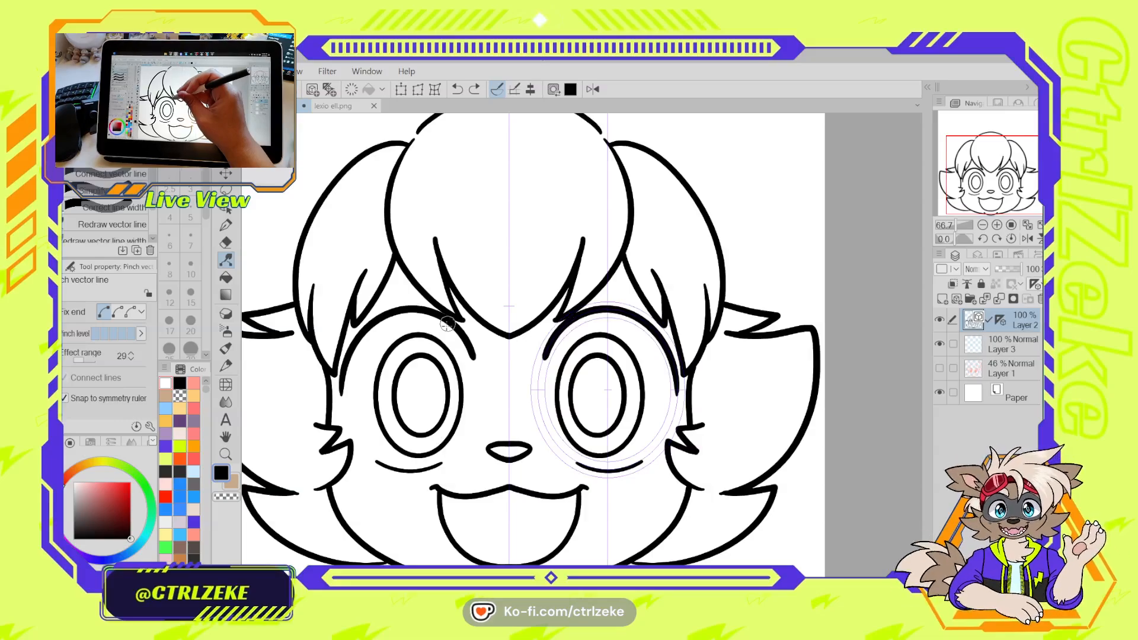
Fine-tune the curve of the mirrored upper eyelid arcs on Layer 2 with small vector line pinches
left_click_drag(448, 324, 449, 321)
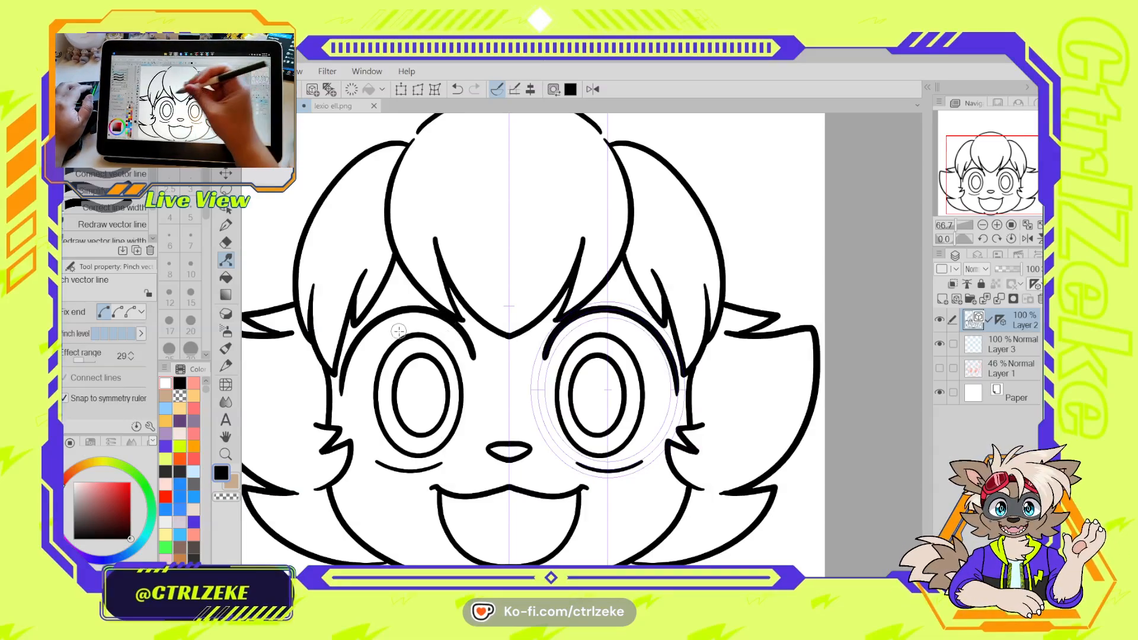
left_click_drag(429, 307, 428, 309)
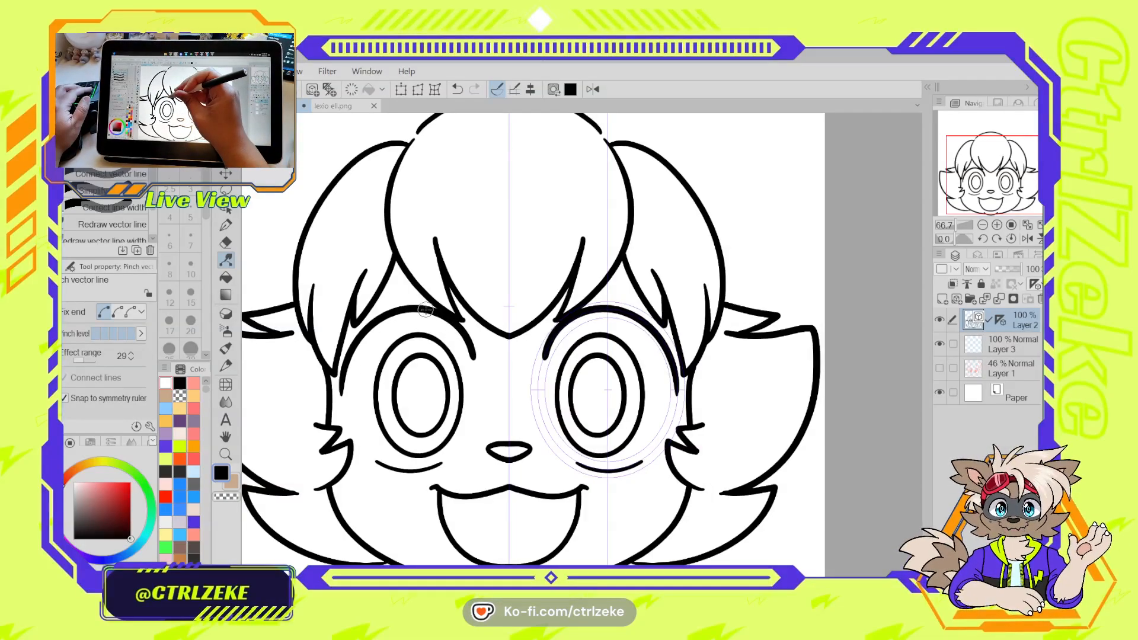
left_click_drag(352, 354, 349, 353)
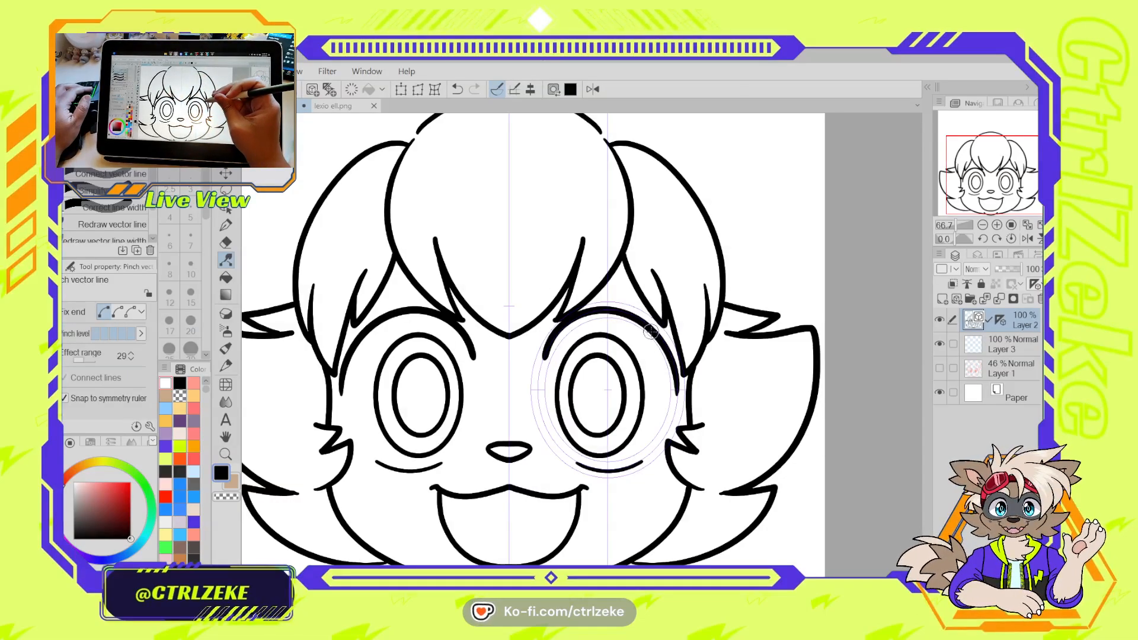
left_click_drag(651, 331, 647, 323)
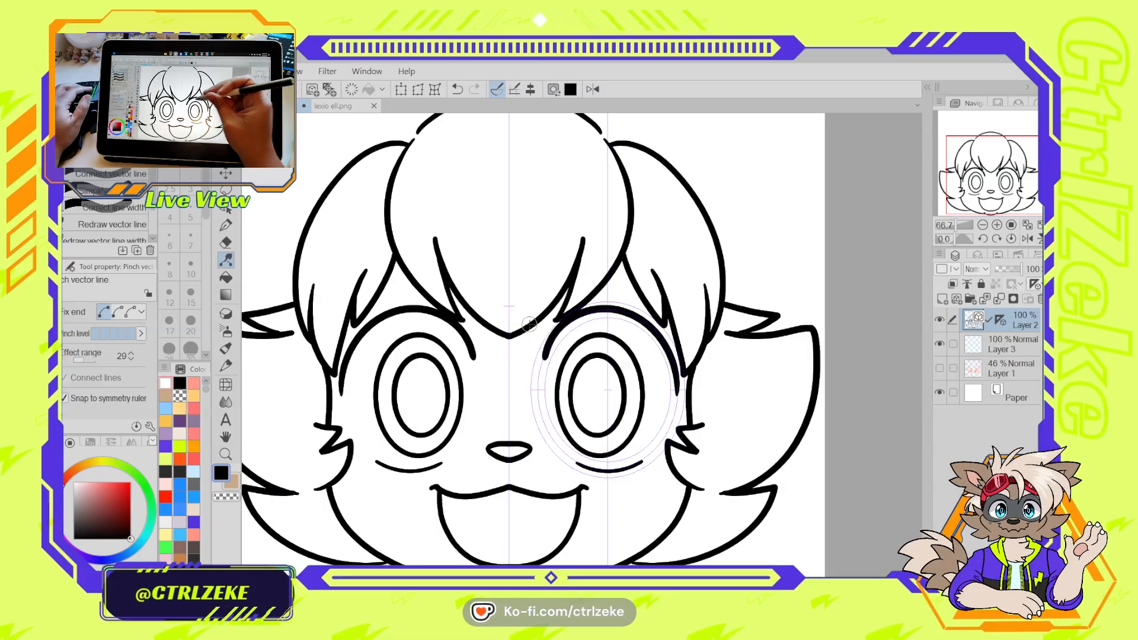
left_click_drag(351, 355, 349, 365)
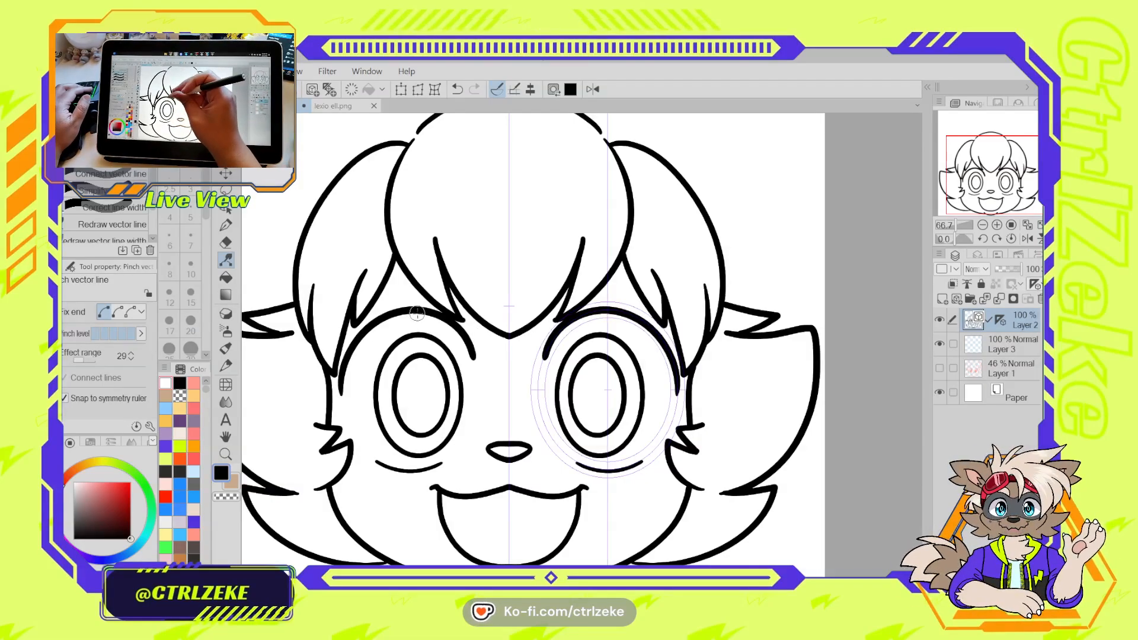
left_click_drag(417, 313, 417, 312)
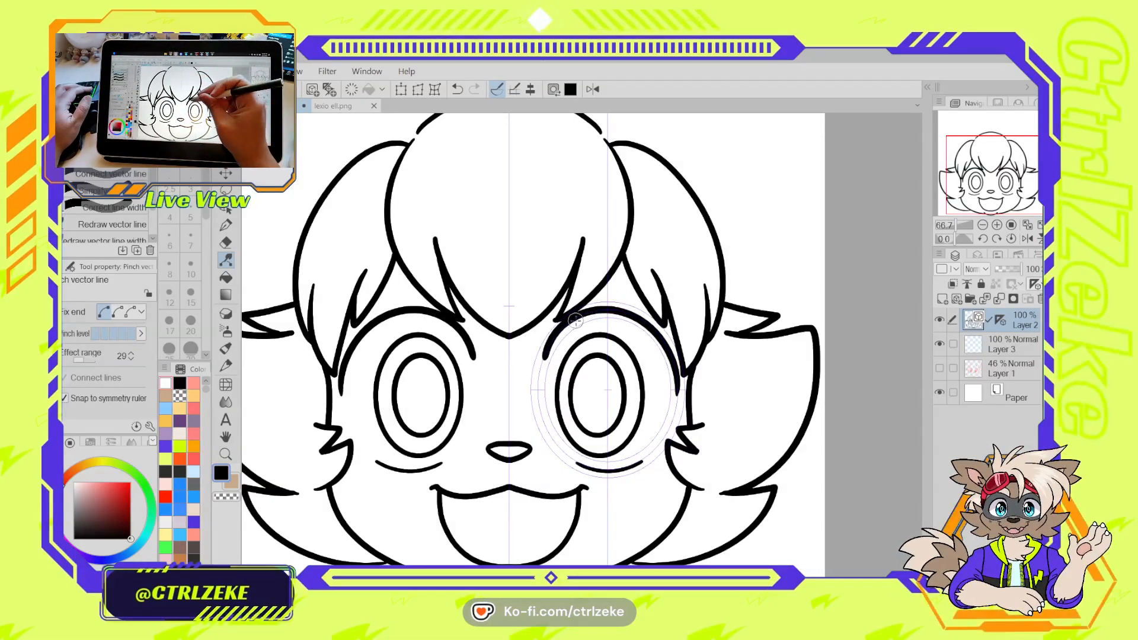
Nudge the mirrored eyelid ends slightly, then examine the whole inked face from afar and up close to judge the eyes
left_click_drag(560, 331, 559, 331)
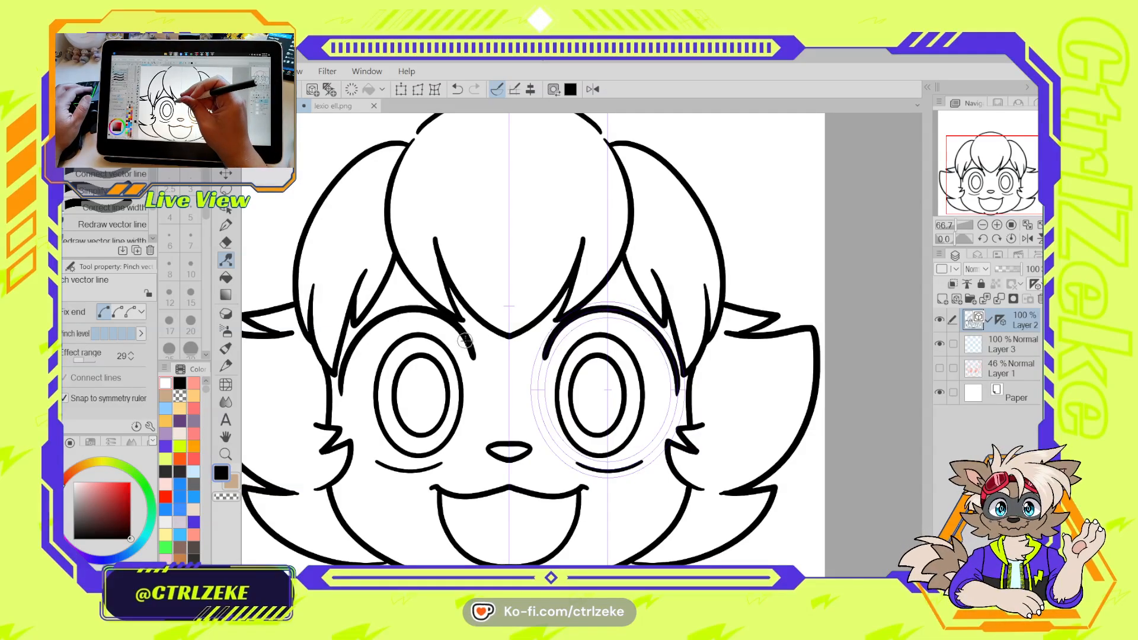
key("ctrl+minus")
key("ctrl+minus")
key("ctrl+minus")
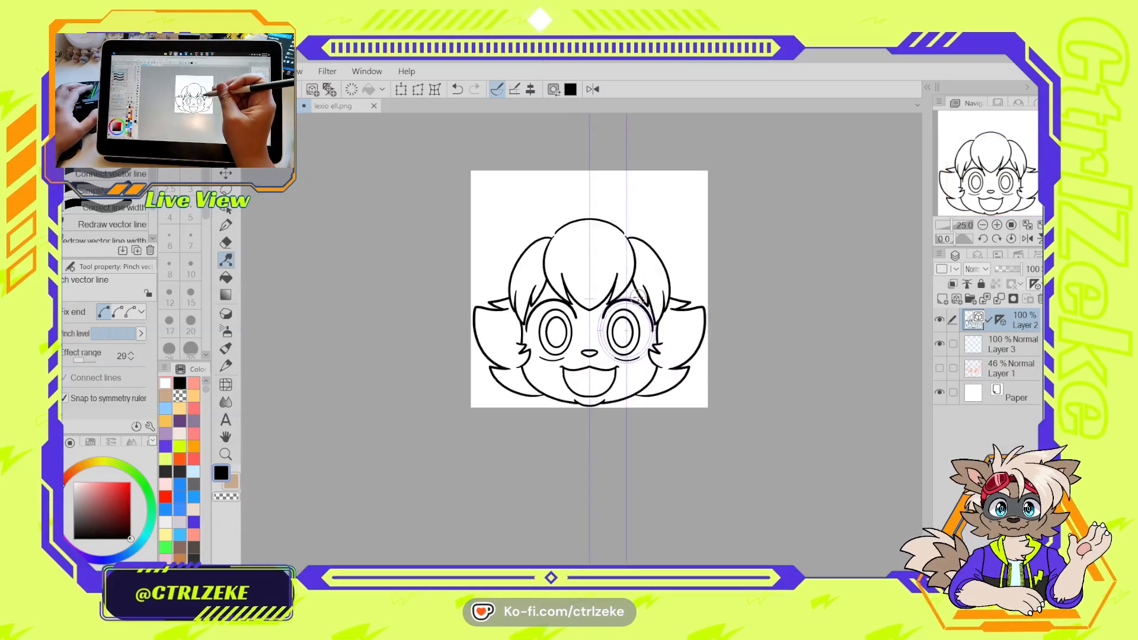
key("ctrl+plus")
key("ctrl+plus")
key("ctrl+plus")
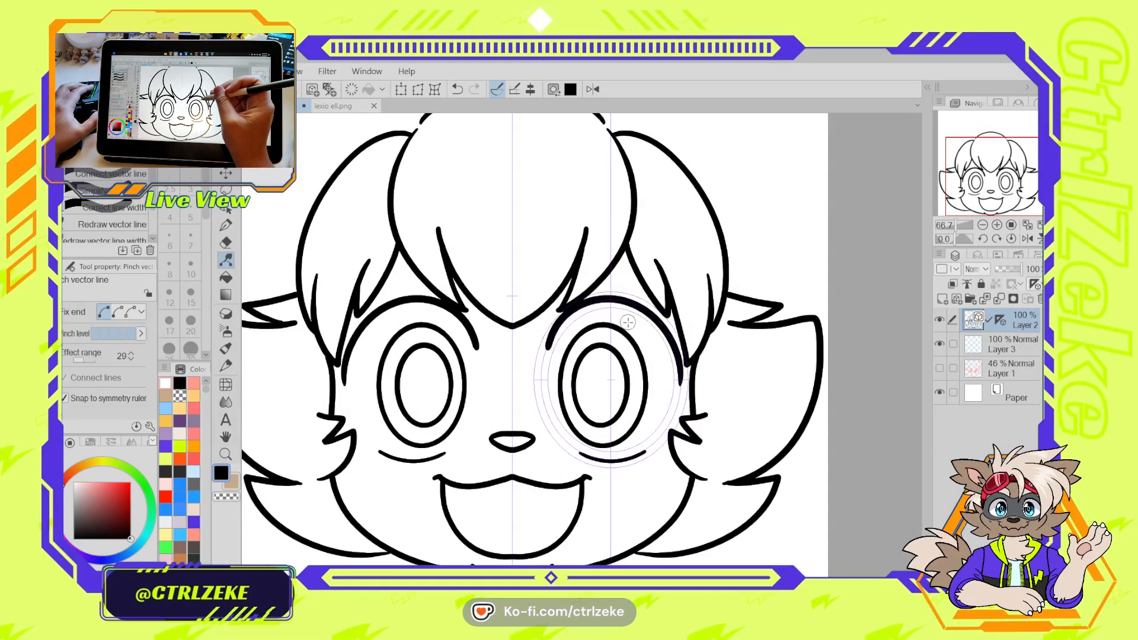
key("ctrl+minus")
key("ctrl+minus")
key("ctrl+minus")
key("ctrl+minus")
key("ctrl+minus")
key("ctrl+minus")
key("ctrl+minus")
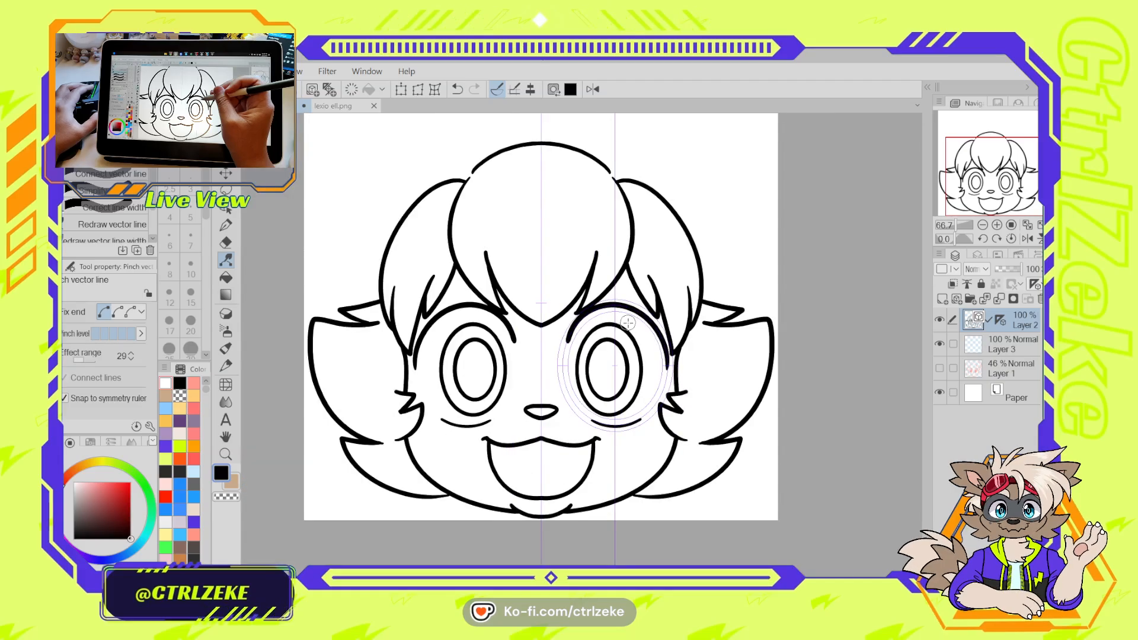
scroll(684, 283, "up", 6)
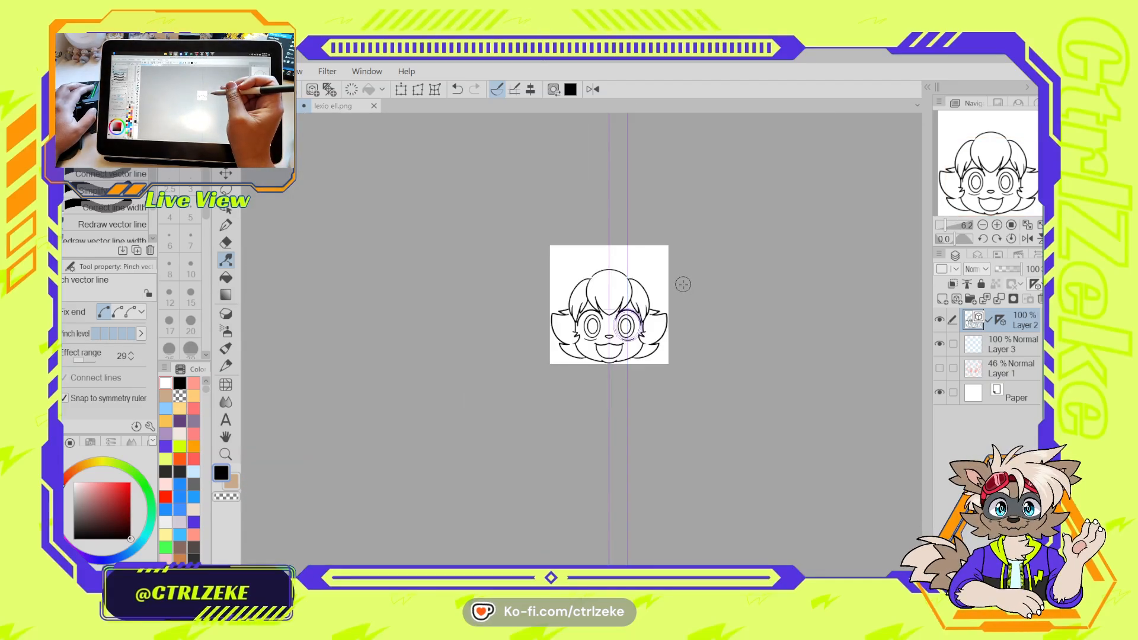
left_click_drag(536, 368, 604, 339)
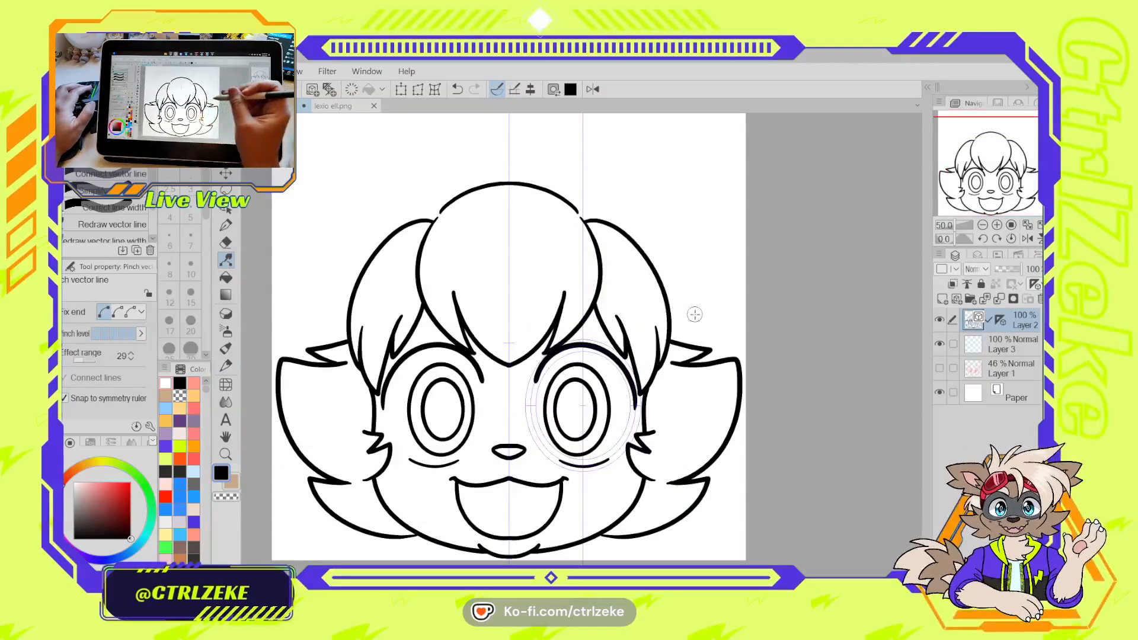
key("p")
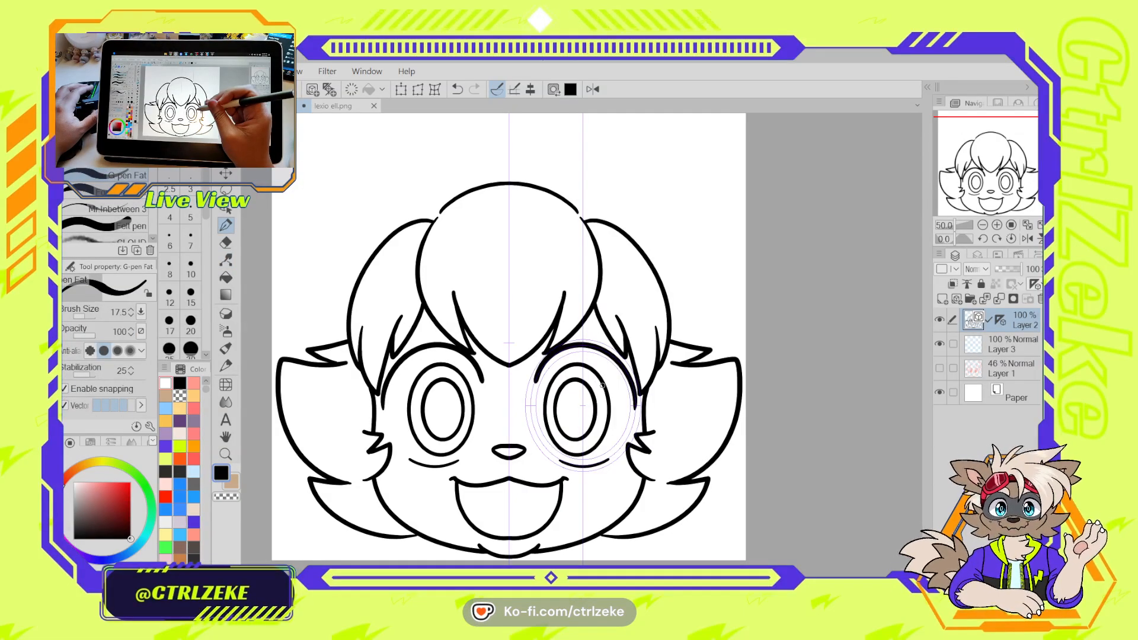
scroll(602, 385, "up", 1)
scroll(603, 386, "down", 5)
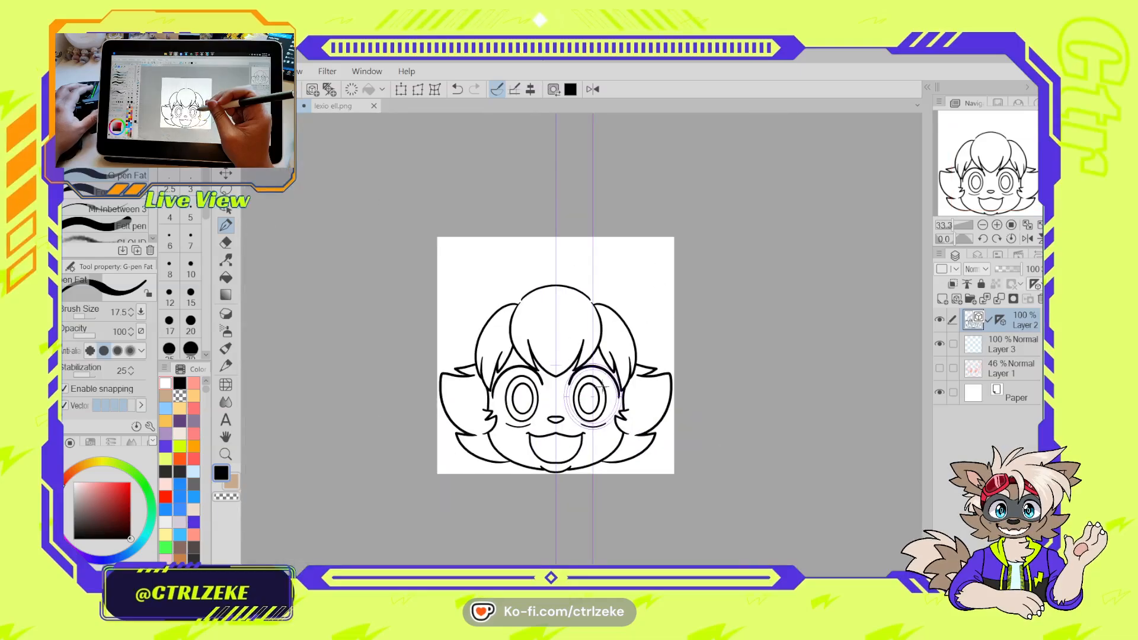
scroll(598, 390, "up", 3)
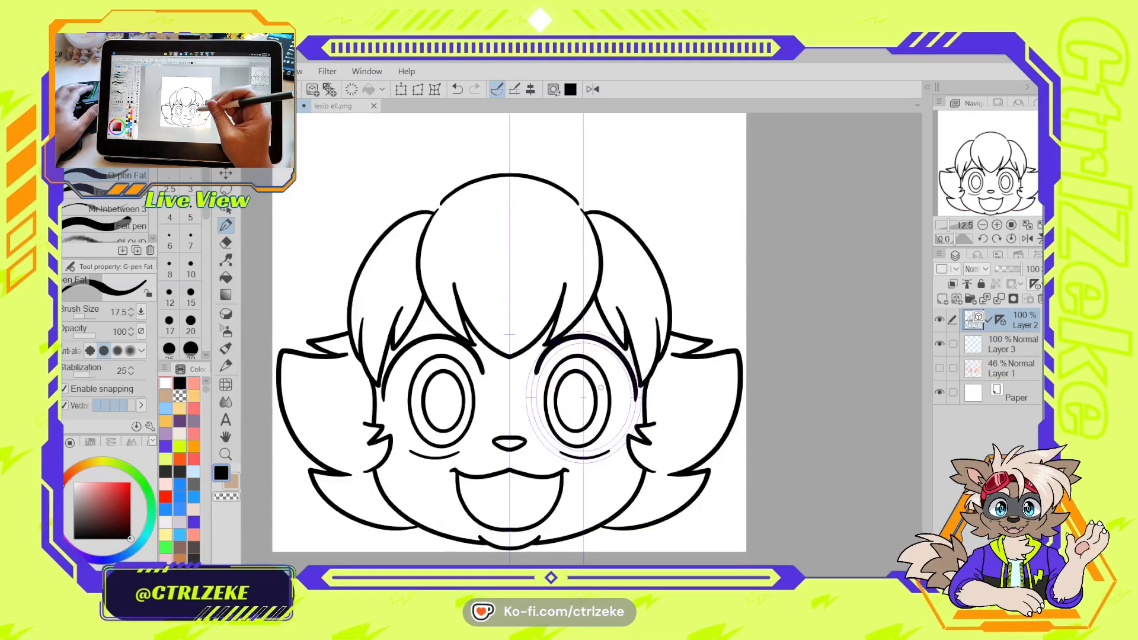
left_click_drag(599, 389, 642, 396)
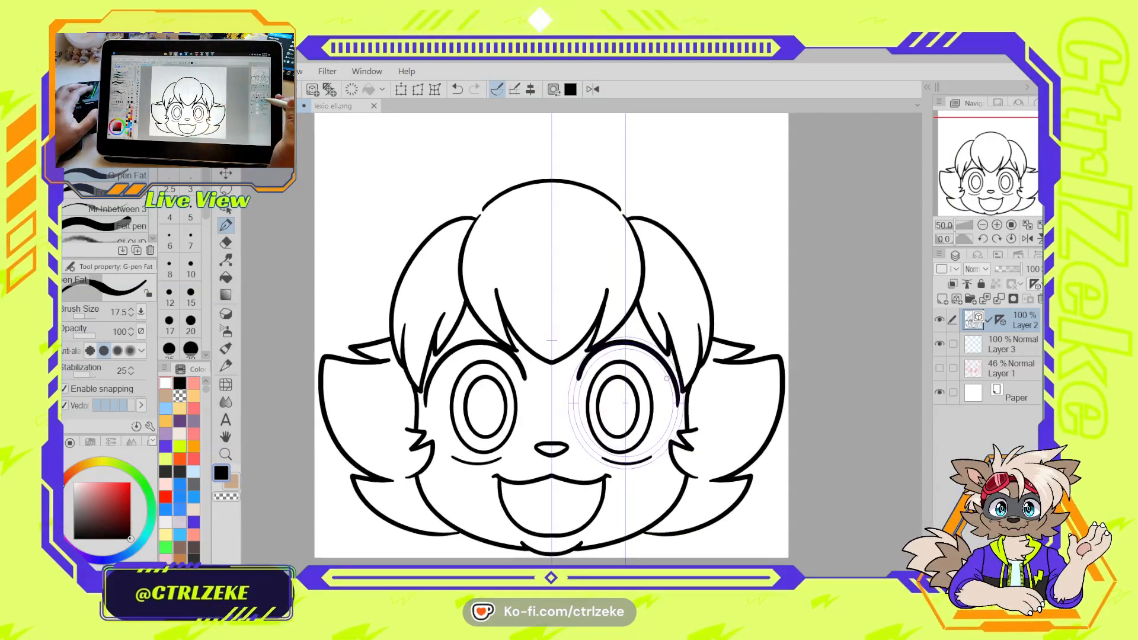
Select the inner and outer eye ovals of both eyes on Layer 2 and cut them out
key("o")
left_click(638, 407)
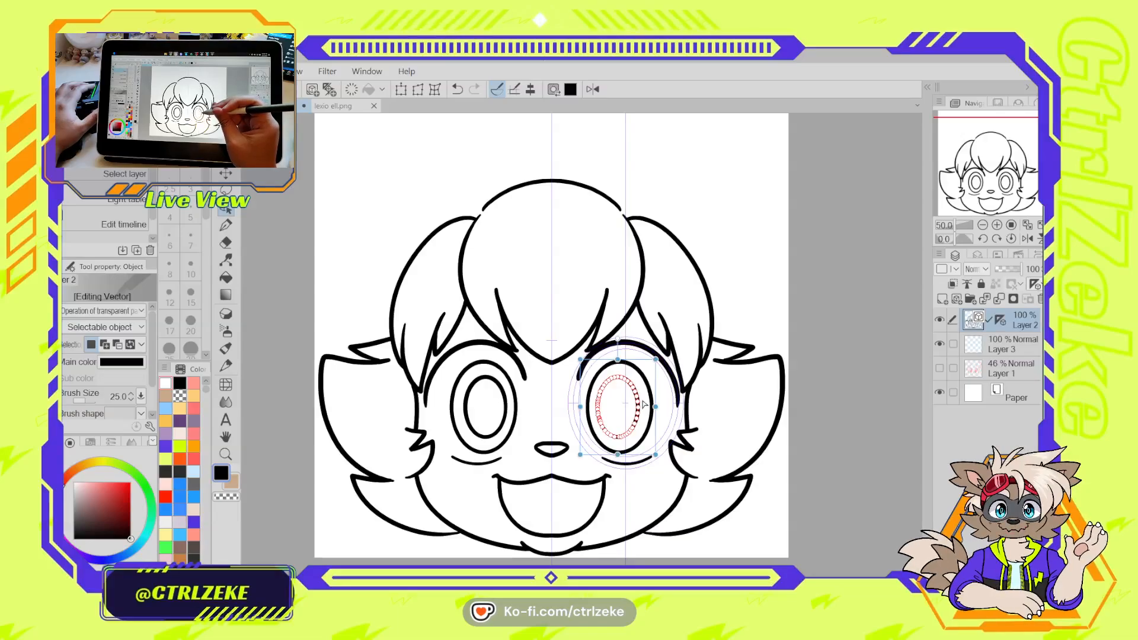
left_click(650, 388, "shift")
left_click(505, 394, "shift")
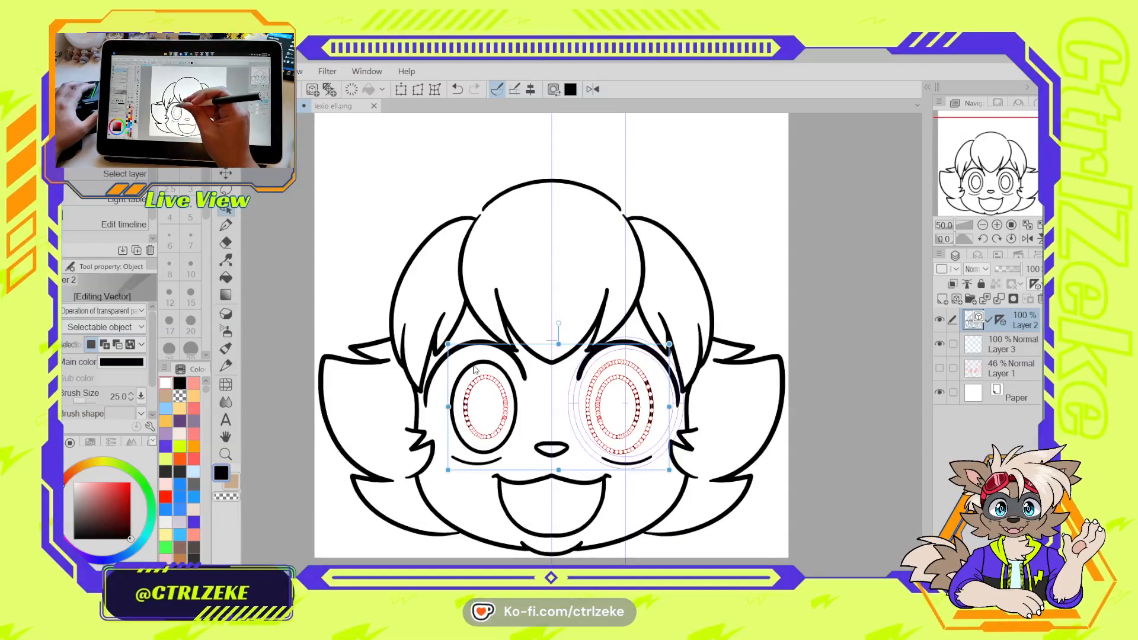
left_click(517, 386, "shift")
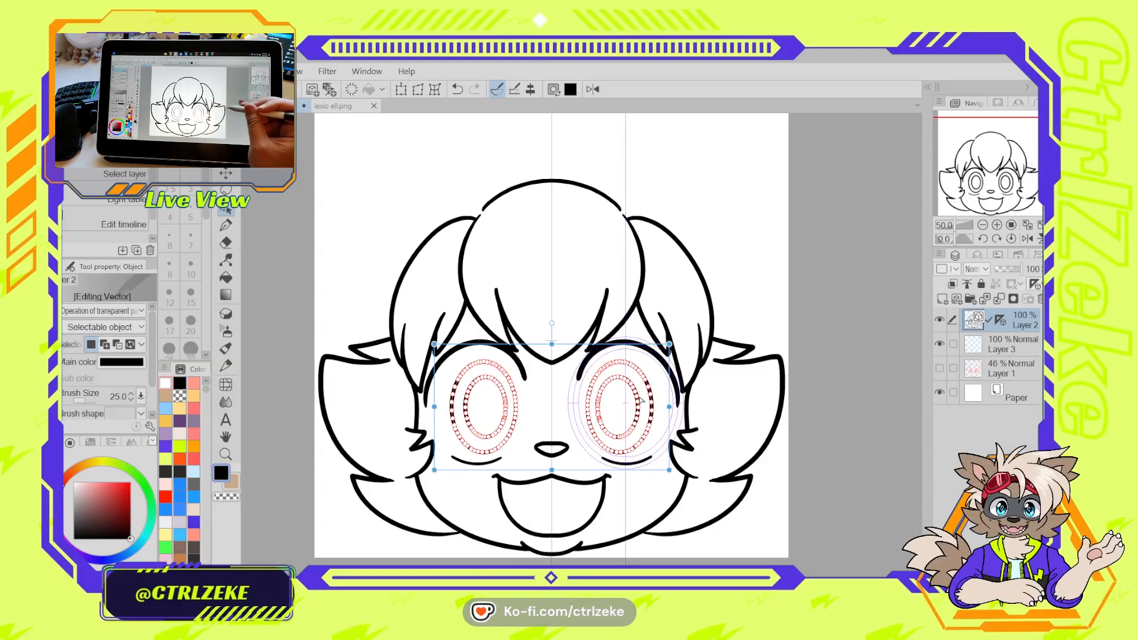
key("Delete")
Paste the cut eye ovals onto their own layer above Layer 1, hide that layer, and make Layer 2 active
left_click(1009, 365)
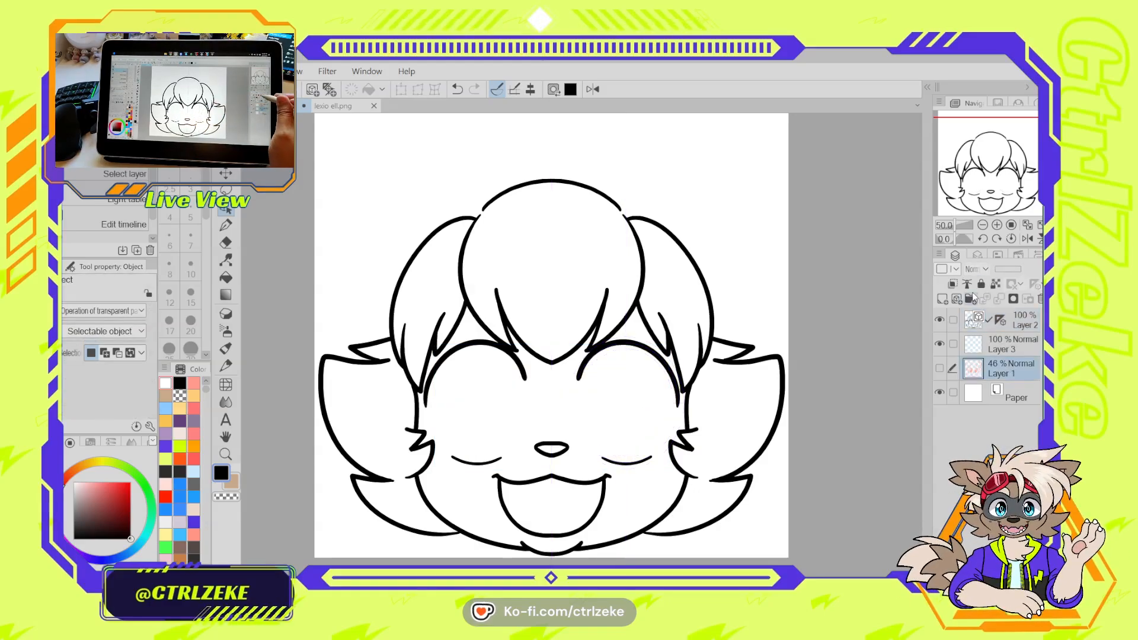
left_click(970, 299)
key("ctrl+v")
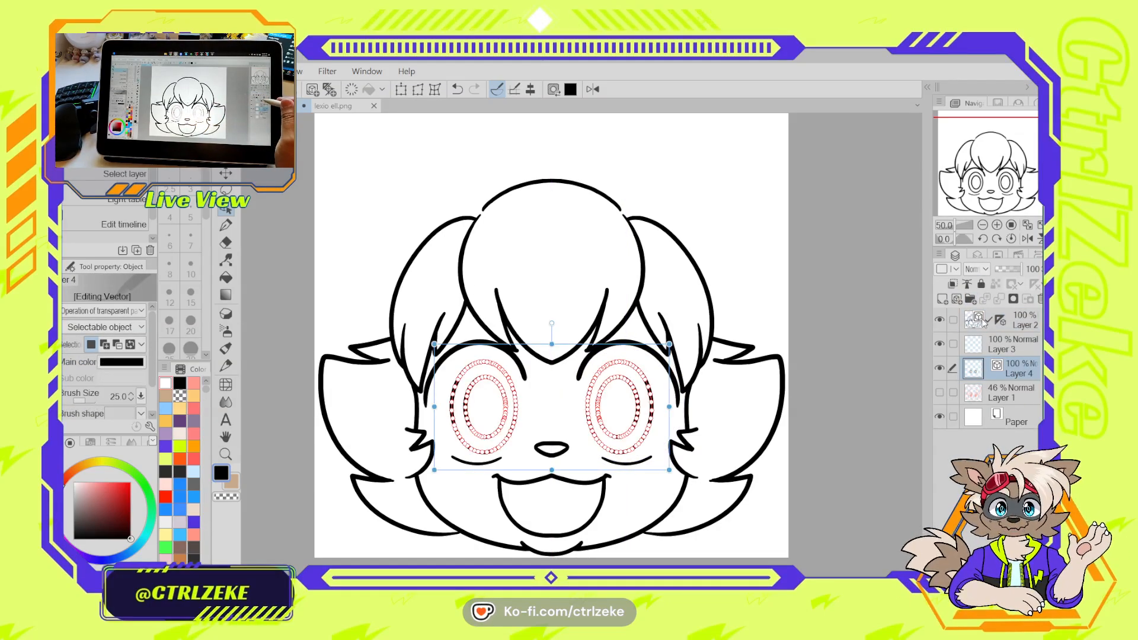
left_click(940, 369)
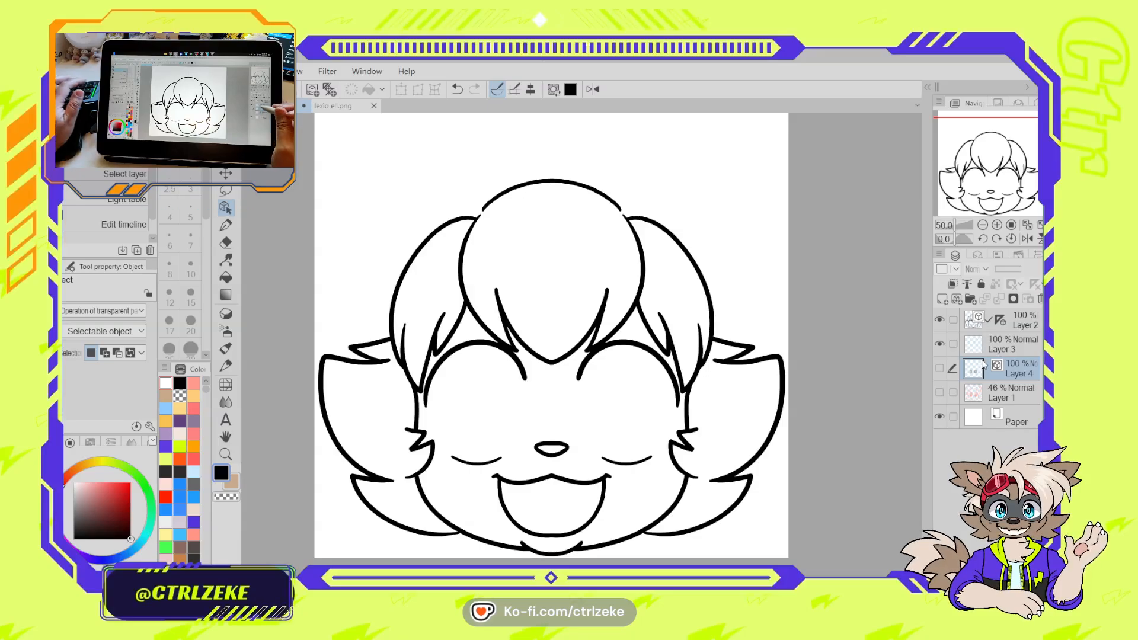
left_click(978, 319)
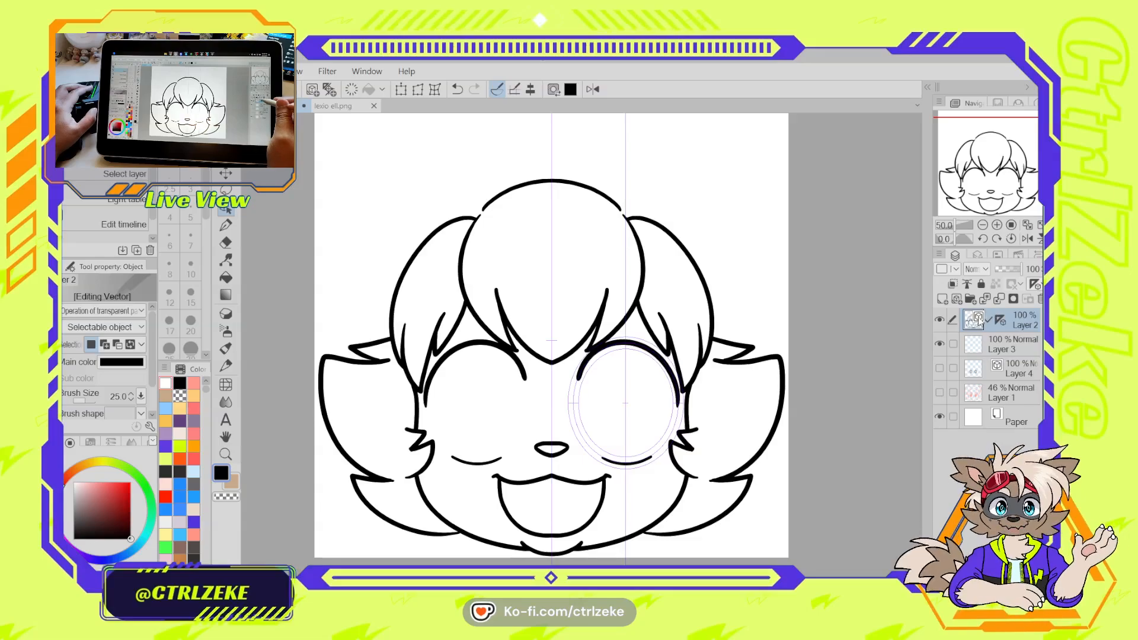
Try inking a larger, rounder iris outline in both eyes with the G-pen along the concentric ruler, and undo it
key("ctrl+plus")
mouse_move(609, 404)
left_mouse_down()
mouse_move(647, 413)
mouse_move(616, 438)
mouse_move(694, 456)
mouse_move(624, 393)
left_mouse_up()
key("p")
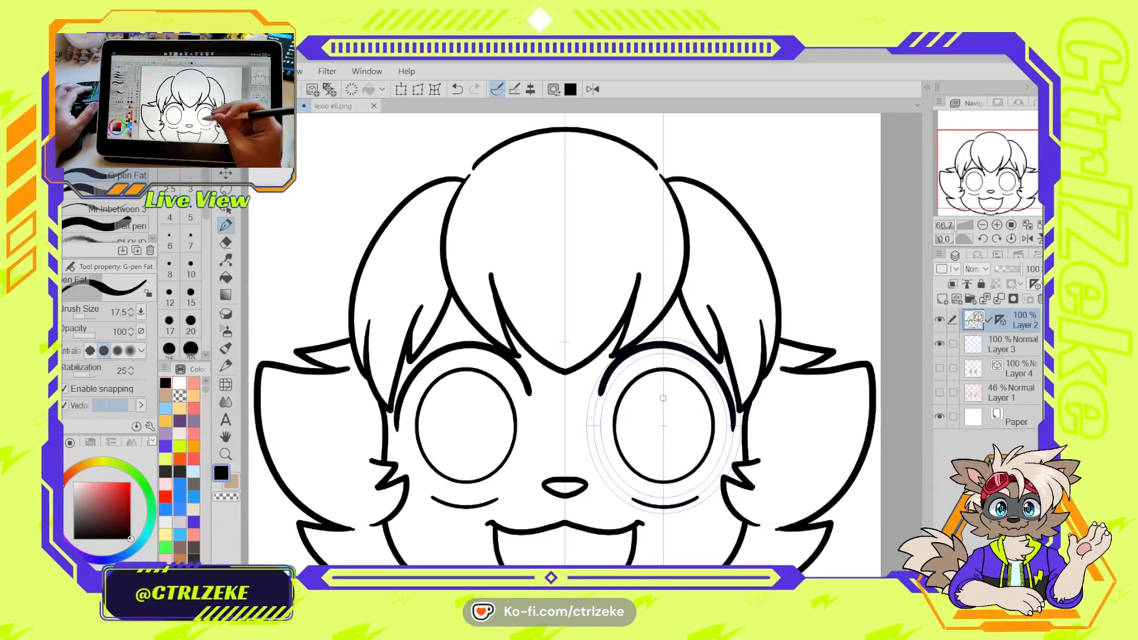
scroll(674, 389, "down", 3)
scroll(677, 403, "up", 2)
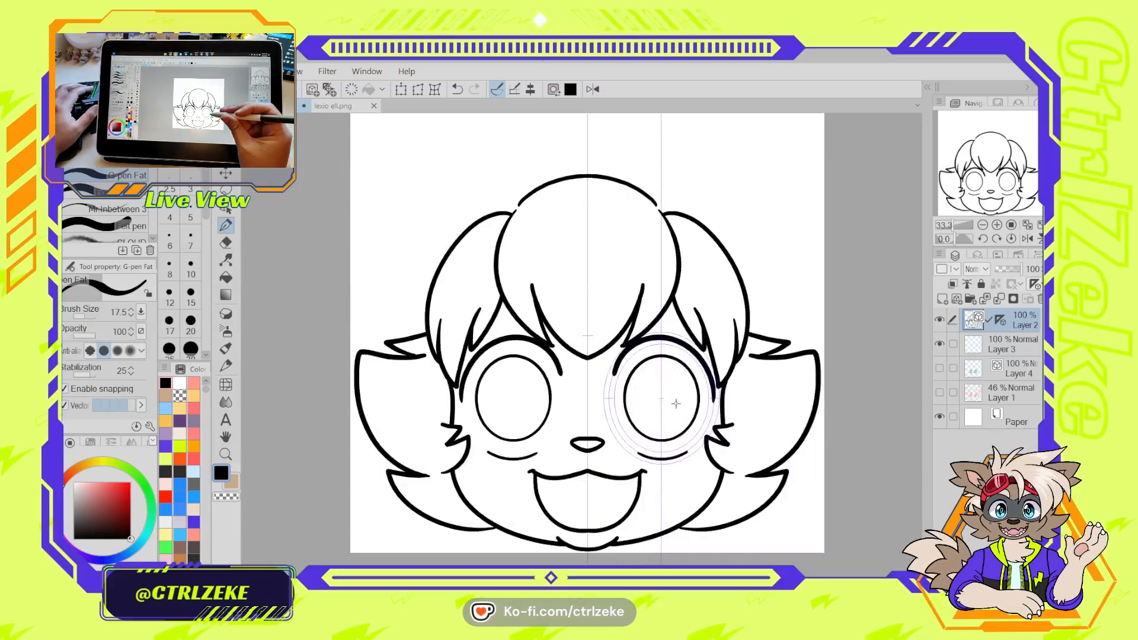
scroll(676, 404, "up", 2)
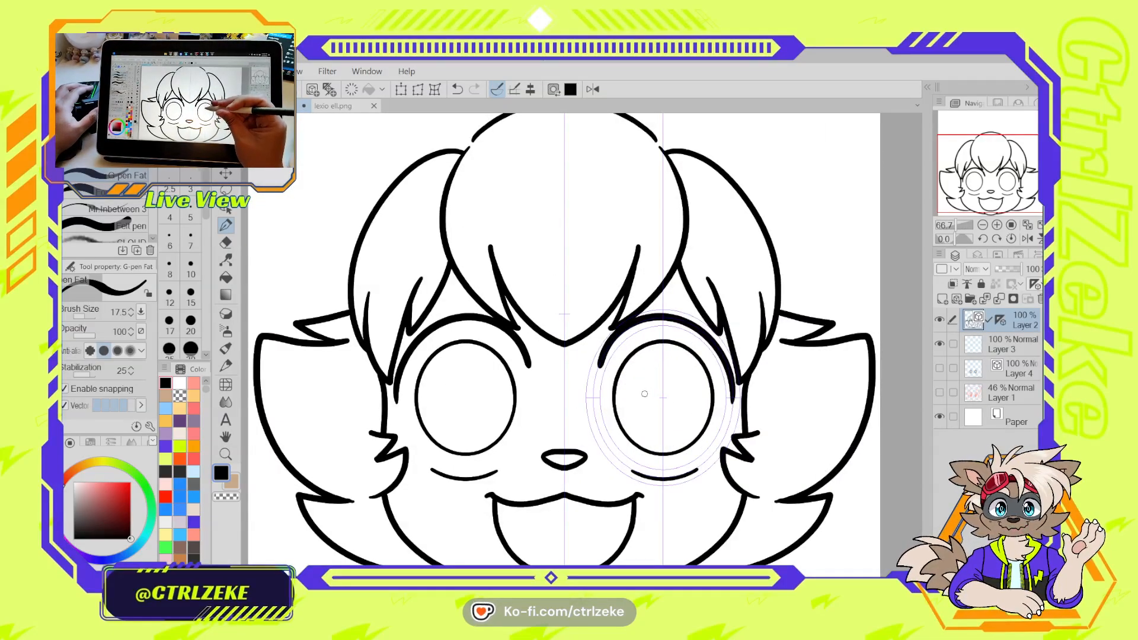
key("ctrl+z")
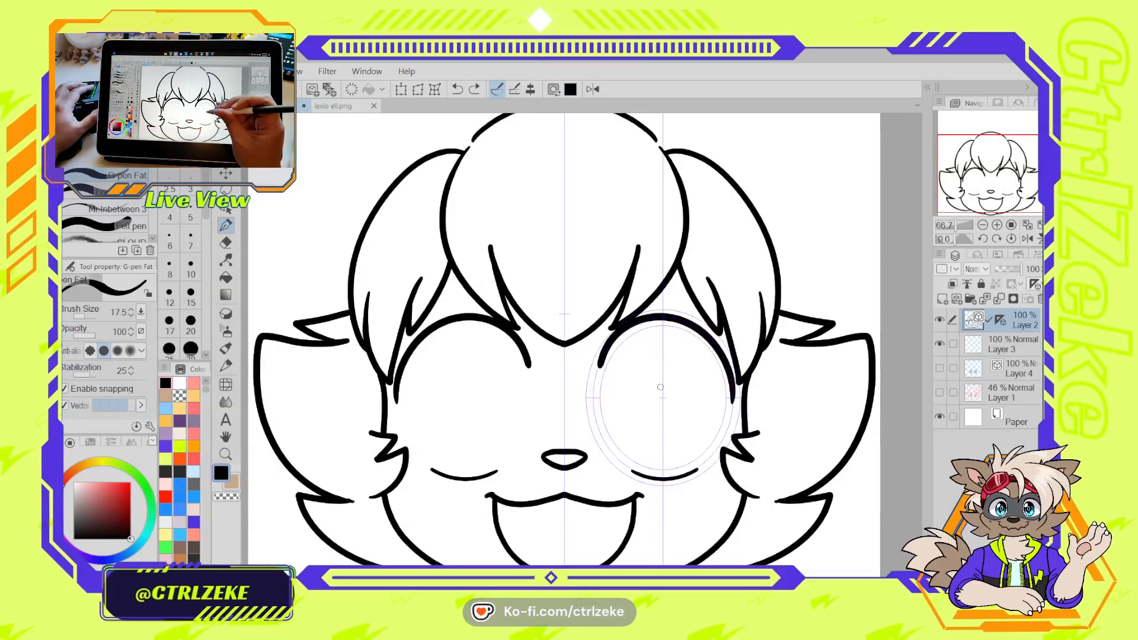
Shift the concentric ruler slightly toward the nose, to about center X 1173 and Y 1215, and fine-tune its width
key("o")
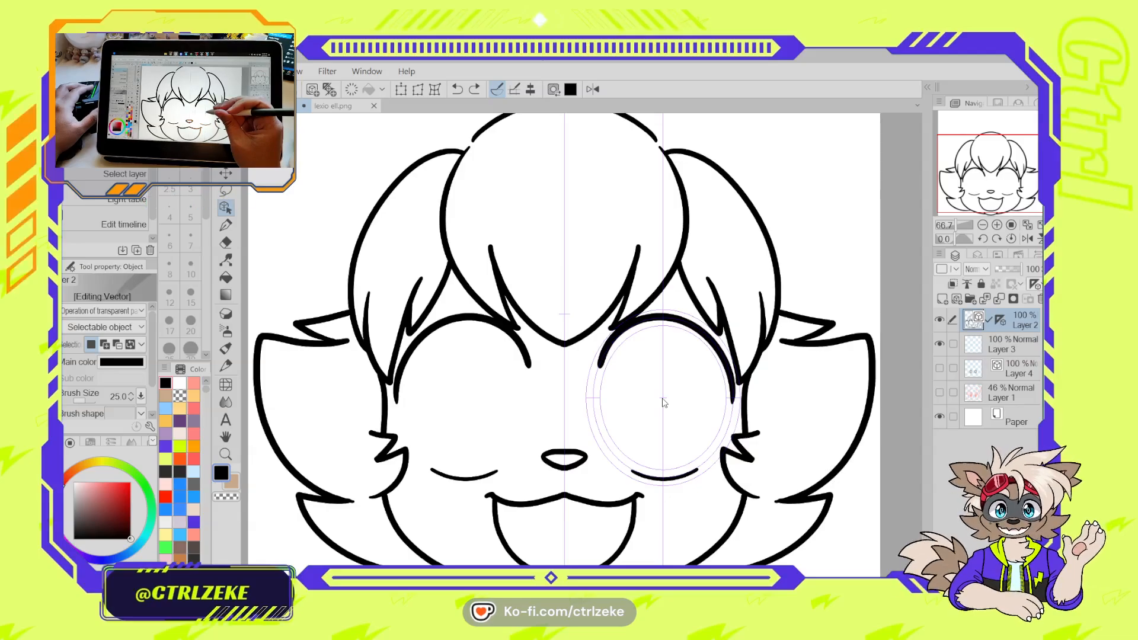
left_click(665, 401)
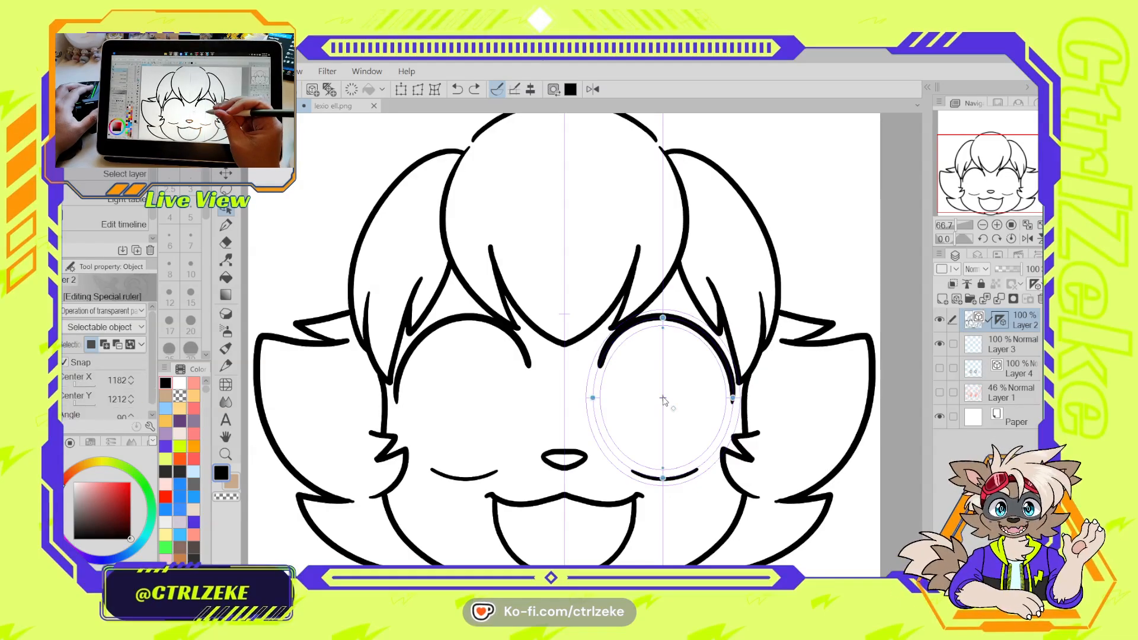
left_click_drag(665, 401, 659, 399)
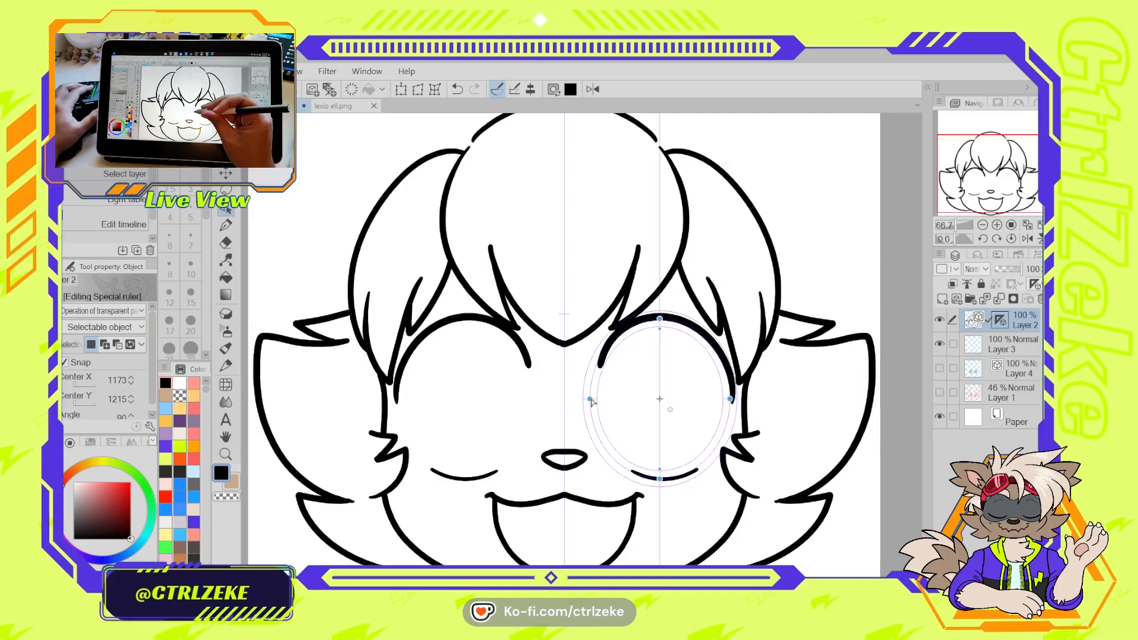
left_click_drag(592, 401, 593, 401)
key("p")
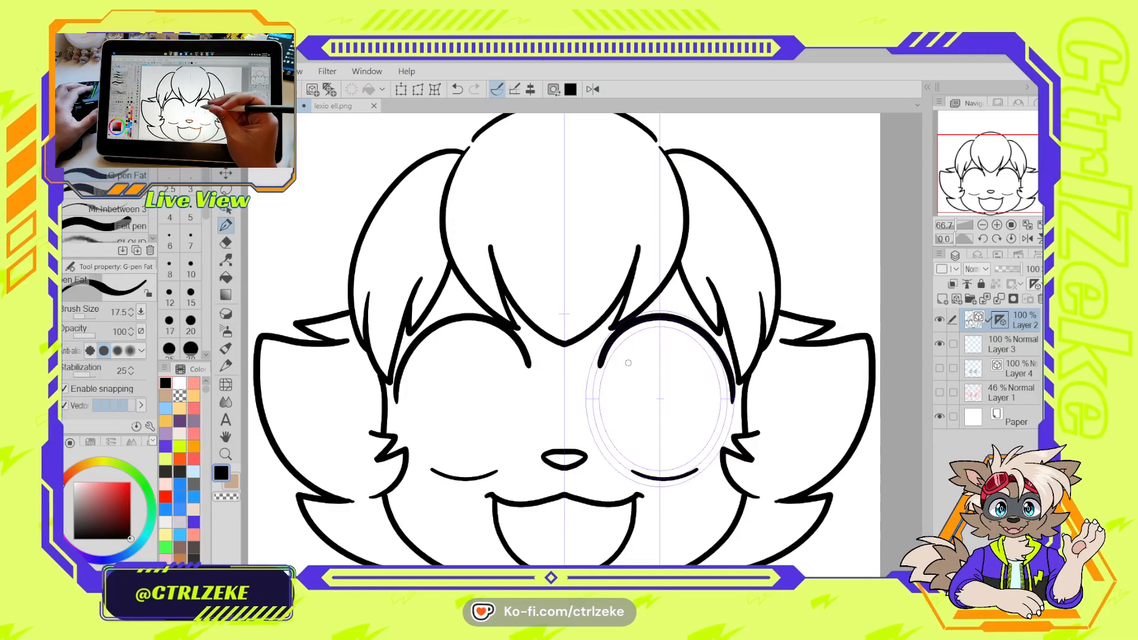
Ink a large, round iris outline in both eyes with the G-pen, snapping to the repositioned concentric ruler
mouse_move(627, 358)
left_mouse_down()
mouse_move(642, 453)
mouse_move(623, 361)
left_mouse_up()
scroll(731, 438, "down", 2)
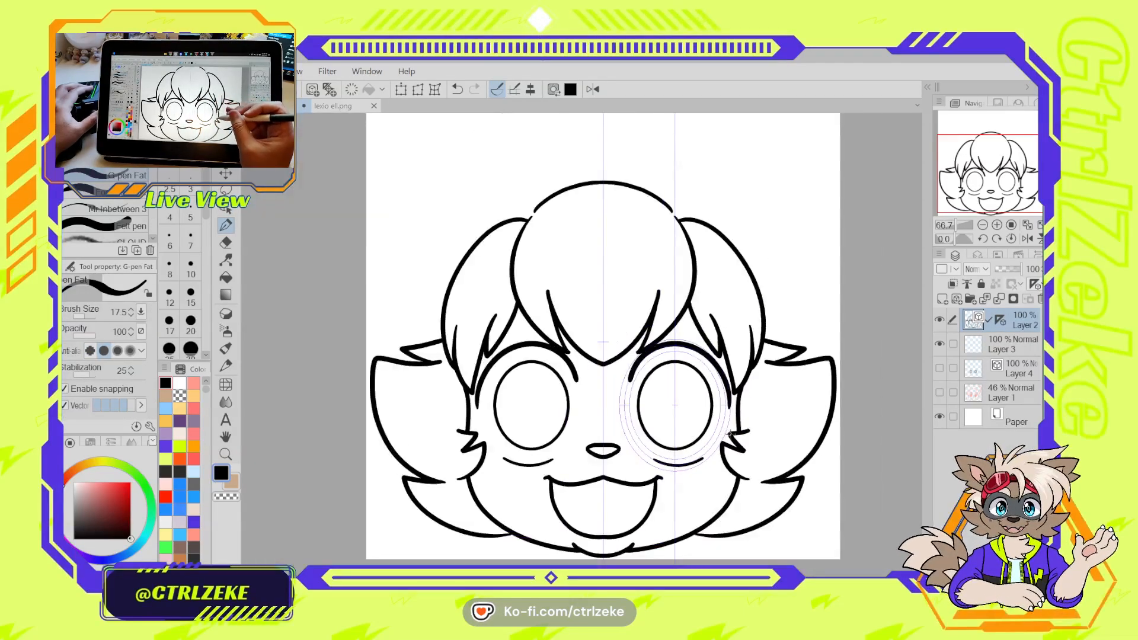
scroll(726, 440, "down", 3)
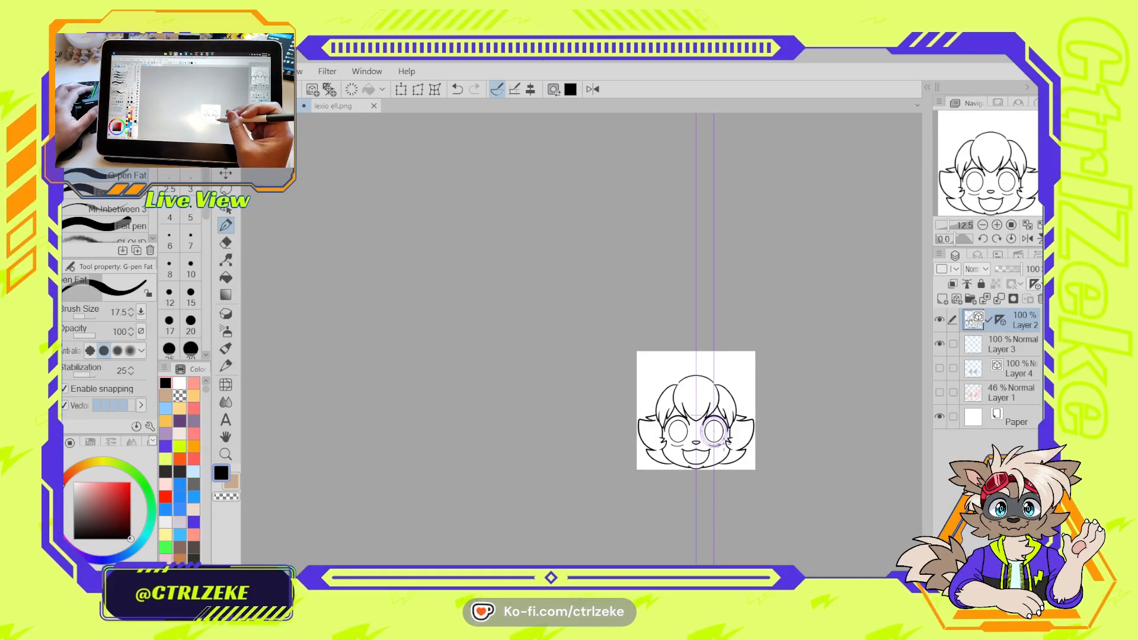
scroll(714, 432, "up", 5)
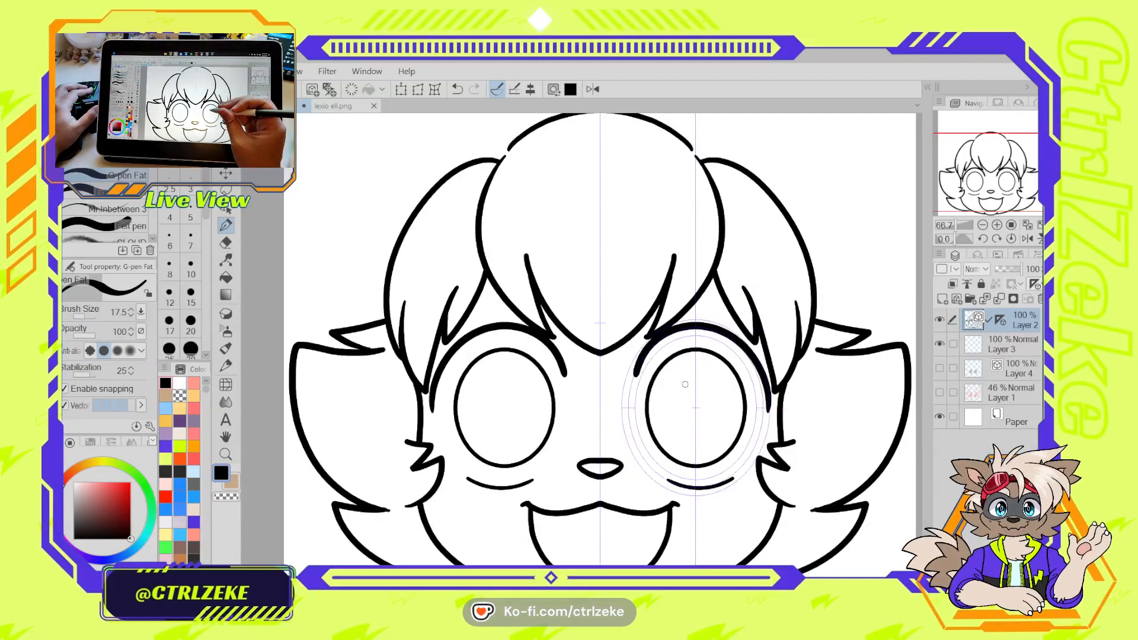
Move the concentric ruler's center to X 1164, Y 1215 and ink a smaller pupil oval inside each iris outline
key("o")
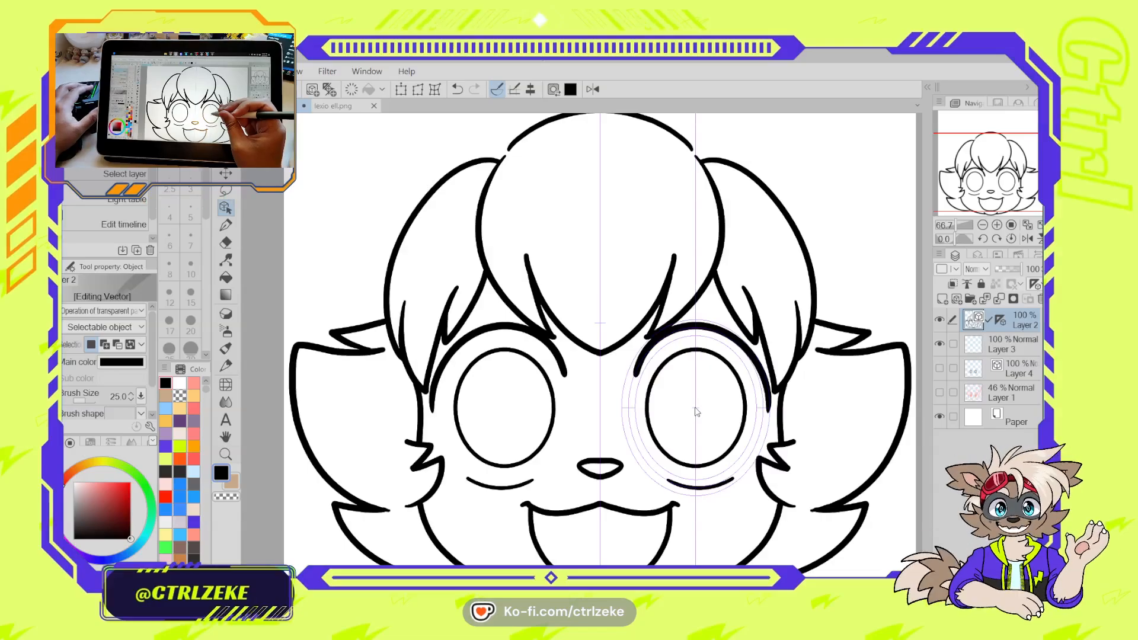
left_click(696, 409)
left_click_drag(696, 409, 693, 409)
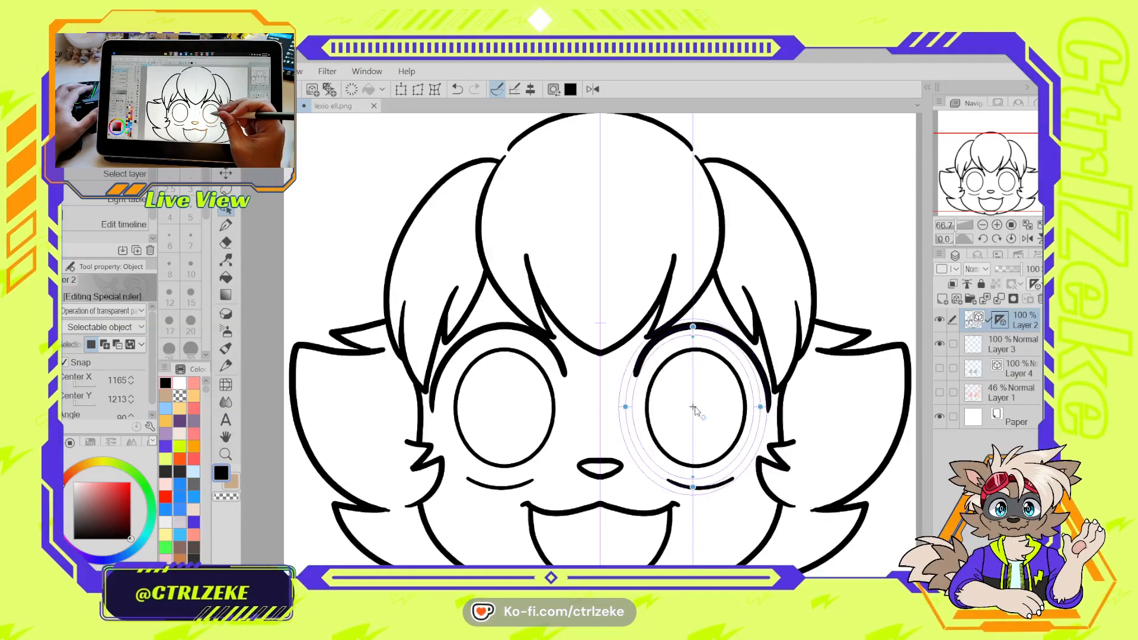
key("p")
mouse_move(682, 367)
left_mouse_down()
mouse_move(677, 443)
mouse_move(691, 368)
left_mouse_up()
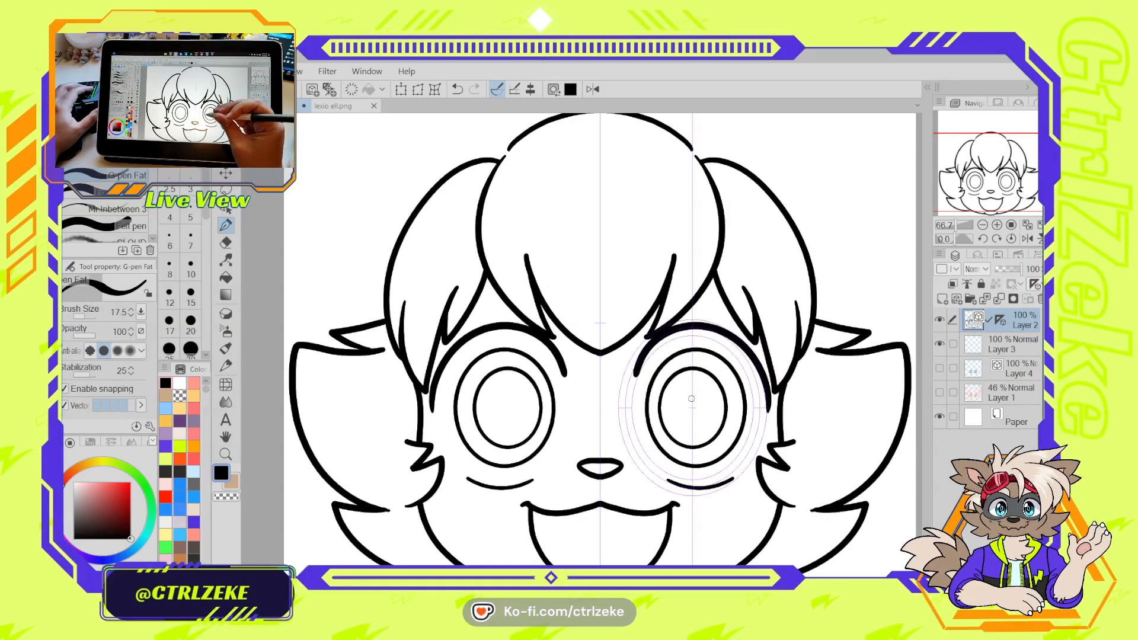
scroll(744, 375, "down", 5)
scroll(741, 380, "up", 4)
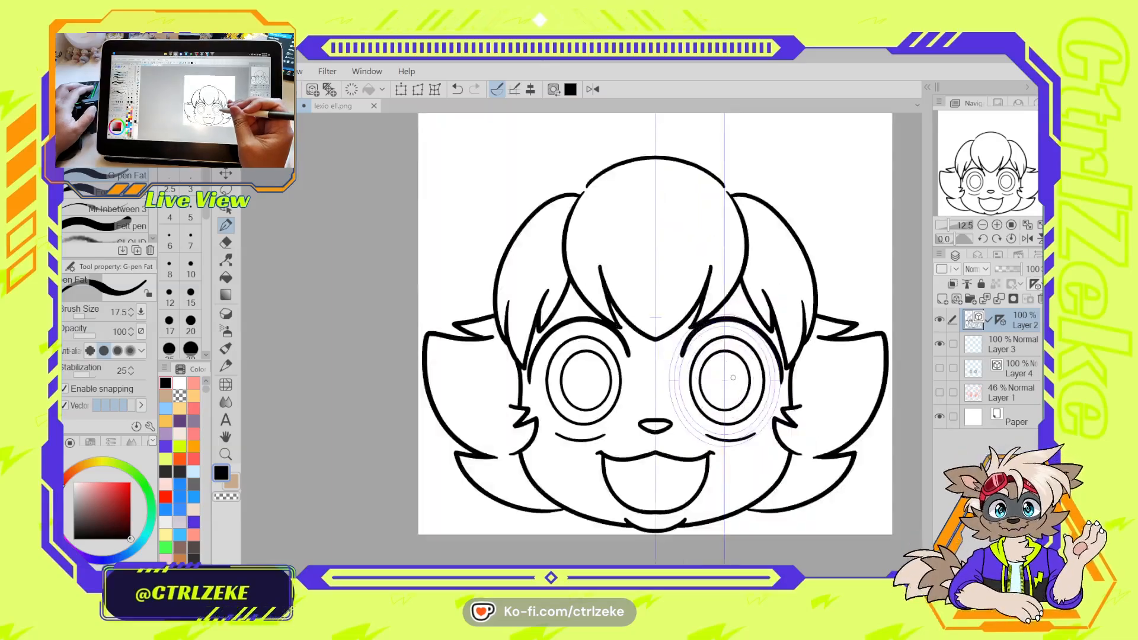
Delete the concentric ruler from Layer 2, keeping the symmetry ruler, and return to the G-pen
key("o")
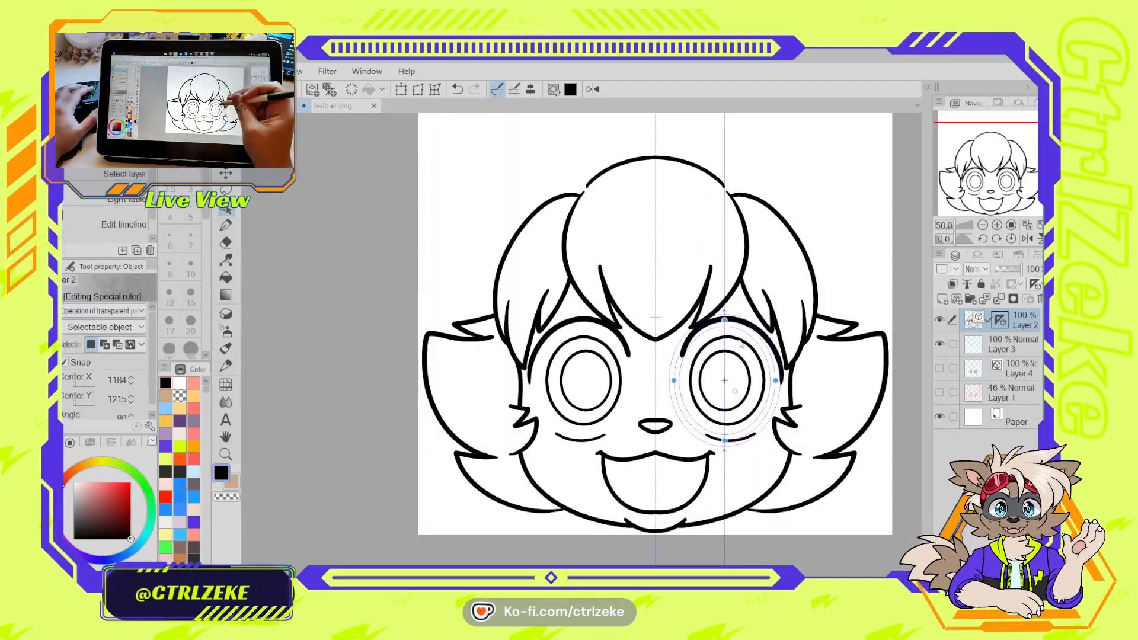
left_click(358, 92)
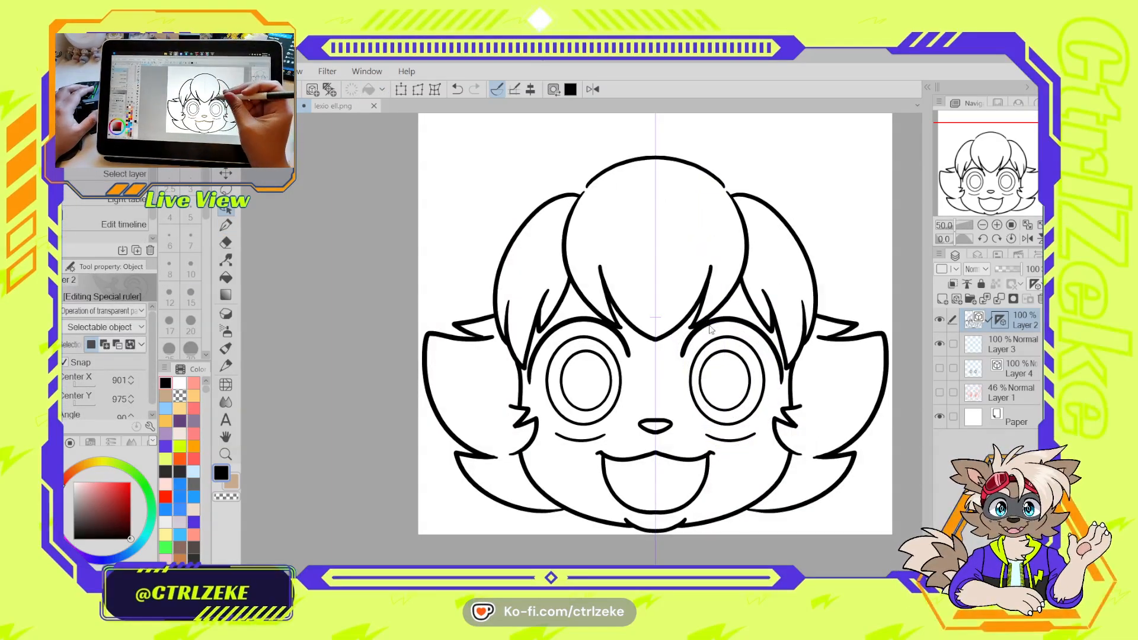
scroll(735, 375, "up", 1)
key("p")
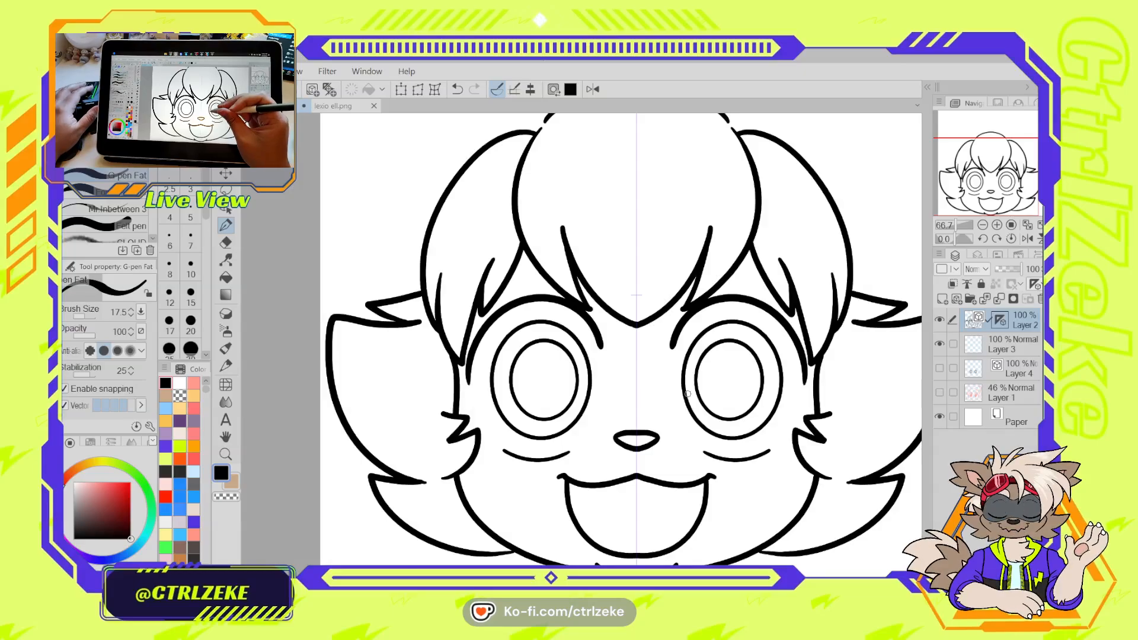
Undo the deletion of the concentric ruler on Layer 2 and turn off that ruler's snapping
left_click_drag(686, 394, 709, 376)
key("ctrl+z")
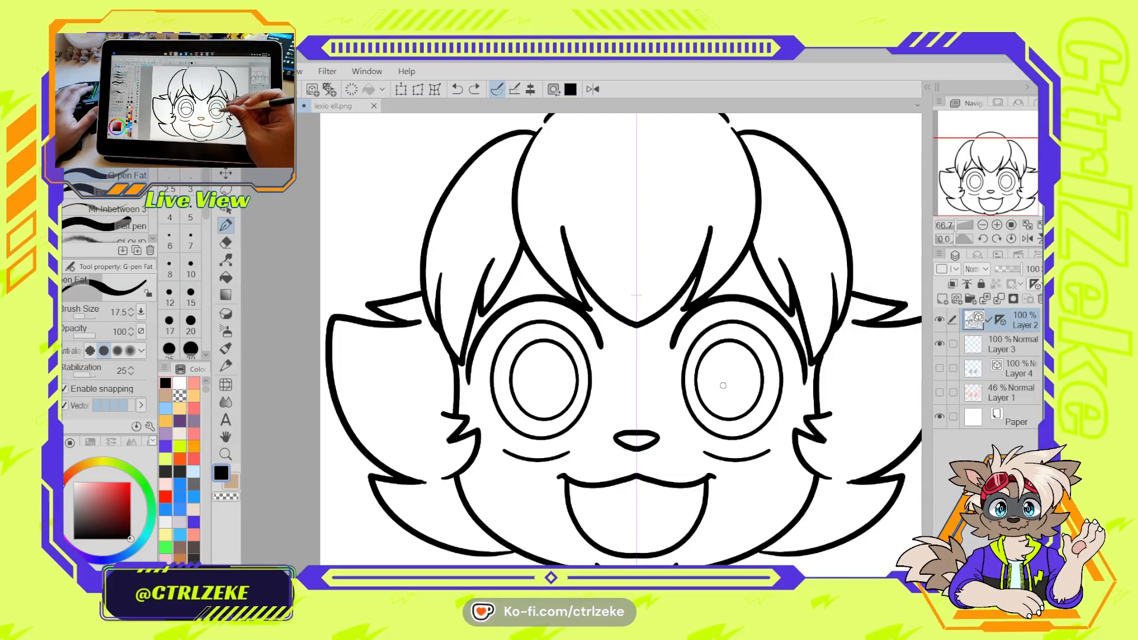
key("ctrl+z")
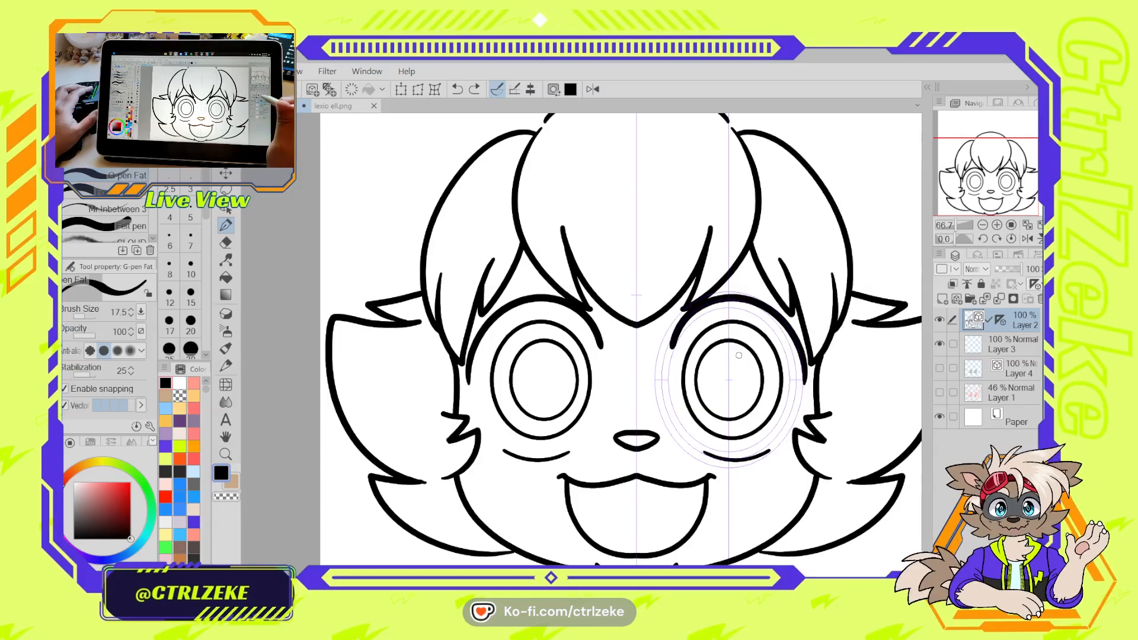
key("o")
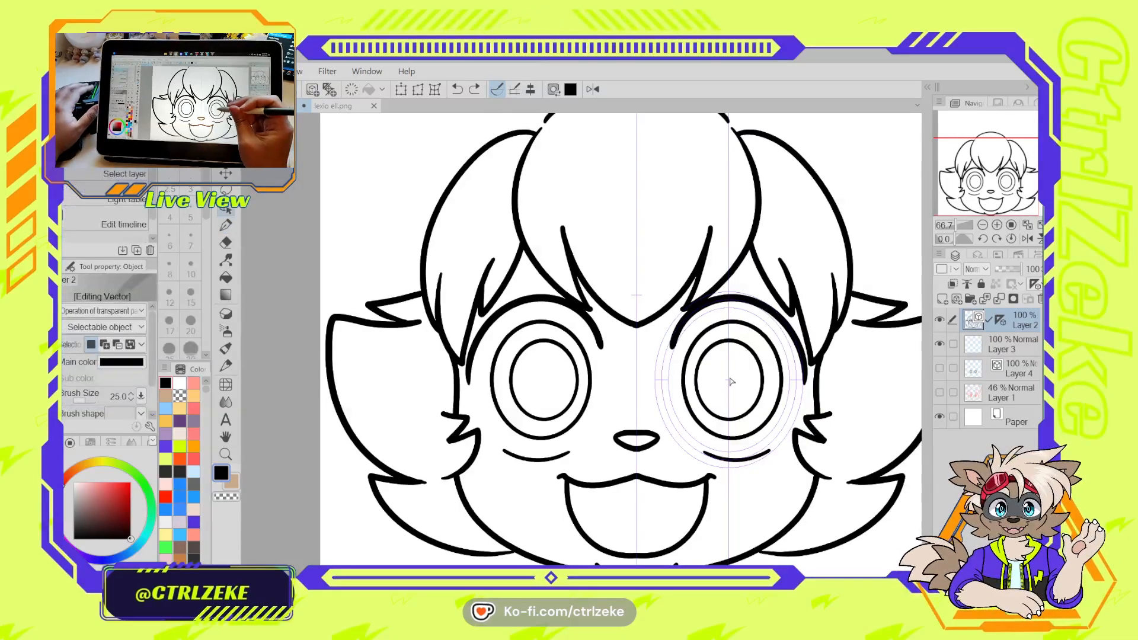
left_click(729, 380)
left_click_drag(700, 472, 713, 440)
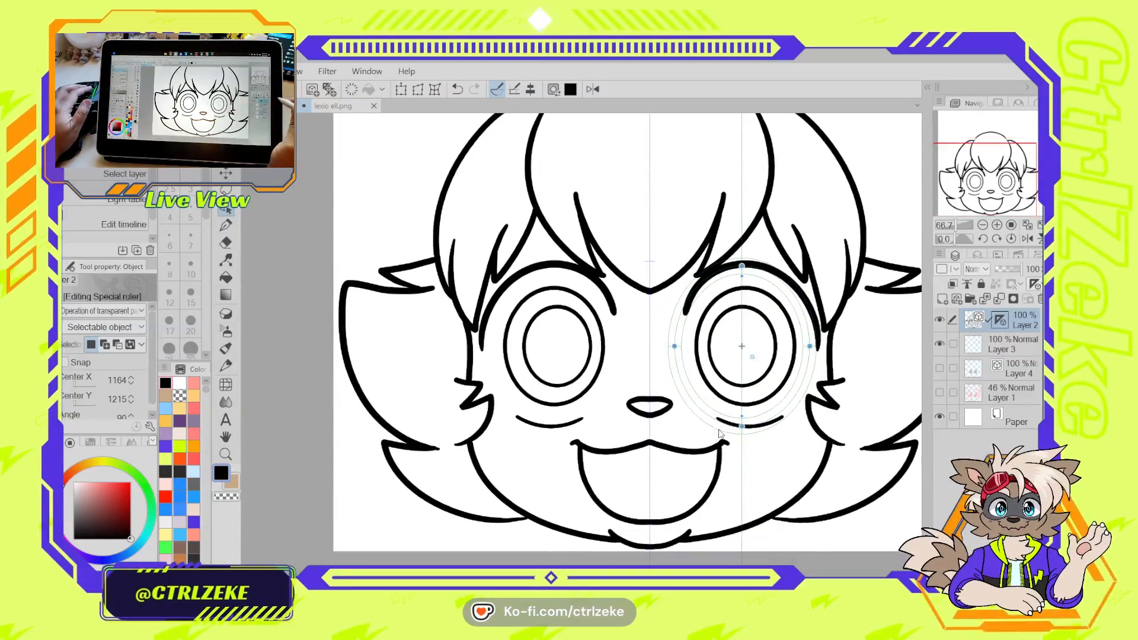
Show the Layer 1 sketch and ink small mirrored fangs inside the upper corners of the mouth with the G-pen
key("p")
left_click(940, 391)
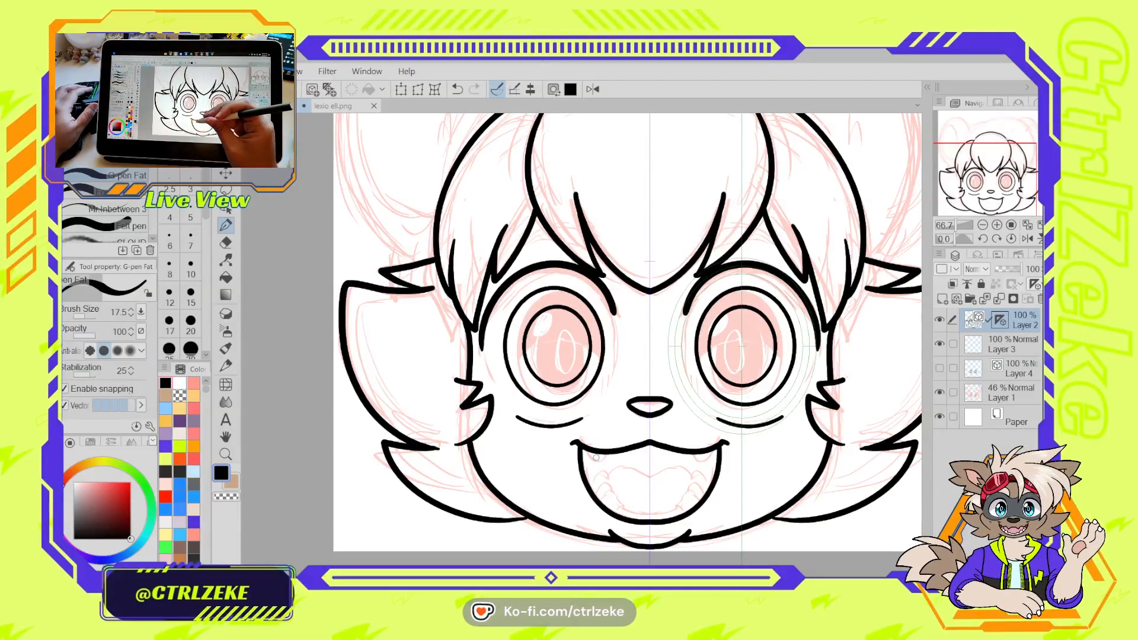
left_click_drag(604, 460, 607, 453)
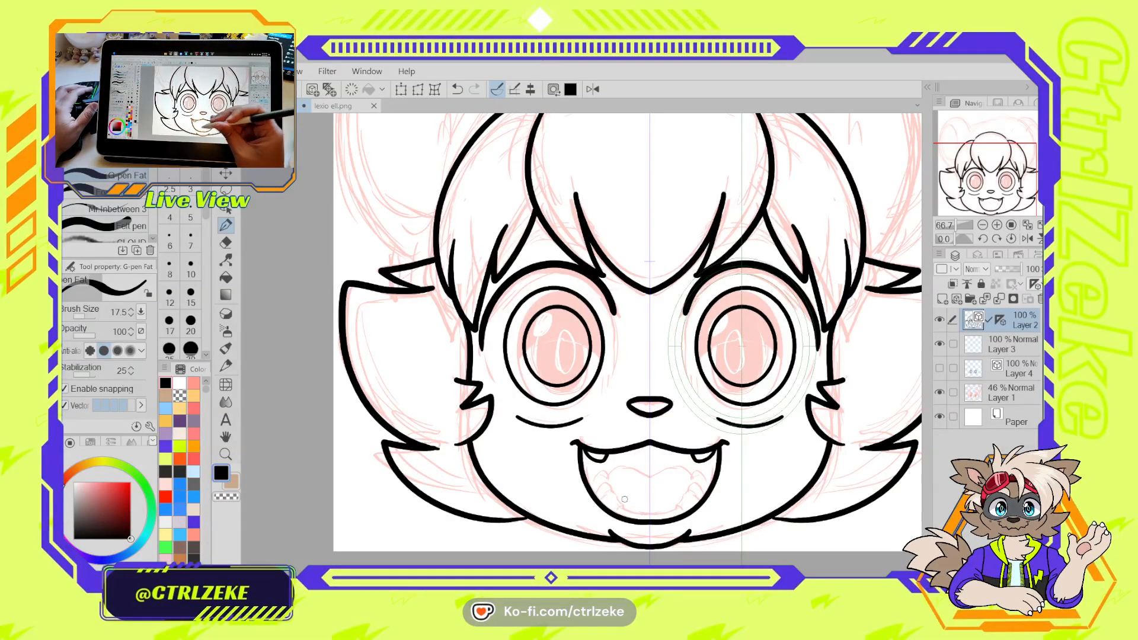
left_click_drag(665, 371, 653, 470)
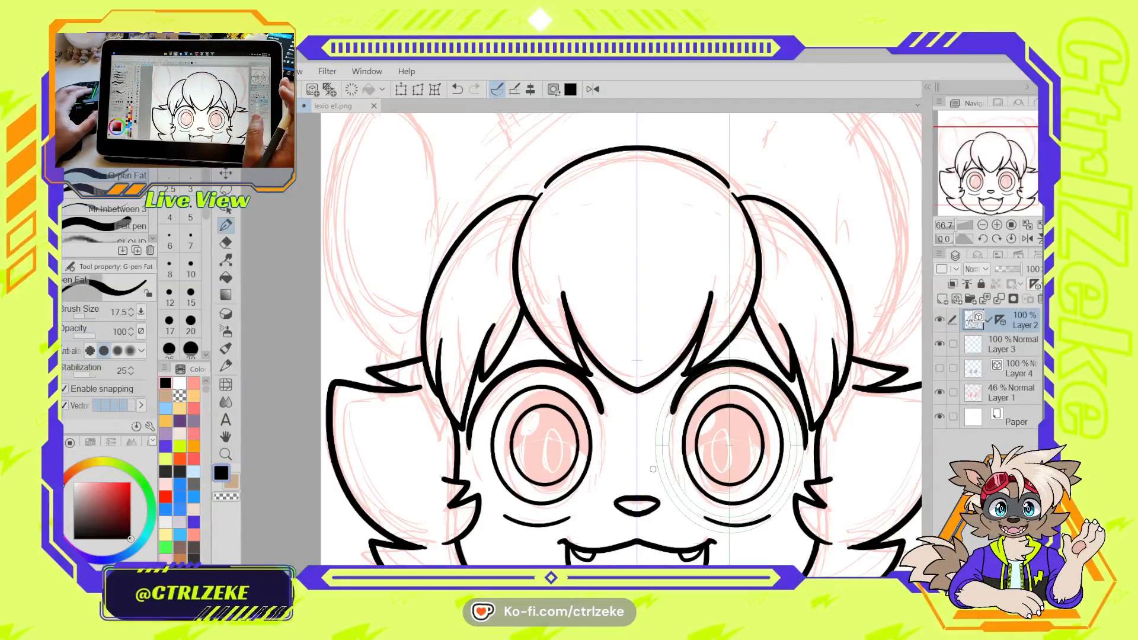
scroll(653, 468, "down", 3)
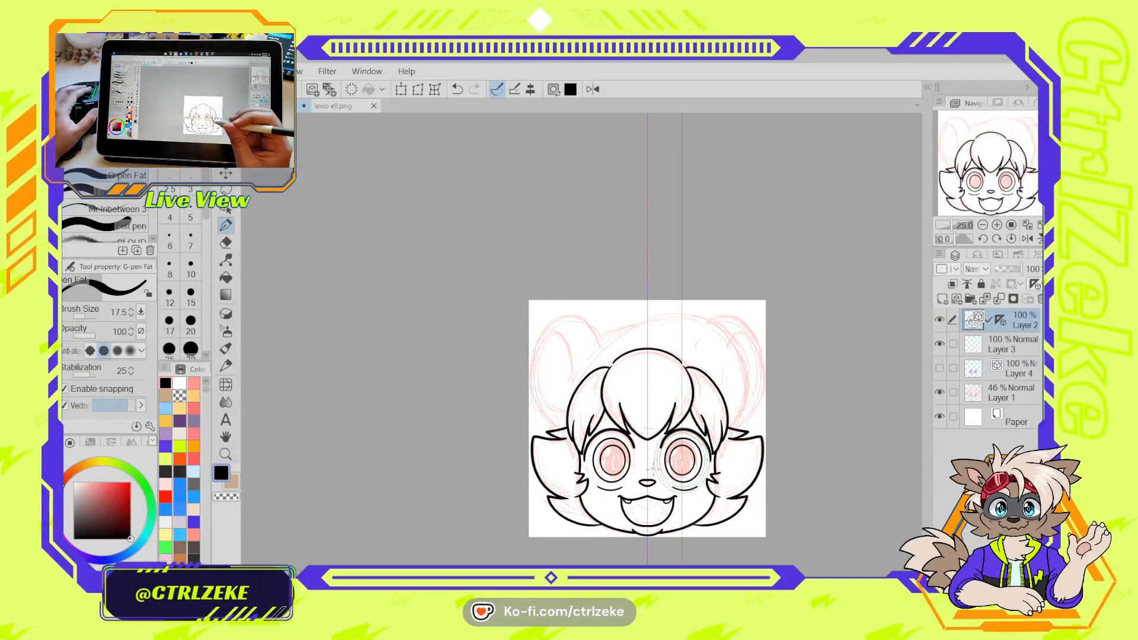
scroll(652, 469, "up", 1)
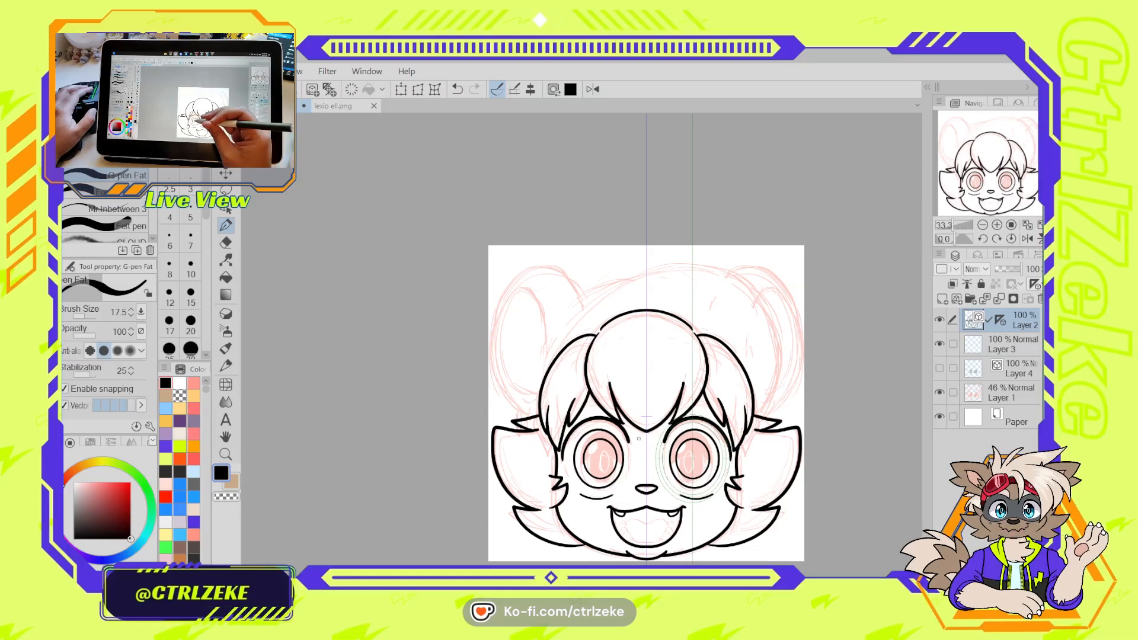
scroll(644, 458, "up", 1)
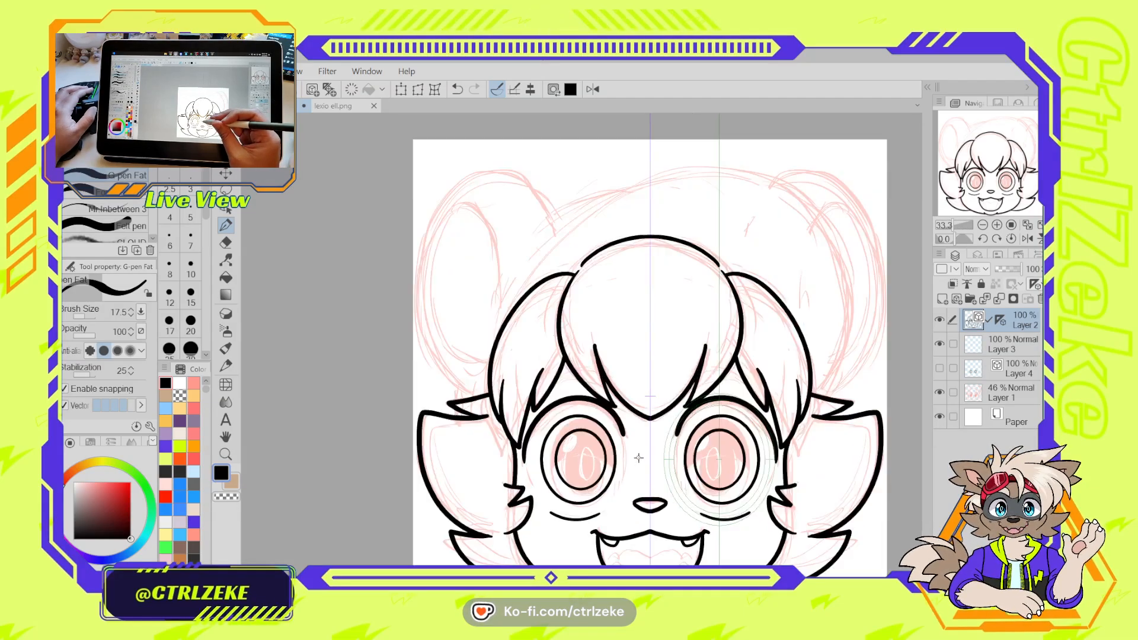
scroll(637, 468, "up", 1)
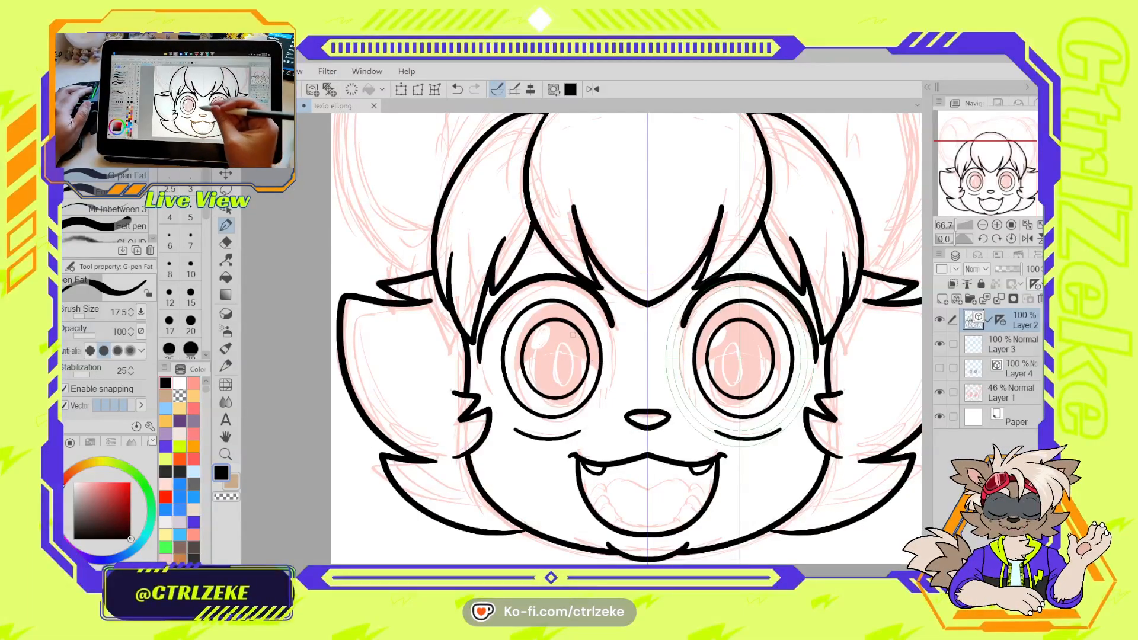
left_click_drag(561, 161, 657, 398)
key("ctrl+minus")
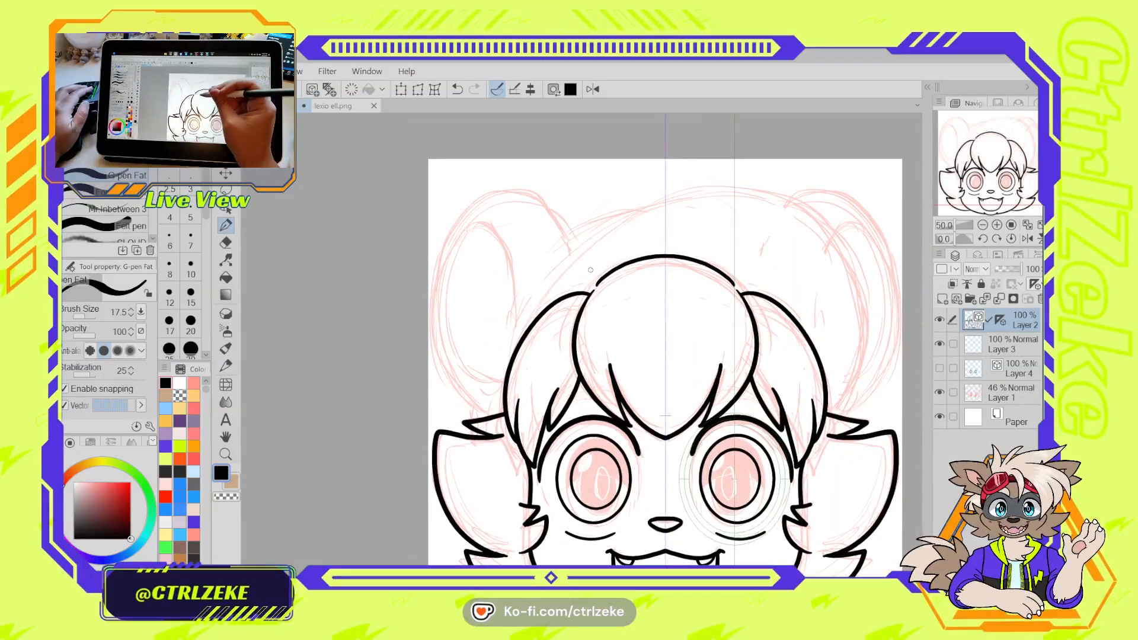
mouse_move(574, 254)
left_mouse_down()
mouse_move(440, 264)
mouse_move(436, 412)
left_mouse_up()
key("ctrl+z")
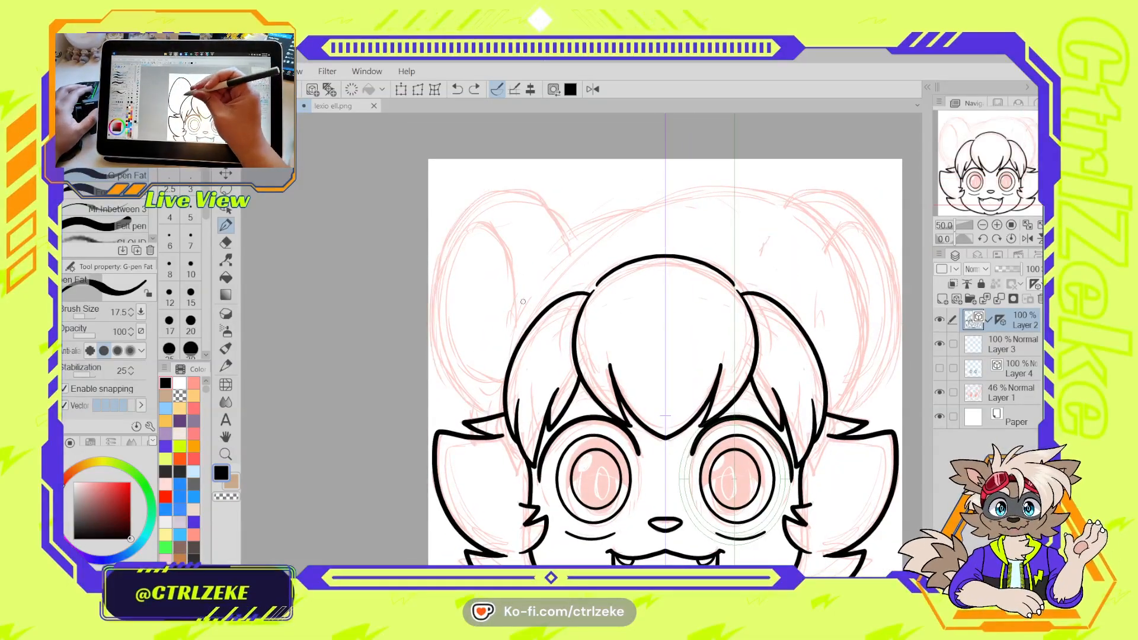
mouse_move(479, 350)
left_mouse_down()
mouse_move(602, 279)
mouse_move(593, 300)
mouse_move(592, 246)
left_mouse_up()
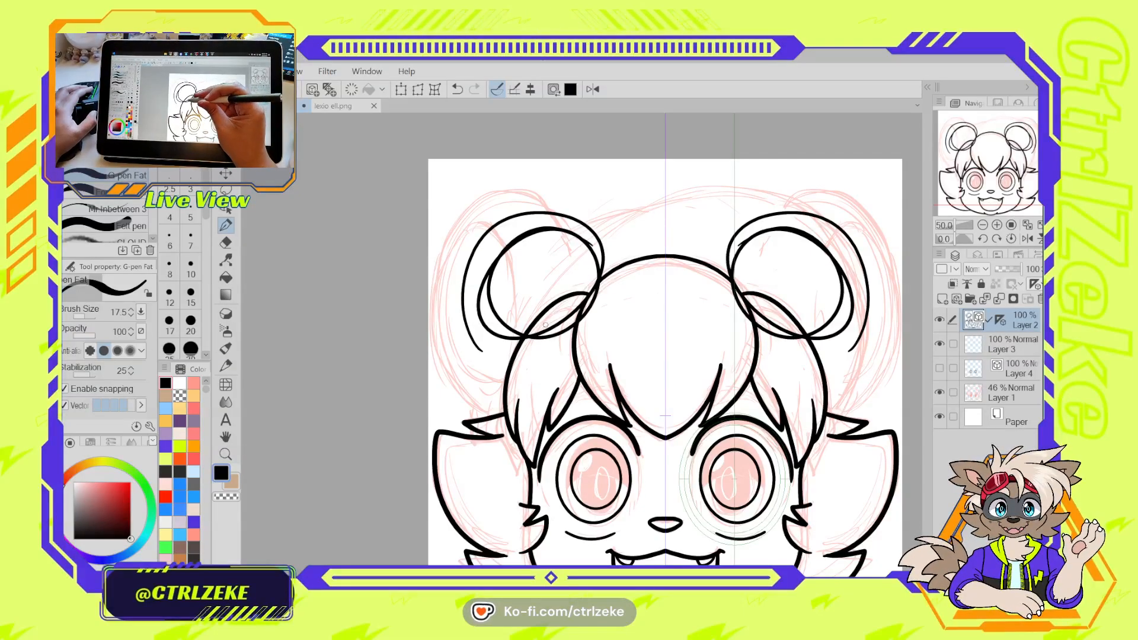
key("ctrl+z")
Check the brush size of the outer side-hair line and set the G-pen's brush size to 25
scroll(523, 363, "up", 2)
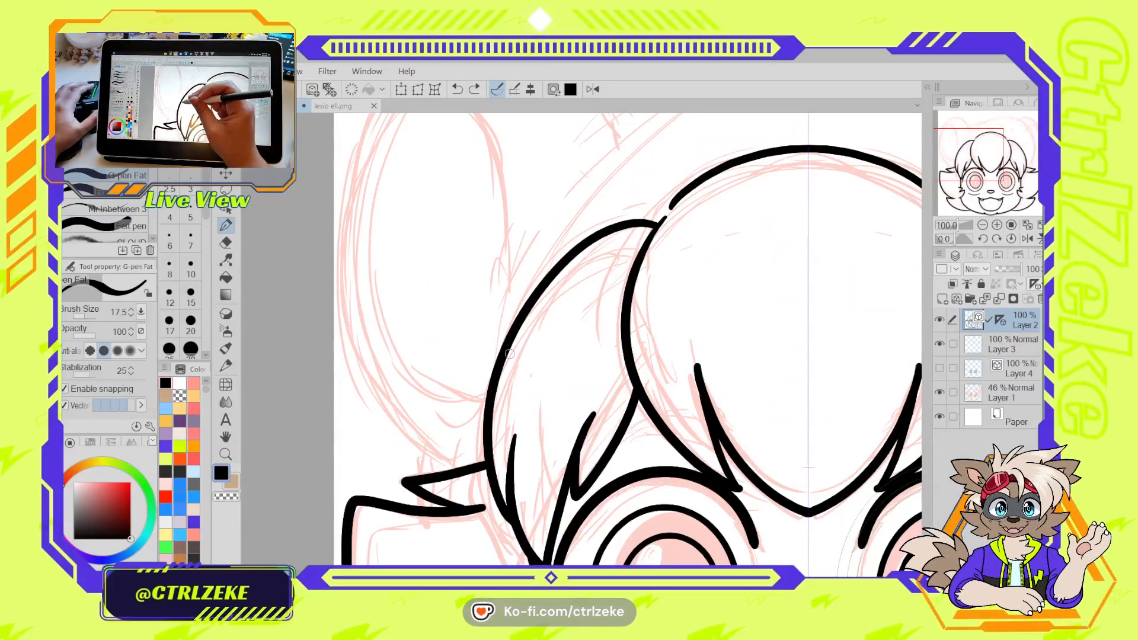
key("o")
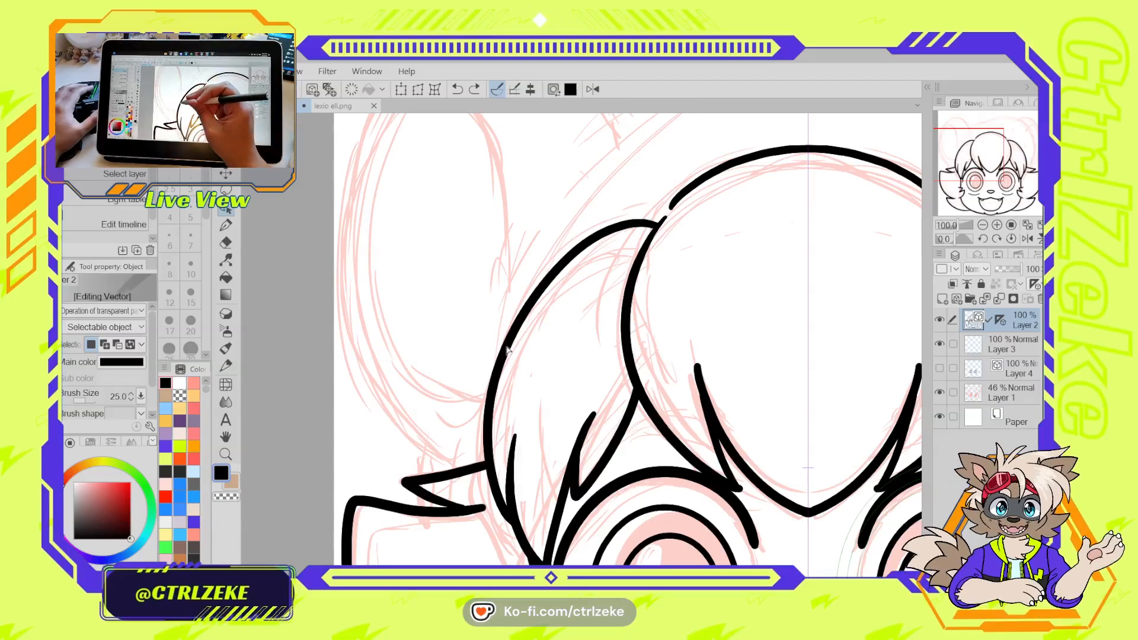
left_click(510, 356)
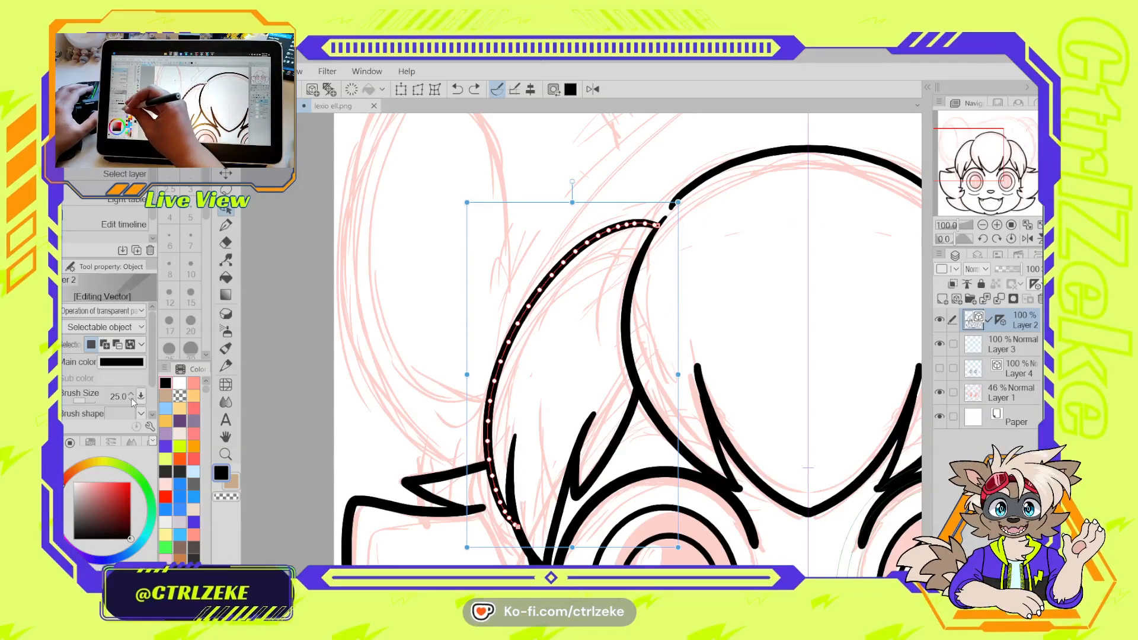
left_click(226, 226)
left_click_drag(206, 209, 205, 222)
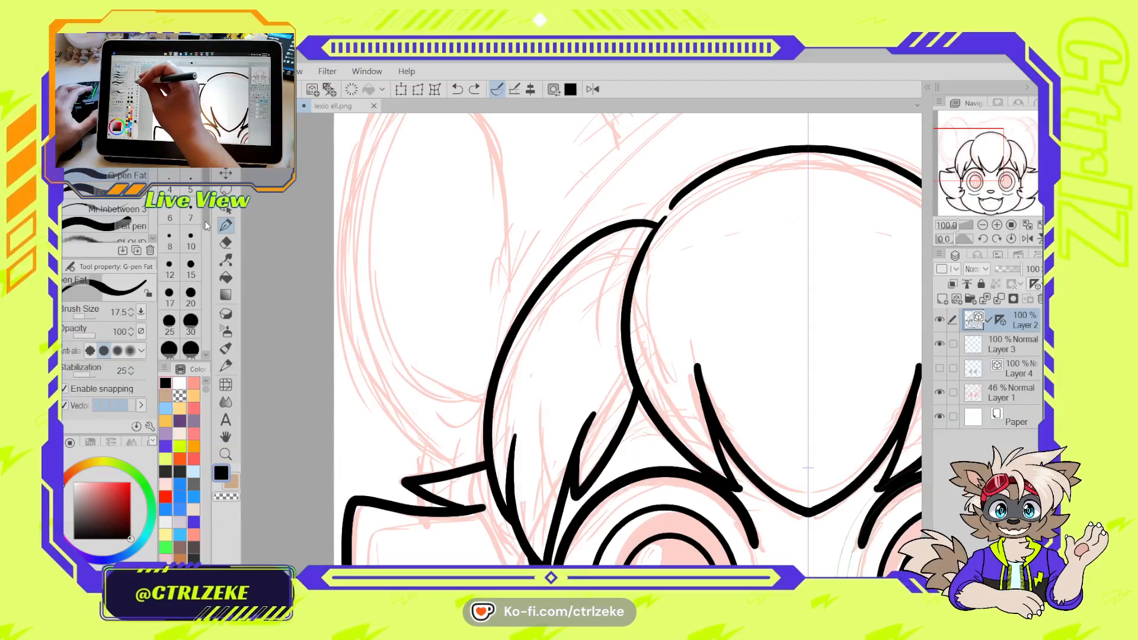
left_click(169, 321)
Ink a tall, rounded outer ear outline from beside the top hair tuft down to the side hair, mirrored on both sides
key("ctrl+minus")
mouse_move(612, 251)
left_mouse_down()
mouse_move(567, 229)
mouse_move(454, 283)
mouse_move(522, 418)
left_mouse_up()
key("ctrl+z")
mouse_move(590, 269)
left_mouse_down()
mouse_move(537, 208)
mouse_move(457, 314)
mouse_move(522, 422)
left_mouse_up()
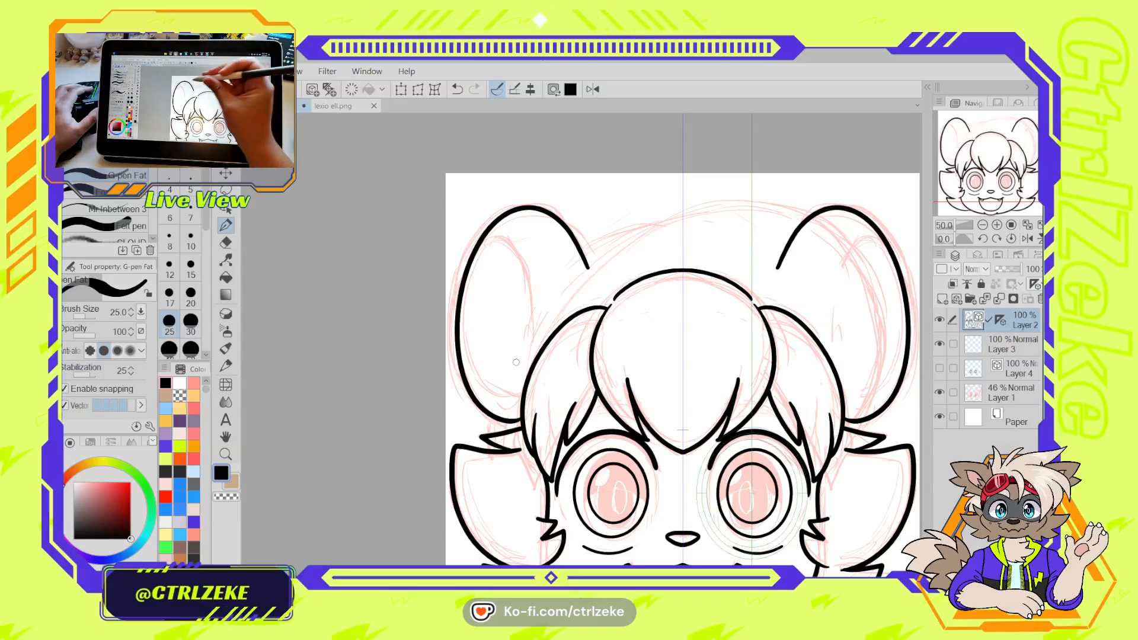
Widen the outer ear outlines slightly along both edges with Pinch vector line, then return to the G-pen
left_click(226, 260)
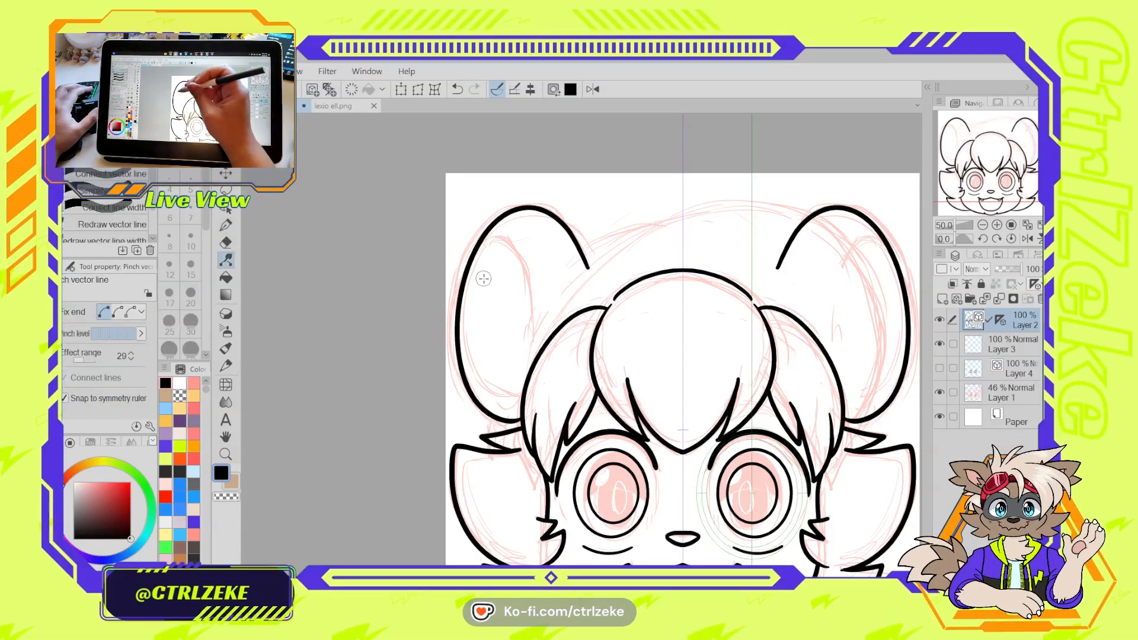
left_click_drag(463, 292, 455, 292)
left_click_drag(575, 244, 593, 266)
left_click(116, 313)
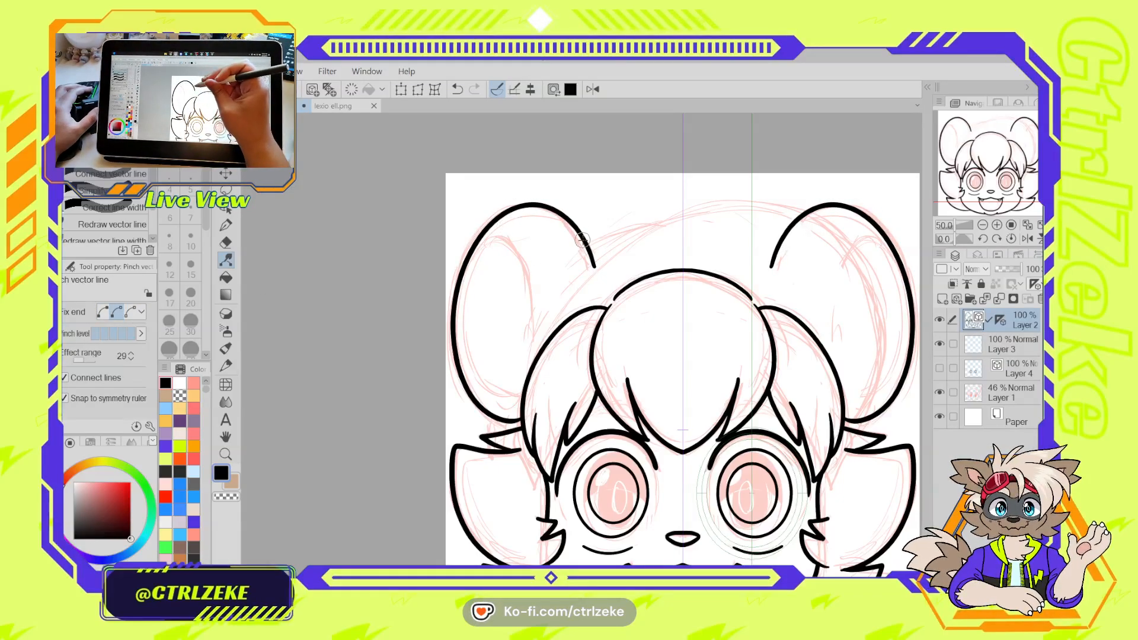
key("p")
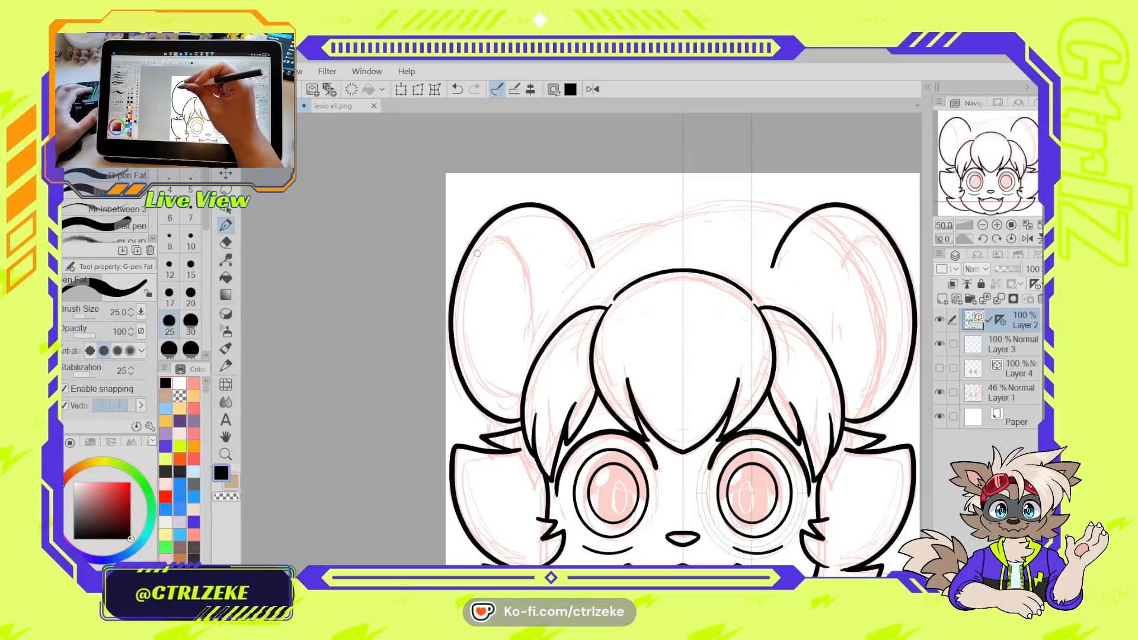
mouse_move(477, 251)
left_mouse_down()
mouse_move(513, 244)
mouse_move(526, 349)
left_mouse_up()
key("ctrl+z")
left_click_drag(479, 246, 541, 299)
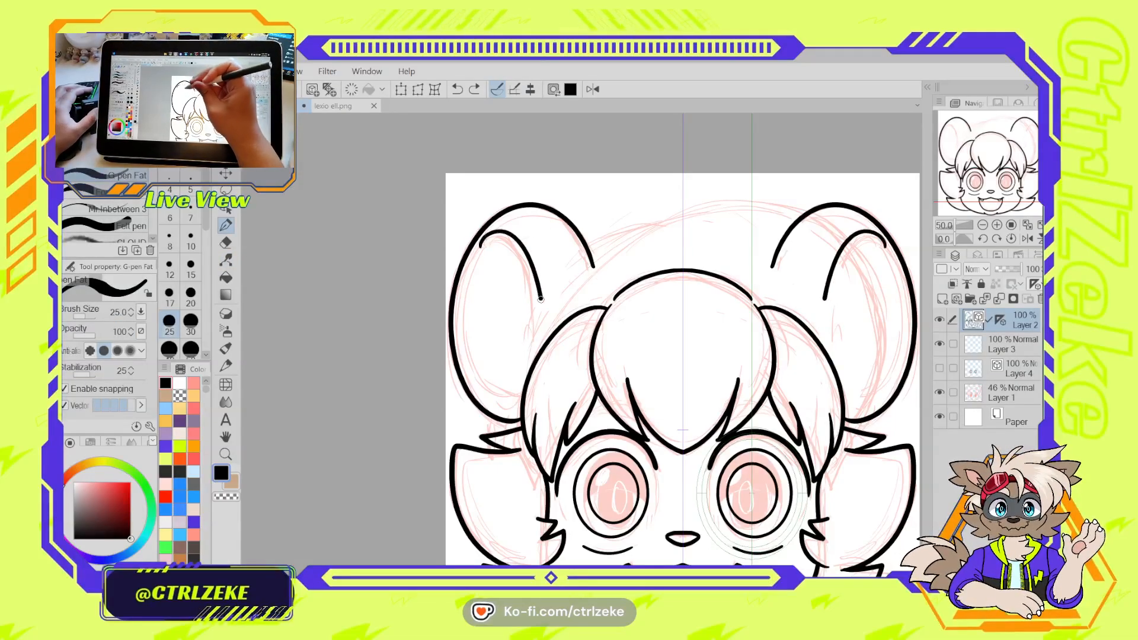
left_click_drag(504, 235, 472, 295)
key("ctrl+z")
key("ctrl+z")
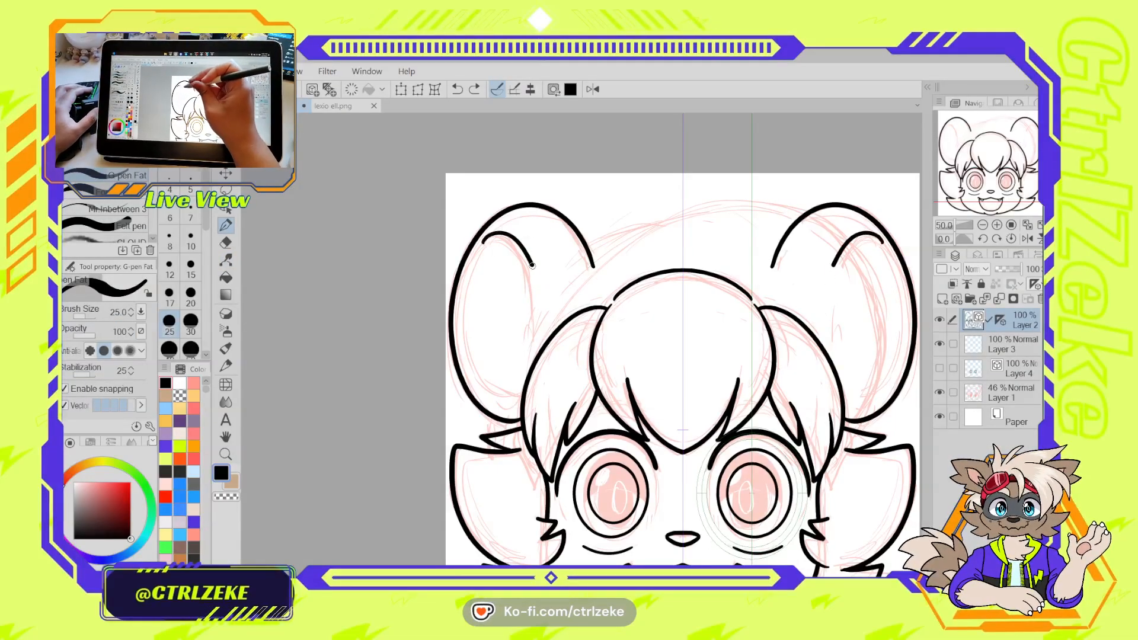
left_click_drag(533, 265, 545, 332)
key("ctrl+z")
left_click_drag(538, 271, 550, 328)
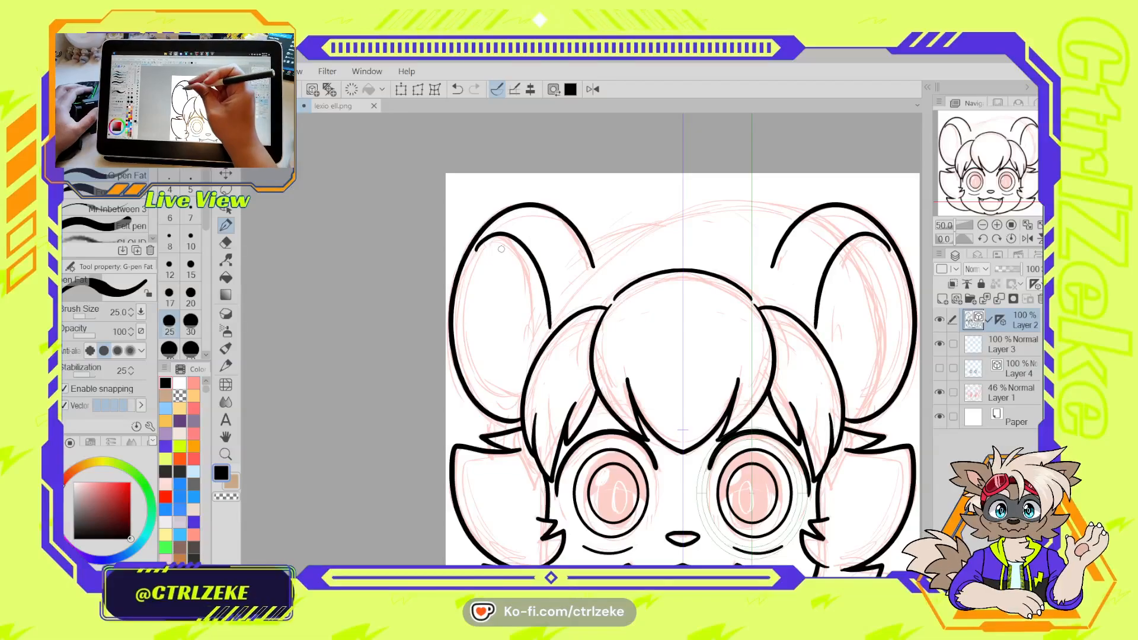
mouse_move(502, 236)
left_mouse_down()
mouse_move(472, 271)
mouse_move(522, 394)
left_mouse_up()
key("ctrl+z")
key("ctrl+z")
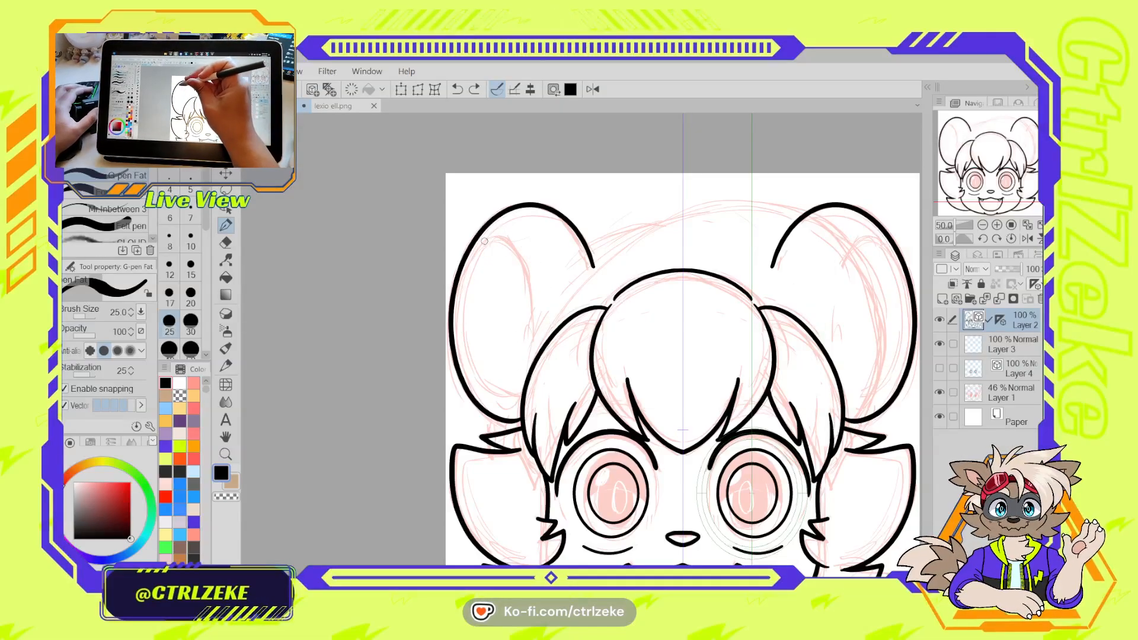
left_click_drag(480, 240, 542, 297)
key("ctrl+z")
mouse_move(480, 240)
left_mouse_down()
mouse_move(532, 302)
mouse_move(520, 254)
mouse_move(541, 335)
left_mouse_up()
key("ctrl+z")
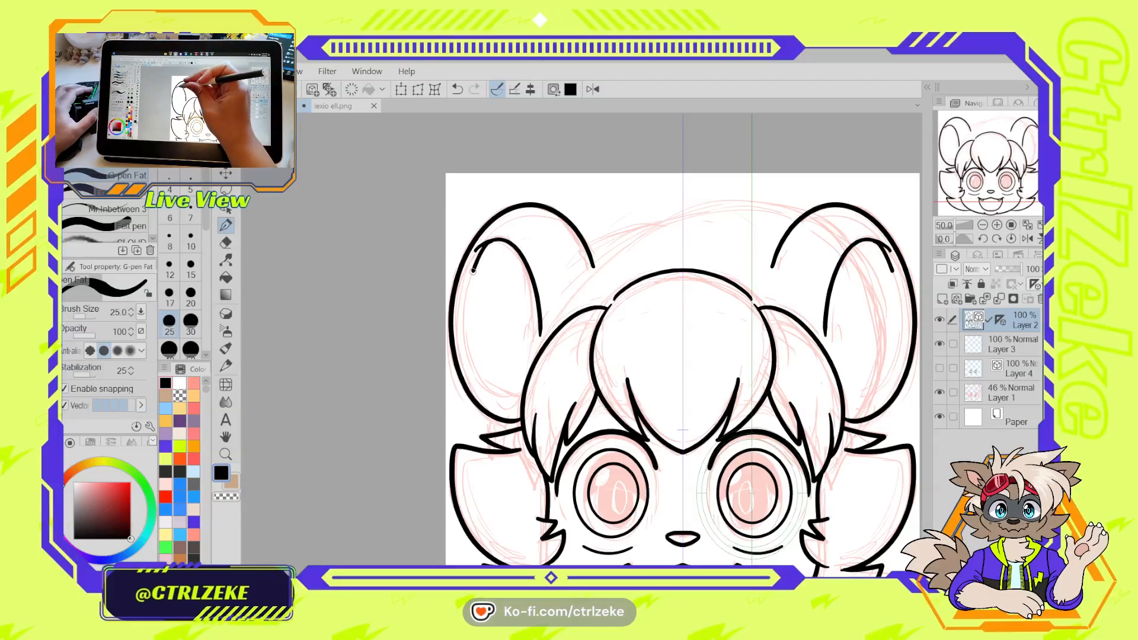
left_click_drag(472, 271, 522, 401)
key("ctrl+z")
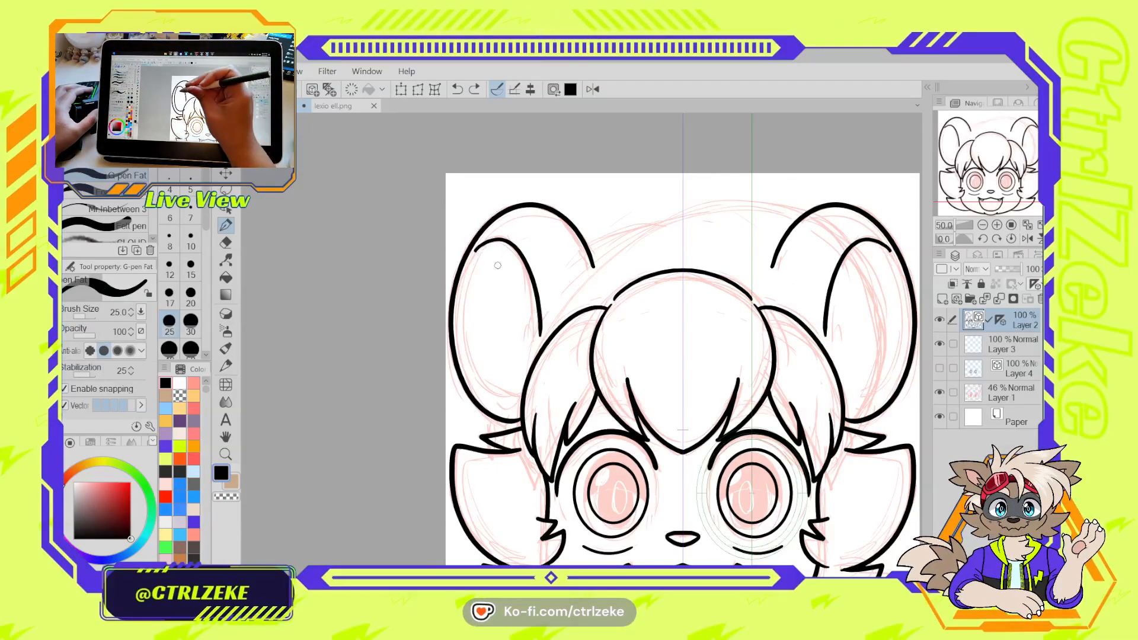
key("ctrl+z")
key("ctrl+z")
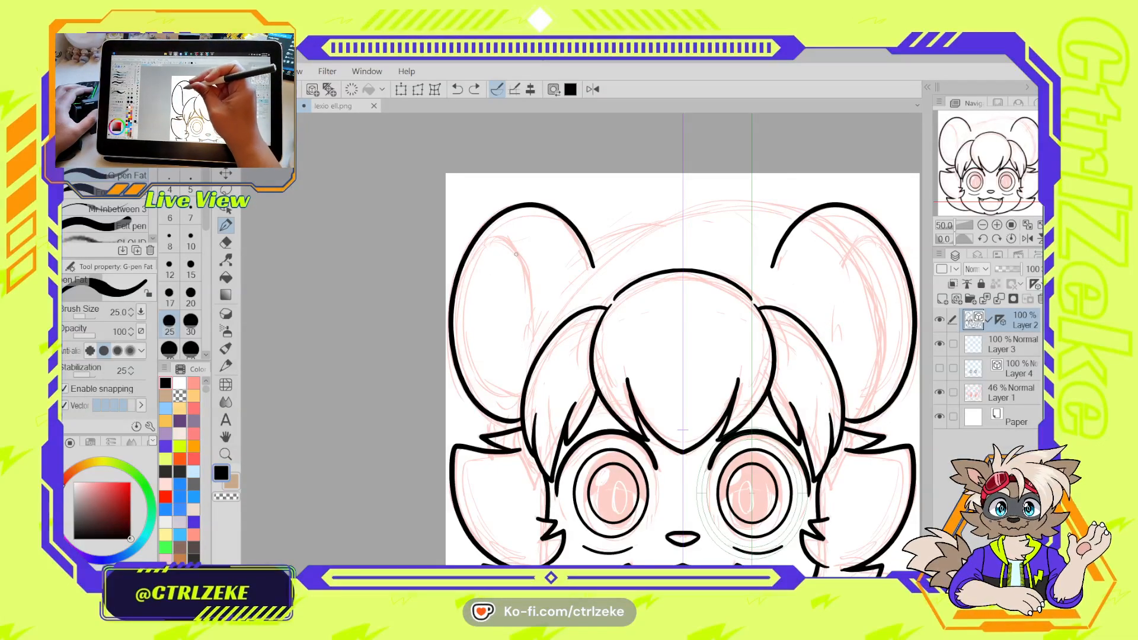
Ink the mirrored inner ear contours, curving the inner edge down to the hair and the outer edge parallel to the ear outline
left_click_drag(501, 233, 542, 350)
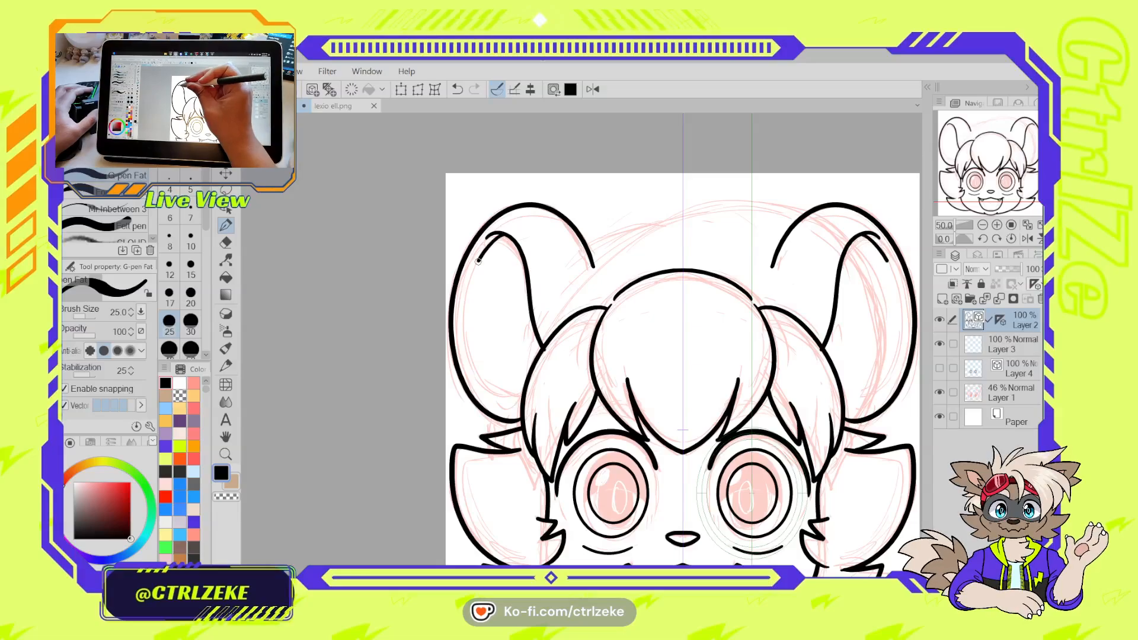
mouse_move(477, 252)
left_mouse_down()
mouse_move(470, 368)
mouse_move(493, 391)
mouse_move(522, 389)
left_mouse_up()
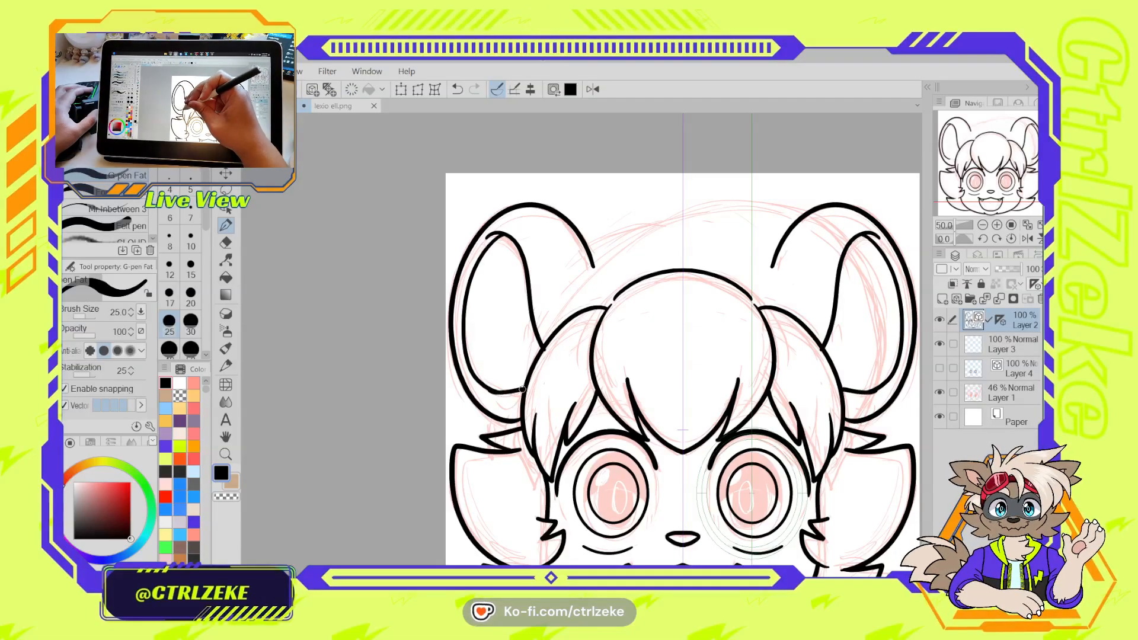
scroll(601, 249, "down", 1)
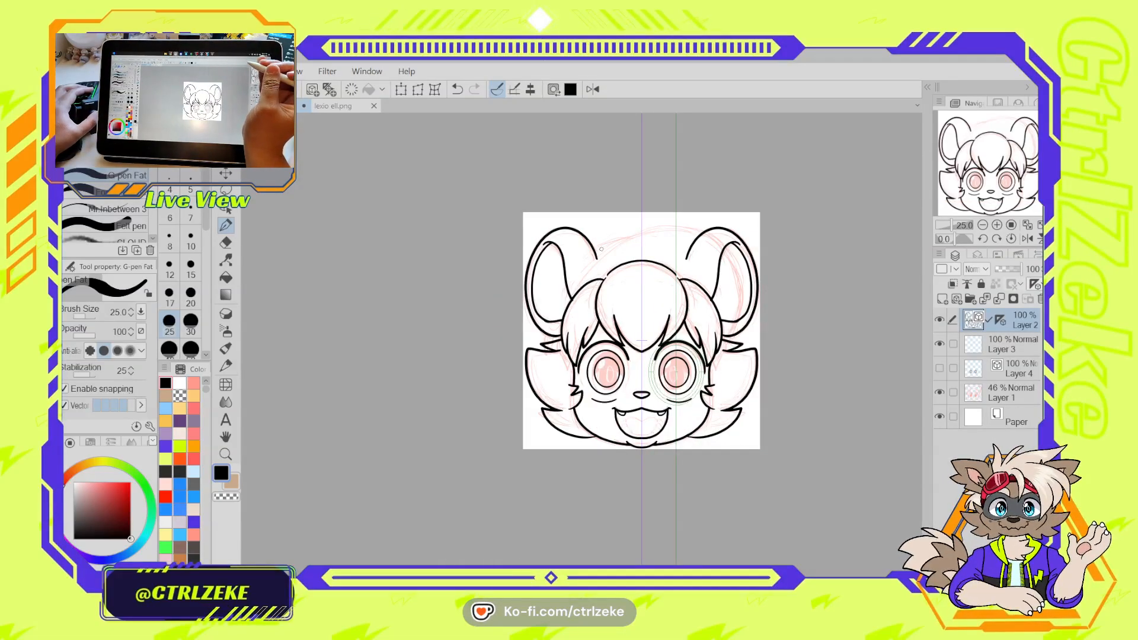
scroll(601, 249, "up", 3)
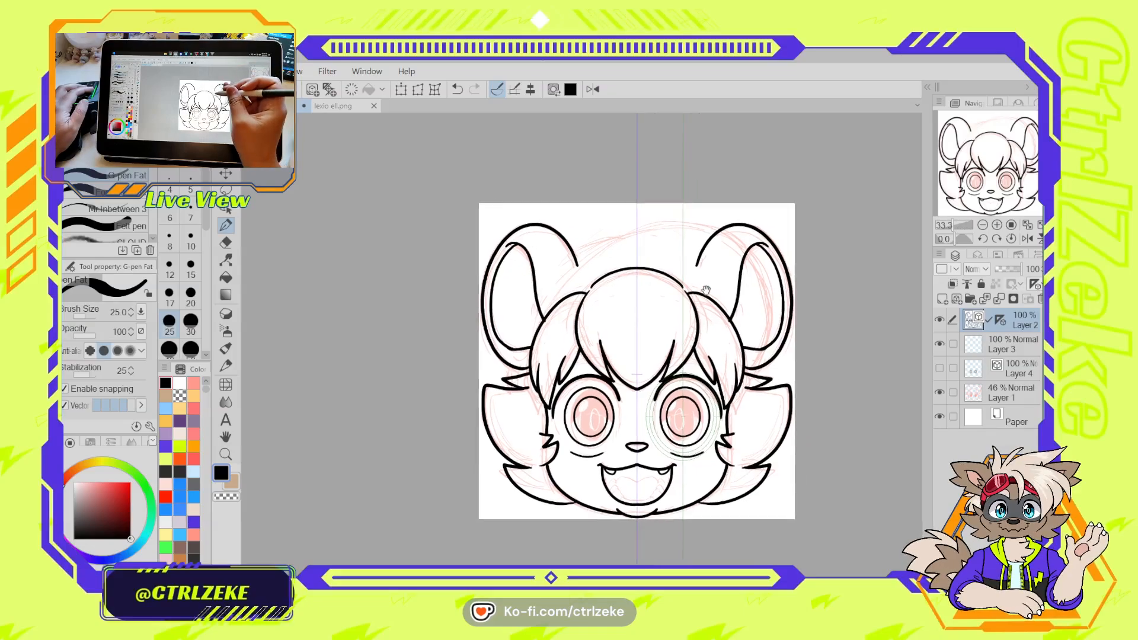
key("e")
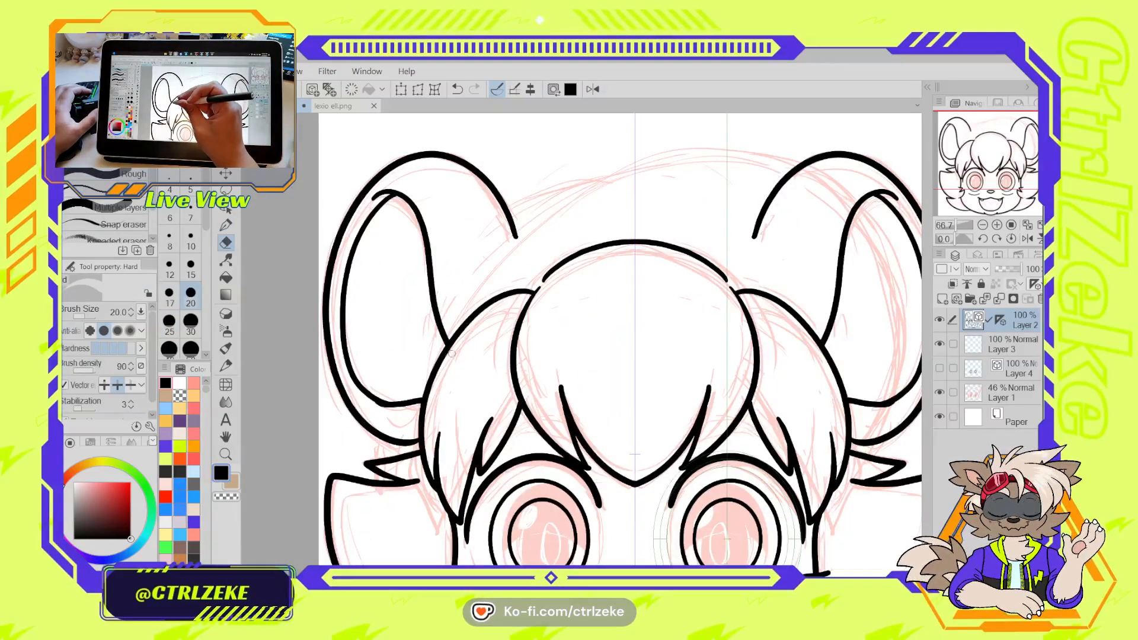
scroll(394, 394, "up", 1)
key("y")
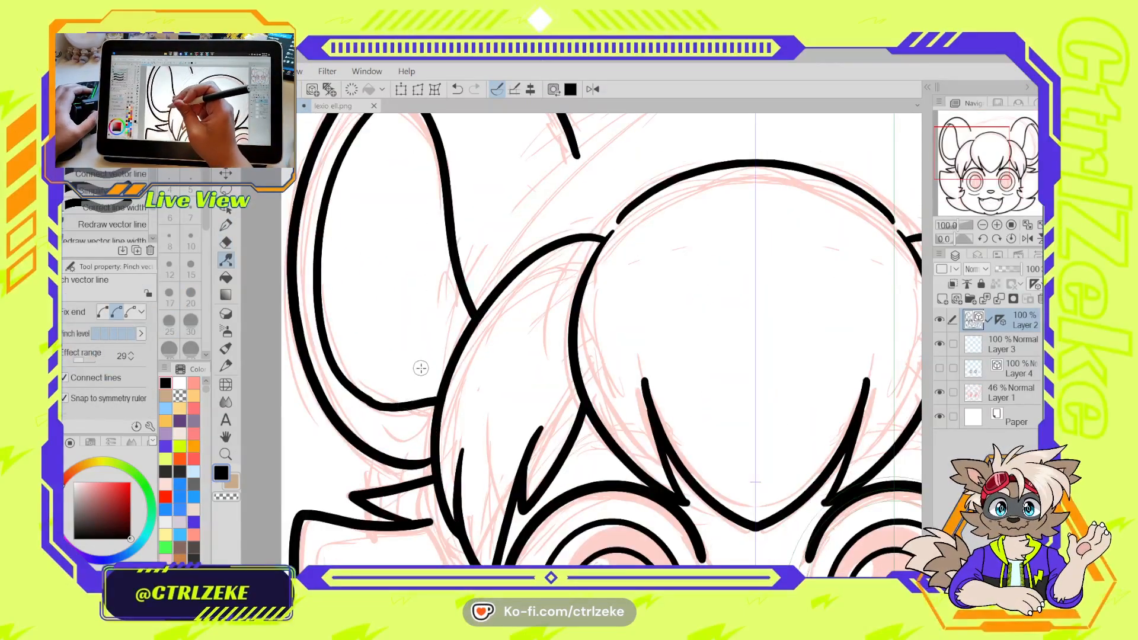
scroll(421, 368, "down", 3)
scroll(507, 299, "up", 3)
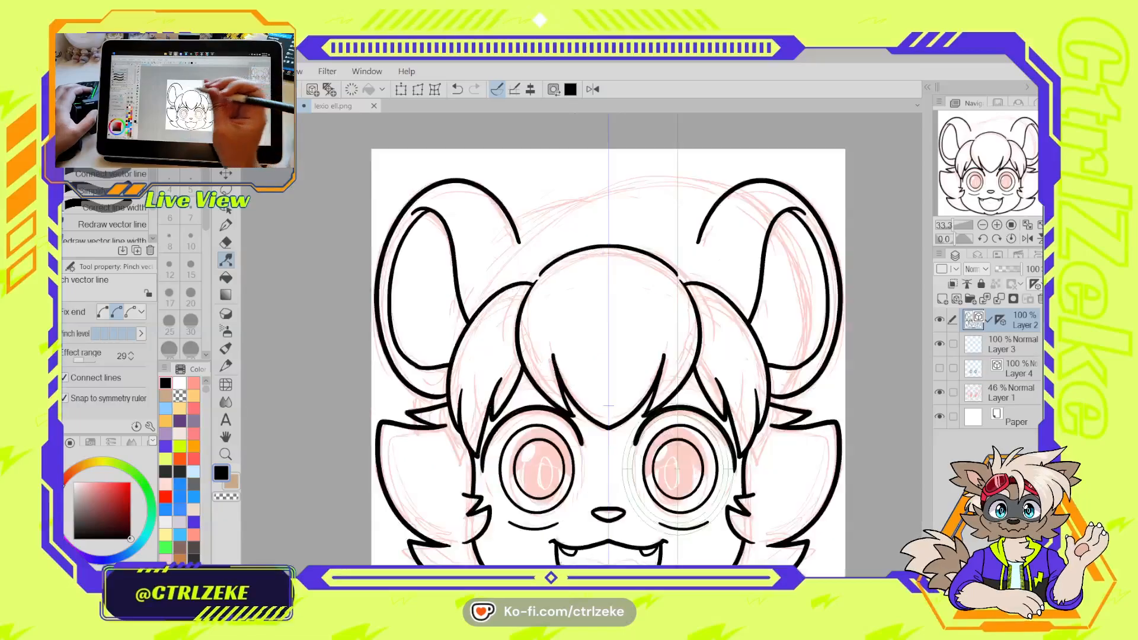
left_click_drag(377, 363, 414, 343)
Switch the line correction tool to Simplify vector line for the left inner ear's lower contour
left_click(111, 174)
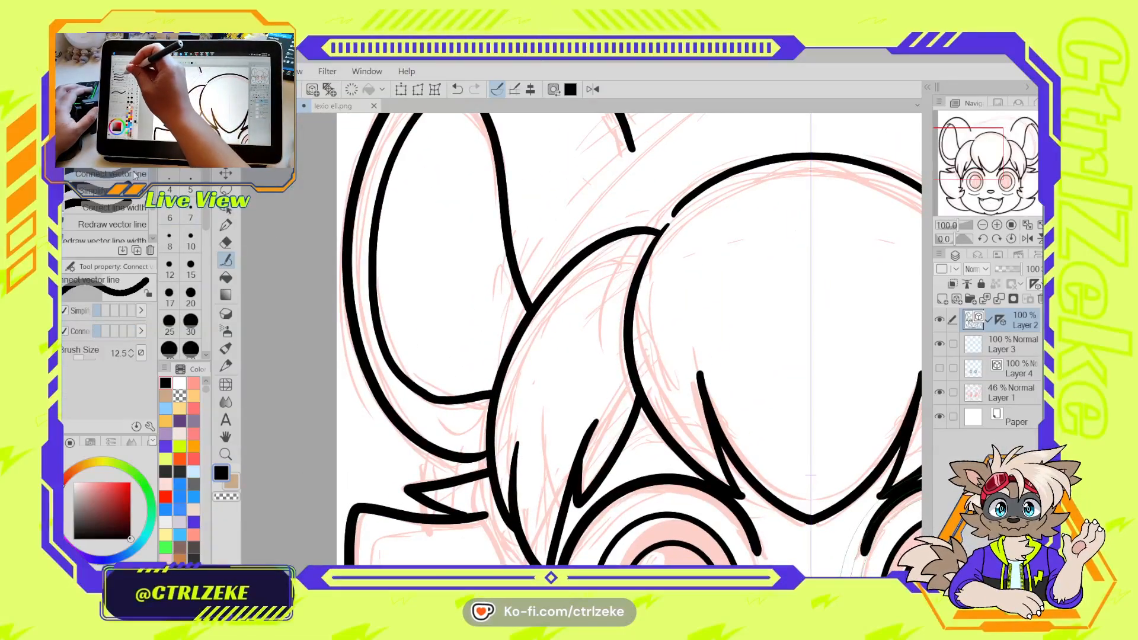
left_click(110, 141)
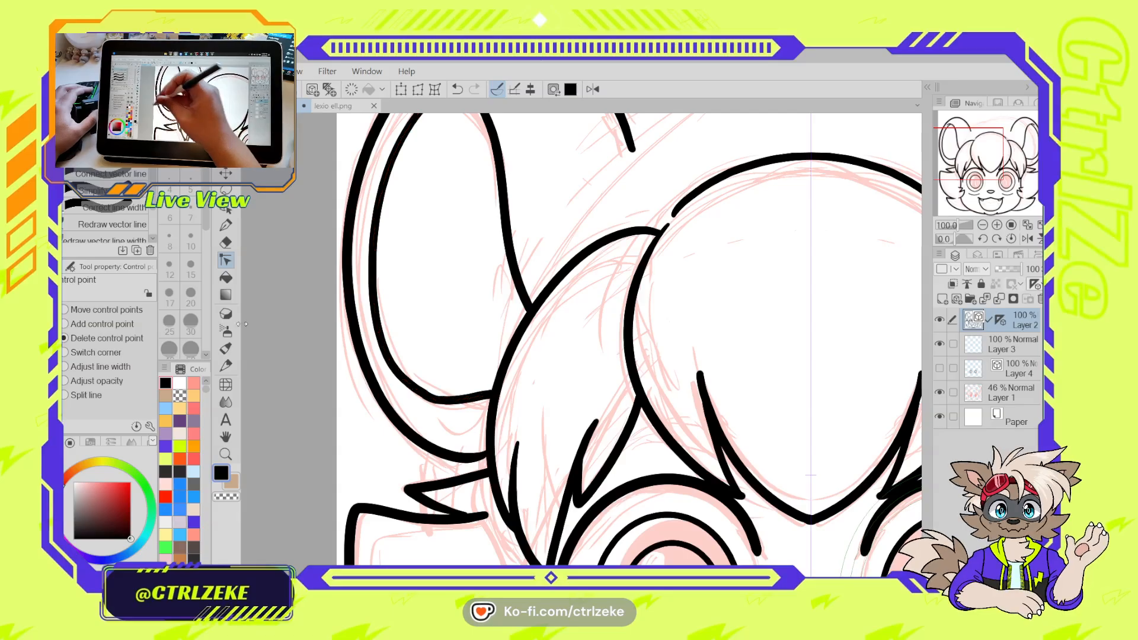
left_click(118, 191)
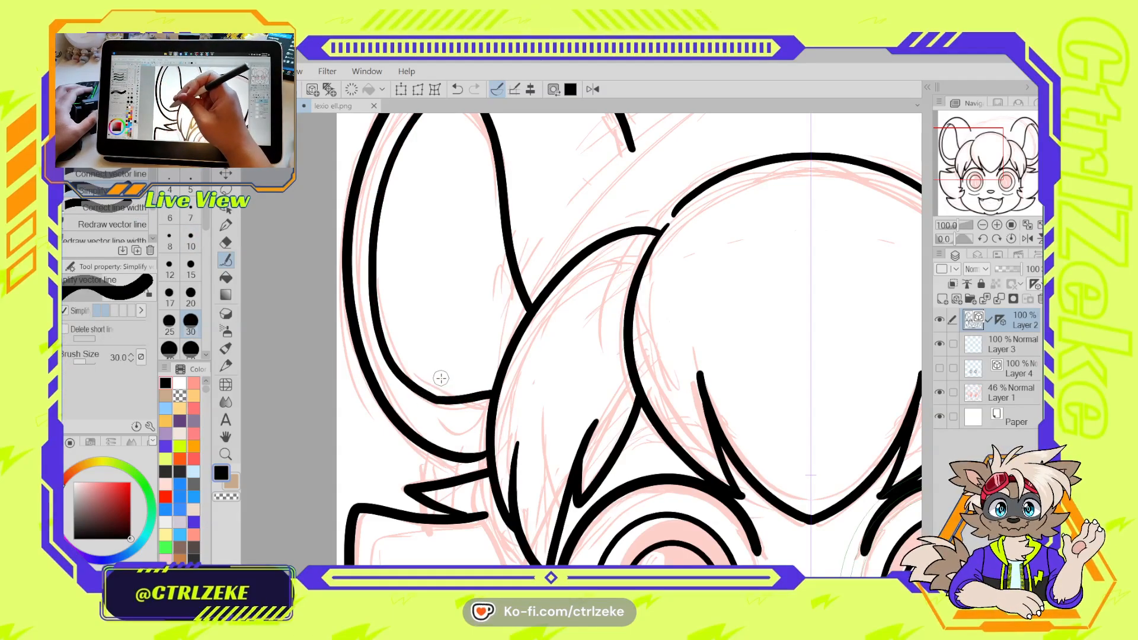
key("ctrl+minus")
key("ctrl+minus")
key("ctrl+minus")
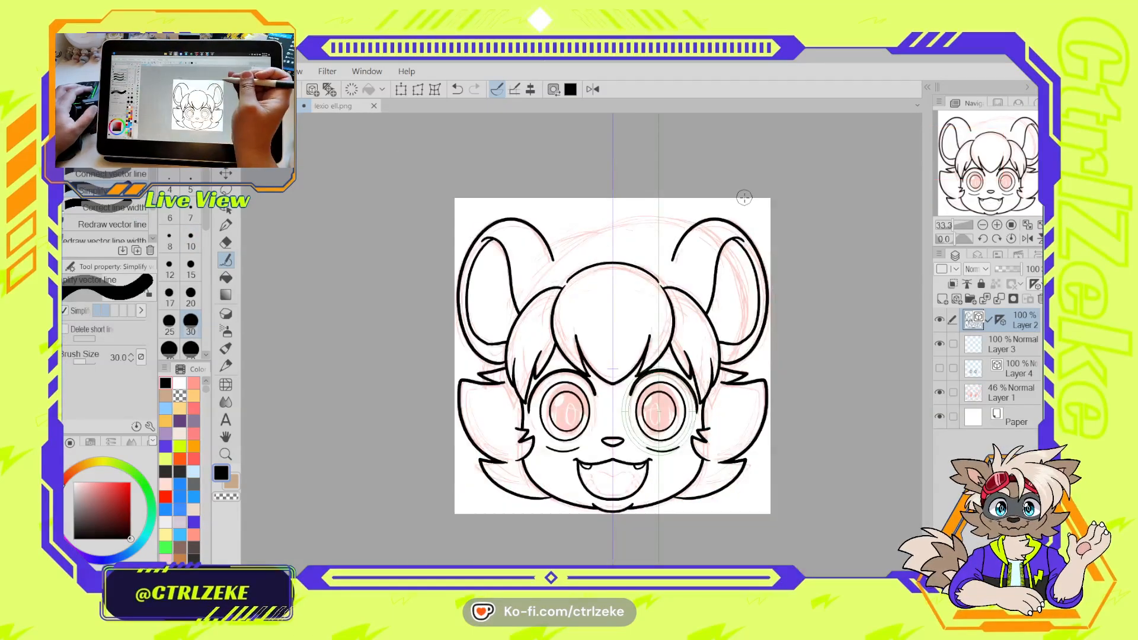
left_click_drag(740, 203, 674, 239)
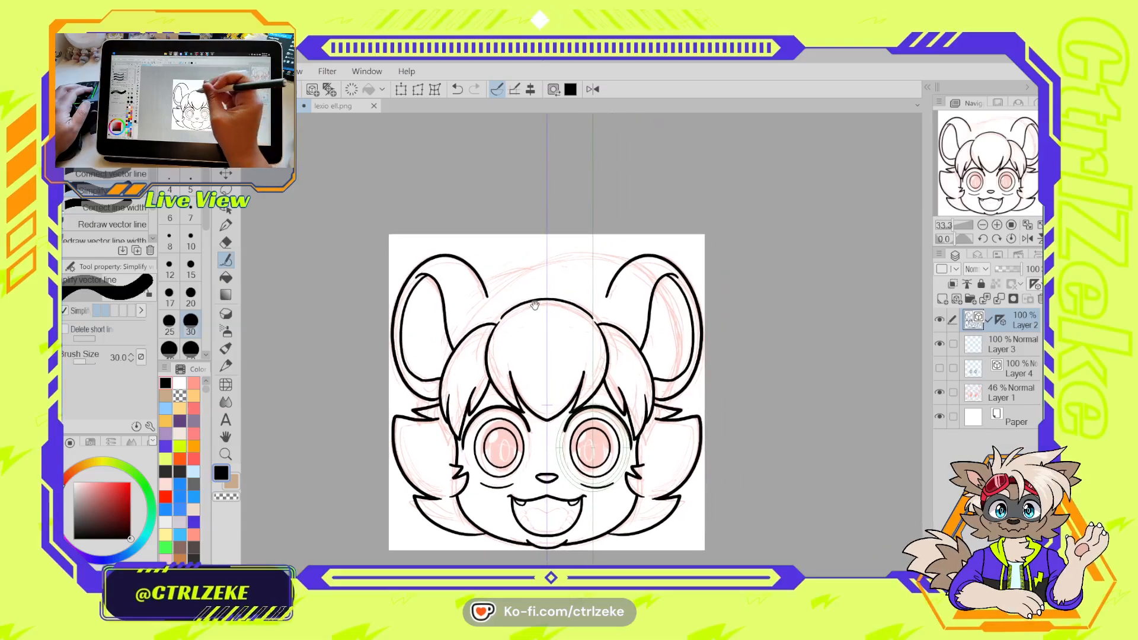
Turn off ruler snapping and ink one large hair outline arching from the left side hair over the head to the right side hair
key("ctrl+1")
key("p")
mouse_move(442, 372)
left_mouse_down()
mouse_move(643, 256)
mouse_move(645, 410)
left_mouse_up()
Reshape the large hair outline with Pinch vector line, adjusting its right side, left end and top arch to follow the sketch
key("y")
mouse_move(677, 352)
left_mouse_down()
mouse_move(678, 372)
mouse_move(673, 358)
left_mouse_up()
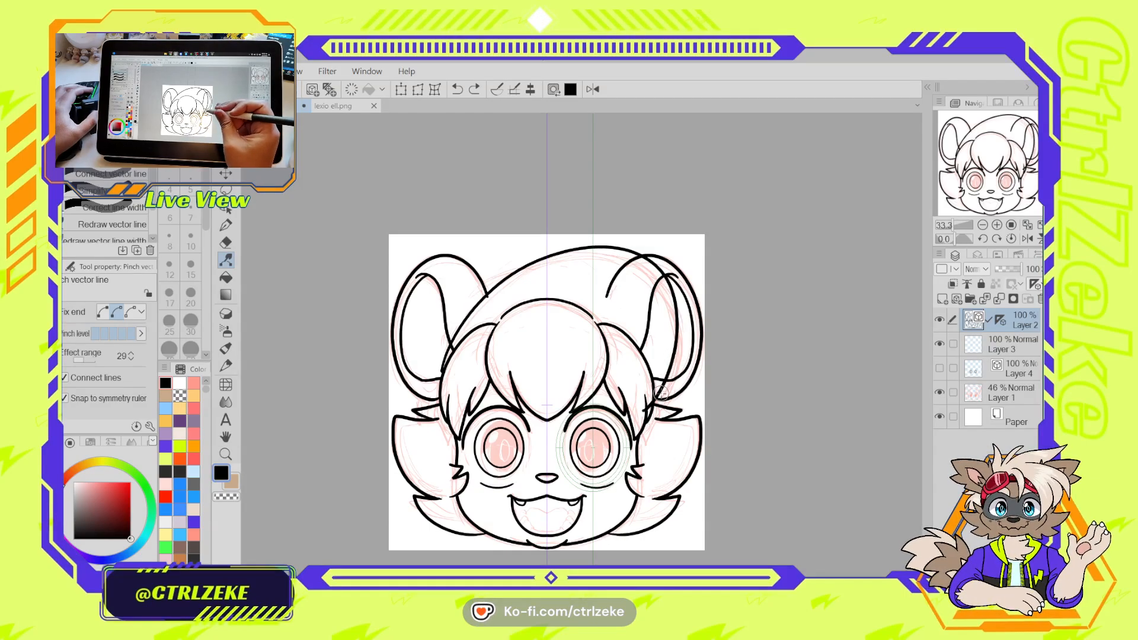
key("e")
key("ctrl+plus")
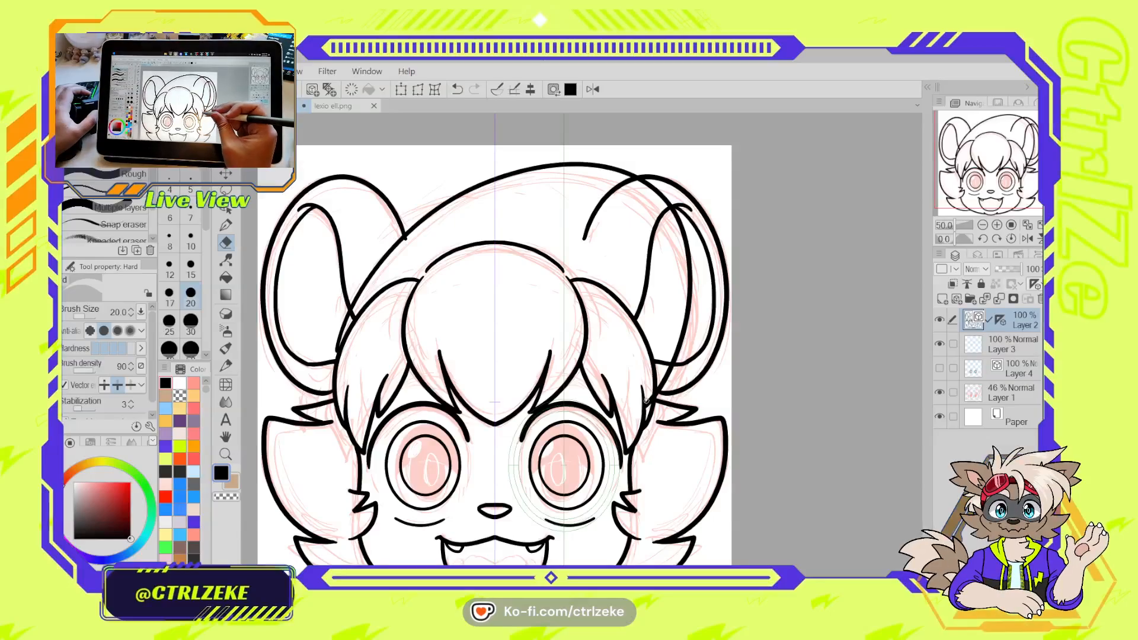
key("y")
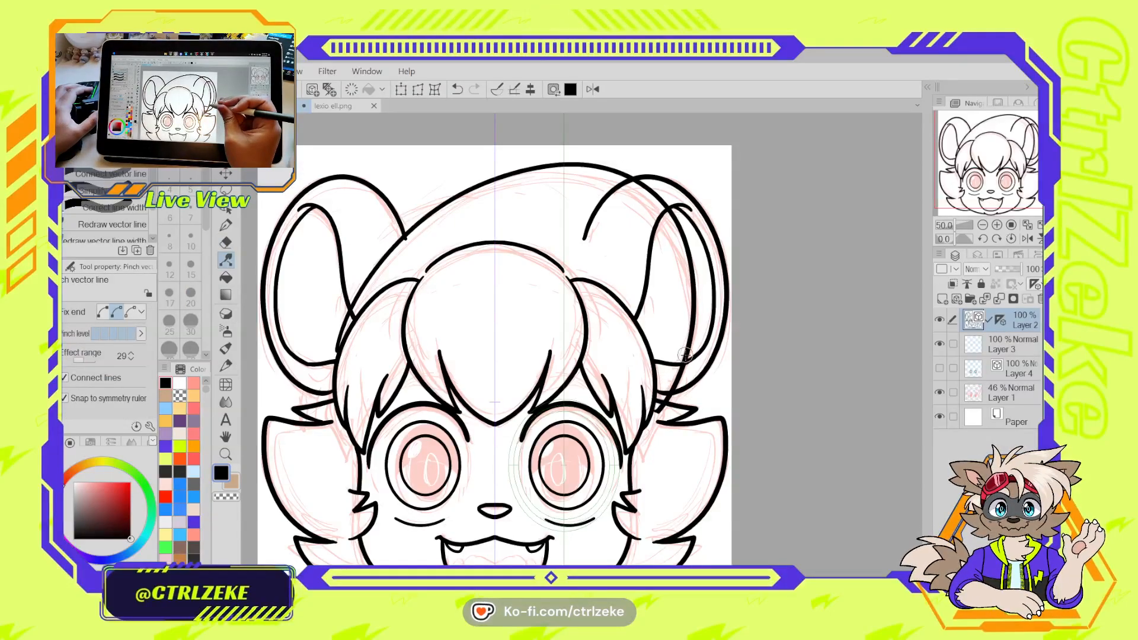
left_click_drag(684, 359, 683, 363)
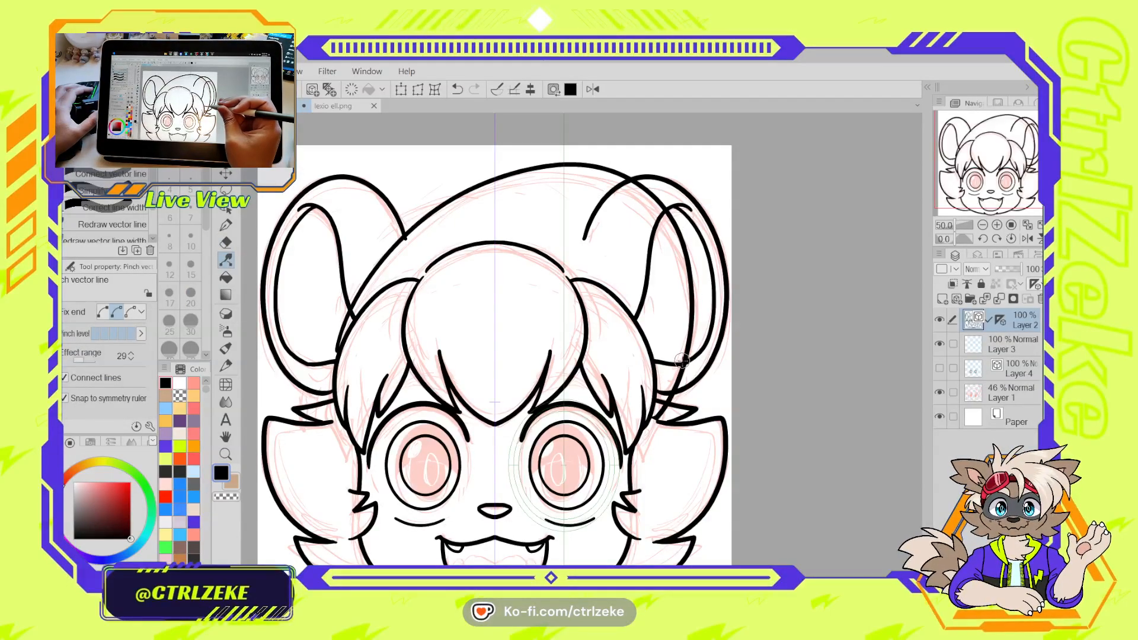
left_click_drag(448, 205, 445, 206)
left_click_drag(338, 342, 335, 340)
left_click_drag(375, 268, 377, 270)
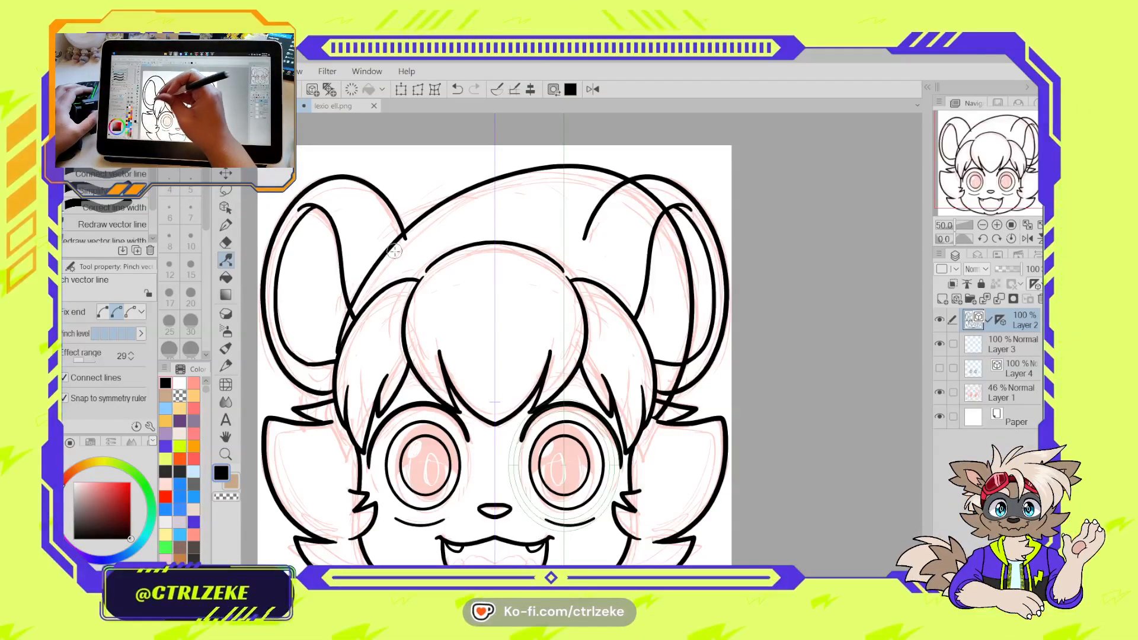
left_click_drag(559, 166, 560, 168)
left_click_drag(649, 190, 643, 192)
left_click_drag(536, 172, 550, 160)
Erase the right ear lines inside the large hair outline and ink a short stroke extending the outline to the right side hair
key("e")
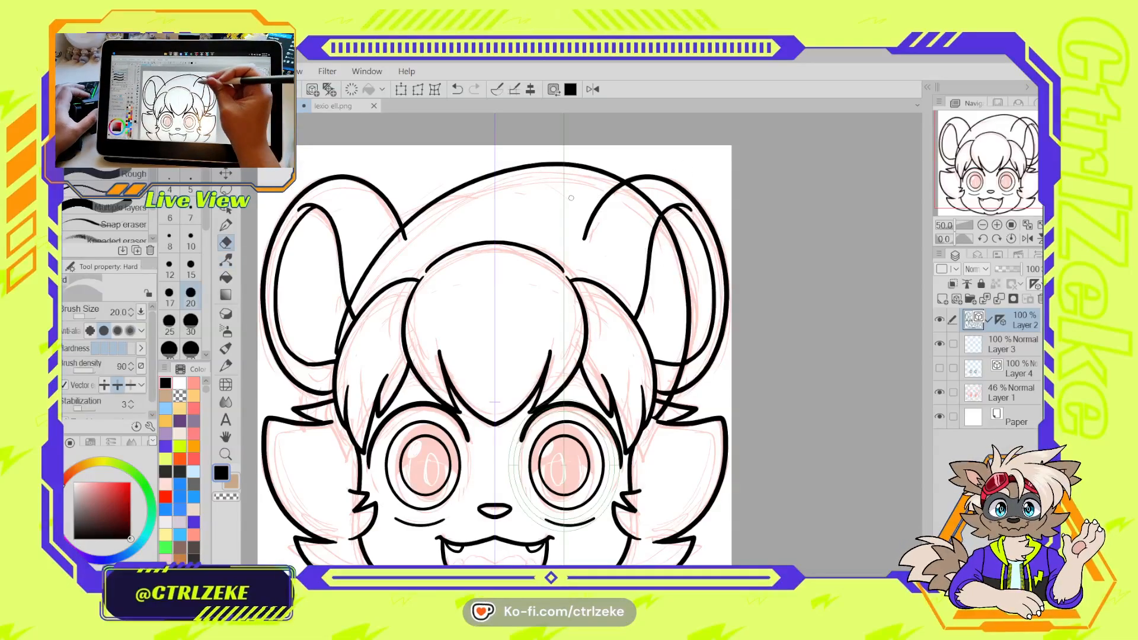
left_click(662, 223)
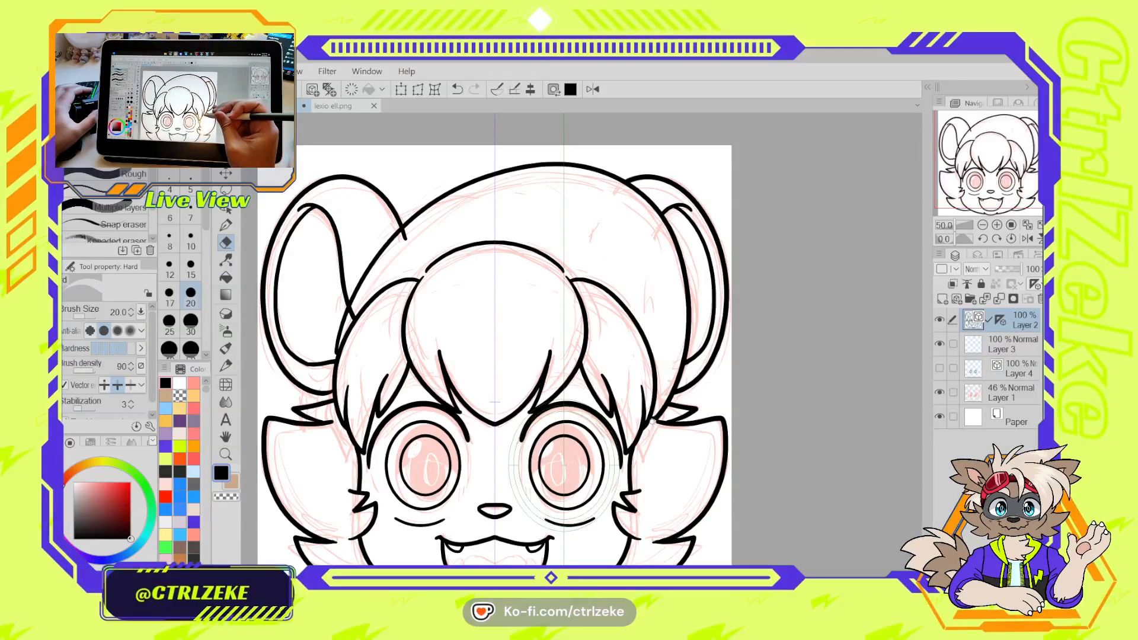
key("p")
scroll(652, 420, "up", 2)
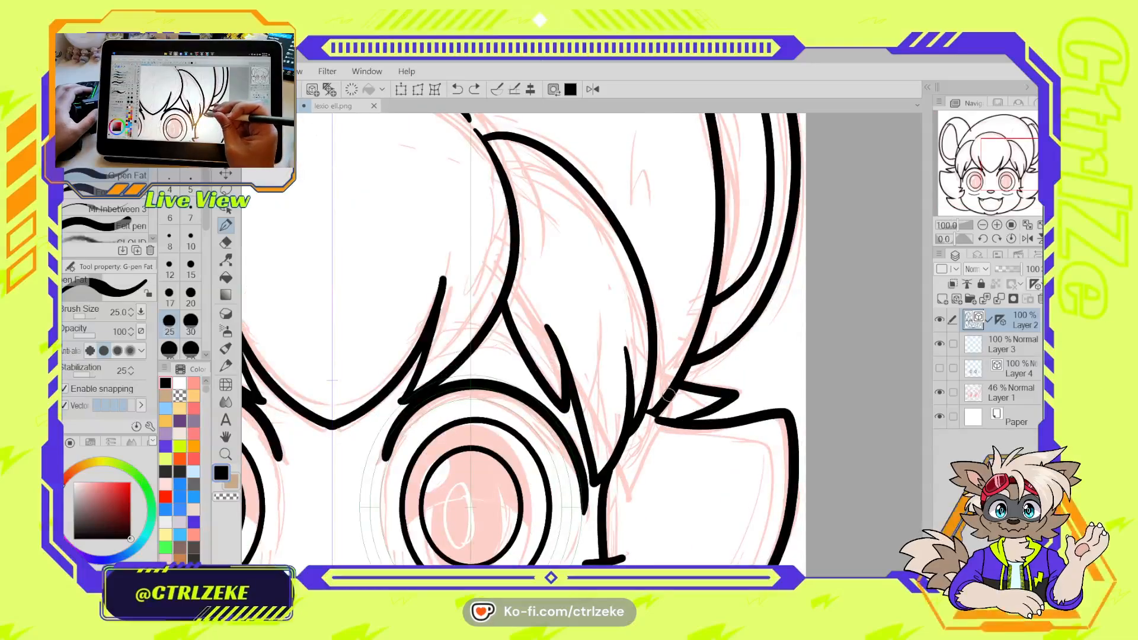
left_click_drag(652, 410, 612, 454)
key("e")
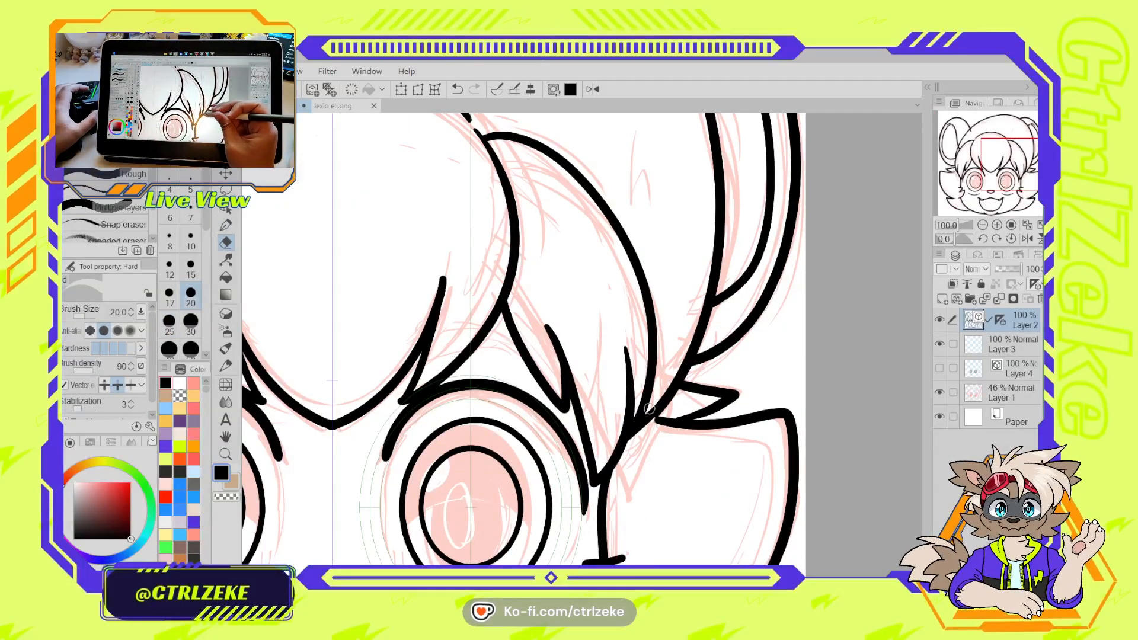
key("y")
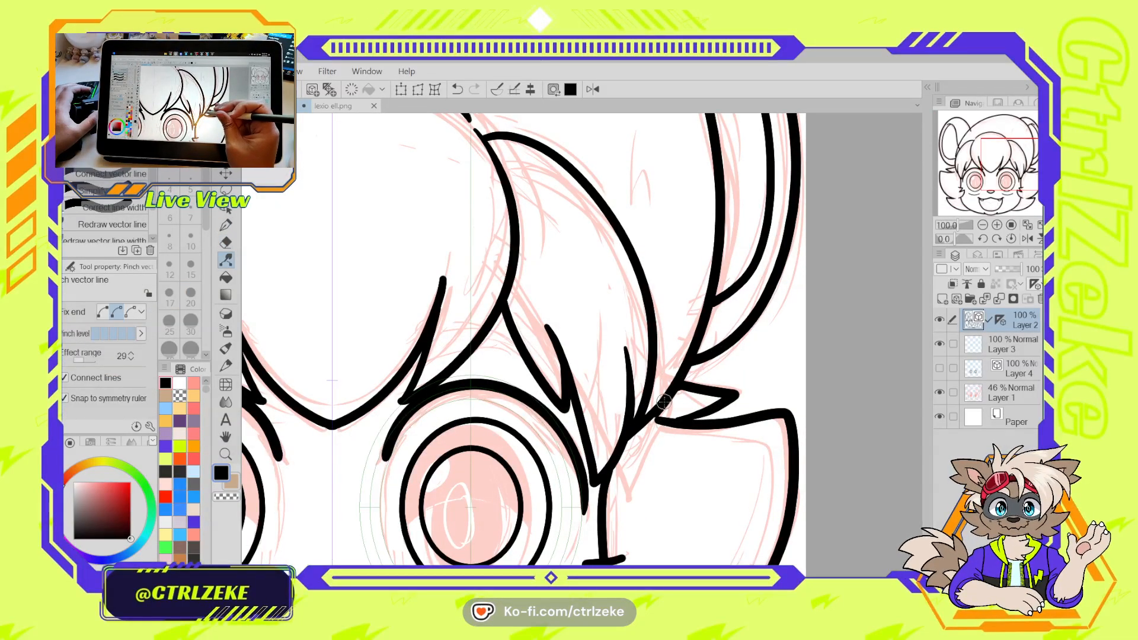
left_click_drag(664, 402, 661, 395)
key("ctrl+z")
key("ctrl+z")
Select the vector line of the small tuft below the right ear with the Object tool to examine its control points
key("o")
left_click(669, 397)
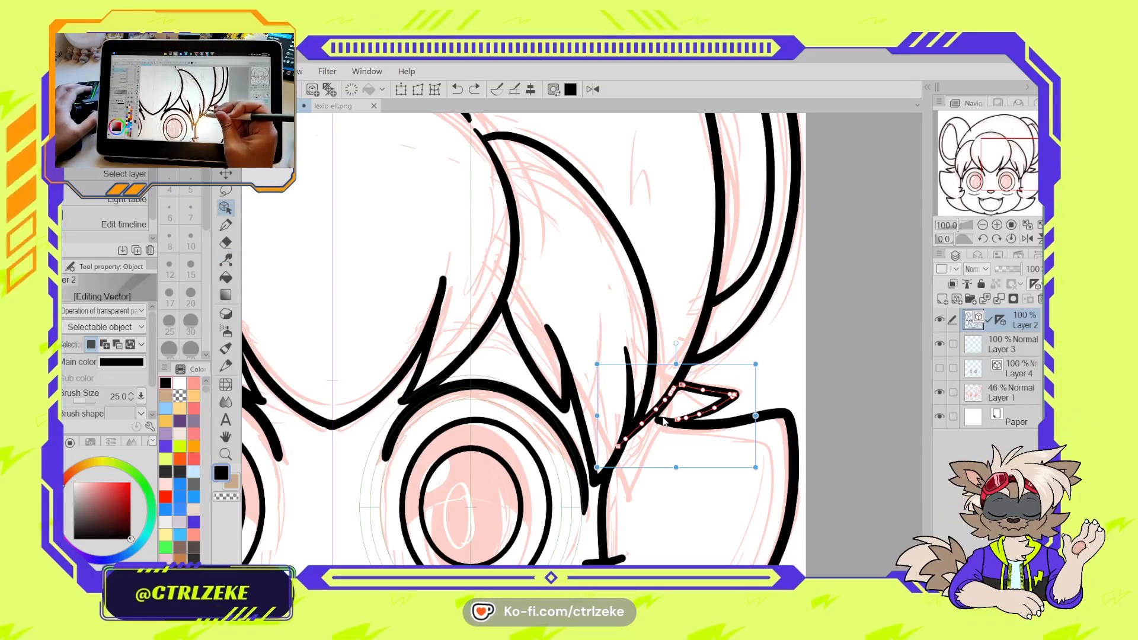
key("ctrl+minus")
key("ctrl+minus")
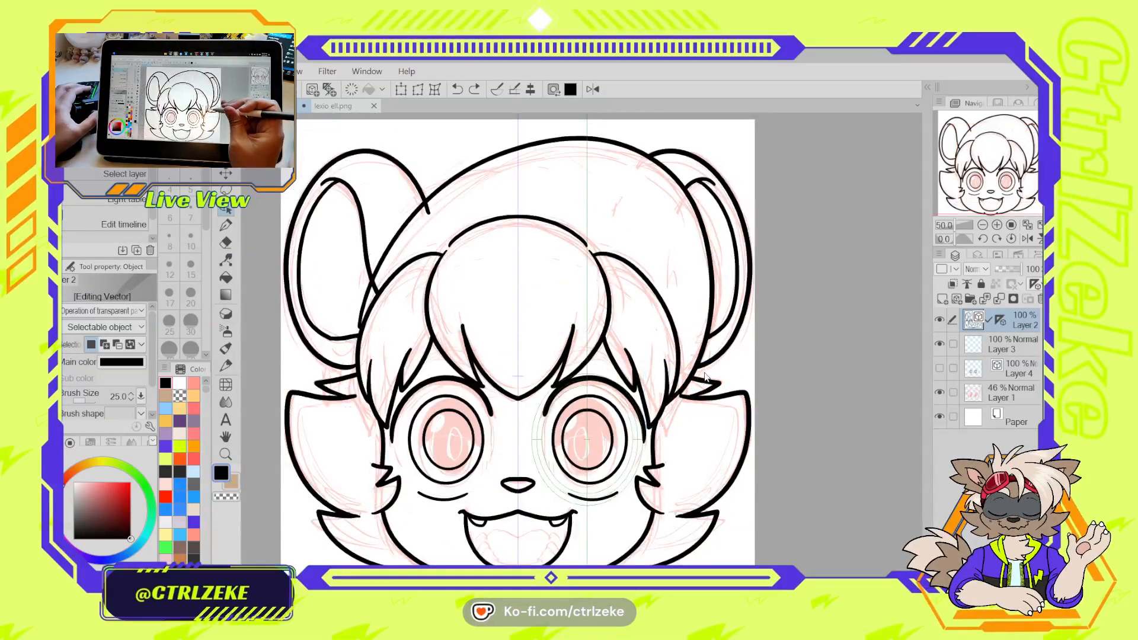
Pull the left end of the large hair outline onto the left side-hair contour with Pinch vector line
key("p")
left_click_drag(532, 241, 658, 295)
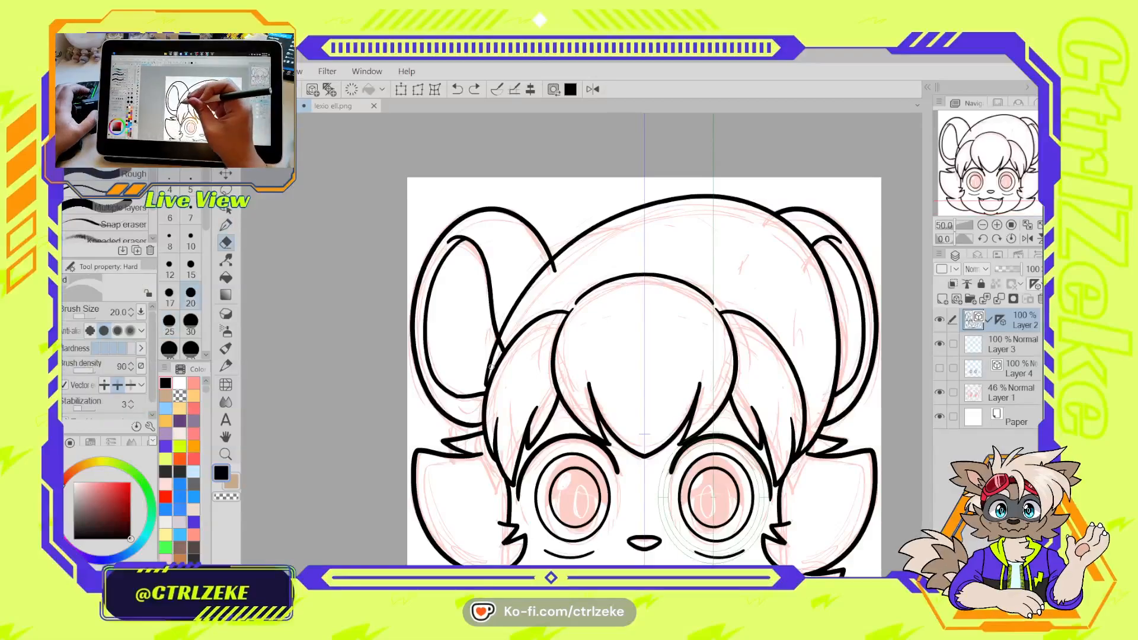
key("e")
key("ctrl+z")
key("ctrl+z")
key("ctrl+plus")
key("ctrl+plus")
key("ctrl+plus")
key("ctrl+plus")
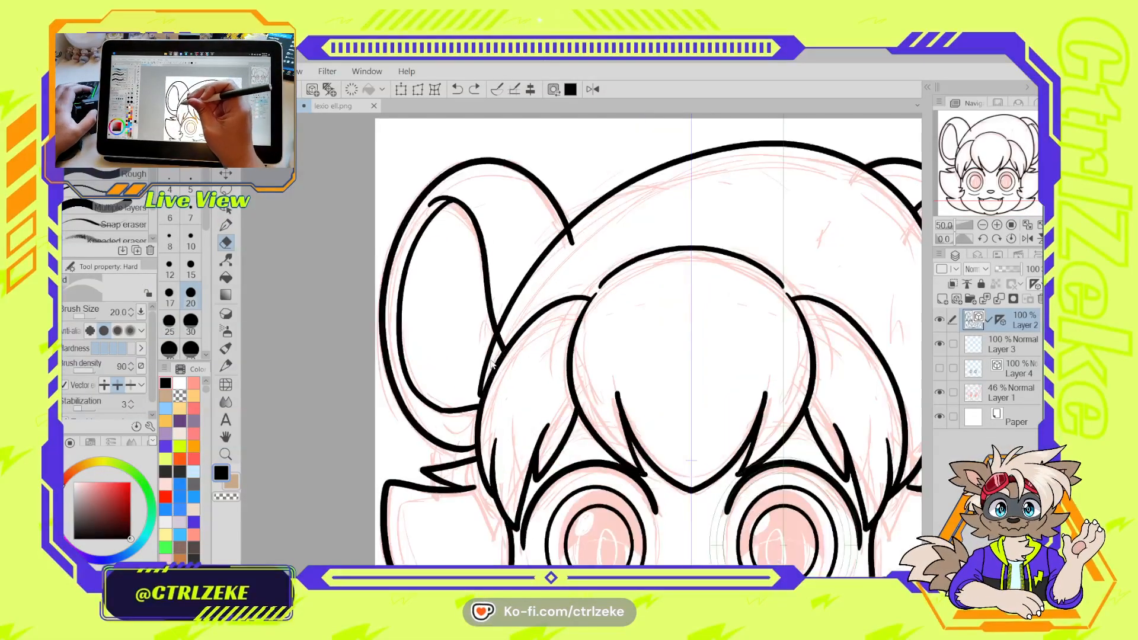
key("y")
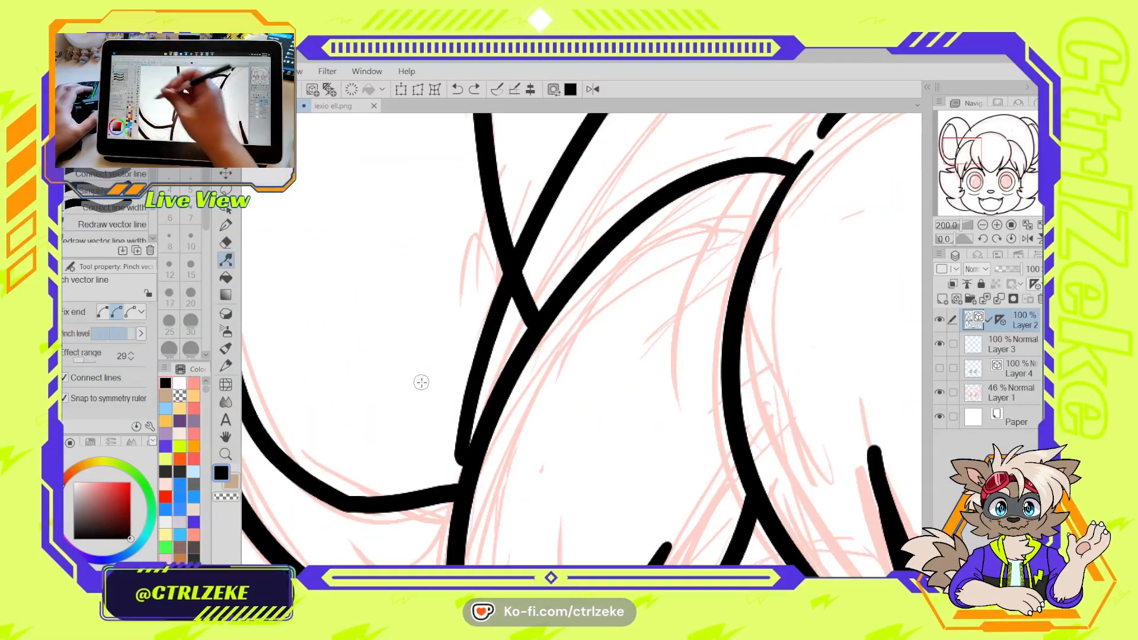
left_click_drag(460, 427, 468, 429)
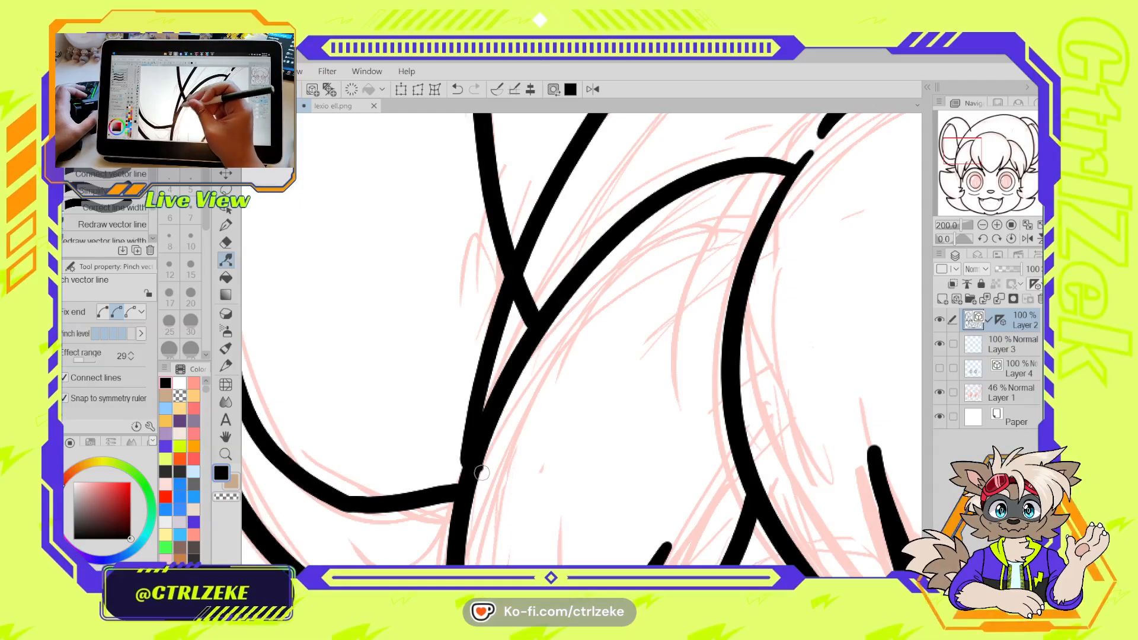
Erase the ends of the left ear lines that overlap the large hair outline
key("e")
key("ctrl+minus")
key("ctrl+minus")
key("ctrl+minus")
key("ctrl+minus")
key("ctrl+minus")
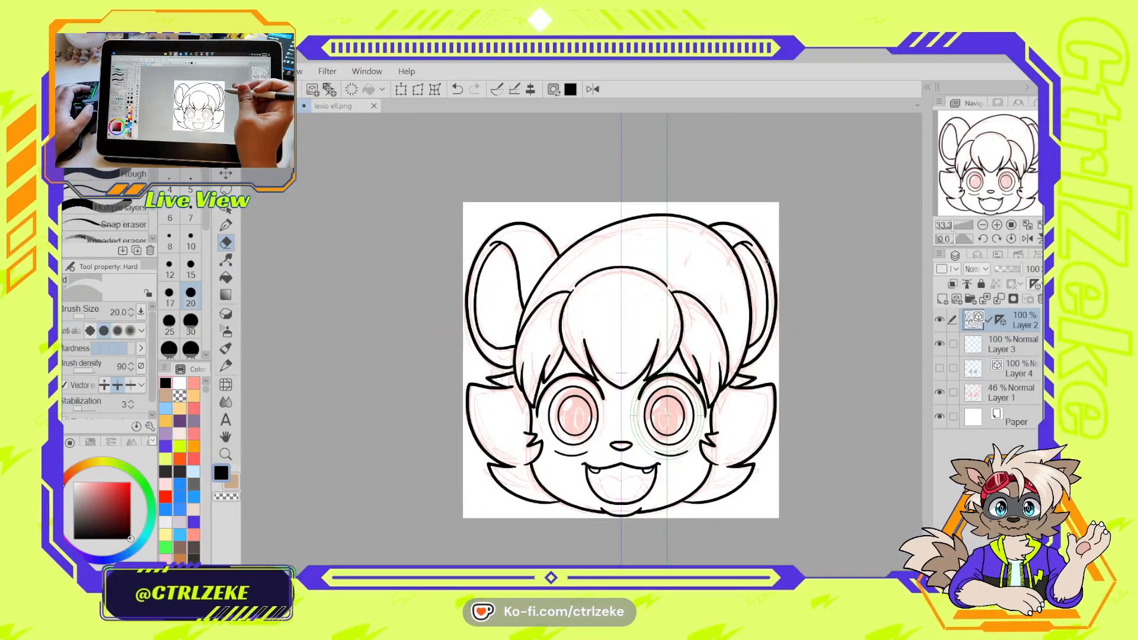
key("p")
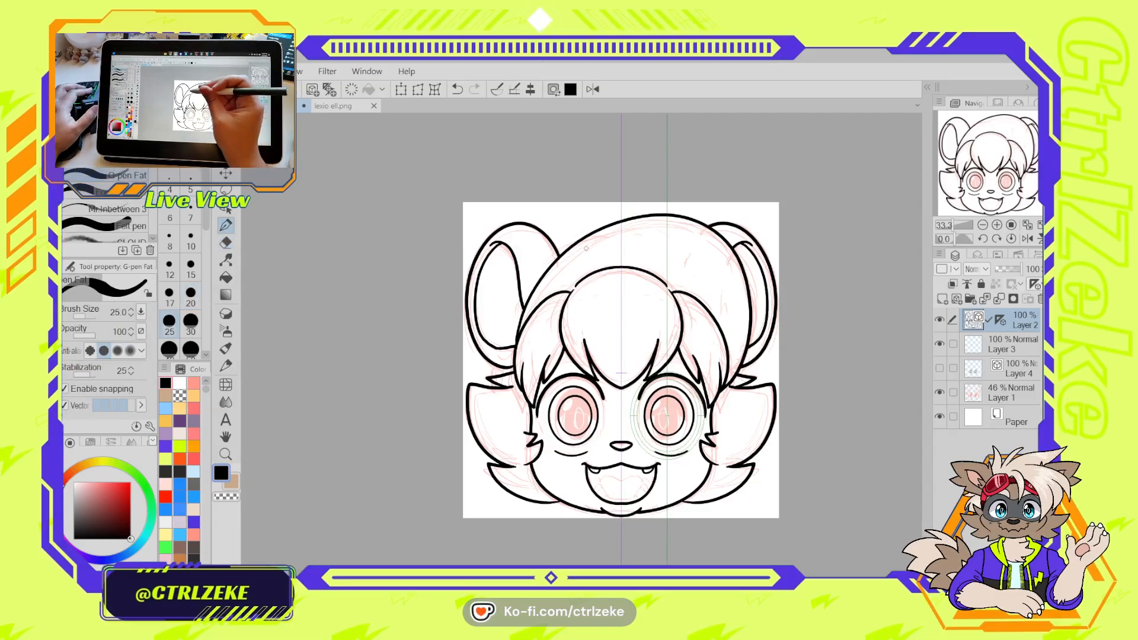
left_click_drag(602, 237, 542, 257)
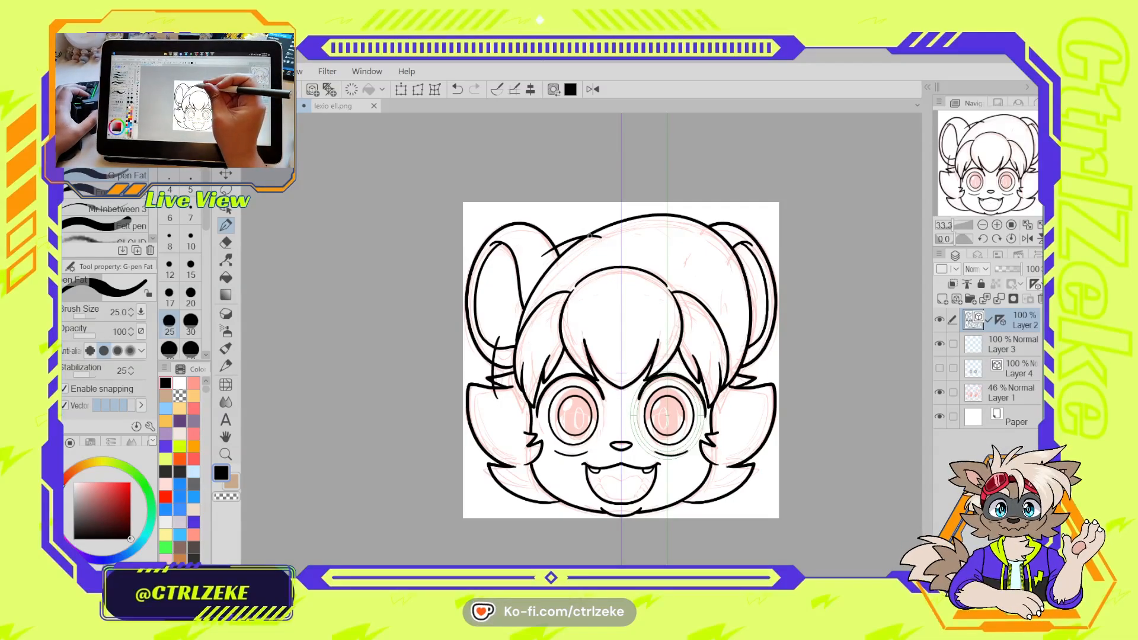
key("o")
left_click(573, 247)
left_click(351, 90)
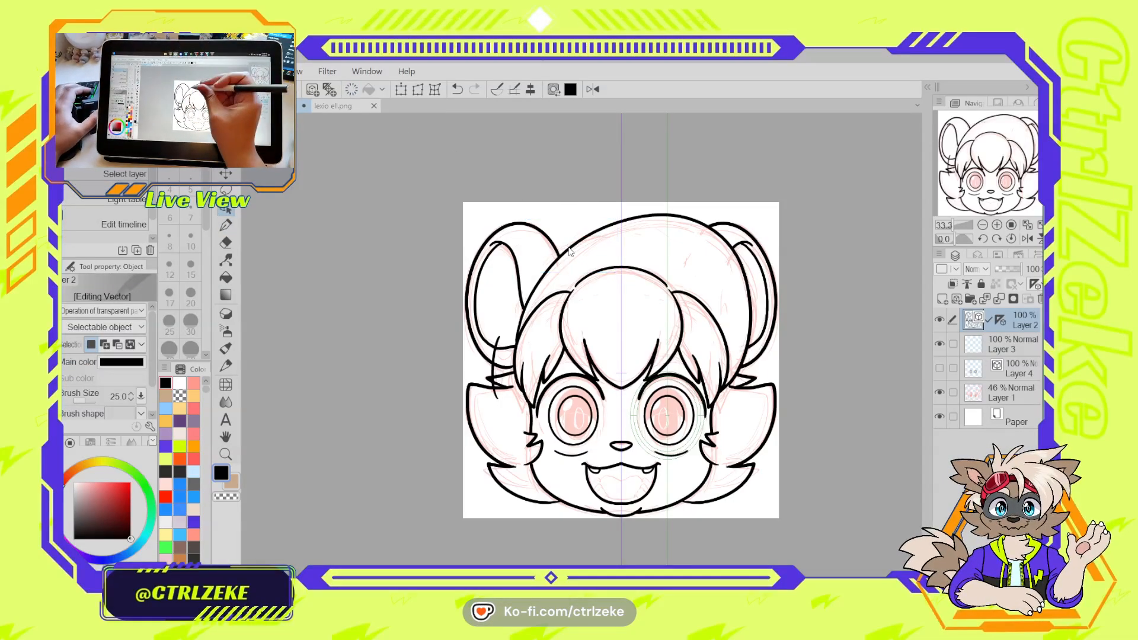
Try a short back-hair stroke bulging beyond the upper left of the hair outline, erasing its excess and the stray lines below the ear
key("p")
left_click_drag(543, 258, 642, 236)
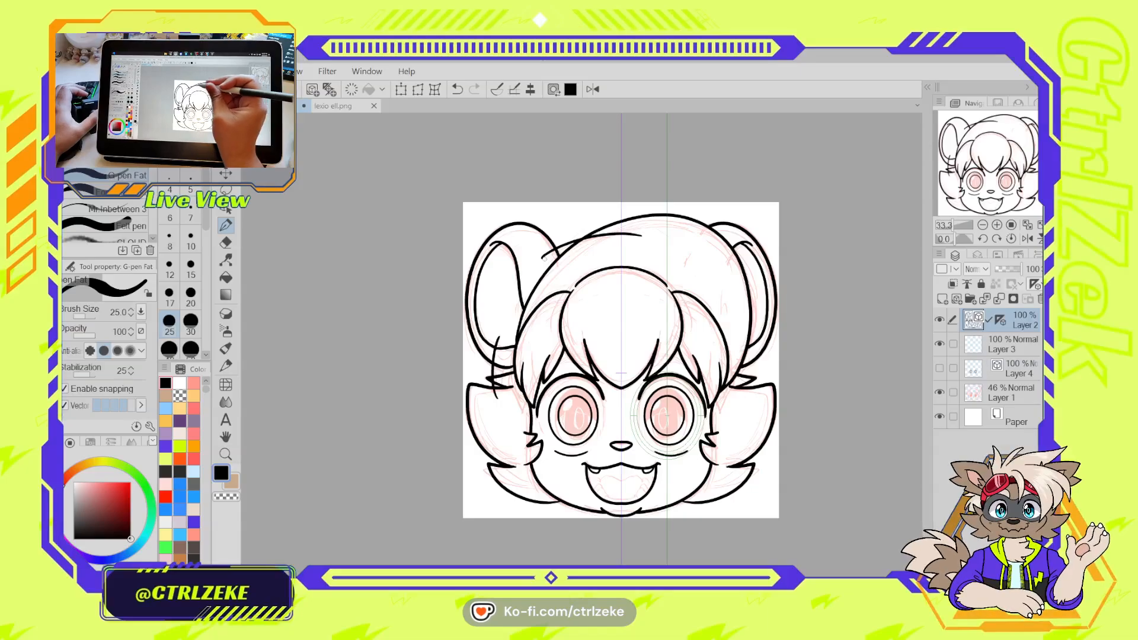
key("e")
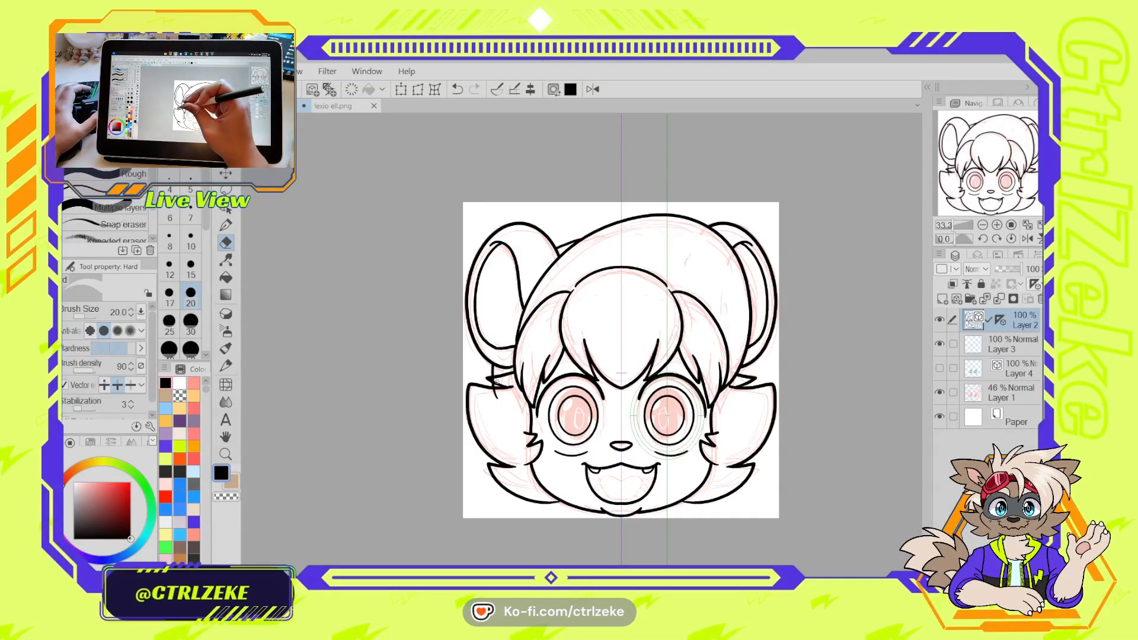
left_click_drag(495, 383, 492, 395)
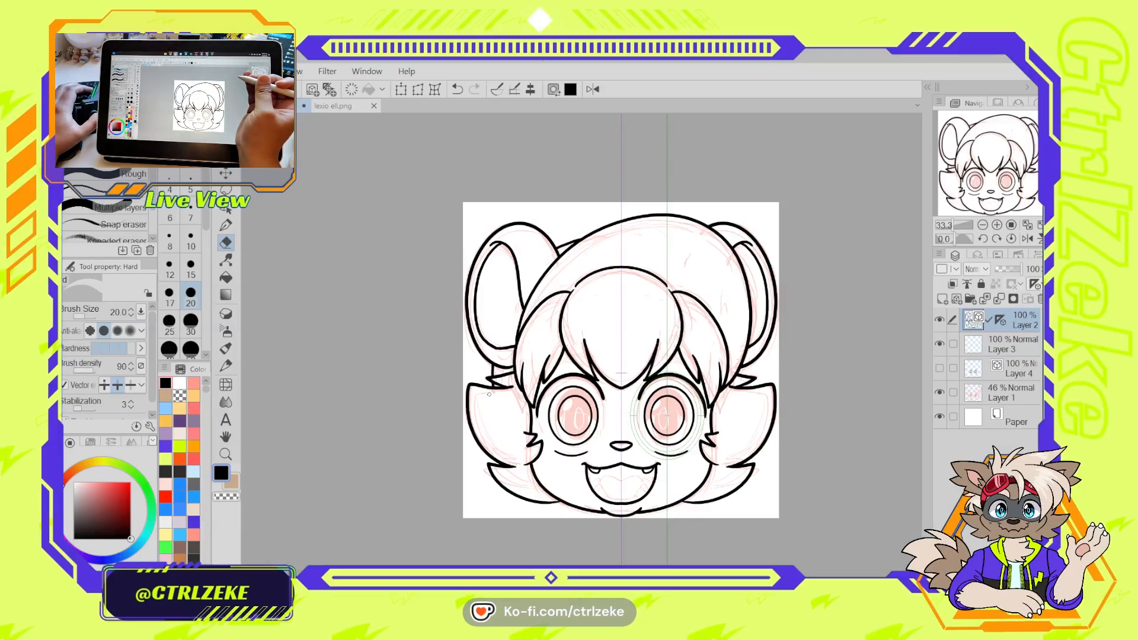
scroll(490, 395, "down", 3)
scroll(492, 383, "up", 3)
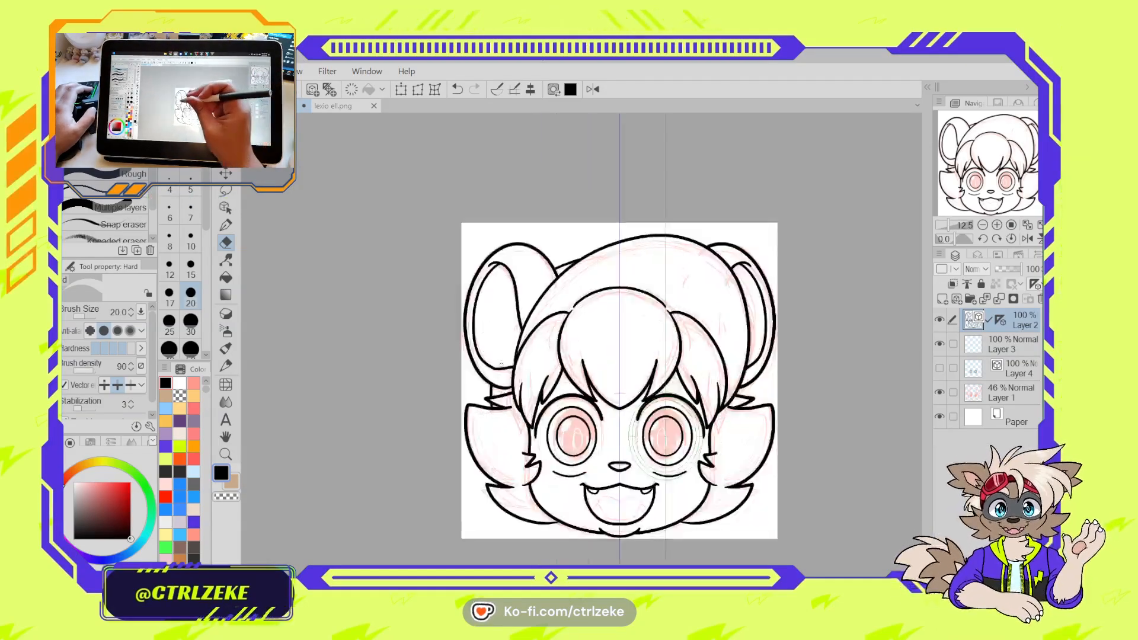
scroll(501, 365, "up", 1)
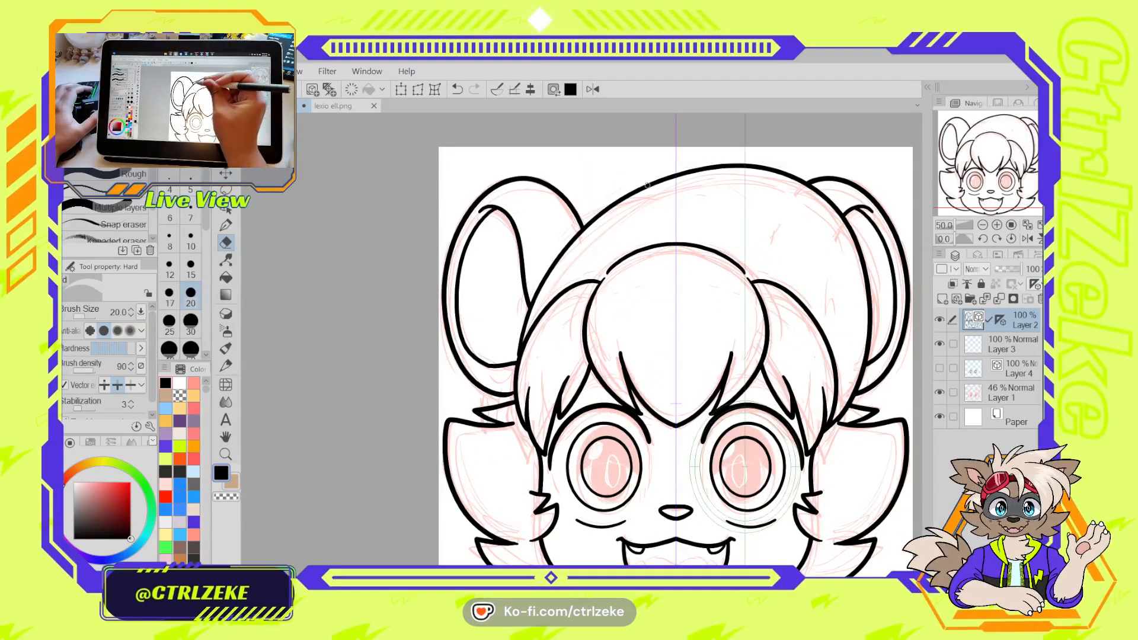
Ink a larger second hair curve from inside the top arch across the left ear down to the left cheek fur
key("p")
left_click_drag(734, 184, 522, 254)
left_click_drag(473, 278, 517, 463)
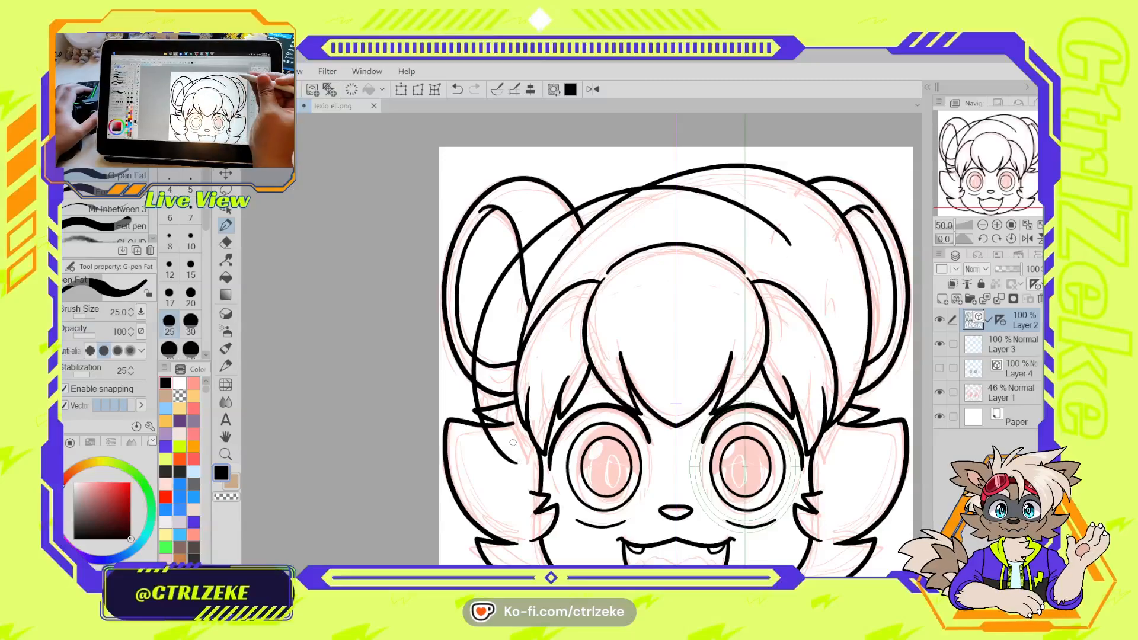
Pull the lower end of the second hair curve toward the left cheek fur with Pinch vector line
left_click(226, 260)
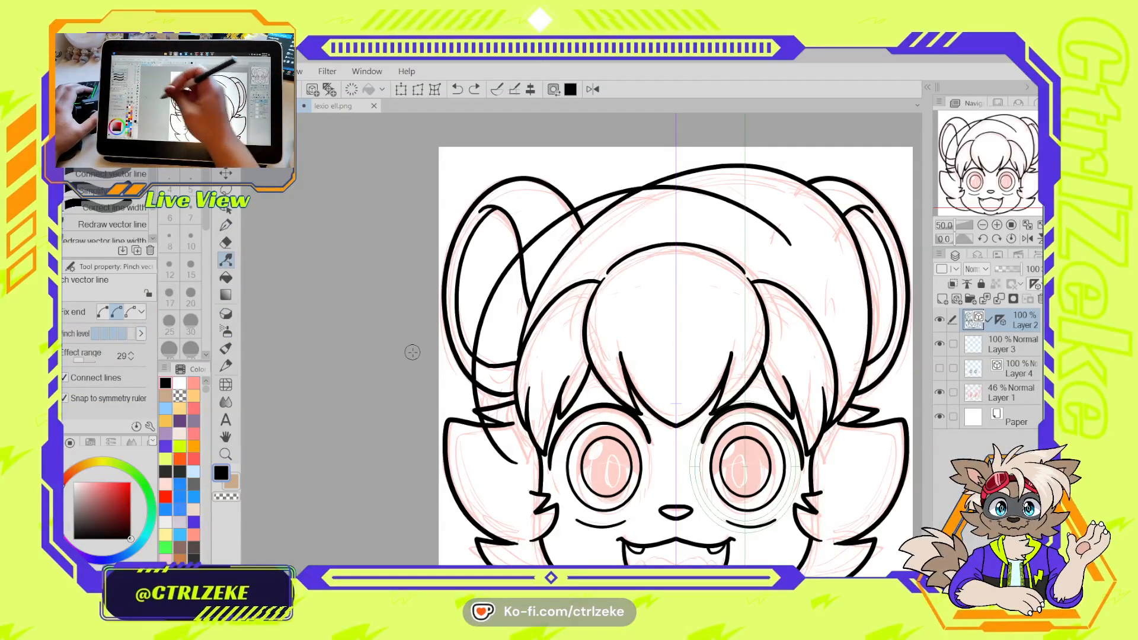
left_click(137, 336)
left_click_drag(505, 456, 493, 457)
key("ctrl+minus")
key("ctrl+minus")
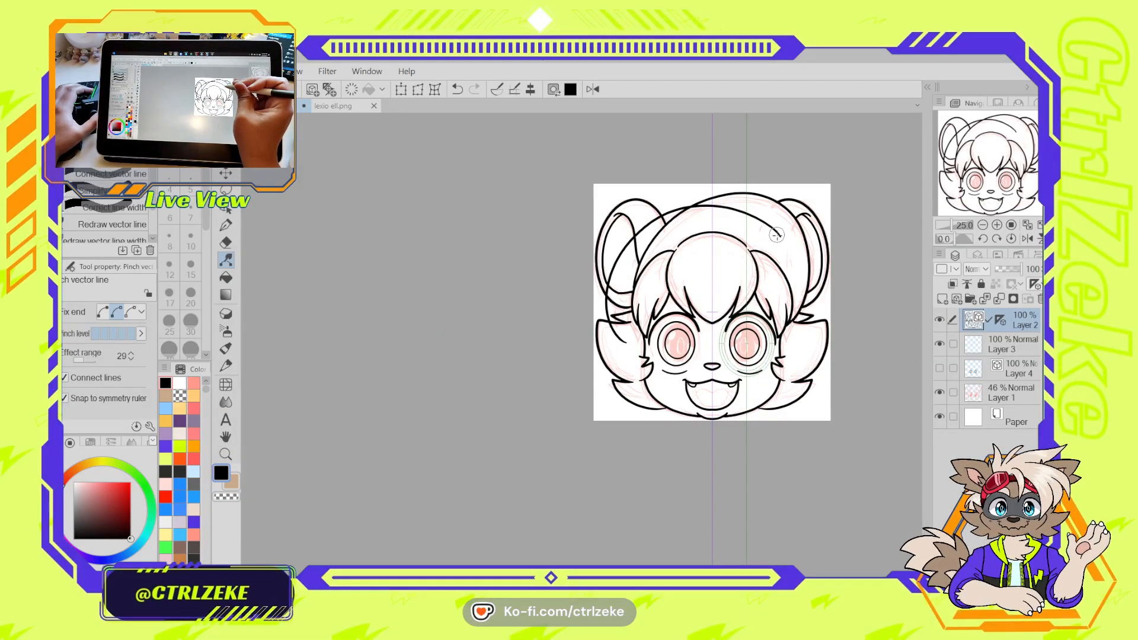
Erase the excess of the second hair curve across the left ear, at the cheek fur and inside the top arch
key("e")
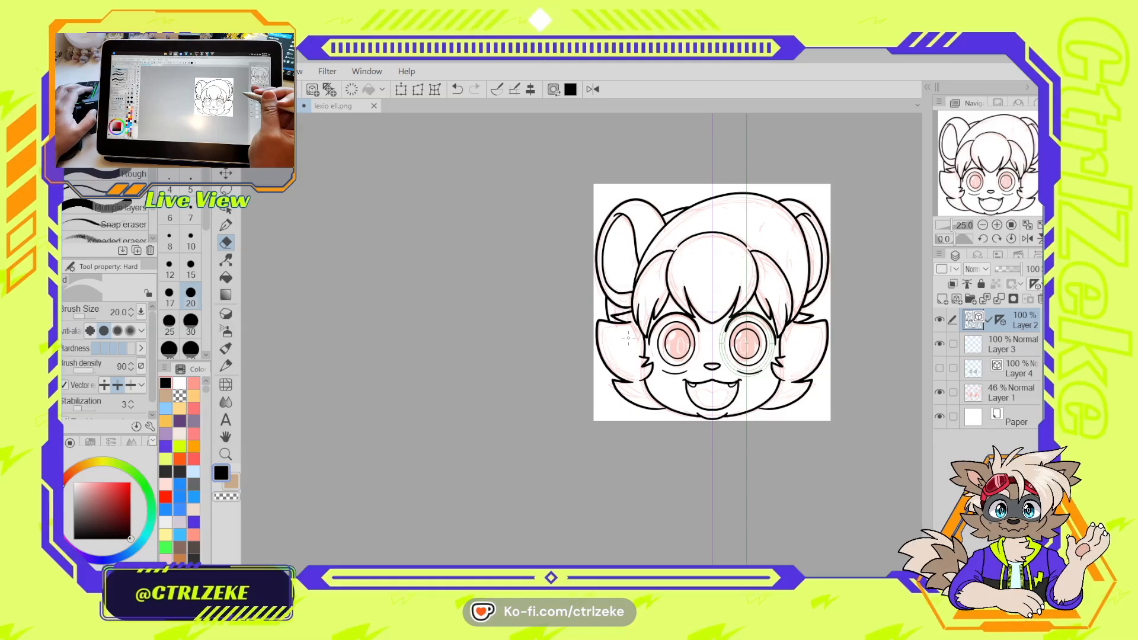
scroll(629, 338, "up", 4)
mouse_move(772, 220)
left_mouse_down()
mouse_move(587, 363)
mouse_move(629, 333)
left_mouse_up()
Ink mirrored eyelid crease arcs above both eyes, between the hair locks, with the G-pen at brush size 17.5
key("p")
key("ctrl+z")
key("]")
key("[")
left_click_drag(583, 363, 637, 349)
key("ctrl+z")
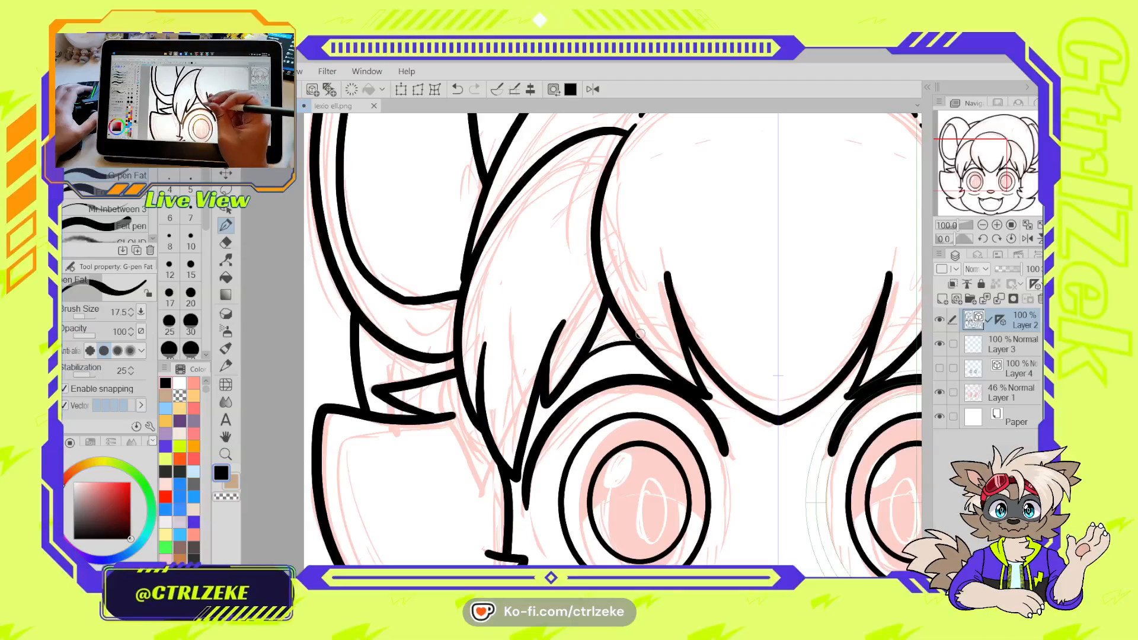
key("ctrl+z")
scroll(634, 309, "down", 3)
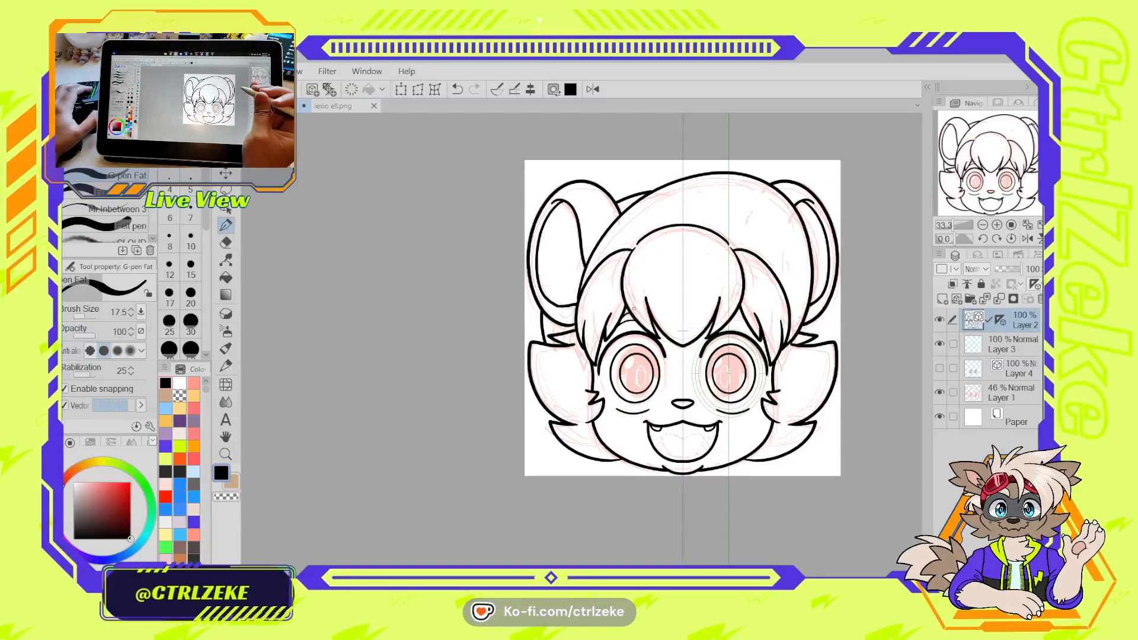
scroll(675, 303, "up", 2)
scroll(581, 339, "up", 2)
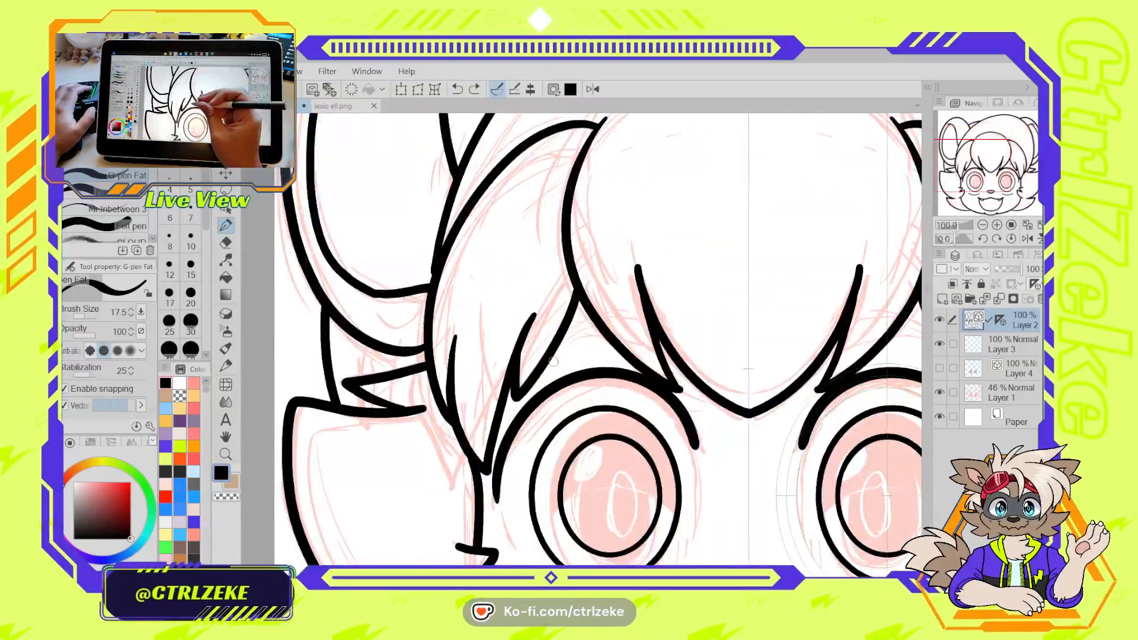
left_click_drag(559, 351, 612, 339)
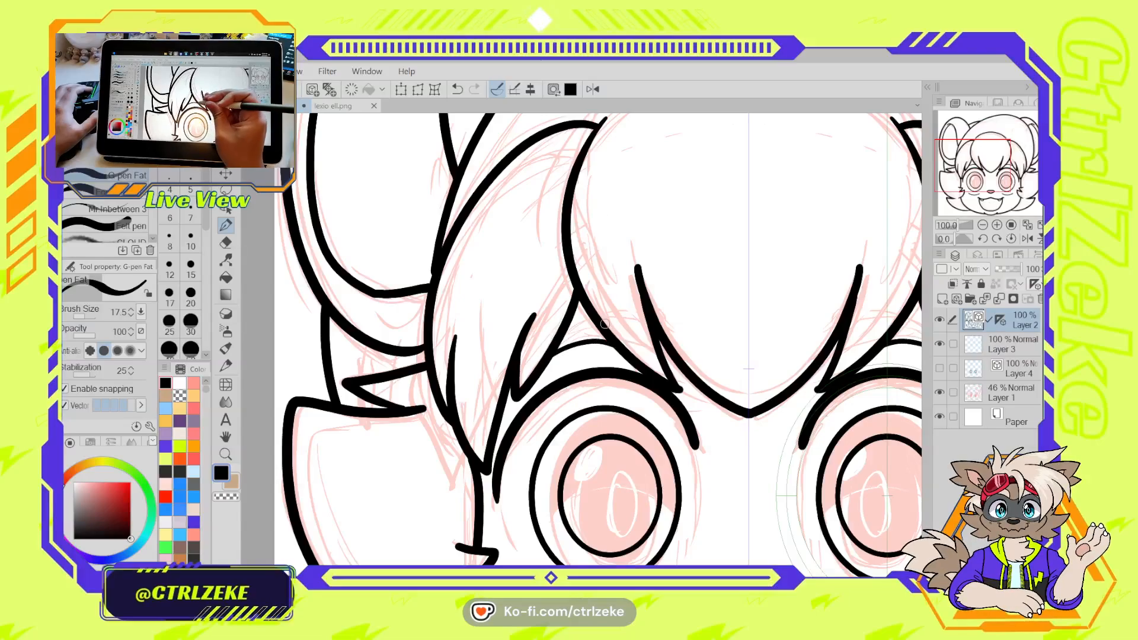
scroll(618, 303, "down", 10)
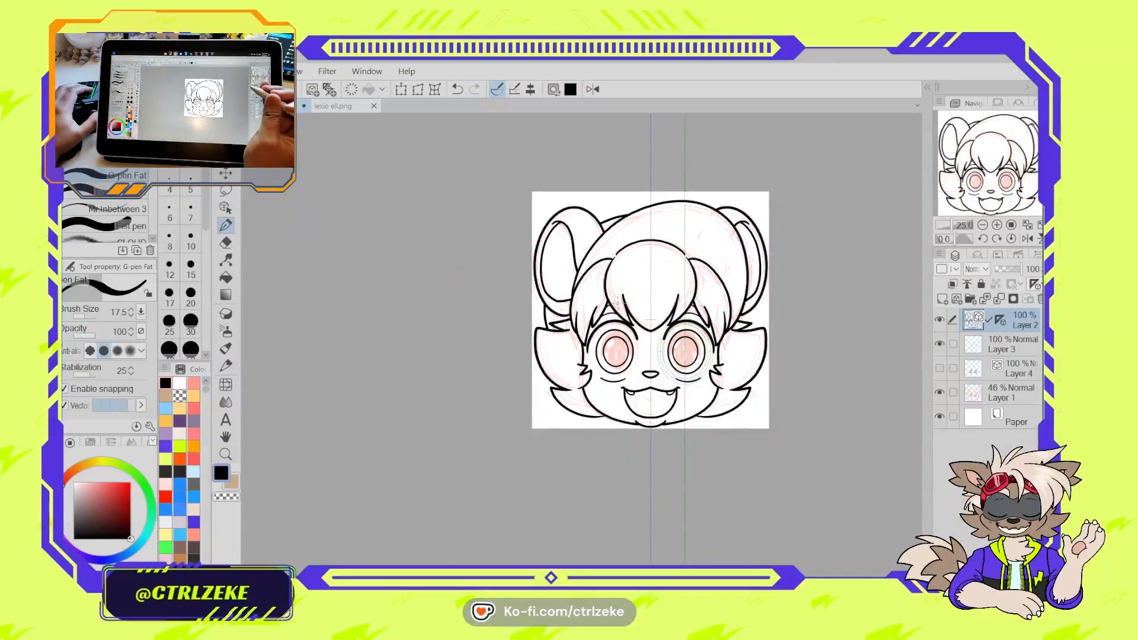
scroll(618, 304, "up", 4)
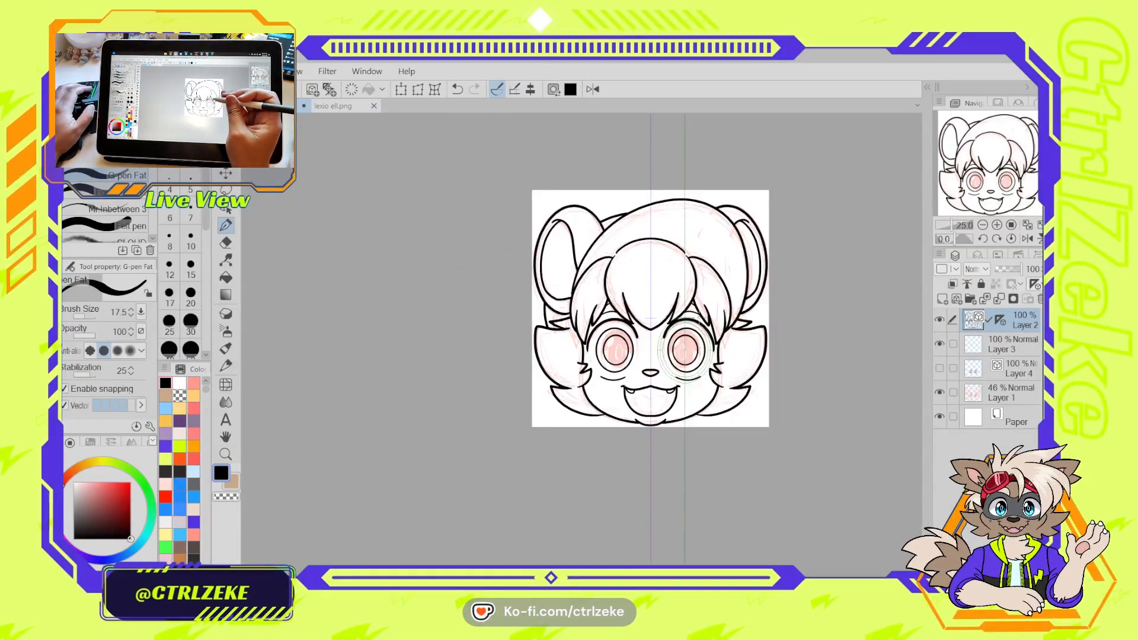
scroll(732, 369, "down", 4)
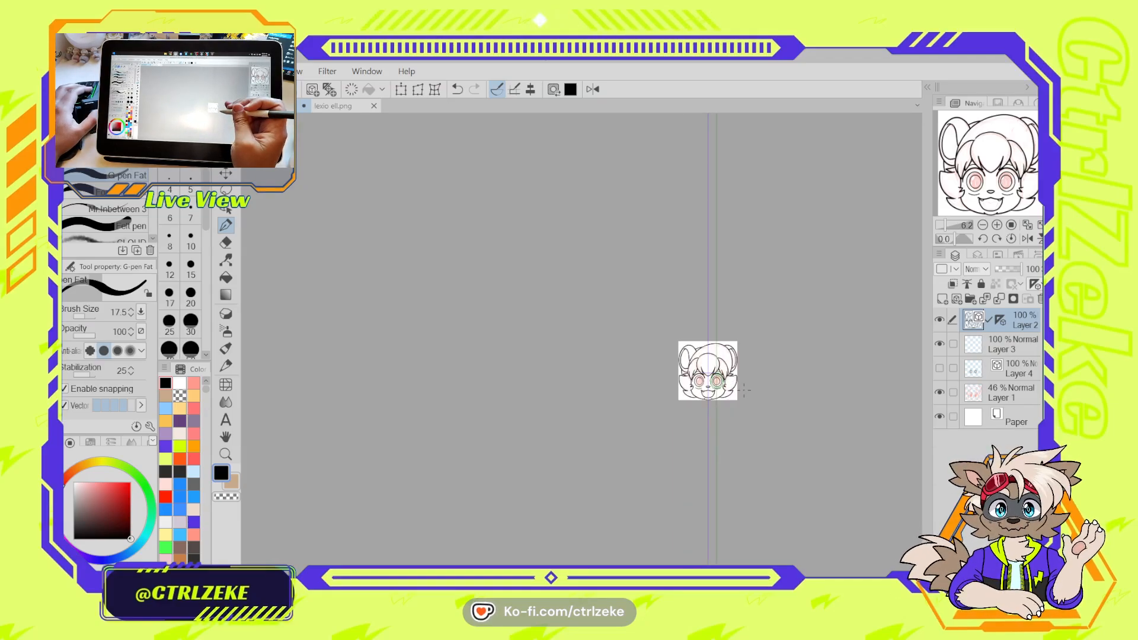
scroll(744, 390, "up", 1)
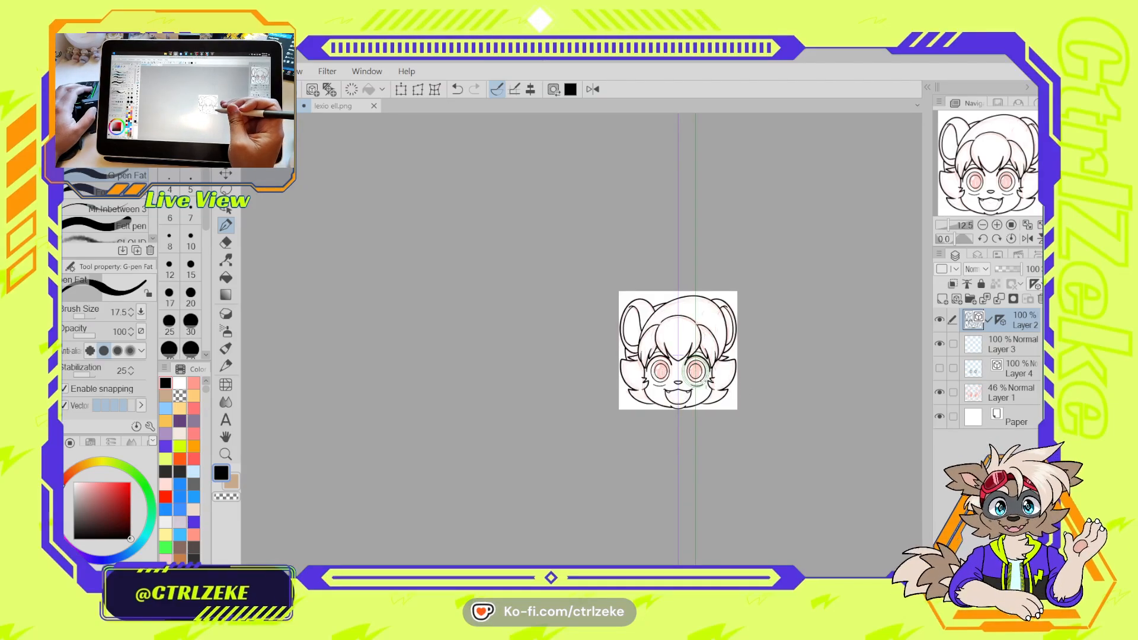
scroll(697, 369, "up", 2)
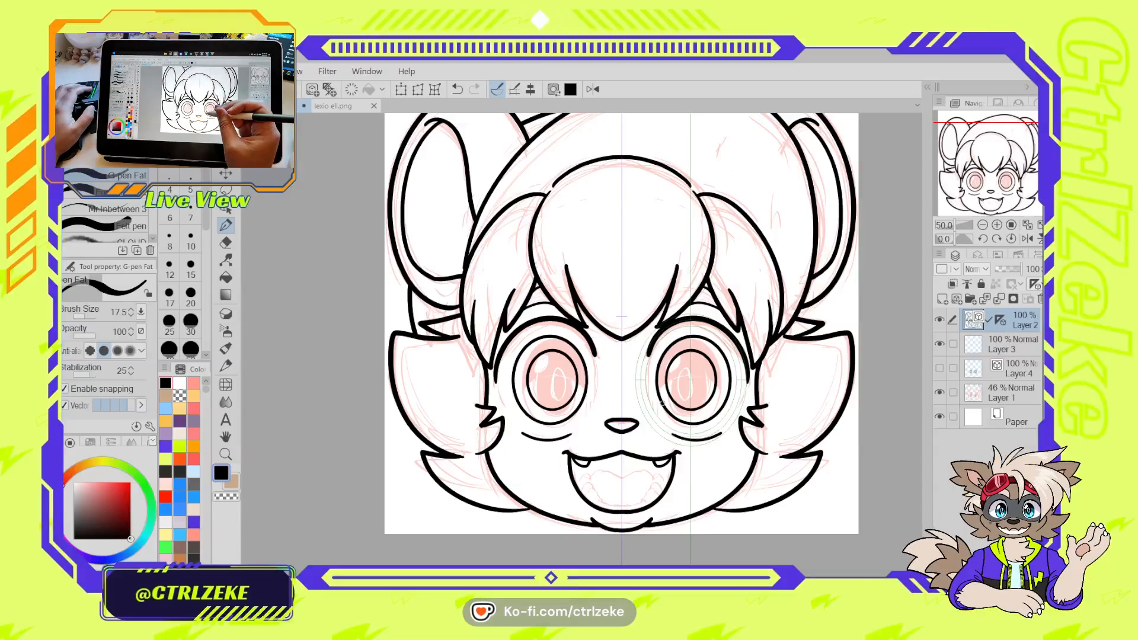
left_click_drag(696, 445, 712, 453)
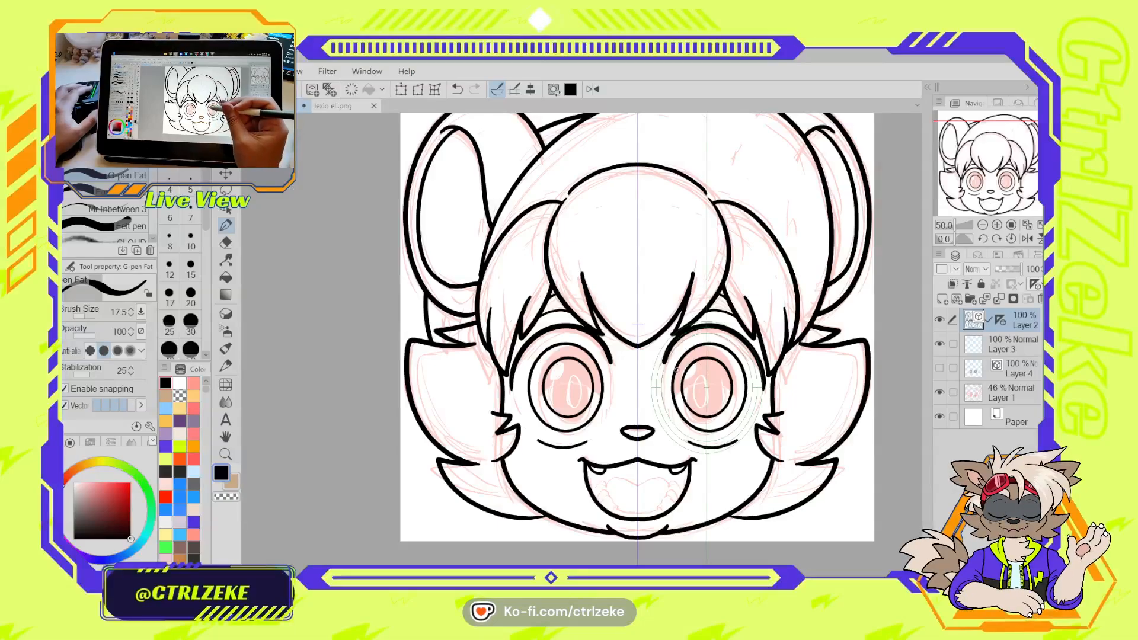
Cut the inner and outer ovals of both eyes from Layer 2 and paste them onto a new vector layer above Layer 3
scroll(659, 365, "up", 1)
left_click_drag(557, 391, 561, 340)
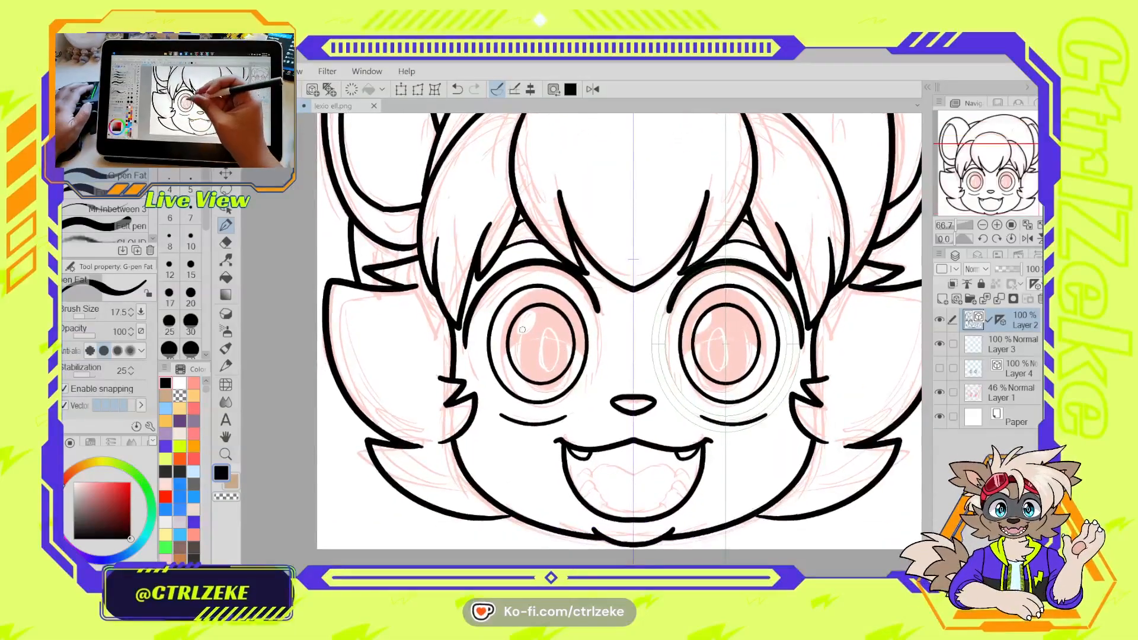
key("o")
left_click(510, 358)
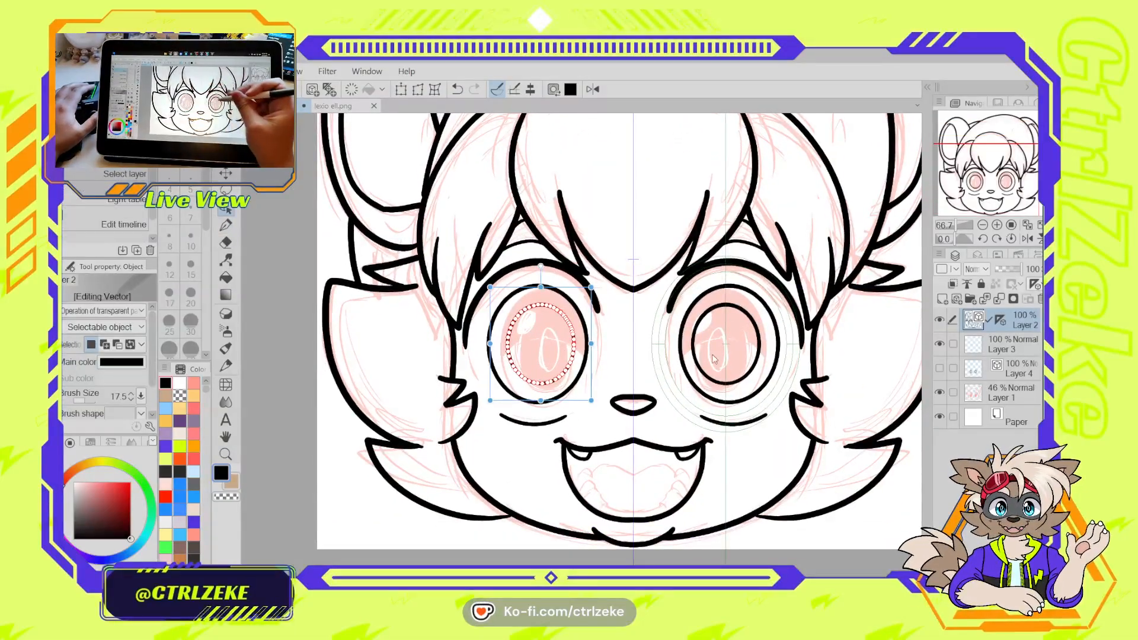
left_click(693, 351, "shift")
left_click(680, 351, "shift")
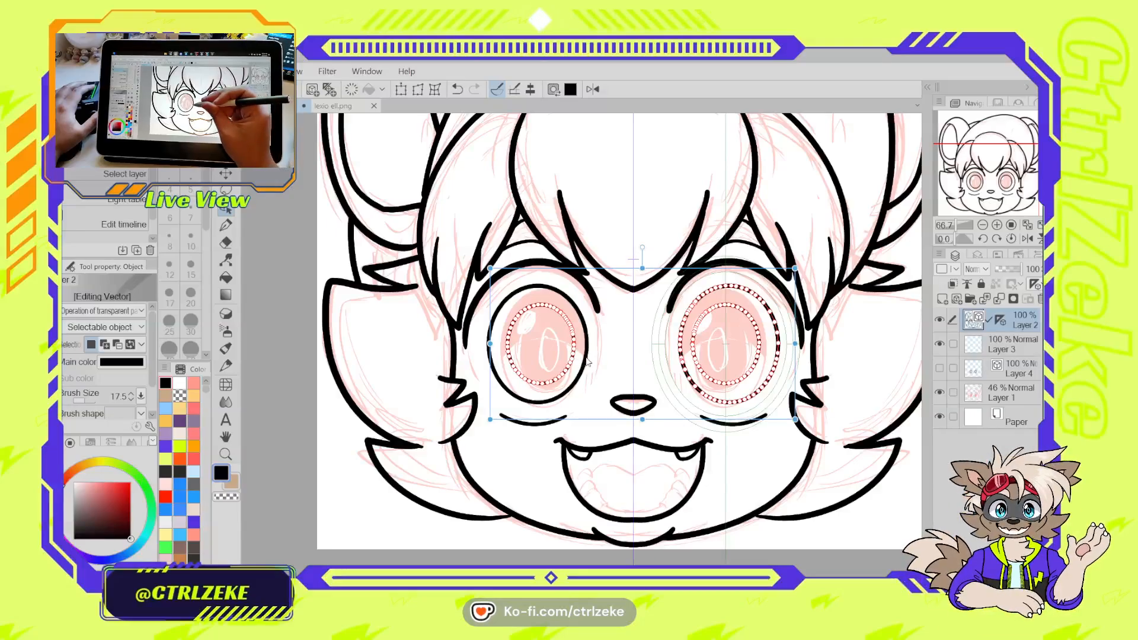
left_click(587, 347, "shift")
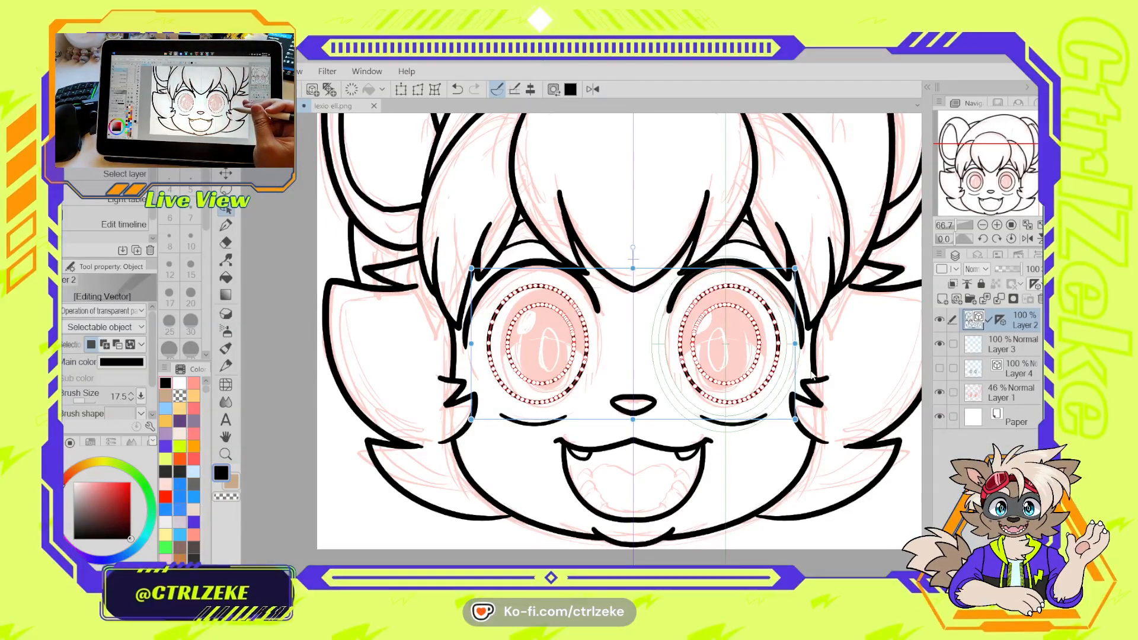
key("Delete")
left_click(1032, 340)
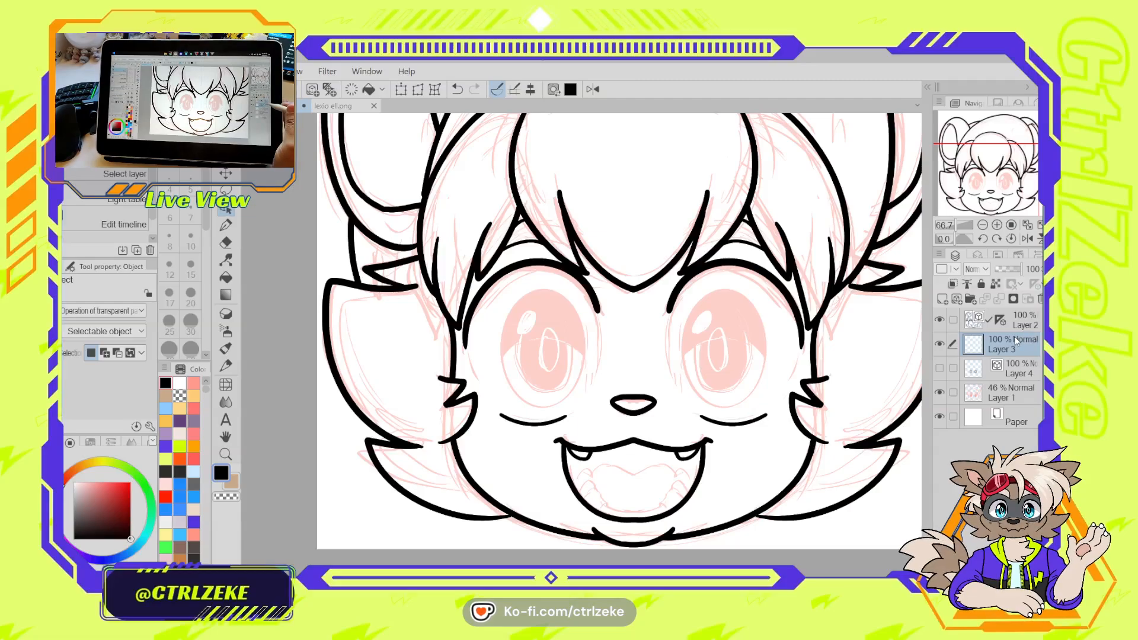
key("ctrl+v")
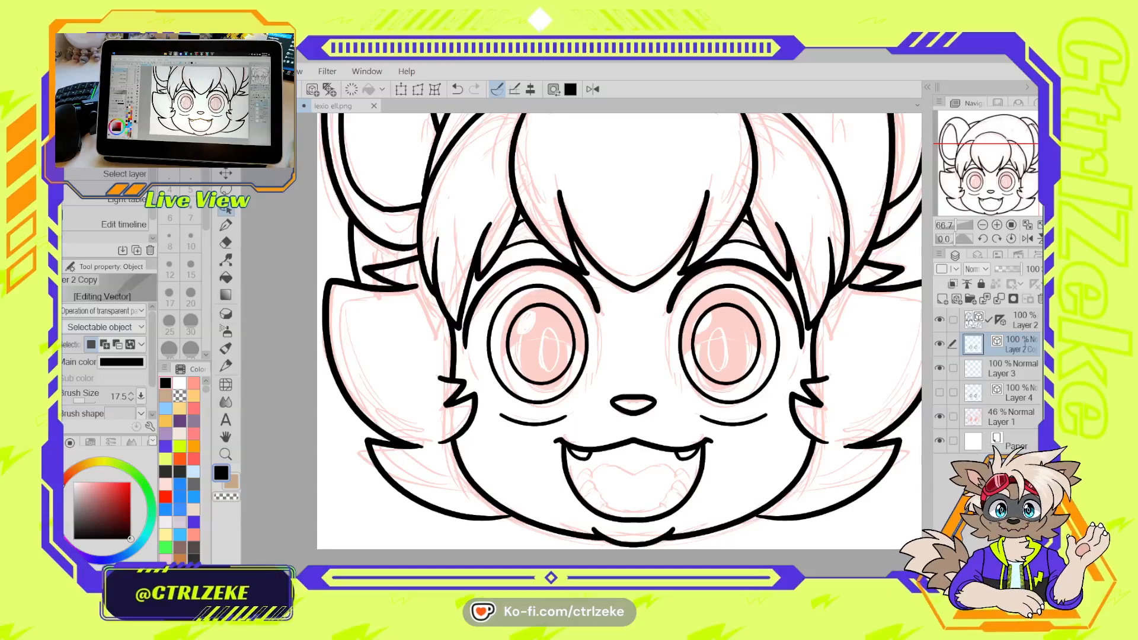
Rename the pasted eye-oval layer MIDDLE and the main line art layer, Layer 2, top
double_click(1021, 349)
type("MIDDLE")
key("Return")
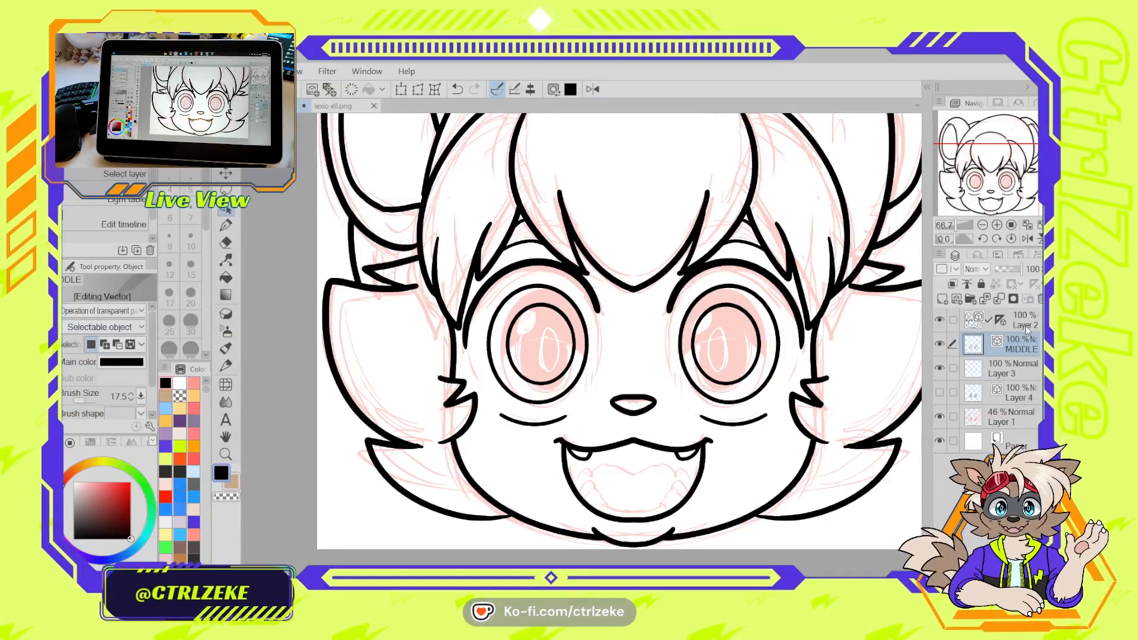
left_click(1026, 326)
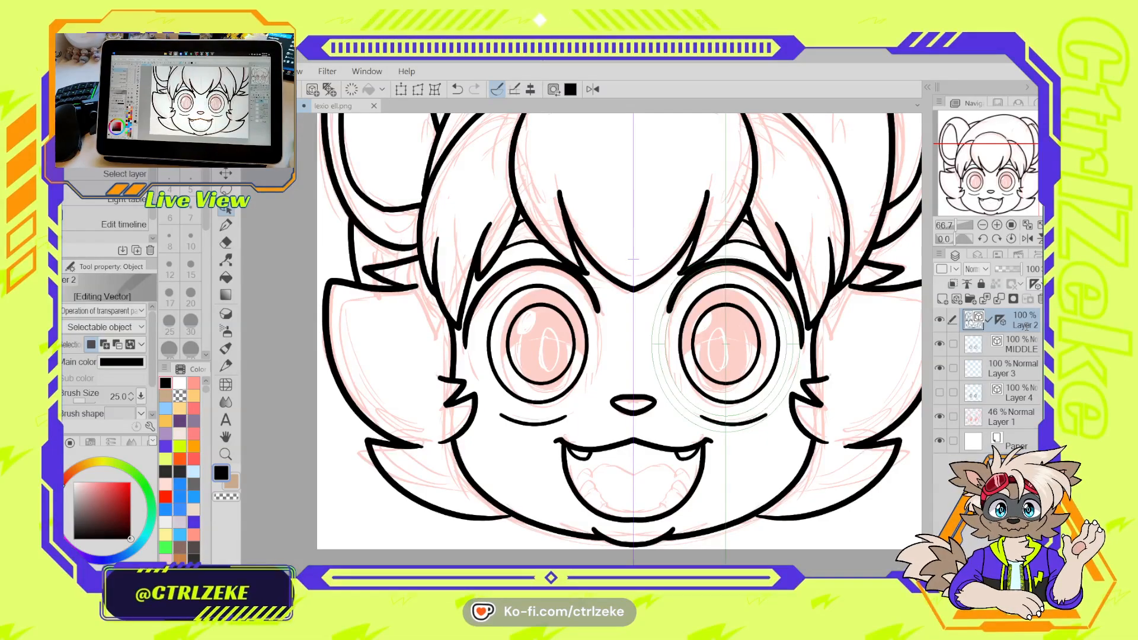
type("top")
key("Return")
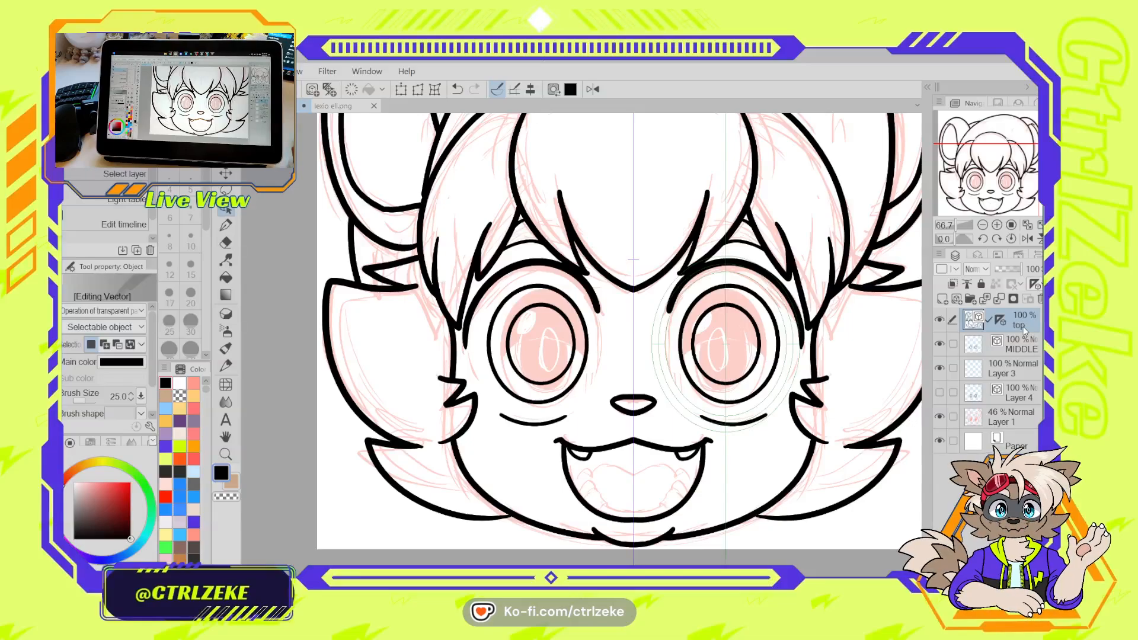
Move the rulers from the top layer to the MIDDLE layer and make MIDDLE the active layer
left_click(980, 346)
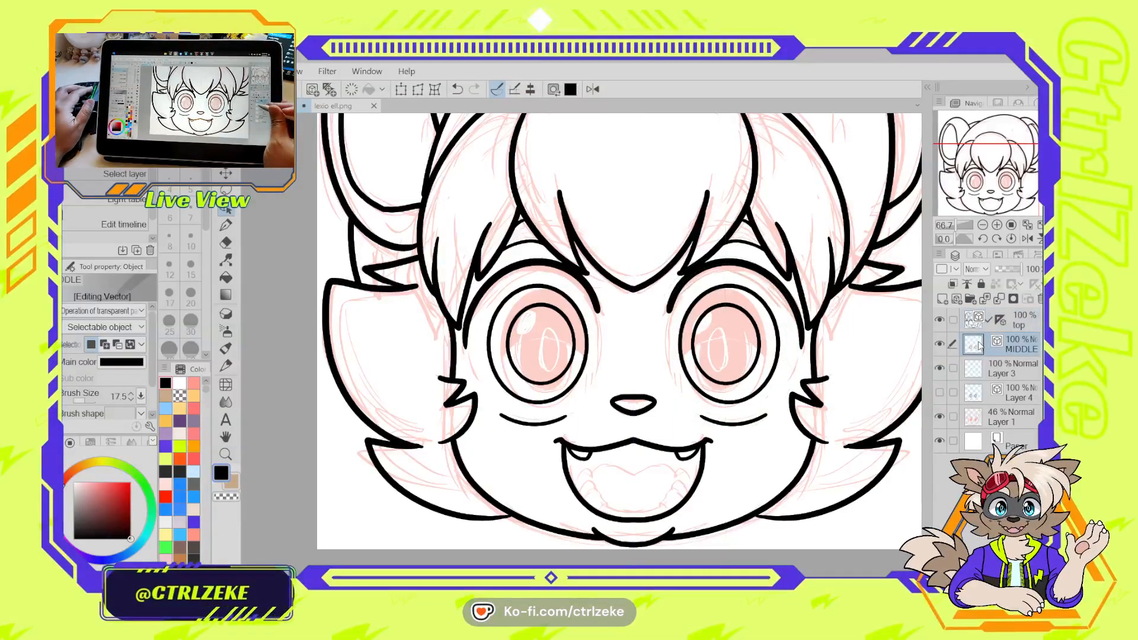
left_click(998, 346)
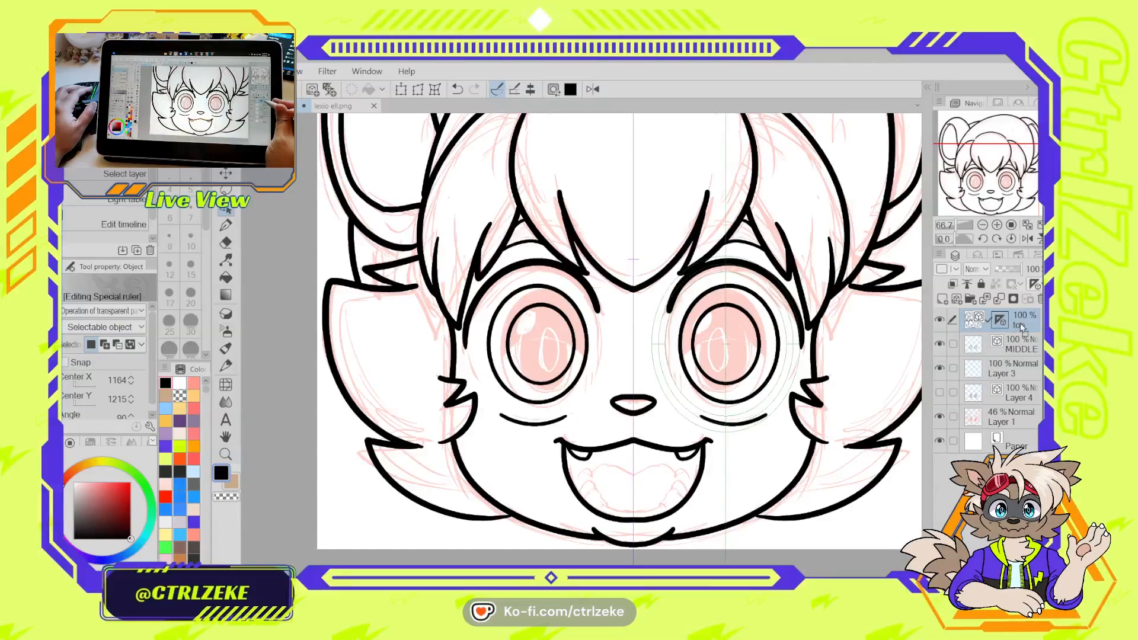
left_click(972, 346)
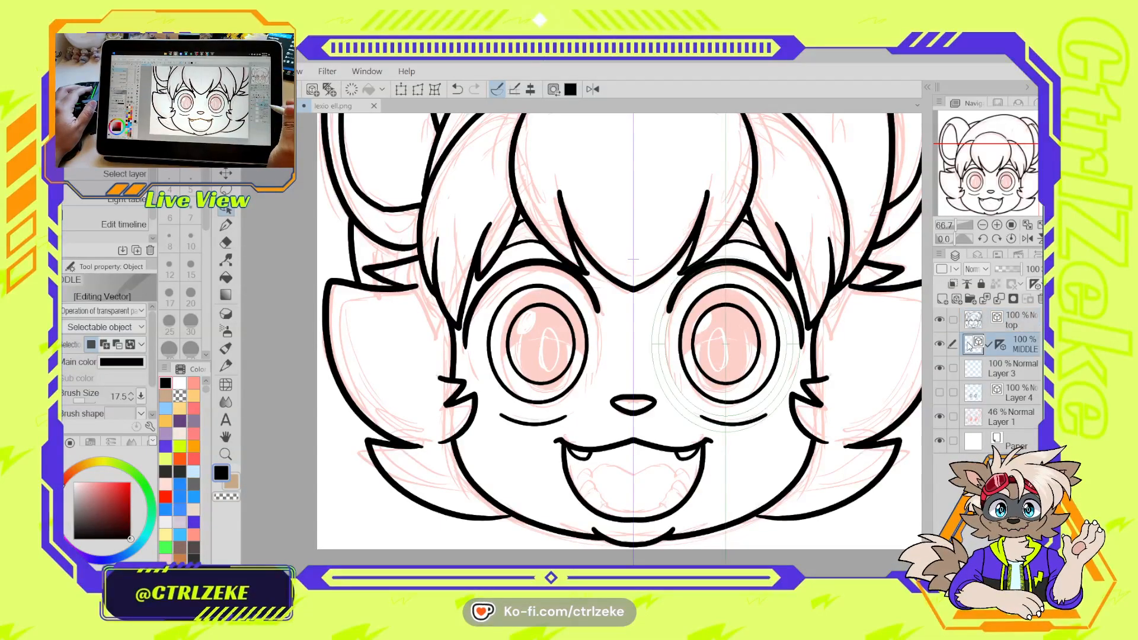
Lower the top layer's opacity to 30% and return to the MIDDLE layer with the G-pen ready
key("p")
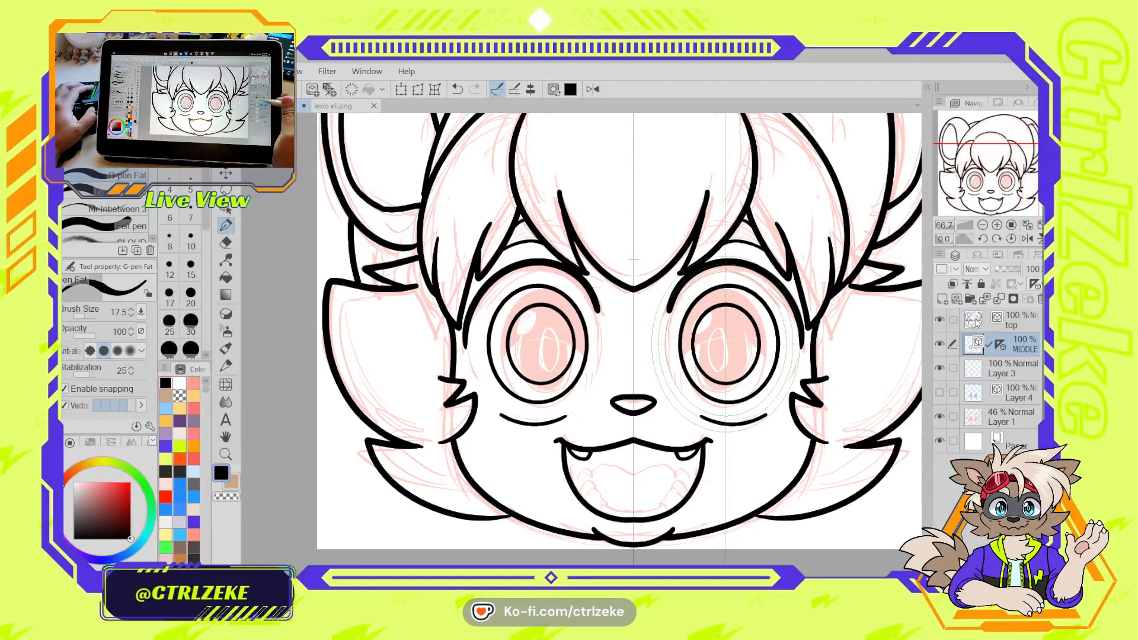
left_click(976, 322)
left_click(1005, 270)
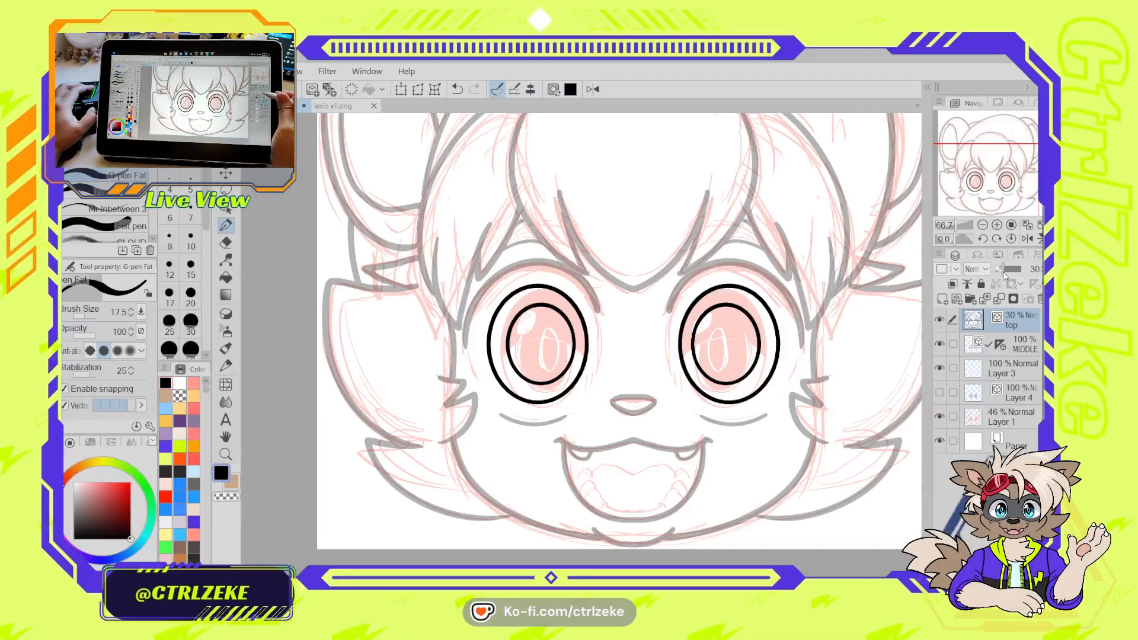
left_click(971, 337)
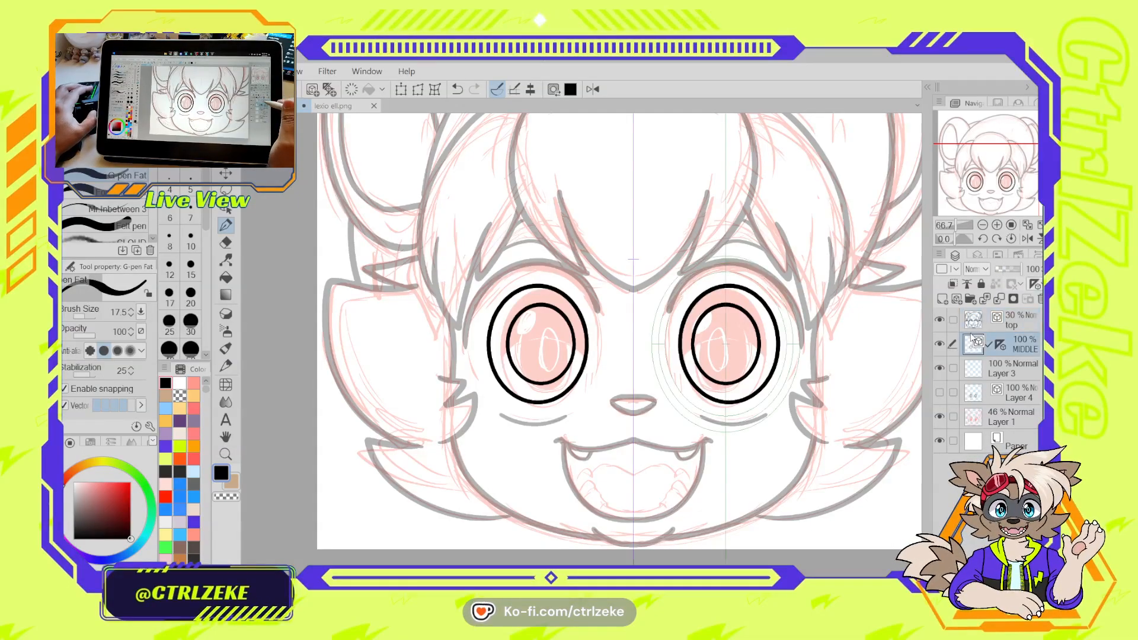
Ink the small lower teeth on both sides of the mouth and join them with a curve along the bottom
key("ctrl+plus")
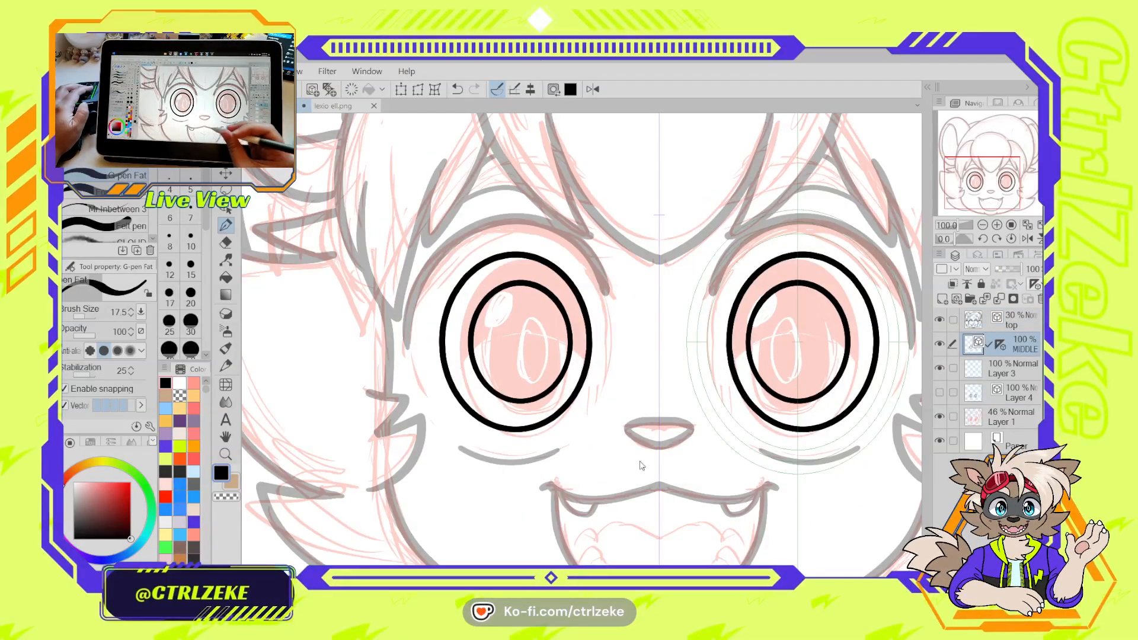
left_click_drag(642, 466, 573, 328)
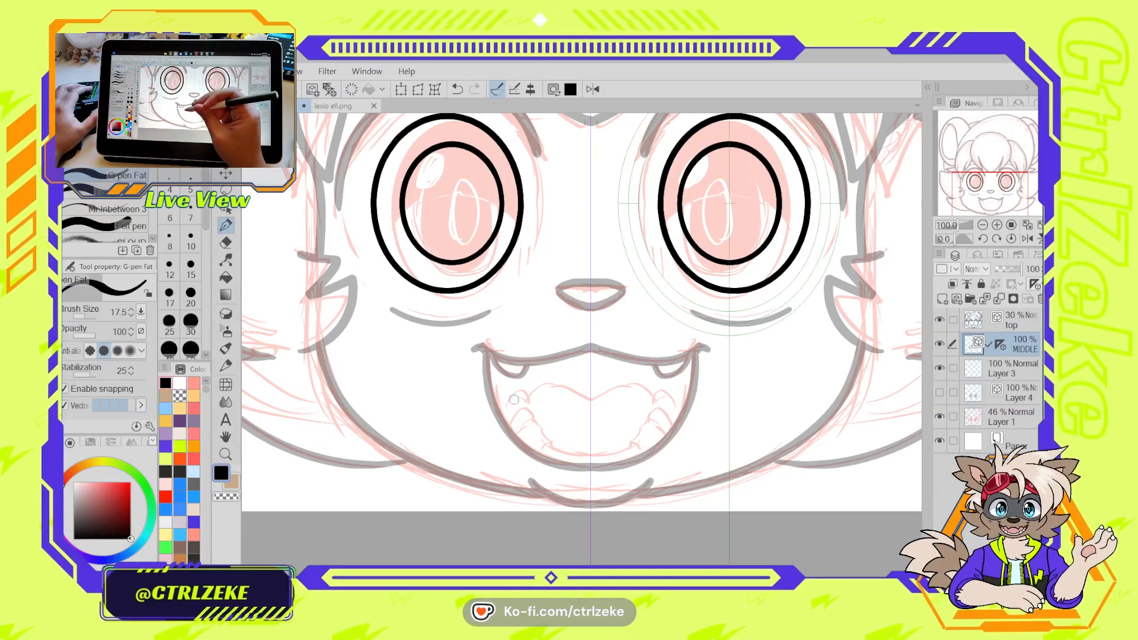
mouse_move(527, 406)
left_mouse_down()
mouse_move(503, 410)
mouse_move(525, 410)
mouse_move(533, 424)
mouse_move(515, 410)
mouse_move(537, 426)
left_mouse_up()
key("ctrl+z")
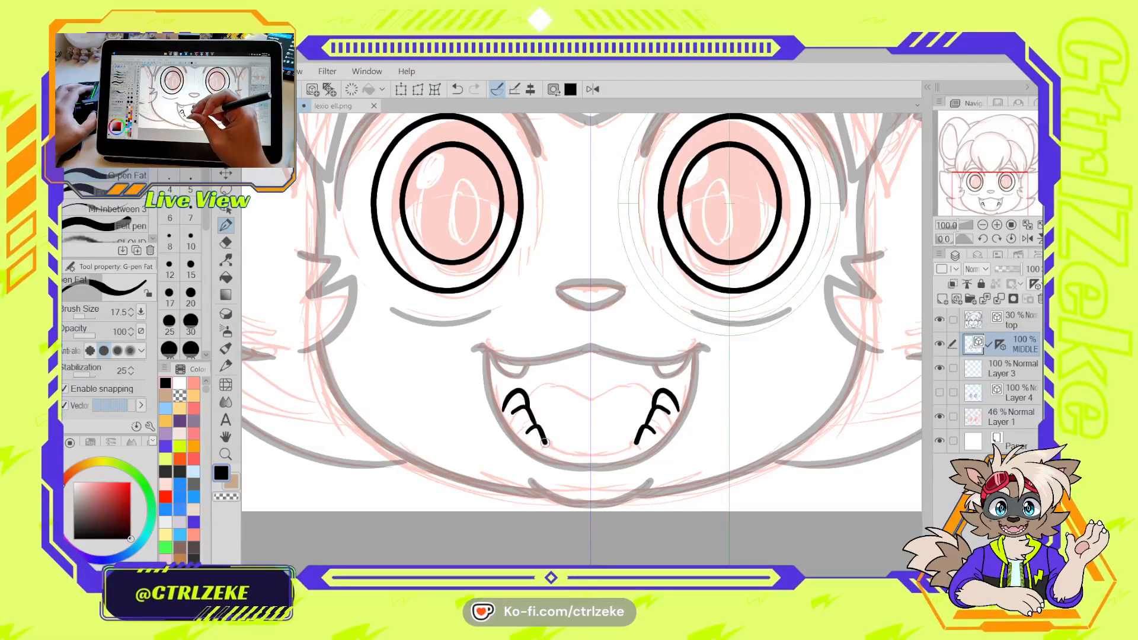
left_click_drag(556, 446, 583, 455)
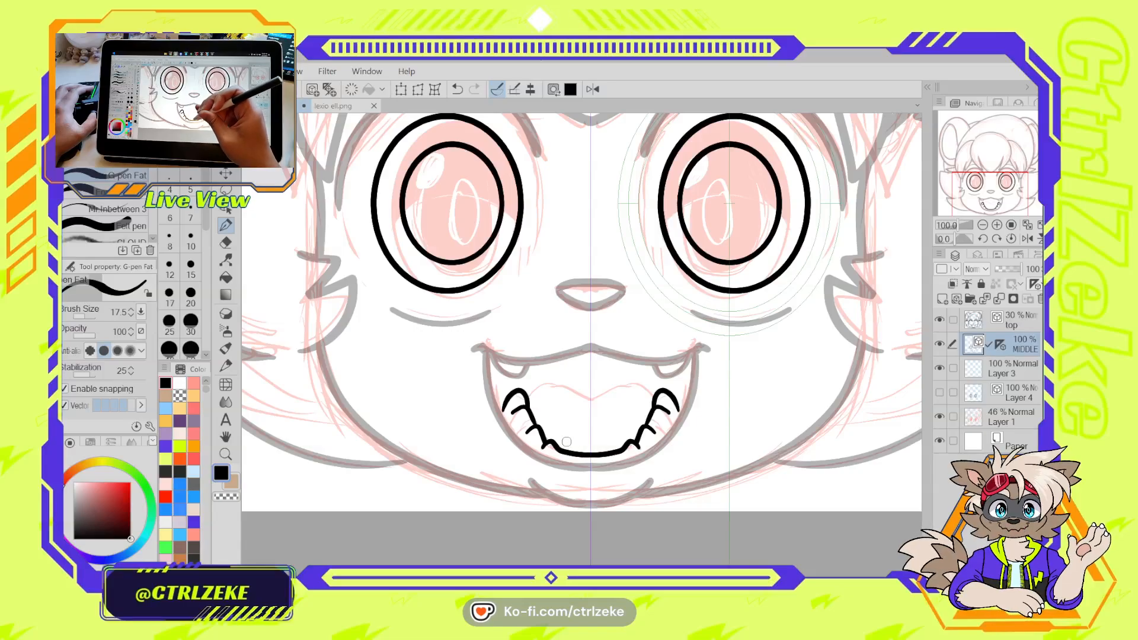
left_click_drag(497, 406, 536, 474)
key("ctrl+z")
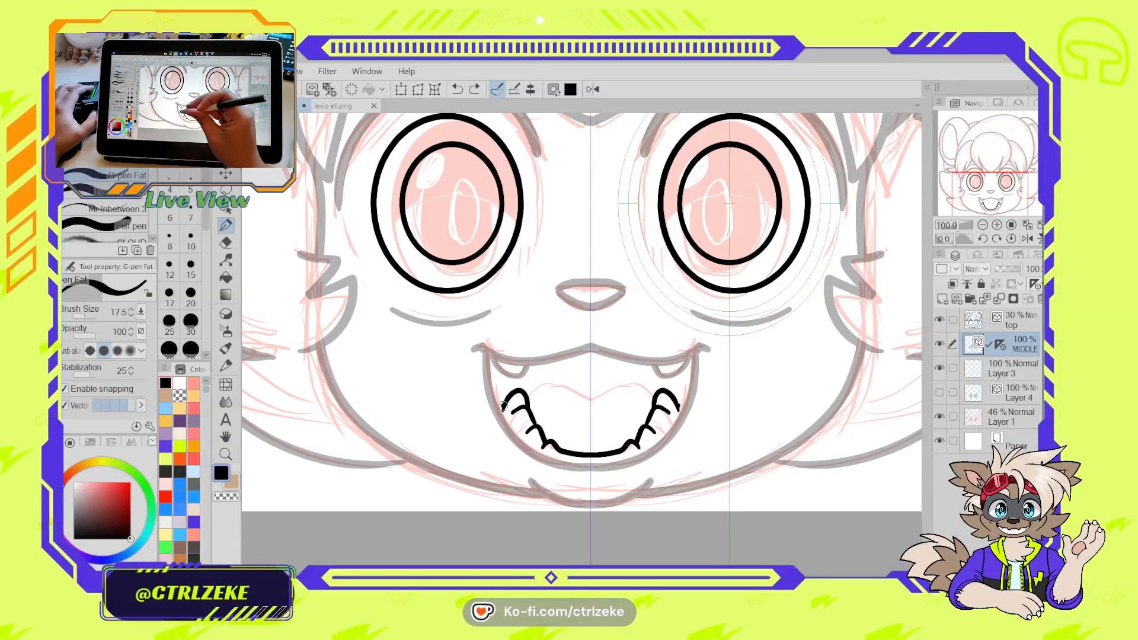
left_click_drag(511, 392, 590, 489)
key("ctrl+z")
mouse_move(503, 412)
left_mouse_down()
mouse_move(530, 388)
mouse_move(573, 394)
left_mouse_up()
key("ctrl+z")
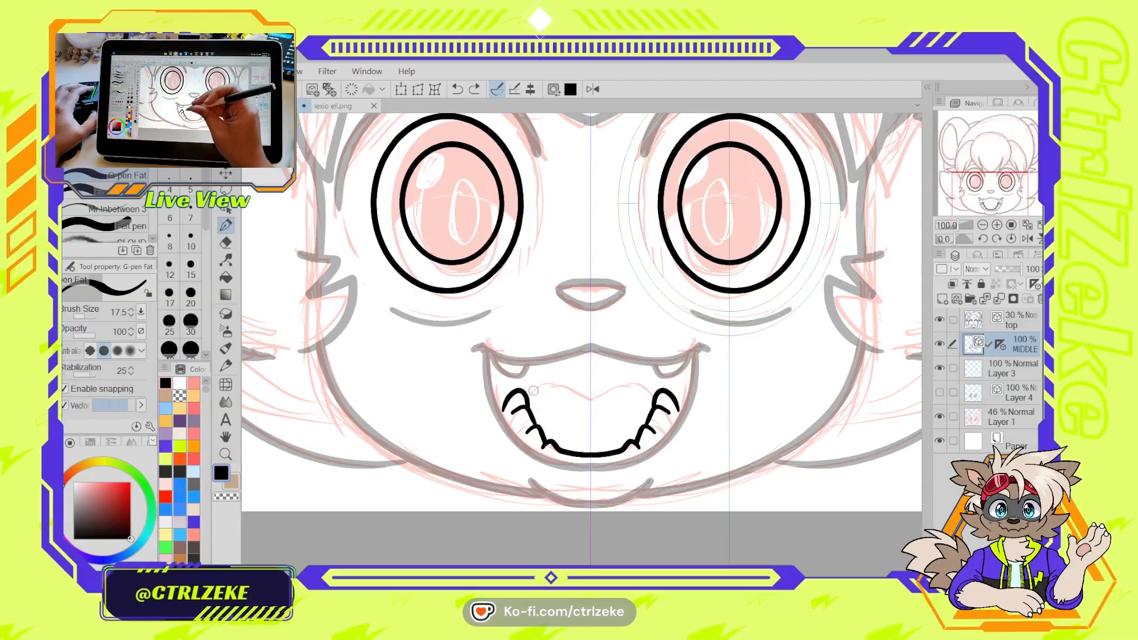
Ink the heart-shaped upper edge of the tongue, connecting the two rows of lower teeth
mouse_move(504, 410)
left_mouse_down()
mouse_move(537, 383)
mouse_move(590, 395)
left_mouse_up()
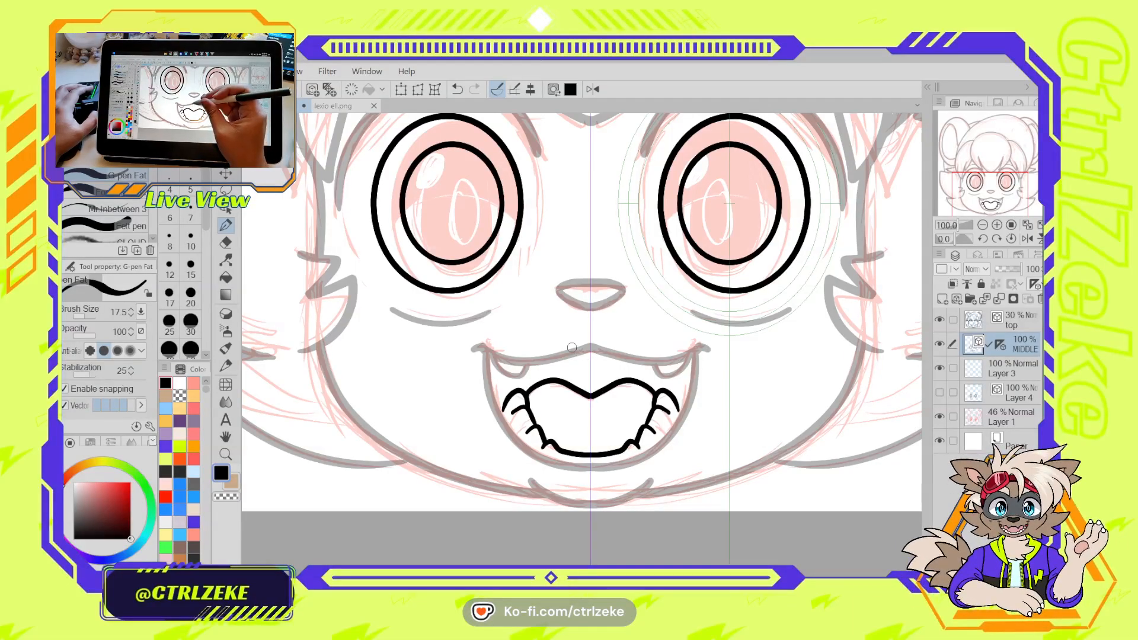
left_click_drag(579, 369, 577, 399)
scroll(597, 378, "down", 6)
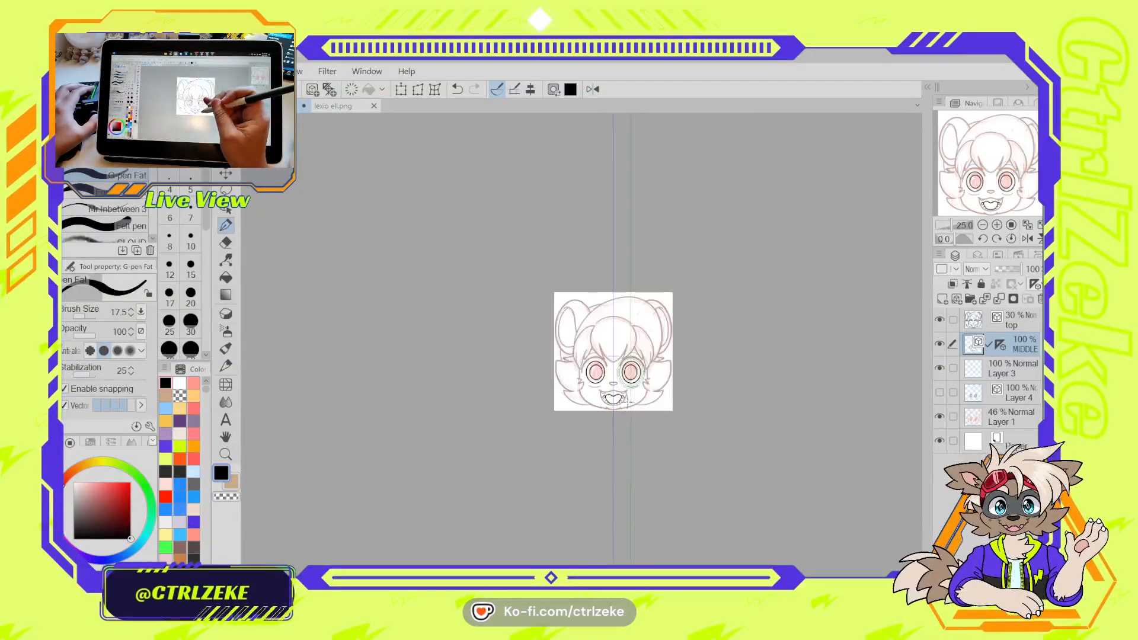
scroll(629, 407, "up", 6)
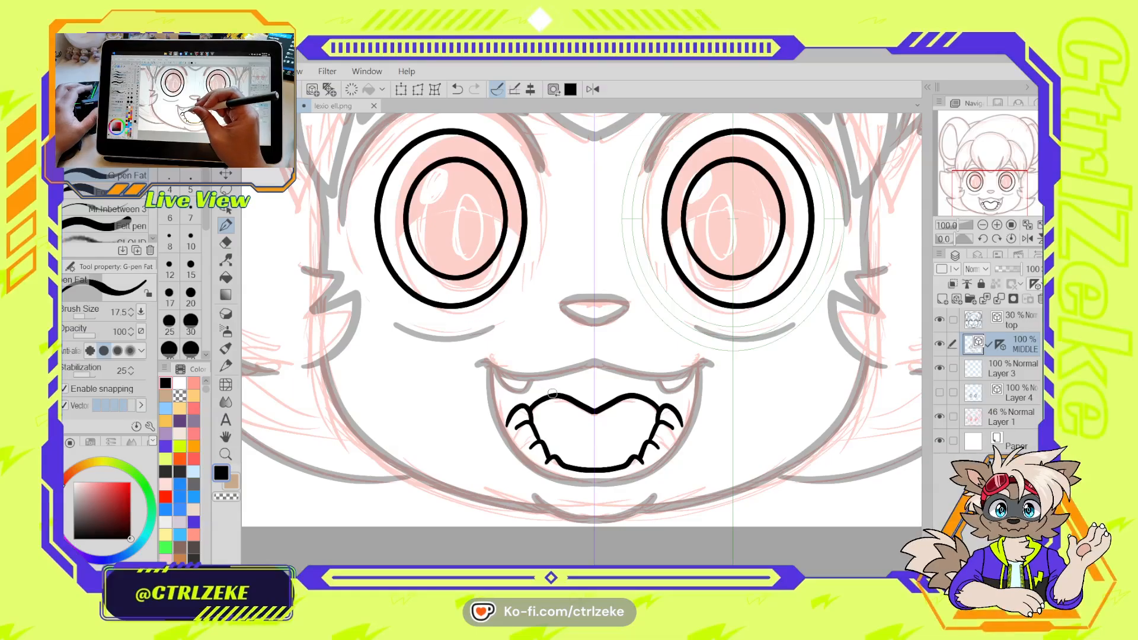
Reduce the brush size to 10 and ink a thin arch above the tongue up to the upper lip
key("[")
key("[")
key("[")
key("[")
left_click_drag(549, 392, 594, 367)
scroll(598, 362, "down", 1)
scroll(597, 369, "up", 1)
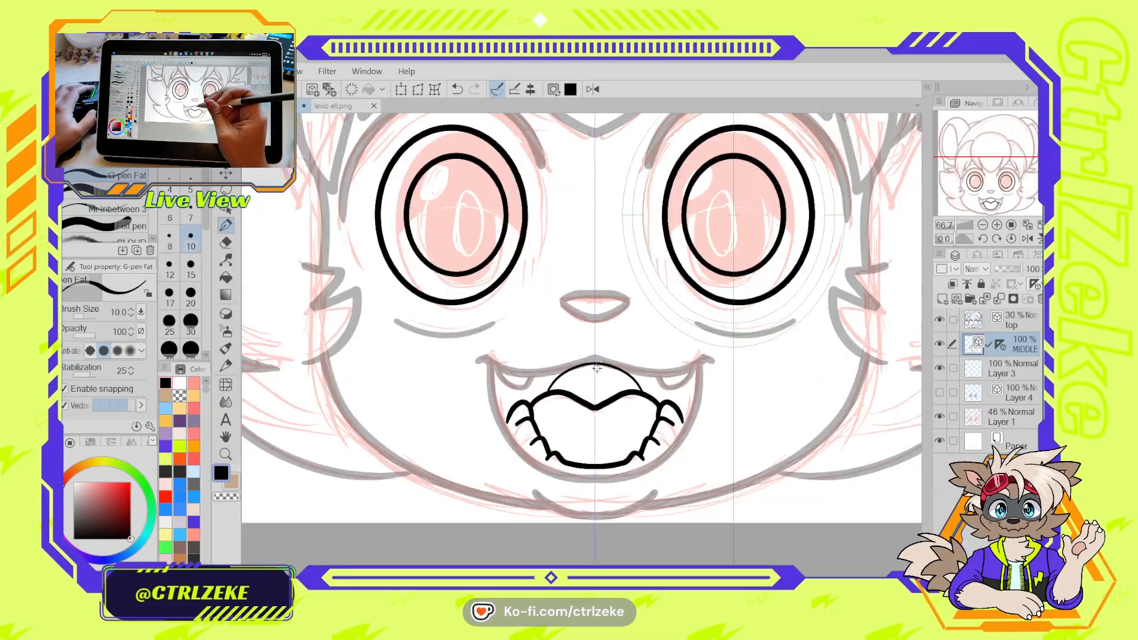
Hide the pink rough sketch on Layer 1
scroll(584, 365, "down", 3)
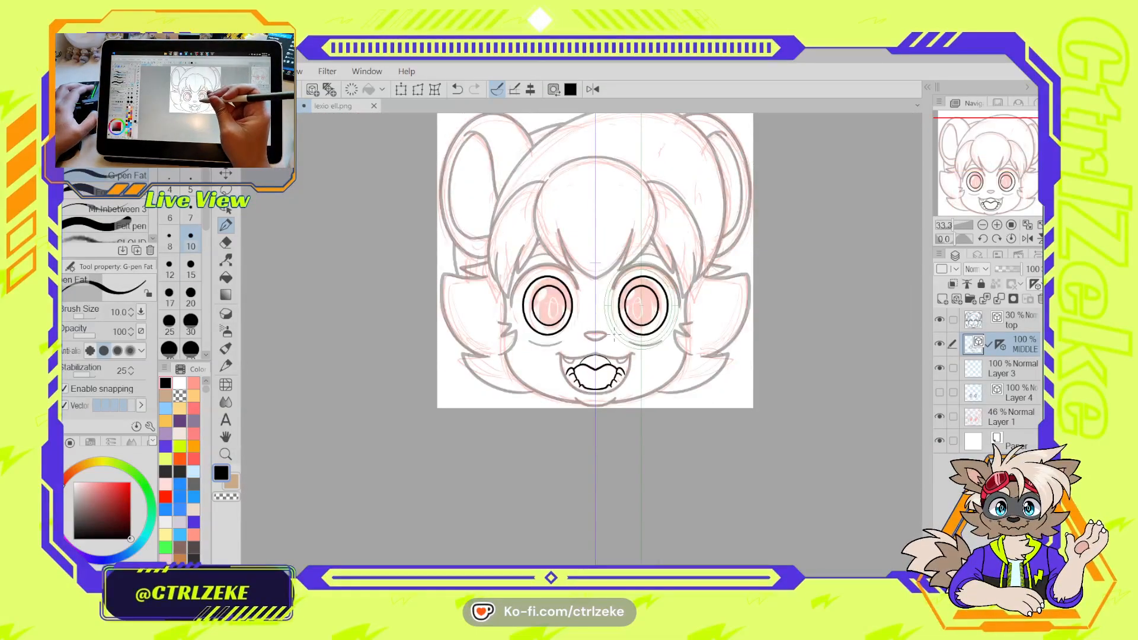
scroll(612, 336, "up", 2)
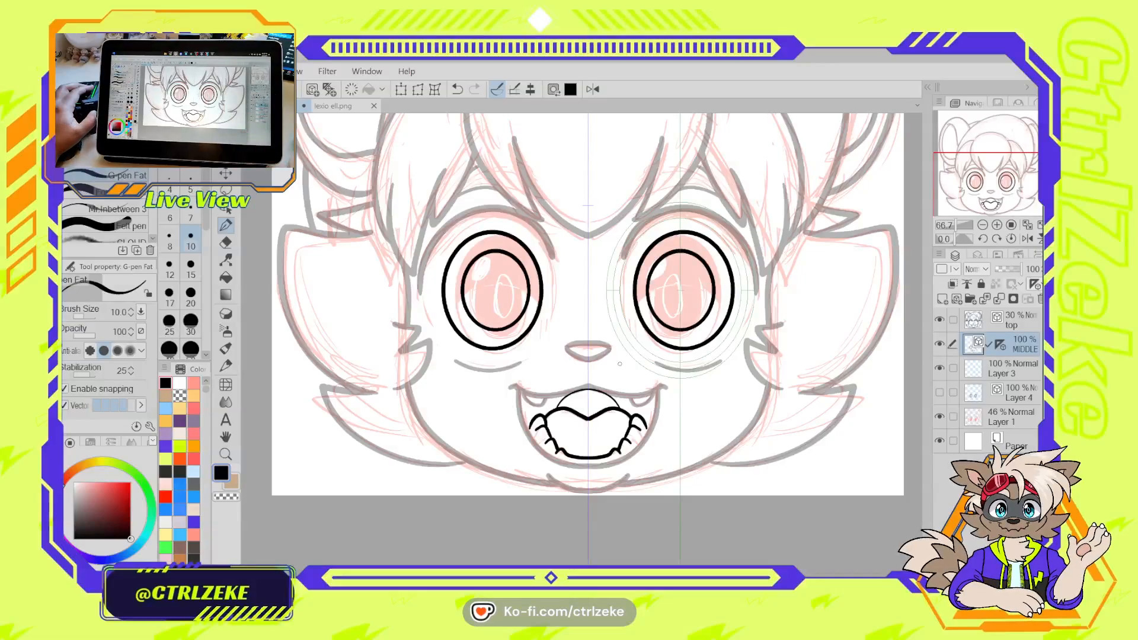
scroll(622, 368, "down", 2)
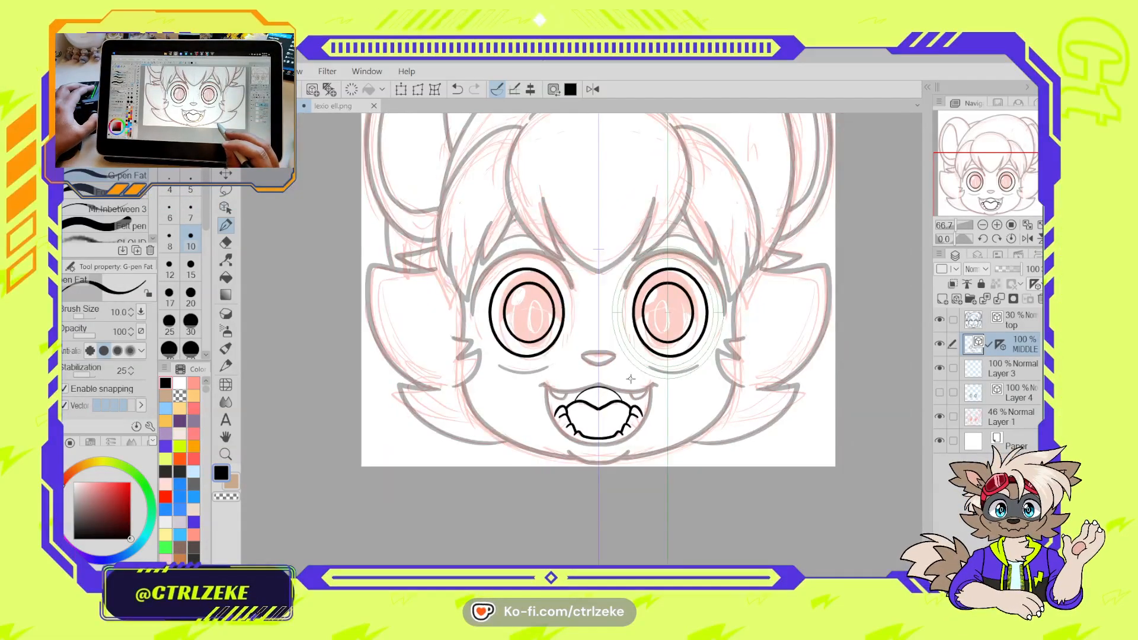
left_click_drag(751, 417, 734, 470)
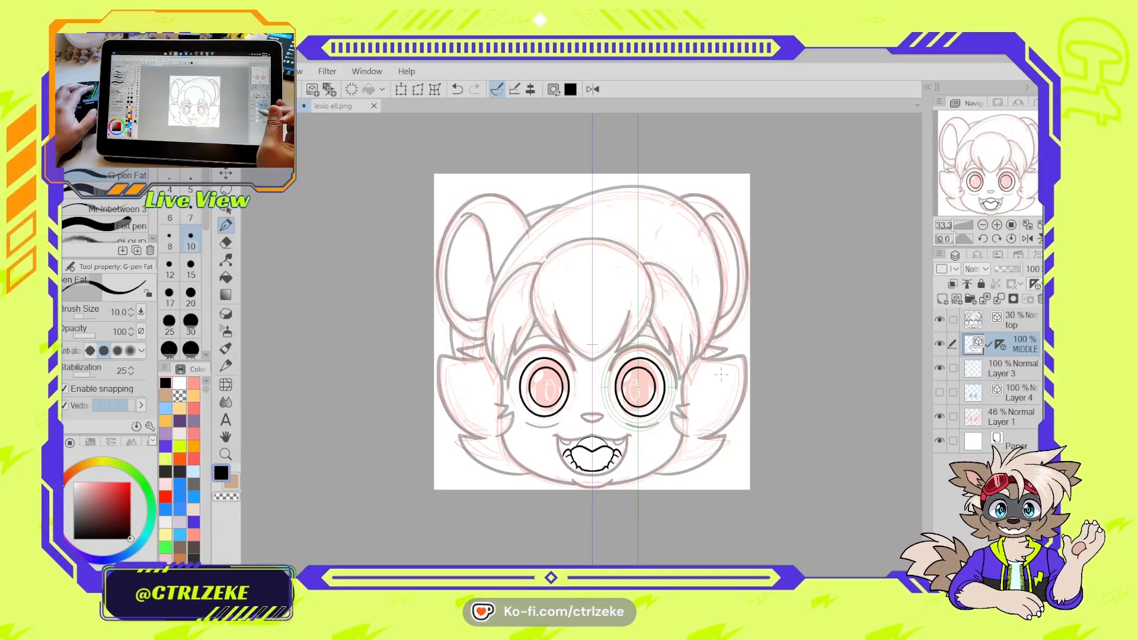
left_click(942, 413)
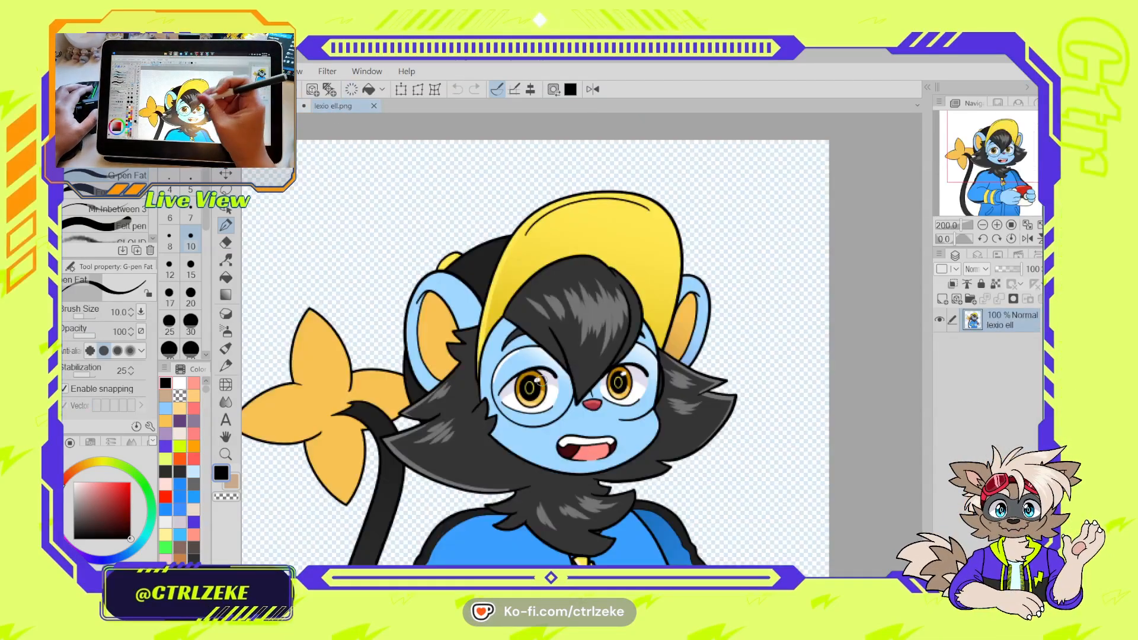
Sample the dark orange, light orange and yellow pupil ring colours from the eye in the lexio ell reference, and lighten the yellow
scroll(537, 372, "up", 10)
scroll(536, 372, "down", 3)
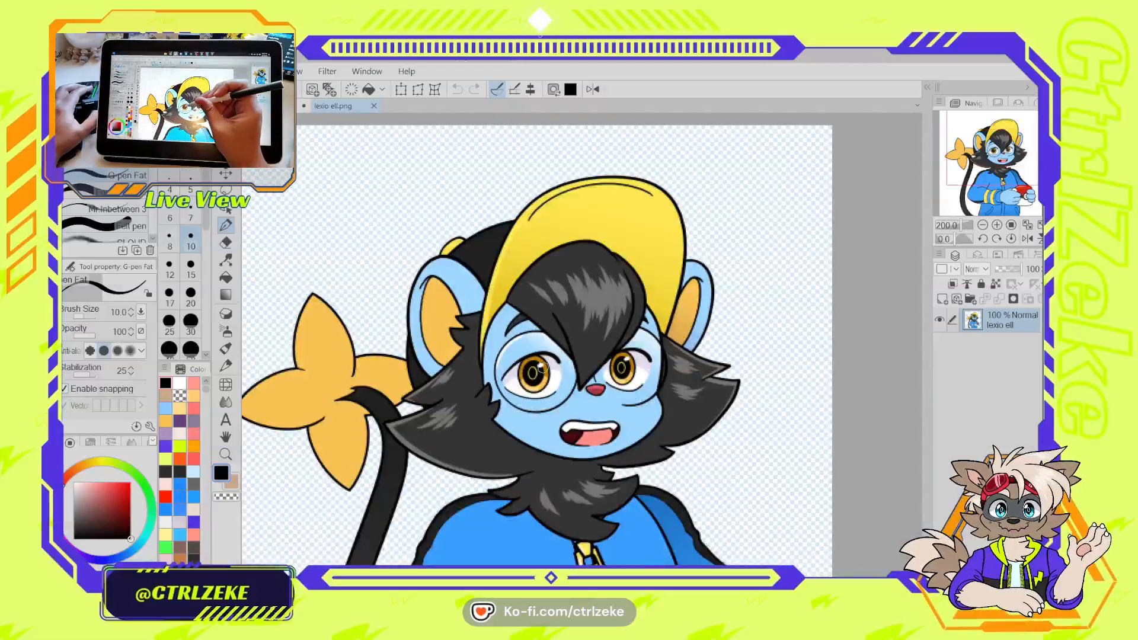
scroll(542, 373, "up", 10)
left_click(569, 371, "alt")
left_click(544, 467, "alt")
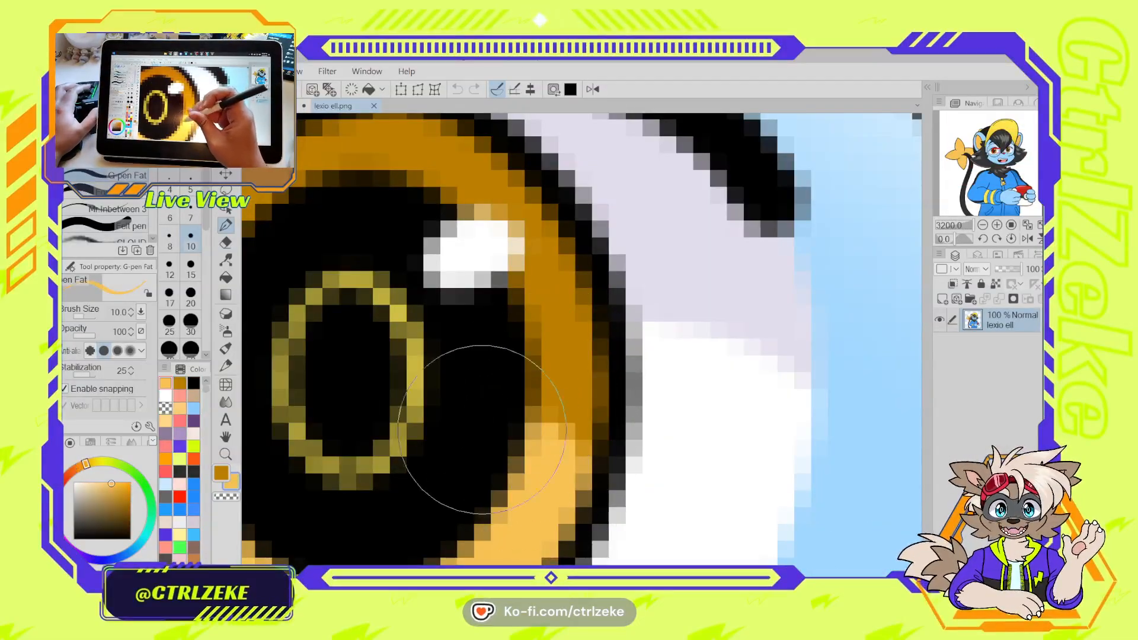
left_click(416, 363, "alt")
scroll(416, 362, "down", 8)
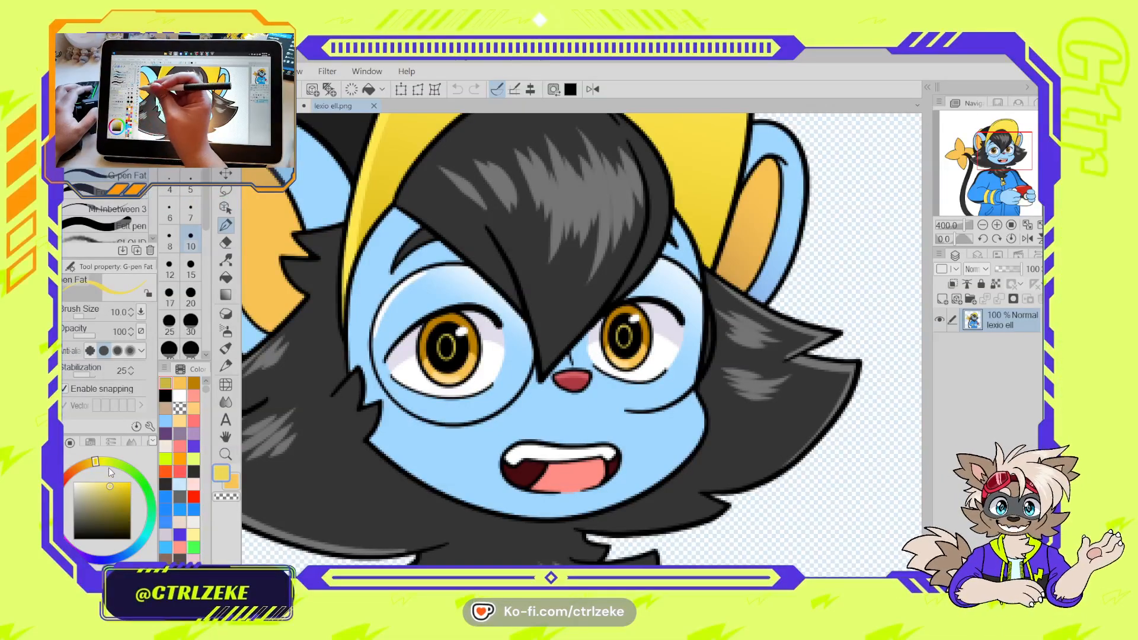
left_click(107, 484)
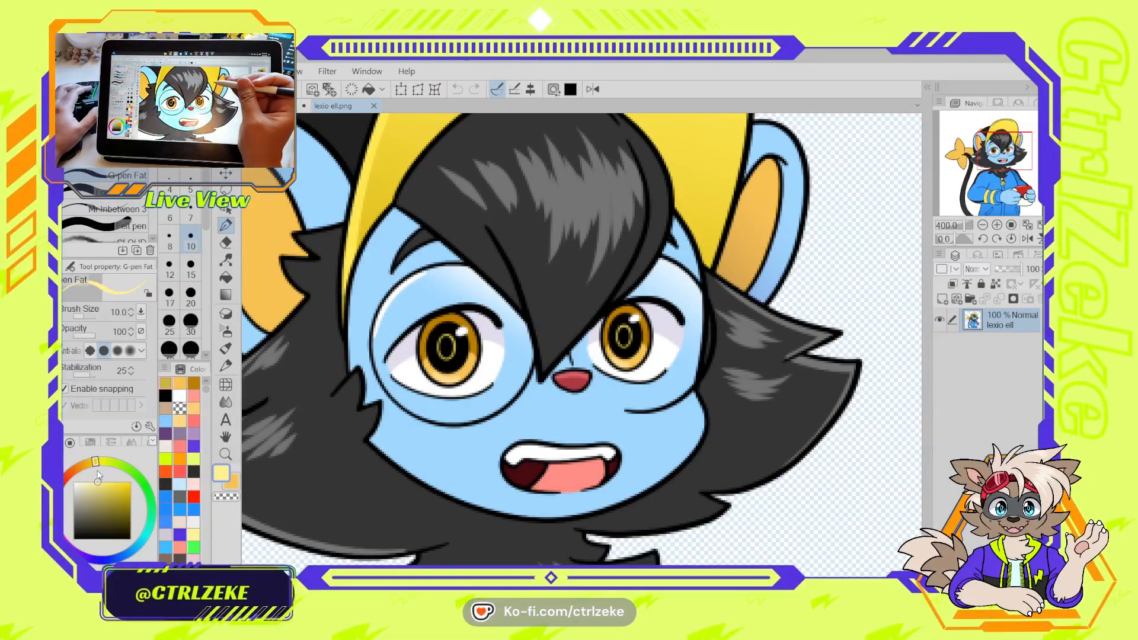
Sample the pale orange highlight low in the reference character's iris and return to the head drawing
scroll(538, 357, "up", 6)
left_click_drag(347, 407, 578, 393)
left_click(416, 432, "alt")
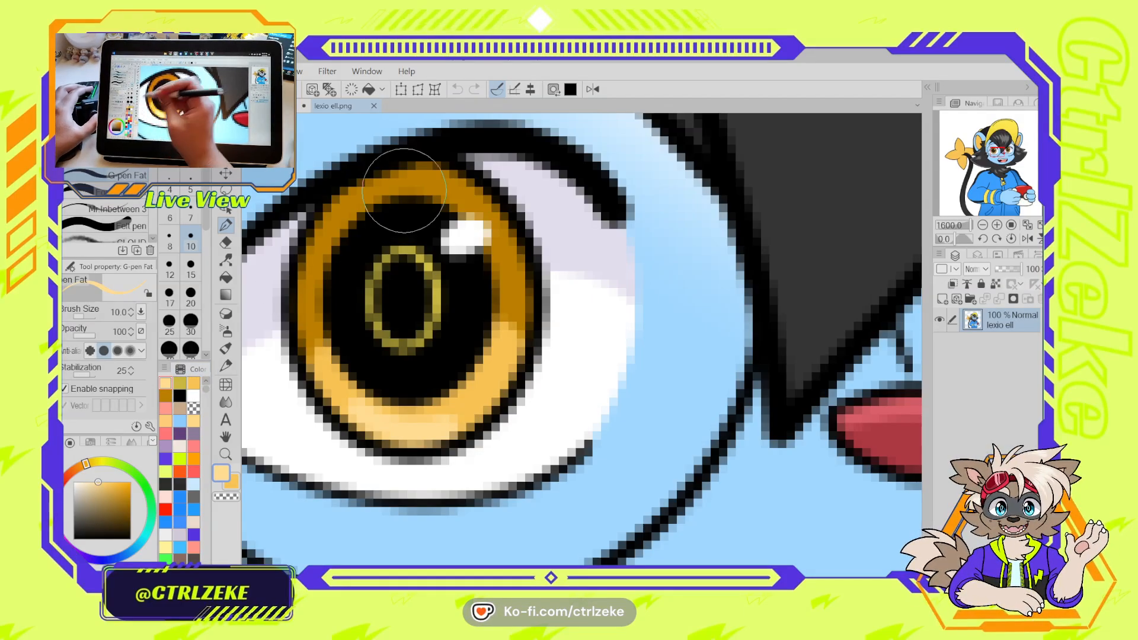
scroll(456, 155, "down", 6)
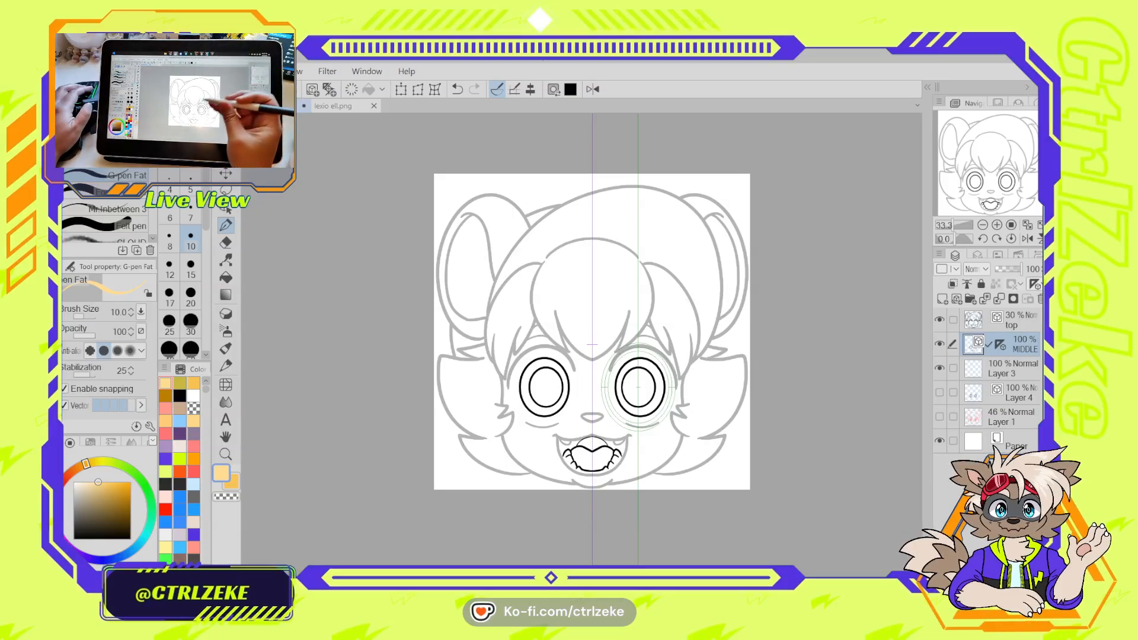
Move the symmetry ruler from the MIDDLE layer to Layer 3 and make Layer 3 active
left_click(980, 369)
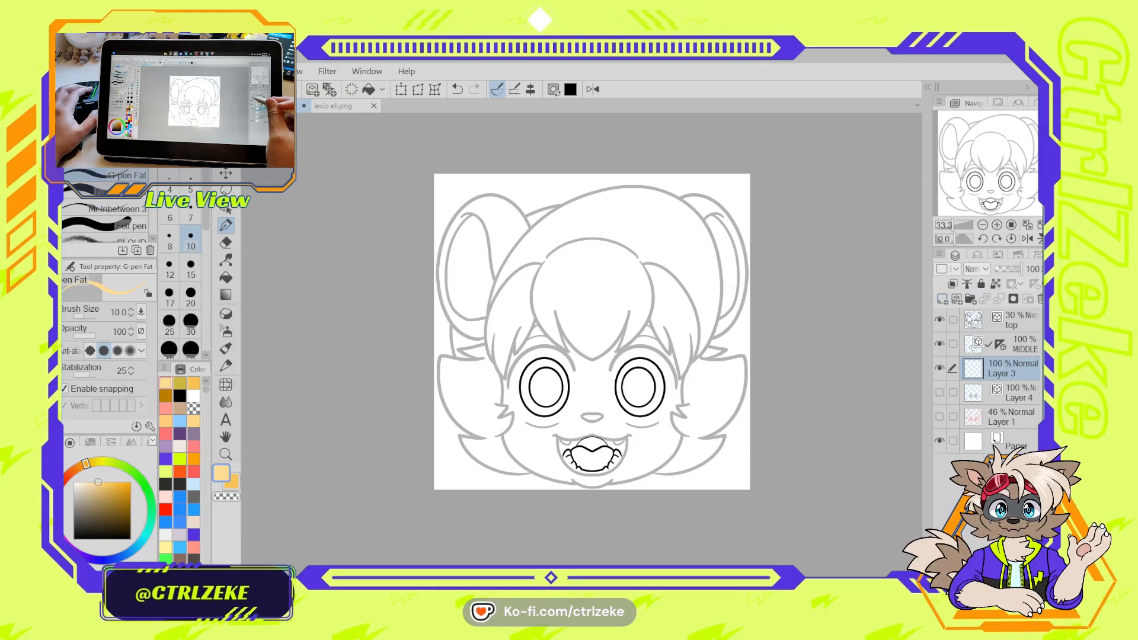
left_click(1010, 346)
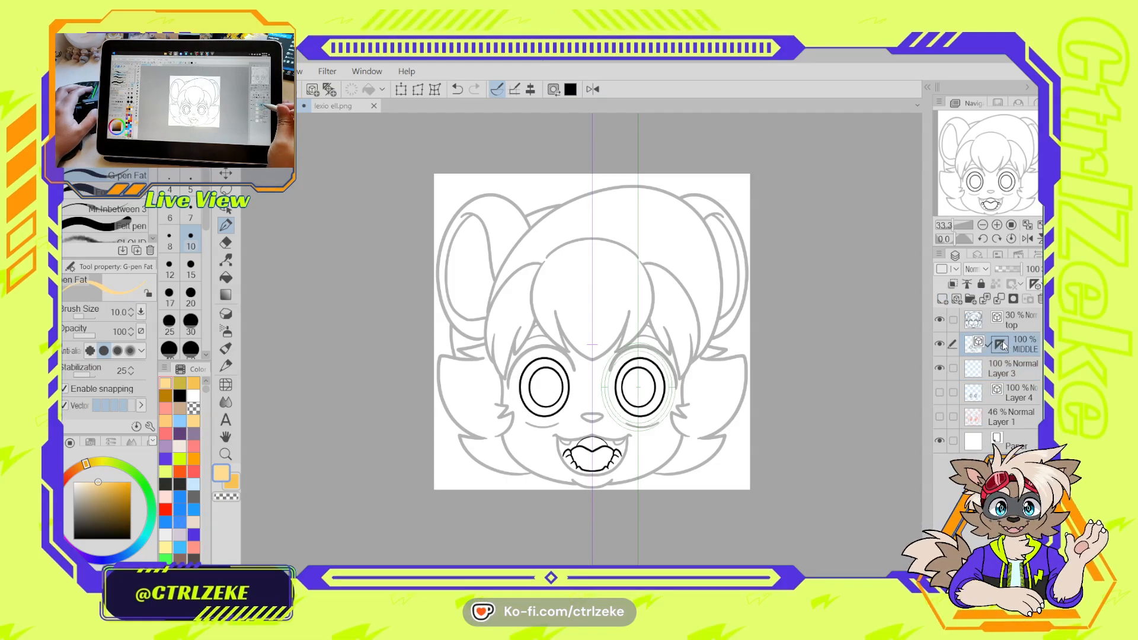
left_click_drag(1004, 344, 1015, 370)
left_click(976, 367)
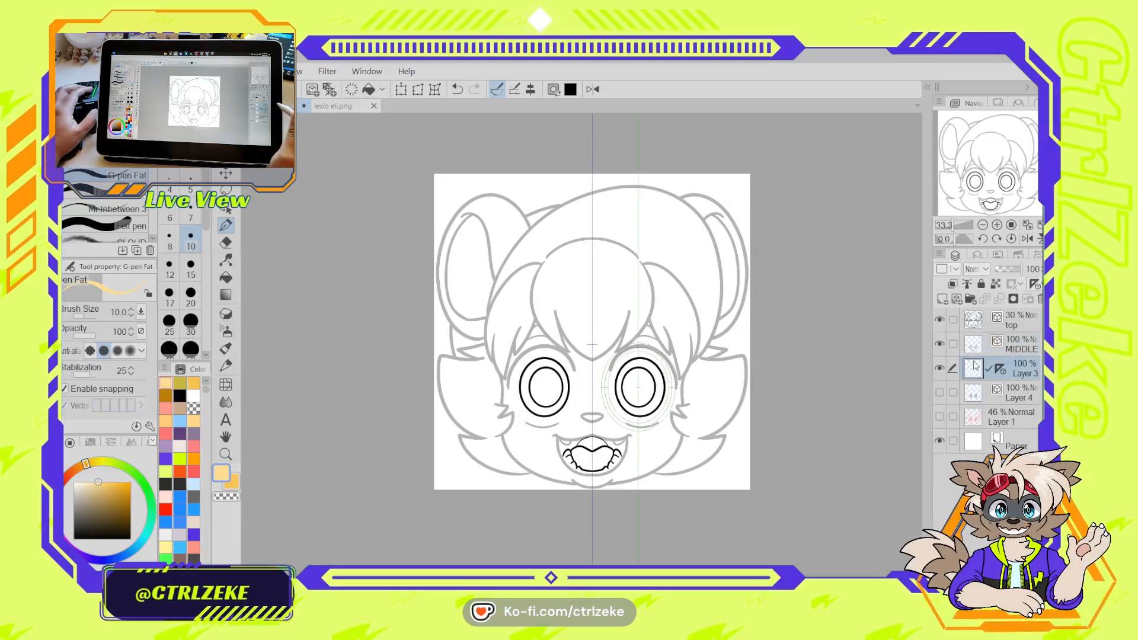
Choose black, set the pen size to 15, and ink a curved shading line across both eyes on Layer 3
scroll(619, 364, "up", 2)
left_click_drag(630, 428, 607, 404)
left_click(179, 395)
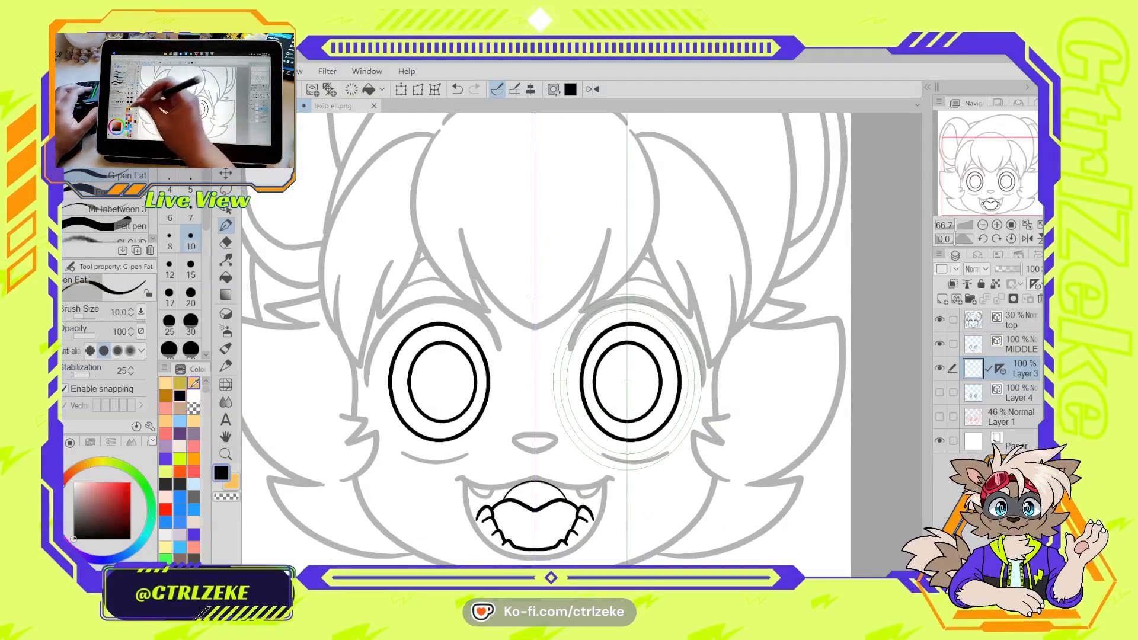
key("bracketleft")
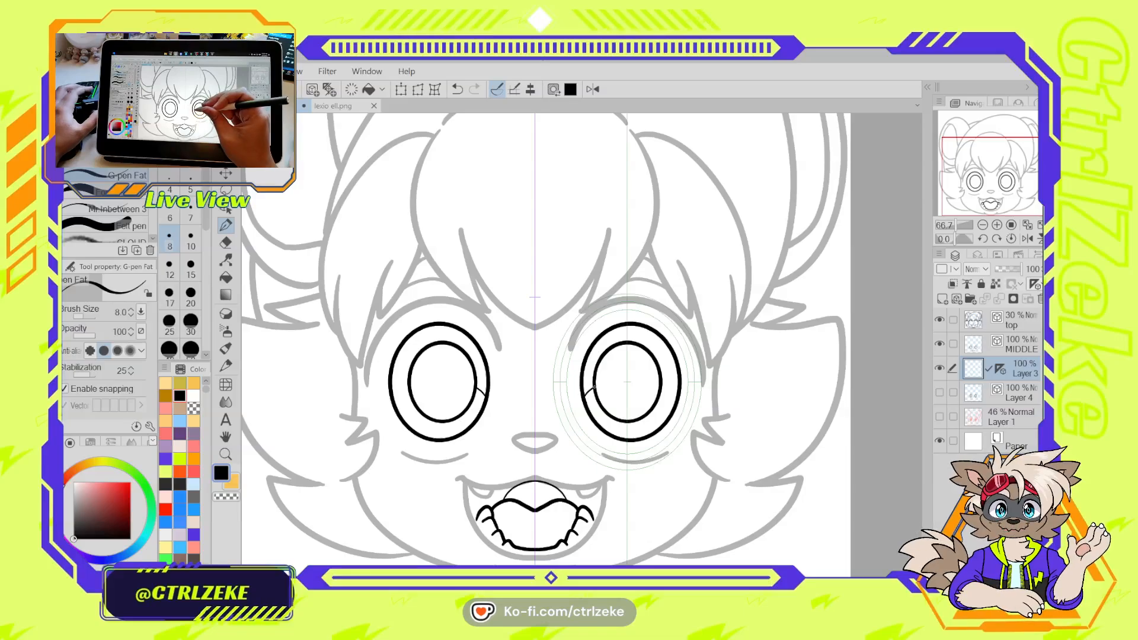
left_click_drag(595, 386, 604, 385)
key("bracketright")
key("bracketright")
key("bracketright")
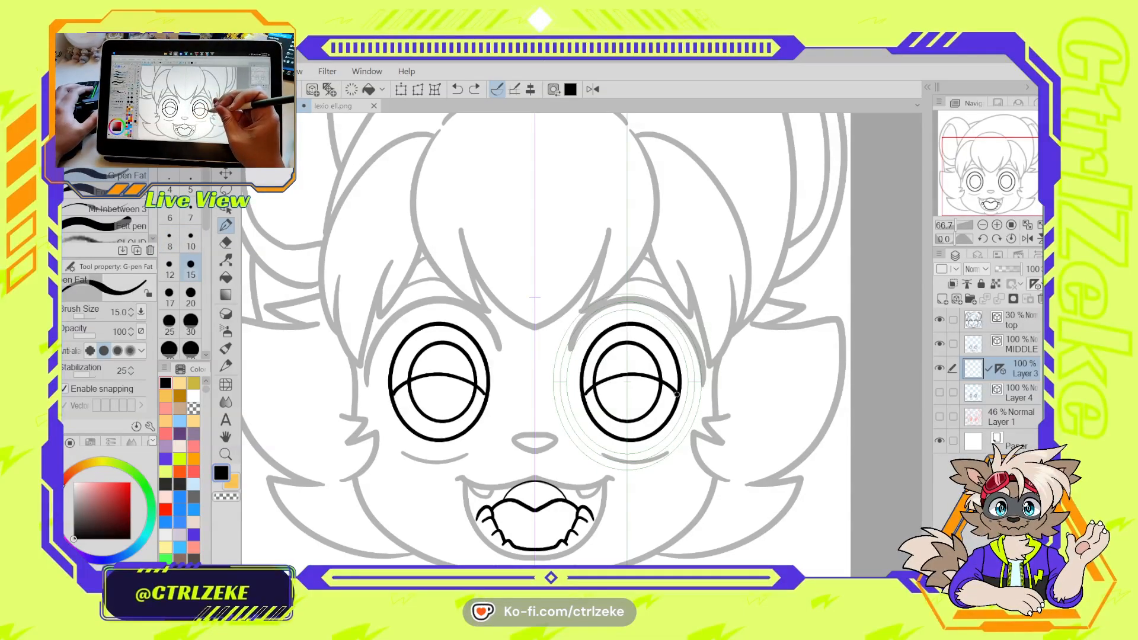
key("ctrl+z")
key("ctrl+z")
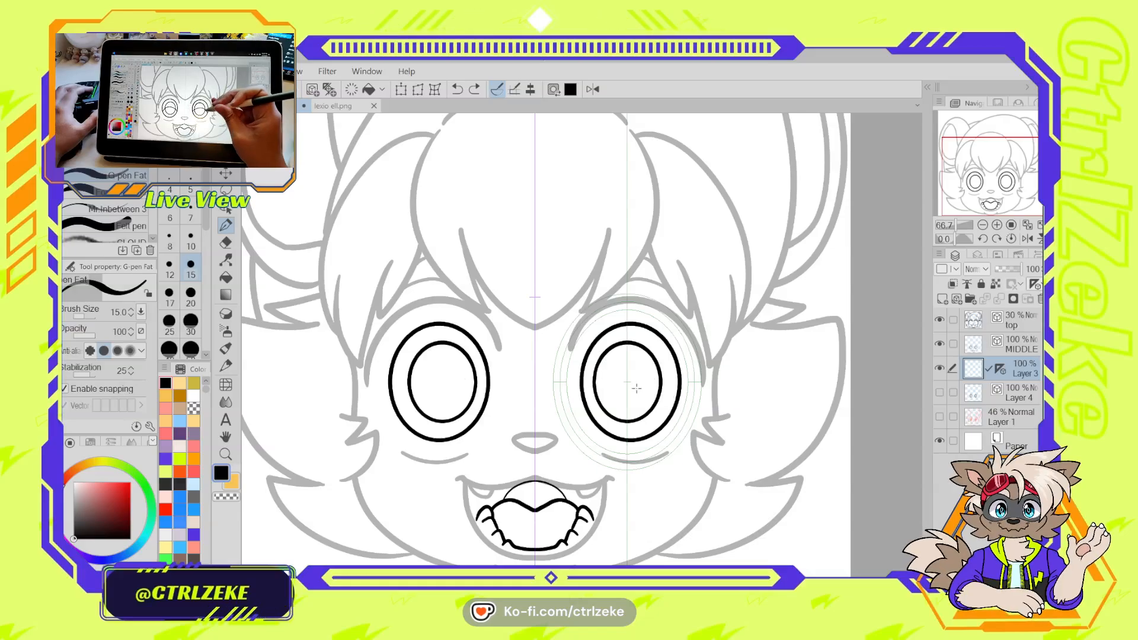
mouse_move(596, 378)
left_mouse_down()
mouse_move(632, 373)
mouse_move(672, 409)
left_mouse_up()
key("ctrl+z")
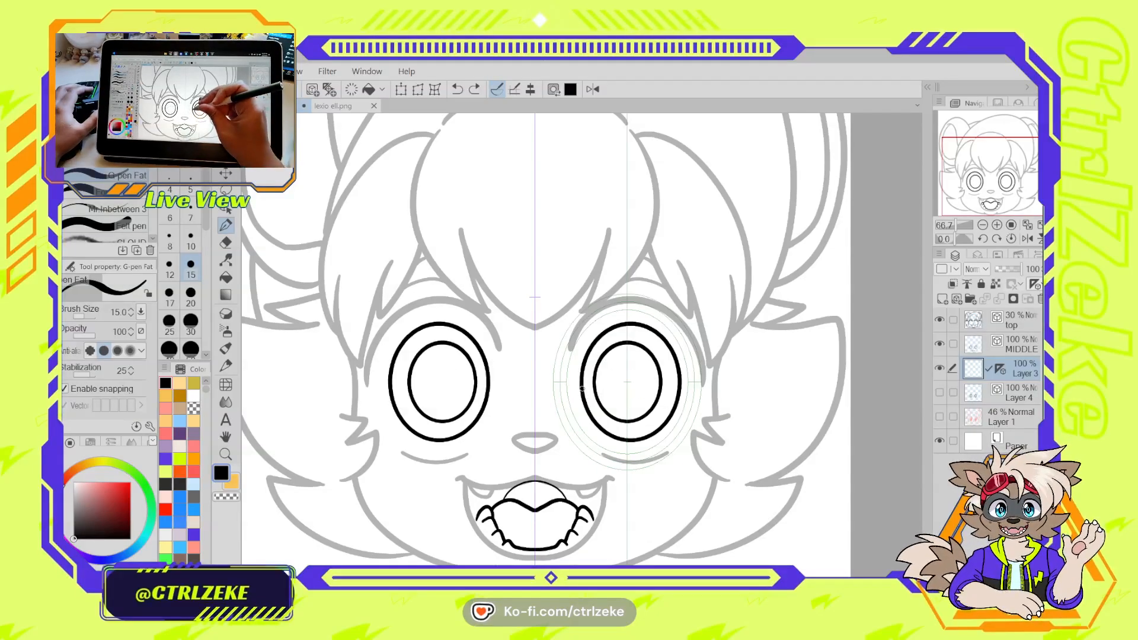
mouse_move(582, 387)
left_mouse_down()
mouse_move(633, 365)
mouse_move(675, 403)
left_mouse_up()
Fill the pupils and the iris area above the curved shading line with black in both eyes
key("g")
left_click(628, 395)
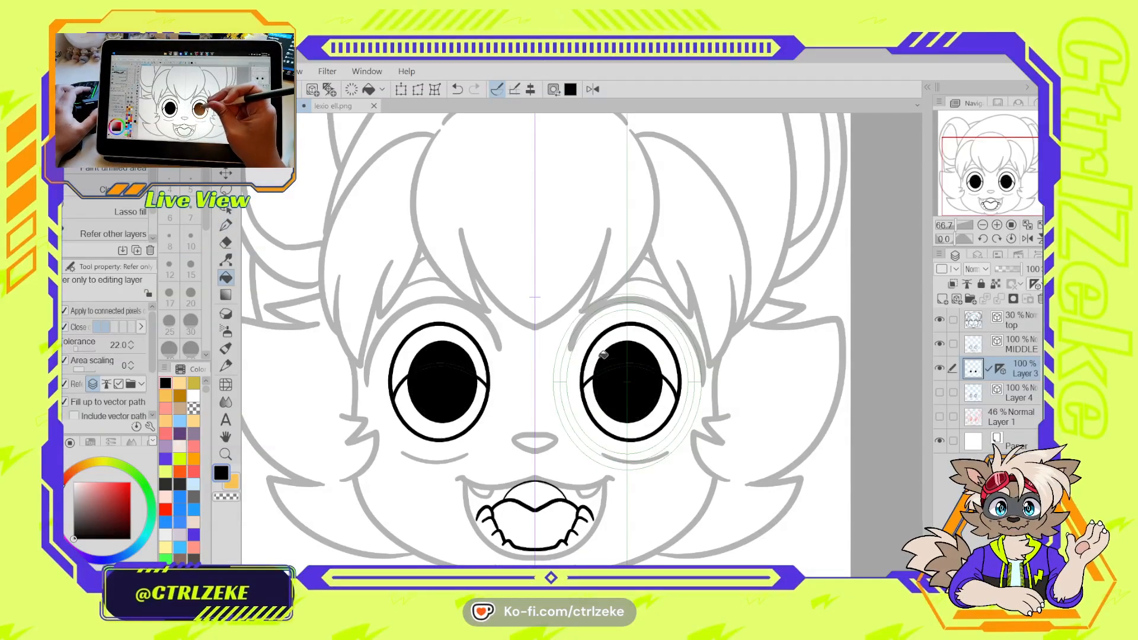
left_click(633, 344)
scroll(648, 315, "down", 3)
scroll(599, 333, "up", 3)
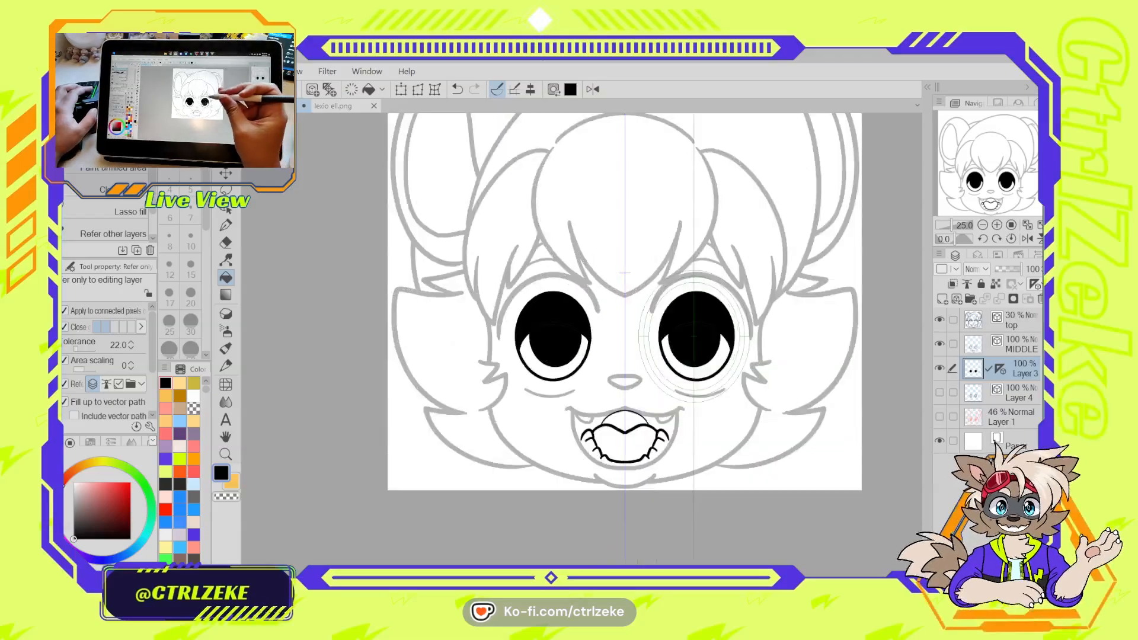
left_click_drag(706, 317, 638, 365)
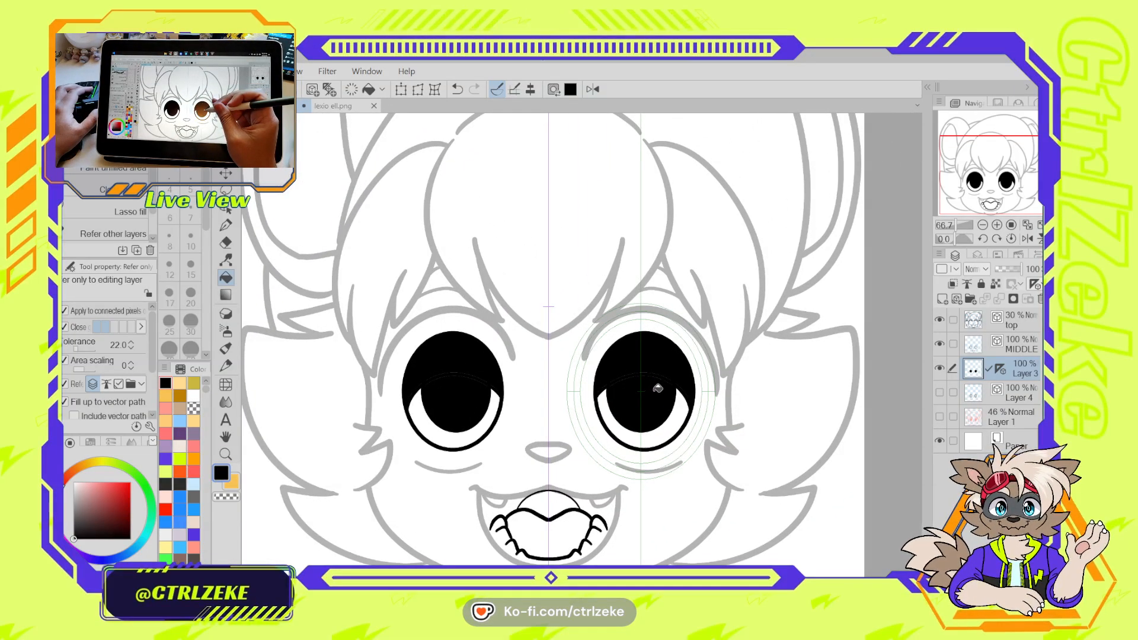
scroll(657, 386, "down", 5)
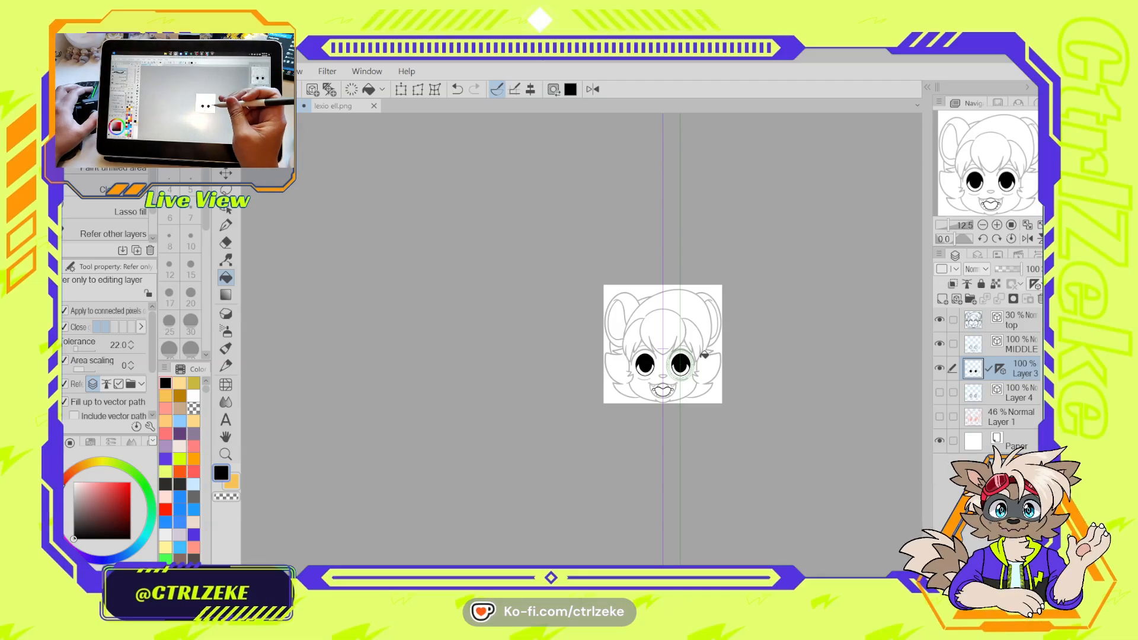
scroll(702, 359, "up", 5)
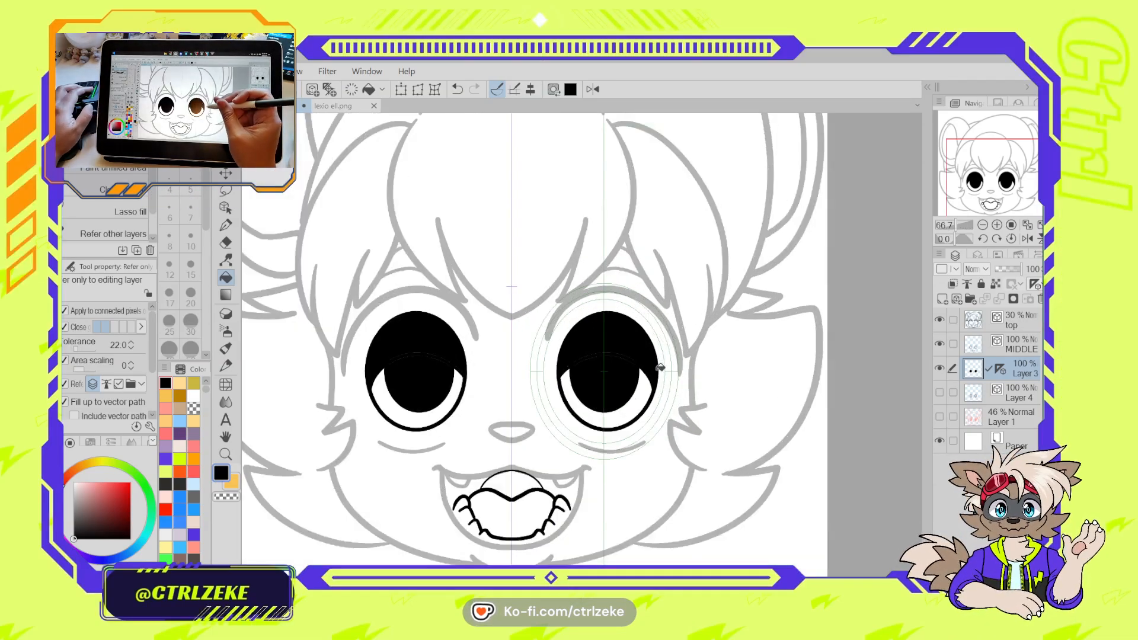
scroll(660, 368, "up", 2)
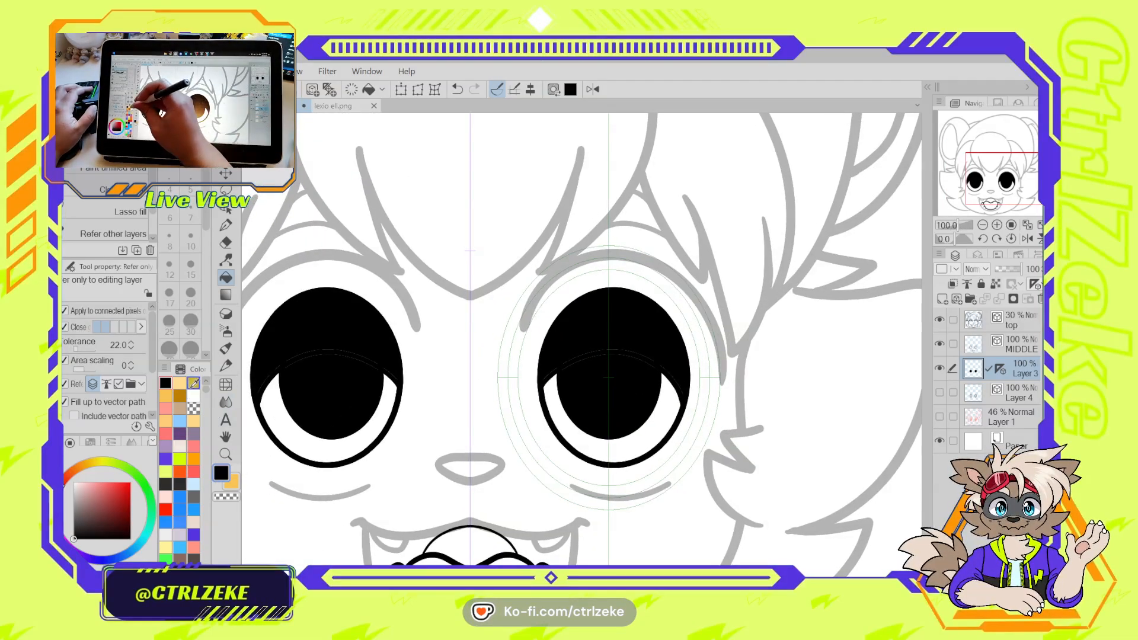
Turn on snapping for the concentric circle ruler around the eye on Layer 3
key("o")
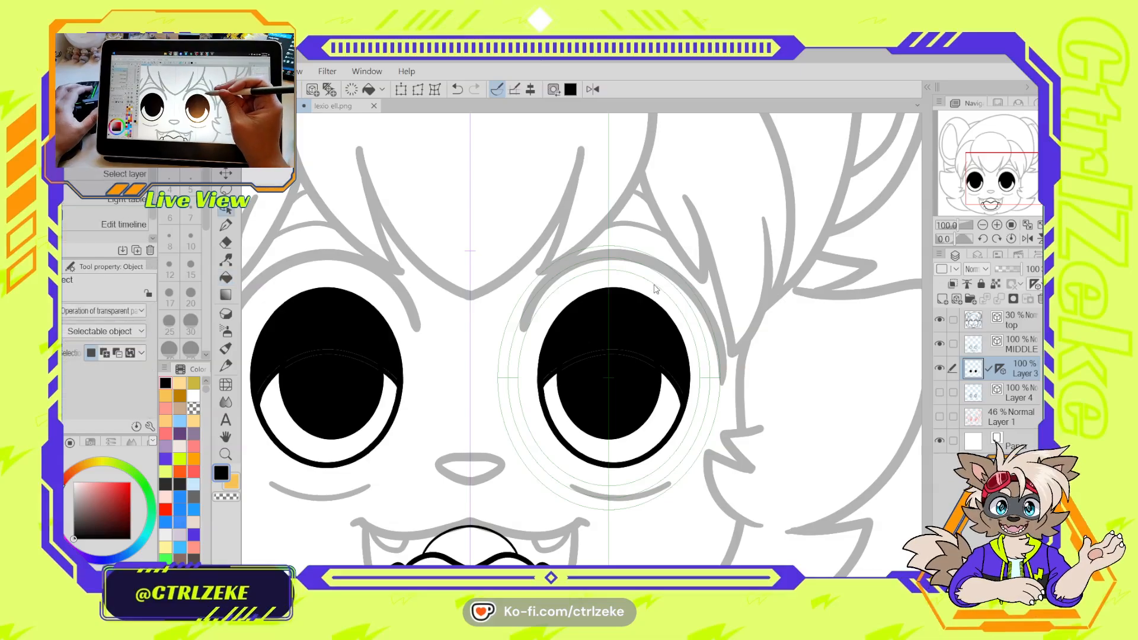
left_click(613, 275)
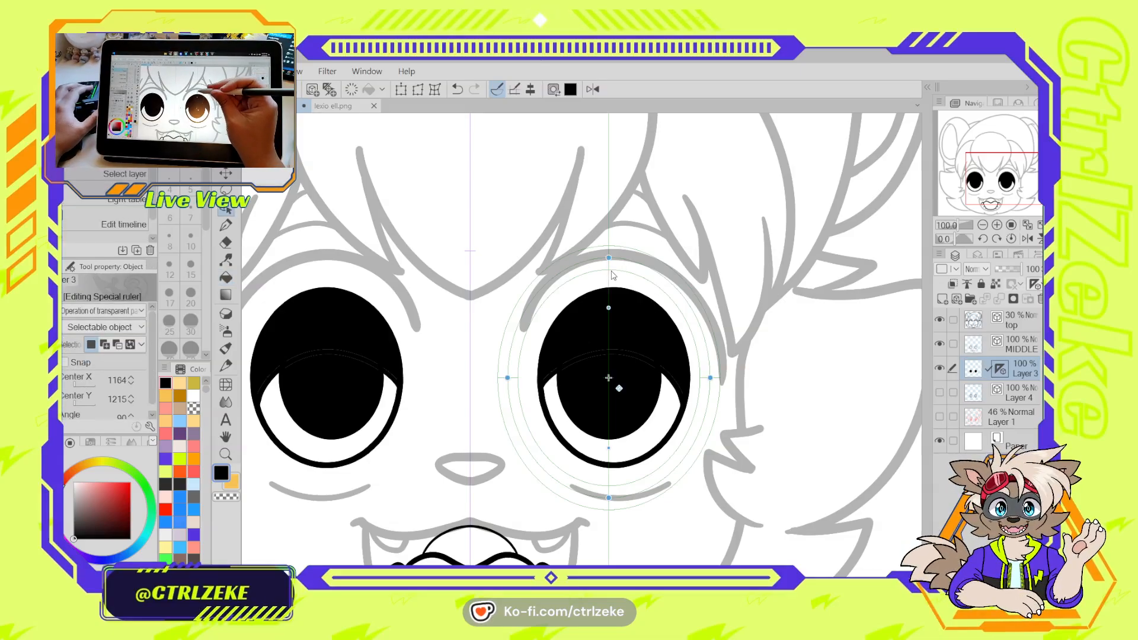
left_click(618, 388)
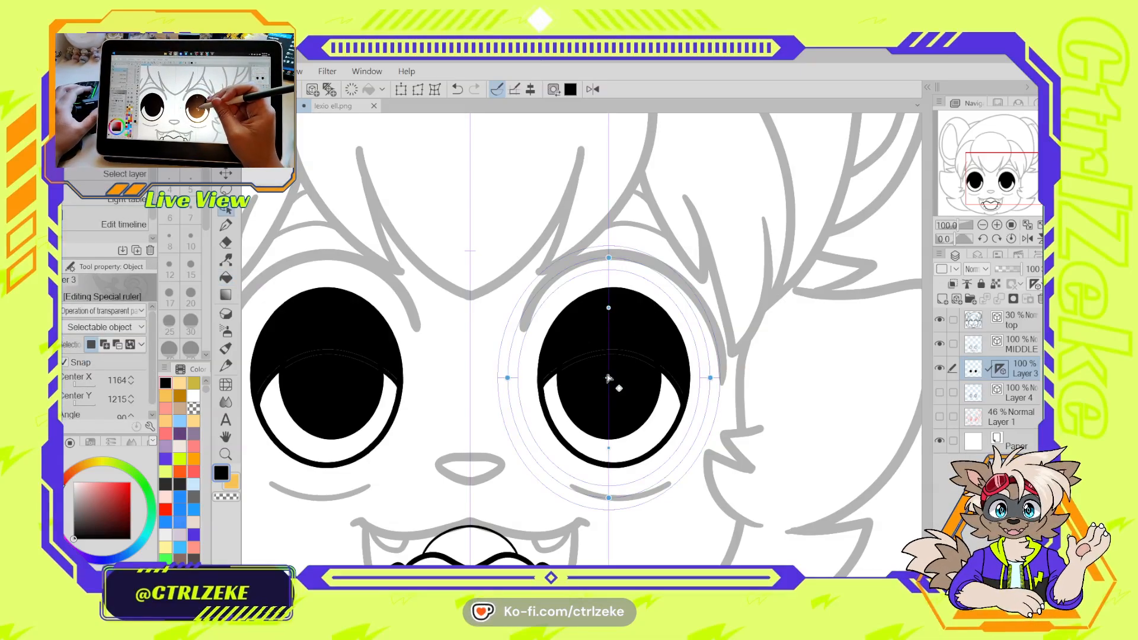
Choose the G-pen Fat and set its drawing colour to a pale yellow
left_click(190, 385)
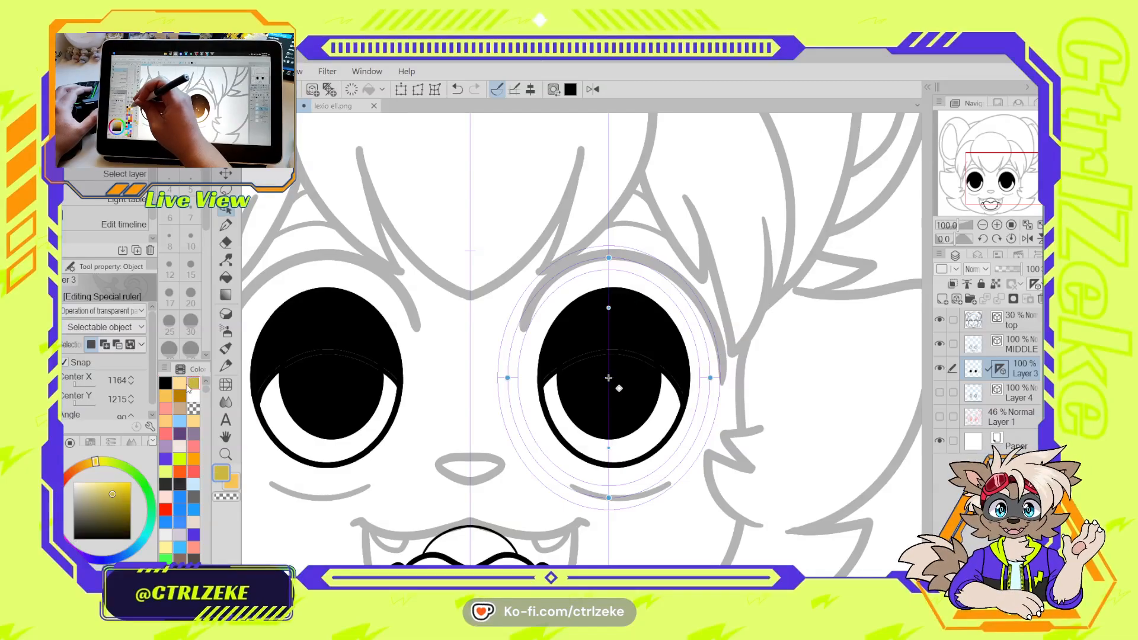
left_click(98, 482)
left_click(225, 225)
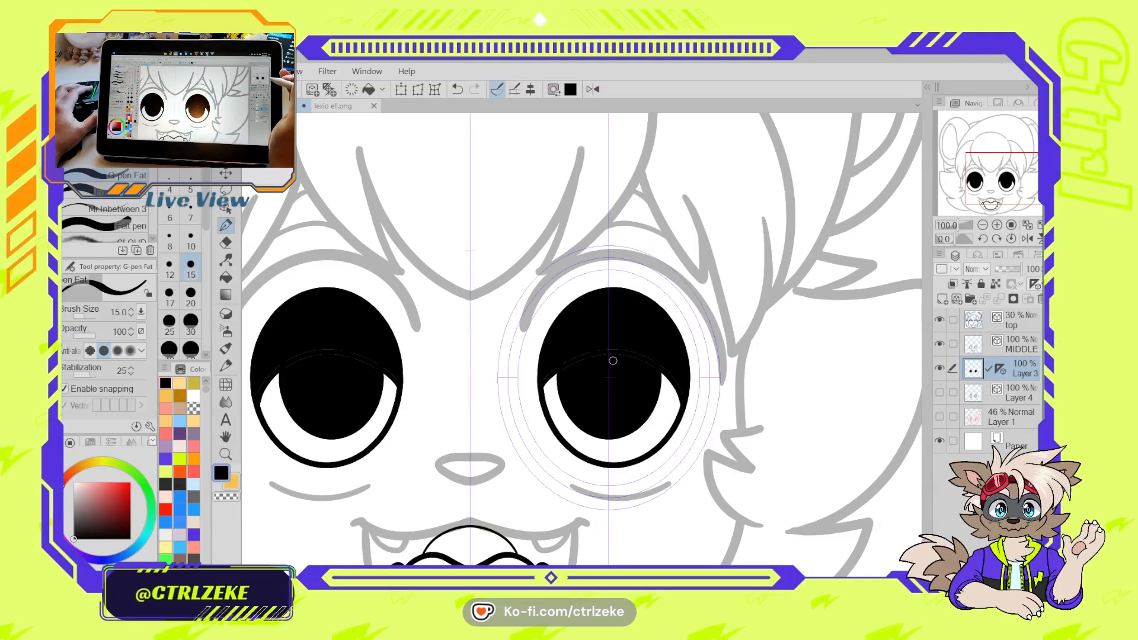
key("x")
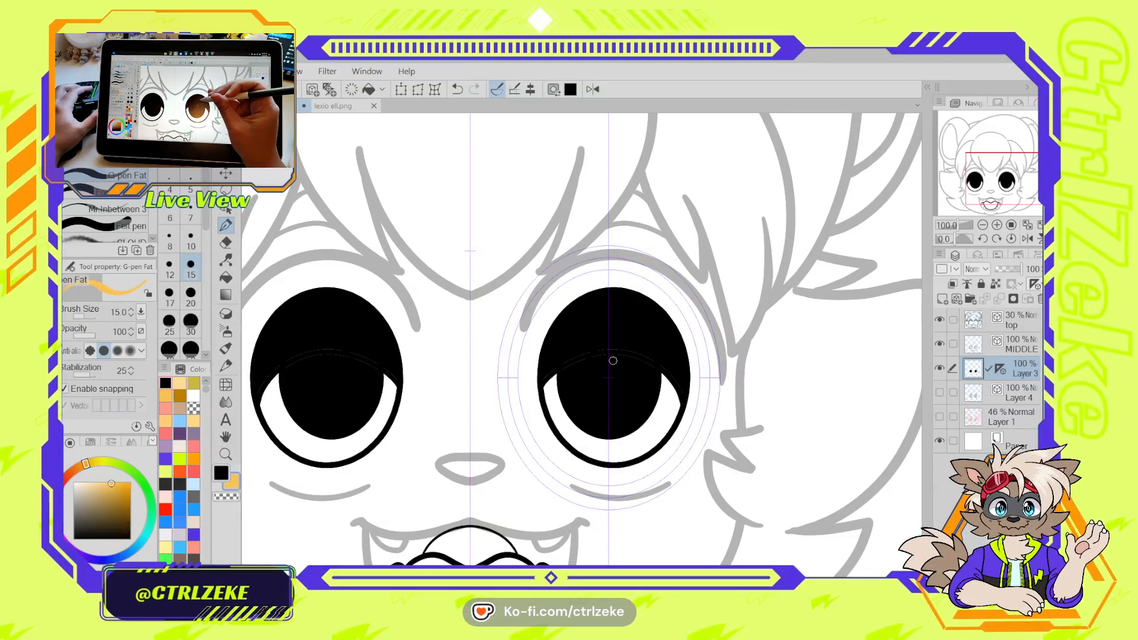
left_click(95, 462)
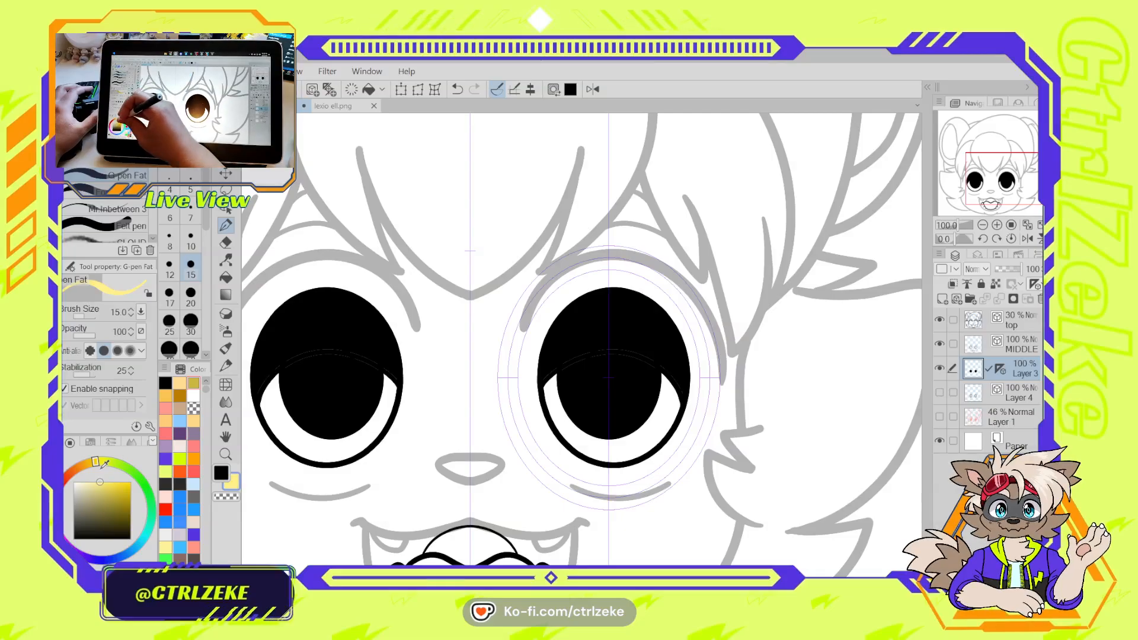
Try a pale yellow oval ring inside both pupils at pen size 15, and undo it
mouse_move(604, 340)
left_mouse_down()
mouse_move(631, 369)
mouse_move(604, 336)
left_mouse_up()
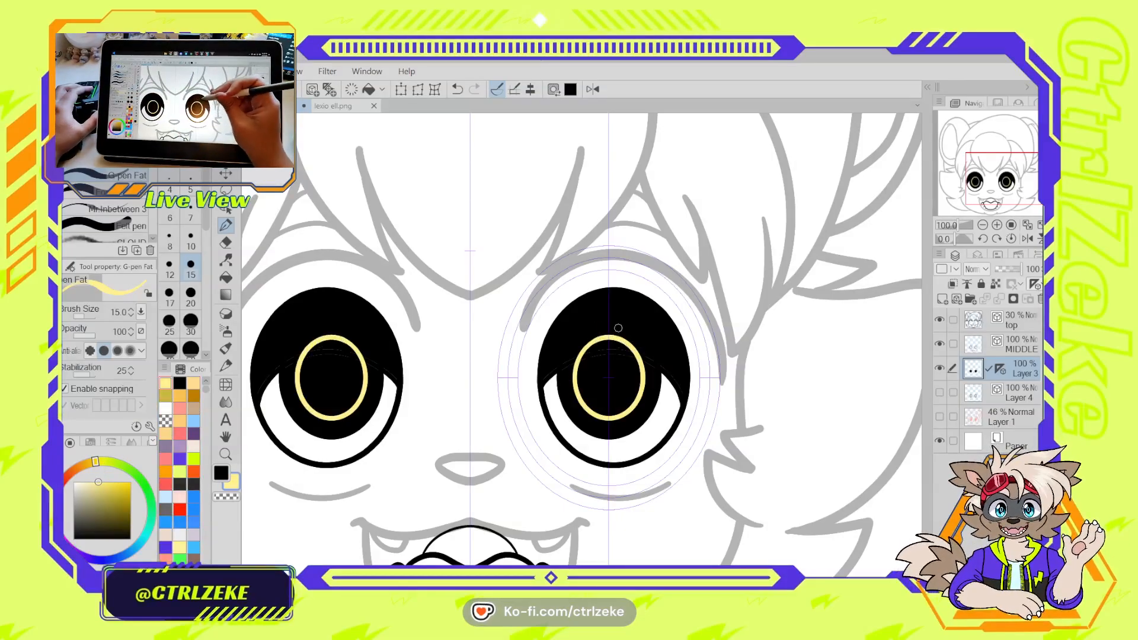
scroll(644, 301, "down", 3)
scroll(654, 289, "up", 3)
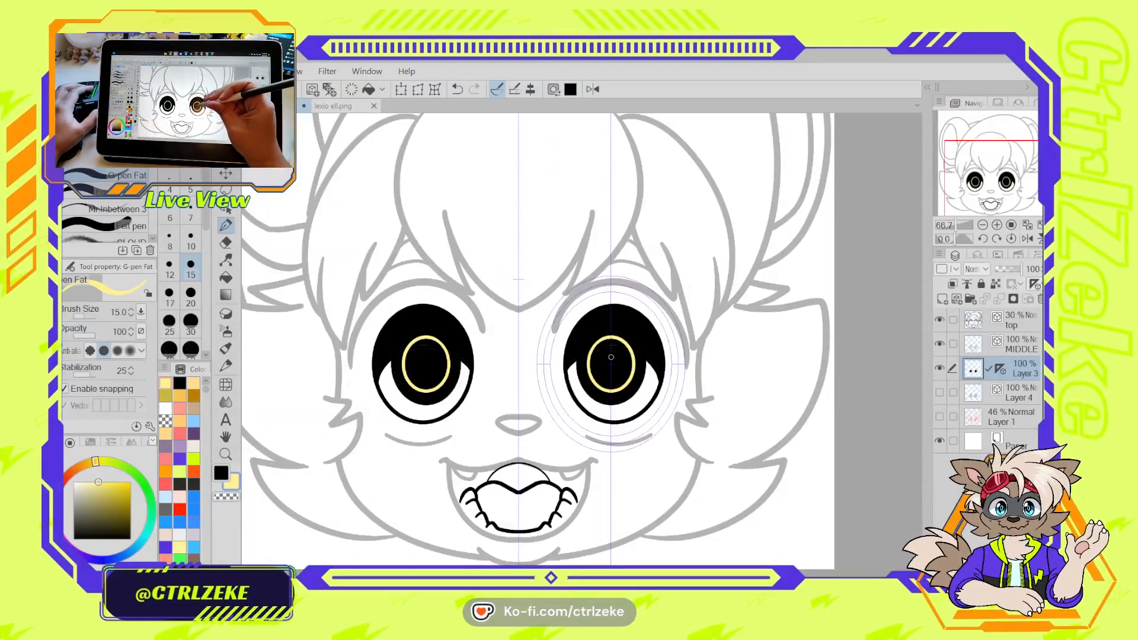
key("ctrl+z")
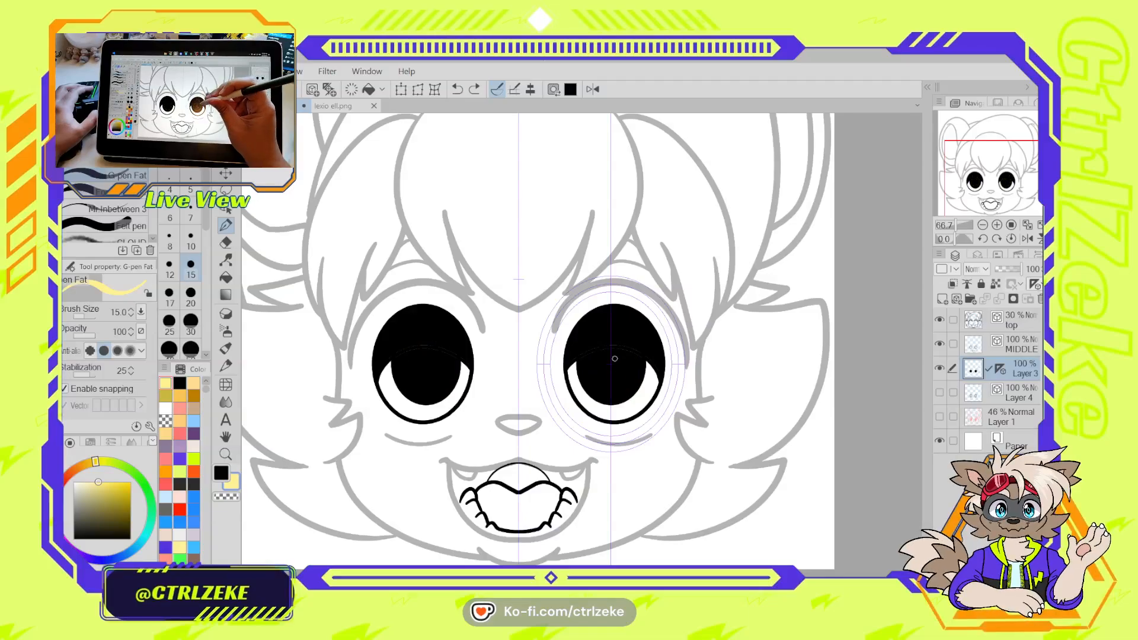
Reduce the pen size to 12.5, try a thinner pale yellow ring inside both pupils, and undo the ring
key("bracketleft")
mouse_move(596, 347)
left_mouse_down()
mouse_move(630, 353)
mouse_move(607, 350)
left_mouse_up()
scroll(608, 350, "down", 3)
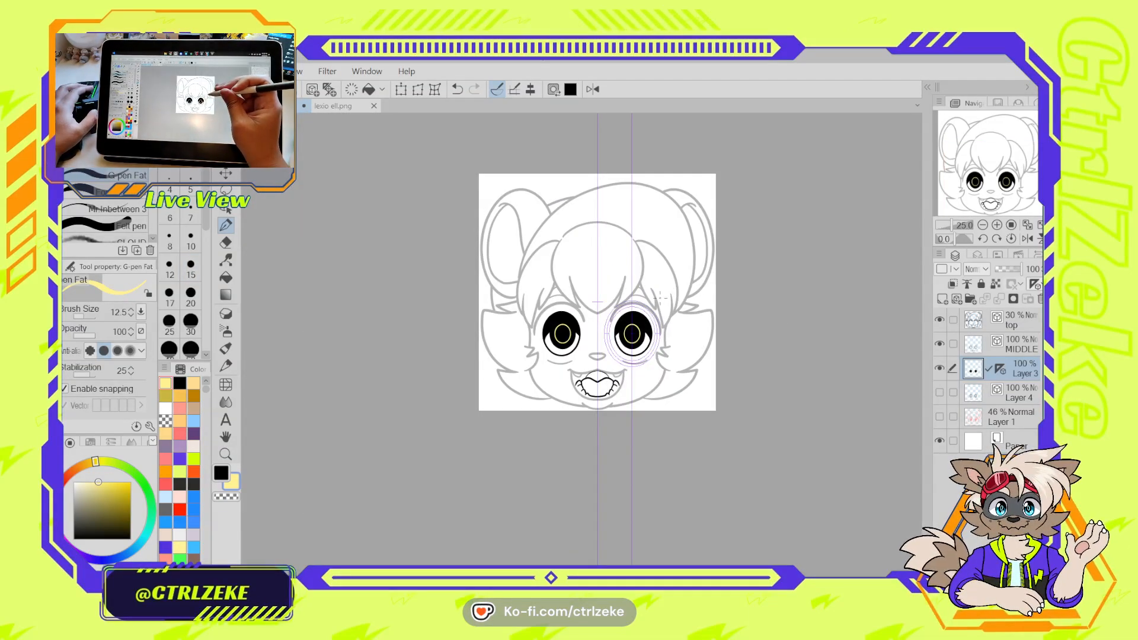
scroll(632, 314, "up", 3)
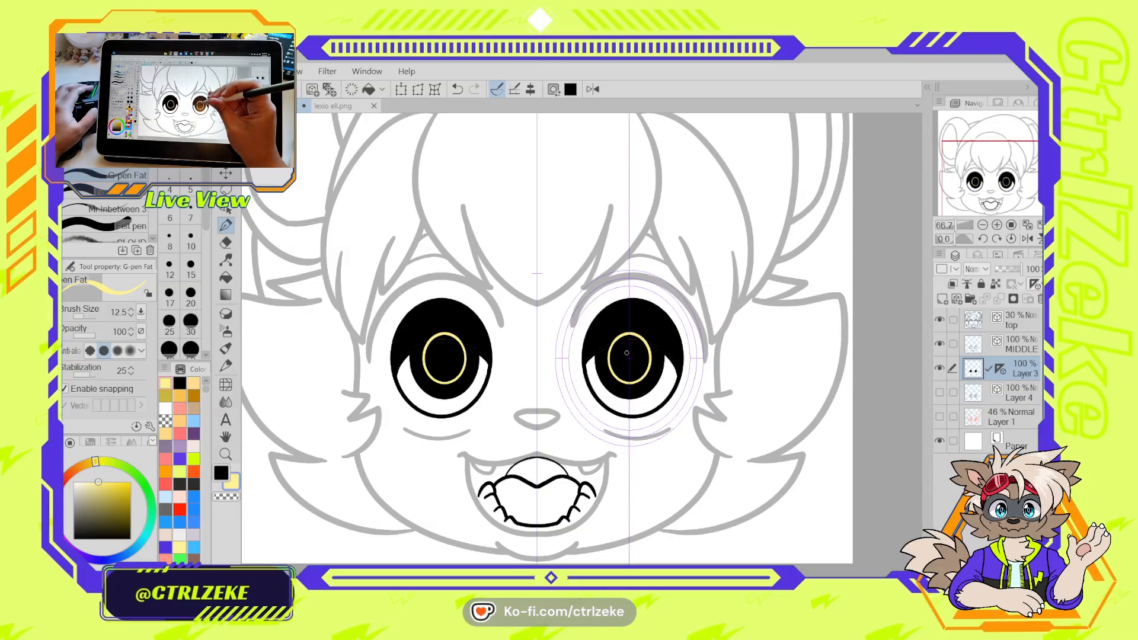
key("ctrl+z")
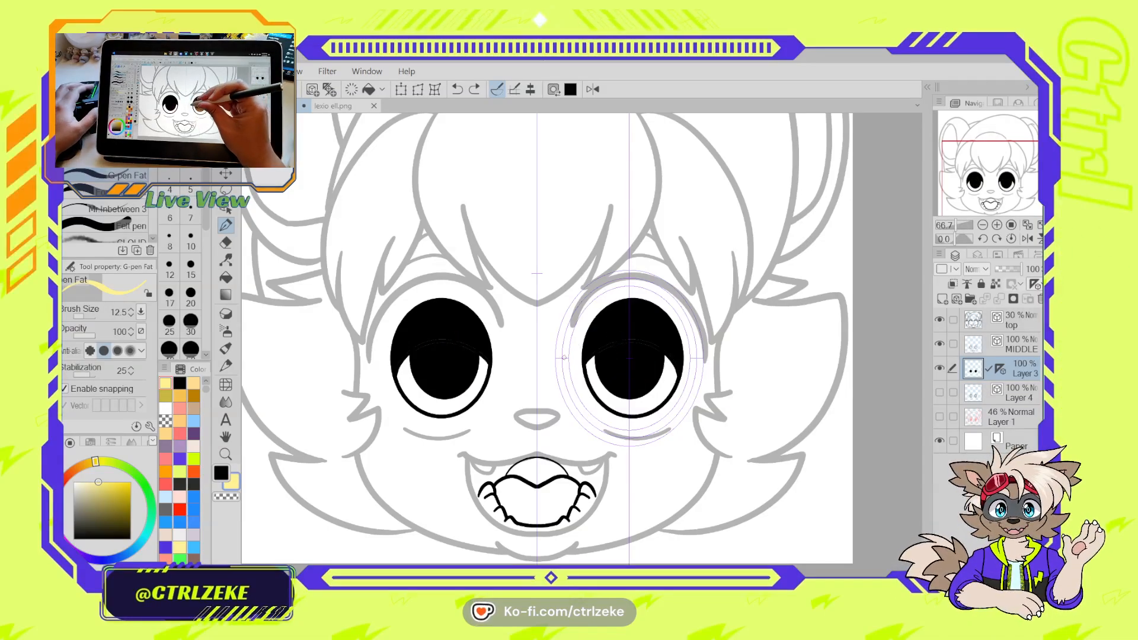
Narrow the concentric circle ruler around the eye and move its centre up to Y 1204
key("o")
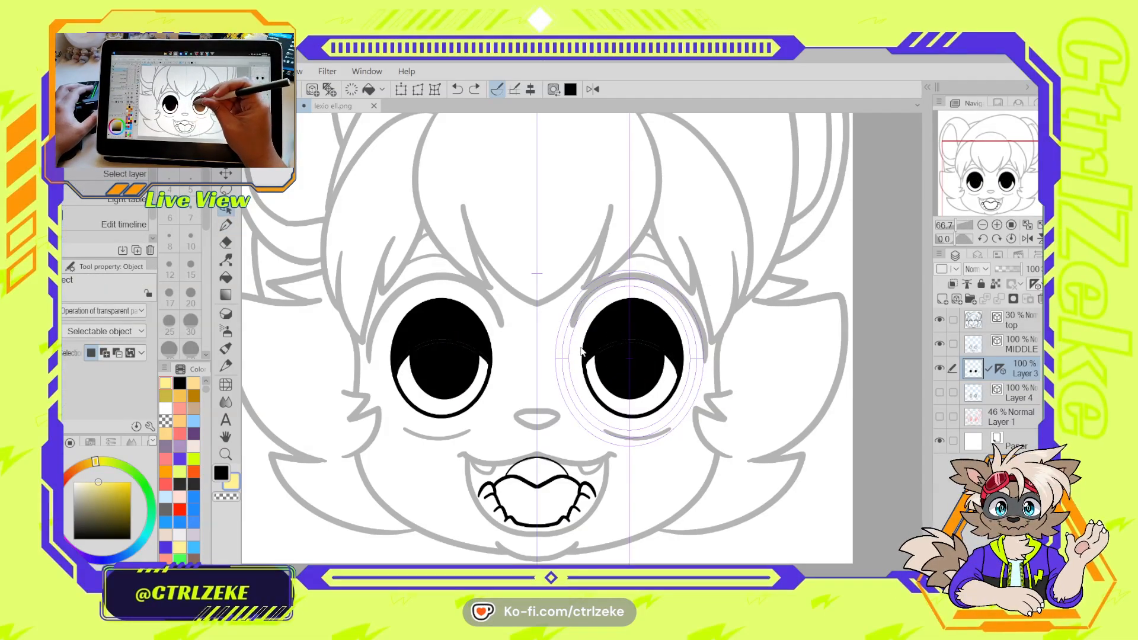
left_click(632, 292)
left_click_drag(562, 359, 566, 359)
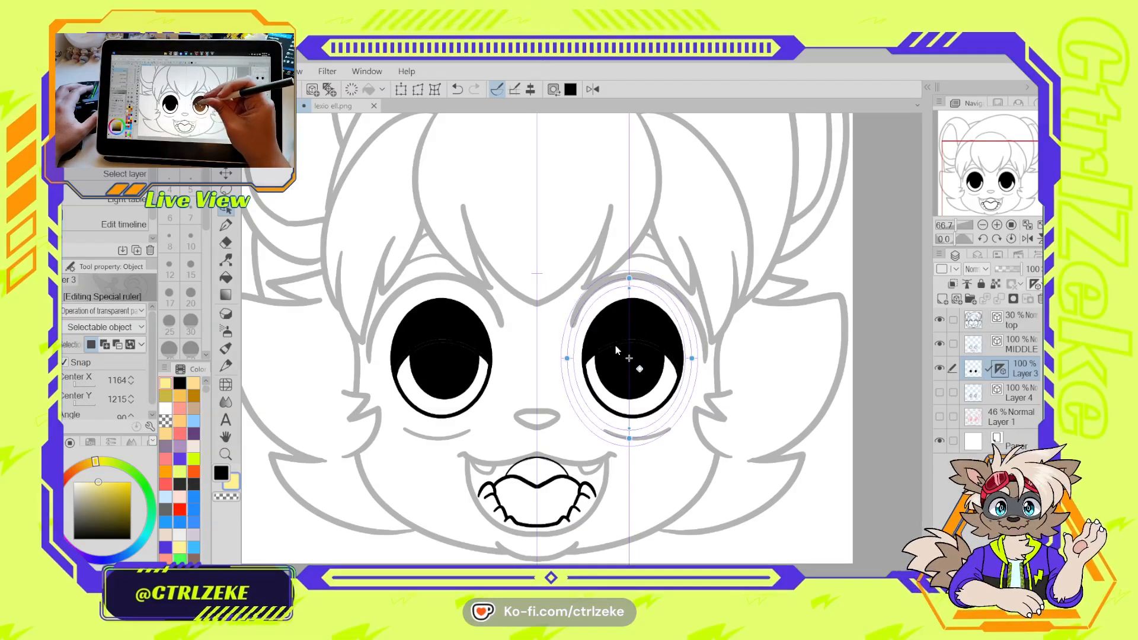
key("p")
key("o")
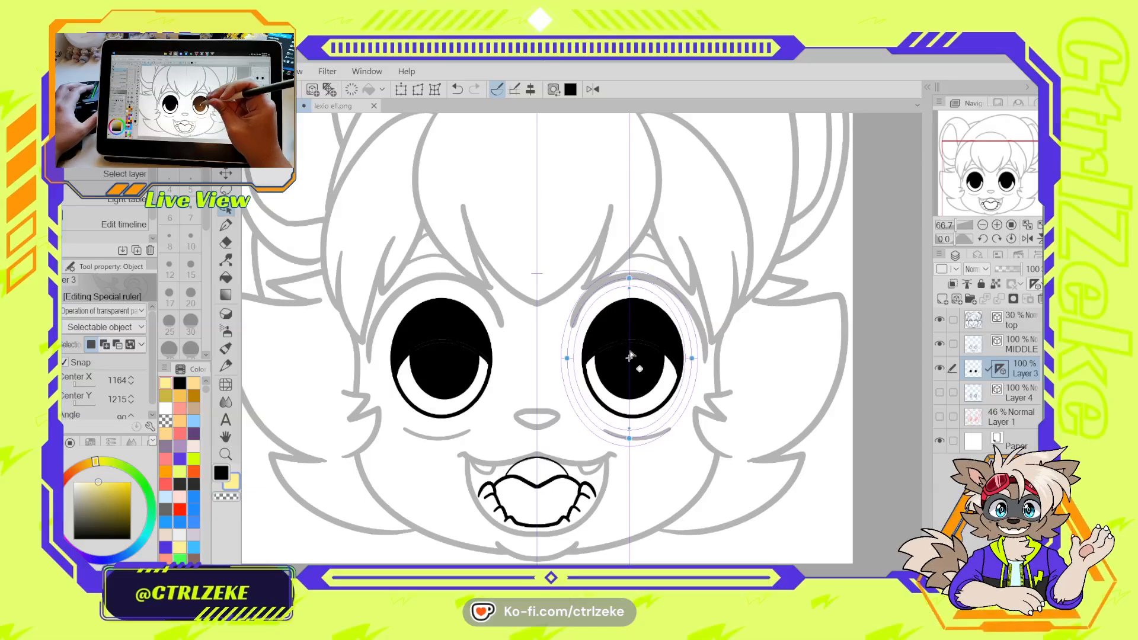
left_click(629, 359)
left_click_drag(630, 358, 629, 355)
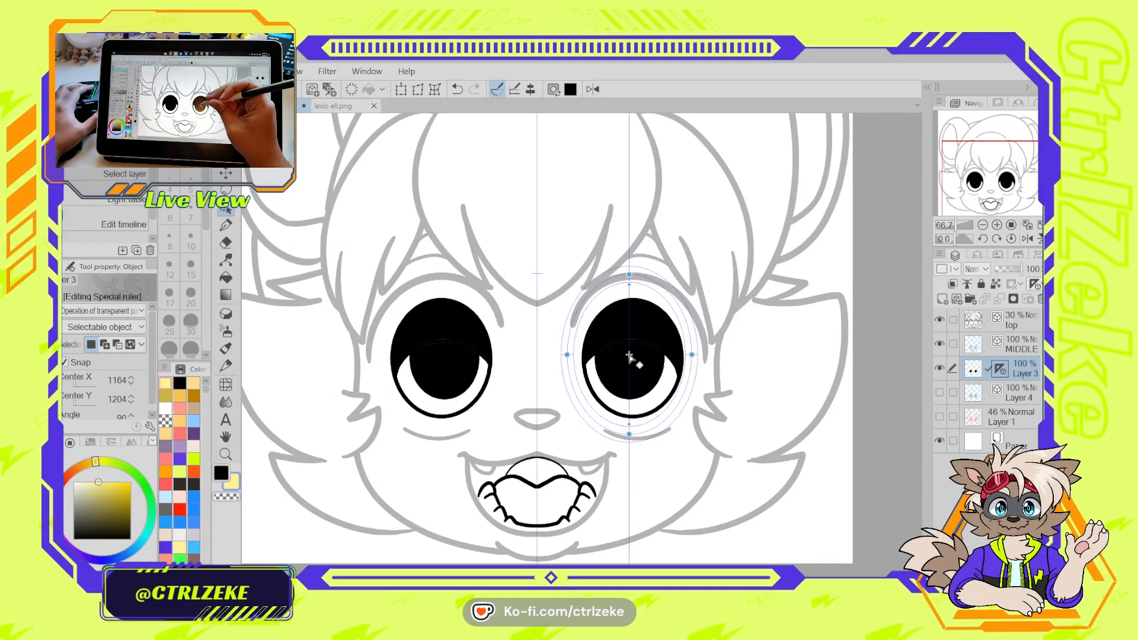
Draw a pale yellow oval ring inside both pupils along the adjusted ruler at pen size 12.5
key("p")
mouse_move(613, 344)
left_mouse_down()
mouse_move(639, 347)
mouse_move(613, 342)
left_mouse_up()
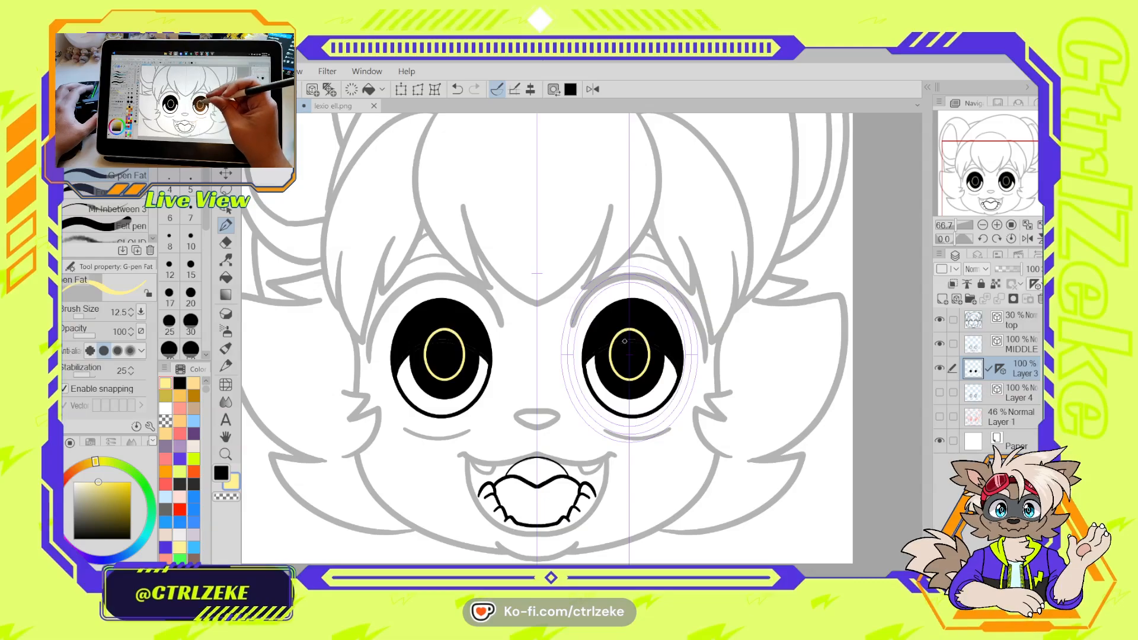
scroll(647, 322, "down", 2)
scroll(671, 297, "down", 5)
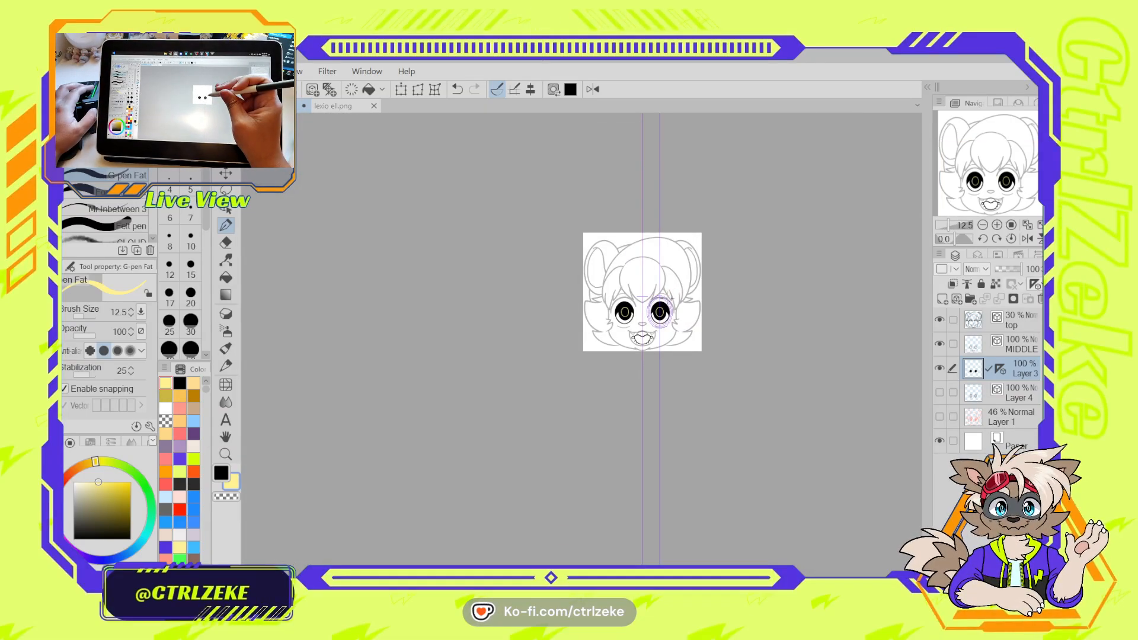
scroll(660, 312, "up", 7)
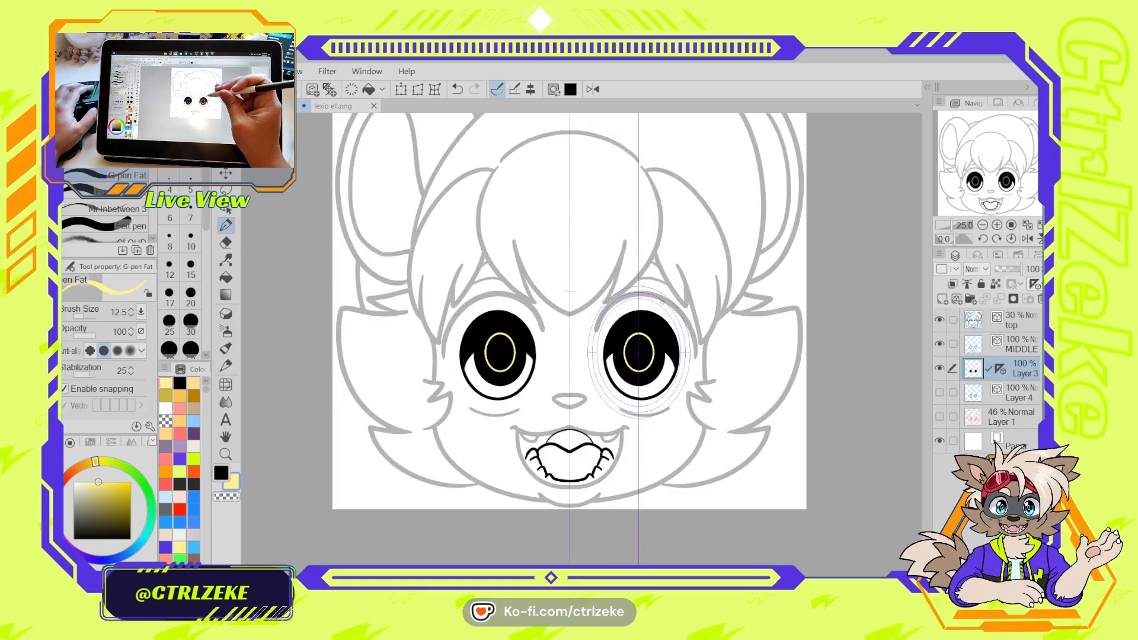
Turn off snapping for the concentric circle ruler around the eye
key("g")
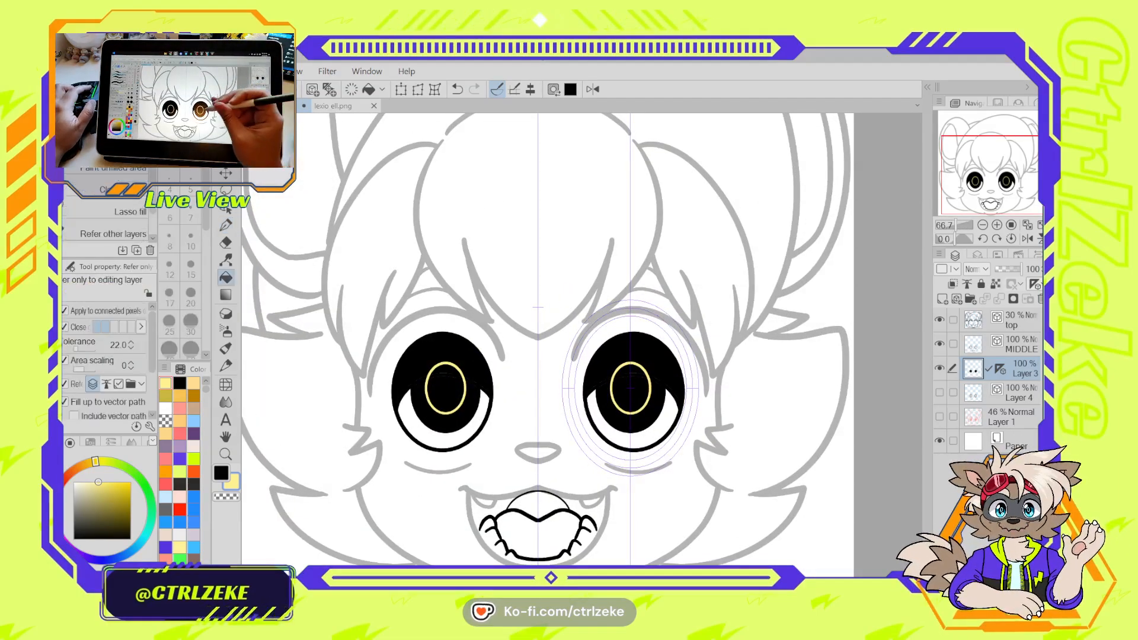
key("o")
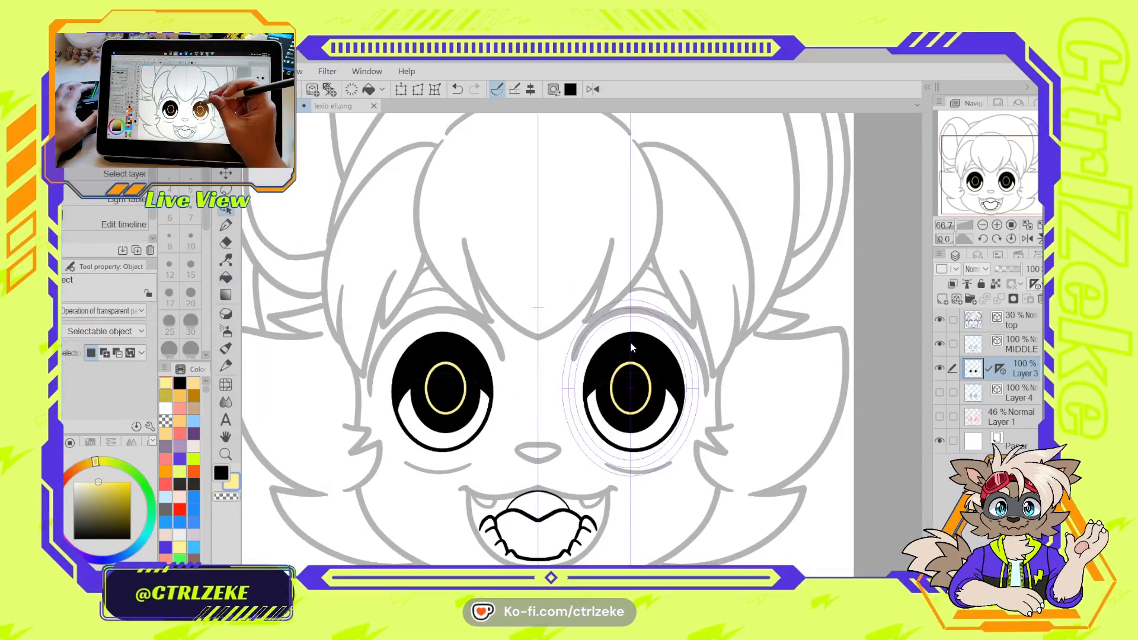
left_click(632, 325)
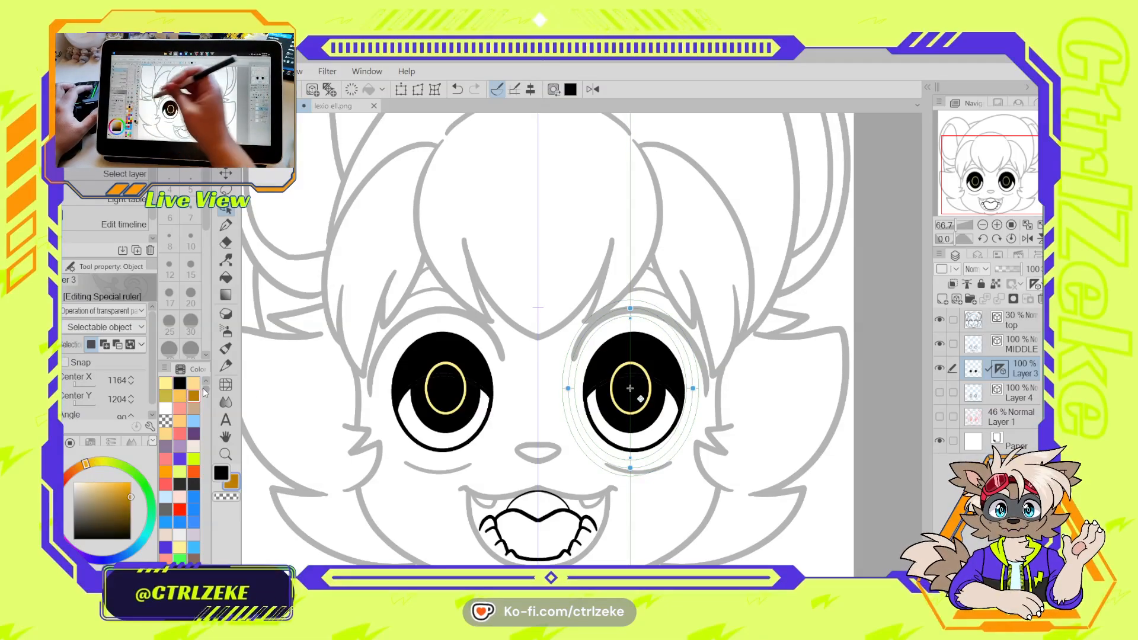
Try a pale yellow fill in the lower iris areas of both eyes, and undo it
key("g")
left_click(649, 433)
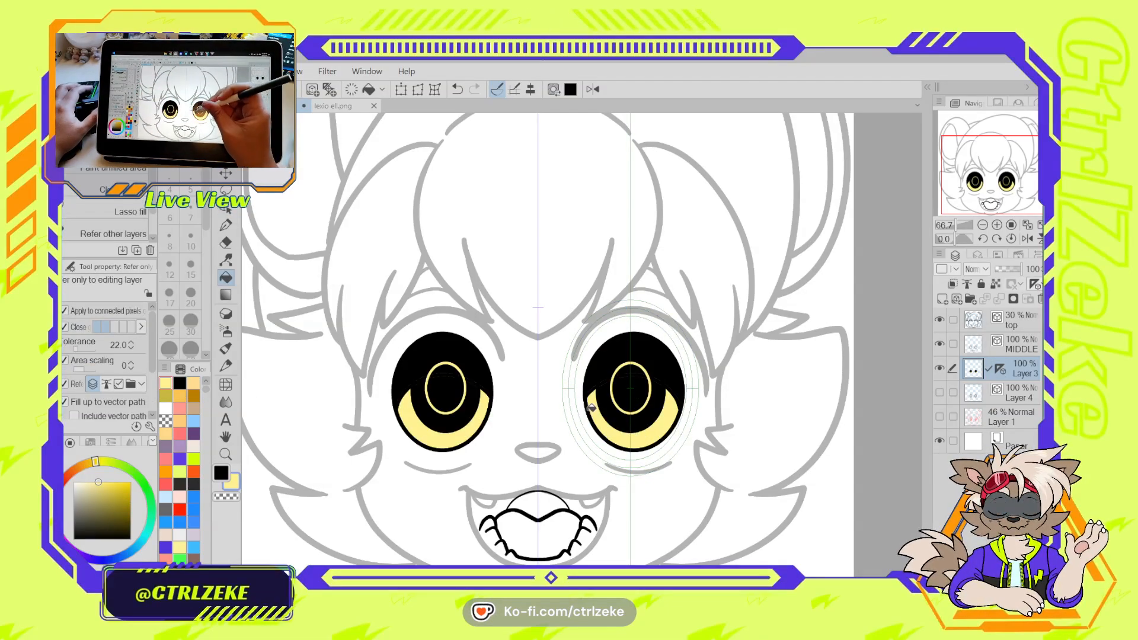
key("ctrl+z")
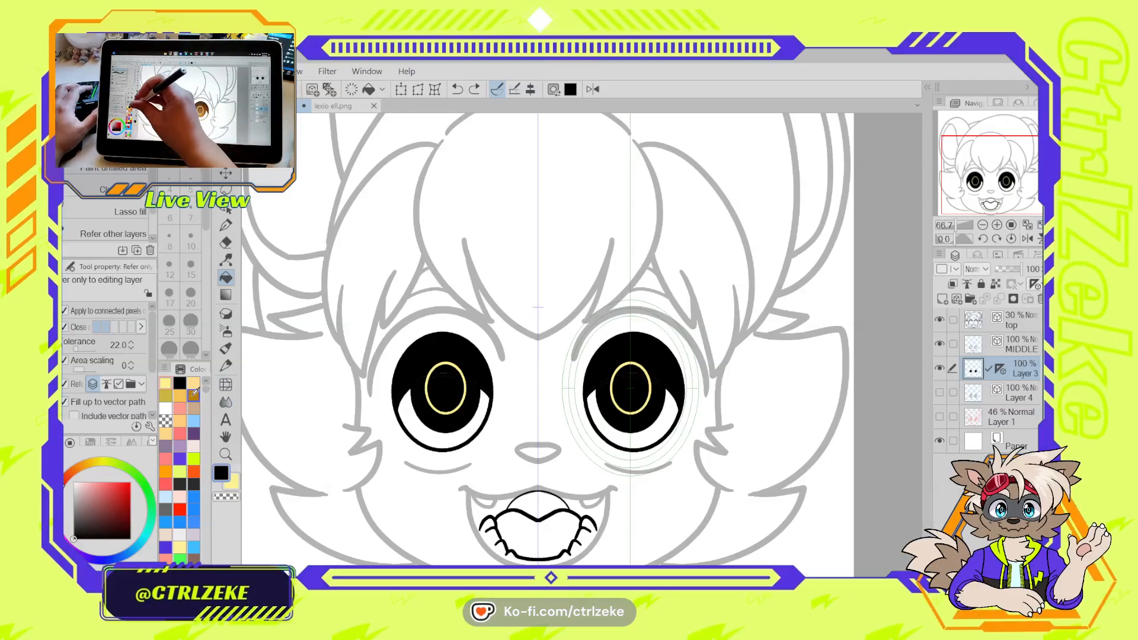
Fill the lower iris areas of both eyes with dark golden brown
left_click(194, 394)
left_click(649, 433)
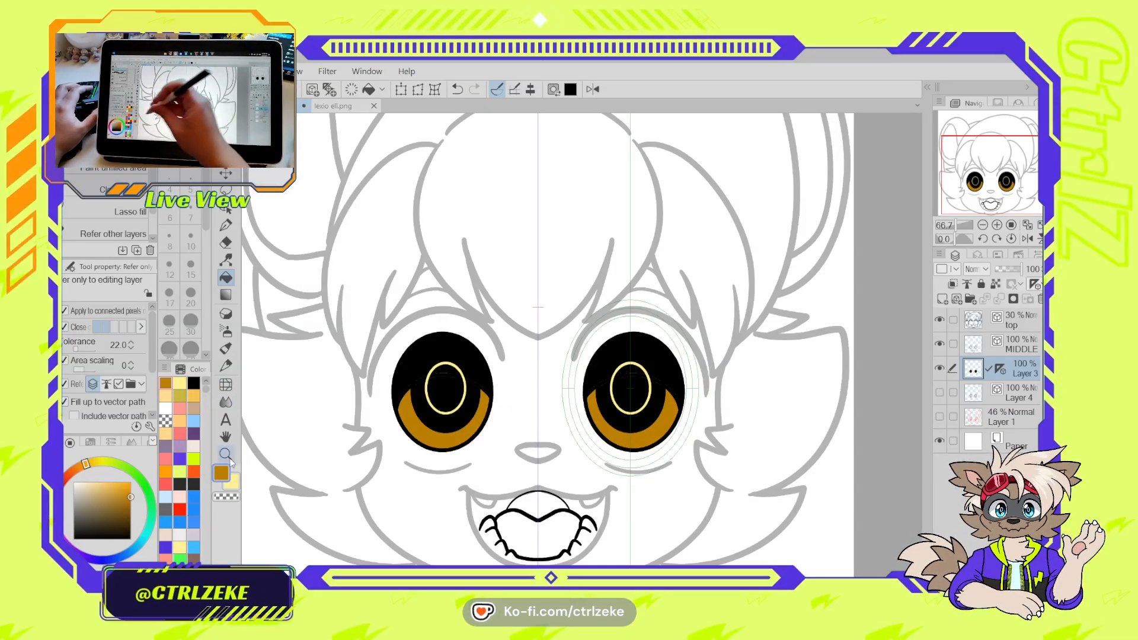
Outline a lighter orange curved area in the lower part of both irises with the G-pen and fill it with the same colour
left_click(193, 394)
key("p")
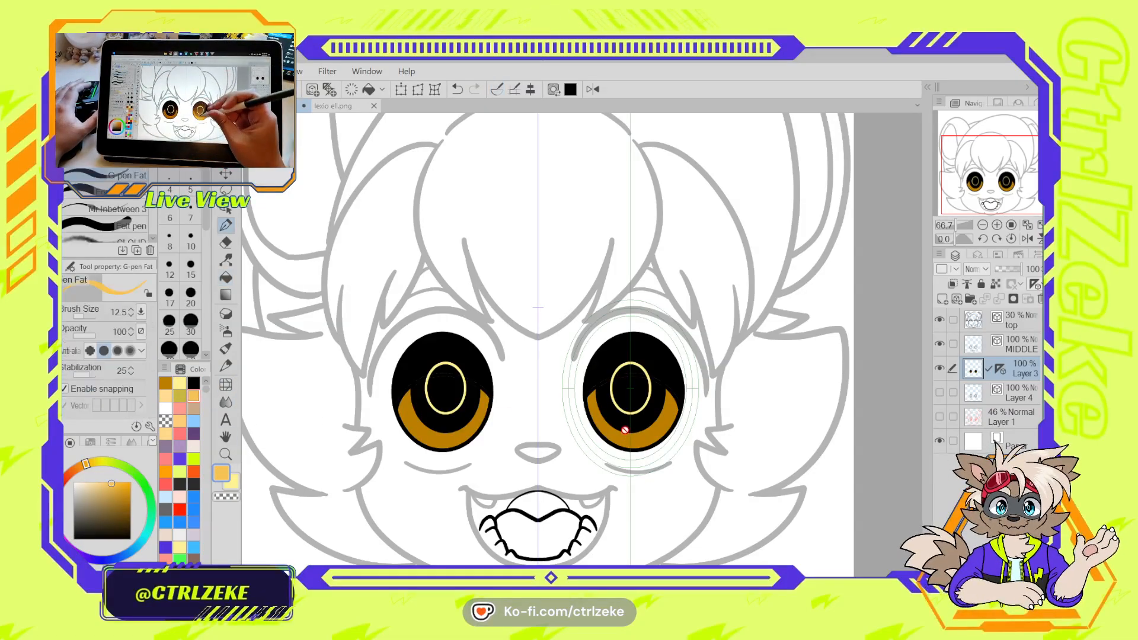
scroll(617, 409, "up", 1)
left_click_drag(596, 413, 595, 431)
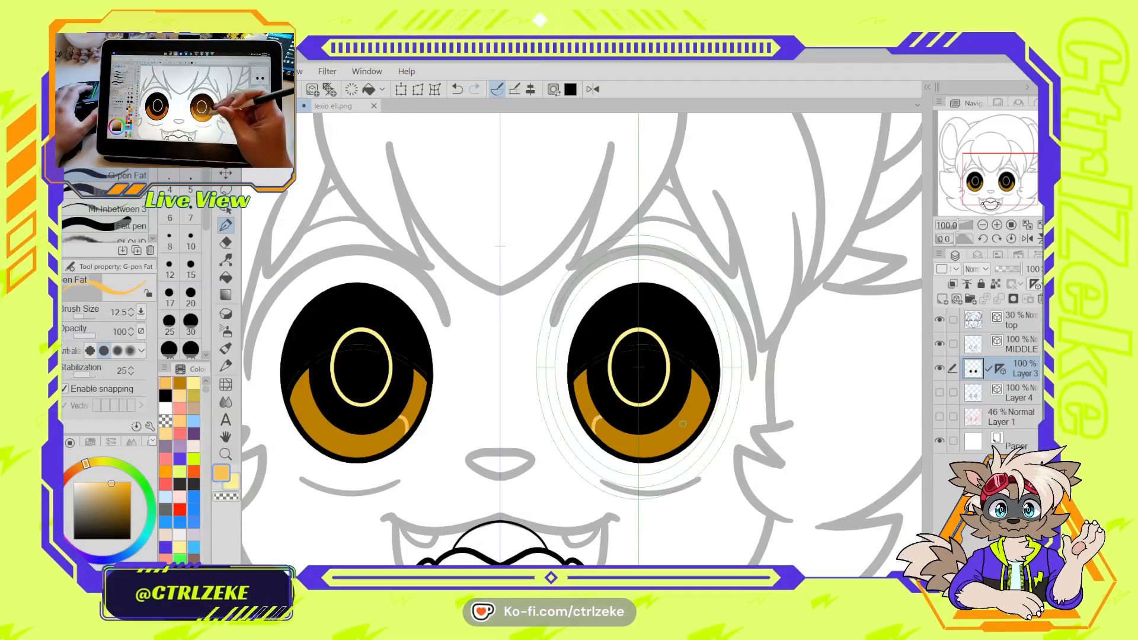
key("ctrl+z")
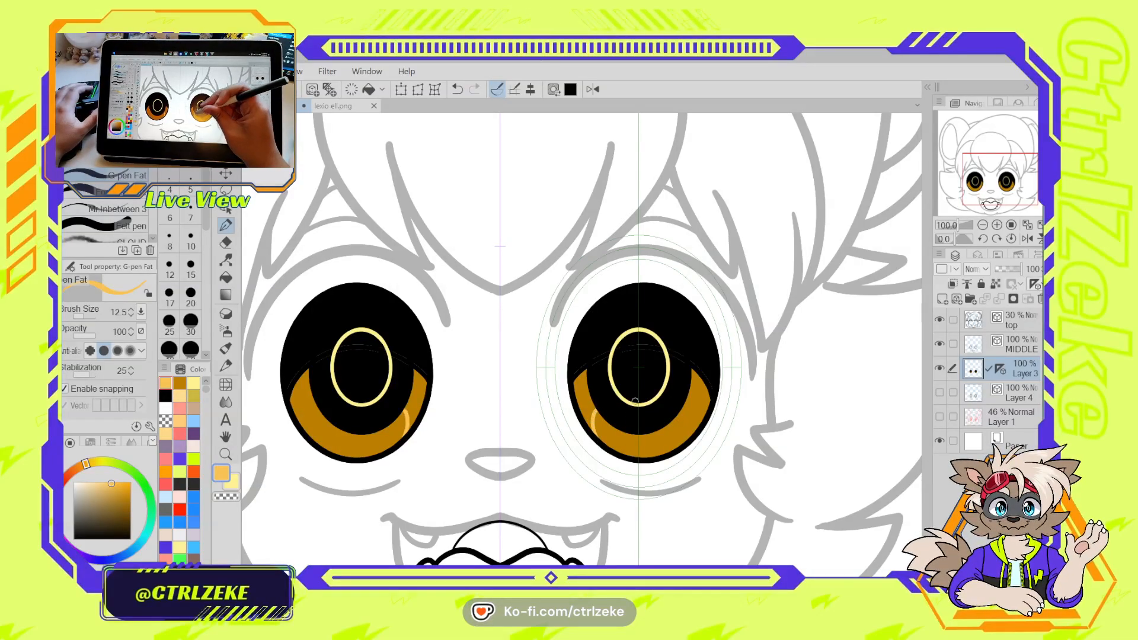
left_click_drag(688, 402, 694, 429)
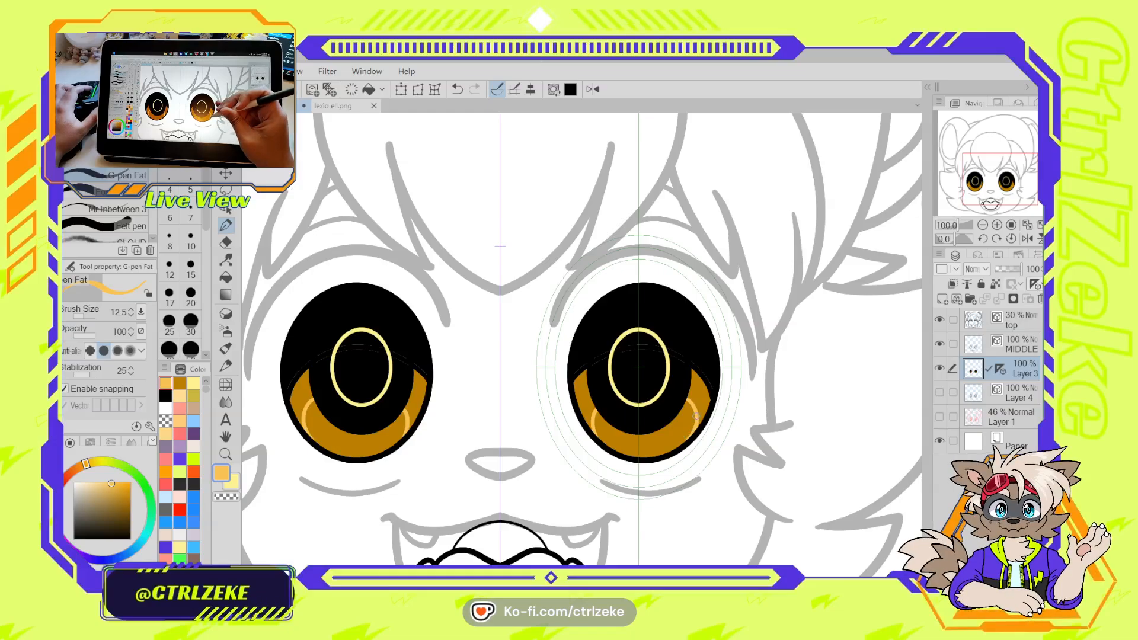
key("g")
left_click(696, 415)
key("ctrl+0")
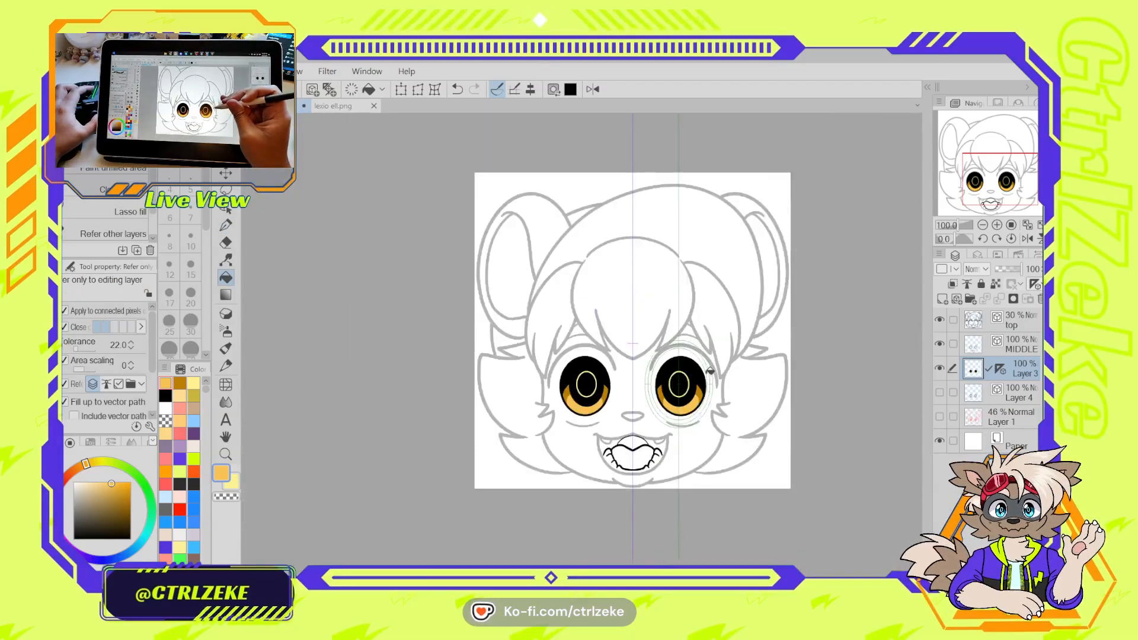
Choose pale yellow, try a small highlight stroke in the lower irises at pen size 12.5, and undo the stroke
scroll(699, 372, "up", 2)
left_click(193, 384)
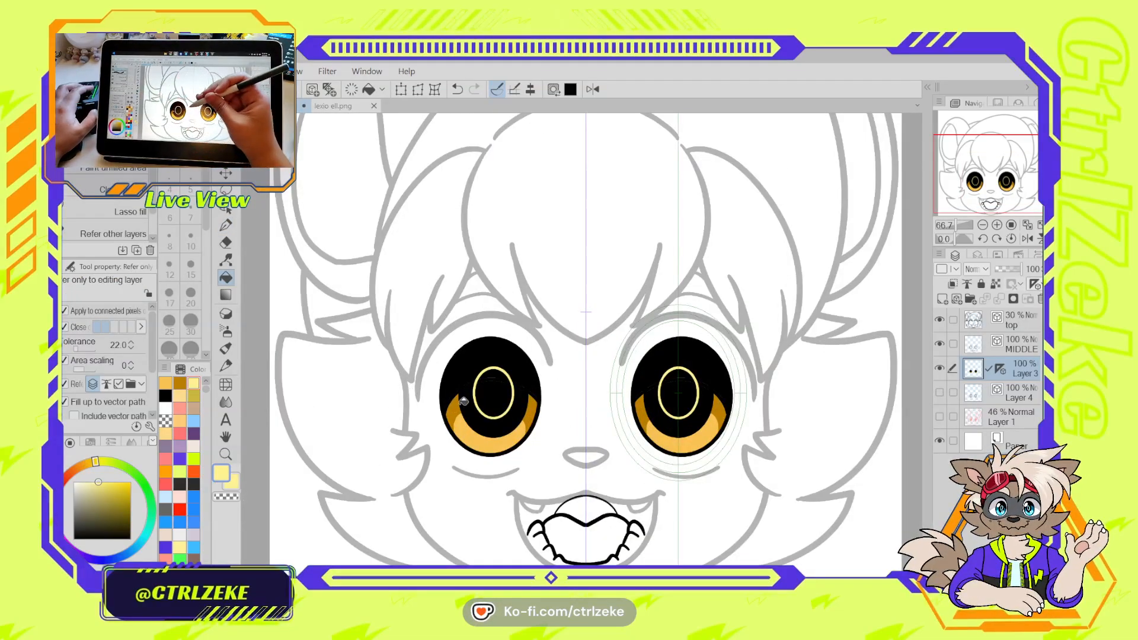
scroll(465, 402, "up", 1)
key("p")
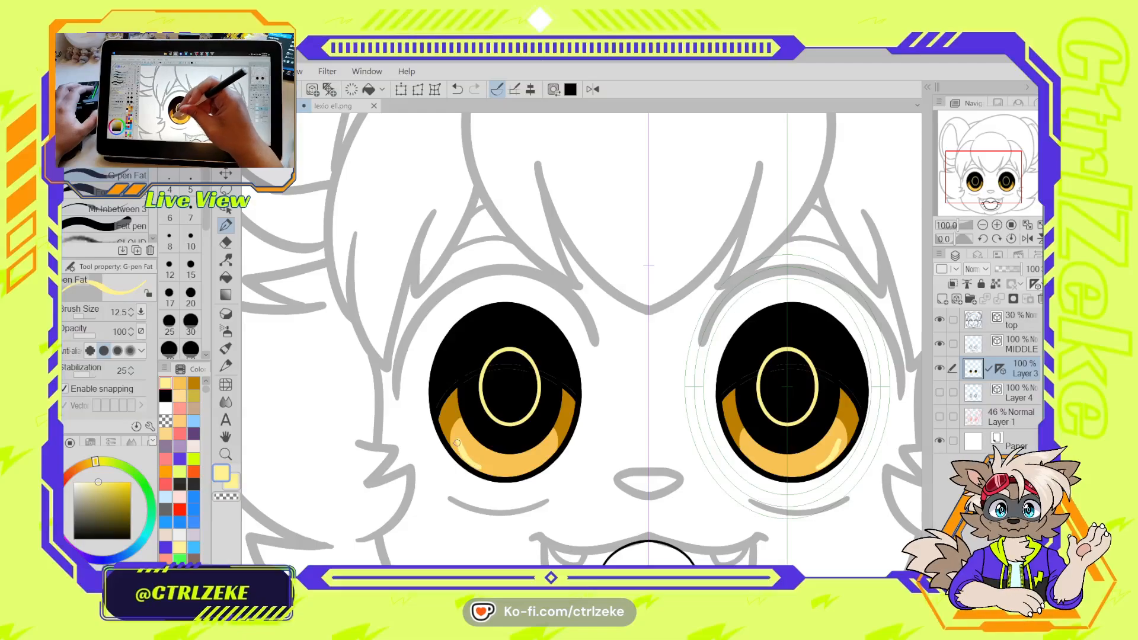
key("ctrl+z")
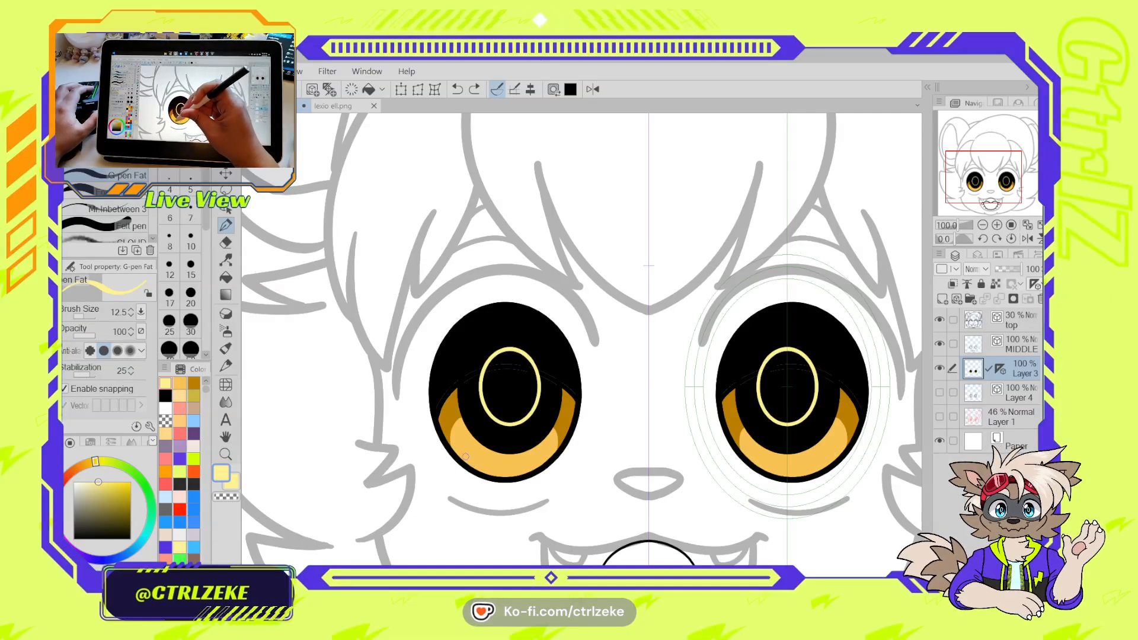
Paint pale yellow highlights along the lower irises of both eyes with the G-pen at size 40
key("bracketright")
key("bracketright")
key("bracketright")
key("bracketright")
key("bracketright")
key("bracketright")
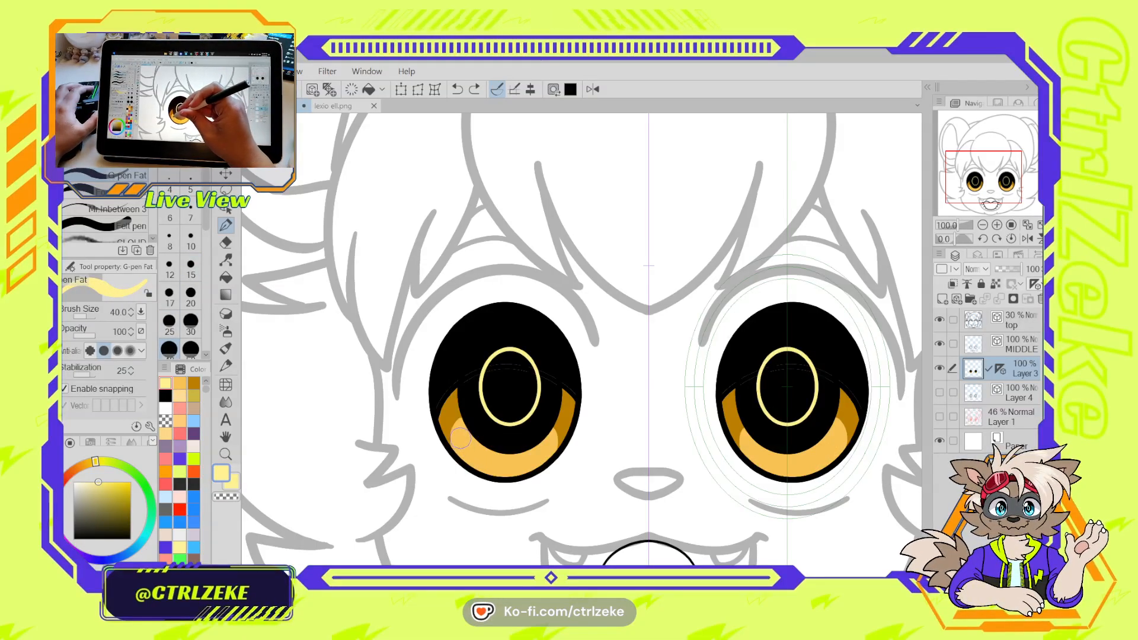
left_click_drag(460, 438, 466, 449)
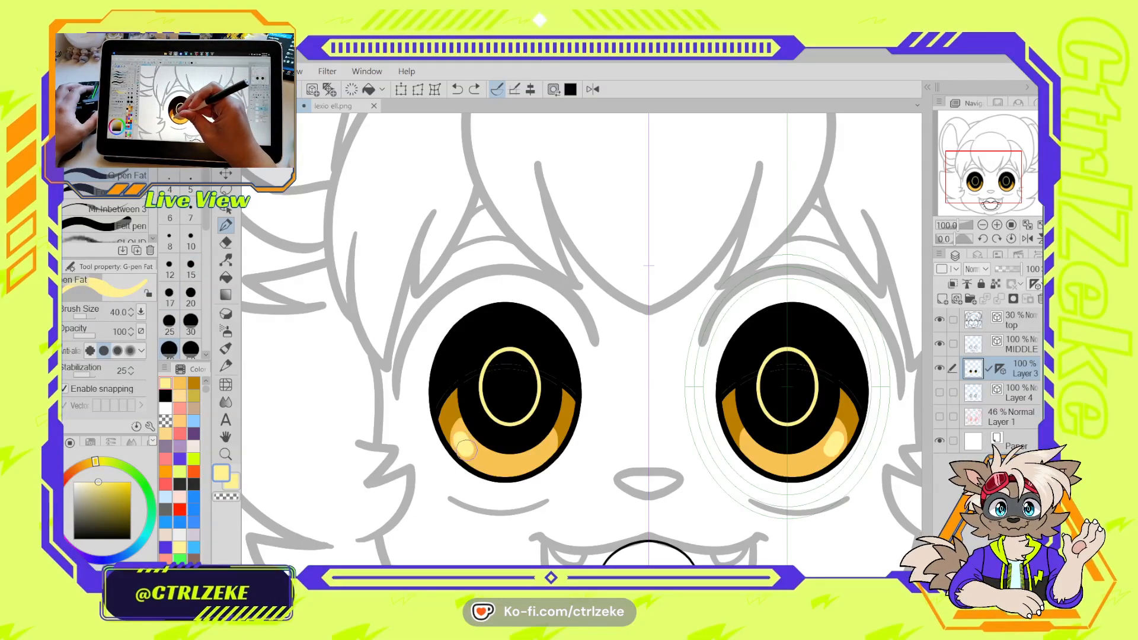
Sample the light orange of the iris and draw thin dividing lines across the pale yellow highlights at pen size 7
left_click(511, 460, "alt")
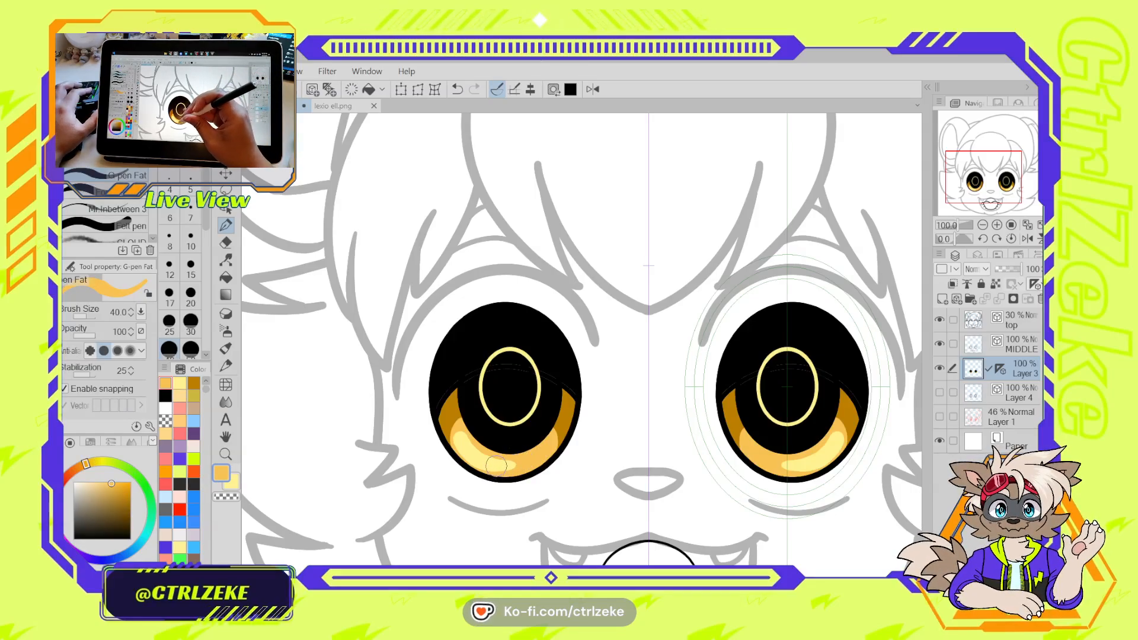
key("bracketleft")
key("bracketleft")
key("bracketleft")
key("bracketleft")
key("bracketleft")
key("bracketleft")
key("bracketleft")
key("bracketleft")
key("bracketleft")
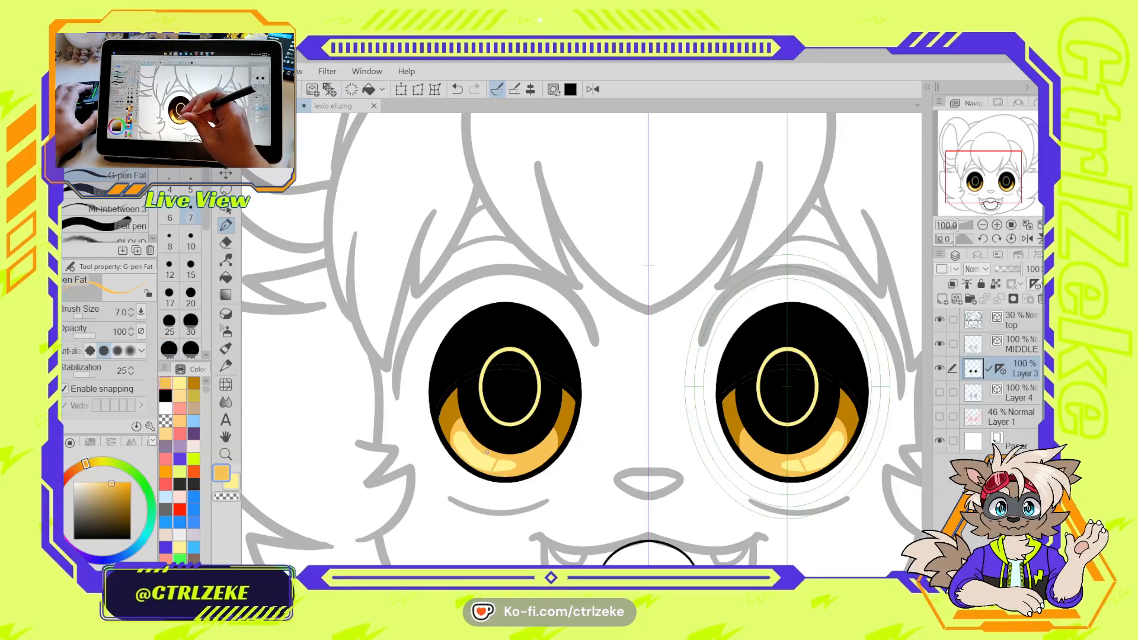
left_click_drag(486, 453, 473, 468)
key("bracketright")
key("bracketright")
key("bracketright")
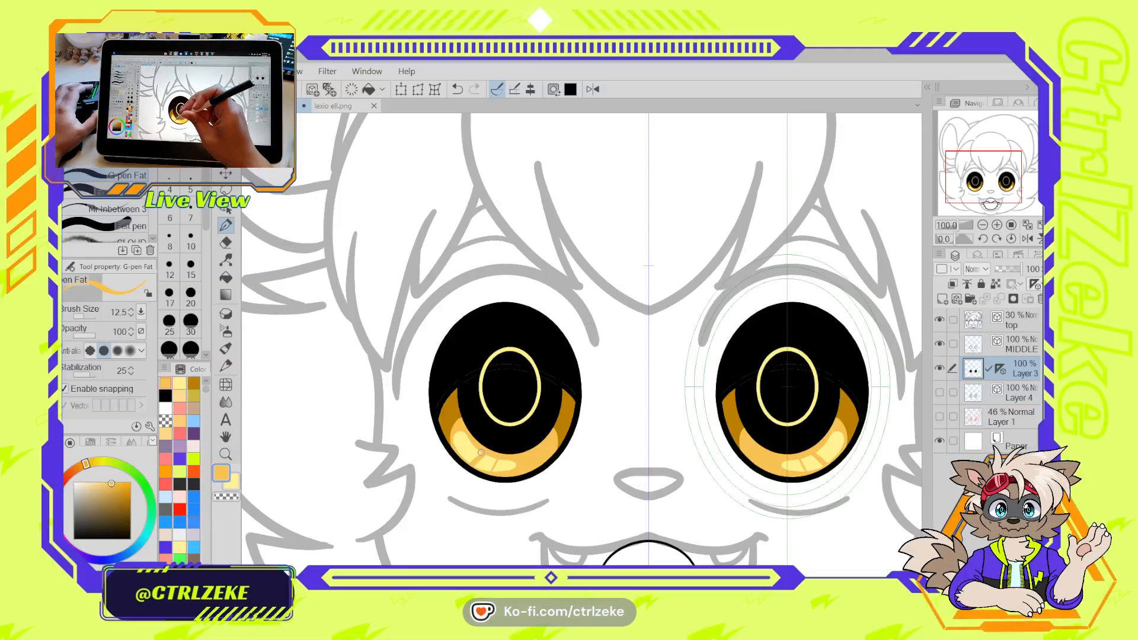
Undo the pale yellow highlights and their dividing lines in both irises
key("ctrl+minus")
key("ctrl+minus")
key("ctrl+minus")
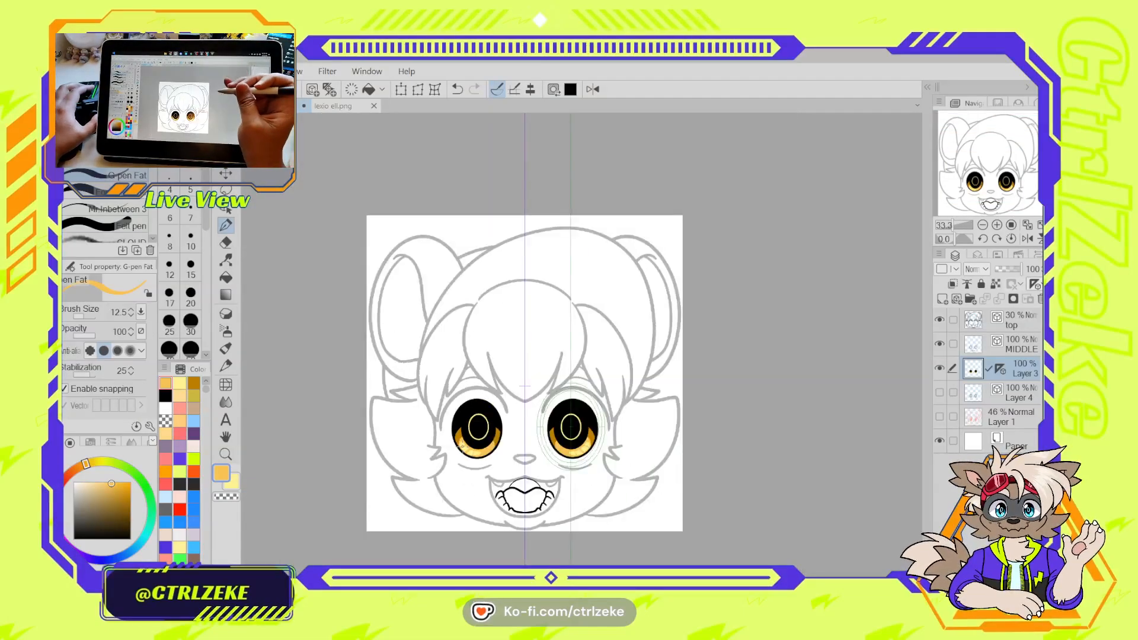
key("ctrl+z")
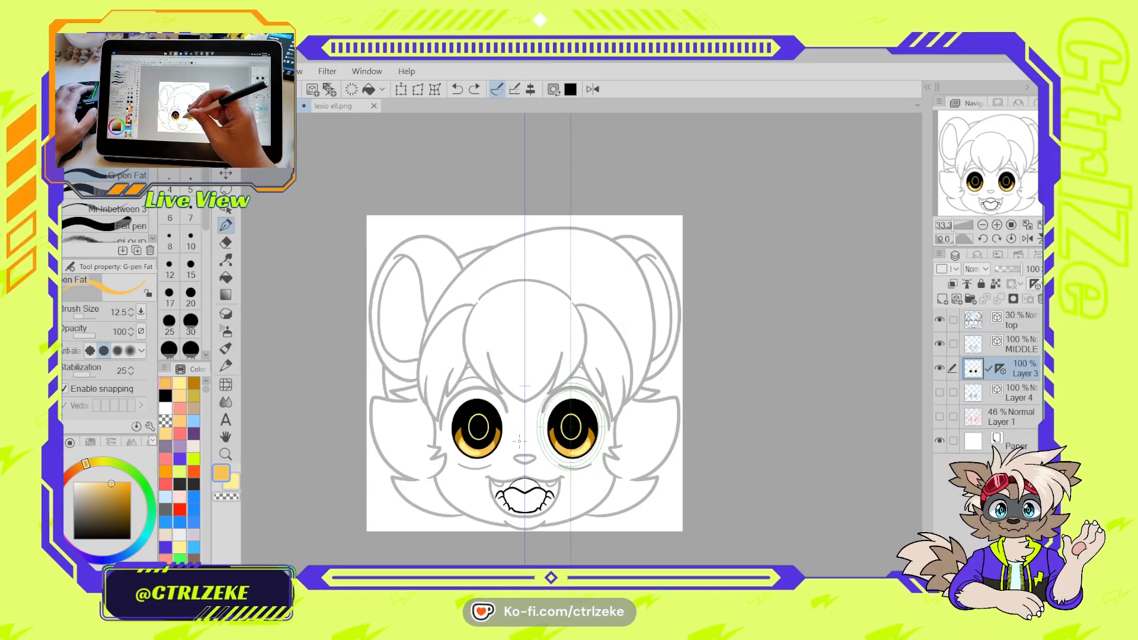
Turn off symmetry snapping, choose light peach, try a highlight stroke in the left eye's lower iris at pen size 15, and undo it
scroll(519, 442, "up", 2)
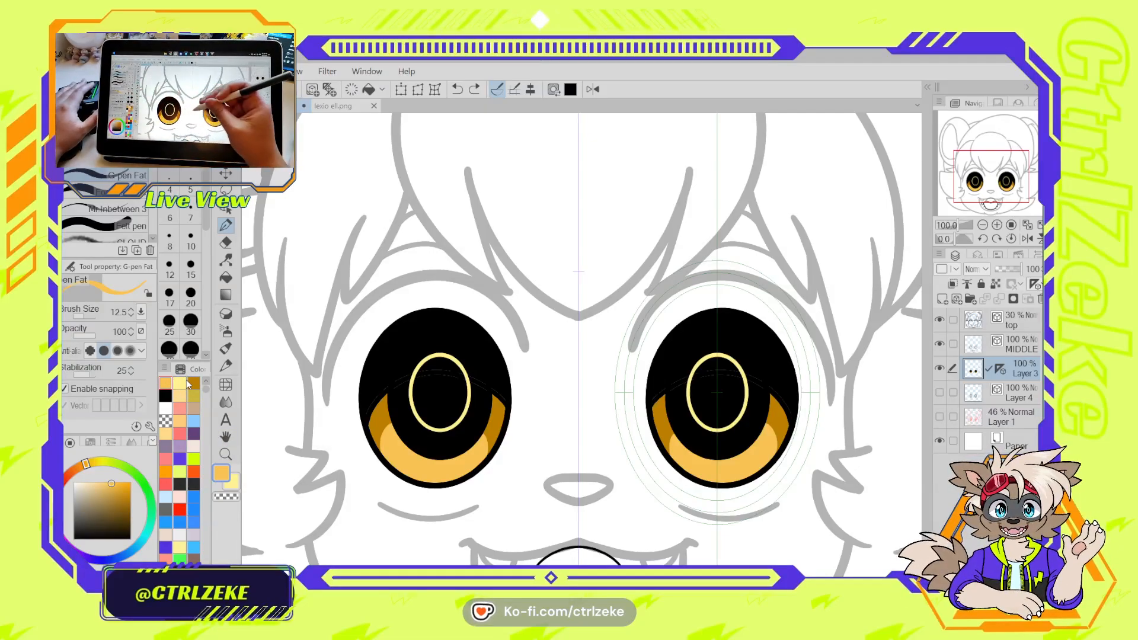
left_click(443, 473)
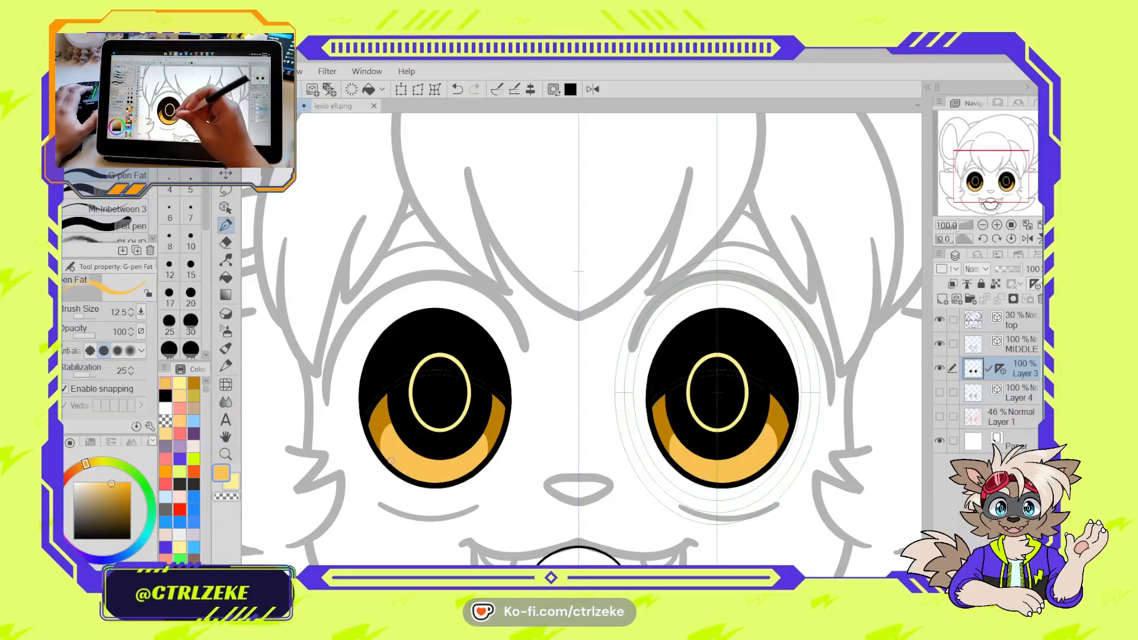
left_click(179, 396)
key("]")
key("]")
key("]")
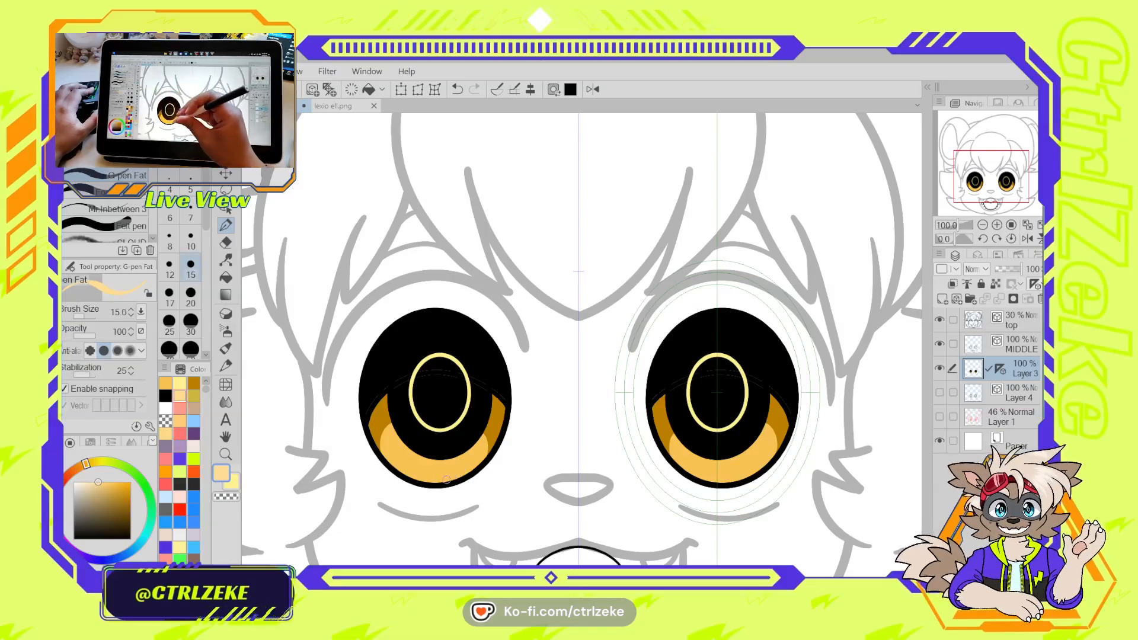
left_click_drag(436, 476, 469, 466)
key("ctrl+z")
Paint a light peach highlight along the lower iris of the right eye at pen size 40, undoing the trial strokes
key("]")
key("]")
key("]")
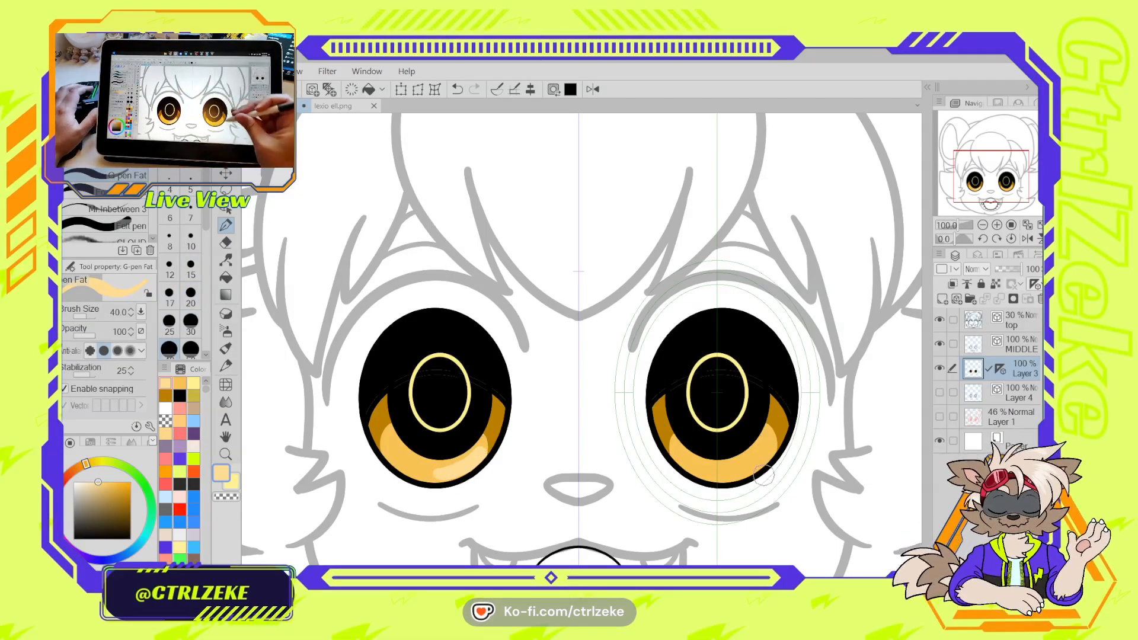
left_click_drag(726, 477, 766, 444)
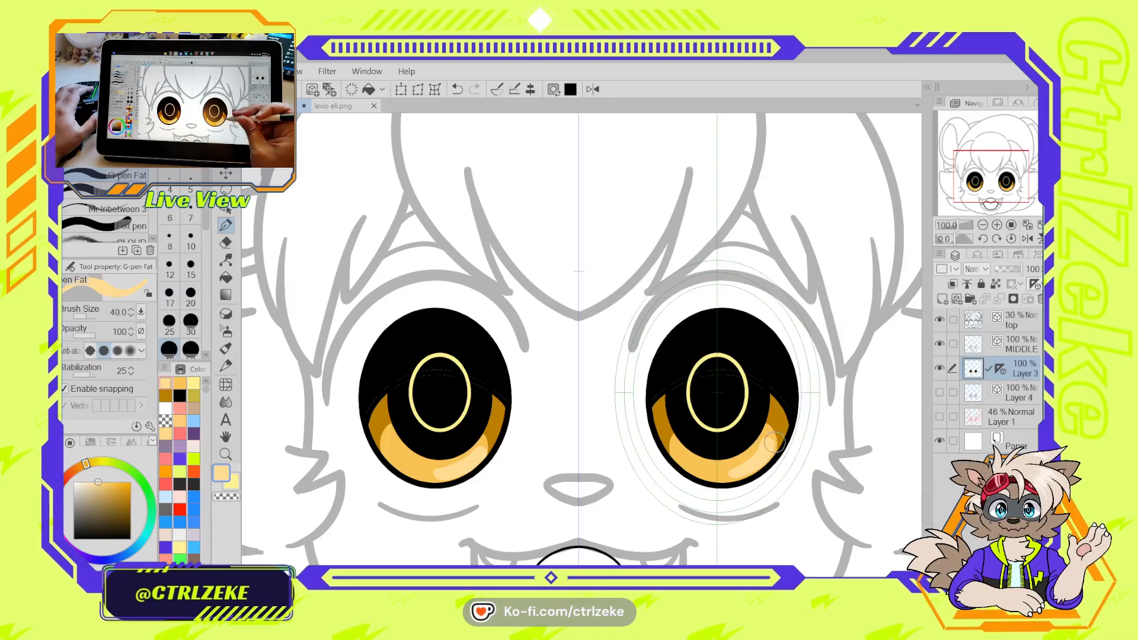
key("ctrl+z")
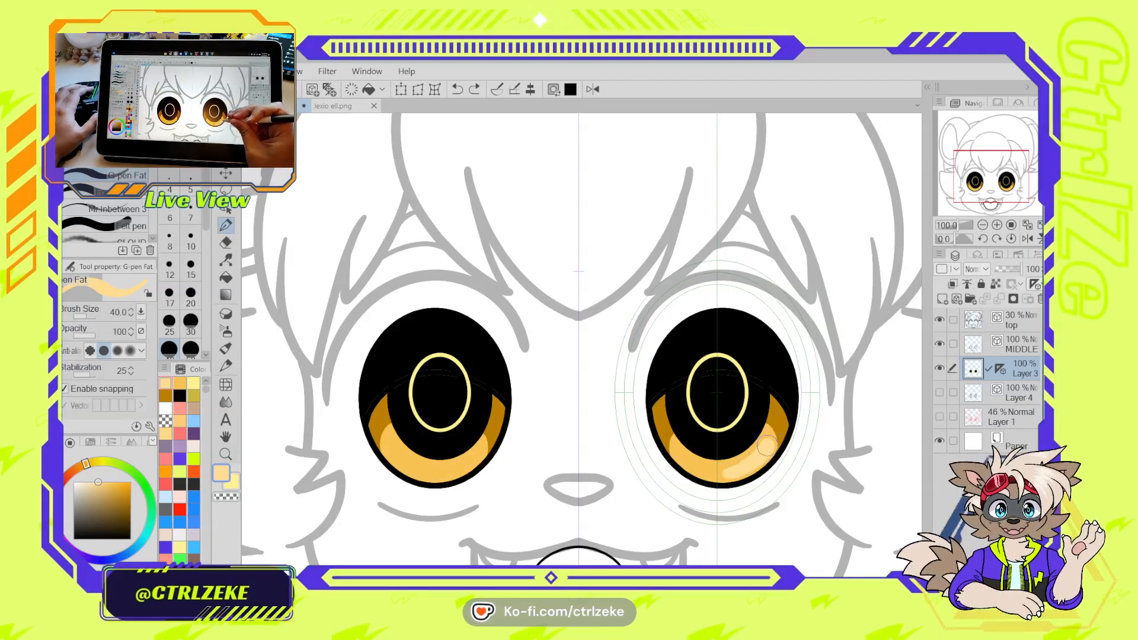
key("ctrl+z")
left_click_drag(730, 476, 768, 443)
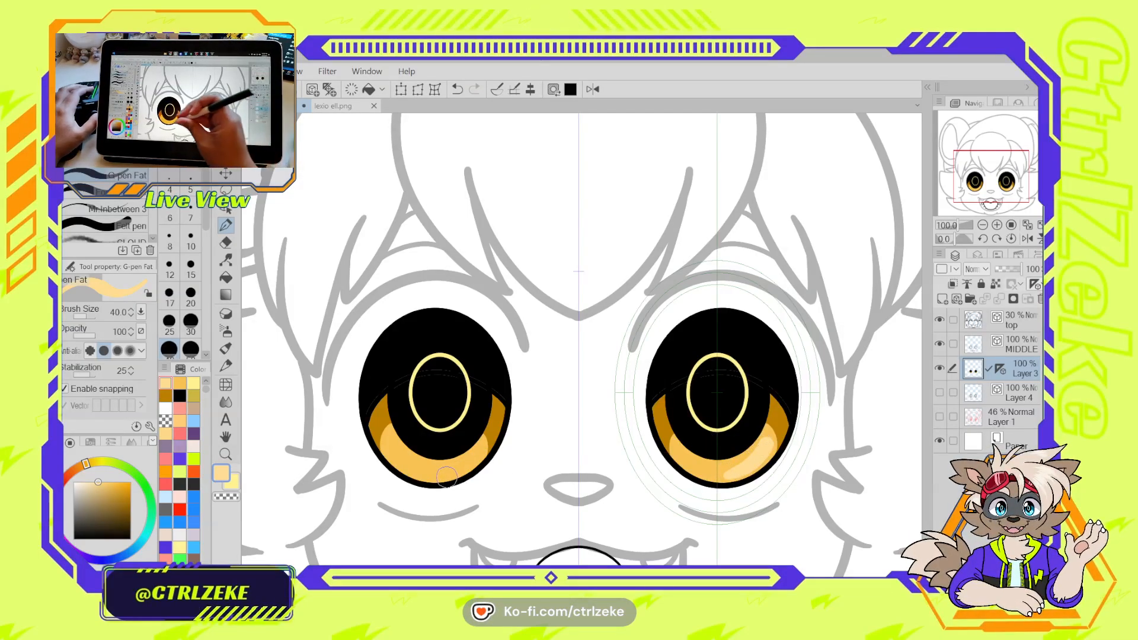
Paint a matching light peach highlight in the lower iris of the left eye at pen size 40, redoing the first attempt
left_click_drag(457, 469, 484, 447)
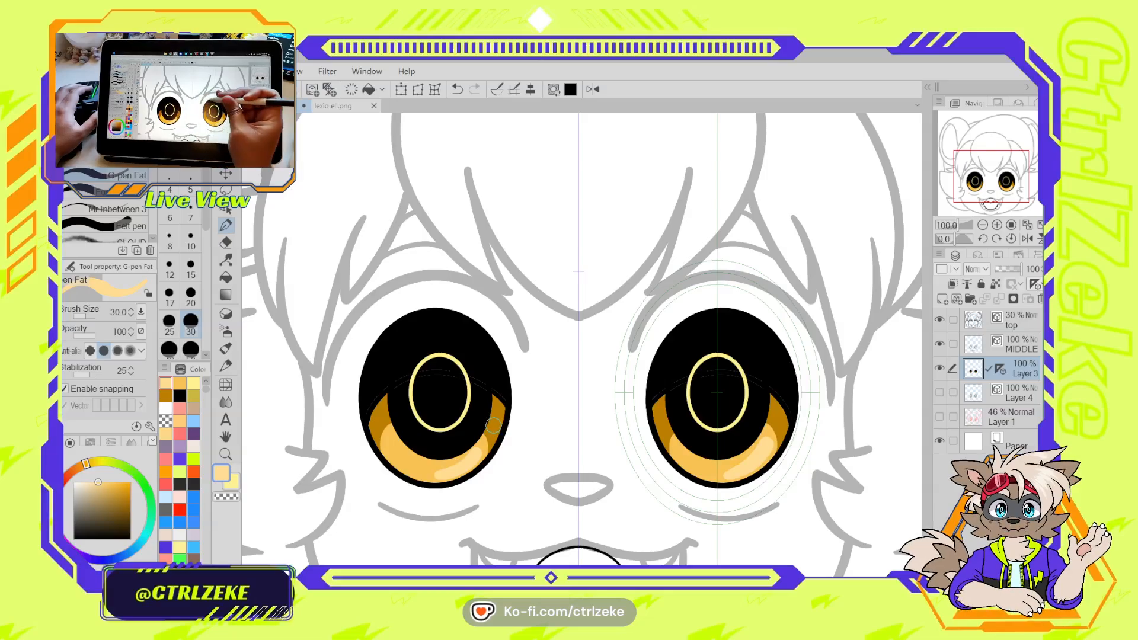
key("ctrl+z")
key("]")
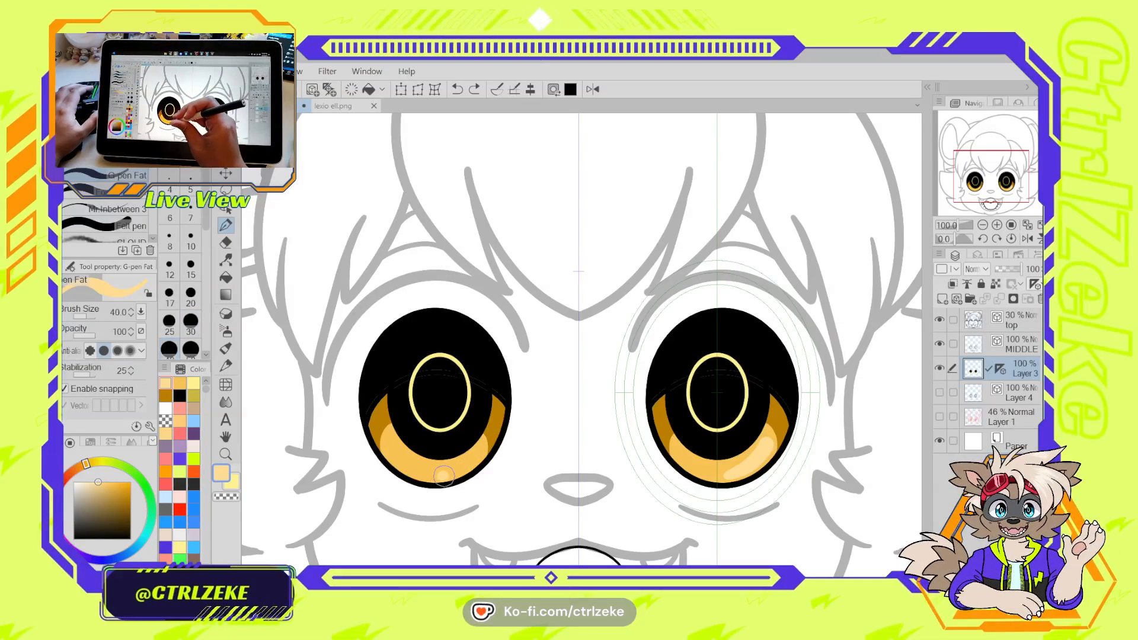
left_click_drag(444, 476, 483, 448)
Try two crossing light peach strokes over the left ear and side hair, and undo both
key("ctrl+minus")
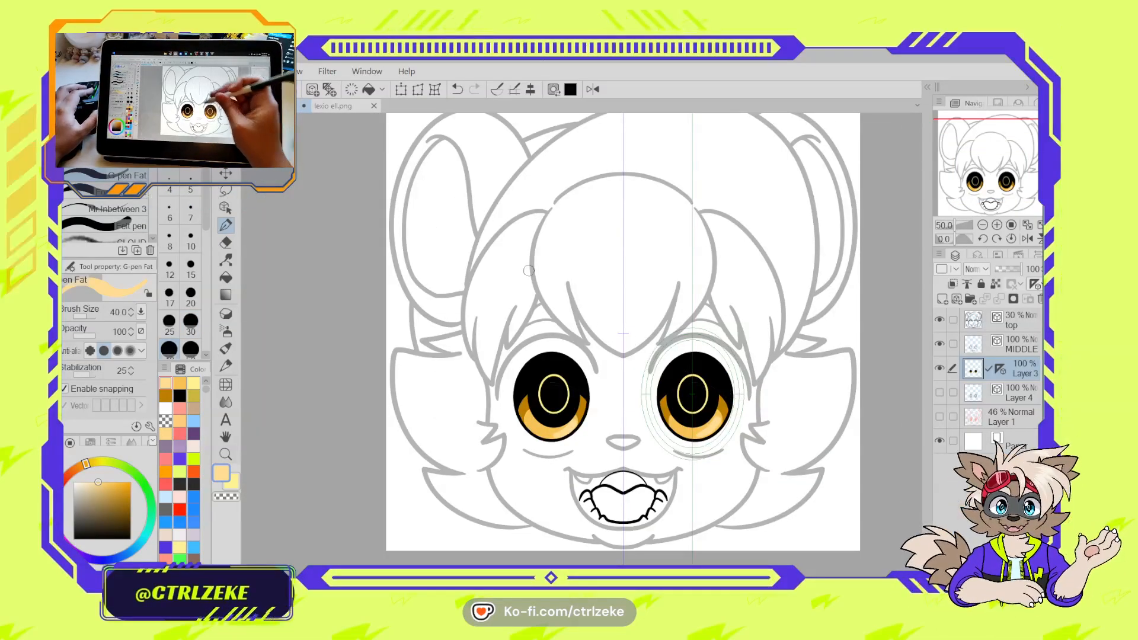
left_click_drag(452, 207, 529, 310)
mouse_move(474, 287)
left_mouse_down()
mouse_move(527, 309)
mouse_move(522, 237)
left_mouse_up()
key("ctrl+z")
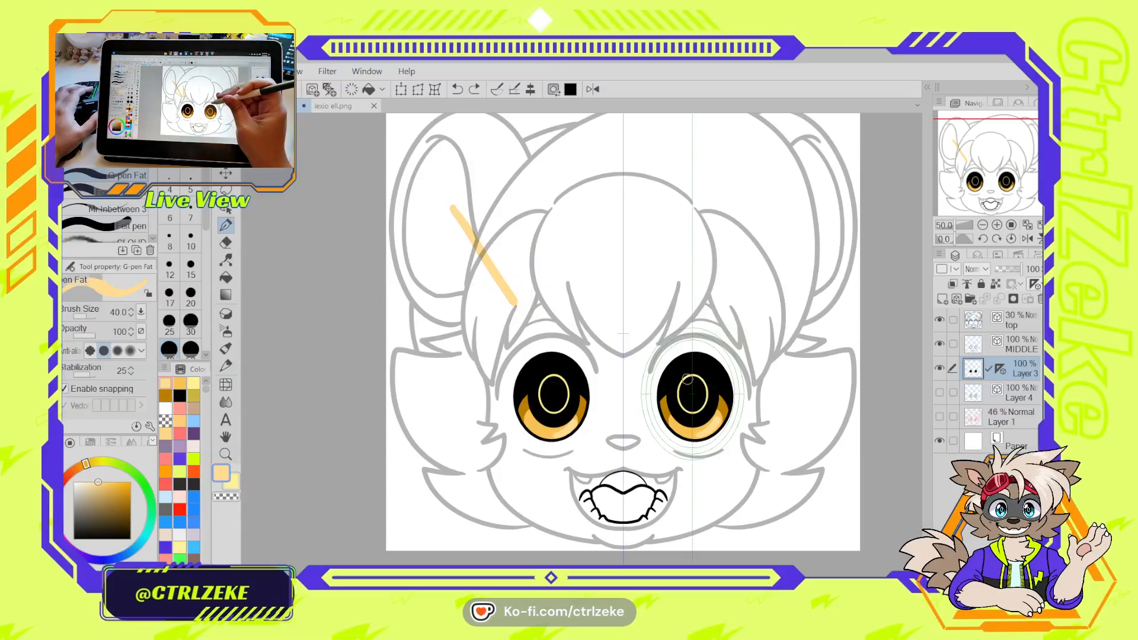
key("ctrl+z")
Switch the colour to black and delete the circular outlines around both pupils from the MIDDLE layer
scroll(683, 392, "up", 2)
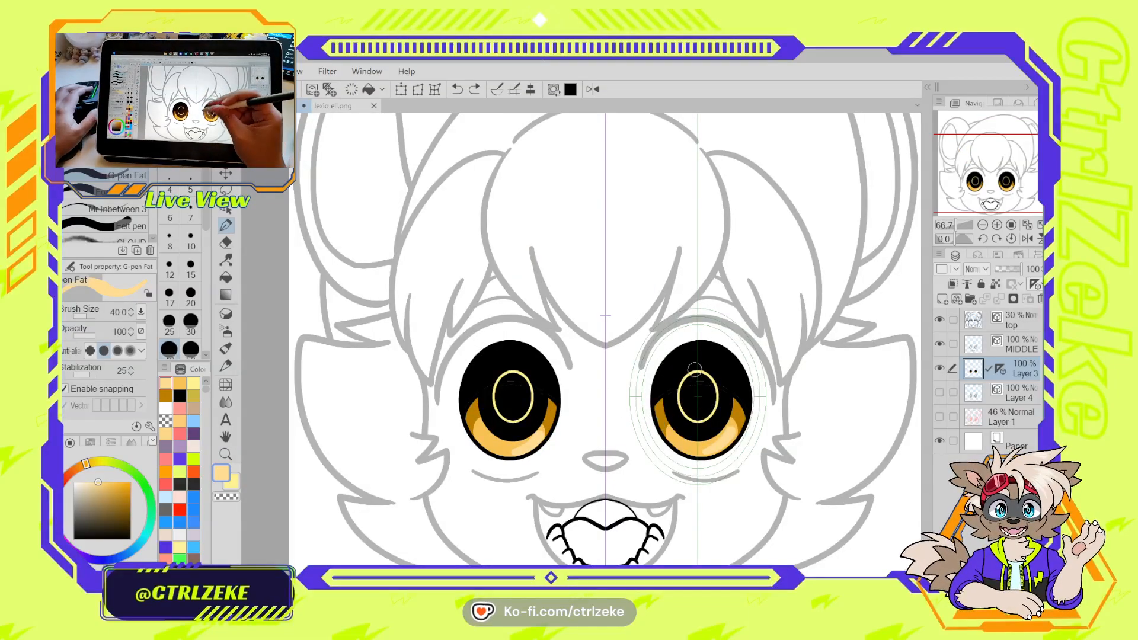
scroll(677, 365, "up", 2)
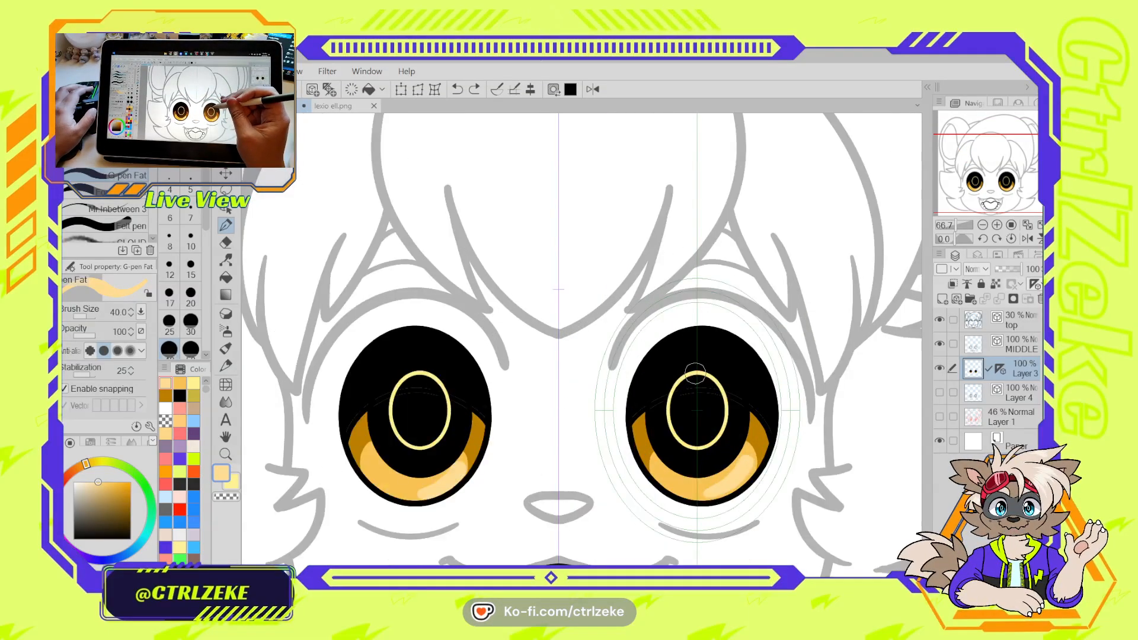
left_click_drag(677, 366, 705, 364)
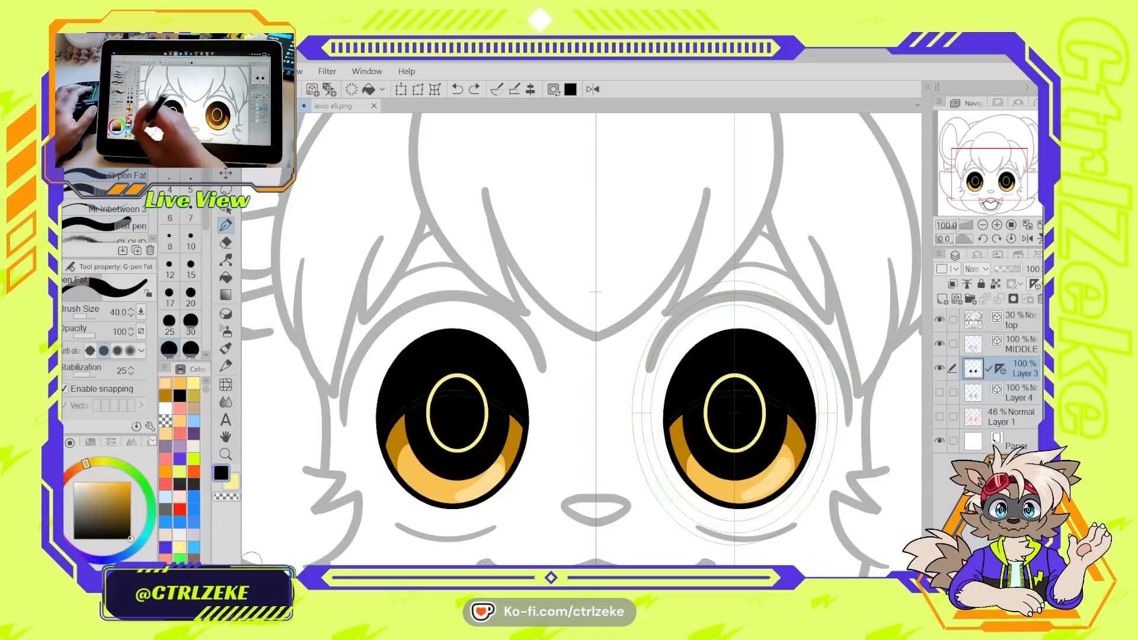
left_click(727, 454, "ctrl")
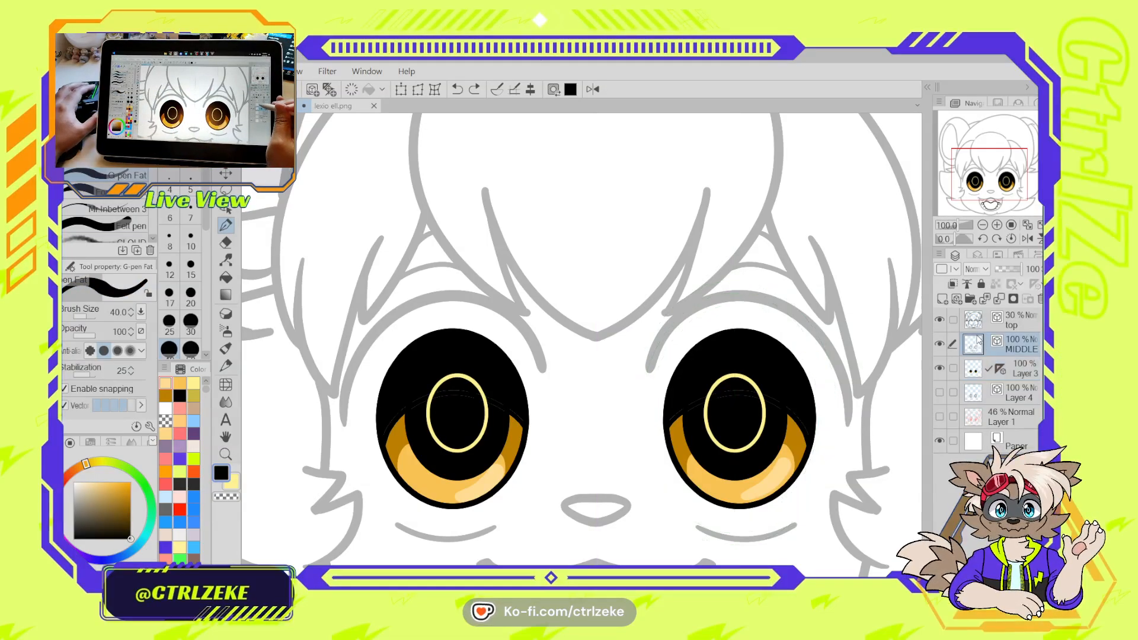
left_click(712, 475)
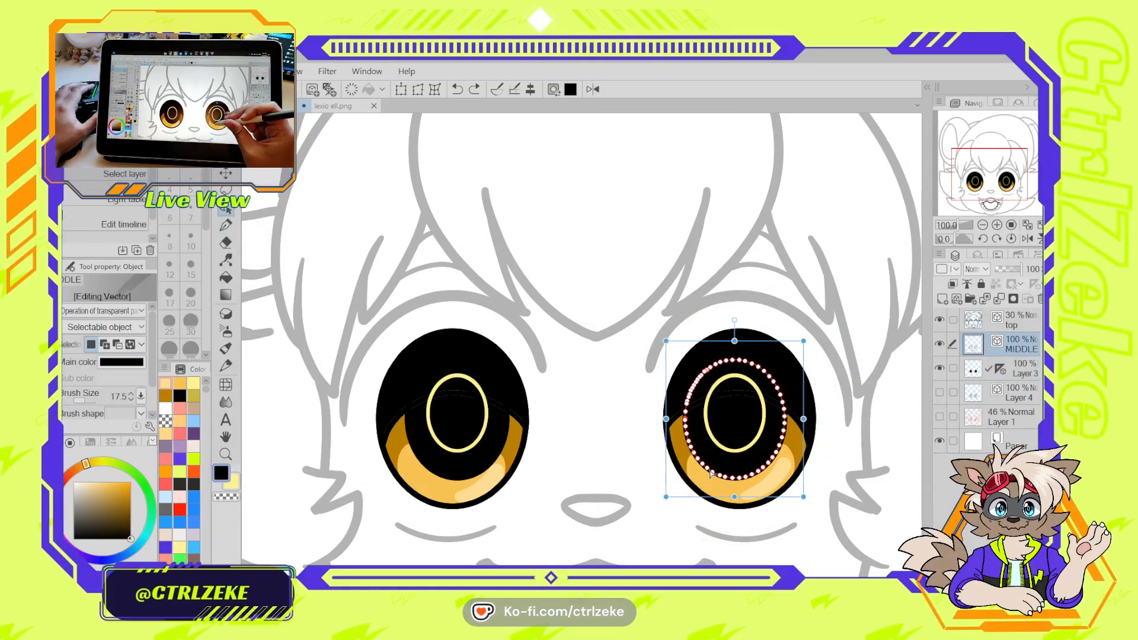
left_click(481, 476, "shift")
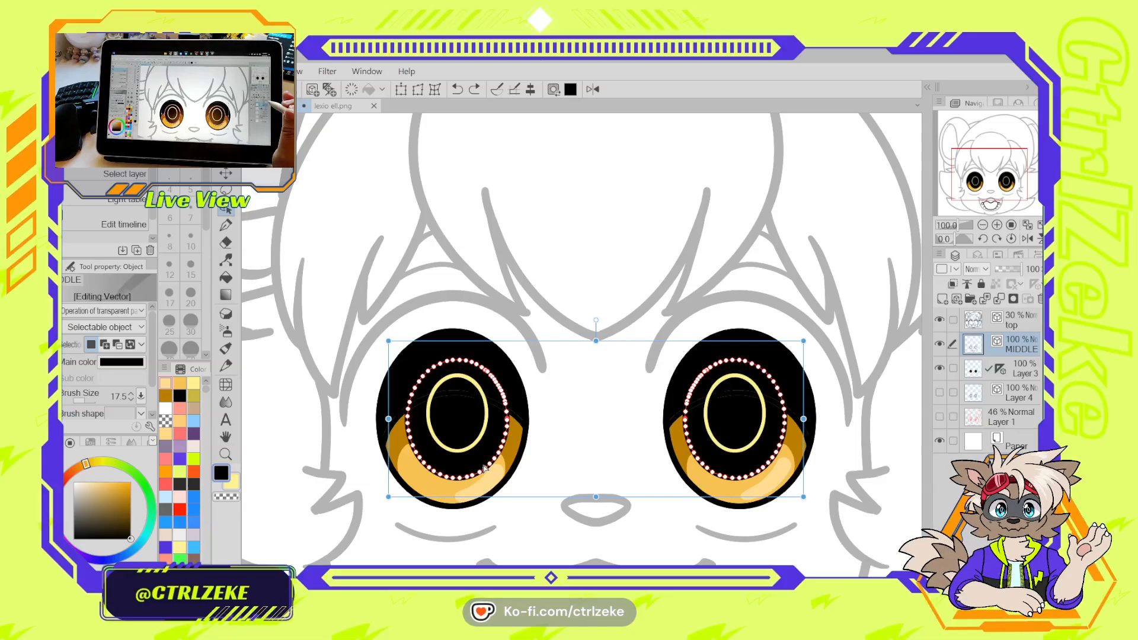
key("Delete")
Try pasting the circular outlines above Layer 3, undo it, and hide and show Layer 3 to check the eyes
left_click(1027, 367)
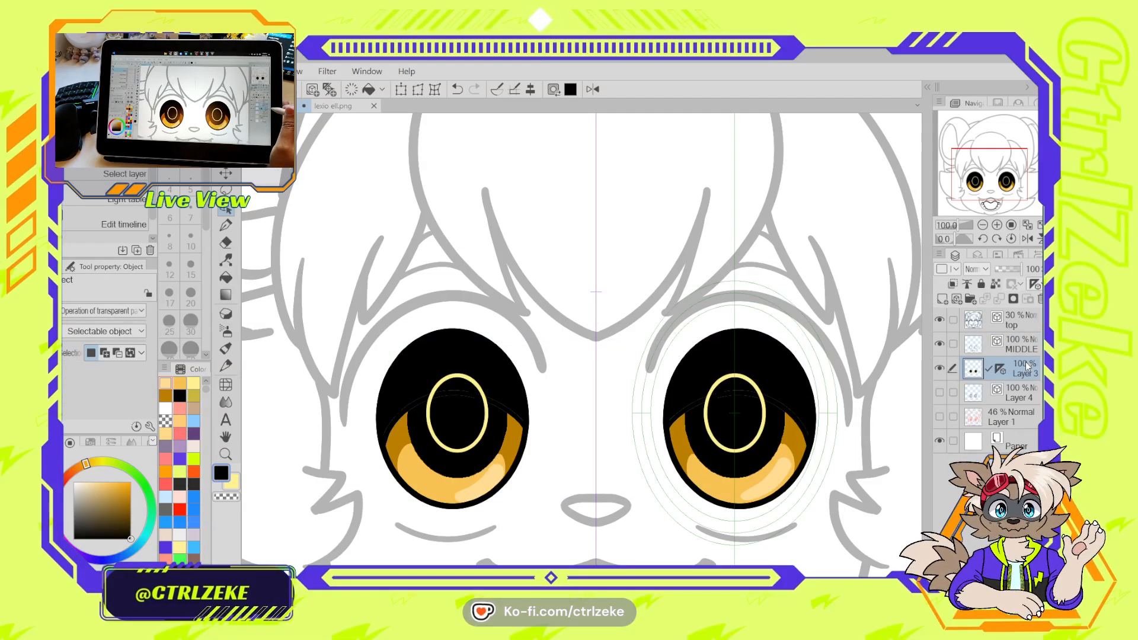
key("ctrl+v")
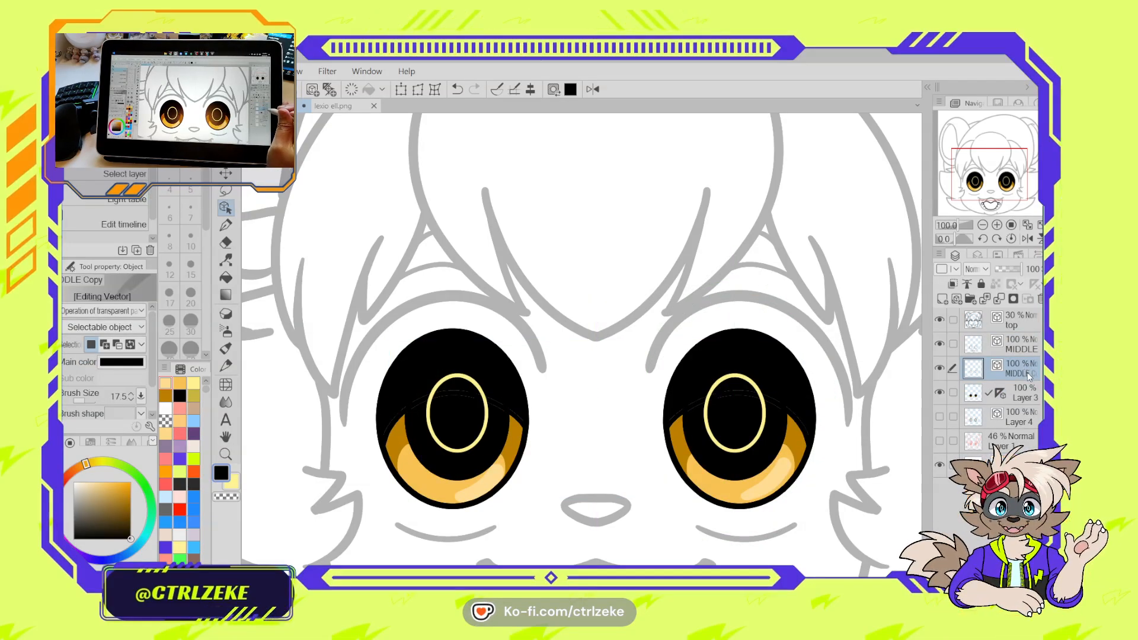
key("ctrl+z")
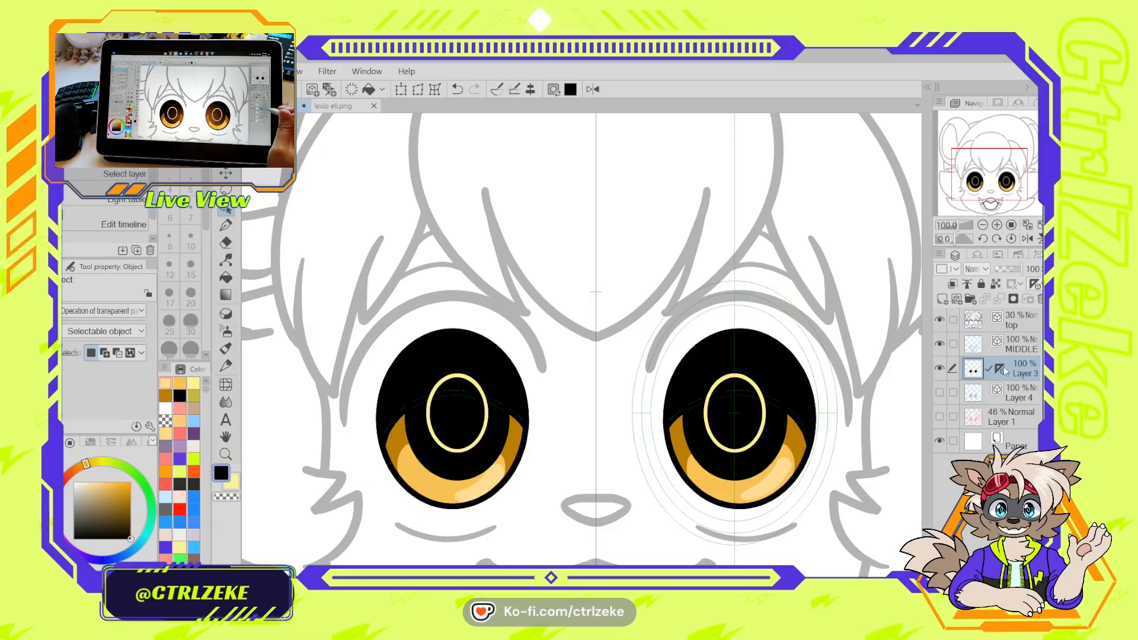
left_click(940, 368)
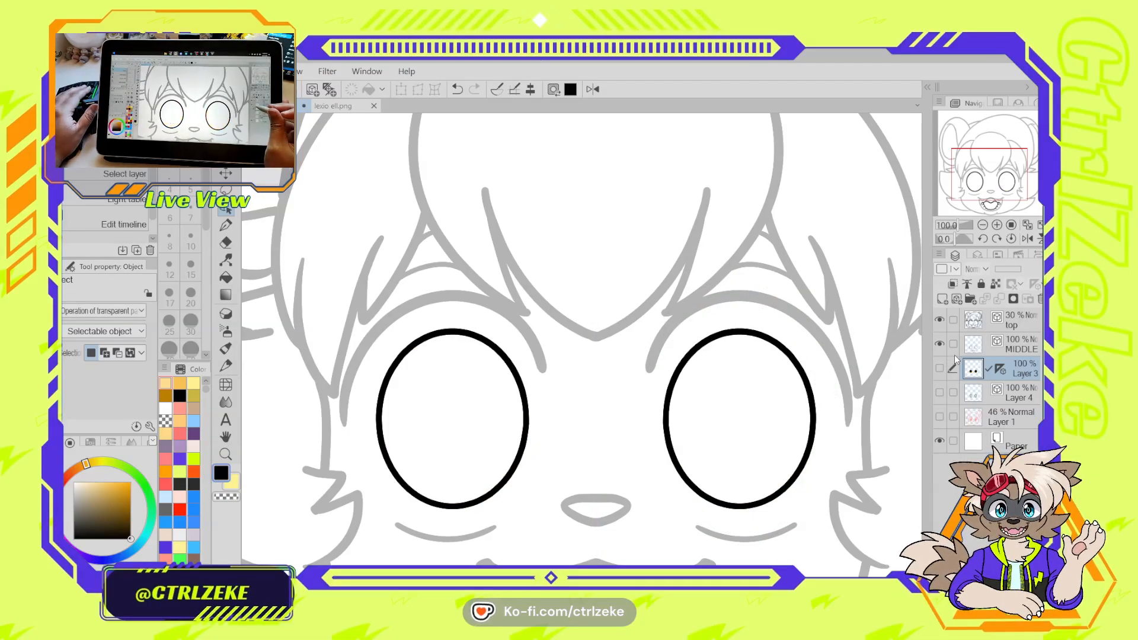
left_click(940, 368)
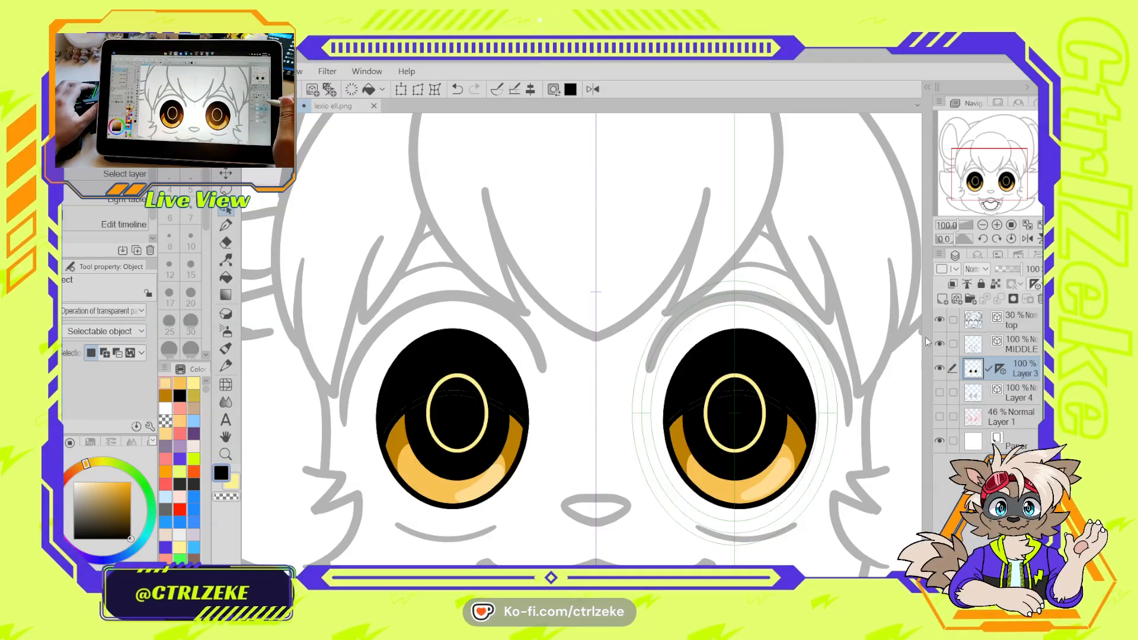
Choose white, try a highlight stroke in the left eye's upper area on Layer 3 at pen size 45, and undo it
key("p")
left_click(165, 408)
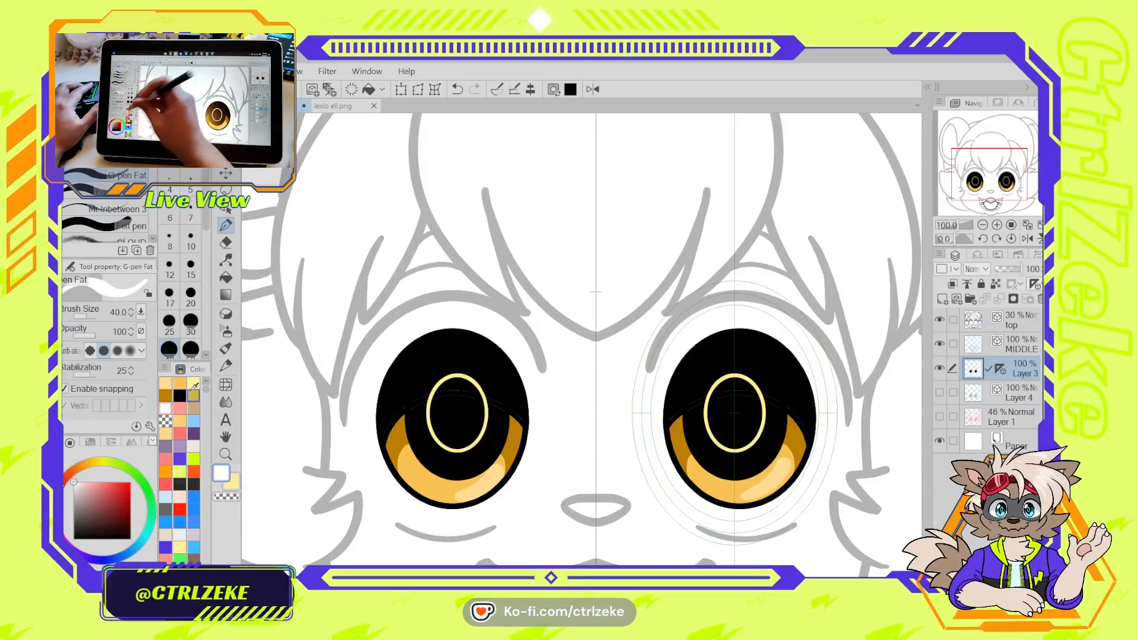
key("]")
left_click_drag(413, 387, 426, 366)
key("ctrl+z")
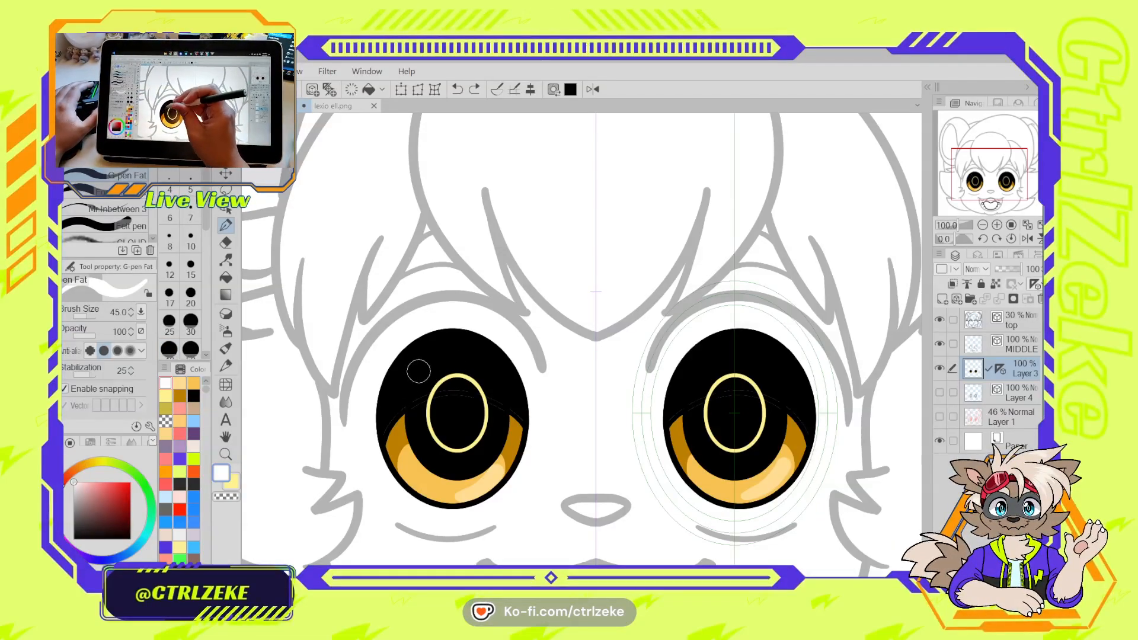
Draw a white oval highlight in the upper part of the left eye on the MIDDLE layer at pen size 45
left_click(970, 343)
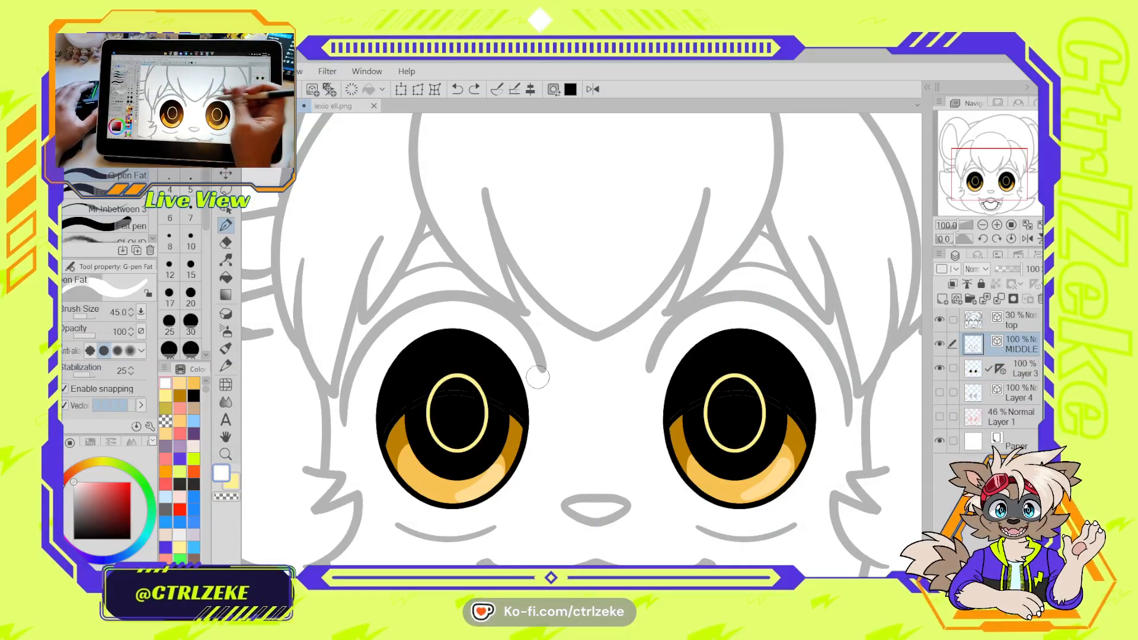
mouse_move(422, 381)
left_mouse_down()
mouse_move(409, 382)
mouse_move(429, 375)
mouse_move(412, 376)
left_mouse_up()
key("ctrl+z")
scroll(418, 368, "down", 2)
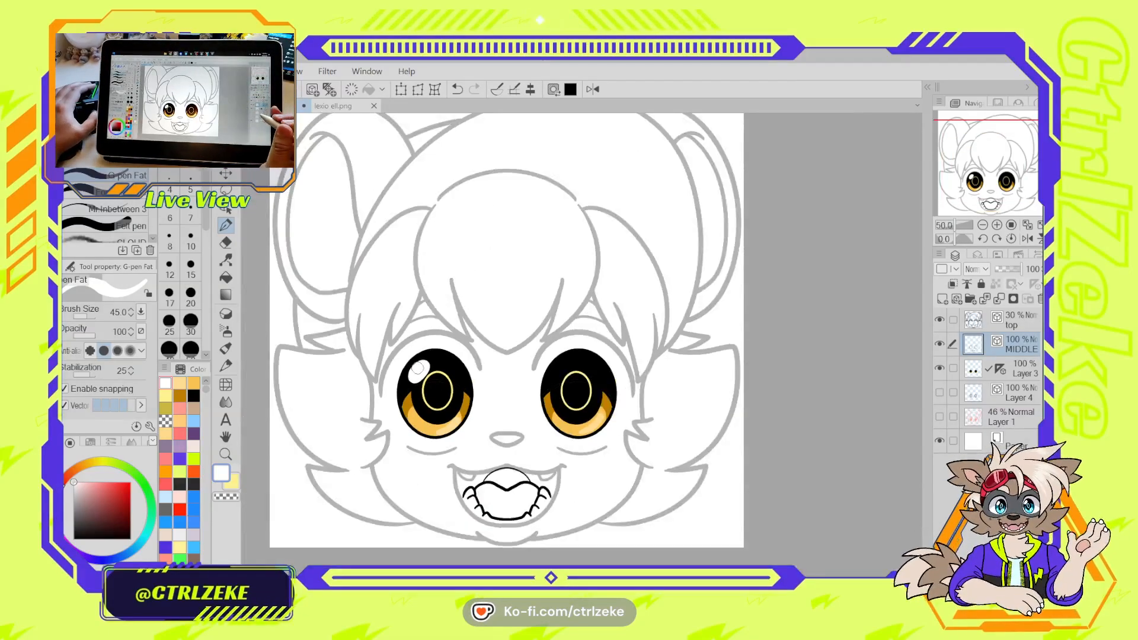
Undo the freehand highlight in the right eye and copy the left eye's white oval highlight to the matching spot there
scroll(417, 368, "up", 1)
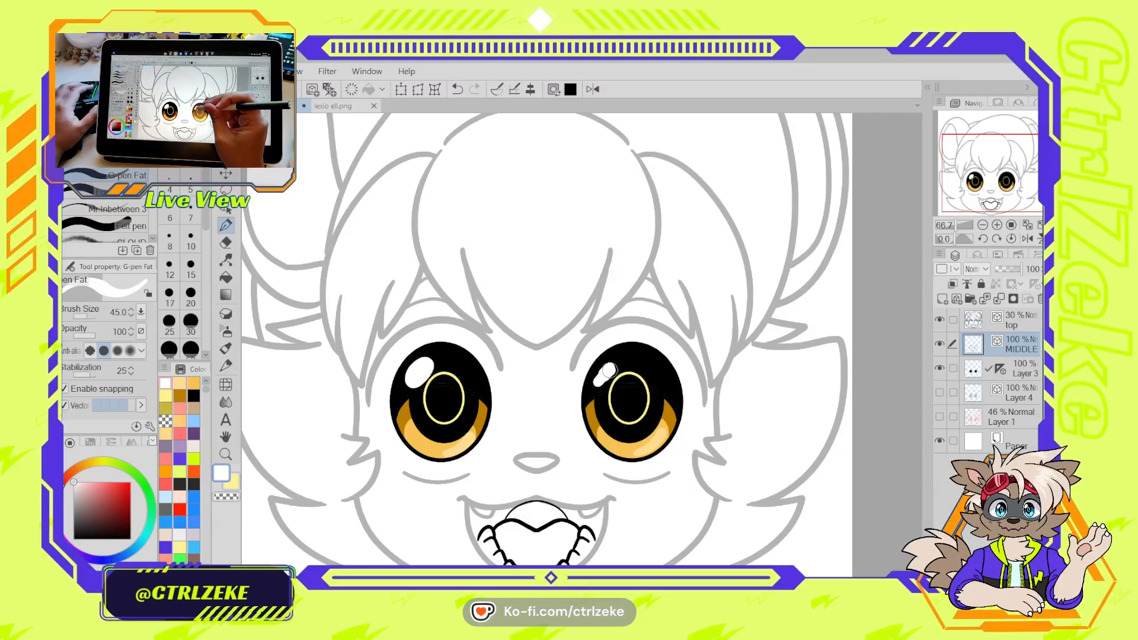
key("ctrl+z")
key("o")
left_click(420, 372)
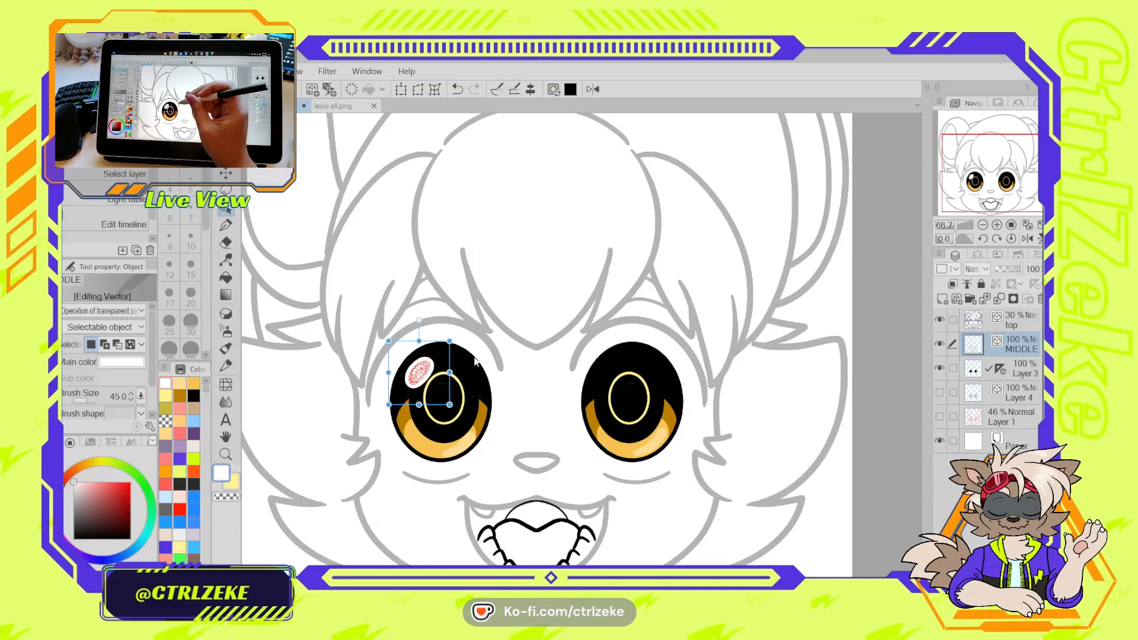
left_click_drag(433, 345, 624, 332)
key("p")
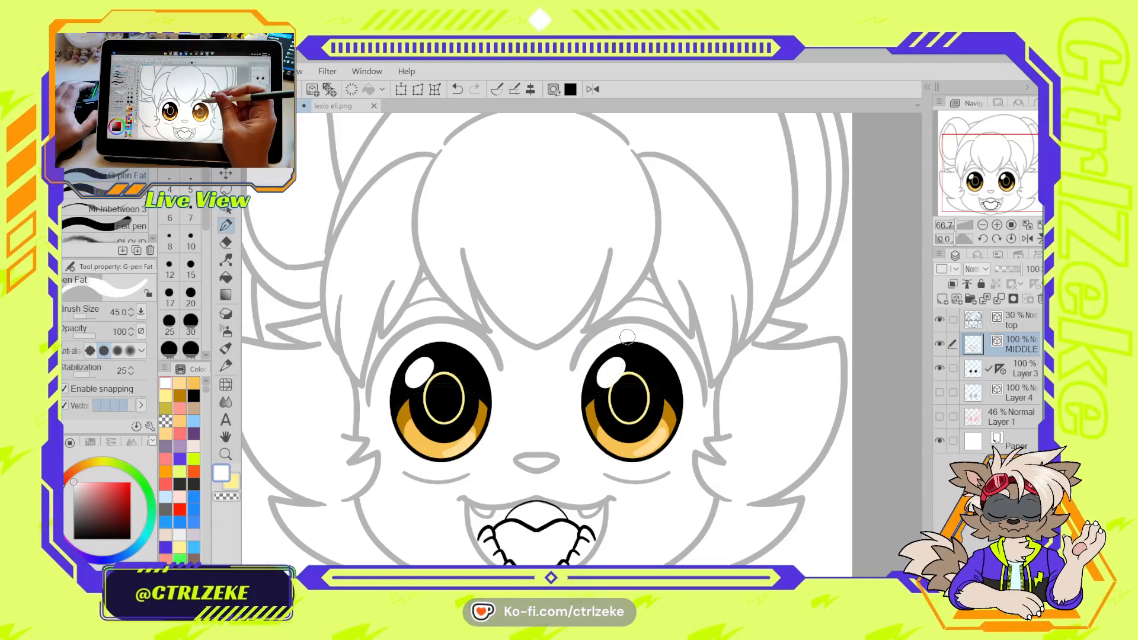
Add a small white highlight on the lower right of the left iris and copy it to the right iris
scroll(653, 339, "down", 5)
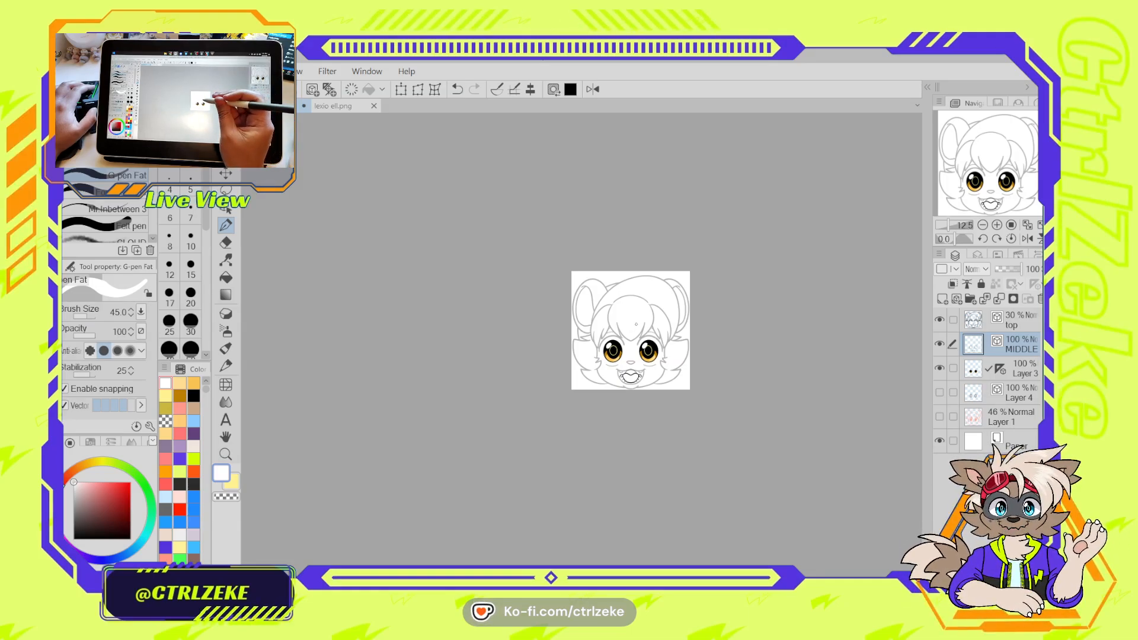
scroll(640, 323, "down", 2)
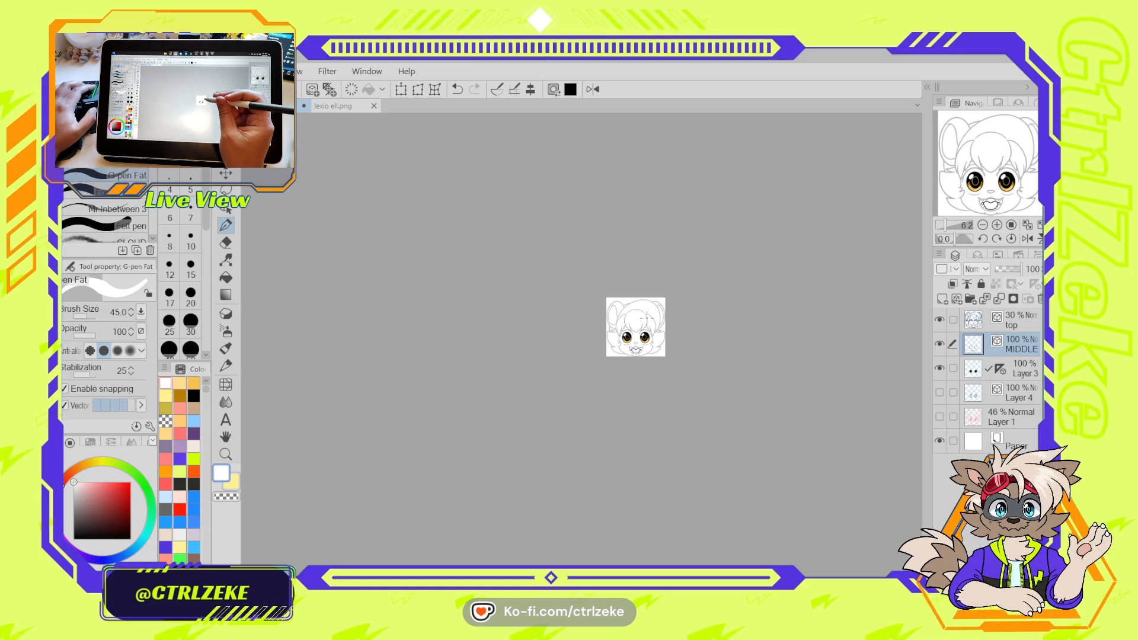
scroll(646, 316, "up", 7)
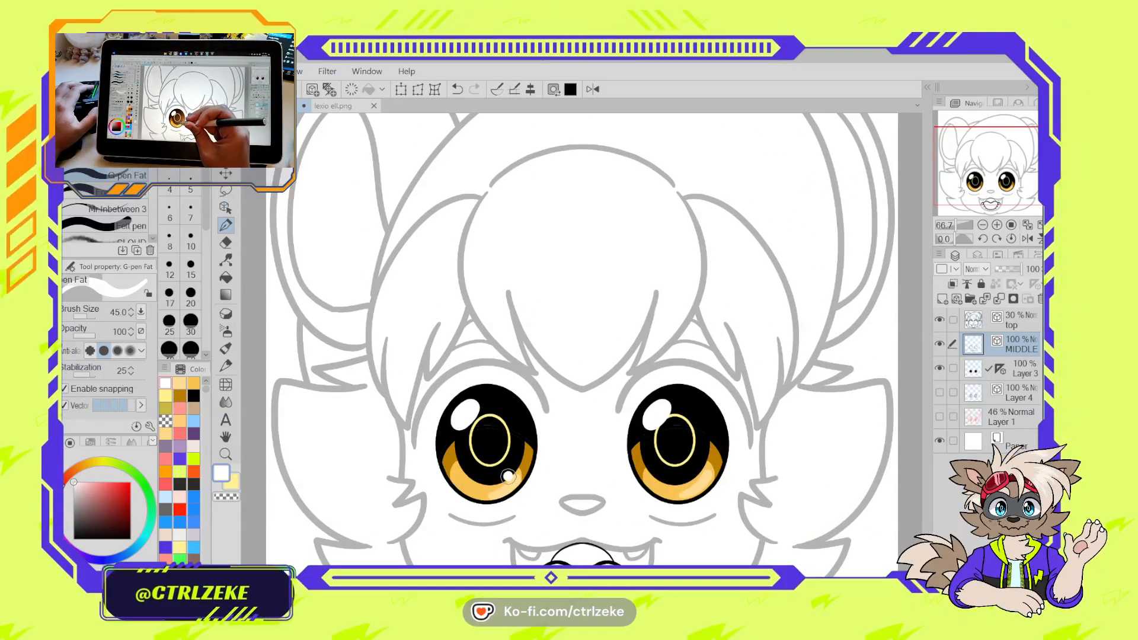
key("o")
left_click(510, 476)
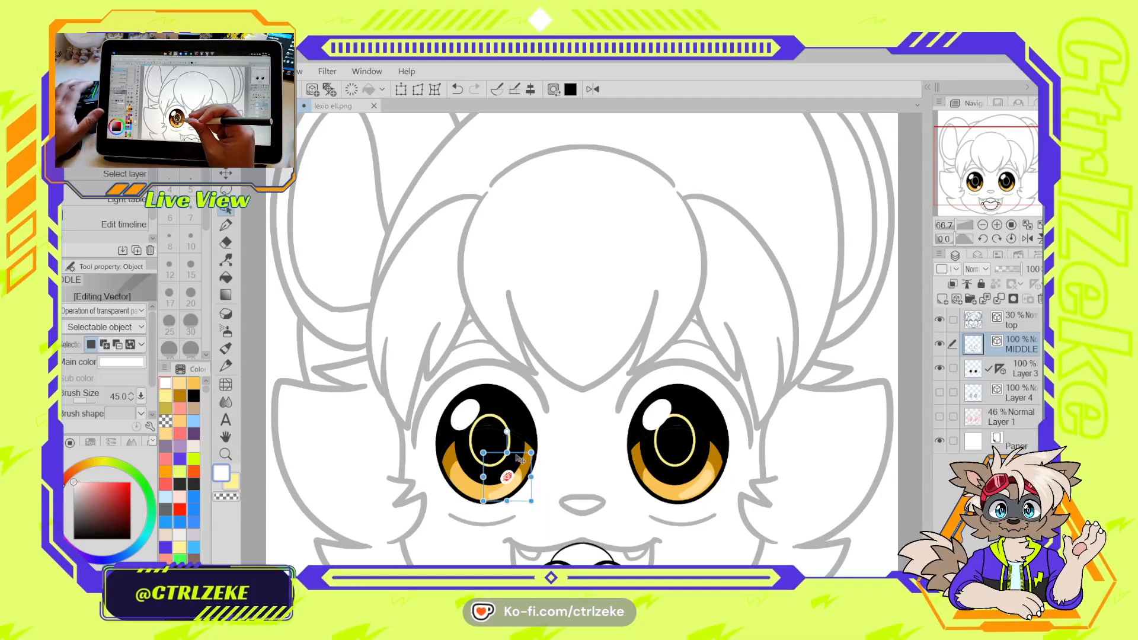
left_click_drag(520, 455, 713, 451)
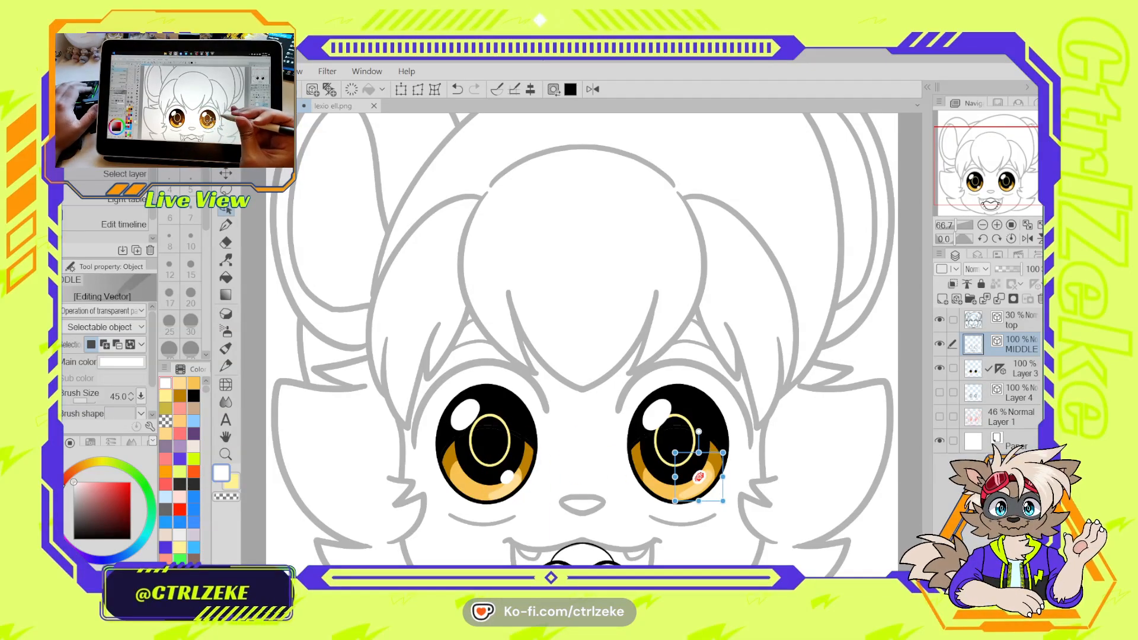
key("p")
Hide and show the MIDDLE layer and Layer 3 to check which eye parts each one holds
scroll(710, 434, "down", 7)
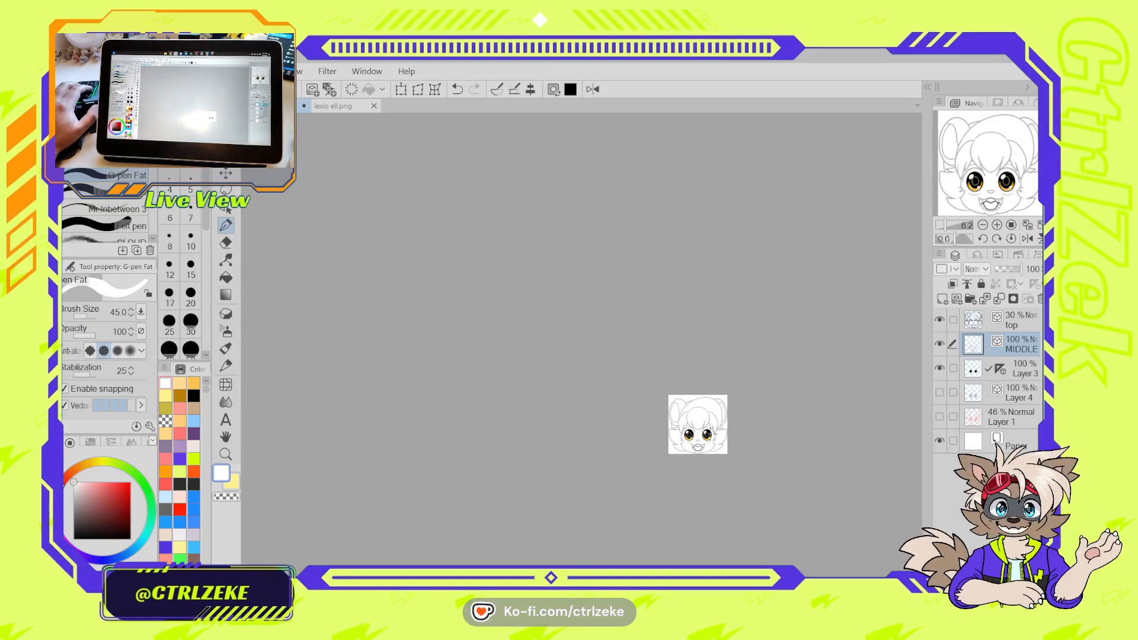
scroll(713, 436, "up", 7)
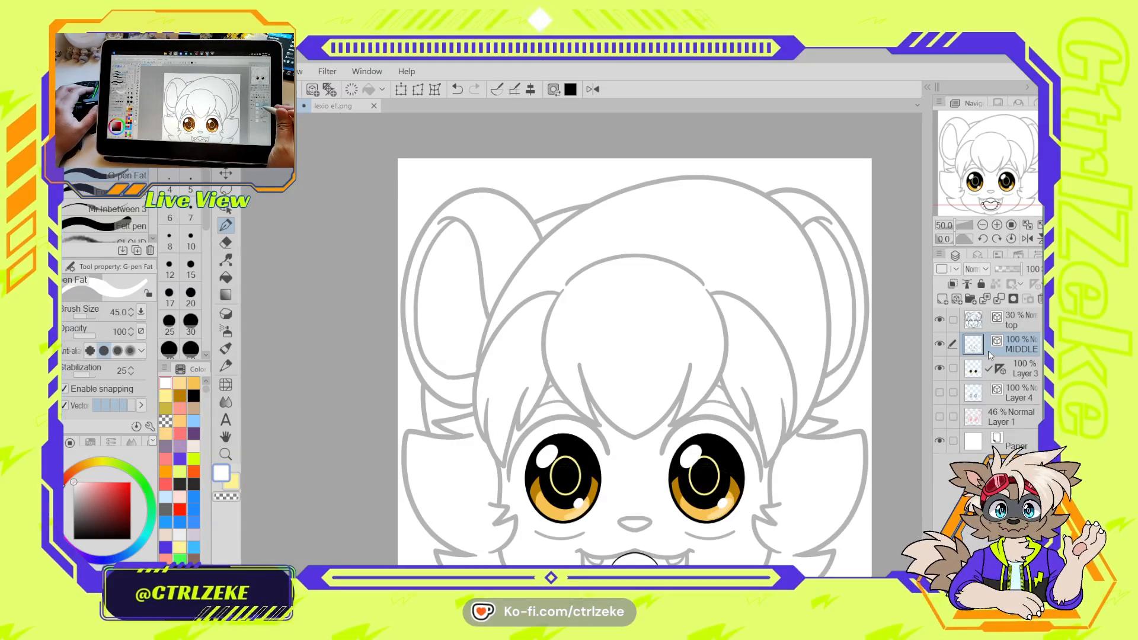
left_click_drag(792, 509, 798, 390)
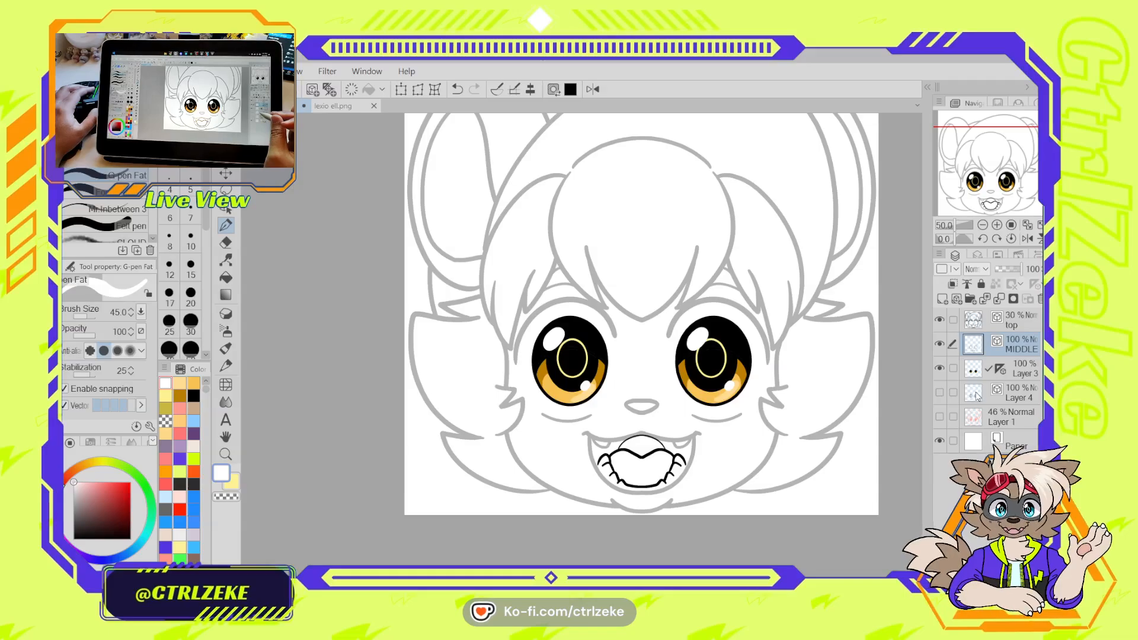
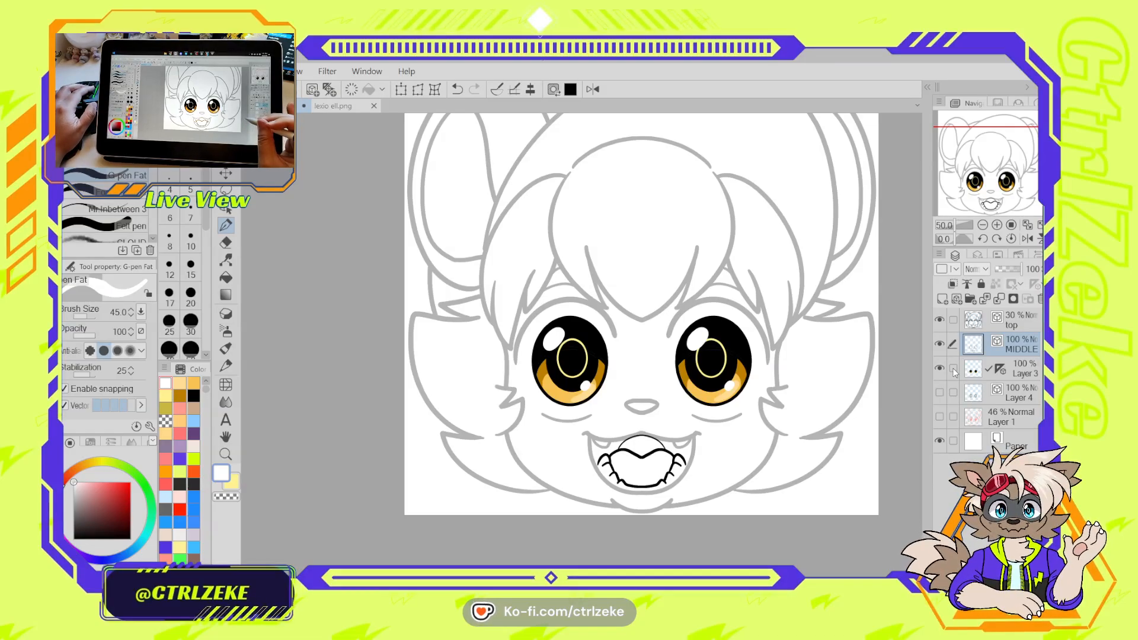
mouse_move(825, 470)
left_mouse_down()
mouse_move(810, 526)
mouse_move(875, 477)
mouse_move(807, 508)
mouse_move(871, 474)
mouse_move(818, 483)
left_mouse_up()
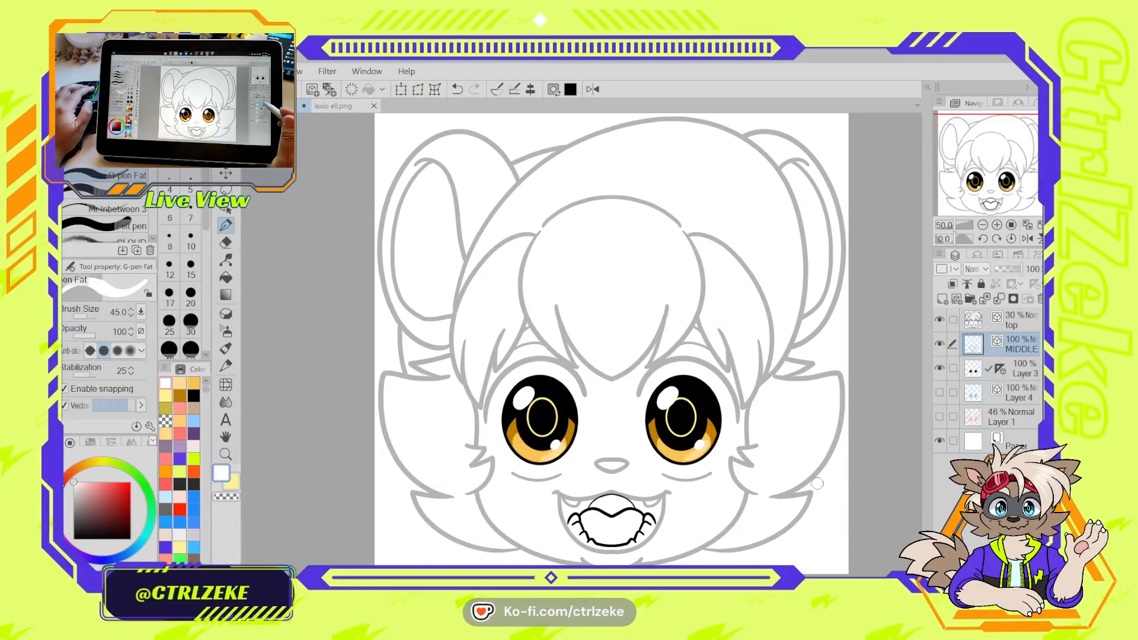
left_click(940, 344)
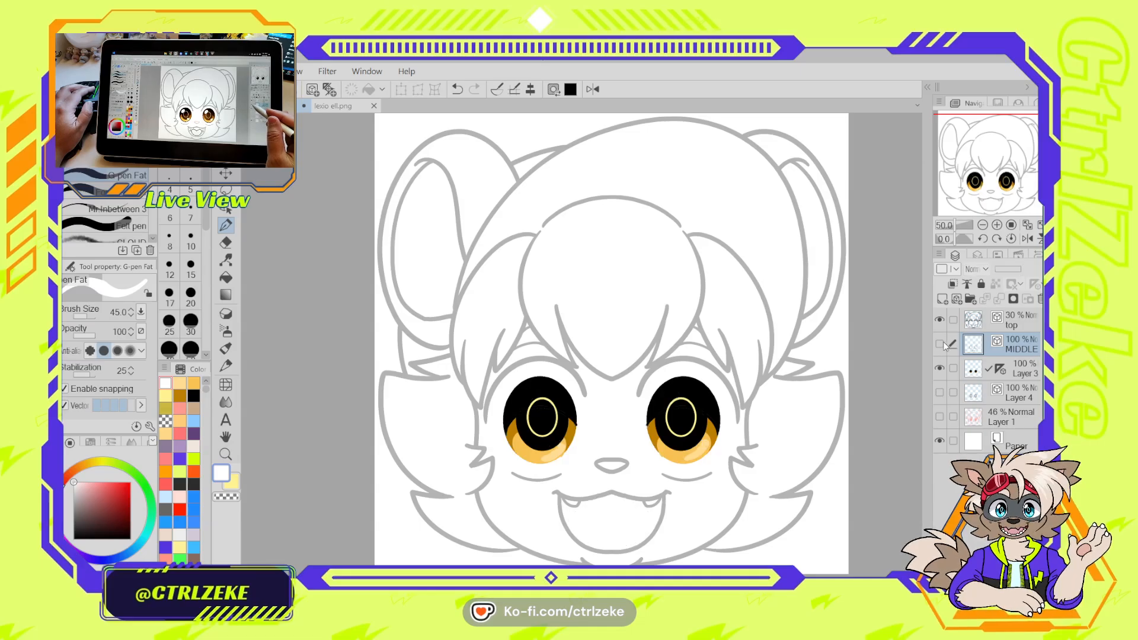
left_click(940, 344)
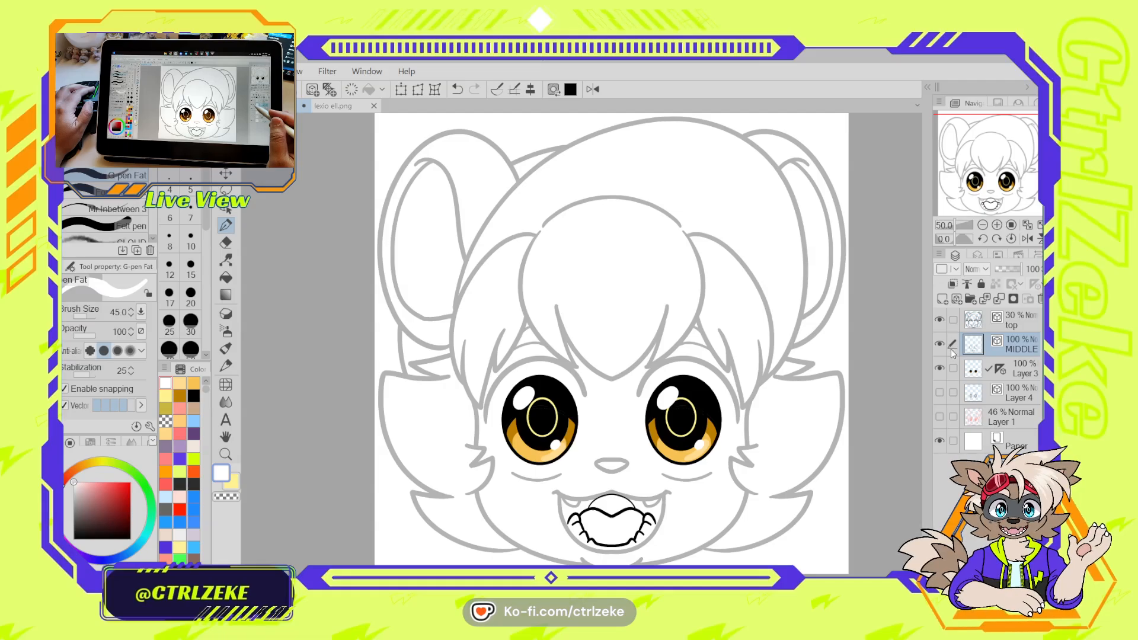
mouse_move(793, 493)
left_mouse_down()
mouse_move(874, 439)
mouse_move(860, 452)
left_mouse_up()
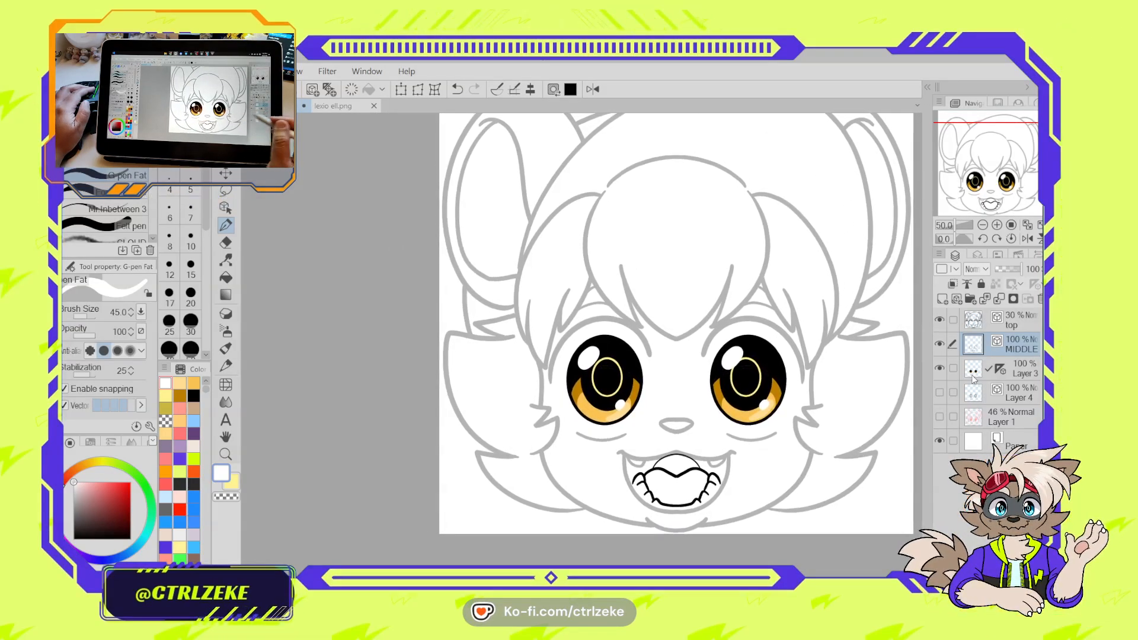
left_click(939, 368)
left_click(939, 368)
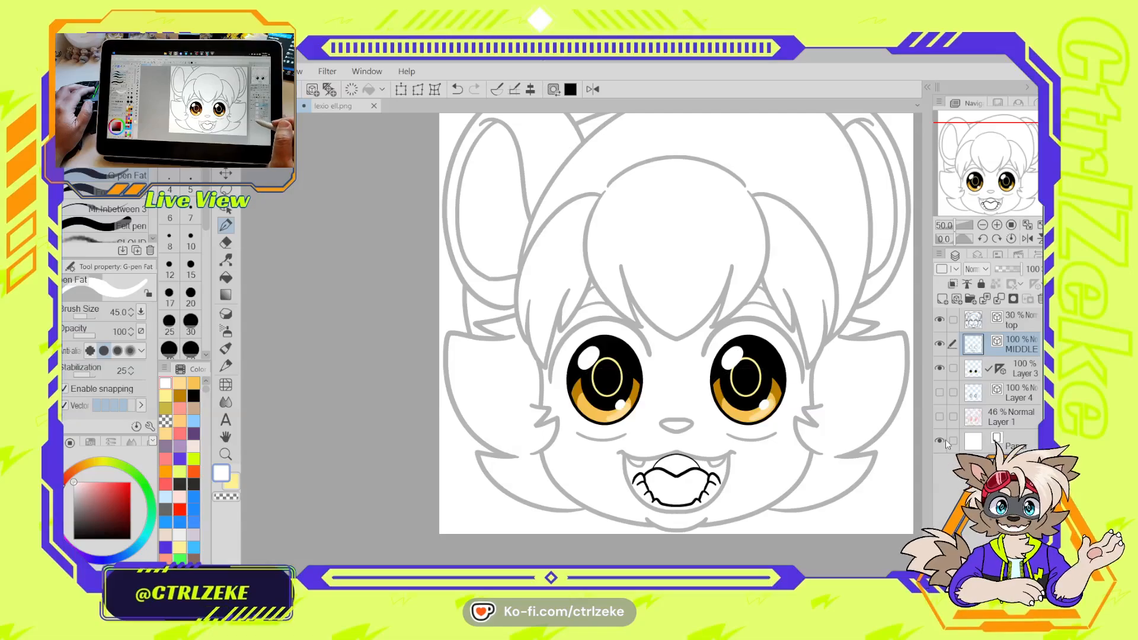
Hide the paper layer, and toggle the top layer and Layer 4 to check the white lines around the eyes
left_click(939, 320)
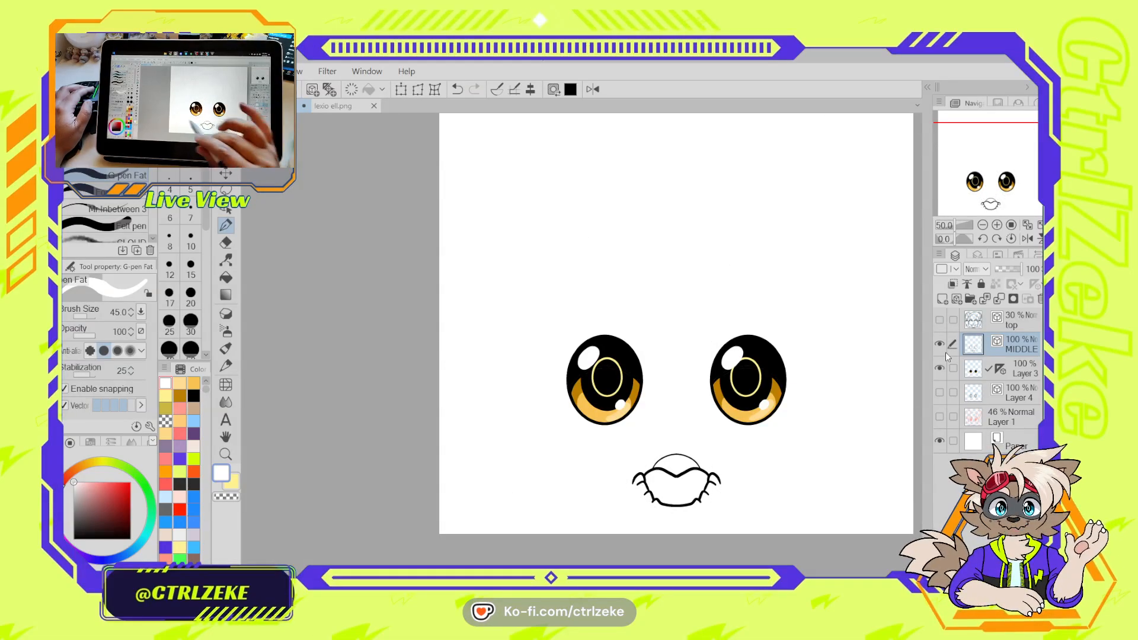
left_click(940, 441)
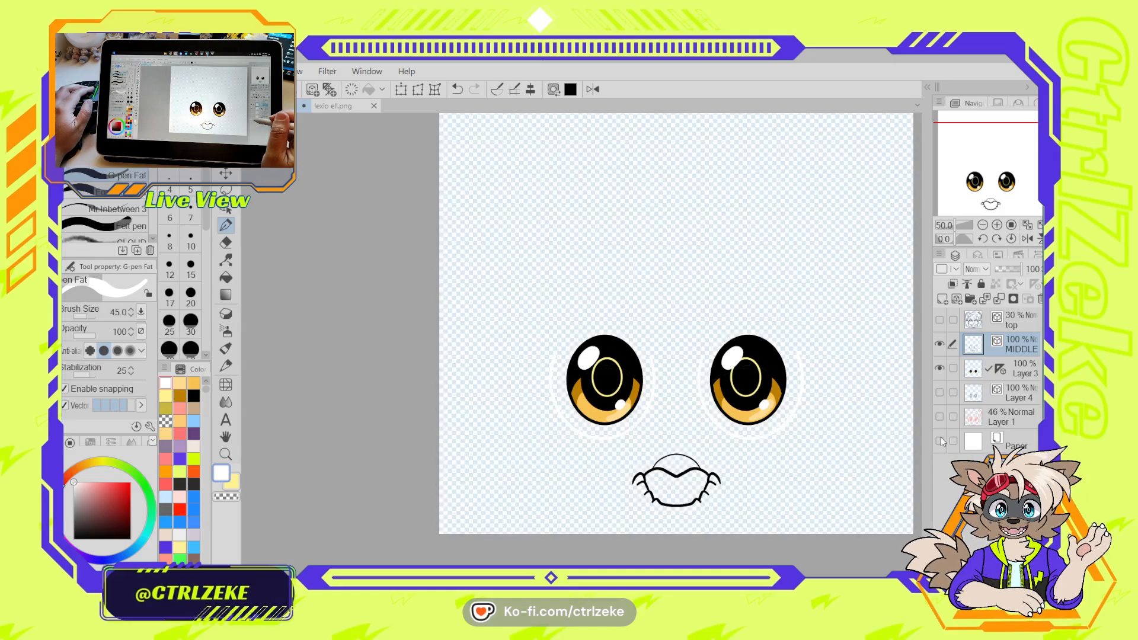
key("ctrl+plus")
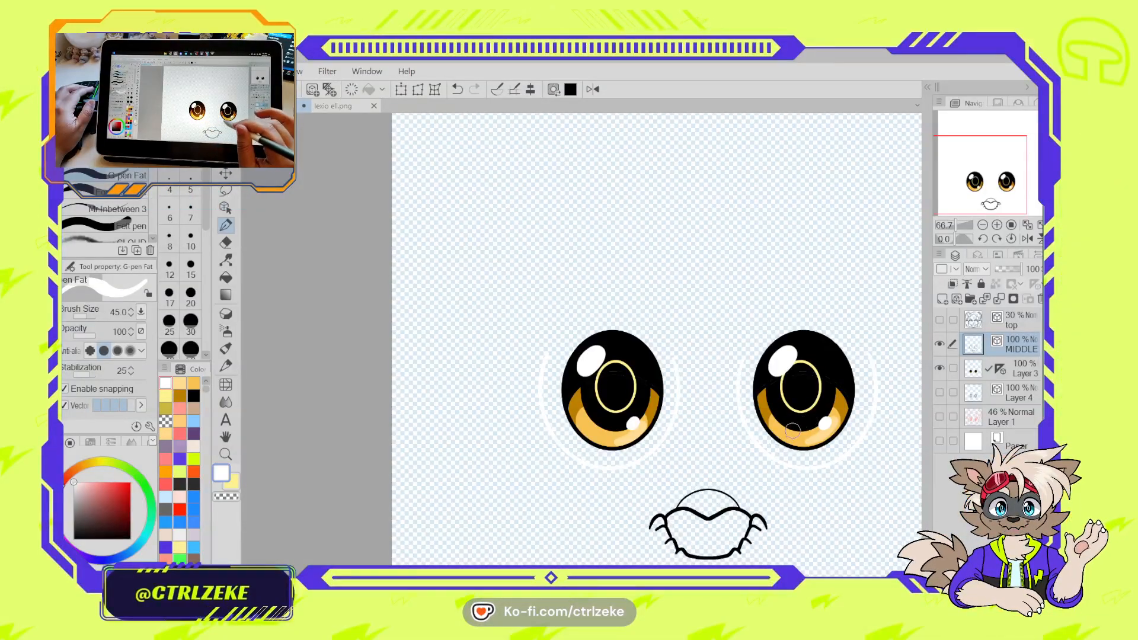
left_click(941, 389)
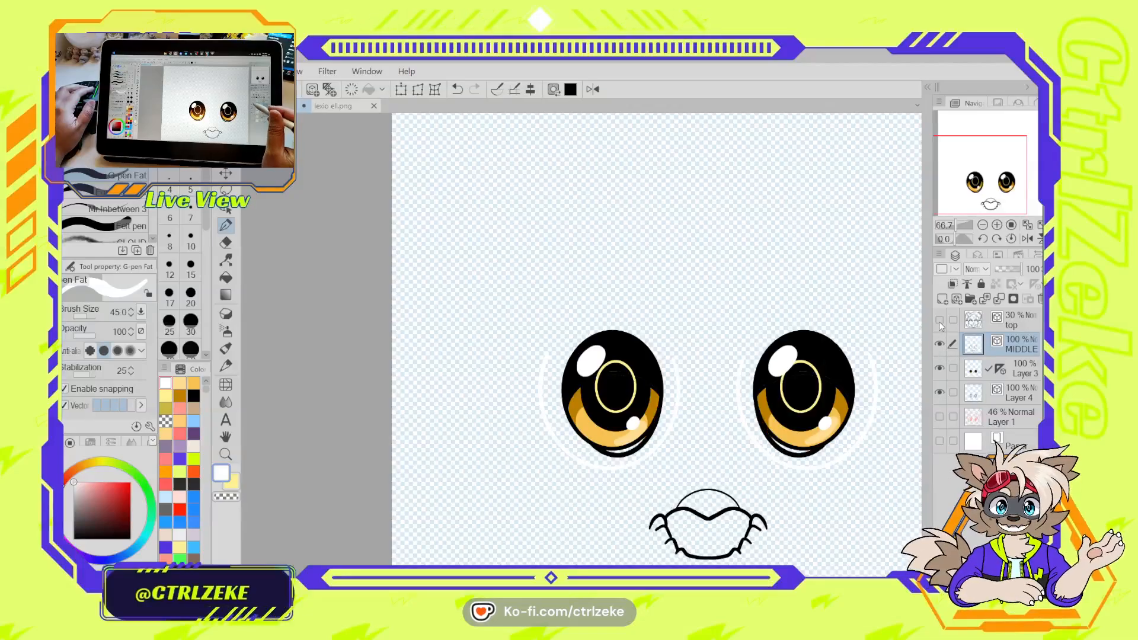
left_click(939, 322)
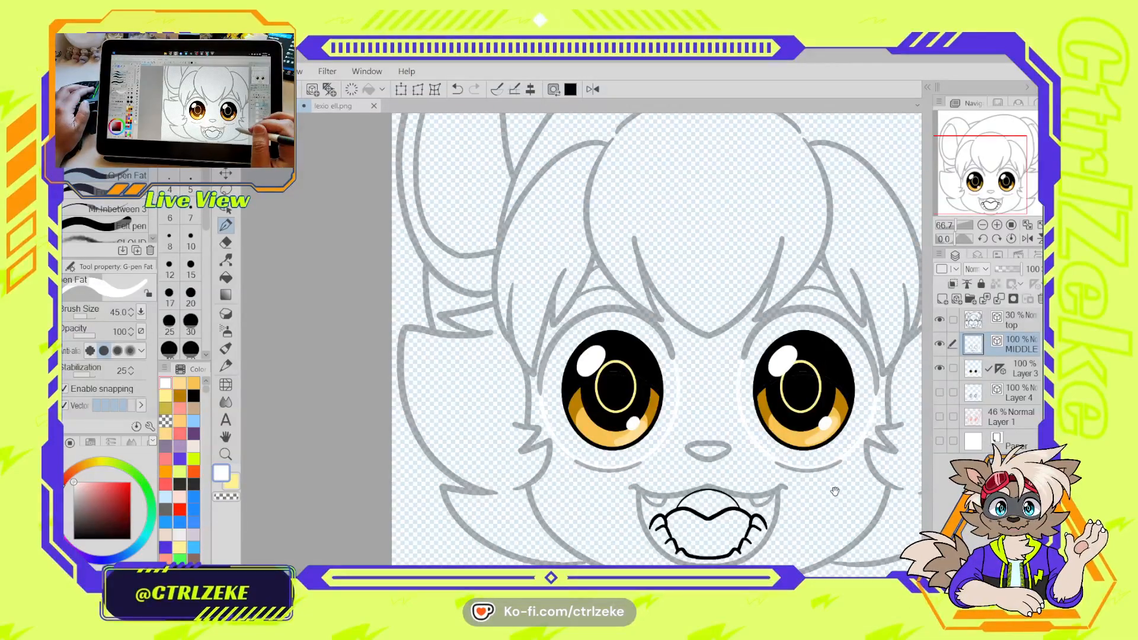
mouse_move(832, 490)
left_mouse_down()
mouse_move(795, 468)
mouse_move(800, 487)
left_mouse_up()
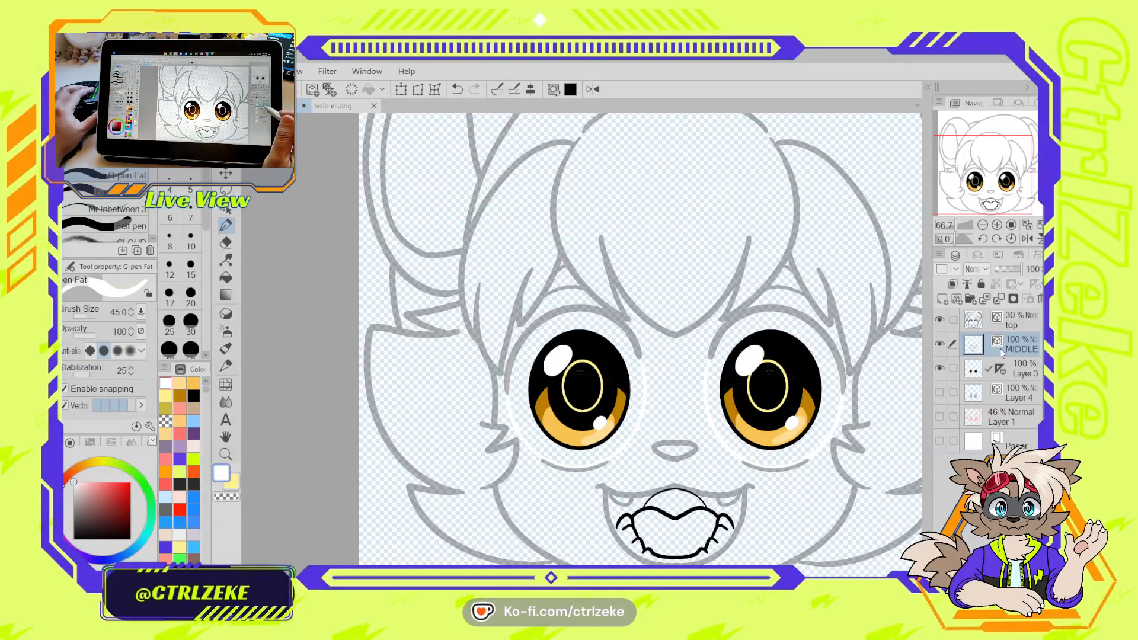
Hide and show Layer 3 to check its eye parts, and make it the active layer with the Lasso tool ready
left_click(941, 368)
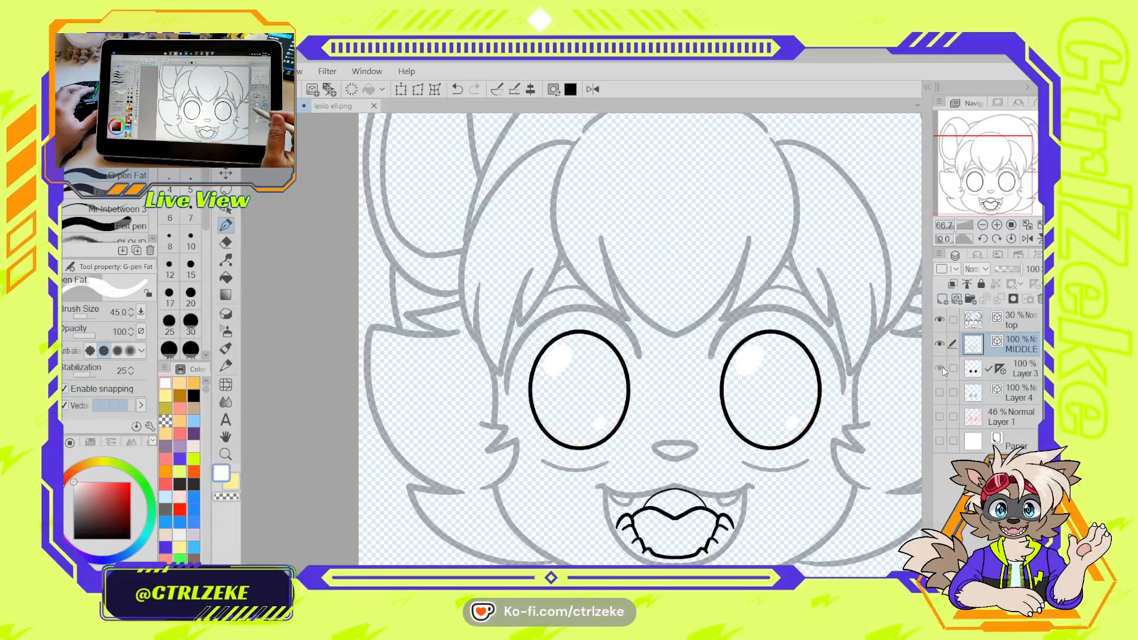
left_click(941, 367)
left_click(942, 365)
left_click(942, 366)
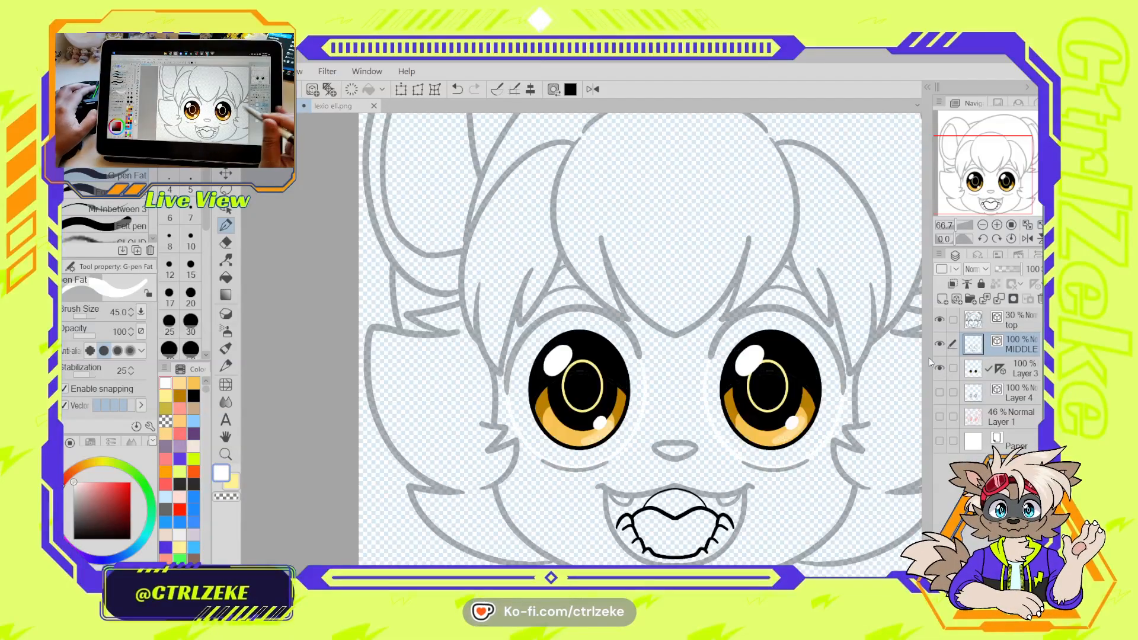
key("ctrl+plus")
left_click(553, 496, "ctrl")
left_click(553, 496, "ctrl")
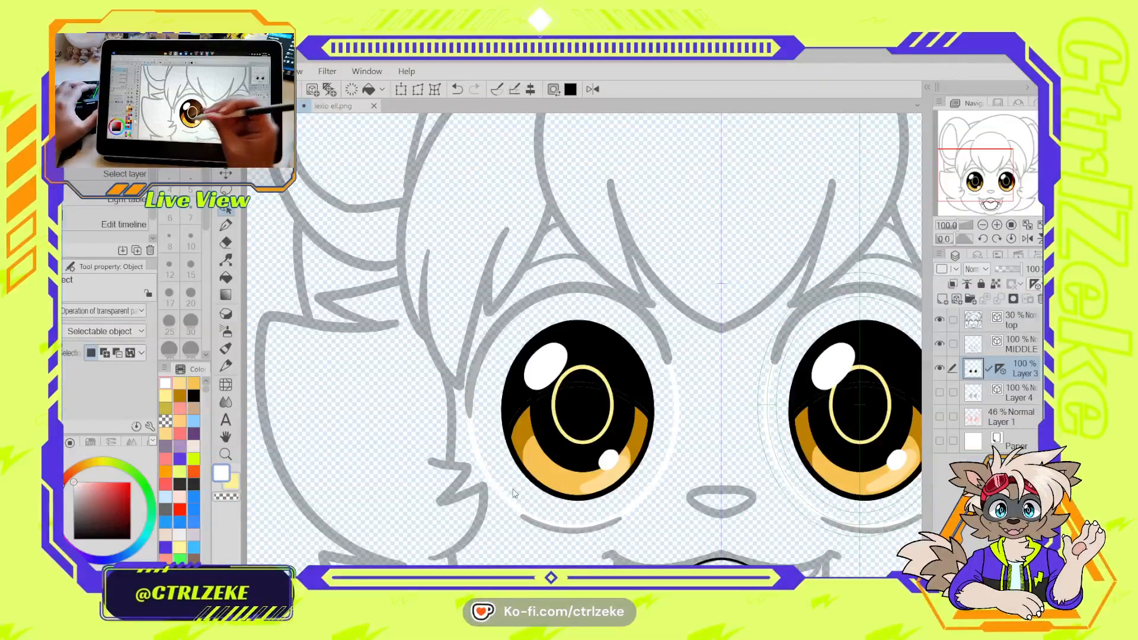
key("m")
key("ctrl+minus")
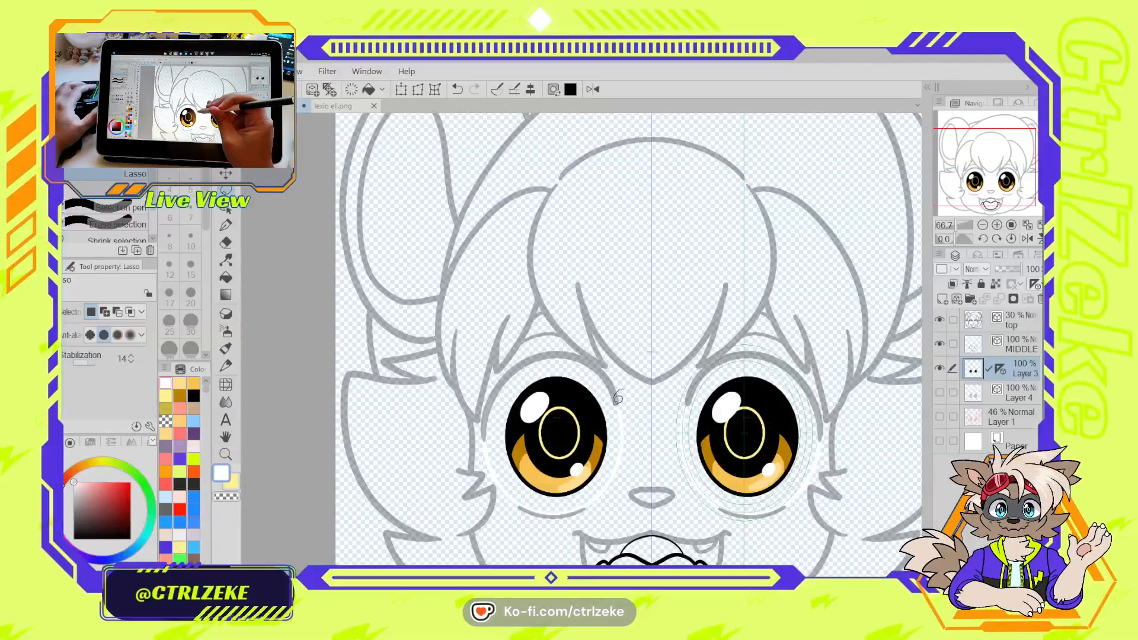
mouse_move(617, 398)
left_mouse_down()
mouse_move(606, 477)
mouse_move(570, 502)
left_mouse_up()
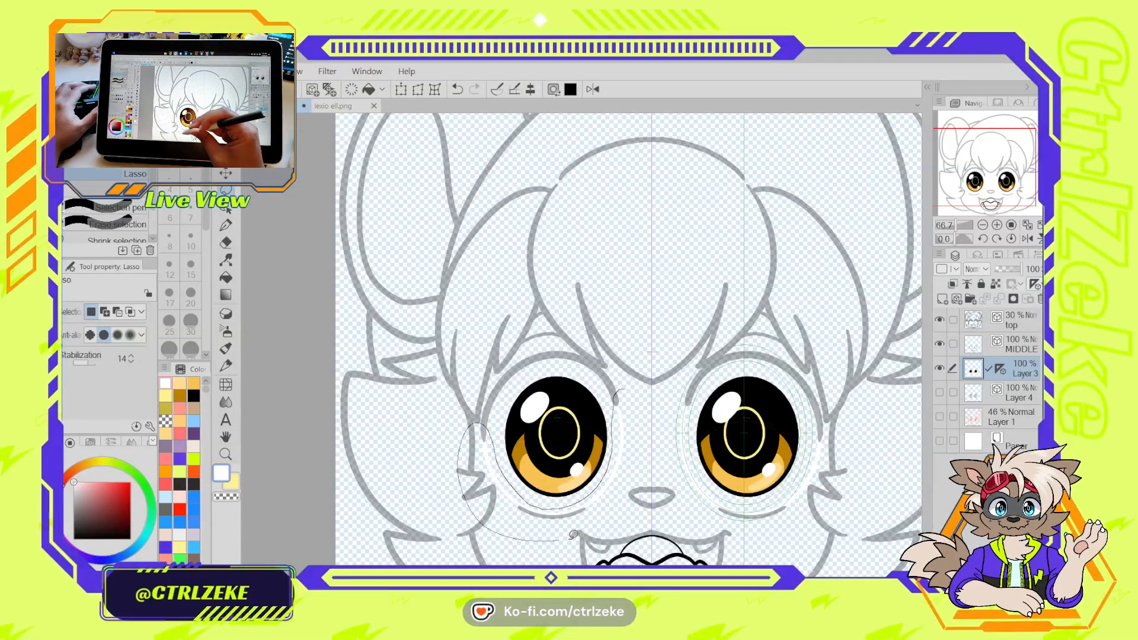
left_click_drag(640, 410, 649, 370)
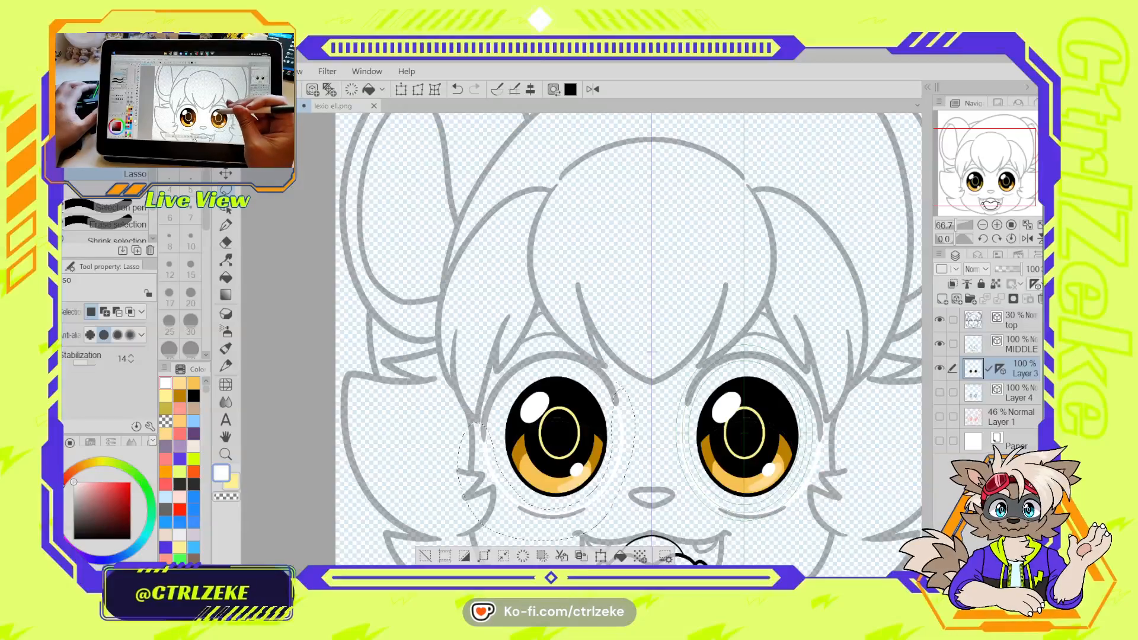
key("ctrl+d")
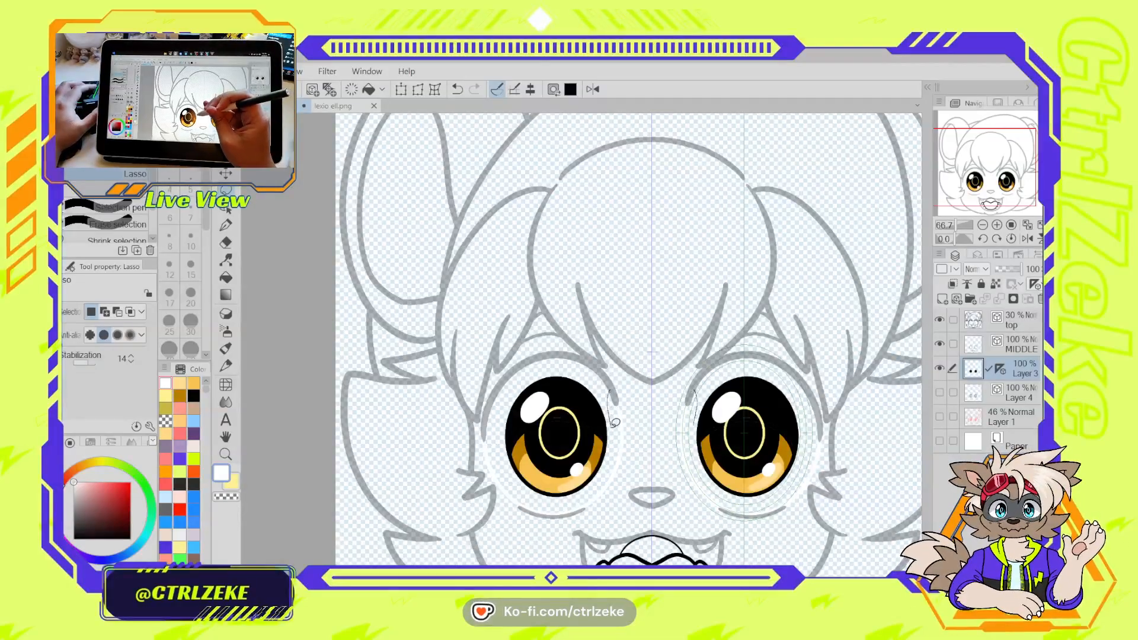
With symmetry snapping on, lasso the white lines around both eyes, cut and paste them to a new layer, and name it eyewhites
mouse_move(566, 503)
left_mouse_down()
mouse_move(522, 500)
mouse_move(486, 459)
mouse_move(475, 418)
left_mouse_up()
mouse_move(609, 507)
left_mouse_down()
mouse_move(642, 407)
mouse_move(645, 358)
left_mouse_up()
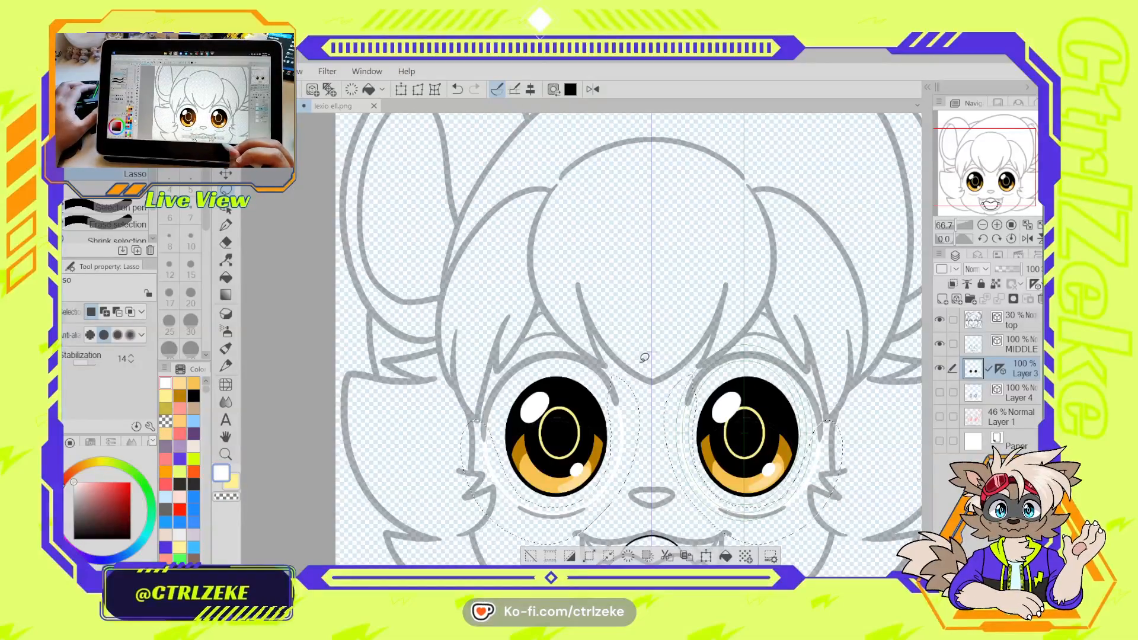
left_click(667, 557)
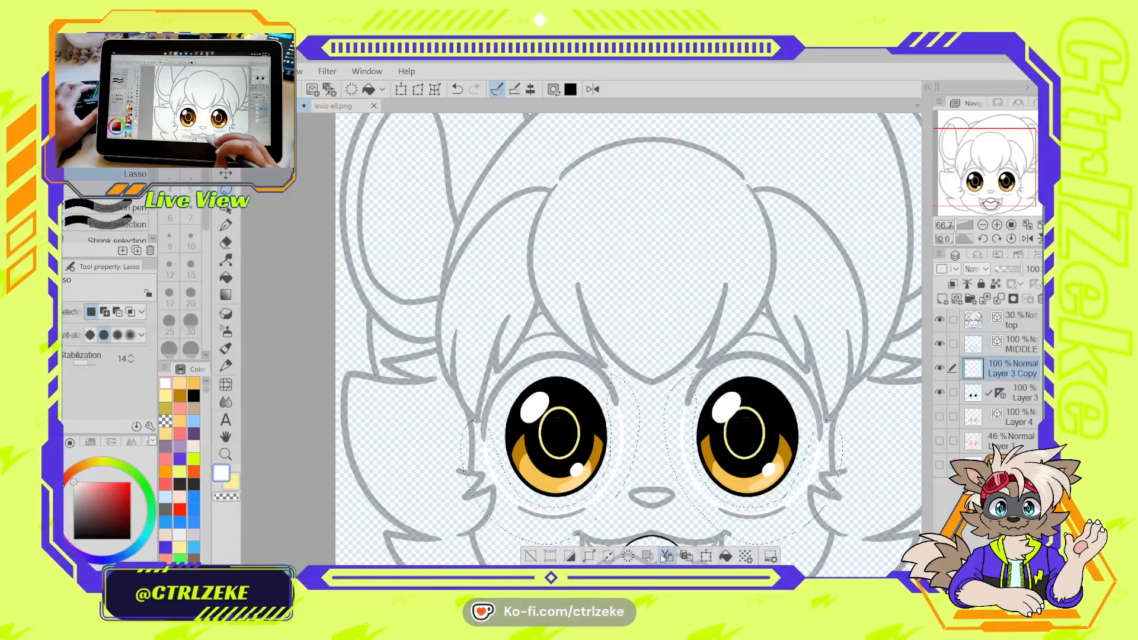
key("ctrl+d")
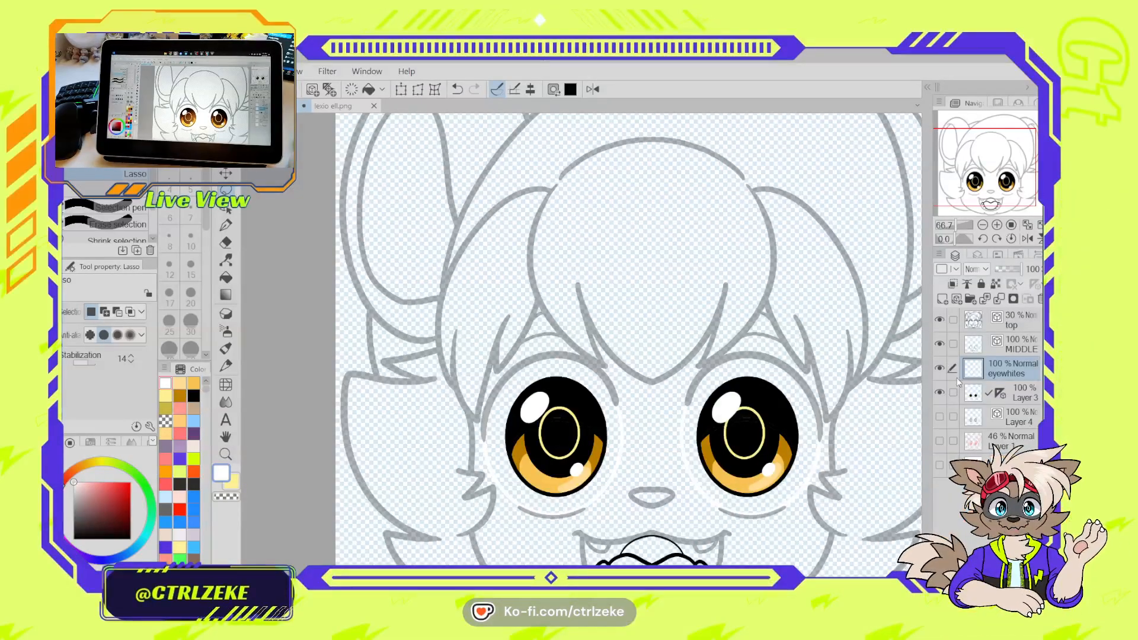
Move the eyewhites layer above the MIDDLE layer, and hide and show MIDDLE to check the eyes
left_click_drag(973, 352, 983, 340)
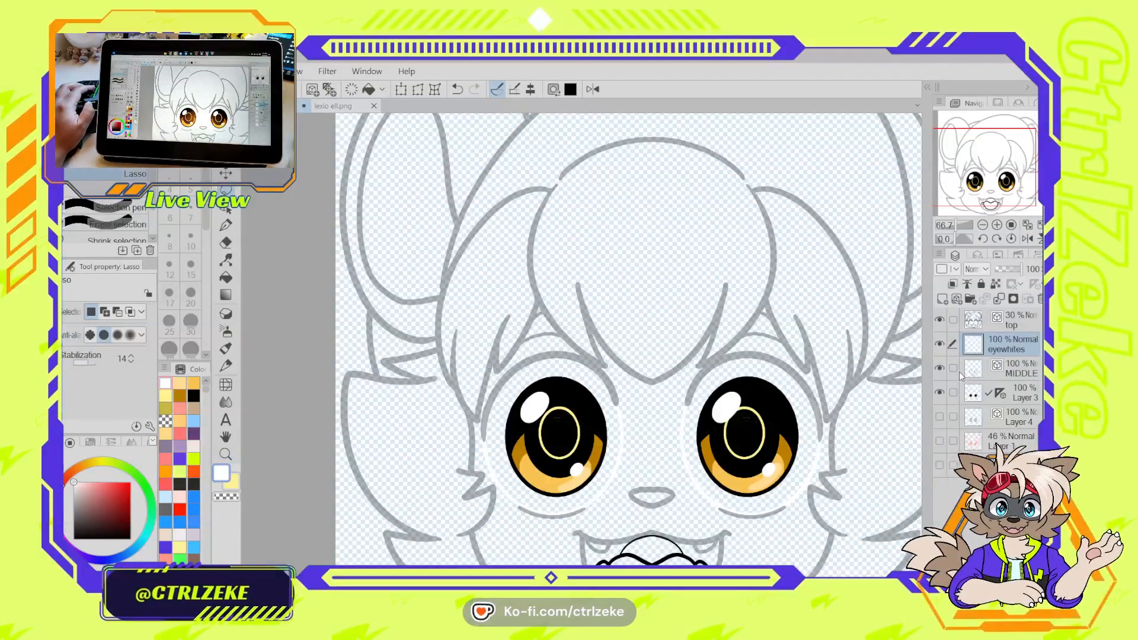
left_click(939, 370)
left_click(938, 371)
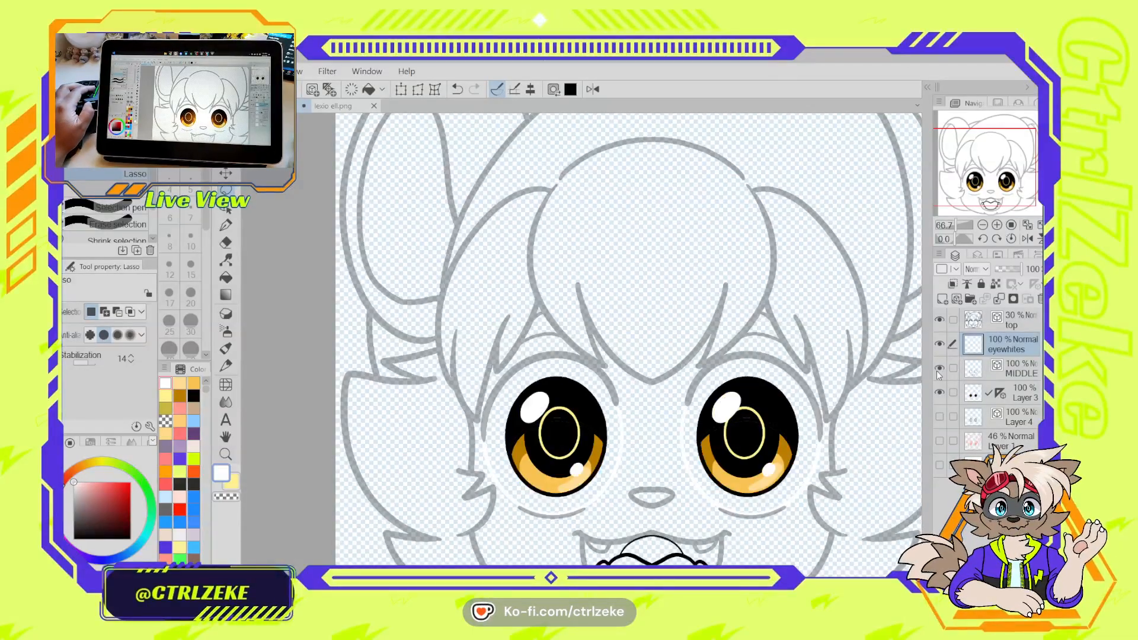
Add a new layer directly above Layer 4, beneath the eye layer, and fill it entirely with white
left_click(972, 396)
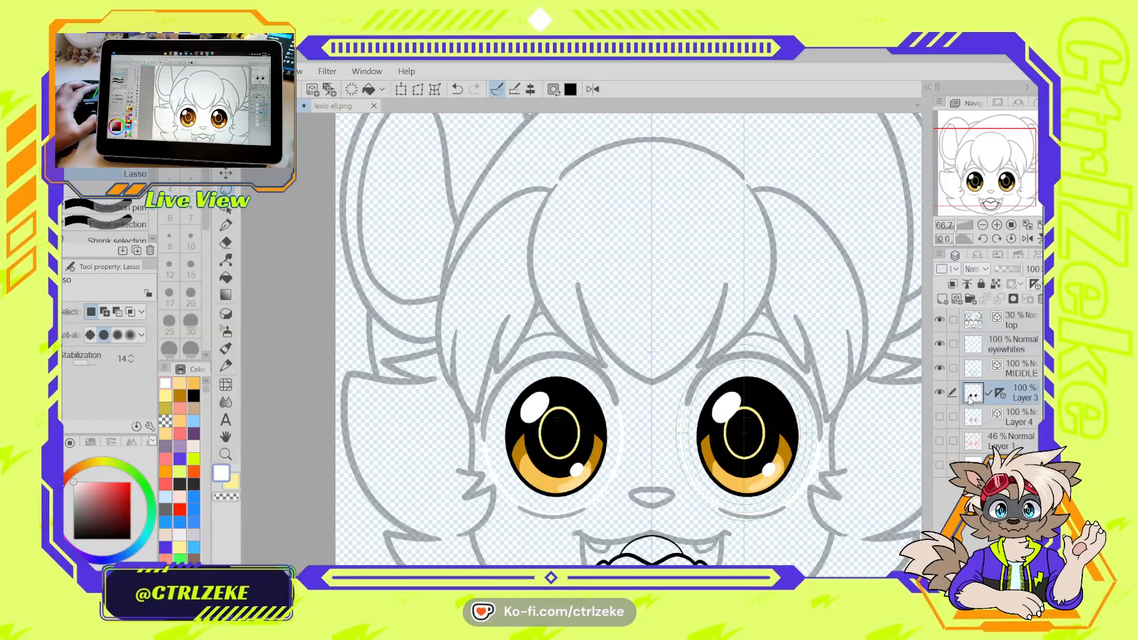
left_click(971, 417)
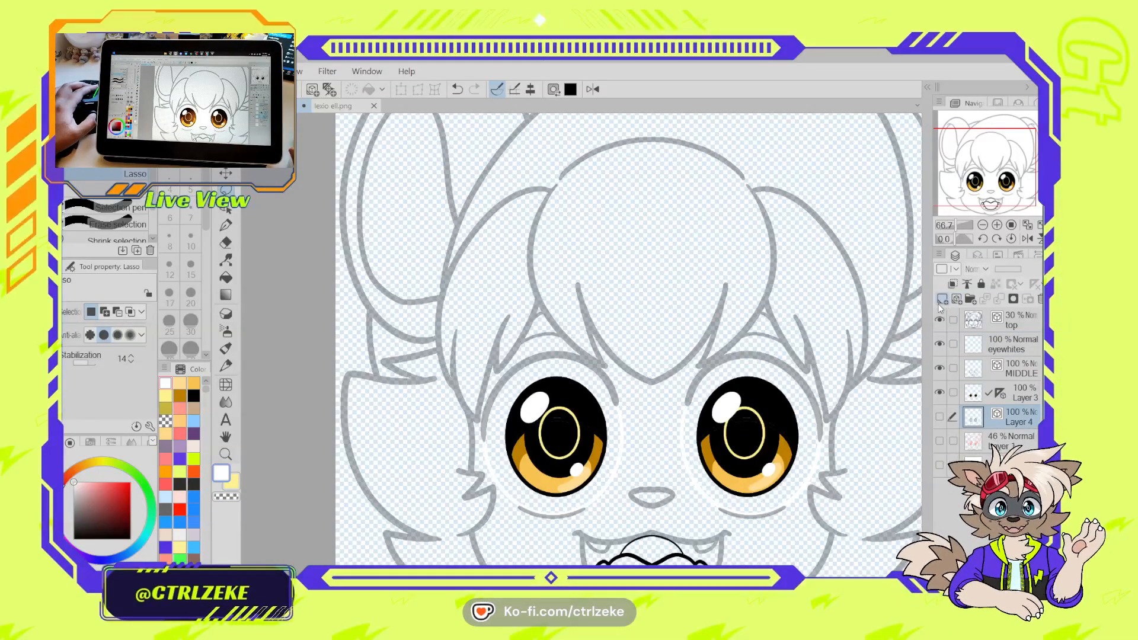
left_click(943, 299)
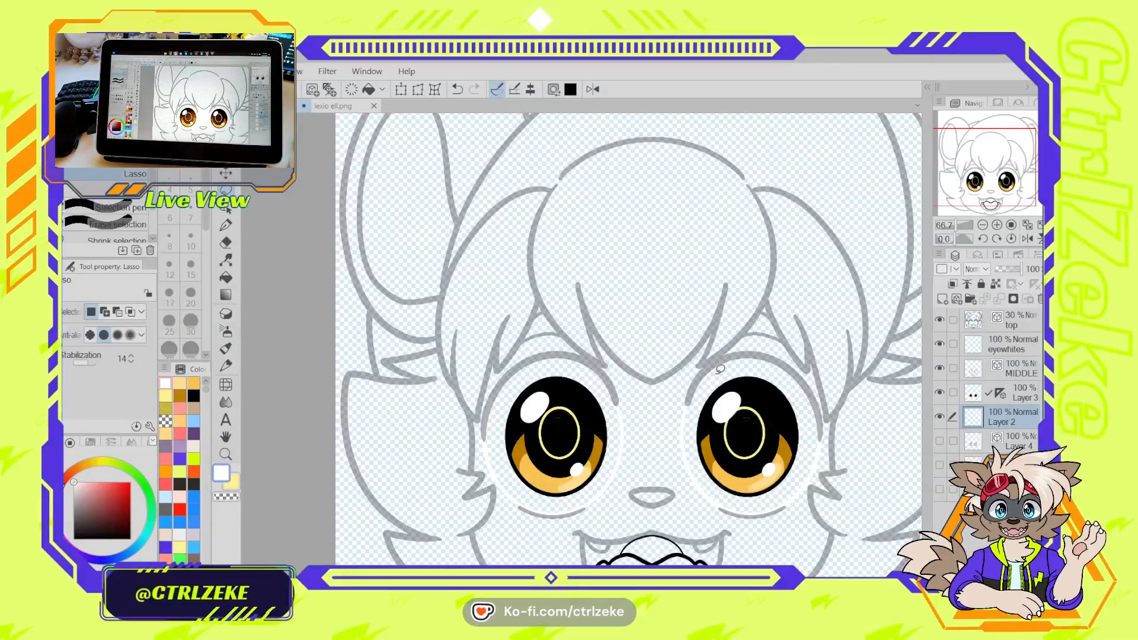
key("alt+BackSpace")
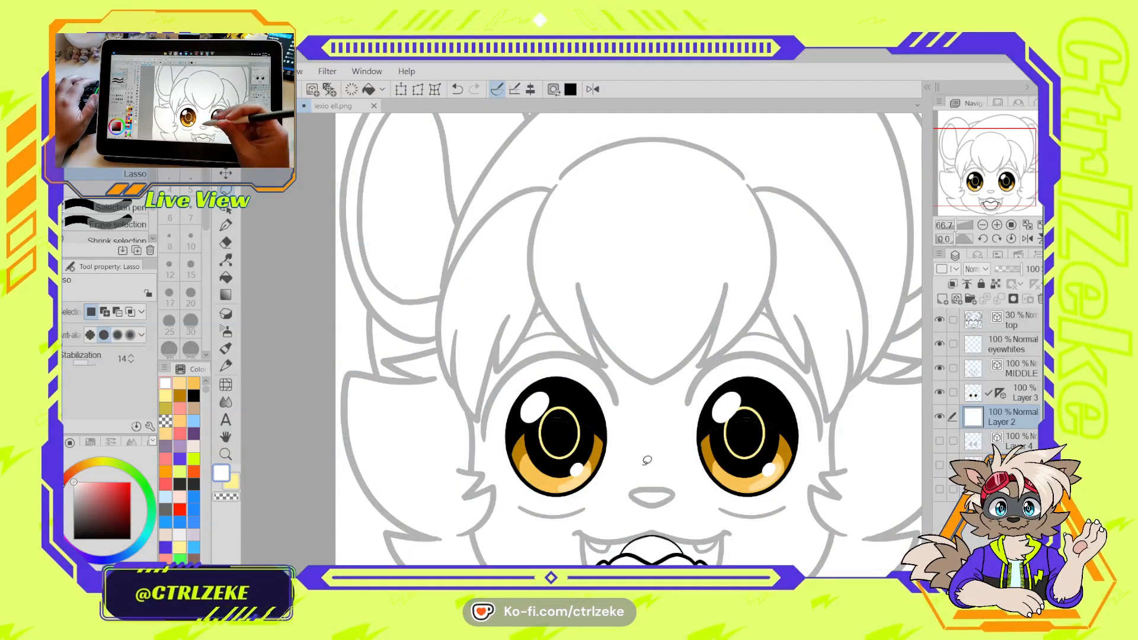
Set the G-pen Fat to light red at size 25, and move the symmetry ruler from Layer 3 to Layer 2
left_click_drag(664, 456, 633, 309)
key("ctrl+plus")
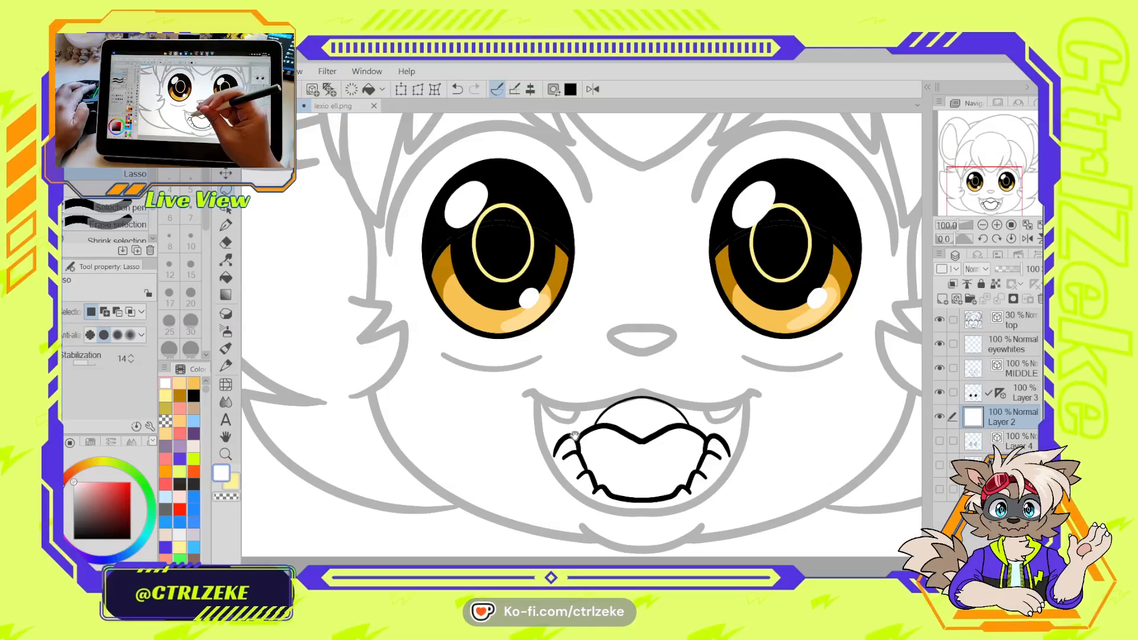
left_click_drag(595, 381, 570, 349)
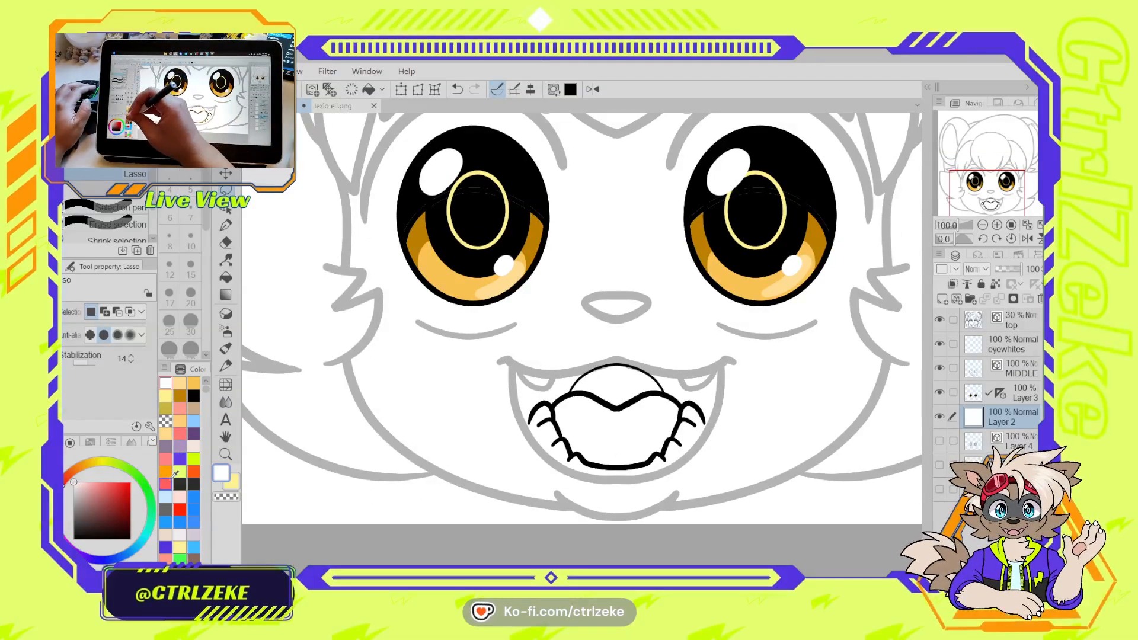
key("p")
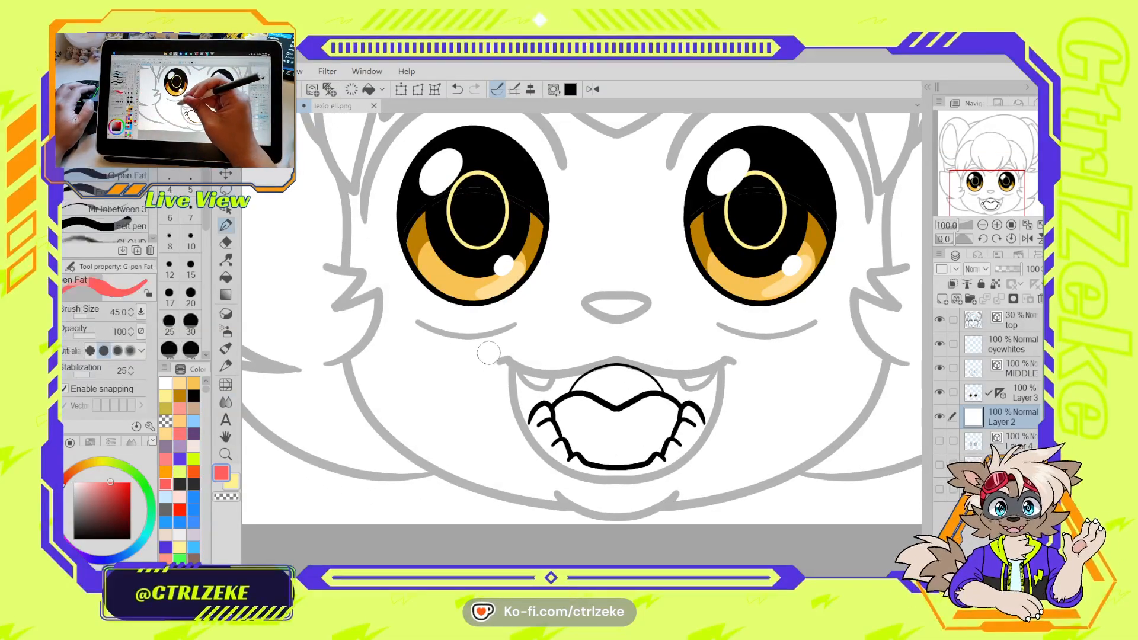
key("bracketleft")
key("bracketleft")
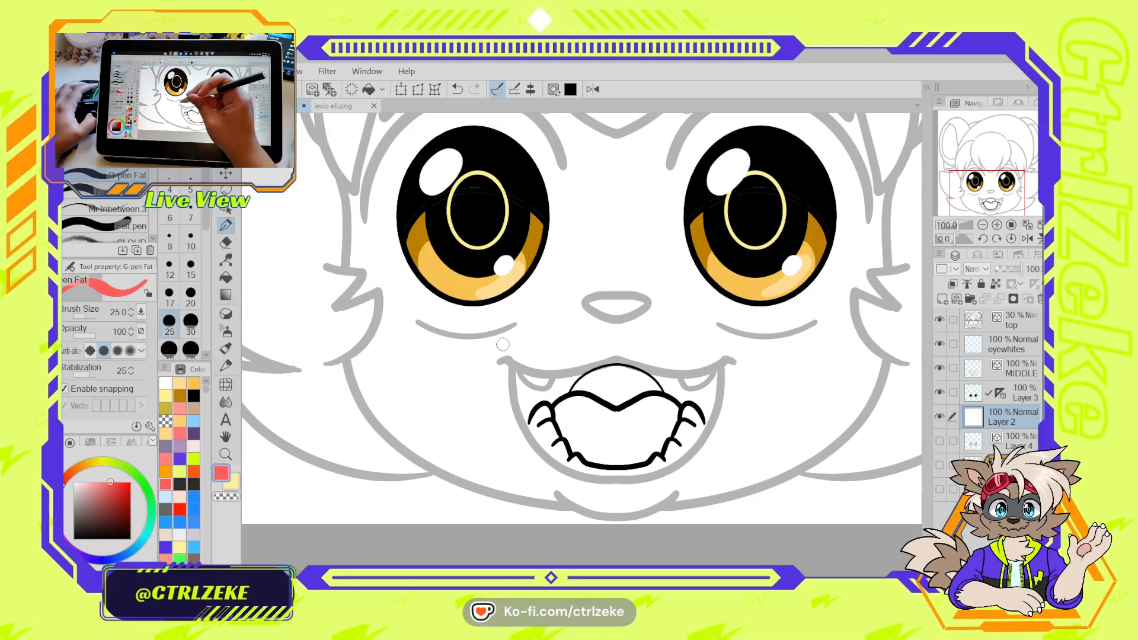
key("ctrl+z")
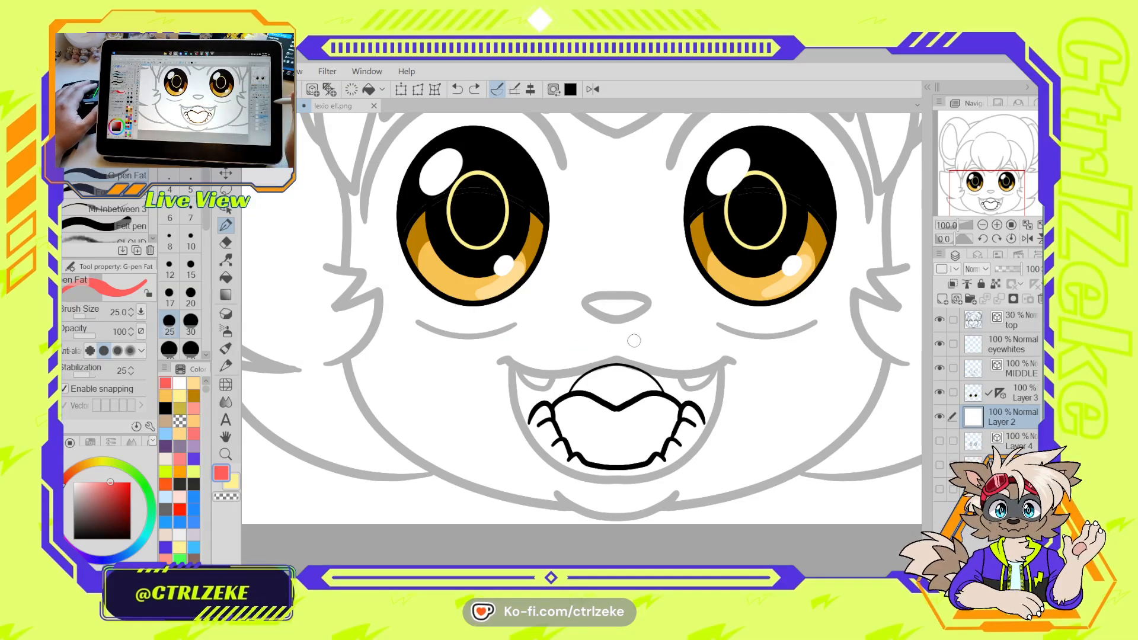
left_click_drag(1004, 390, 1002, 417)
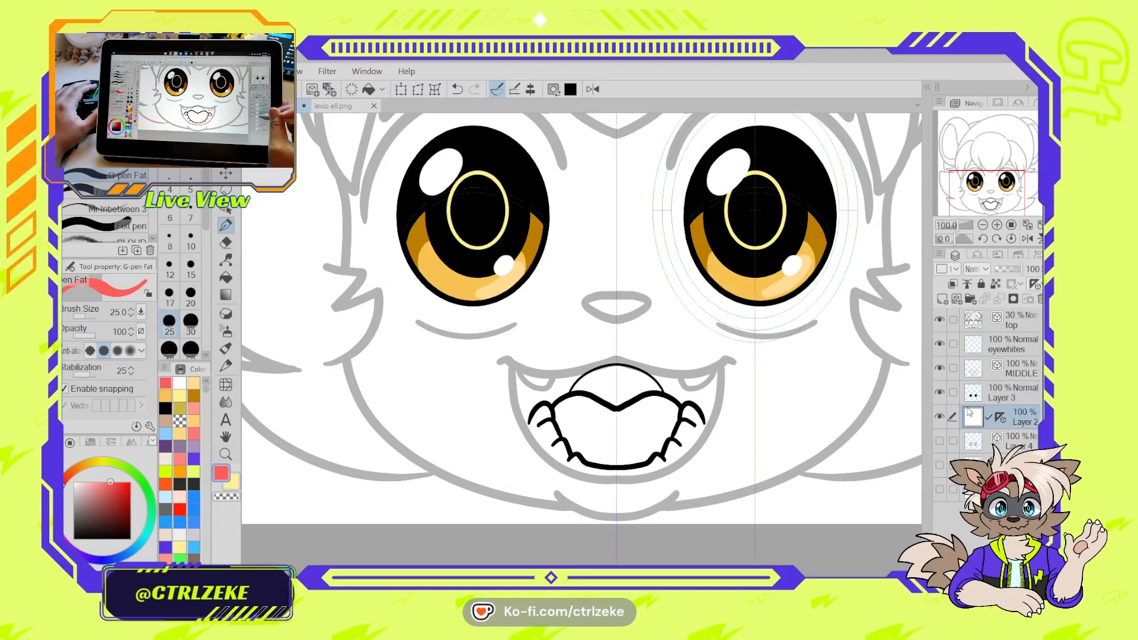
Draw a symmetrical light red line just above the upper lip, redoing it until it follows the mouth's curve and peaks at the centre
mouse_move(505, 340)
left_mouse_down()
mouse_move(584, 349)
mouse_move(615, 341)
left_mouse_up()
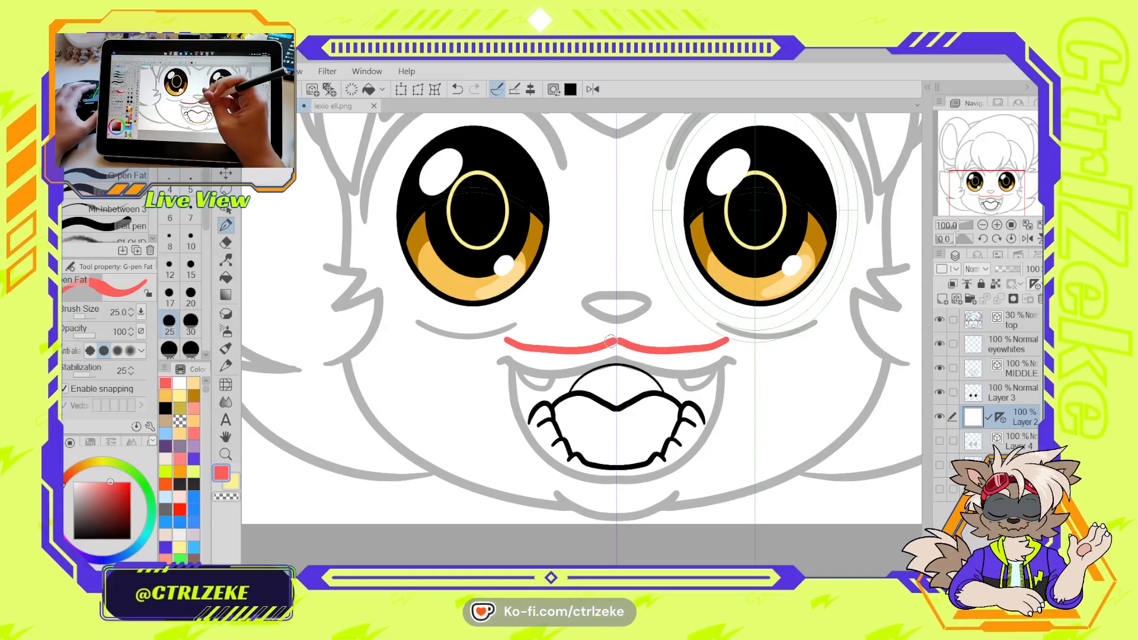
mouse_move(711, 311)
left_mouse_down()
mouse_move(742, 340)
mouse_move(721, 342)
mouse_move(705, 323)
mouse_move(738, 298)
left_mouse_up()
key("ctrl+z")
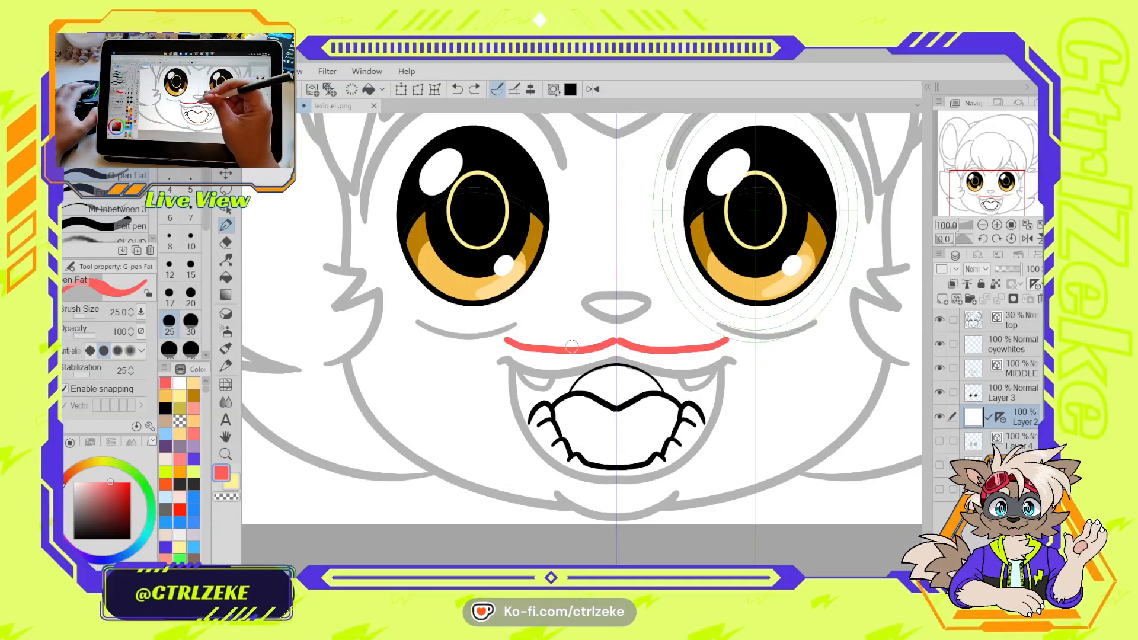
key("ctrl+z")
left_click_drag(537, 360, 615, 355)
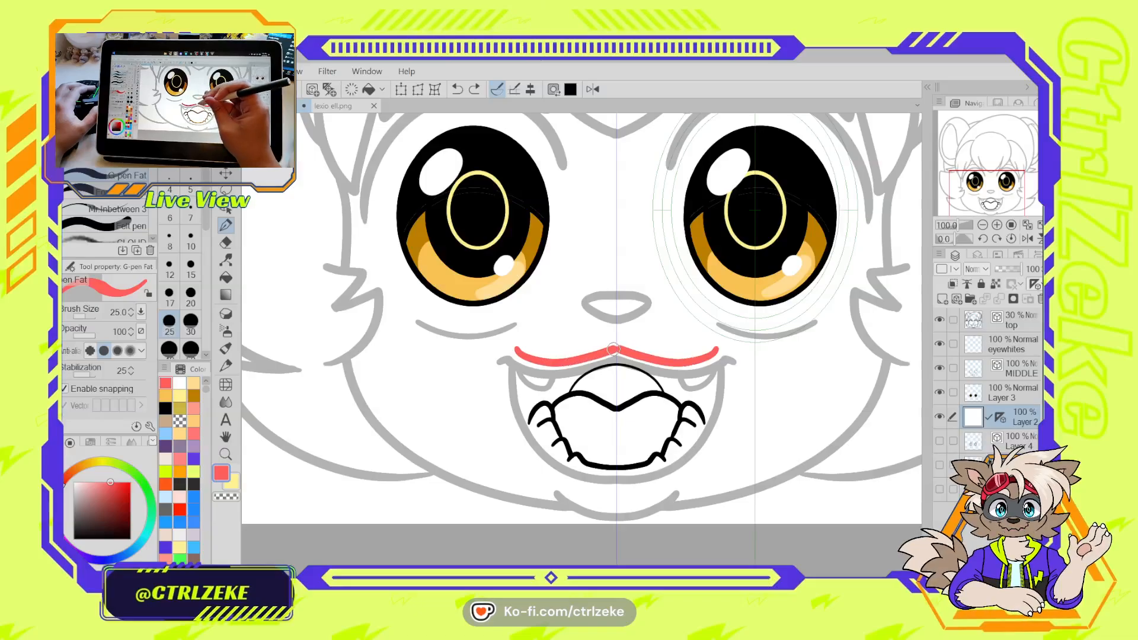
key("ctrl+z")
left_click_drag(505, 349, 617, 346)
Extend the light red line symmetrically from the mouth corners over the cheeks and down past the chin to outline a muzzle marking
mouse_move(517, 351)
left_mouse_down()
mouse_move(500, 349)
mouse_move(466, 394)
left_mouse_up()
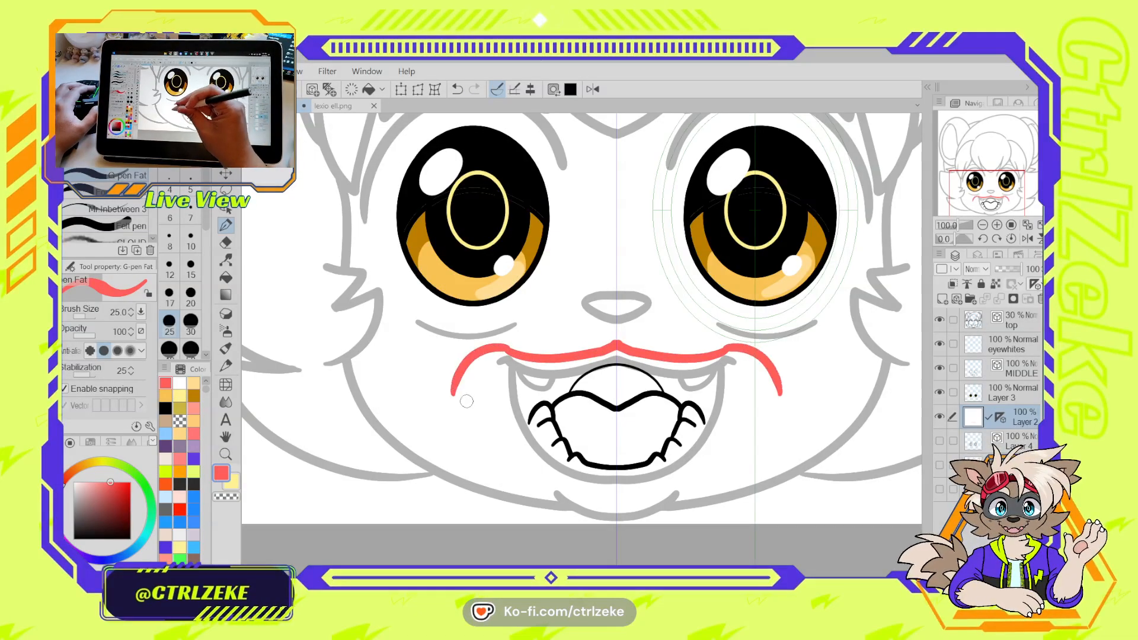
key("ctrl+z")
mouse_move(518, 351)
left_mouse_down()
mouse_move(476, 344)
mouse_move(467, 441)
left_mouse_up()
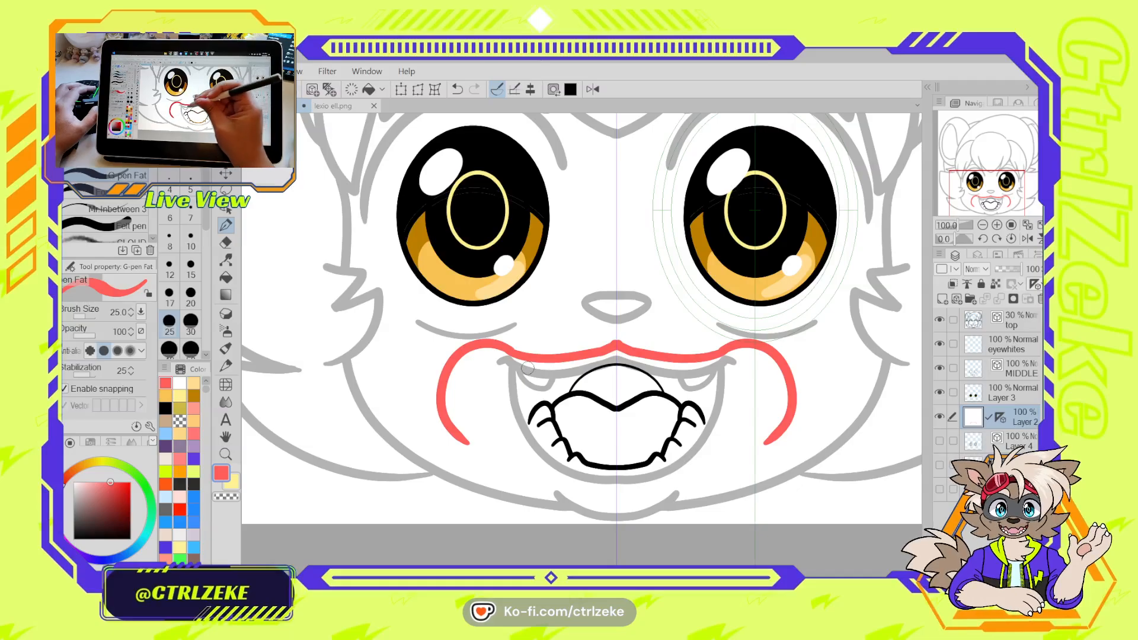
key("ctrl+z")
mouse_move(517, 352)
left_mouse_down()
mouse_move(396, 363)
mouse_move(366, 388)
left_mouse_up()
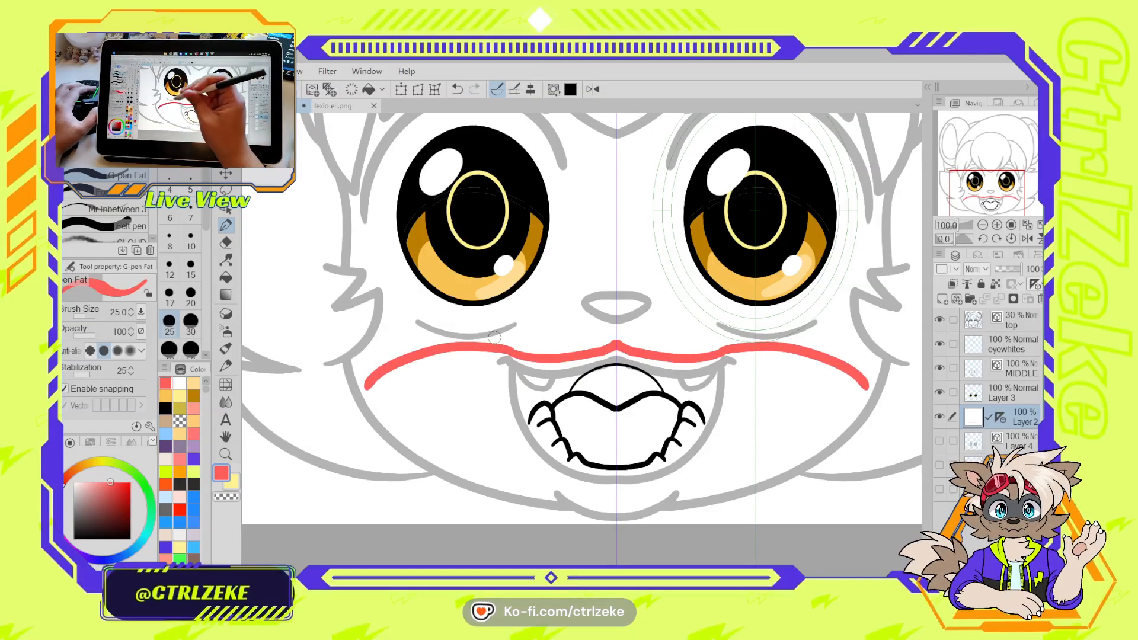
key("ctrl+z")
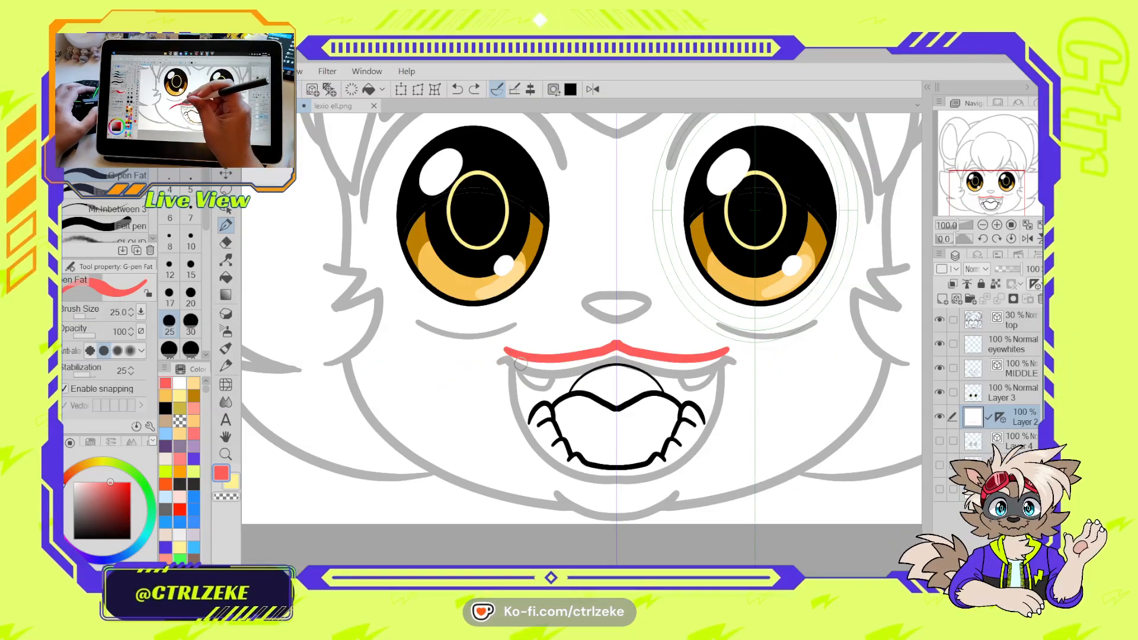
left_click_drag(518, 354, 415, 404)
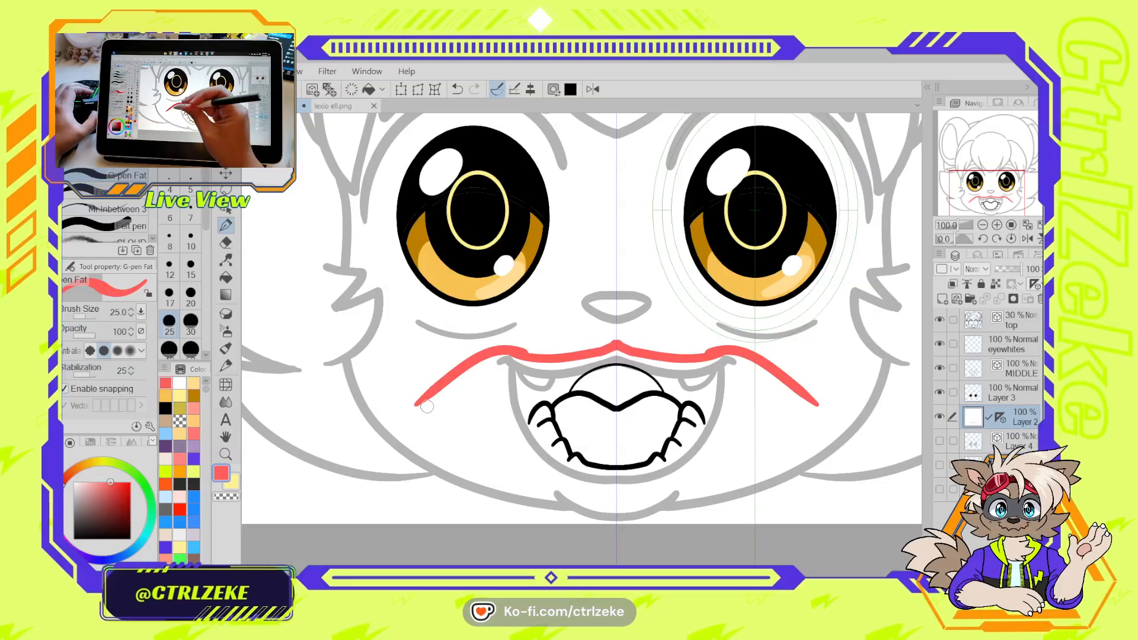
key("ctrl+z")
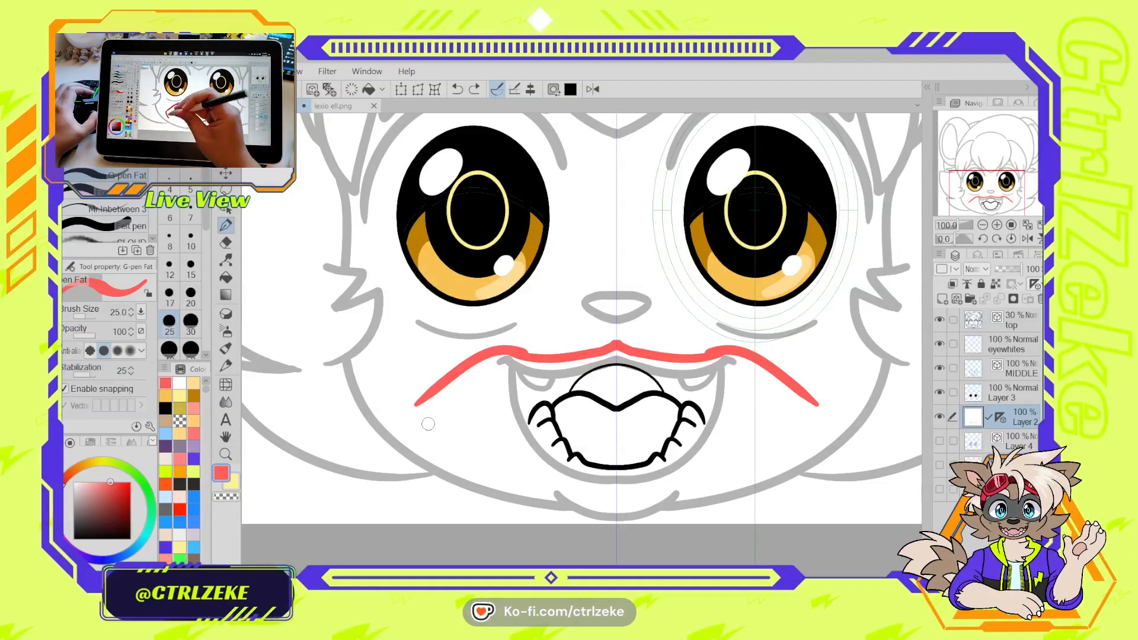
key("ctrl+y")
Fill the outlined muzzle marking with light red, with reference to other layers turned off so the fill ignores the face lines
key("g")
left_click(498, 440)
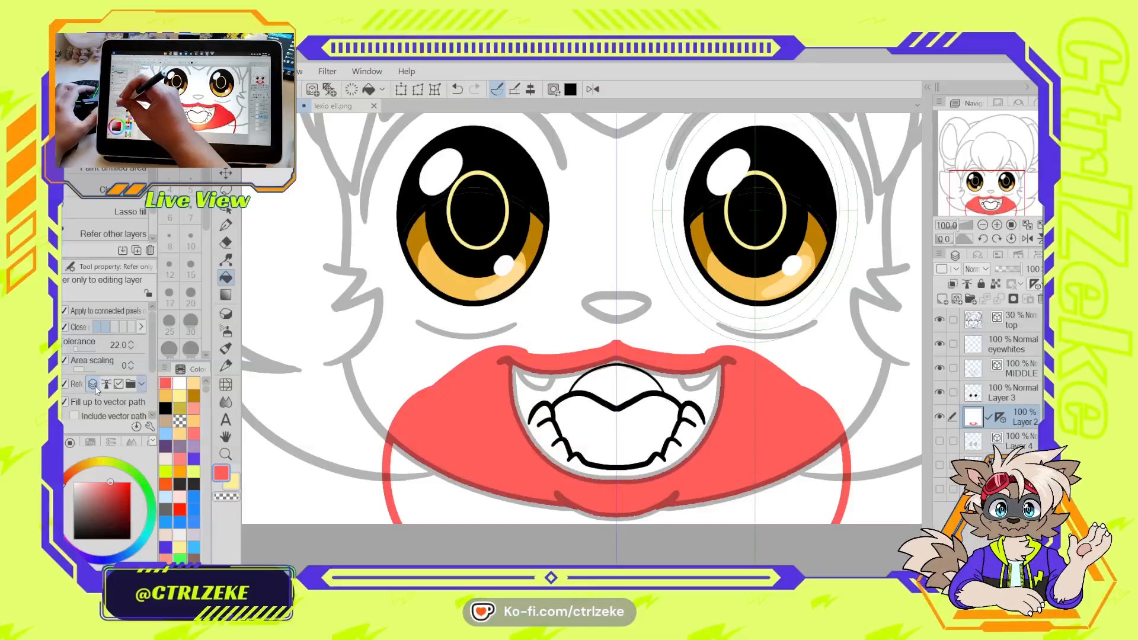
left_click(65, 384)
key("ctrl+z")
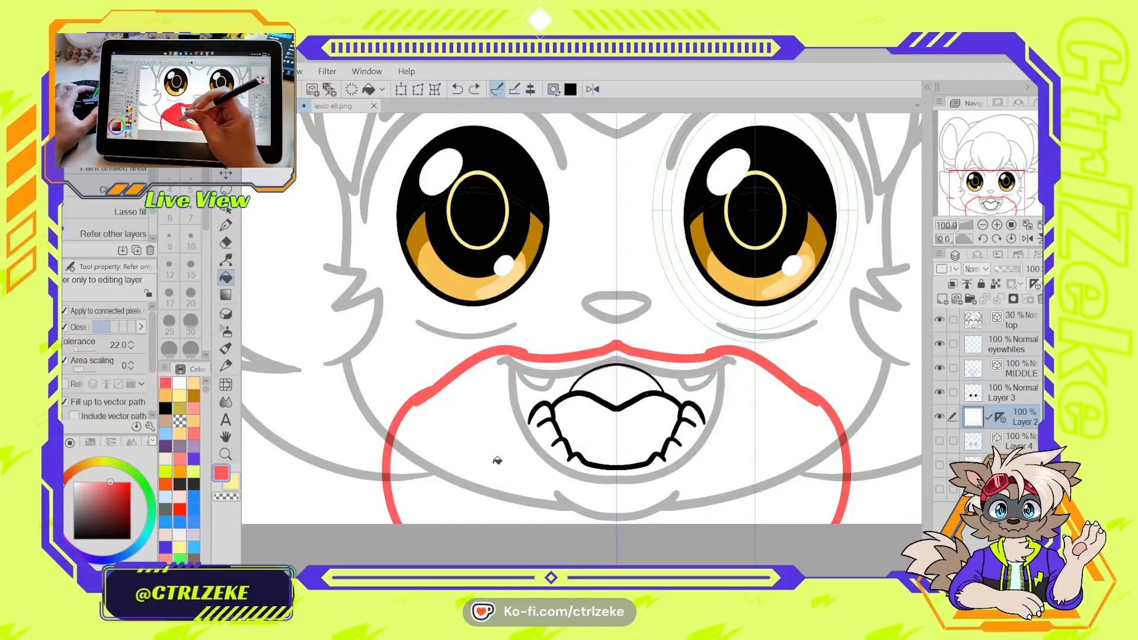
left_click(477, 457)
scroll(475, 456, "down", 2)
scroll(476, 456, "up", 1)
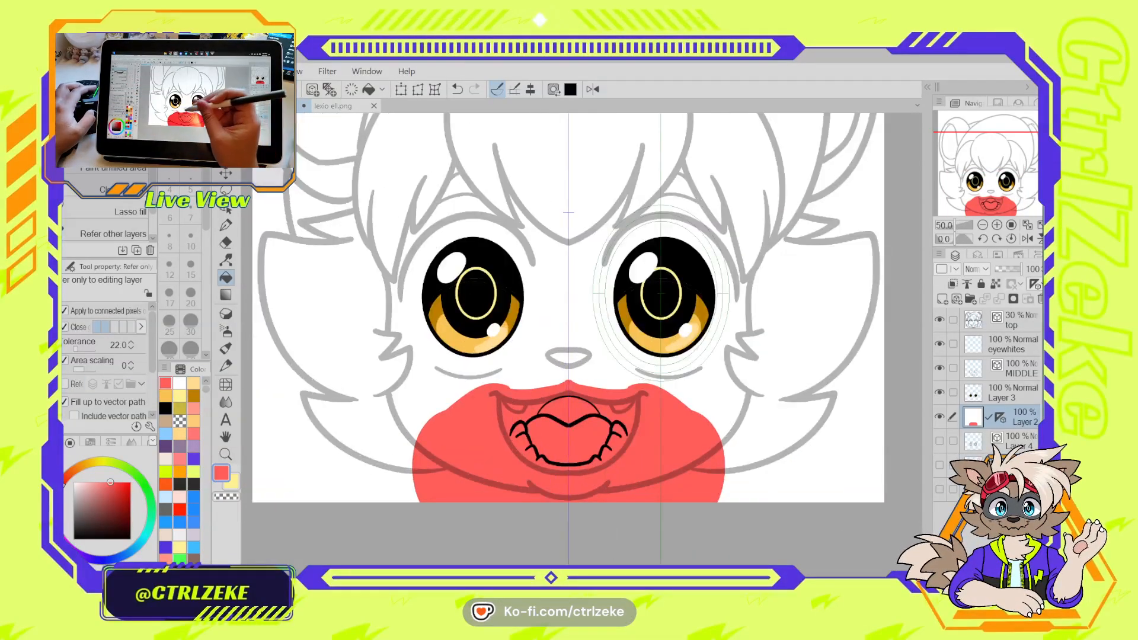
left_click_drag(474, 448, 514, 436)
key("e")
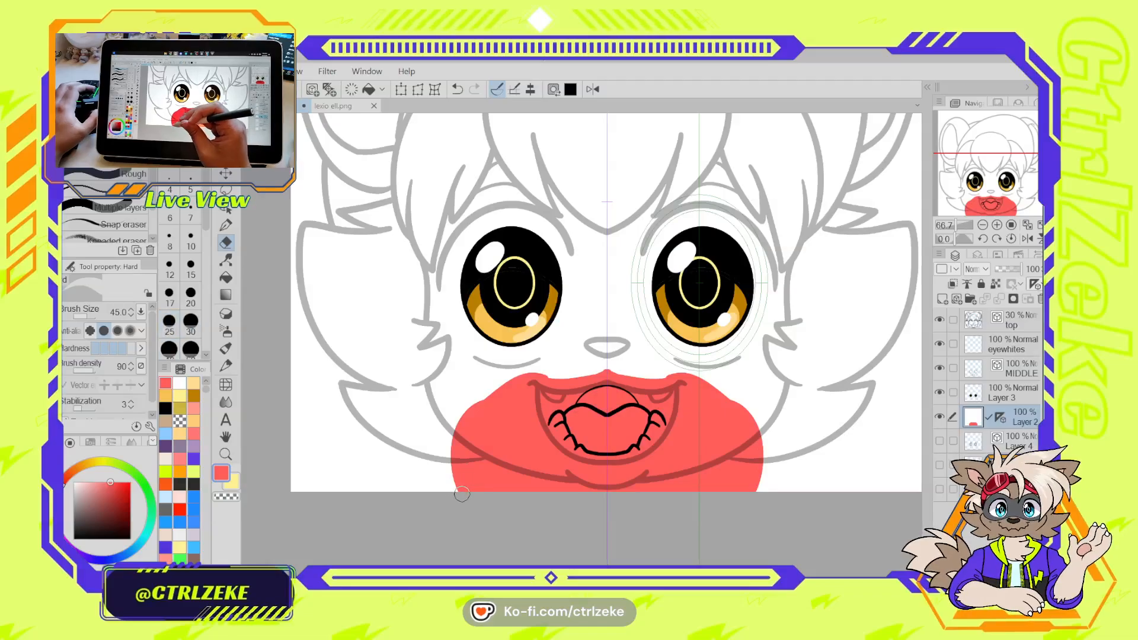
mouse_move(462, 494)
left_mouse_down()
mouse_move(457, 469)
mouse_move(483, 406)
mouse_move(515, 387)
left_mouse_up()
key("ctrl+z")
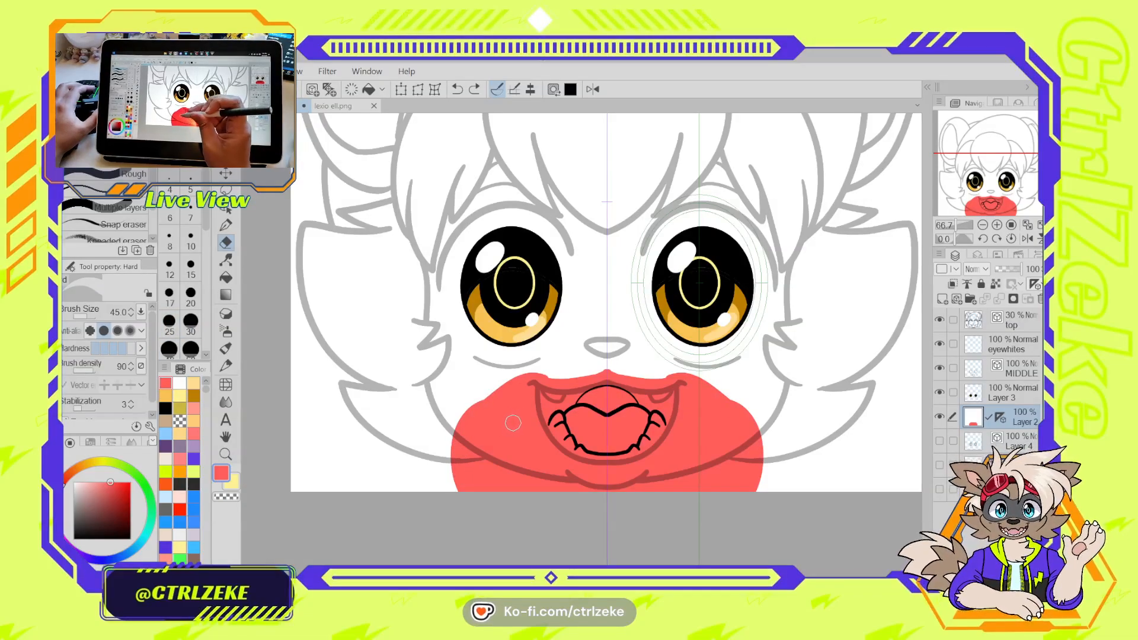
Round out the sides and smooth the upper edge of the red muzzle marking with the G-pen Fat at size 40
key("p")
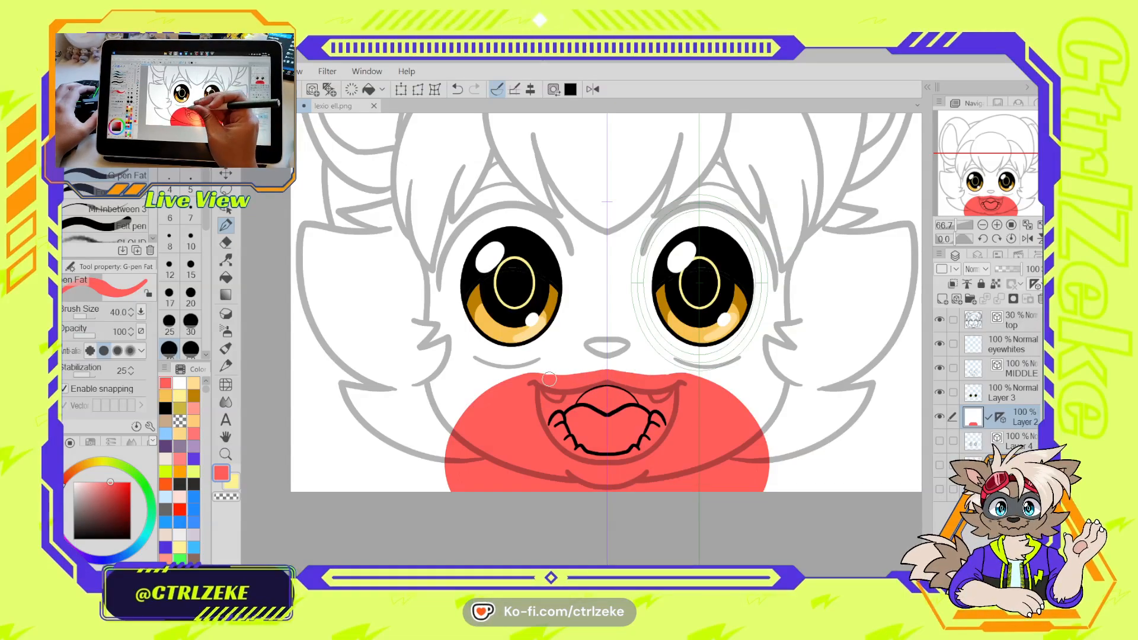
left_click_drag(650, 410, 595, 454)
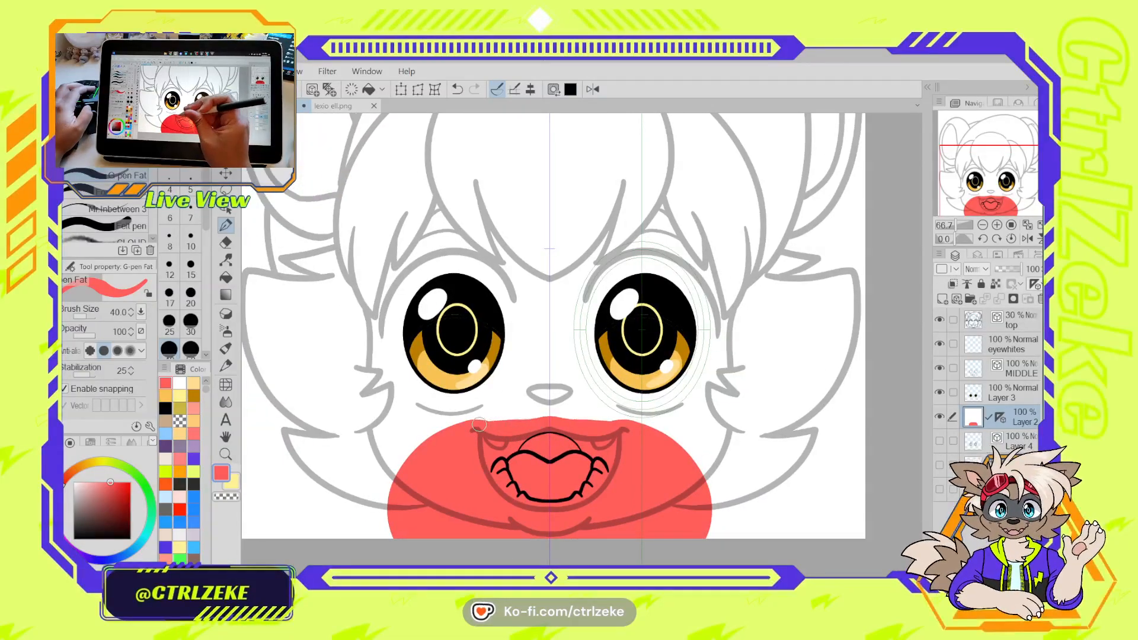
mouse_move(483, 424)
left_mouse_down()
mouse_move(558, 422)
mouse_move(535, 421)
left_mouse_up()
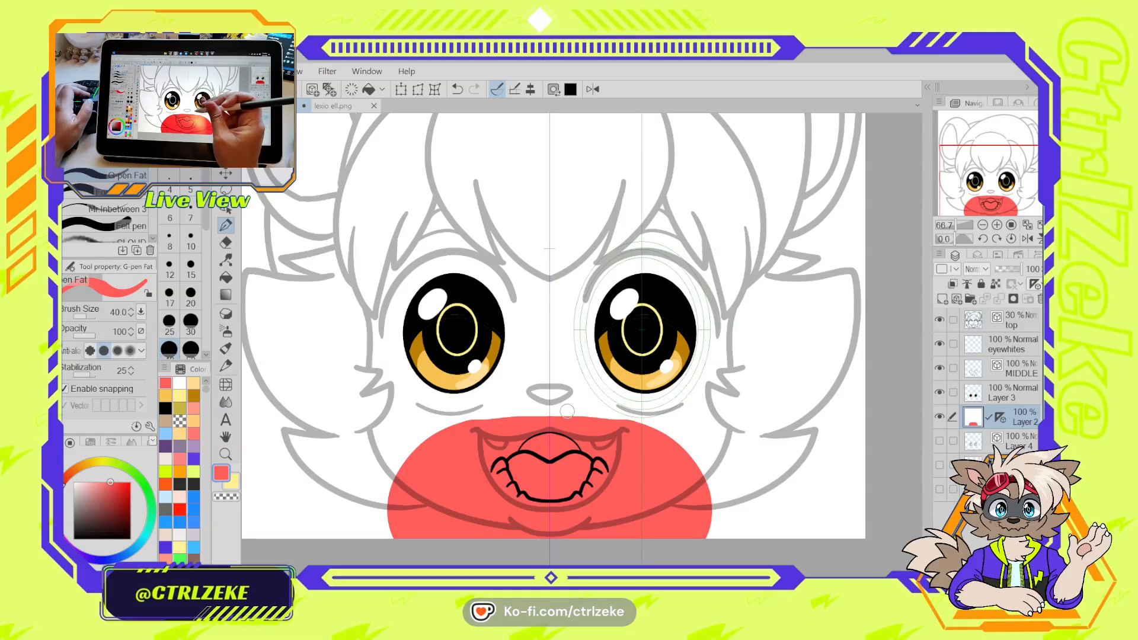
Pick up the white background colour and trim the muzzle marking's upper edge with it to follow the upper lip
left_click(520, 391, "alt")
left_click_drag(477, 417, 553, 412)
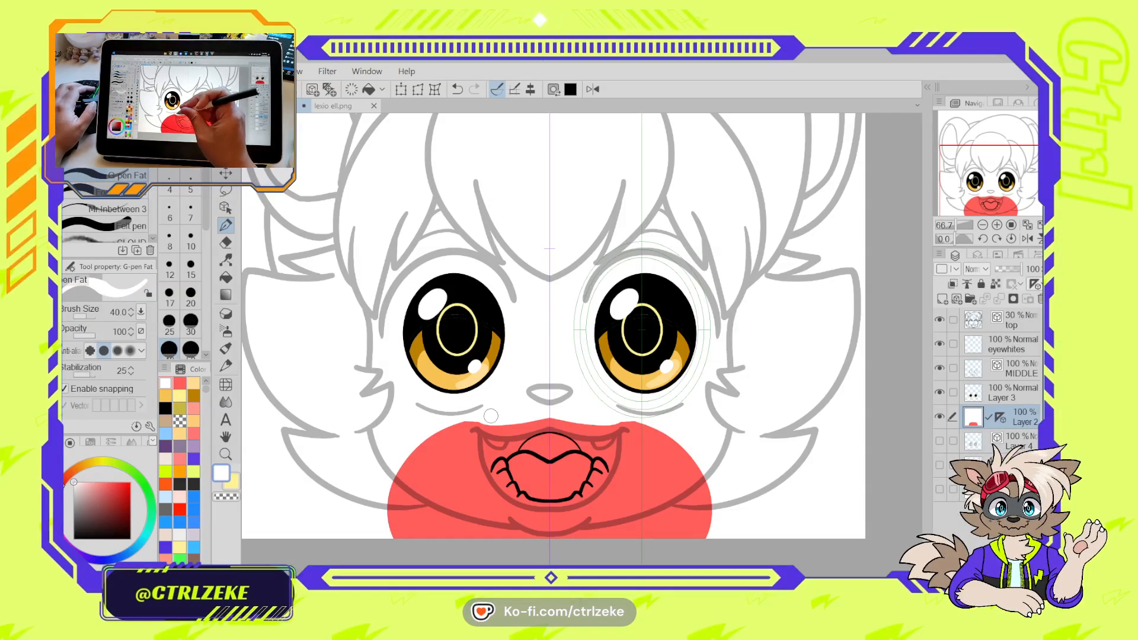
left_click_drag(568, 465, 582, 422)
left_click(574, 430, "ctrl")
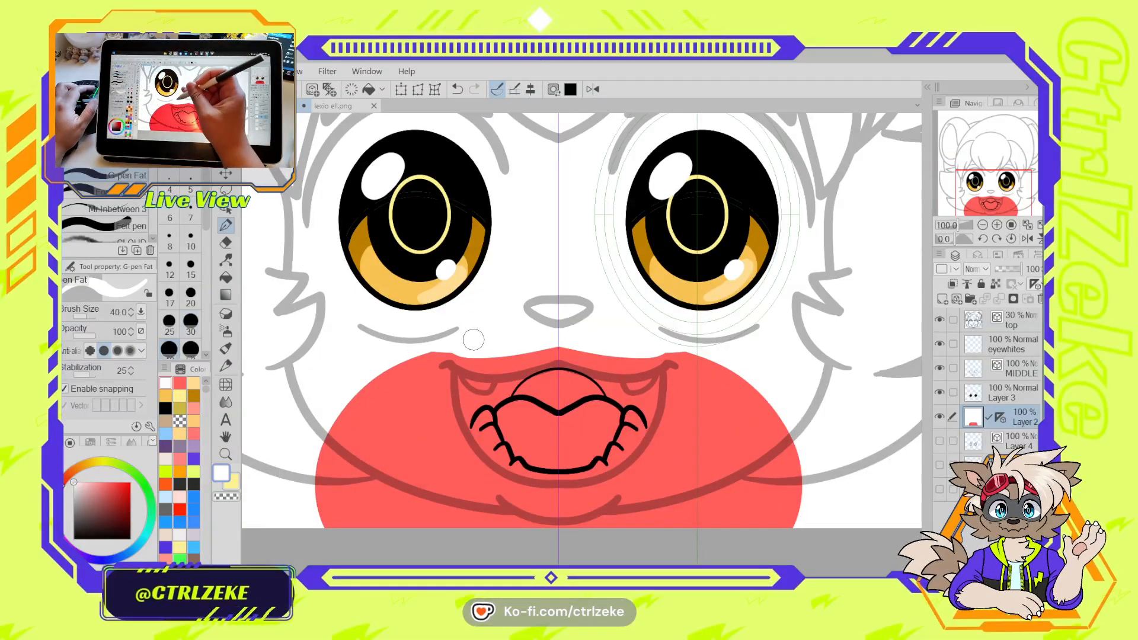
Hide the top layer and fill the mouth area above the tongue with dark red, referring to other layers
left_click(939, 320)
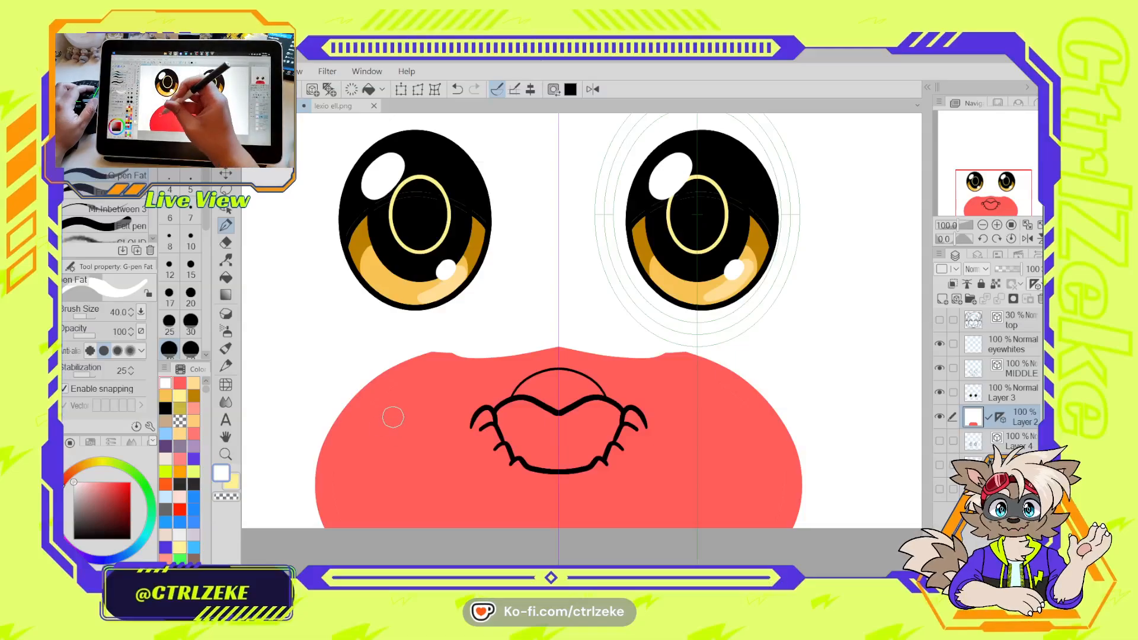
left_click(123, 499)
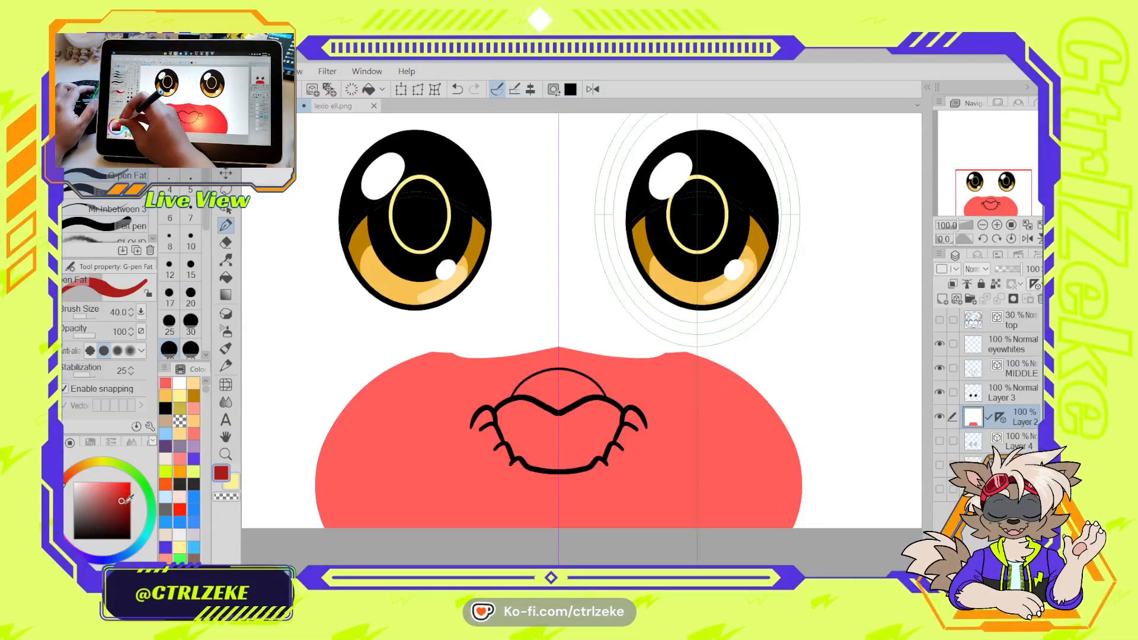
key("g")
left_click(563, 383)
key("ctrl+z")
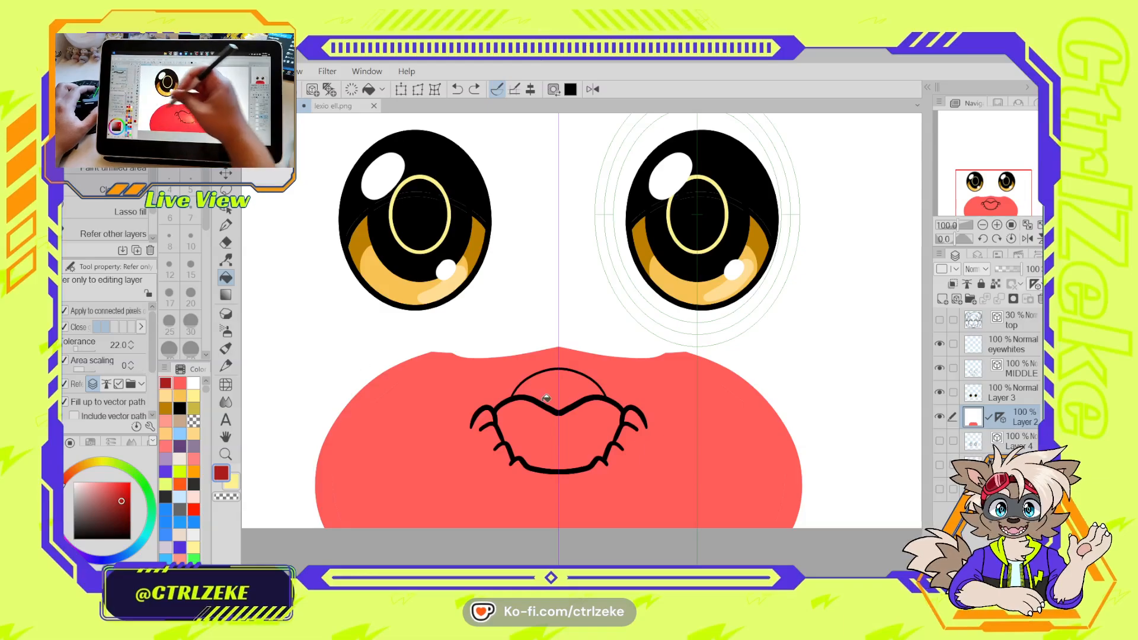
left_click(556, 382)
Choose a pale pink and fill the tongue shape inside the black mouth lines with it
left_click(535, 420, "alt")
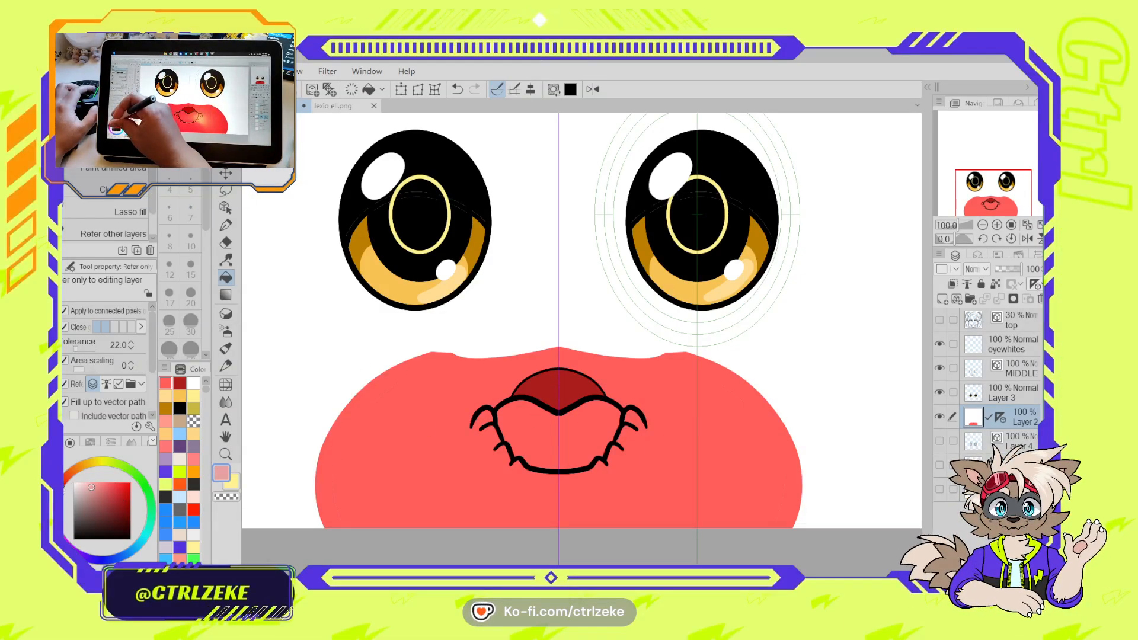
key("g")
key("g")
left_click(573, 422)
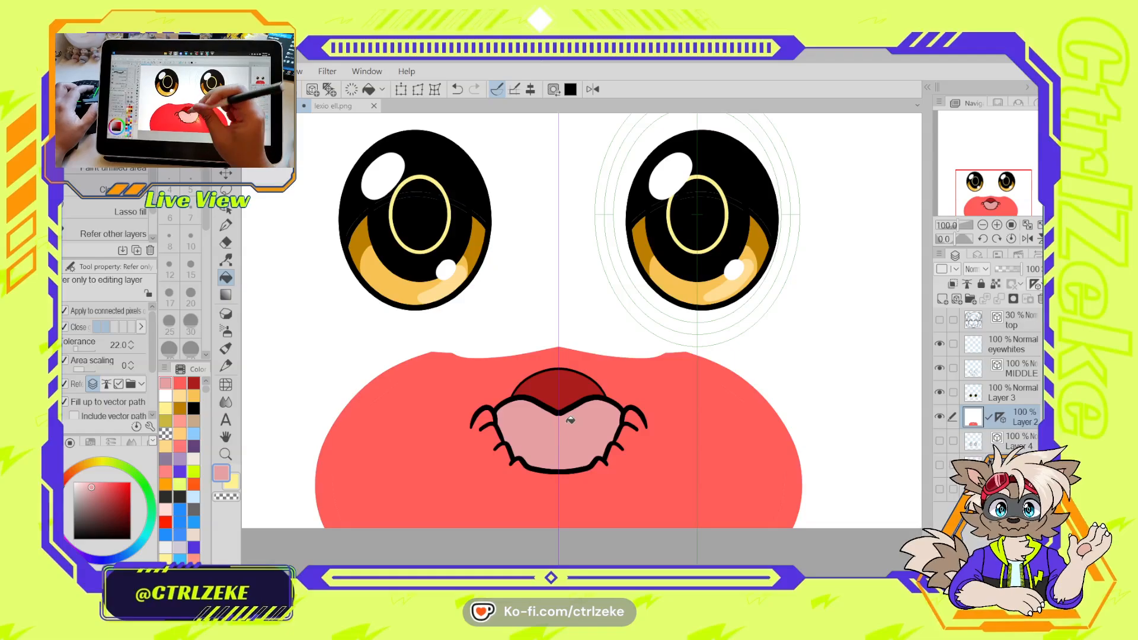
Outline a rounded area below and around the lower teeth in white with the G-pen Fat at size 7 and fill it with white
key("p")
left_click(167, 396)
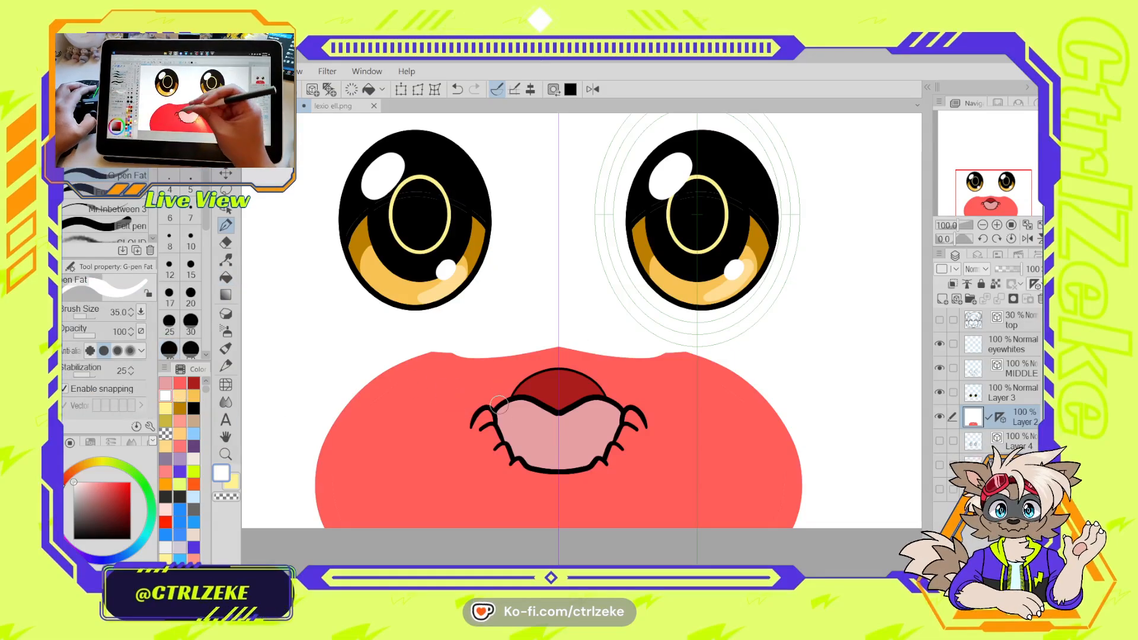
key("bracketleft")
key("bracketleft")
key("bracketleft")
key("bracketleft")
scroll(470, 428, "up", 1)
key("bracketleft")
key("bracketleft")
scroll(470, 427, "down", 1)
key("bracketleft")
key("bracketleft")
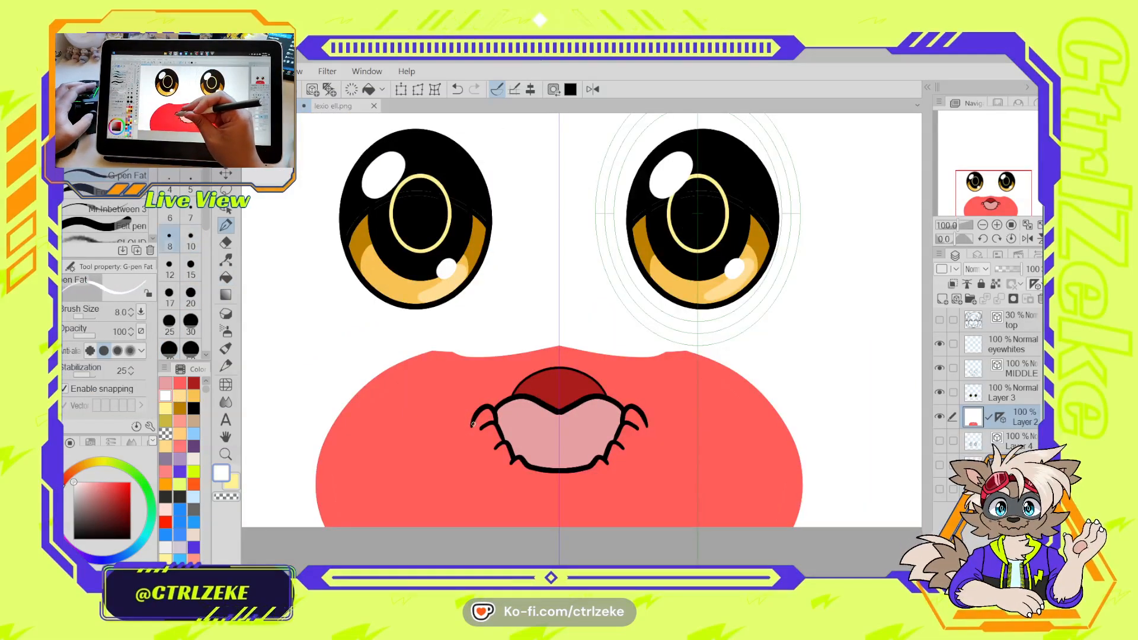
key("bracketleft")
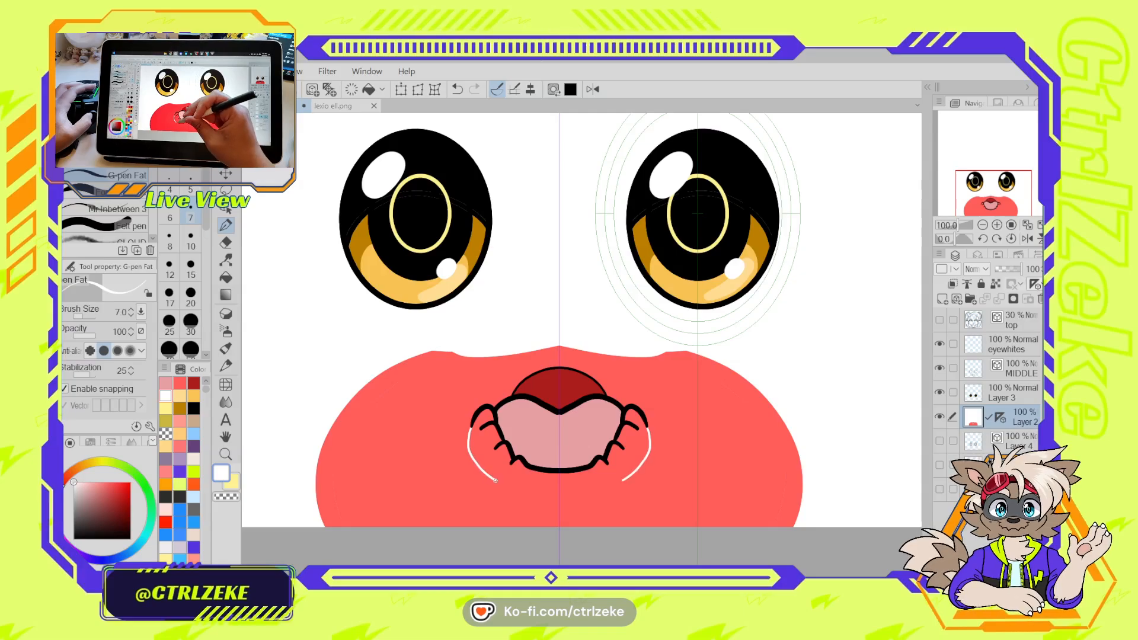
left_click_drag(495, 482, 623, 479)
key("g")
left_click(549, 485)
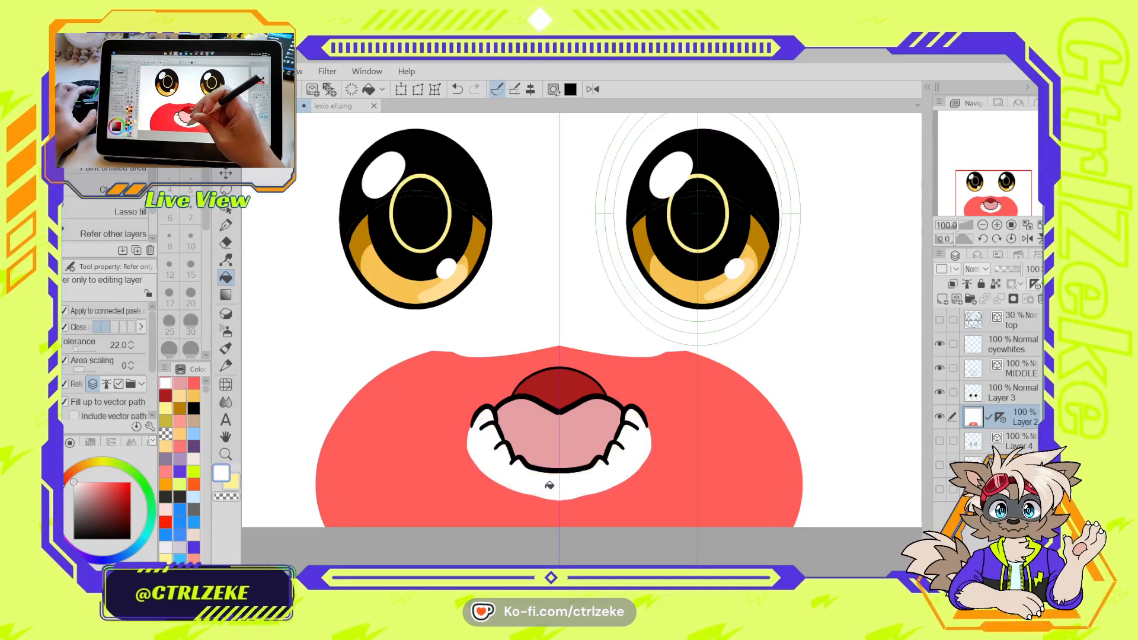
Draw a scalloped gum line around the lower teeth in the tongue's pale pink and fill the gum area outside it
scroll(503, 439, "up", 1)
key("p")
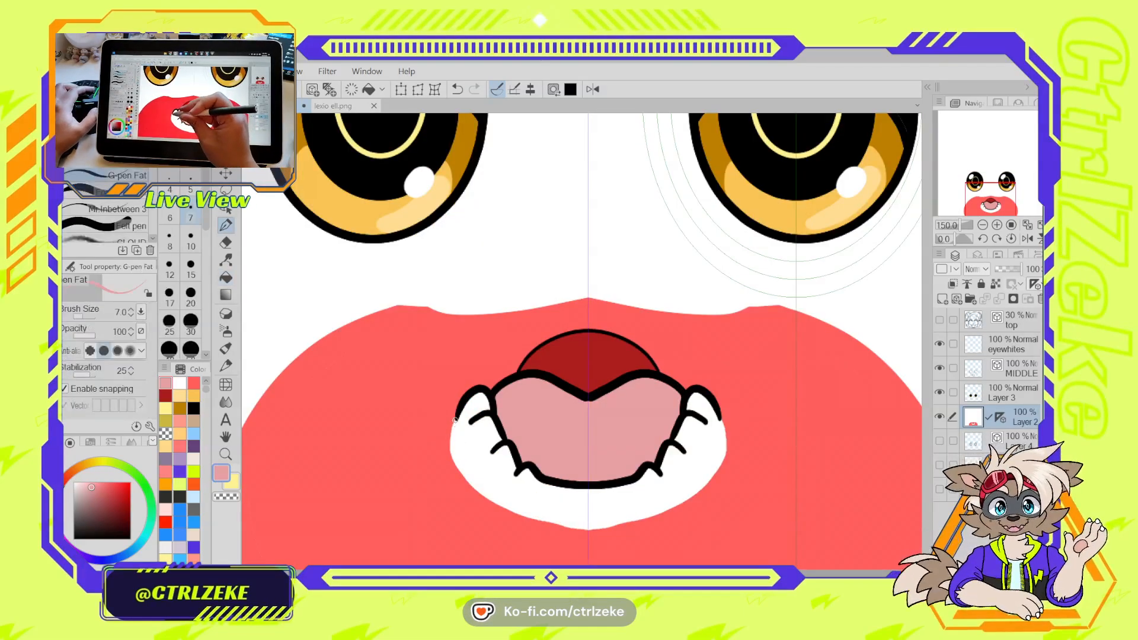
left_click_drag(461, 421, 466, 426)
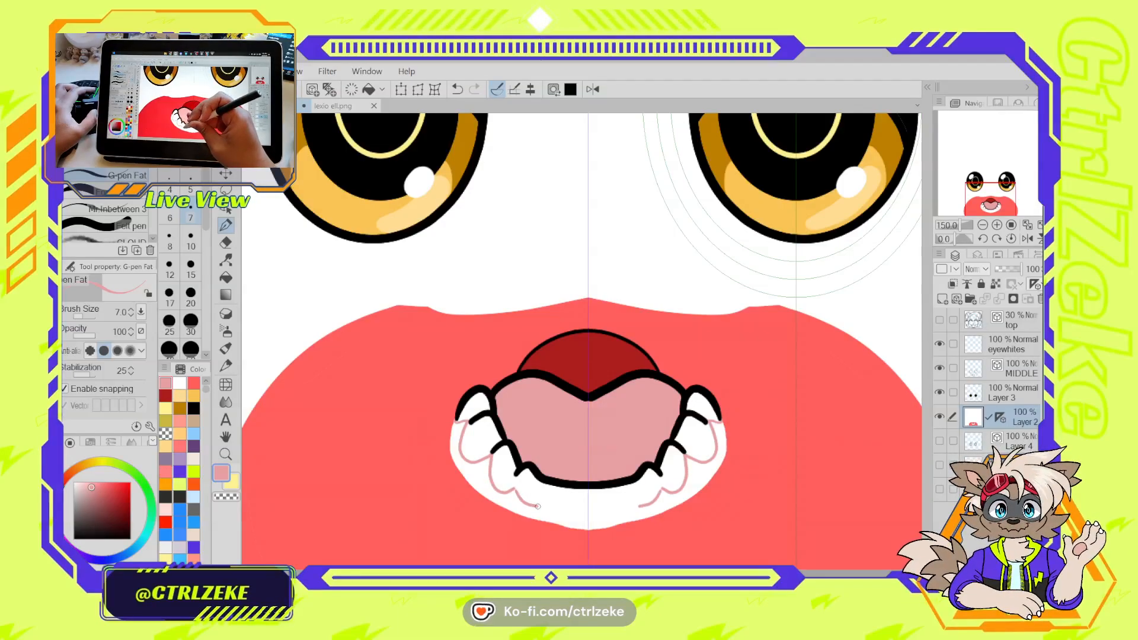
left_click_drag(514, 491, 571, 513)
key("g")
left_click(490, 484)
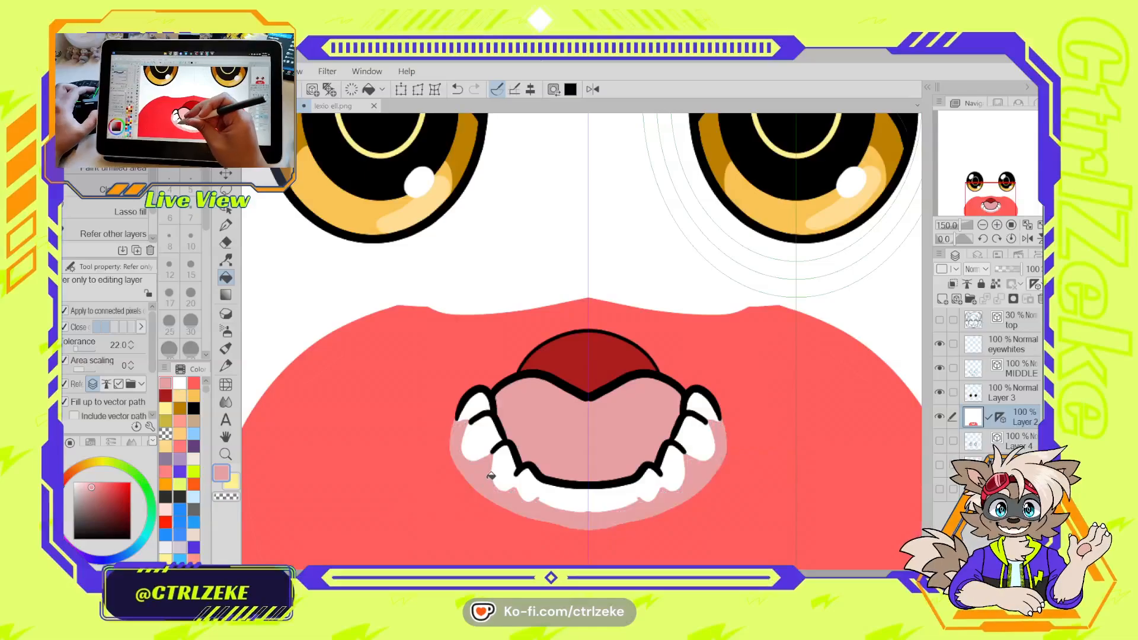
Choose a lighter pink and paint a curved highlight on the tongue with the G-pen Fat at size 20
scroll(498, 456, "down", 2)
scroll(498, 456, "down", 2)
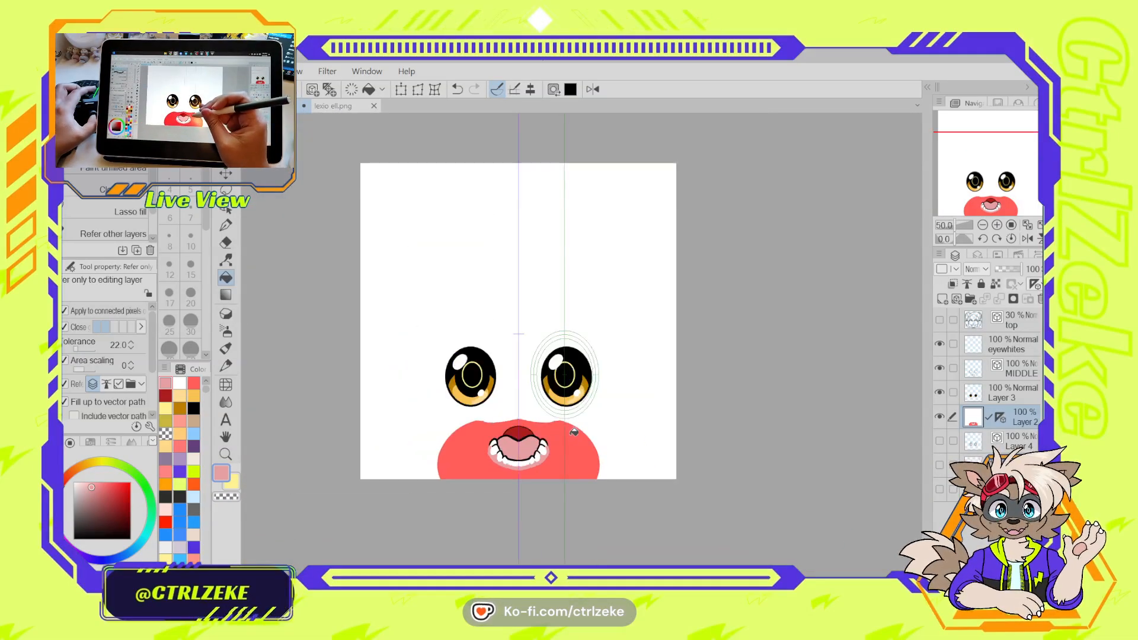
scroll(564, 452, "up", 2)
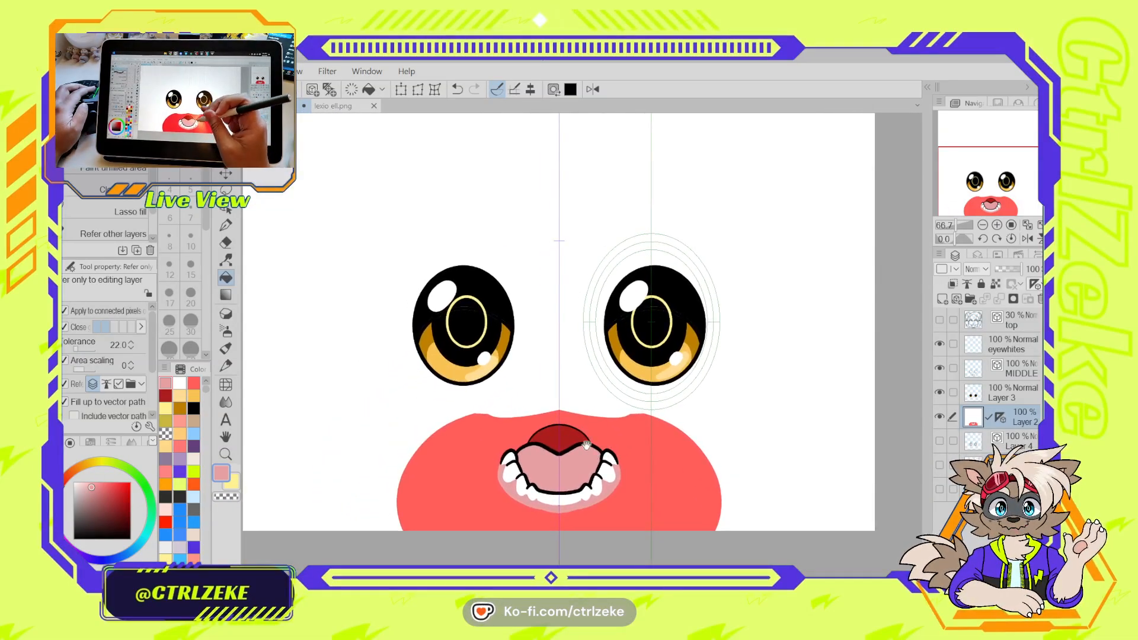
scroll(586, 434, "down", 3)
scroll(590, 440, "up", 2)
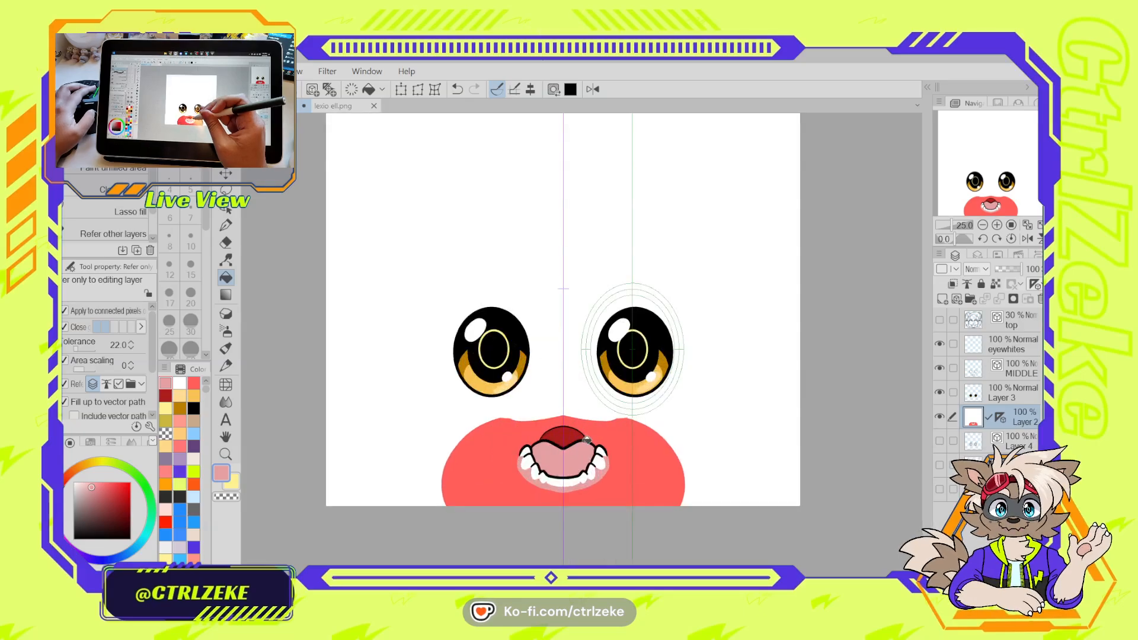
scroll(589, 440, "down", 4)
scroll(590, 441, "up", 7)
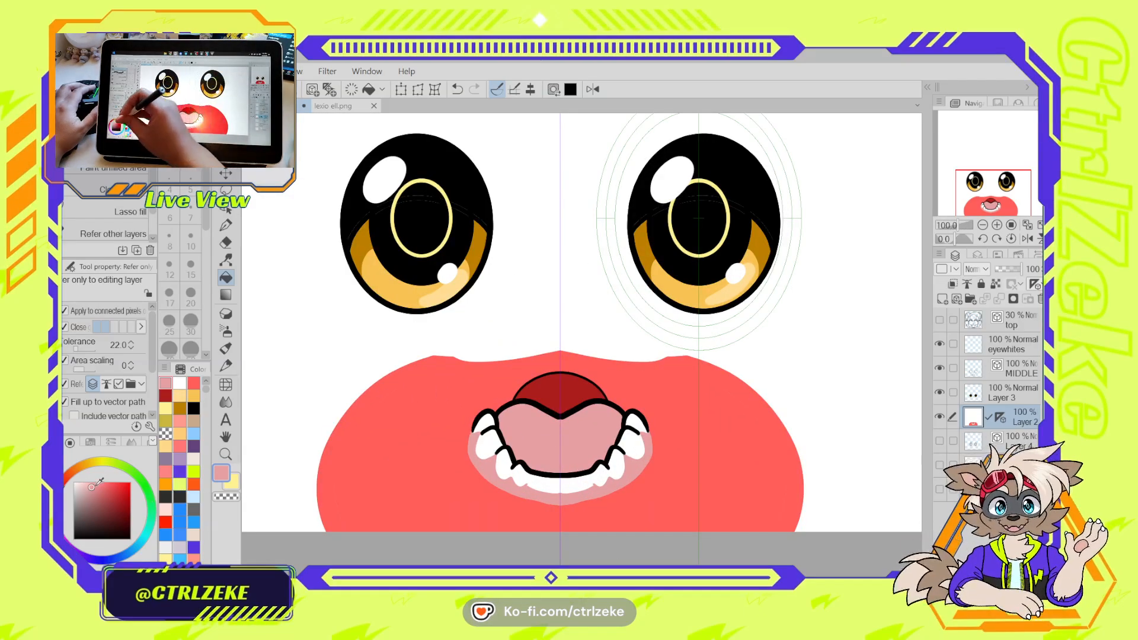
key("p")
key("]")
key("]")
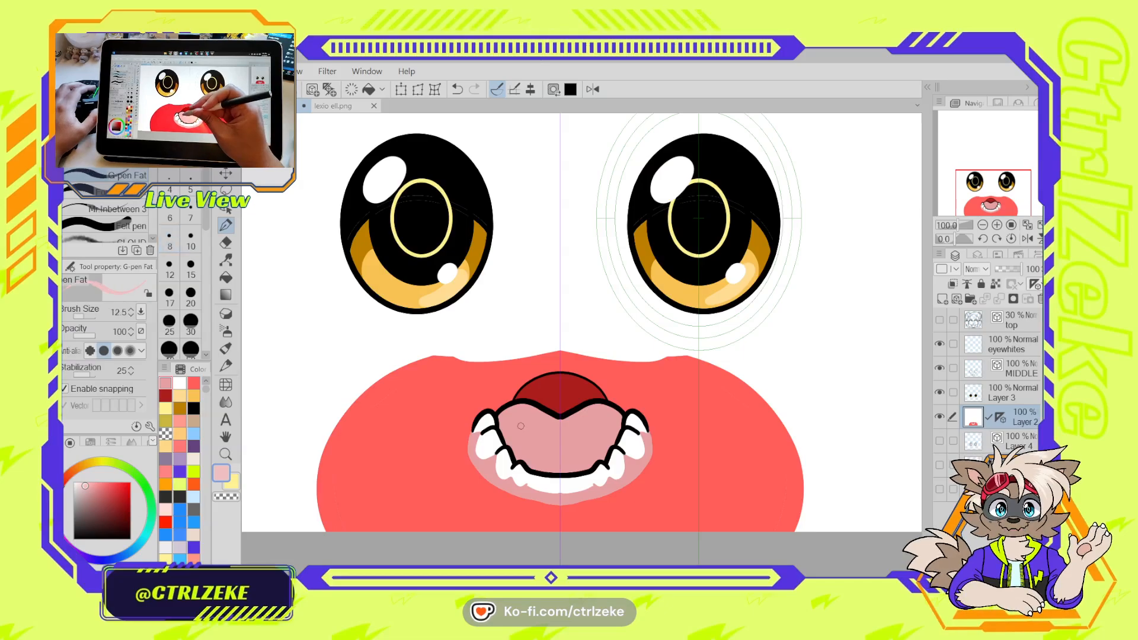
key("ctrl+z")
key("bracketright")
key("bracketright")
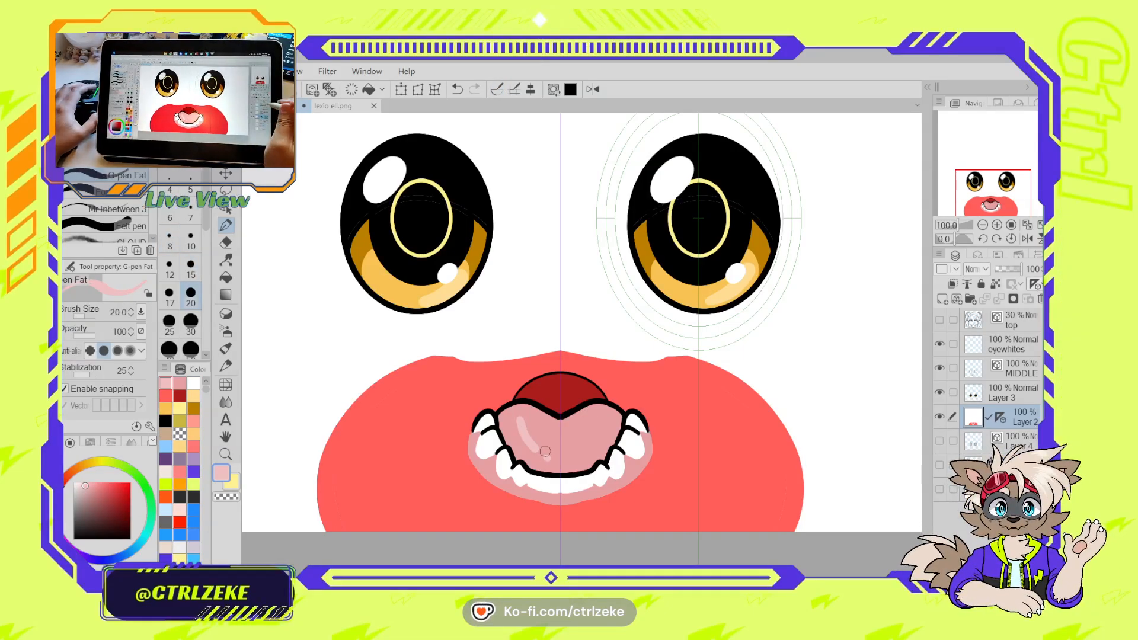
Show the top line-art layer again and raise its opacity to 100%
key("ctrl+minus")
left_click(939, 320)
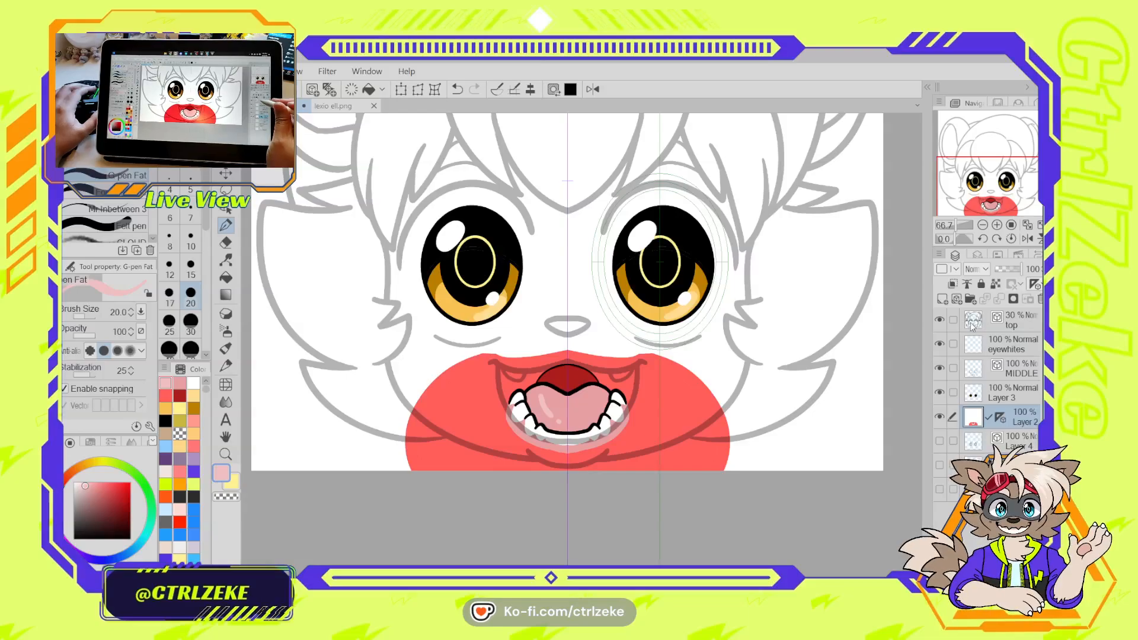
left_click(972, 323)
left_click_drag(1010, 269, 1025, 270)
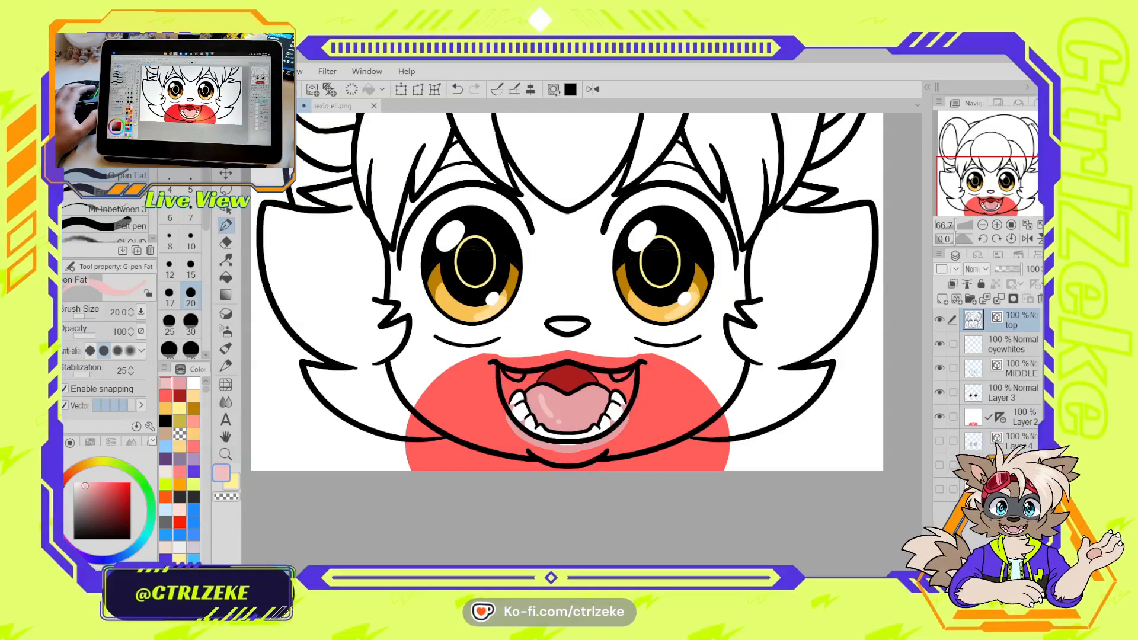
Hide Layer 2 and Layer 3, briefly toggling the white paper on to check the bare line art
left_click_drag(616, 388, 651, 421)
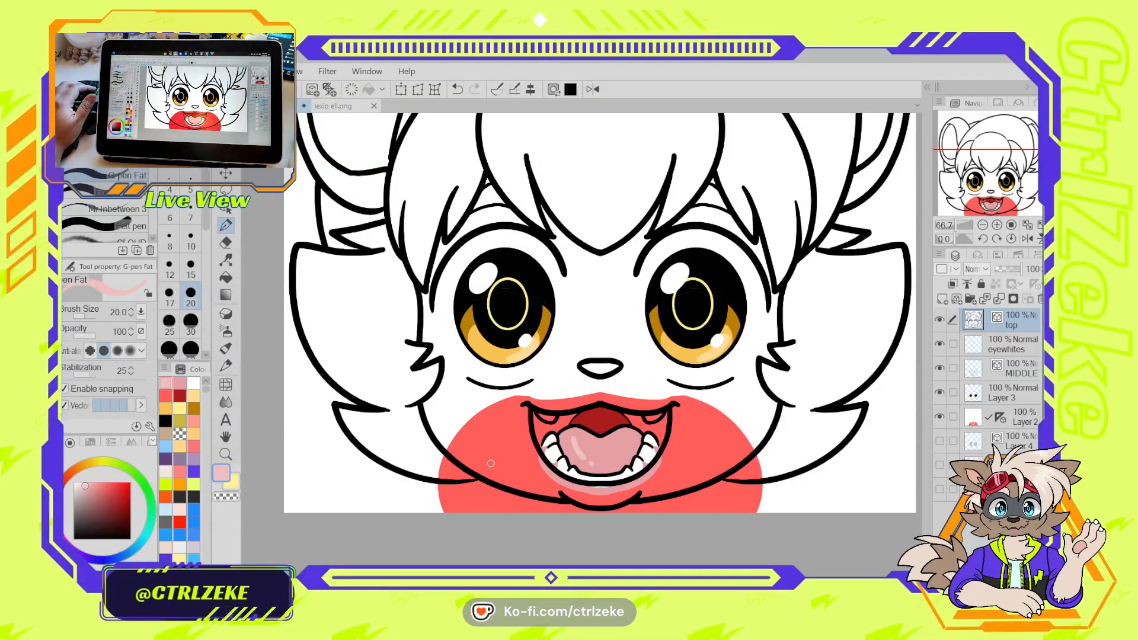
scroll(491, 463, "down", 1)
scroll(675, 435, "down", 1)
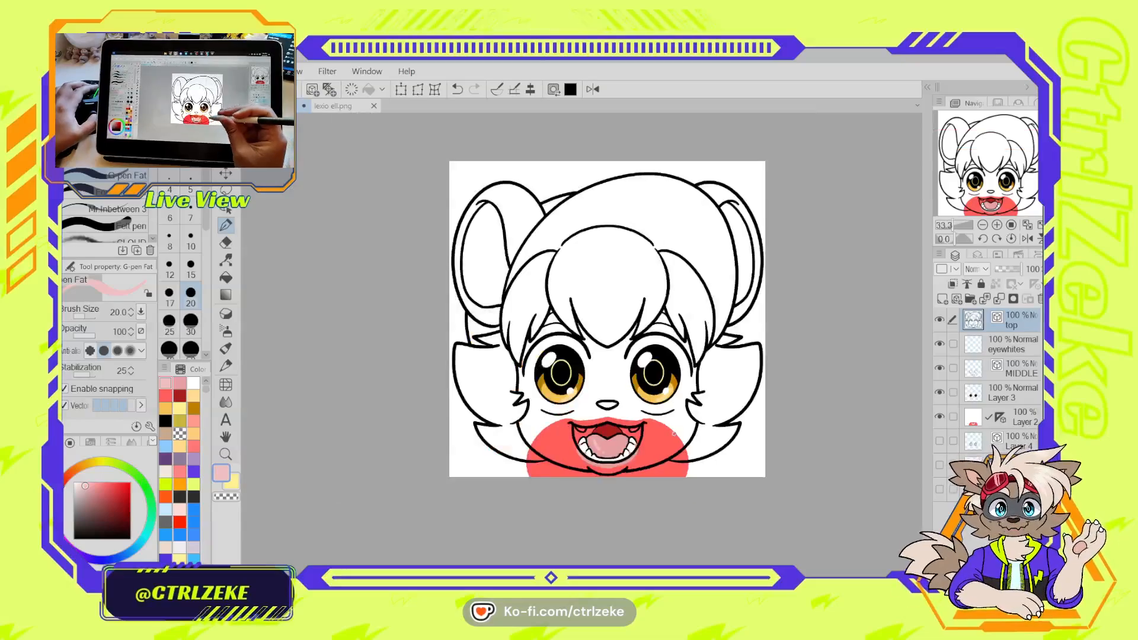
scroll(633, 456, "up", 2)
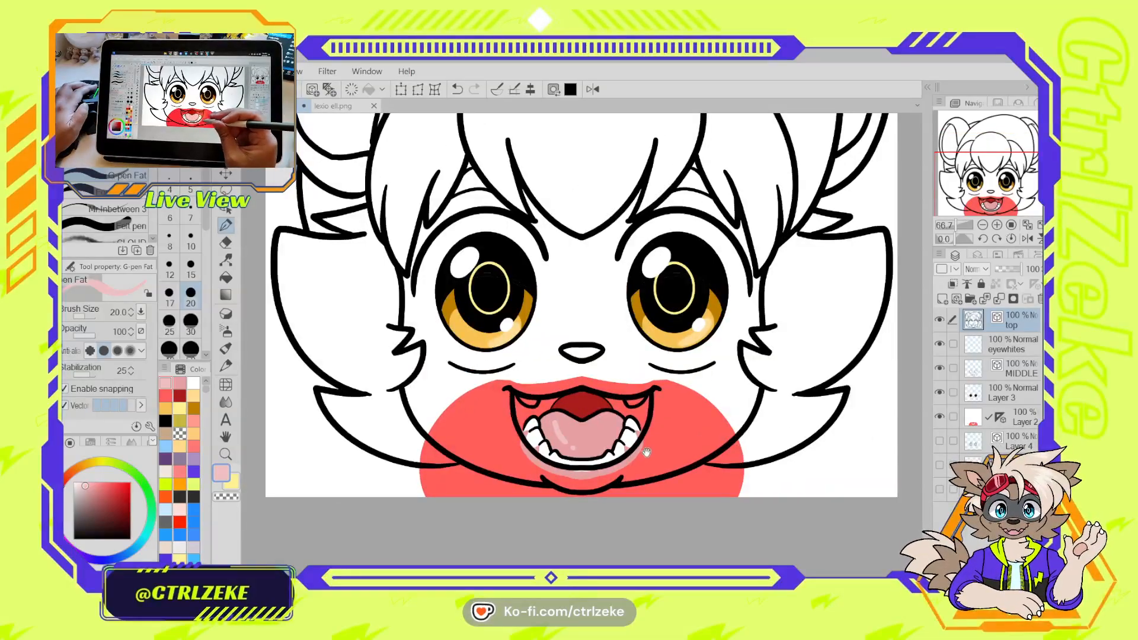
mouse_move(668, 442)
left_mouse_down()
mouse_move(597, 485)
mouse_move(677, 458)
left_mouse_up()
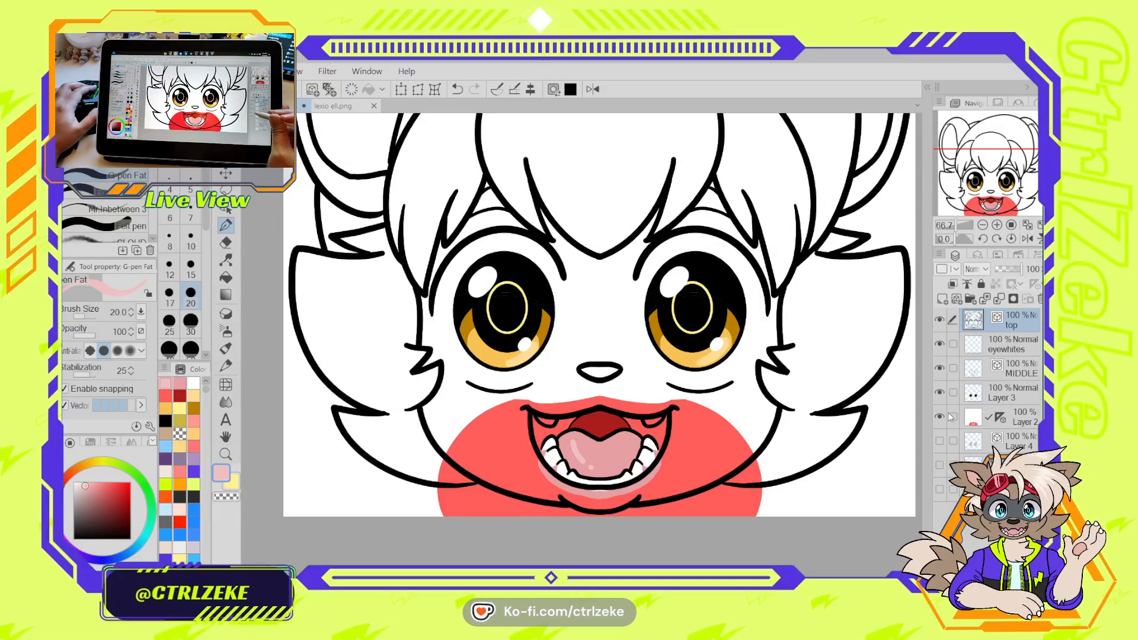
left_click_drag(947, 417, 949, 394)
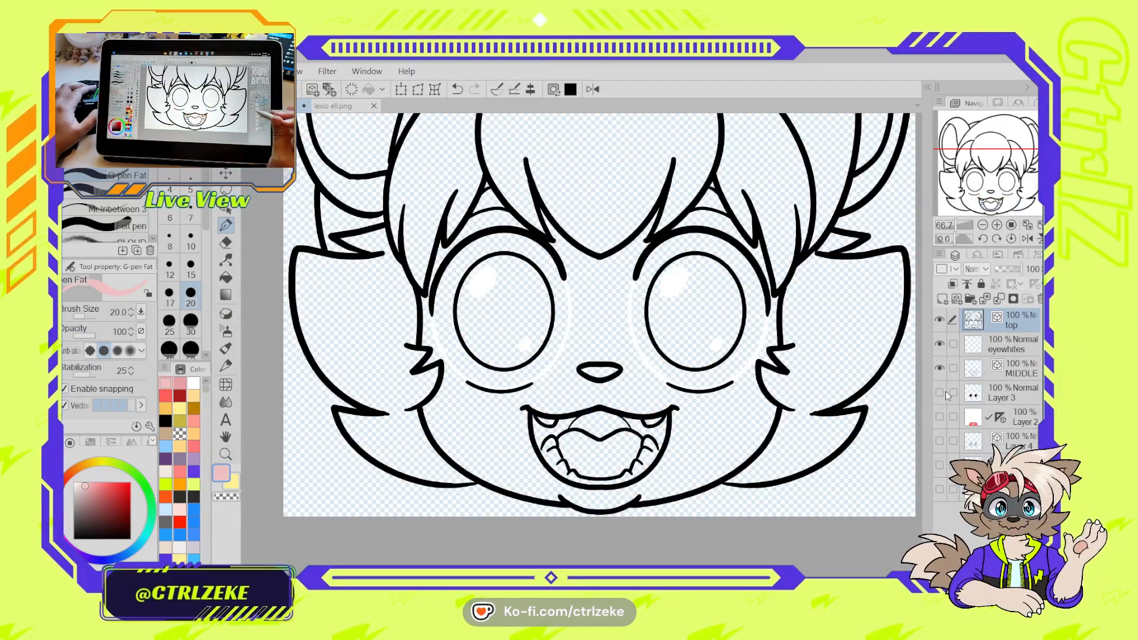
left_click(939, 490)
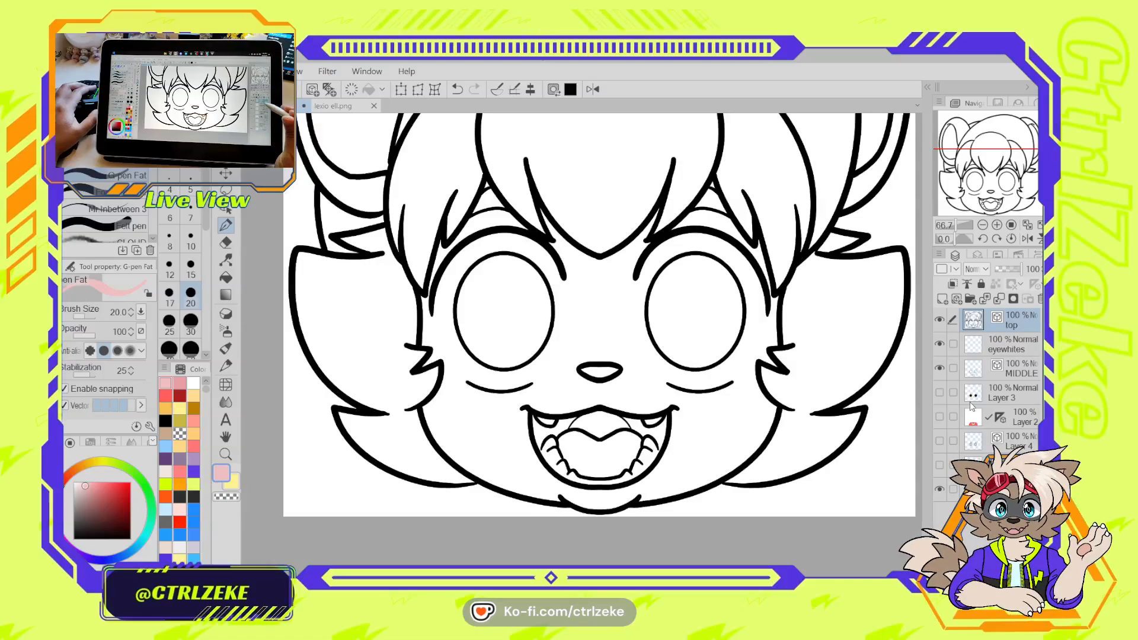
left_click(939, 489)
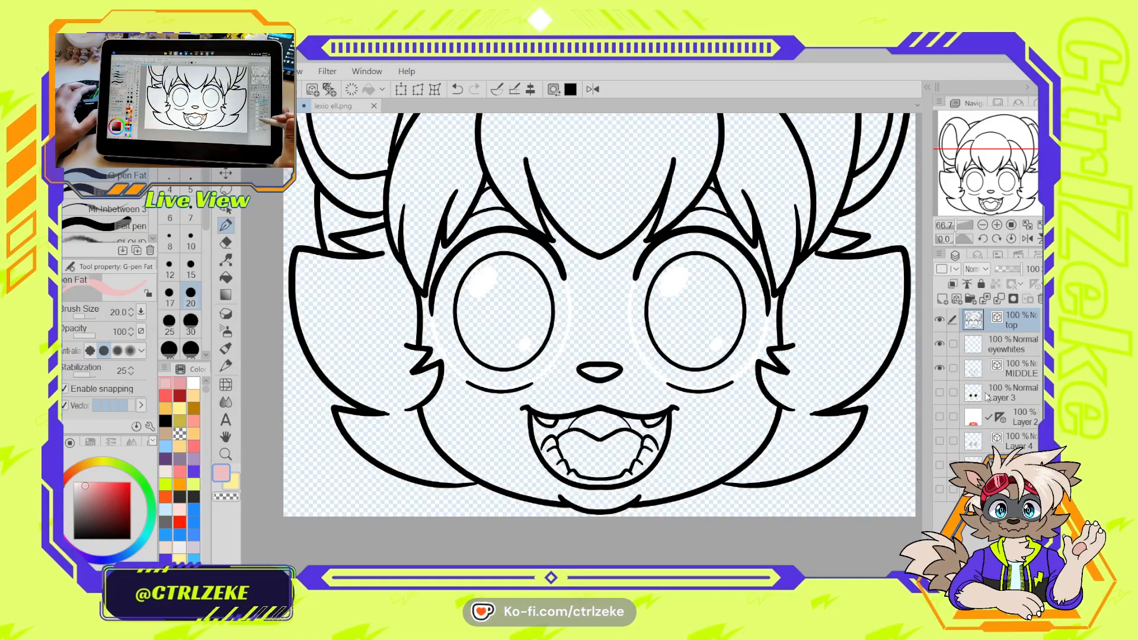
Switch to the coloured reference illustration and sample its light blue fur, yellow cap, inner ear and grey hair highlight colours
left_click(355, 106)
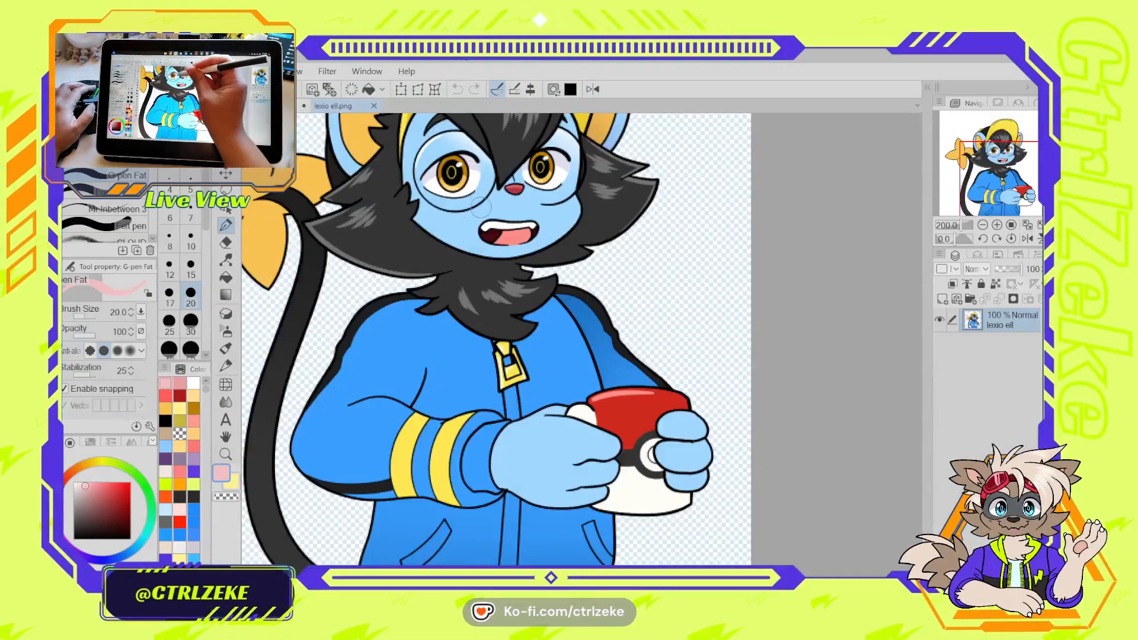
left_click(456, 221, "alt")
left_click_drag(442, 206, 482, 335)
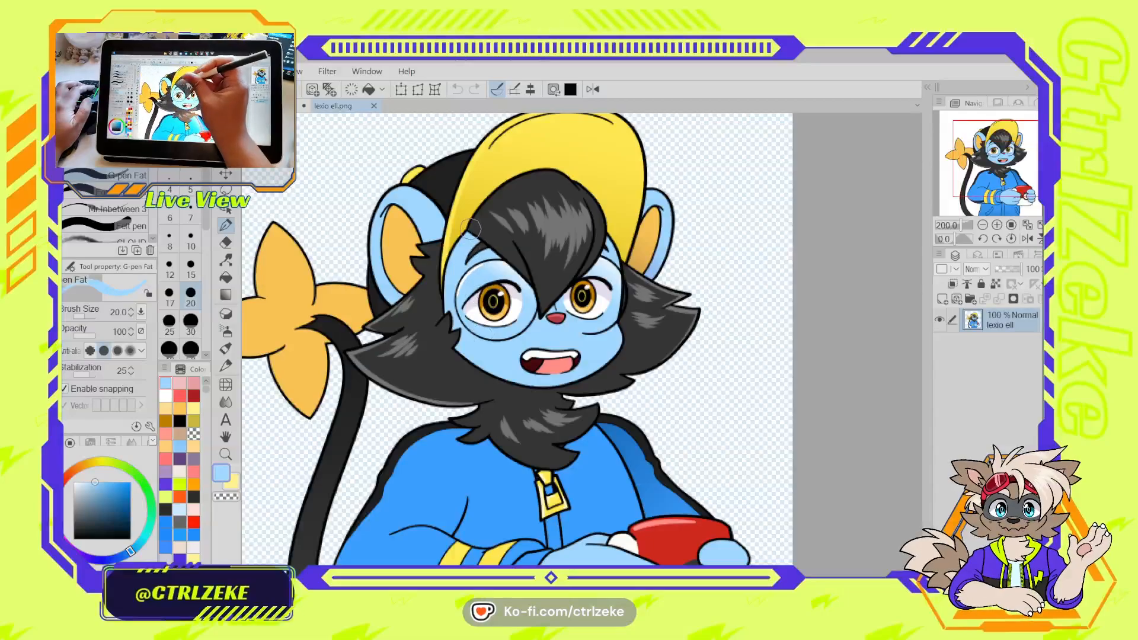
left_click(444, 243, "alt")
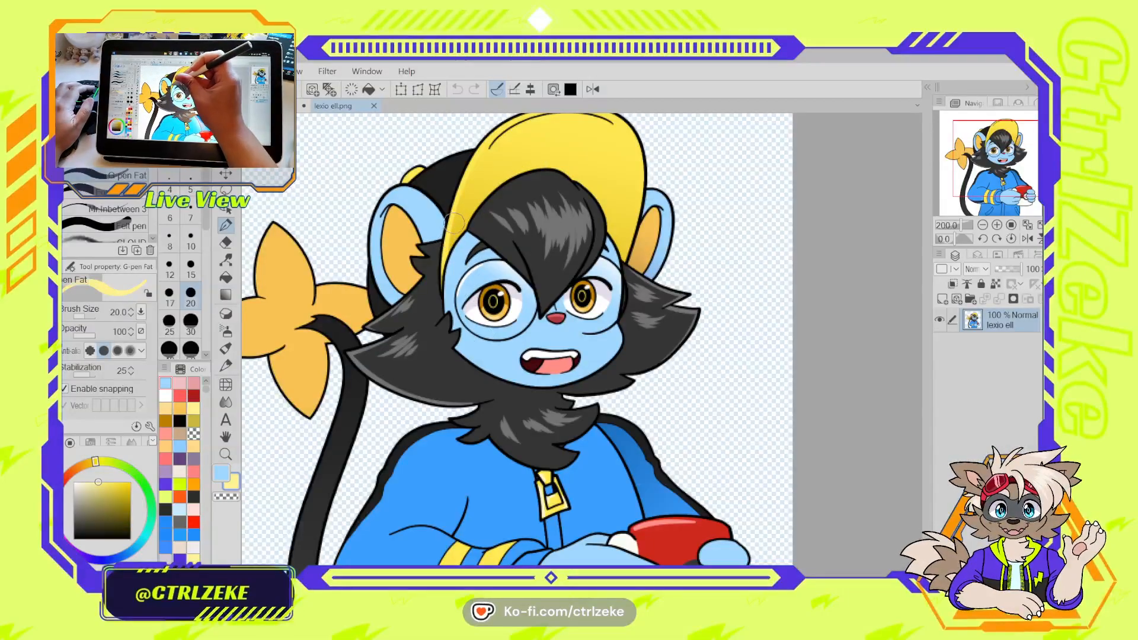
left_click_drag(413, 163, 463, 253)
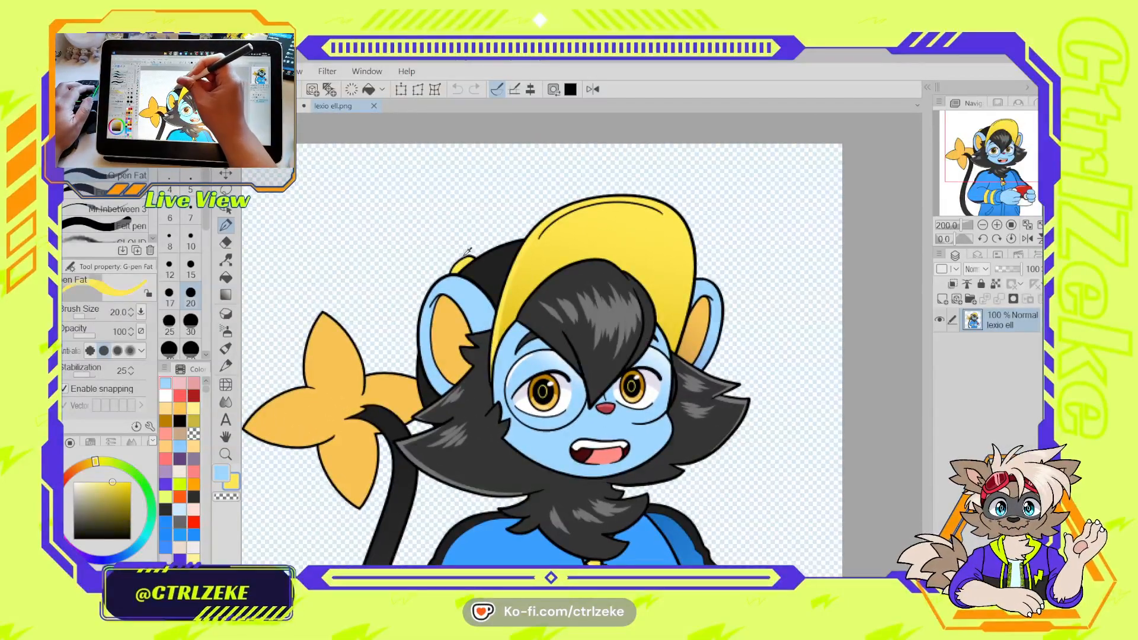
left_click(466, 292, "alt")
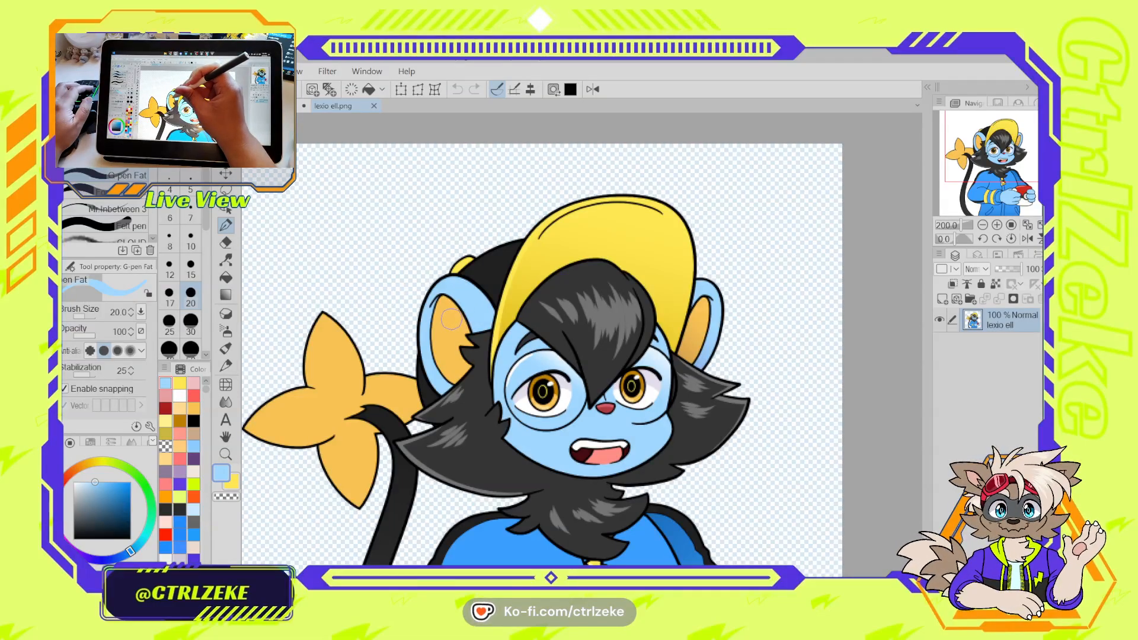
left_click(454, 316, "alt")
left_click(582, 279, "alt")
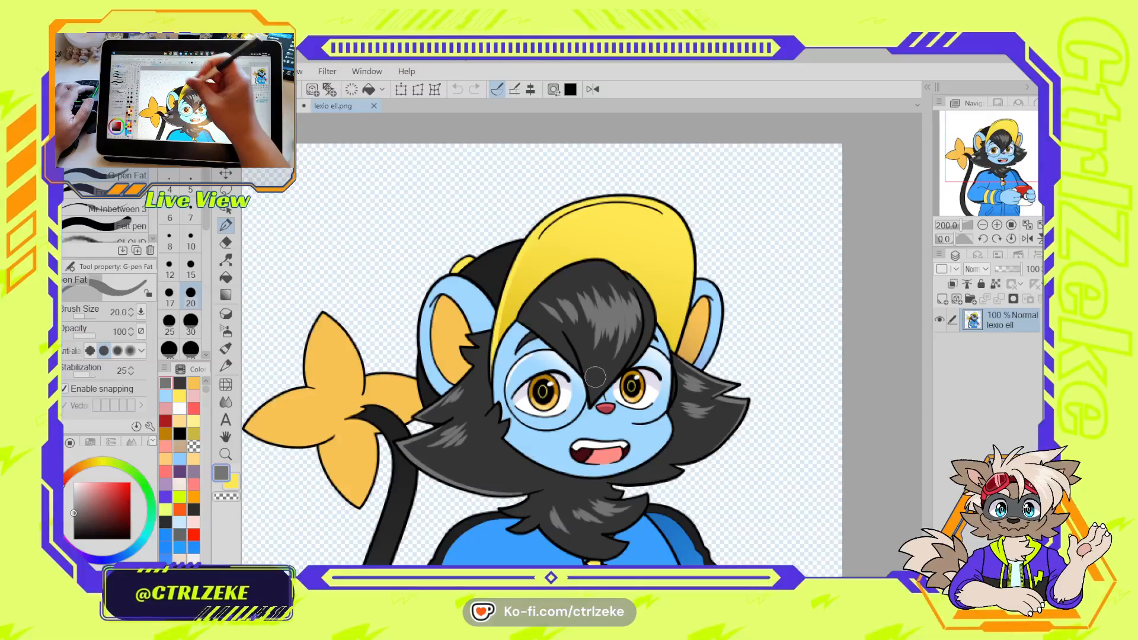
Sample the reference's nose and tongue reds, undo the stray mark on its nose, and load both reds in the head drawing
scroll(618, 419, "up", 4)
left_click(567, 359)
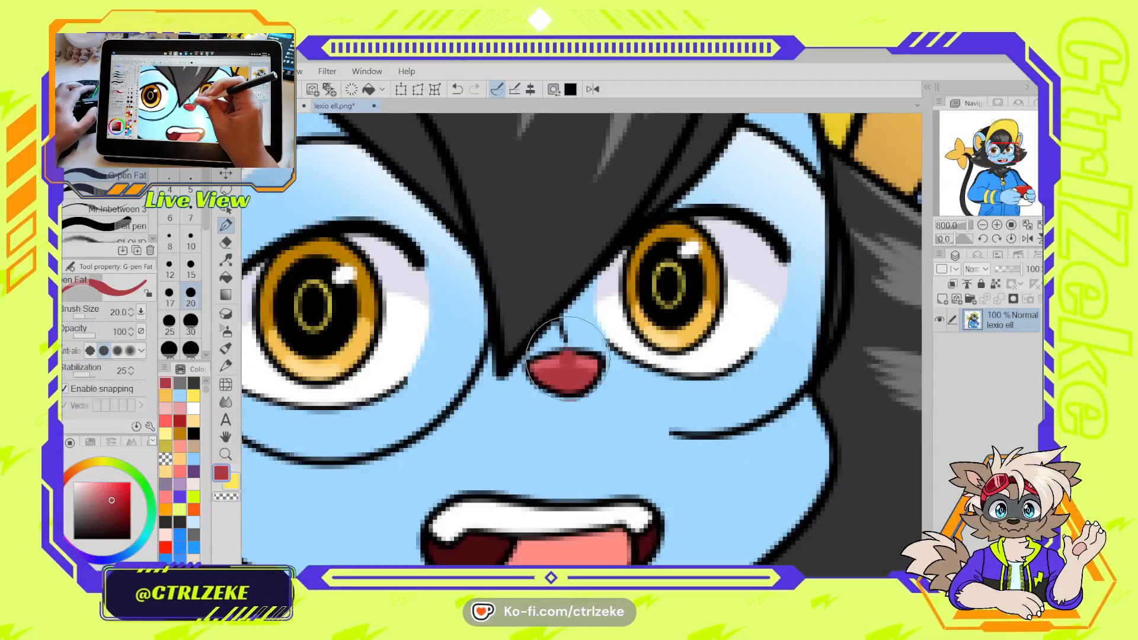
key("ctrl+z")
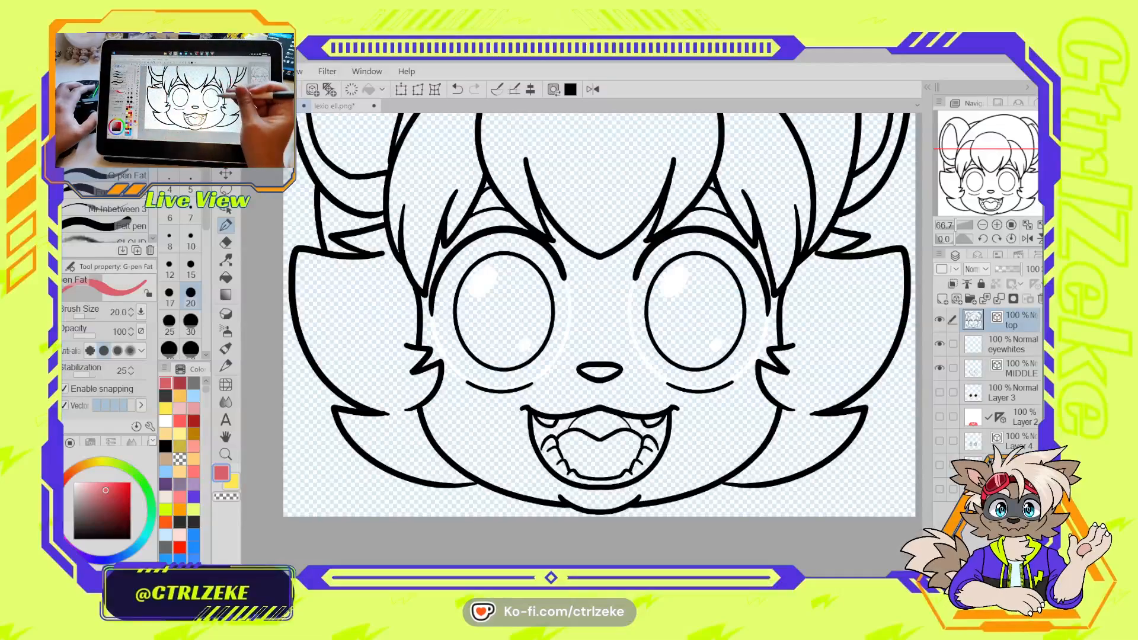
key("x")
left_click(180, 383)
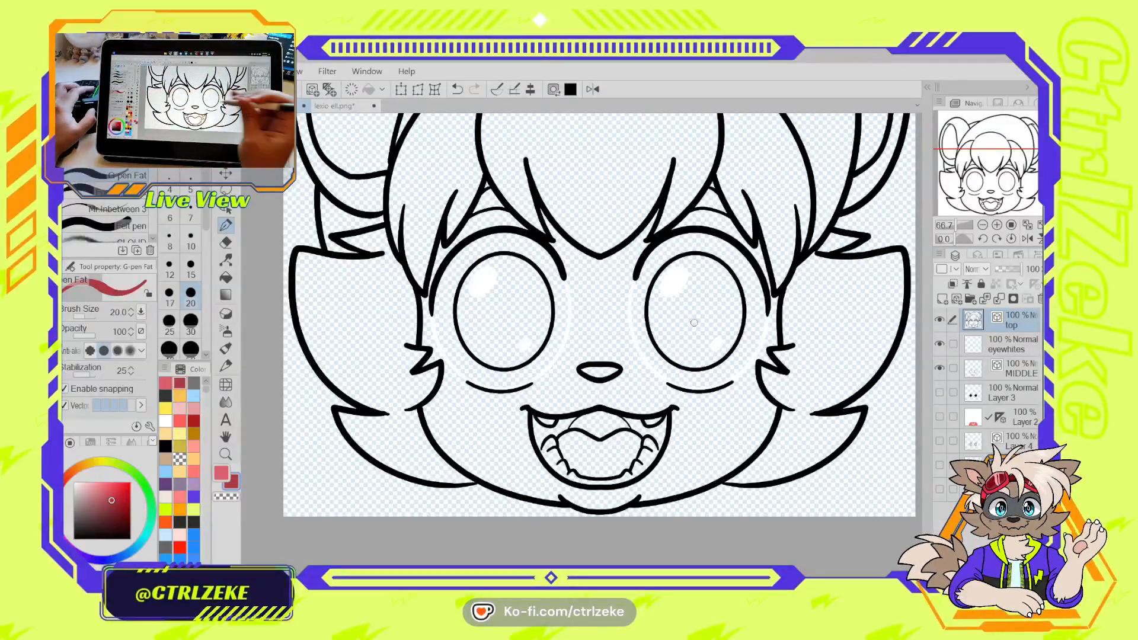
Add a new layer directly below the top line art, move Layer 2's symmetry ruler onto it and choose the light blue
key("g")
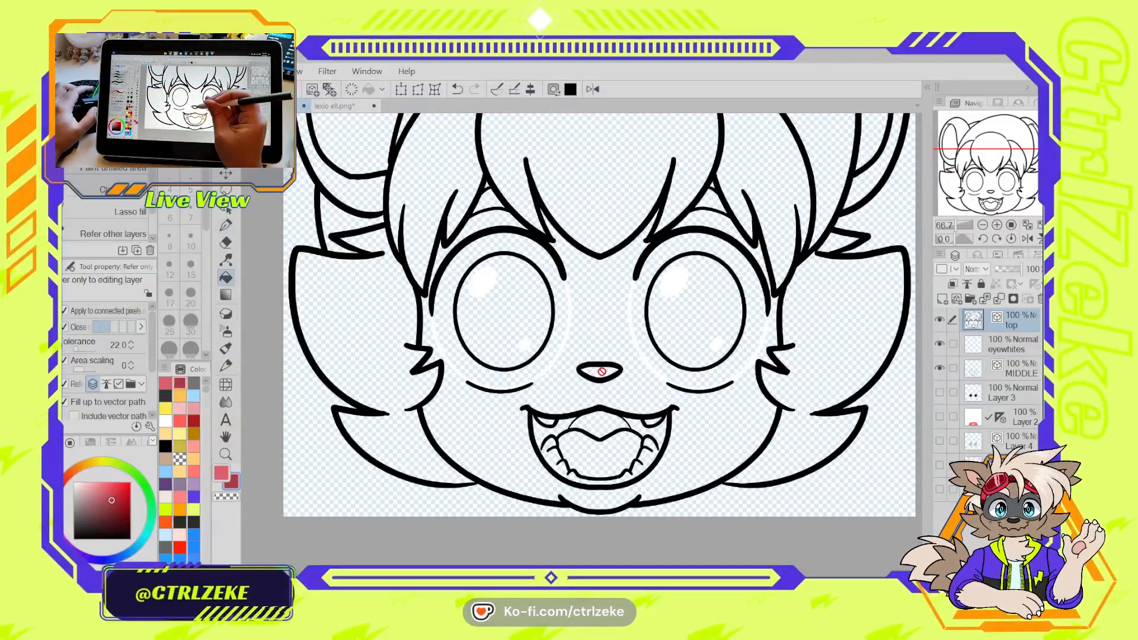
left_click(981, 347)
left_click(944, 300)
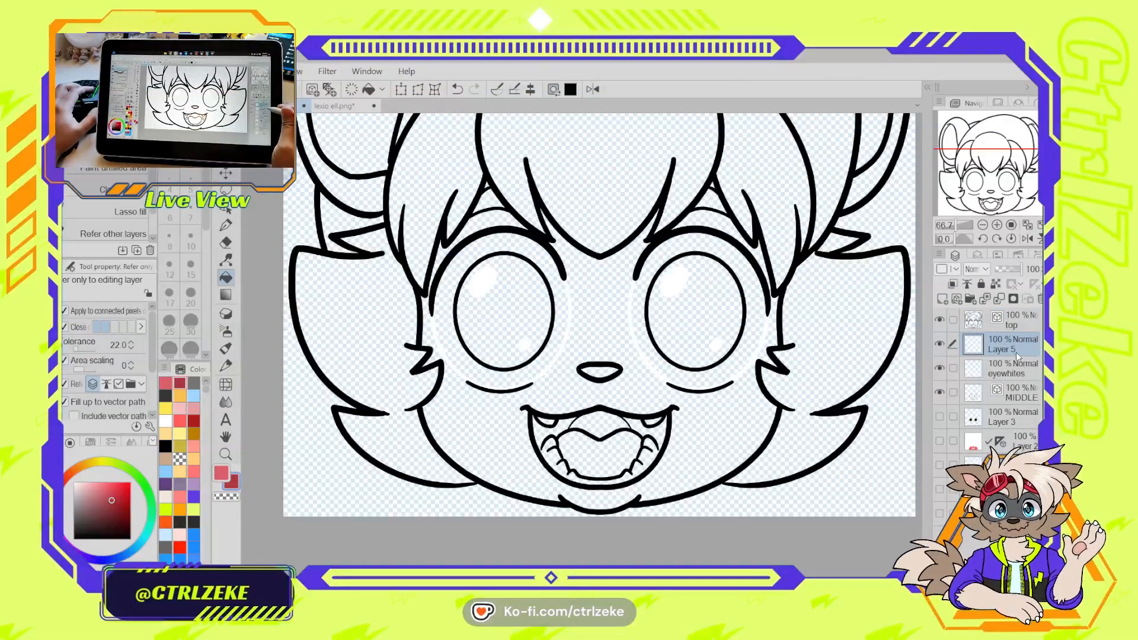
left_click_drag(1031, 443, 977, 341)
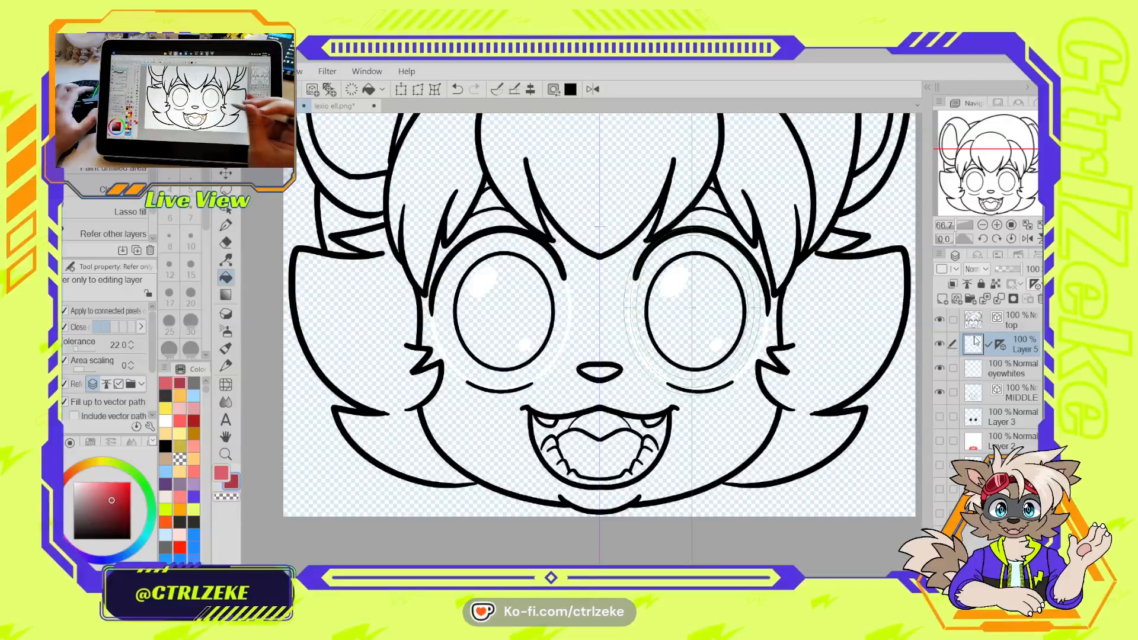
left_click(194, 395)
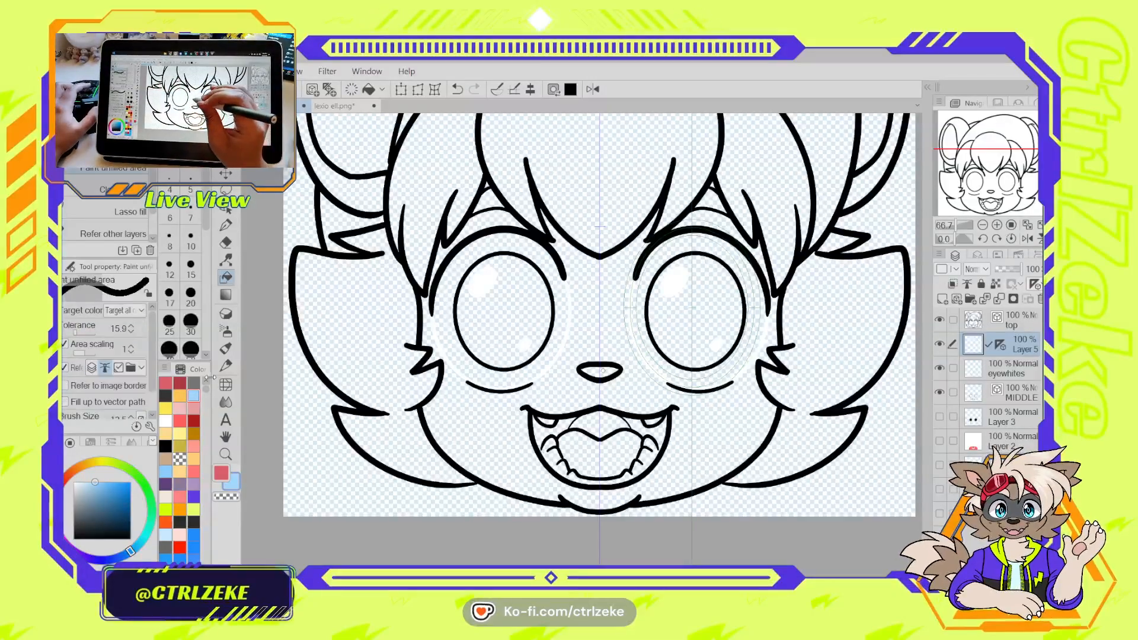
Fill the face around the eyes and mouth with light blue on Layer 5 and hide the eyewhites layer
left_click(602, 311)
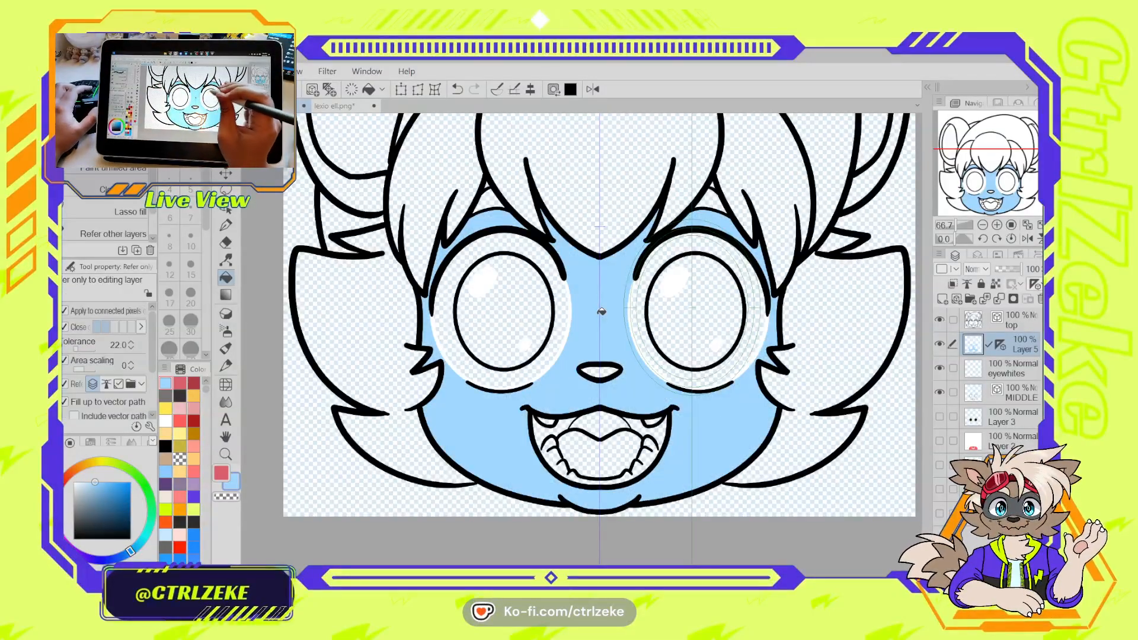
scroll(596, 314, "up", 1)
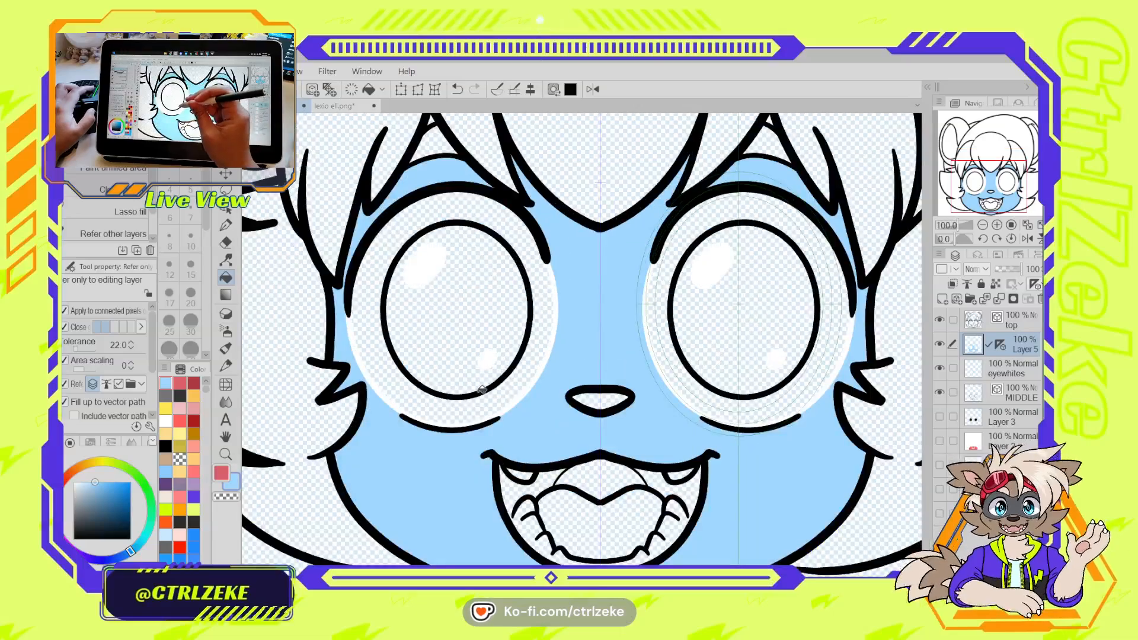
scroll(444, 417, "up", 1)
left_click_drag(427, 421, 534, 455)
scroll(418, 364, "up", 1)
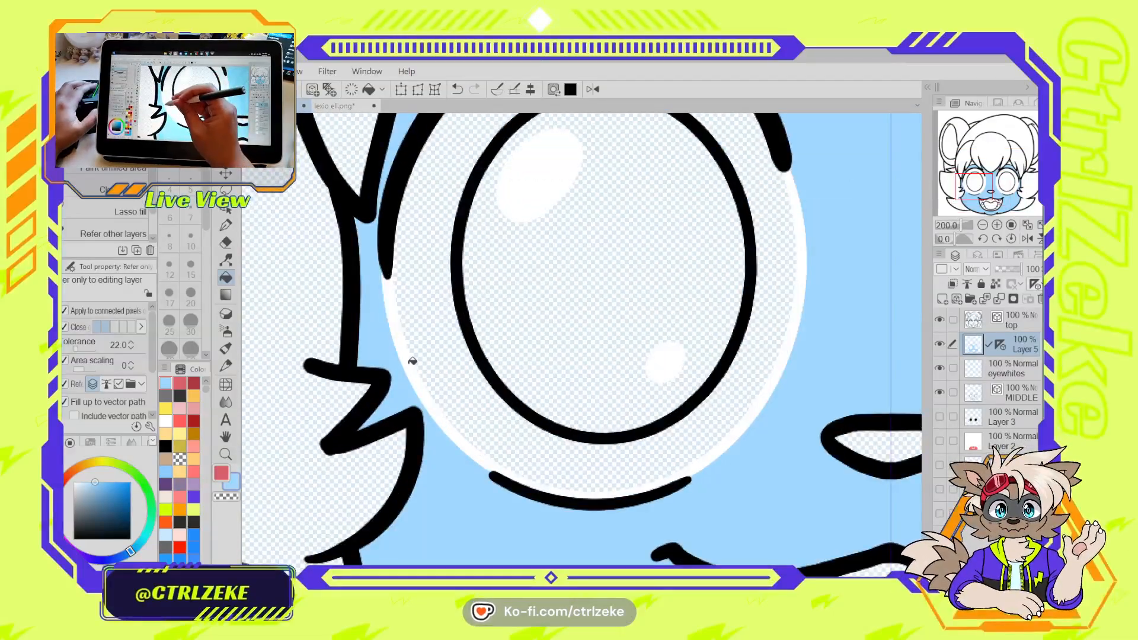
left_click(942, 368)
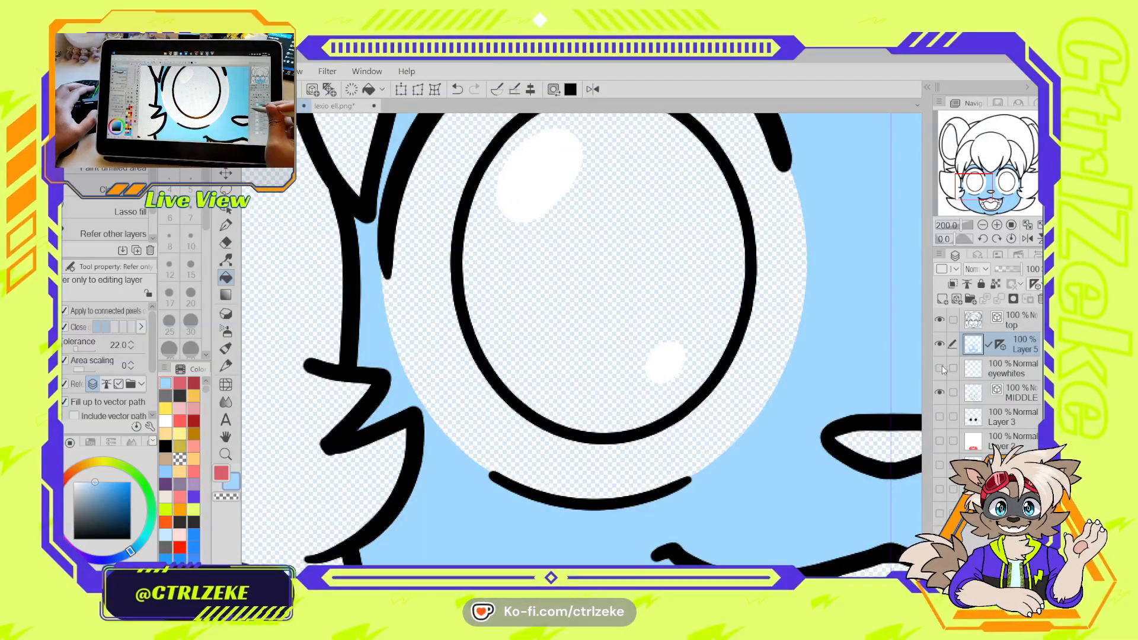
scroll(850, 361, "down", 1)
scroll(851, 363, "down", 3)
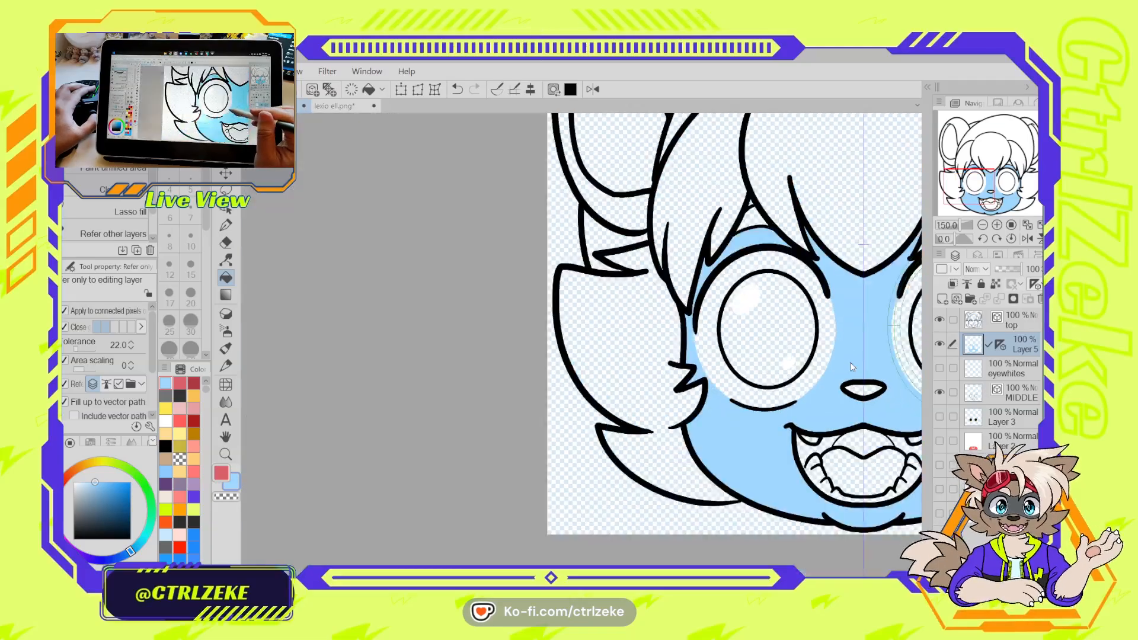
left_click_drag(825, 386, 615, 457)
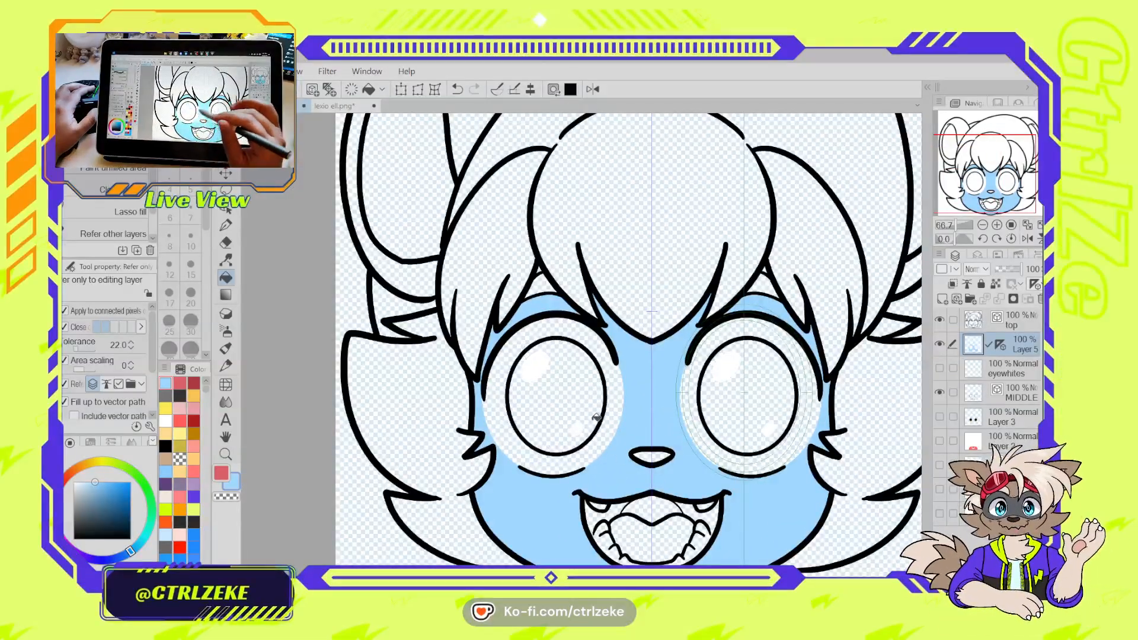
Briefly show the Layer 2 and Layer 3 colours, hide them again, and hide the MIDDLE layer
left_click(940, 417)
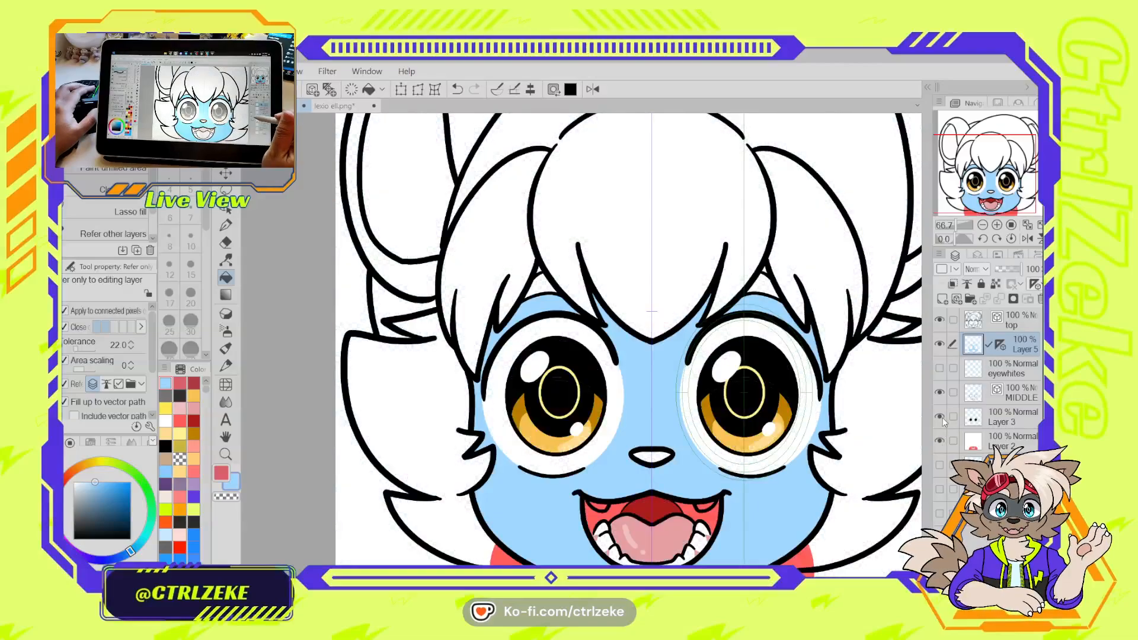
left_click(942, 420)
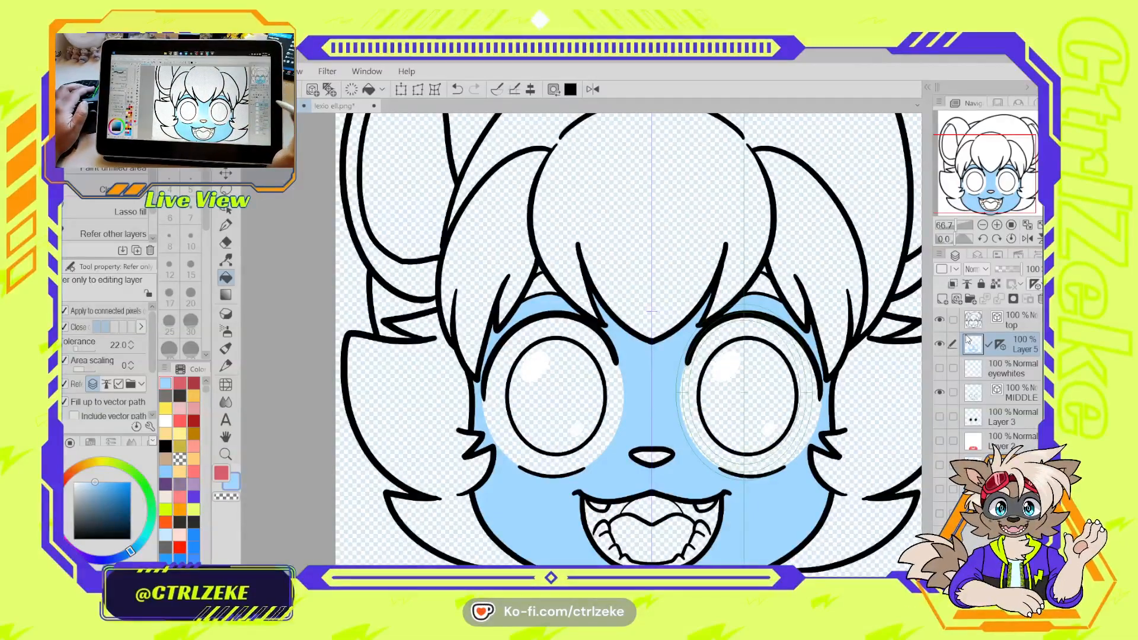
left_click(941, 392)
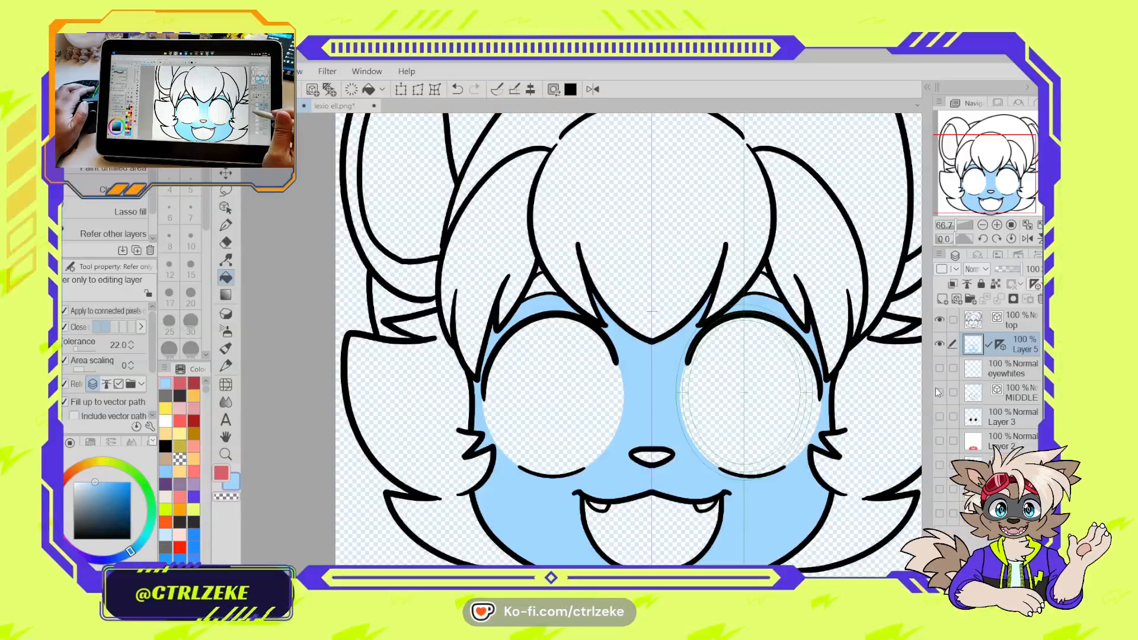
left_click(941, 392)
left_click(940, 392)
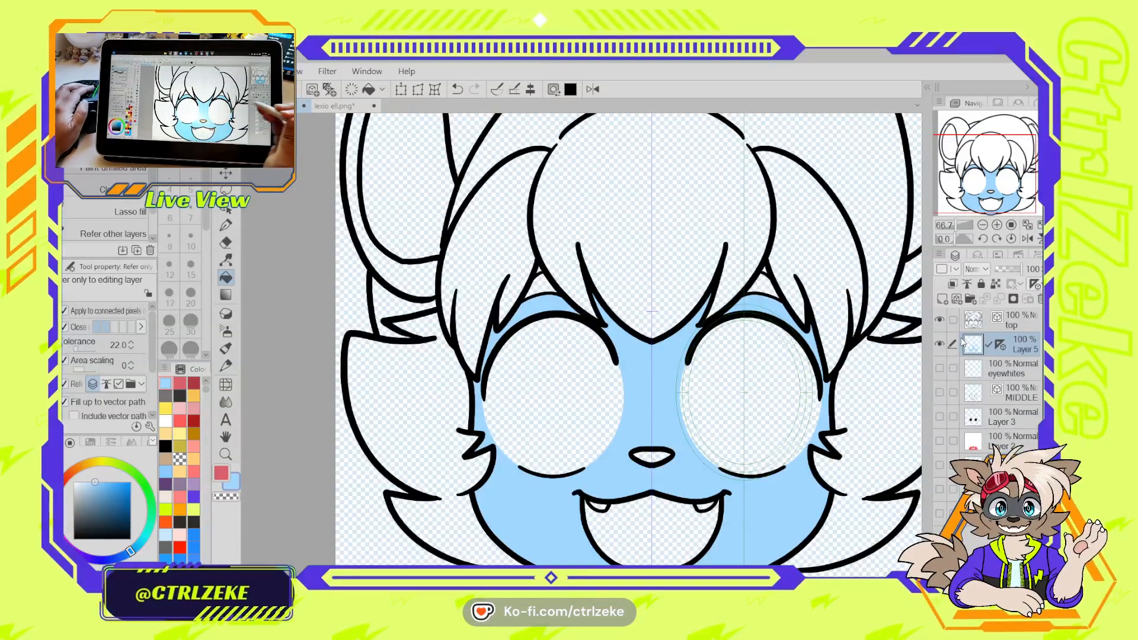
Fill the nose with dark red and brush a lighter red highlight across it, redoing the first stroke
left_click_drag(603, 395, 551, 375)
left_click(194, 384)
left_click(602, 433)
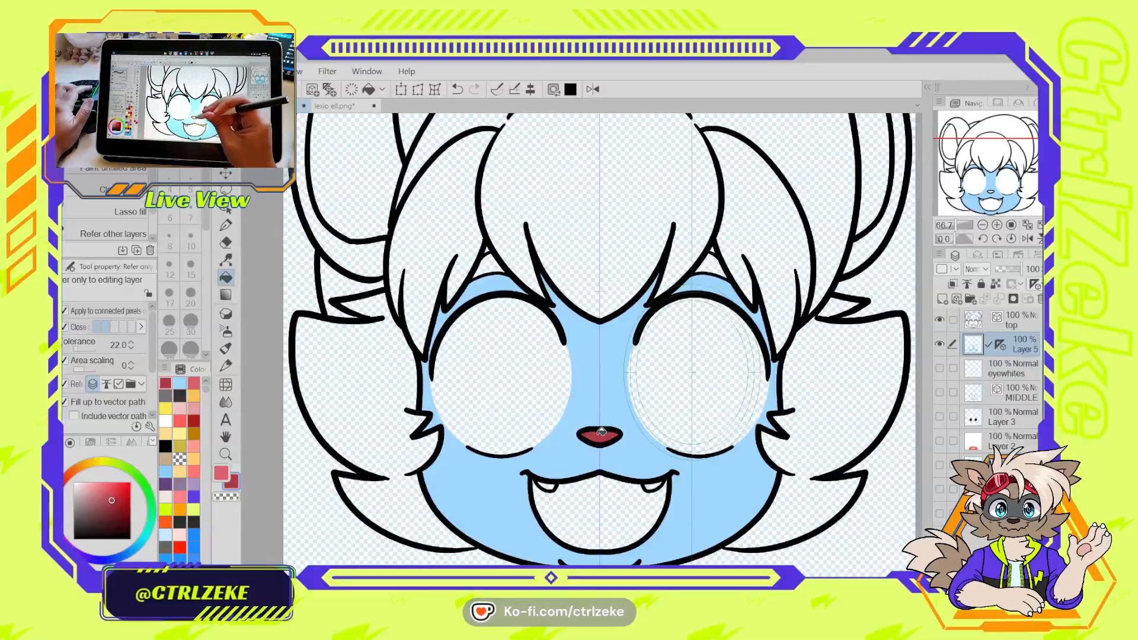
key("p")
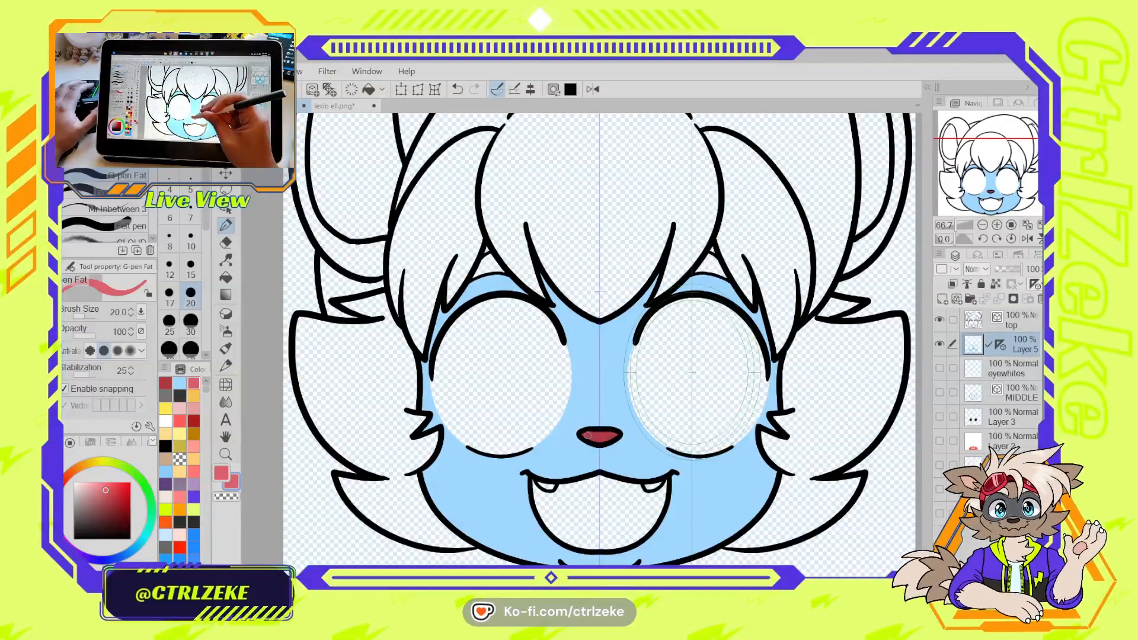
left_click_drag(588, 435, 611, 435)
key("ctrl+z")
key("ctrl+1")
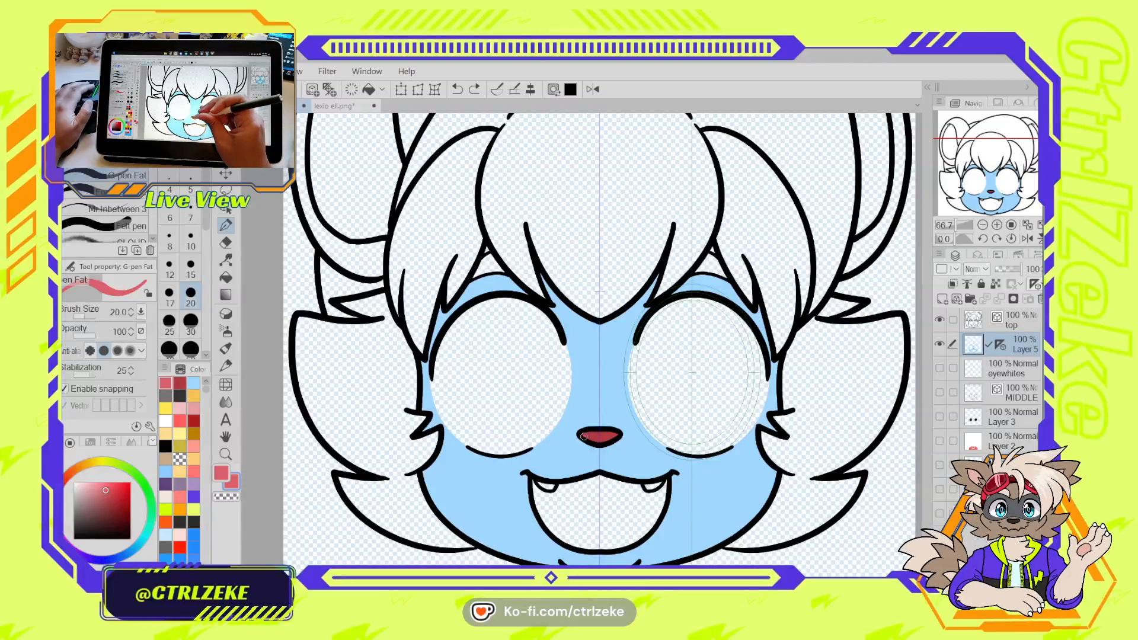
left_click_drag(572, 334, 613, 367)
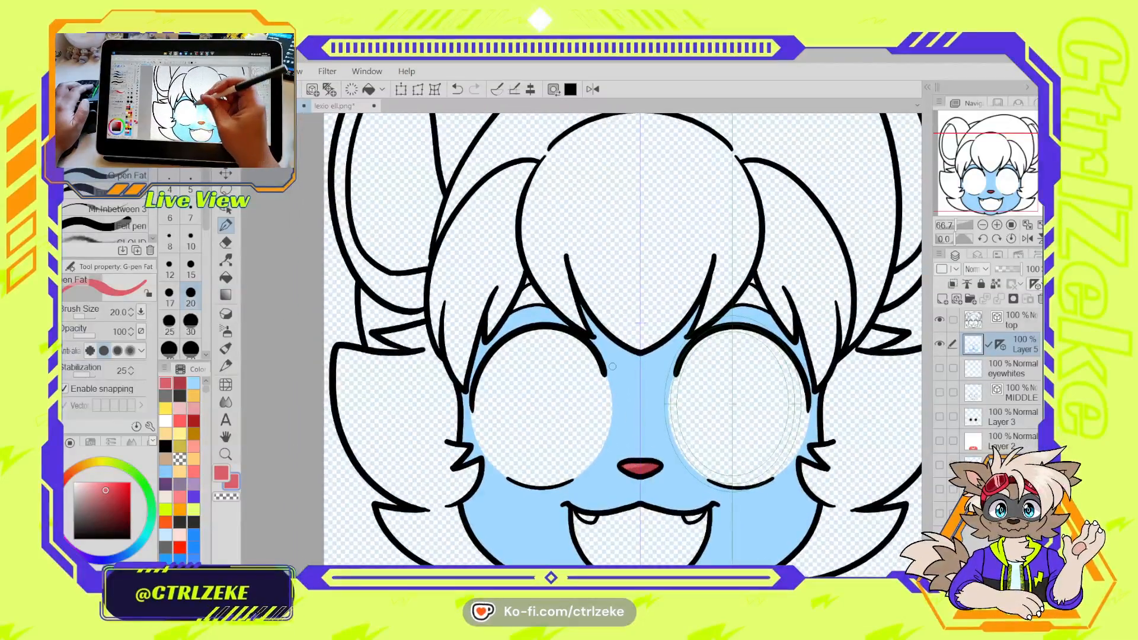
Fill the small gaps between the fringe strands above both eyes with dark grey
left_click(631, 372, "alt")
key("g")
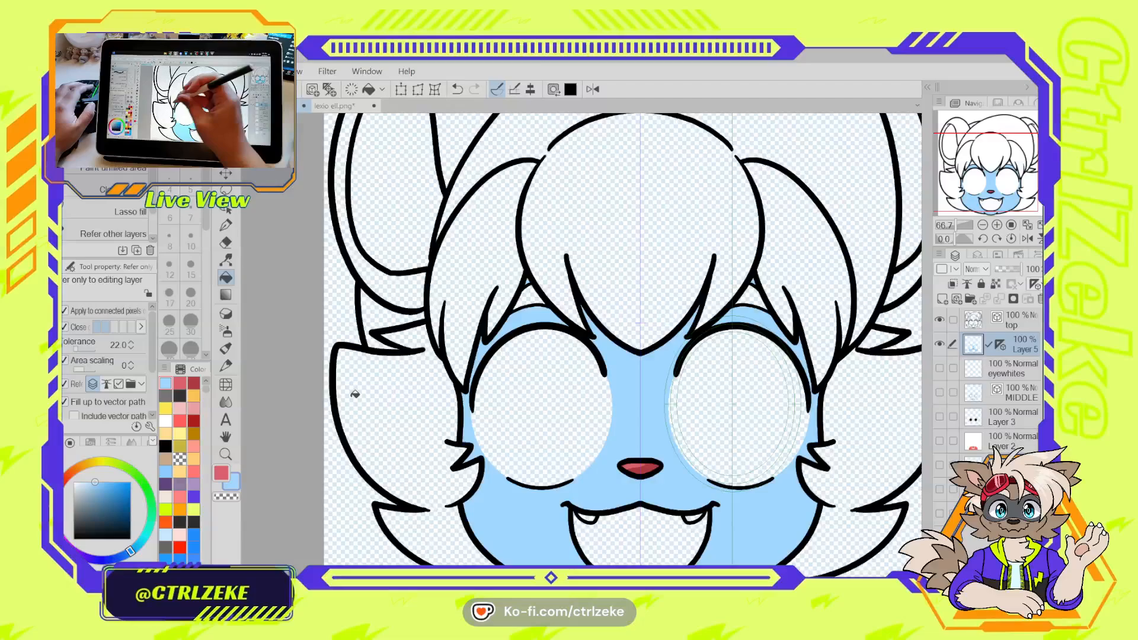
left_click(180, 396)
left_click(533, 294)
scroll(538, 281, "down", 2)
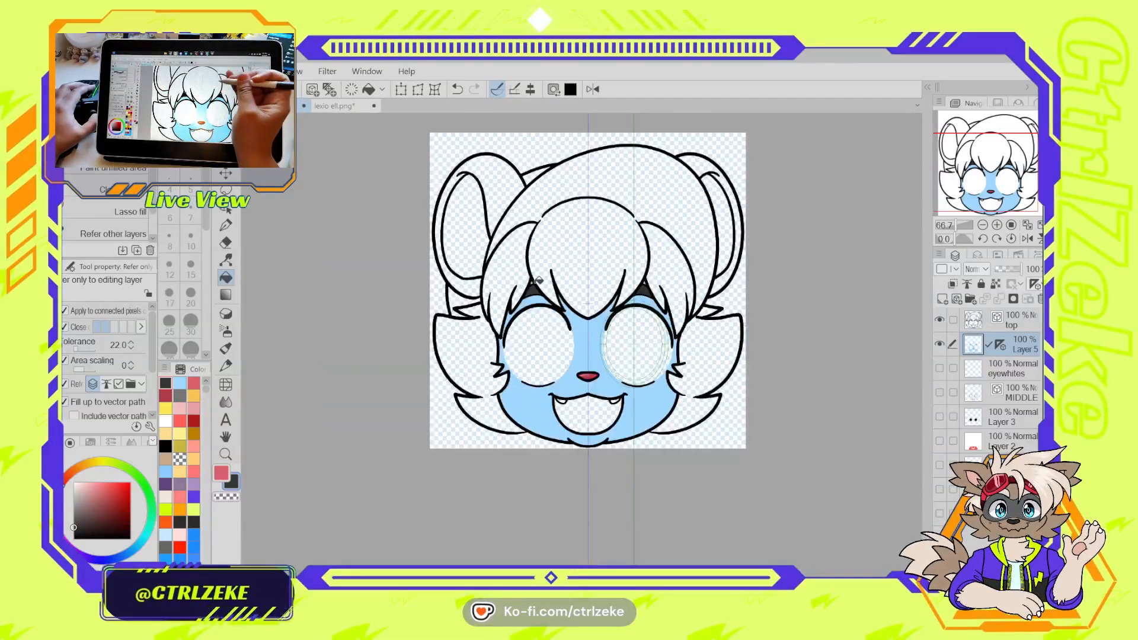
Close the gaps in the fringe outline with short dark grey strokes and fill the hair with dark grey
left_click_drag(593, 224, 616, 290)
scroll(593, 283, "up", 3)
key("p")
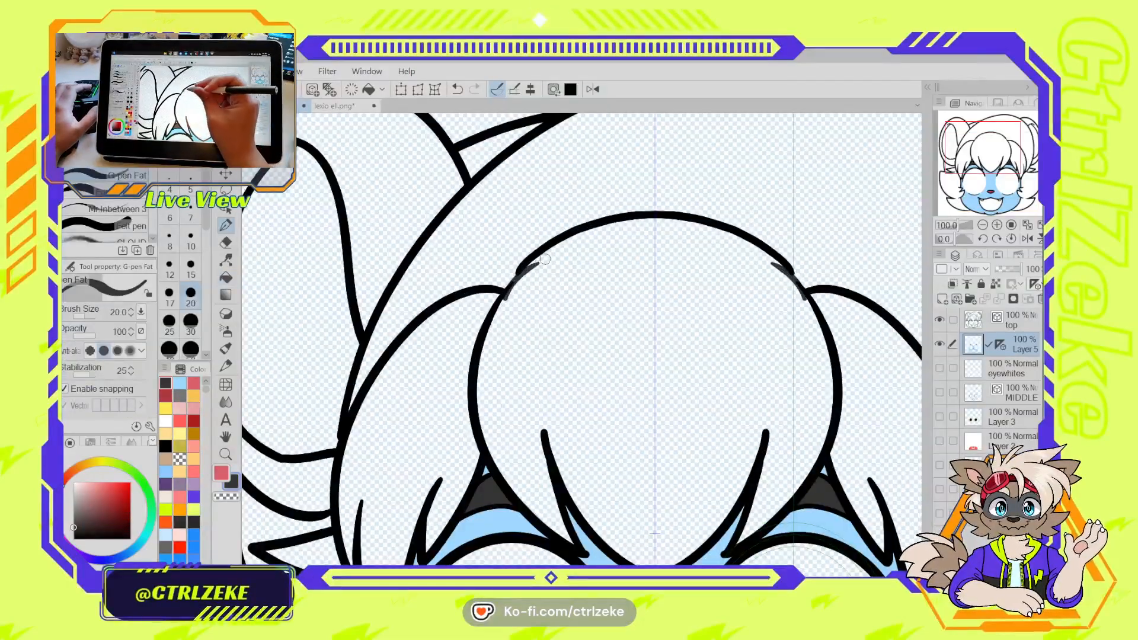
key("g")
left_click(546, 332)
scroll(546, 338, "down", 2)
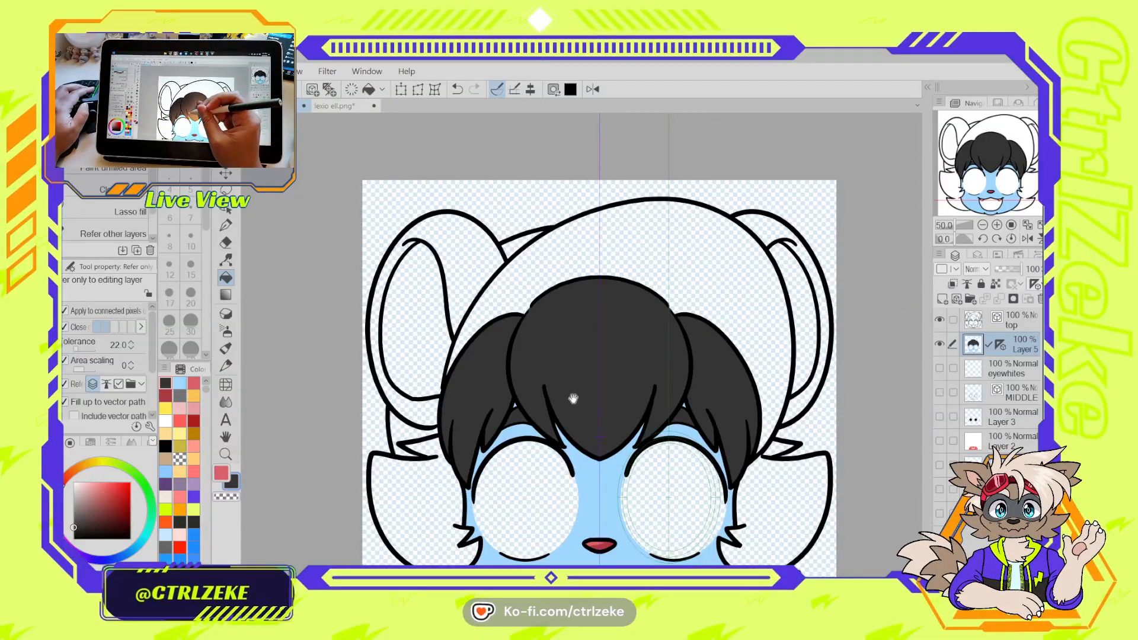
left_click_drag(573, 398, 581, 296)
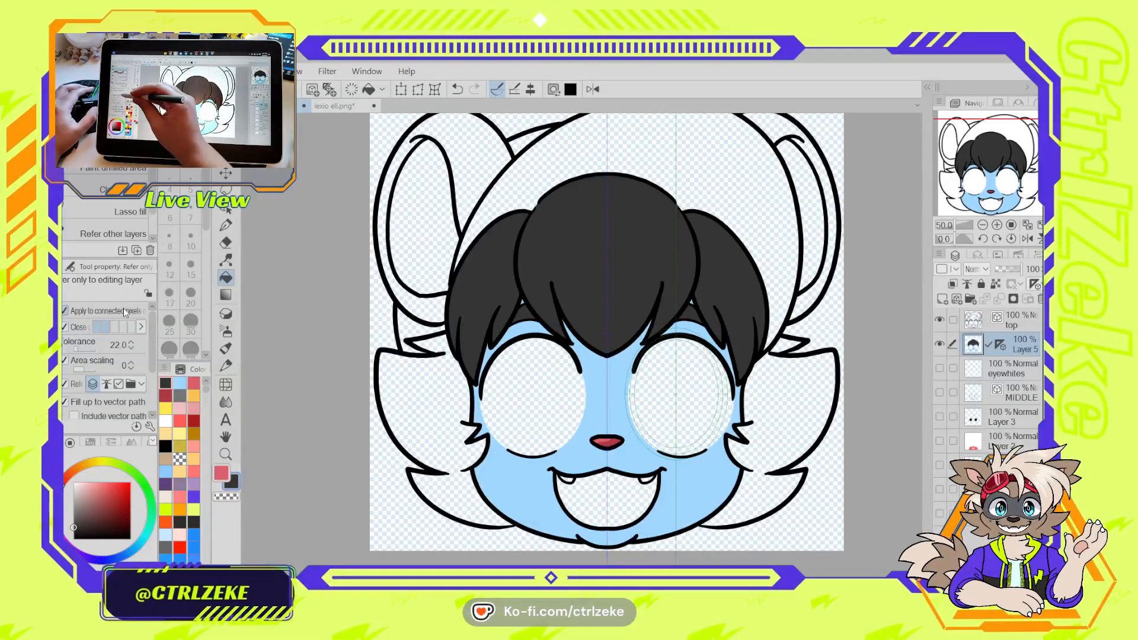
Try a dark grey fill with Apply to connected pixels turned off, and undo it
left_click(69, 304)
left_click(567, 152)
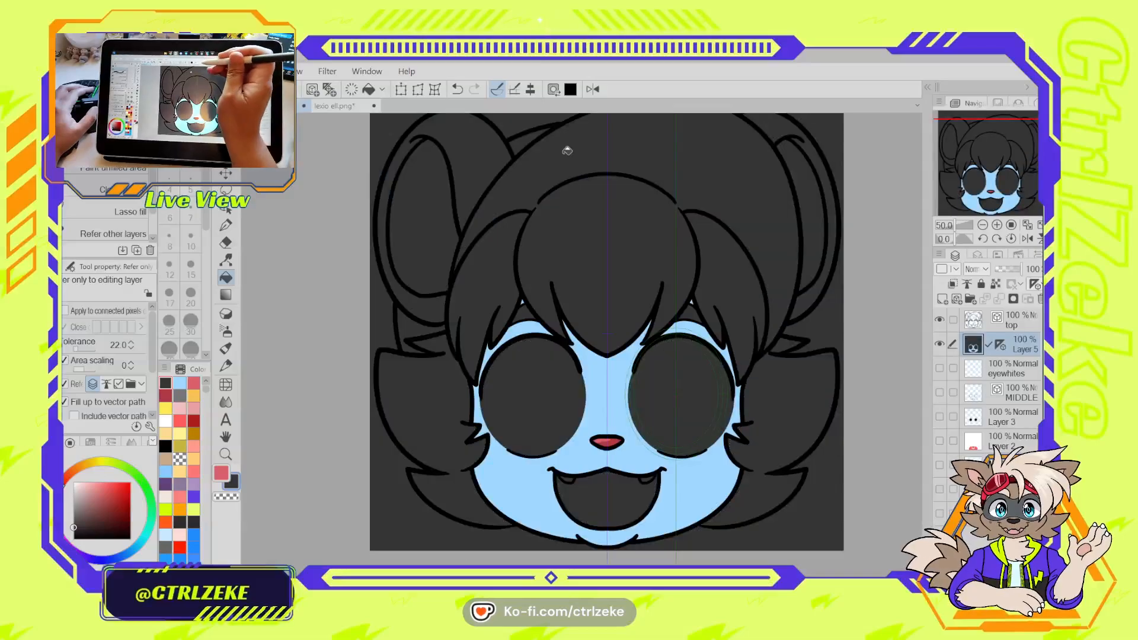
key("ctrl+z")
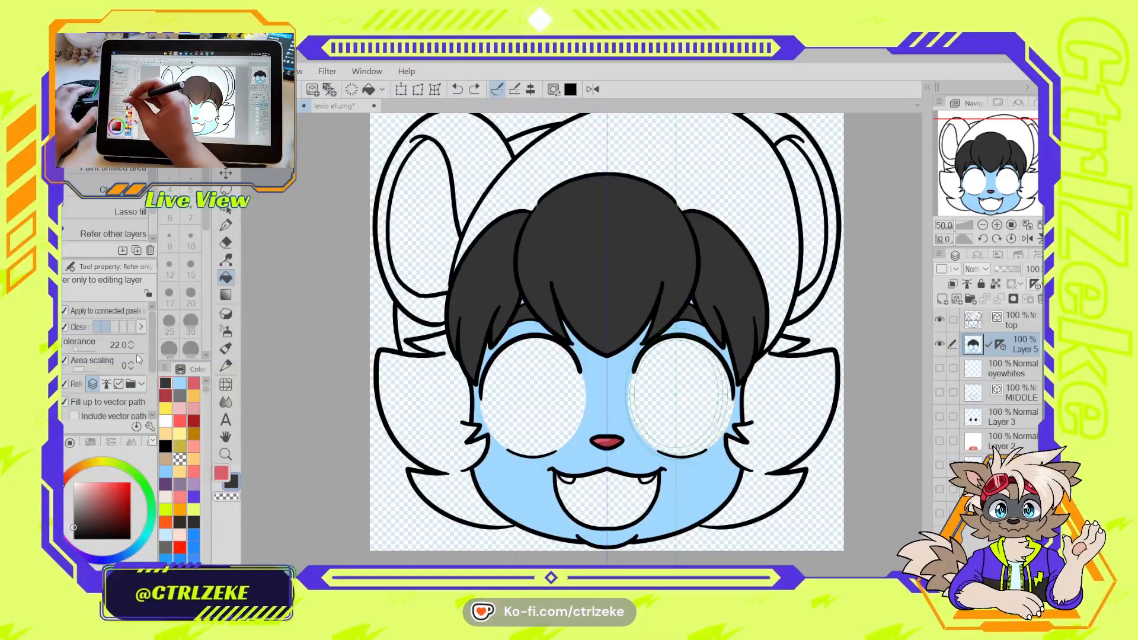
Set the fill tool's area scaling to 1 and review its vector path options
left_click(130, 364)
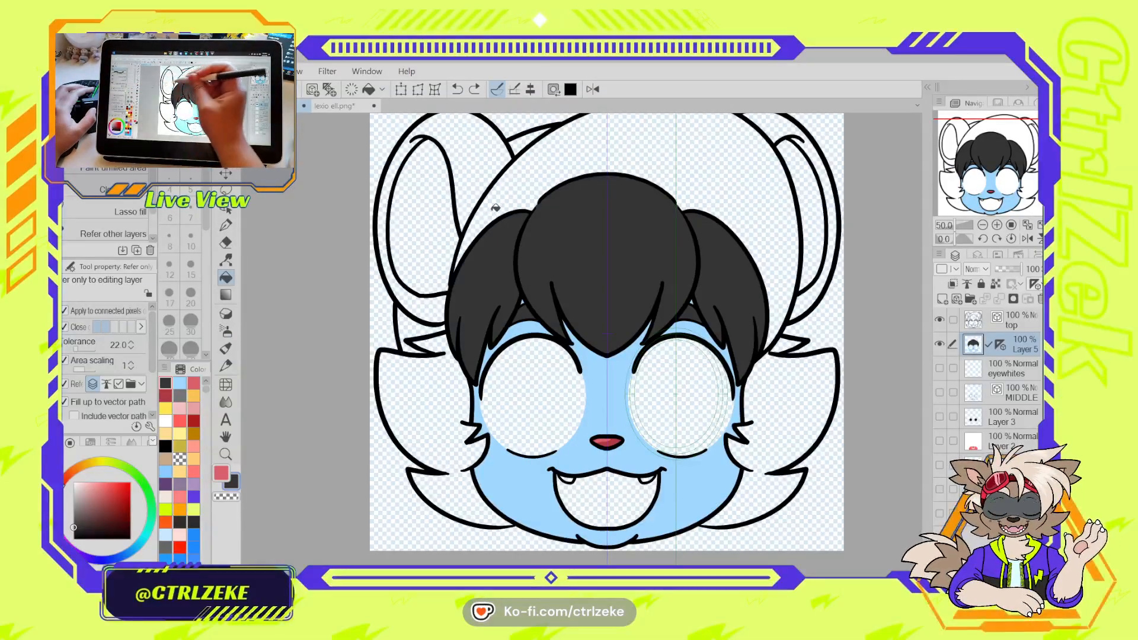
scroll(483, 231, "up", 1)
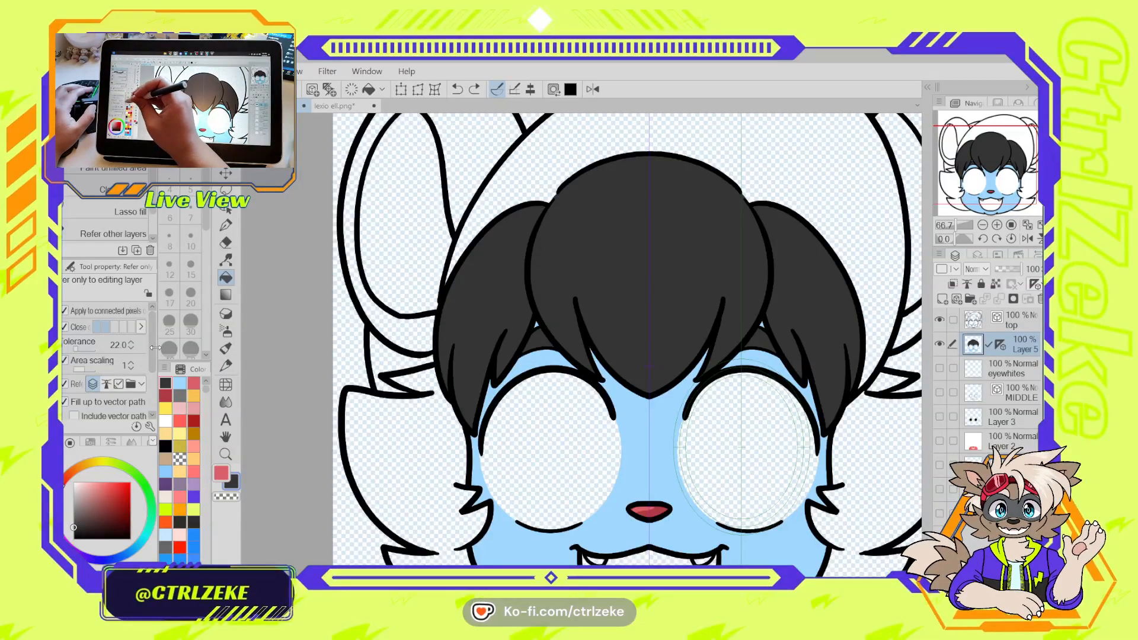
left_click_drag(152, 341, 152, 364)
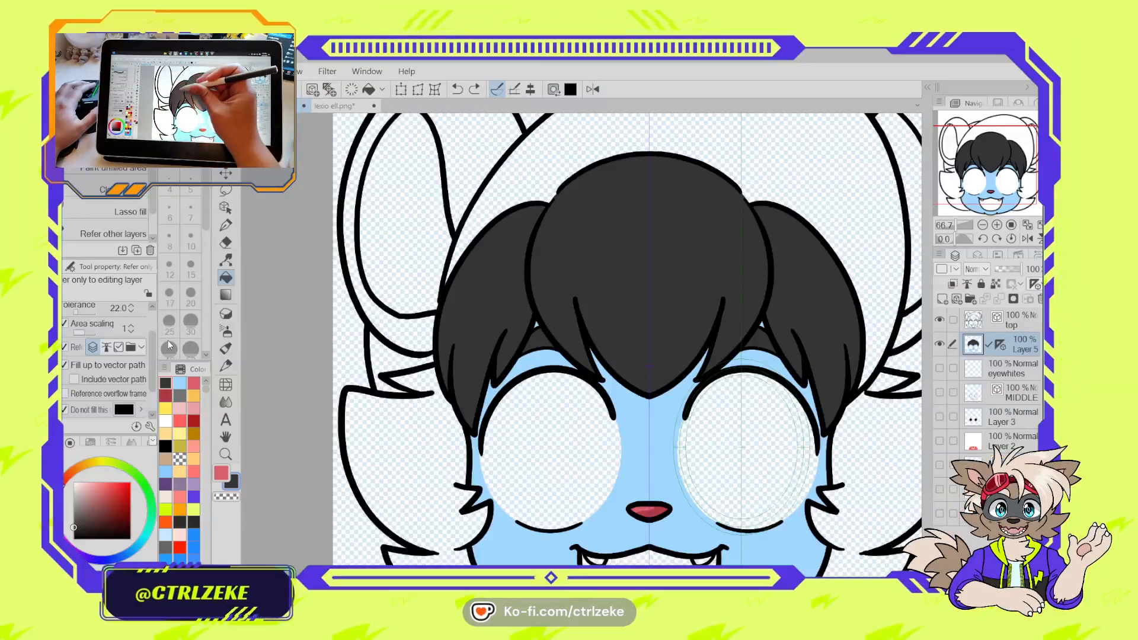
Select the outer outline of the side hair on the top layer and examine its vector path up close
key("o")
left_click(440, 322)
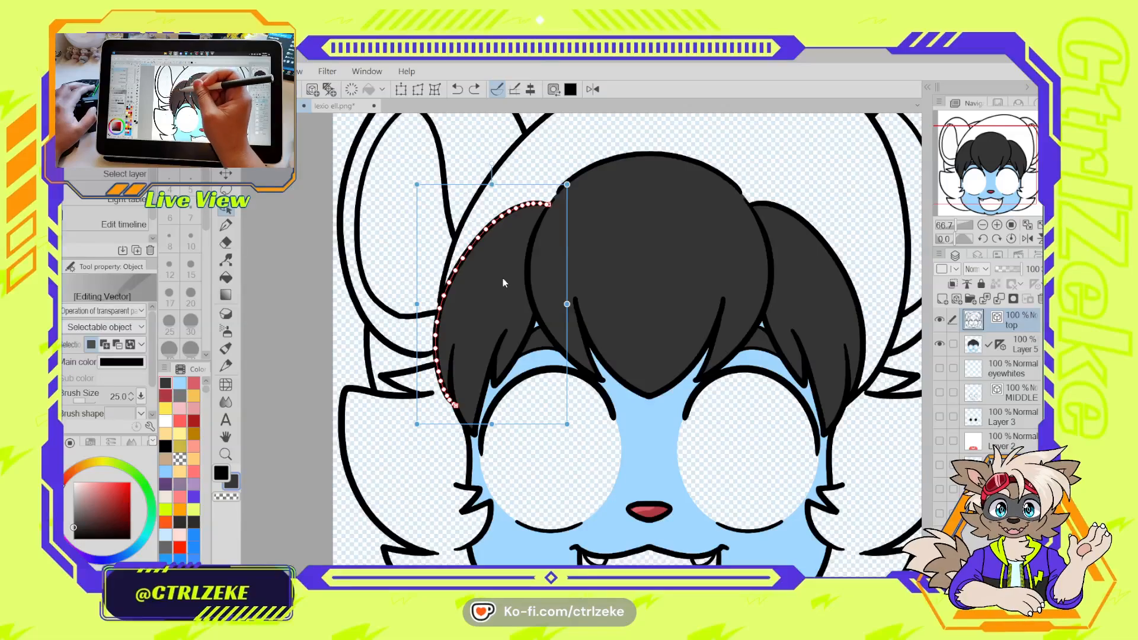
scroll(503, 283, "up", 8)
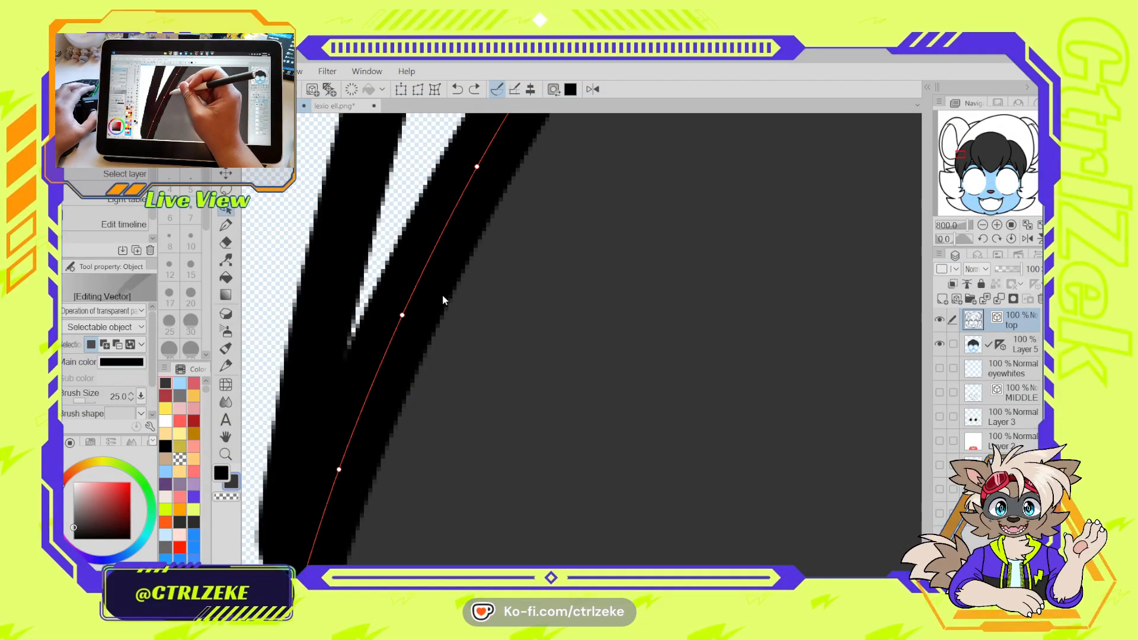
scroll(439, 326, "down", 4)
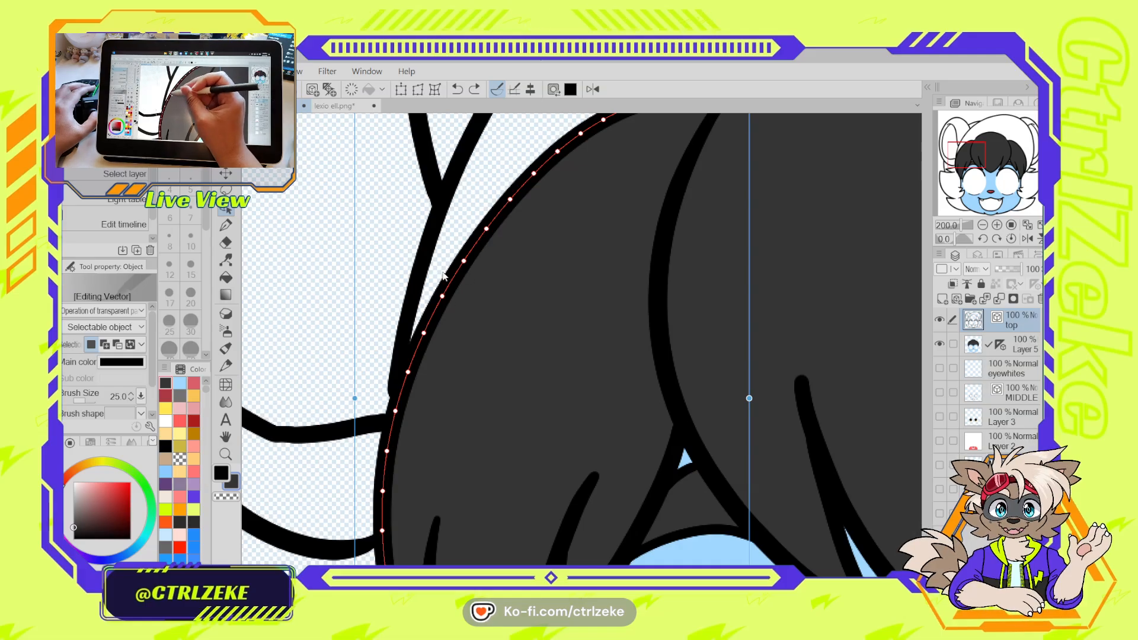
scroll(491, 307, "down", 4)
left_click_drag(490, 314, 439, 299)
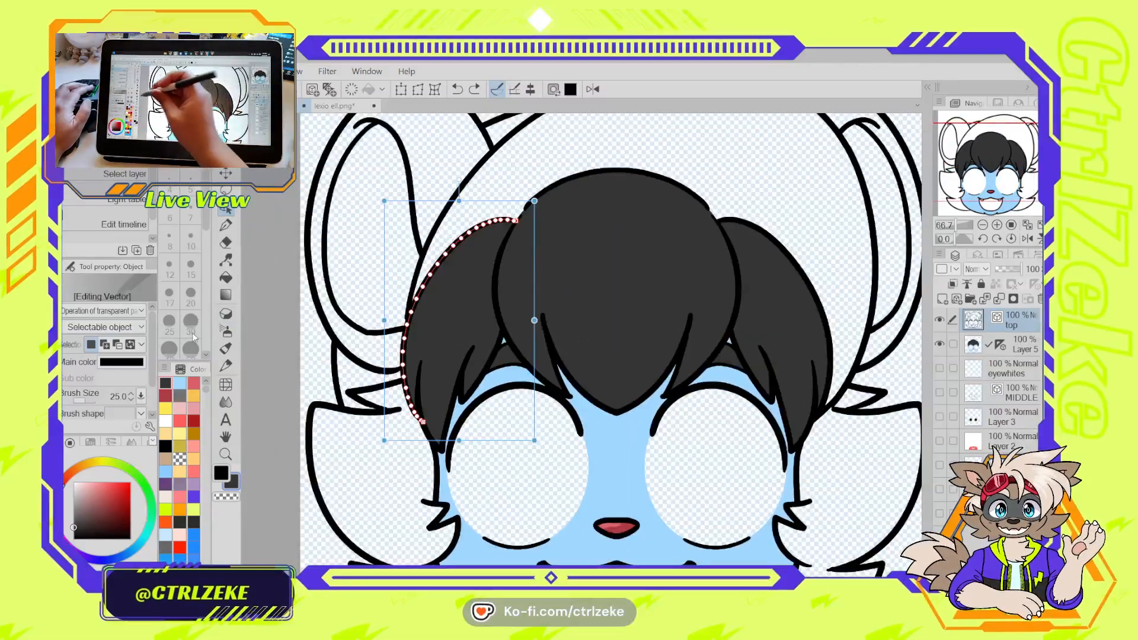
Review the fill tool's reference and anti-aliasing settings and examine the line art's edge at pixel level
left_click(227, 279)
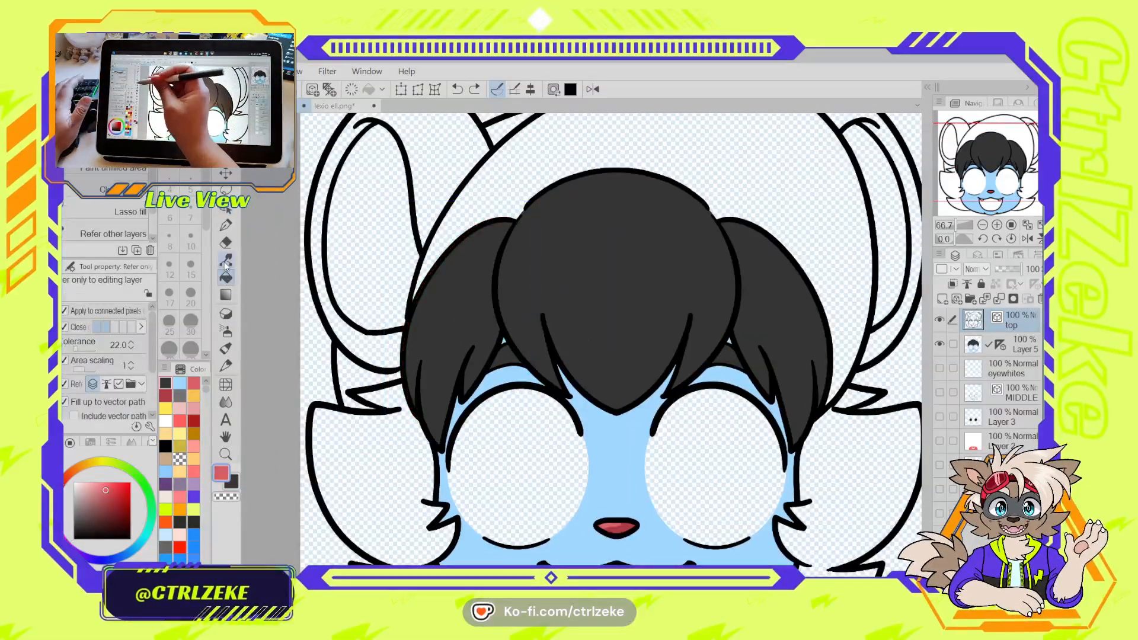
left_click_drag(151, 342, 153, 399)
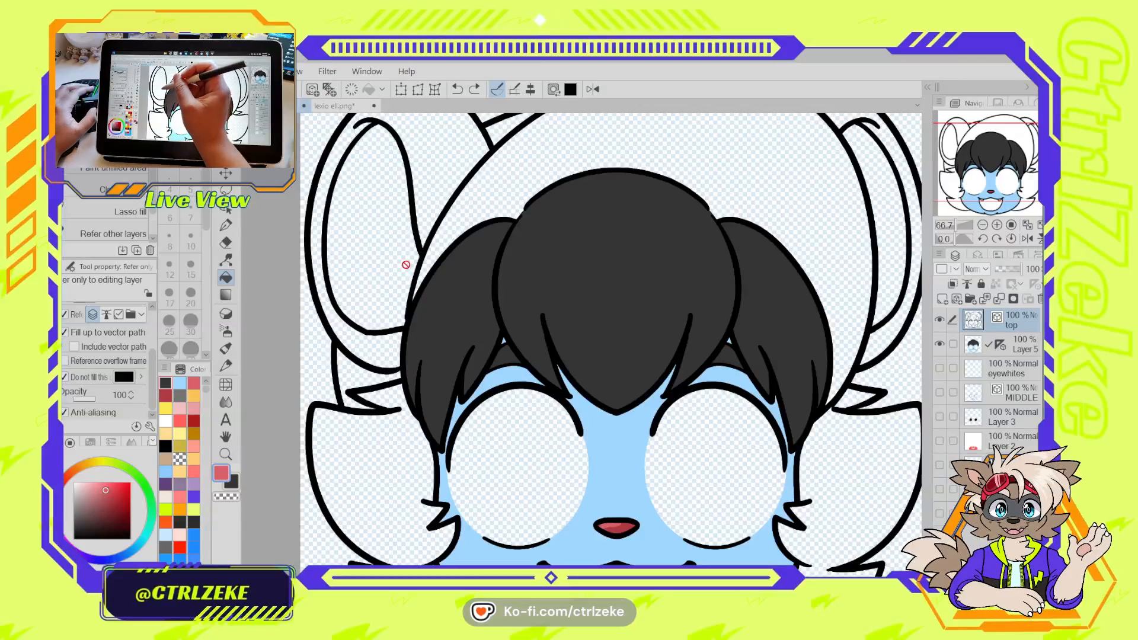
scroll(427, 257, "up", 3)
scroll(434, 236, "up", 10)
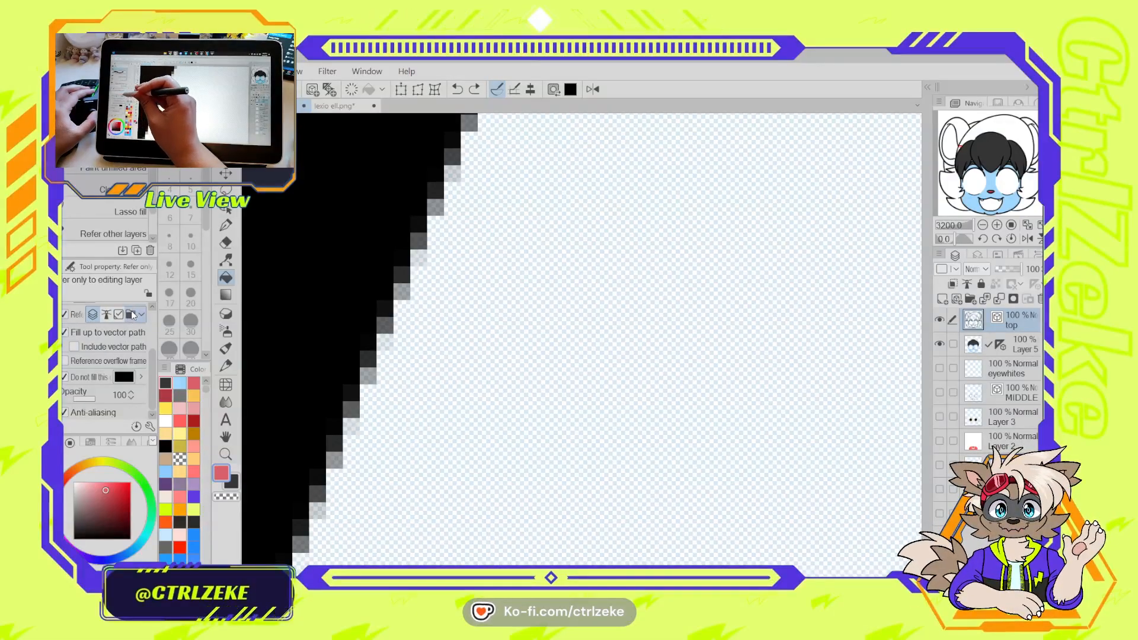
scroll(136, 355, "up", 2)
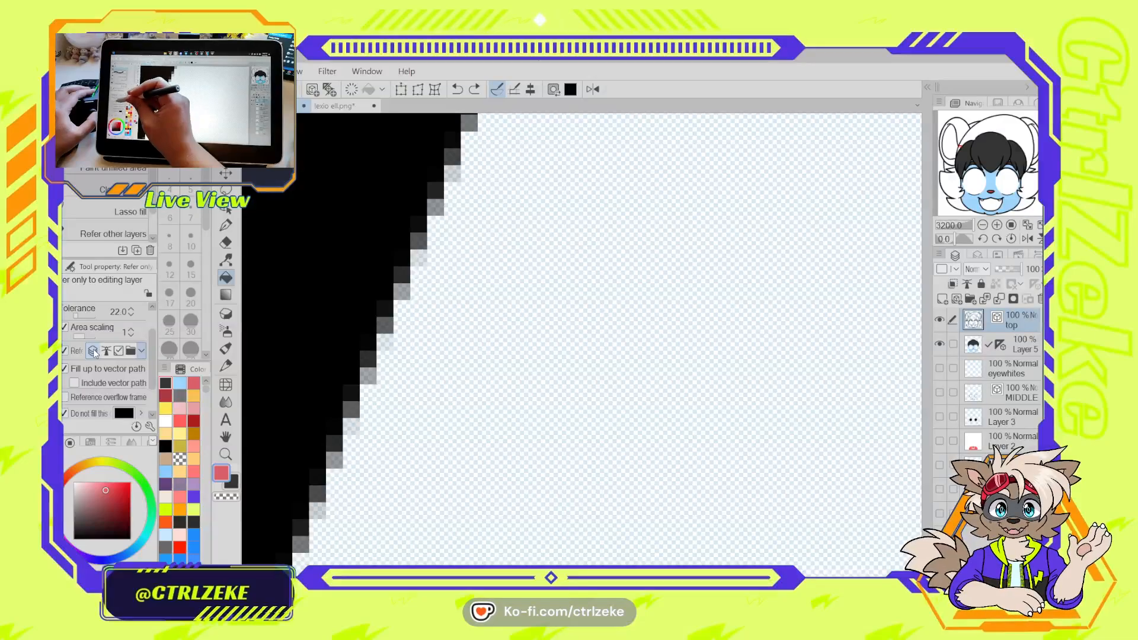
Hide the top line art layer to inspect the flat colour fills on their own
key("ctrl+minus")
key("ctrl+minus")
key("ctrl+minus")
key("ctrl+minus")
key("ctrl+minus")
key("ctrl+minus")
key("ctrl+minus")
key("ctrl+minus")
key("ctrl+minus")
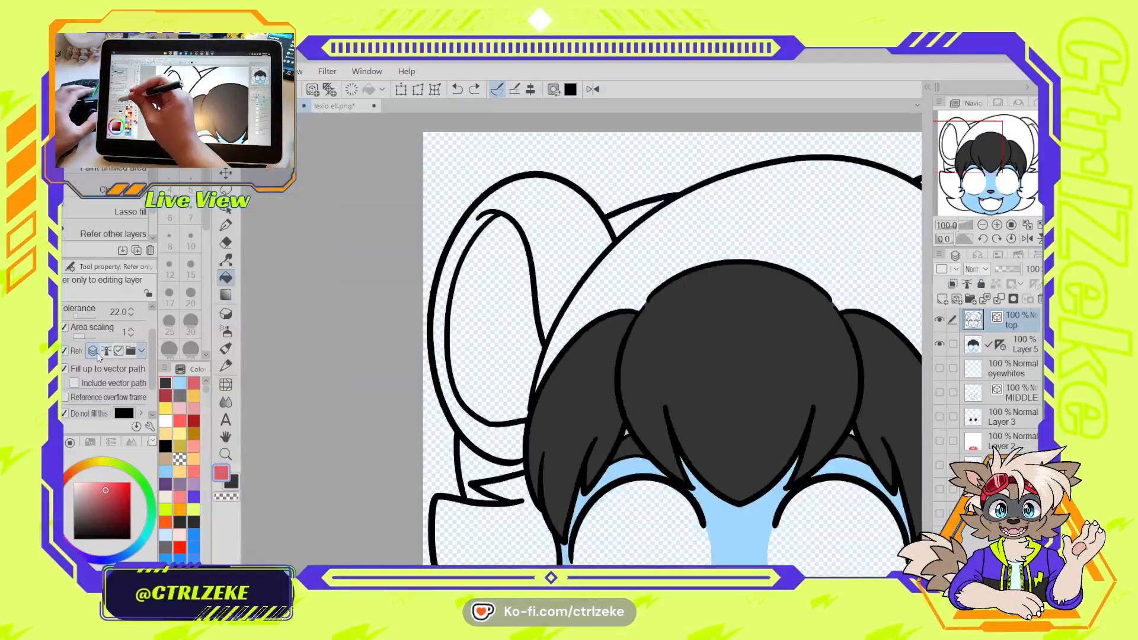
left_click_drag(597, 326, 521, 310)
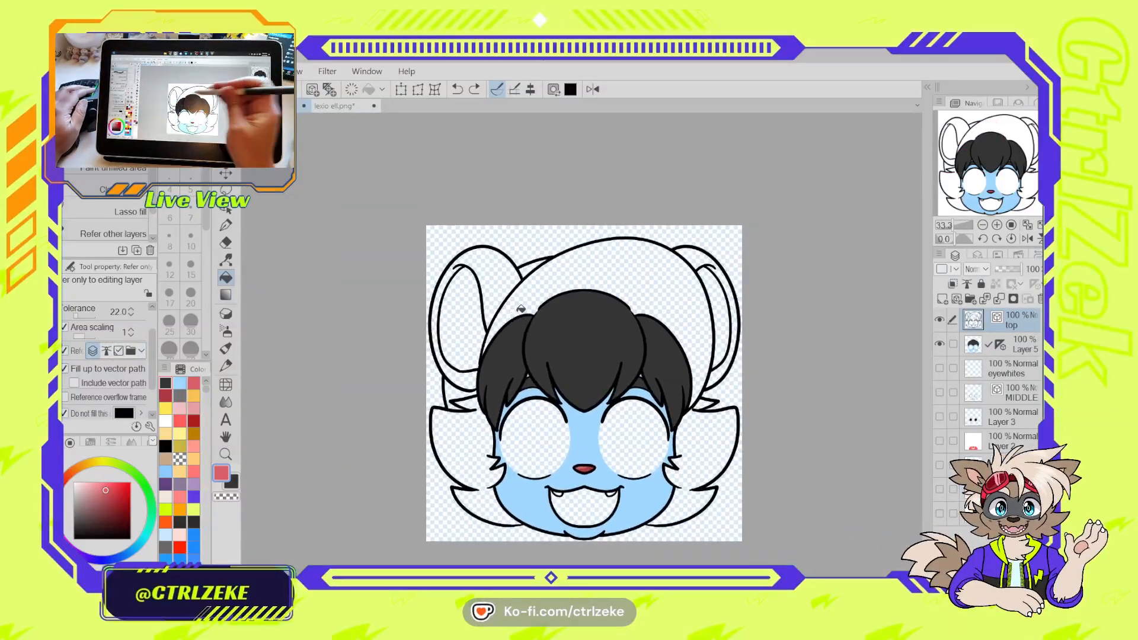
left_click(940, 320)
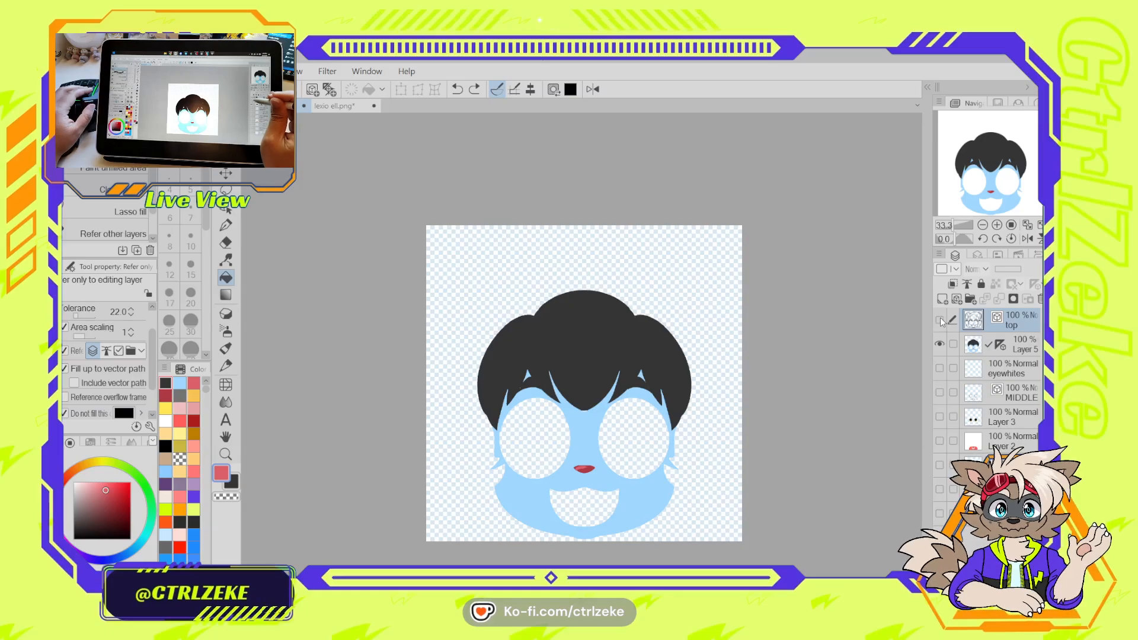
Show the top line art layer again and make the flat colour layer, Layer 5, the active layer
left_click(940, 321)
left_click(953, 344)
left_click(940, 344)
left_click(940, 344)
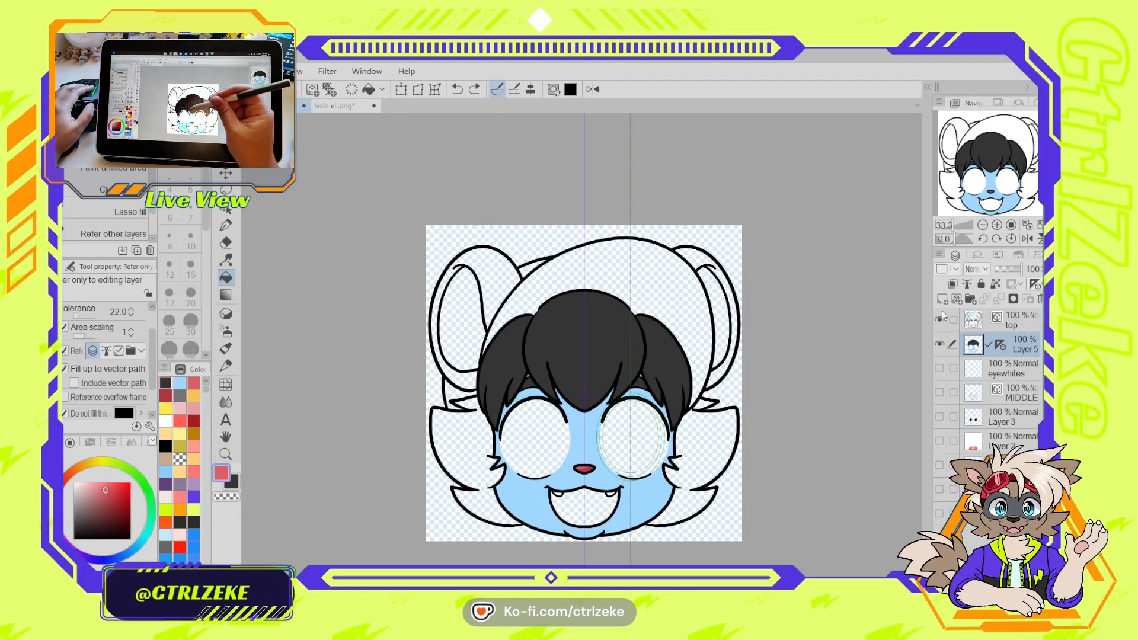
left_click(105, 350)
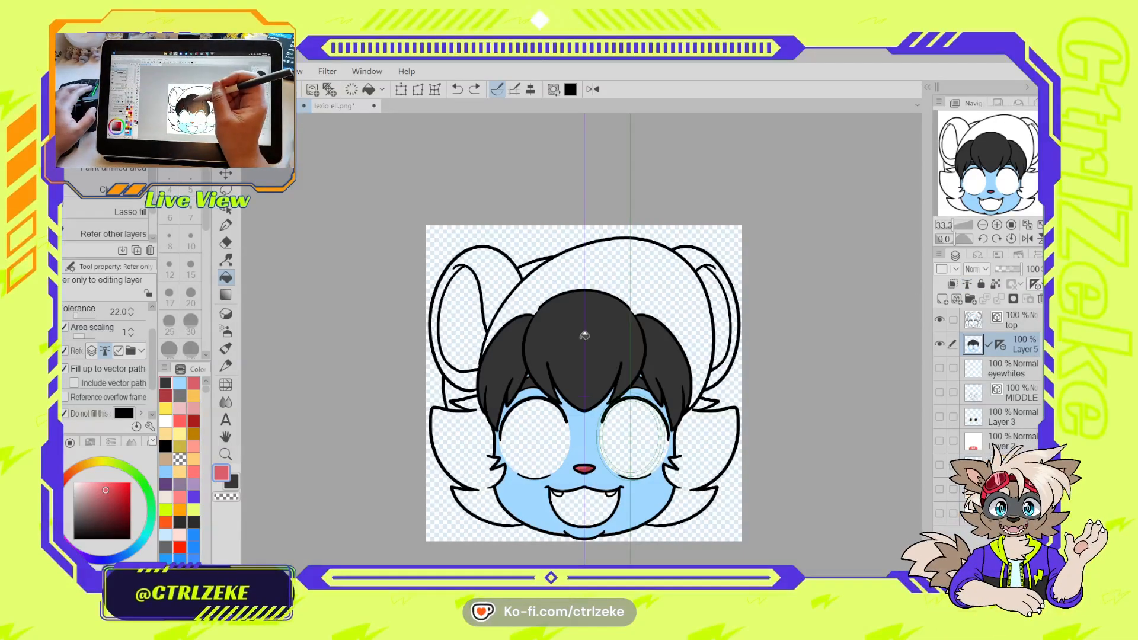
scroll(637, 347, "up", 1)
left_click_drag(534, 439, 600, 322)
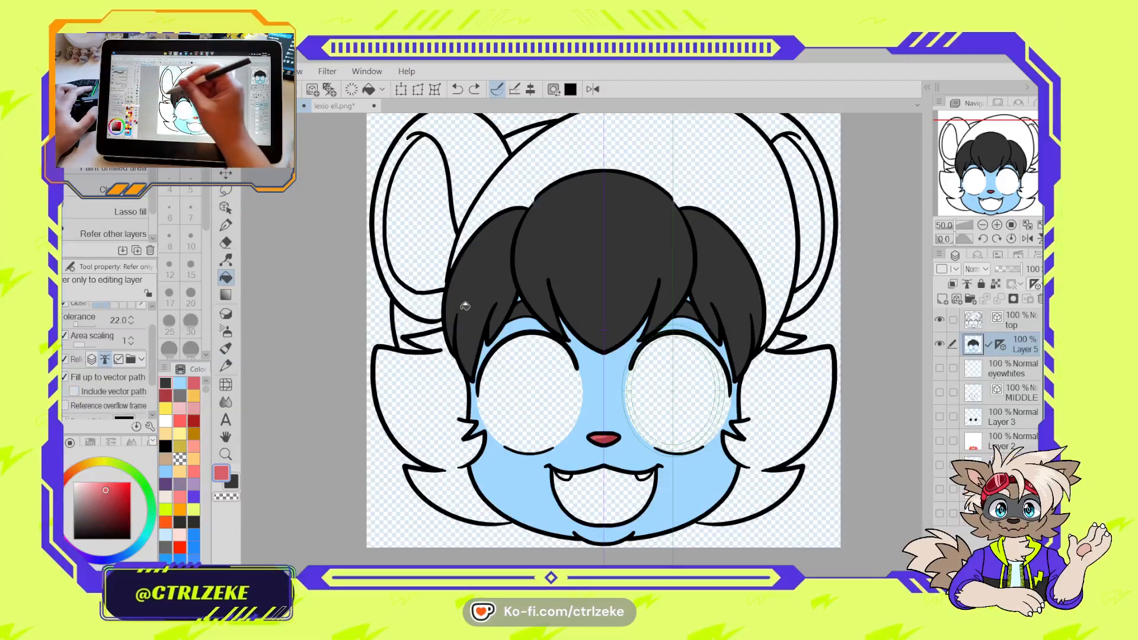
left_click(445, 387)
key("ctrl+z")
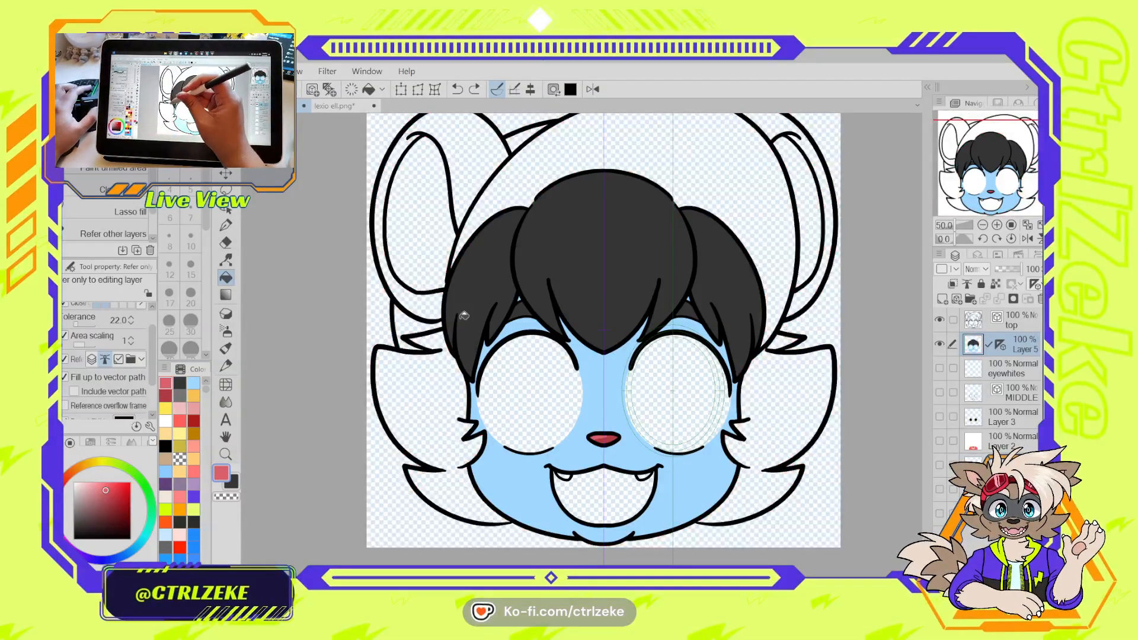
Sample the dark grey hair colour and try to fill the cheek fur with it, referring to all layers
left_click(497, 270, "alt")
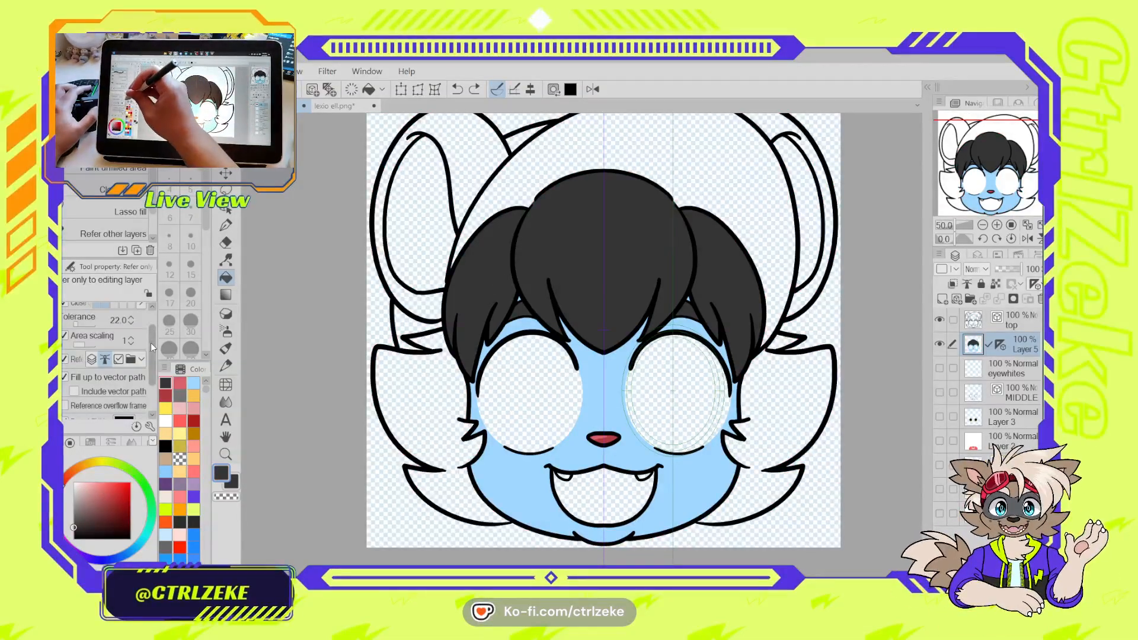
left_click(435, 409)
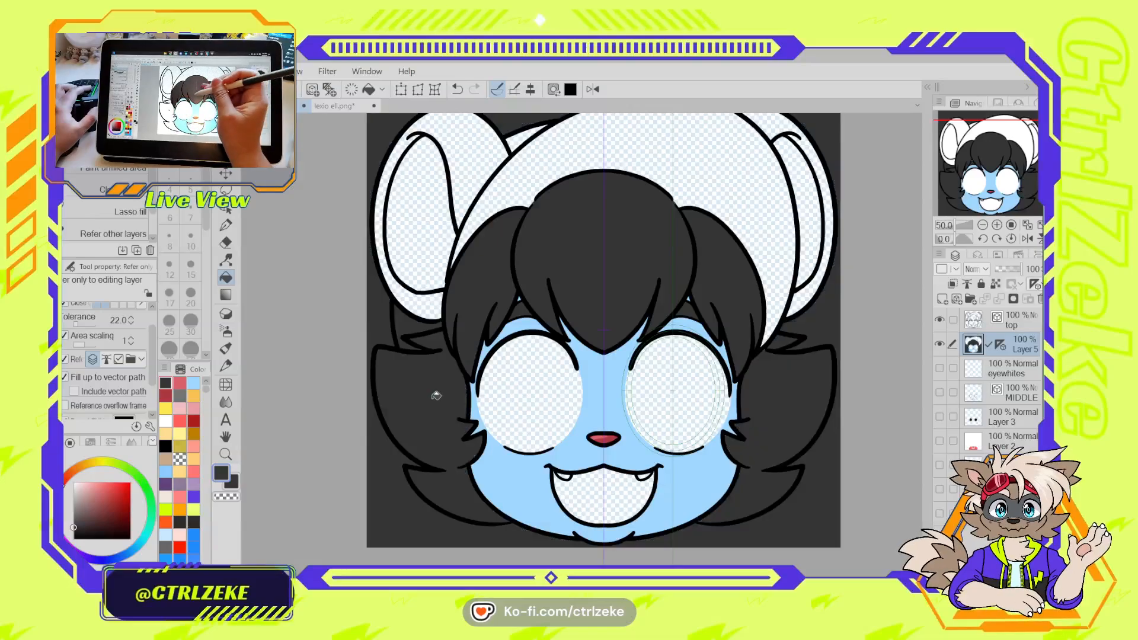
key("ctrl+z")
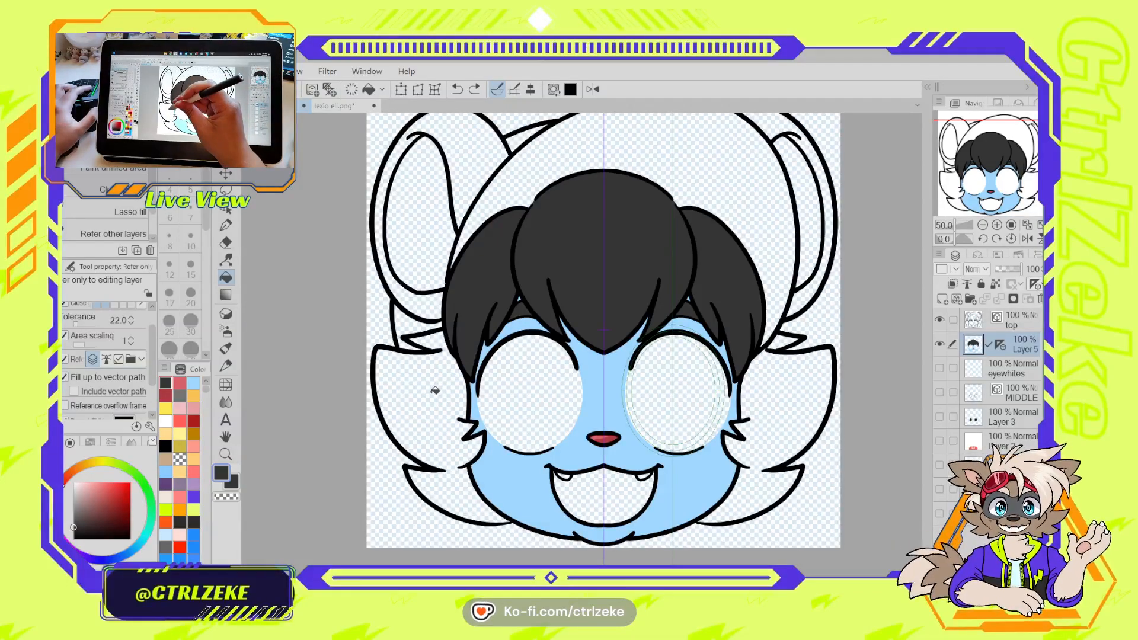
key("p")
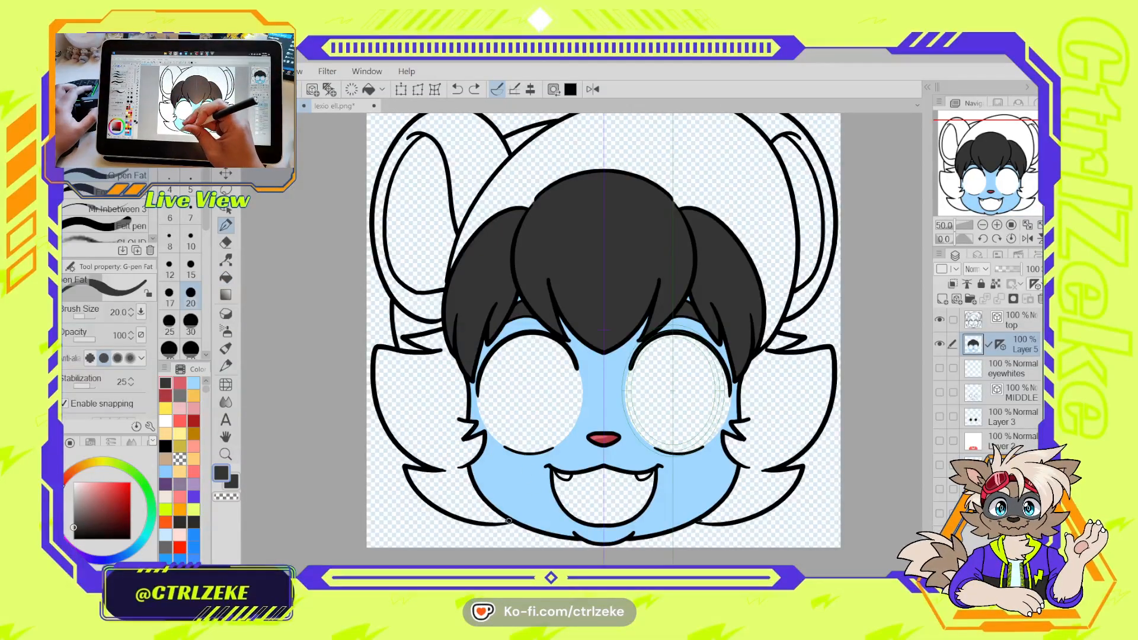
key("g")
left_click(478, 493)
key("ctrl+z")
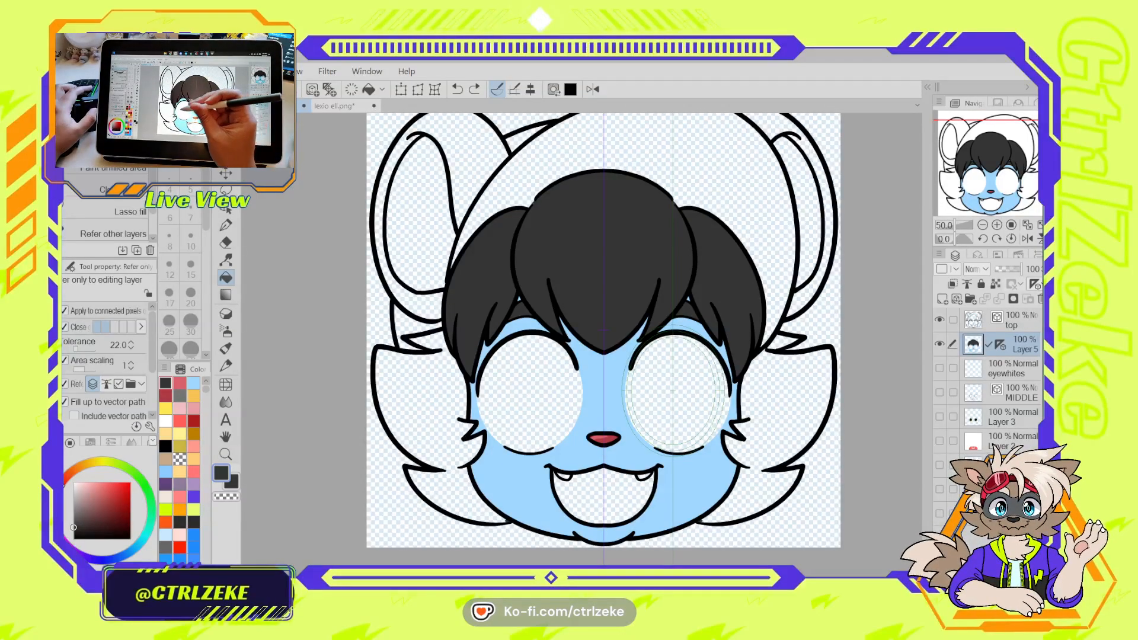
Paint a dark patch over the gap where the lower cheek fur meets the jaw and try filling the fur
scroll(501, 523, "up", 3)
key("p")
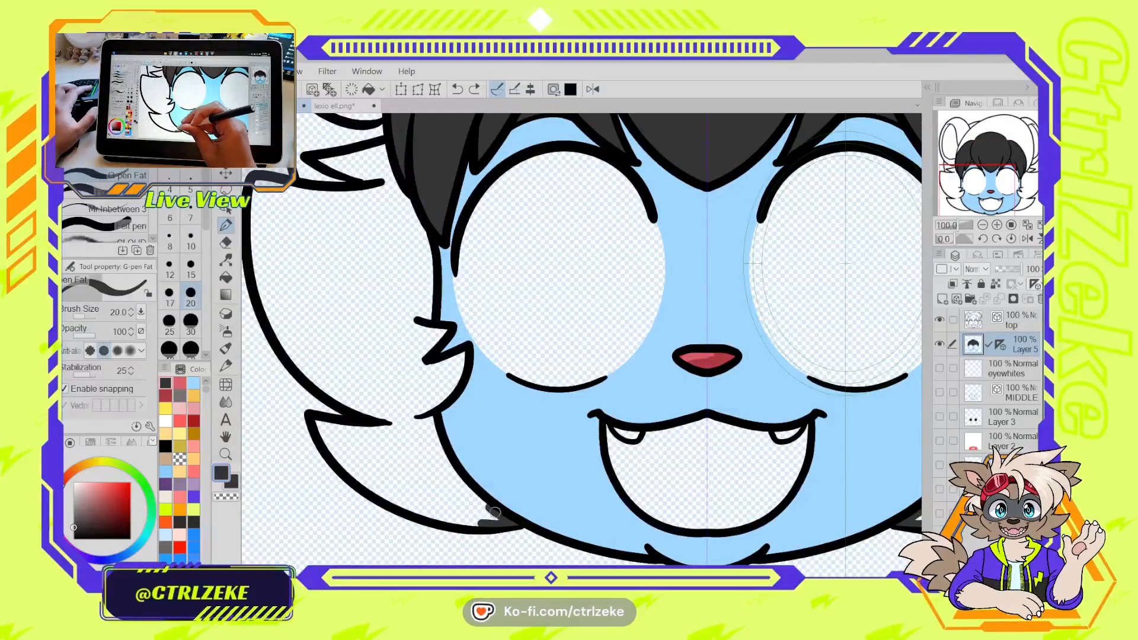
key("g")
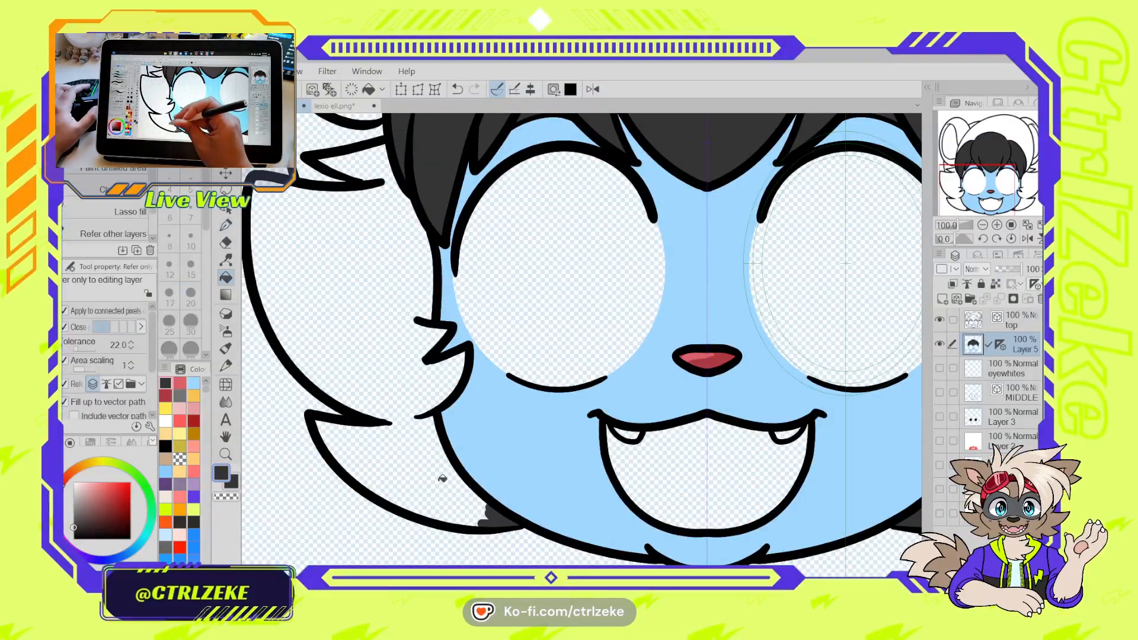
left_click(443, 479)
key("ctrl+z")
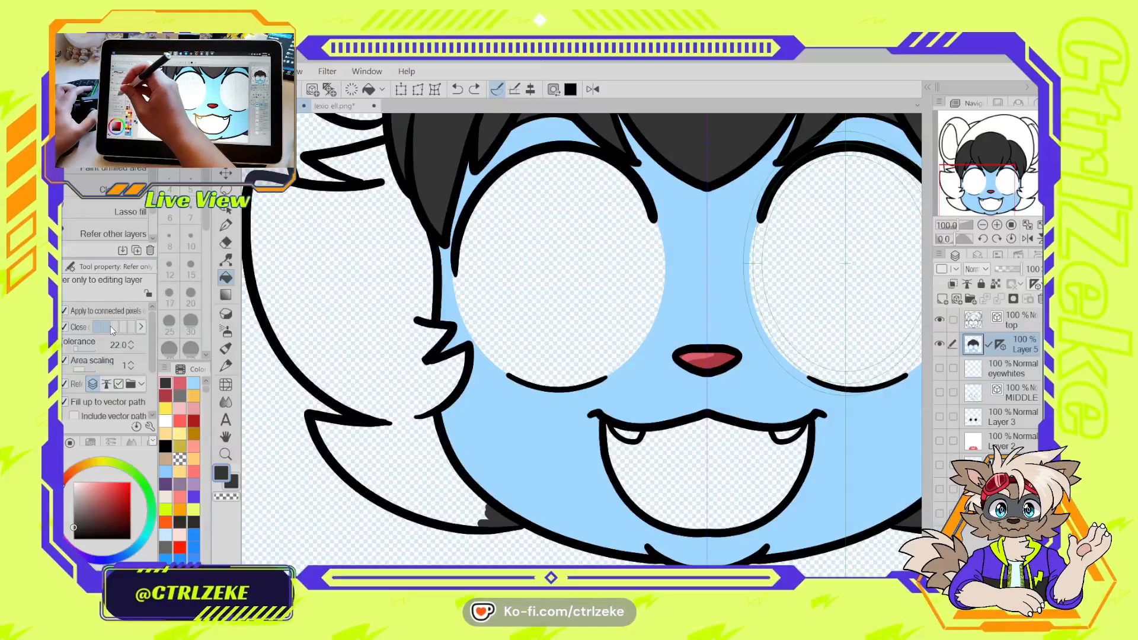
Raise the fill tool's close gap setting to its maximum and fill the cheek fur on both sides dark grey
left_click_drag(104, 327, 134, 330)
left_click(362, 284)
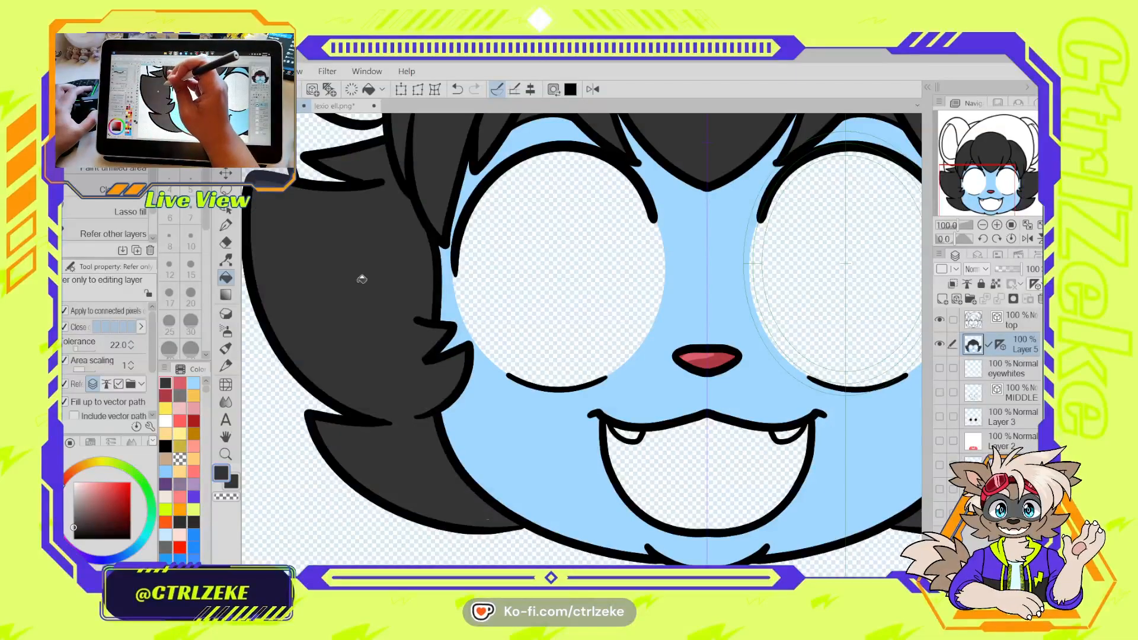
key("ctrl+minus")
left_click_drag(598, 239, 668, 340)
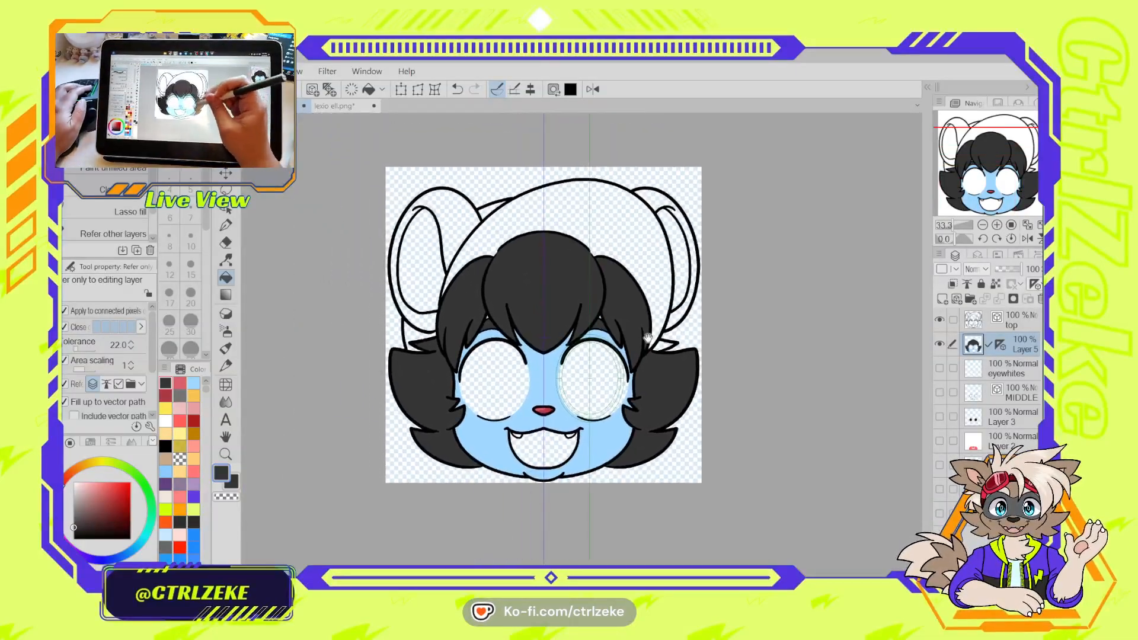
left_click(669, 343)
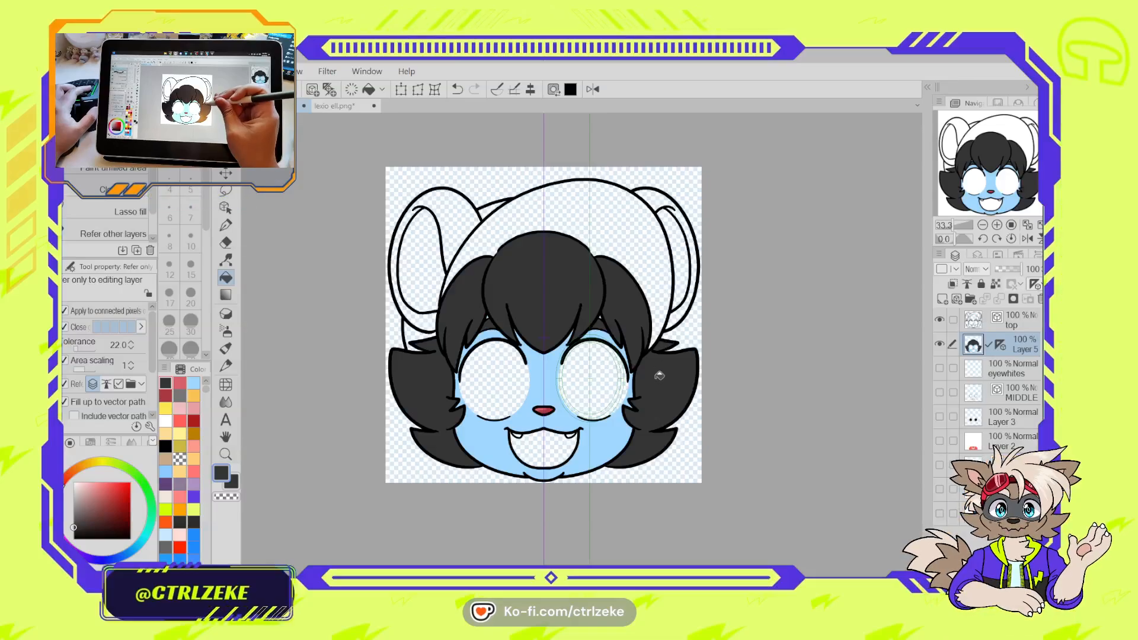
Sample the light blue face colour and fill the outer part of both ears with it
left_click(539, 381, "alt")
left_click(513, 319)
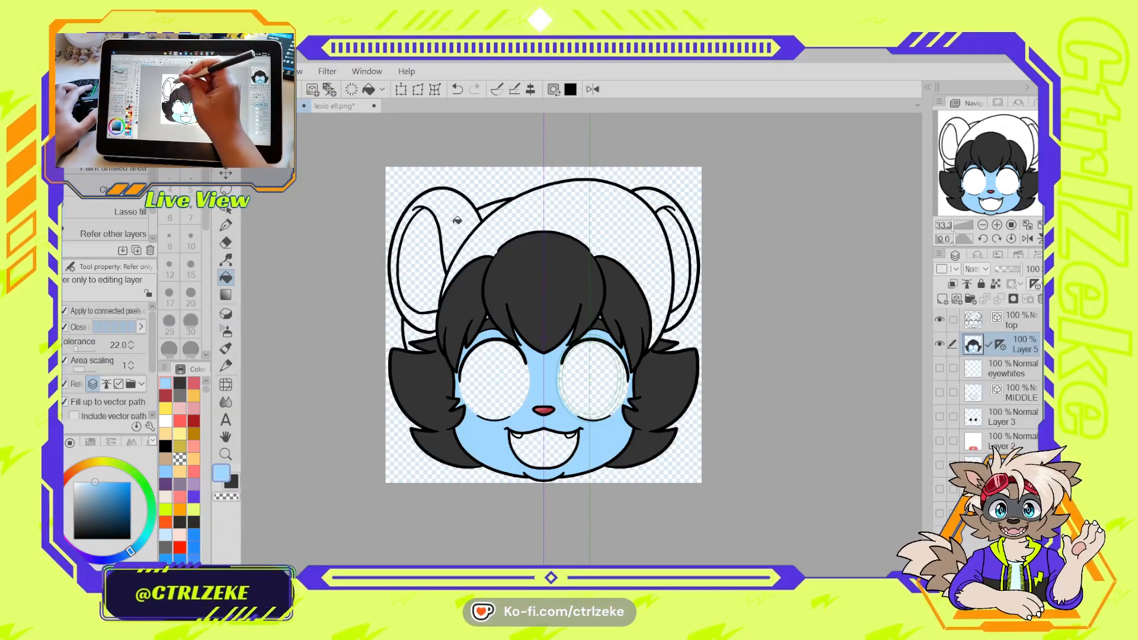
left_click(398, 261)
left_click(688, 255)
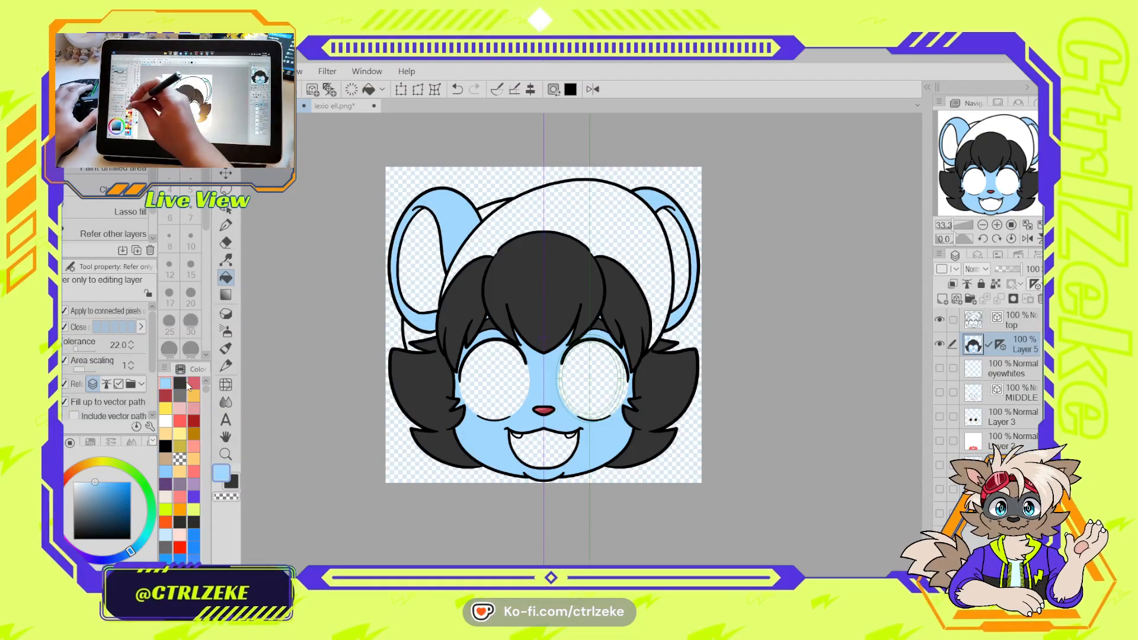
Fill the inside of both ears with orange
left_click(194, 396)
left_click(422, 261)
left_click(682, 242)
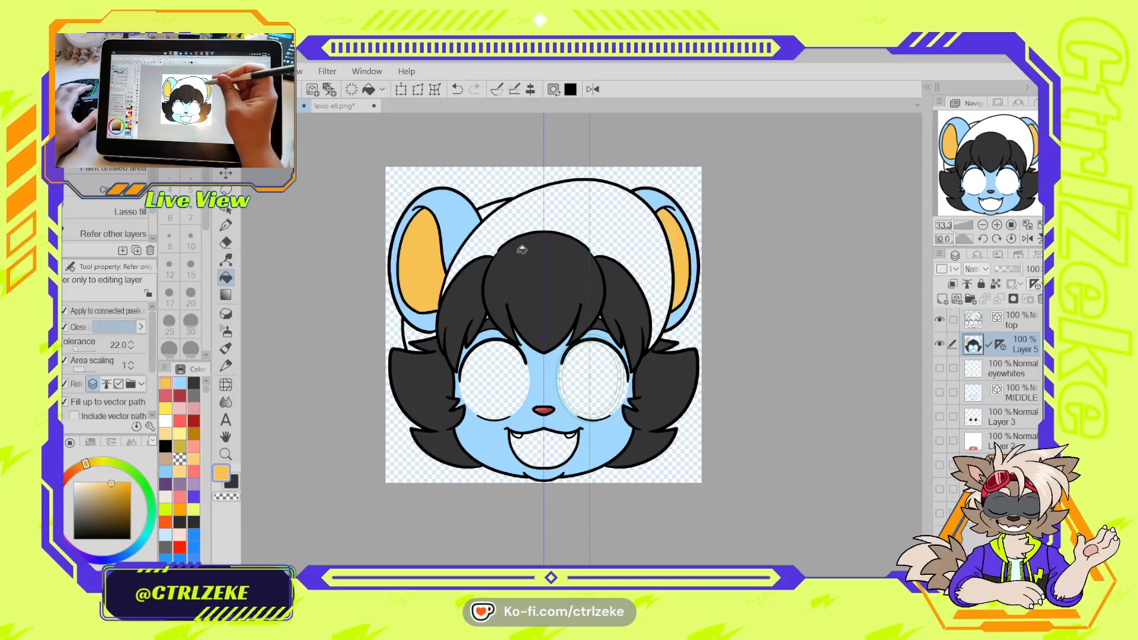
Fill the cap with yellow and the hair behind it with a near-black taken from the reference picture
left_click(165, 408)
left_click(559, 202)
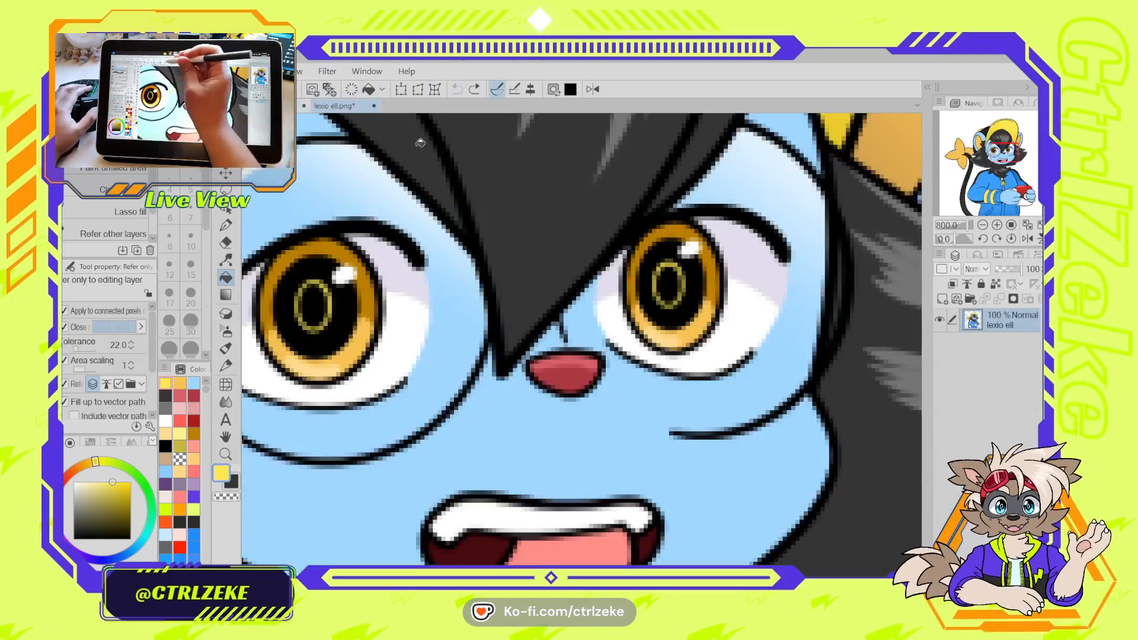
scroll(415, 358, "down", 5)
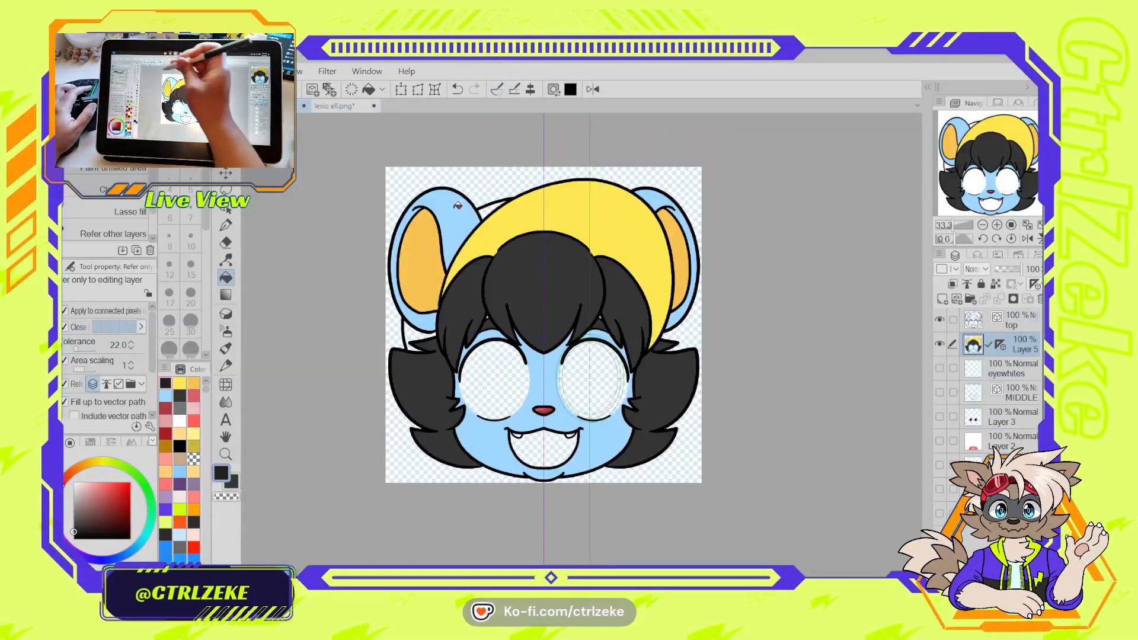
left_click(492, 210)
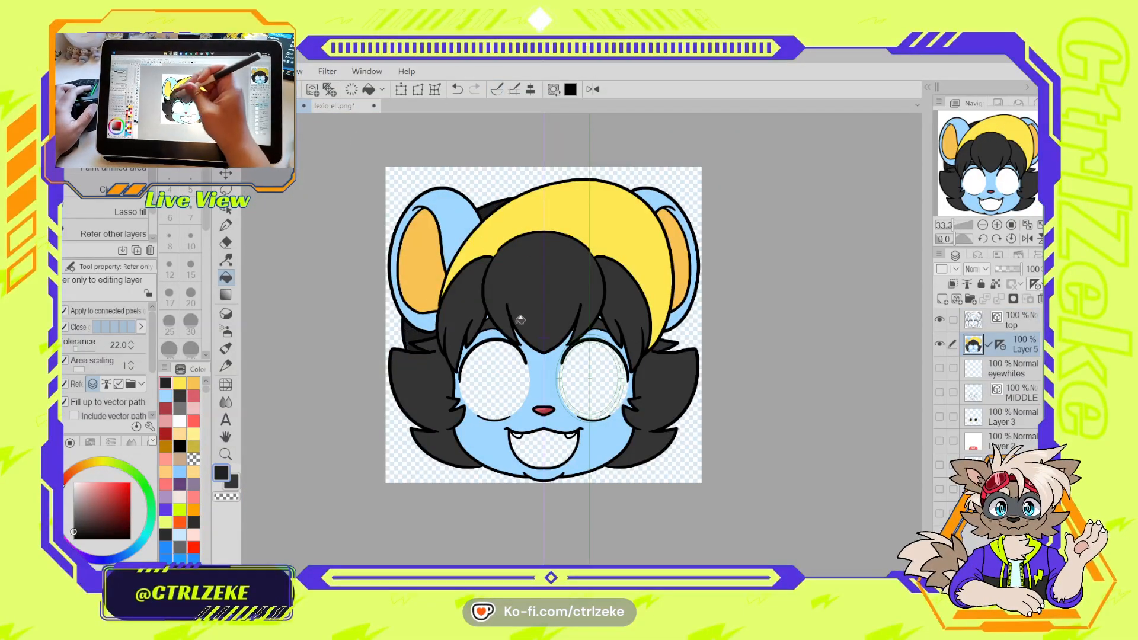
Fill both fangs in the mouth with white
scroll(533, 435, "up", 3)
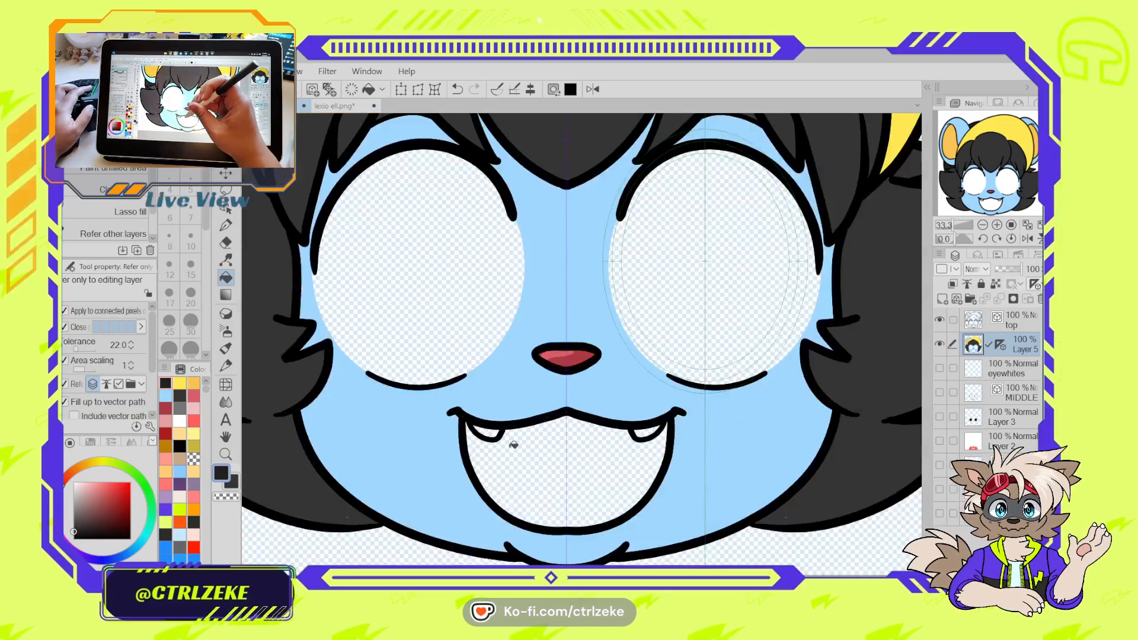
left_click(73, 481)
scroll(428, 431, "up", 1)
left_click(519, 438)
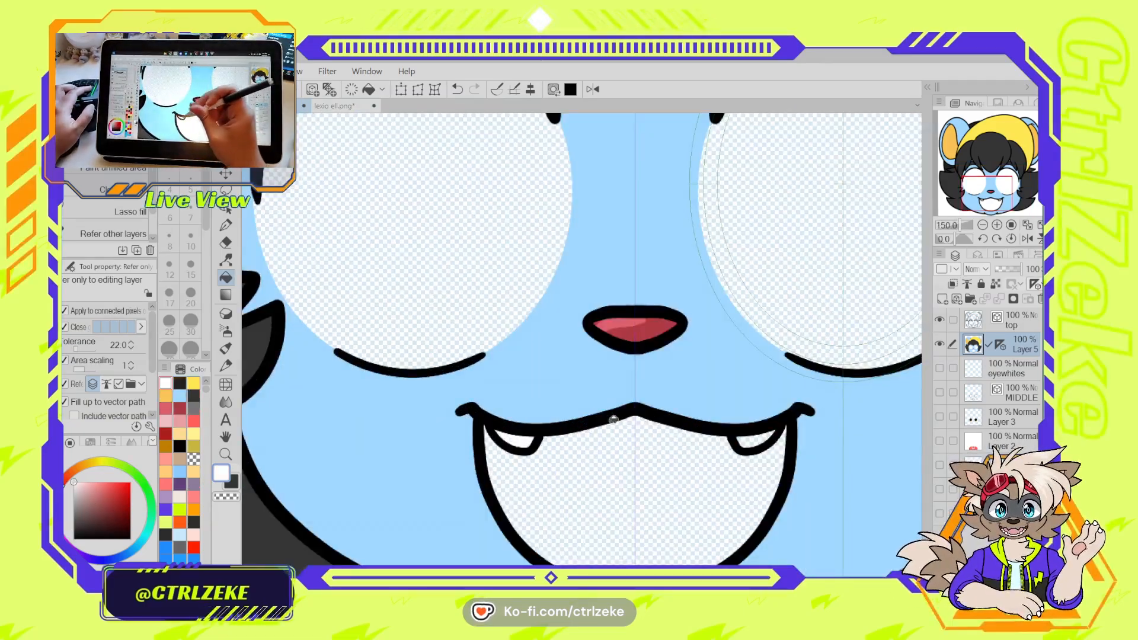
left_click(752, 437)
scroll(752, 439, "down", 1)
scroll(753, 428, "down", 3)
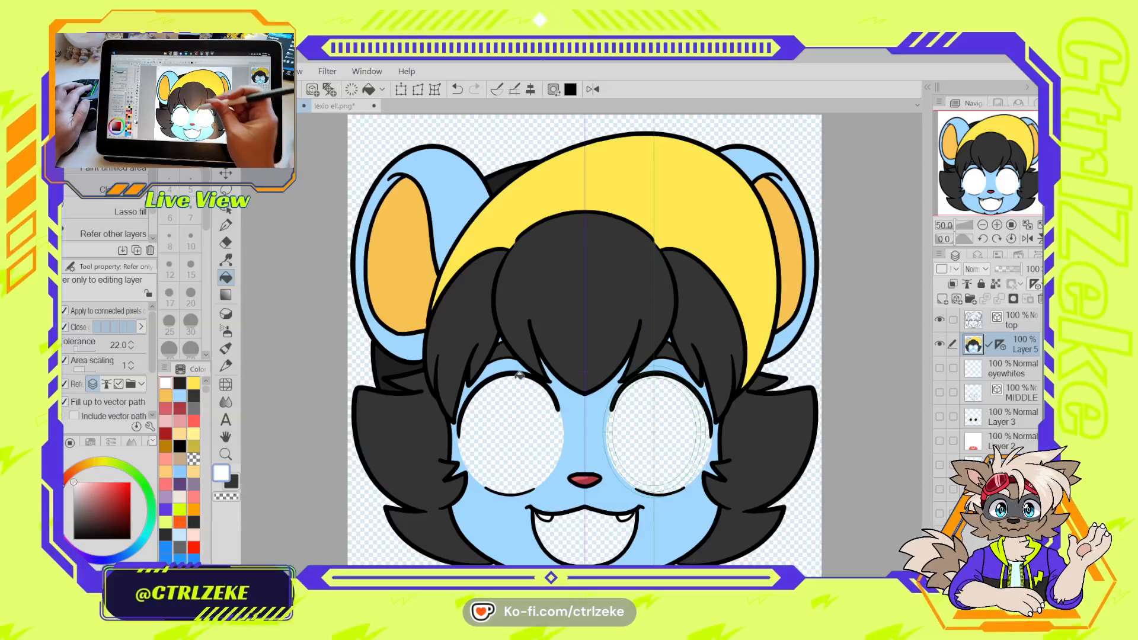
Choose a medium grey and the effect line pen for painting on the front hair tuft
scroll(615, 264, "up", 1)
left_click_drag(599, 270, 594, 329)
left_click(226, 225)
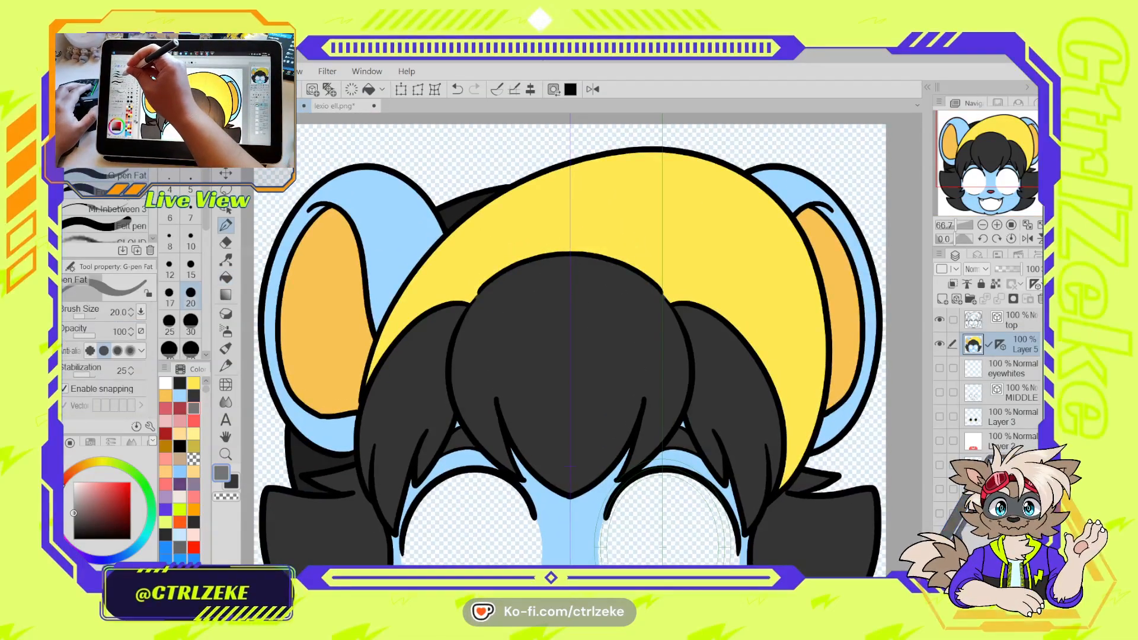
left_click(116, 192)
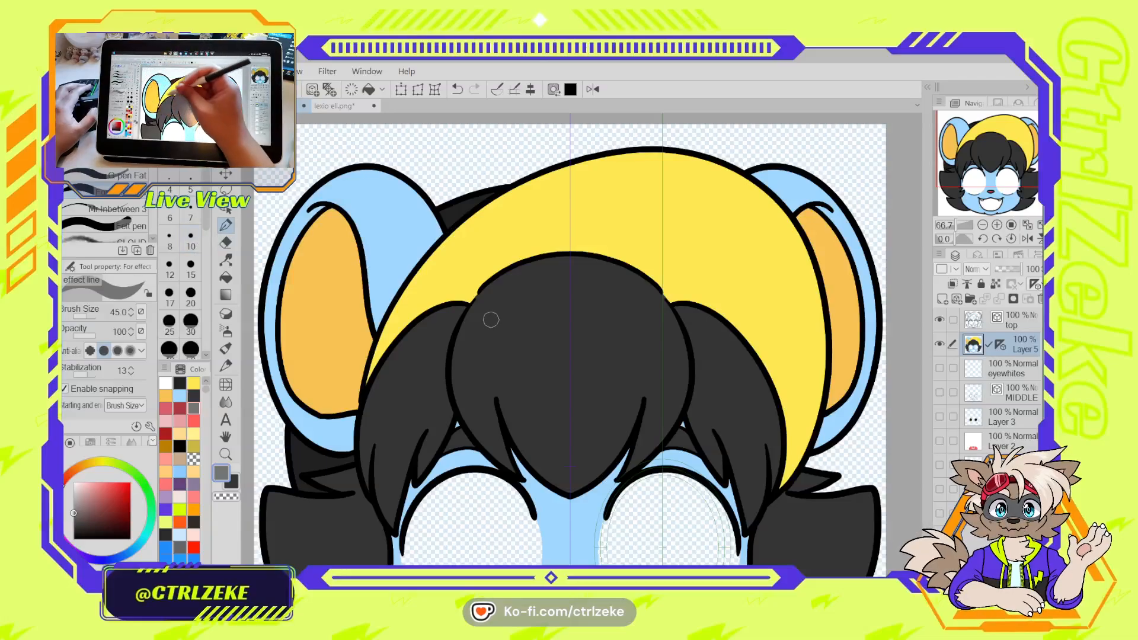
mouse_move(459, 376)
left_mouse_down()
mouse_move(563, 299)
mouse_move(713, 398)
left_mouse_up()
key("ctrl+z")
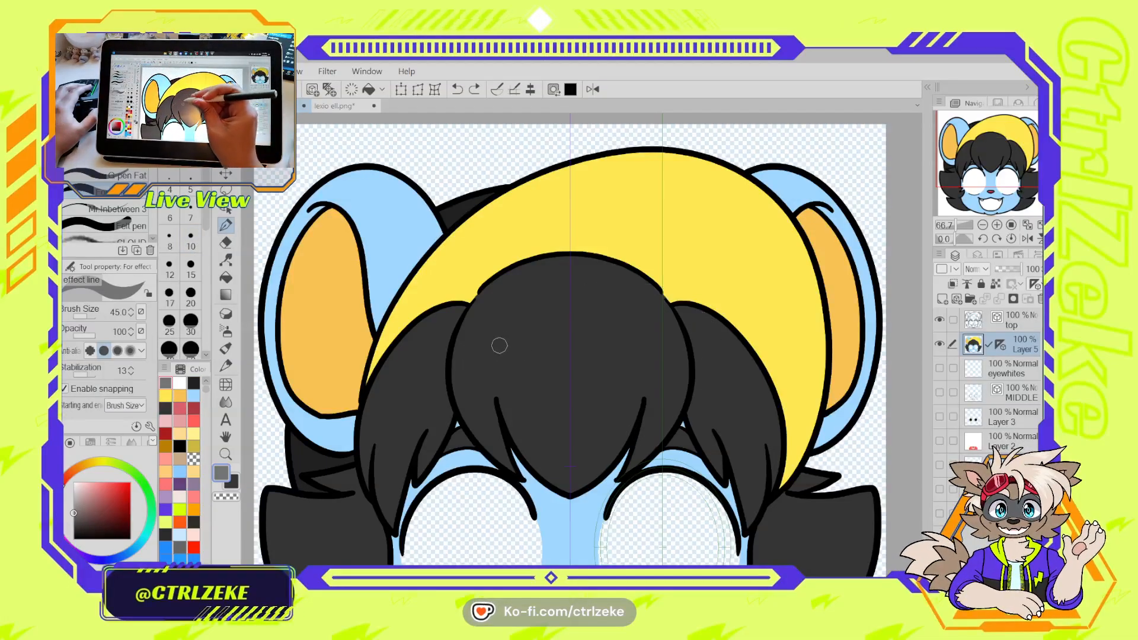
mouse_move(469, 366)
left_mouse_down()
mouse_move(604, 404)
mouse_move(568, 420)
left_mouse_up()
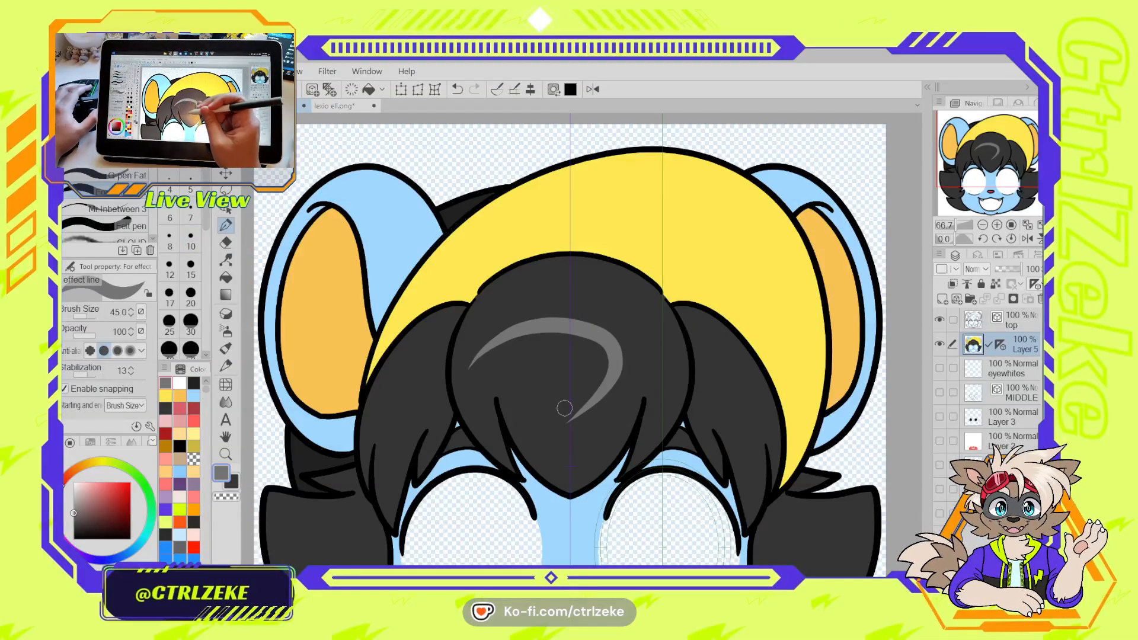
key("ctrl+z")
mouse_move(494, 363)
left_mouse_down()
mouse_move(587, 339)
mouse_move(677, 346)
left_mouse_up()
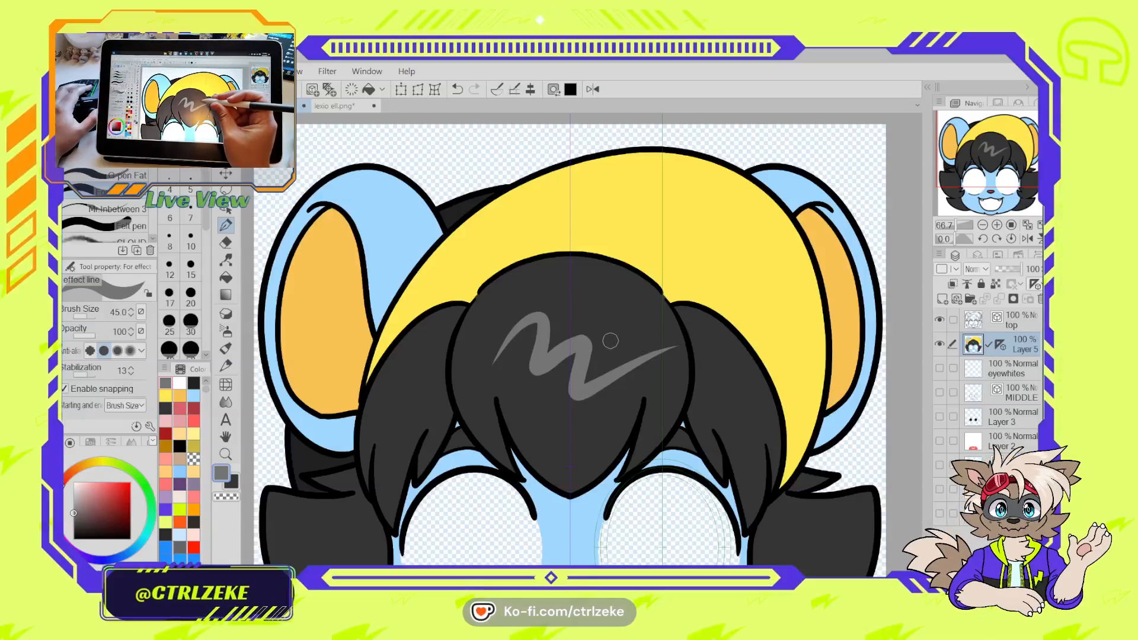
key("ctrl+z")
key("bracketleft")
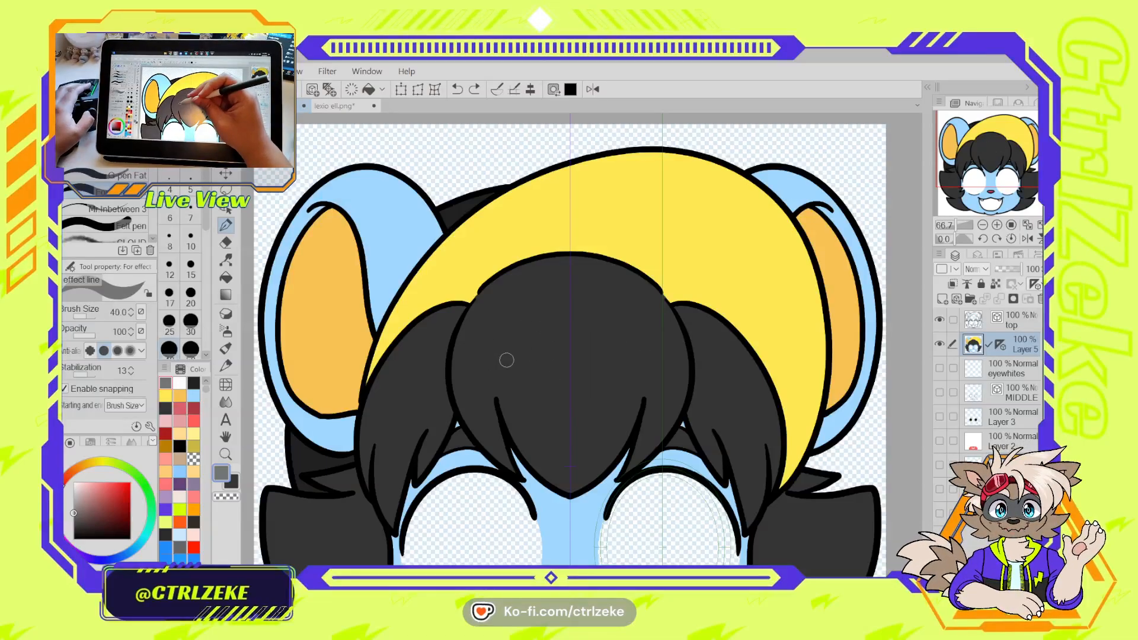
left_click_drag(526, 416, 542, 284)
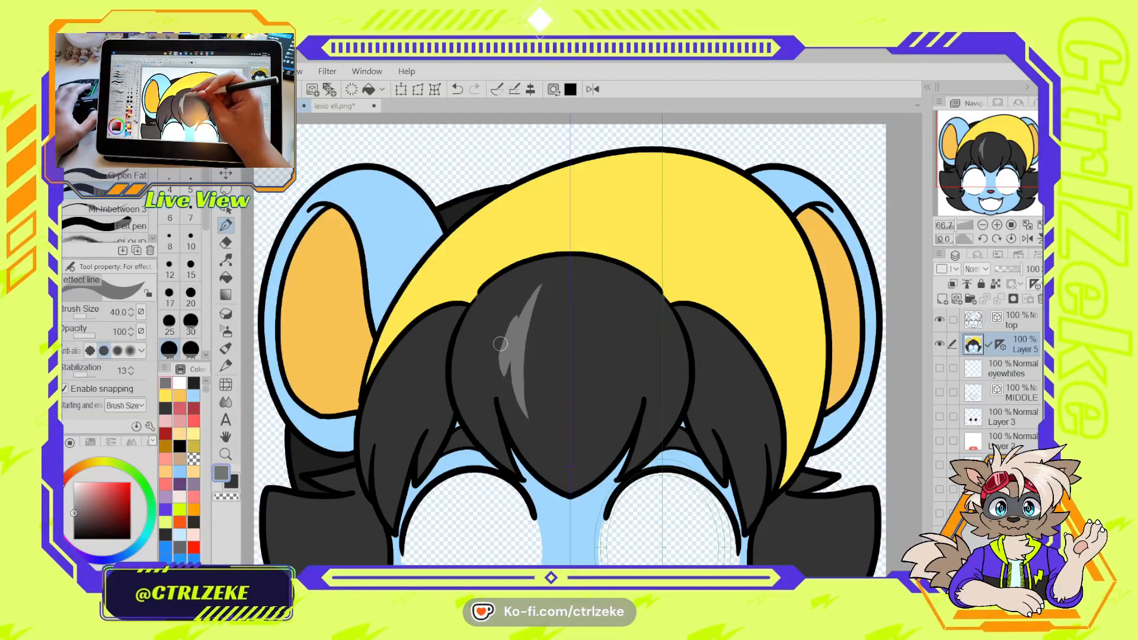
key("ctrl+z")
mouse_move(508, 362)
left_mouse_down()
mouse_move(514, 324)
mouse_move(495, 358)
mouse_move(496, 341)
mouse_move(521, 316)
mouse_move(528, 342)
mouse_move(543, 316)
mouse_move(533, 371)
left_mouse_up()
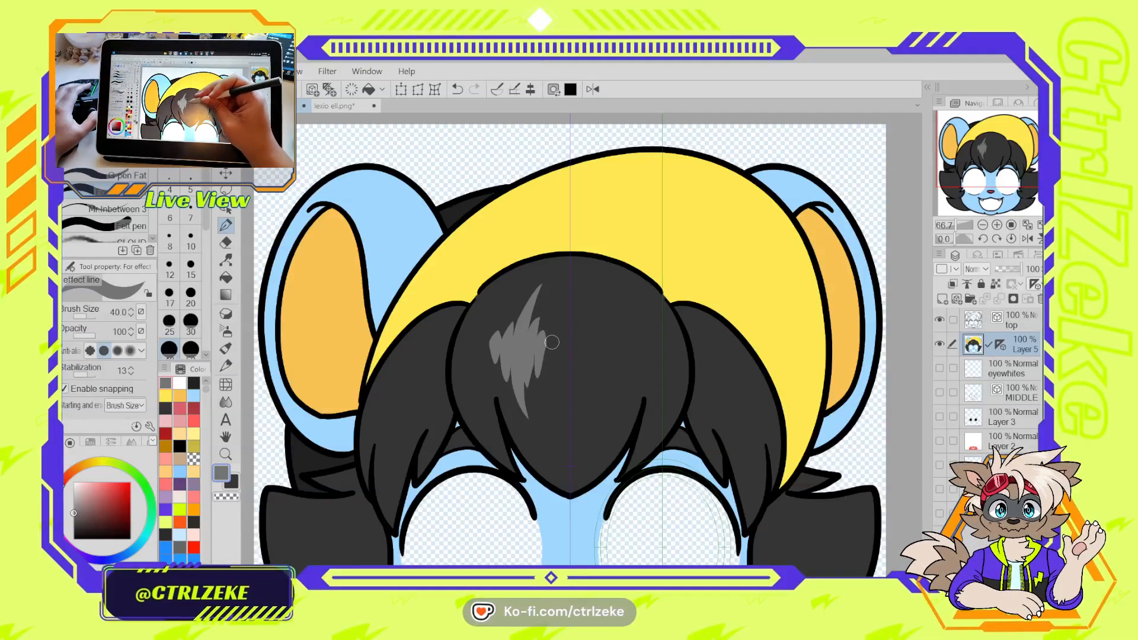
key("ctrl+z")
key("bracketleft")
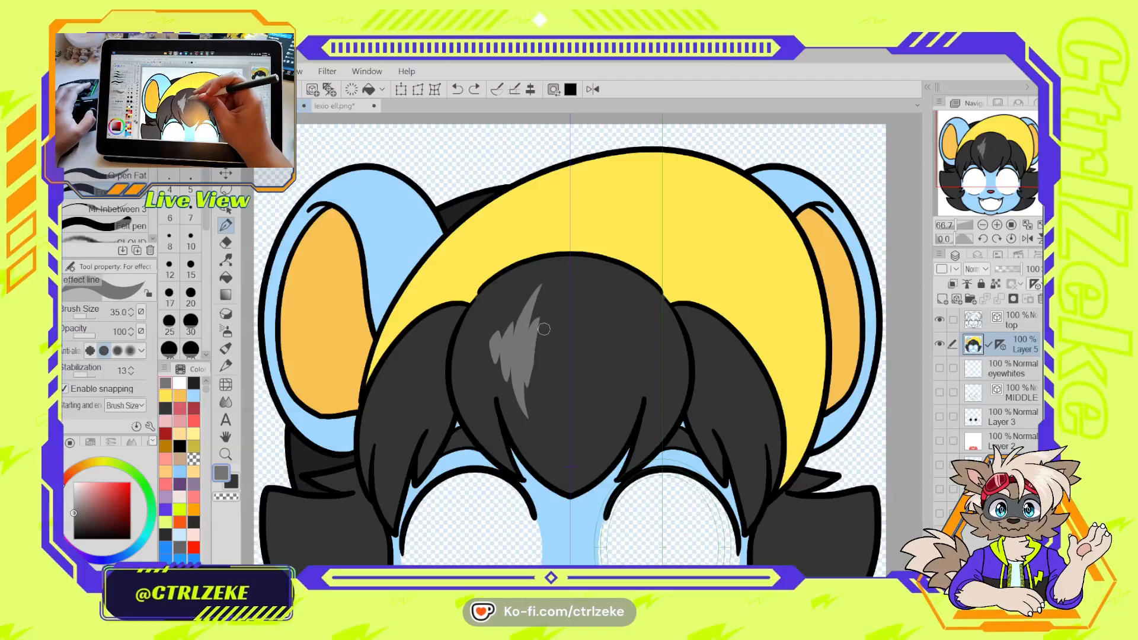
left_click_drag(547, 346, 552, 383)
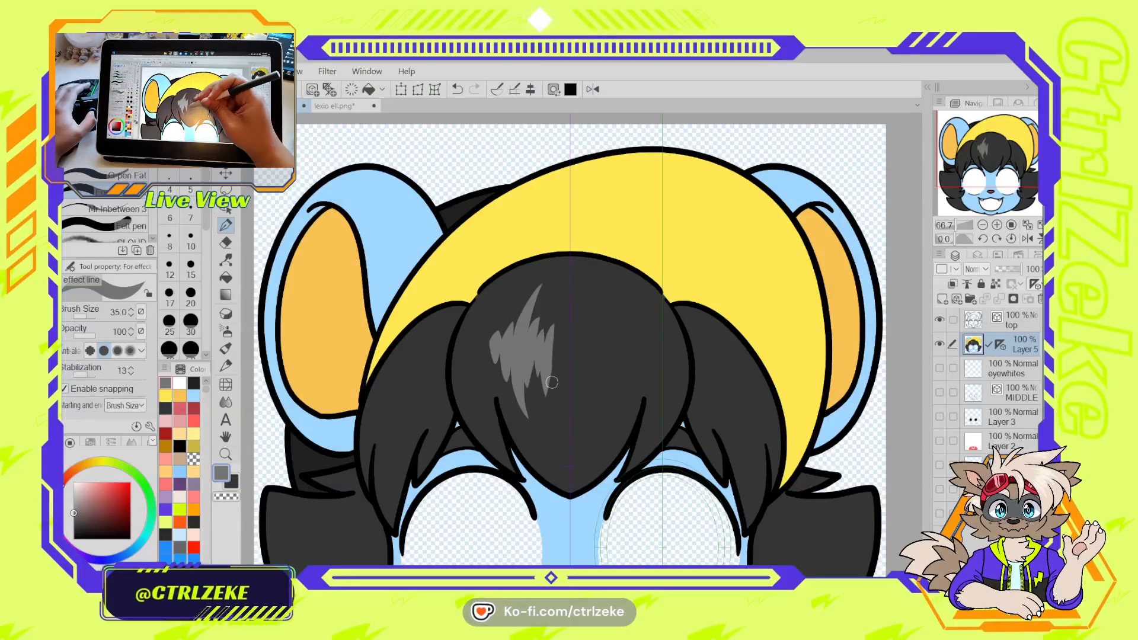
key("bracketleft")
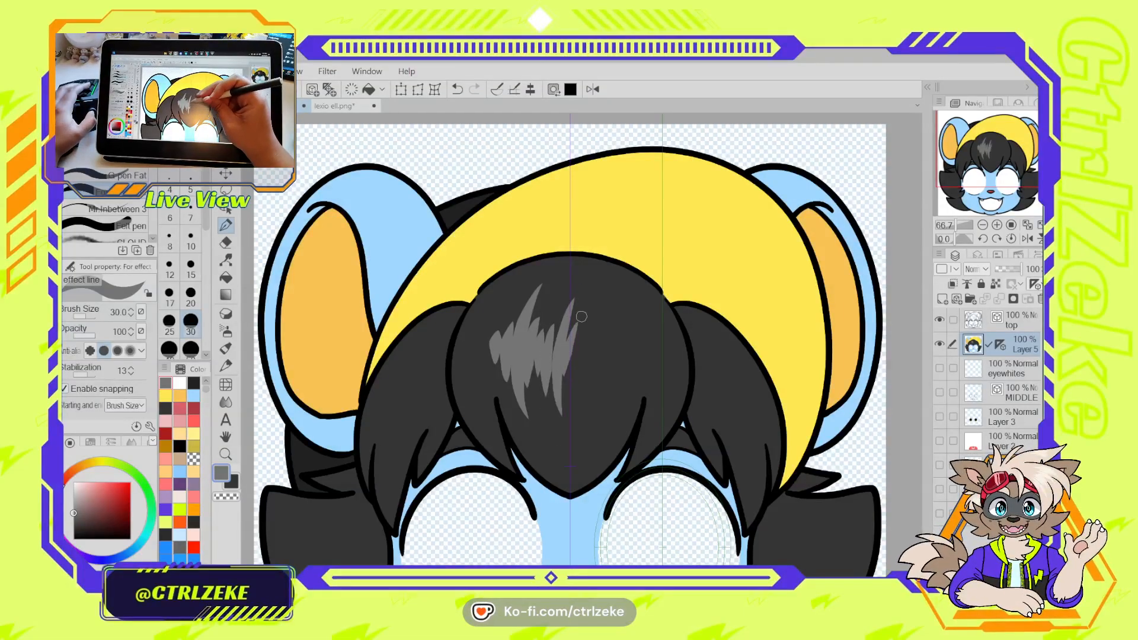
key("ctrl+z")
left_click_drag(573, 303, 558, 393)
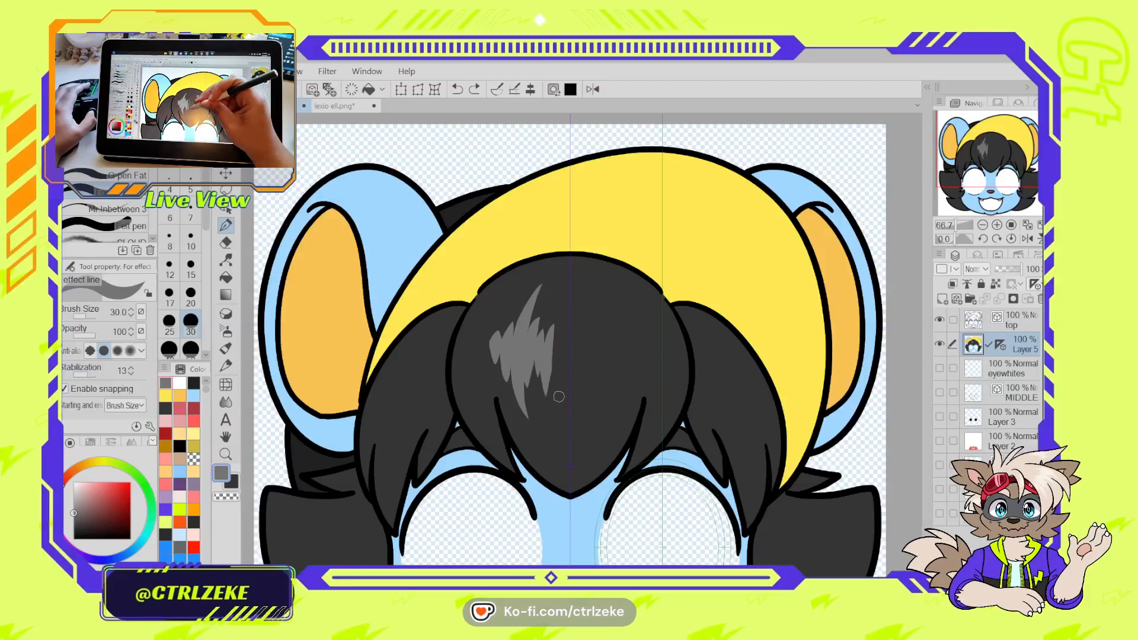
key("ctrl+minus")
key("ctrl+minus")
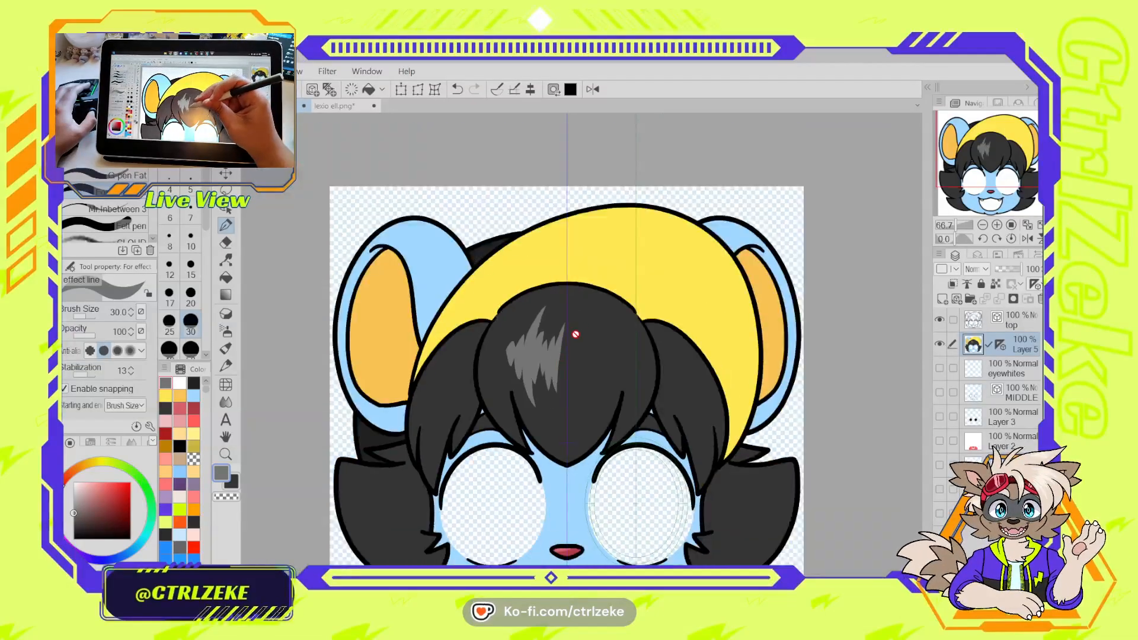
key("ctrl+plus")
key("ctrl+plus")
left_click_drag(516, 389, 529, 305)
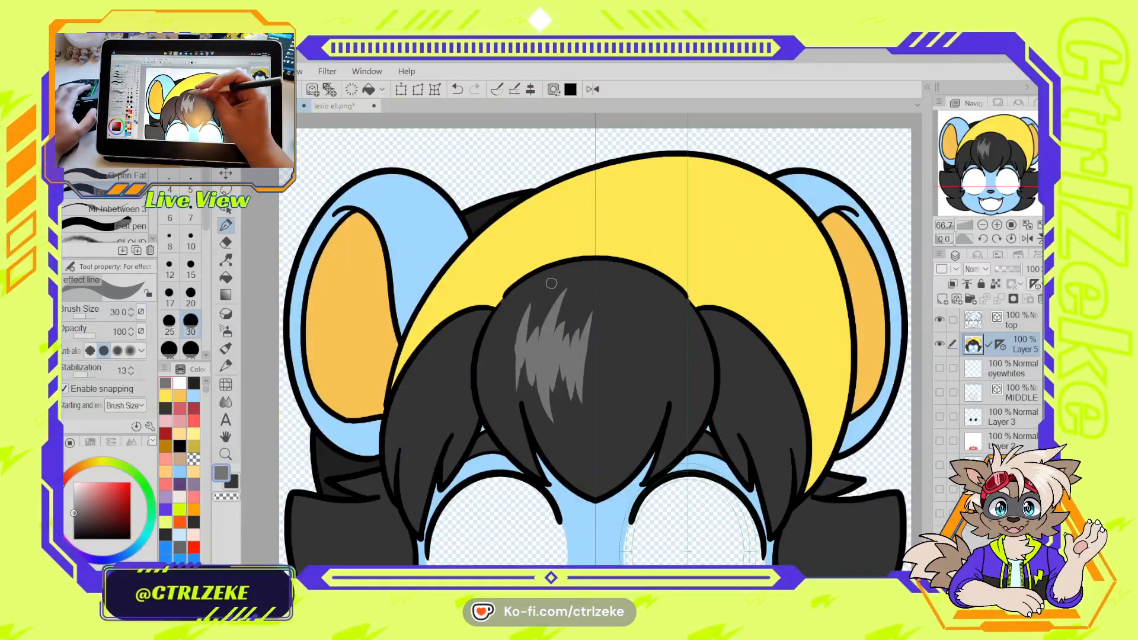
left_click_drag(517, 391, 533, 306)
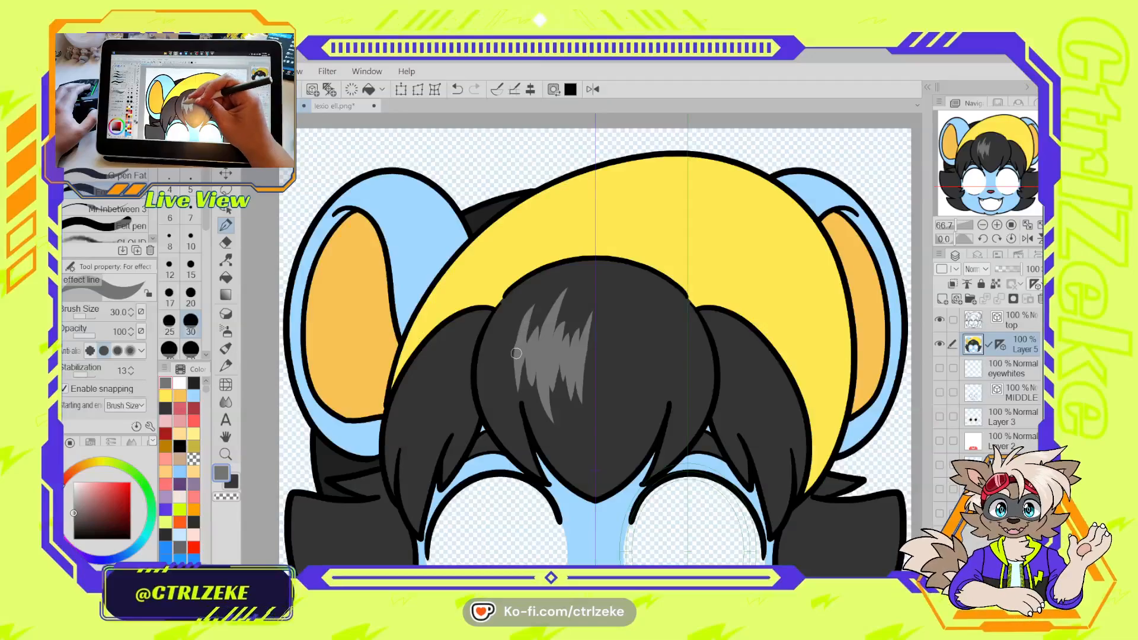
left_click_drag(511, 368, 522, 323)
key("ctrl+z")
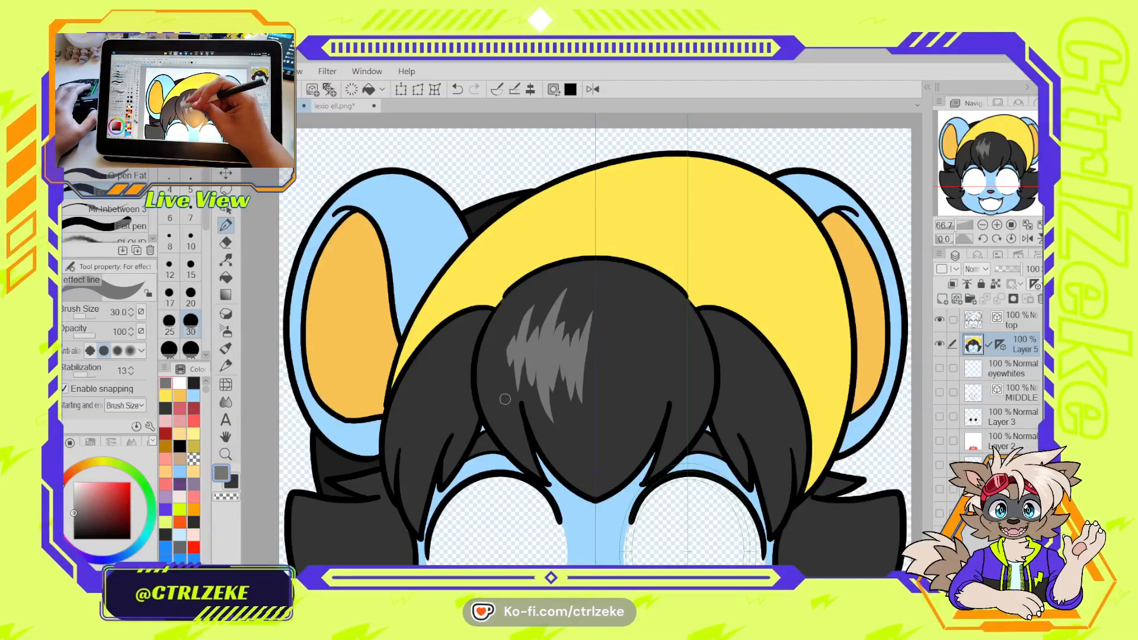
key("ctrl+minus")
key("ctrl+minus")
key("ctrl+plus")
key("ctrl+plus")
mouse_move(559, 374)
left_mouse_down()
mouse_move(569, 333)
mouse_move(562, 418)
left_mouse_up()
key("ctrl+z")
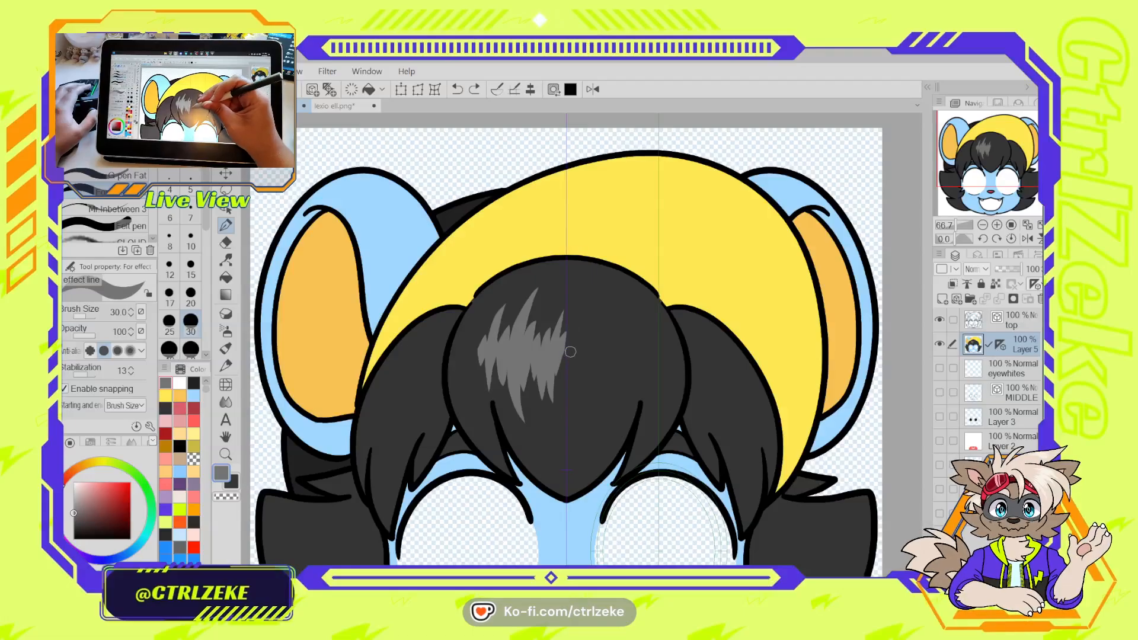
left_click_drag(565, 328, 562, 396)
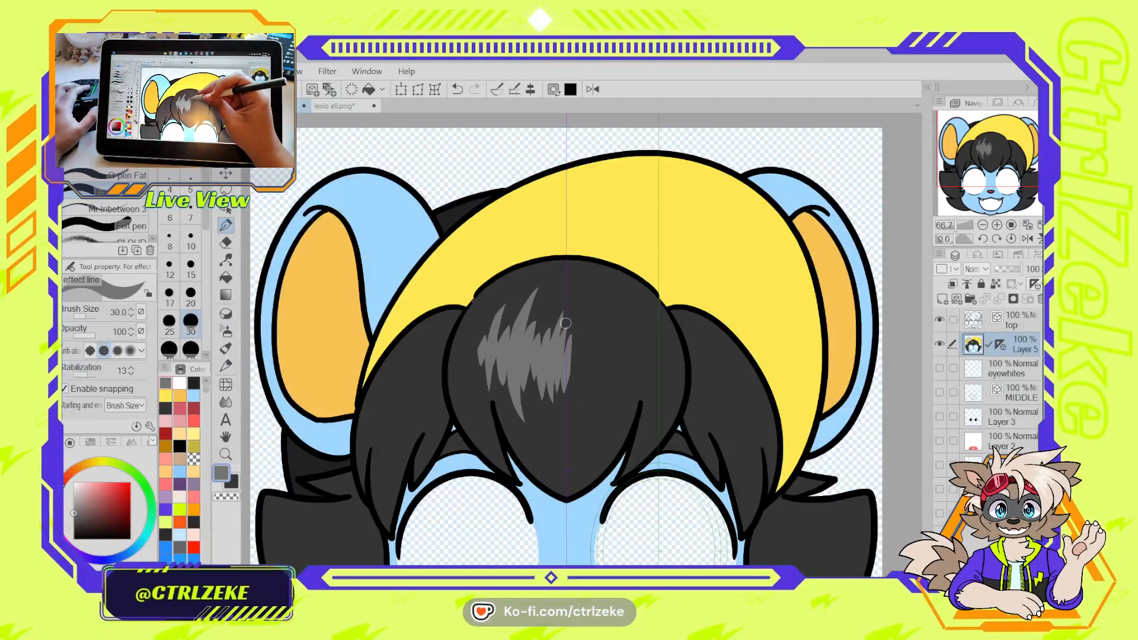
key("ctrl+z")
key("ctrl+z")
key("ctrl+z")
key("ctrl+z")
key("ctrl+z")
key("ctrl+z")
key("ctrl+z")
key("ctrl+z")
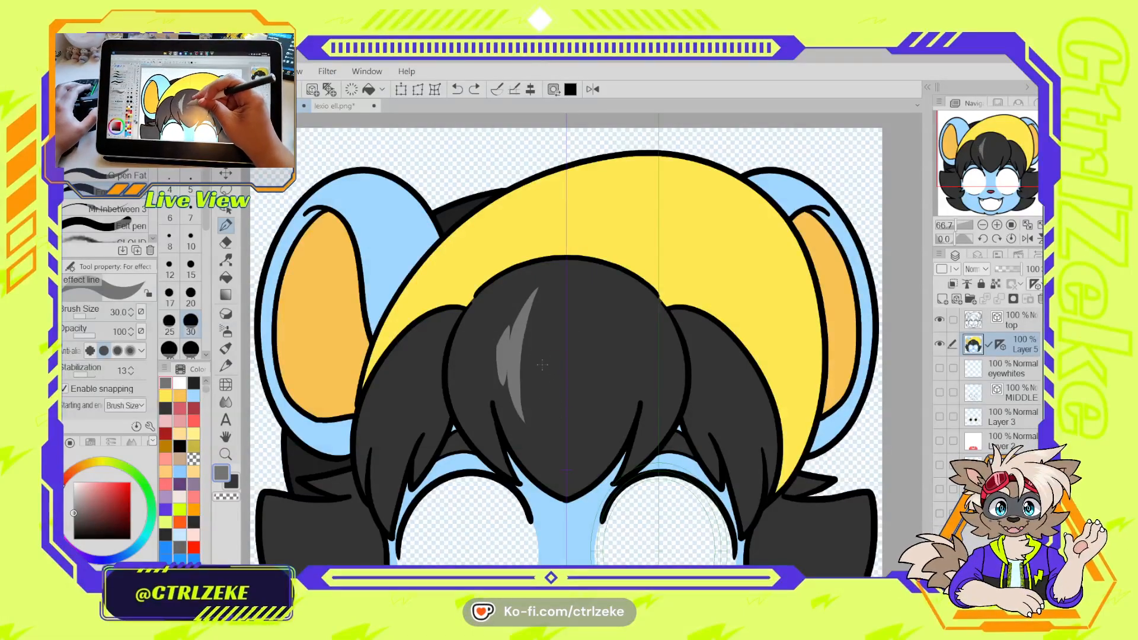
Paint a jagged grey highlight on the left half of the front hair tuft, reducing the brush size from 50 to 35
key("bracketright")
key("bracketright")
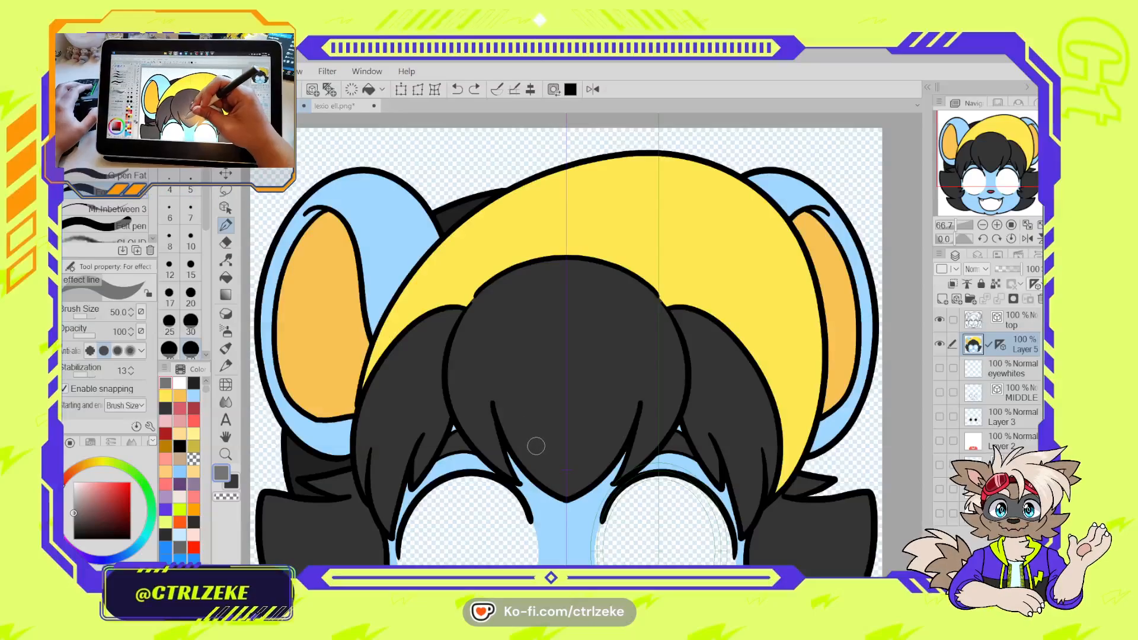
left_click_drag(536, 446, 553, 276)
key("bracketleft")
mouse_move(497, 409)
left_mouse_down()
mouse_move(543, 286)
mouse_move(526, 294)
mouse_move(538, 315)
mouse_move(531, 411)
left_mouse_up()
key("bracketleft")
mouse_move(547, 322)
left_mouse_down()
mouse_move(537, 374)
mouse_move(538, 407)
left_mouse_up()
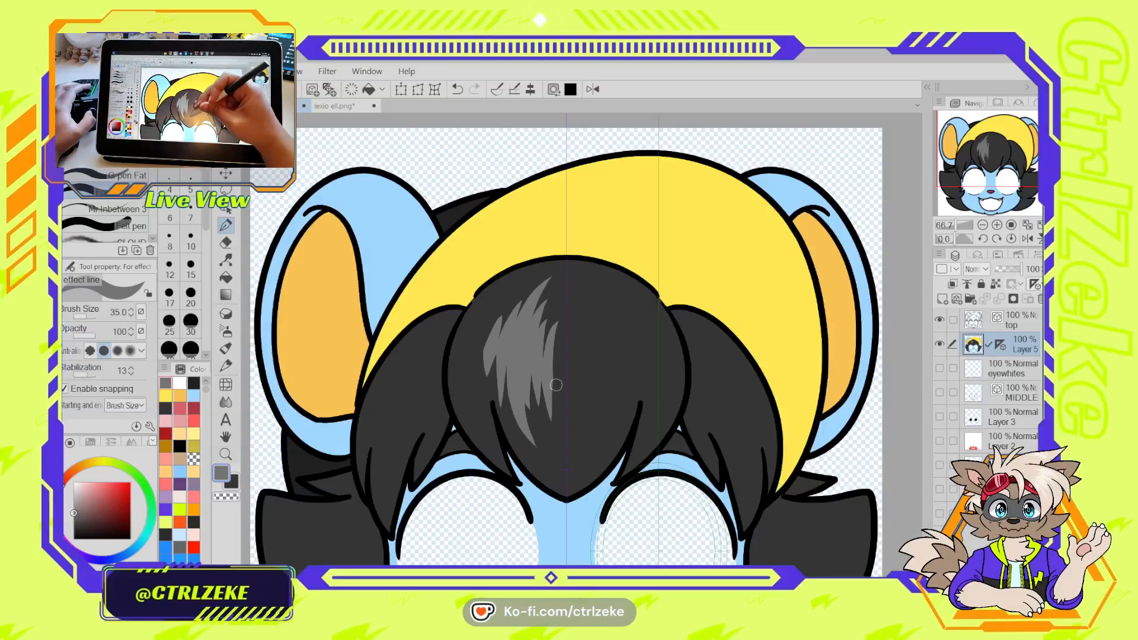
left_click_drag(556, 339, 563, 400)
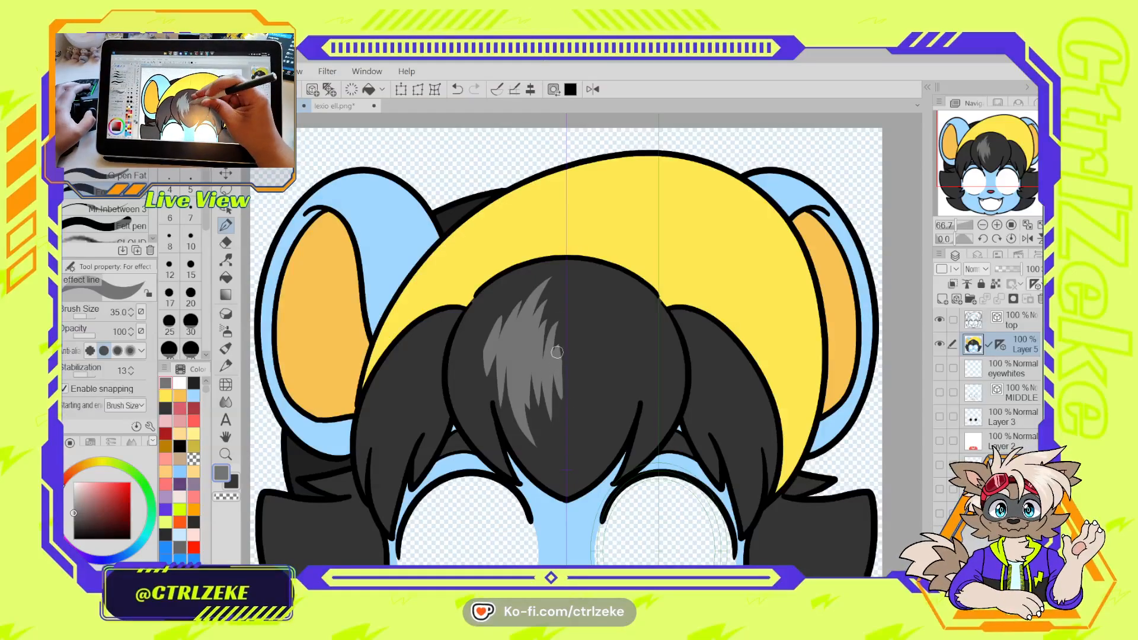
key("ctrl+z")
left_click_drag(557, 342, 563, 400)
left_click_drag(564, 346, 567, 392)
scroll(571, 379, "down", 1)
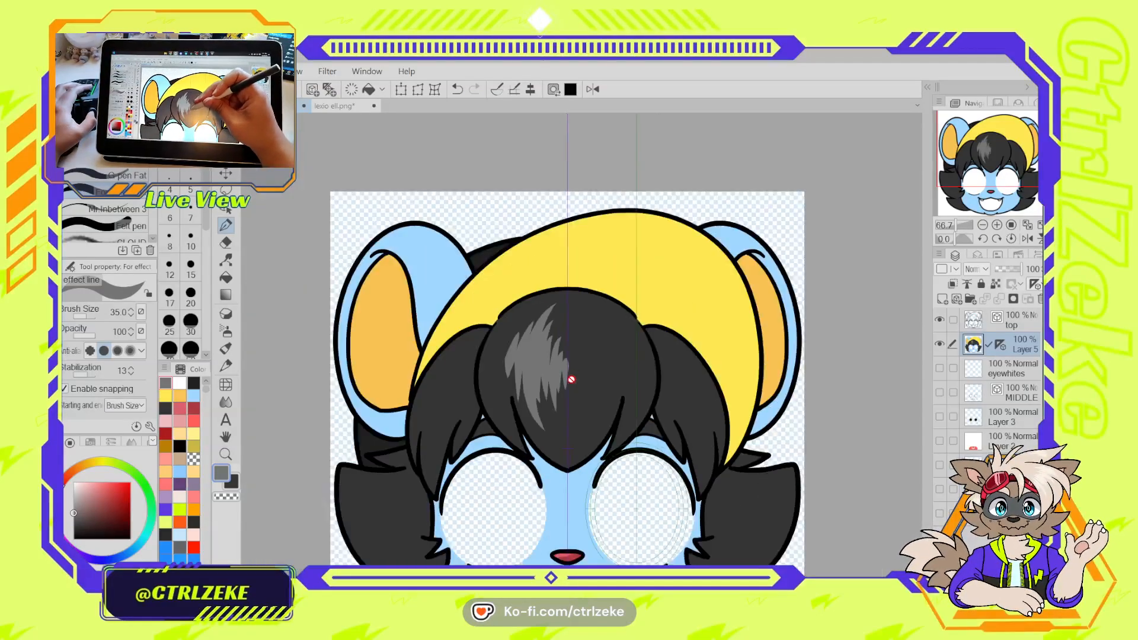
scroll(571, 379, "down", 2)
scroll(550, 356, "up", 3)
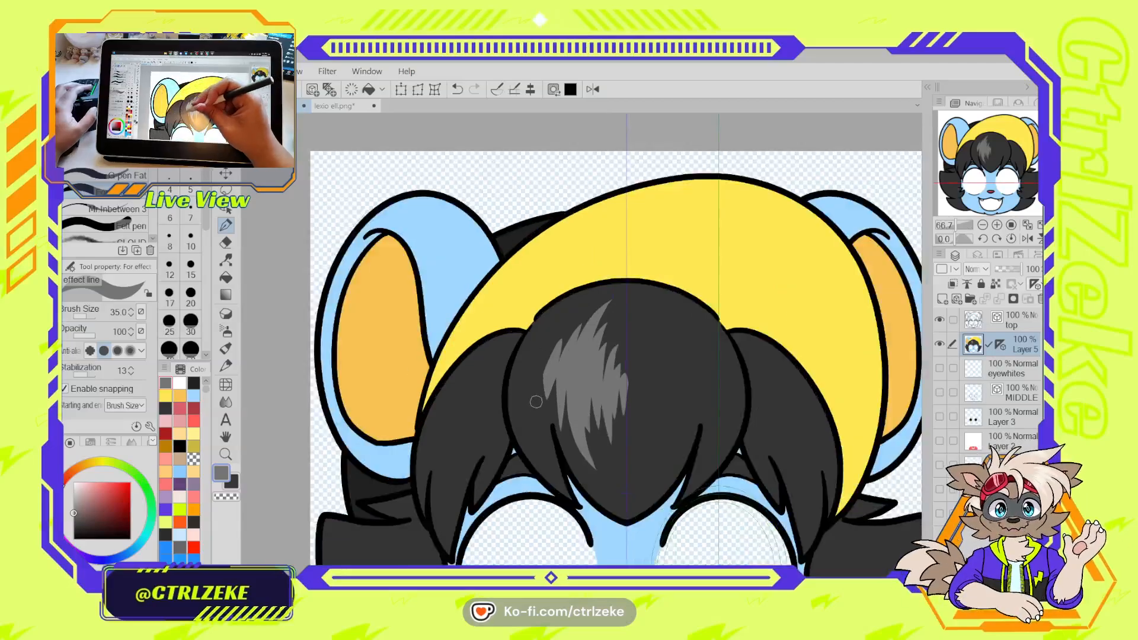
Add a thin grey streak along the upper left edge of the front hair tuft
mouse_move(521, 419)
left_mouse_down()
mouse_move(557, 376)
mouse_move(599, 264)
left_mouse_up()
key("ctrl+z")
mouse_move(552, 376)
left_mouse_down()
mouse_move(549, 351)
mouse_move(583, 266)
left_mouse_up()
Paint a smaller jagged grey highlight along the outer edge of the left side lock with brush size 30
scroll(658, 208, "down", 2)
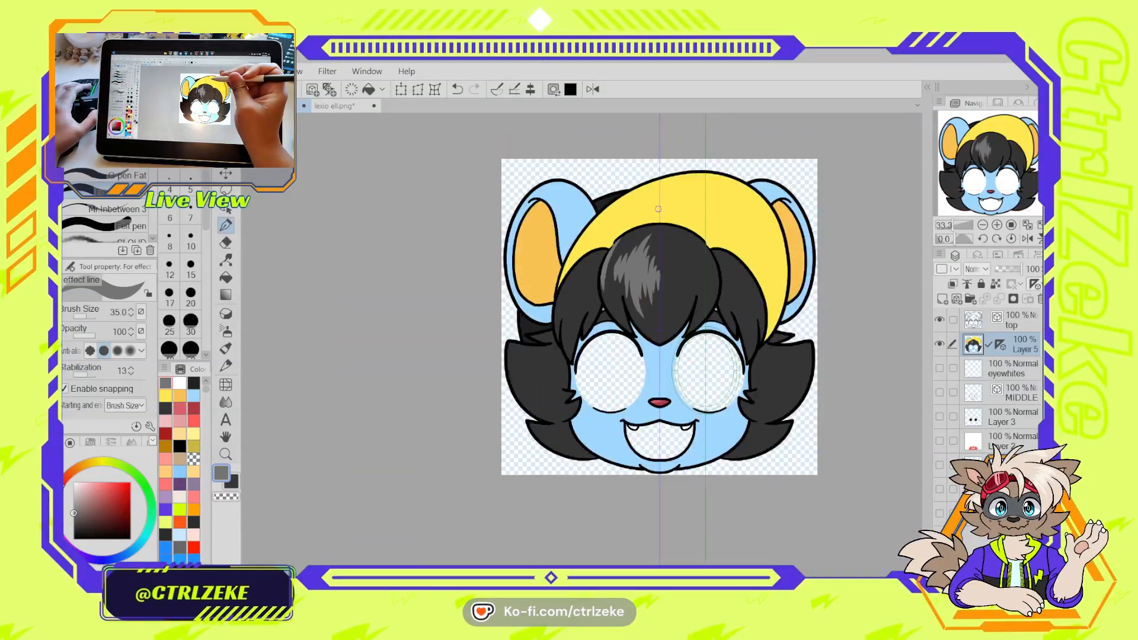
scroll(658, 209, "up", 2)
left_click_drag(460, 423, 511, 324)
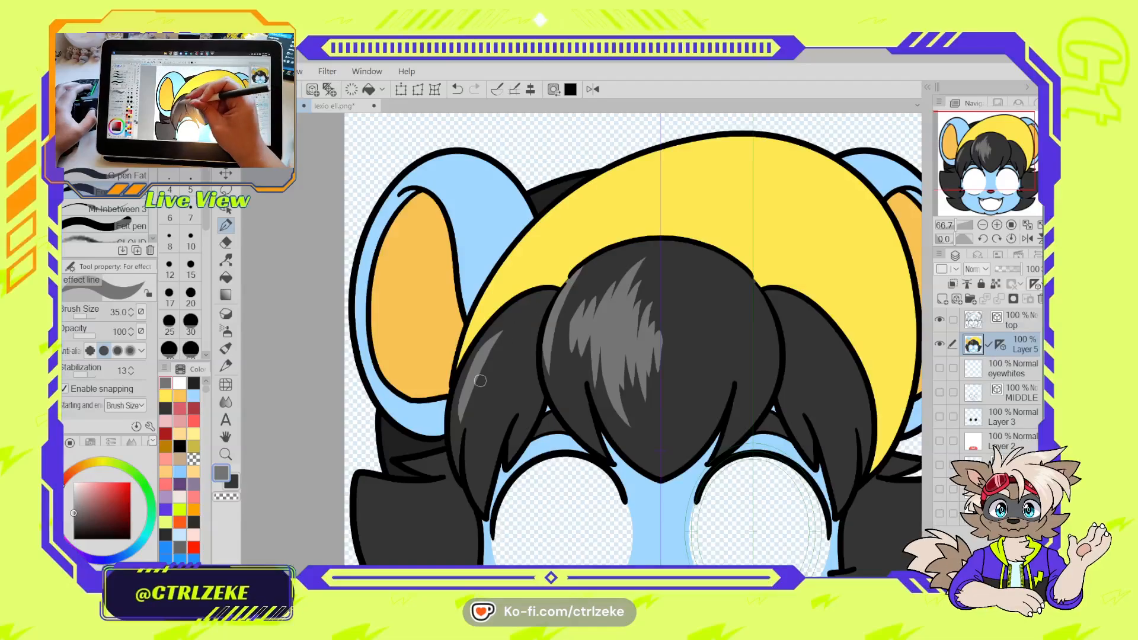
key("ctrl+z")
key("[")
mouse_move(457, 419)
left_mouse_down()
mouse_move(475, 357)
mouse_move(515, 311)
left_mouse_up()
left_click_drag(467, 396, 508, 329)
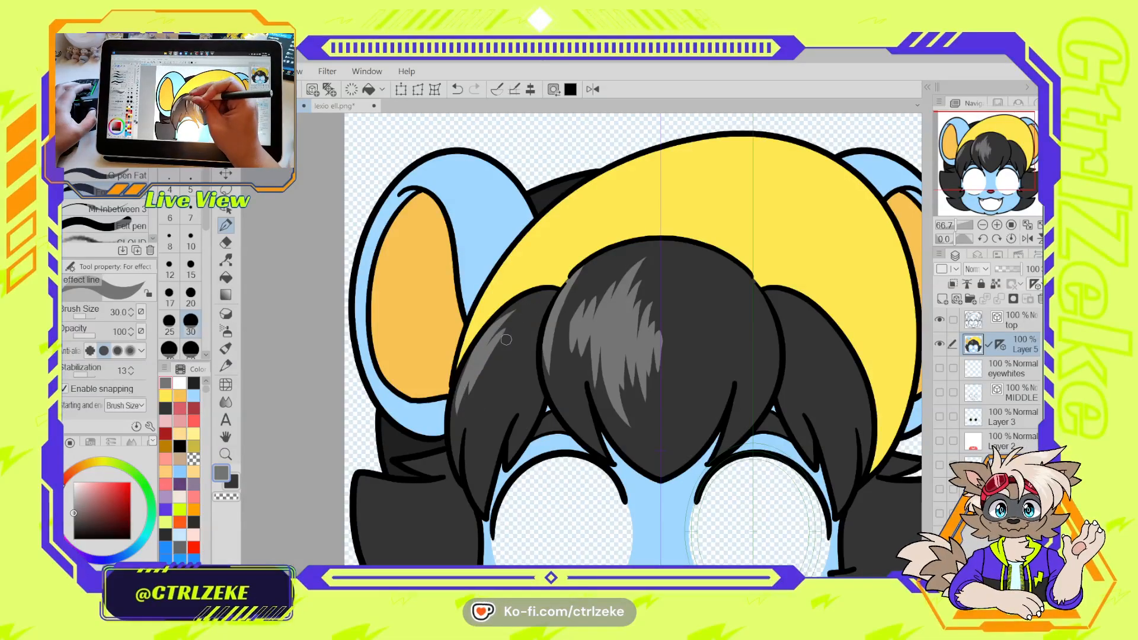
left_click_drag(483, 377, 513, 335)
Paint a short jagged grey highlight on the upper part of the right side lock
scroll(552, 303, "down", 2)
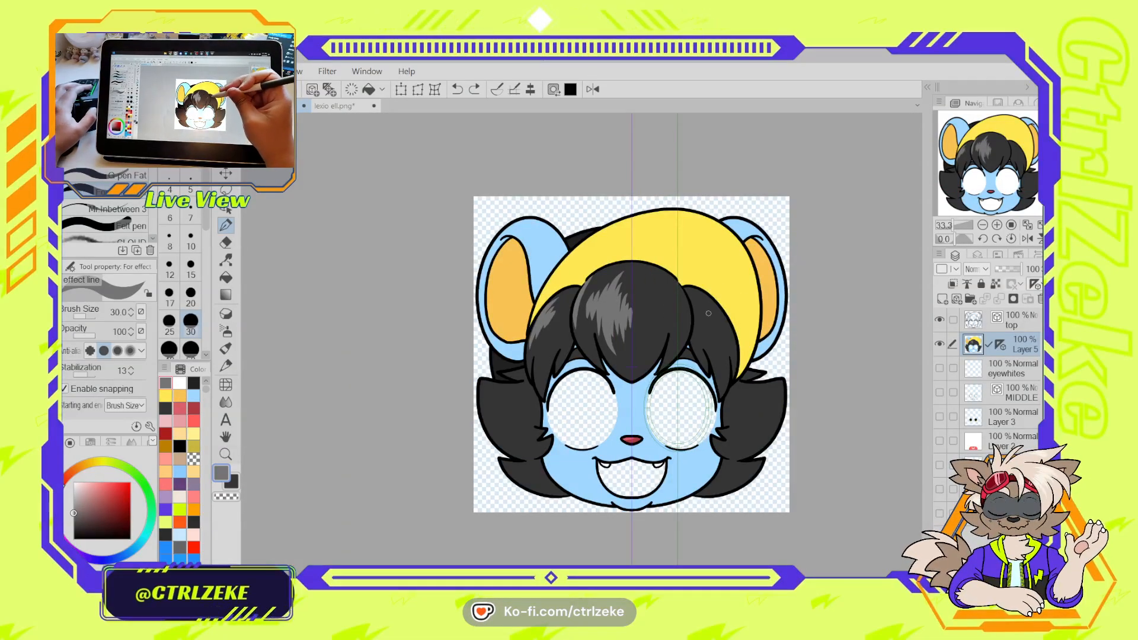
scroll(710, 316, "up", 2)
left_click_drag(714, 335, 692, 300)
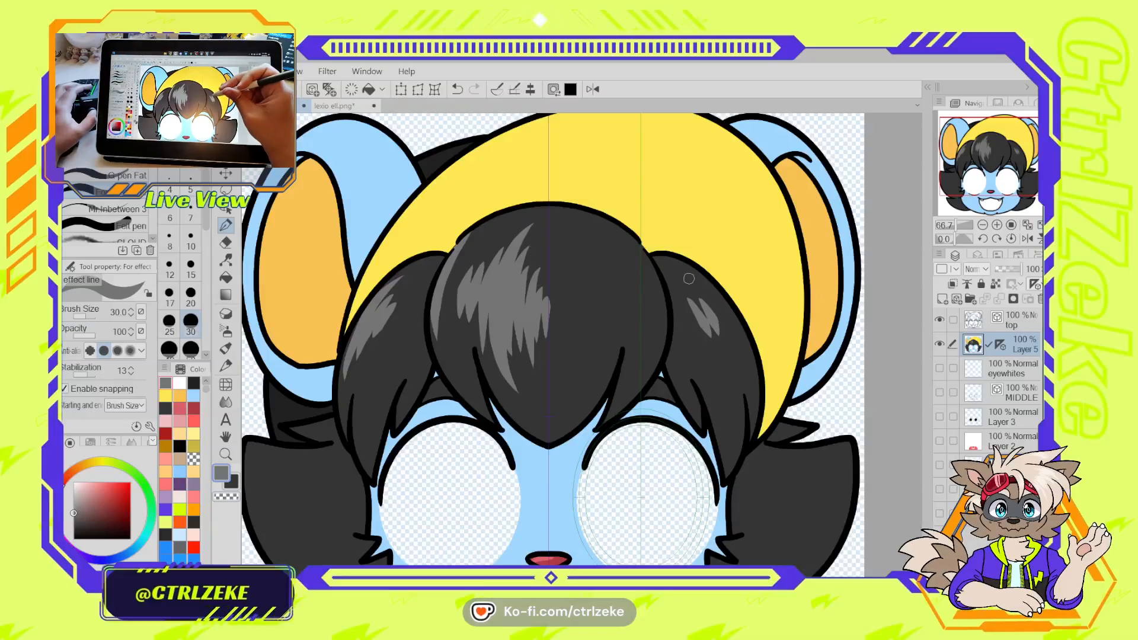
Paint a small jagged grey highlight on the right half of the front hair tuft with brush size 30
scroll(711, 312, "down", 2)
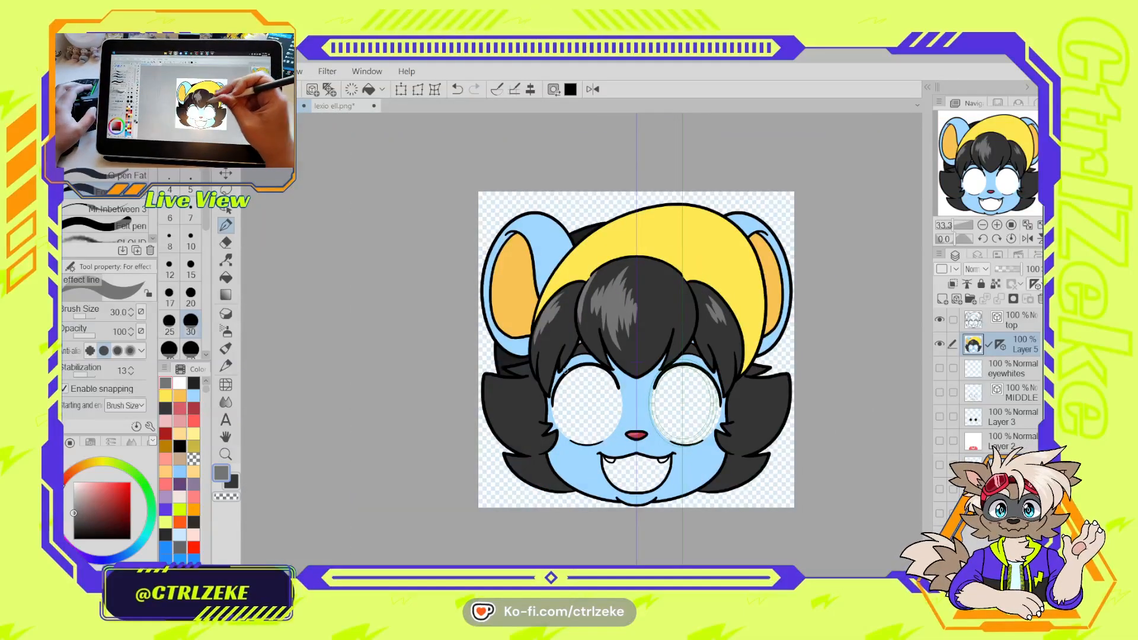
scroll(565, 370, "up", 2)
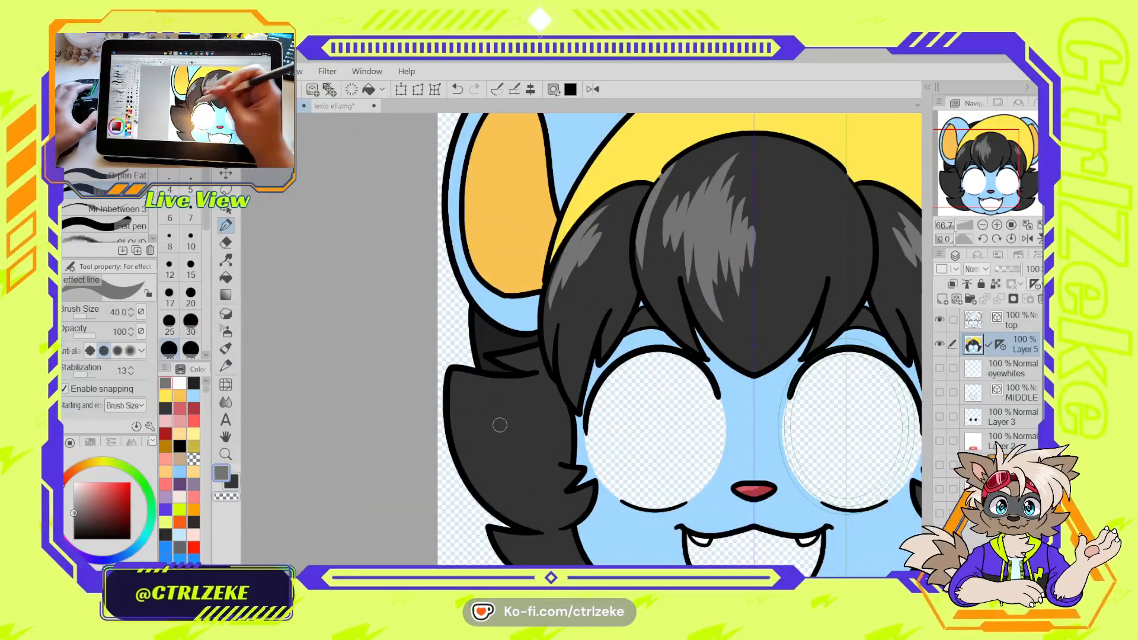
scroll(499, 425, "down", 3)
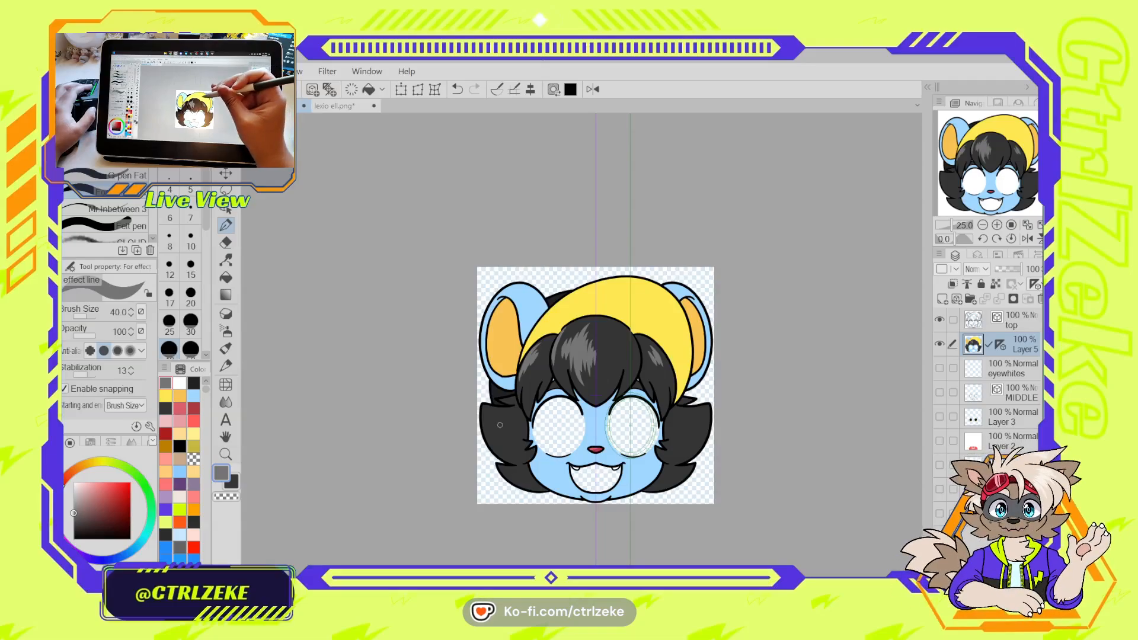
scroll(500, 425, "up", 2)
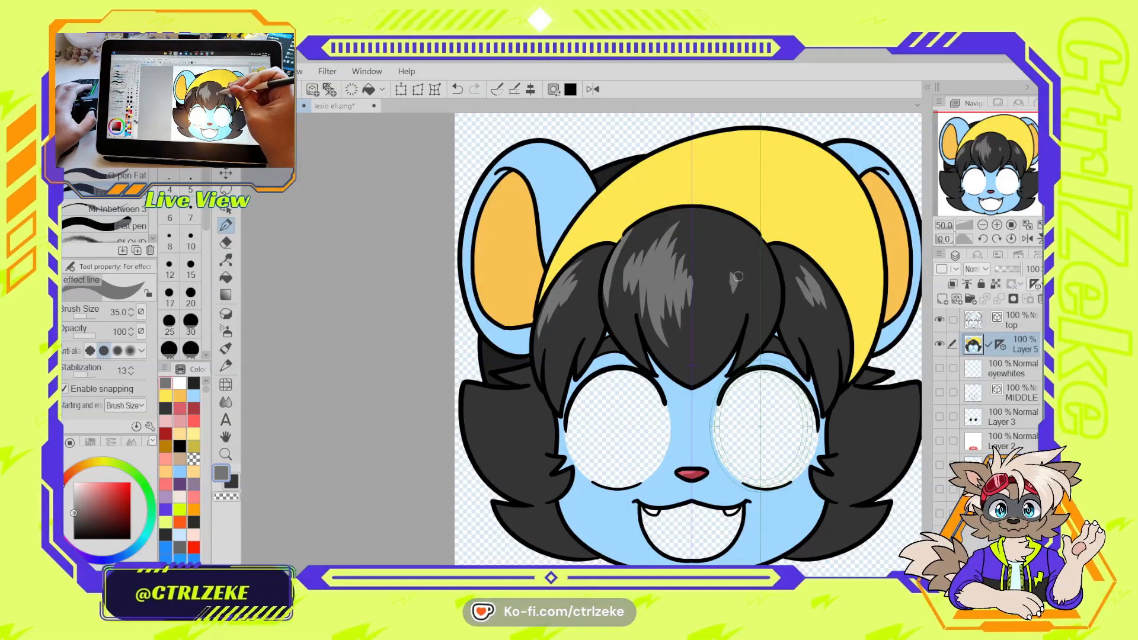
left_click_drag(735, 270, 741, 297)
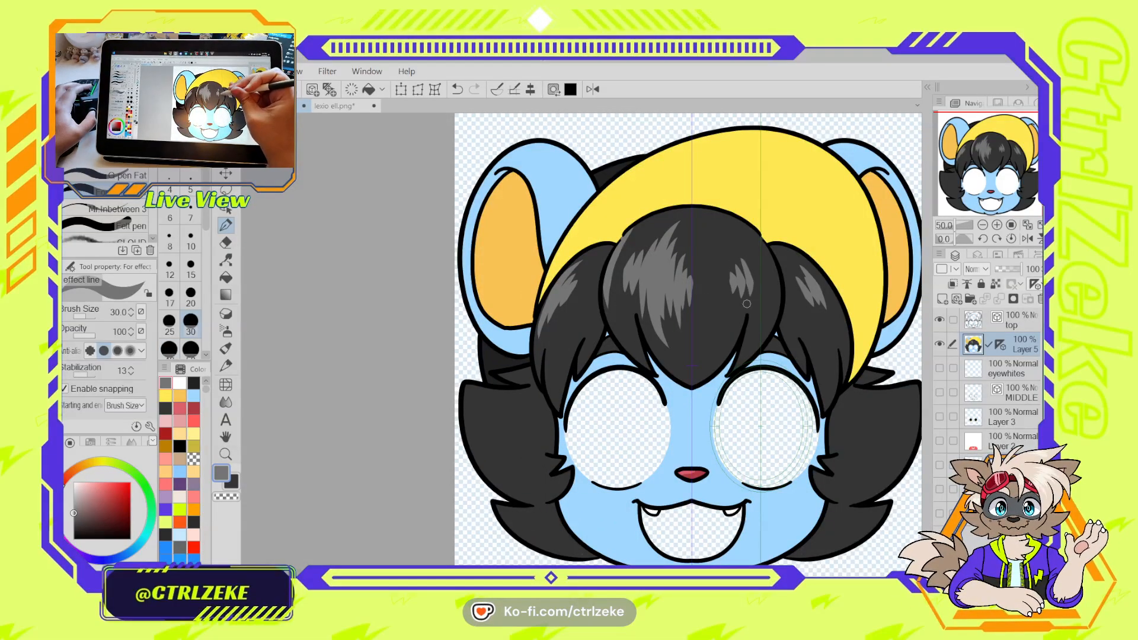
left_click_drag(742, 261, 741, 293)
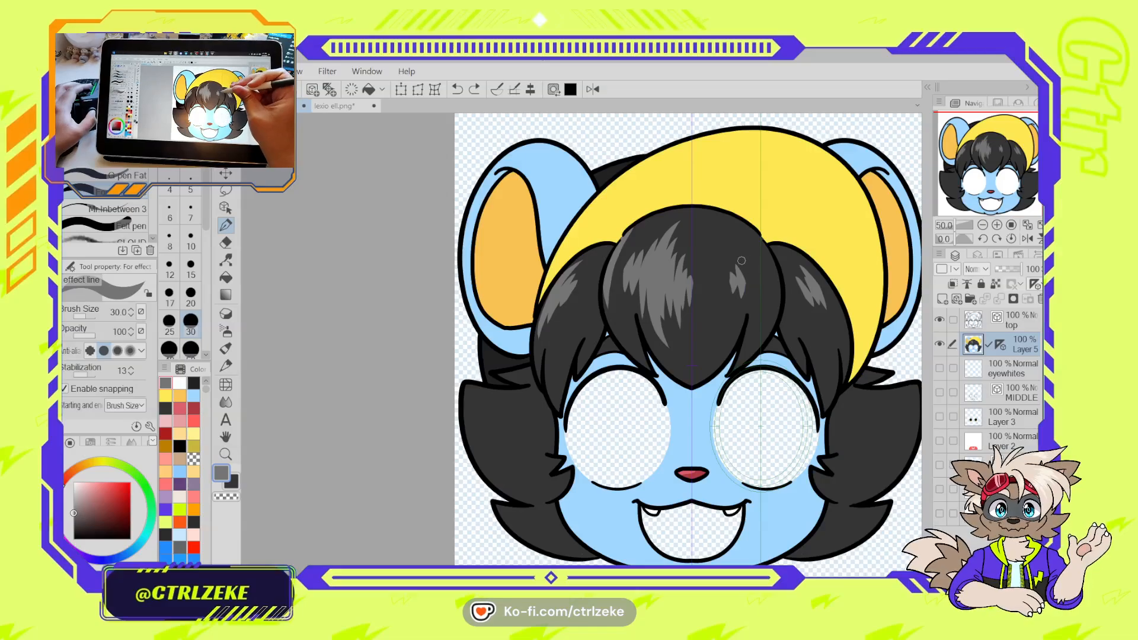
left_click_drag(745, 255, 742, 296)
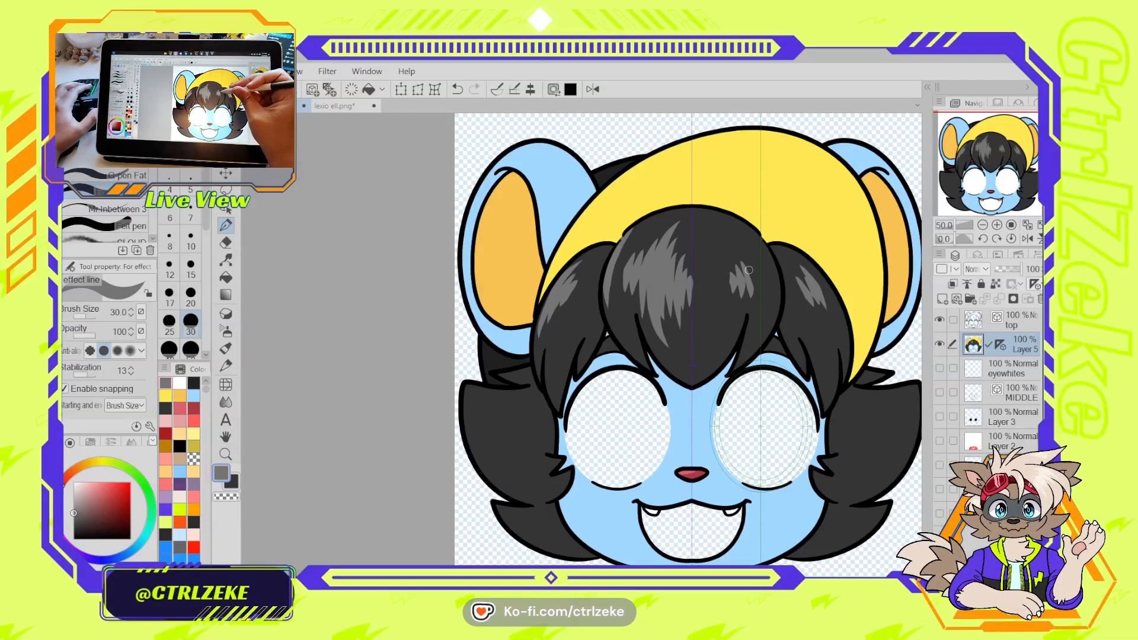
mouse_move(752, 268)
left_mouse_down()
mouse_move(622, 302)
mouse_move(596, 267)
mouse_move(611, 346)
mouse_move(537, 412)
left_mouse_up()
scroll(622, 297, "up", 1)
key("ctrl+z")
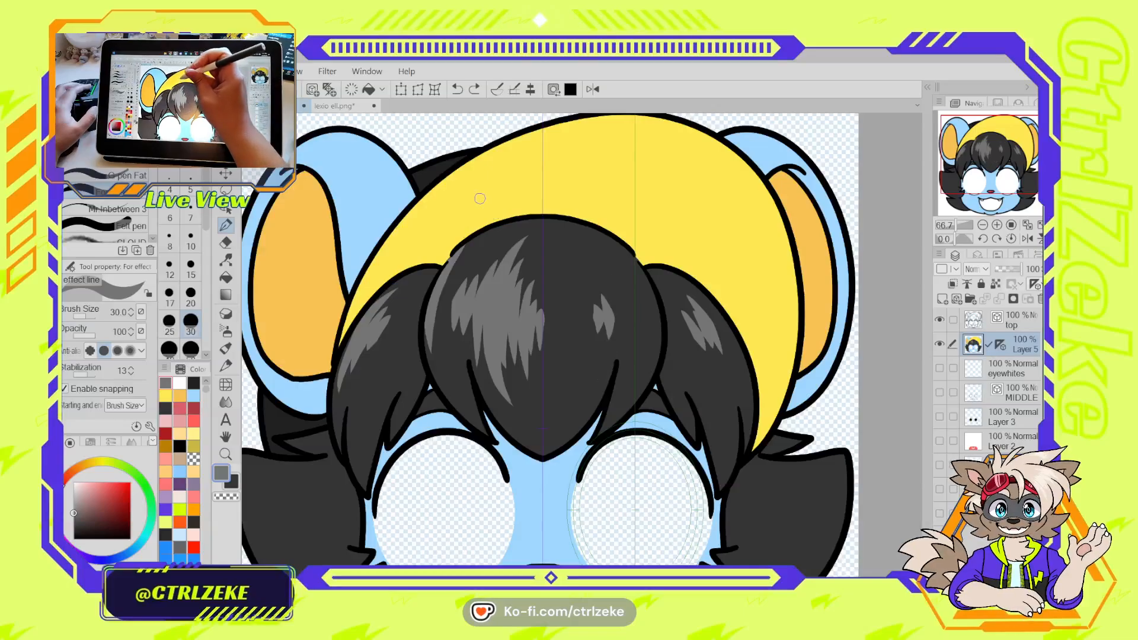
mouse_move(552, 238)
left_mouse_down()
mouse_move(561, 409)
mouse_move(524, 420)
left_mouse_up()
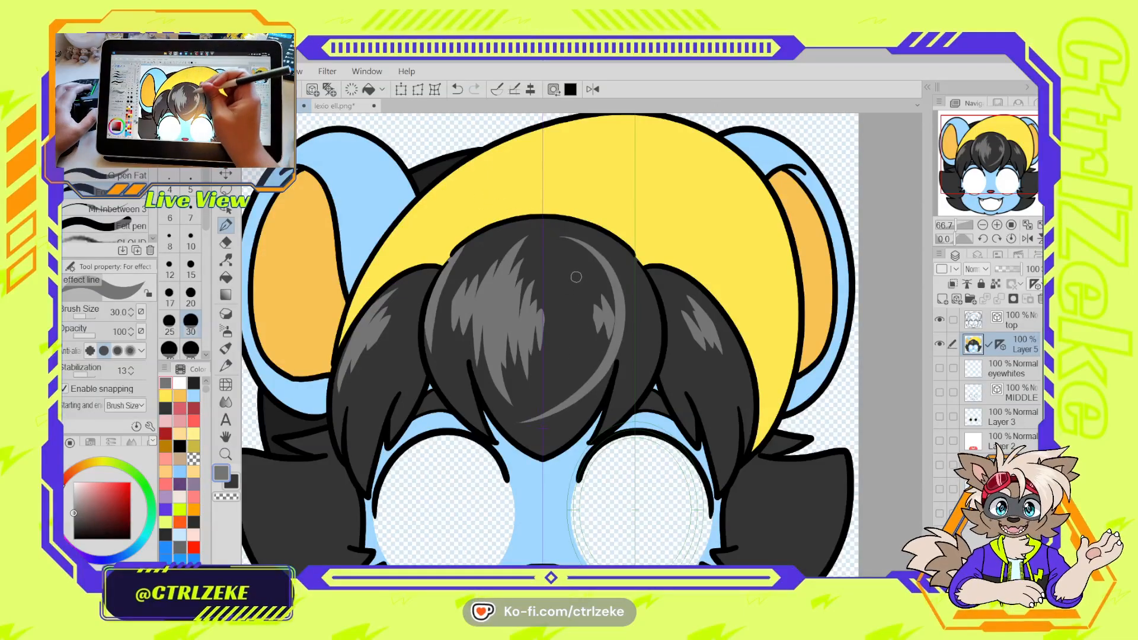
key("ctrl+z")
mouse_move(508, 204)
left_mouse_down()
mouse_move(582, 233)
mouse_move(560, 418)
left_mouse_up()
key("ctrl+z")
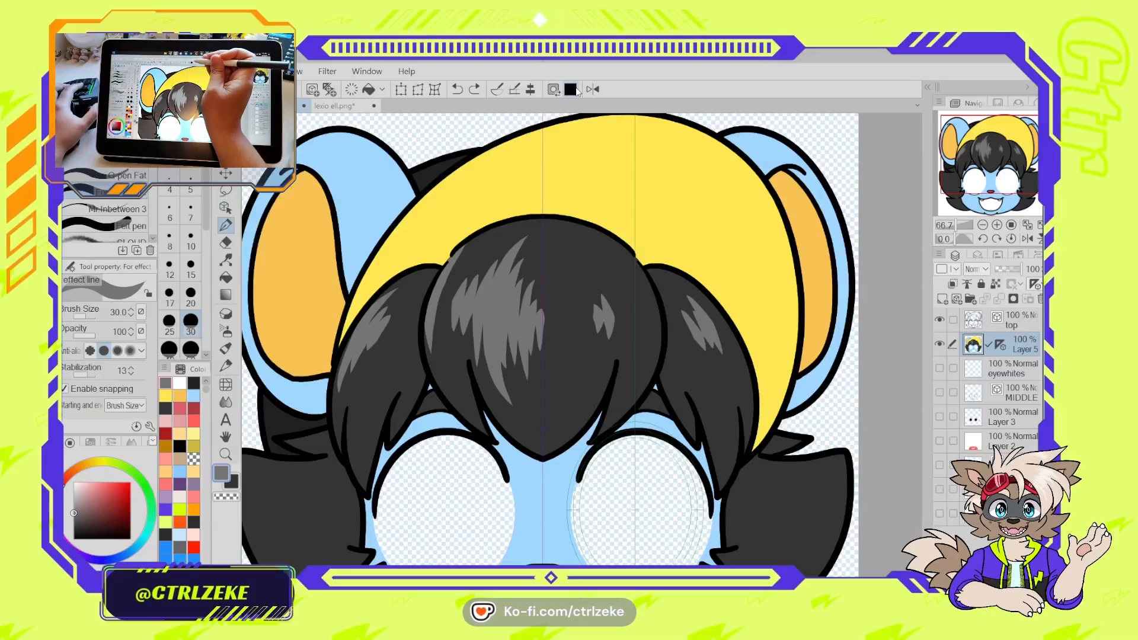
Flip the canvas view horizontally and try a long thin grey streak along the outer edge of the front hair tuft
key("m")
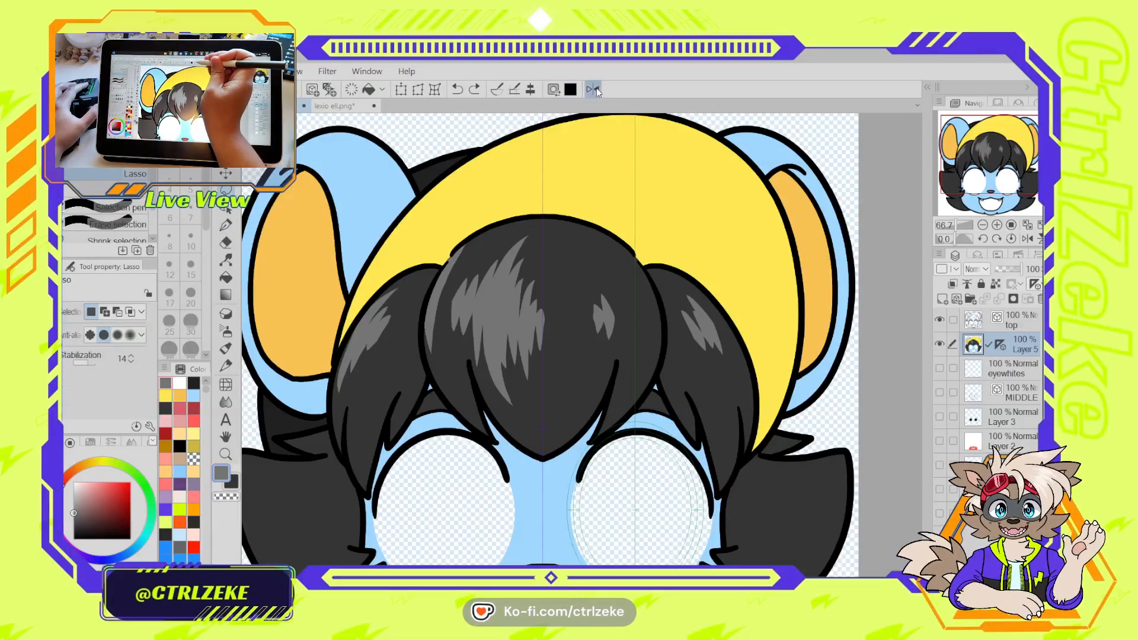
left_click(595, 89)
key("p")
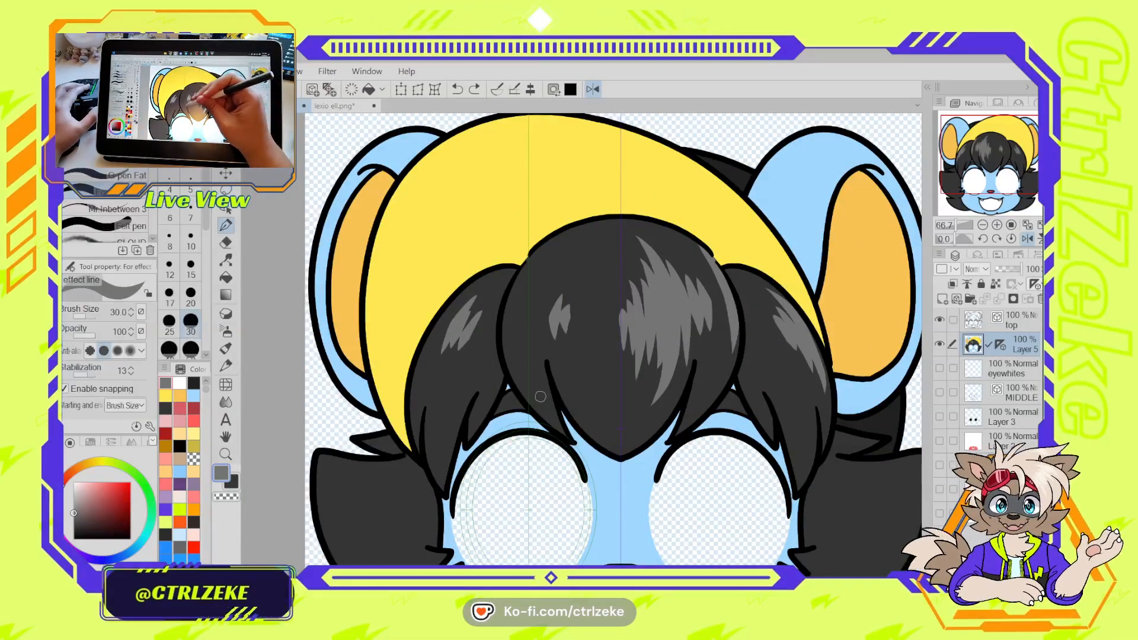
mouse_move(550, 404)
left_mouse_down()
mouse_move(576, 251)
mouse_move(614, 220)
left_mouse_up()
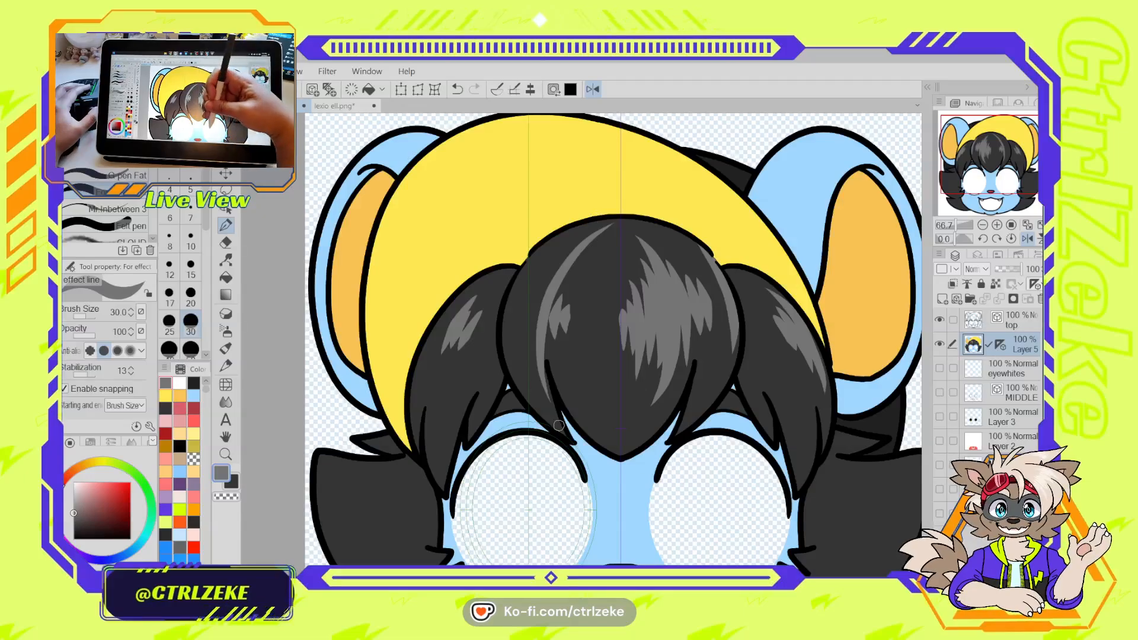
key("ctrl+z")
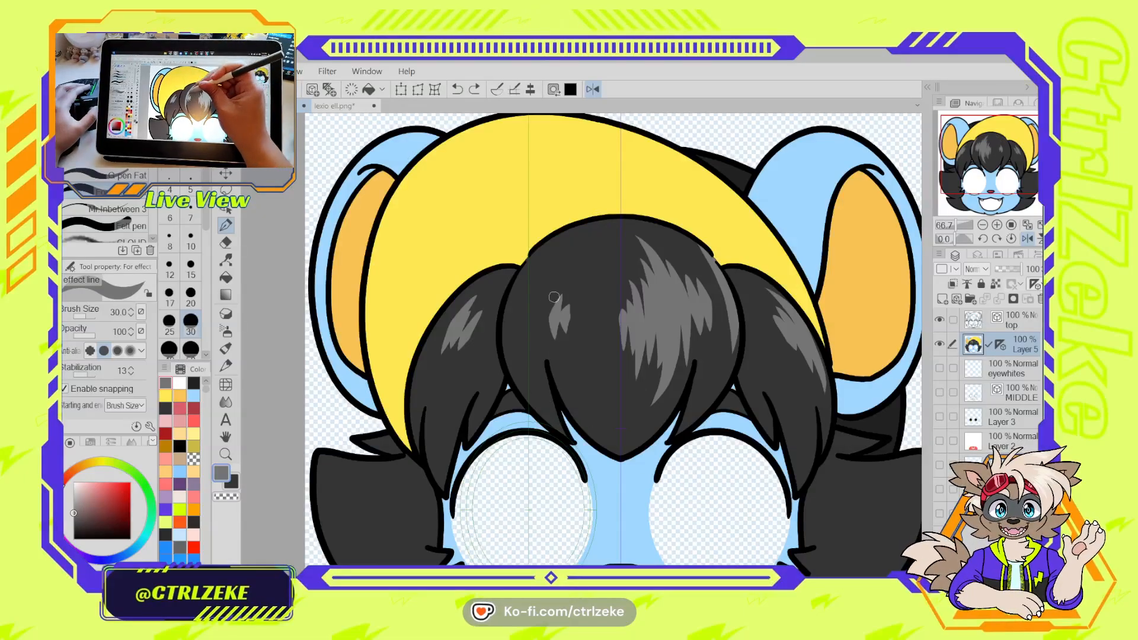
Extend the small jagged grey highlight on the front hair tuft upward and outward with extra tapered strokes
left_click_drag(568, 265, 541, 345)
key("ctrl+z")
left_click_drag(574, 260, 548, 356)
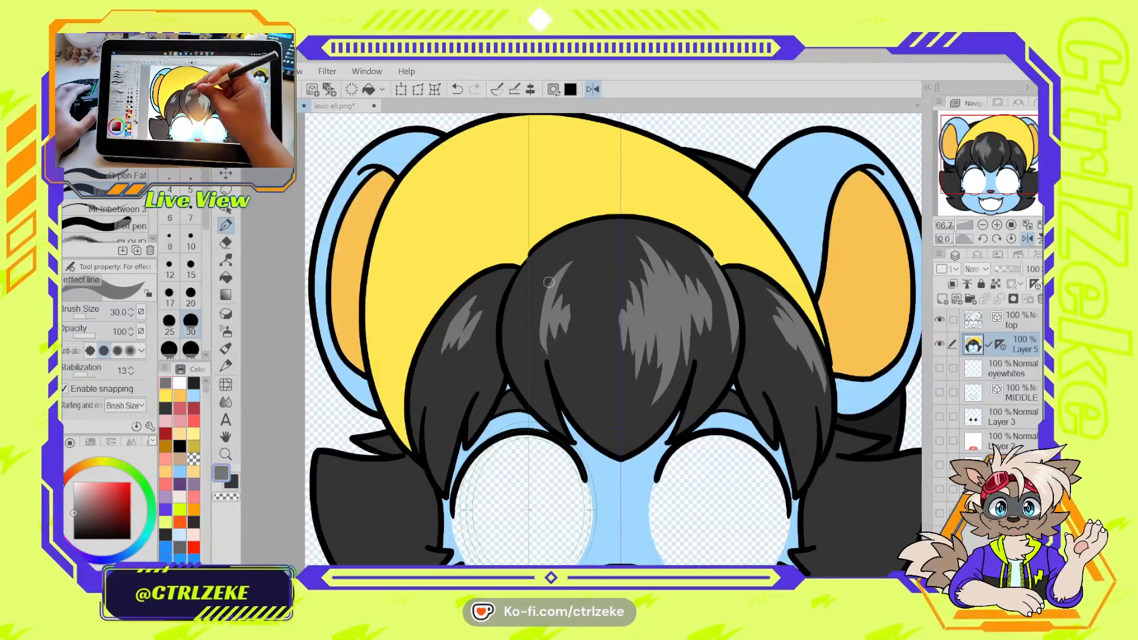
key("ctrl+z")
mouse_move(572, 257)
left_mouse_down()
mouse_move(532, 338)
mouse_move(558, 281)
left_mouse_up()
left_click_drag(531, 335, 557, 263)
key("ctrl+minus")
key("ctrl+minus")
key("ctrl+plus")
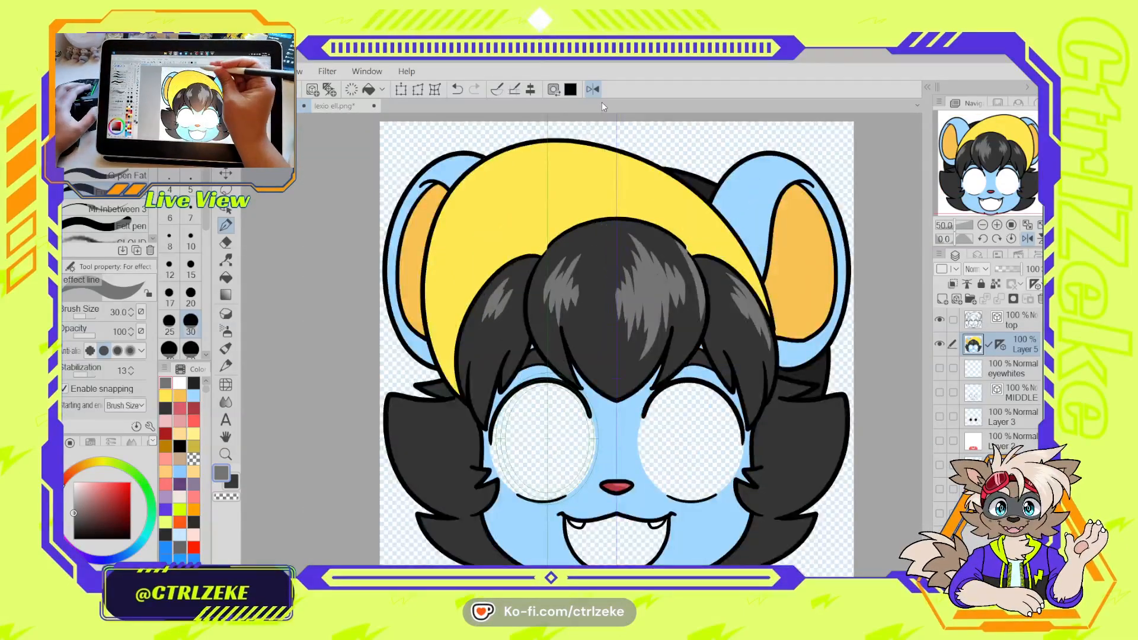
Flip the canvas view back to normal and examine the hair highlights on the whole head at small scale
left_click(594, 90)
key("ctrl+minus")
key("ctrl+minus")
key("ctrl+minus")
key("ctrl+minus")
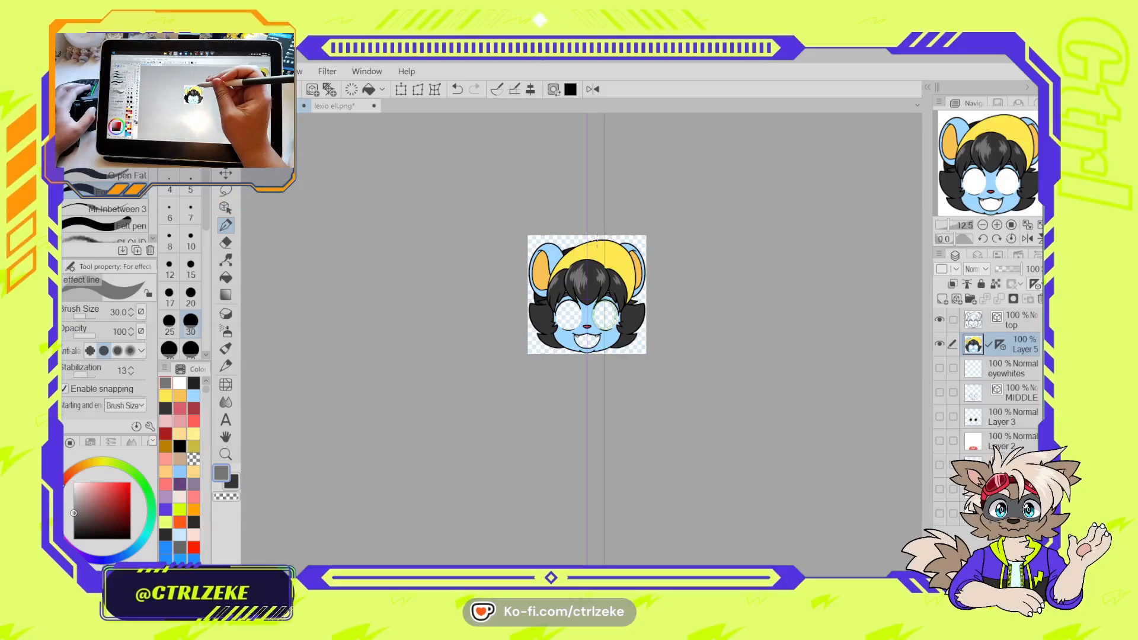
key("ctrl+plus")
key("ctrl+plus")
key("ctrl+plus")
key("ctrl+plus")
Try mirrored grey highlight strokes along the upper and outer edges of the cheek fur with the effect line brush
left_click_drag(443, 459, 468, 371)
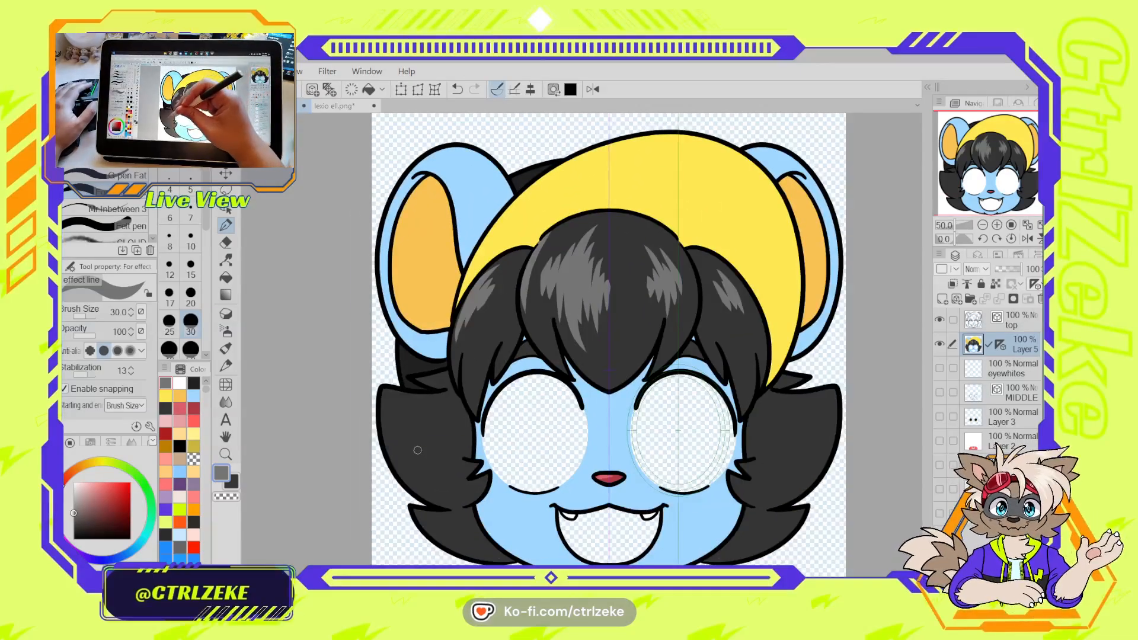
left_click_drag(387, 401, 415, 485)
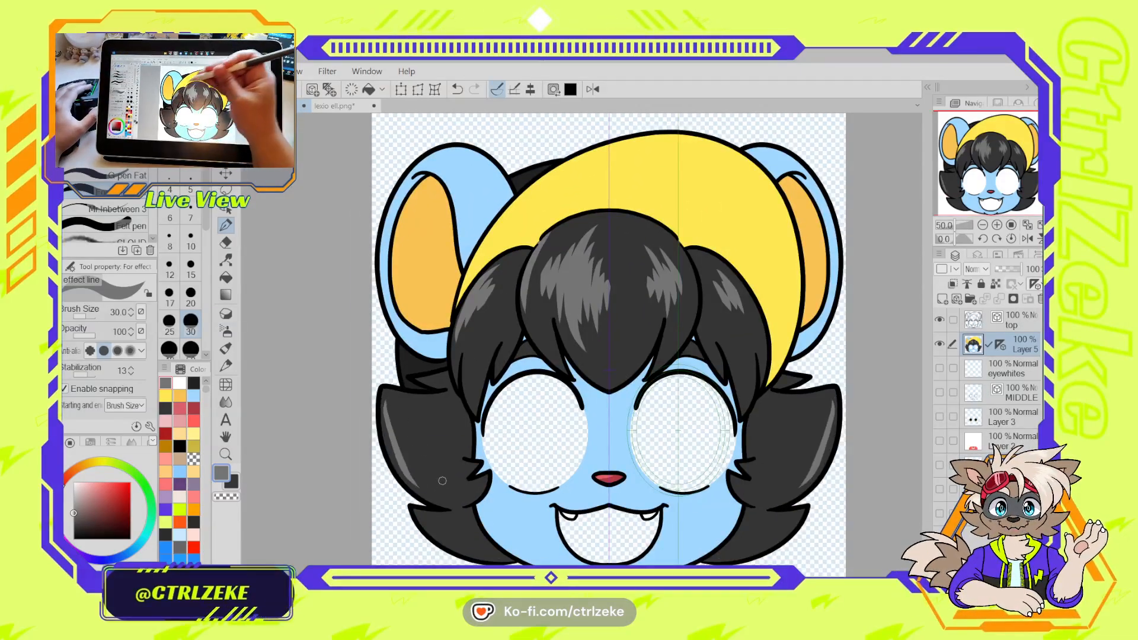
key("ctrl+z")
key("]")
mouse_move(384, 390)
left_mouse_down()
mouse_move(452, 389)
mouse_move(412, 399)
mouse_move(443, 391)
left_mouse_up()
key("ctrl+z")
key("ctrl+z")
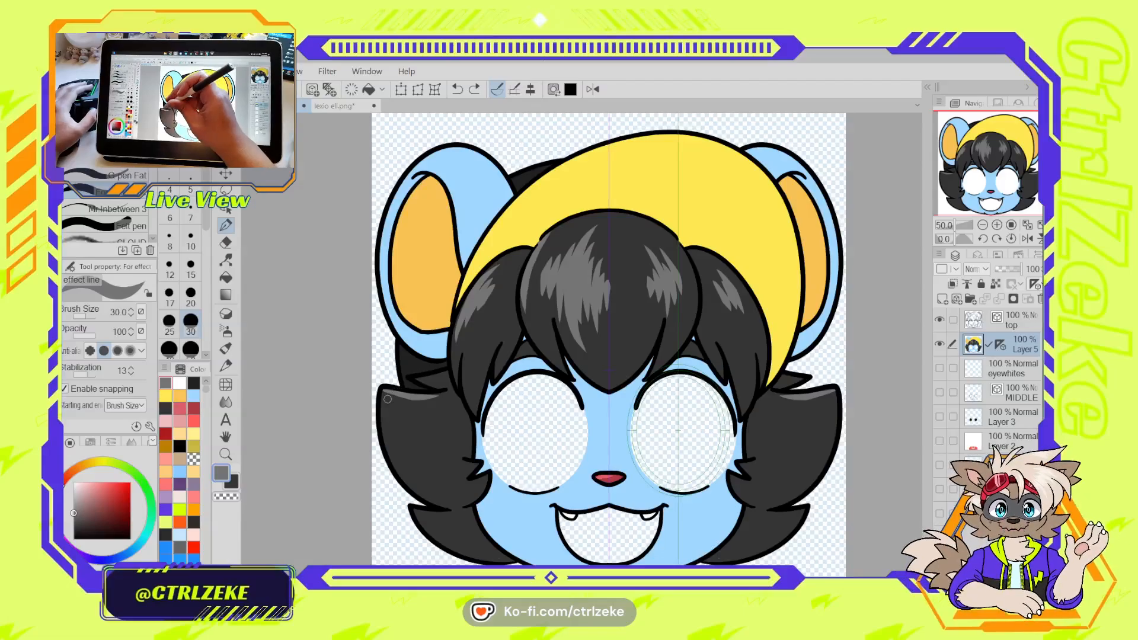
left_click_drag(383, 391, 384, 438)
key("ctrl+z")
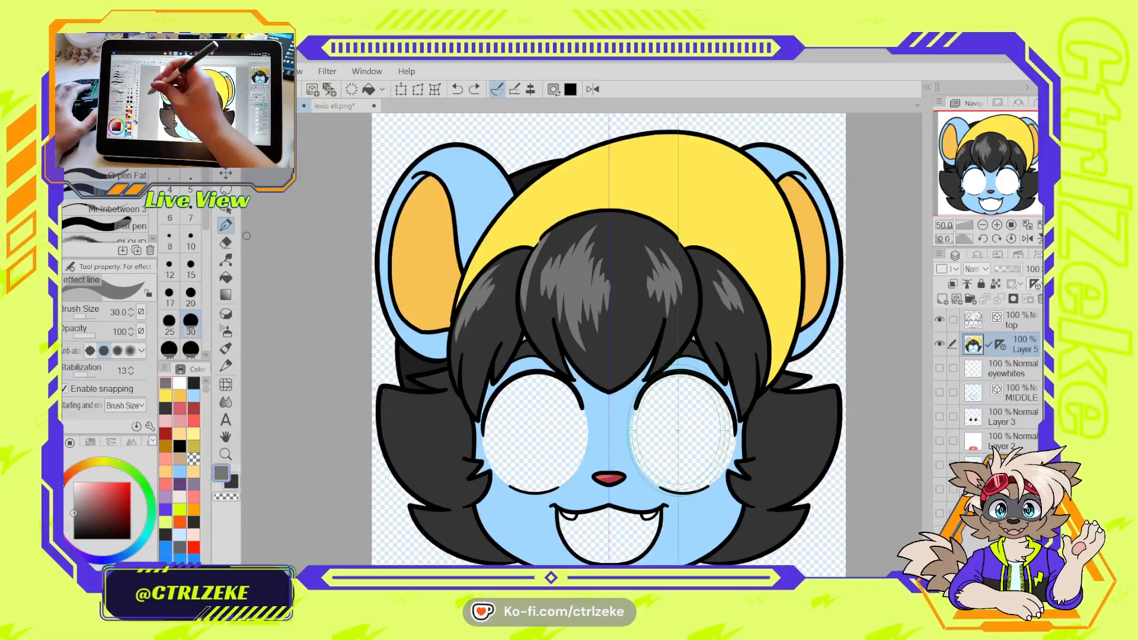
Try starting the cheek fur highlight with the G-pen brush at size 50
left_click(132, 177)
left_click(131, 159)
key("ctrl+plus")
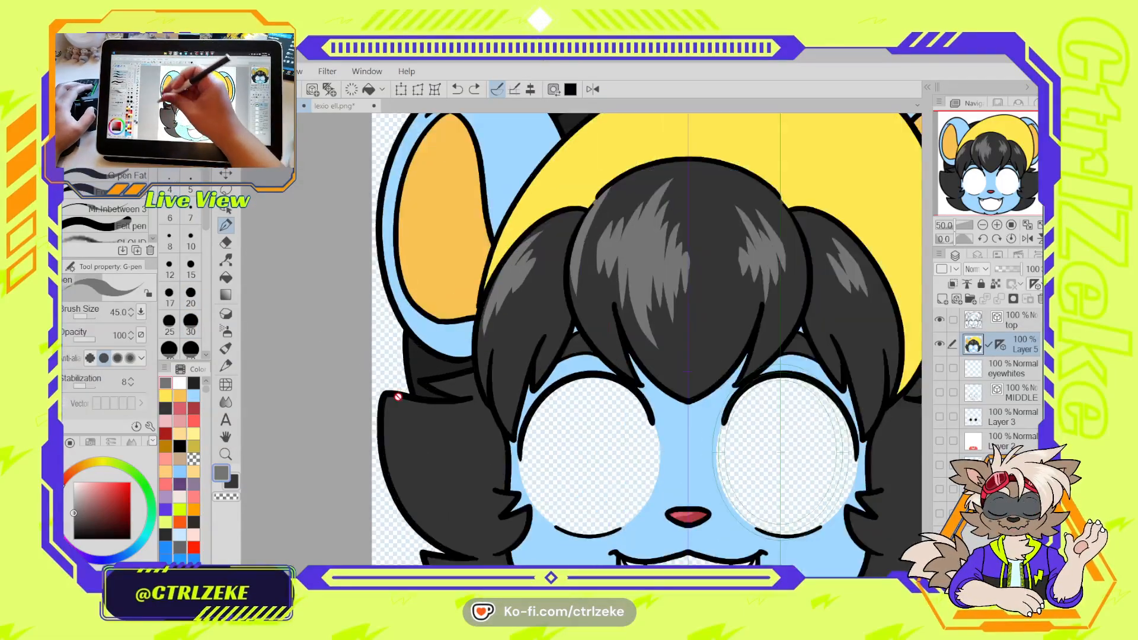
key("ctrl+plus")
key("bracketright")
mouse_move(387, 393)
left_mouse_down()
mouse_move(506, 400)
mouse_move(387, 394)
left_mouse_up()
key("ctrl+z")
key("ctrl+z")
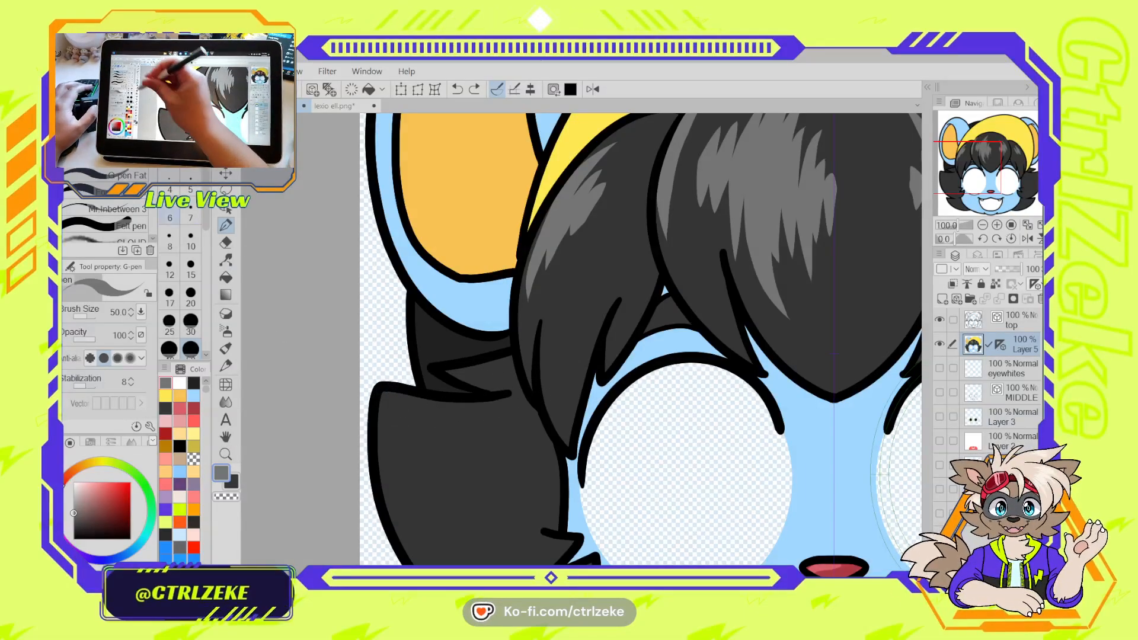
Flip the canvas view and paint thin mirrored grey rim highlights along the cheek fur's upper and outer edges with G-pen Fat at size 30
left_click(127, 176)
key("bracketright")
key("bracketright")
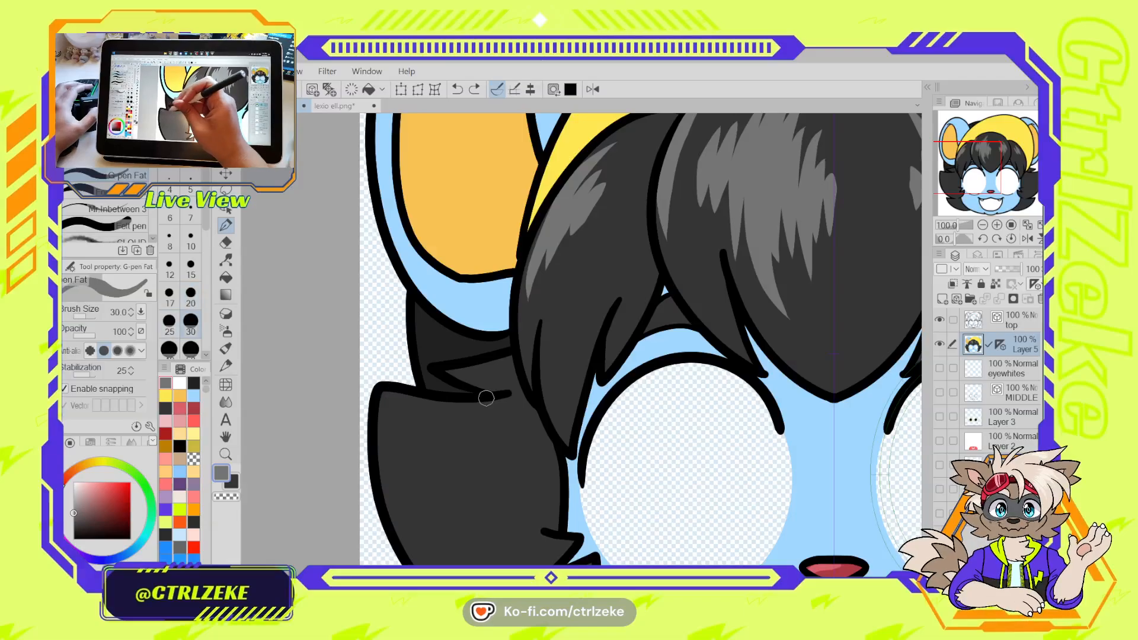
key("h")
mouse_move(655, 364)
left_mouse_down()
mouse_move(595, 399)
mouse_move(459, 427)
mouse_move(576, 419)
left_mouse_up()
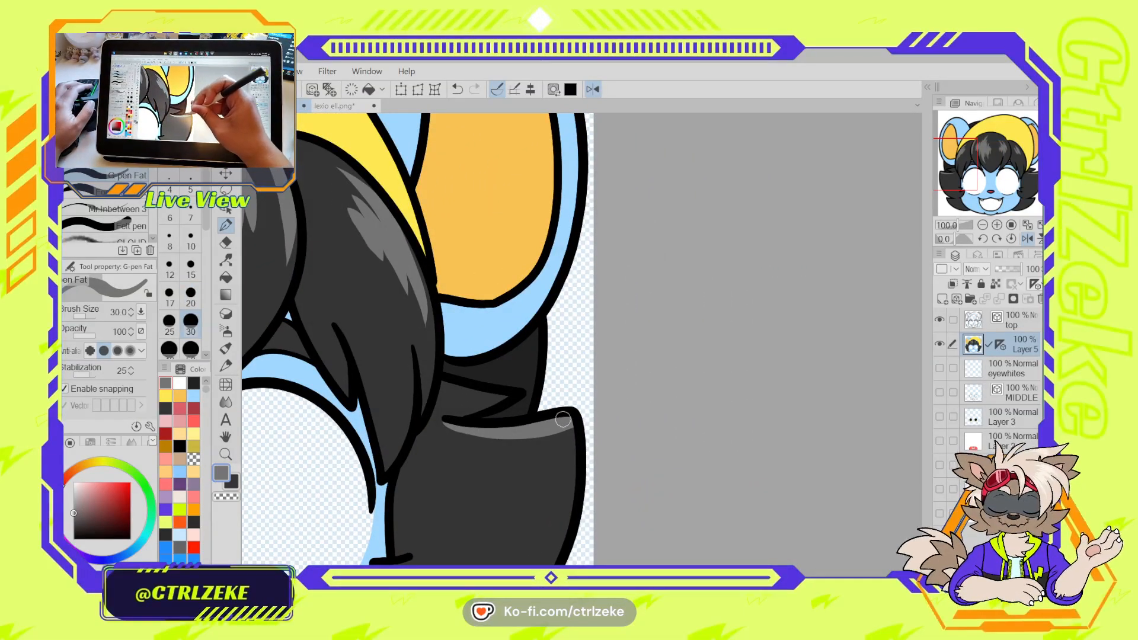
left_click_drag(559, 462, 543, 308)
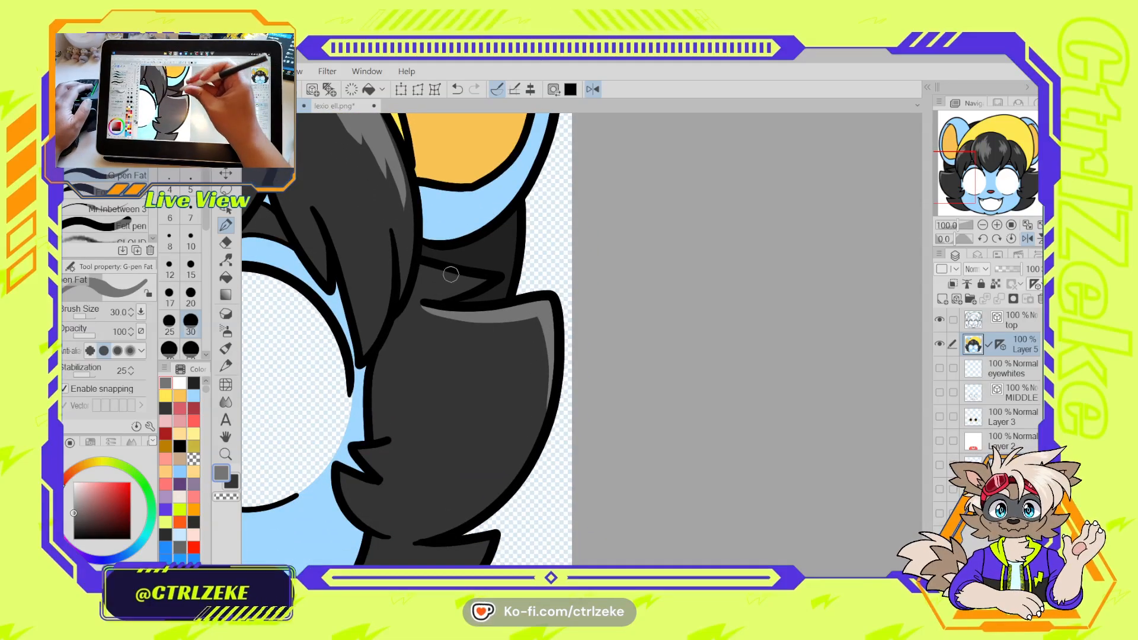
Select the cheek fur areas, paint a grey highlight on the small spike above each cheek tuft, and clear the selection
mouse_move(421, 267)
left_mouse_down()
mouse_move(572, 288)
mouse_move(557, 283)
left_mouse_up()
scroll(476, 252, "down", 3)
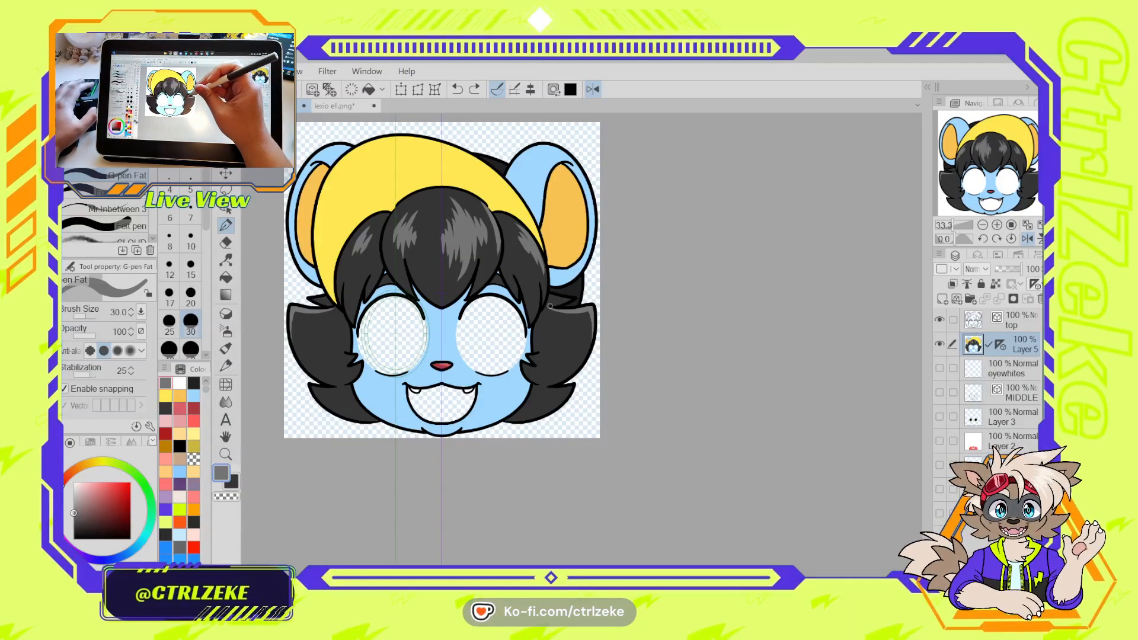
key("w")
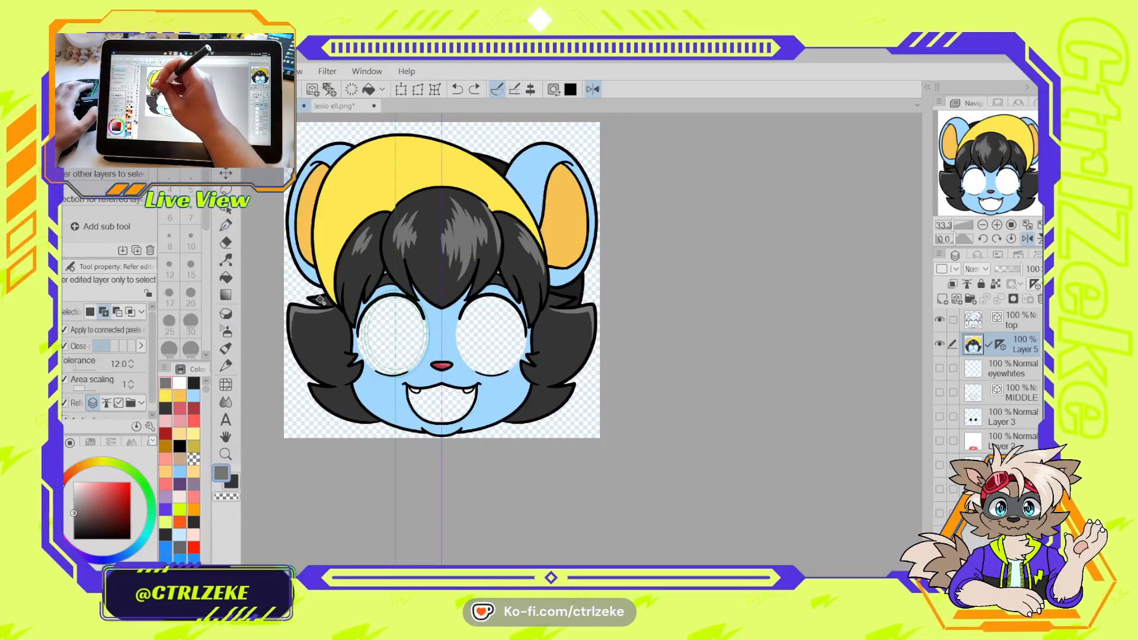
left_click(399, 287)
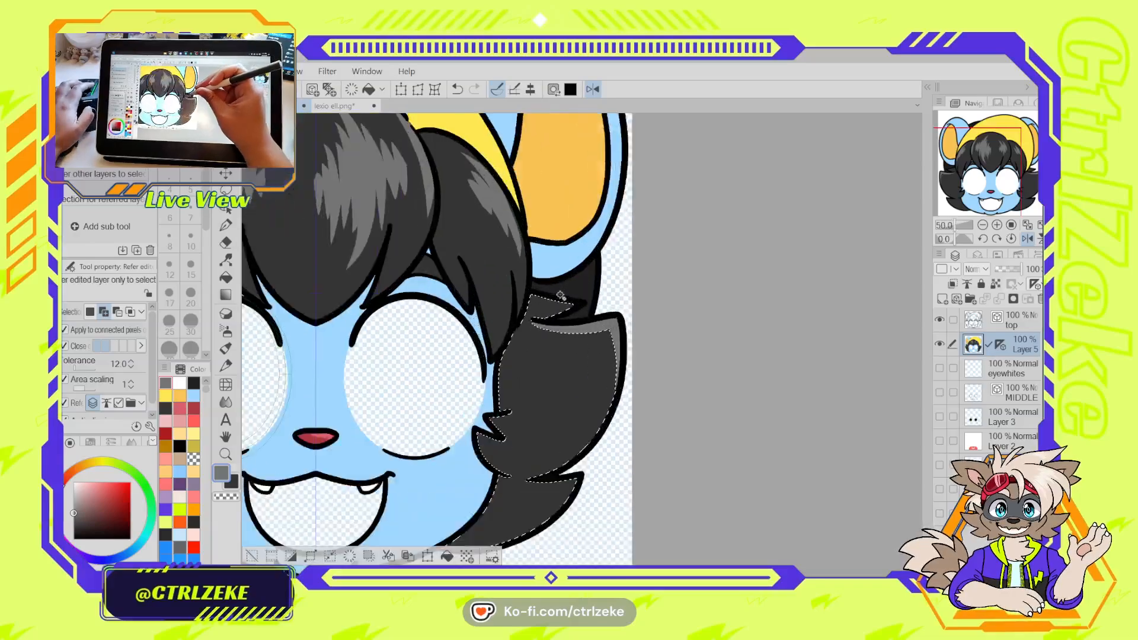
scroll(575, 299, "up", 2)
key("p")
scroll(558, 301, "up", 2)
key("ctrl+z")
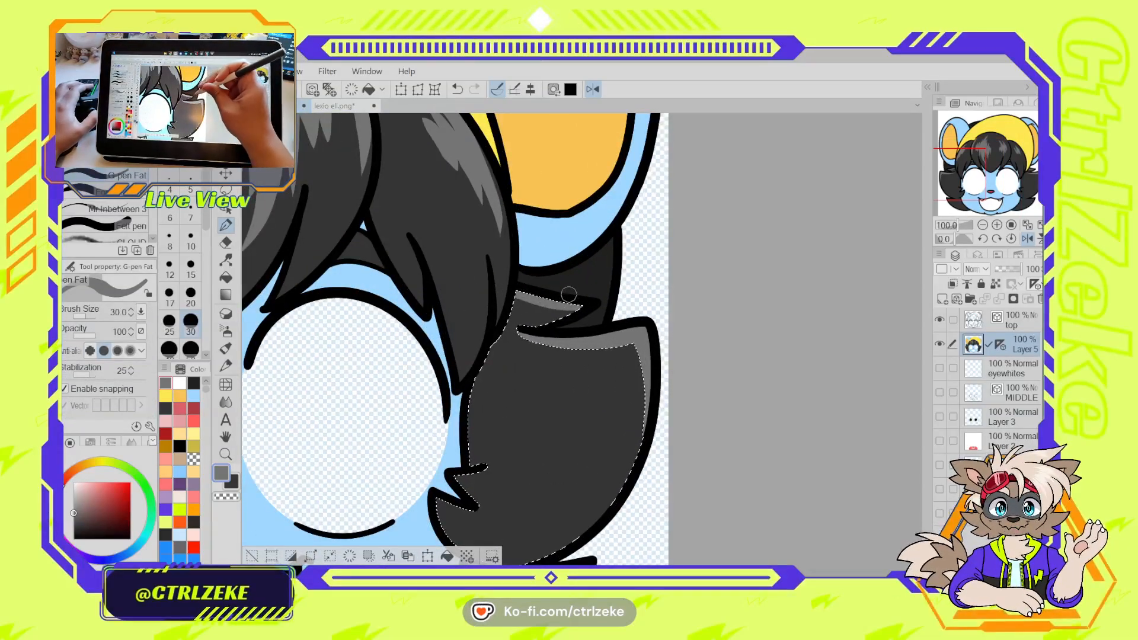
key("ctrl+z")
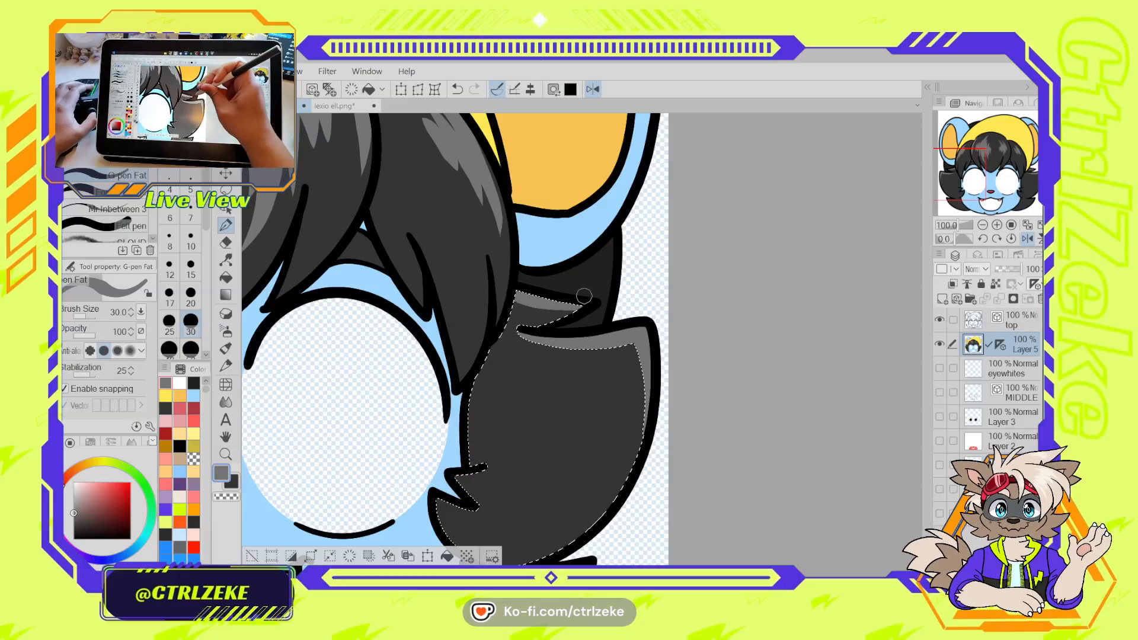
scroll(565, 277, "down", 2)
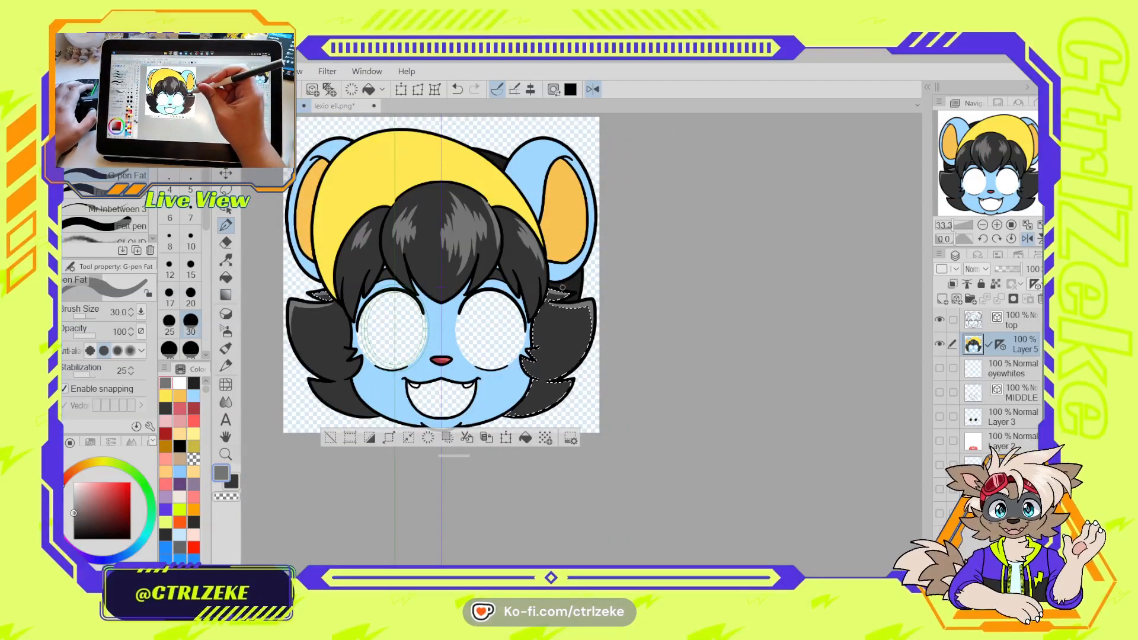
scroll(584, 302, "down", 2)
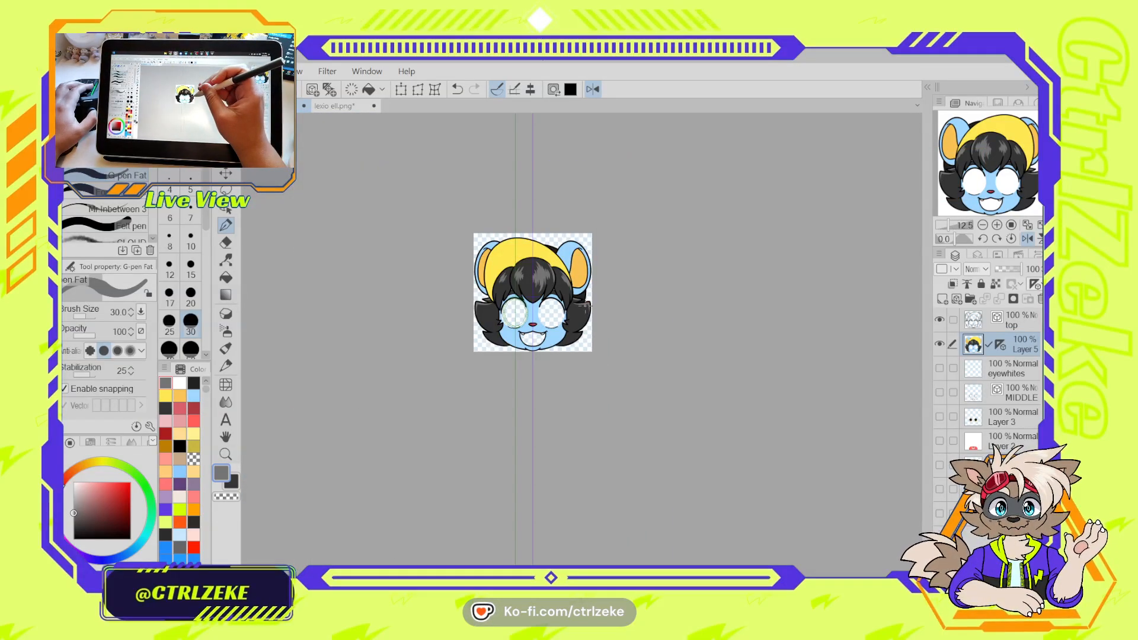
scroll(586, 306, "up", 4)
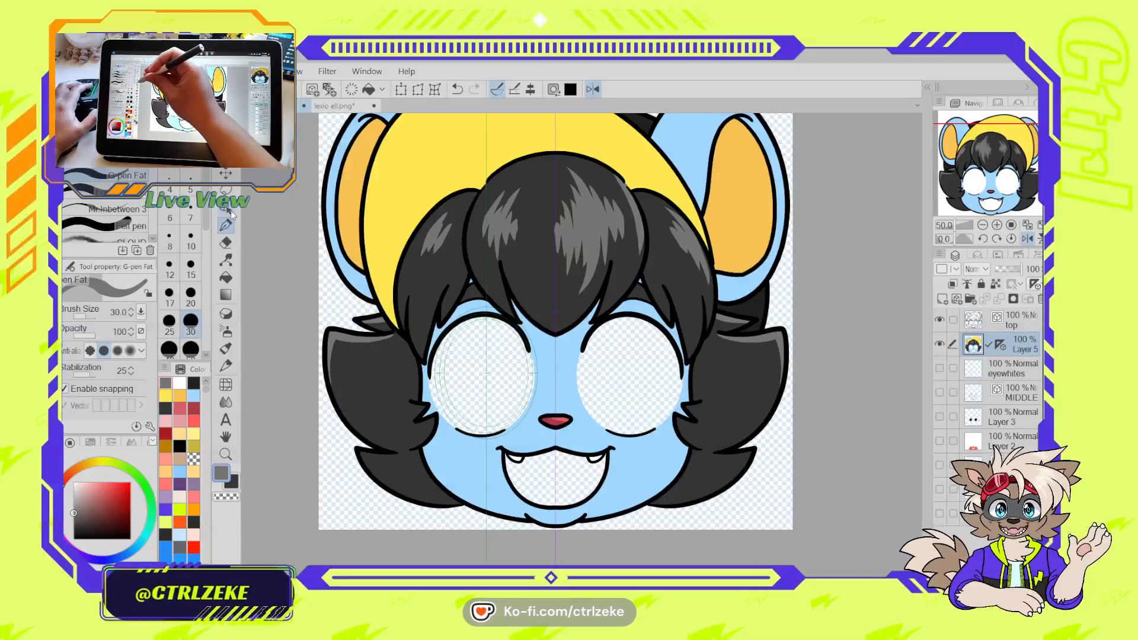
Switch to the effect line brush at size 25 and paint small mirrored jagged grey highlights inside the cheek fur's outer edges
left_click(118, 209)
left_click(112, 226)
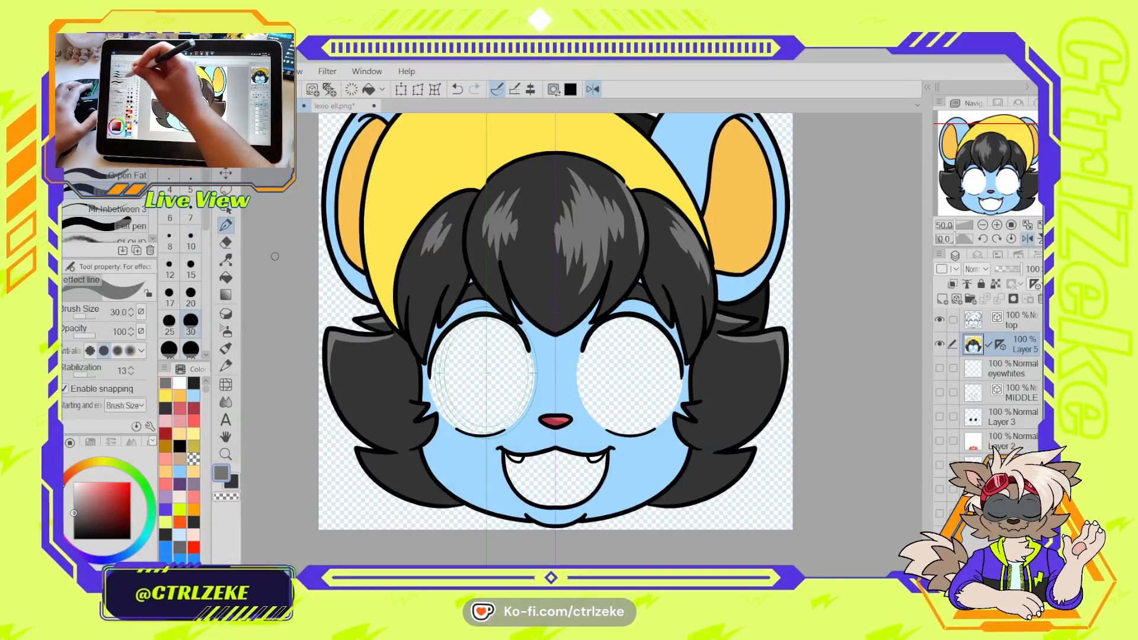
left_click(95, 192)
mouse_move(369, 431)
left_mouse_down()
mouse_move(348, 354)
mouse_move(365, 407)
left_mouse_up()
key("ctrl+z")
key("bracketright")
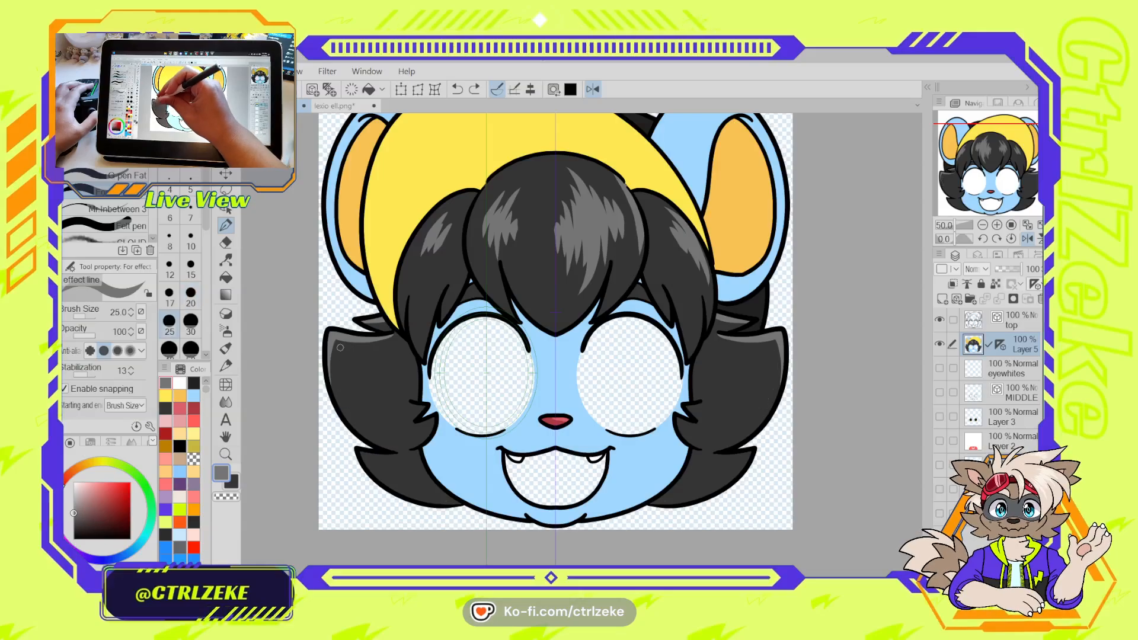
mouse_move(338, 349)
left_mouse_down()
mouse_move(358, 420)
mouse_move(342, 366)
mouse_move(357, 396)
left_mouse_up()
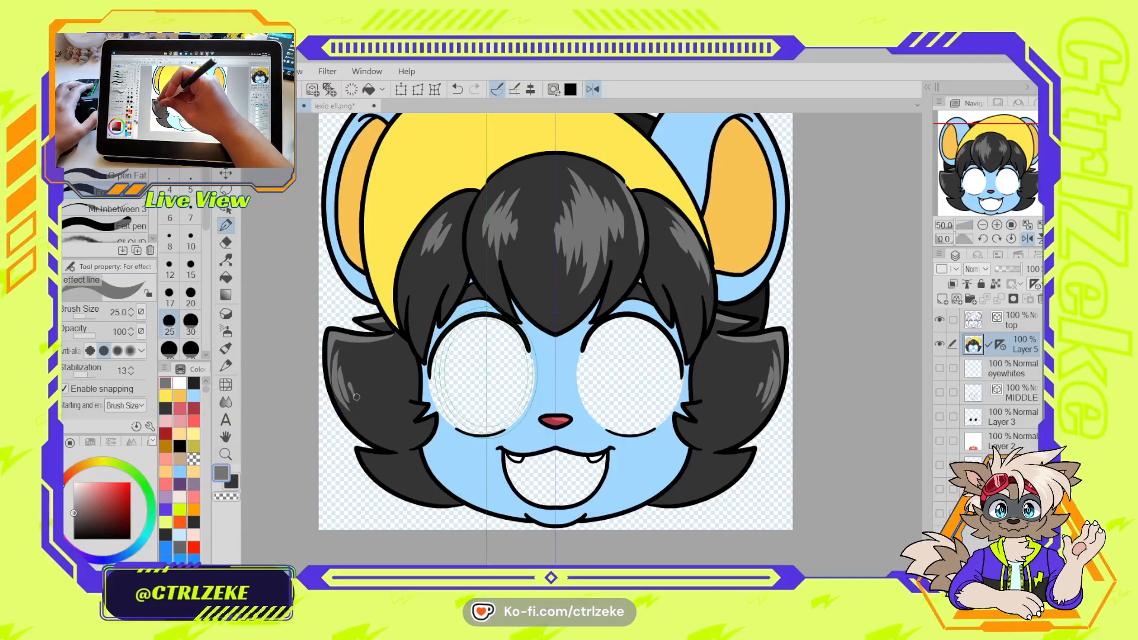
Redo the cheek fur's mirrored jagged highlights as longer strokes following the outer edges
scroll(357, 395, "down", 1)
scroll(356, 395, "down", 1)
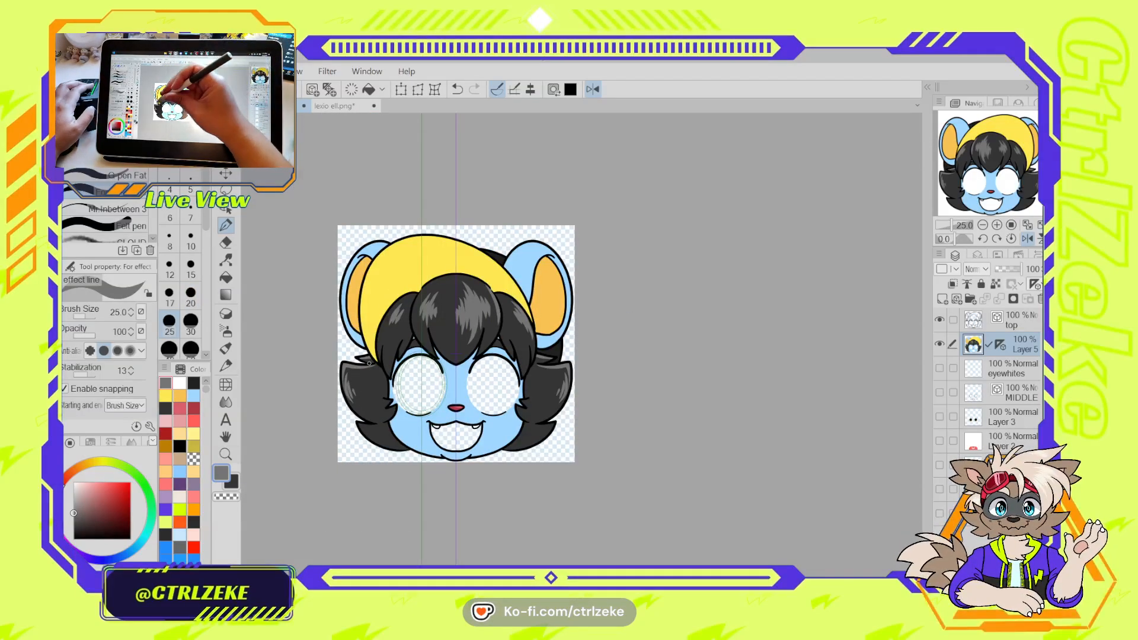
scroll(356, 393, "up", 3)
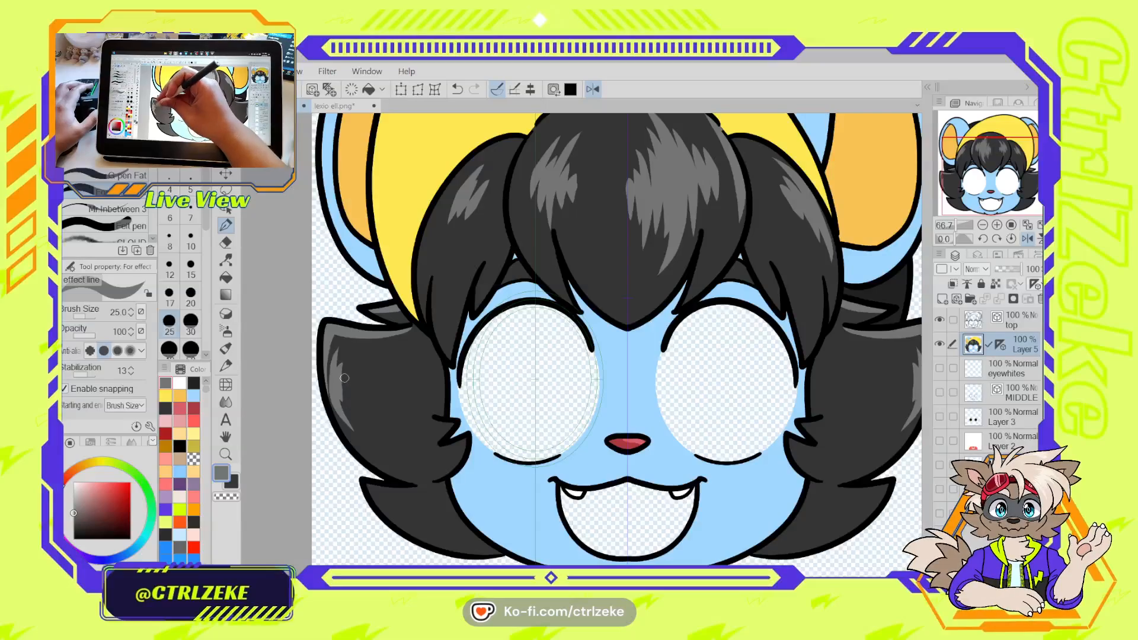
left_click_drag(345, 378, 347, 396)
key("ctrl+z")
key("ctrl+z")
left_click_drag(339, 348, 336, 406)
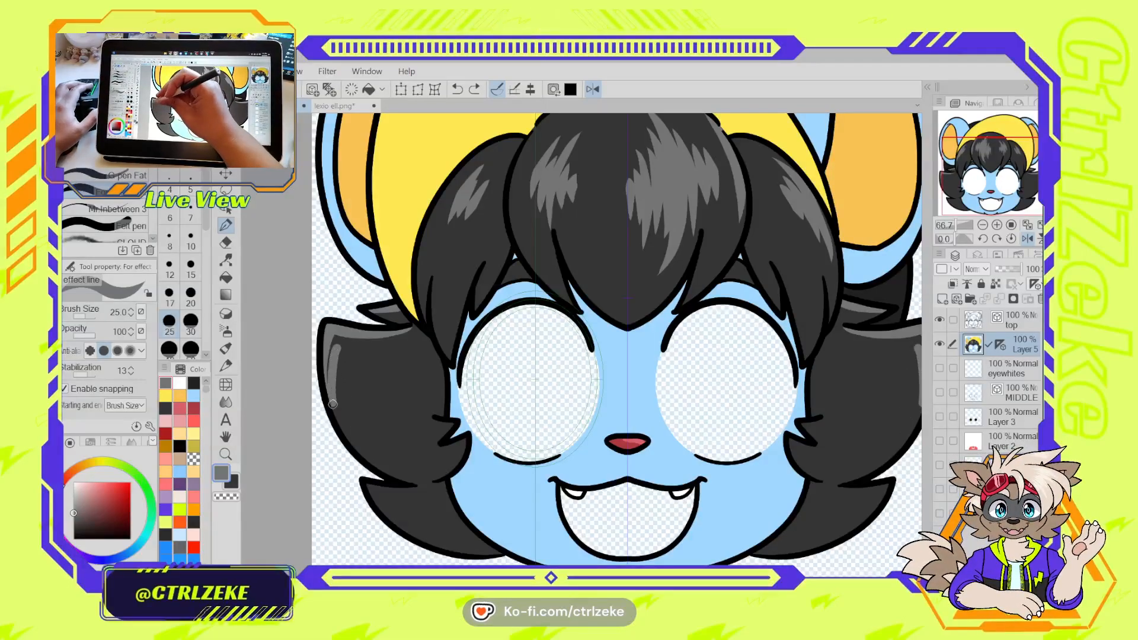
key("ctrl+z")
left_click_drag(338, 348, 359, 439)
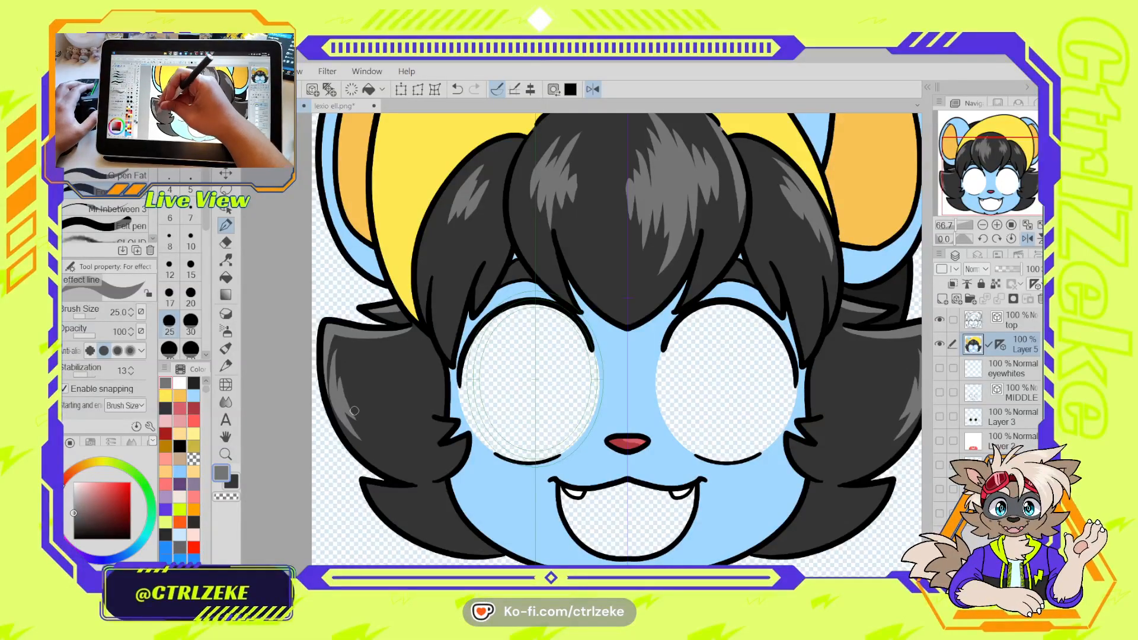
Add small mirrored grey highlights to the lower cheek tufts and flip the canvas view back to normal
scroll(347, 375, "down", 3)
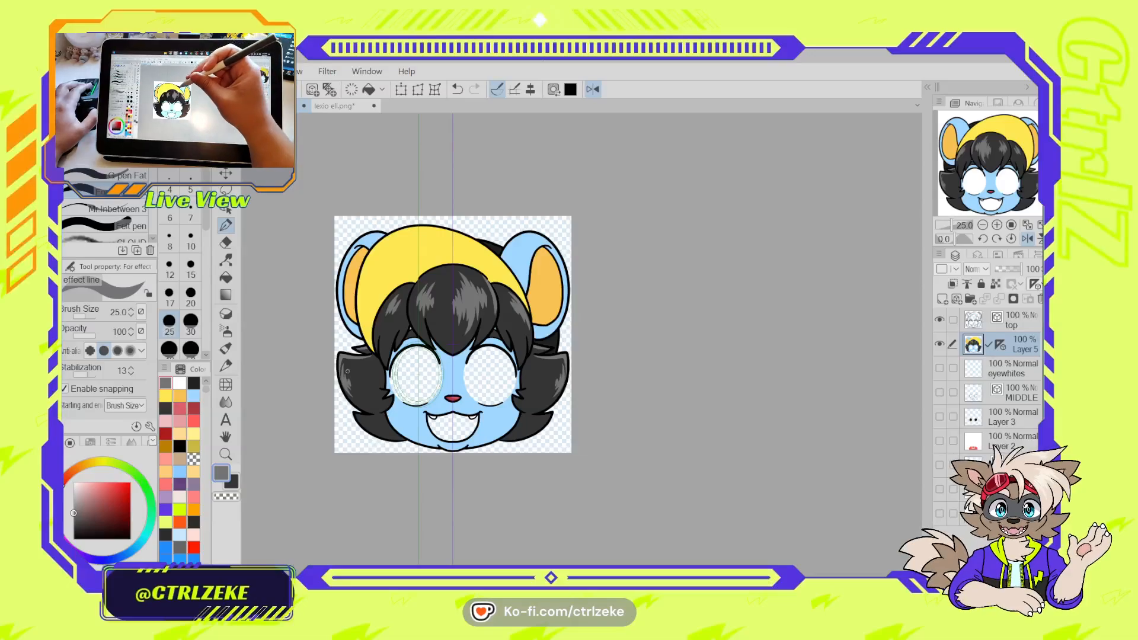
scroll(359, 393, "up", 2)
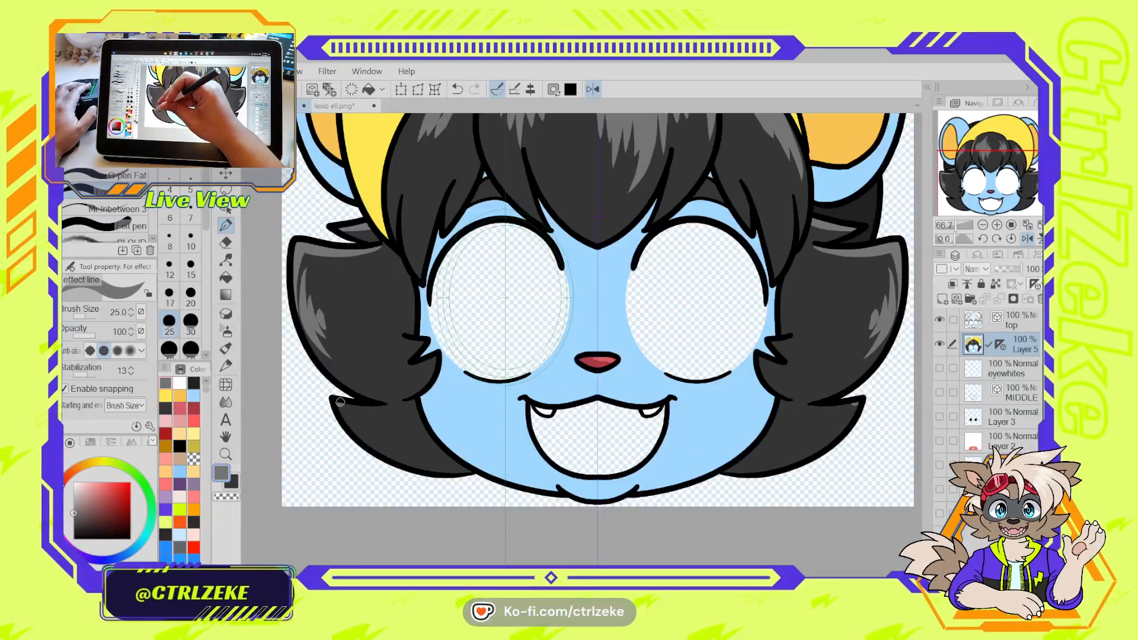
scroll(375, 404, "down", 2)
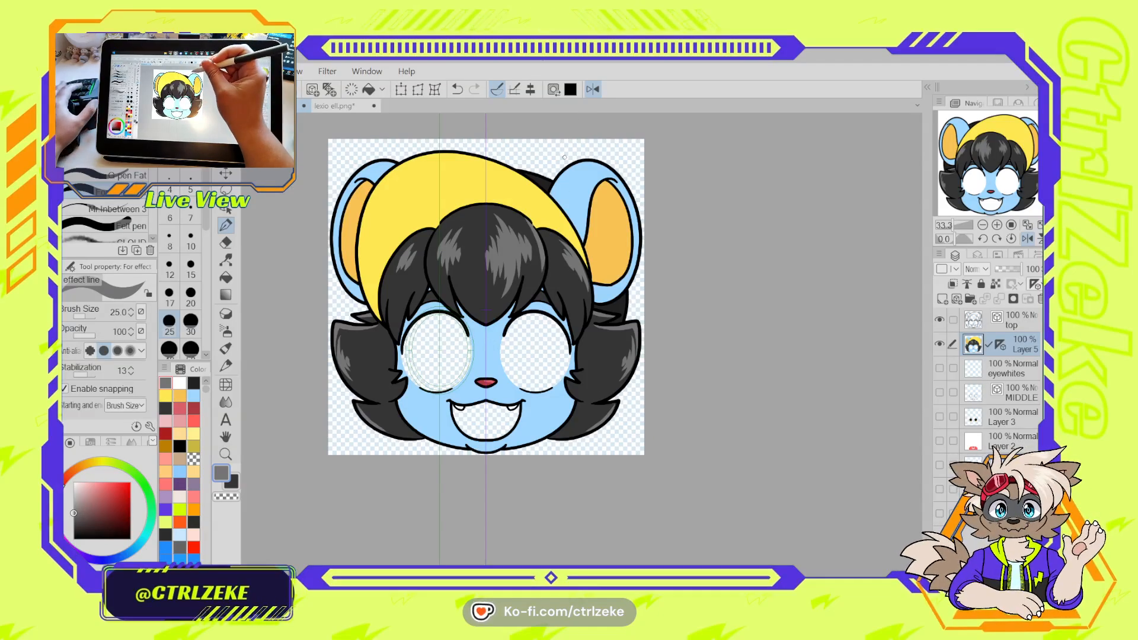
left_click(593, 89)
left_click_drag(677, 244, 517, 284)
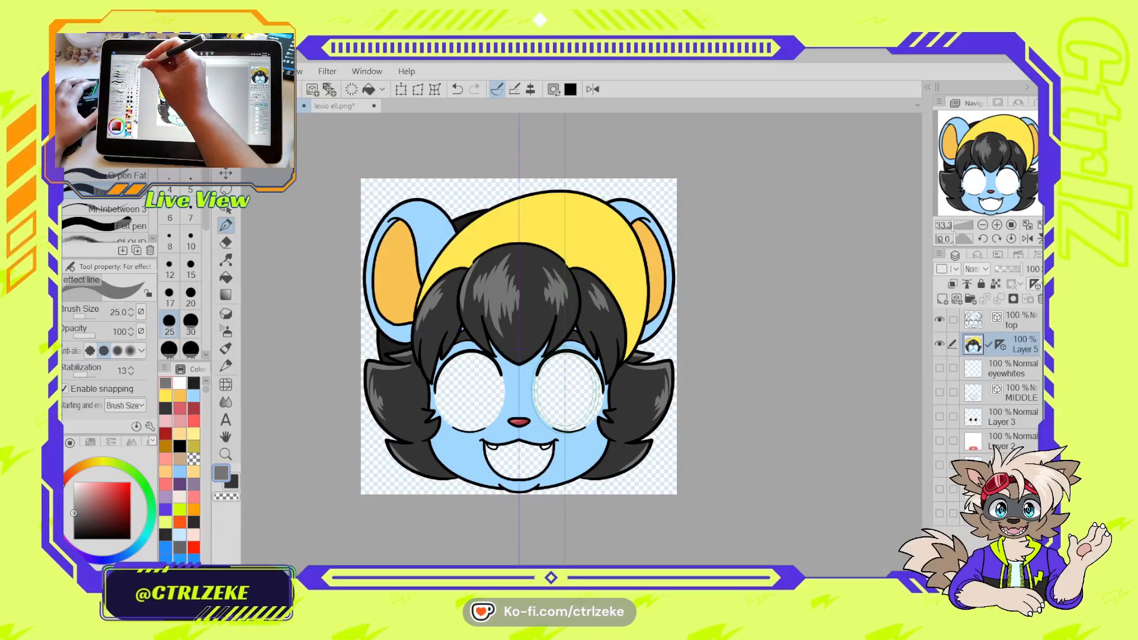
key("w")
left_click(594, 219)
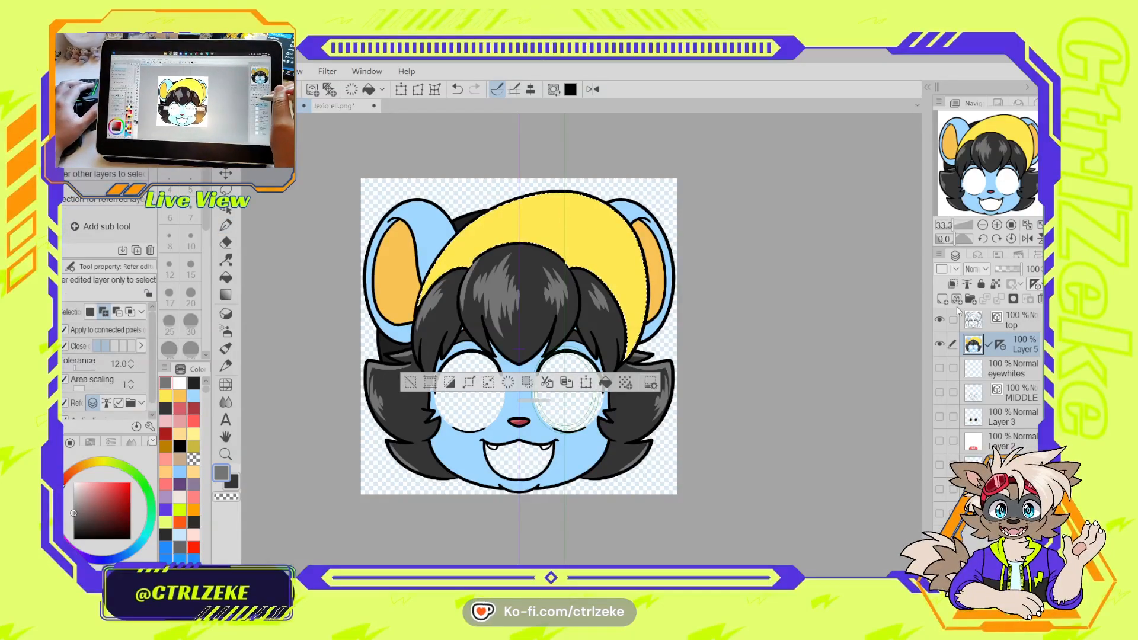
key("ctrl+d")
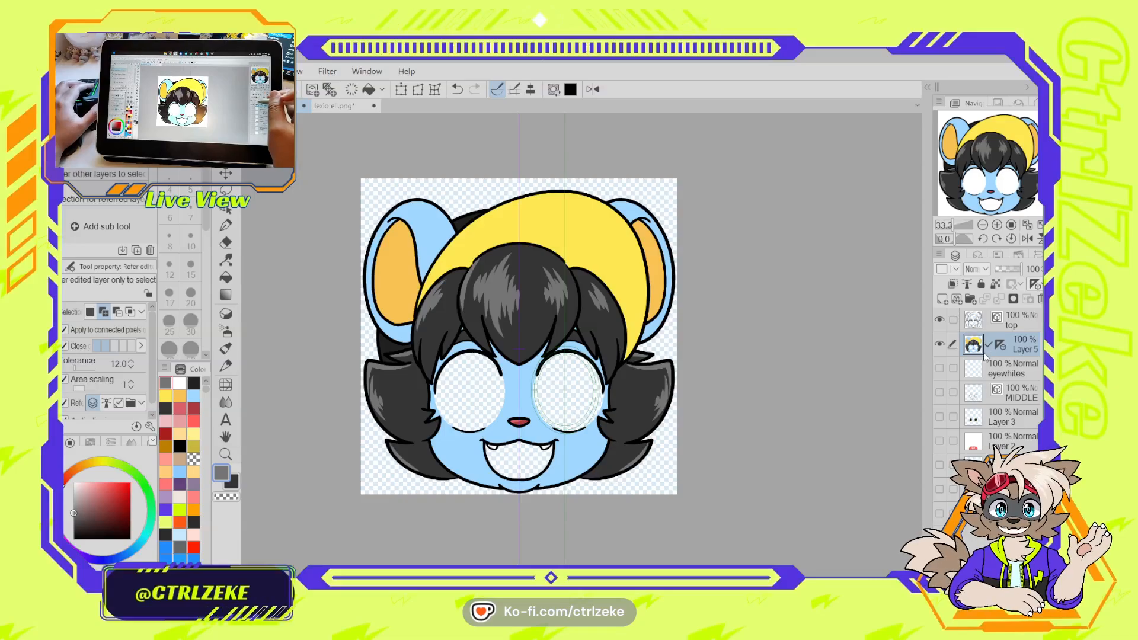
Add a Multiply layer above the flat-colour Layer 5, and set the "top" line-art layer as the reference layer
left_click(943, 300)
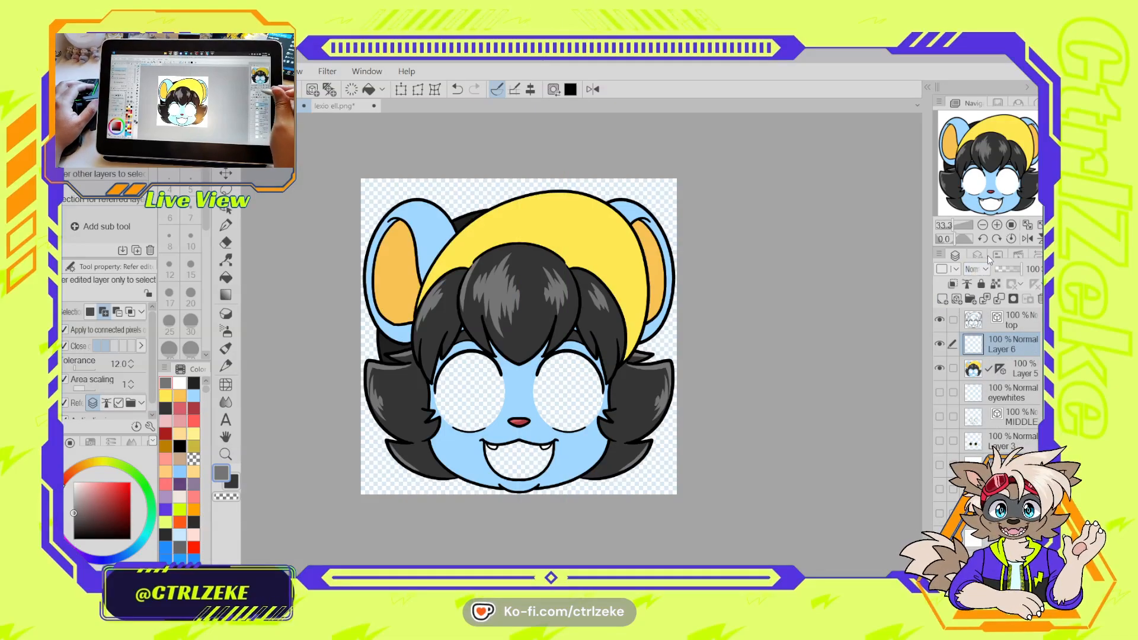
left_click(988, 314)
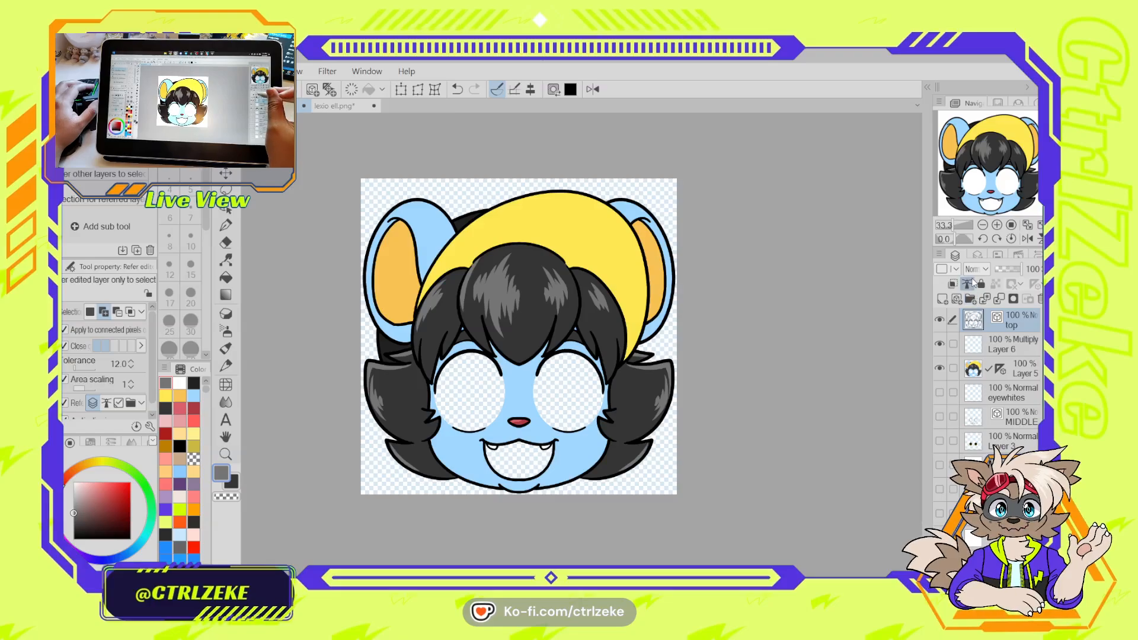
left_click(968, 287)
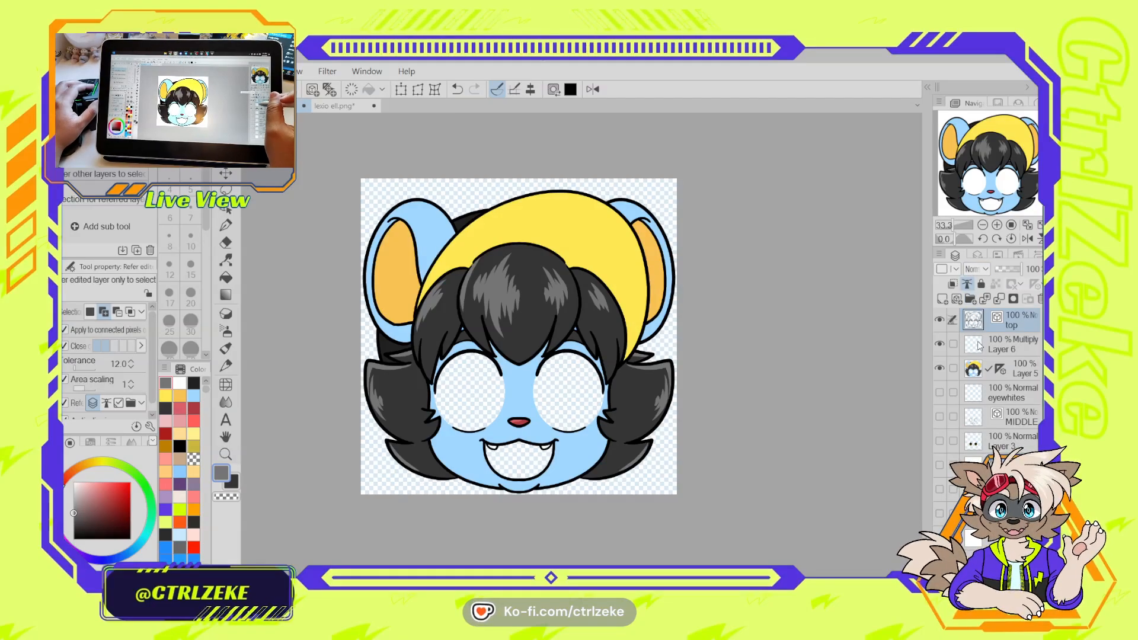
left_click(977, 343)
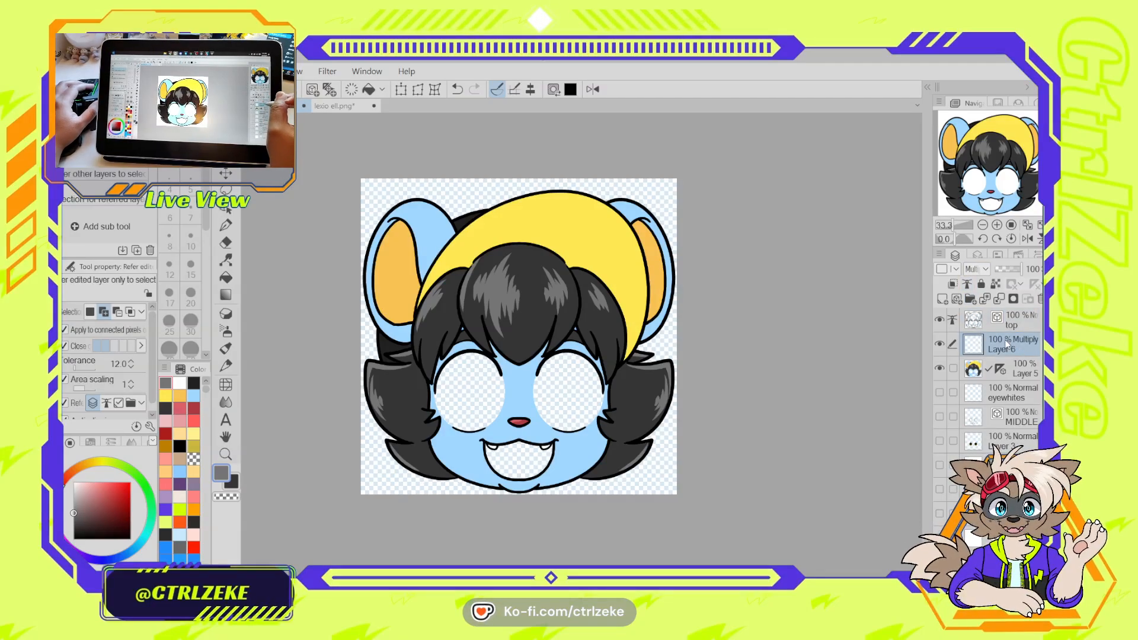
Try to select the yellow hat area on the Multiply layer by referring only to the reference layer, then clear the selection
left_click_drag(598, 284, 576, 333)
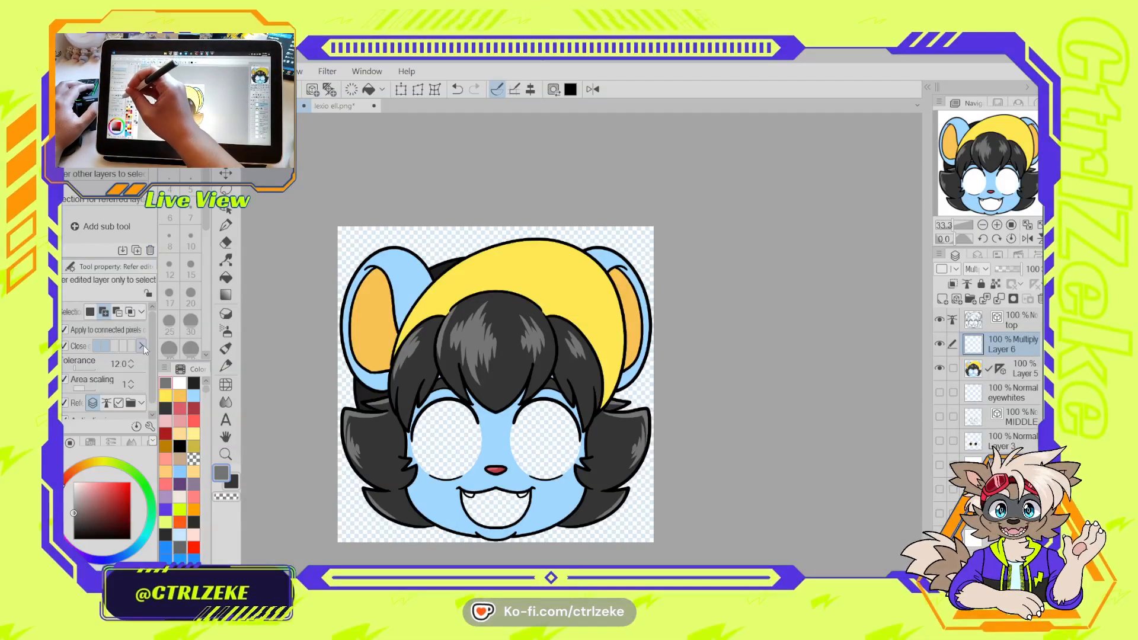
left_click_drag(153, 343, 153, 364)
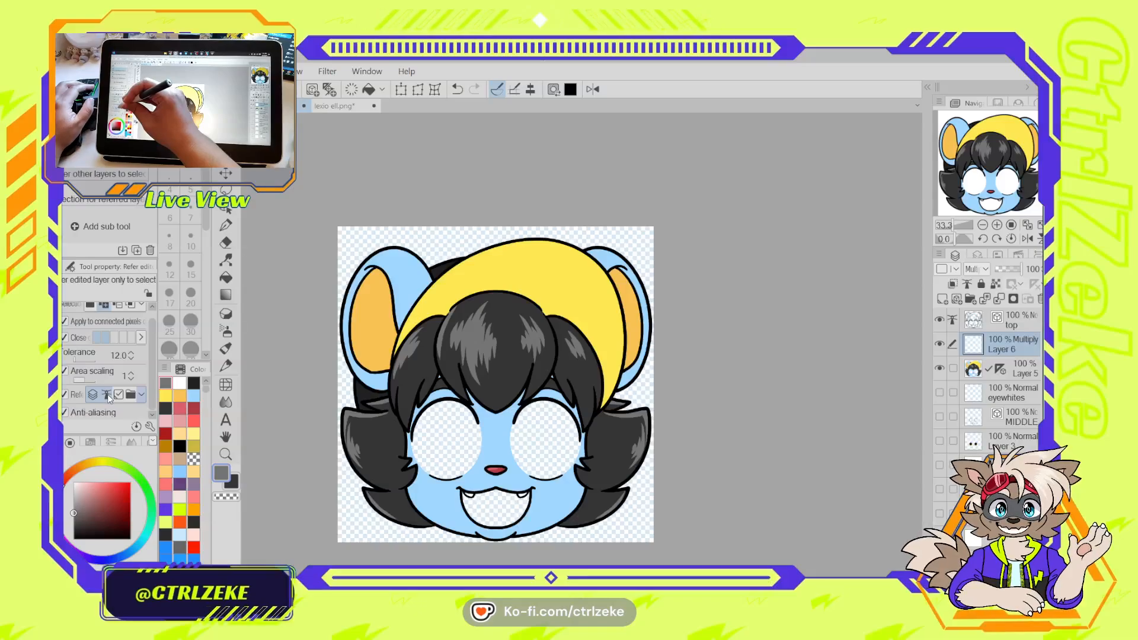
key("o")
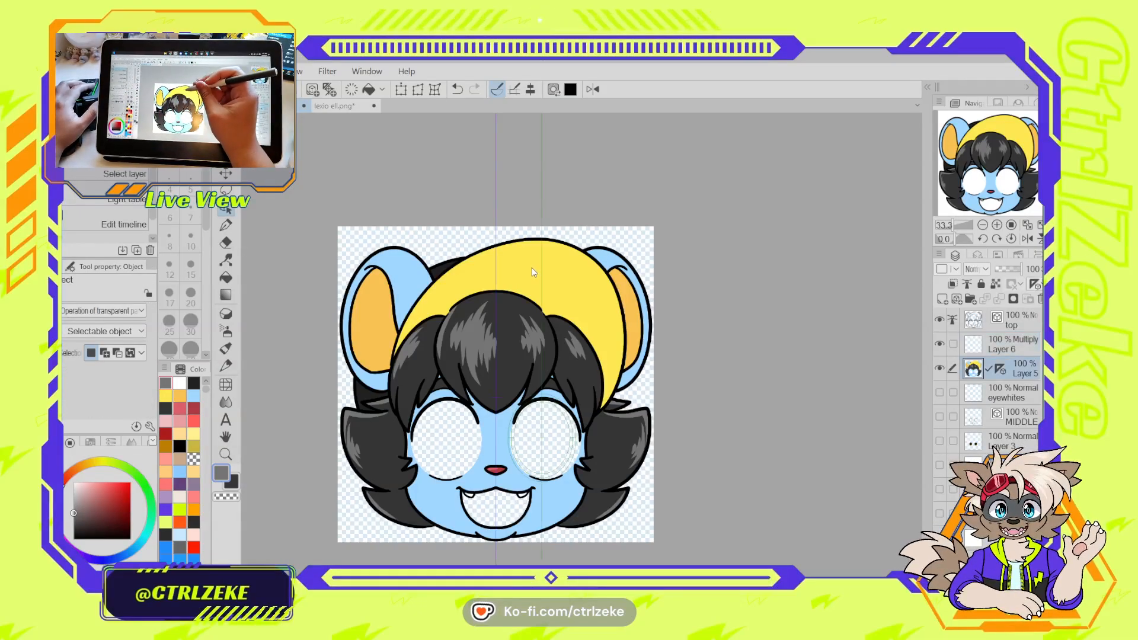
key("g")
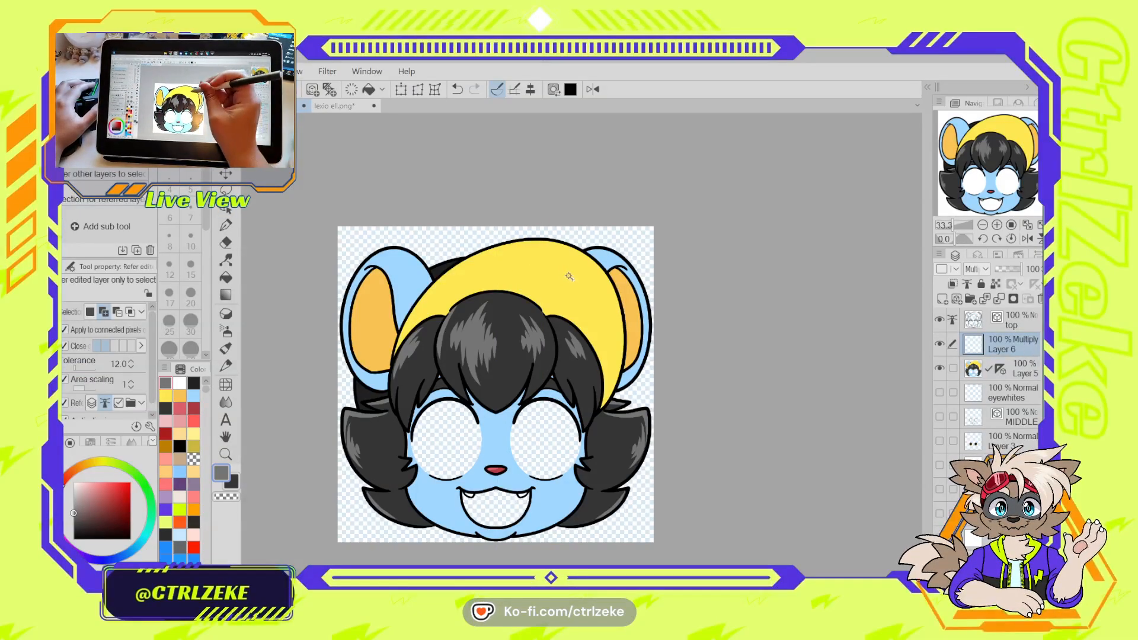
left_click(579, 290)
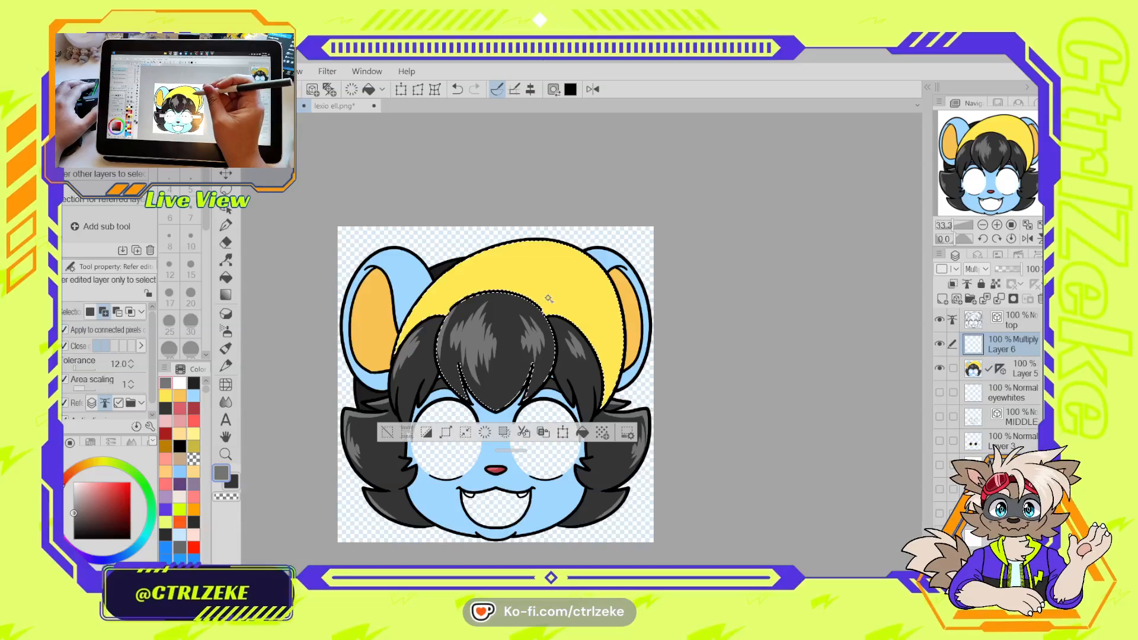
scroll(514, 301, "up", 3)
left_click_drag(348, 353, 508, 368)
scroll(501, 350, "up", 2)
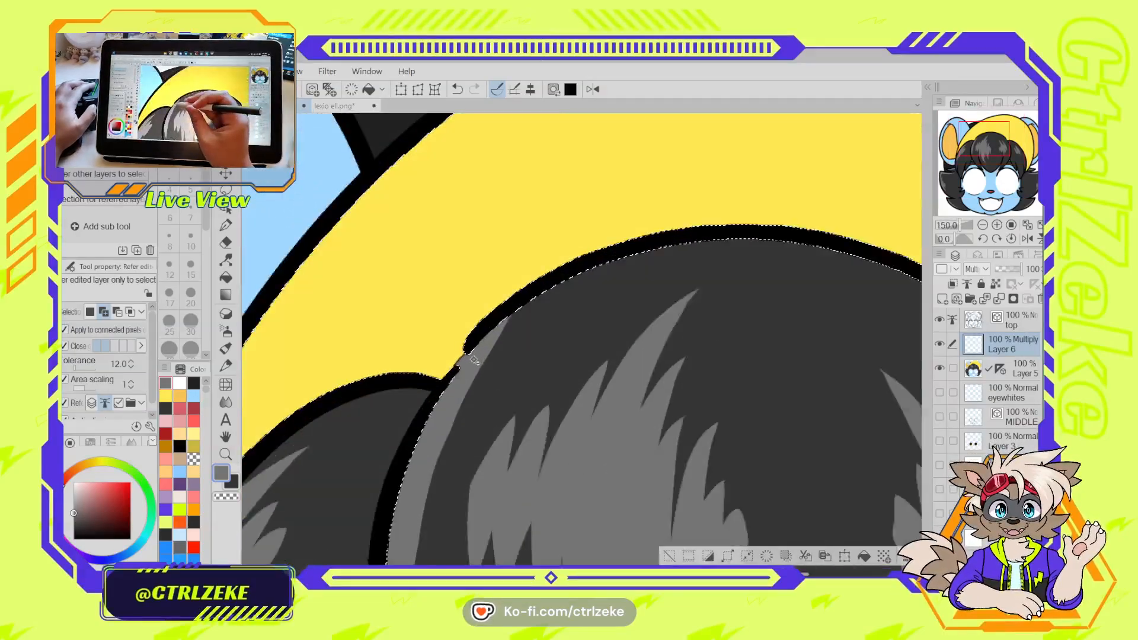
scroll(464, 357, "down", 2)
scroll(472, 354, "down", 3)
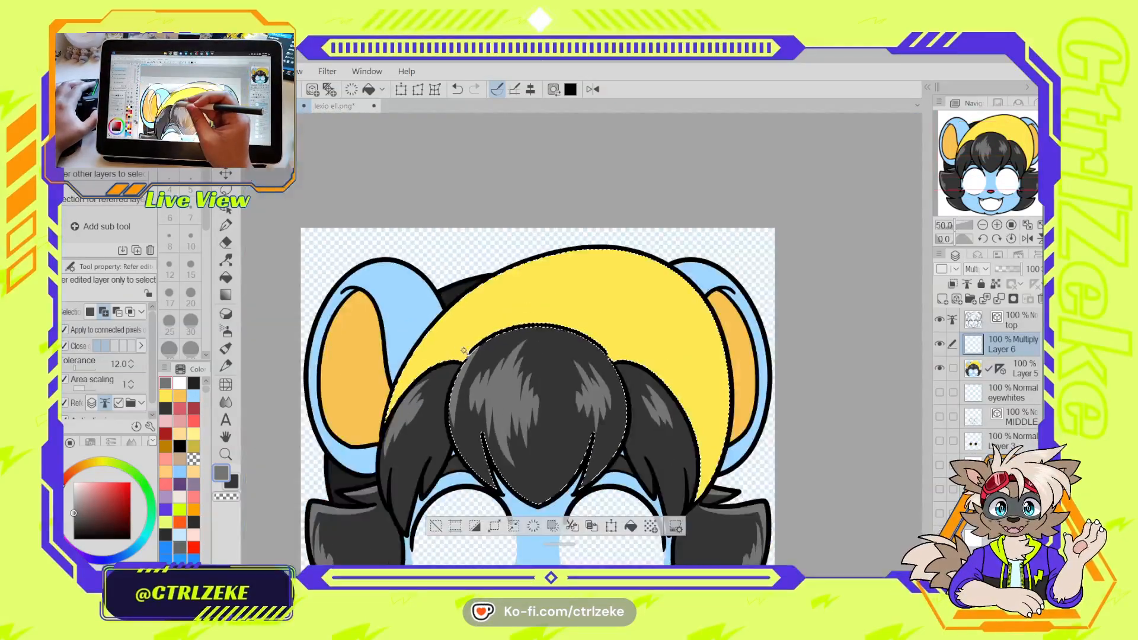
key("ctrl+d")
Set the area selection to refer to all layers and select the yellow hat
left_click(92, 403)
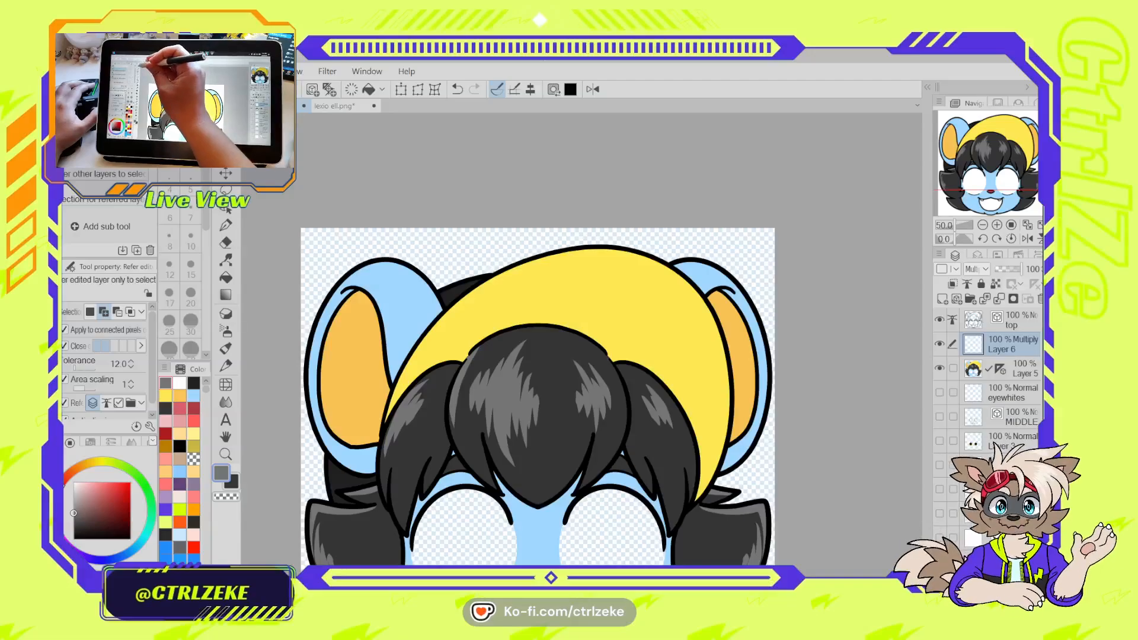
left_click(671, 312)
scroll(671, 312, "down", 2)
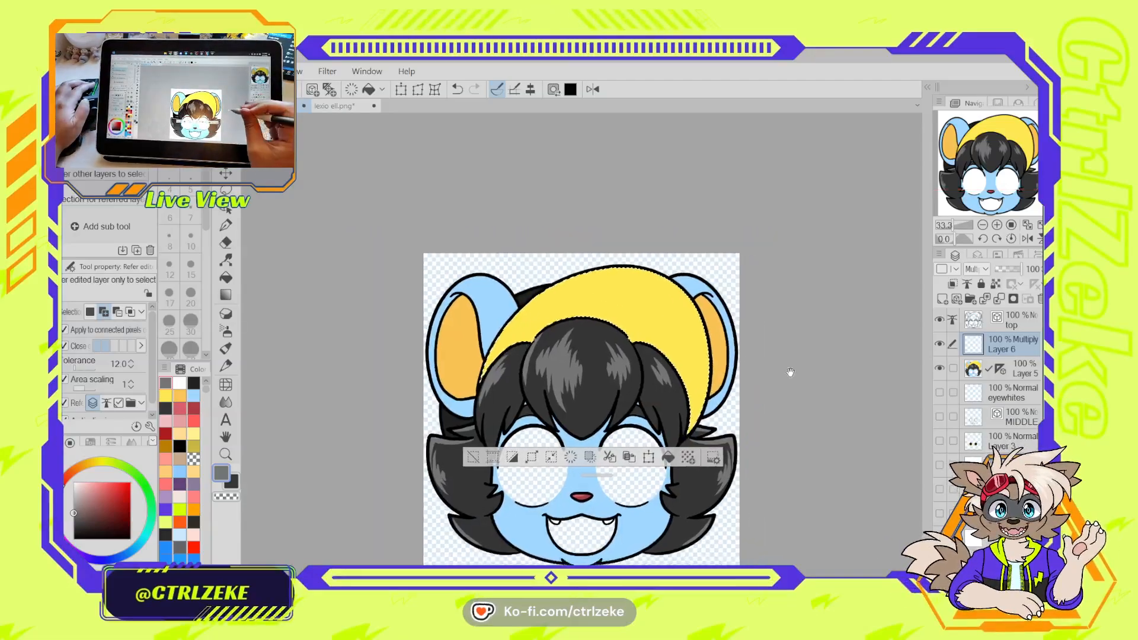
Try a near-black foreground-to-transparent gradient rising diagonally across the selected hat, then undo it
left_click(186, 406)
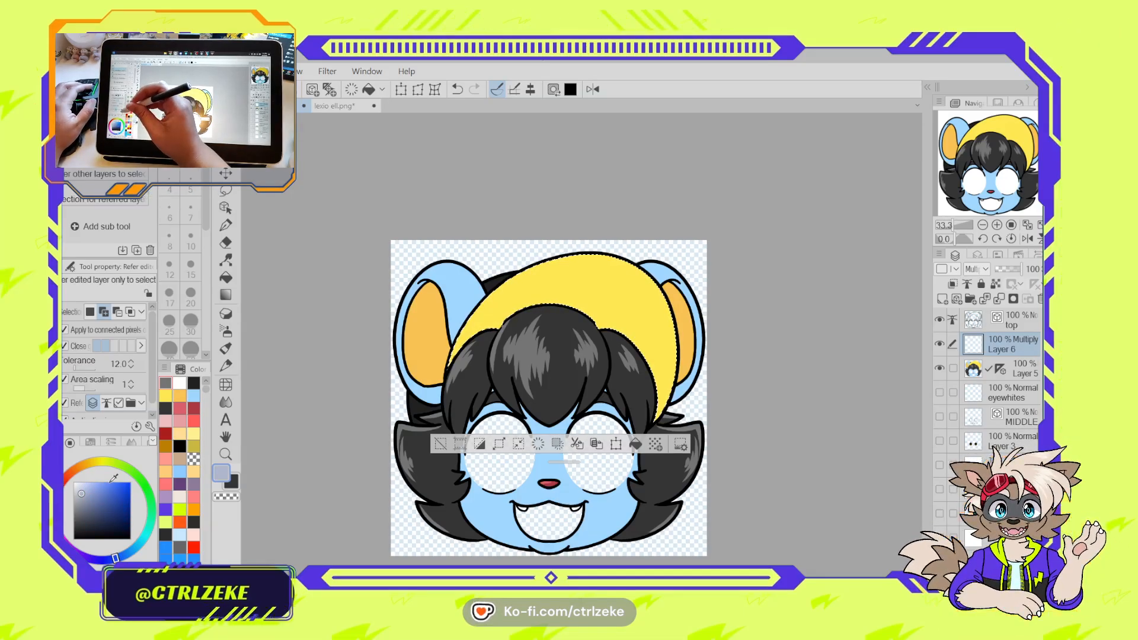
left_click(194, 383)
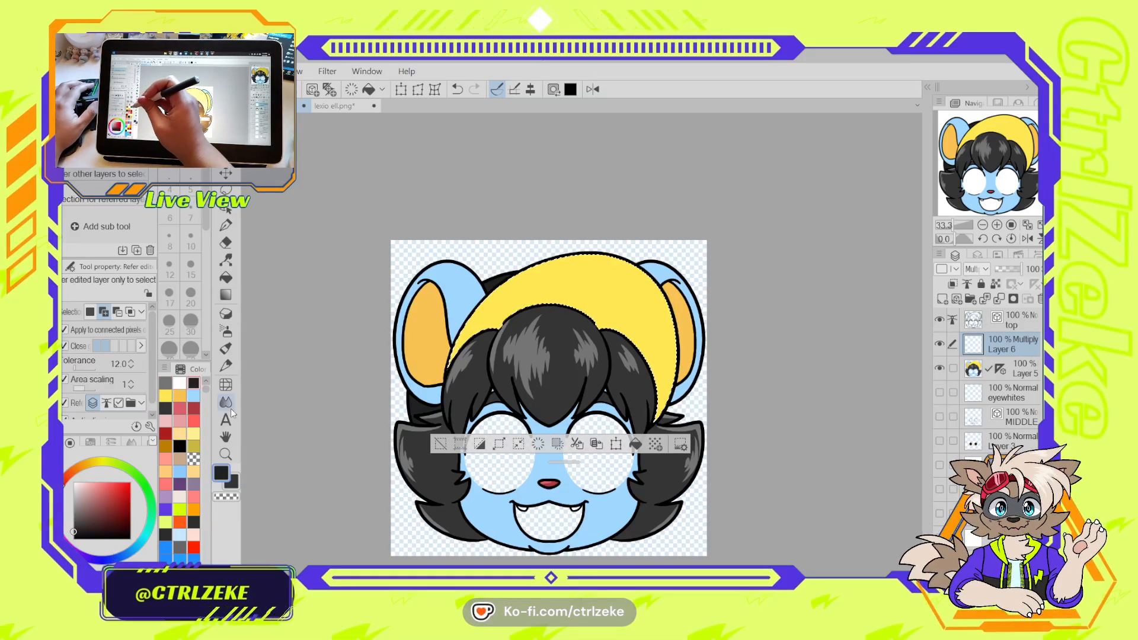
left_click(225, 294)
left_click_drag(462, 379, 658, 180)
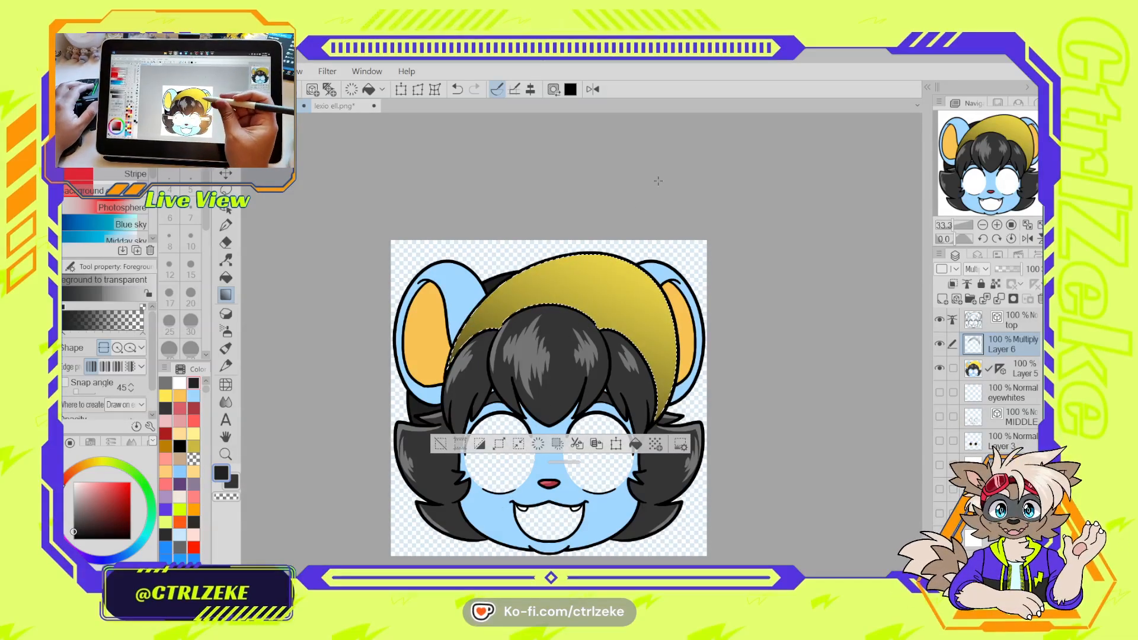
key("ctrl+z")
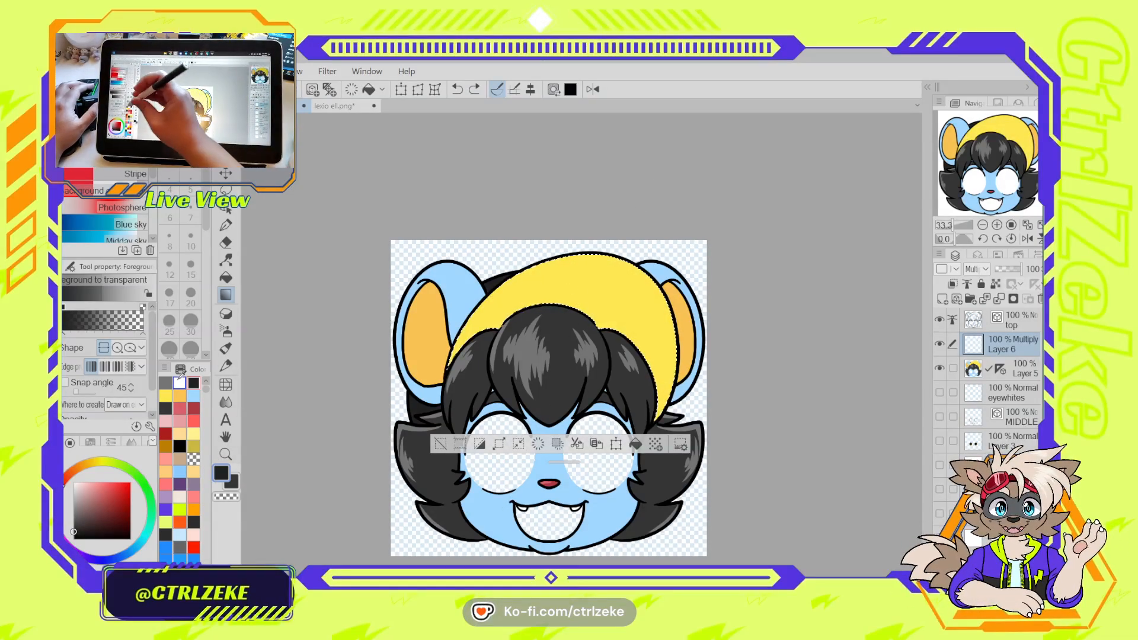
Try light periwinkle foreground-to-transparent gradients upward across the selected hat, undoing each one
left_click(86, 491)
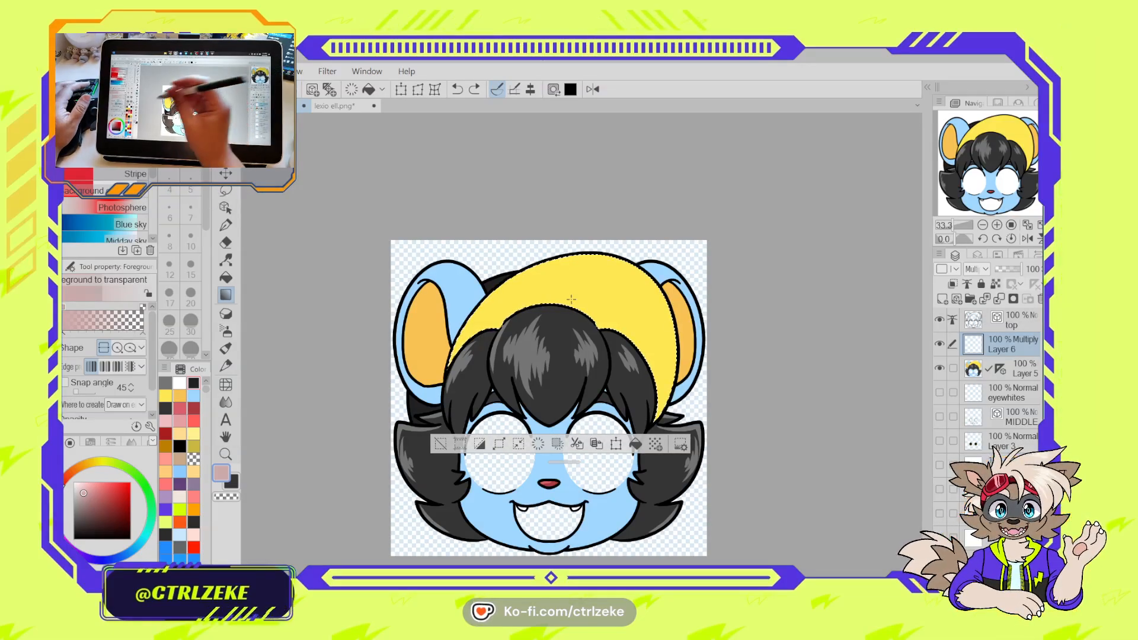
left_click(103, 560)
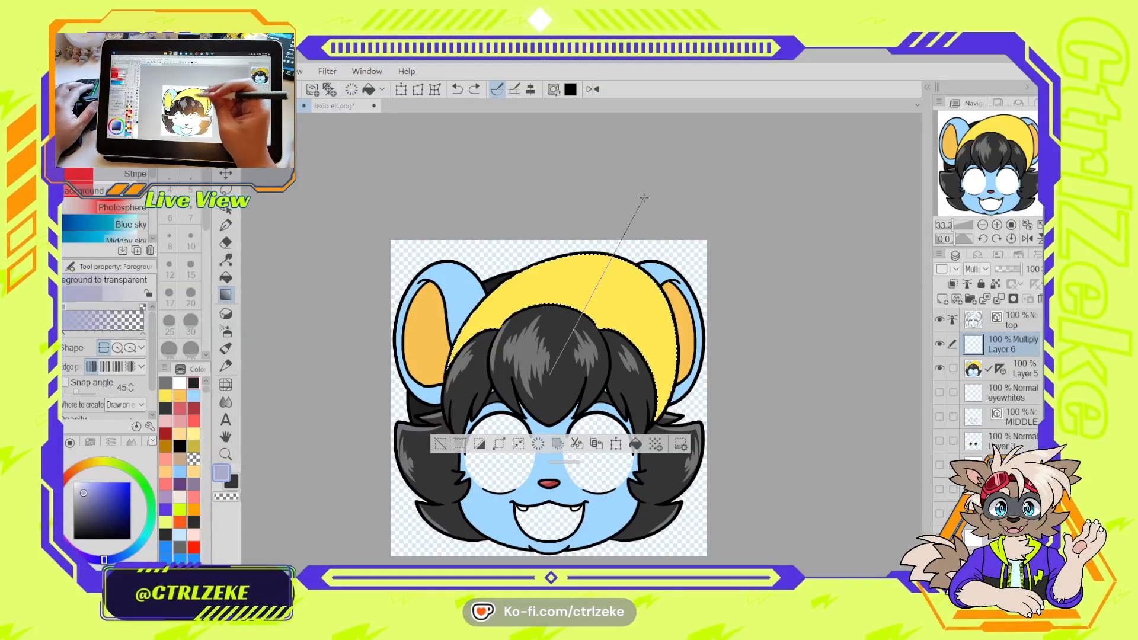
left_click_drag(644, 197, 643, 187)
key("ctrl+z")
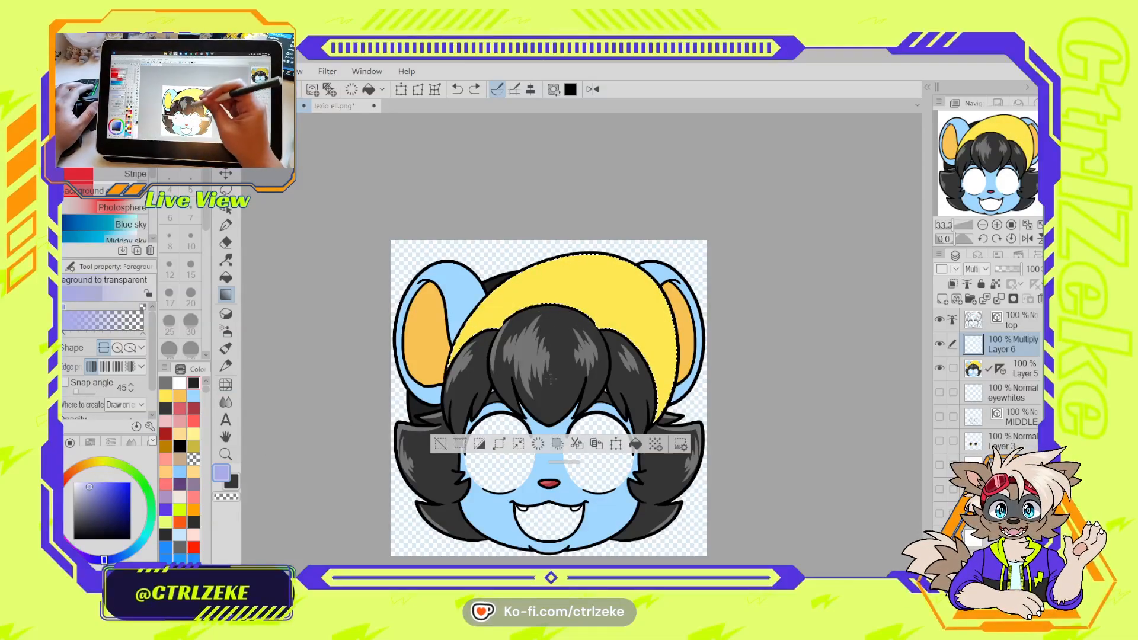
left_click_drag(659, 409, 673, 172)
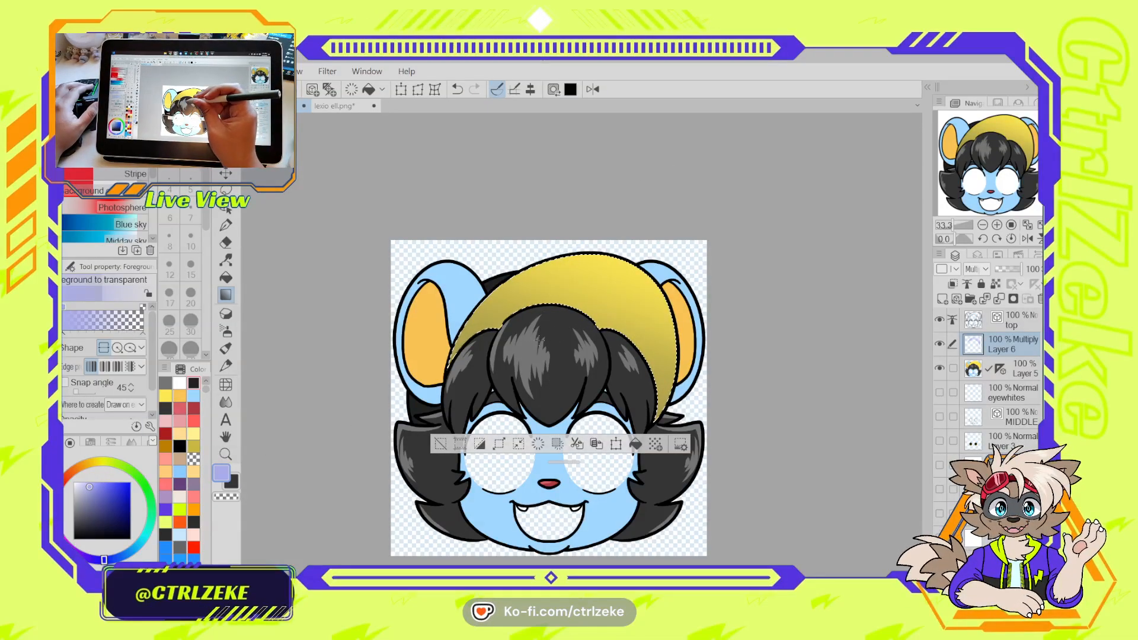
key("ctrl+z")
Try a pink foreground-to-transparent gradient across the selected hat, check it at a smaller size, and undo it
left_click_drag(64, 519, 68, 490)
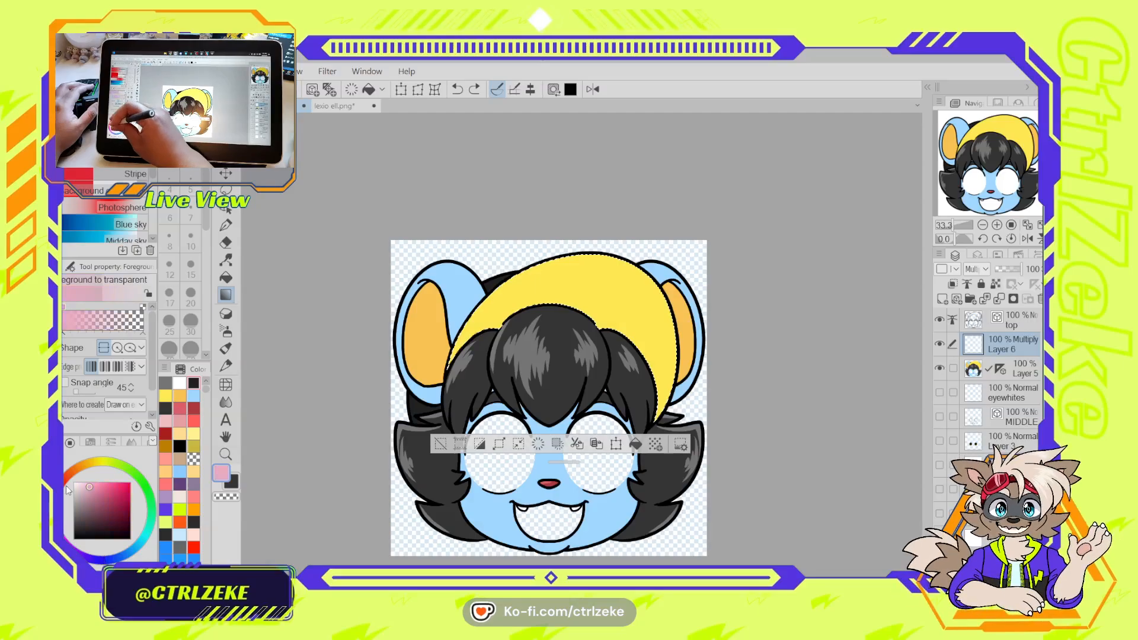
left_click_drag(620, 244, 621, 243)
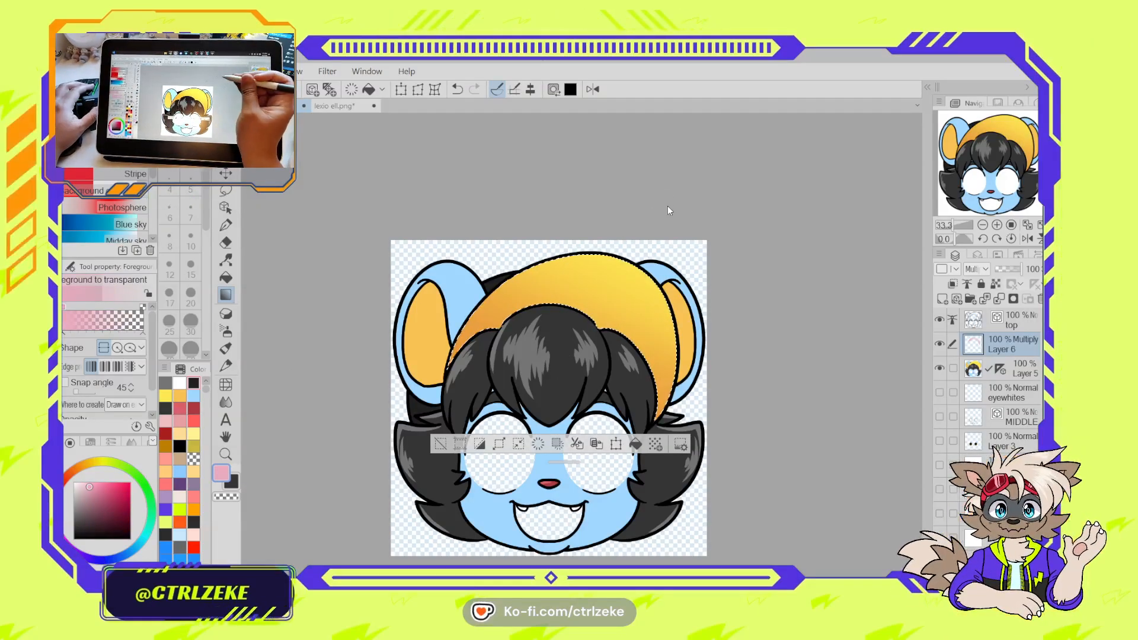
scroll(667, 241, "down", 1)
scroll(686, 255, "down", 2)
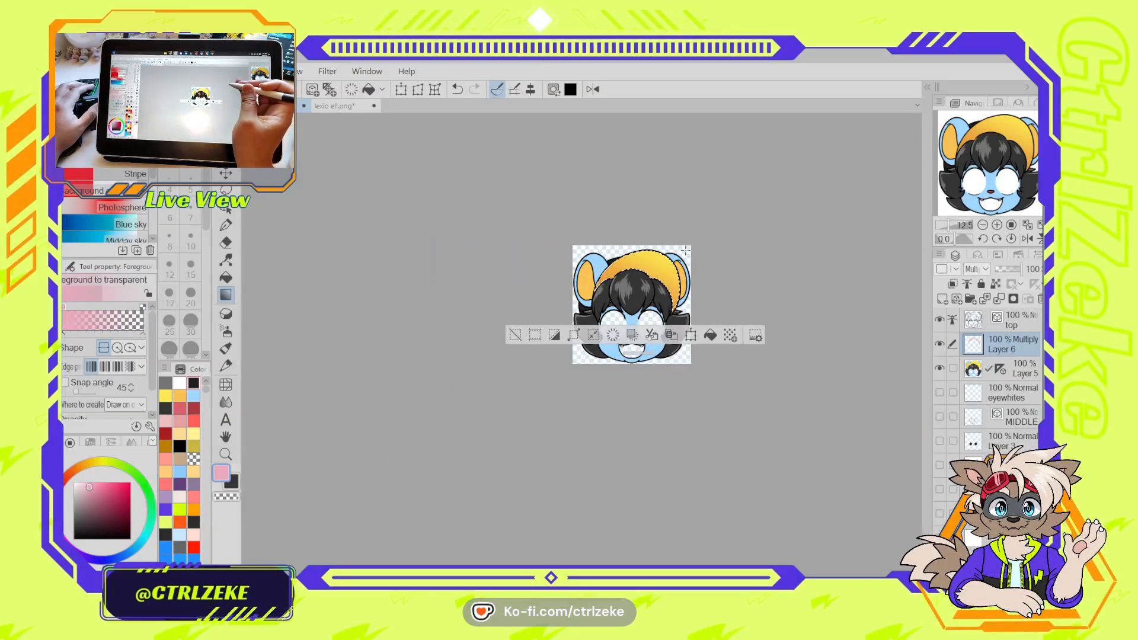
scroll(686, 252, "up", 3)
key("ctrl+z")
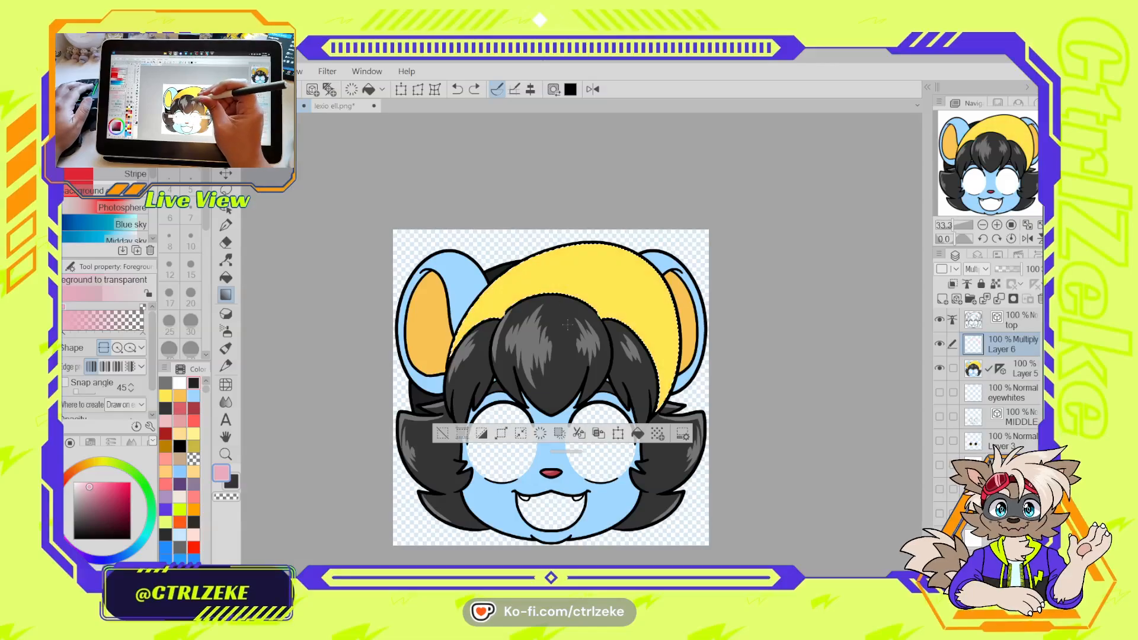
Choose a light lilac and shade the selected hat with a foreground-to-transparent gradient rising from the fringe on the Multiply layer
left_click_drag(556, 318, 520, 359)
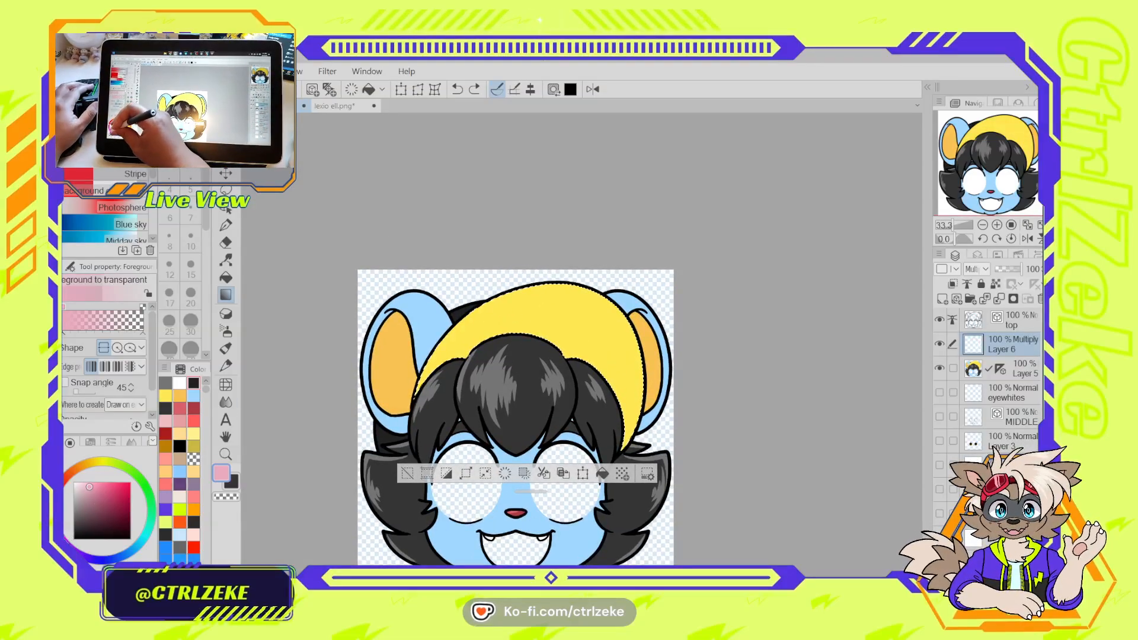
left_click(90, 490)
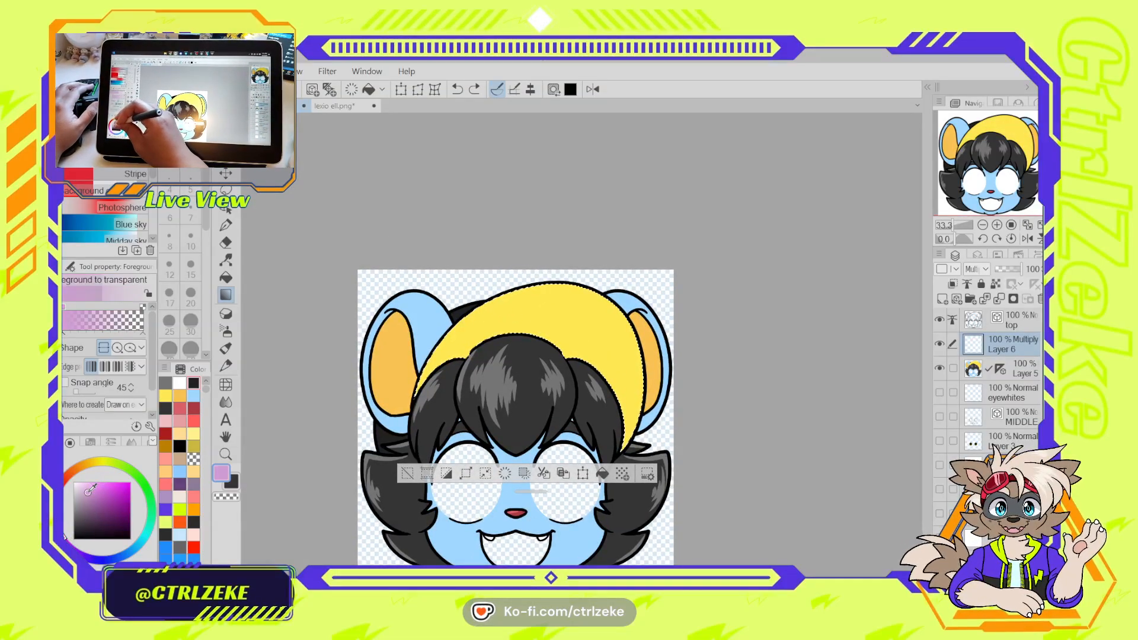
left_click_drag(87, 491, 86, 491)
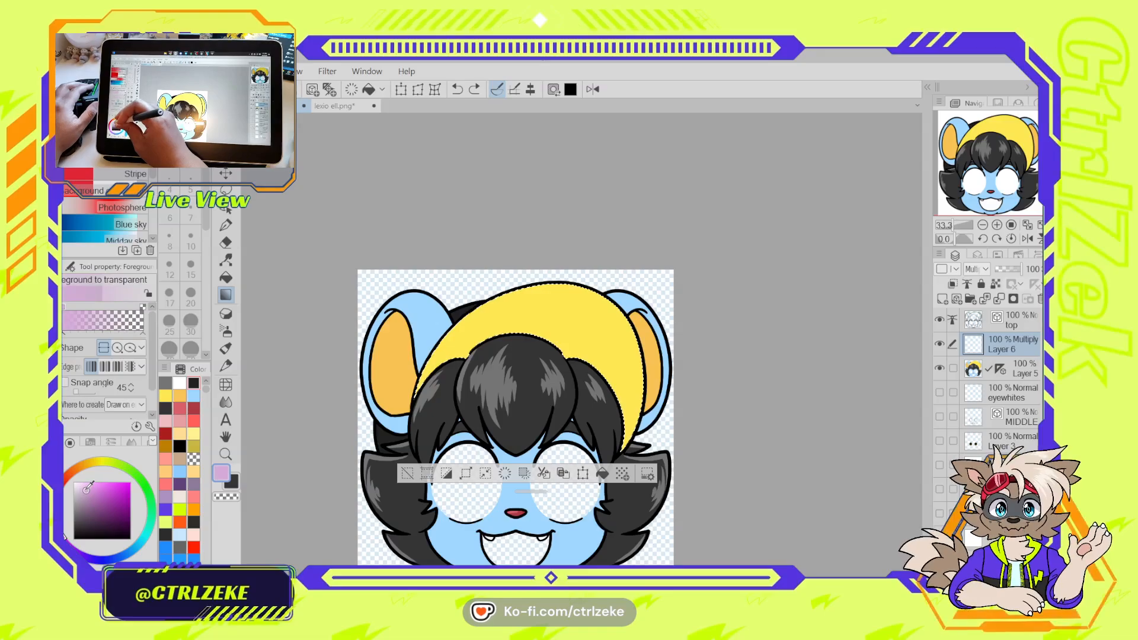
left_click_drag(519, 426, 574, 256)
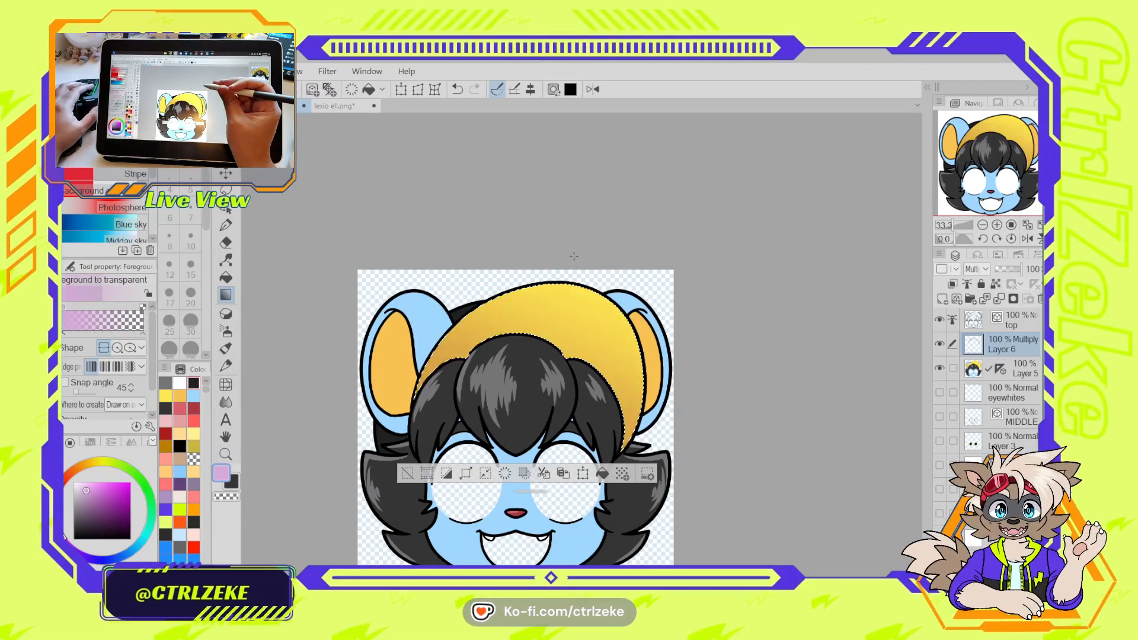
scroll(573, 256, "down", 3)
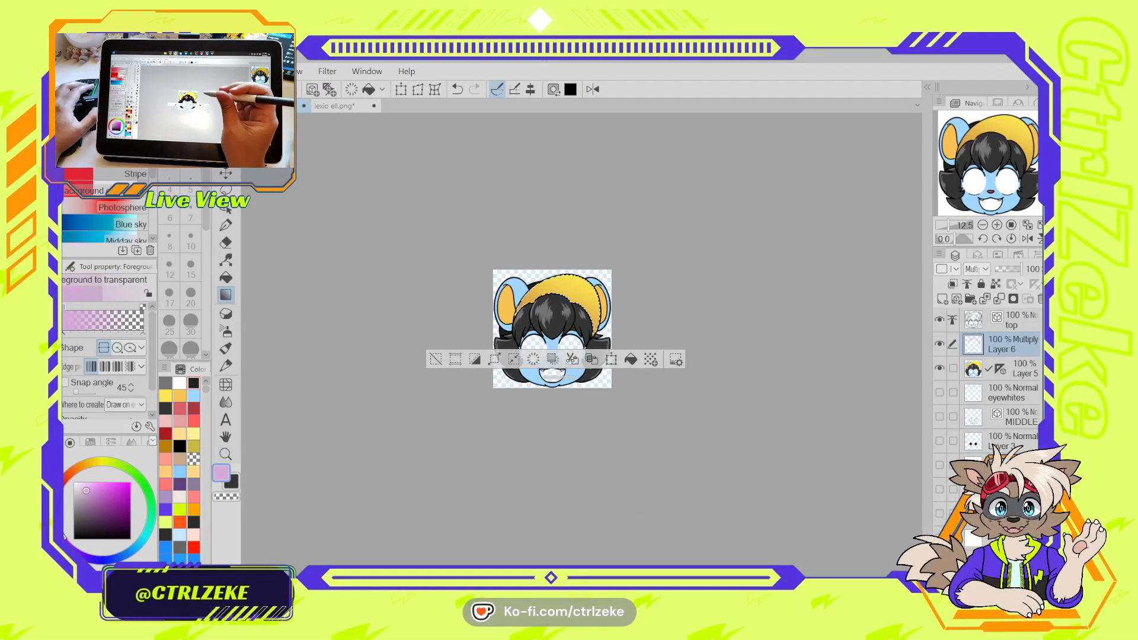
Erase the Multiply shading along the hat's upper left edge with the hard eraser at size 70, and clear the selection
scroll(574, 270, "up", 3)
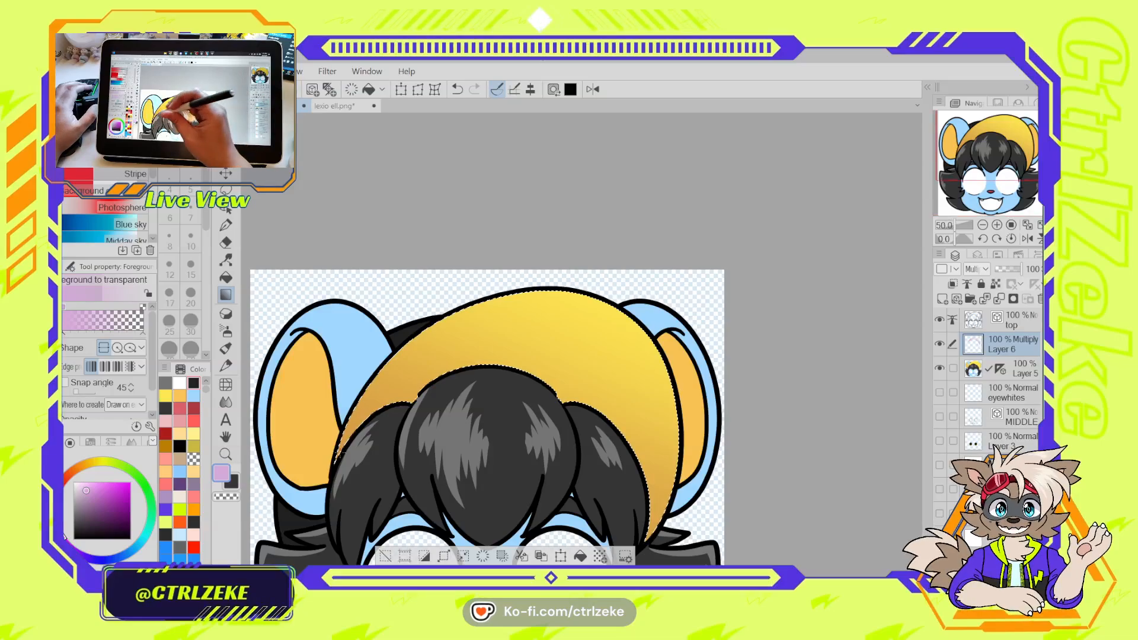
key("e")
mouse_move(334, 476)
left_mouse_down()
mouse_move(354, 407)
mouse_move(513, 279)
left_mouse_up()
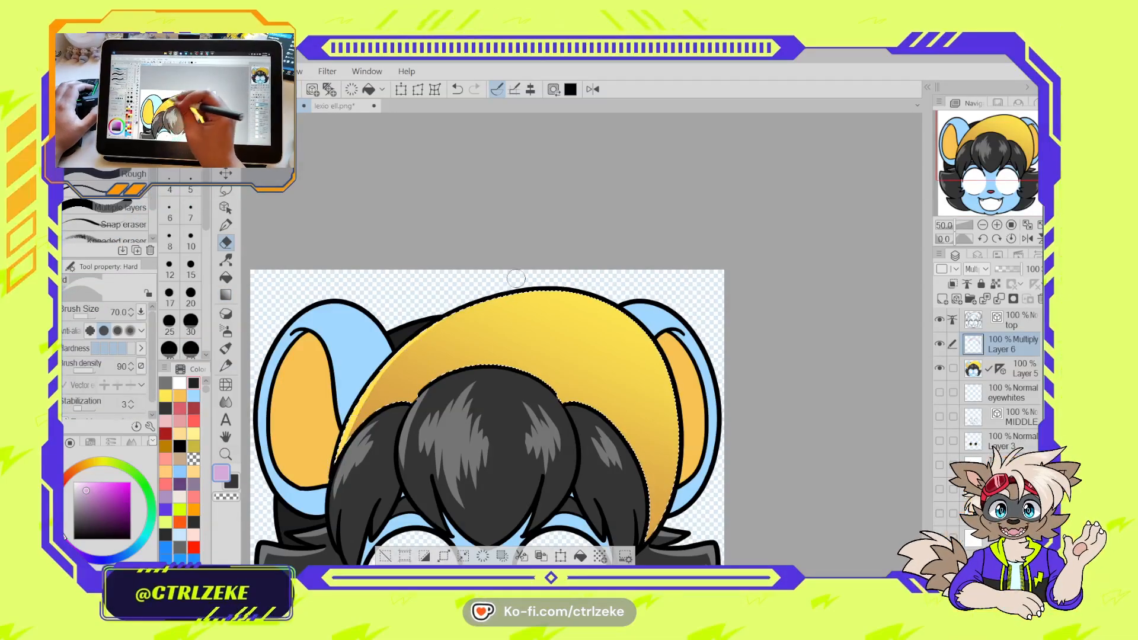
key("ctrl+z")
mouse_move(335, 468)
left_mouse_down()
mouse_move(424, 333)
mouse_move(579, 270)
left_mouse_up()
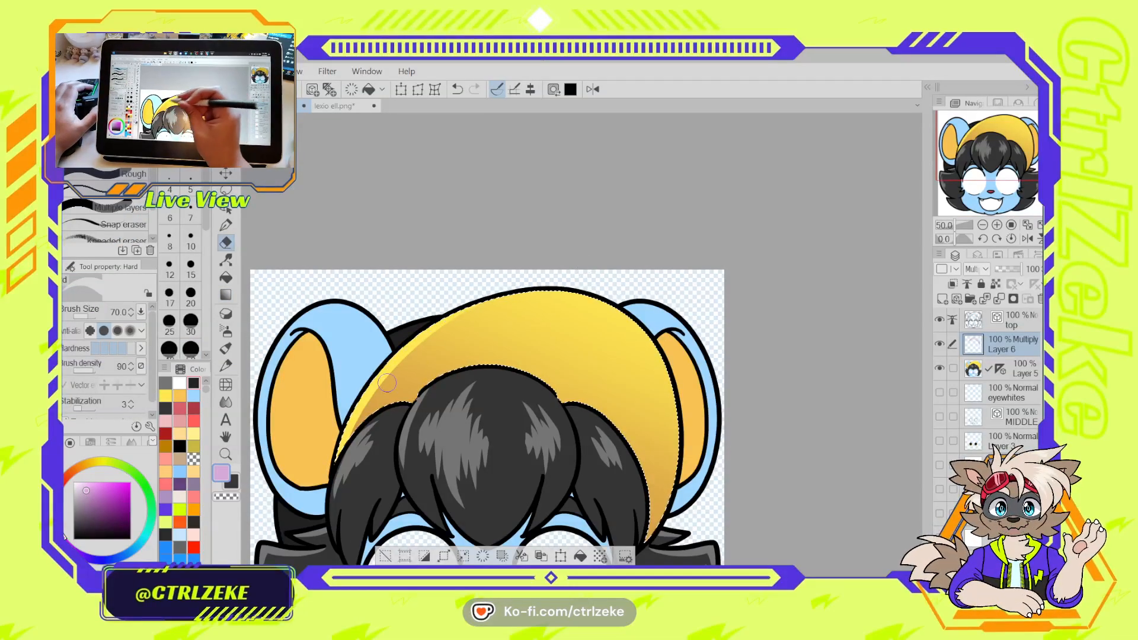
key("ctrl+z")
mouse_move(335, 464)
left_mouse_down()
mouse_move(339, 444)
mouse_move(617, 268)
left_mouse_up()
key("ctrl+z")
mouse_move(338, 468)
left_mouse_down()
mouse_move(417, 335)
mouse_move(526, 280)
left_mouse_up()
key("ctrl+minus")
key("ctrl+minus")
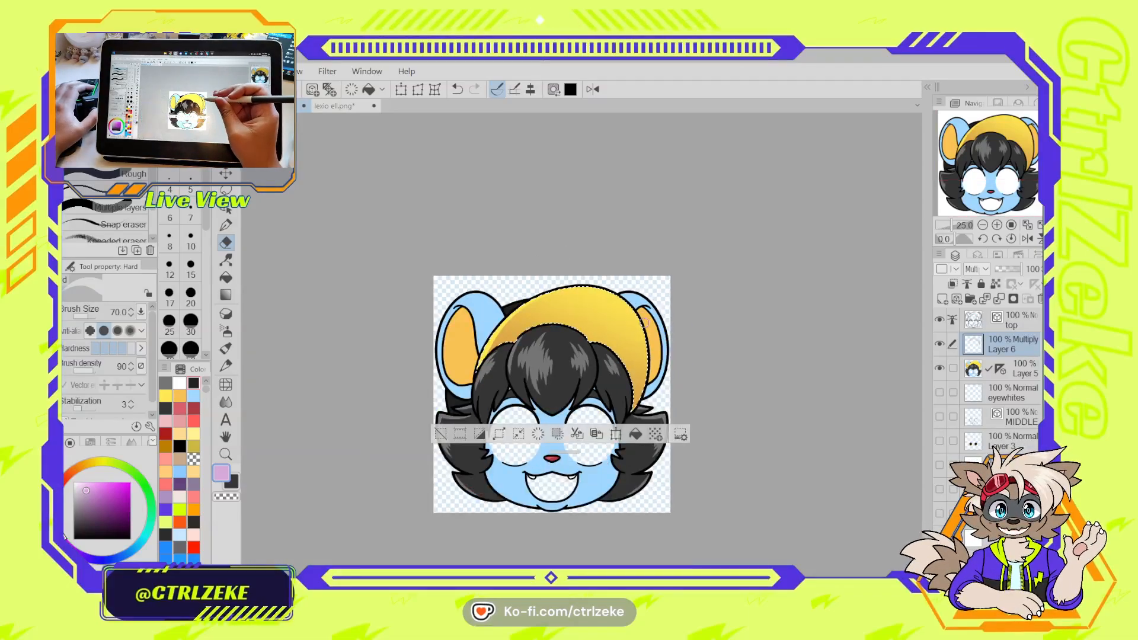
key("ctrl+plus")
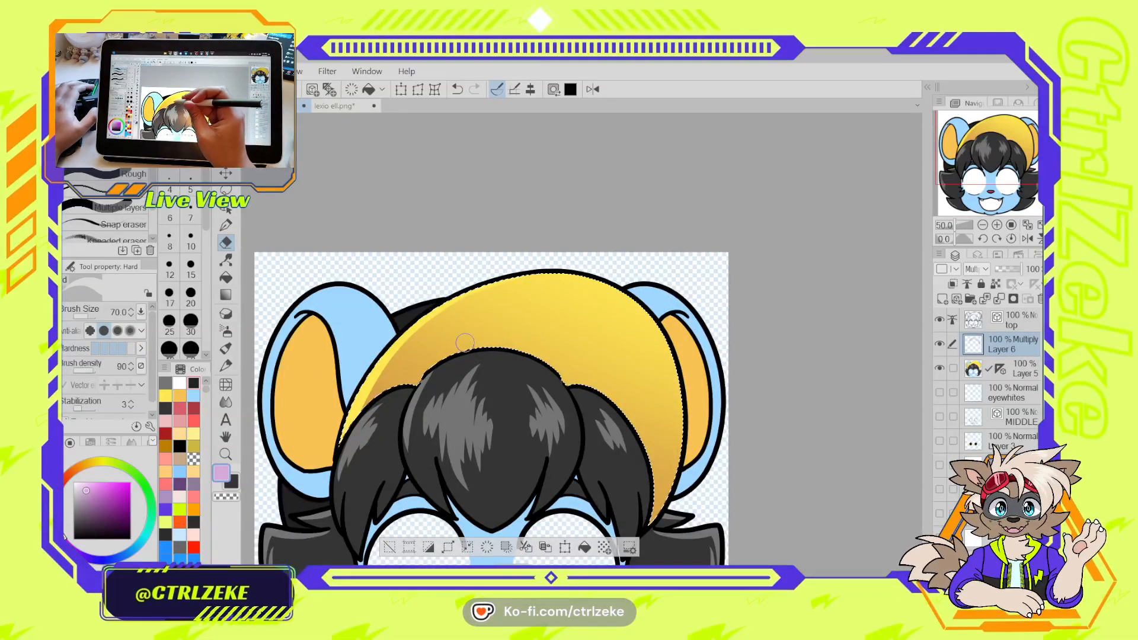
key("ctrl+minus")
key("ctrl+minus")
key("ctrl+minus")
key("ctrl+minus")
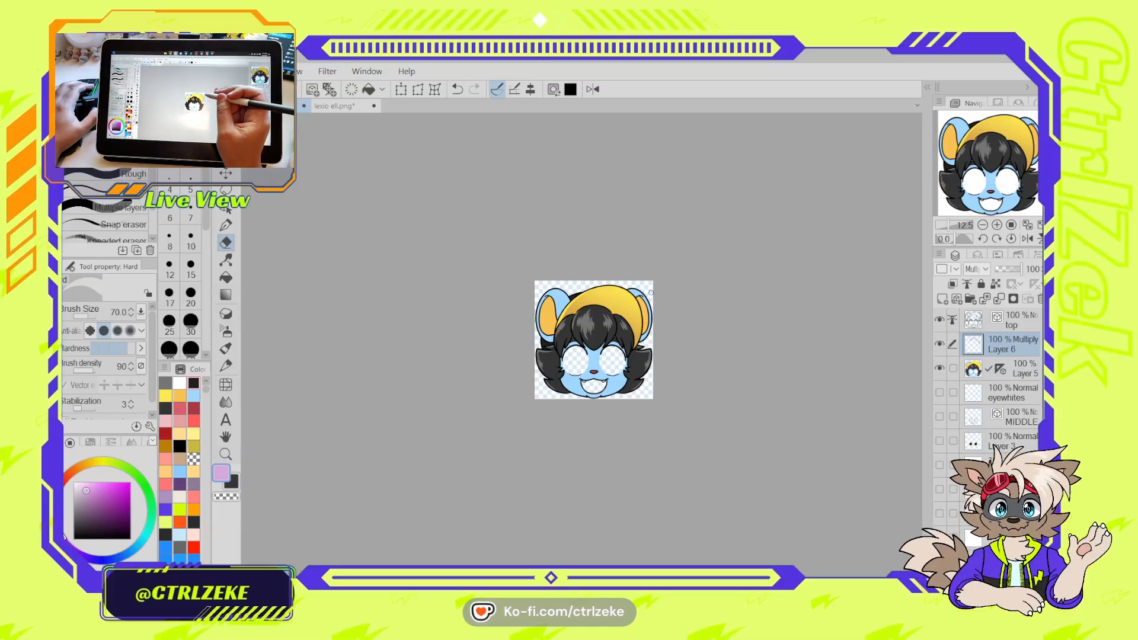
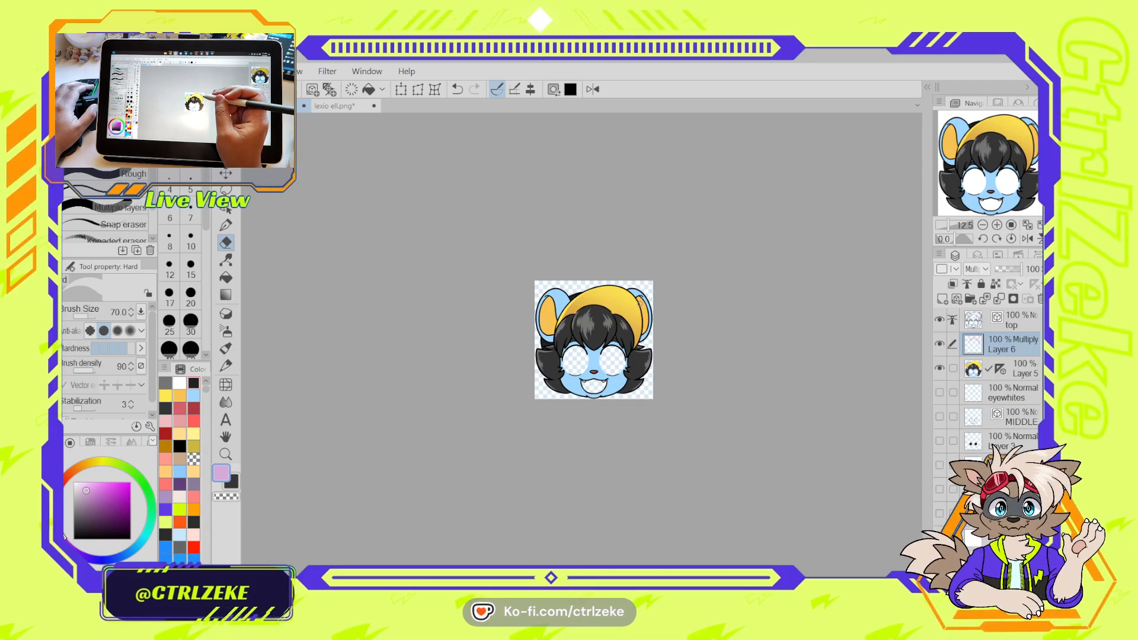
Show the hidden eye, mouth and background layers together with the top ones to check the complete face
scroll(640, 304, "up", 4)
mouse_move(566, 353)
left_mouse_down()
mouse_move(663, 341)
mouse_move(600, 380)
mouse_move(552, 379)
mouse_move(674, 278)
left_mouse_up()
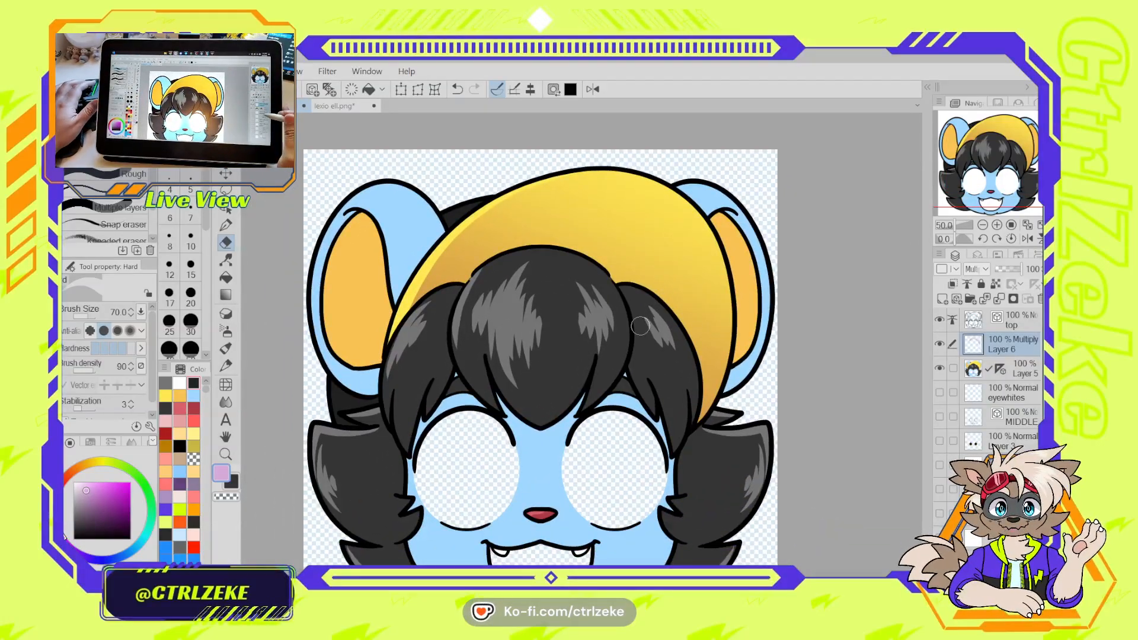
scroll(640, 326, "down", 2)
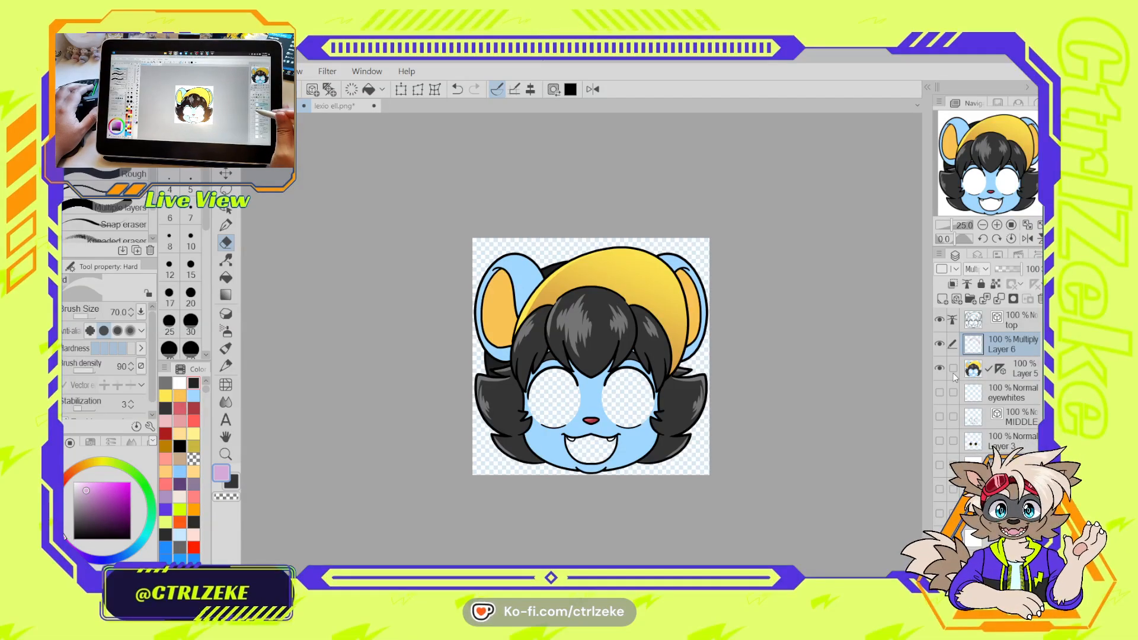
left_click_drag(939, 321, 941, 465)
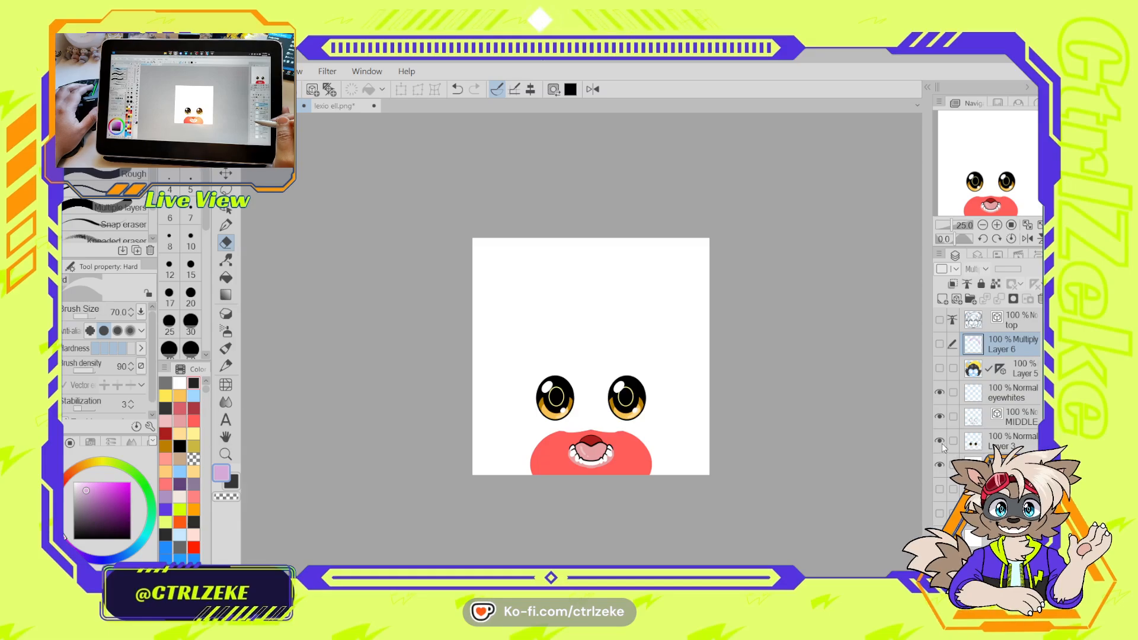
left_click(939, 400, "alt")
left_click(939, 400, "alt")
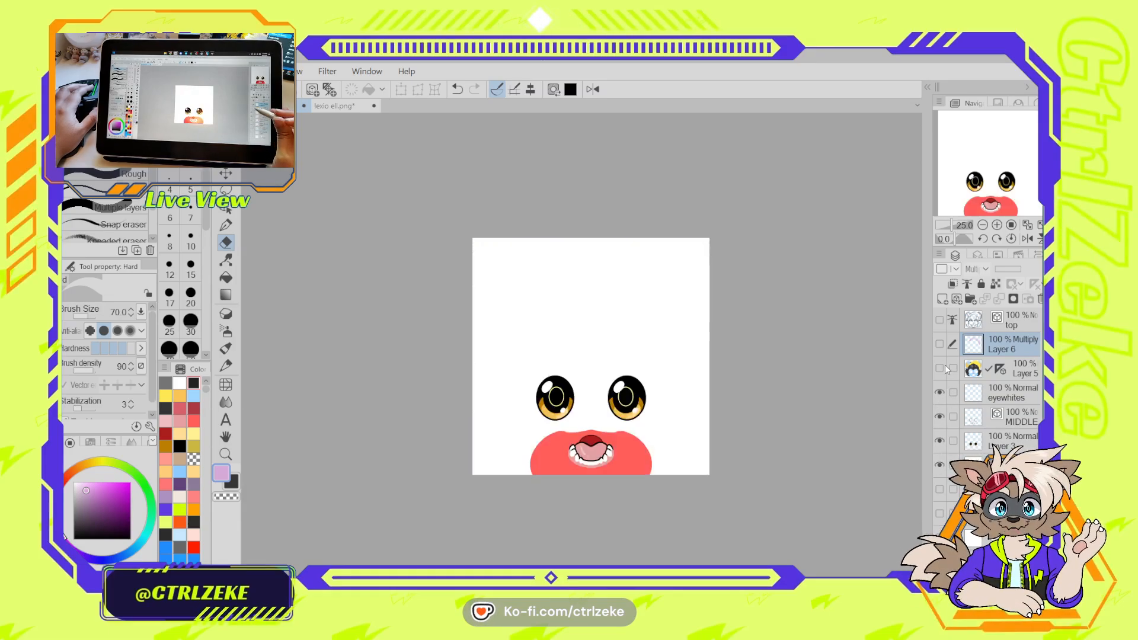
left_click_drag(939, 369, 940, 321)
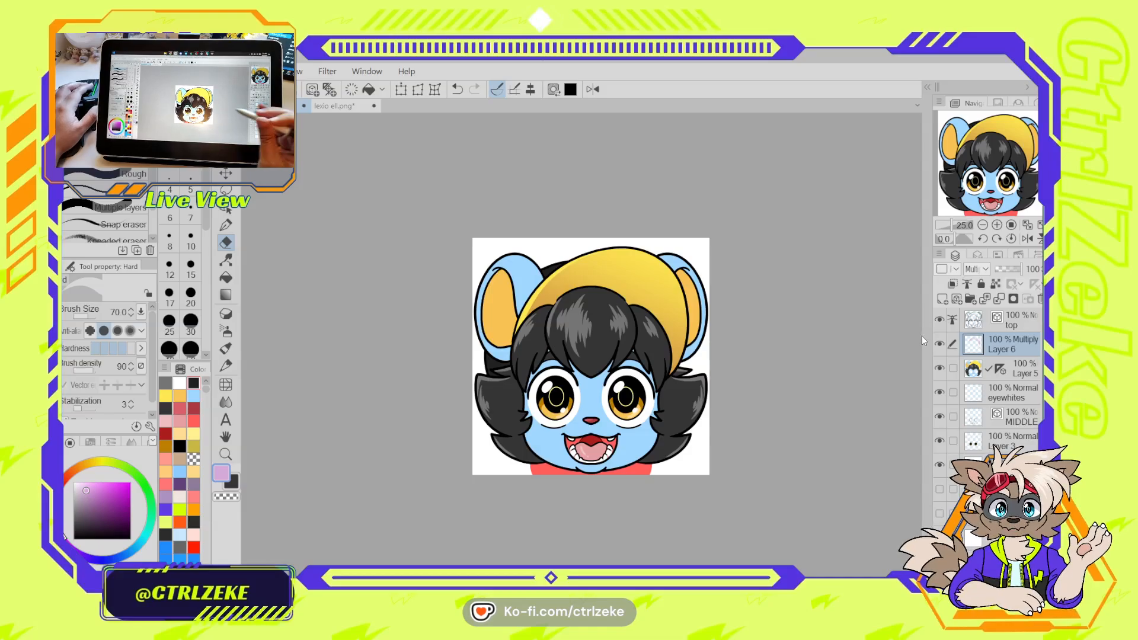
key("ctrl+plus")
key("ctrl+plus")
mouse_move(649, 441)
left_mouse_down()
mouse_move(651, 418)
mouse_move(609, 405)
left_mouse_up()
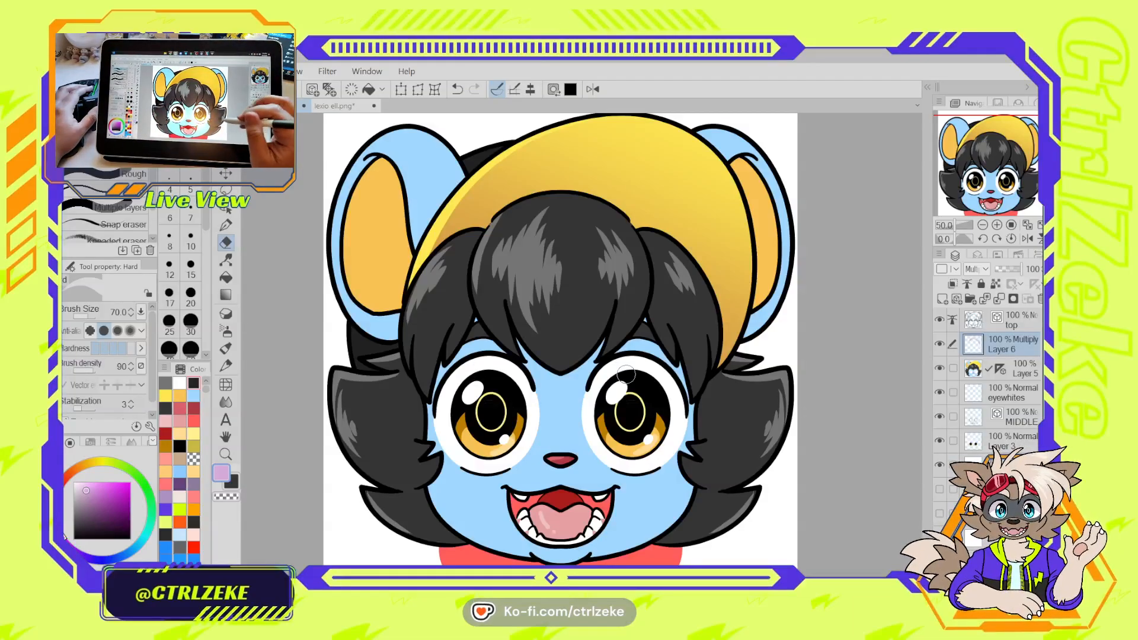
key("ctrl+minus")
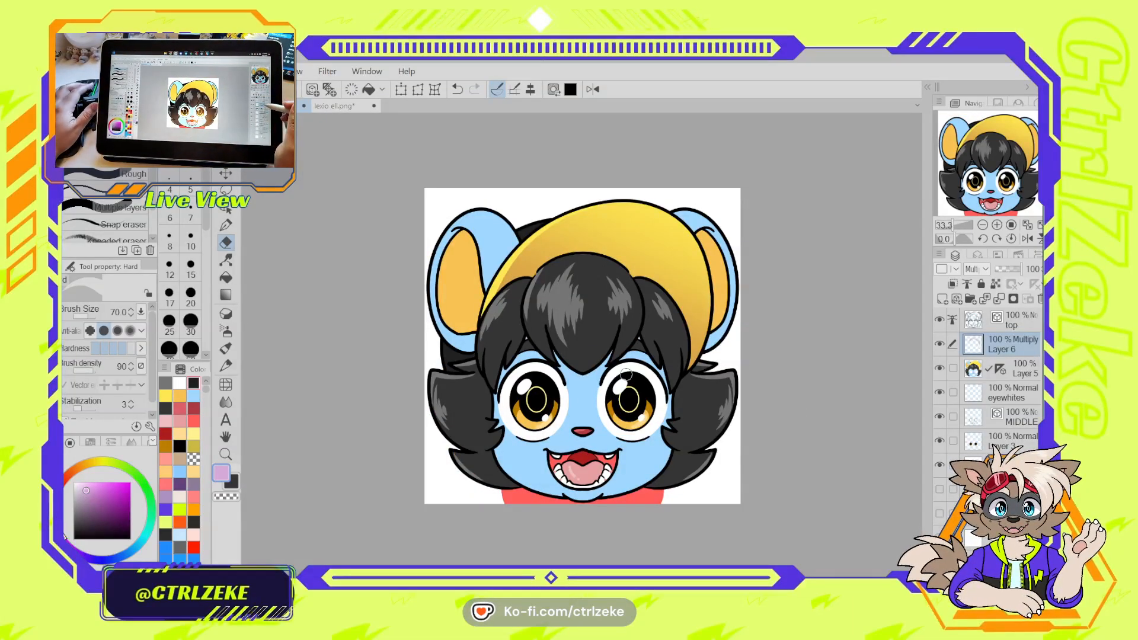
Isolate the top line art by hiding the other layers, and duplicate it as a visible layer named BACK
left_click(940, 344)
left_click_drag(940, 349, 940, 458)
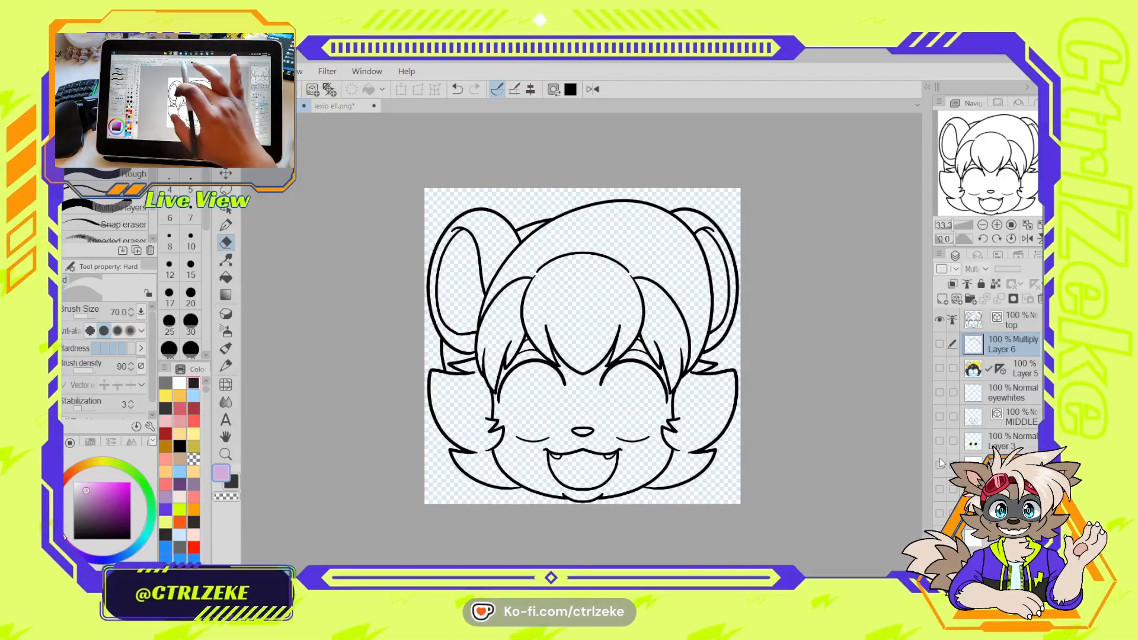
left_click(999, 326)
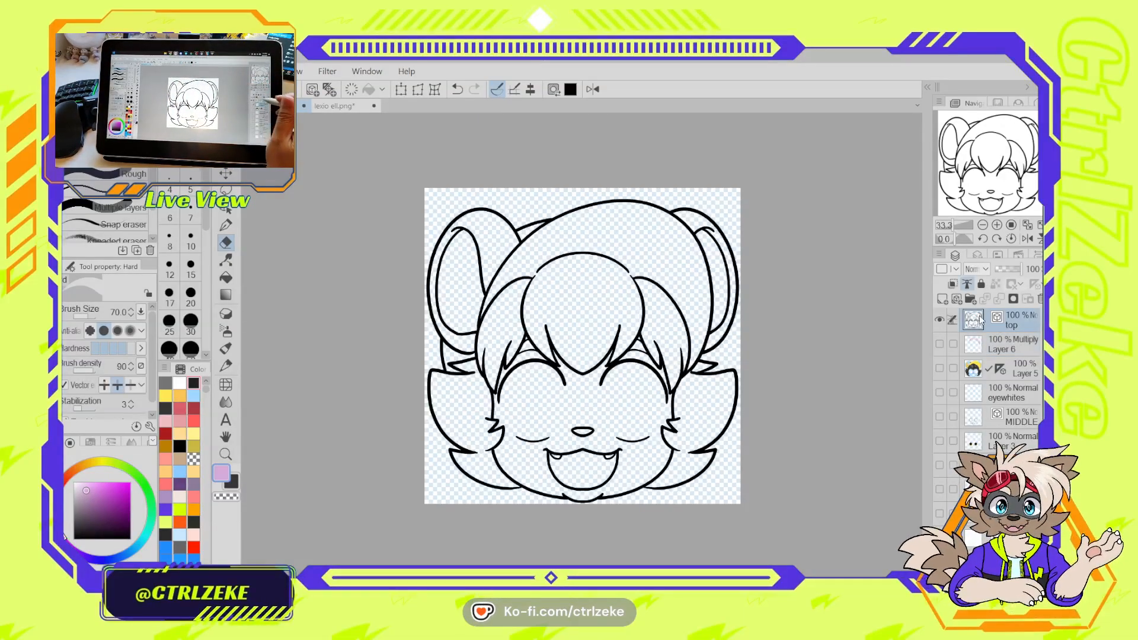
left_click(942, 300)
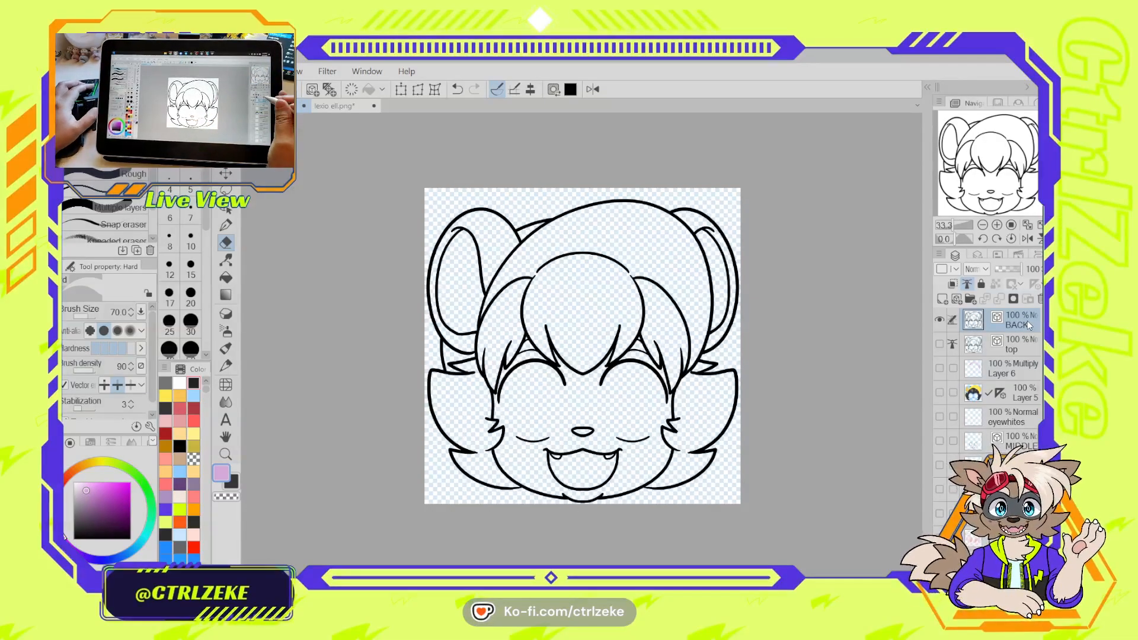
Set up the G-pen Fat brush in black at size 25 for inking on the BACK layer
key("p")
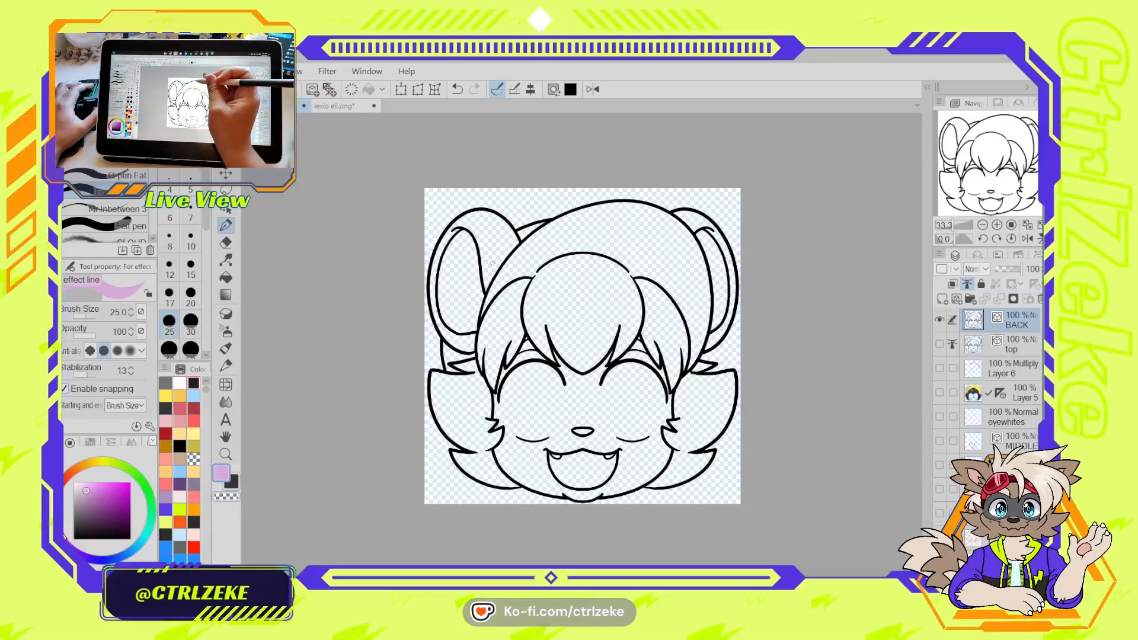
left_click(130, 538)
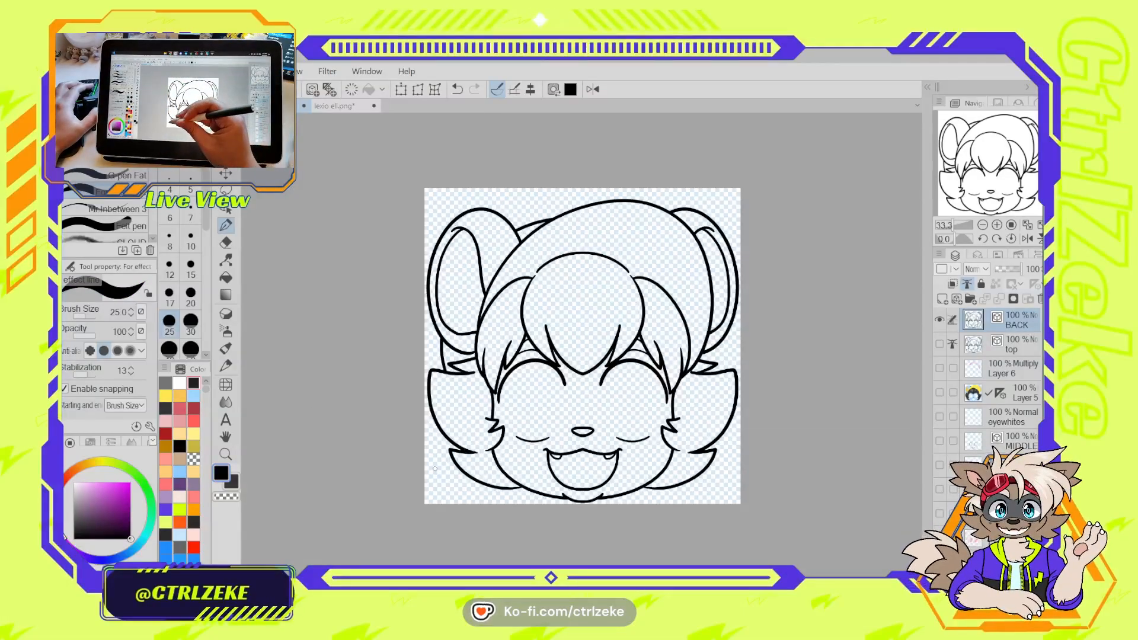
key("ctrl+plus")
key("ctrl+plus")
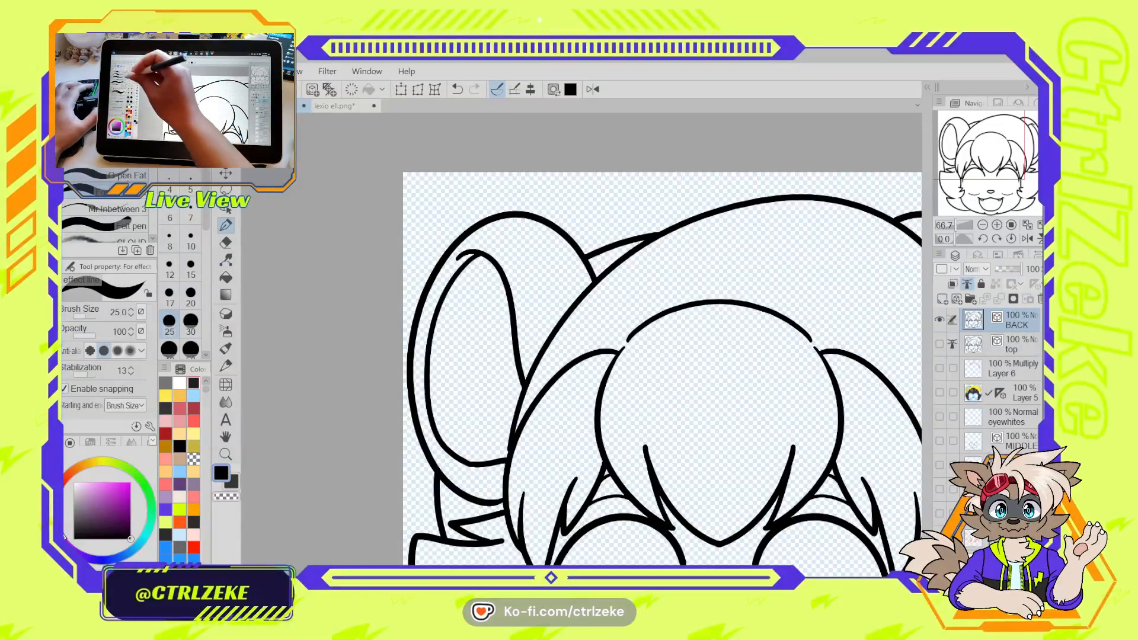
left_click(127, 175)
left_click(172, 323)
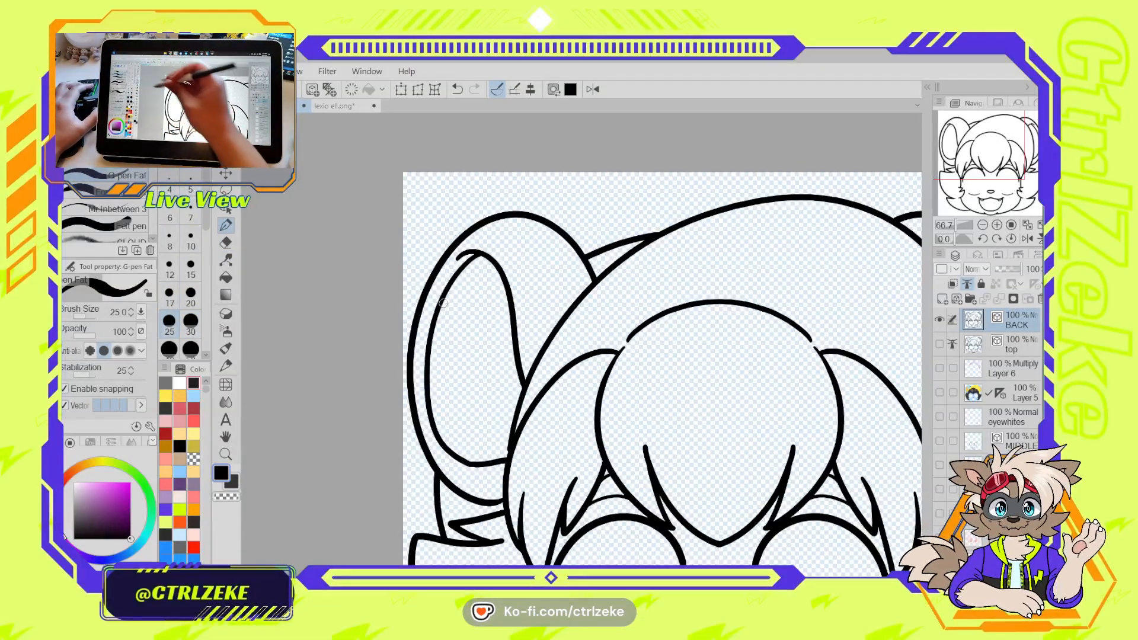
mouse_move(443, 444)
left_mouse_down()
mouse_move(558, 274)
mouse_move(608, 249)
left_mouse_up()
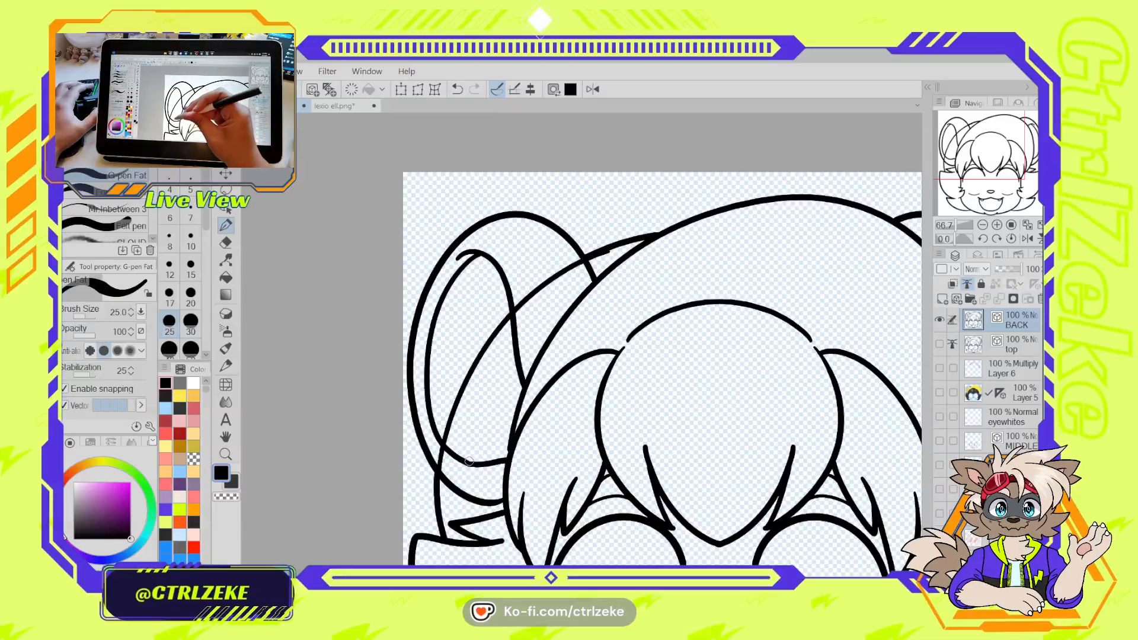
key("ctrl+z")
left_click_drag(441, 451, 598, 278)
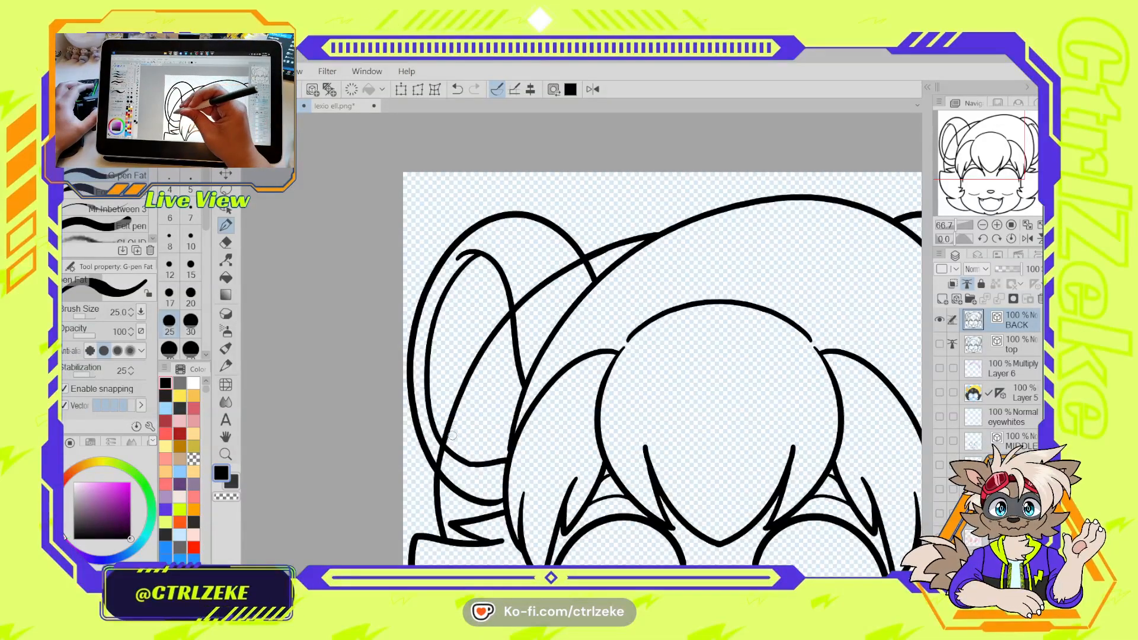
key("ctrl+z")
mouse_move(441, 468)
left_mouse_down()
mouse_move(455, 407)
mouse_move(573, 256)
mouse_move(482, 348)
mouse_move(432, 495)
left_mouse_up()
key("ctrl+z")
key("ctrl+z")
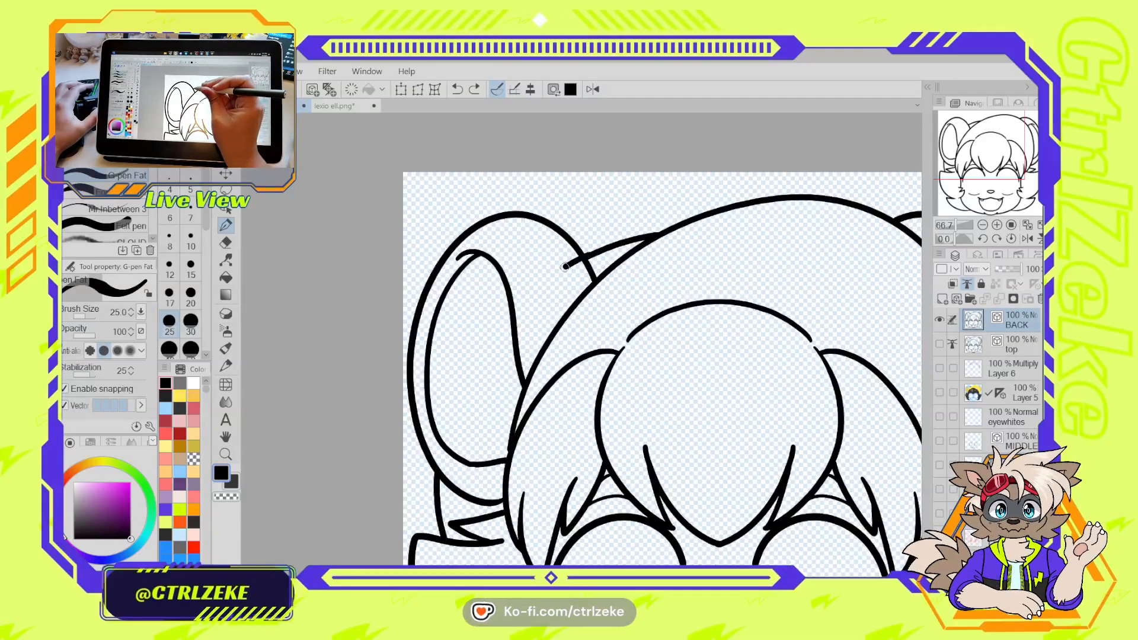
Ink the back-of-head outline through the left ear to the line below it, and smooth it with Pinch vector line
mouse_move(565, 267)
left_mouse_down()
mouse_move(459, 400)
mouse_move(439, 469)
left_mouse_up()
scroll(461, 416, "up", 1)
key("y")
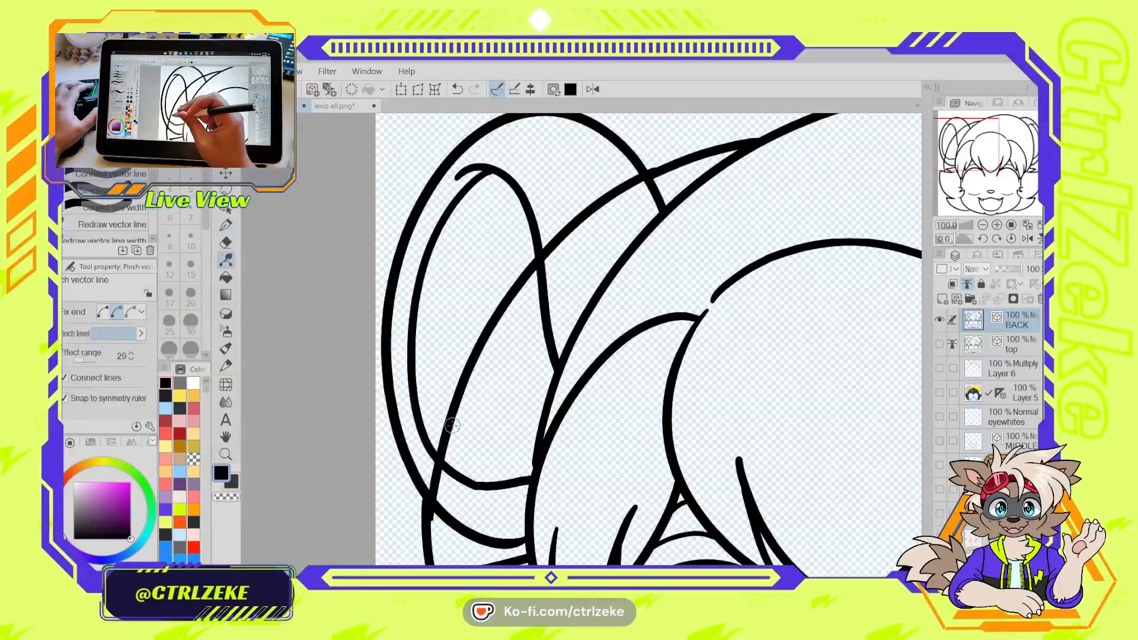
left_click_drag(459, 402, 453, 395)
key("ctrl+z")
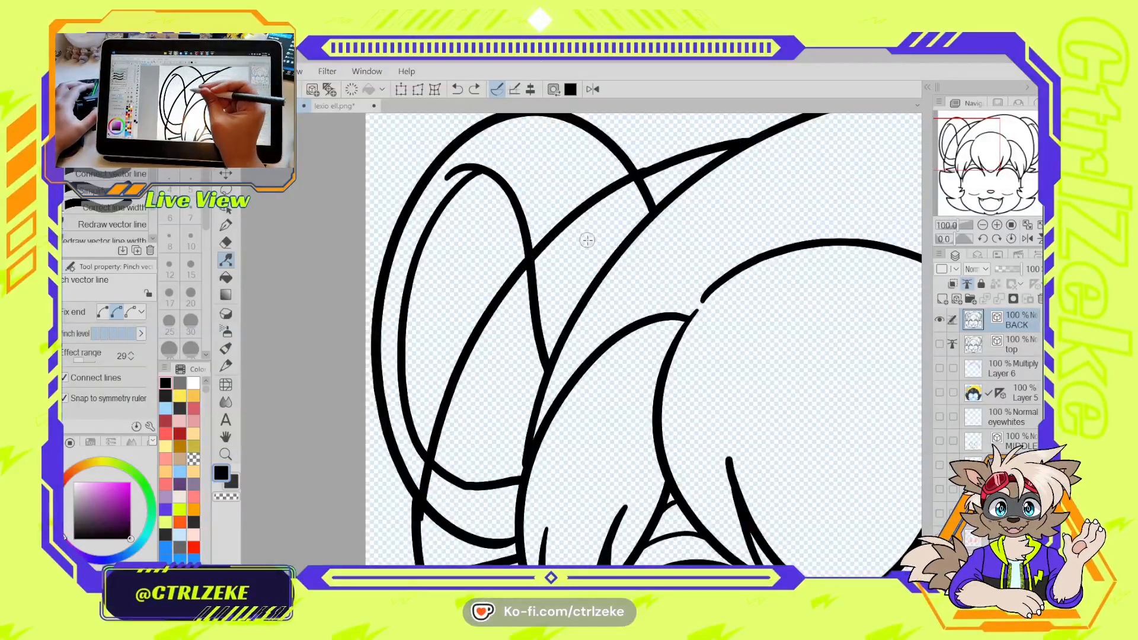
key("ctrl+y")
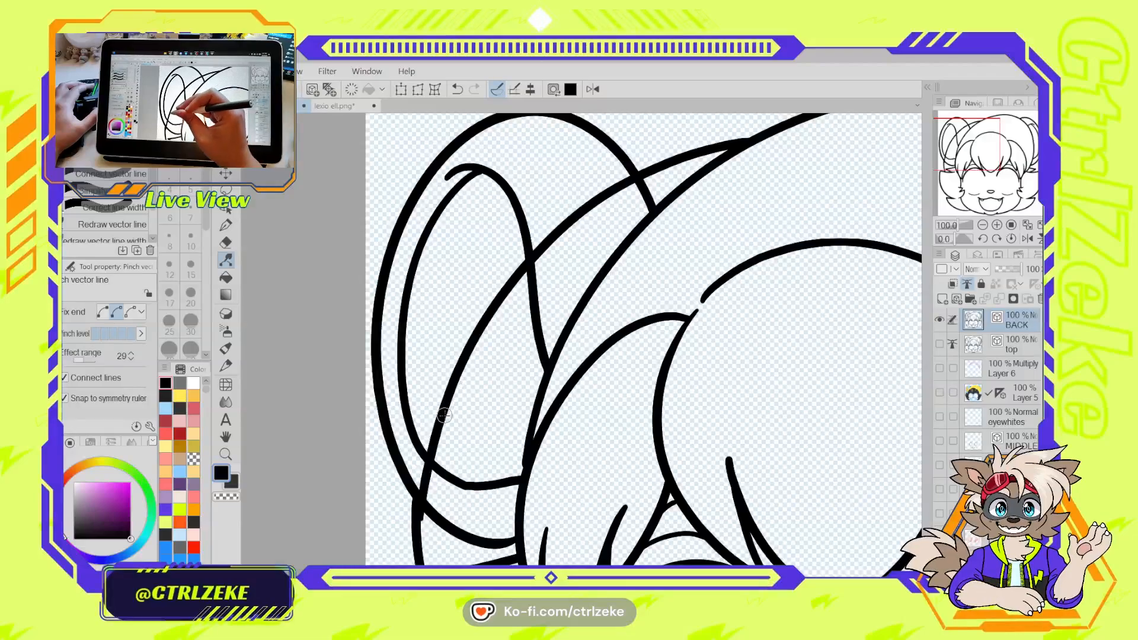
key("ctrl+minus")
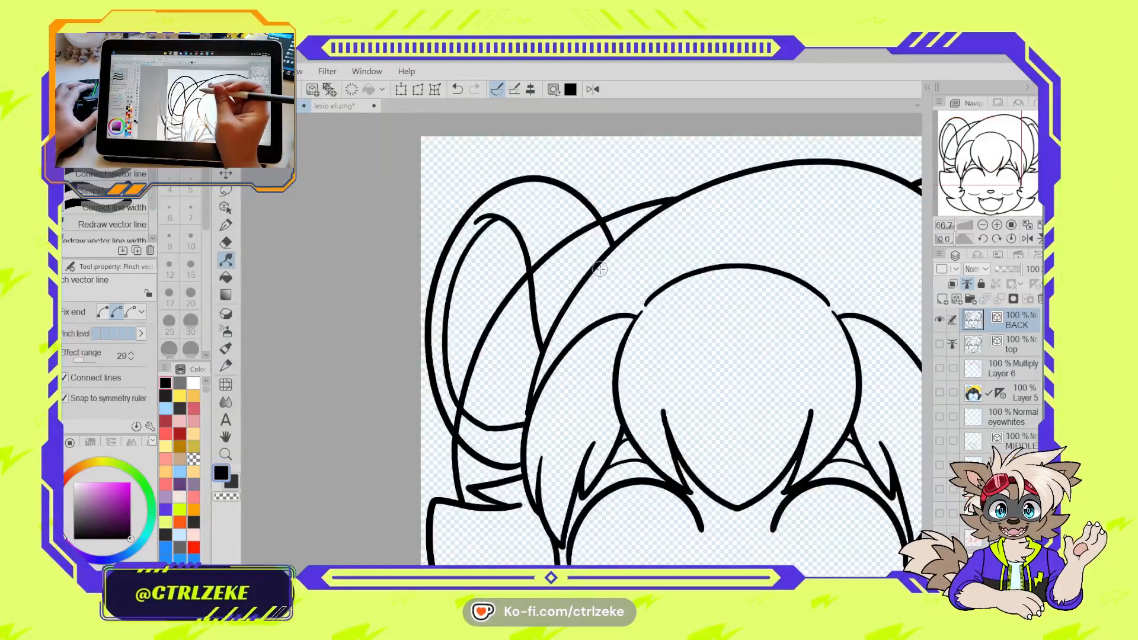
key("ctrl+minus")
key("ctrl+minus")
left_click_drag(693, 305, 637, 337)
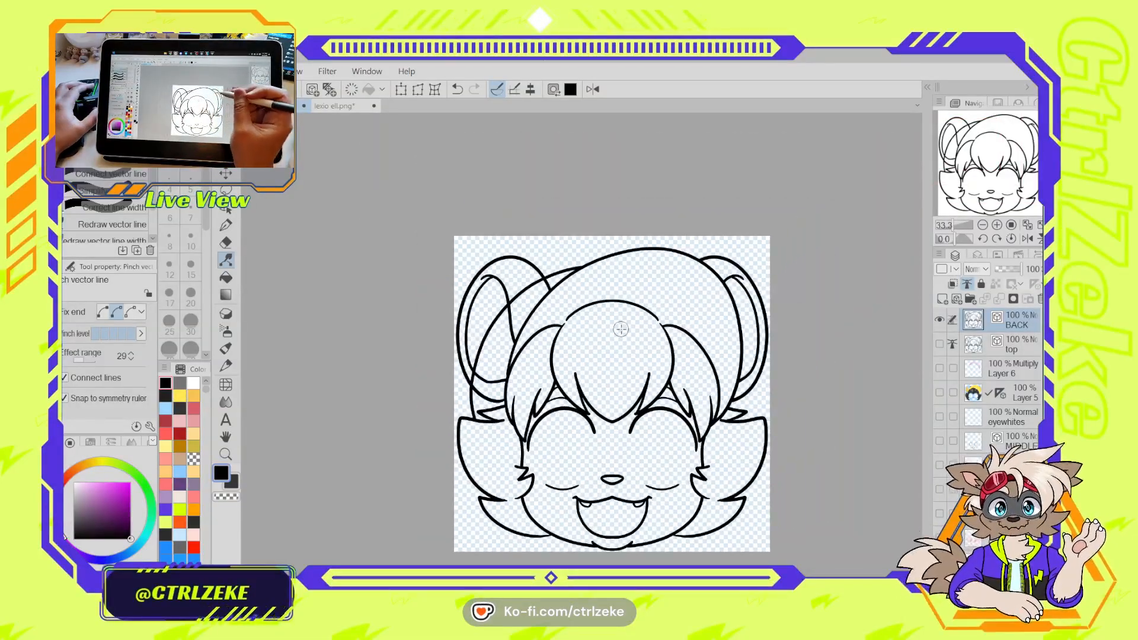
key("ctrl+plus")
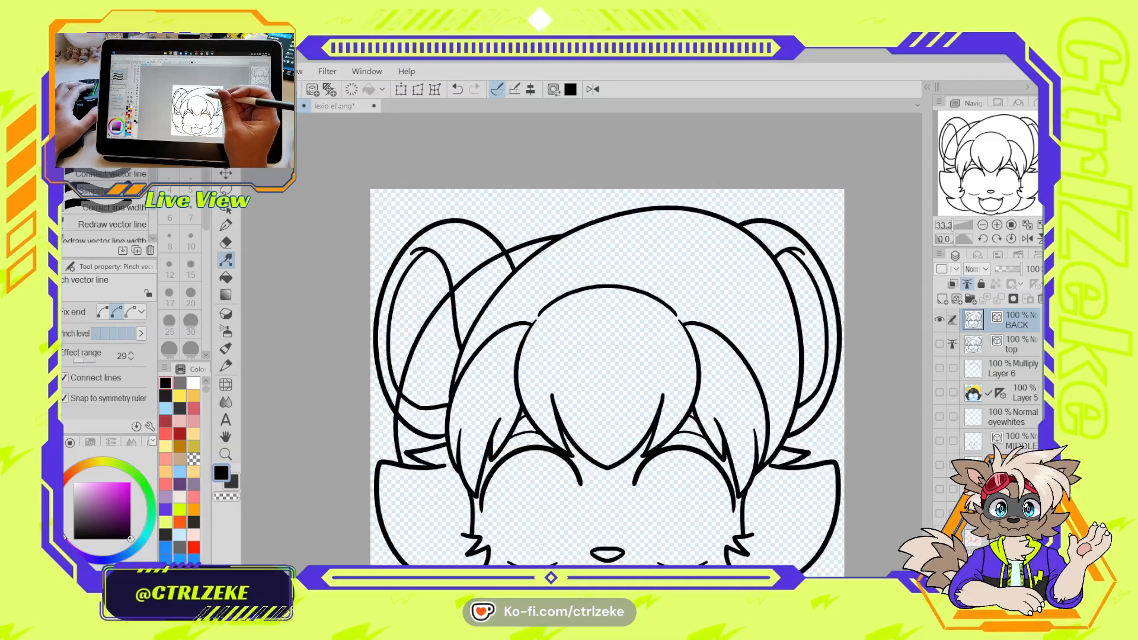
left_click_drag(708, 276, 511, 257)
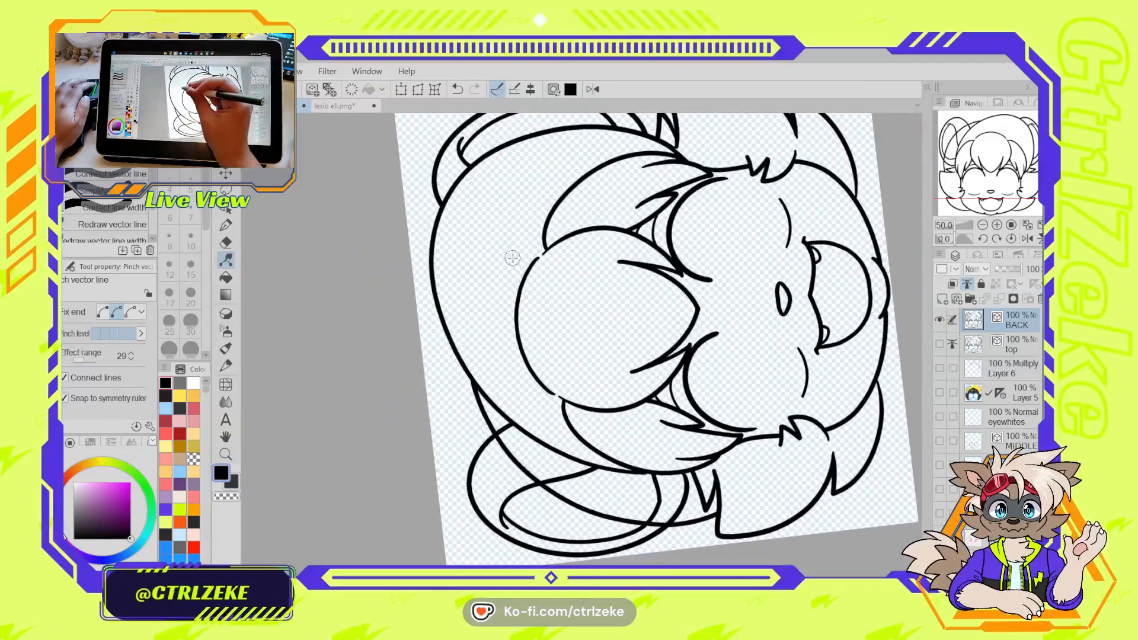
key("ctrl+plus")
key("ctrl+minus")
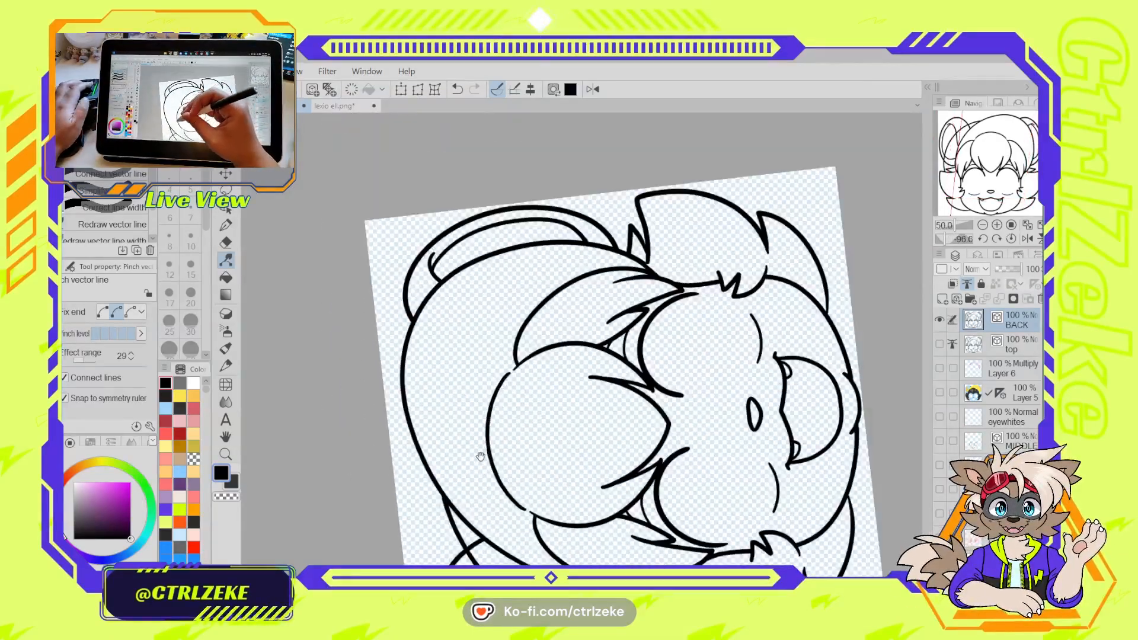
left_click_drag(480, 457, 465, 405)
key("p")
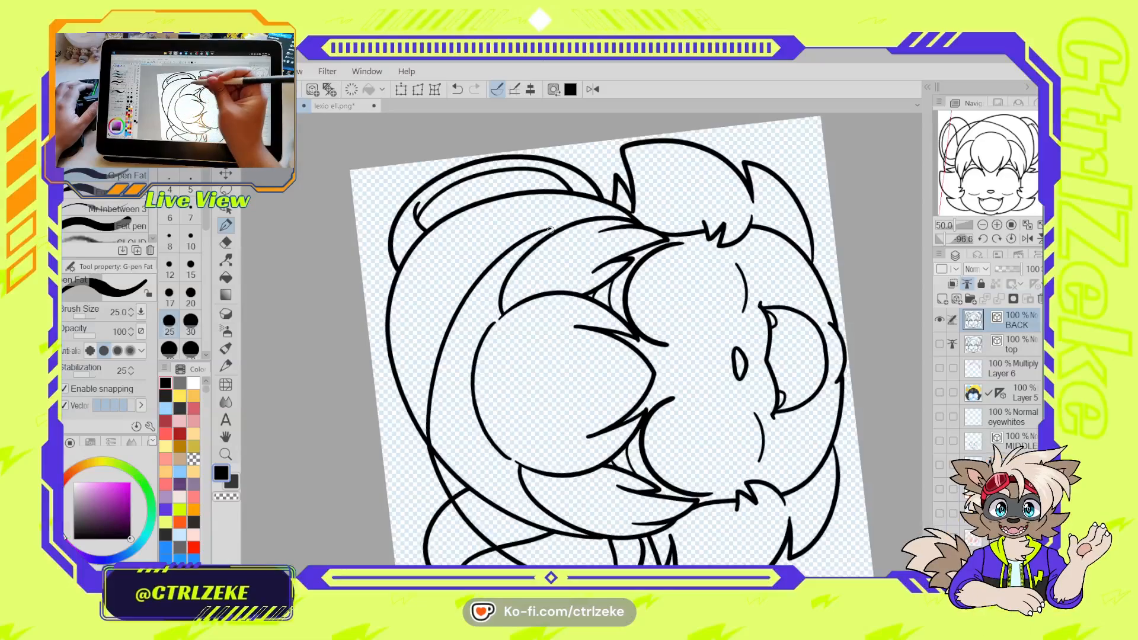
key("ctrl+z")
mouse_move(431, 445)
left_mouse_down()
mouse_move(446, 303)
mouse_move(595, 204)
left_mouse_up()
key("ctrl+minus")
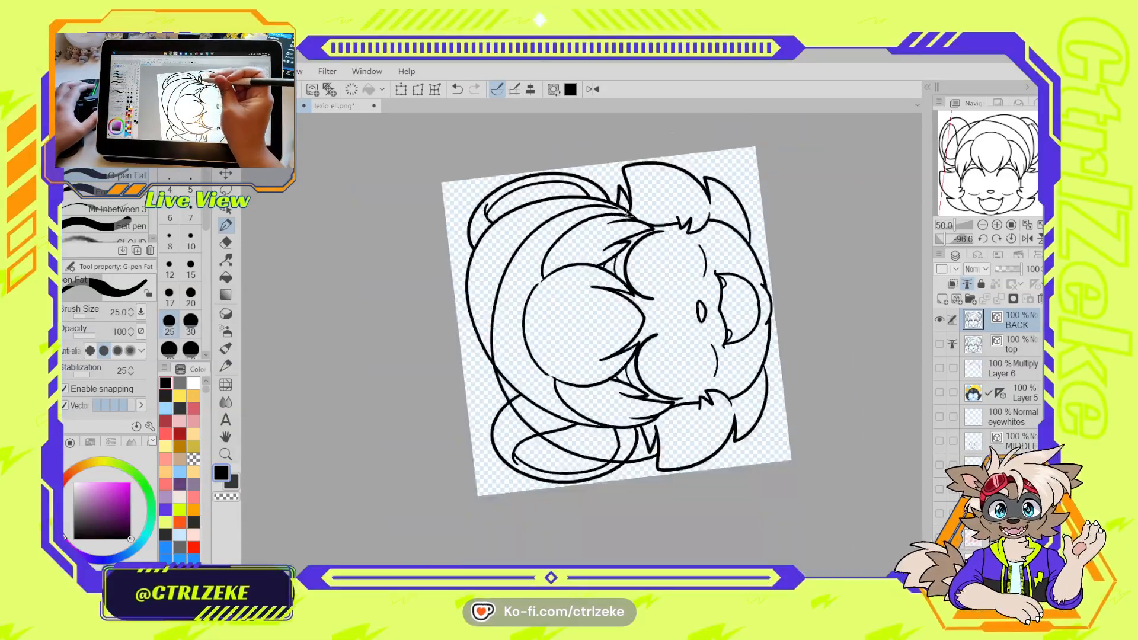
key("ctrl+z")
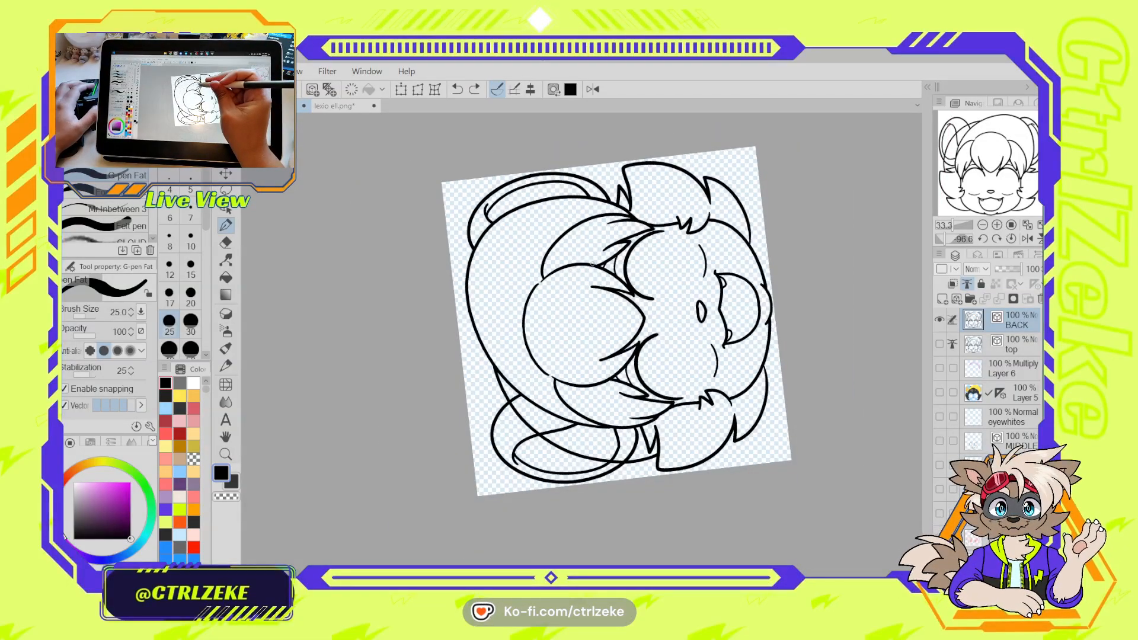
Ink the lower back-of-head curve with the G-pen, sweeping from the left cheek across the face to the right ear
left_click_drag(710, 219, 724, 243)
mouse_move(716, 304)
left_mouse_down()
mouse_move(679, 431)
mouse_move(576, 454)
left_mouse_up()
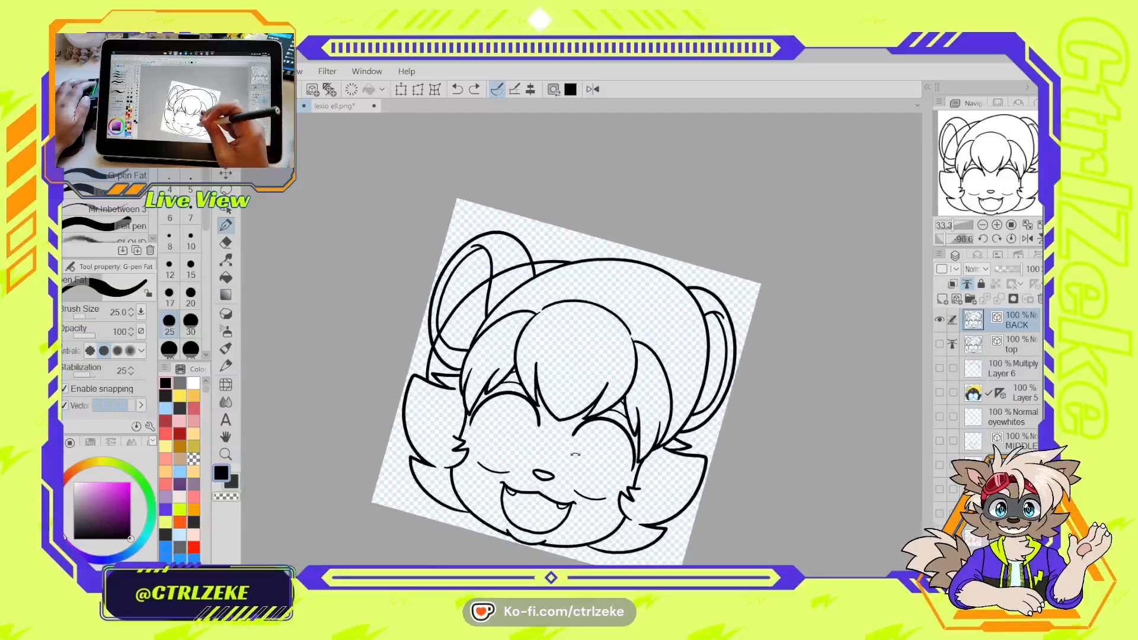
left_click_drag(534, 418, 513, 380)
key("ctrl+plus")
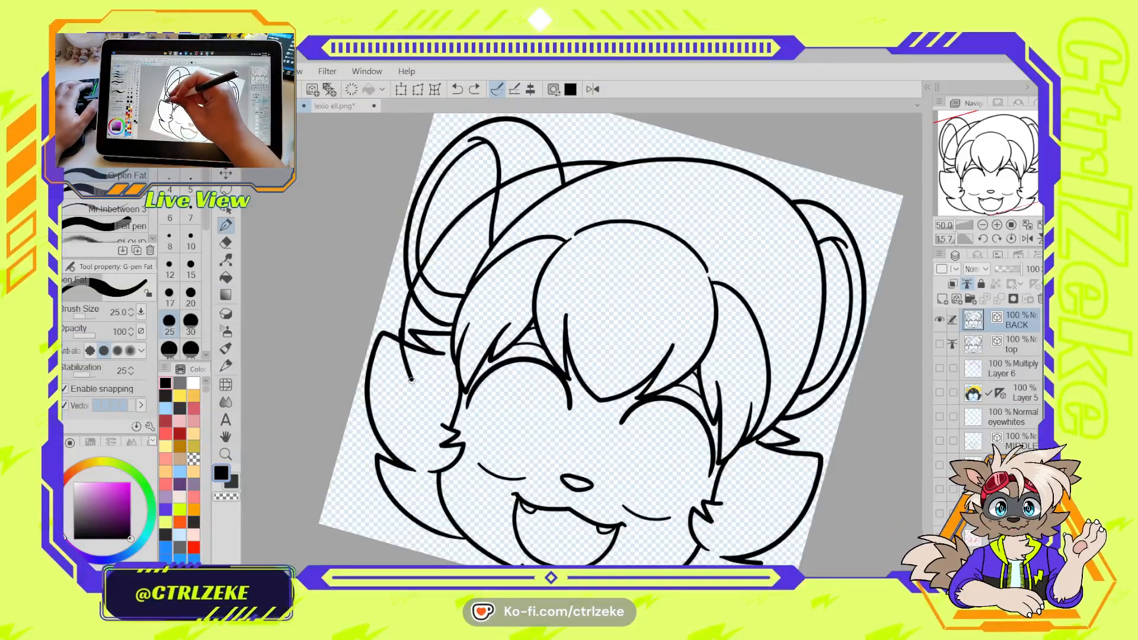
mouse_move(412, 379)
left_mouse_down()
mouse_move(548, 499)
mouse_move(721, 488)
left_mouse_up()
key("ctrl+z")
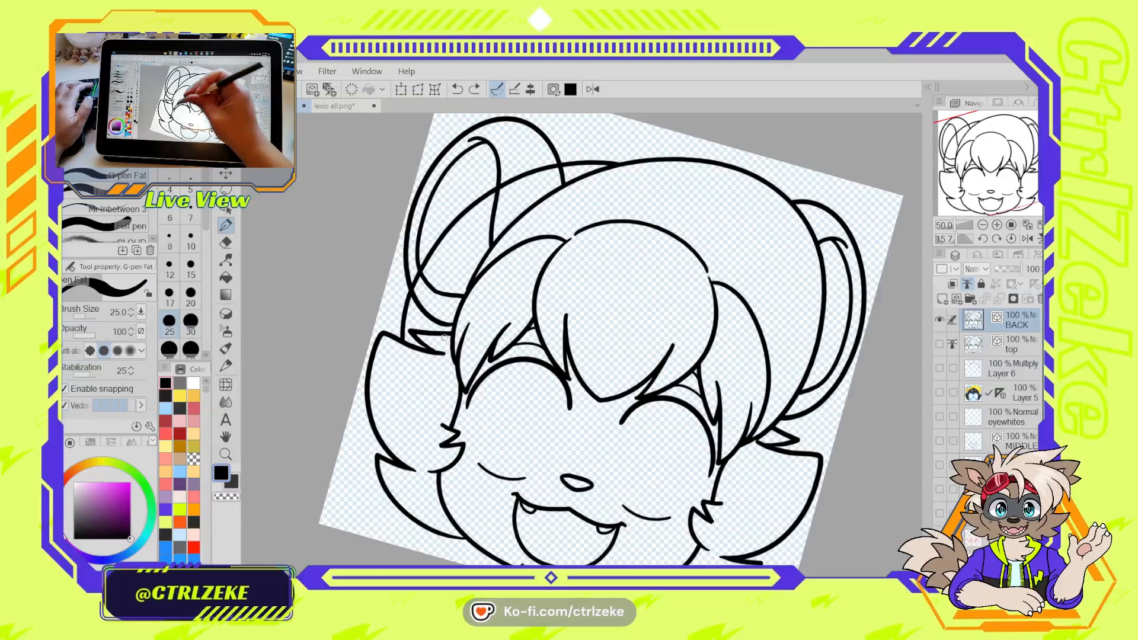
mouse_move(404, 331)
left_mouse_down()
mouse_move(616, 527)
mouse_move(767, 440)
mouse_move(784, 394)
left_mouse_up()
left_click_drag(668, 328, 671, 366)
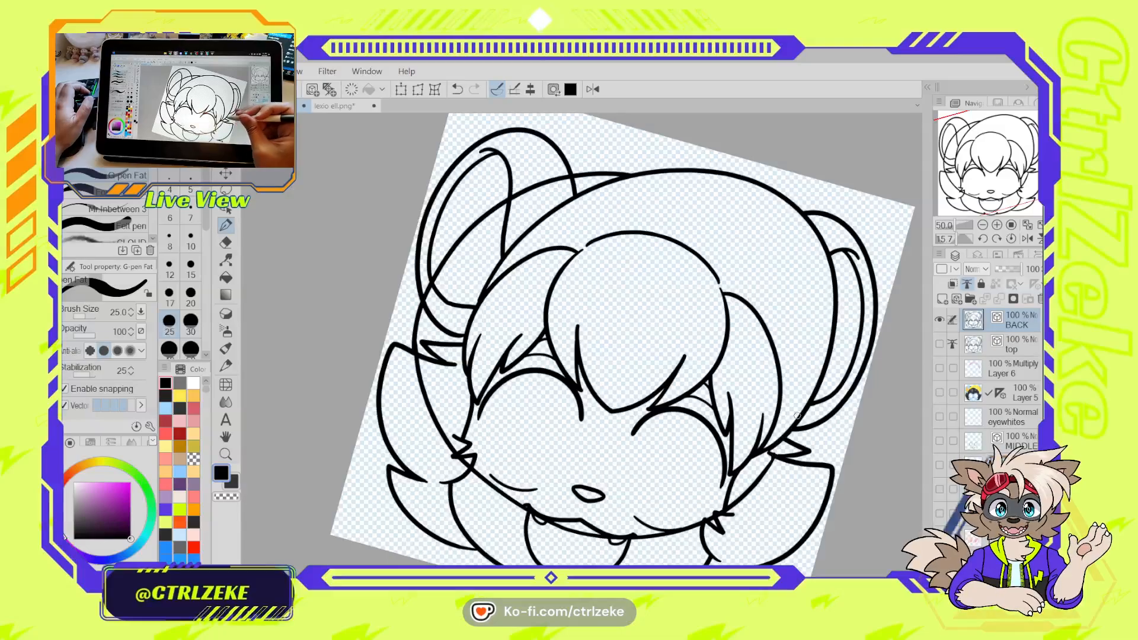
Erase most of the fringe, hat, eye, nose and mouth lines inside the head outline with the Hard eraser at size 80
key("e")
left_click_drag(716, 255, 694, 277)
mouse_move(527, 237)
left_mouse_down()
mouse_move(483, 274)
mouse_move(460, 361)
left_mouse_up()
mouse_move(702, 420)
left_mouse_down()
mouse_move(737, 391)
mouse_move(723, 436)
left_mouse_up()
left_click_drag(534, 361, 560, 350)
left_click_drag(560, 284, 513, 266)
left_click_drag(569, 344, 598, 406)
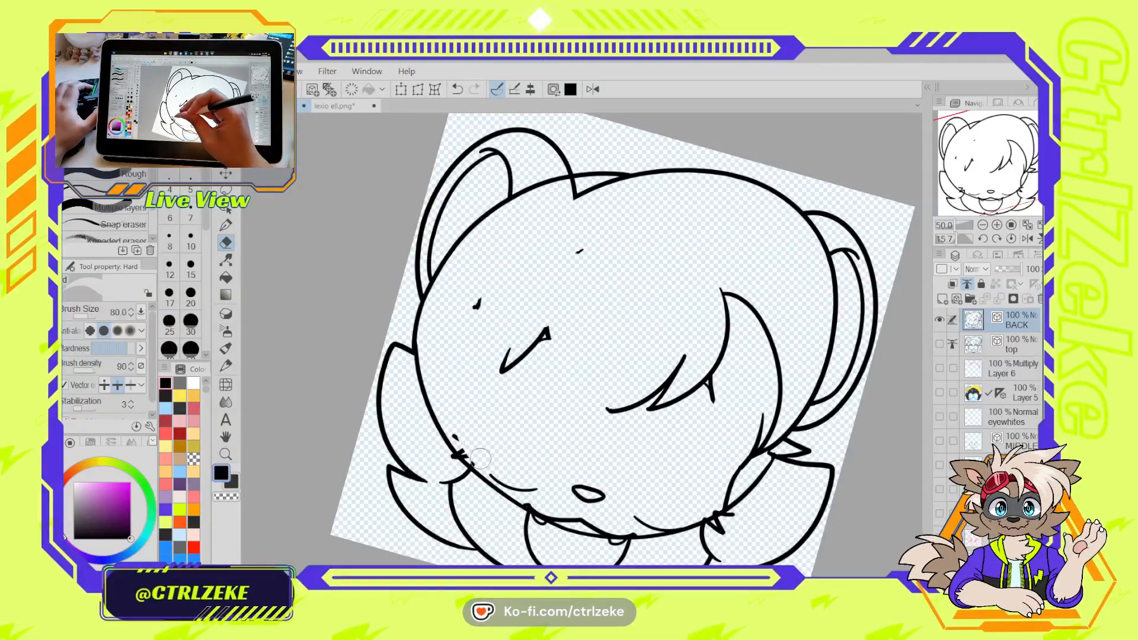
mouse_move(480, 458)
left_mouse_down()
mouse_move(610, 498)
mouse_move(569, 495)
mouse_move(576, 514)
mouse_move(532, 503)
left_mouse_up()
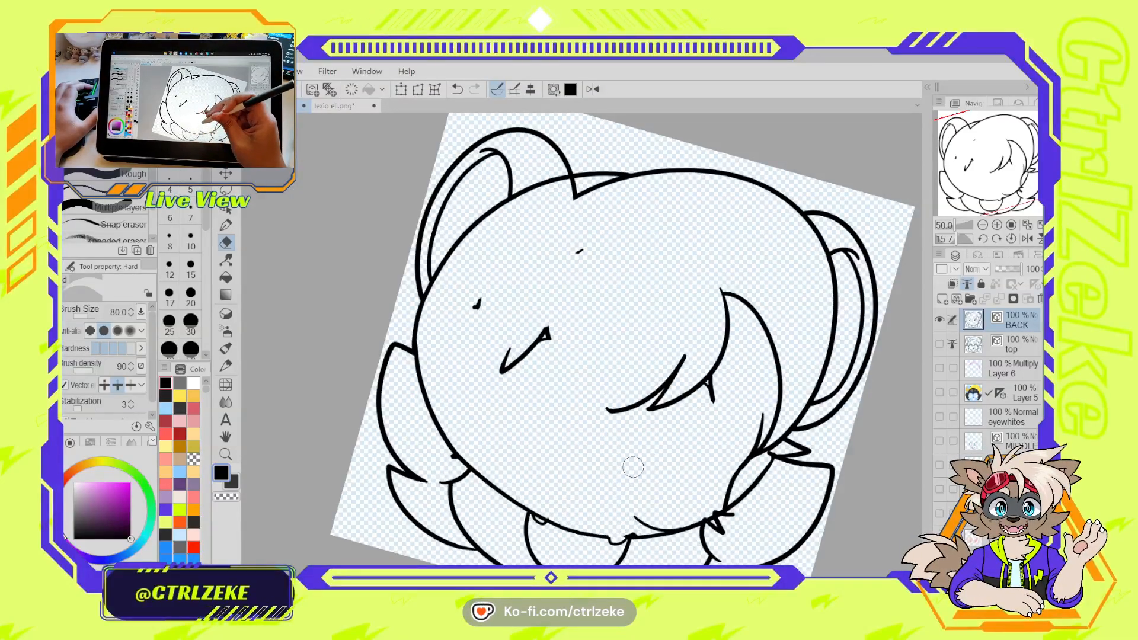
Erase the remaining hair strands and stray marks inside the head, and trim the overlap beside the left ear
mouse_move(654, 433)
left_mouse_down()
mouse_move(556, 336)
mouse_move(486, 343)
left_mouse_up()
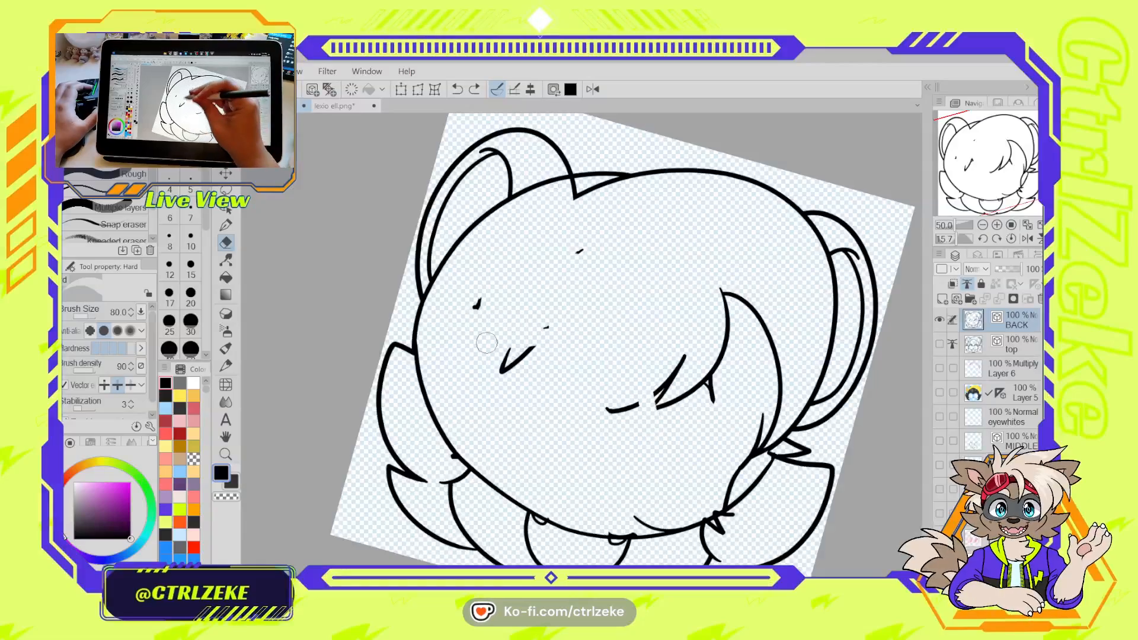
left_click_drag(475, 299, 506, 345)
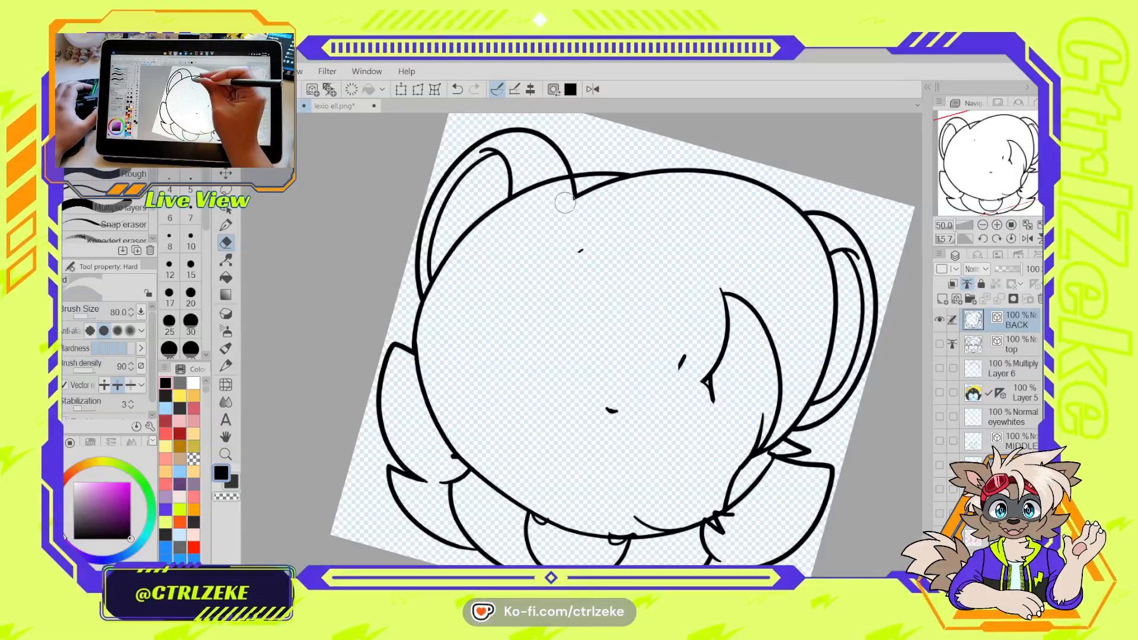
left_click_drag(574, 205, 628, 181)
mouse_move(735, 299)
left_mouse_down()
mouse_move(698, 377)
mouse_move(682, 367)
left_mouse_up()
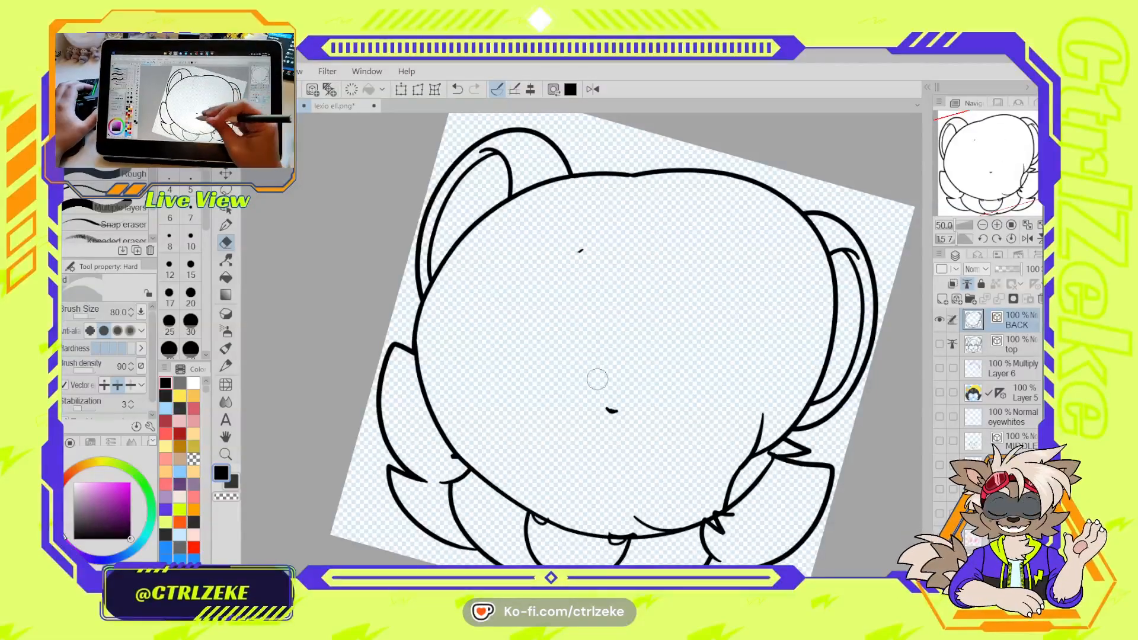
left_click_drag(605, 407, 619, 410)
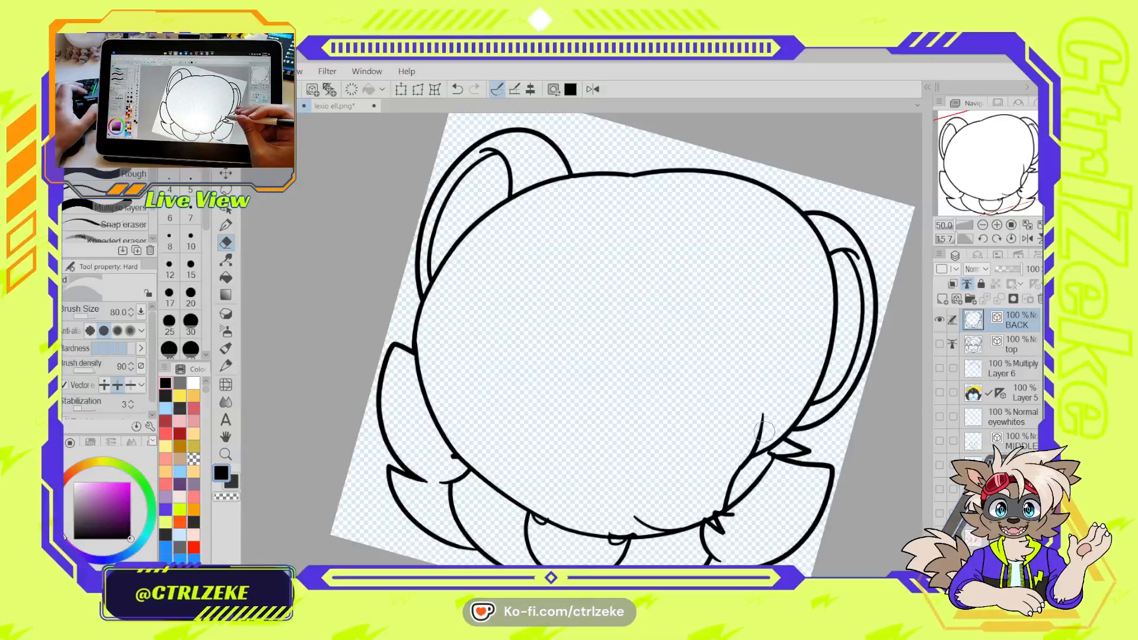
Reduce the eraser to size 35 and erase the leftover hair, mouth and cheek-tuft lines along the lower head curve
key("[")
key("[")
key("[")
key("[")
left_click_drag(758, 429, 766, 432)
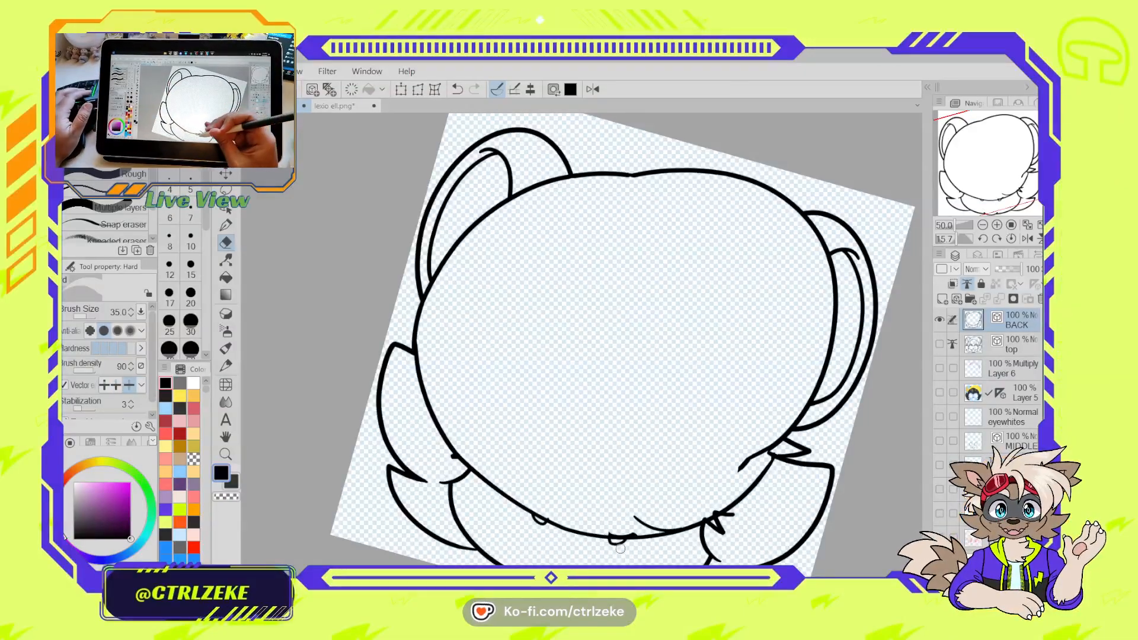
left_click_drag(621, 532, 642, 526)
left_click_drag(543, 527, 535, 523)
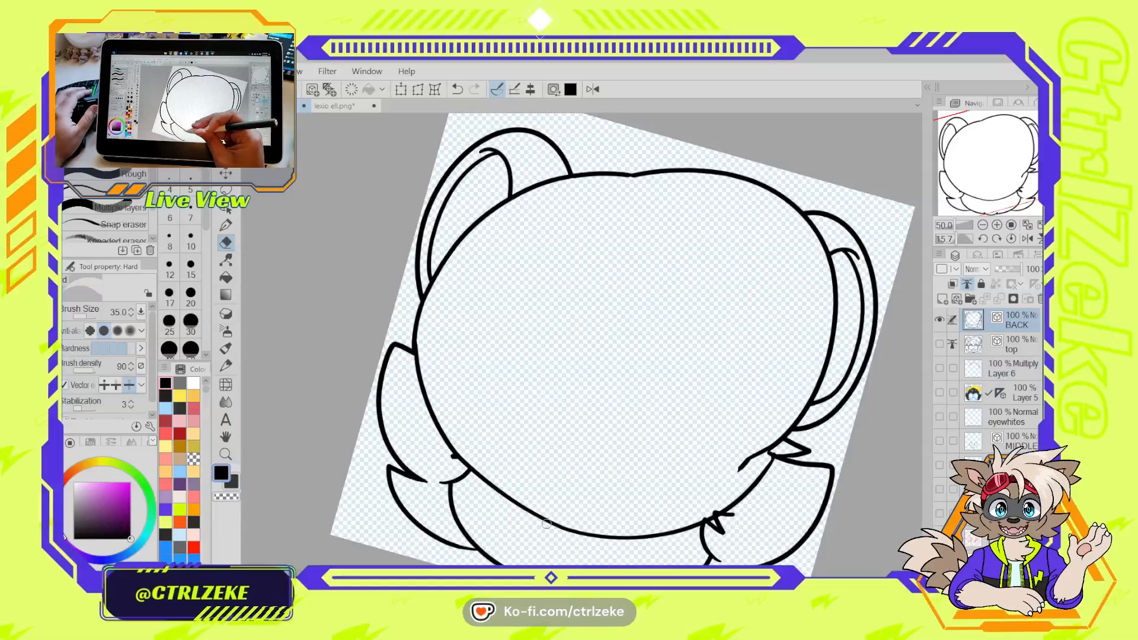
left_click_drag(455, 452, 461, 481)
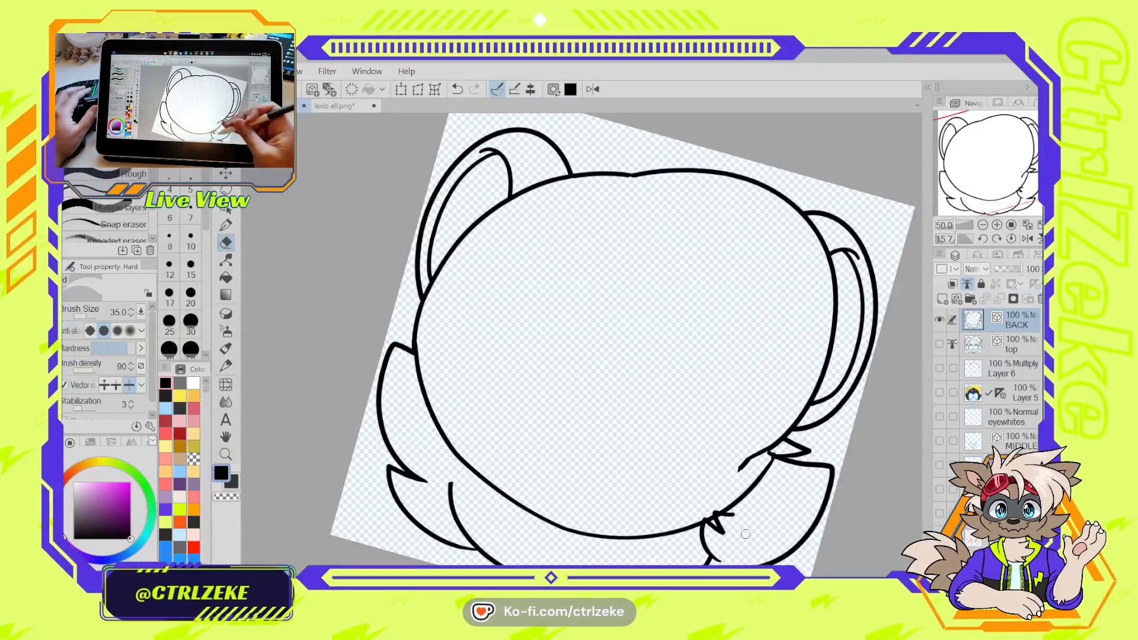
left_click_drag(709, 535, 743, 521)
left_click_drag(783, 467, 766, 421)
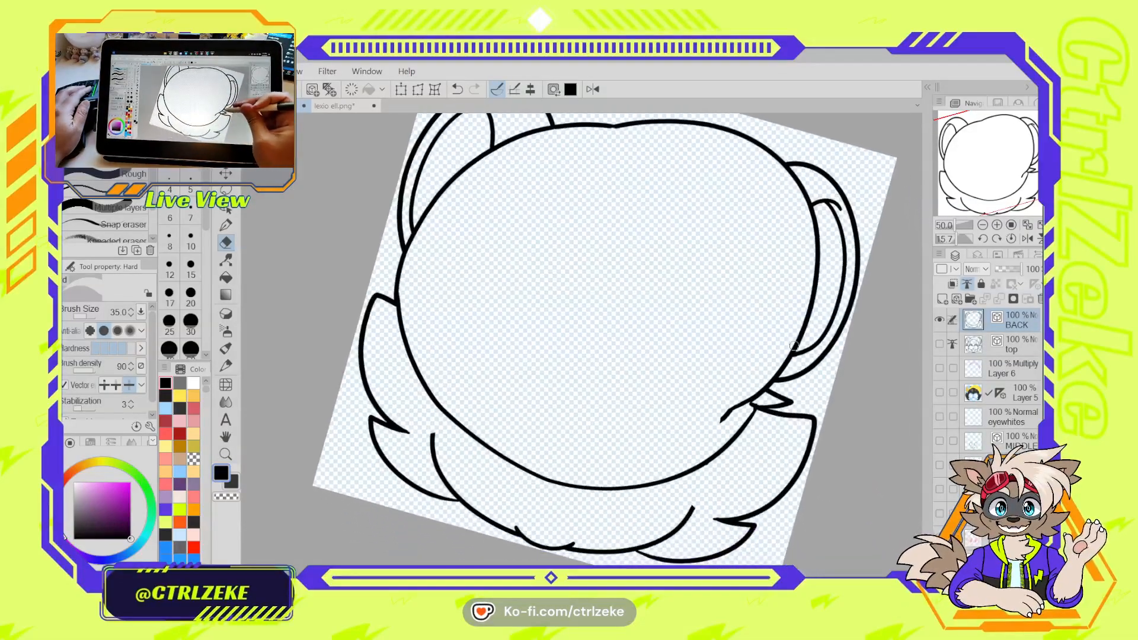
Erase the inner ear lines of both ears, leaving only their outer outlines
left_click(828, 212)
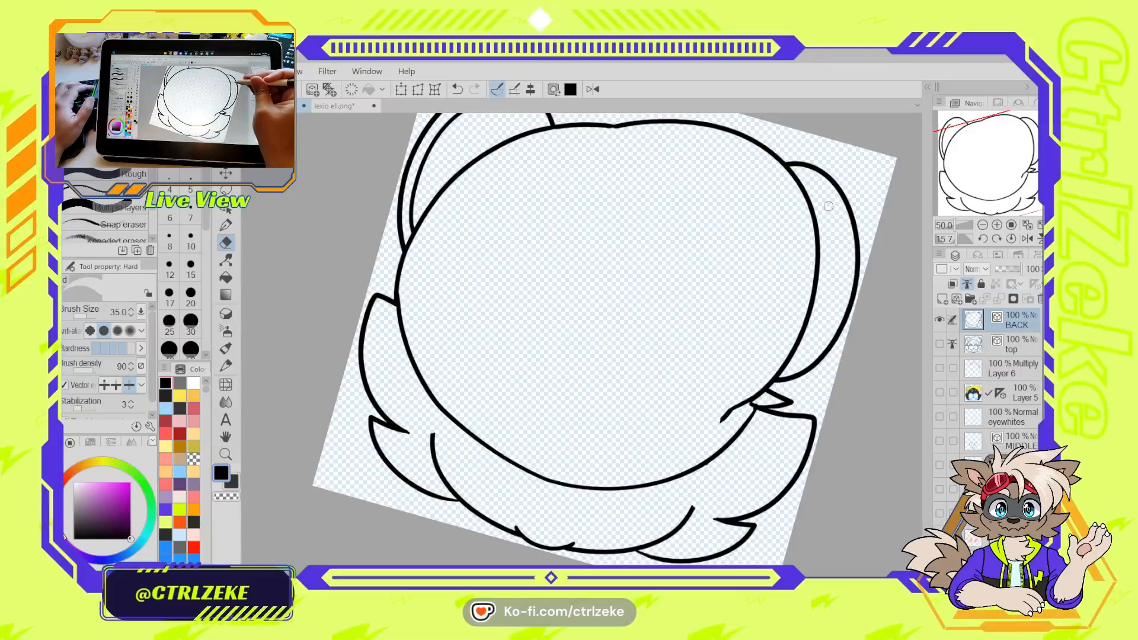
left_click(426, 172)
left_click_drag(744, 266, 643, 262)
mouse_move(724, 257)
left_mouse_down()
mouse_move(733, 316)
mouse_move(797, 350)
left_mouse_up()
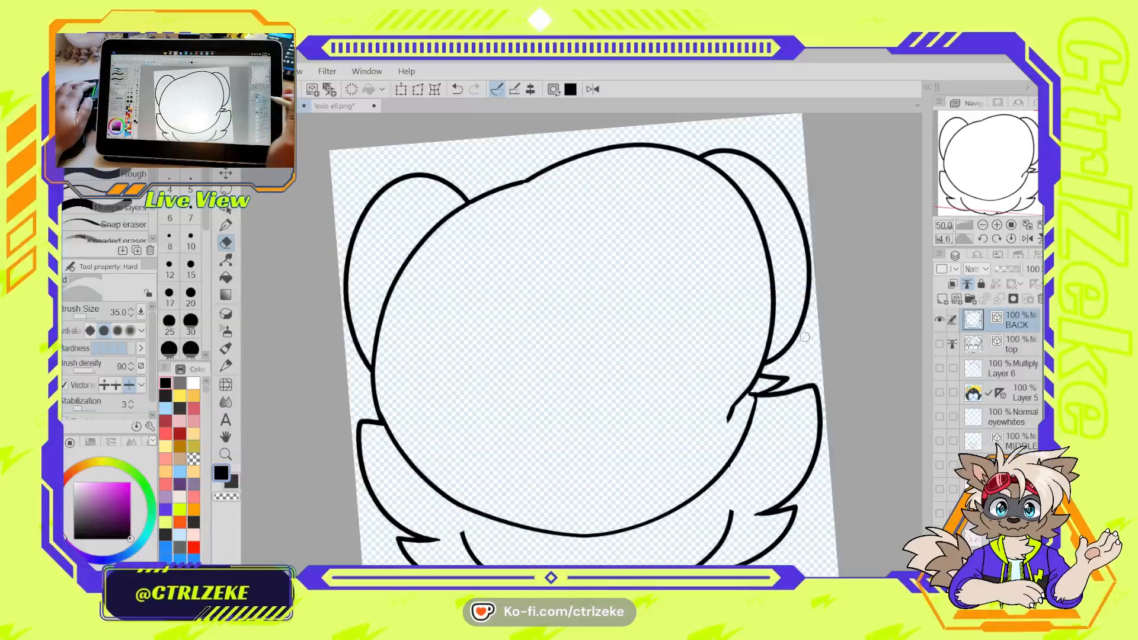
Move the symmetry ruler set from Layer 5 to the BACK layer, and erase the lower head curve on BACK
left_click(1020, 392)
left_click_drag(1039, 335, 1035, 326)
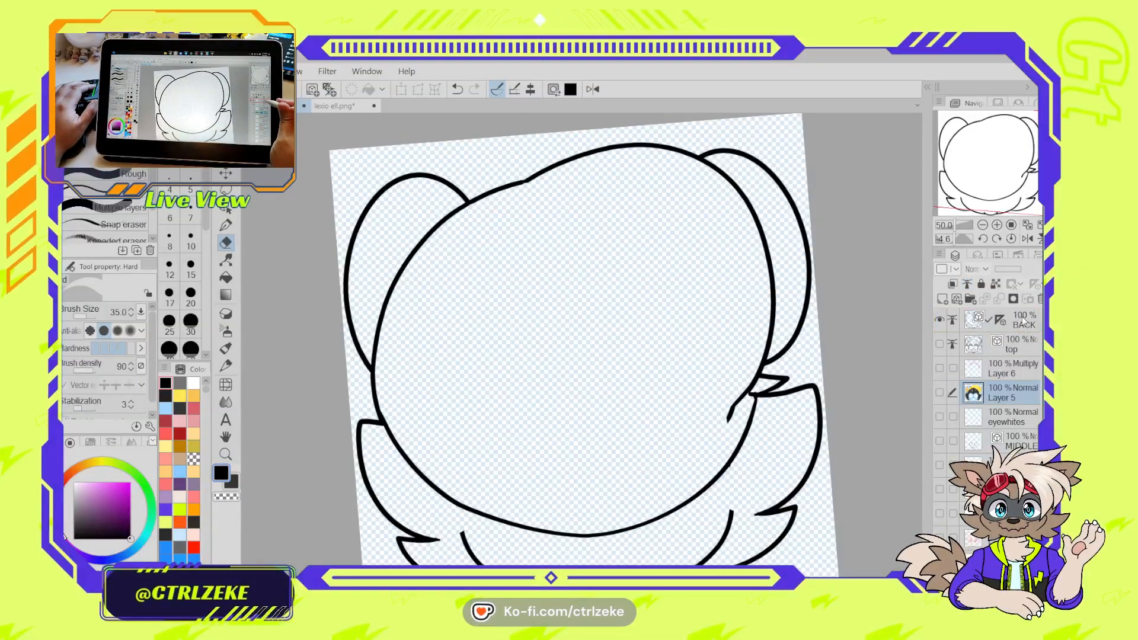
mouse_move(652, 438)
left_mouse_down()
mouse_move(647, 409)
mouse_move(680, 441)
left_mouse_up()
left_click(971, 320)
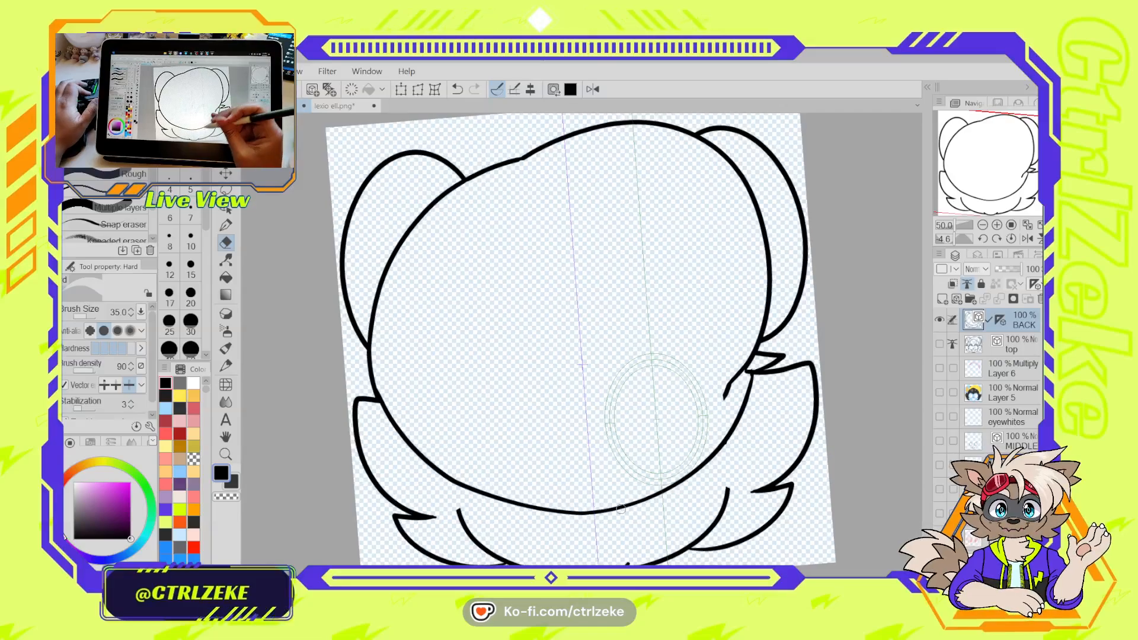
left_click(724, 440)
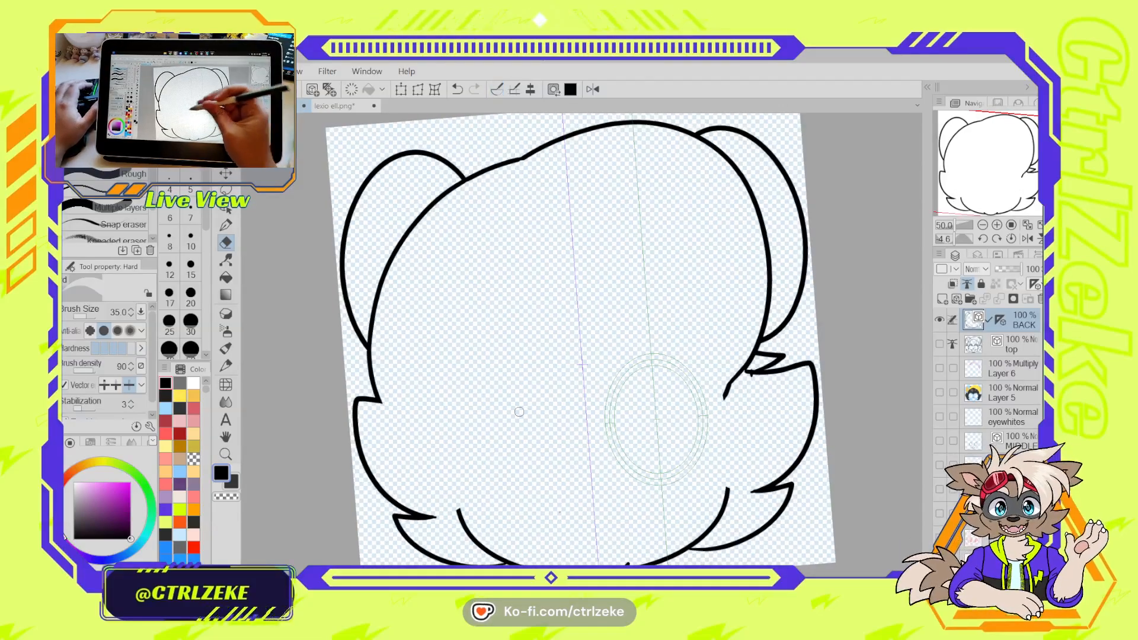
key("p")
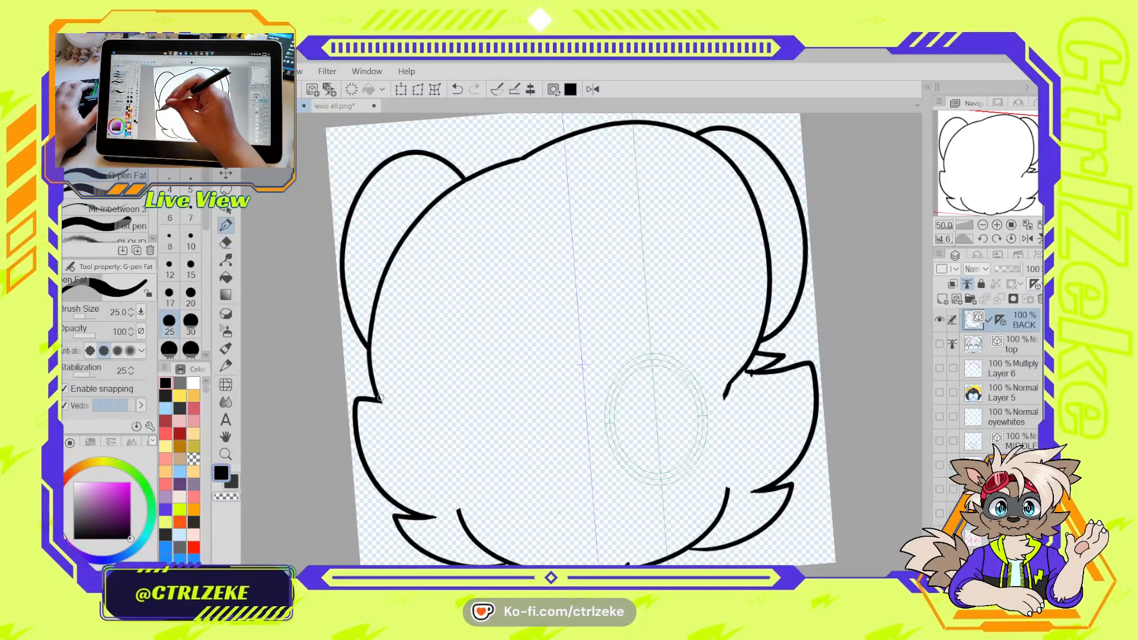
left_click_drag(377, 399, 614, 503)
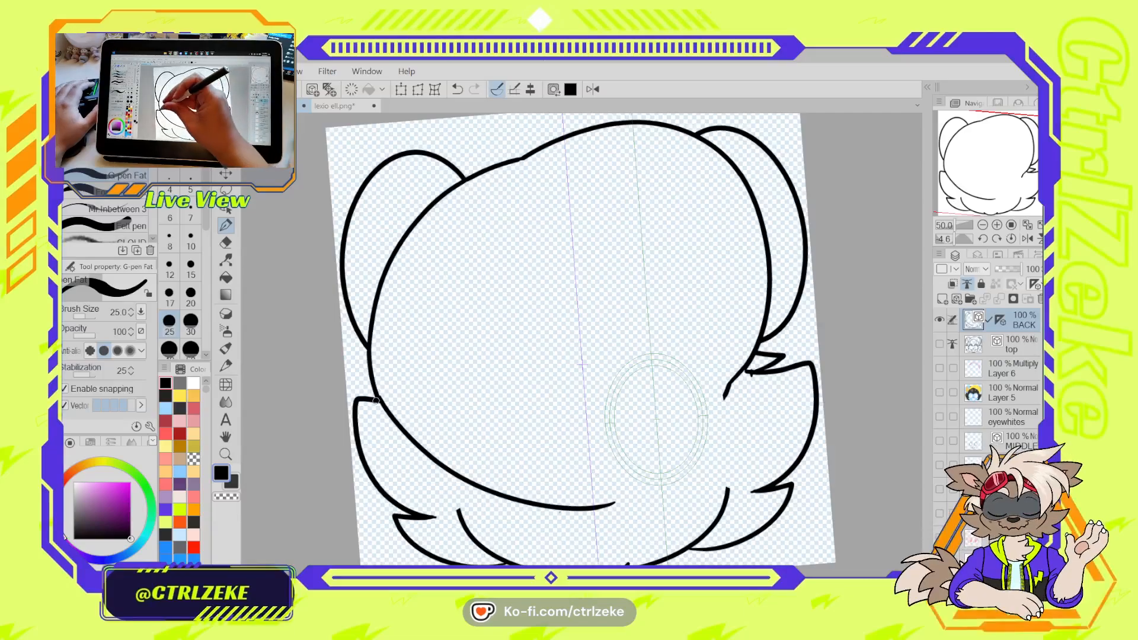
key("ctrl+z")
mouse_move(377, 399)
left_mouse_down()
mouse_move(413, 448)
mouse_move(762, 417)
left_mouse_up()
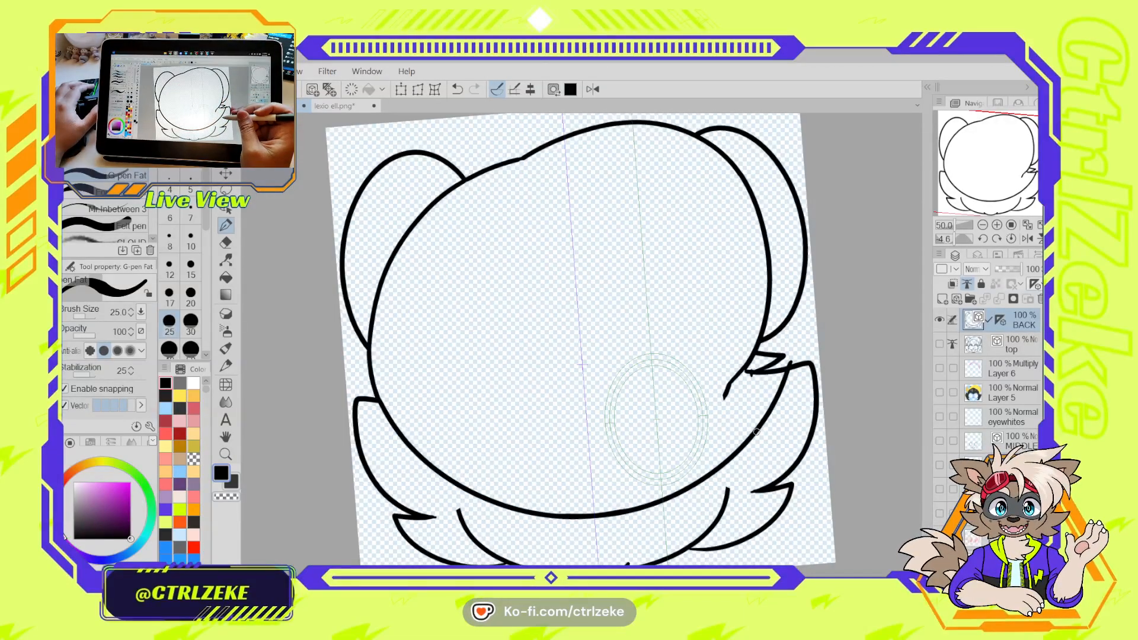
key("y")
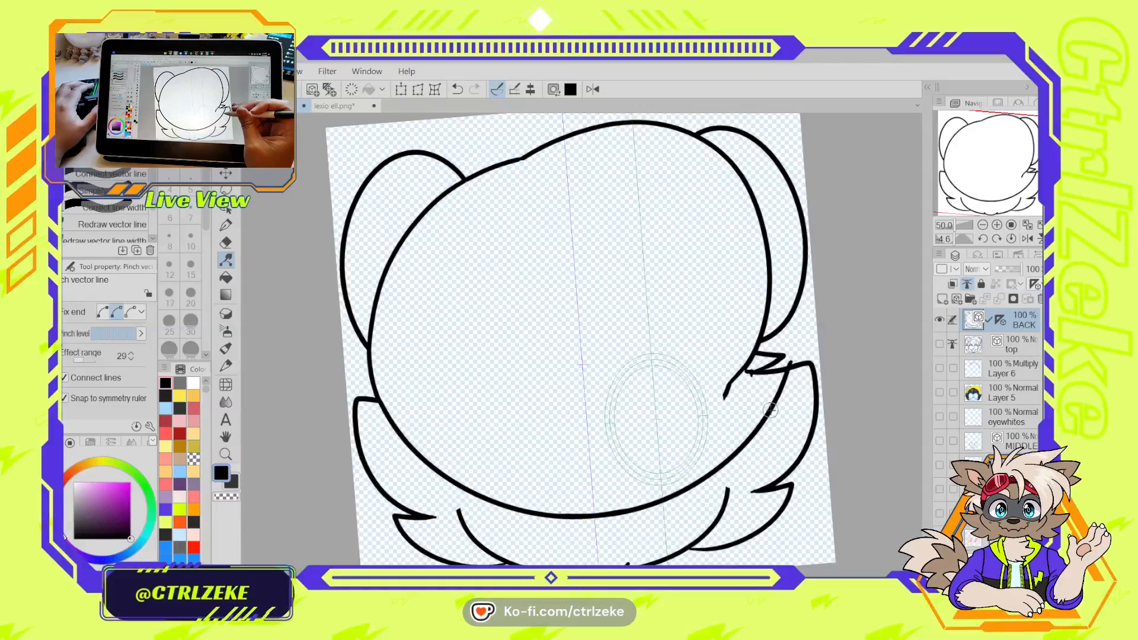
key("ctrl+z")
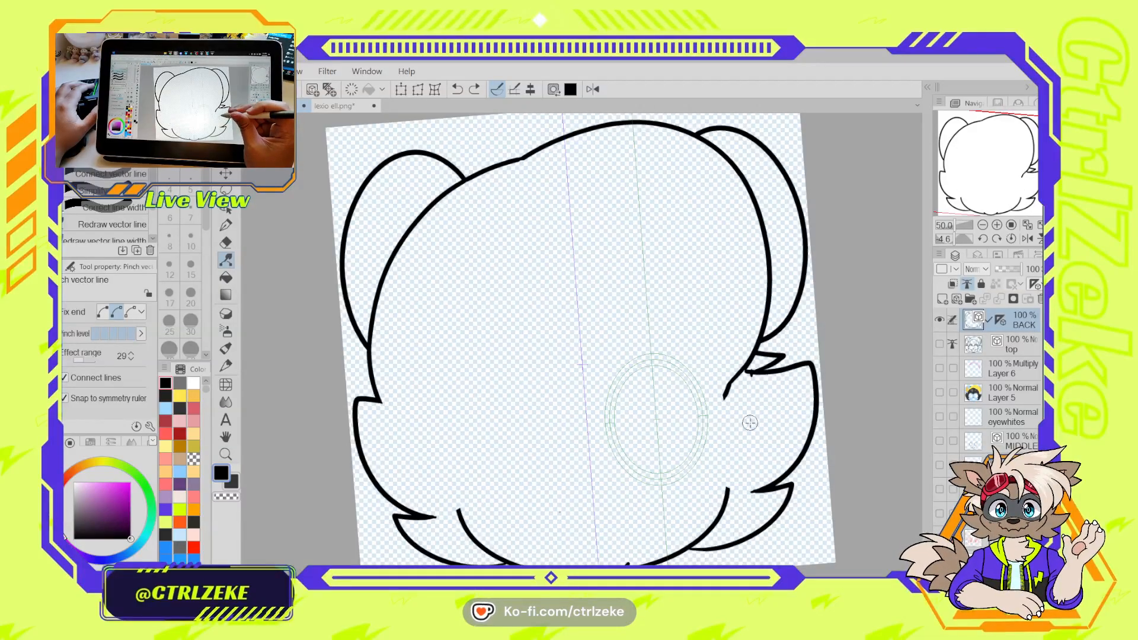
key("ctrl+y")
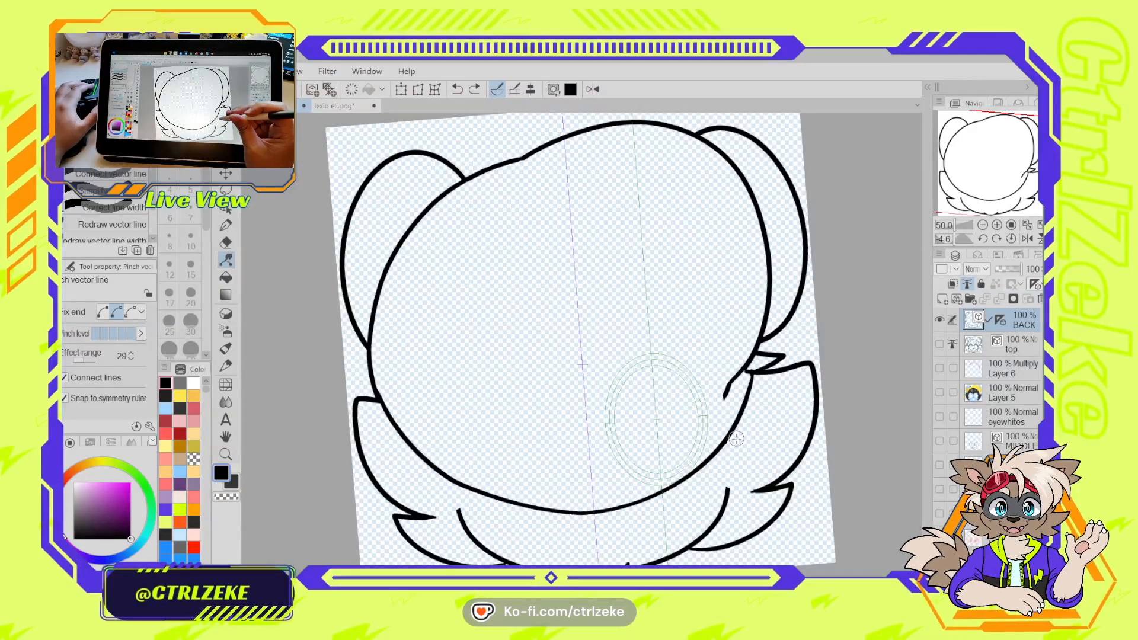
key("ctrl+y")
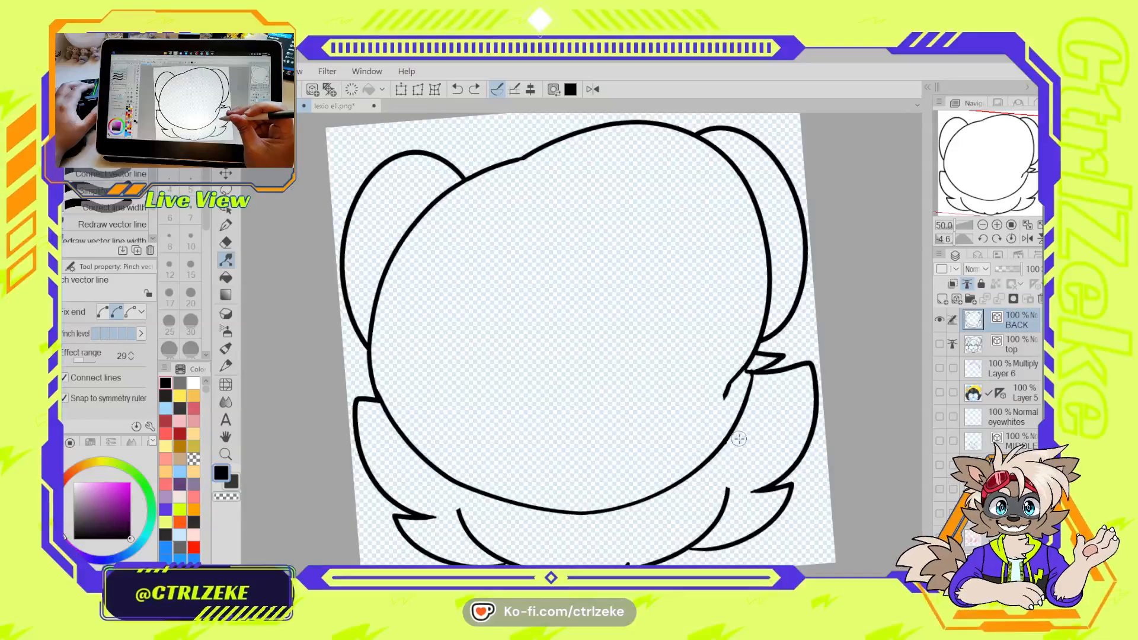
left_click(478, 89)
left_click(475, 91)
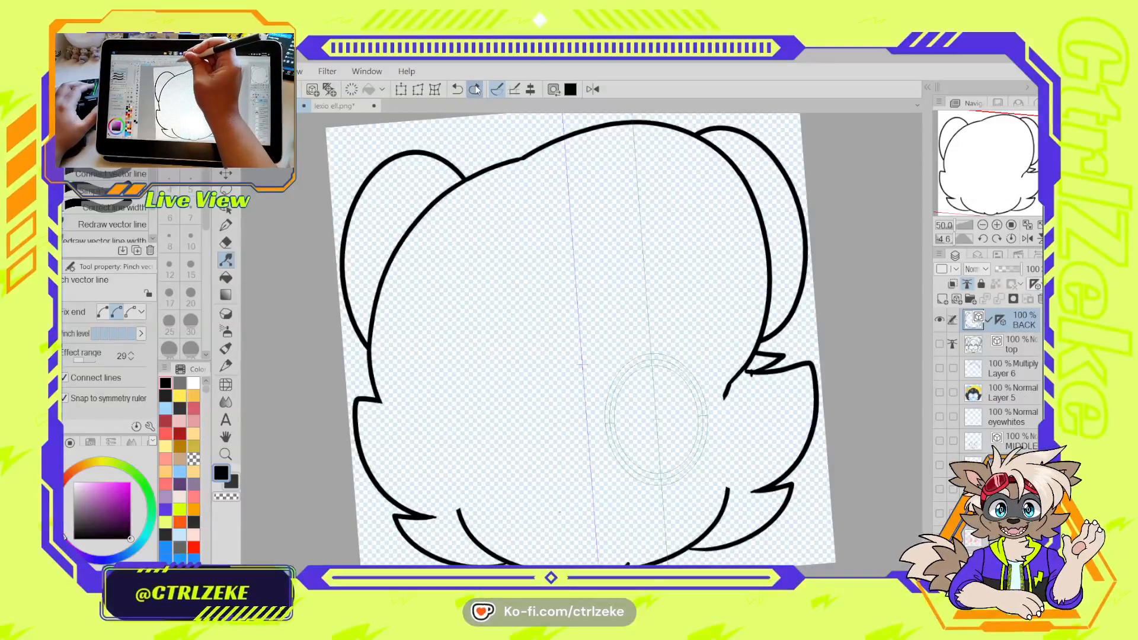
Restore the mirrored lower head curve, then narrow and shift its right half to meet the cheek and pinch the overlapping ends together
left_click(476, 90)
key("y")
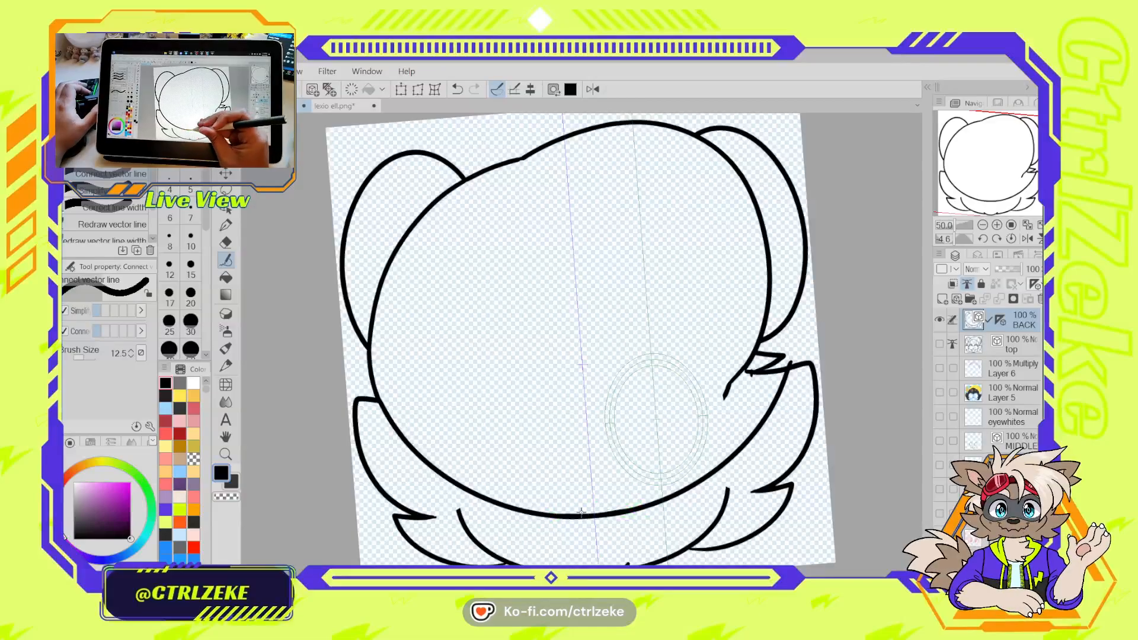
key("e")
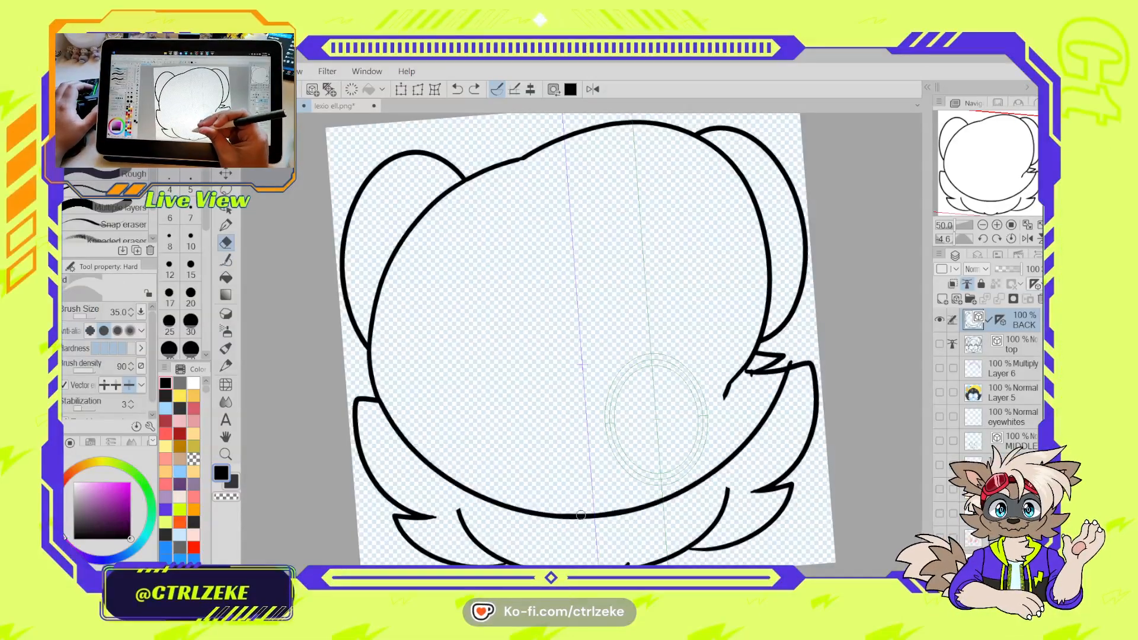
key("o")
left_click(611, 514)
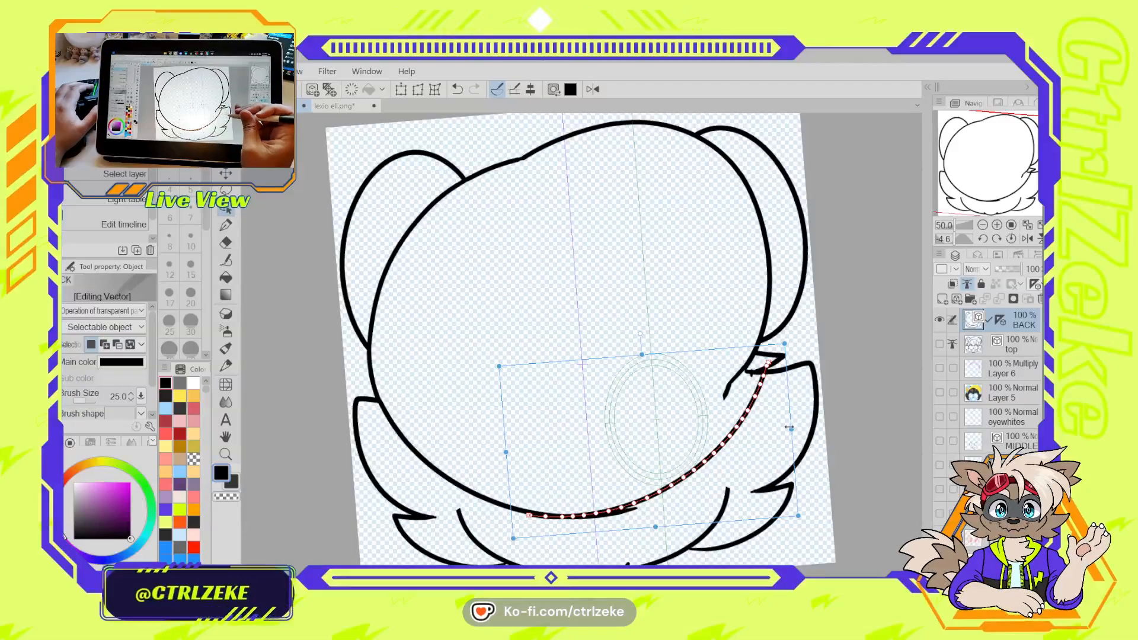
left_click_drag(790, 428, 749, 430)
left_click_drag(697, 353, 710, 357)
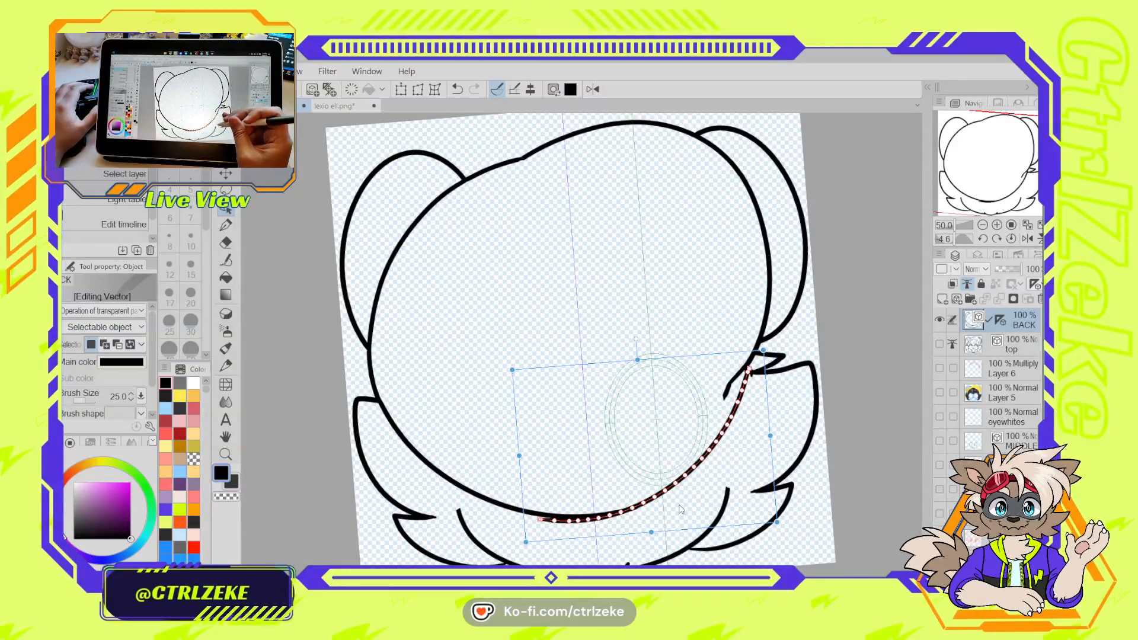
key("y")
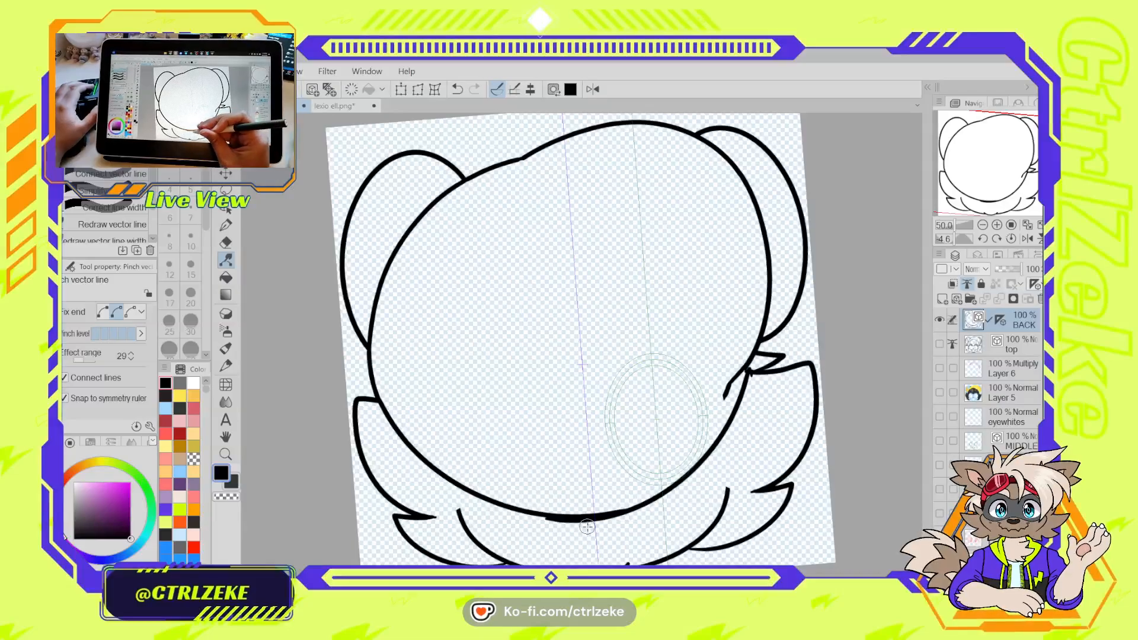
left_click_drag(588, 527, 588, 523)
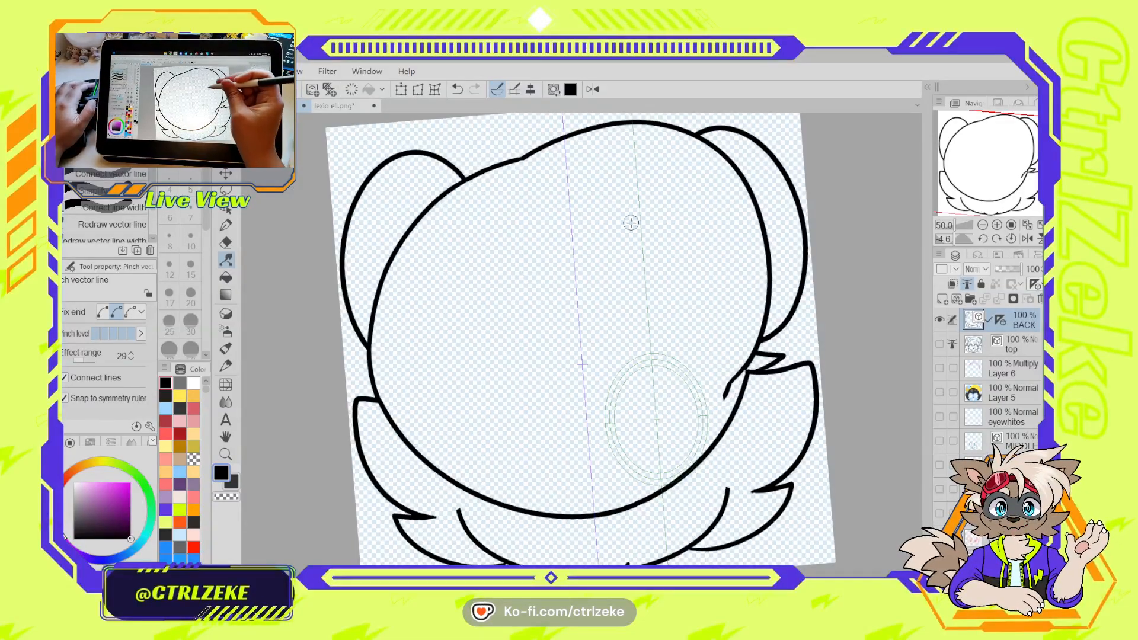
Try to ink a rounder head curve from the top of the head to the right cheek and pinch it into shape
key("p")
mouse_move(521, 161)
left_mouse_down()
mouse_move(612, 164)
mouse_move(723, 308)
left_mouse_up()
key("ctrl+z")
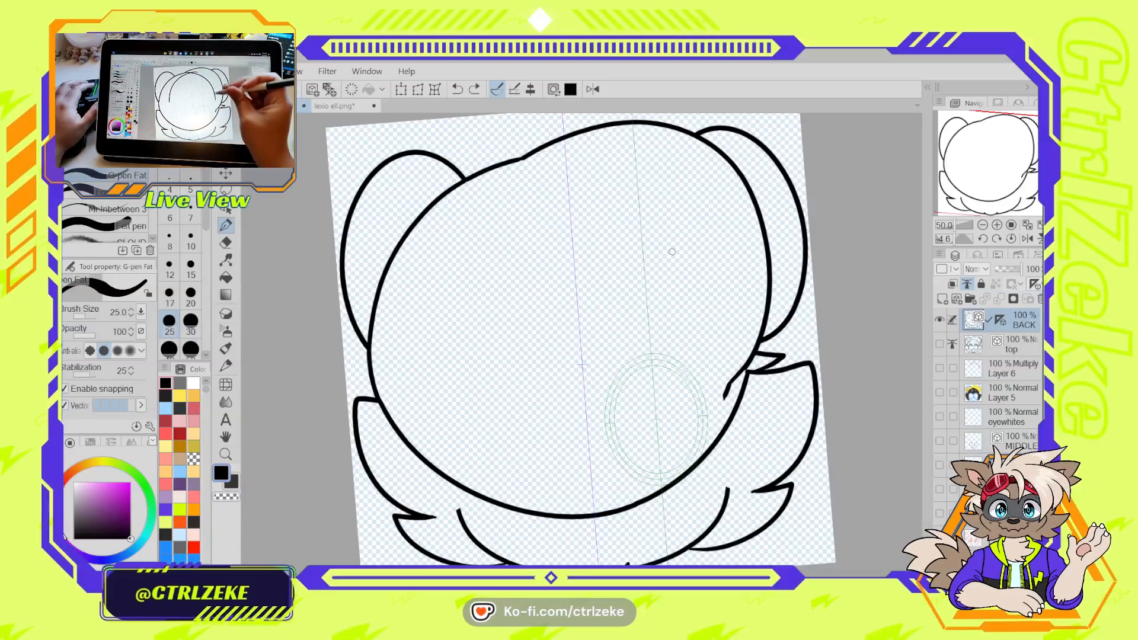
mouse_move(525, 156)
left_mouse_down()
mouse_move(652, 165)
mouse_move(748, 332)
left_mouse_up()
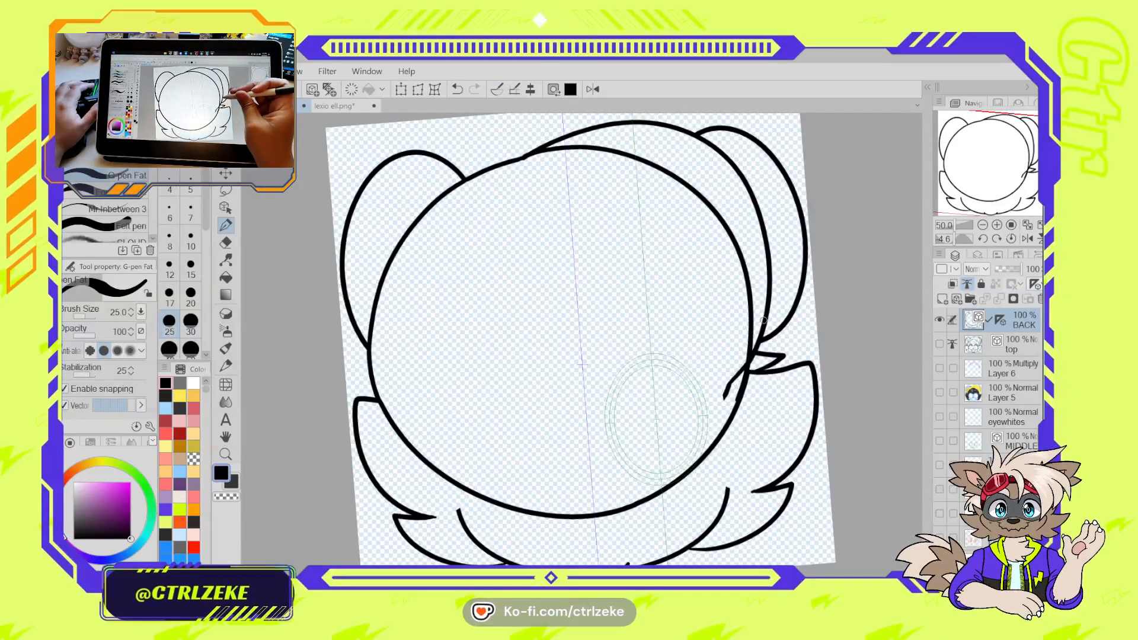
key("o")
left_click(575, 152)
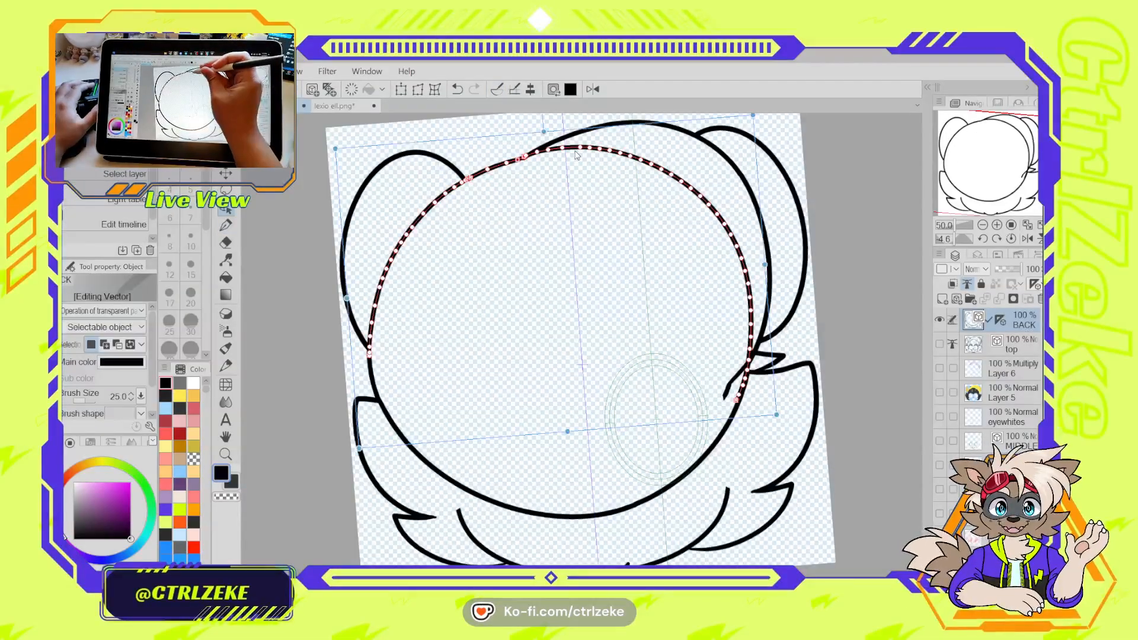
key("ctrl+z")
key("y")
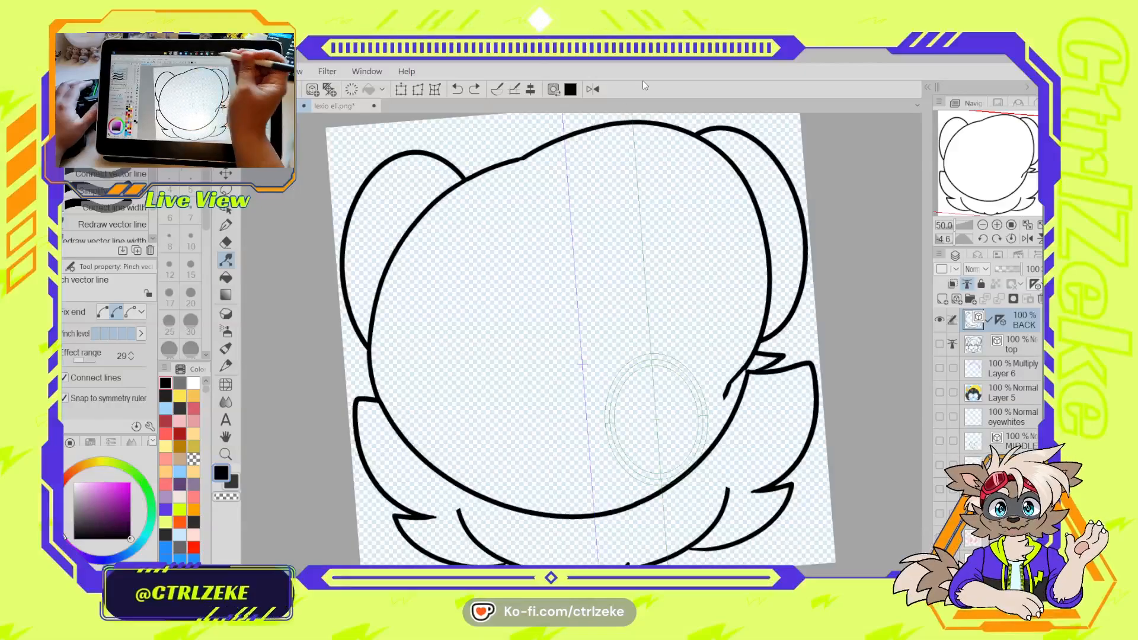
left_click(475, 90)
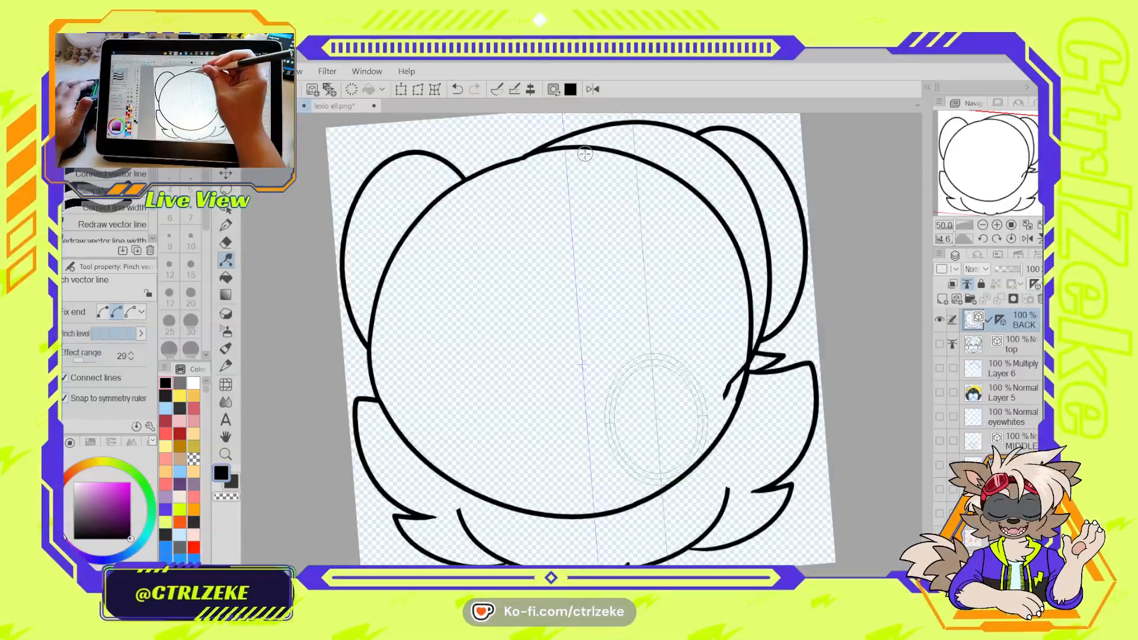
key("y")
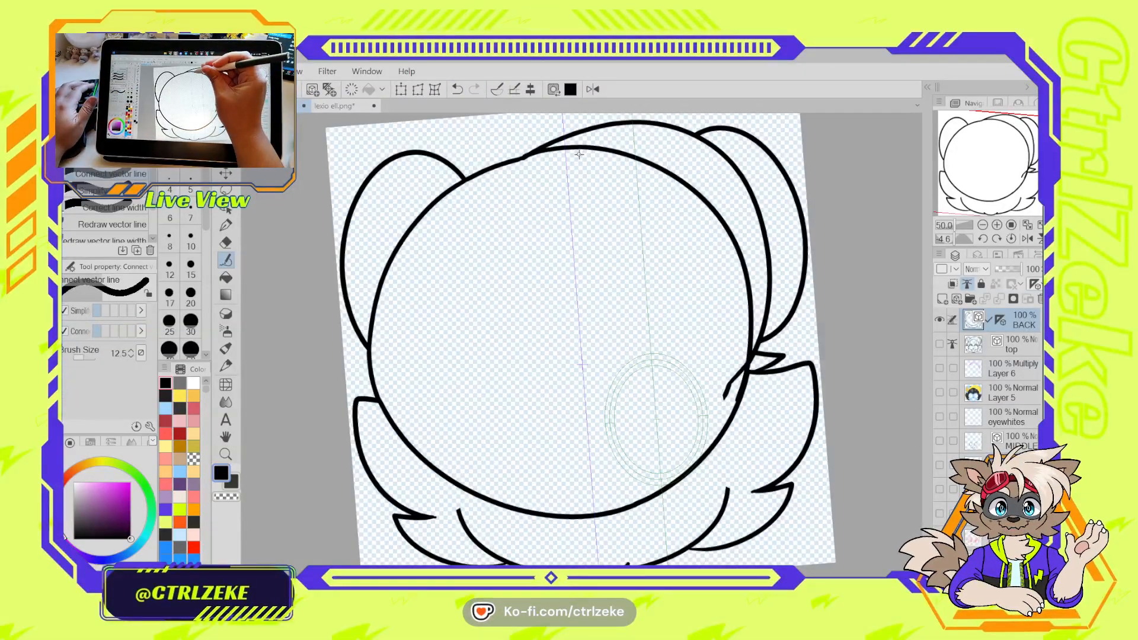
key("y")
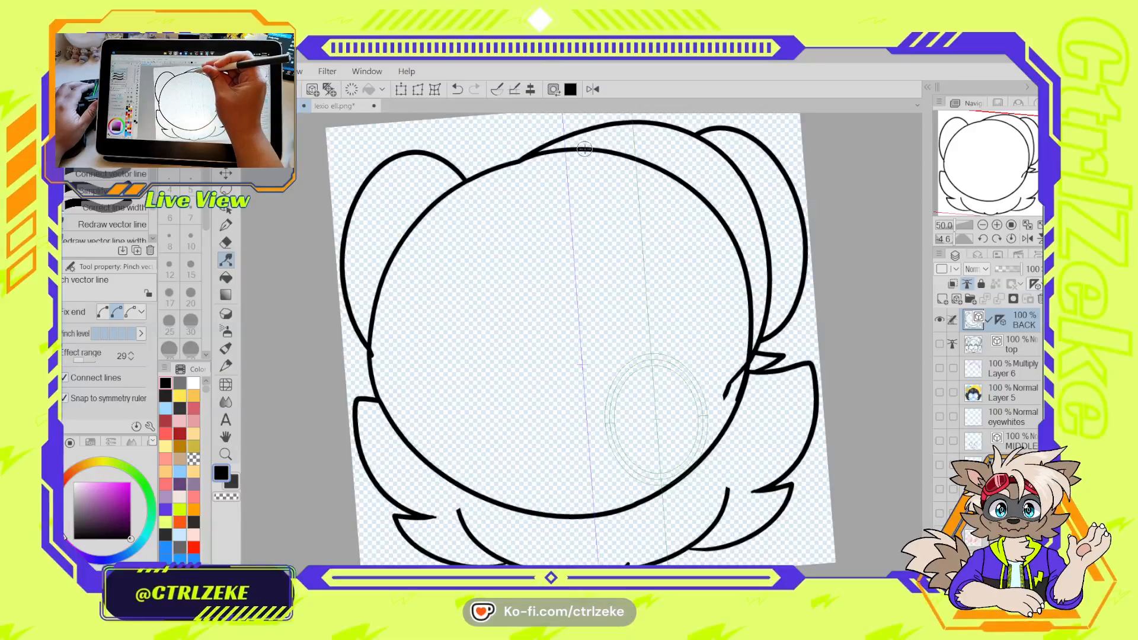
key("ctrl+z")
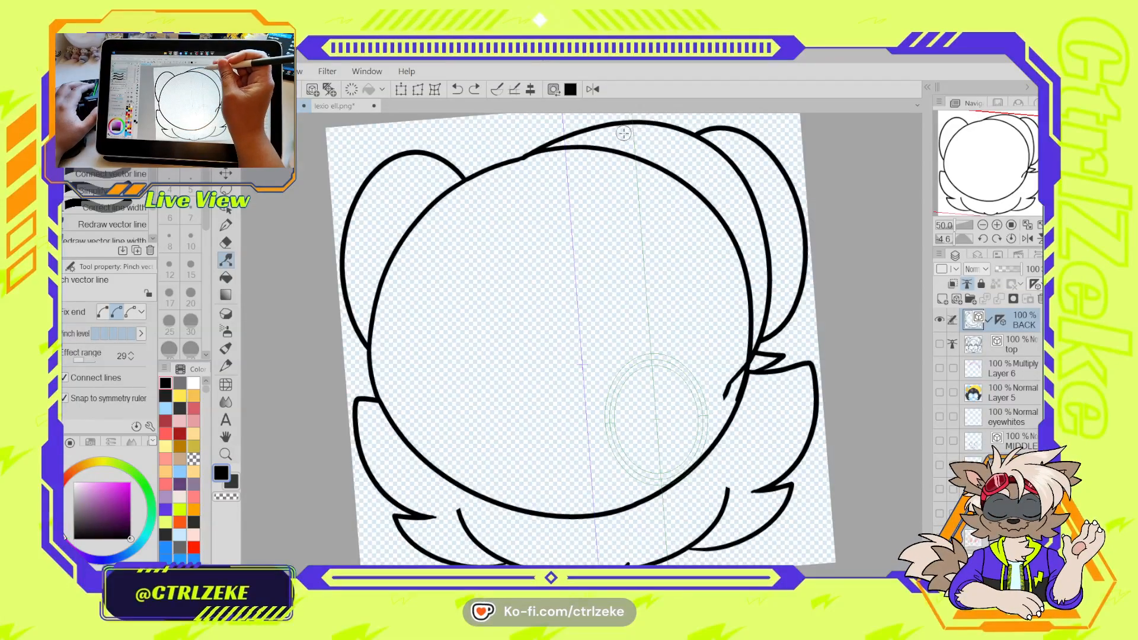
Try to redraw the rounded head curve from the top junction down to the cheek tuft
scroll(582, 151, "up", 2)
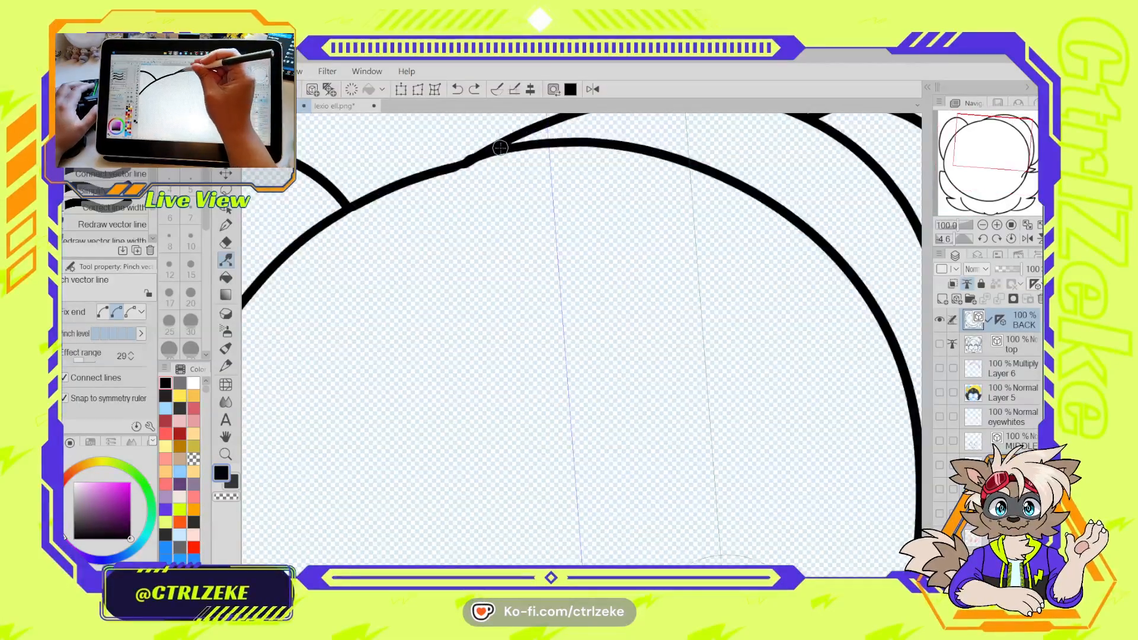
scroll(526, 152, "down", 2)
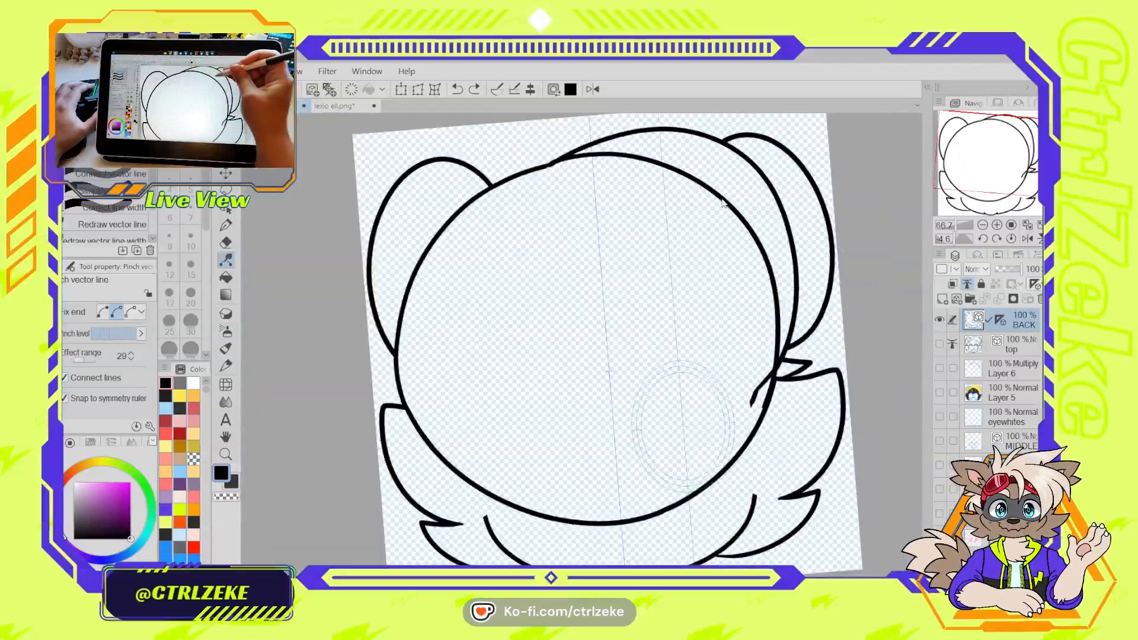
key("p")
mouse_move(549, 167)
left_mouse_down()
mouse_move(664, 178)
mouse_move(753, 278)
mouse_move(766, 386)
left_mouse_up()
key("ctrl+z")
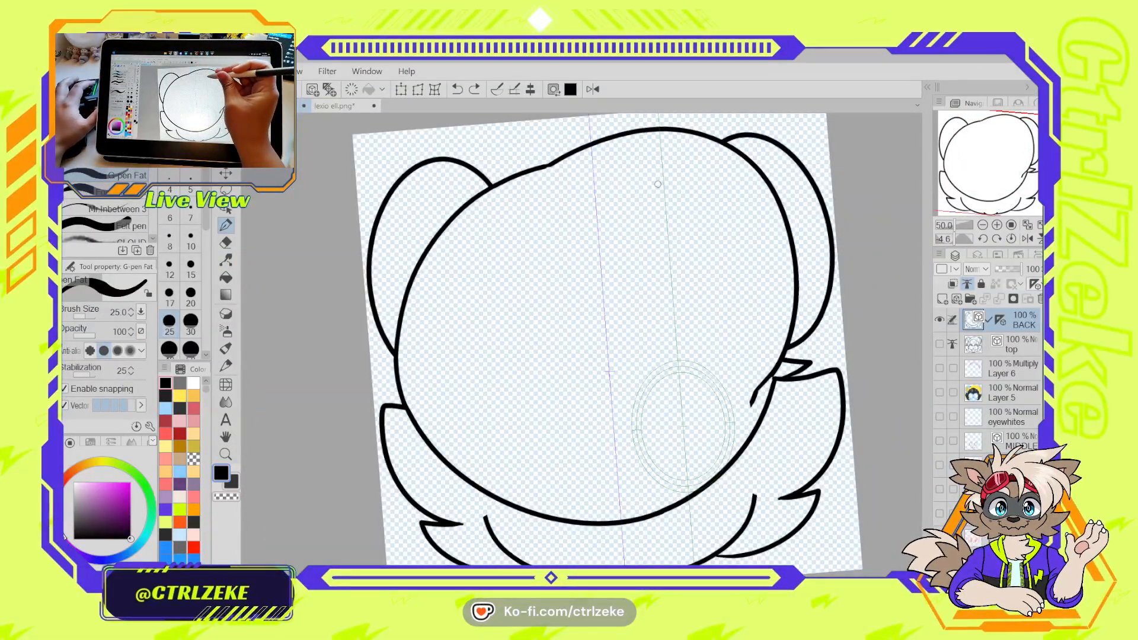
Flip the canvas view horizontally, ink the rounded head curve down to the cheek tuft, and pinch it outward to meet the lower curve
key("h")
mouse_move(618, 168)
left_mouse_down()
mouse_move(512, 180)
mouse_move(415, 379)
left_mouse_up()
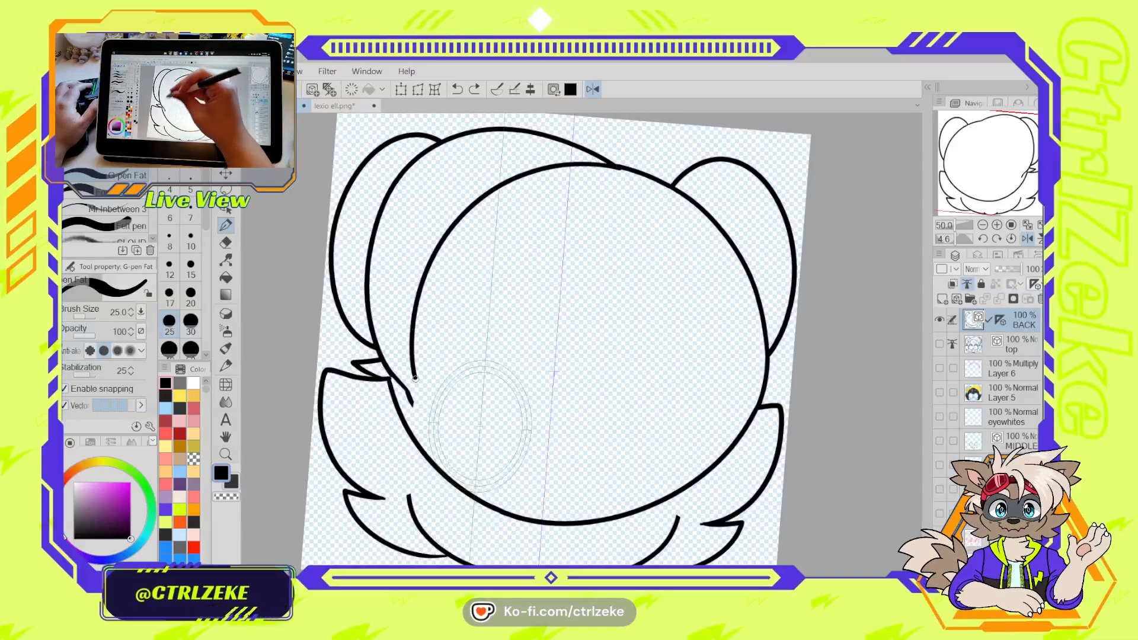
key("ctrl+z")
left_click_drag(596, 160, 409, 391)
key("ctrl+z")
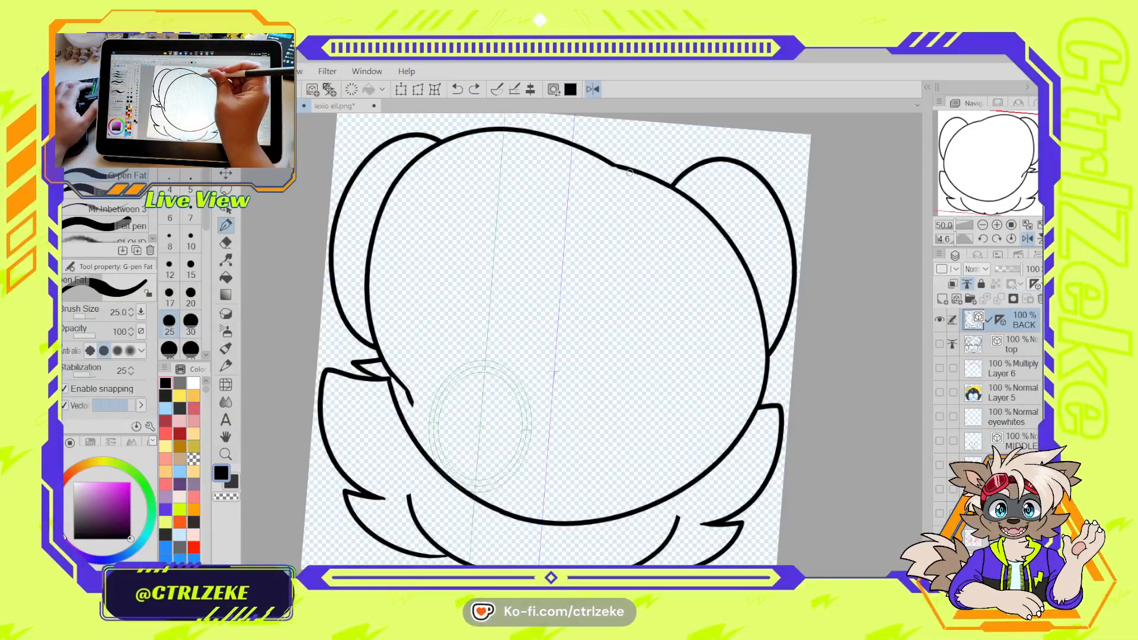
left_click_drag(528, 170, 410, 403)
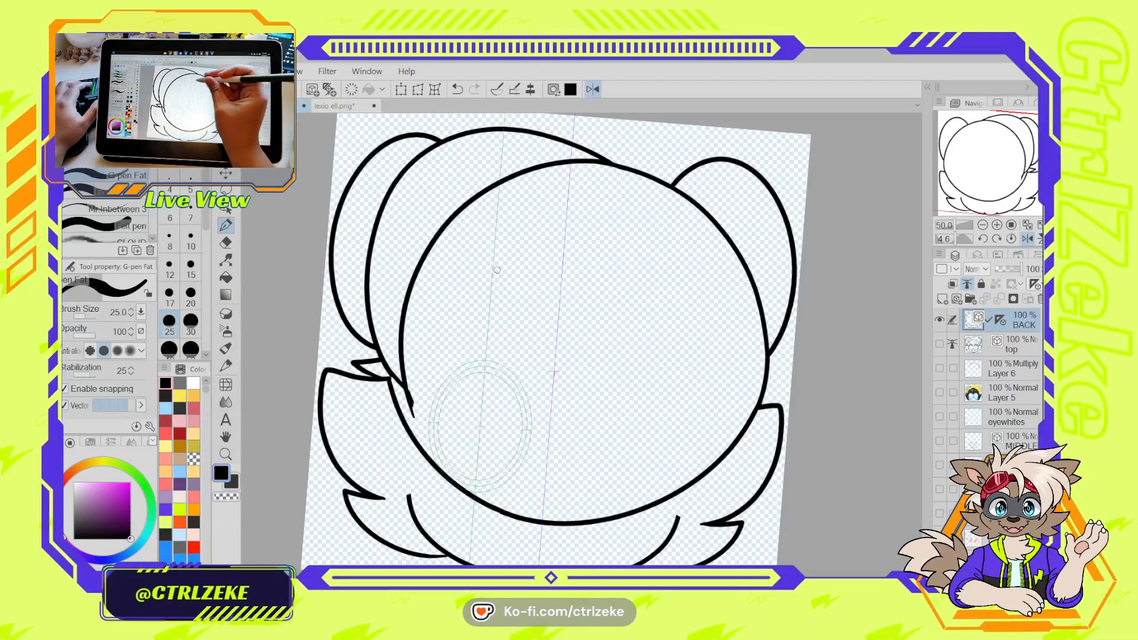
key("y")
left_click_drag(406, 332, 392, 330)
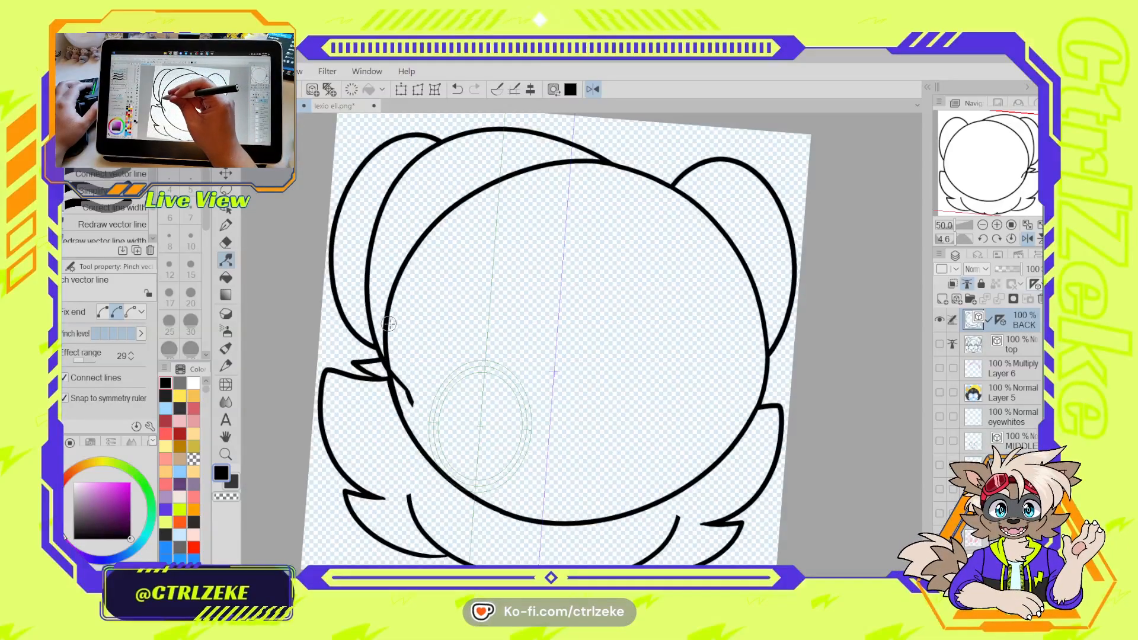
Erase the stray tuft line inside the head and the overlapping ends where the head curve meets the cheek
key("e")
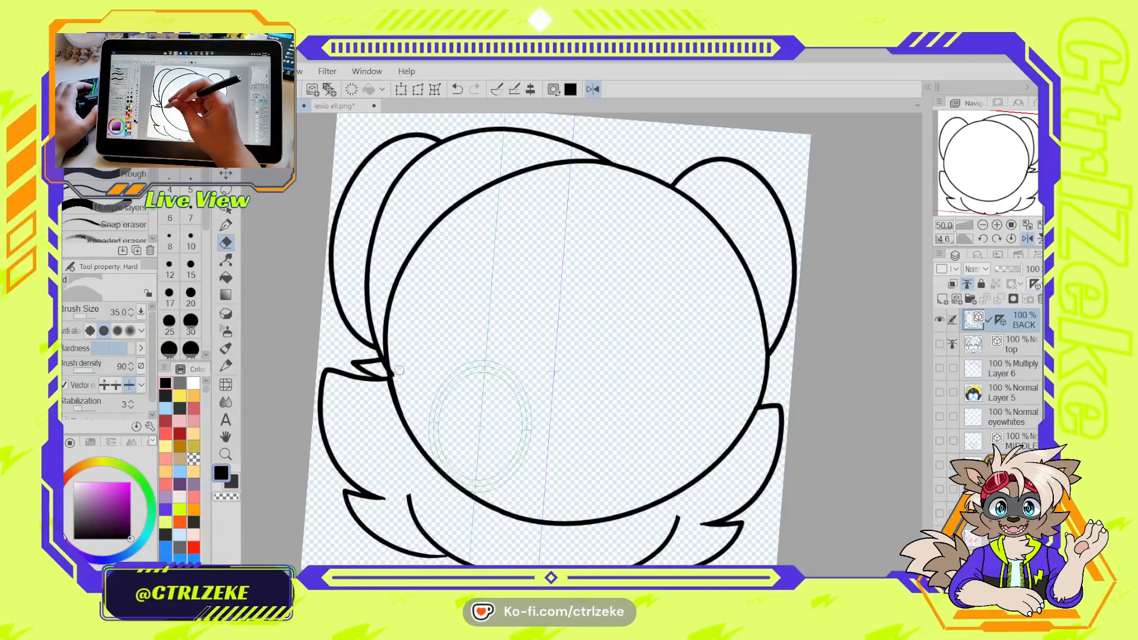
scroll(399, 370, "up", 1)
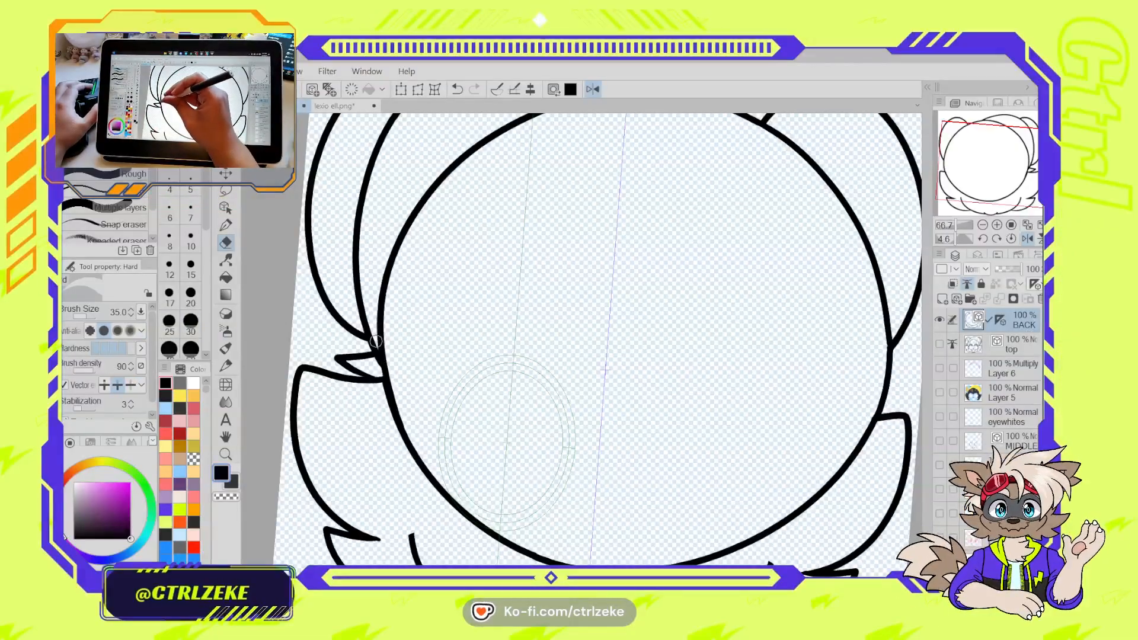
scroll(407, 311, "down", 2)
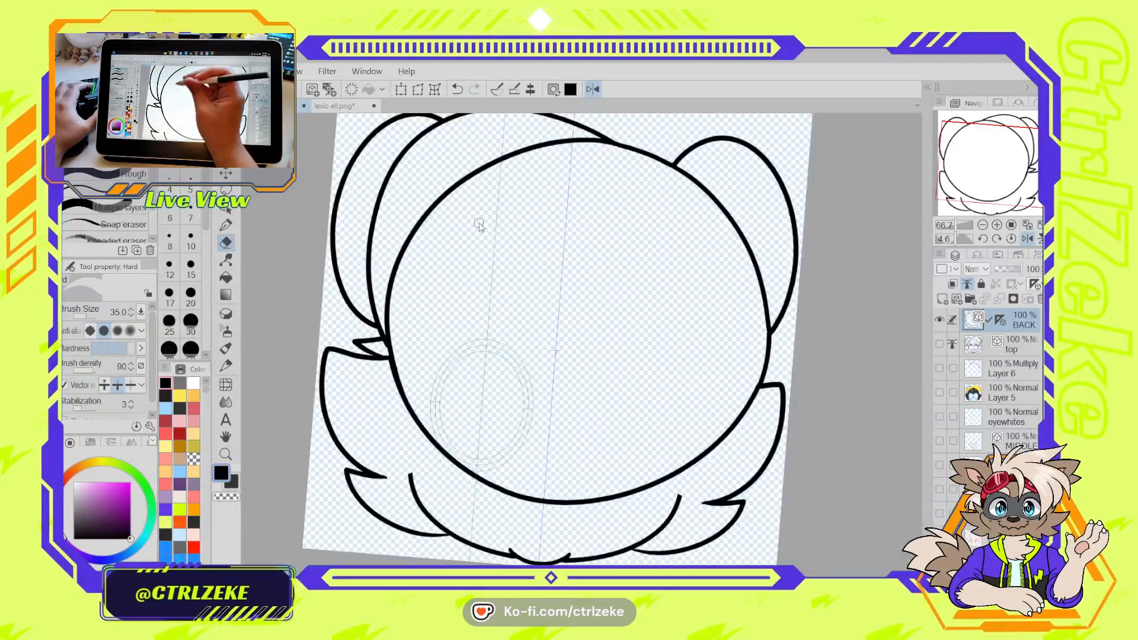
left_click_drag(479, 249, 459, 334)
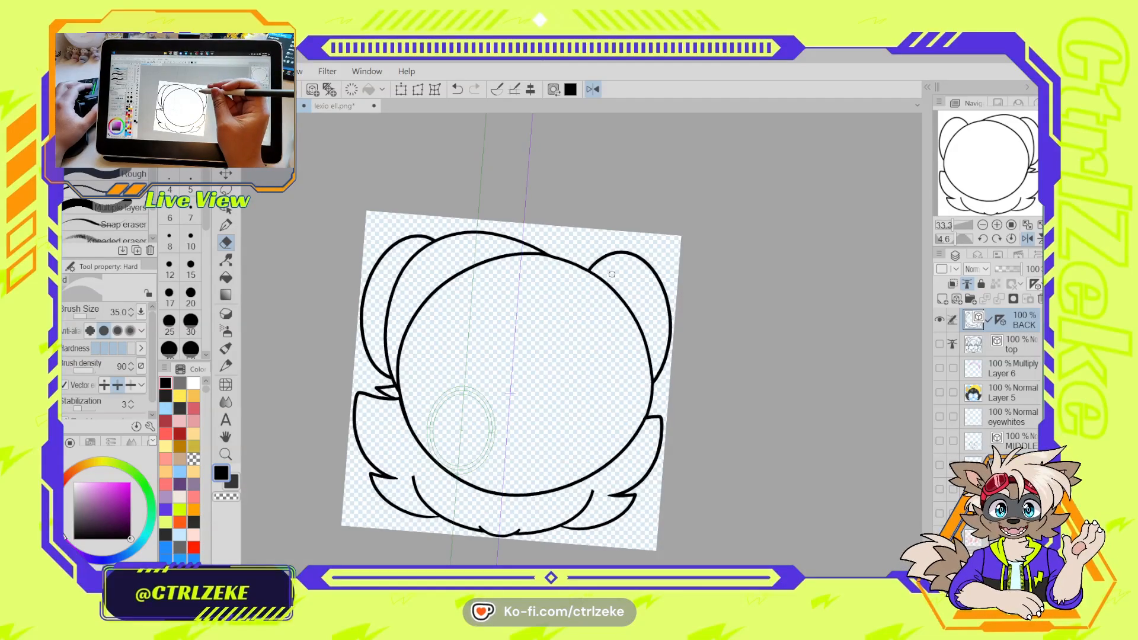
scroll(560, 263, "up", 1)
Try to draw mirrored ear curves across the head with the size 25 G-pen, starting from the top of the left ear
key("p")
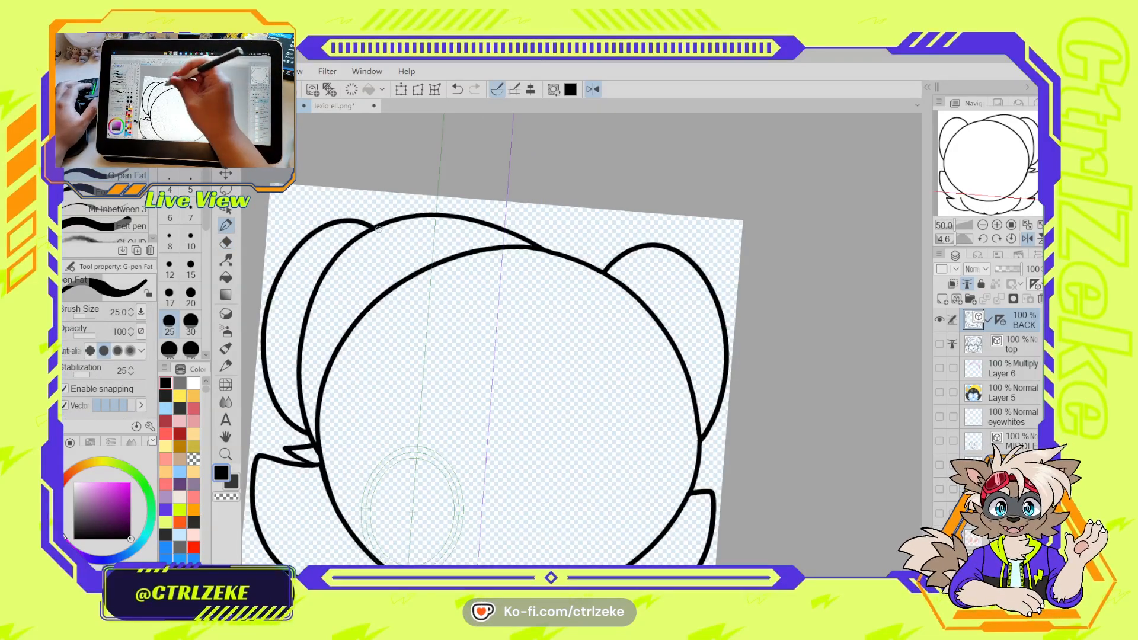
mouse_move(373, 227)
left_mouse_down()
mouse_move(440, 409)
mouse_move(351, 457)
mouse_move(320, 438)
mouse_move(441, 406)
left_mouse_up()
key("ctrl+z")
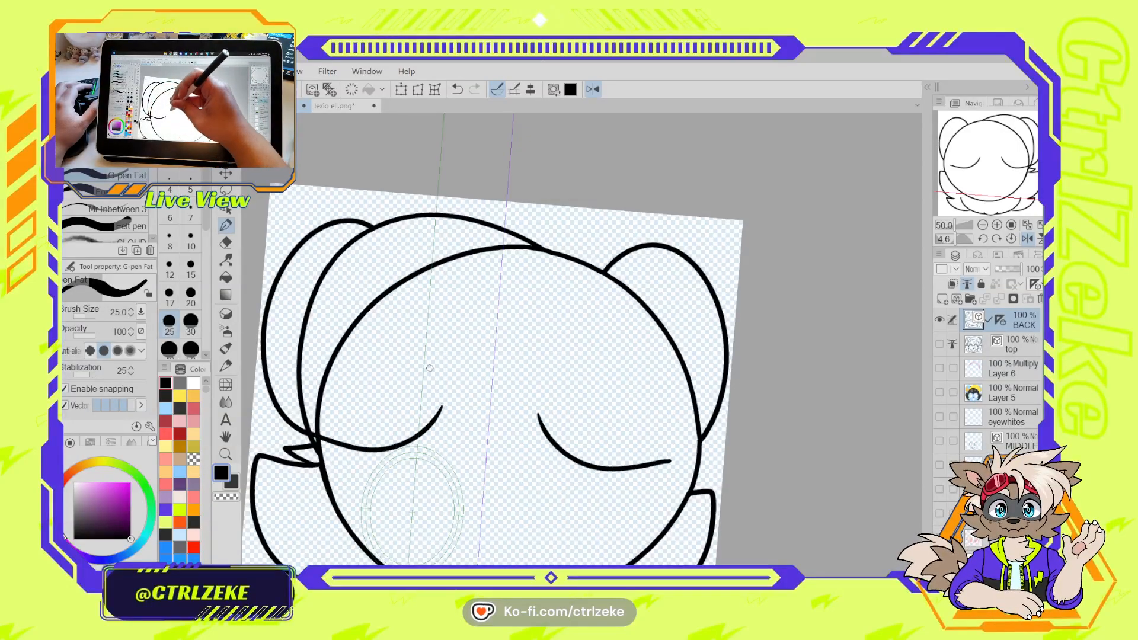
mouse_move(370, 226)
left_mouse_down()
mouse_move(407, 264)
mouse_move(421, 432)
left_mouse_up()
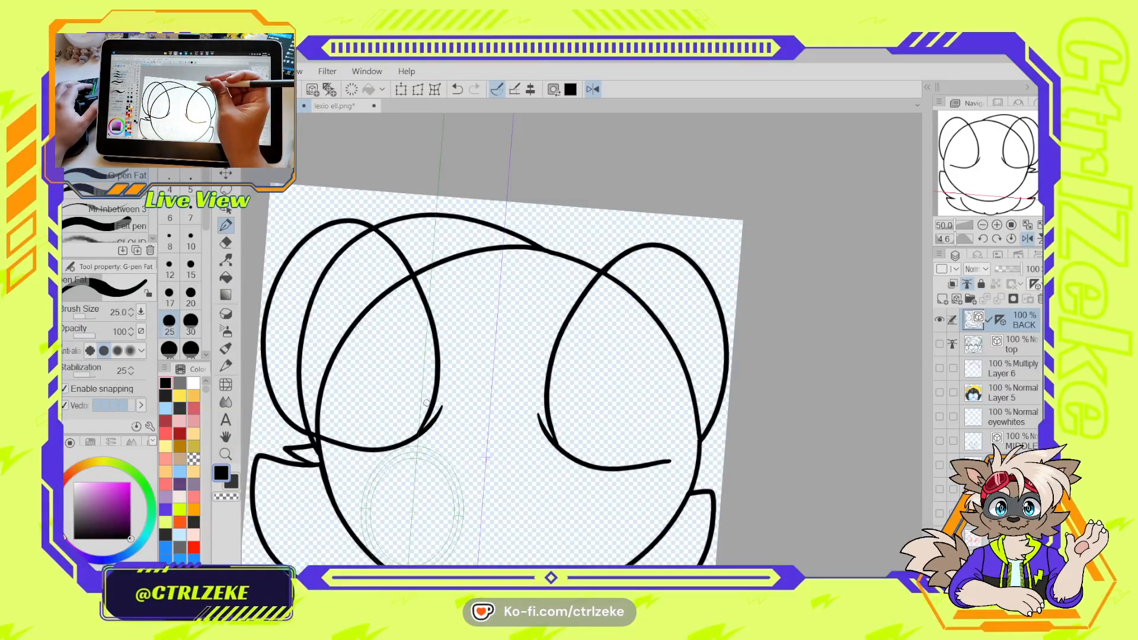
key("ctrl+z")
key("ctrl+z")
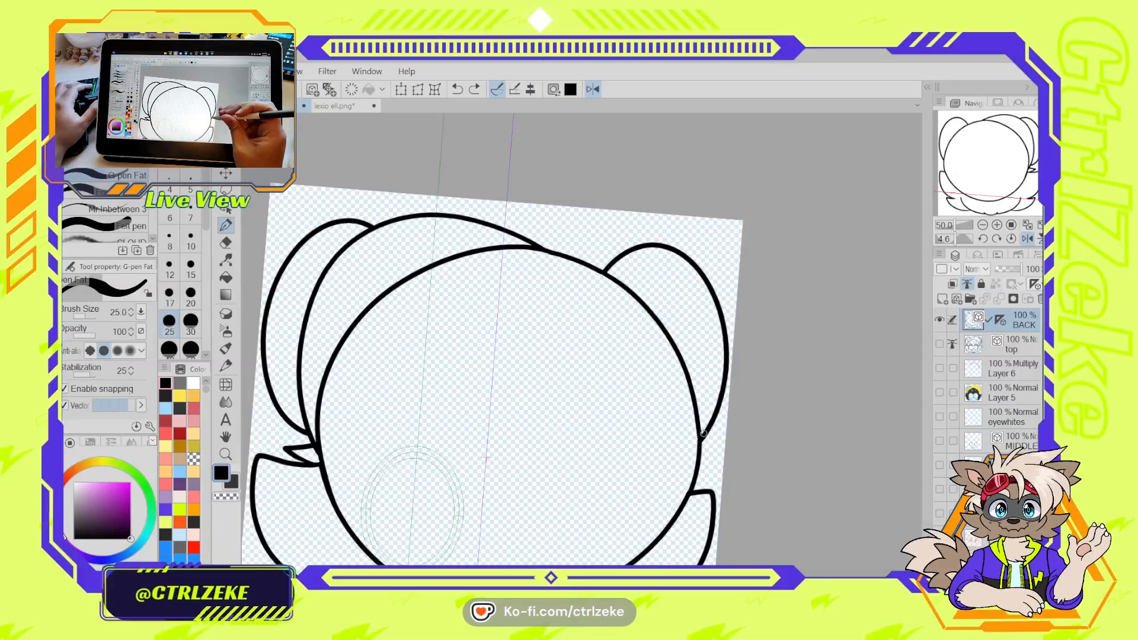
Draw mirrored ear curves over the head from the outer base of the right ear around to its top, closing both ear shapes
mouse_move(701, 437)
left_mouse_down()
mouse_move(615, 477)
mouse_move(542, 404)
mouse_move(591, 278)
mouse_move(617, 267)
left_mouse_up()
key("ctrl+z")
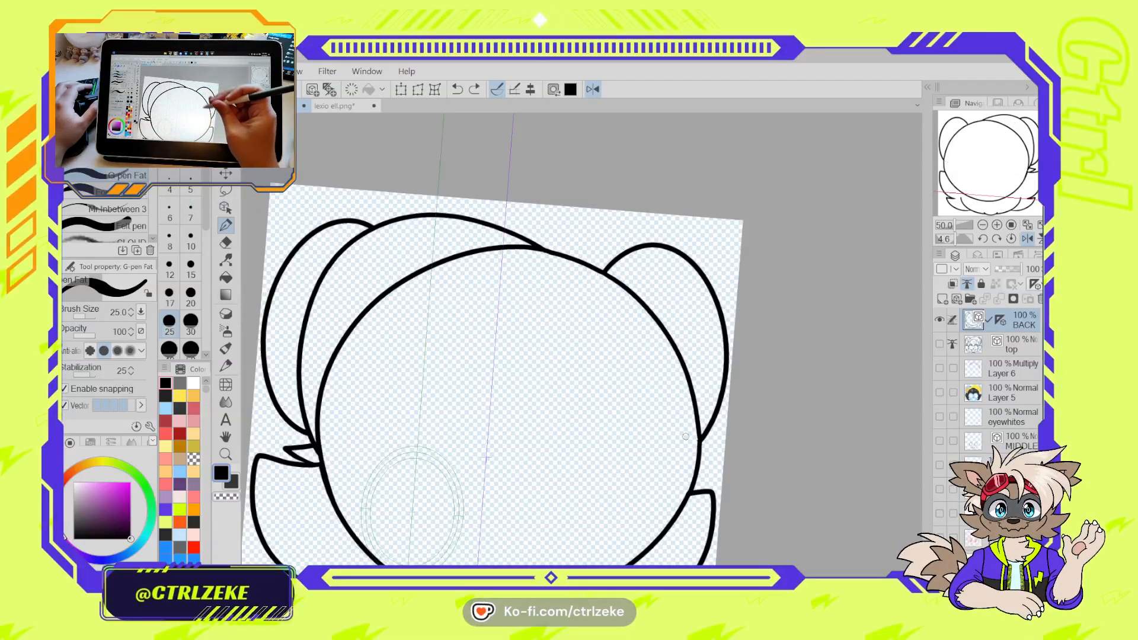
mouse_move(701, 437)
left_mouse_down()
mouse_move(672, 459)
mouse_move(553, 436)
mouse_move(561, 315)
left_mouse_up()
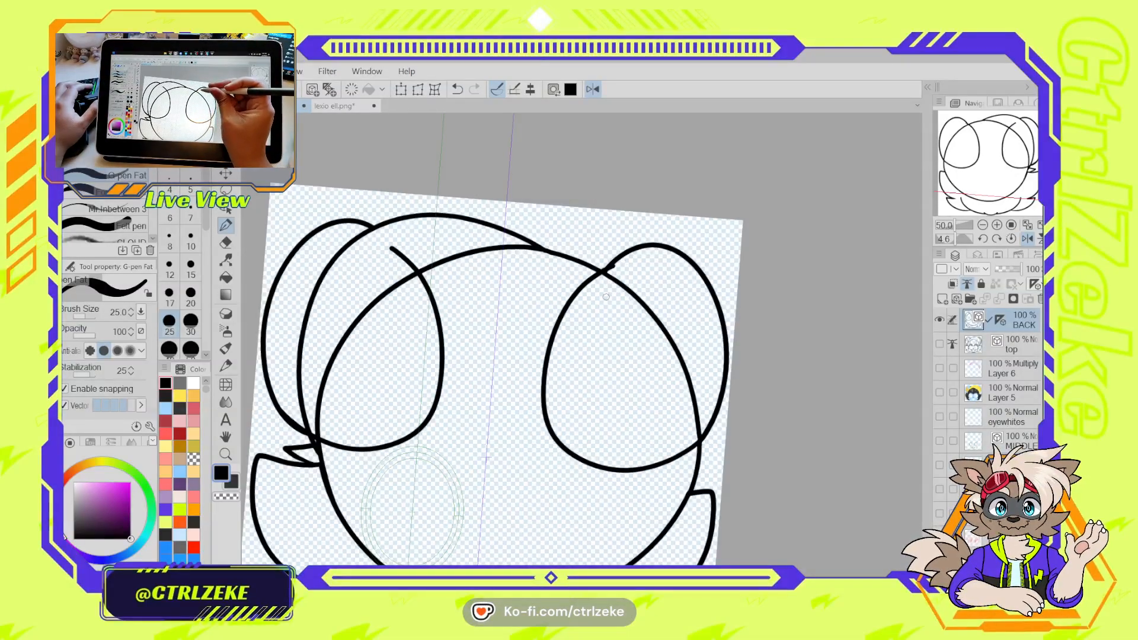
key("ctrl+z")
mouse_move(701, 438)
left_mouse_down()
mouse_move(597, 464)
mouse_move(539, 365)
mouse_move(614, 269)
mouse_move(667, 260)
left_mouse_up()
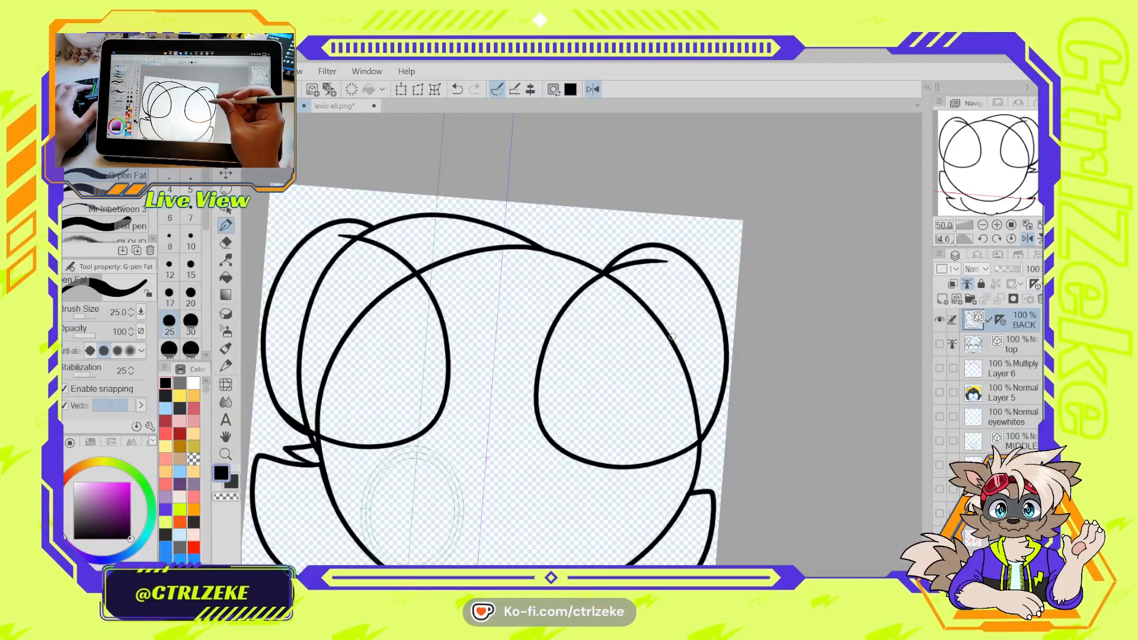
key("ctrl+z")
mouse_move(701, 438)
left_mouse_down()
mouse_move(593, 468)
mouse_move(664, 261)
left_mouse_up()
key("ctrl+z")
mouse_move(701, 438)
left_mouse_down()
mouse_move(559, 462)
mouse_move(561, 313)
mouse_move(658, 261)
left_mouse_up()
key("ctrl+z")
mouse_move(701, 438)
left_mouse_down()
mouse_move(691, 454)
mouse_move(551, 285)
mouse_move(658, 276)
left_mouse_up()
key("ctrl+minus")
key("ctrl+minus")
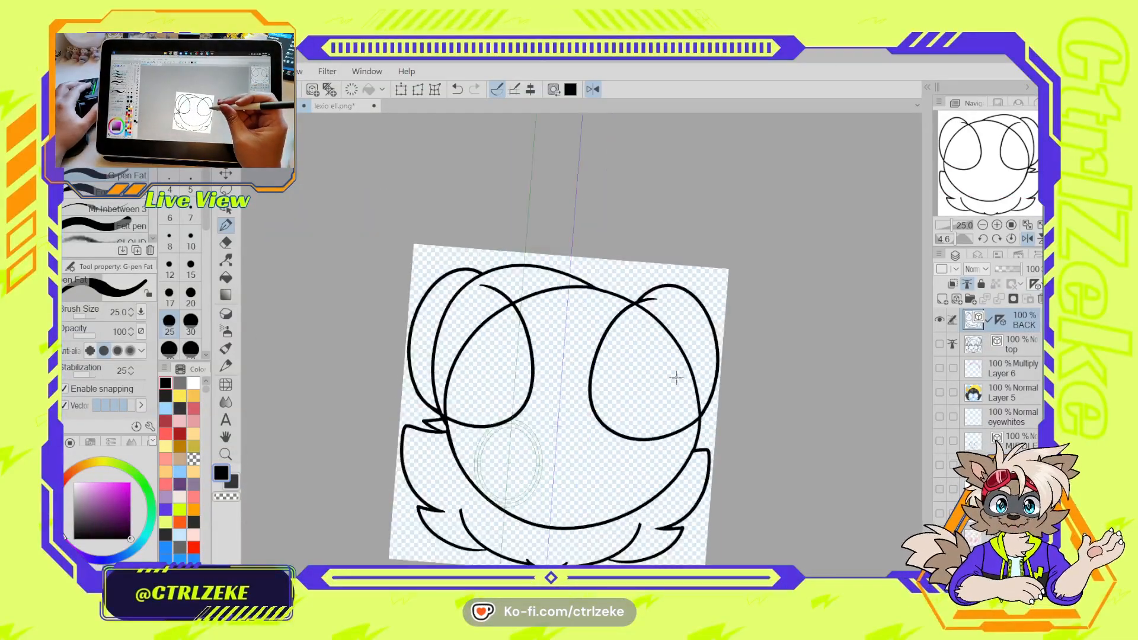
Erase the round head outline where it crosses inside both ears
key("e")
left_click_drag(677, 364, 692, 357)
left_click_drag(465, 343, 481, 348)
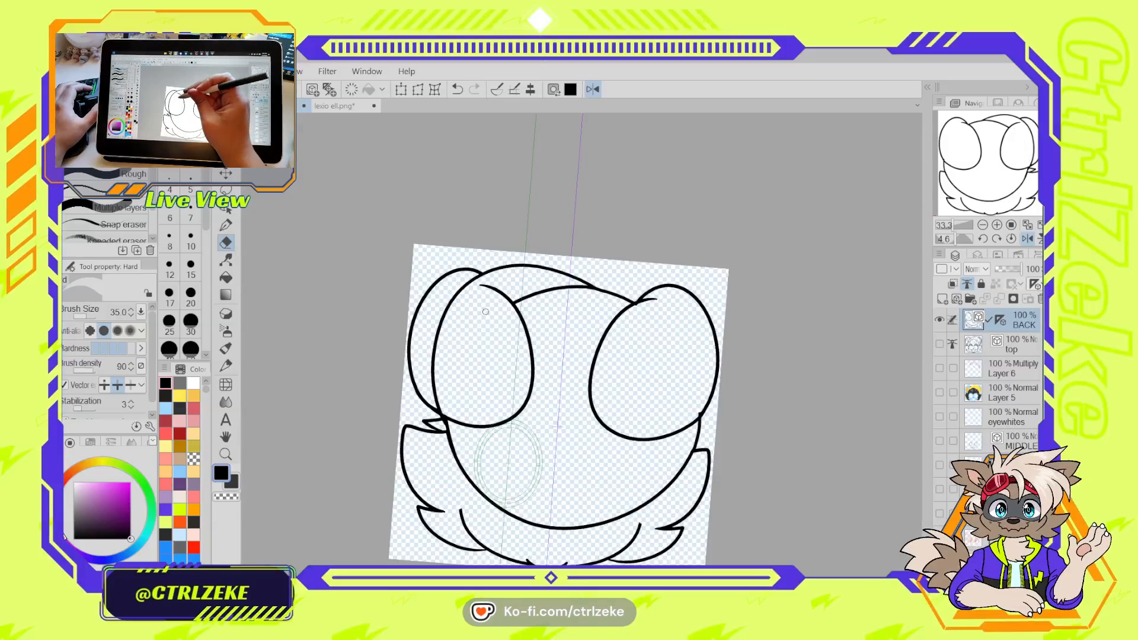
scroll(487, 280, "up", 1)
scroll(482, 277, "up", 2)
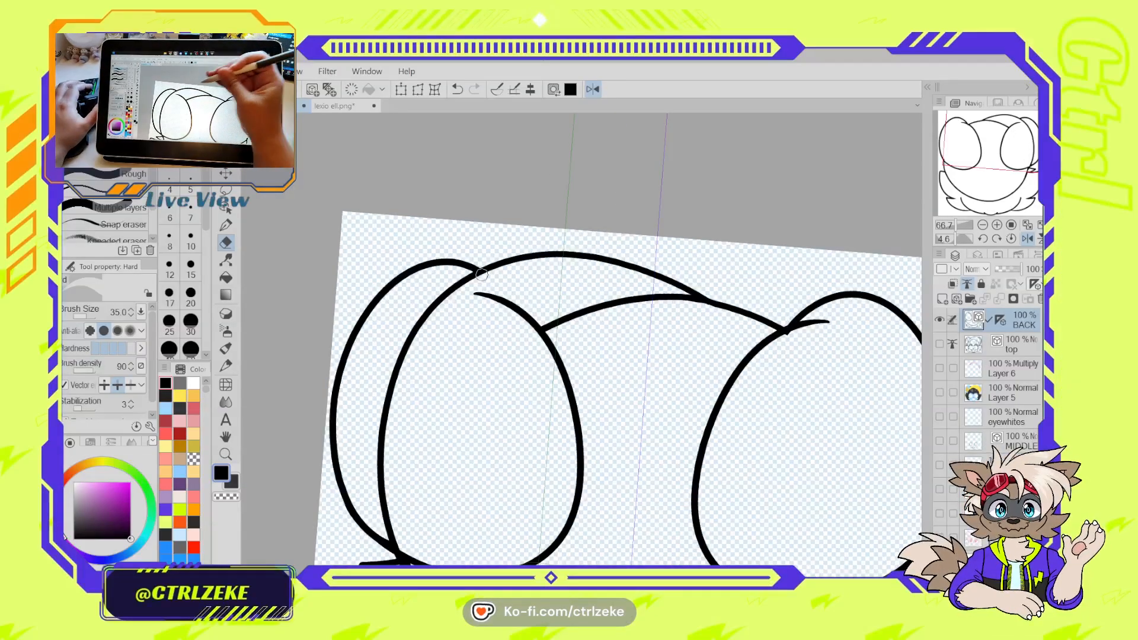
Erase the head curve running down the inside of the left ear with the size 35 hard eraser
key("p")
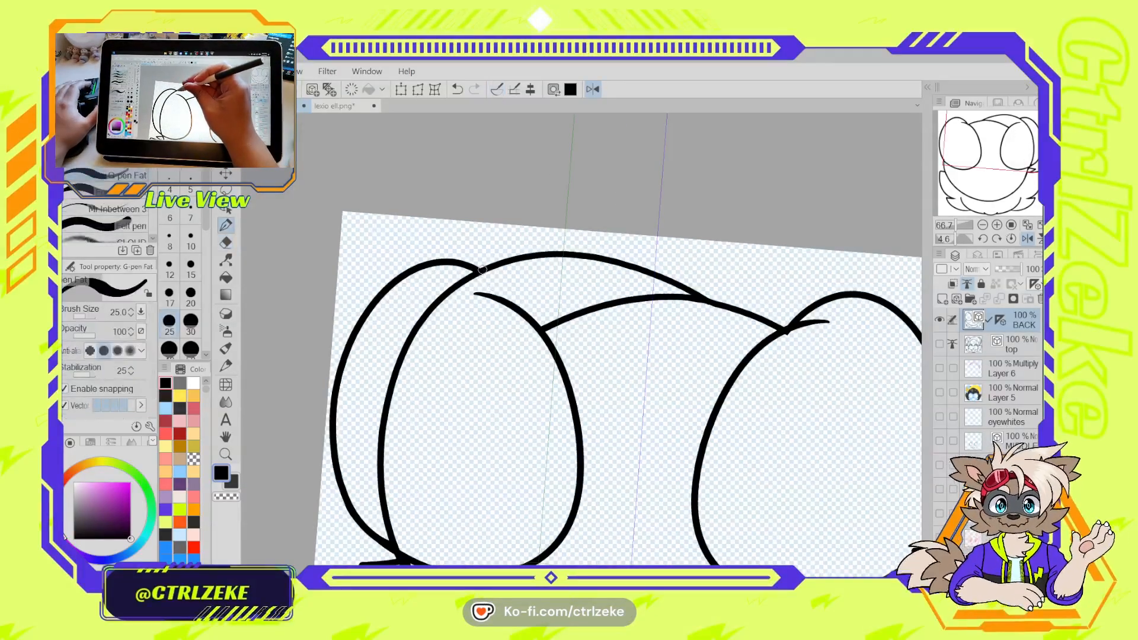
key("e")
left_click_drag(468, 281, 457, 291)
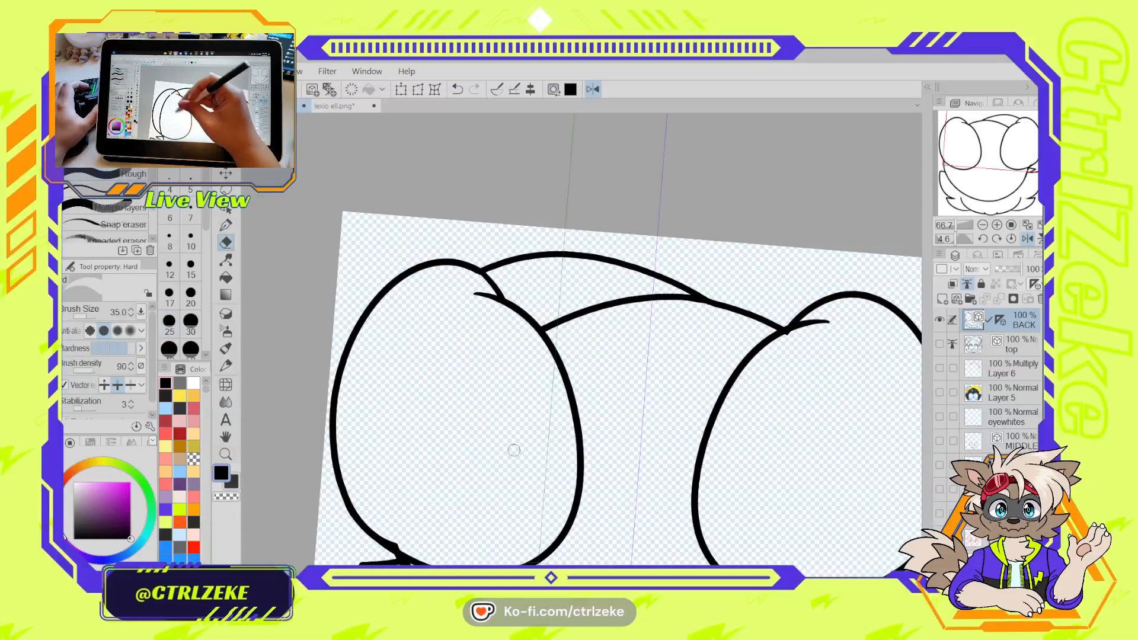
Redraw the short curve joining the left ear's top to its inner edge with the size 25 G-pen
scroll(608, 403, "down", 1)
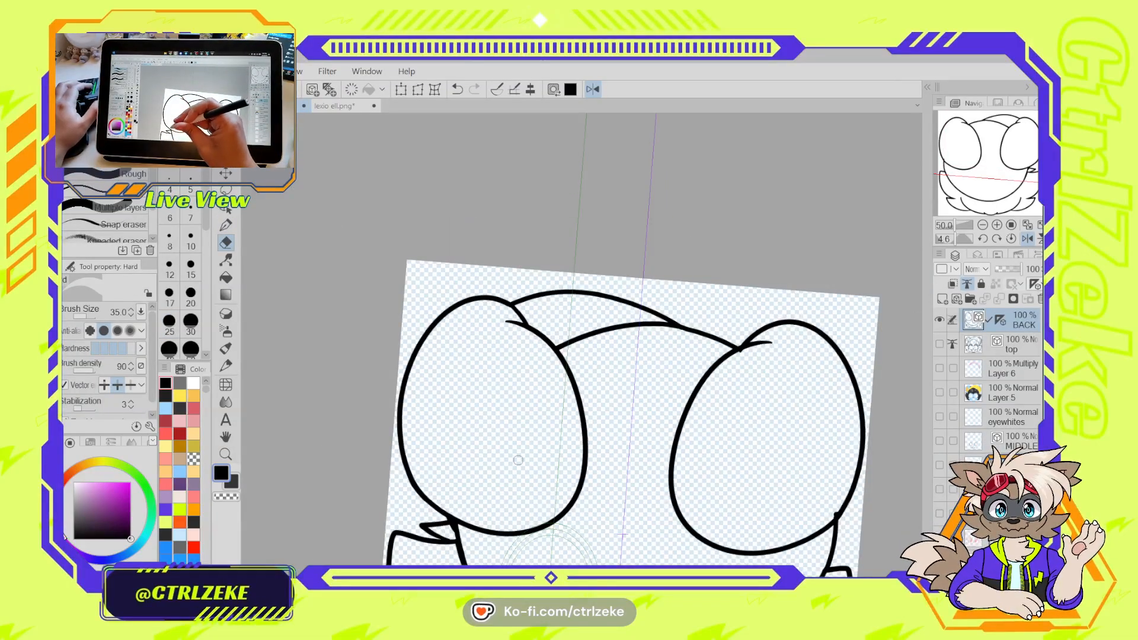
left_click_drag(740, 369, 709, 360)
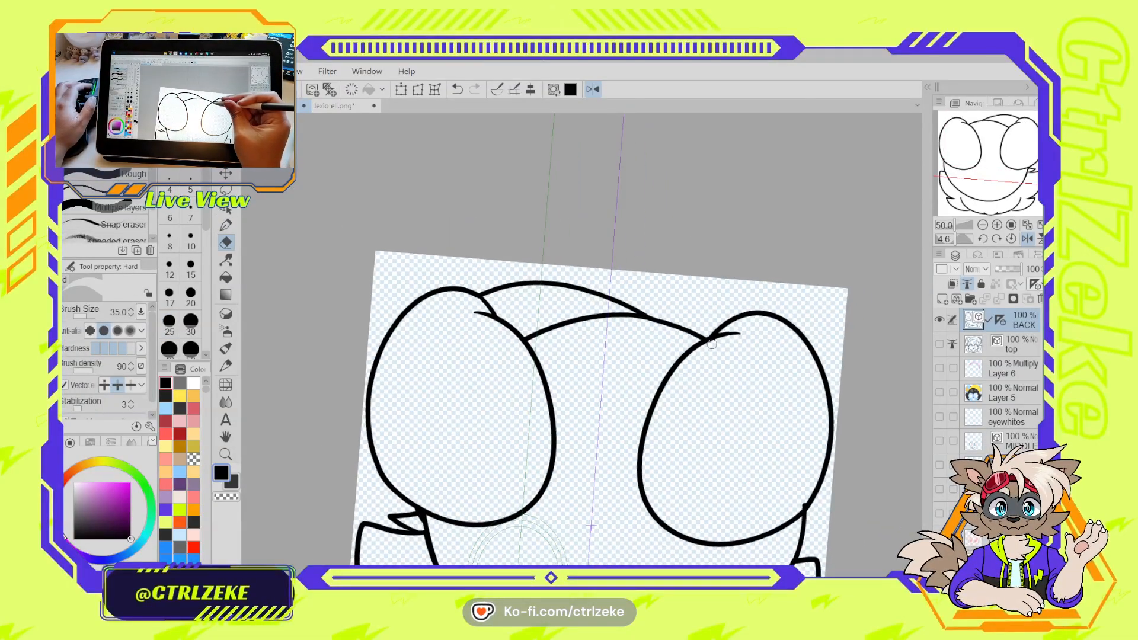
left_click_drag(770, 484, 713, 442)
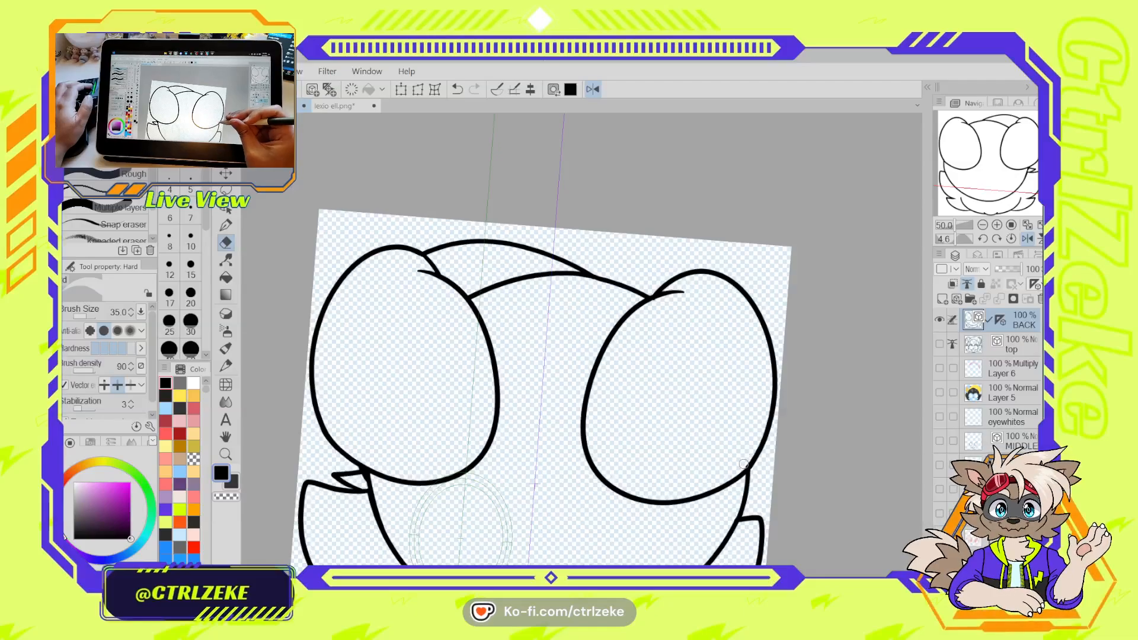
left_click_drag(464, 415, 508, 389)
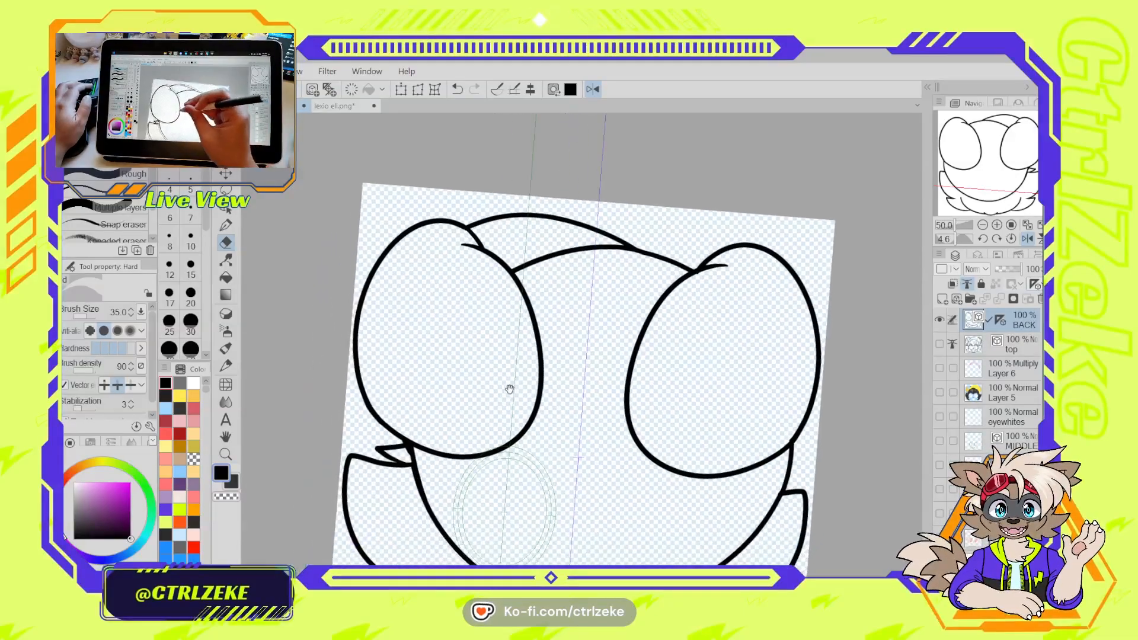
scroll(475, 238, "up", 3)
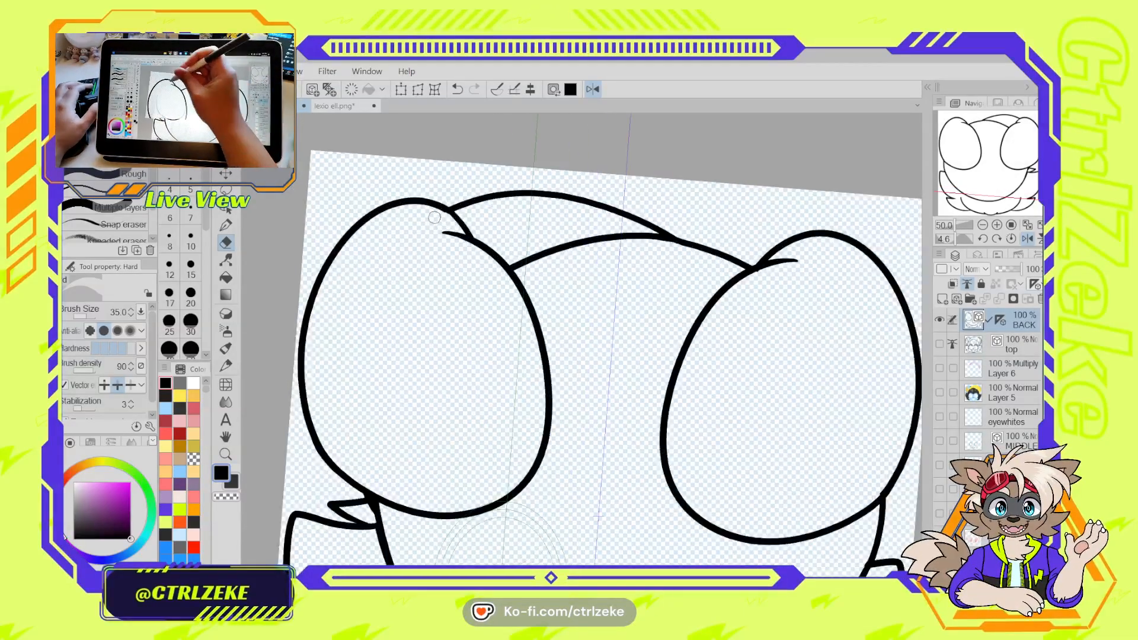
key("p")
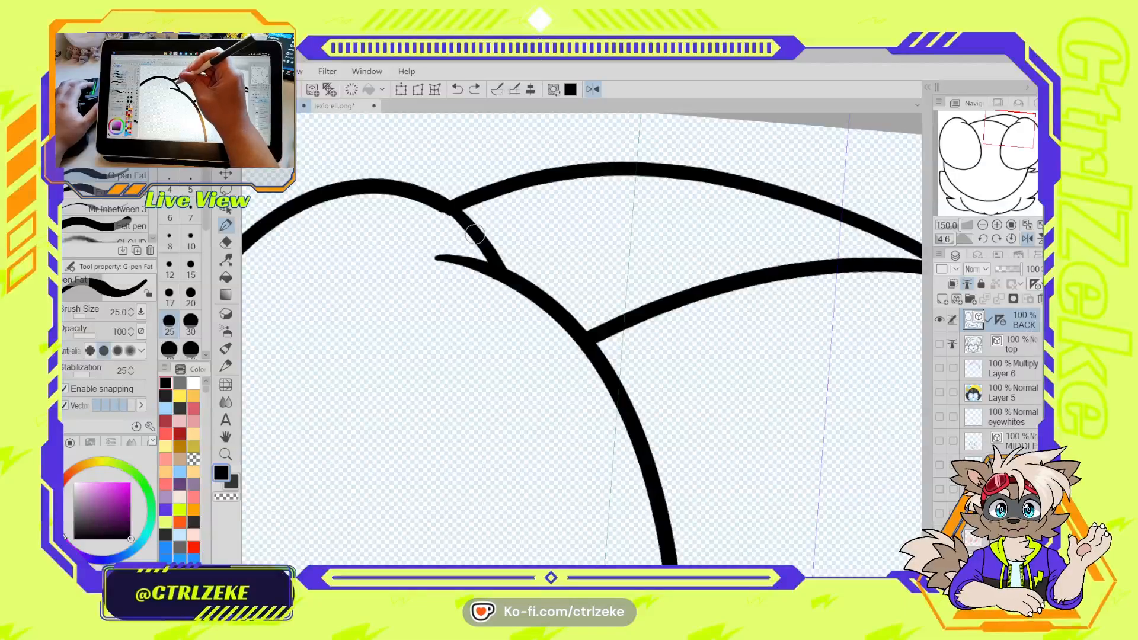
key("ctrl+z")
left_click_drag(445, 206, 485, 262)
key("ctrl+z")
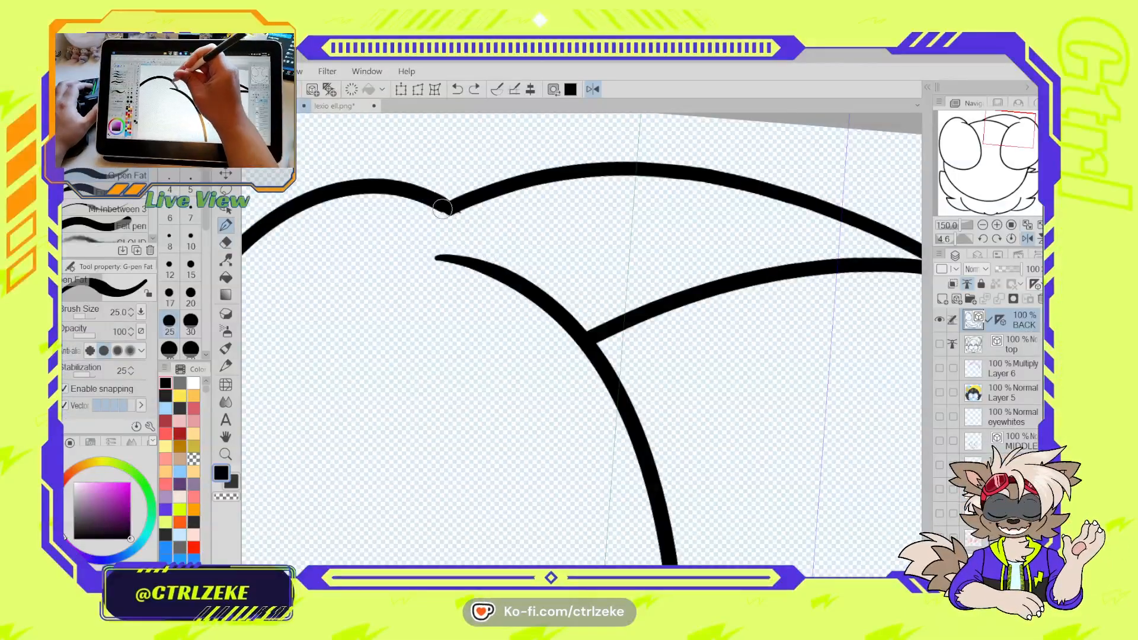
left_click_drag(445, 206, 483, 262)
key("ctrl+z")
left_click_drag(446, 204, 474, 236)
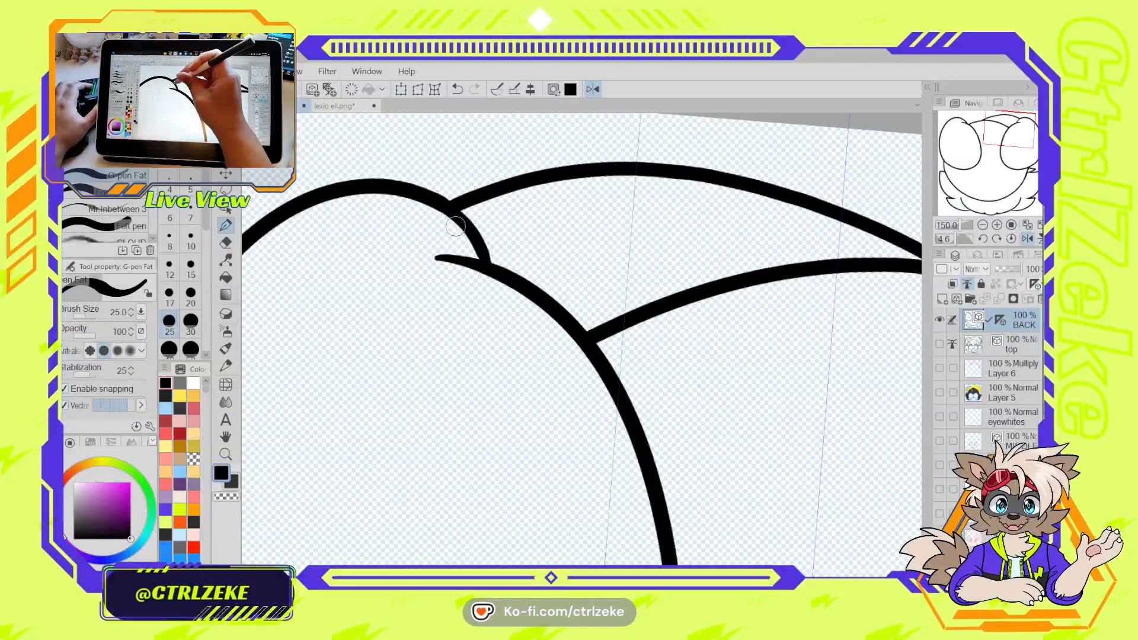
scroll(455, 226, "down", 5)
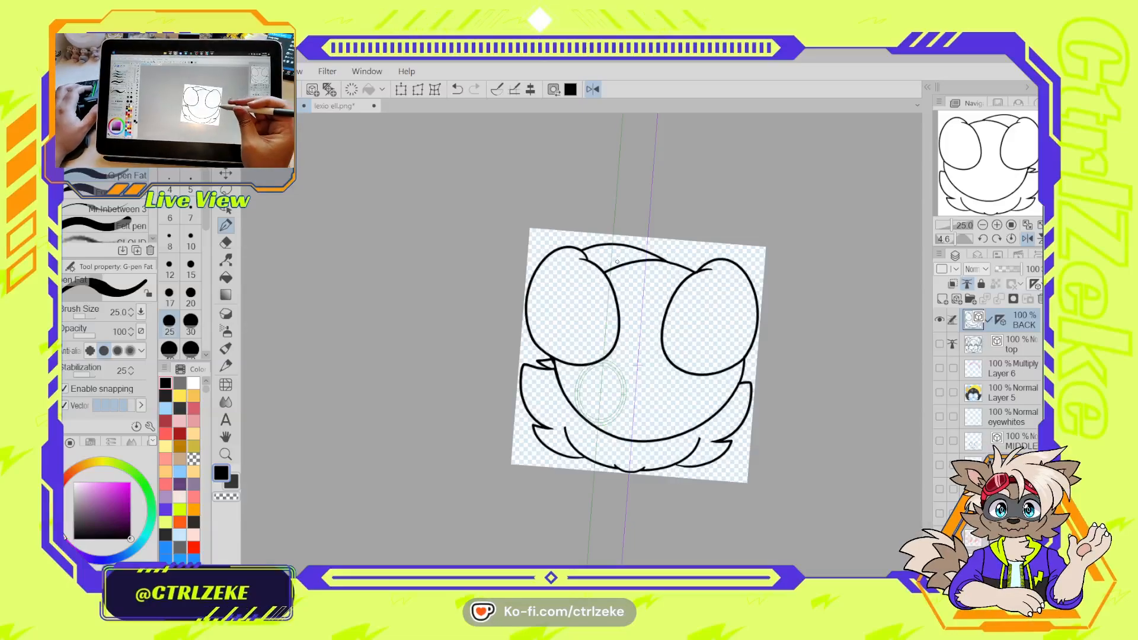
Enable ruler snapping and draw mirrored fur tufts above the lower edge of the fluff below the head
scroll(617, 261, "up", 4)
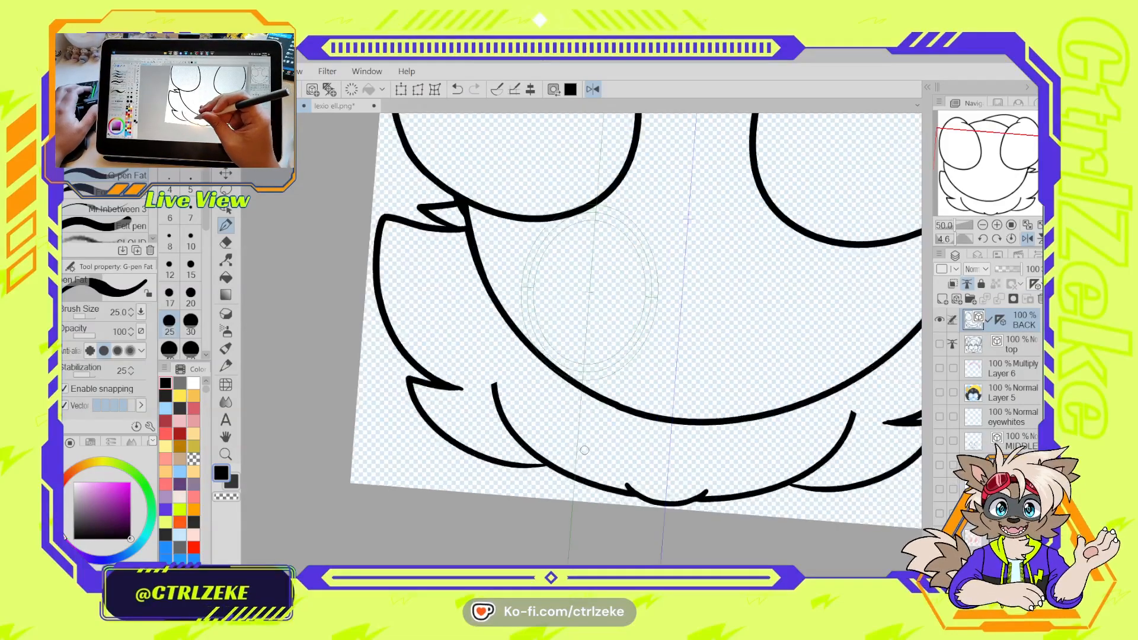
scroll(585, 450, "up", 1)
key("ctrl+1")
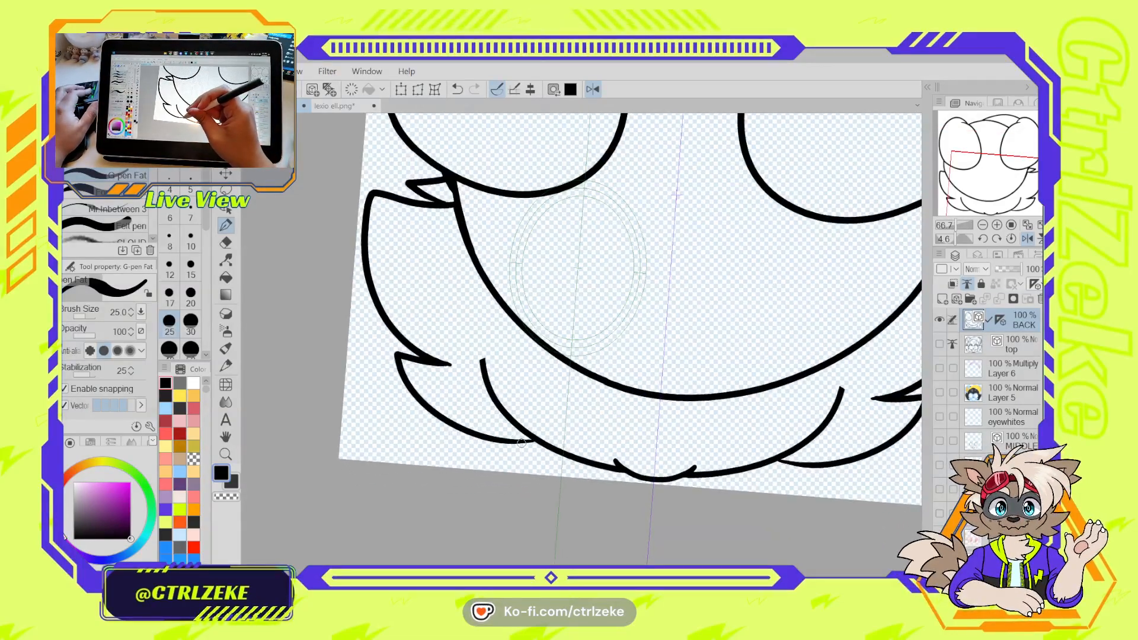
left_click_drag(521, 443, 771, 457)
key("ctrl+z")
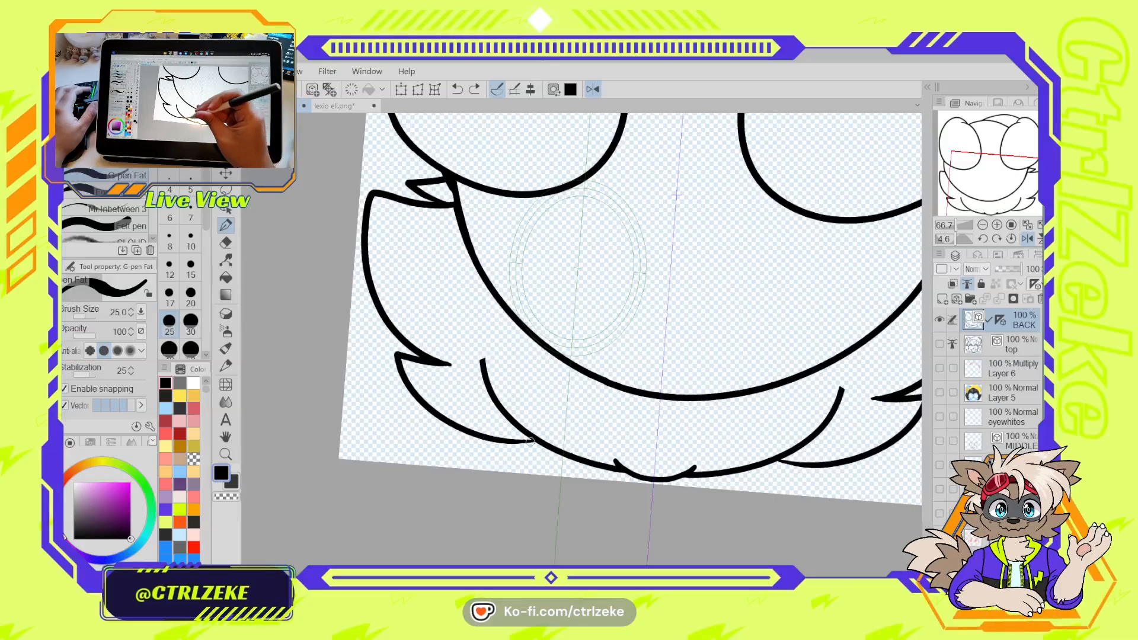
left_click_drag(589, 432, 655, 459)
Join the mirrored tufts in a central peak and erase the old fur curves crossing above them
key("e")
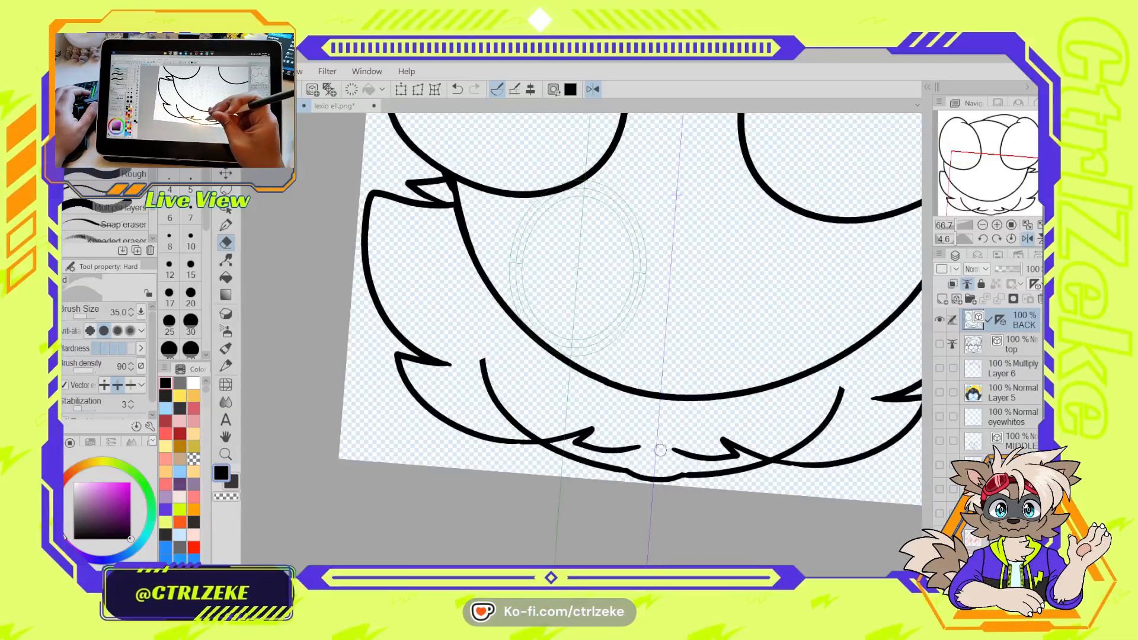
key("p")
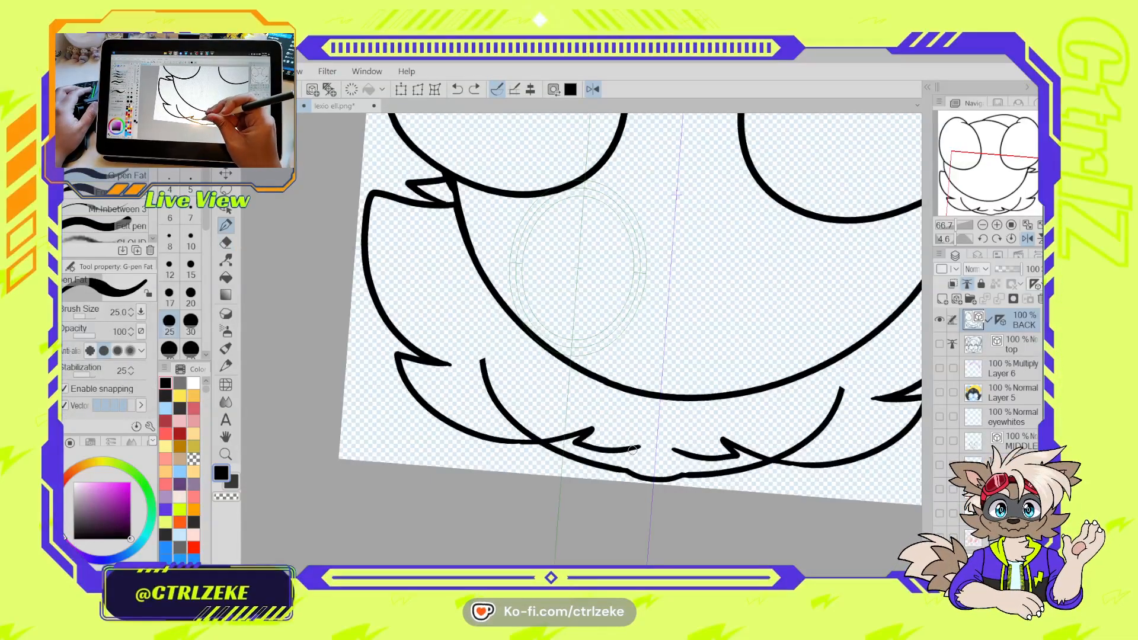
key("ctrl+z")
left_click_drag(651, 440, 676, 452)
key("e")
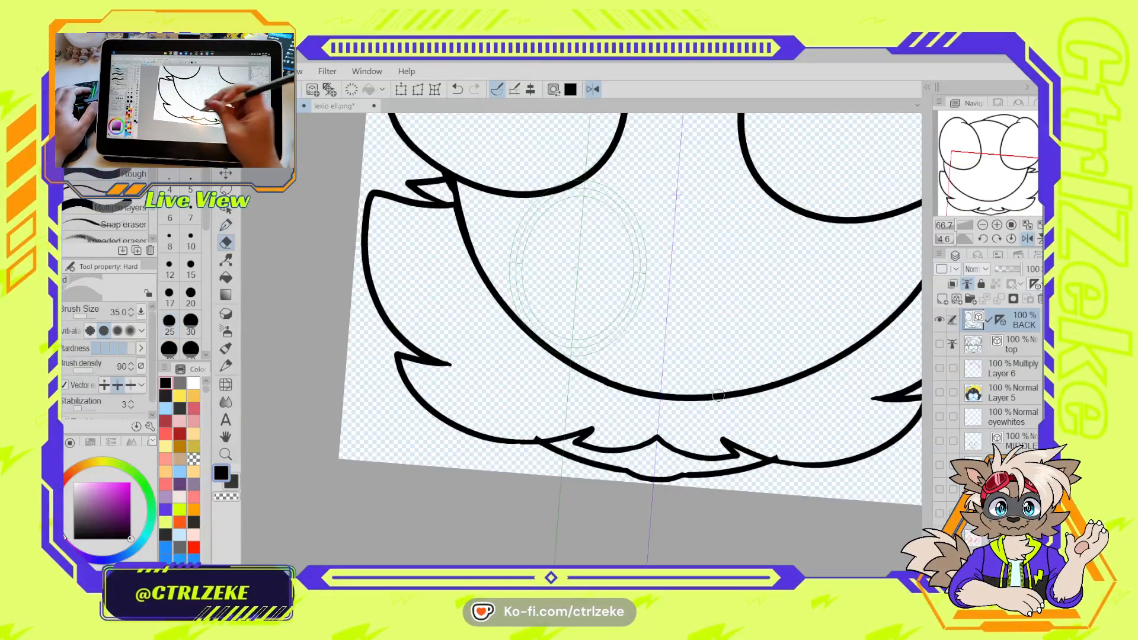
left_click_drag(539, 437, 527, 442)
key("ctrl+z")
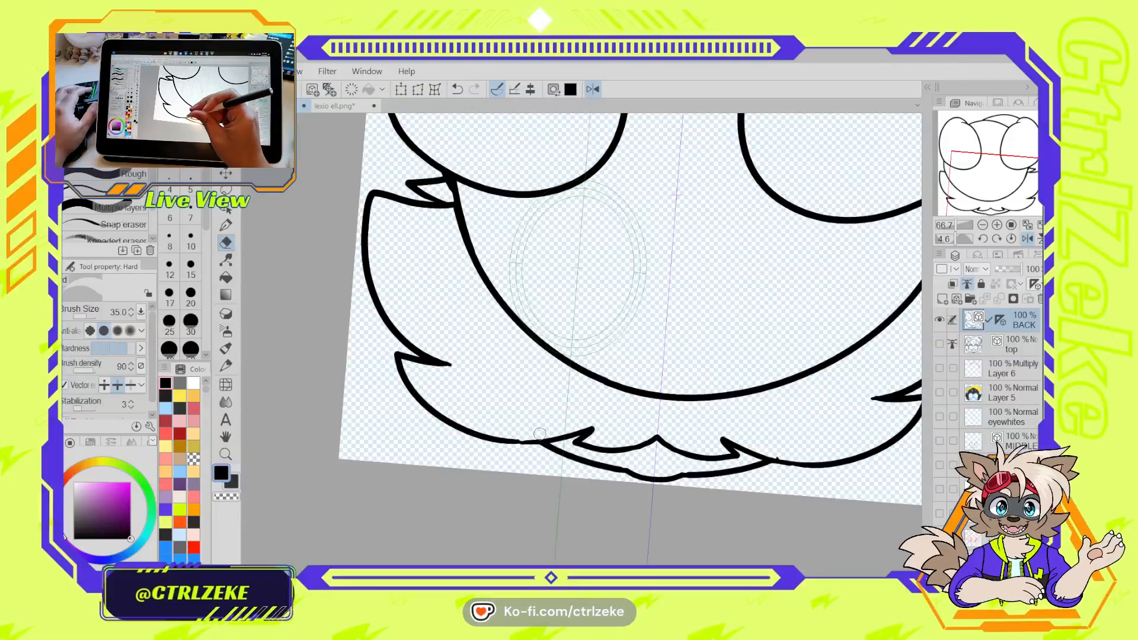
Delete the extra control points on the protruding line ends where the lower fringe meets the side fur
scroll(551, 425, "up", 2)
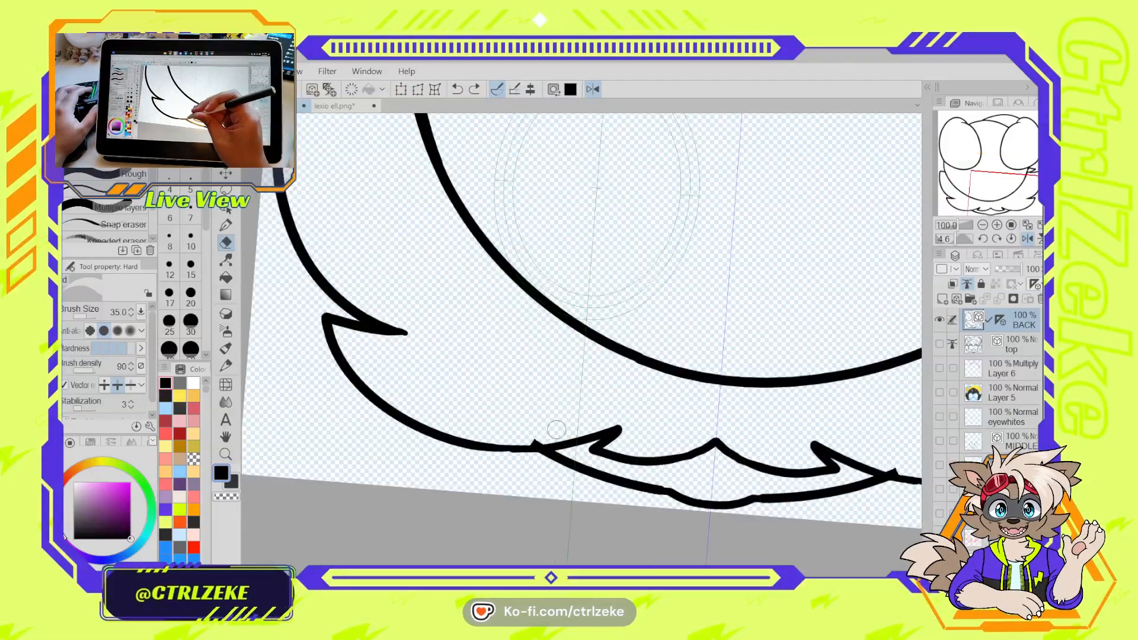
left_click_drag(870, 438, 741, 409)
left_click_drag(785, 449, 761, 440)
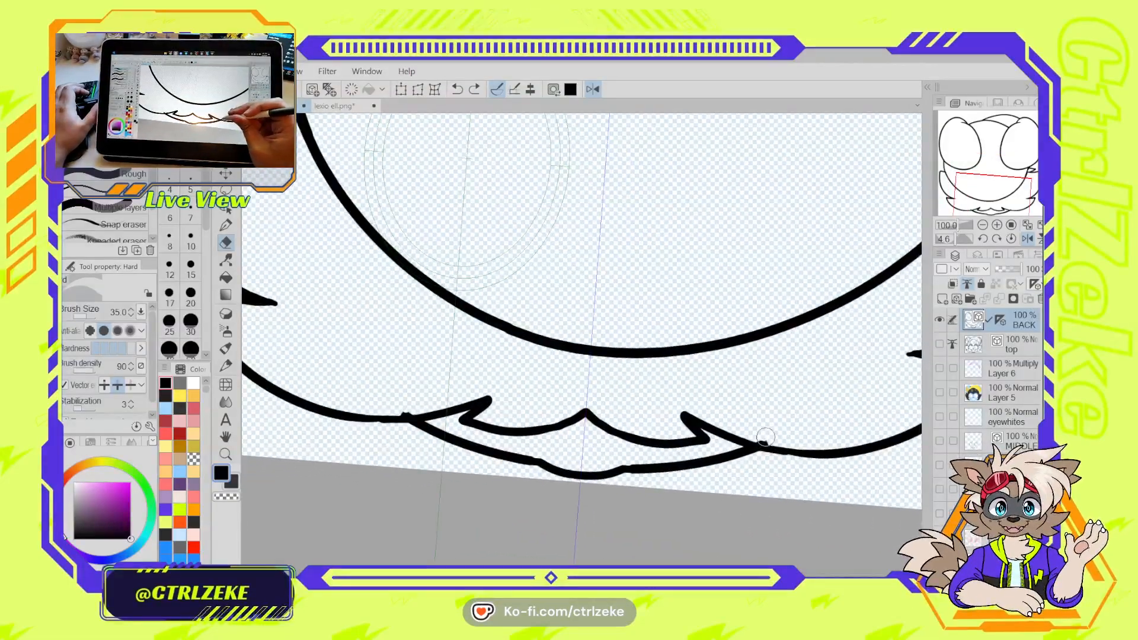
key("o")
left_click(763, 443)
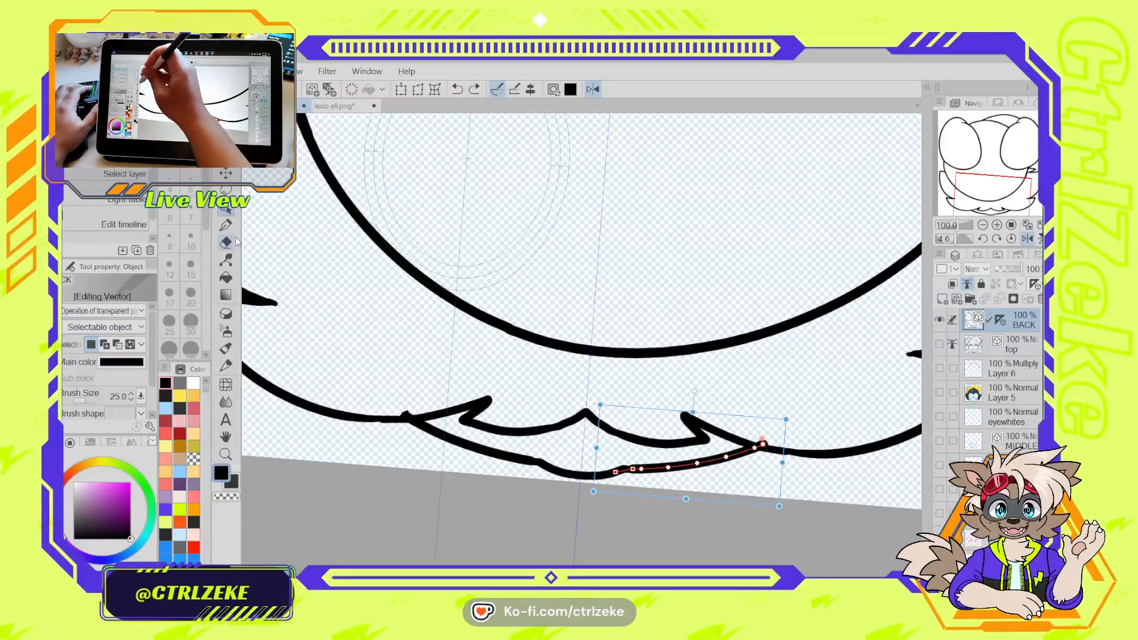
left_click(225, 260)
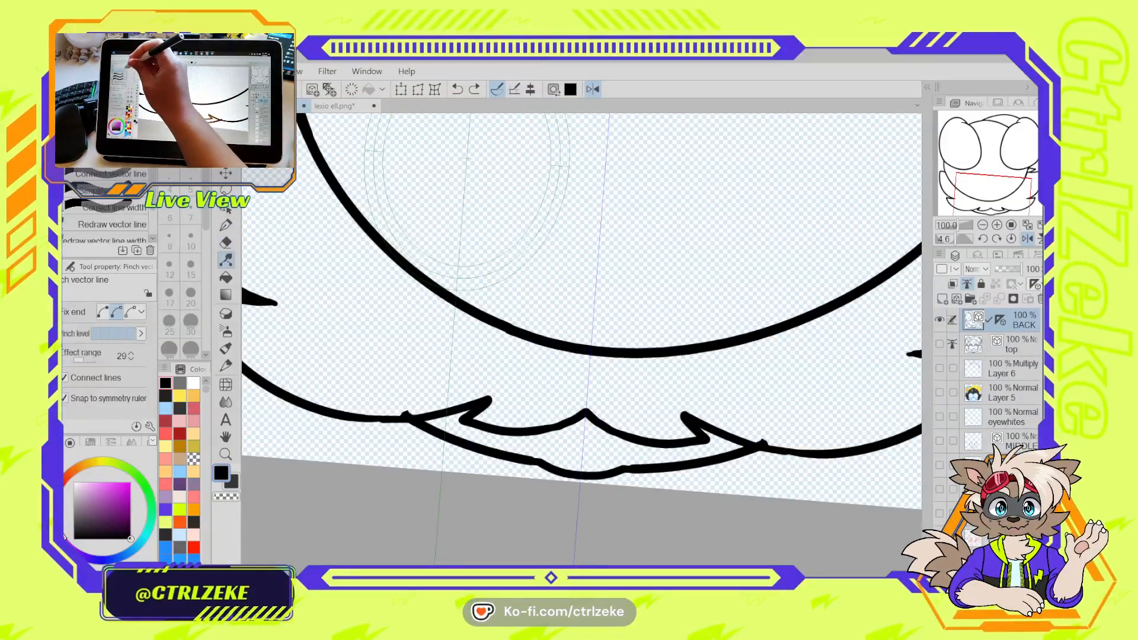
left_click(116, 140)
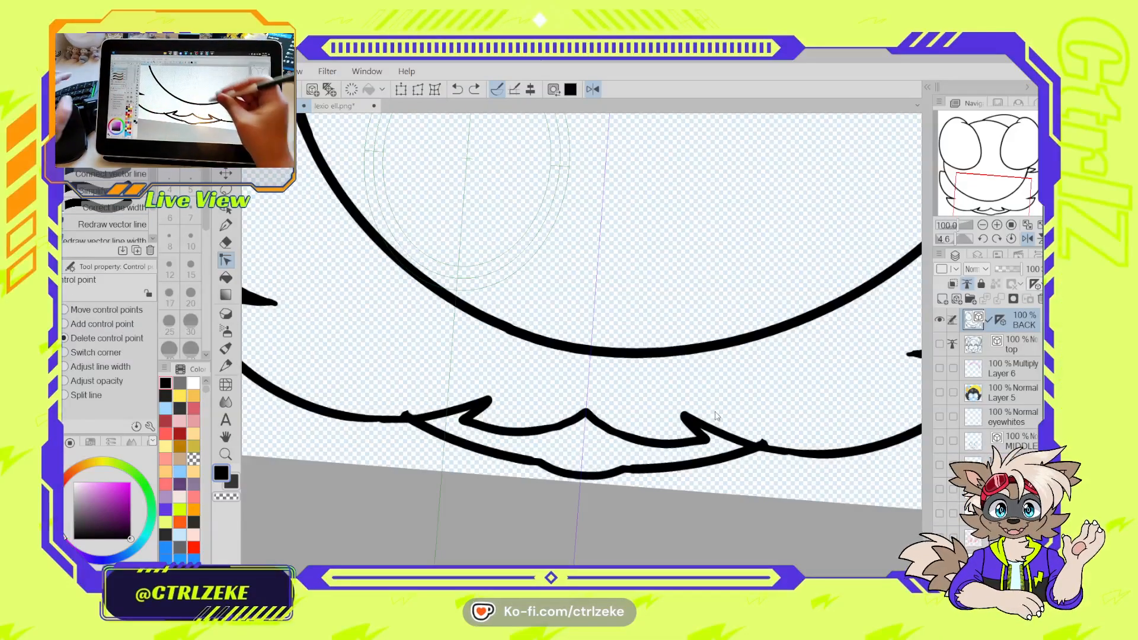
scroll(772, 447, "up", 2)
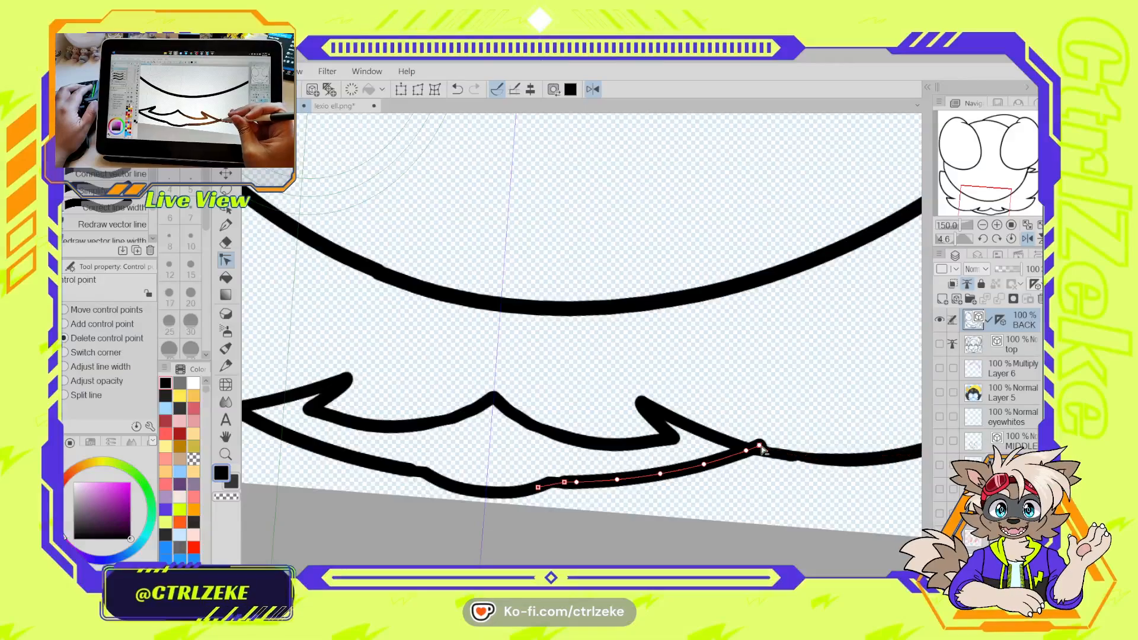
left_click_drag(323, 361, 442, 360)
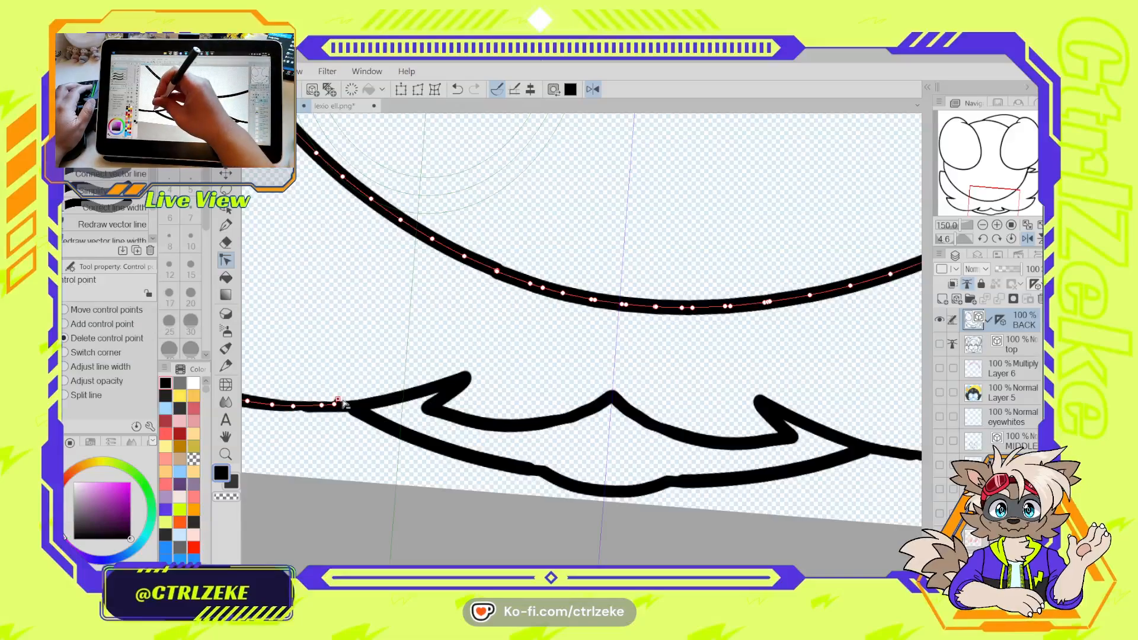
Try to draw the left side of the head outline through the left ear with the size 25 G-pen
scroll(823, 407, "down", 2)
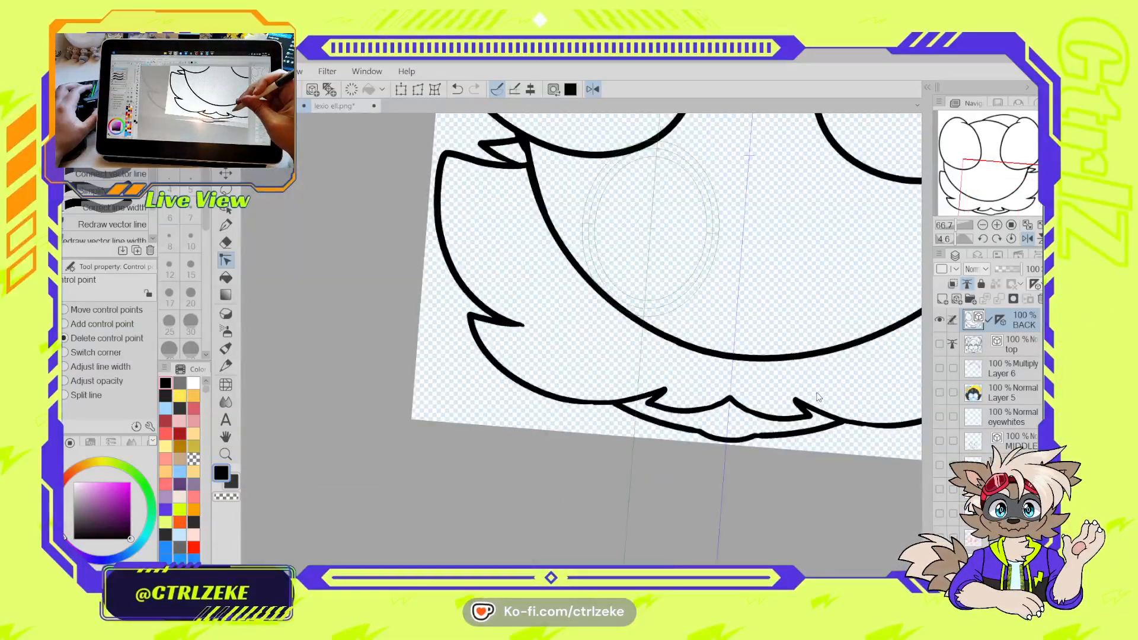
left_click_drag(794, 377, 692, 415)
key("p")
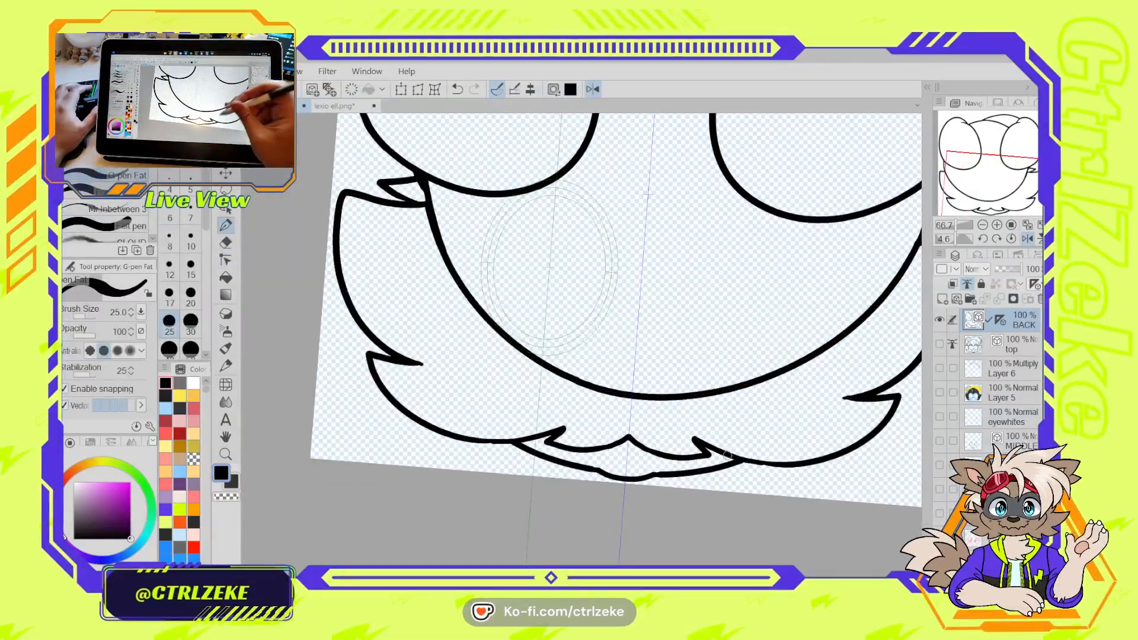
scroll(728, 454, "down", 5)
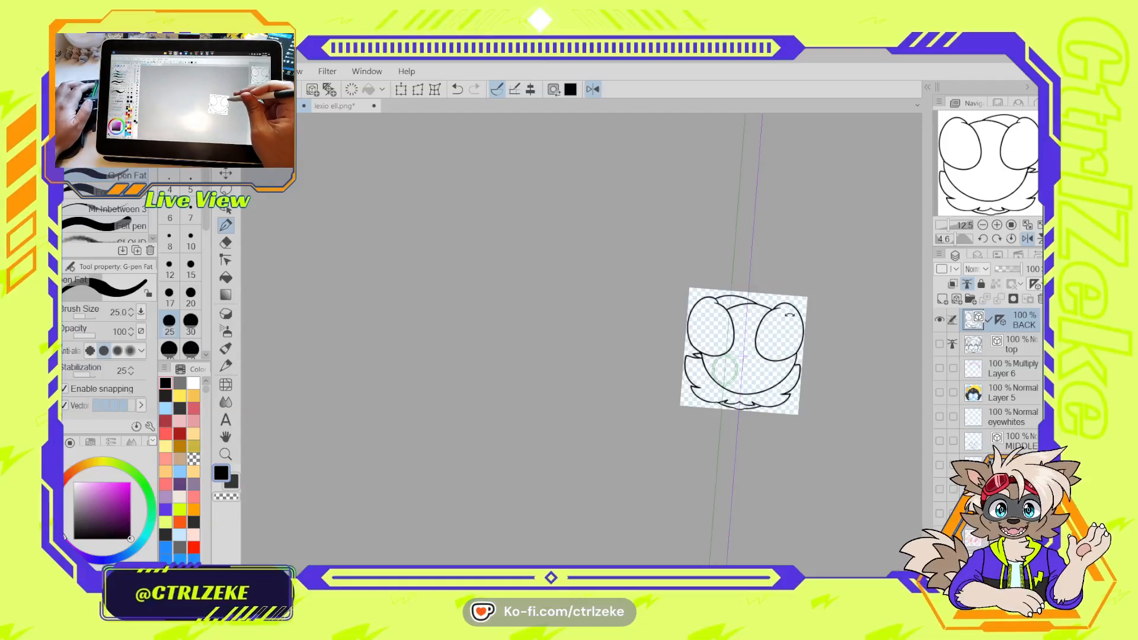
left_click_drag(789, 315, 739, 290)
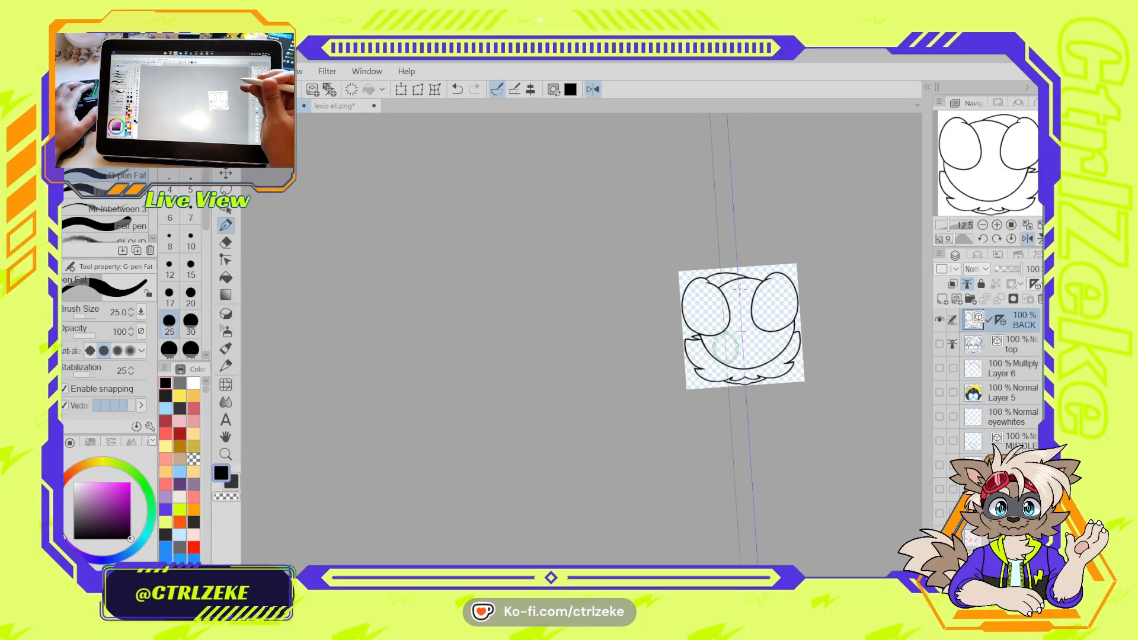
left_click_drag(791, 309, 723, 355)
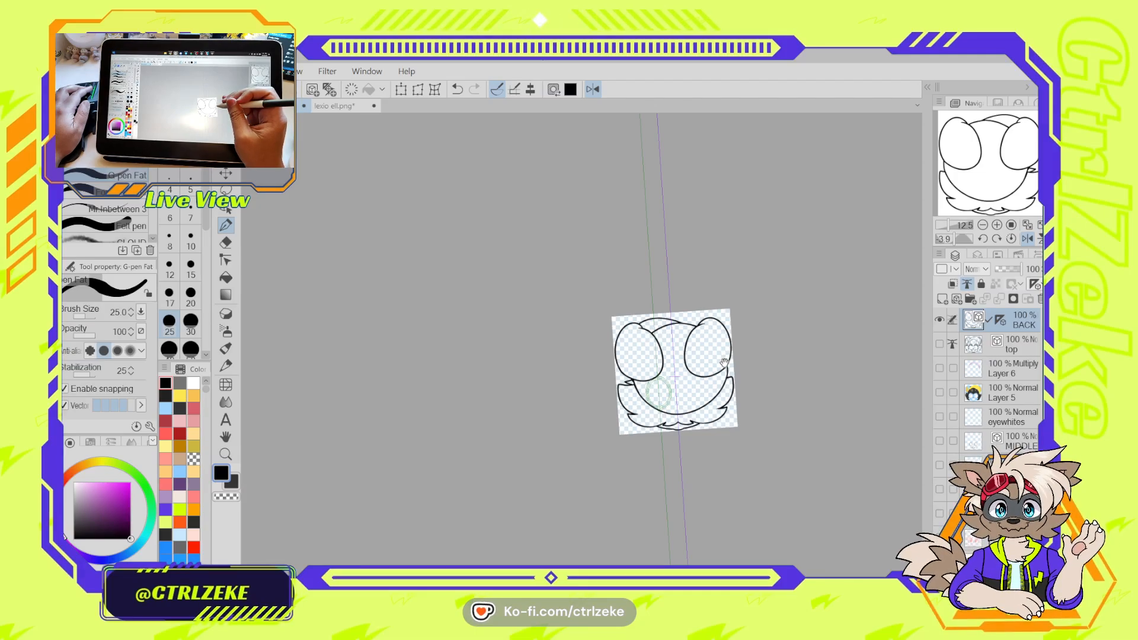
scroll(680, 317, "up", 5)
mouse_move(533, 532)
left_mouse_down()
mouse_move(570, 380)
mouse_move(627, 333)
left_mouse_up()
scroll(630, 326, "down", 2)
scroll(630, 326, "up", 2)
key("ctrl+z")
scroll(554, 463, "up", 1)
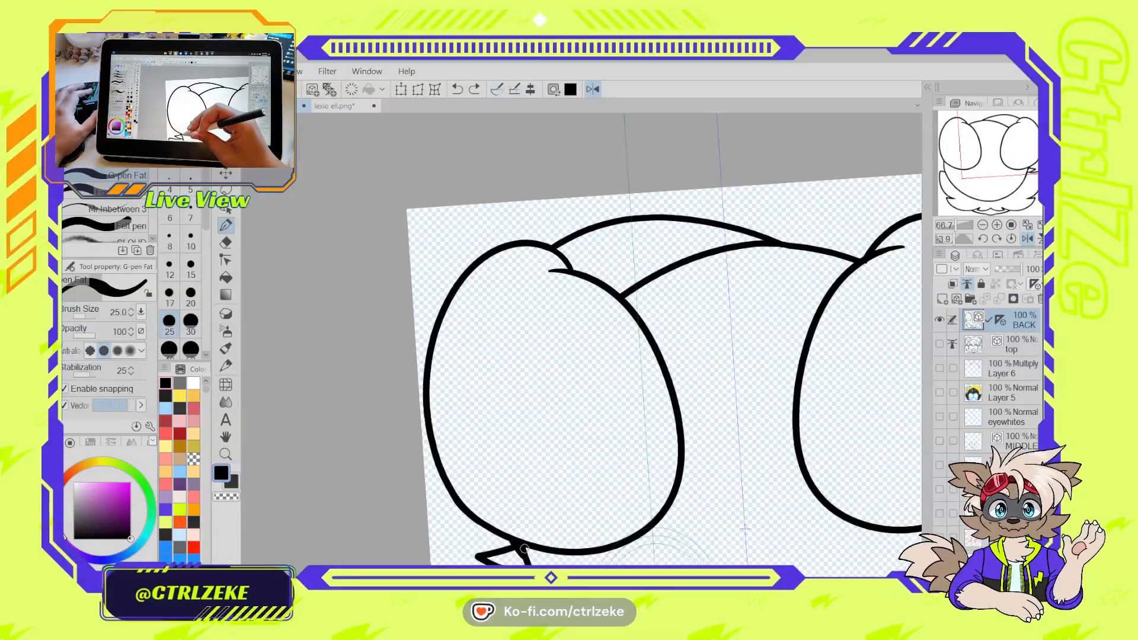
mouse_move(523, 552)
left_mouse_down()
mouse_move(547, 384)
mouse_move(637, 288)
left_mouse_up()
key("ctrl+z")
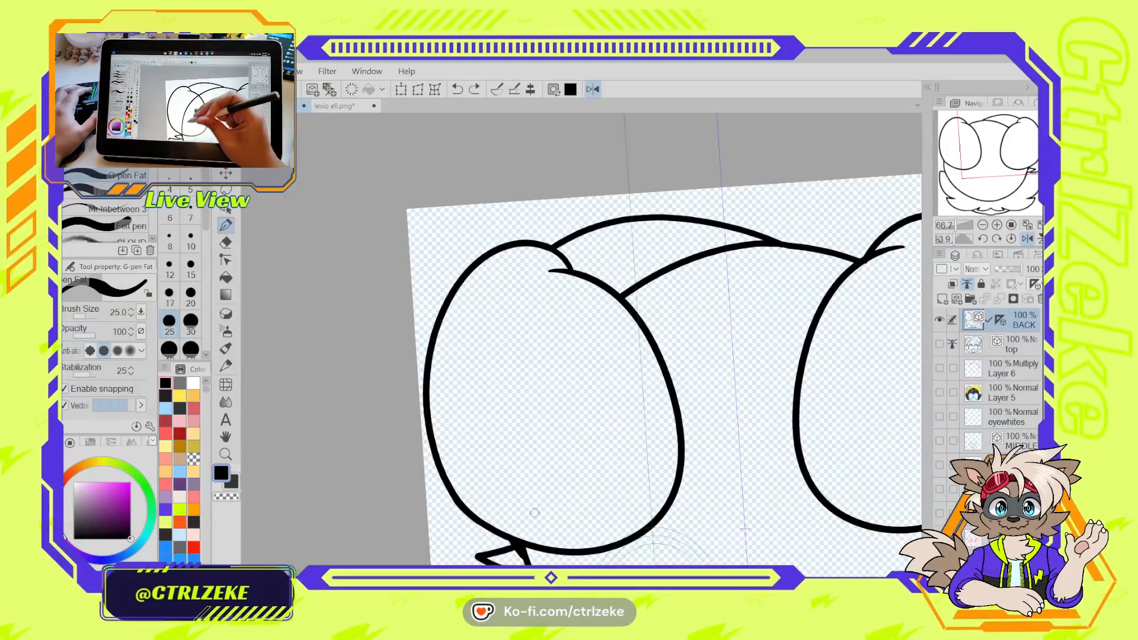
mouse_move(521, 505)
left_mouse_down()
mouse_move(665, 259)
mouse_move(511, 536)
left_mouse_up()
key("ctrl+z")
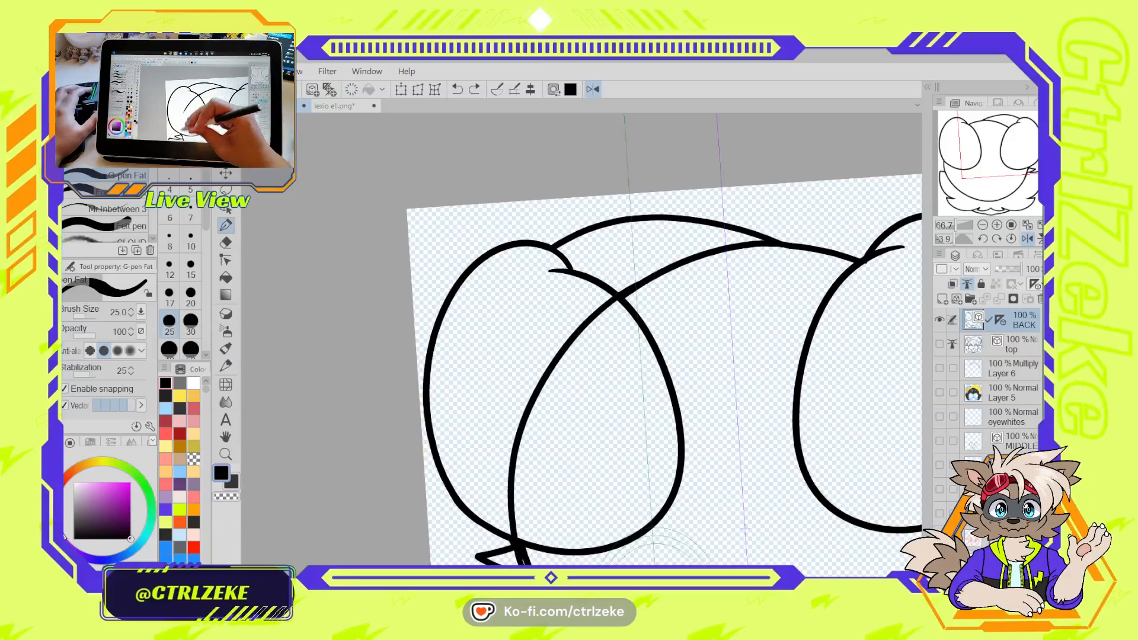
key("ctrl+z")
Draw the head outline through the left ear without ruler snapping and pinch its lower part outward
left_click_drag(582, 328, 525, 526)
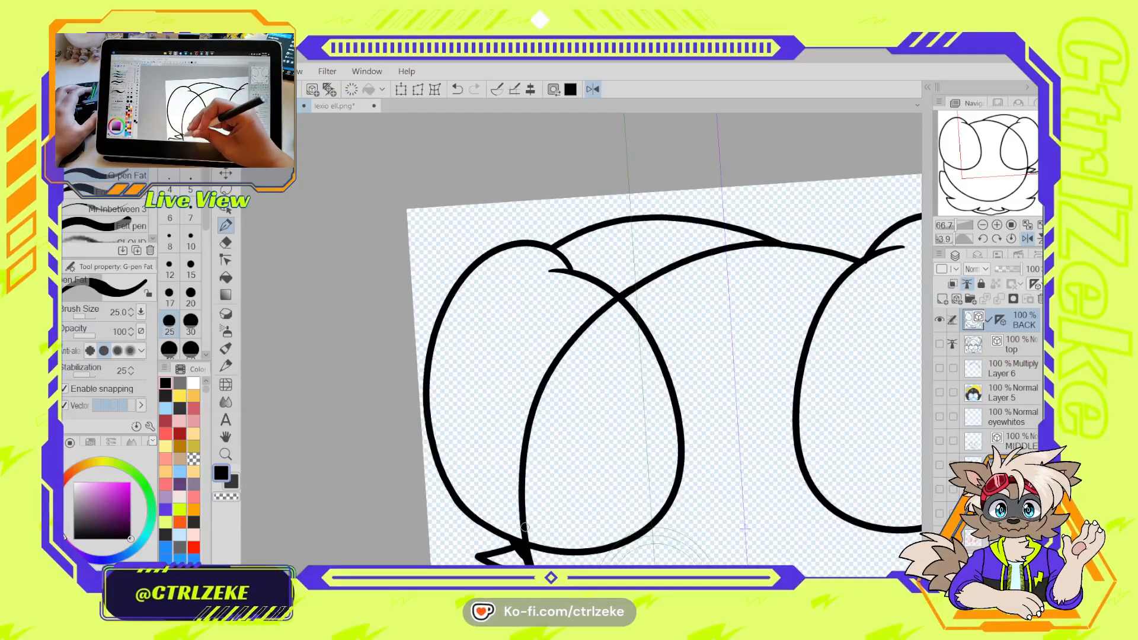
key("y")
left_click_drag(526, 483, 521, 477)
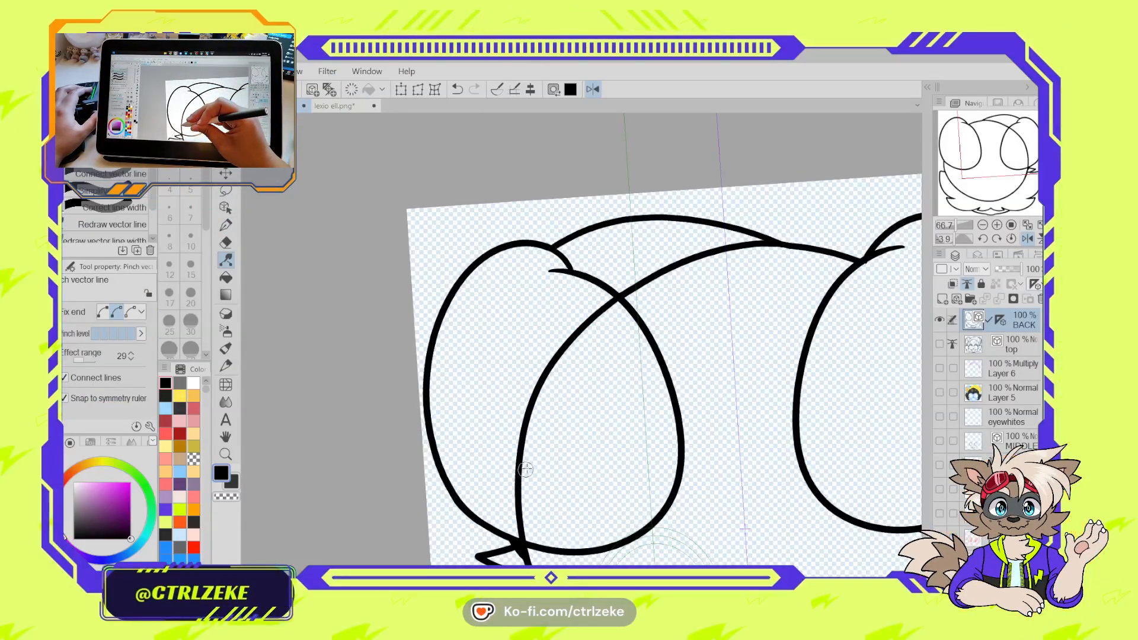
Erase the parts of the head outline that cross the inside of both ears
scroll(643, 380, "down", 2)
key("e")
scroll(664, 394, "down", 5)
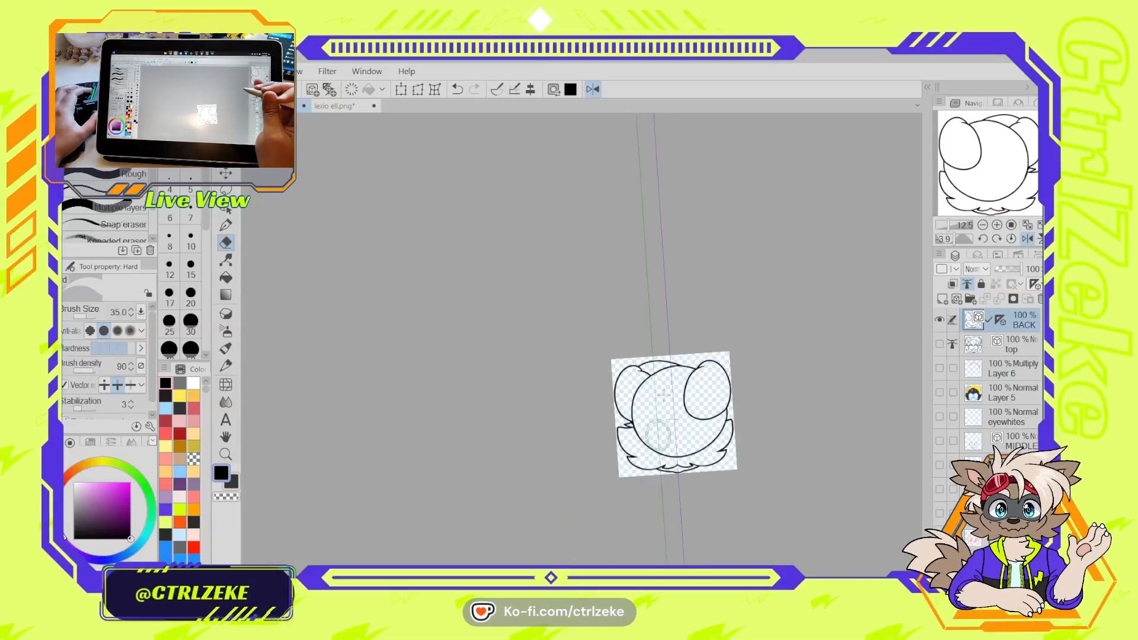
scroll(706, 383, "up", 2)
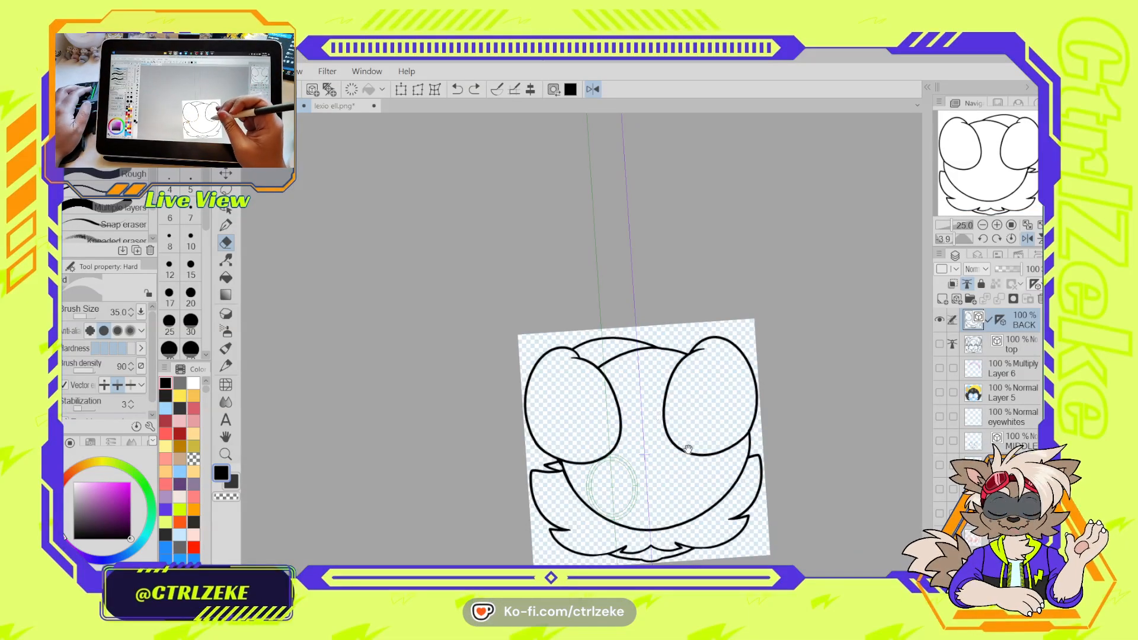
left_click_drag(689, 449, 671, 443)
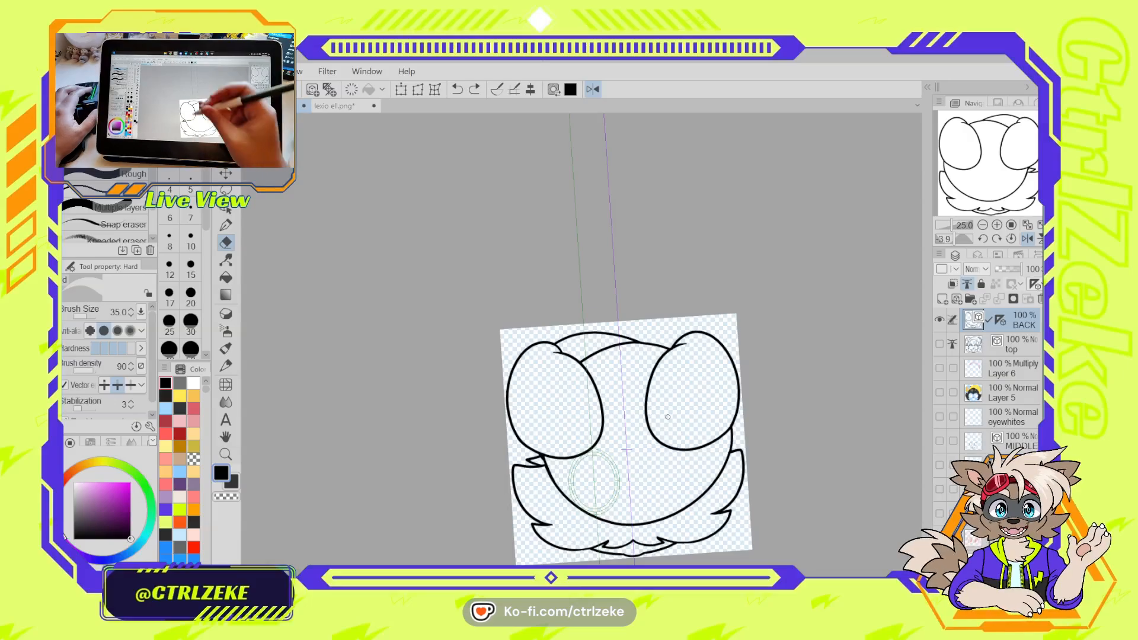
scroll(613, 516, "up", 2)
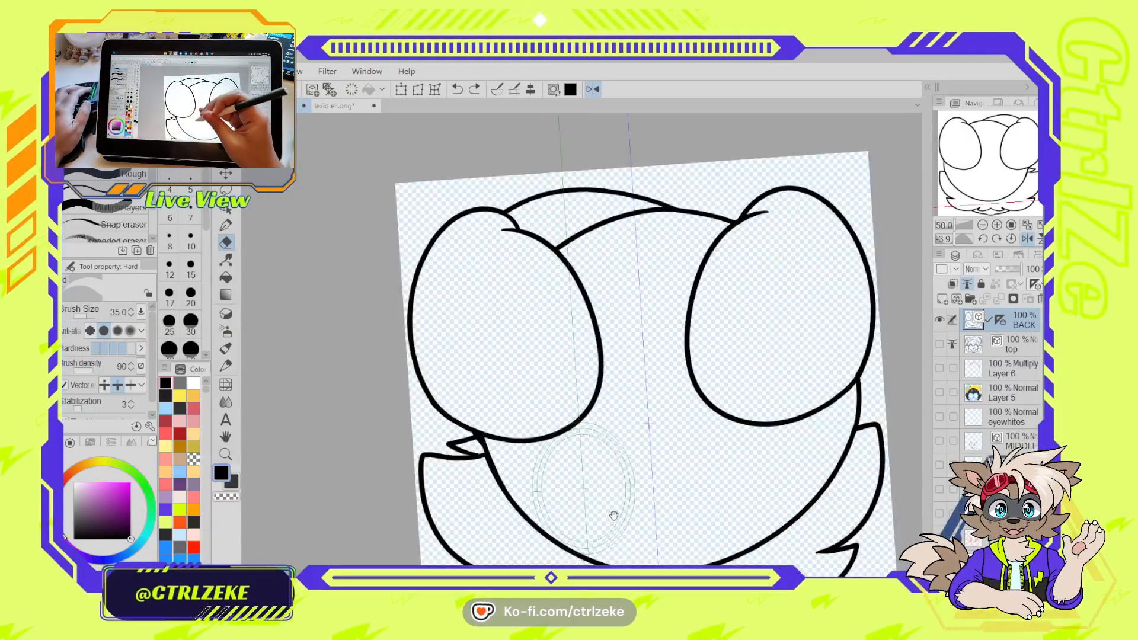
left_click_drag(614, 515, 579, 460)
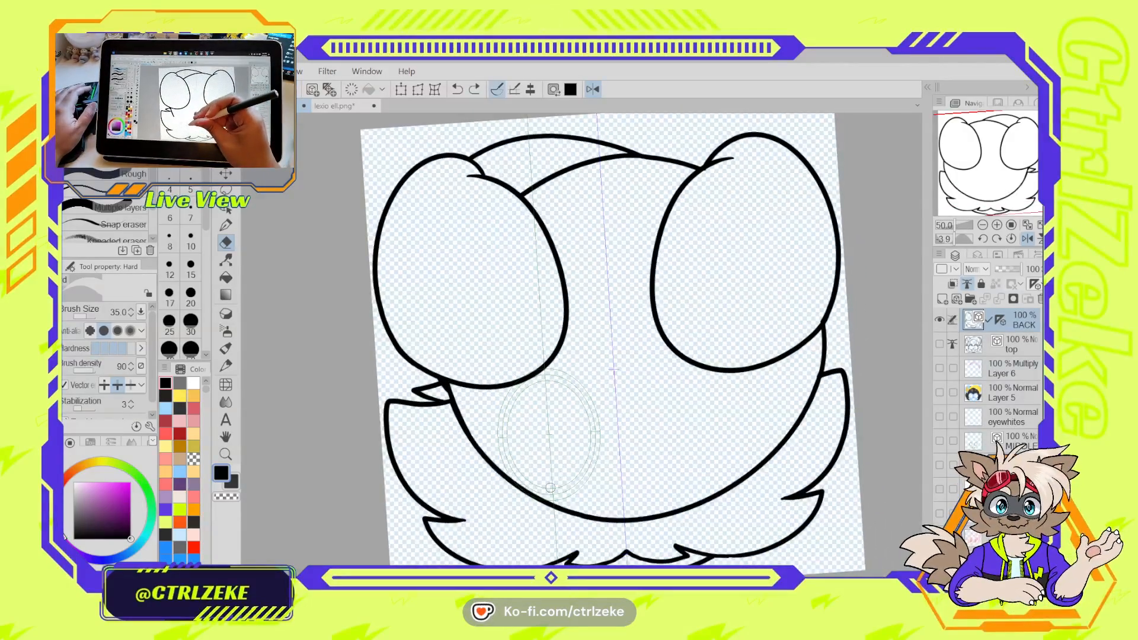
Draw an arched cap opening rising from the lower edge of the head outline with the size 25 G-pen
key("p")
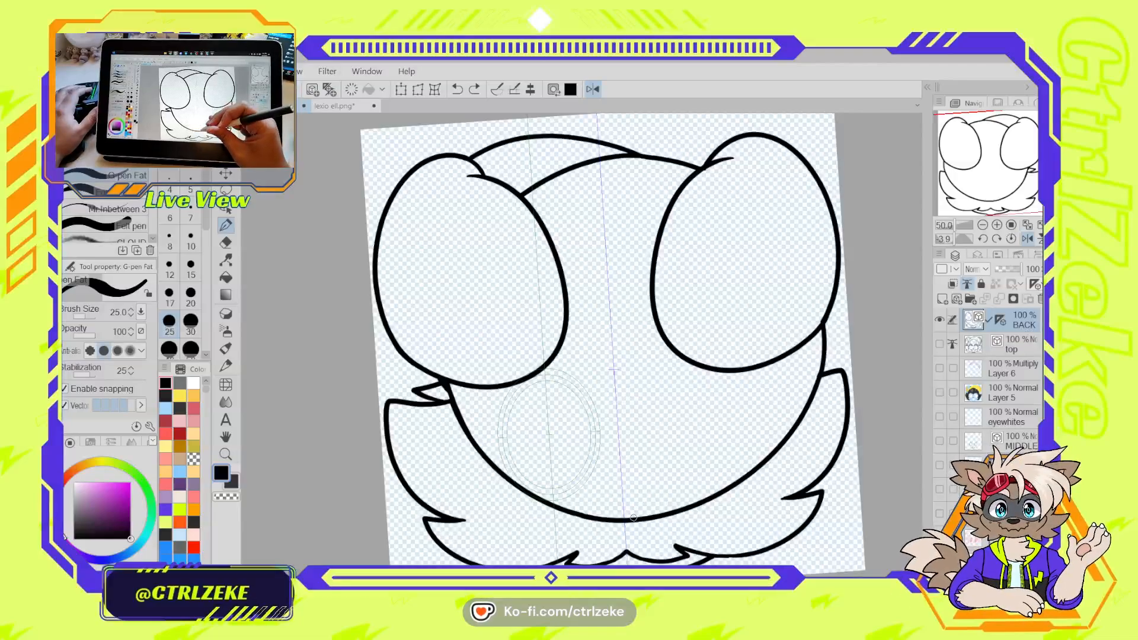
mouse_move(634, 517)
left_mouse_down()
mouse_move(636, 464)
mouse_move(752, 419)
mouse_move(784, 467)
left_mouse_up()
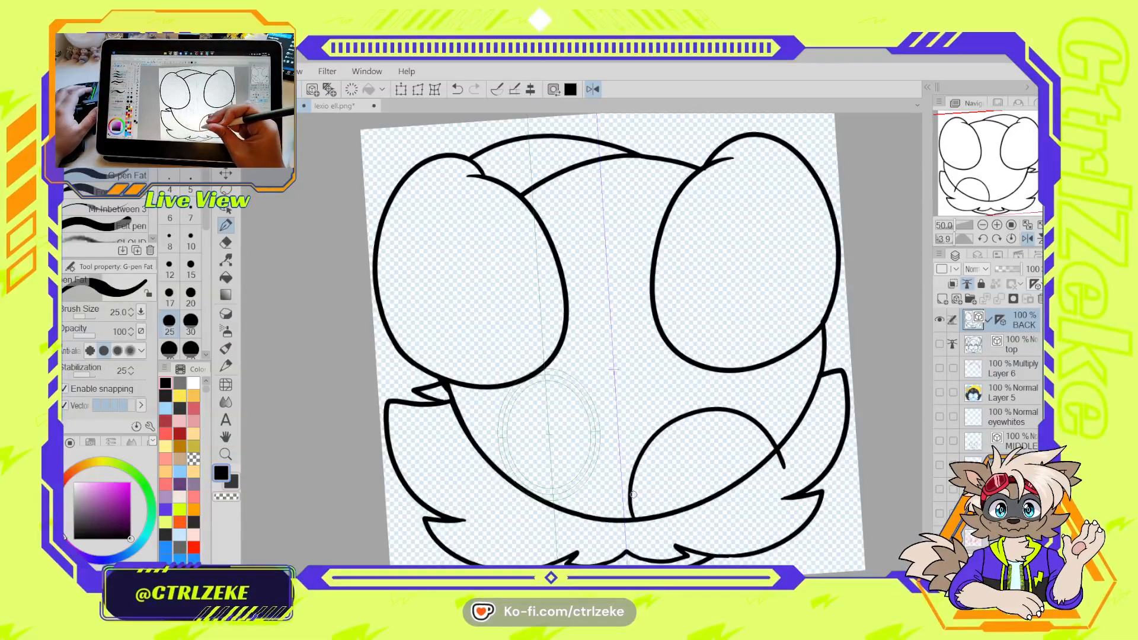
Try to draw the cap's strap line across the lower part of the arch
left_click_drag(632, 492, 763, 438)
key("ctrl+z")
left_click_drag(682, 483, 767, 418)
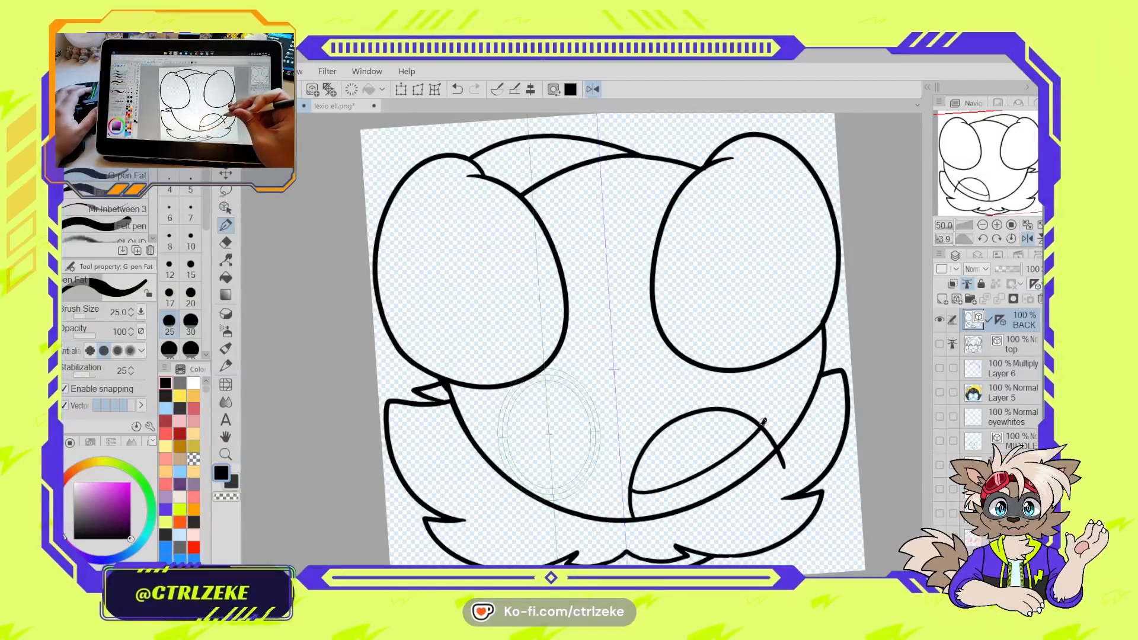
key("ctrl+z")
mouse_move(622, 491)
left_mouse_down()
mouse_move(727, 458)
mouse_move(783, 414)
left_mouse_up()
key("ctrl+z")
left_click_drag(619, 496, 777, 415)
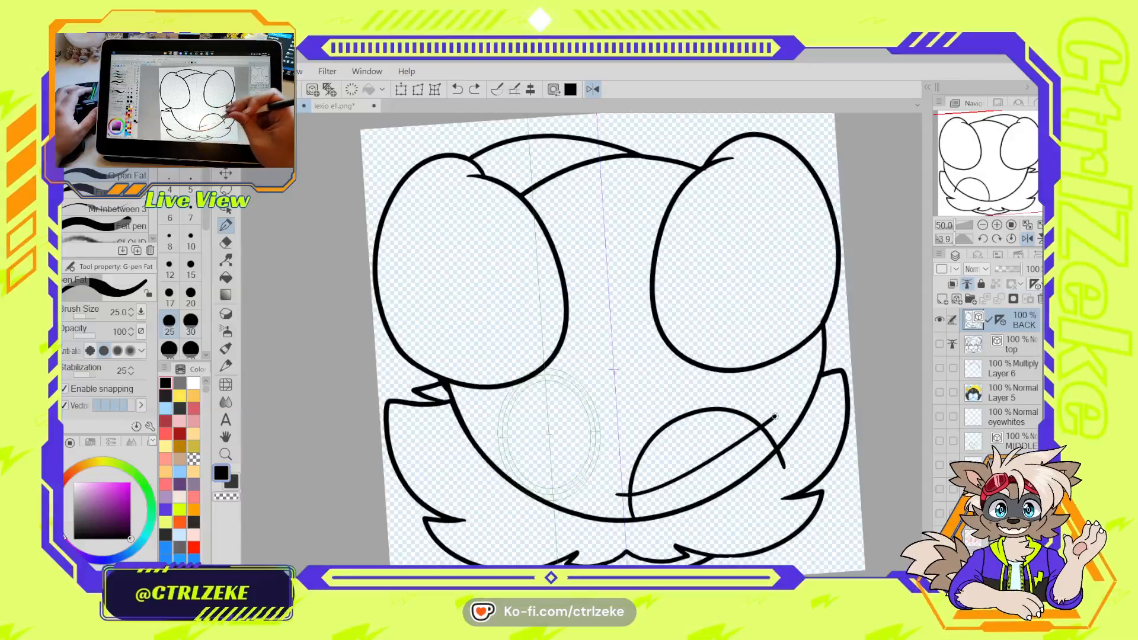
key("ctrl+z")
left_click_drag(618, 495, 766, 428)
key("ctrl+z")
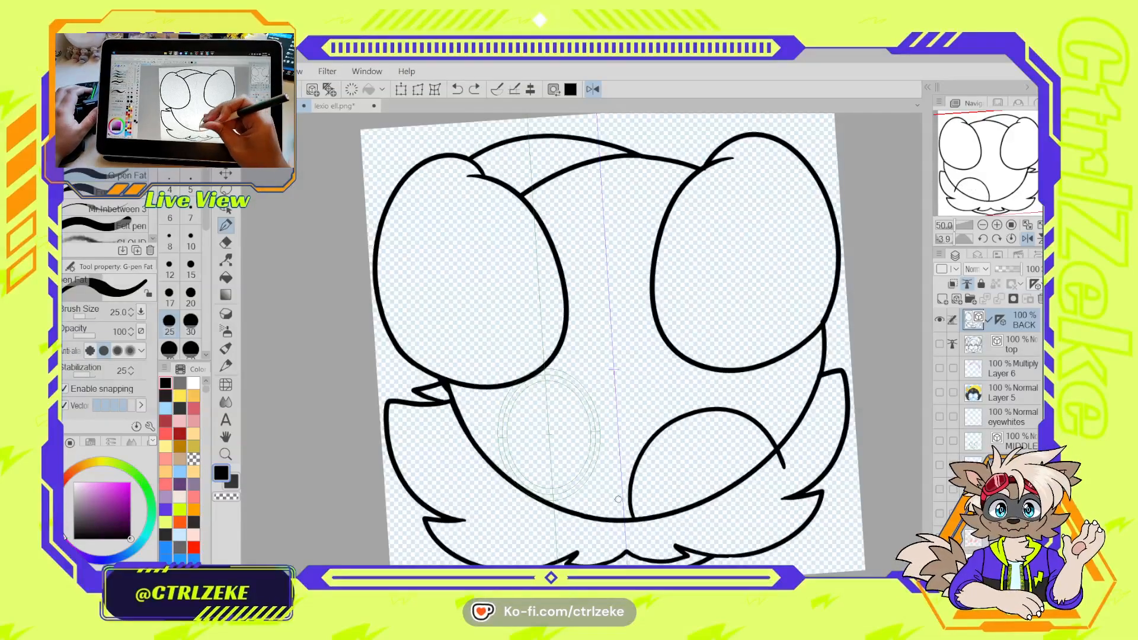
mouse_move(631, 501)
left_mouse_down()
mouse_move(716, 470)
mouse_move(778, 415)
left_mouse_up()
key("ctrl+z")
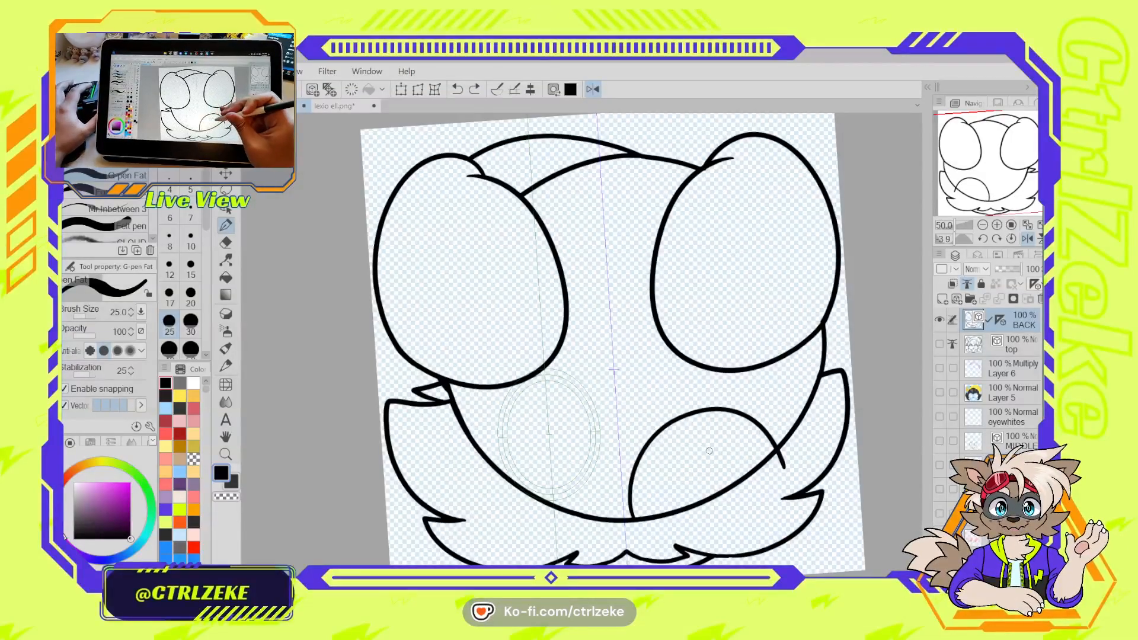
Draw a curved strap line across the arch parallel to the head outline and erase the overshooting ends of strap and arch
key("h")
mouse_move(518, 367)
left_mouse_down()
mouse_move(589, 381)
mouse_move(500, 393)
mouse_move(402, 310)
mouse_move(434, 189)
mouse_move(460, 262)
mouse_move(474, 368)
left_mouse_up()
mouse_move(479, 441)
left_mouse_down()
mouse_move(474, 410)
mouse_move(522, 261)
left_mouse_up()
key("ctrl+z")
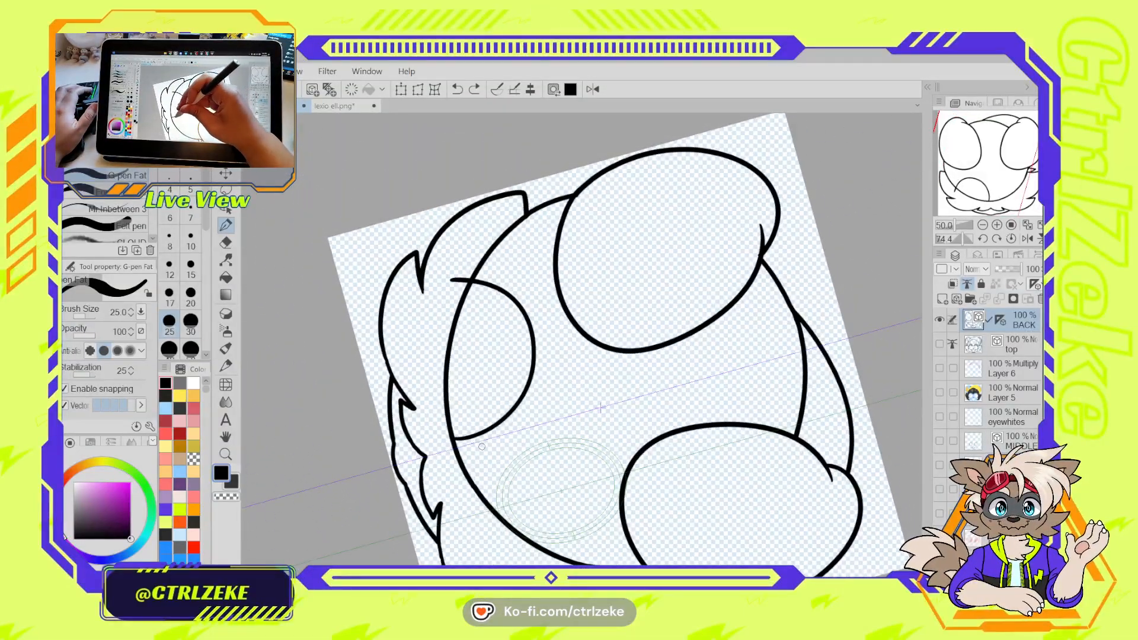
key("e")
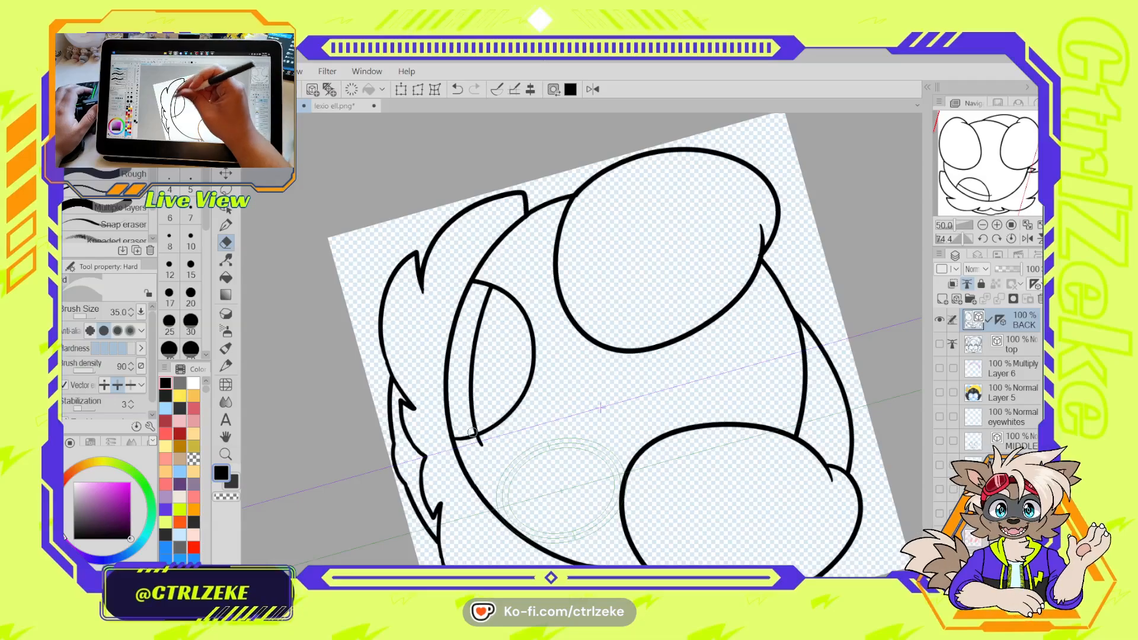
scroll(473, 453, "up", 2)
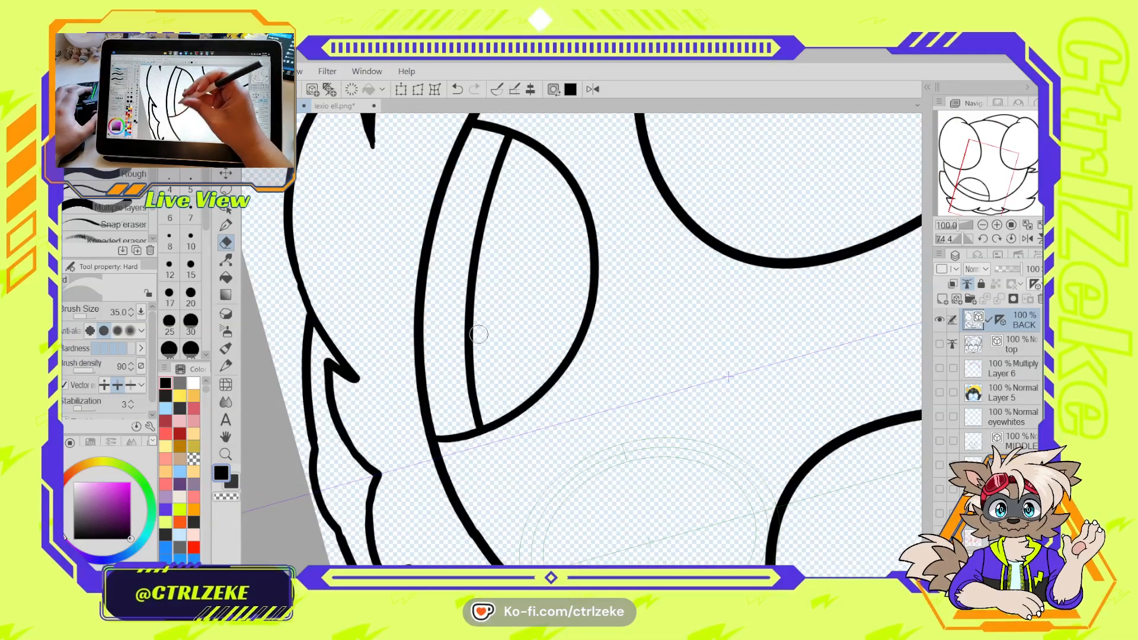
Draw a rounded end on the cap strap and add four small oval holes along it
key("p")
left_click_drag(425, 383, 468, 380)
left_click_drag(441, 323, 442, 330)
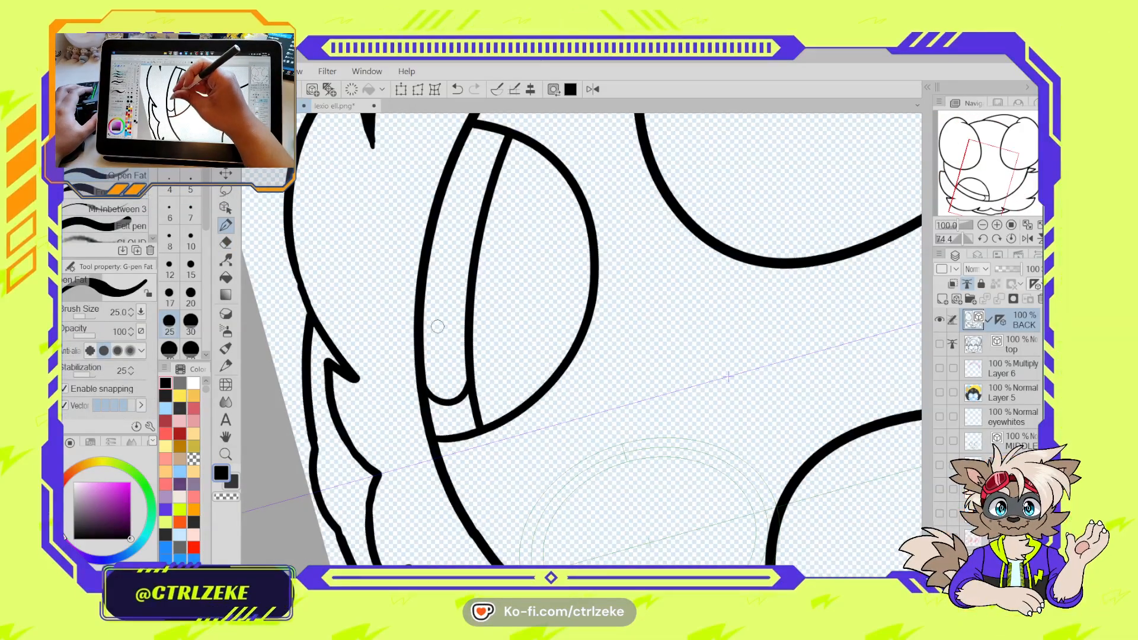
left_click_drag(444, 271, 446, 278)
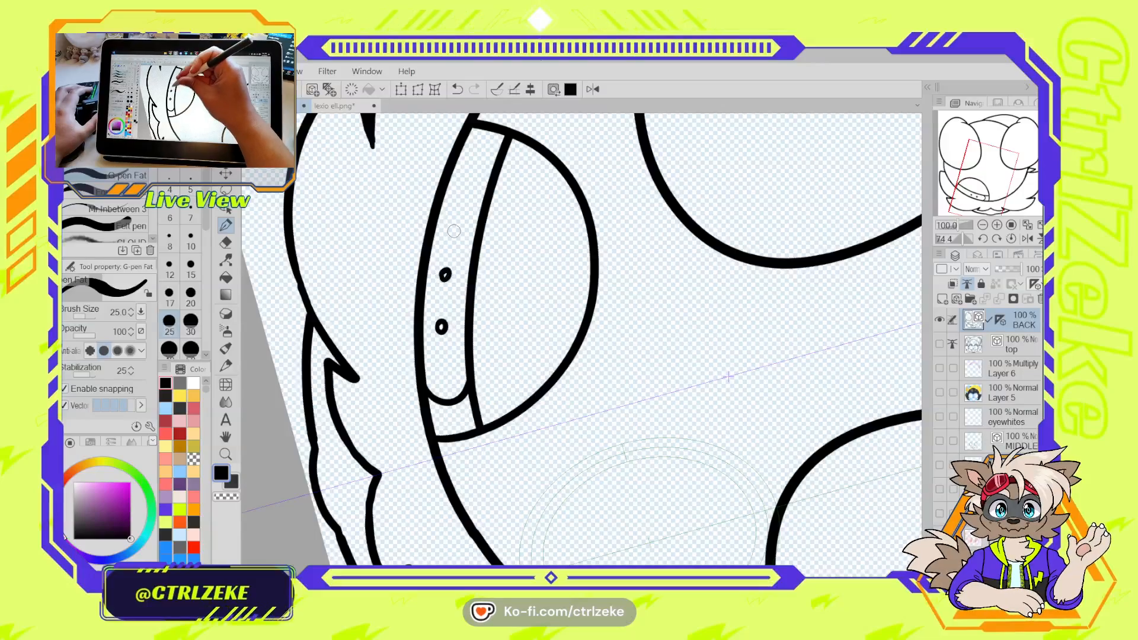
left_click_drag(453, 220, 455, 228)
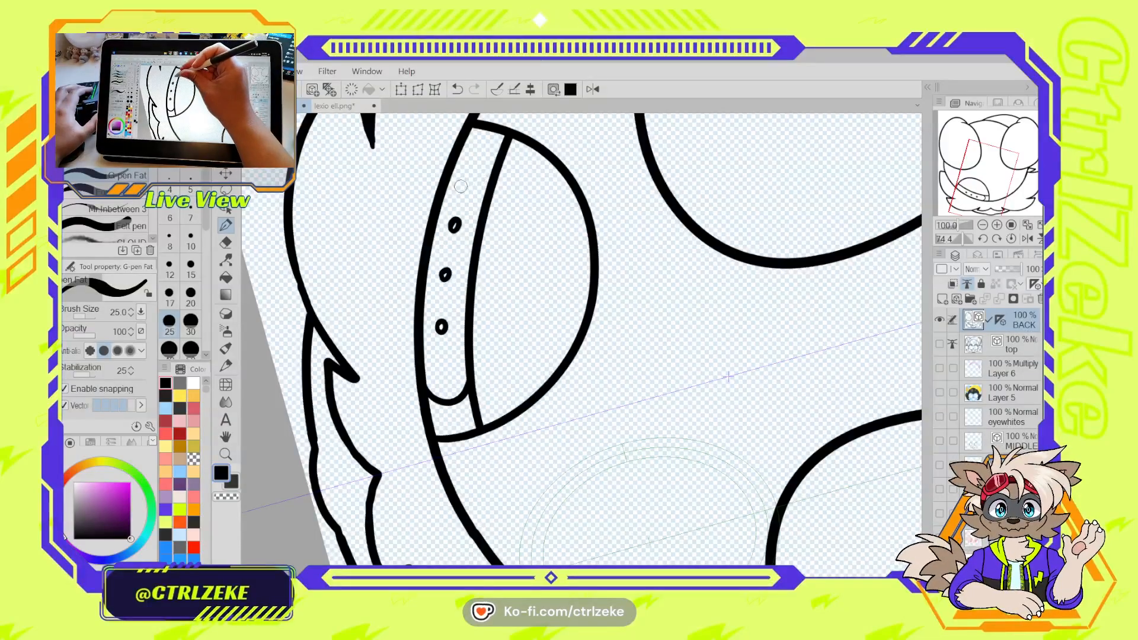
left_click_drag(463, 181, 465, 189)
Draw a spiky hair tuft poking out of the cap opening's outer side and erase the arch line it replaces
scroll(468, 185, "down", 2)
key("m")
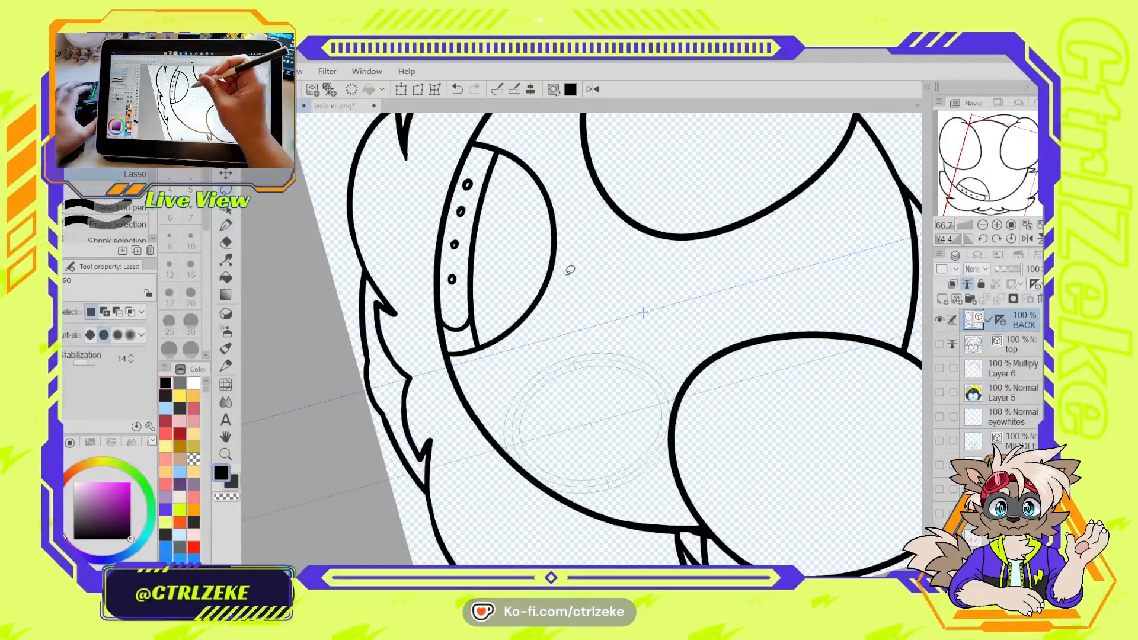
scroll(609, 315, "down", 3)
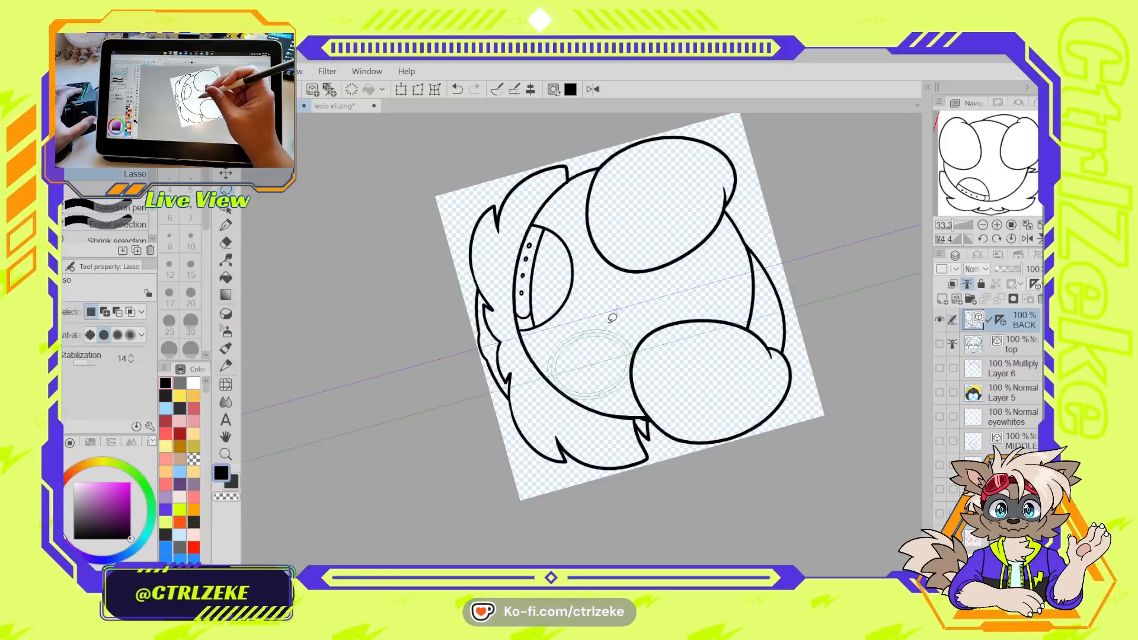
left_click_drag(614, 288, 639, 303)
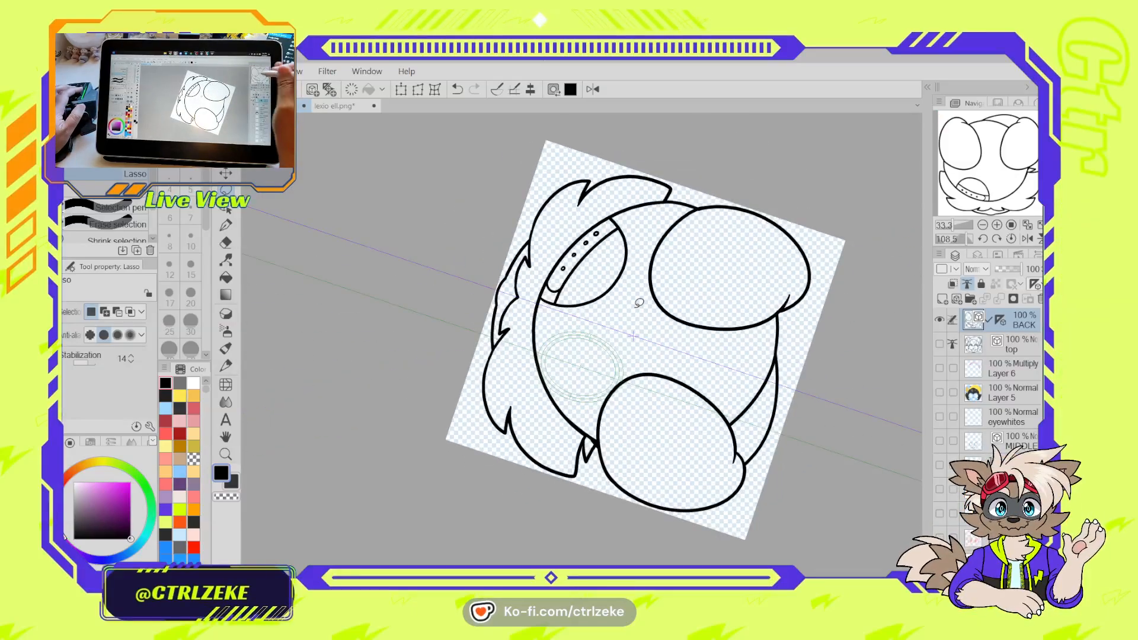
left_click(1012, 226)
left_click(1011, 238)
scroll(623, 392, "down", 2)
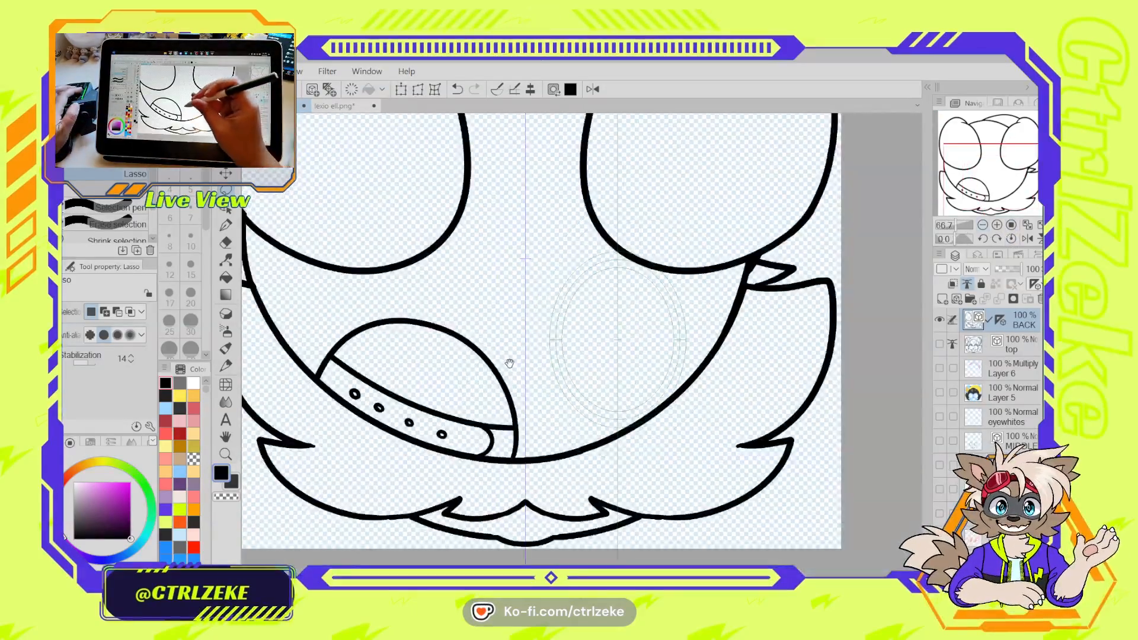
key("h")
mouse_move(671, 412)
left_mouse_down()
mouse_move(613, 393)
mouse_move(652, 353)
mouse_move(698, 394)
left_mouse_up()
key("p")
key("e")
scroll(690, 386, "down", 2)
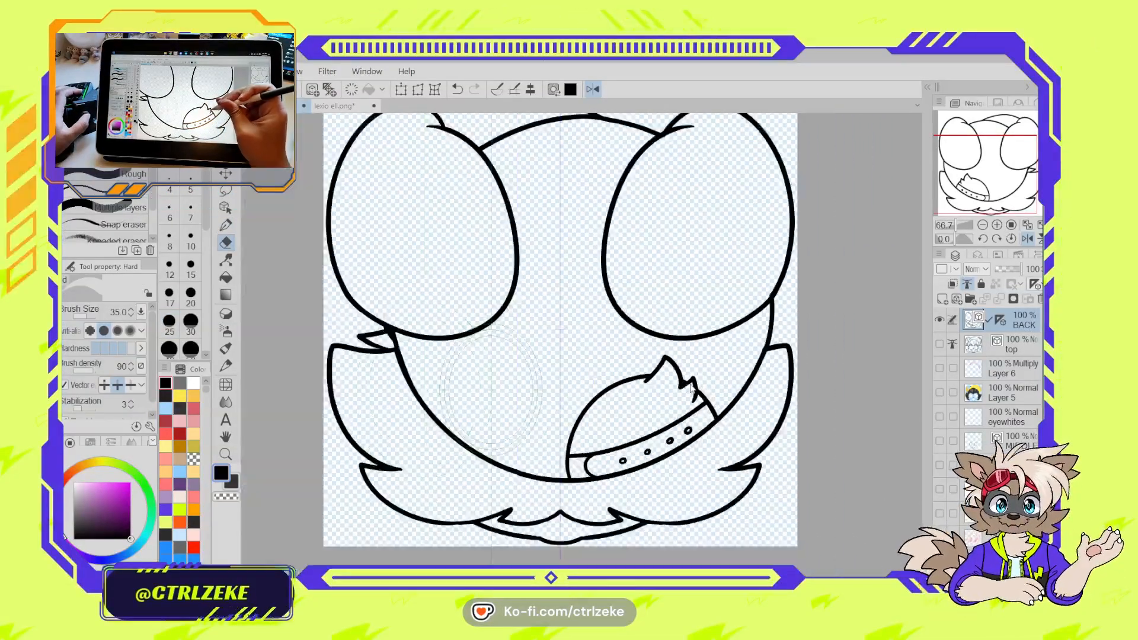
Show the coloured Layer 5, sample its yellow, light blue, orange and grey hair colours, and hide the layer again
key("h")
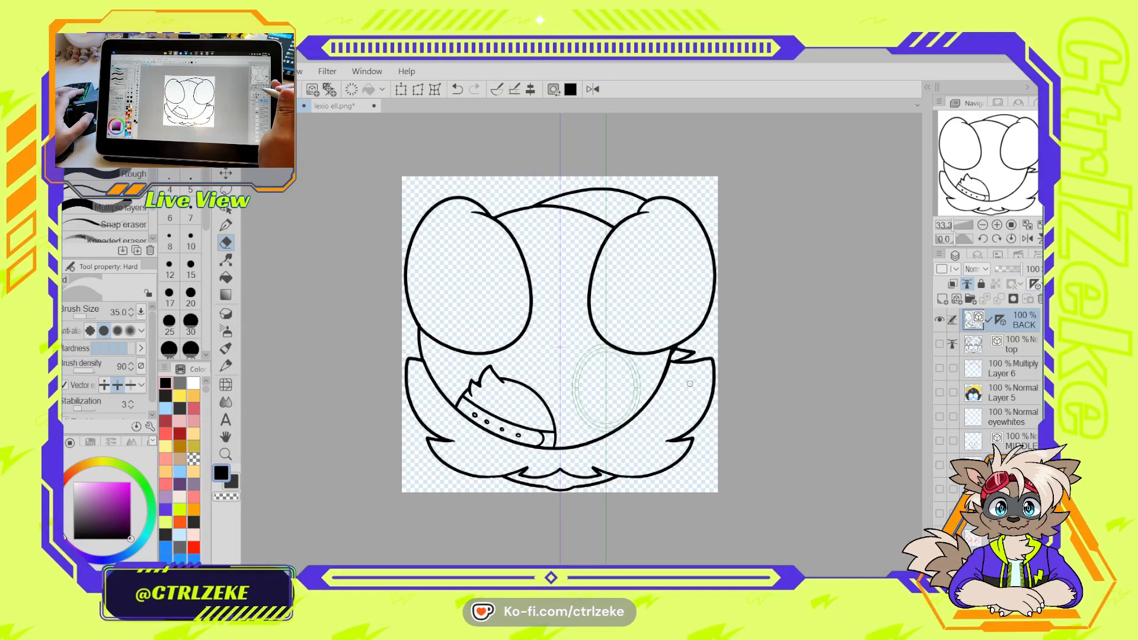
left_click(939, 392)
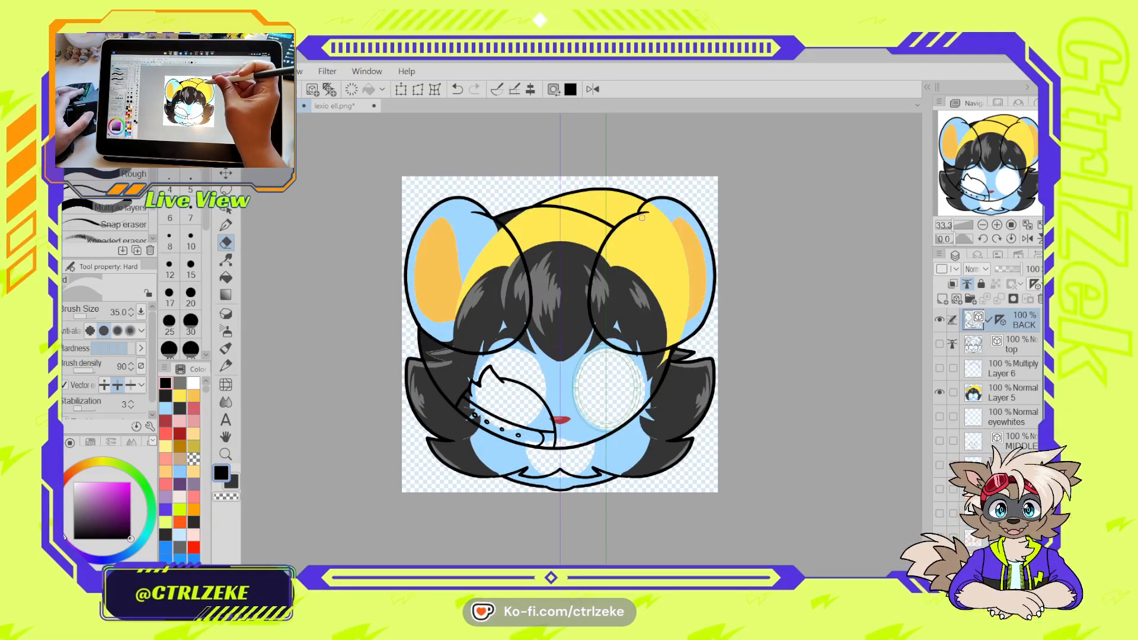
left_click(621, 206, "alt")
left_click(665, 213, "alt")
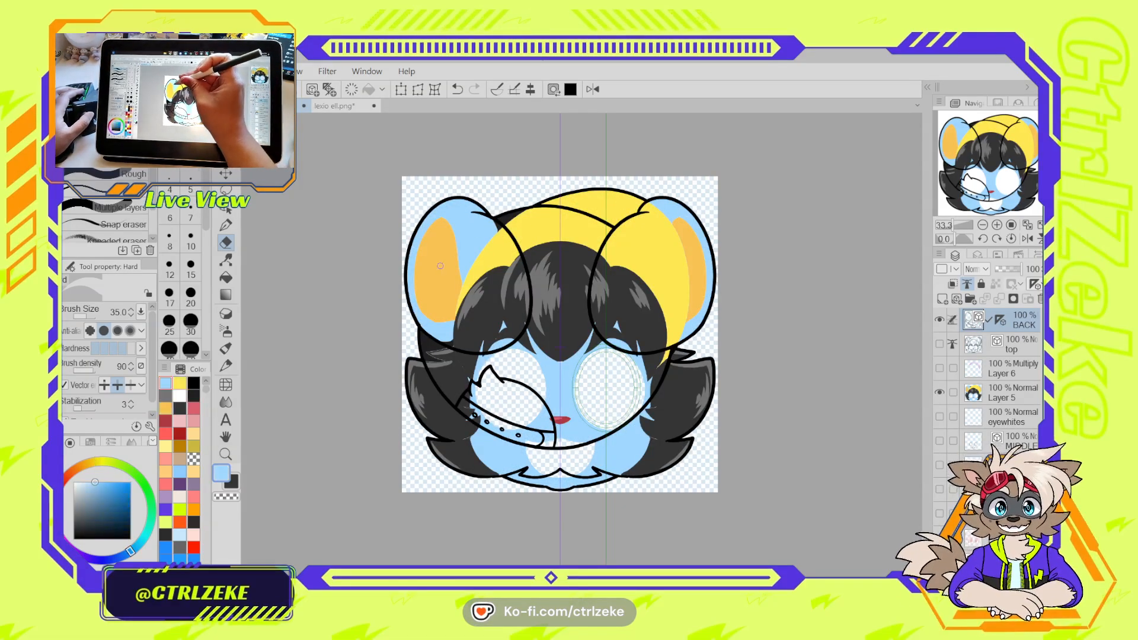
left_click(692, 260, "alt")
left_click(484, 318, "alt")
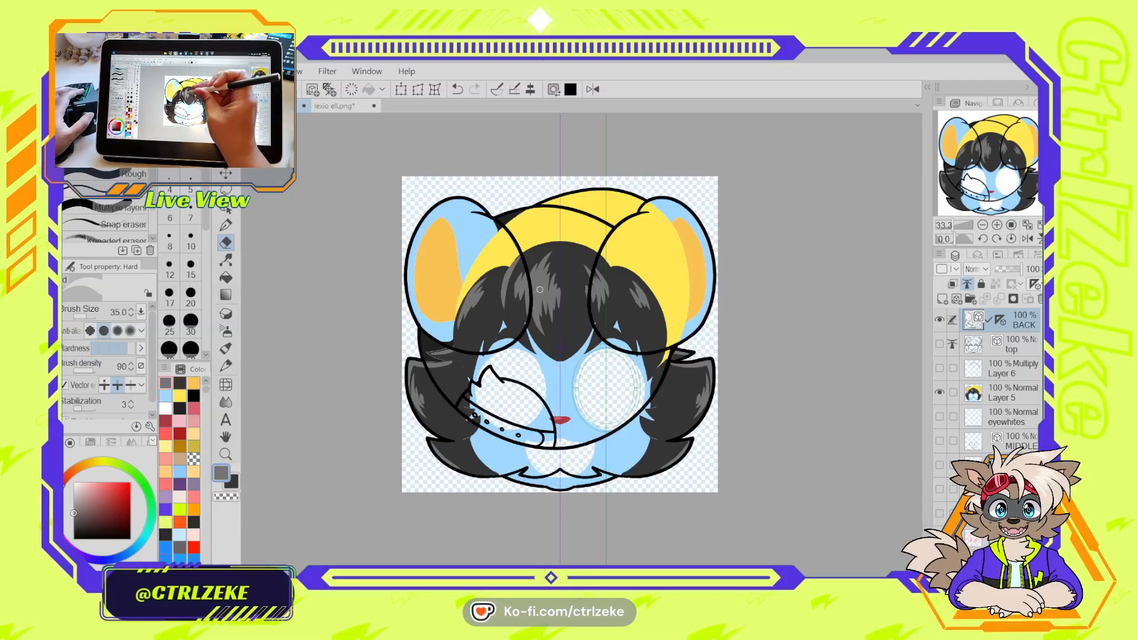
left_click(939, 392)
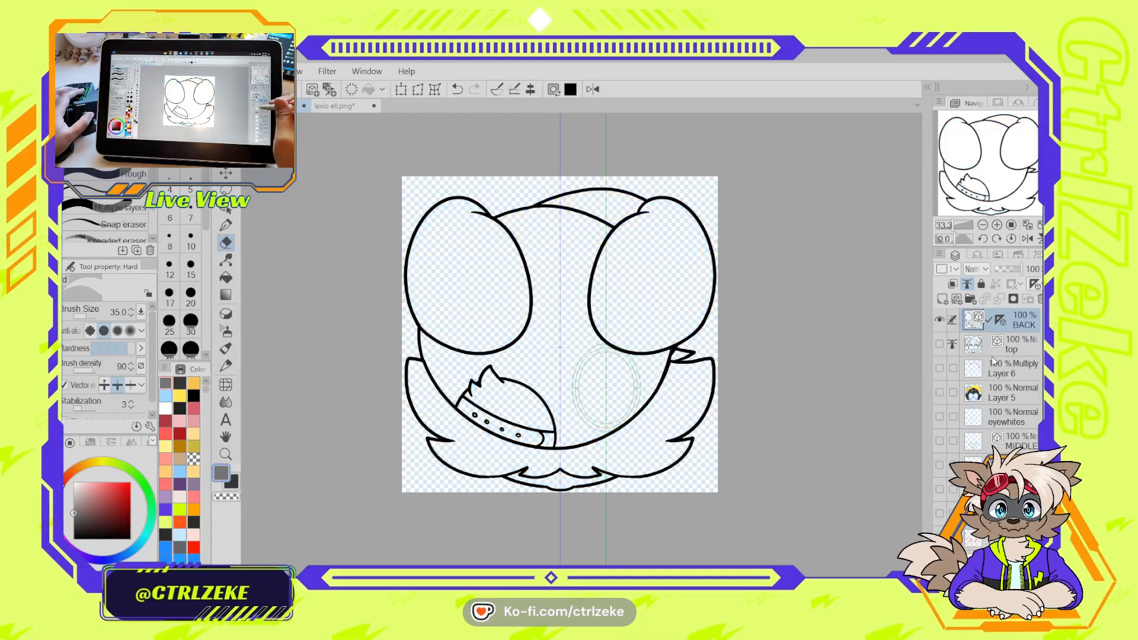
Add a new raster layer below the BACK line art and fill both ears and the lowest fur tuft with light blue
left_click(942, 298)
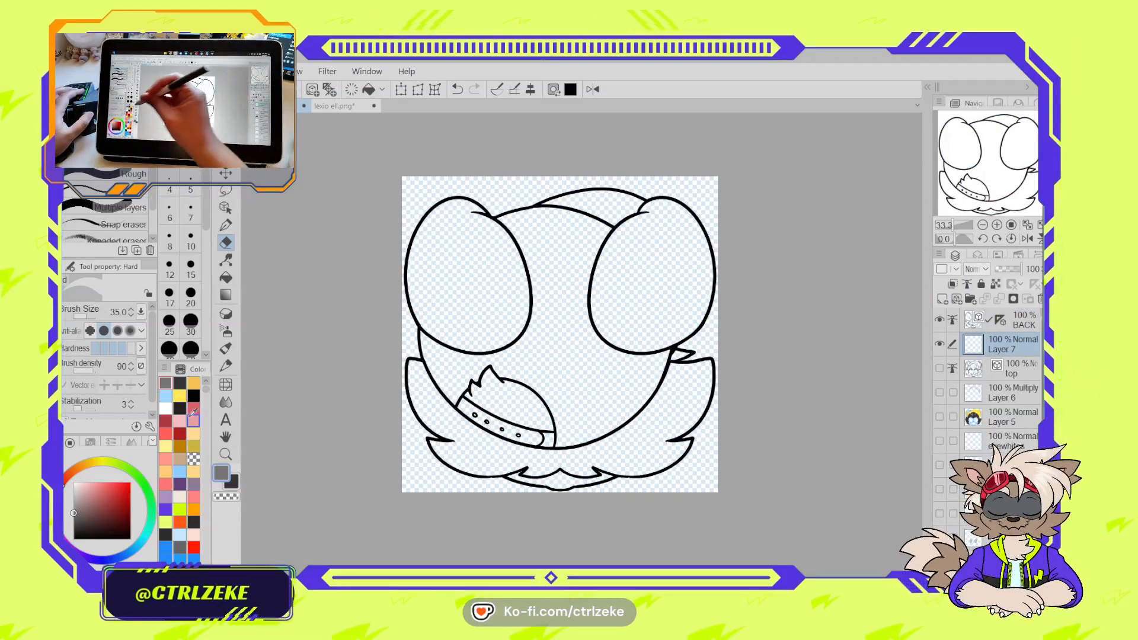
left_click(165, 396)
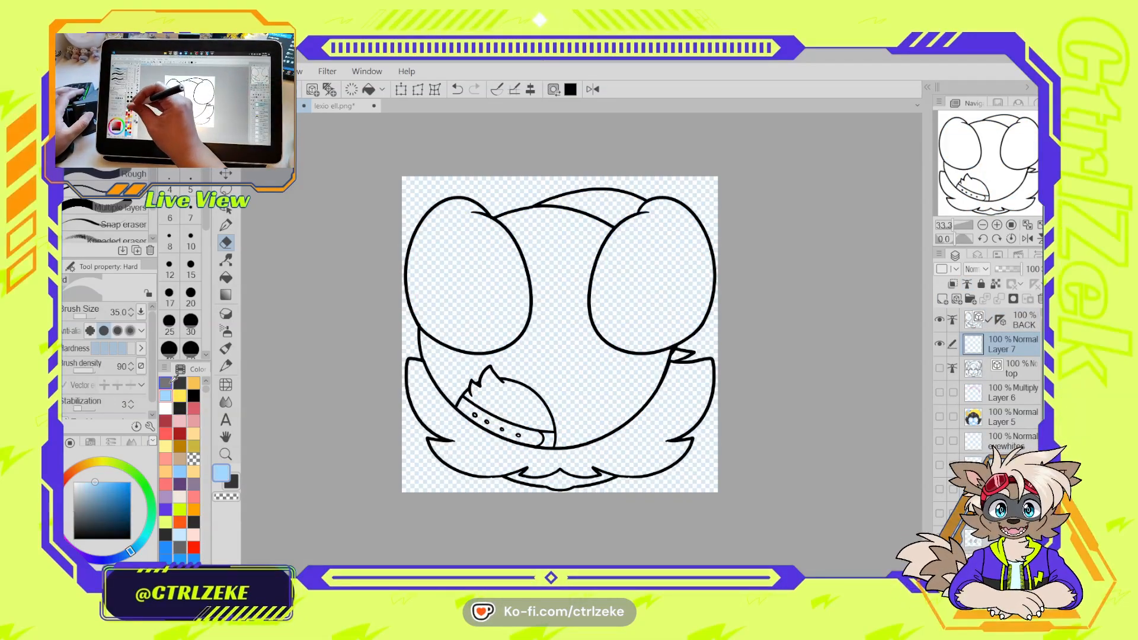
left_click(226, 278)
left_click(470, 216)
left_click(629, 320)
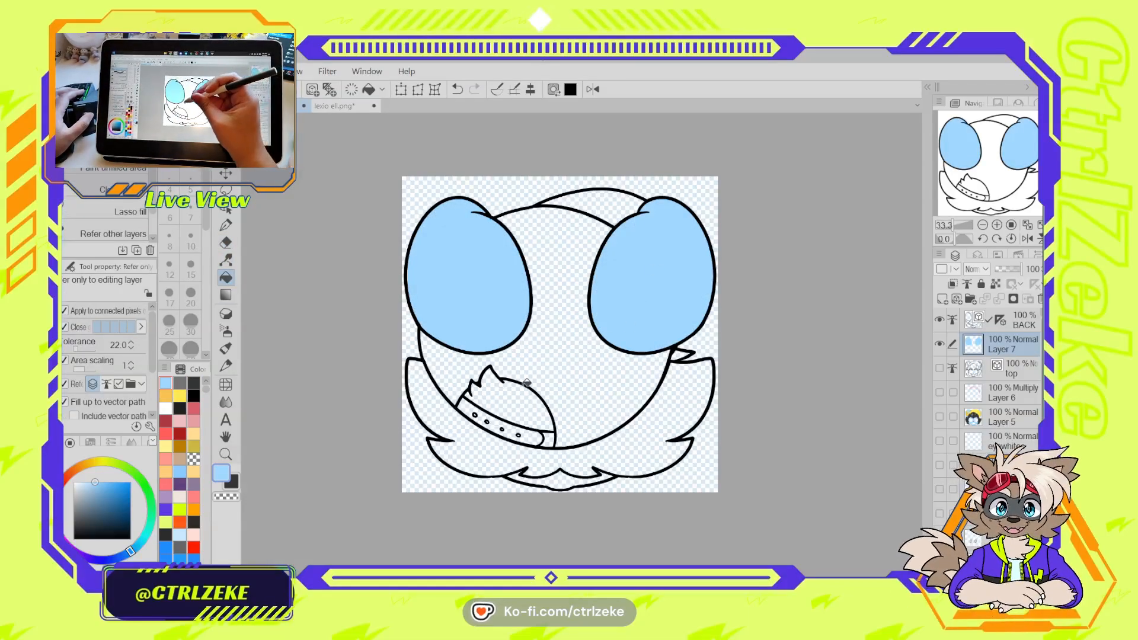
left_click(557, 482)
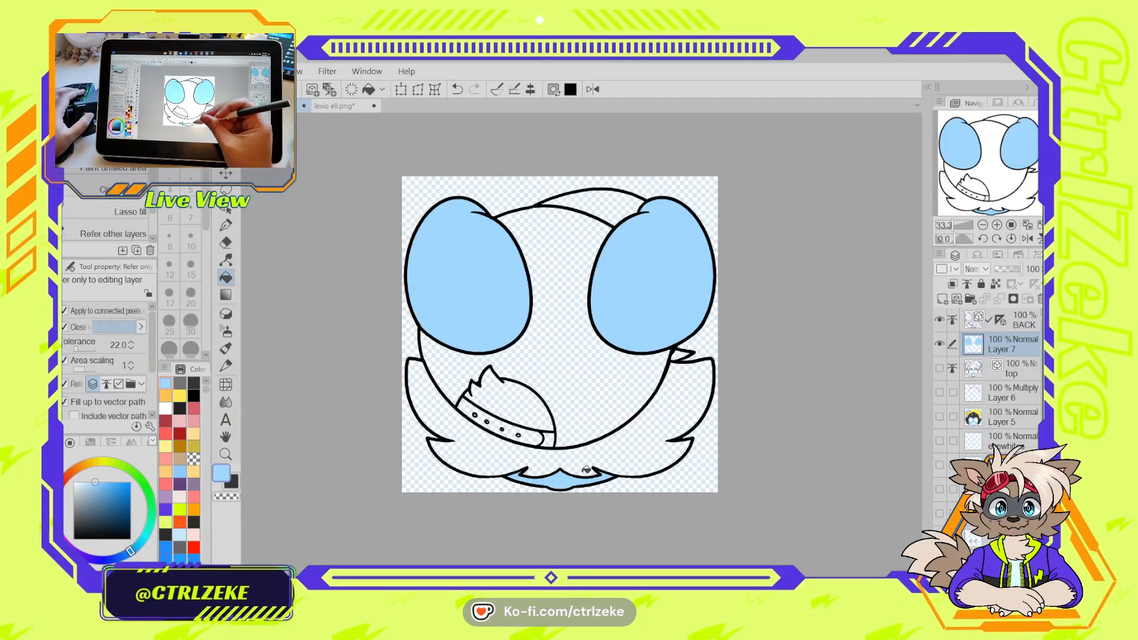
Fill the large fur area around the head and the hair inside the cap opening with dark grey
left_click(194, 383)
left_click(510, 457)
left_click(514, 399)
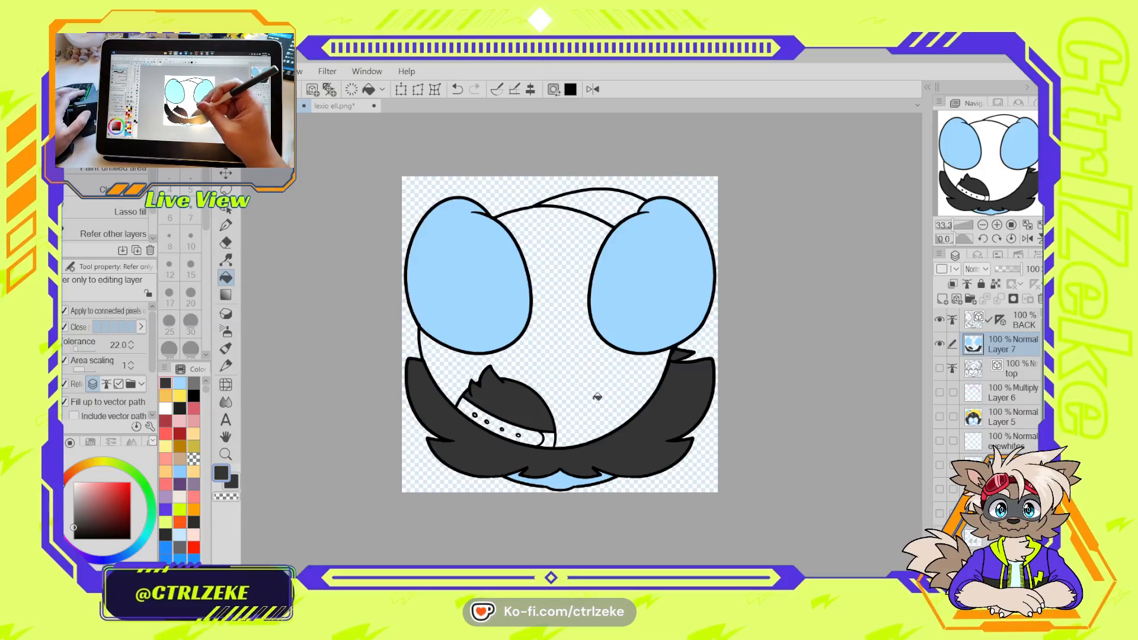
Lock the transparent pixels of Layer 7 and set up the G-pen with the medium grey colour
left_click(194, 383)
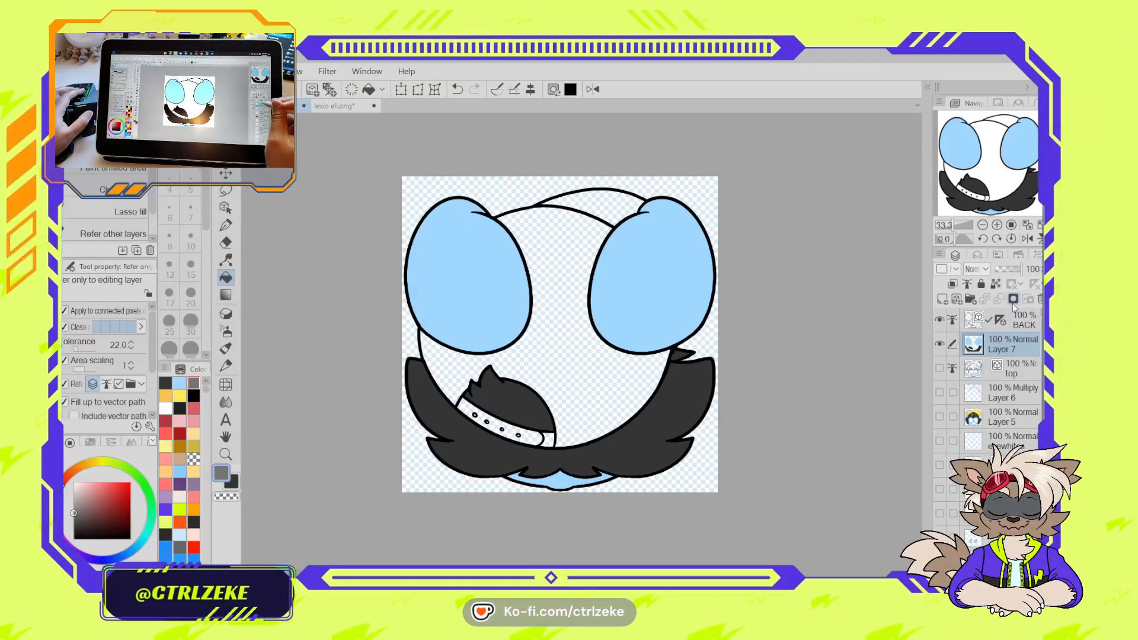
left_click(996, 285)
key("p")
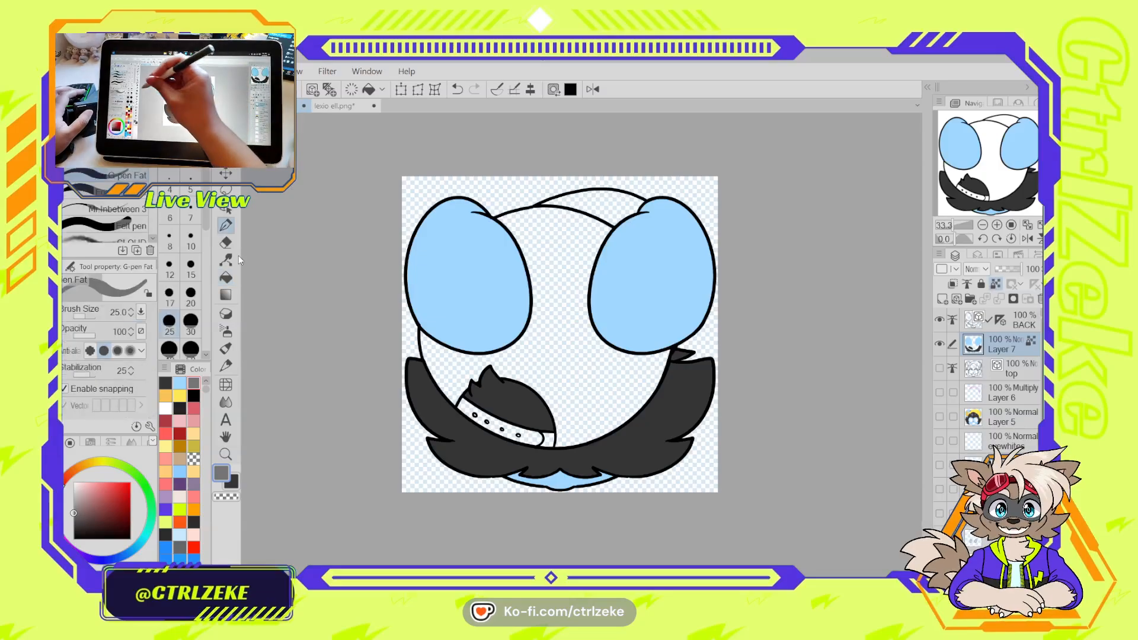
left_click_drag(638, 416, 673, 463)
left_click_drag(687, 444, 655, 390)
left_click_drag(651, 321, 610, 234)
mouse_move(597, 262)
left_mouse_down()
mouse_move(685, 455)
mouse_move(607, 240)
left_mouse_up()
left_click_drag(601, 437, 629, 460)
mouse_move(488, 333)
left_mouse_down()
mouse_move(643, 432)
mouse_move(427, 372)
mouse_move(638, 443)
mouse_move(603, 280)
left_mouse_up()
key("ctrl+z")
scroll(692, 394, "up", 1)
left_click_drag(700, 382, 640, 423)
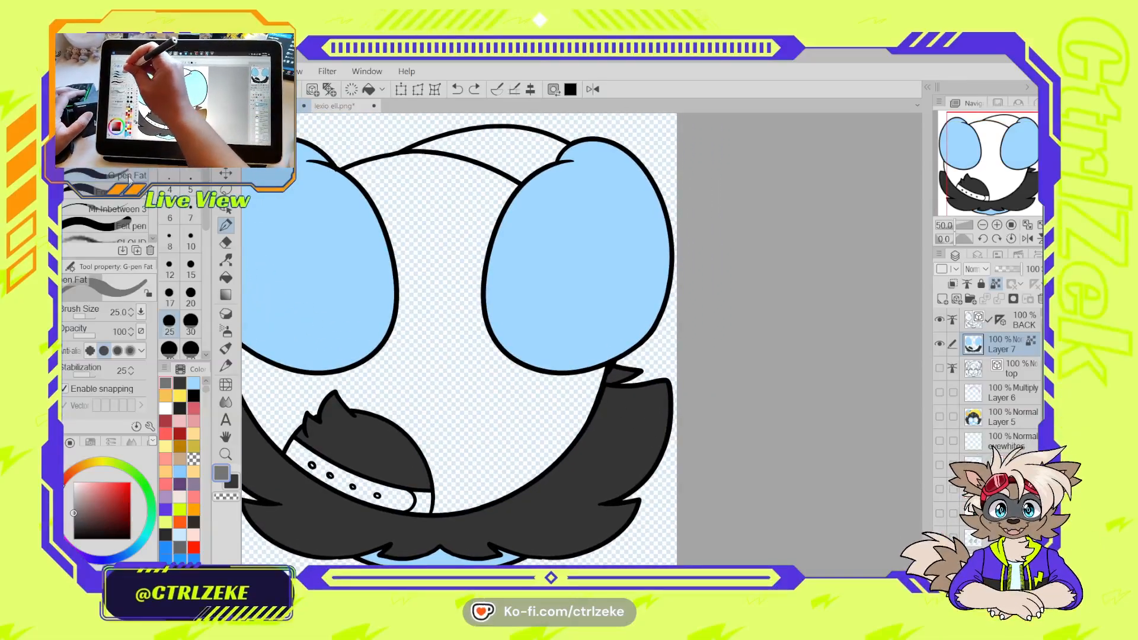
Try grey highlight strokes along the outer edge of the right fur tuft with the For effect line pen at size 40
left_click(112, 192)
key("ctrl+z")
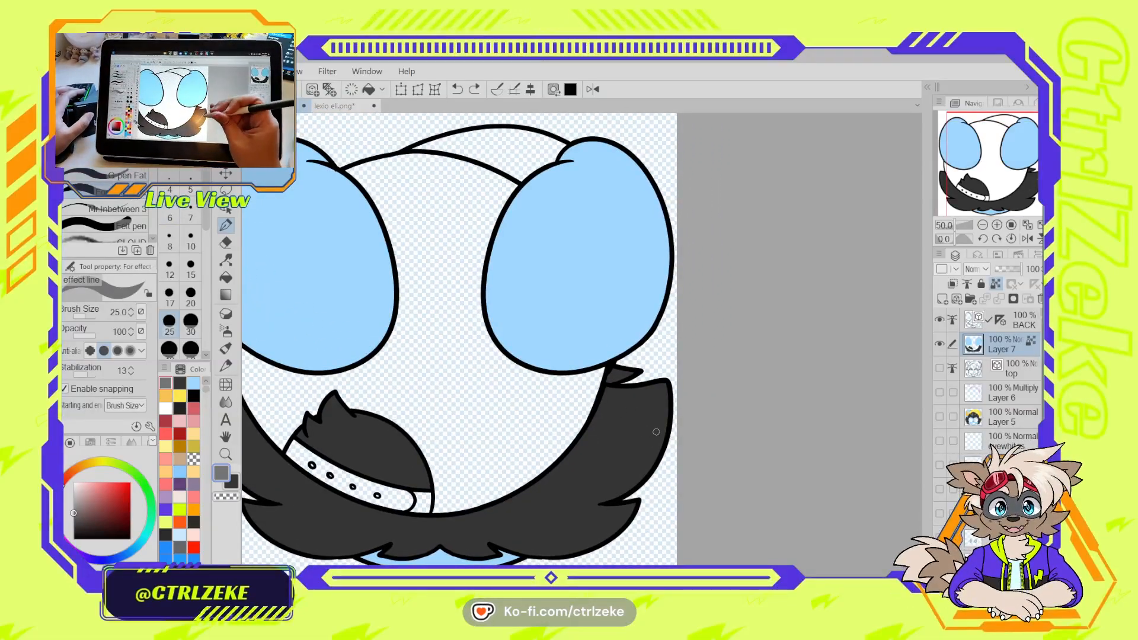
key("]")
key("]")
left_click_drag(660, 390, 614, 482)
key("ctrl+z")
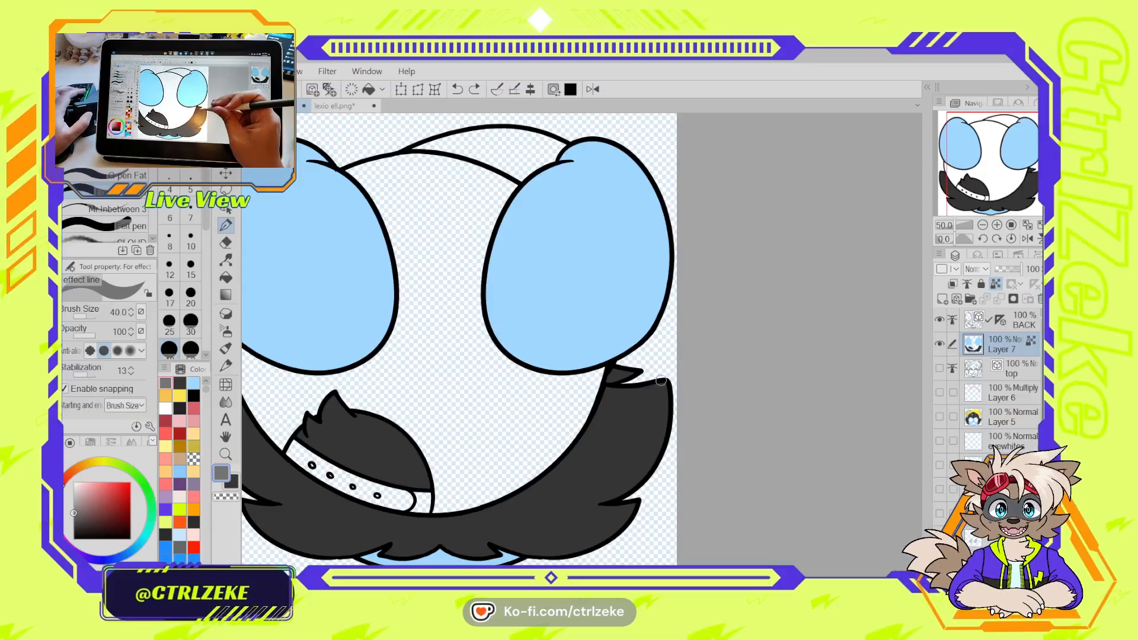
left_click_drag(662, 380, 643, 467)
left_click_drag(652, 412, 743, 385)
key("ctrl+z")
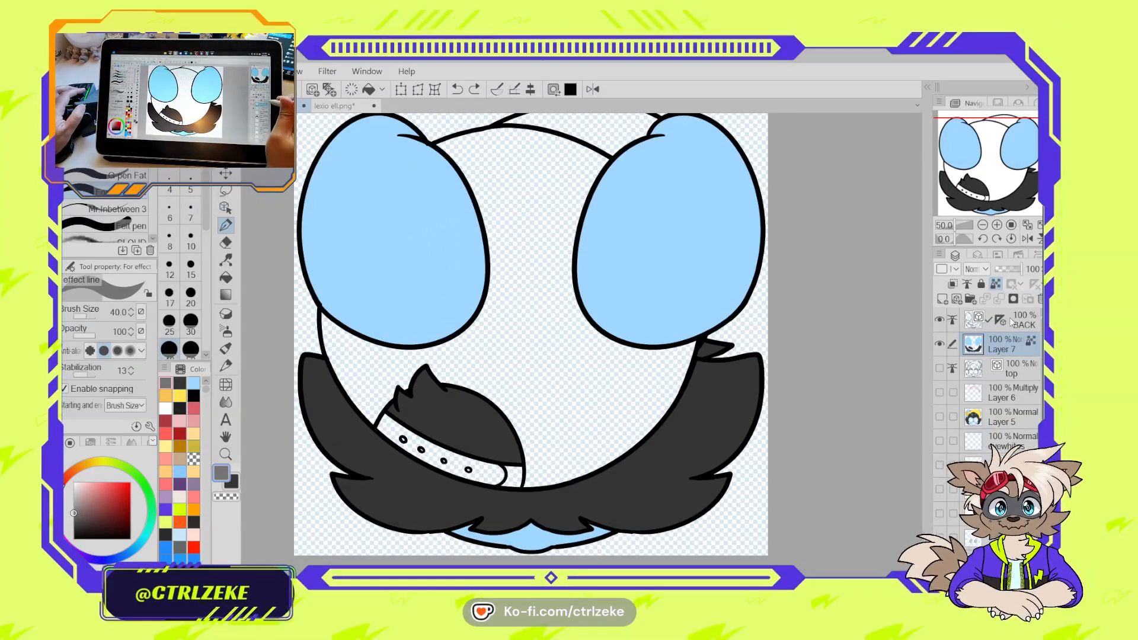
Move the symmetry ruler from the BACK layer to Layer 7, choose G-pen Fat and make Layer 7 active
left_click(1001, 321)
left_click(1018, 341)
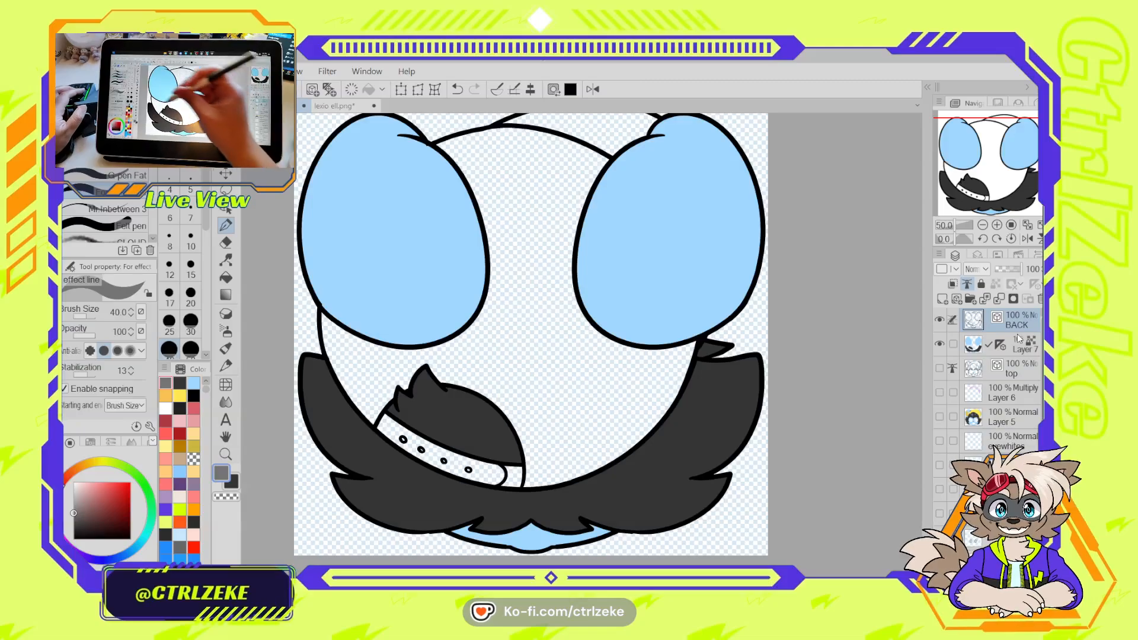
left_click(121, 142)
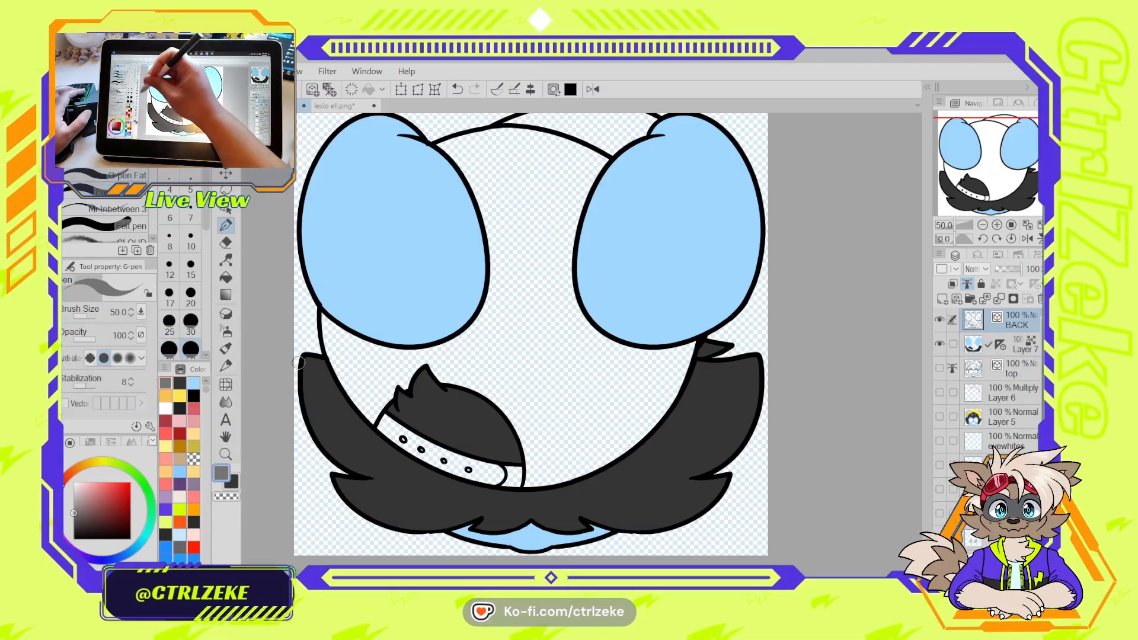
left_click(117, 209)
left_click(124, 176)
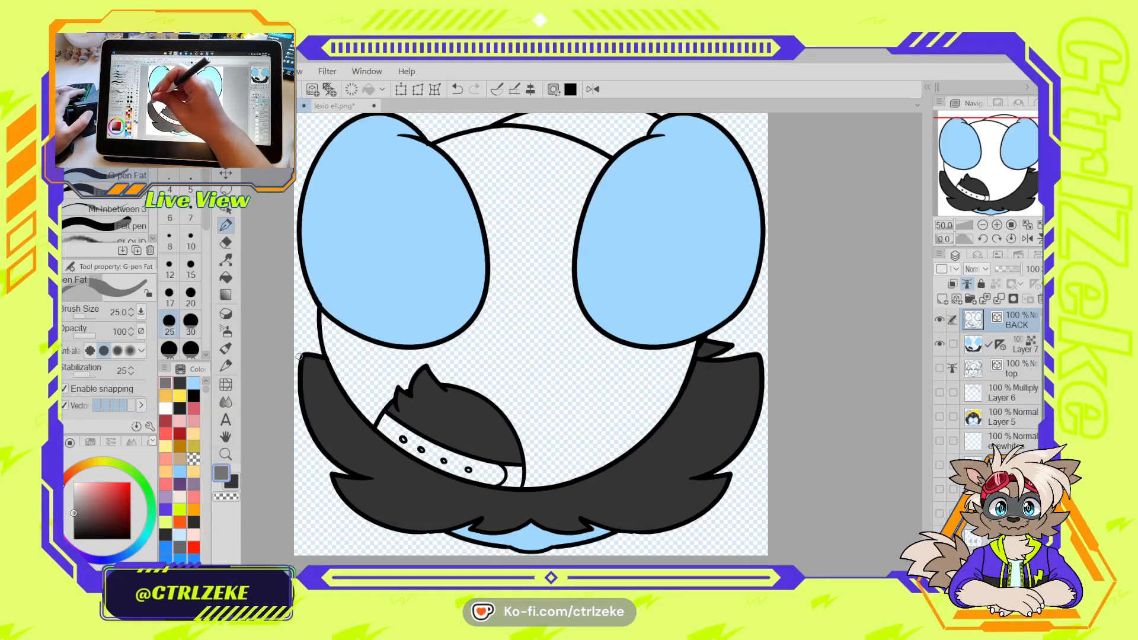
key("ctrl+z")
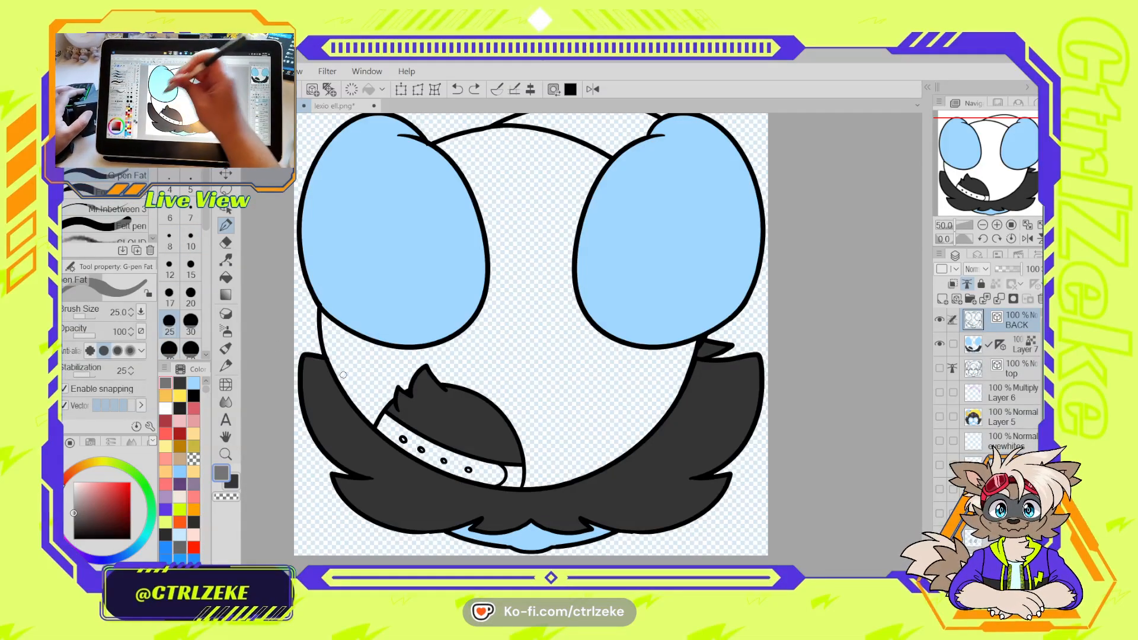
left_click(981, 344)
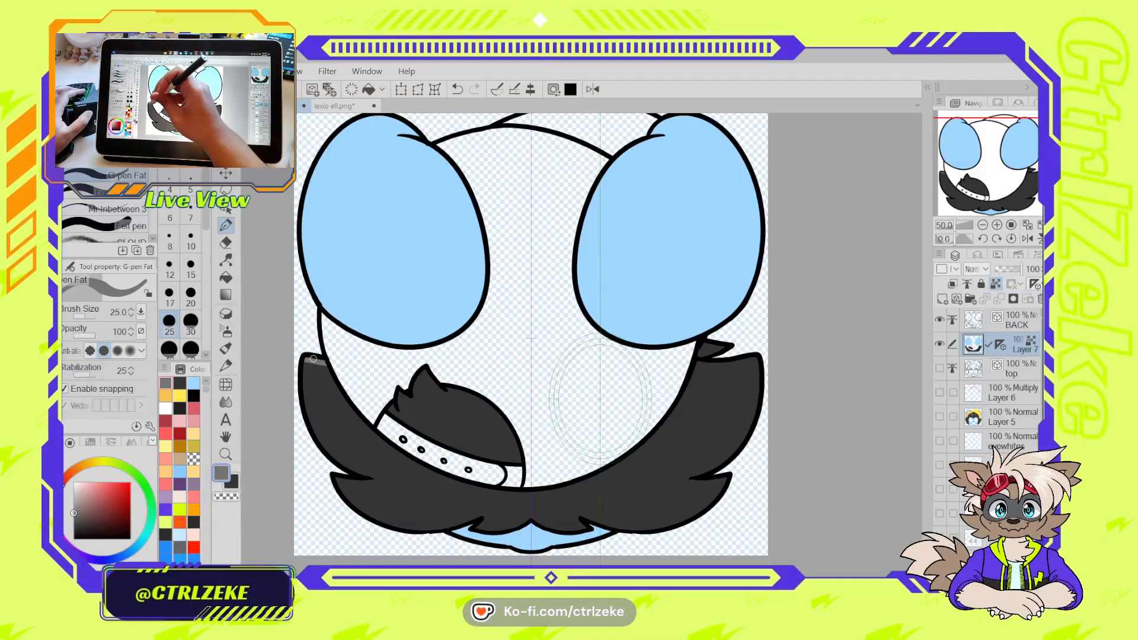
Enable snapping to the symmetry ruler and paint mirrored grey edge highlights on the side fur and lower tufts
left_click_drag(311, 366, 333, 463)
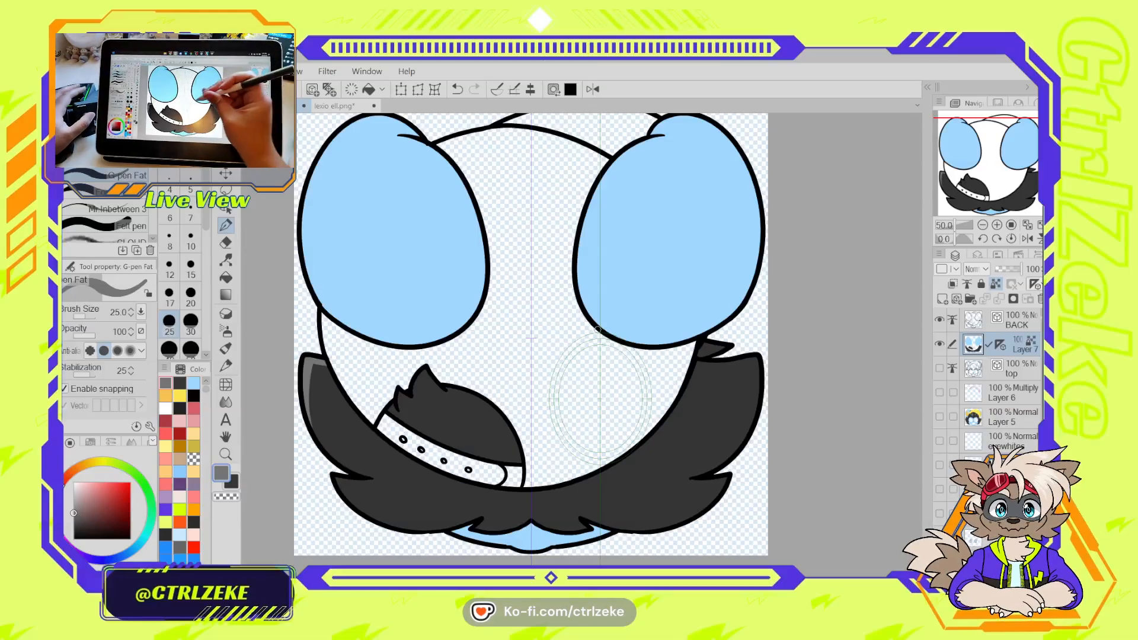
key("ctrl+z")
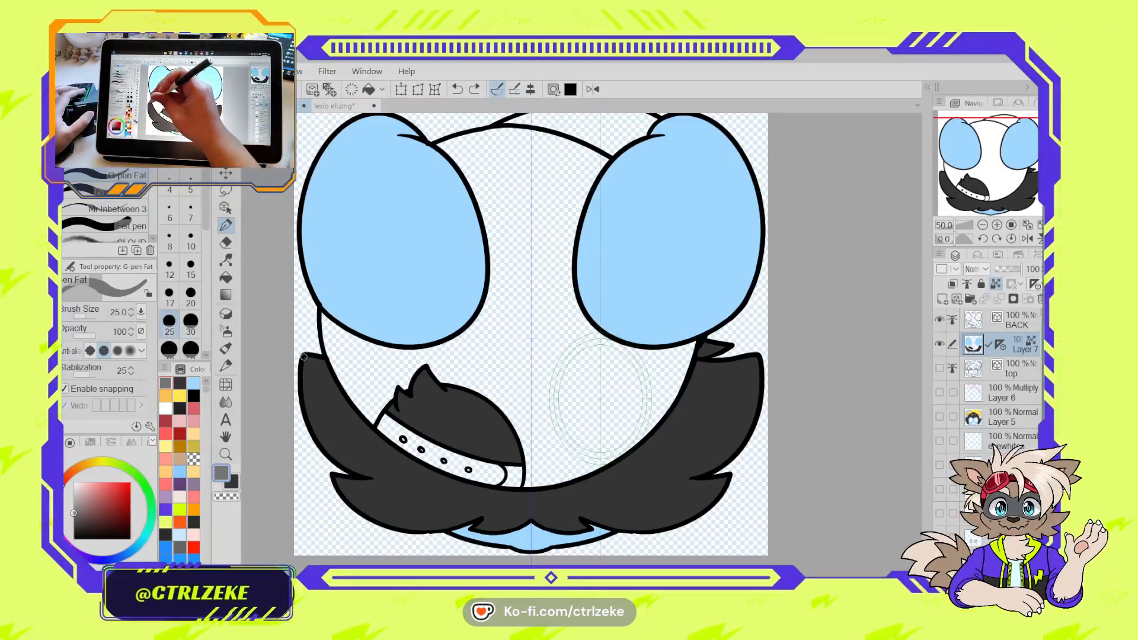
left_click_drag(306, 427, 307, 363)
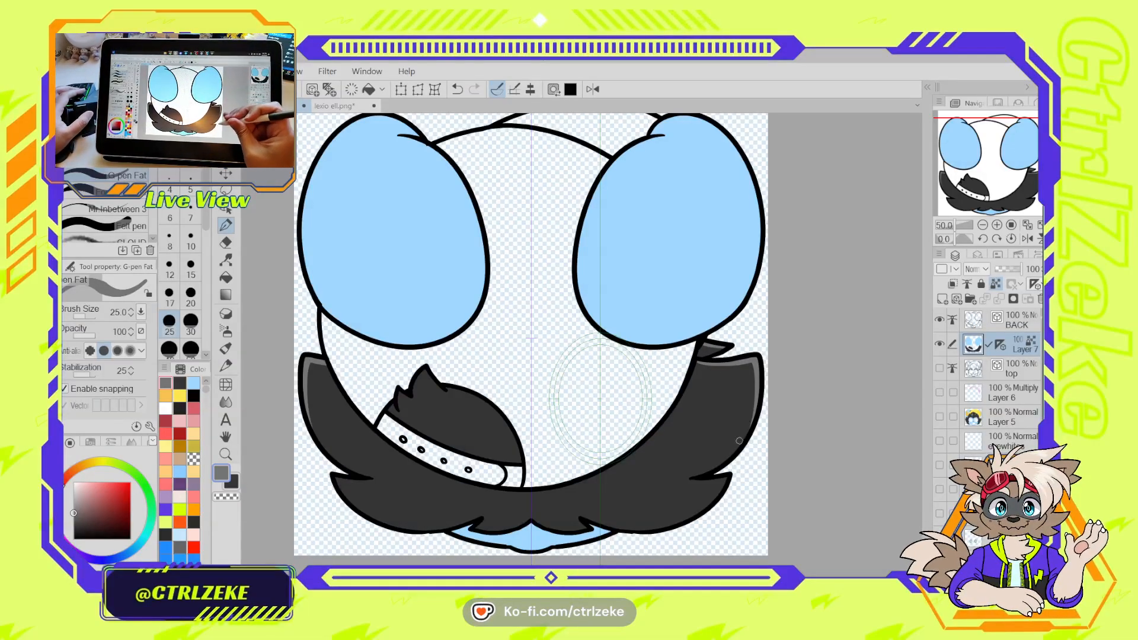
left_click_drag(334, 479, 413, 473)
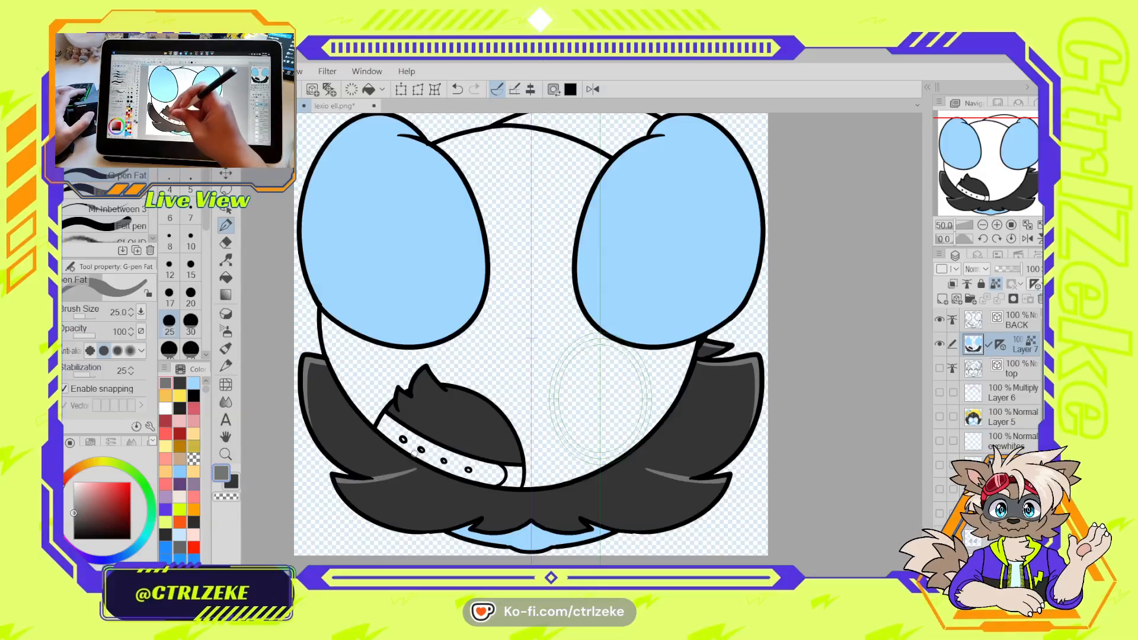
key("ctrl+z")
left_click_drag(335, 479, 390, 480)
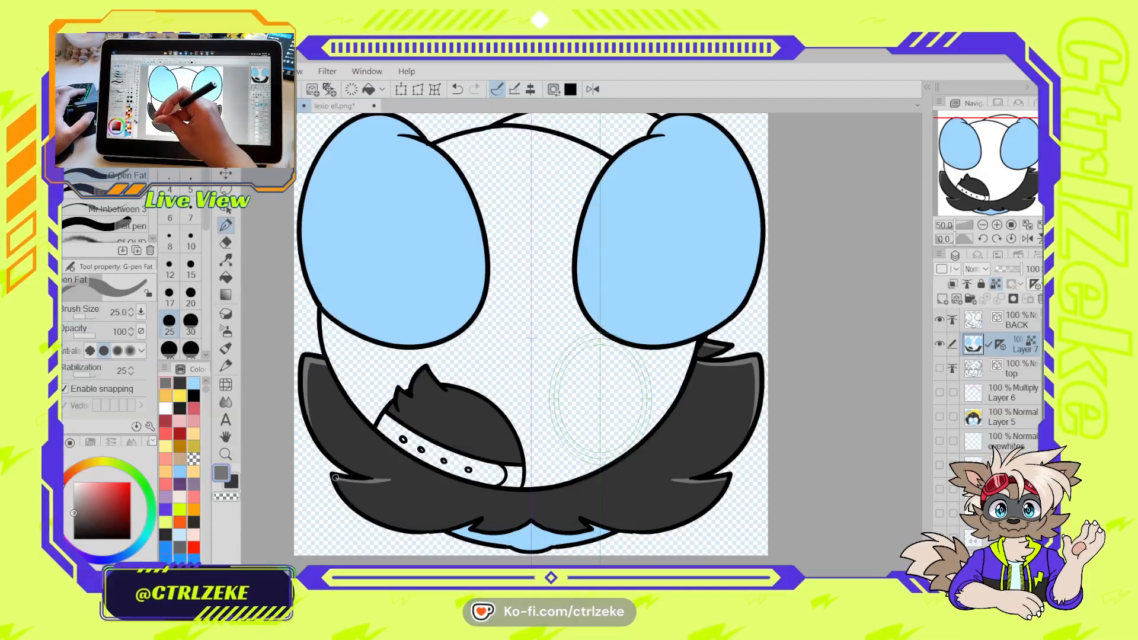
key("ctrl+z")
mouse_move(391, 479)
left_mouse_down()
mouse_move(339, 478)
mouse_move(377, 522)
left_mouse_up()
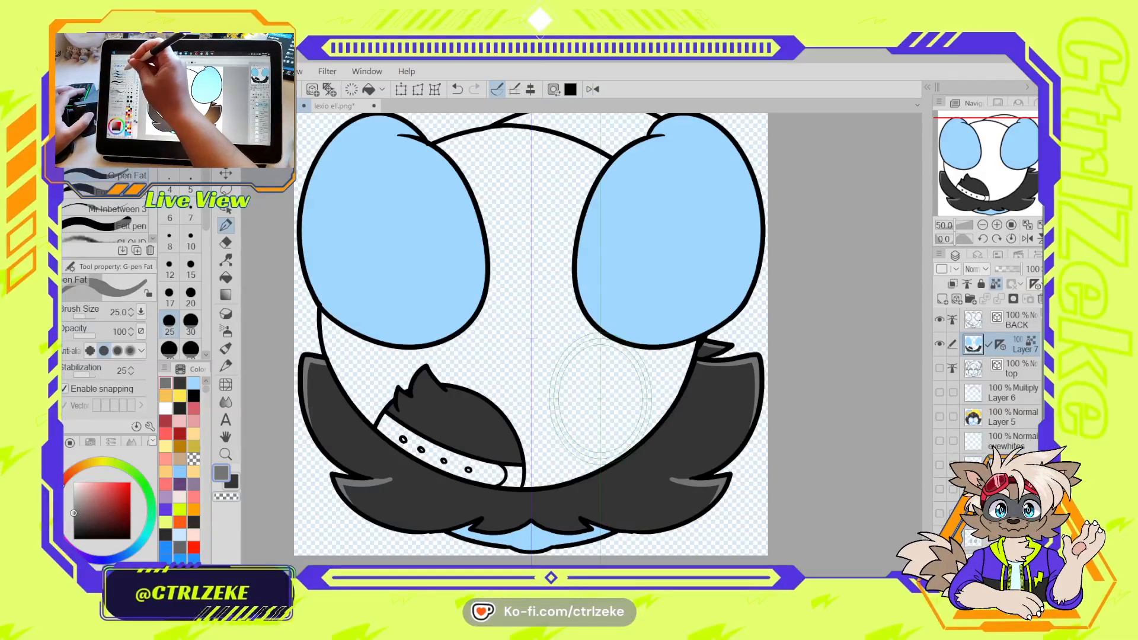
Switch to the For effect line pen and test inner highlight strokes on the side fur, reducing the brush size to 25
key("[")
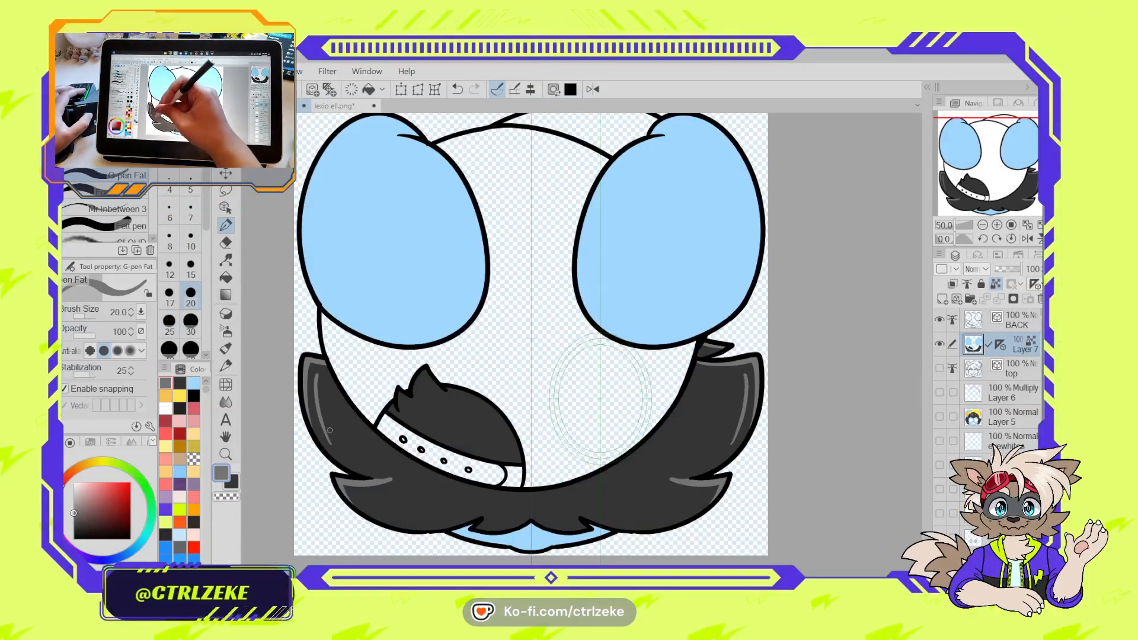
key("ctrl+z")
left_click(119, 192)
left_click_drag(315, 378, 337, 449)
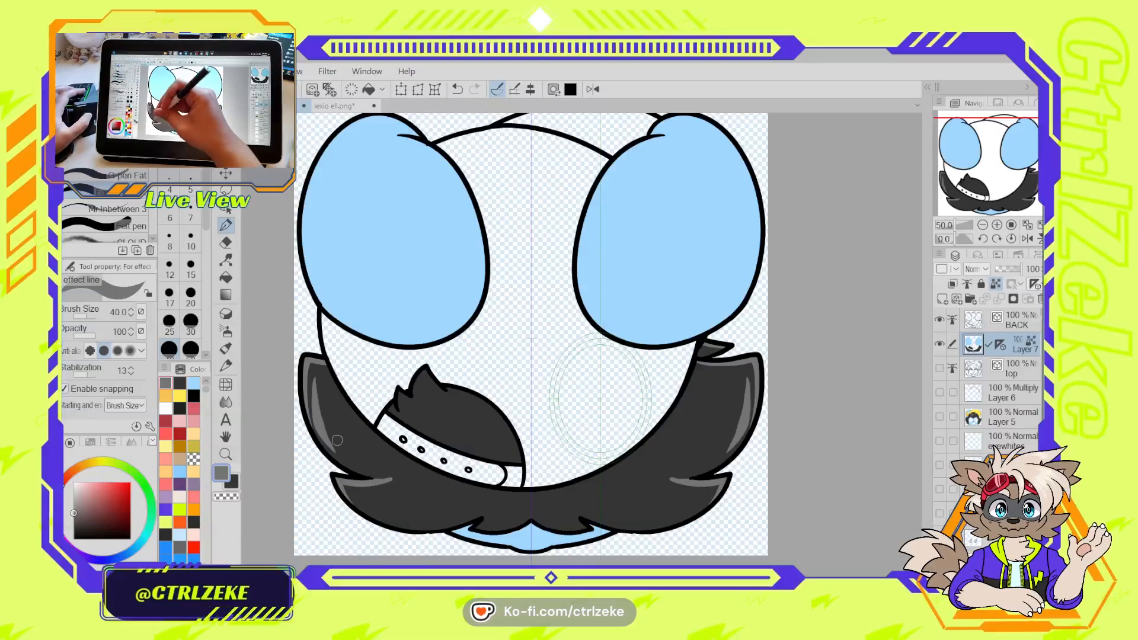
key("ctrl+z")
key("[")
left_click_drag(314, 378, 332, 447)
key("ctrl+z")
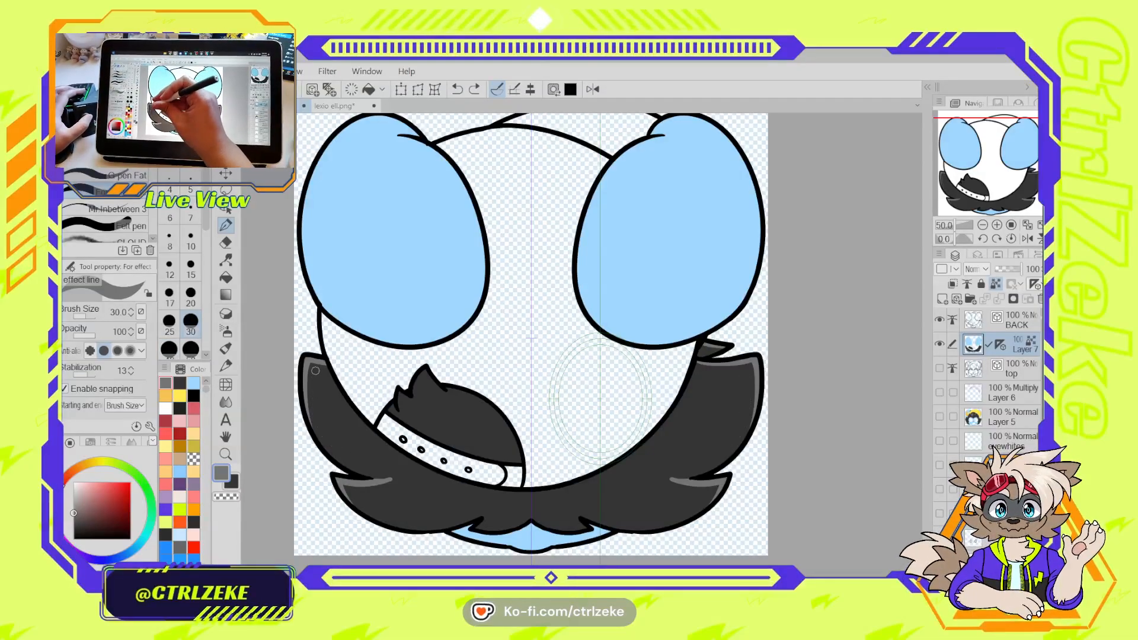
left_click_drag(310, 366, 331, 440)
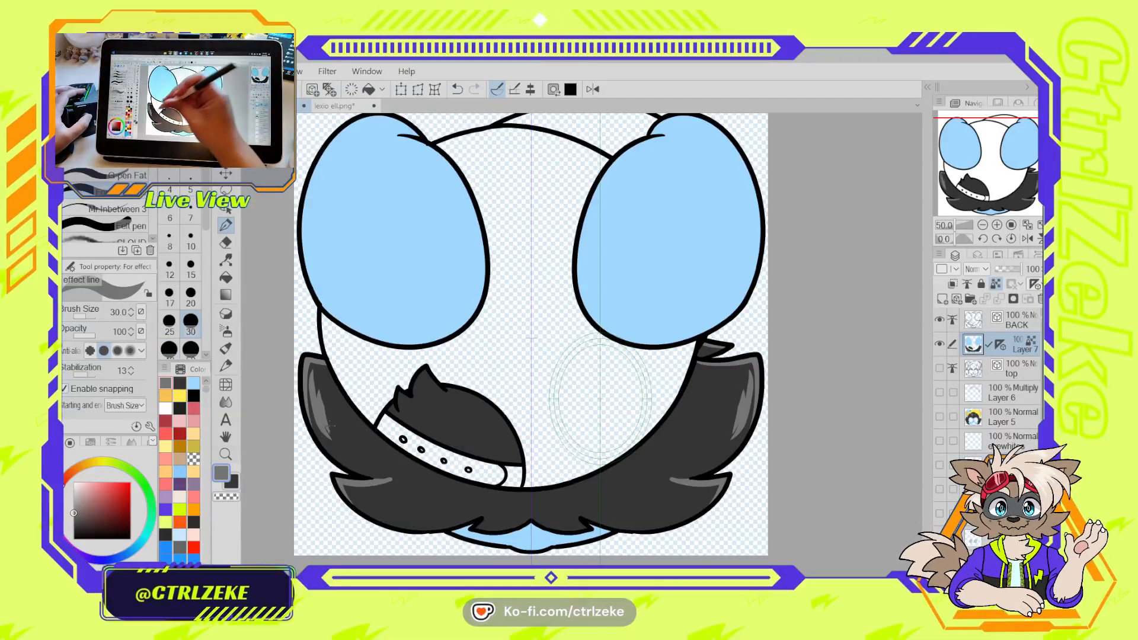
key("ctrl+z")
key("[")
left_click_drag(309, 369, 323, 423)
key("ctrl+z")
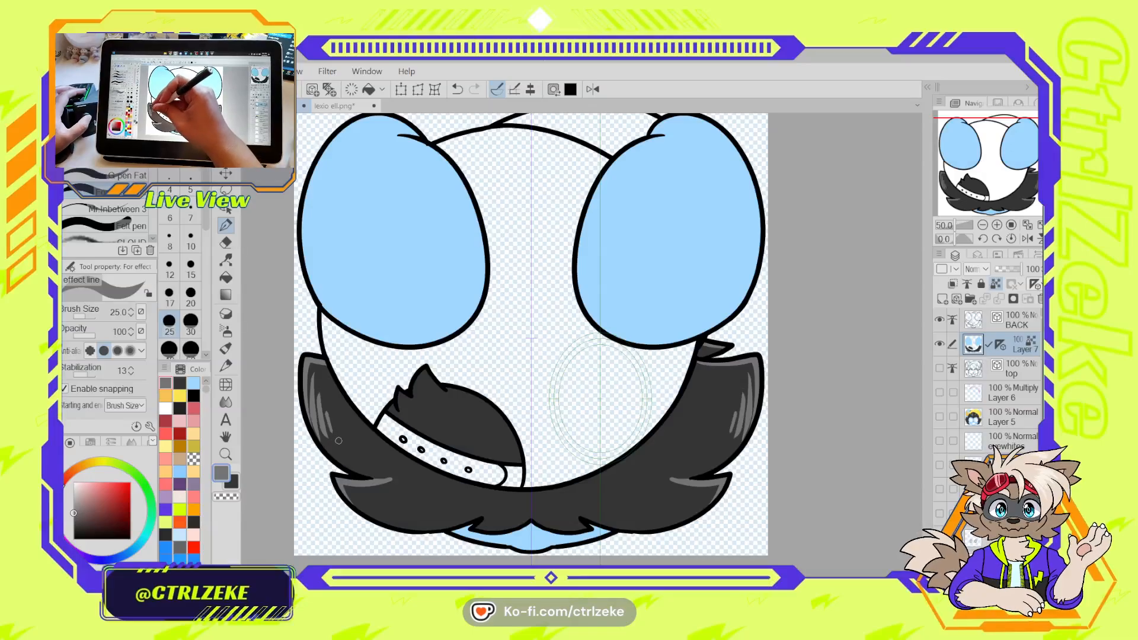
Paint mirrored tapered grey highlights inside the fur on both sides and try one on the lower tufts
left_click_drag(312, 383, 323, 435)
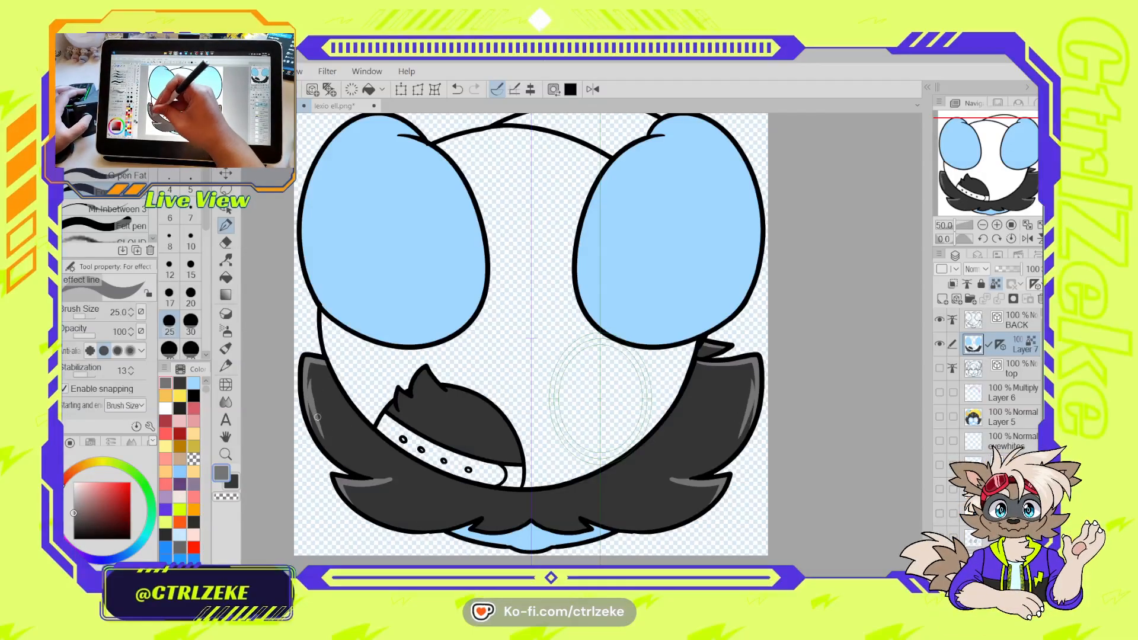
key("ctrl+z")
left_click_drag(315, 376, 330, 437)
key("ctrl+z")
left_click_drag(315, 379, 326, 434)
key("ctrl+z")
left_click_drag(318, 382, 321, 415)
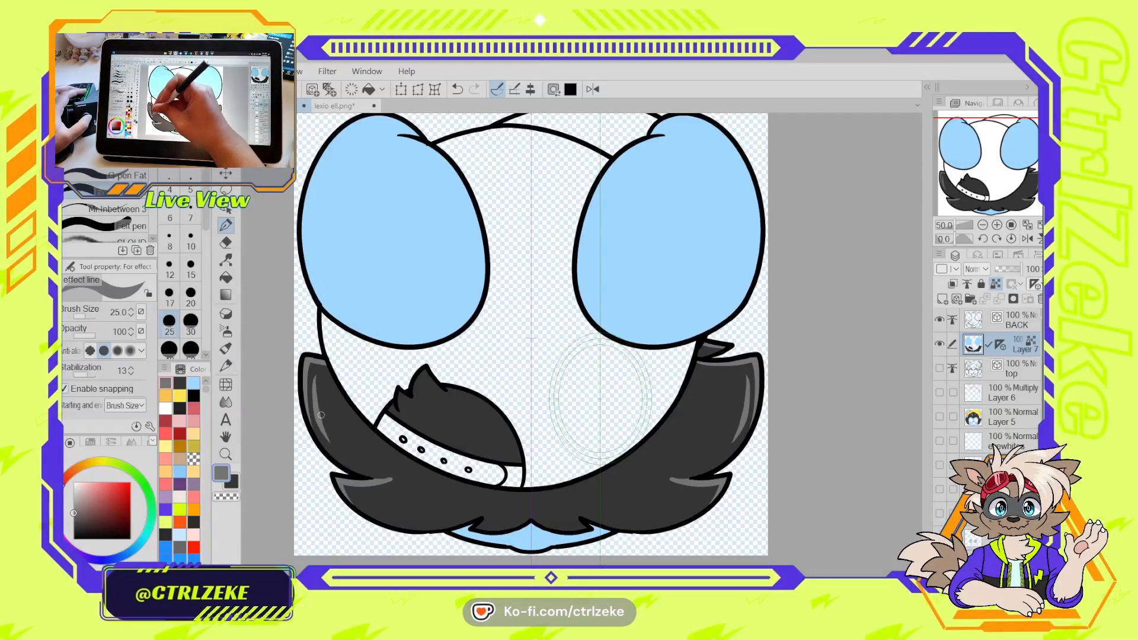
left_click(328, 409)
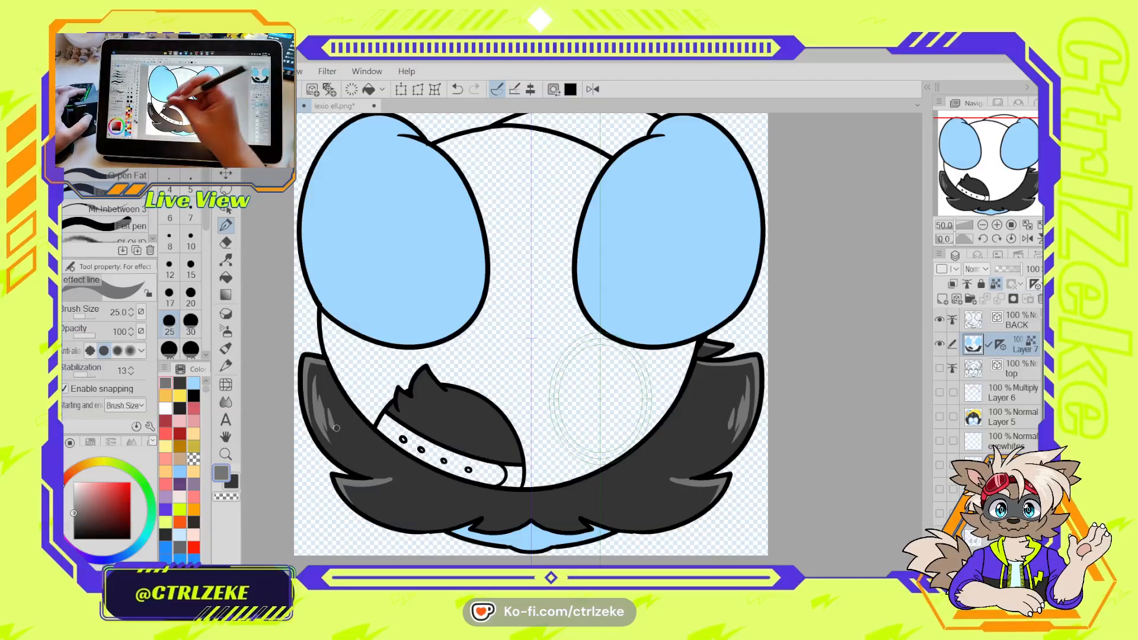
left_click_drag(356, 498, 398, 518)
key("ctrl+z")
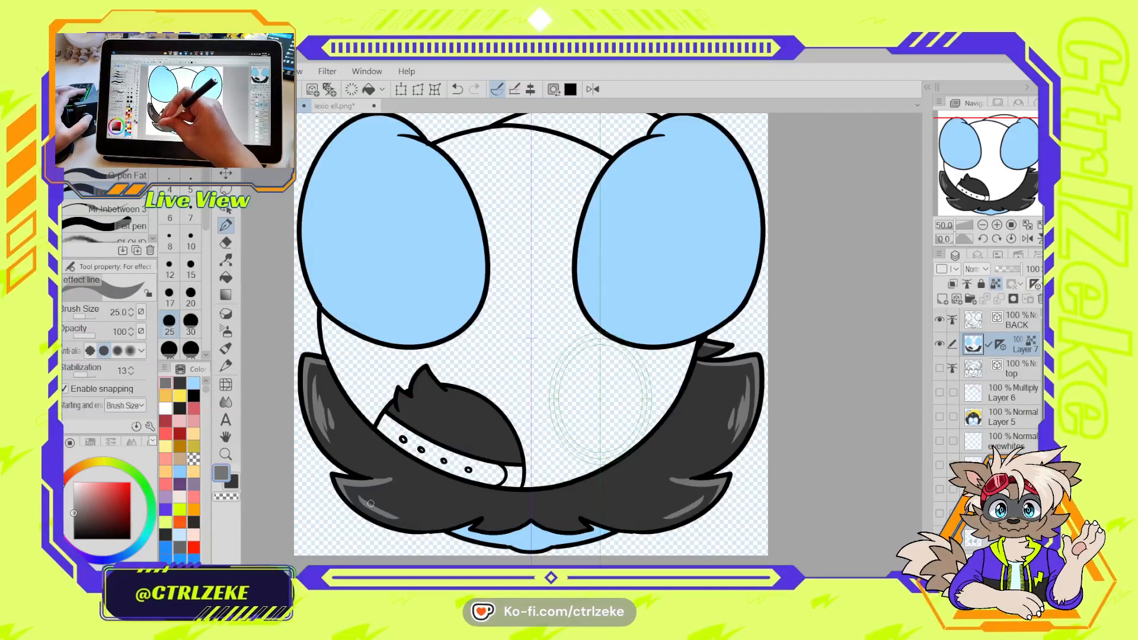
Disable ruler snapping and paint grey highlights on the hair tuft inside the cap opening with brush size 30
scroll(473, 449, "down", 4)
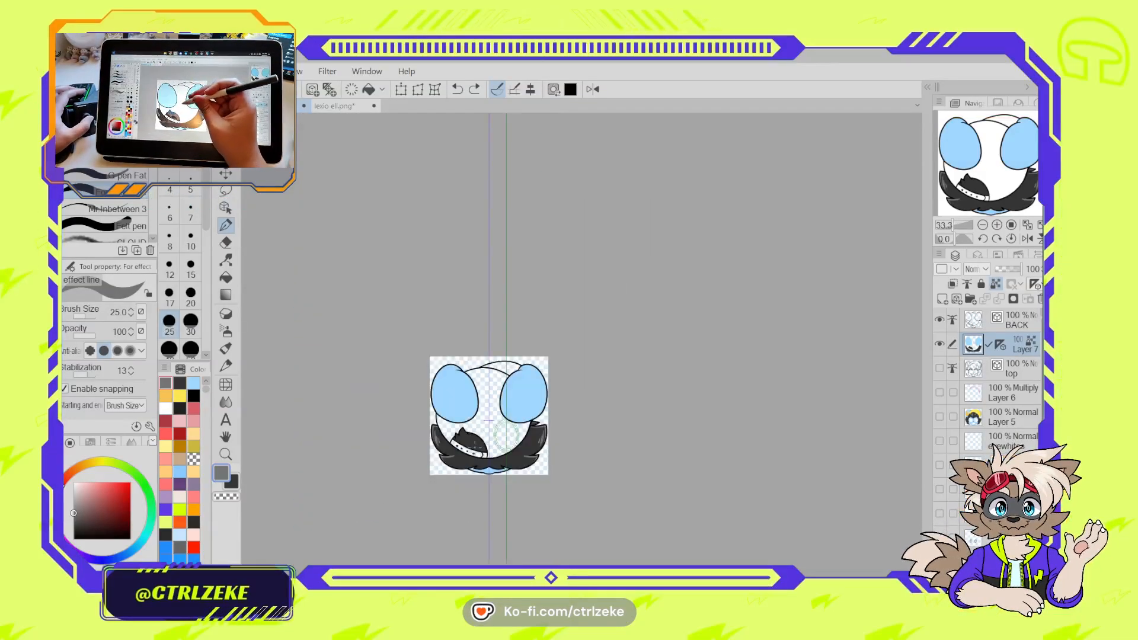
scroll(468, 426, "up", 4)
mouse_move(445, 449)
left_mouse_down()
mouse_move(485, 472)
mouse_move(447, 449)
mouse_move(451, 475)
left_mouse_up()
key("ctrl+z")
key("bracketright")
key("bracketright")
key("ctrl+z")
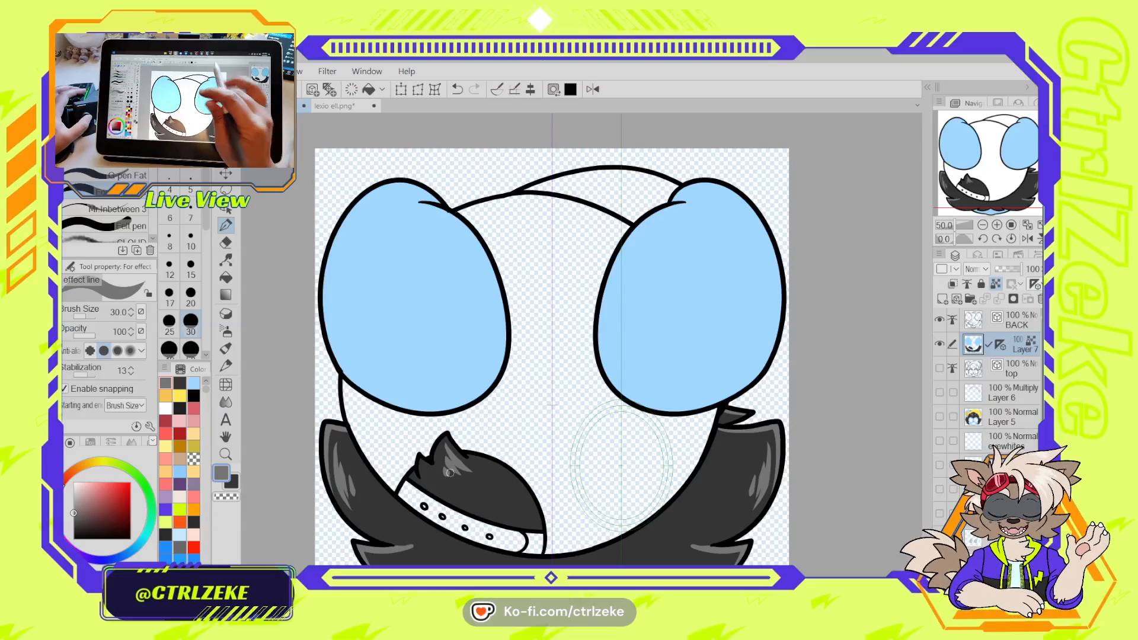
scroll(551, 355, "down", 3)
scroll(534, 368, "up", 2)
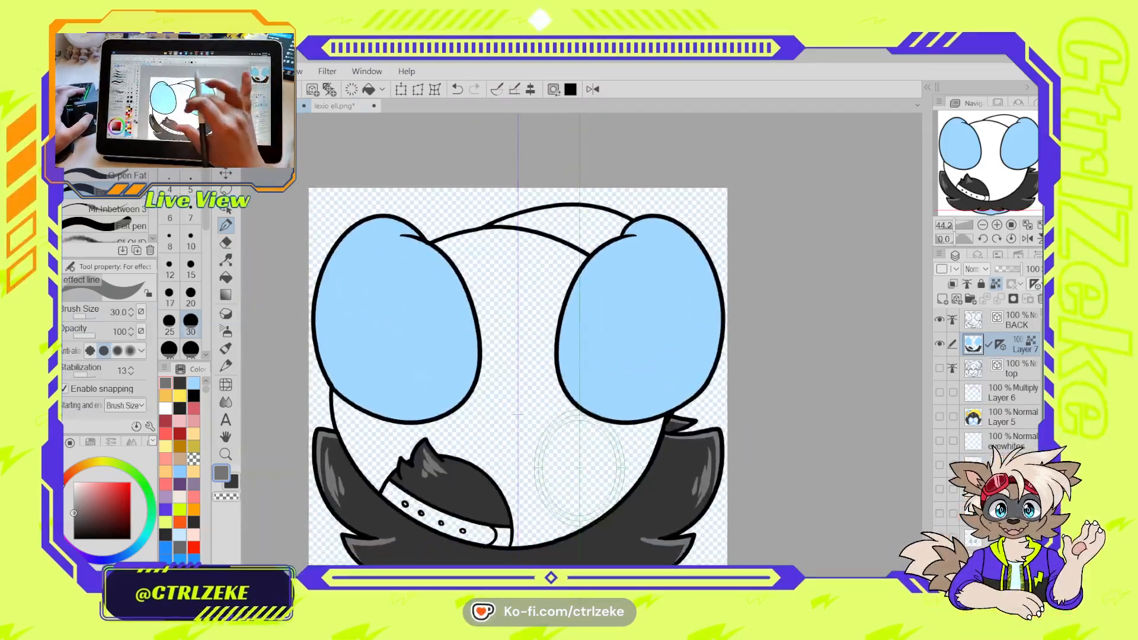
scroll(533, 367, "up", 3)
scroll(572, 344, "up", 1)
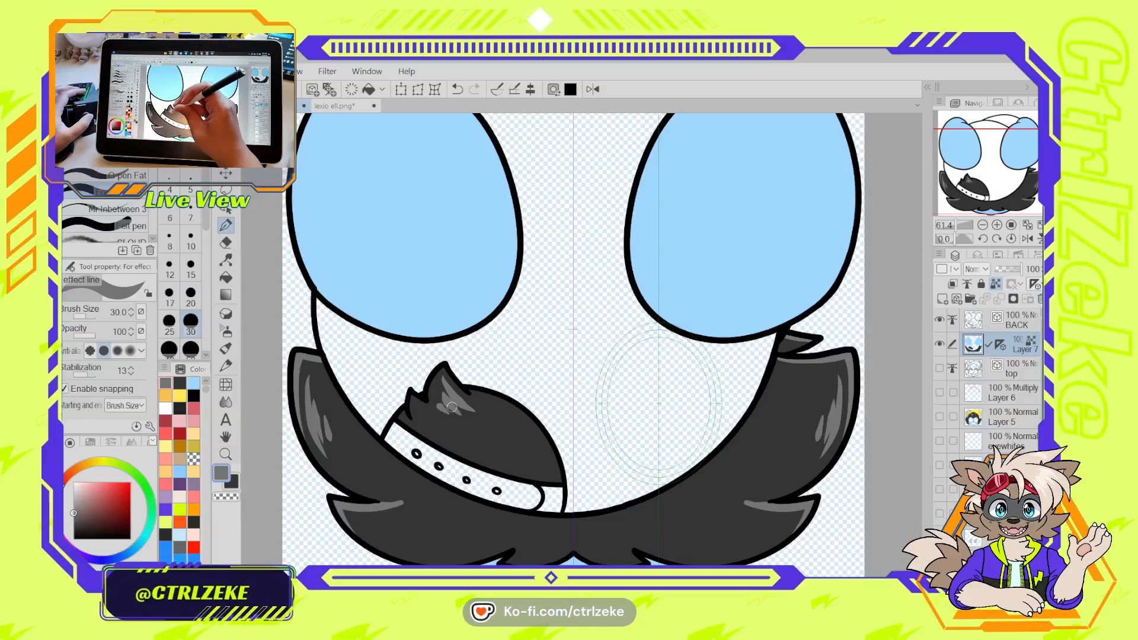
key("ctrl+z")
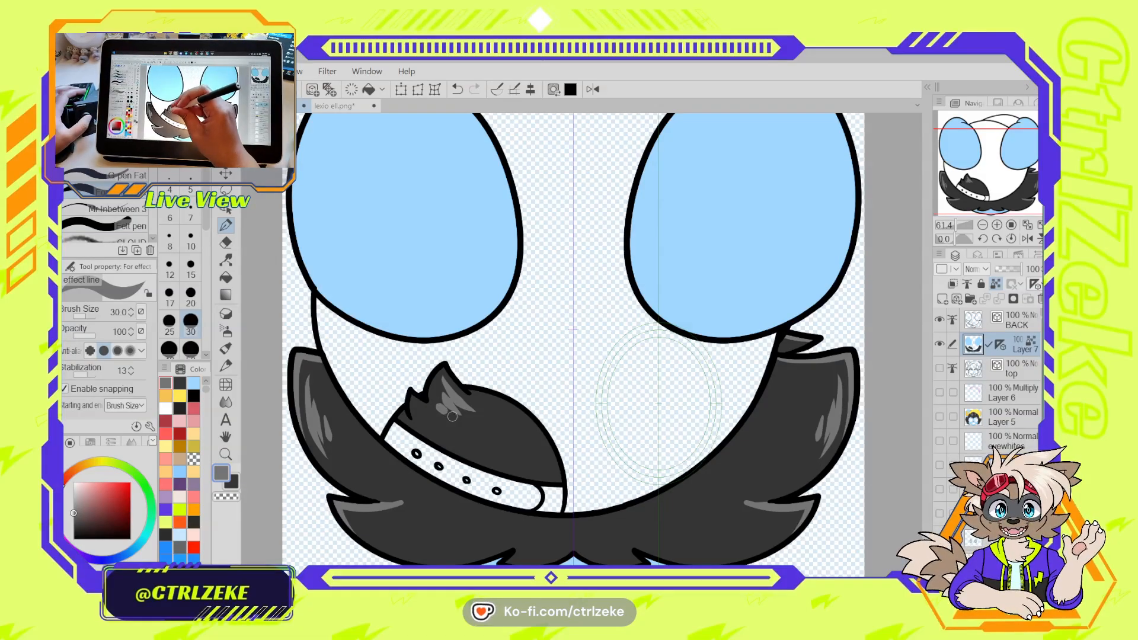
scroll(572, 400, "down", 5)
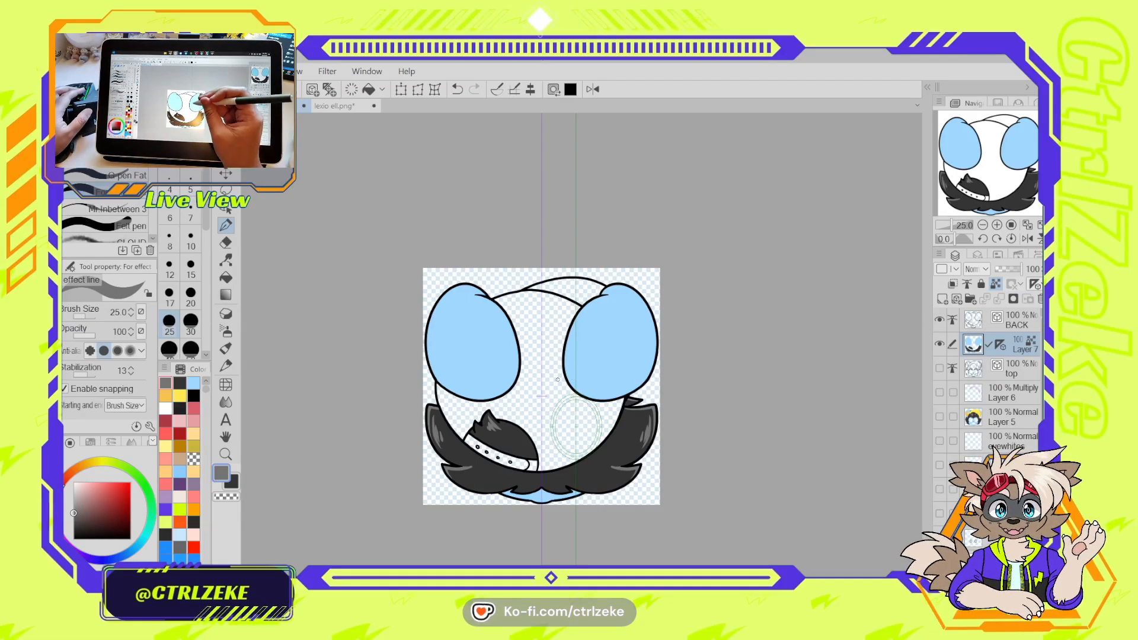
Paint tapered grey highlights by hand on the lower fur tufts and the right side fur with brush size 25
scroll(595, 383, "up", 3)
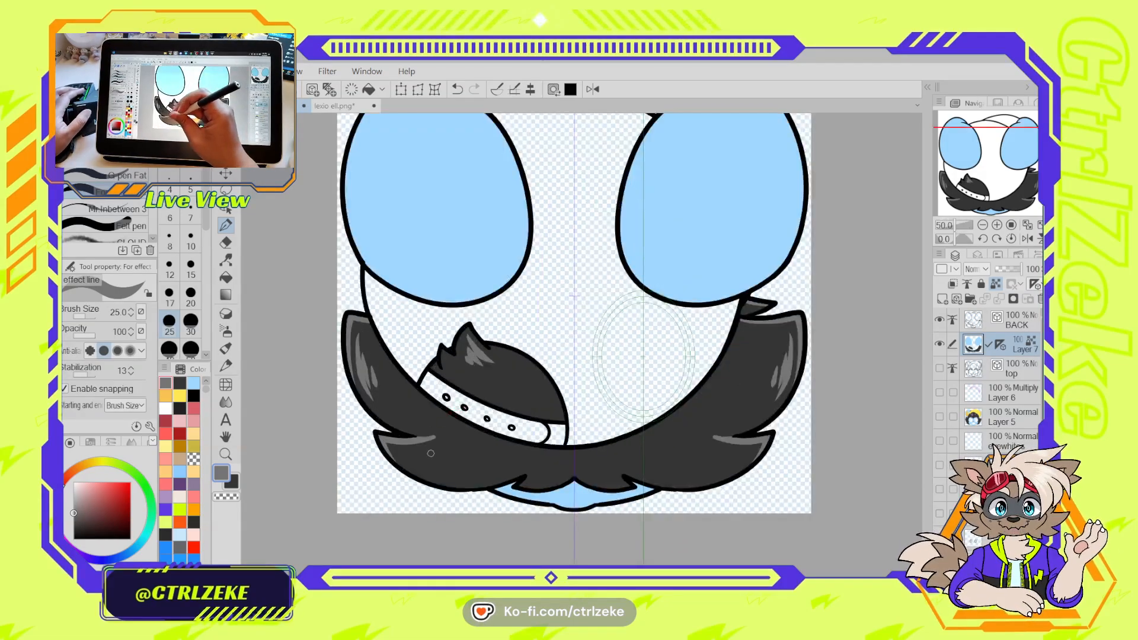
mouse_move(439, 463)
left_mouse_down()
mouse_move(452, 451)
mouse_move(434, 455)
left_mouse_up()
left_click_drag(719, 450, 691, 448)
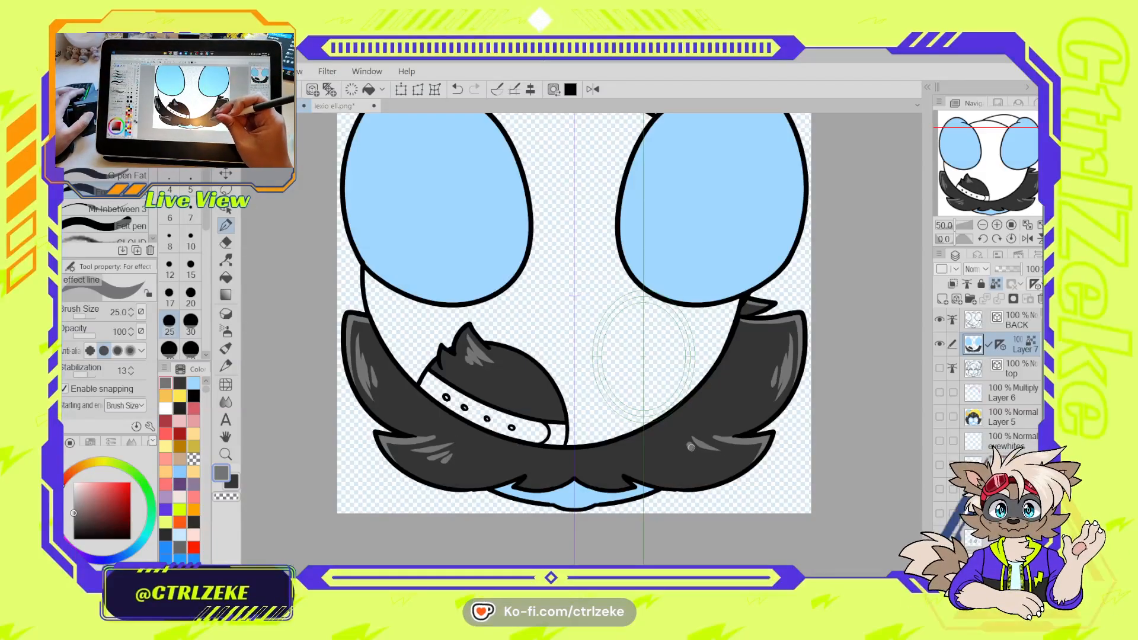
left_click_drag(765, 330, 709, 407)
left_click_drag(538, 514, 563, 504)
key("ctrl+z")
Switch to the coloured full-character reference drawing and sample the near-black of the cap
scroll(687, 417, "down", 4)
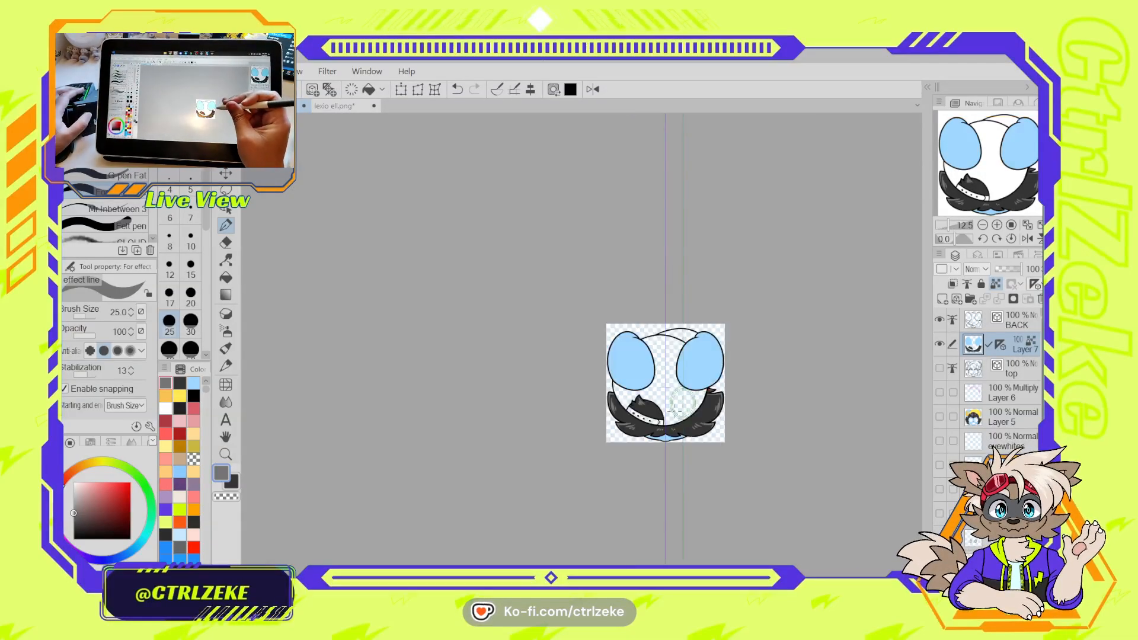
scroll(676, 425, "up", 4)
scroll(666, 430, "down", 2)
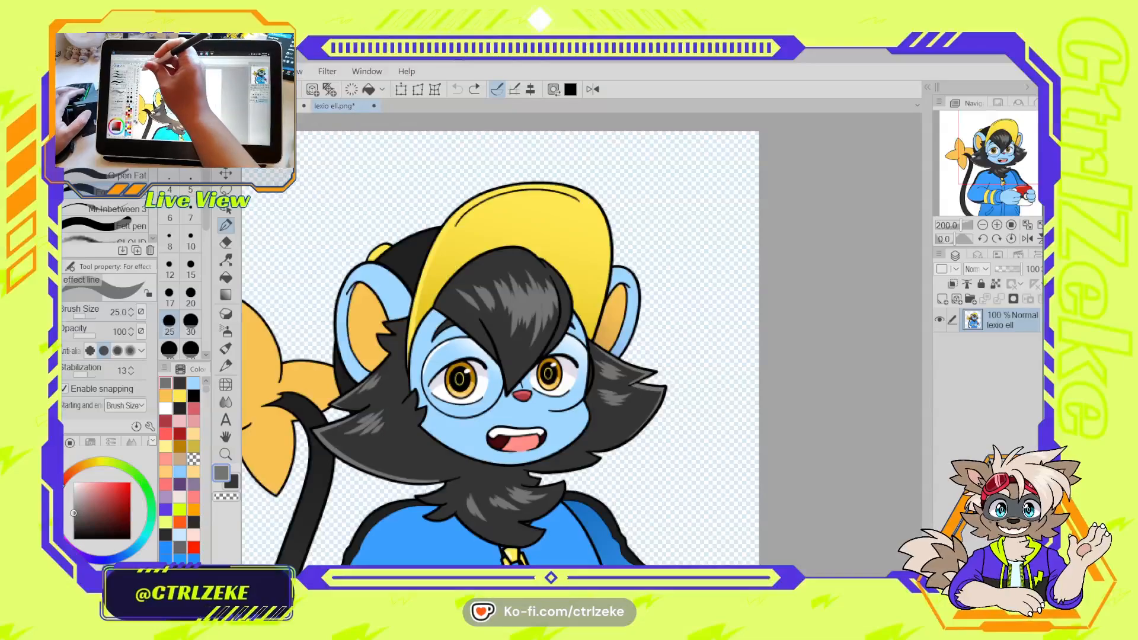
left_click(436, 218, "alt")
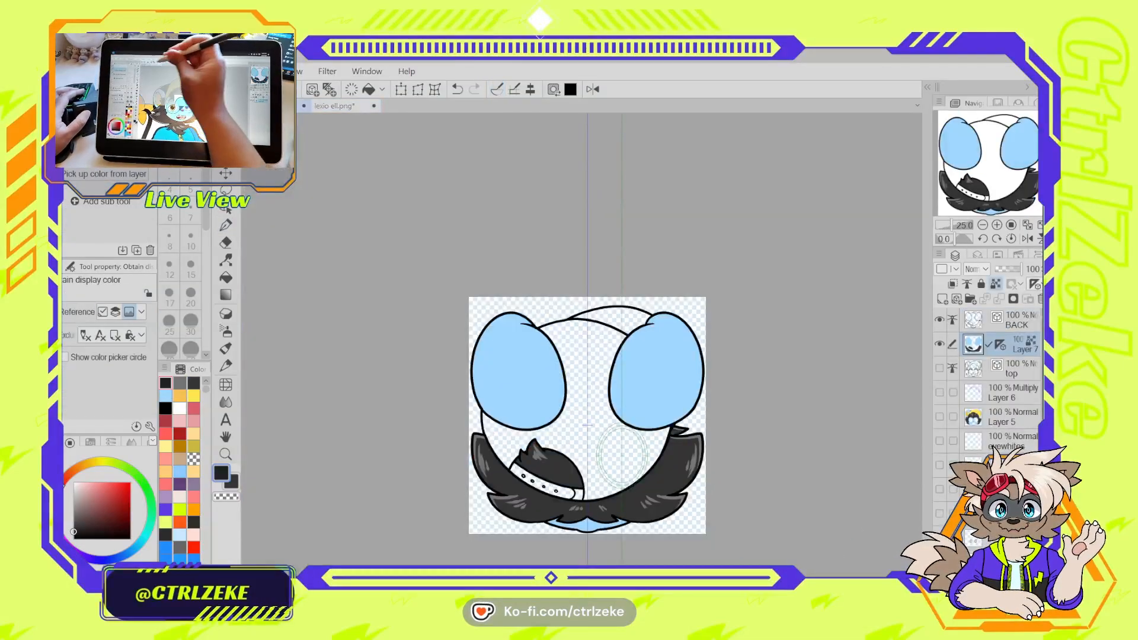
Activate the Layer 7 colour layer and fill the back of the cap with the sampled near-black
scroll(603, 408, "up", 2)
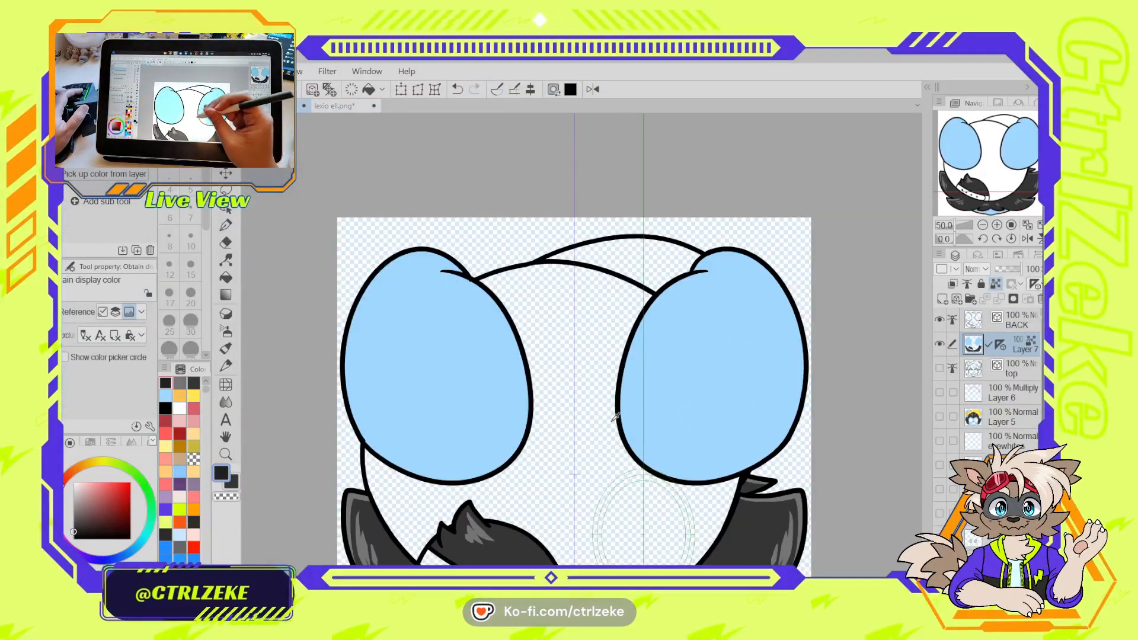
left_click(974, 324)
left_click_drag(602, 414, 612, 374)
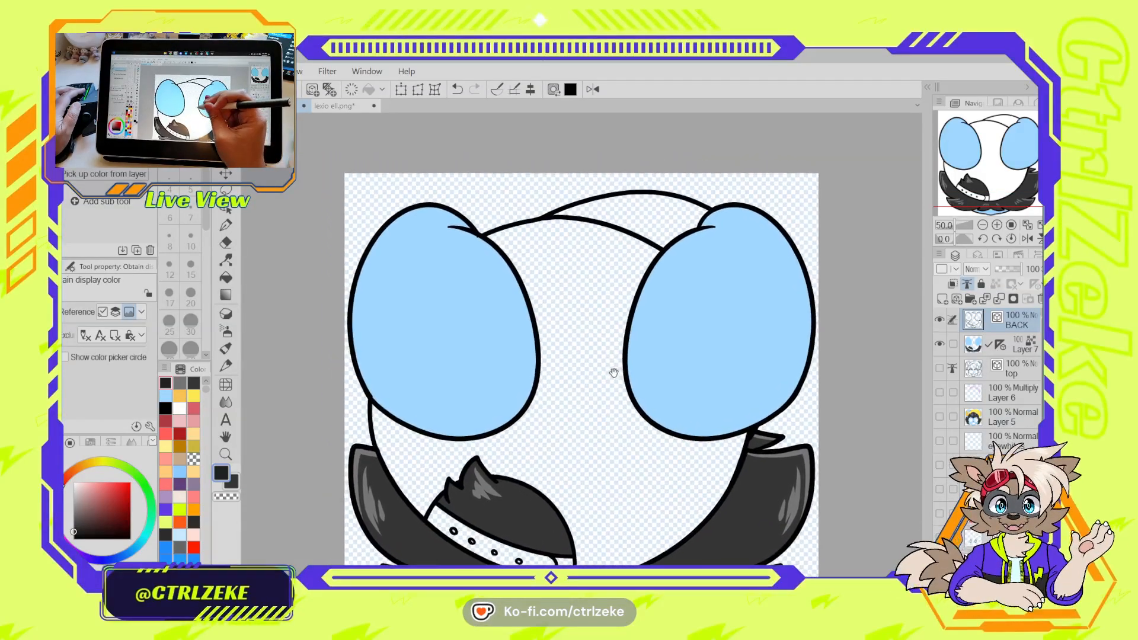
scroll(635, 358, "down", 1)
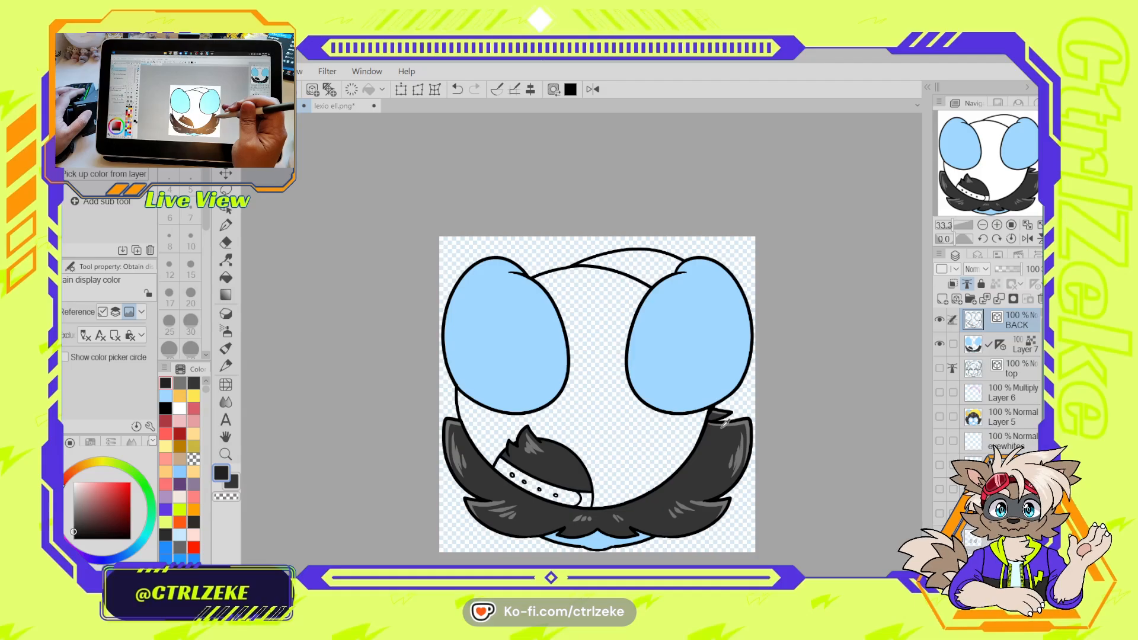
left_click(1007, 344)
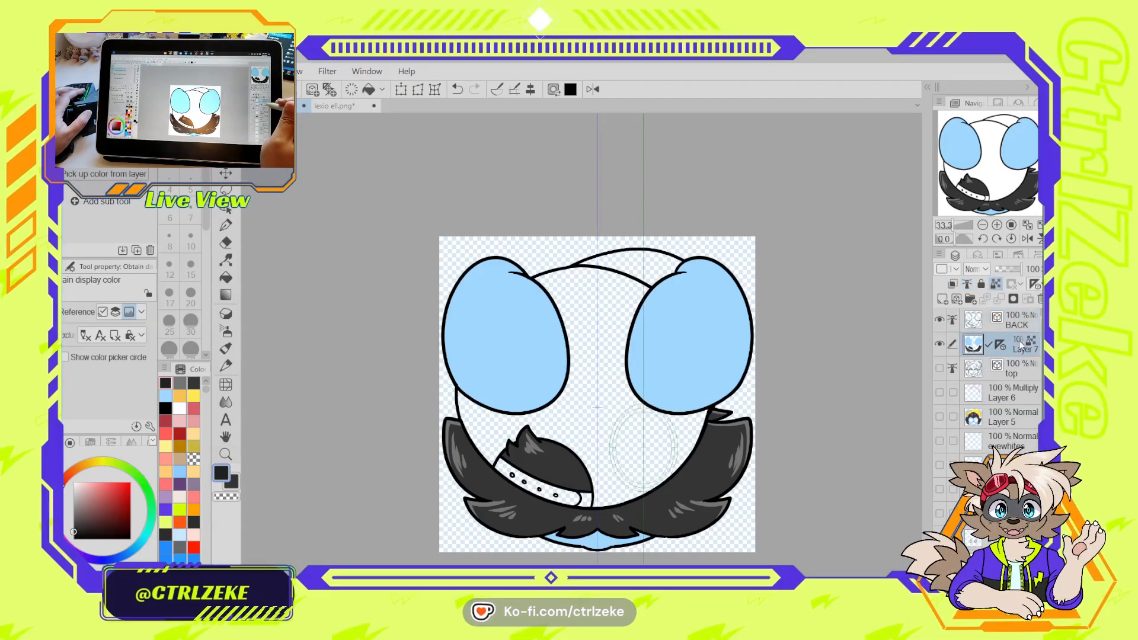
key("c")
scroll(571, 394, "up", 1)
left_click_drag(604, 399, 573, 411)
left_click(179, 383)
key("g")
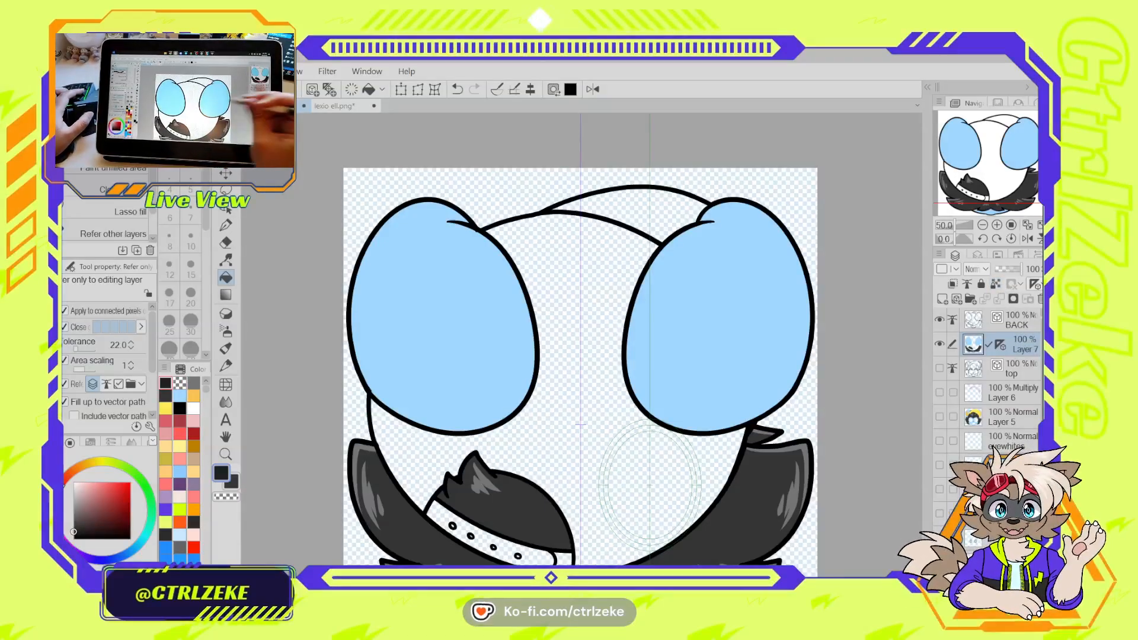
left_click(631, 456)
scroll(631, 456, "down", 2)
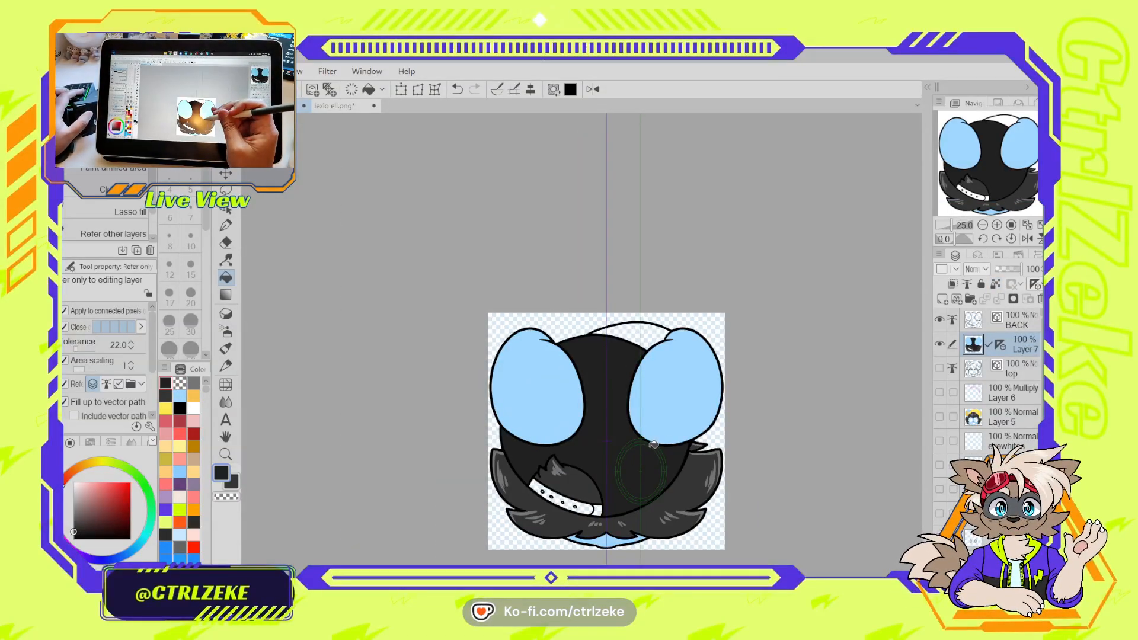
Fill the cap's strap and the area above the cap between the ears with yellow
scroll(652, 453, "up", 2)
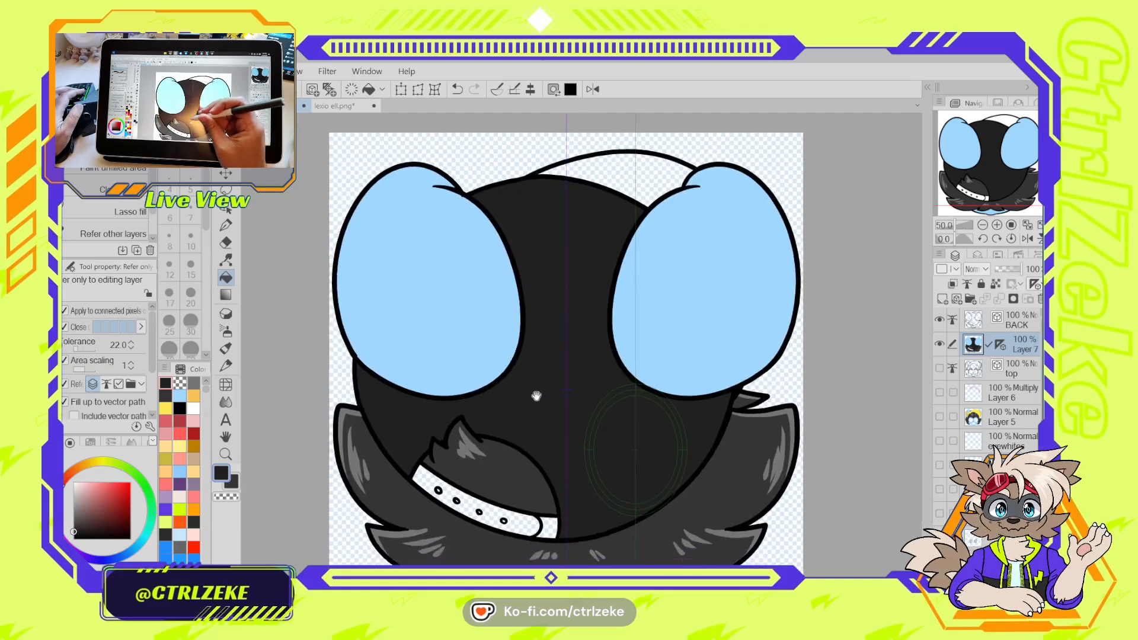
left_click(166, 407)
left_click(541, 493)
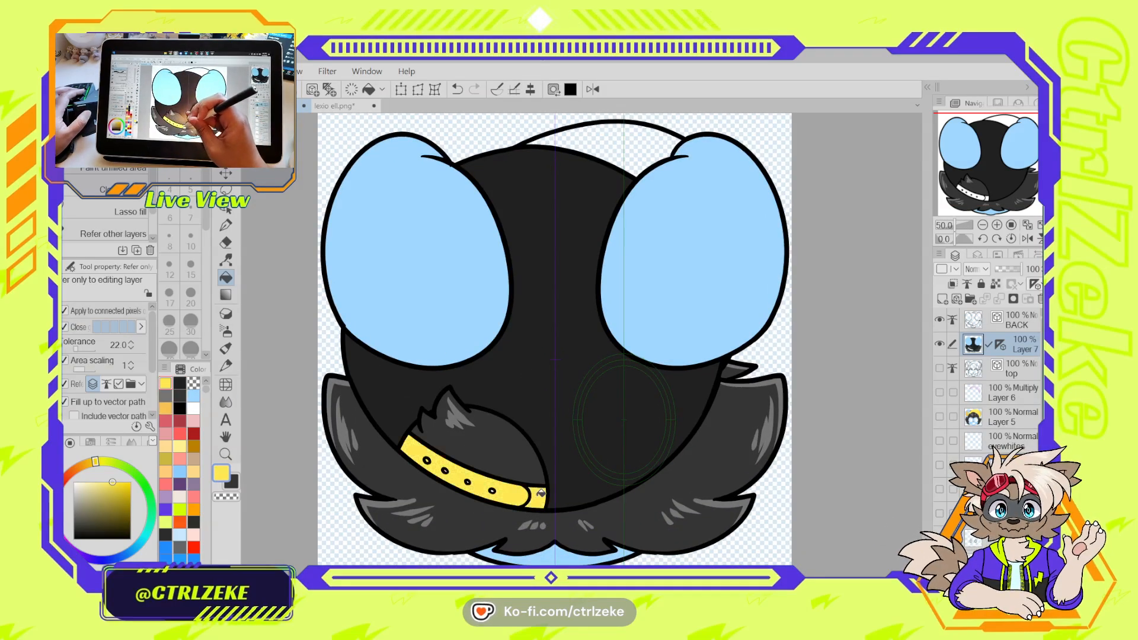
left_click(633, 126)
Paint the small holes in the strap orange-yellow with the G-pen Fat brush at size 20
scroll(717, 358, "up", 2)
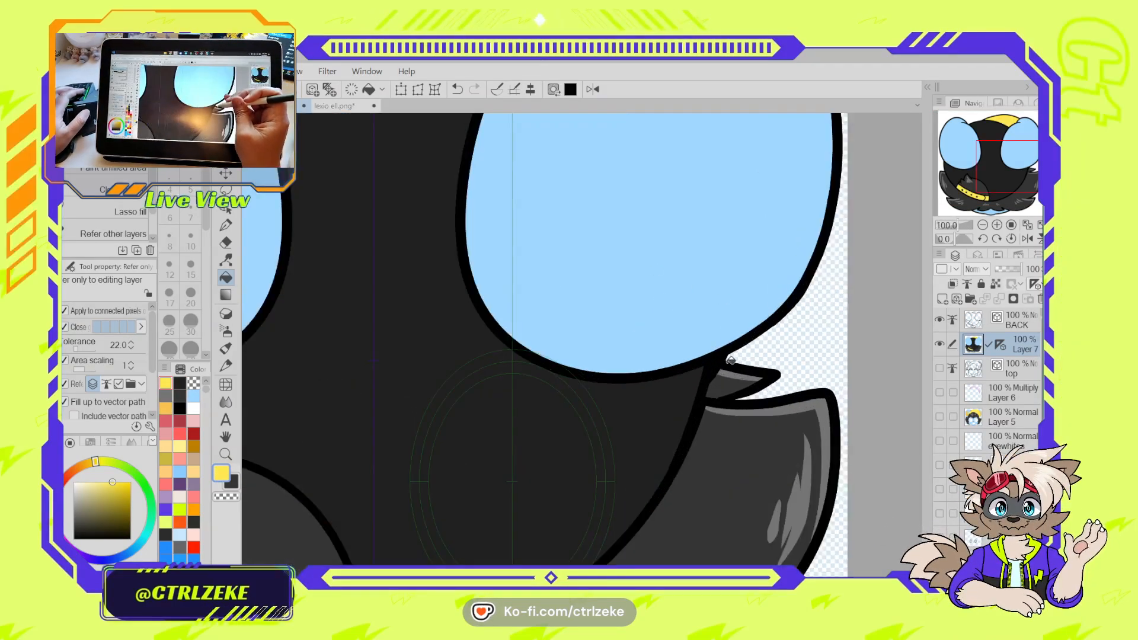
key("p")
left_click_drag(490, 468, 789, 335)
left_click_drag(577, 419, 600, 421)
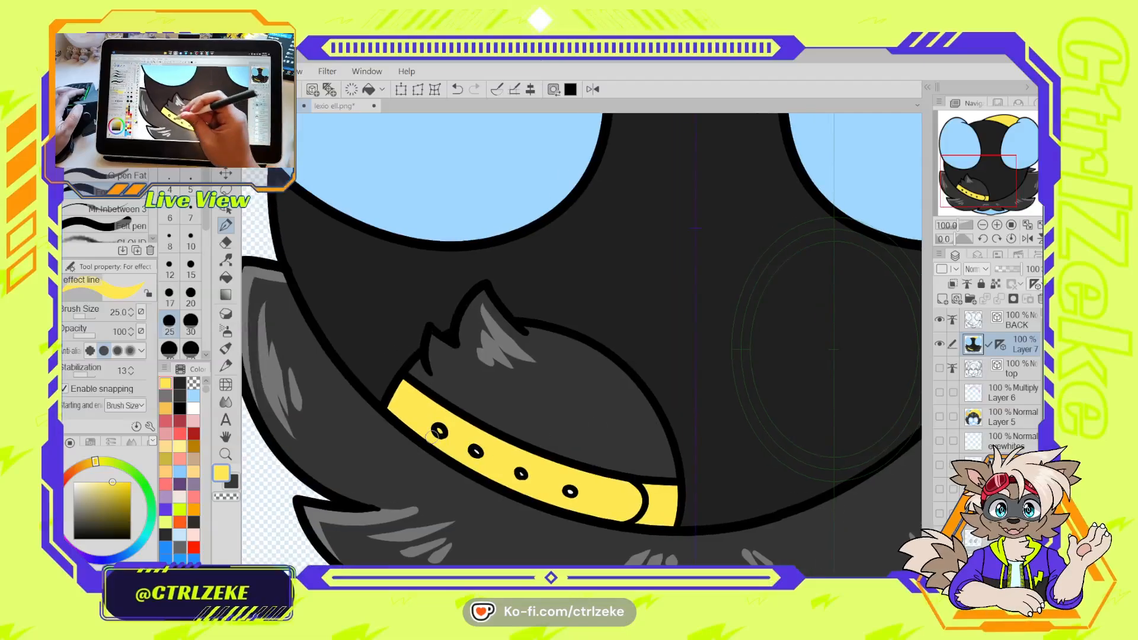
left_click(166, 407)
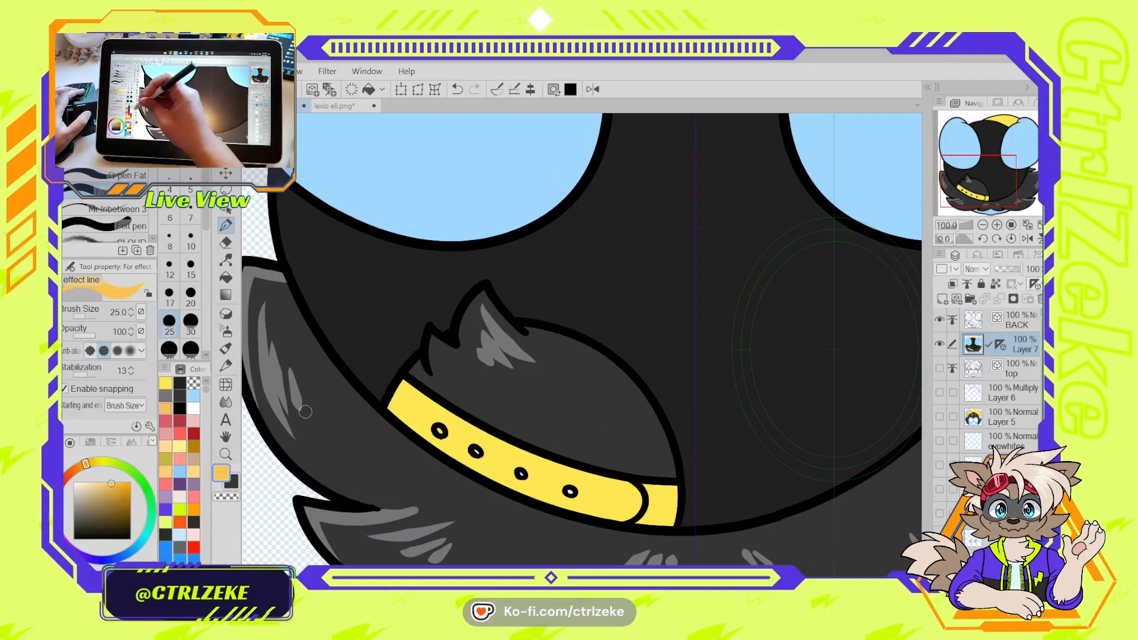
scroll(468, 445, "up", 1)
left_click(477, 454)
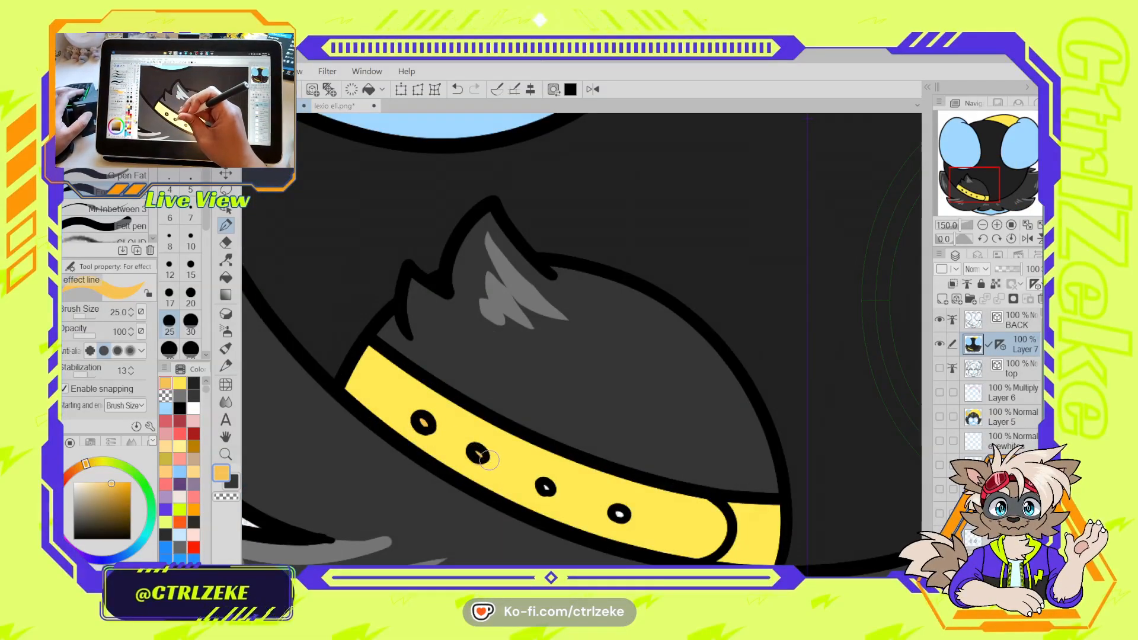
key("ctrl+z")
left_click(129, 176)
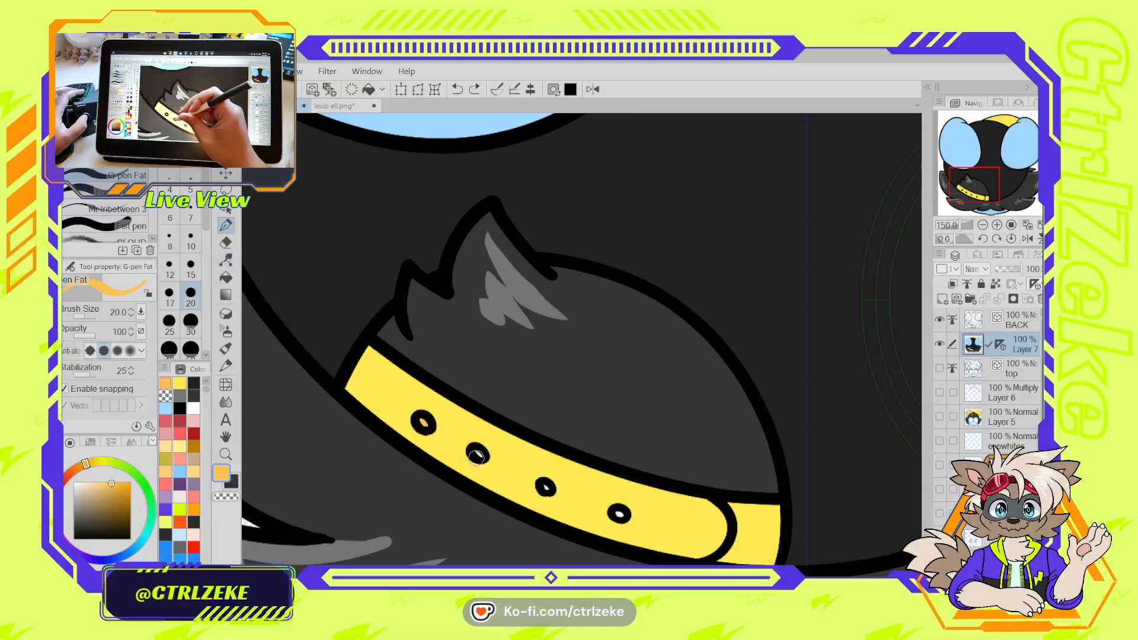
left_click(477, 454)
left_click(546, 488)
left_click(620, 514)
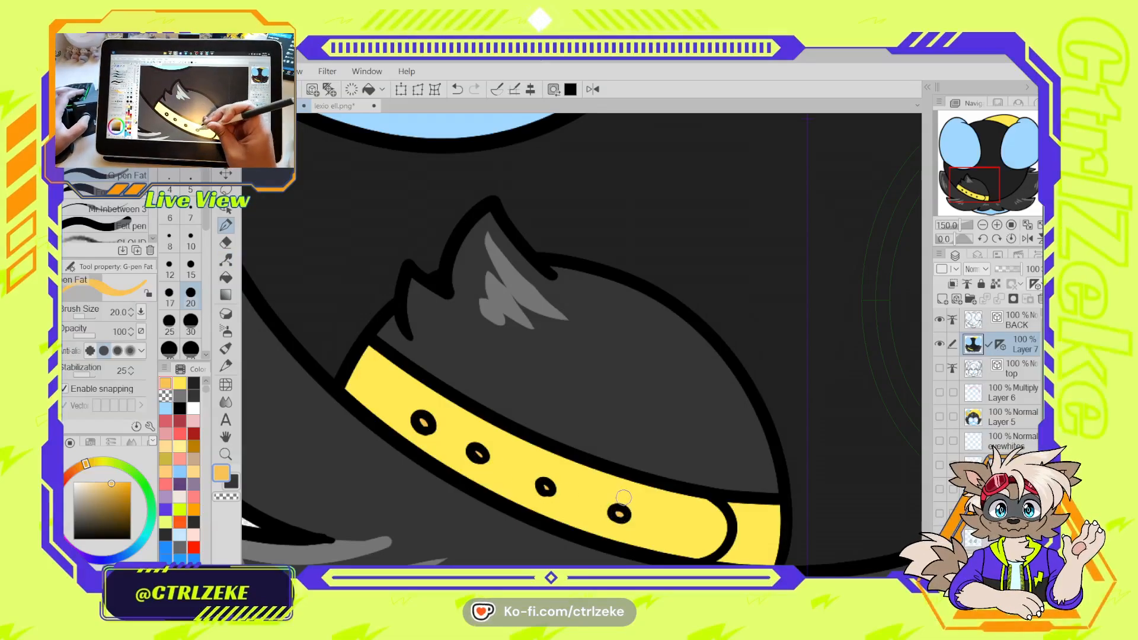
Hide Layer 7 and activate the BACK line layer, with black and brush size 17.5 for the pen
scroll(621, 504, "down", 4)
left_click_drag(745, 419, 636, 471)
scroll(500, 423, "up", 2)
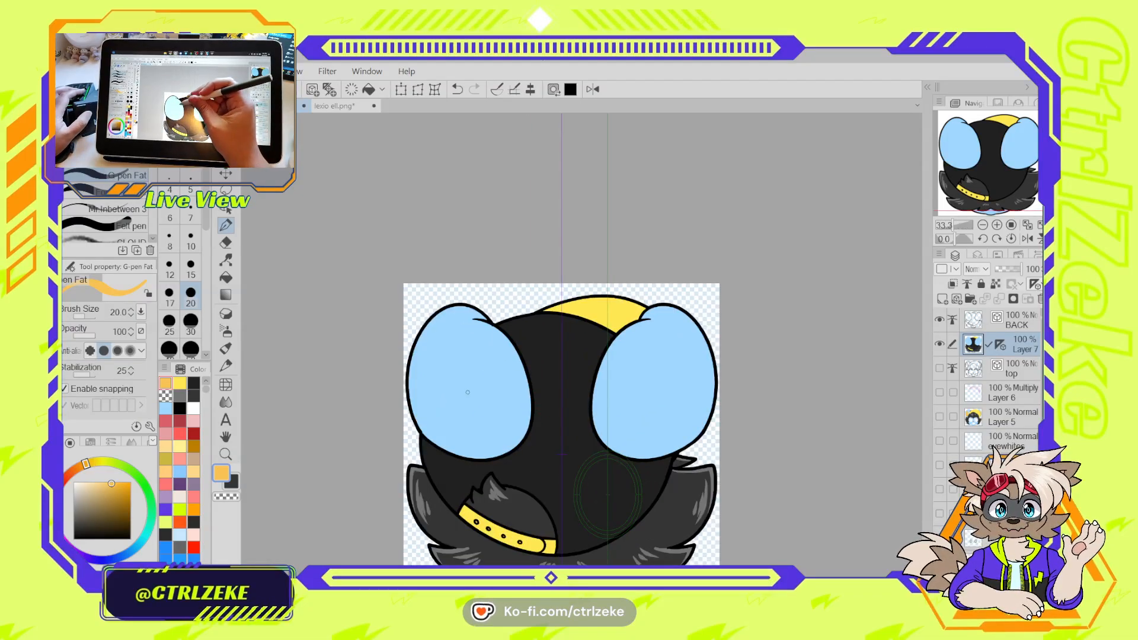
left_click_drag(100, 503, 235, 559)
left_click(940, 343)
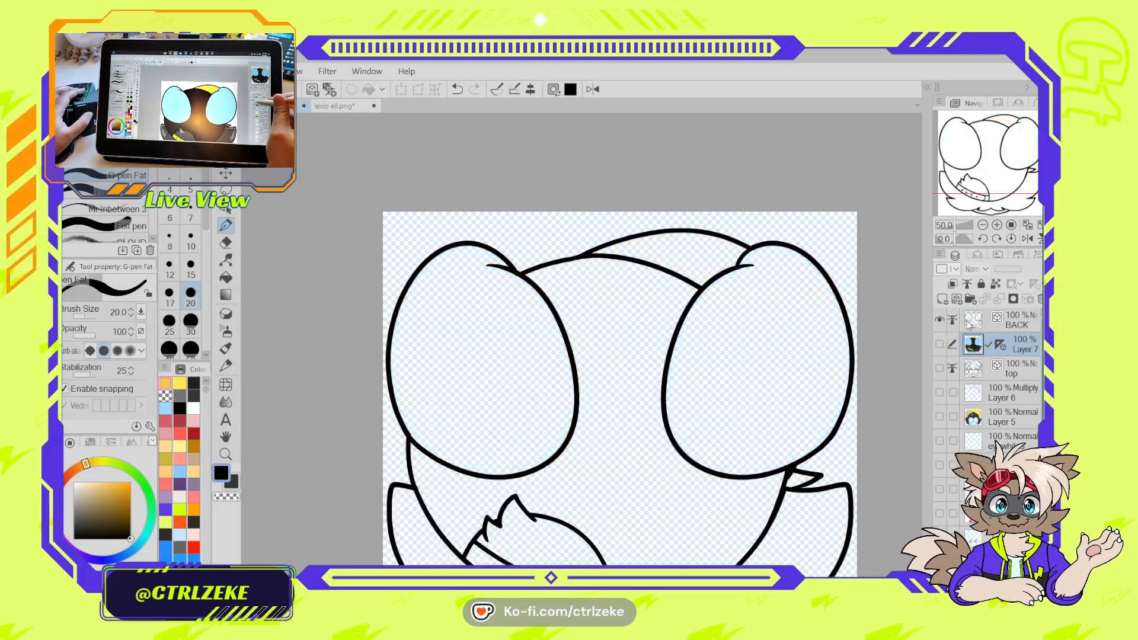
left_click(956, 319)
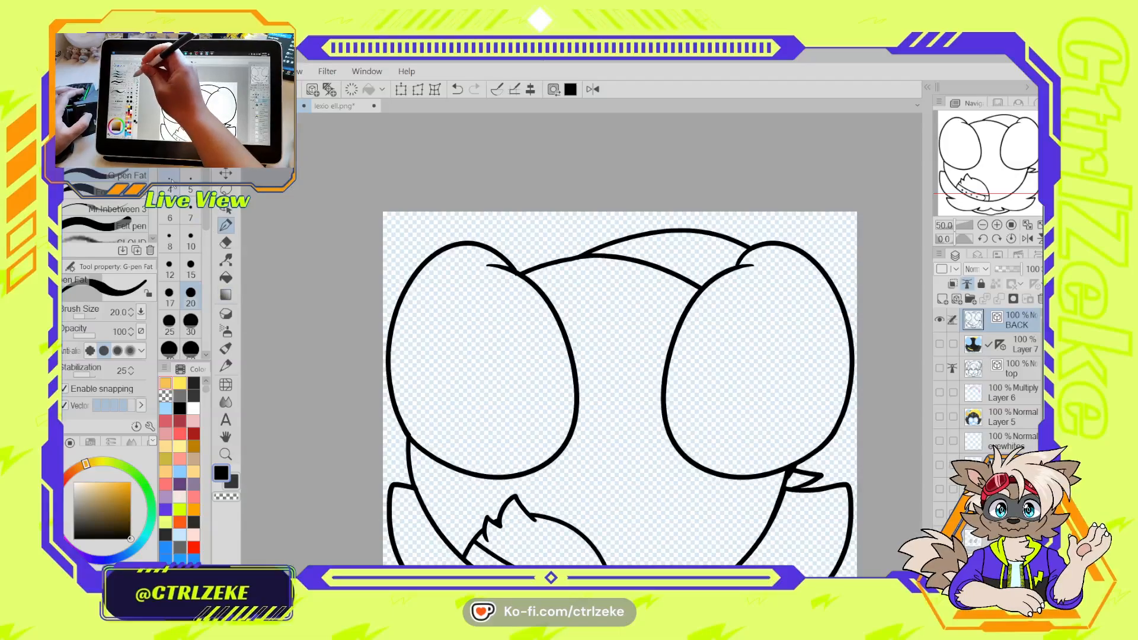
key("bracketleft")
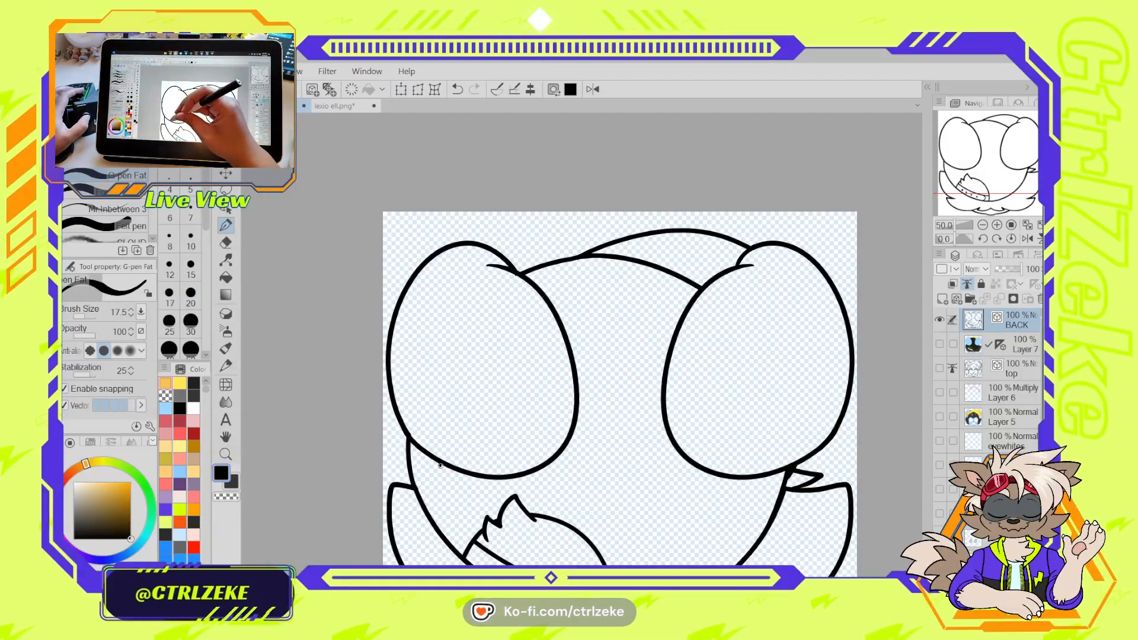
Redraw the left ear's inner edge as a narrower curve tapering to a lower point, and erase the old line
mouse_move(439, 464)
left_mouse_down()
mouse_move(548, 389)
mouse_move(551, 286)
left_mouse_up()
key("ctrl+z")
mouse_move(568, 324)
left_mouse_down()
mouse_move(499, 460)
mouse_move(517, 460)
mouse_move(606, 325)
left_mouse_up()
scroll(671, 392, "down", 1)
scroll(581, 433, "up", 1)
key("ctrl+z")
mouse_move(607, 299)
left_mouse_down()
mouse_move(609, 337)
mouse_move(487, 449)
left_mouse_up()
key("e")
left_click_drag(614, 396, 629, 401)
scroll(631, 406, "down", 4)
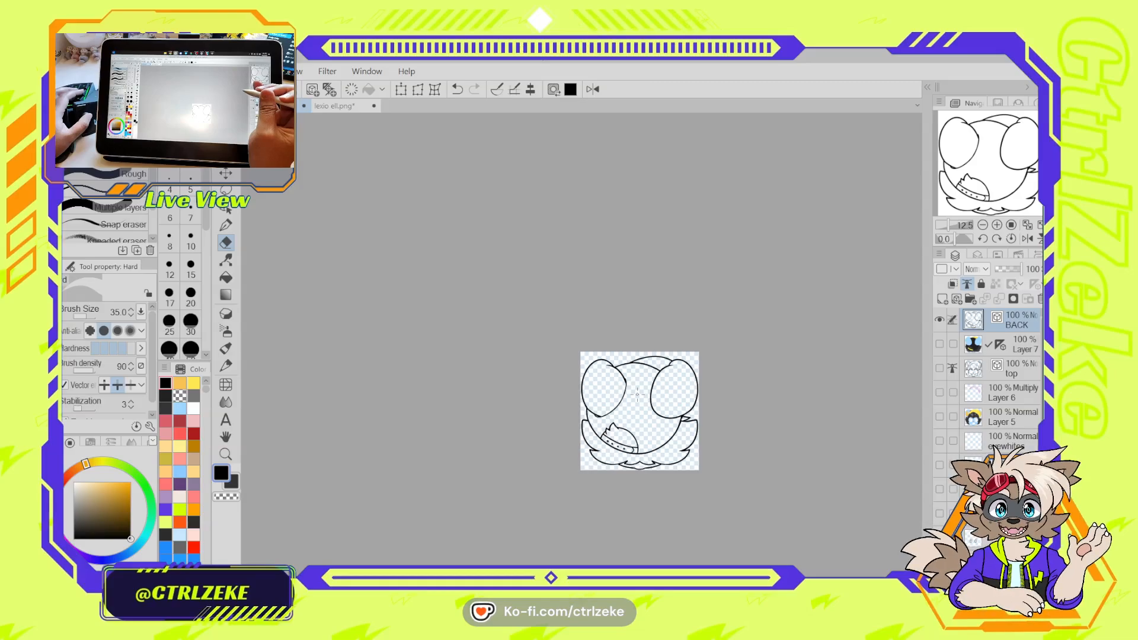
scroll(637, 394, "up", 5)
Redraw the right ear's inner edge as a matching tapered curve and erase the old outer line
key("p")
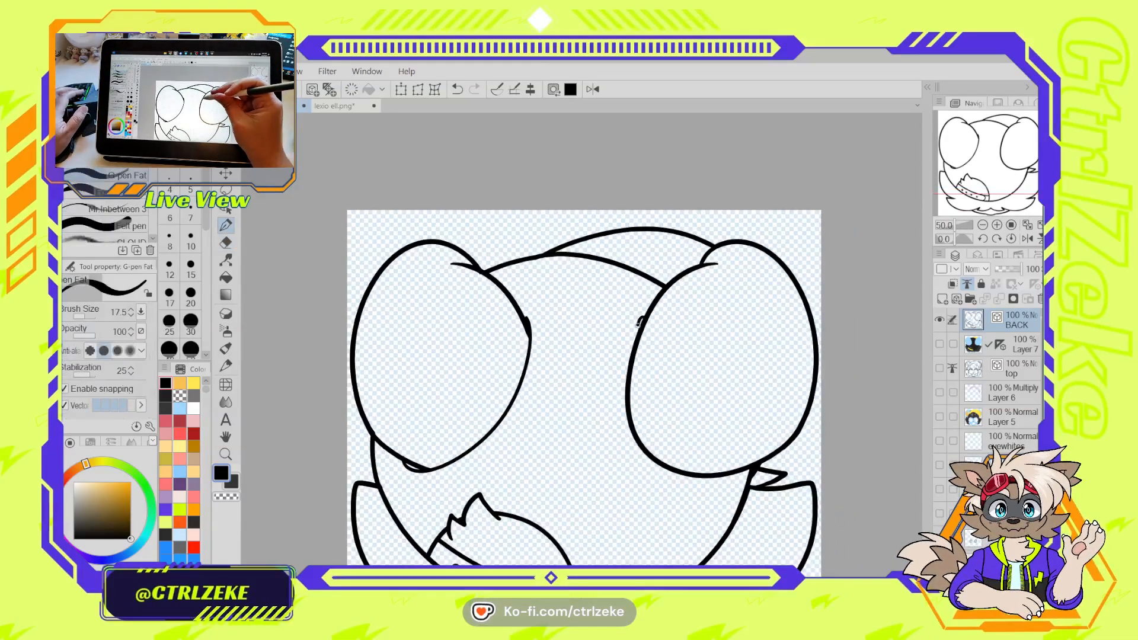
key("ctrl+z")
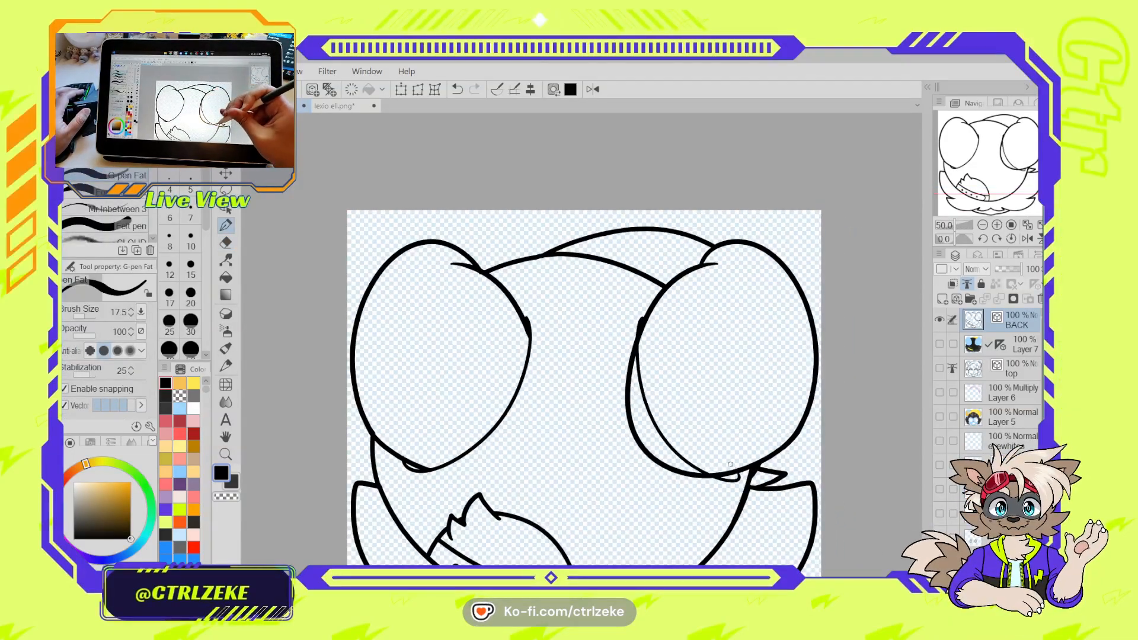
key("e")
scroll(634, 425, "down", 3)
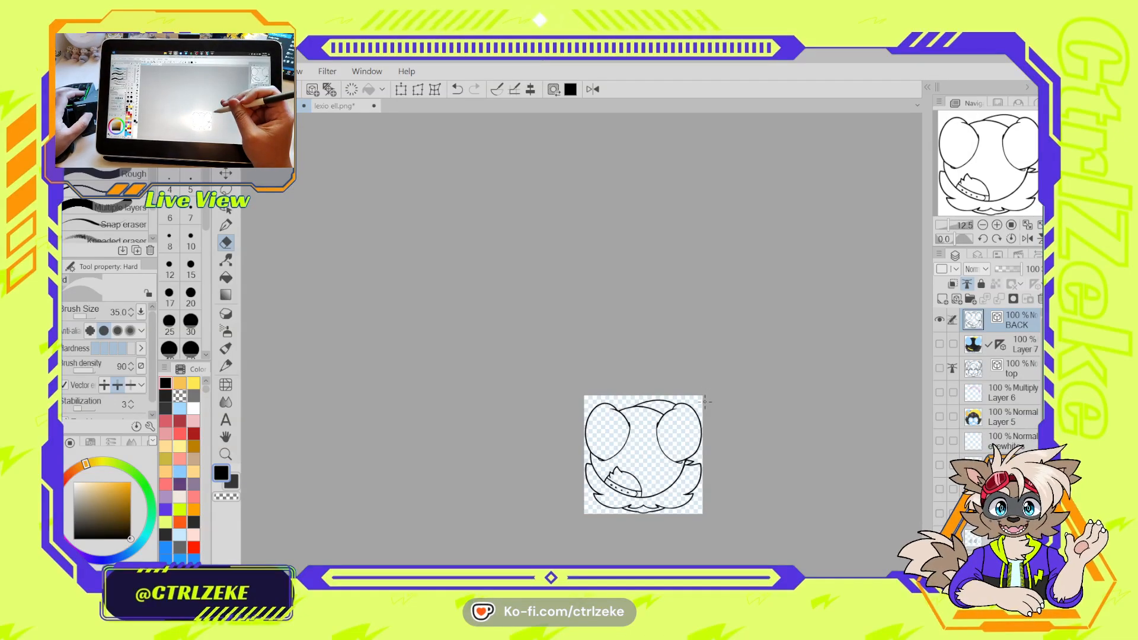
scroll(699, 409, "up", 5)
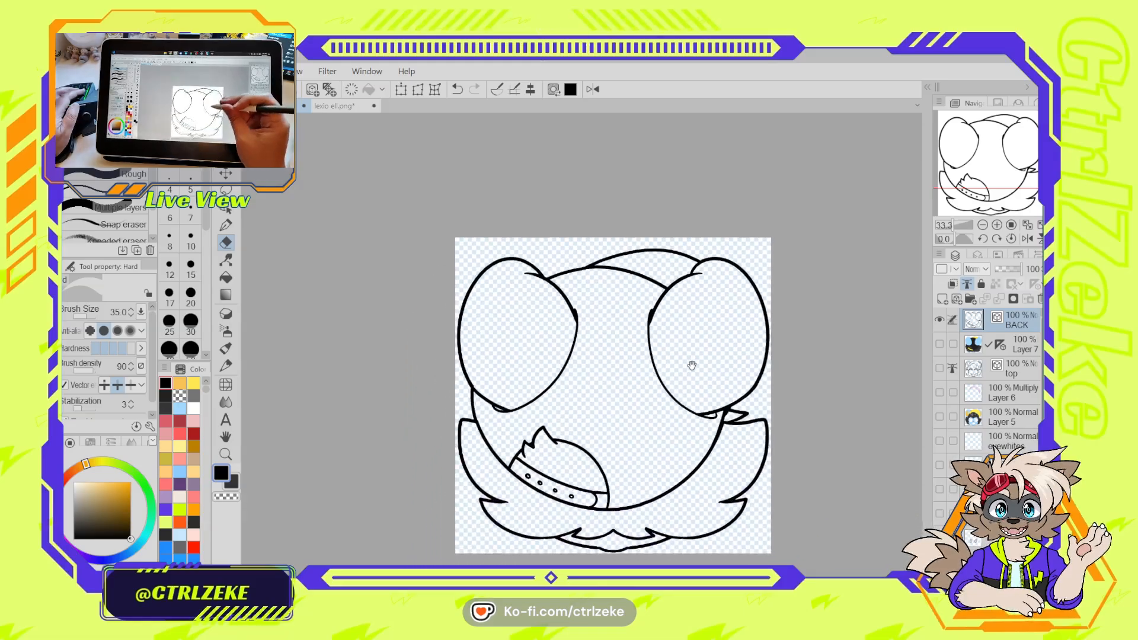
mouse_move(674, 453)
left_mouse_down()
mouse_move(665, 402)
mouse_move(663, 416)
left_mouse_up()
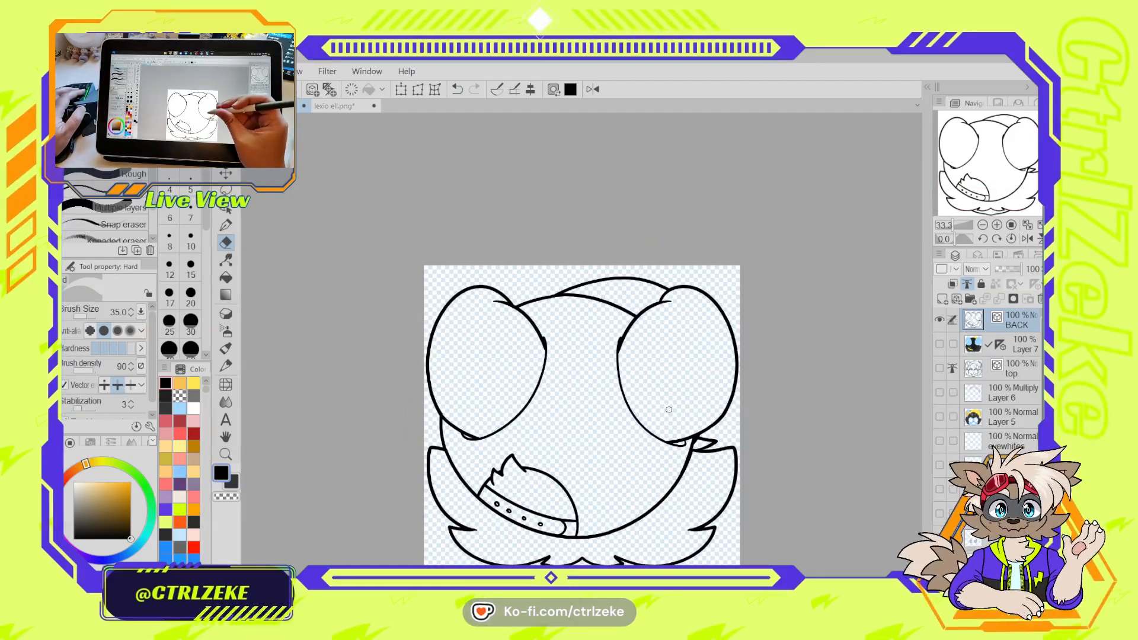
scroll(657, 391, "up", 1)
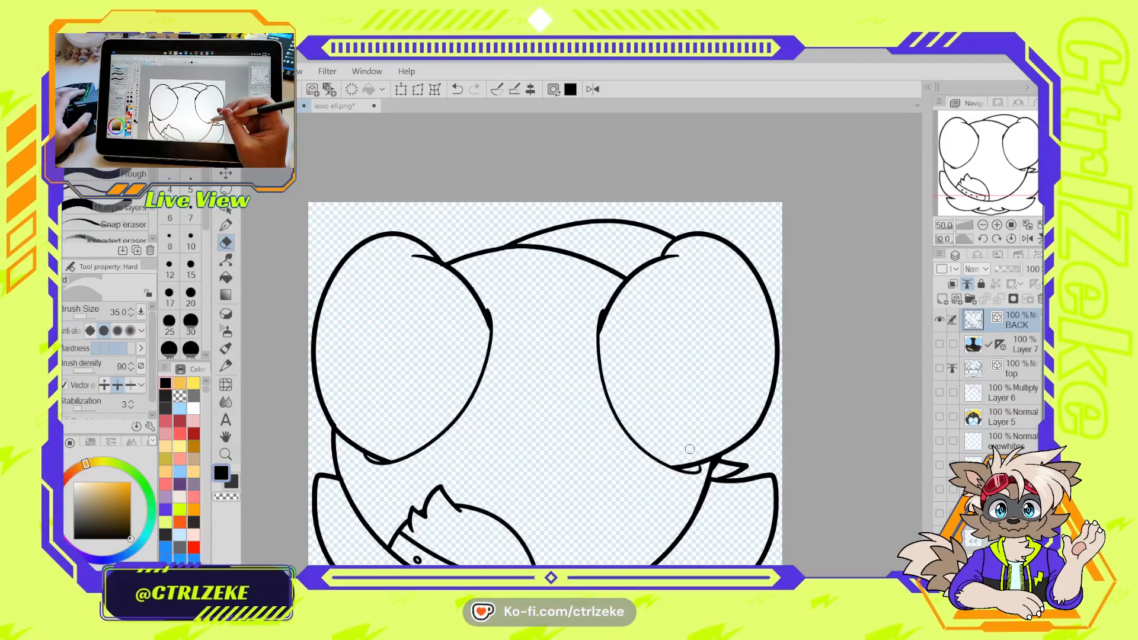
scroll(690, 450, "down", 4)
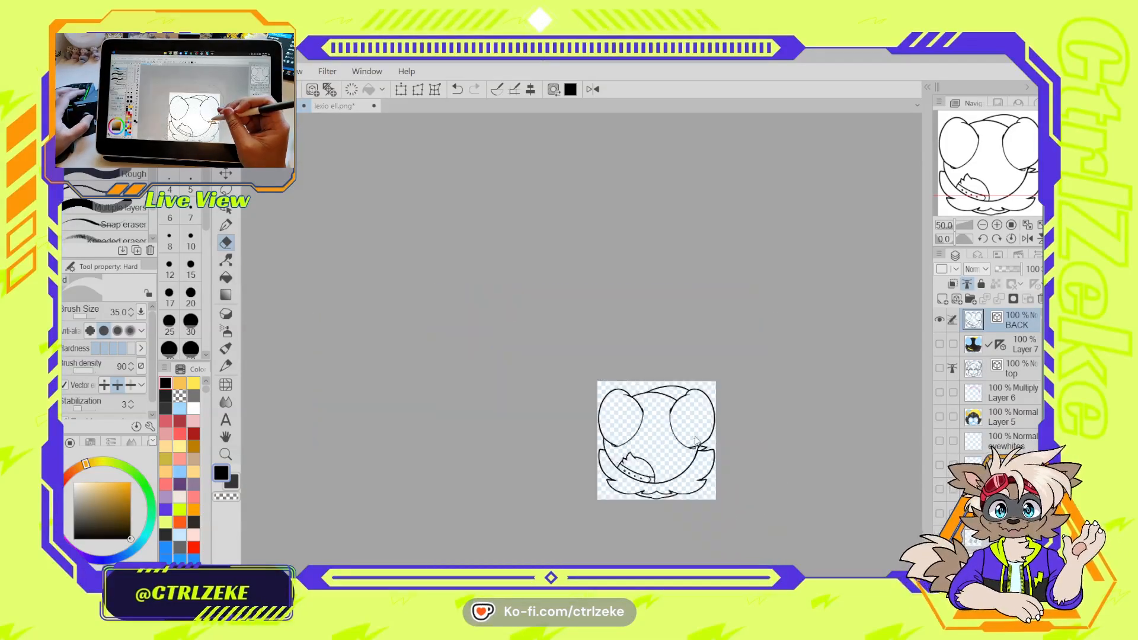
Show Layer 7 again, turn off the reference setting of the "top" line layer, and activate the BACK layer
left_click(946, 343)
left_click(942, 344)
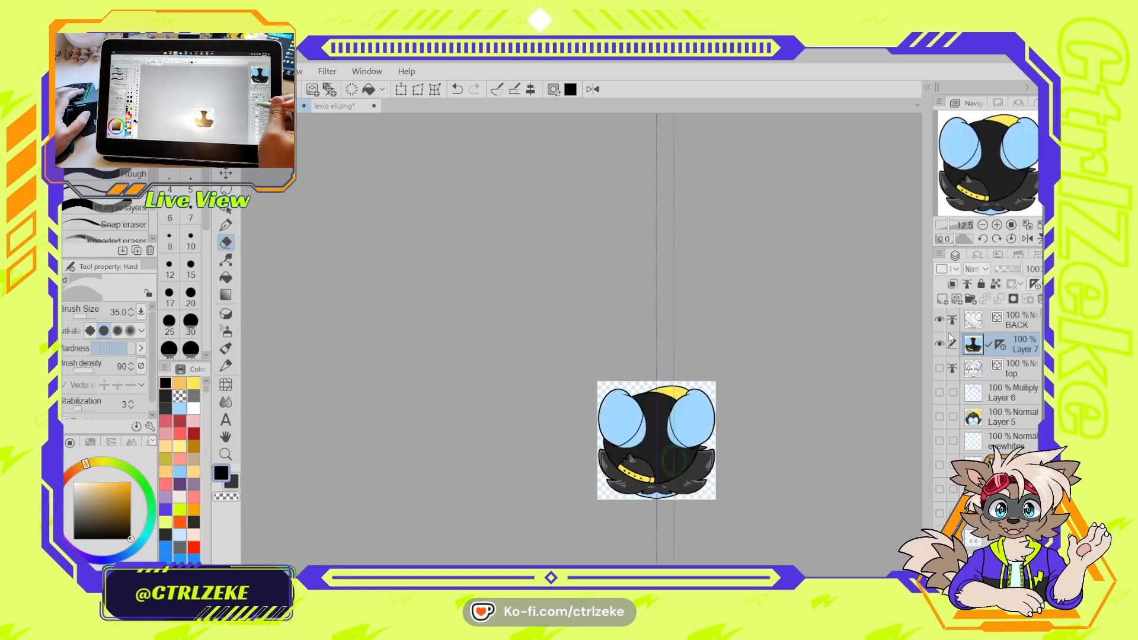
key("ctrl+plus")
key("ctrl+plus")
key("ctrl+plus")
left_click_drag(760, 466, 627, 335)
scroll(717, 368, "up", 1)
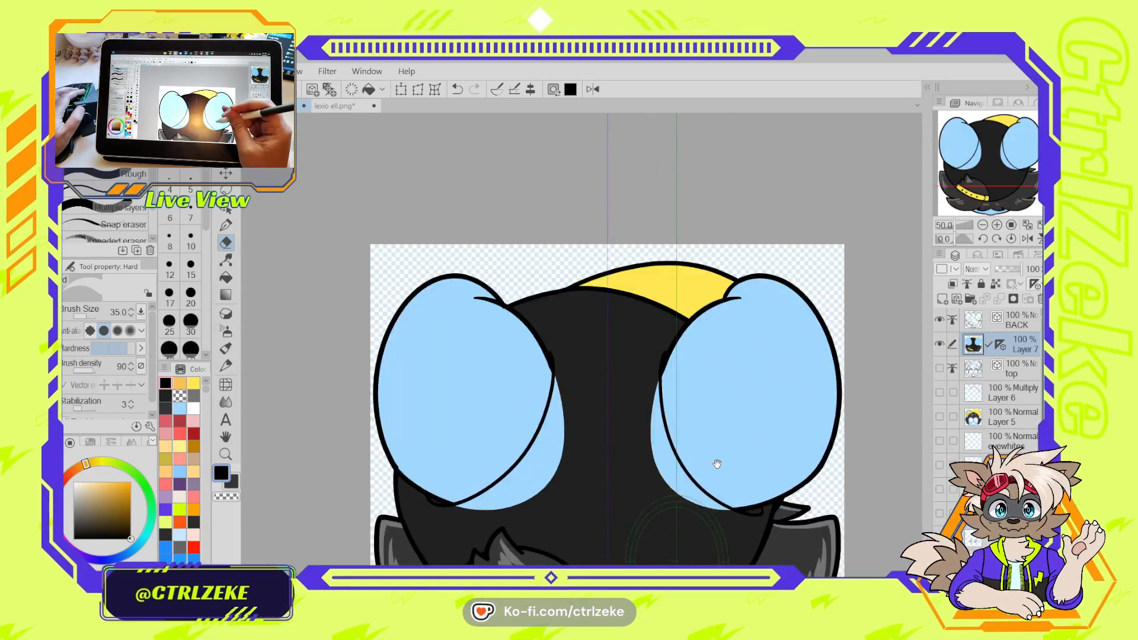
left_click(987, 321)
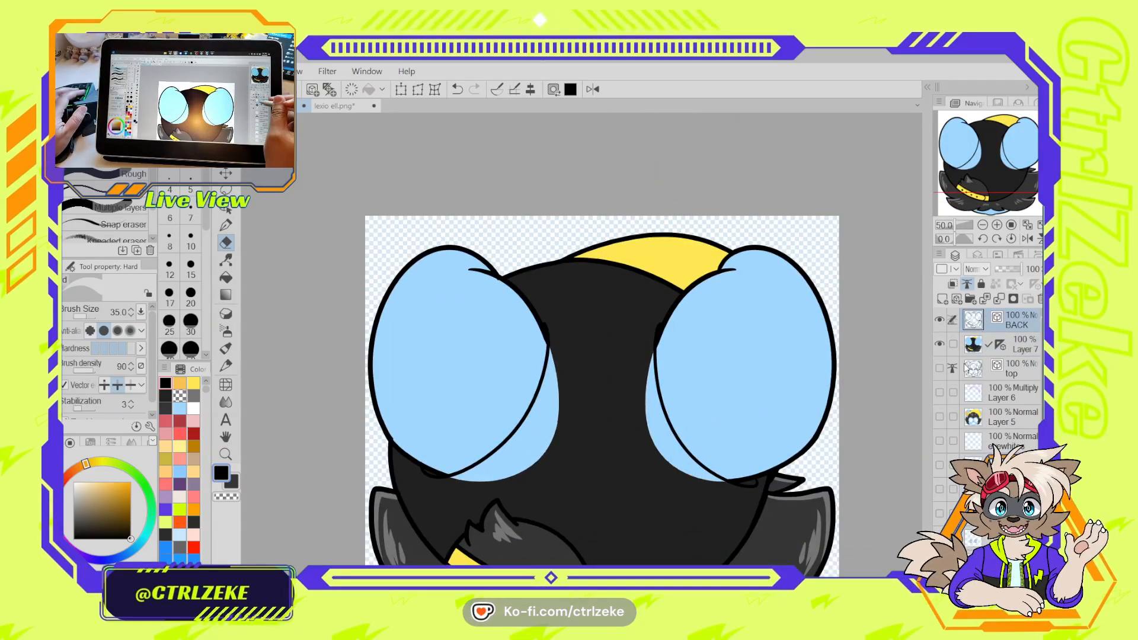
left_click(985, 368)
left_click(981, 323)
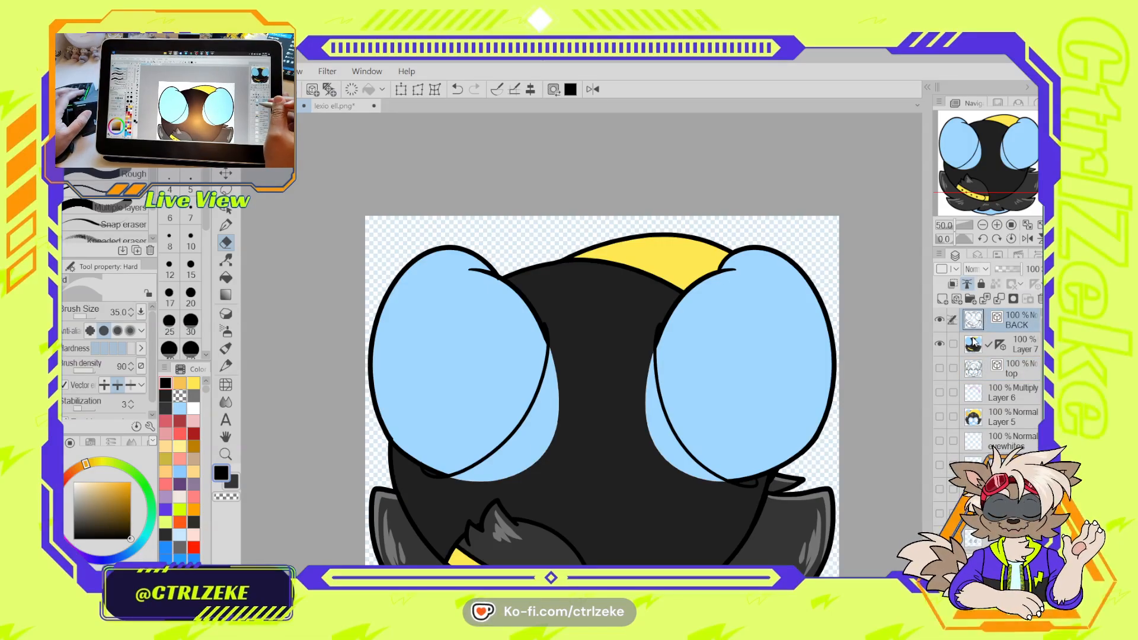
Add a layer between BACK and Layer 7 and fill the cap up to the new ear edges with near-black, using the reference layer
left_click(952, 299)
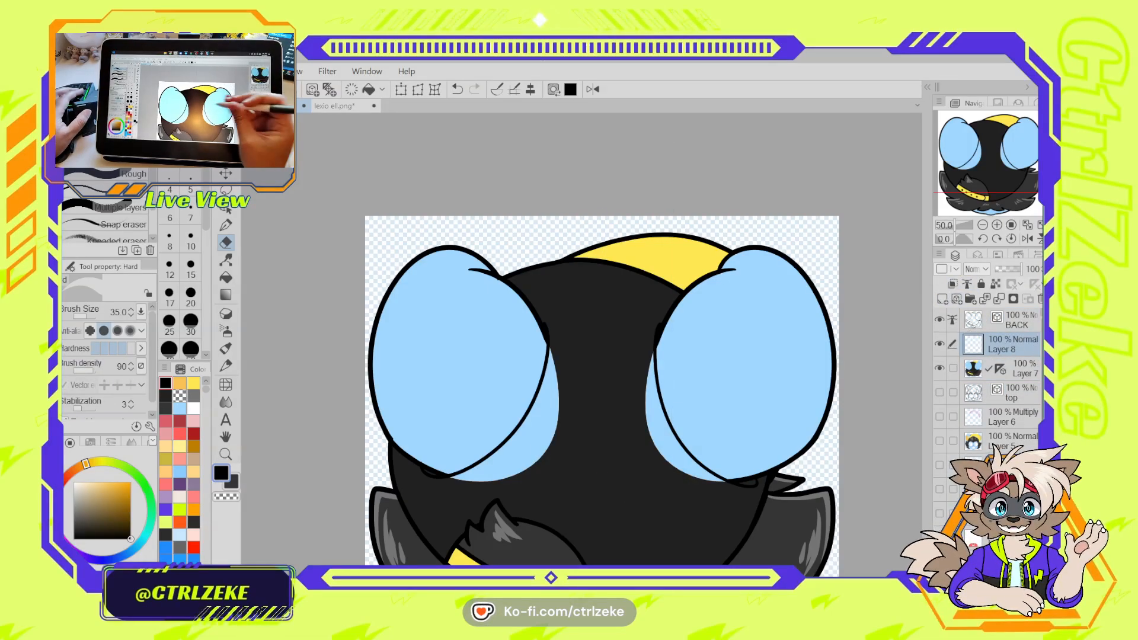
left_click_drag(786, 403, 777, 336)
key("p")
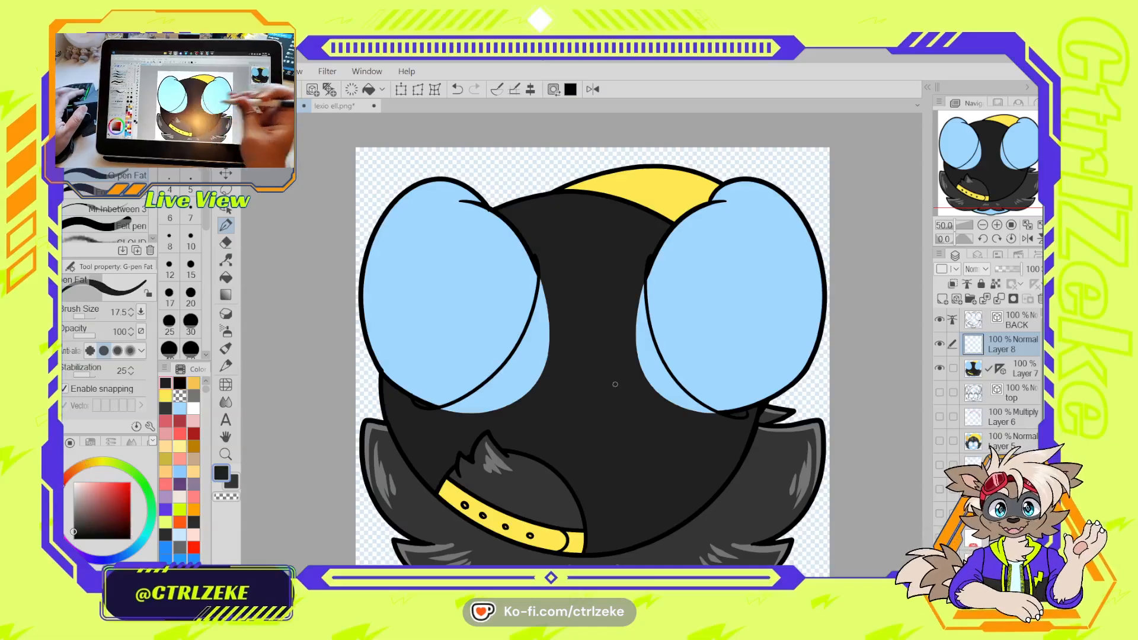
key("e")
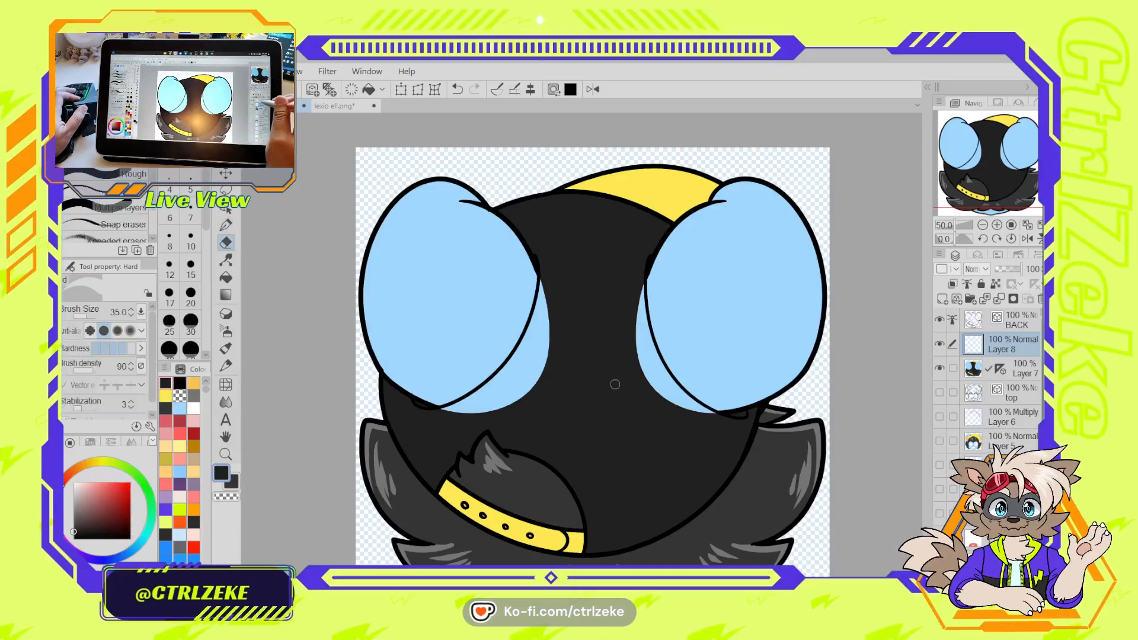
key("g")
left_click(542, 352)
key("ctrl+z")
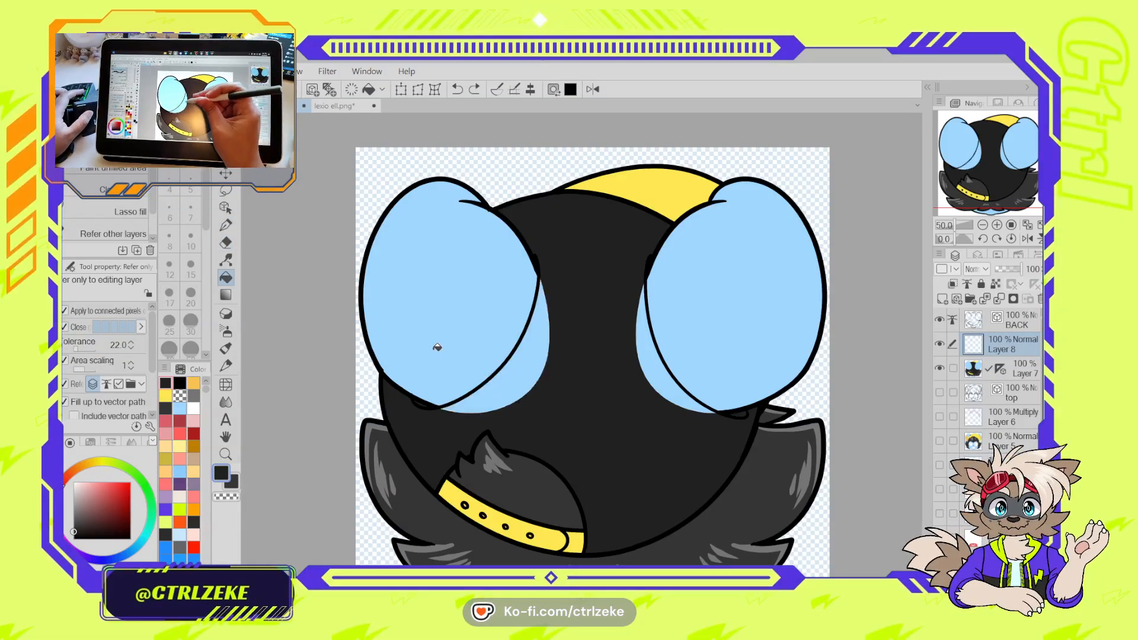
left_click(105, 384)
left_click(539, 371)
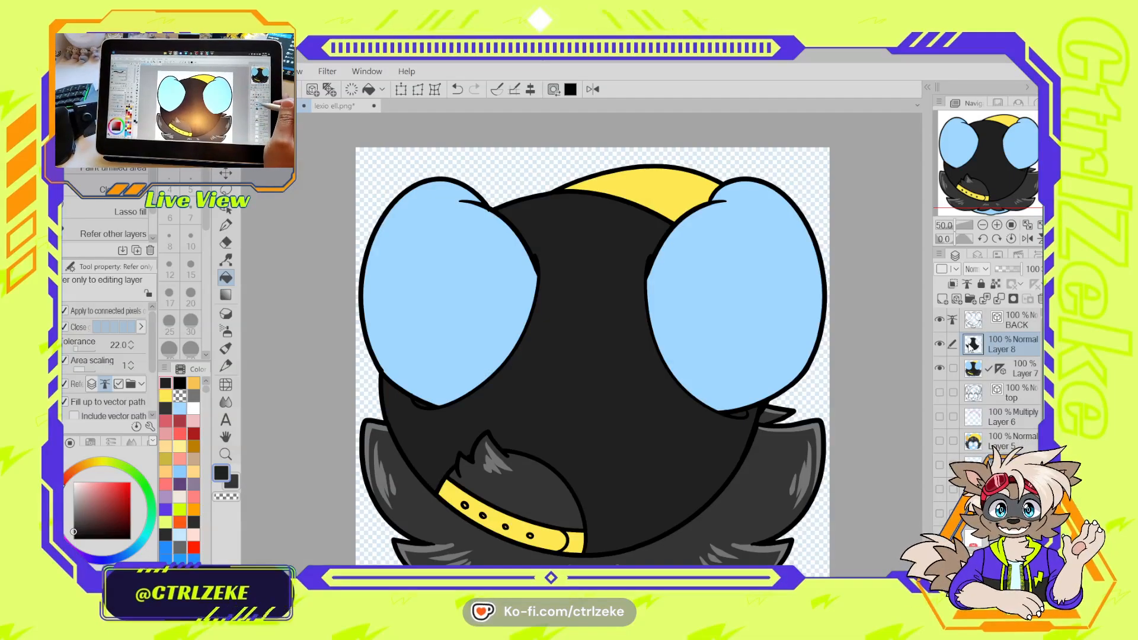
Merge the new near-black fill layer down into Layer 7 and activate the BACK line layer for pen drawing
key("ctrl+e")
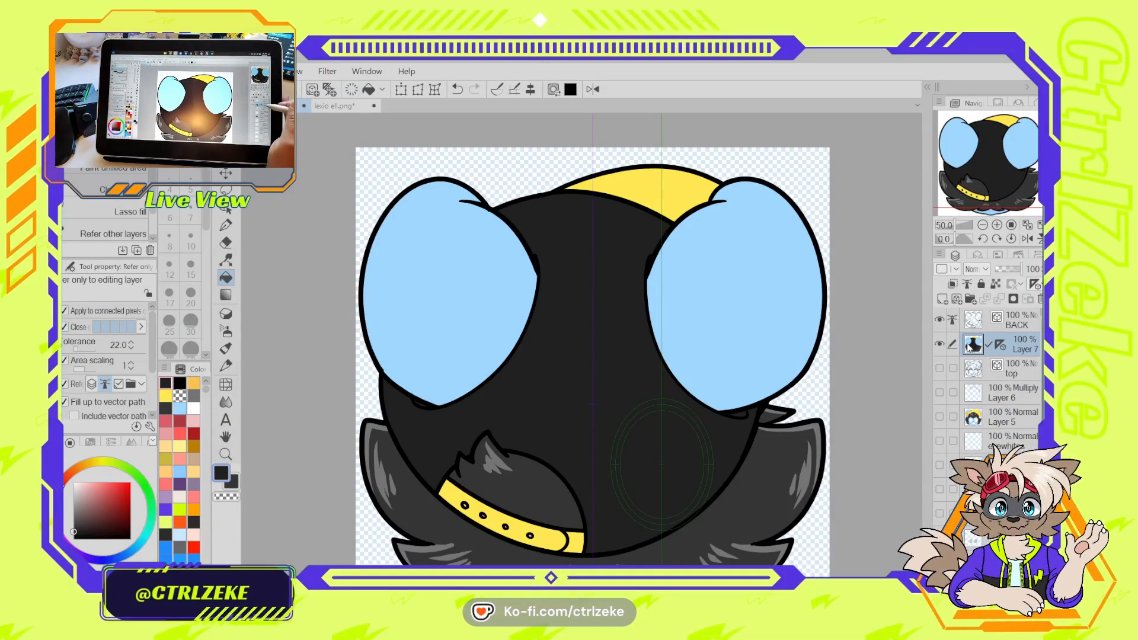
mouse_move(617, 315)
left_mouse_down()
mouse_move(615, 420)
mouse_move(589, 370)
left_mouse_up()
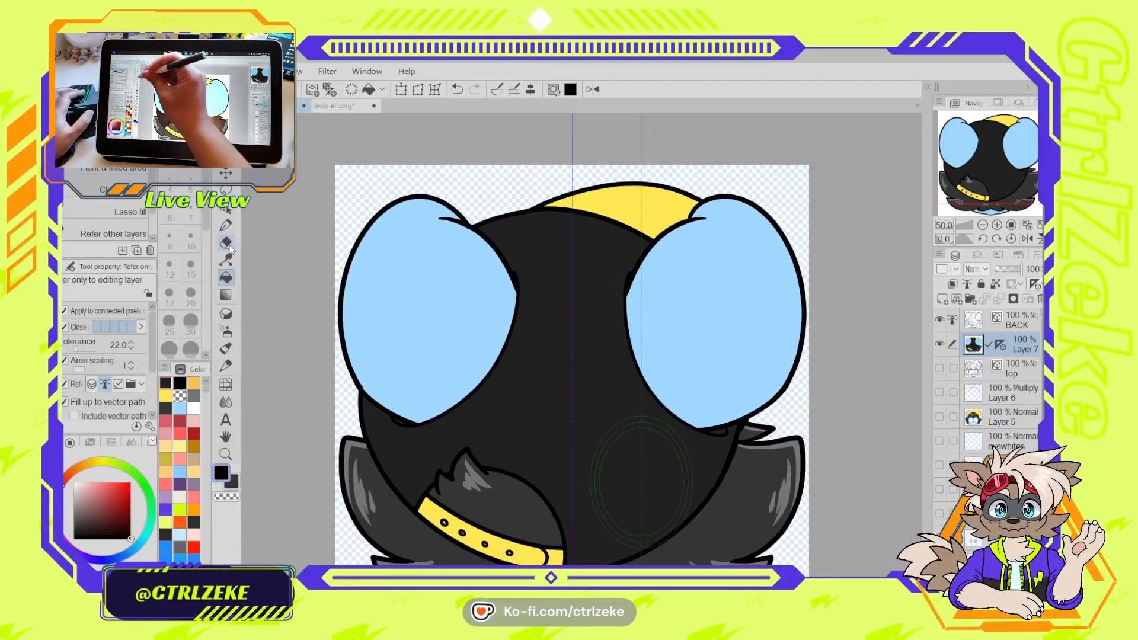
left_click(226, 225)
left_click(972, 319)
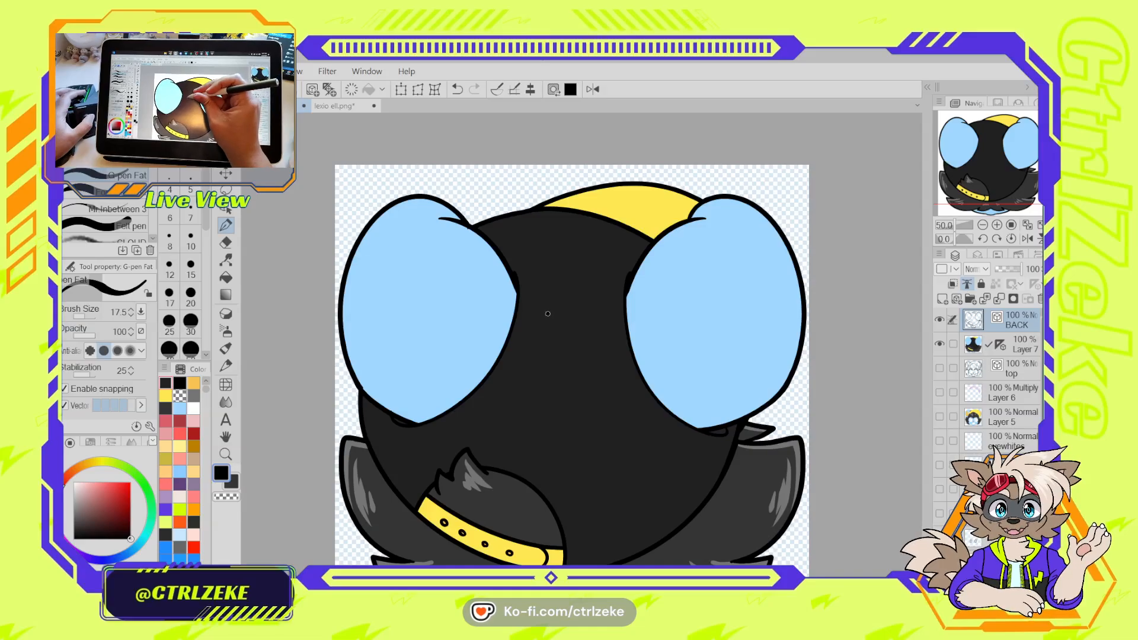
key("ctrl+z")
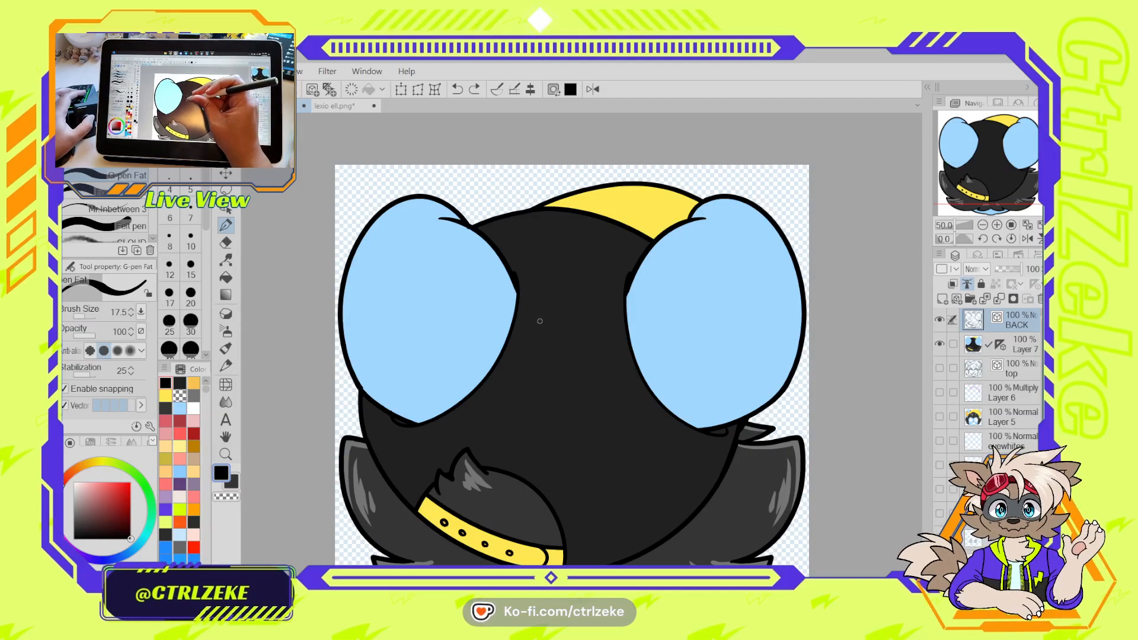
left_click_drag(543, 315, 544, 316)
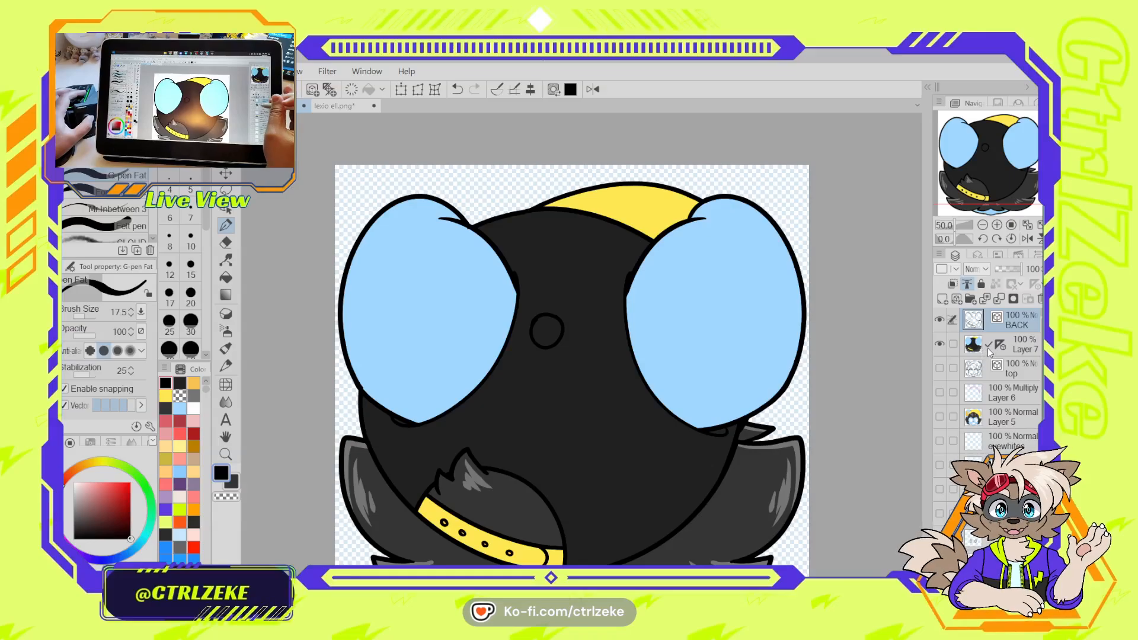
left_click(565, 344, "alt")
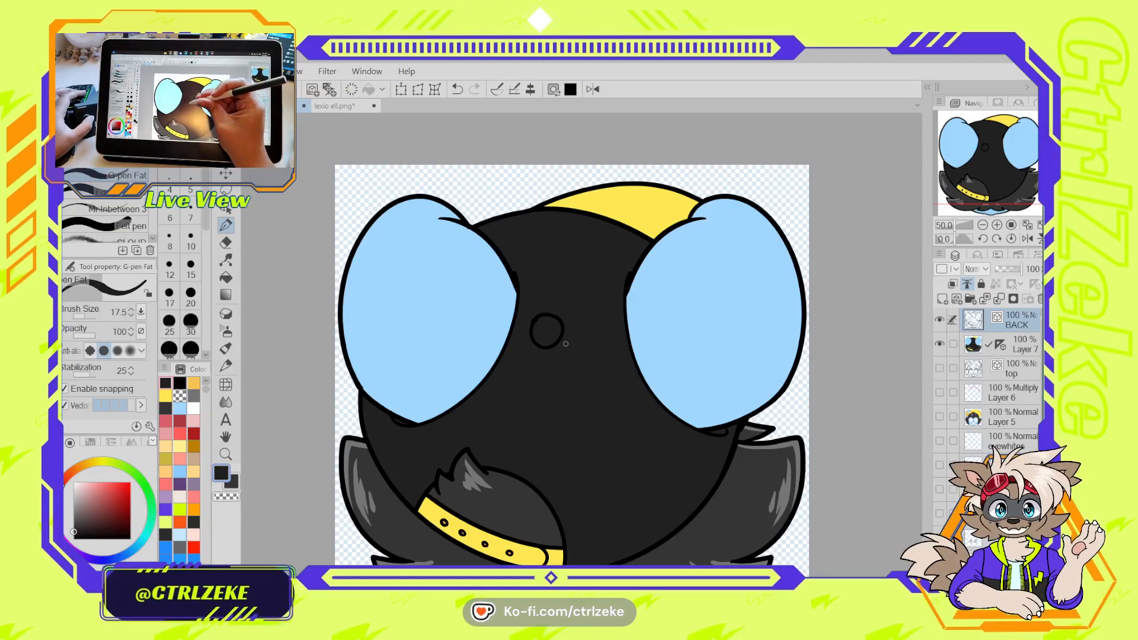
key("ctrl+z")
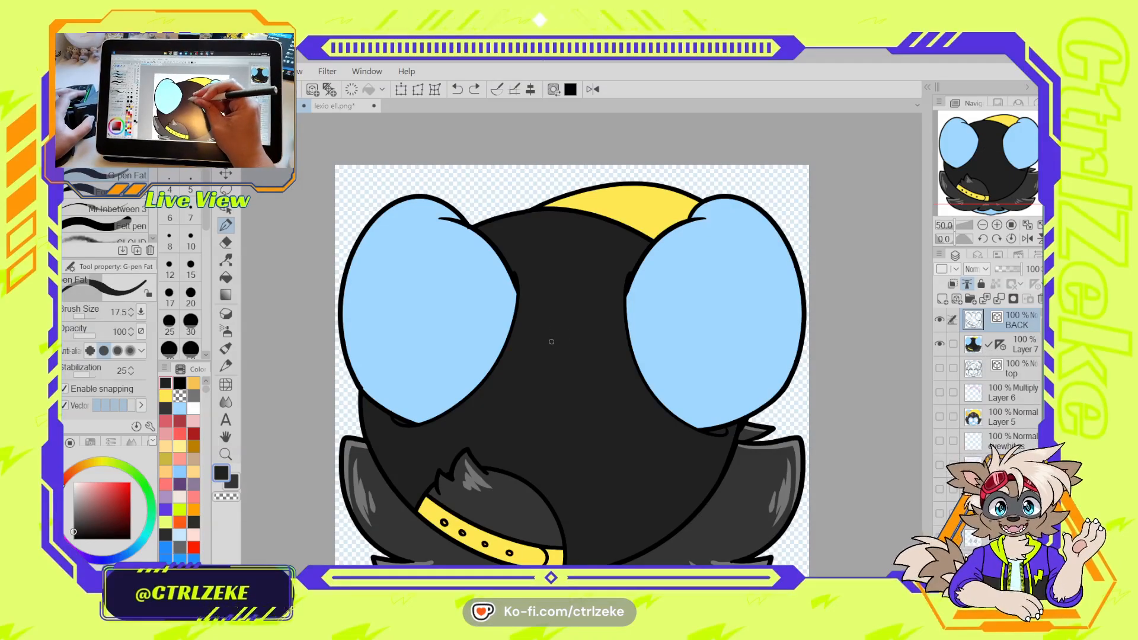
key("ctrl+minus")
key("ctrl+plus")
key("ctrl+plus")
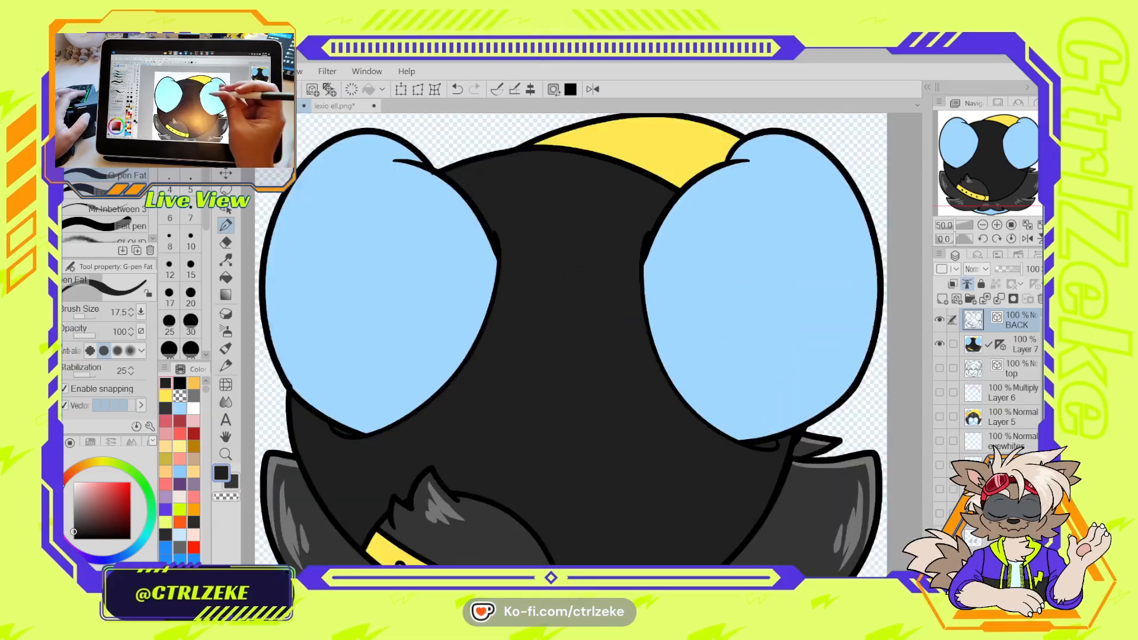
left_click(940, 344)
key("e")
left_click_drag(556, 323, 556, 358)
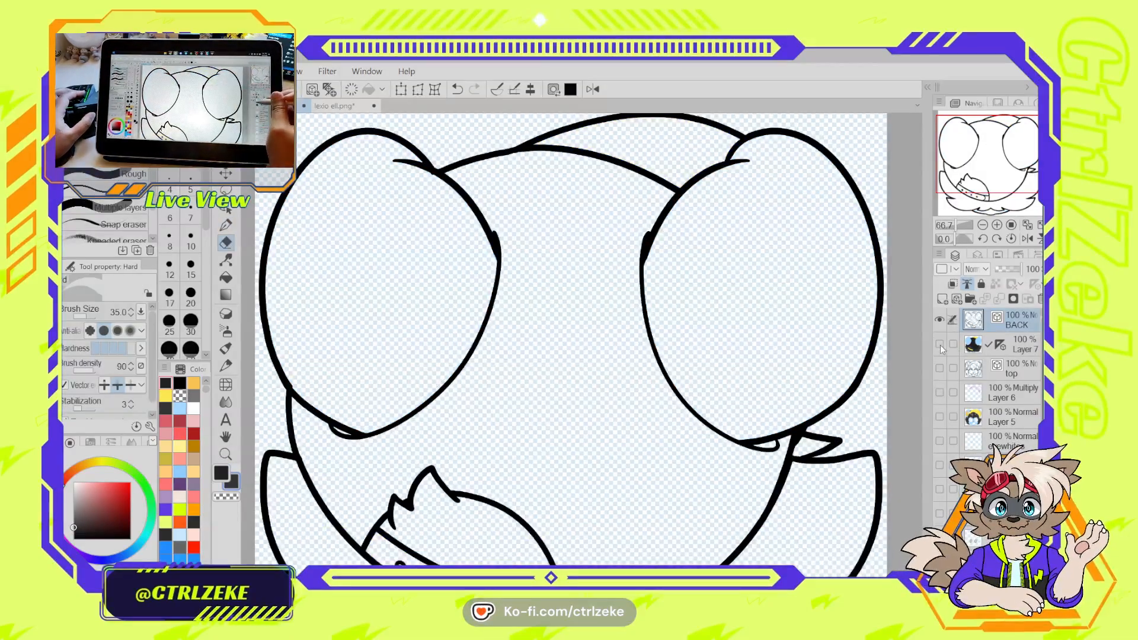
left_click(940, 344)
Draw a small black outlined circle for the cap button on the BACK layer, centred on the cap between the ears
key("p")
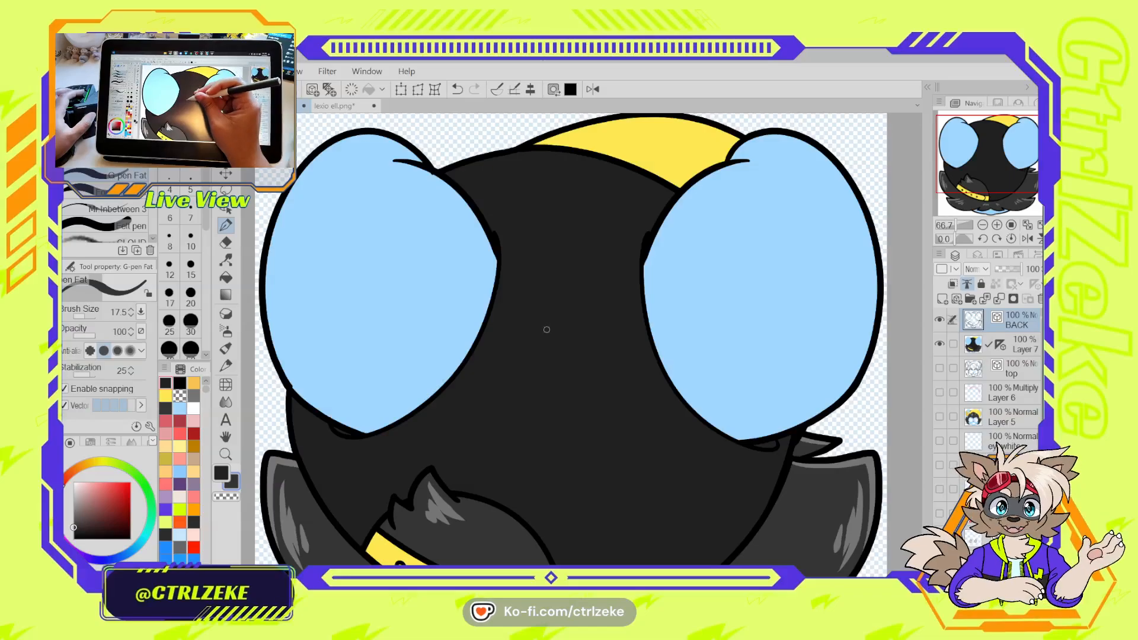
key("x")
left_click_drag(111, 514, 131, 539)
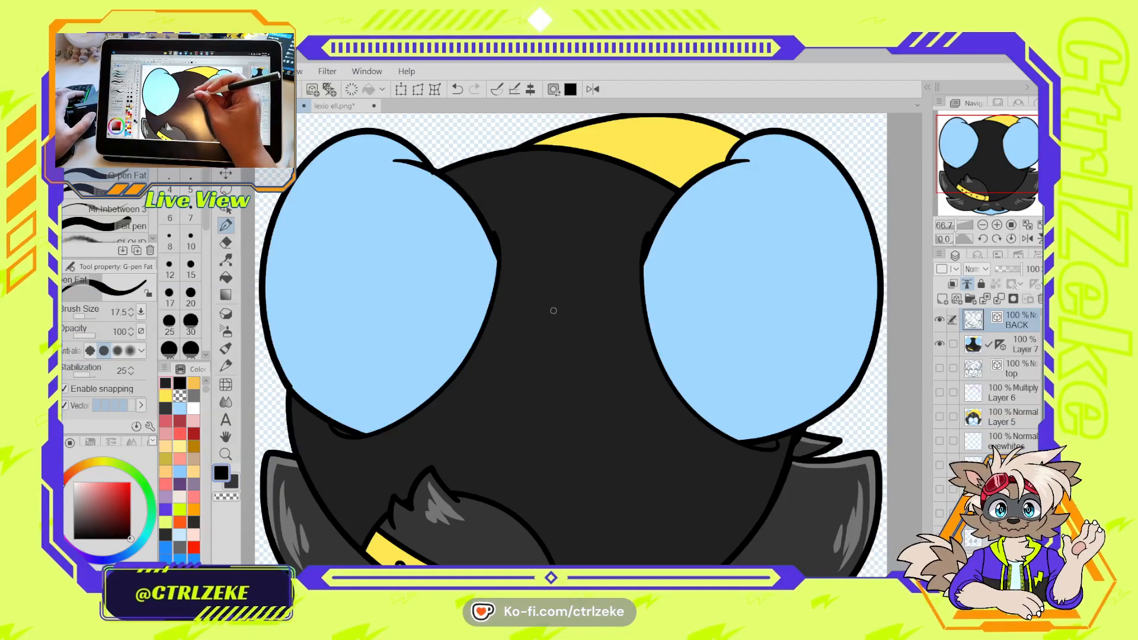
scroll(547, 321, "down", 1)
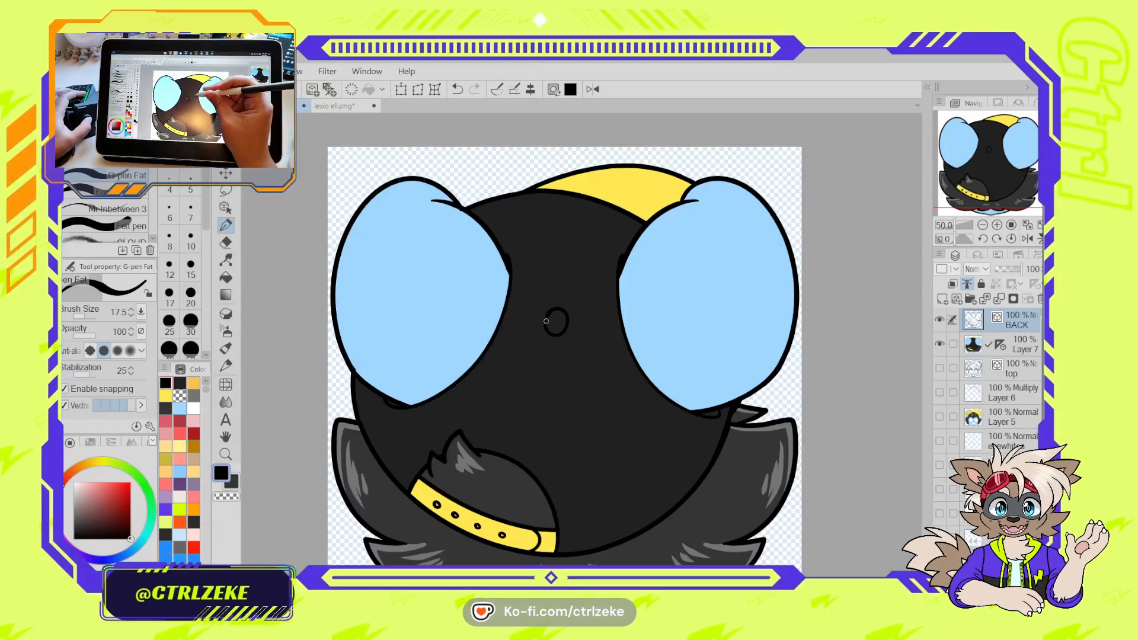
scroll(549, 313, "up", 1)
key("ctrl+z")
mouse_move(543, 315)
left_mouse_down()
mouse_move(567, 341)
mouse_move(556, 304)
mouse_move(539, 323)
mouse_move(581, 336)
mouse_move(550, 311)
left_mouse_up()
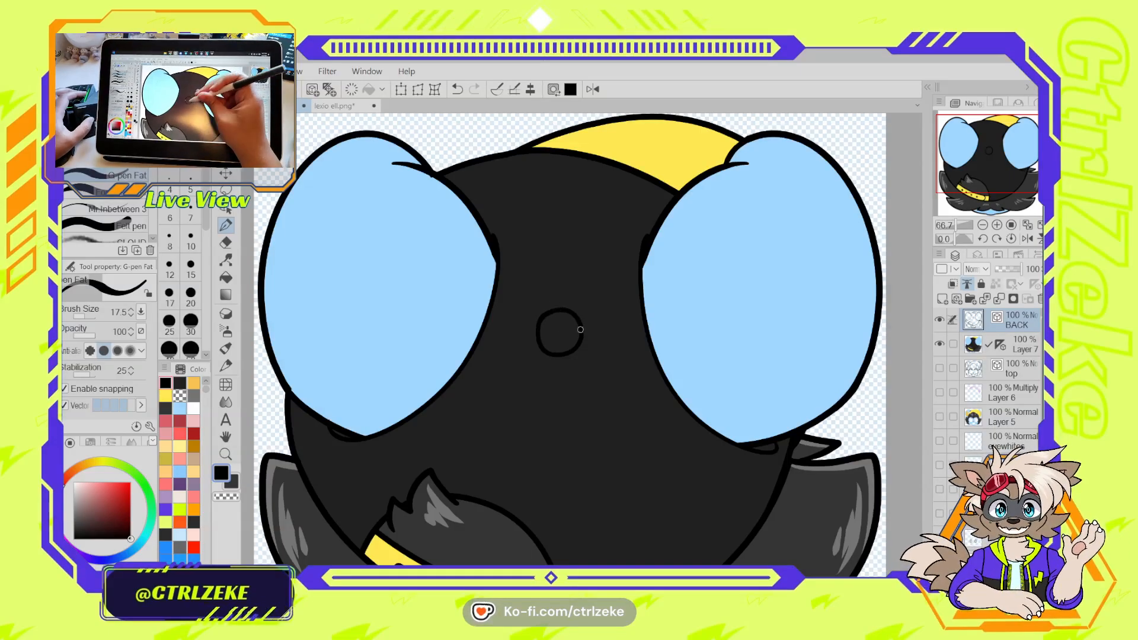
scroll(637, 287, "down", 1)
Fill the cap button circle on Layer 7 with the yellow sampled from the upper part of the cap
left_click(996, 350)
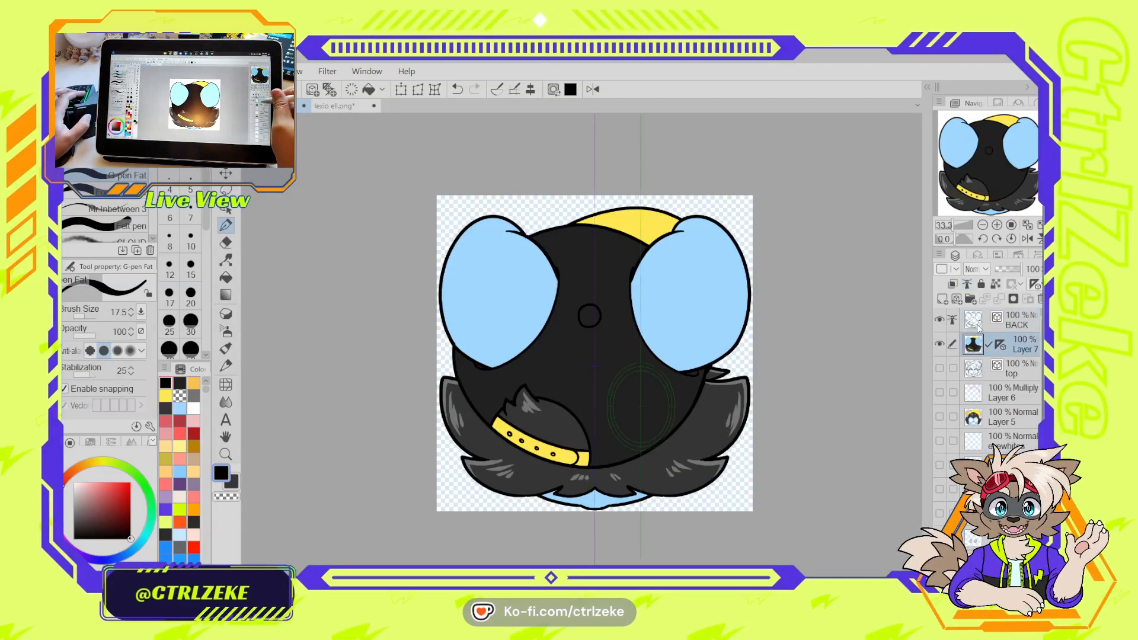
key("ctrl+plus")
key("ctrl+plus")
left_click(714, 127, "alt")
left_click_drag(703, 148, 669, 211)
key("g")
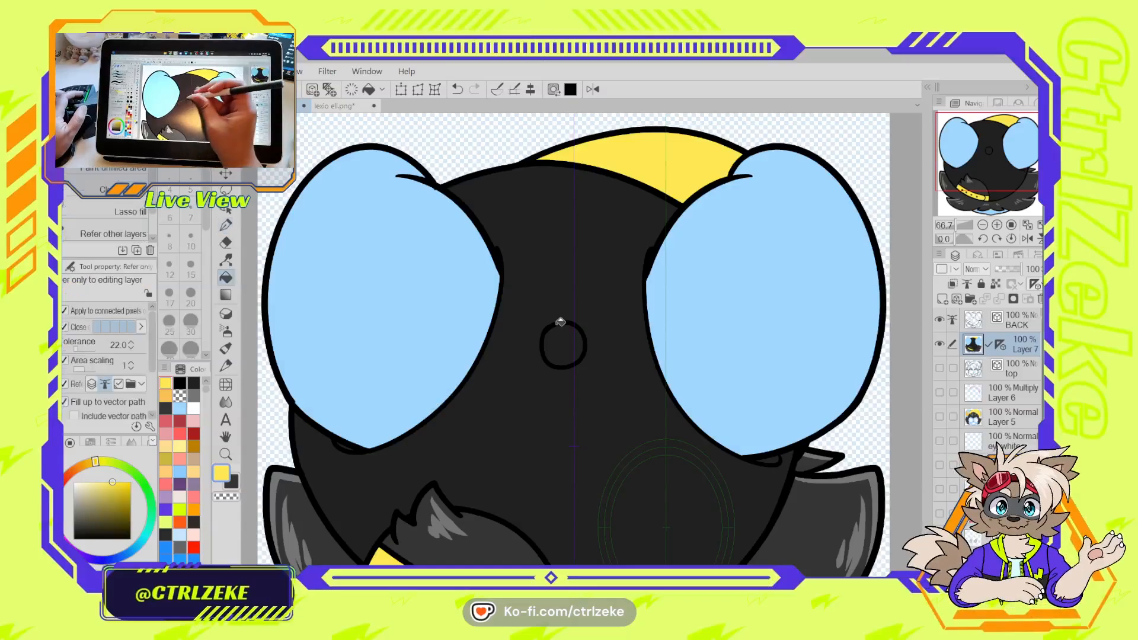
left_click(563, 345)
scroll(717, 277, "down", 3)
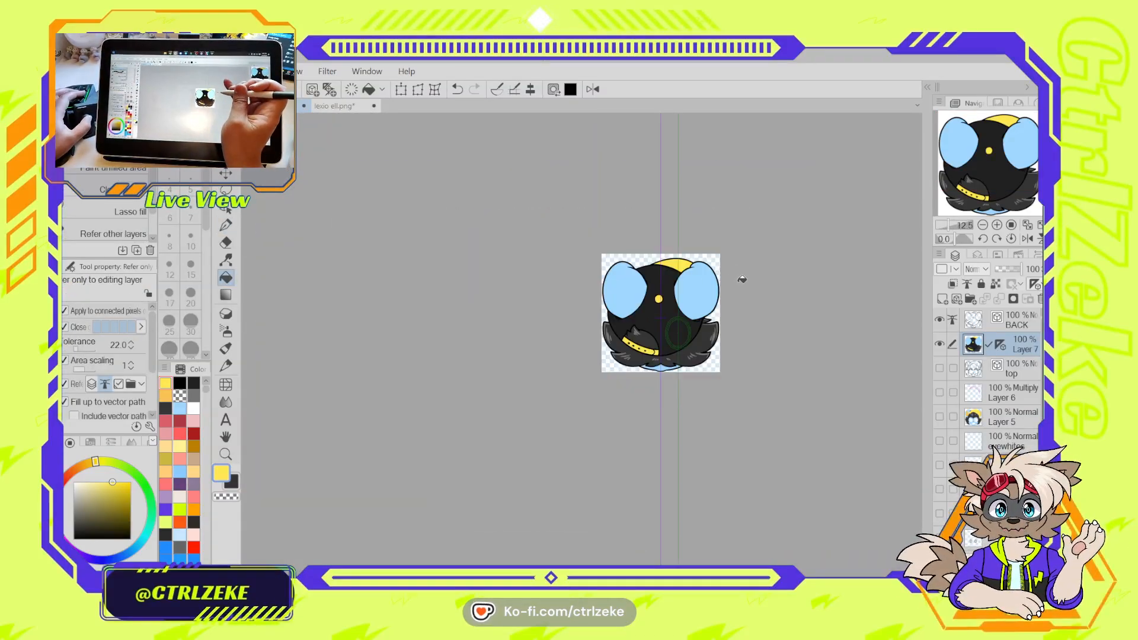
left_click_drag(712, 314, 698, 341)
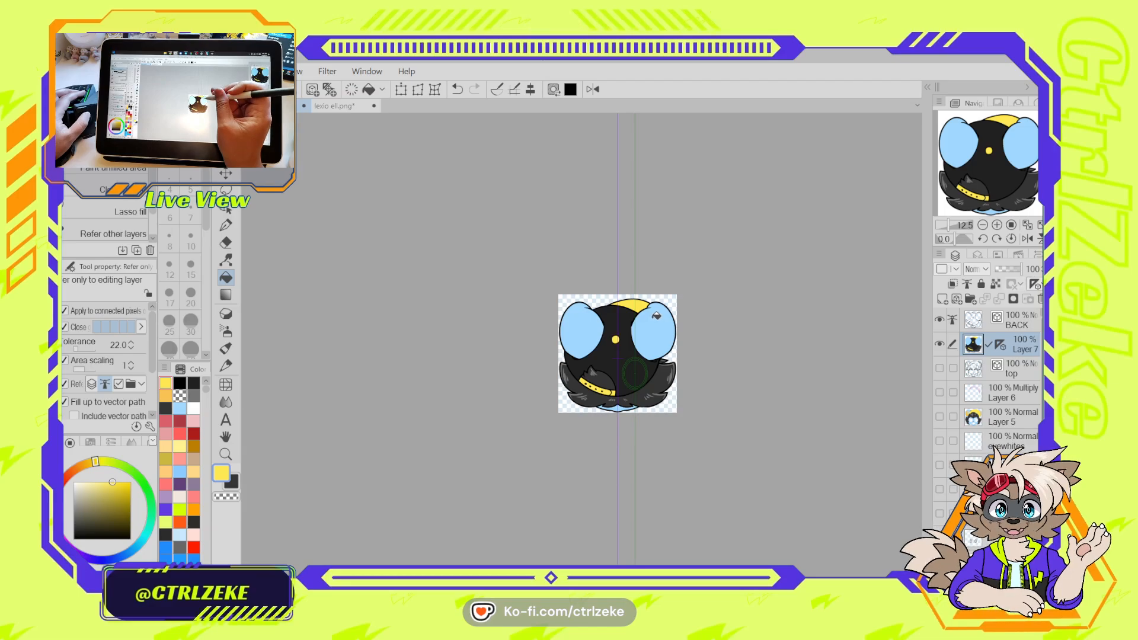
scroll(653, 320, "up", 3)
left_click_drag(587, 393, 567, 407)
scroll(578, 343, "up", 1)
Hide Layer 7, shift and resize the left ear's inner line on BACK to narrow the ear, and erase the leftover line ends
key("p")
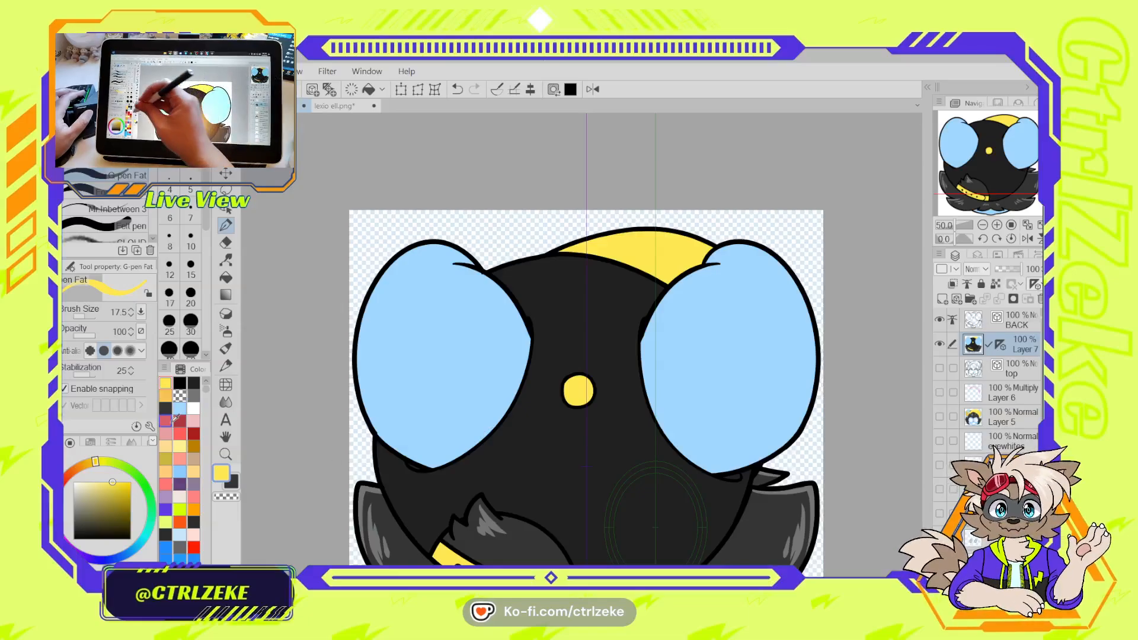
left_click(179, 384)
left_click(939, 344)
left_click(975, 320)
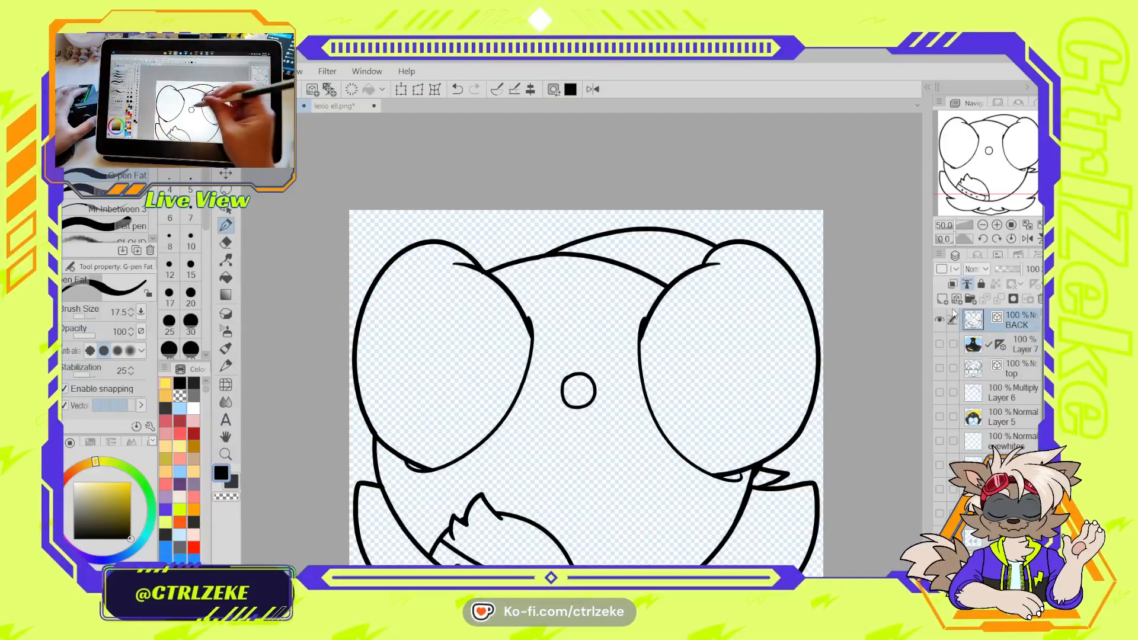
key("o")
left_click(512, 413)
left_click_drag(522, 419, 453, 255)
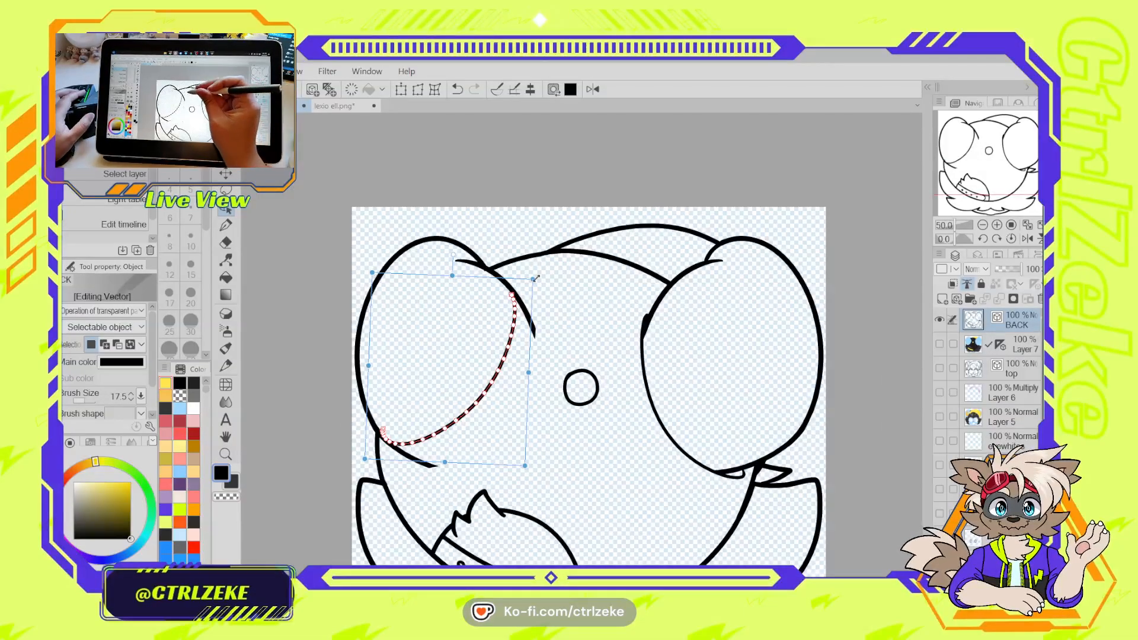
left_click_drag(536, 278, 539, 278)
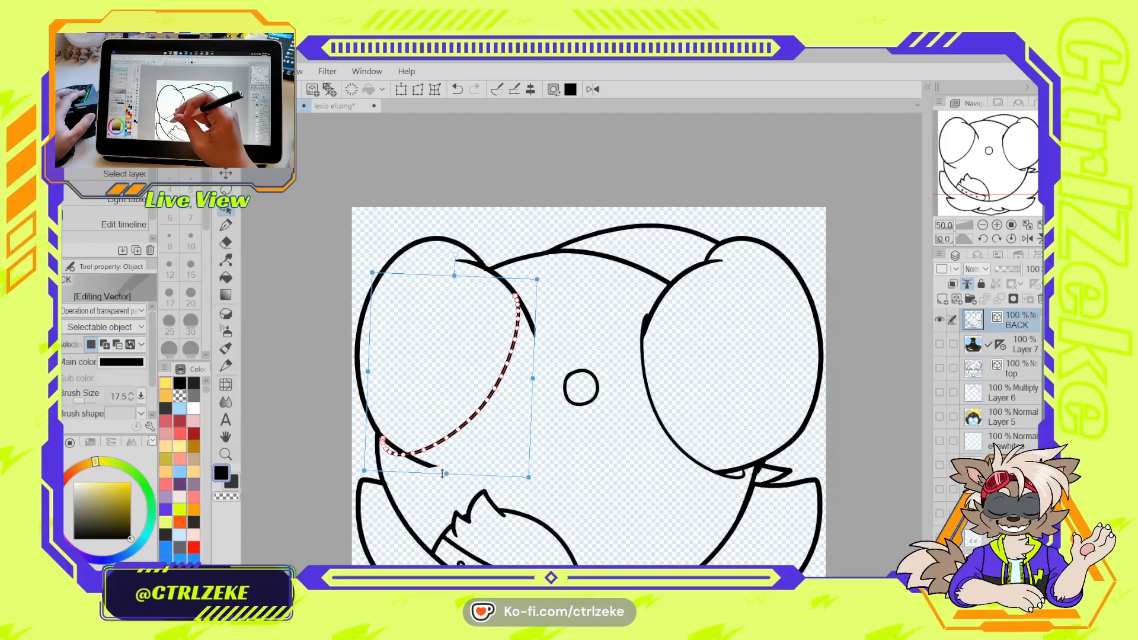
key("e")
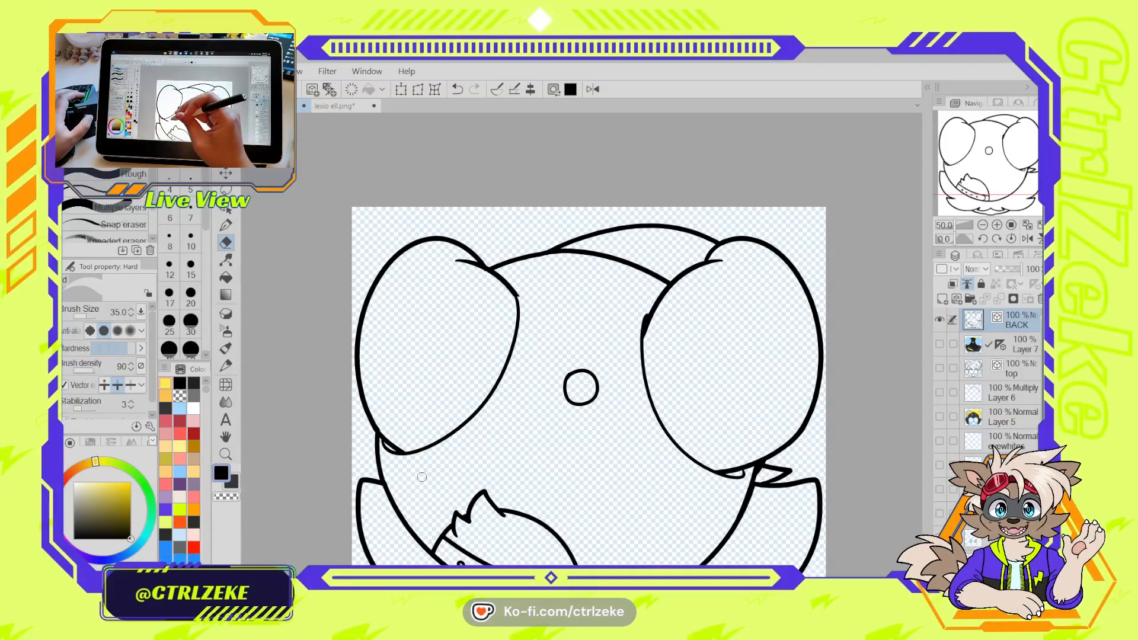
scroll(427, 461, "down", 2)
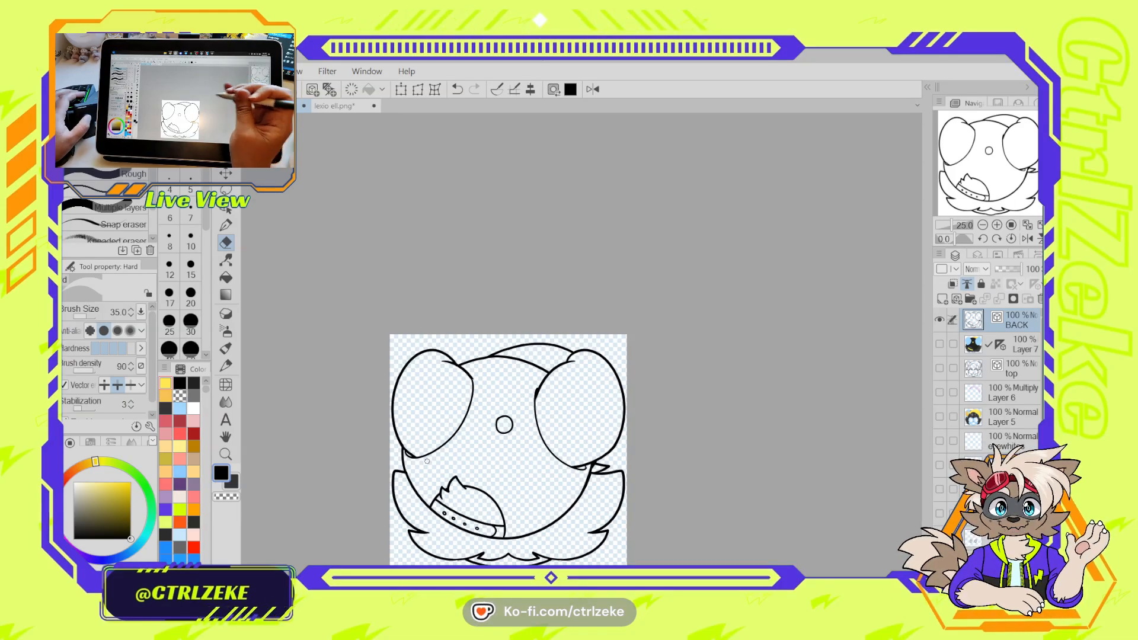
scroll(427, 461, "up", 2)
key("y")
left_click_drag(587, 403, 585, 400)
key("ctrl+z")
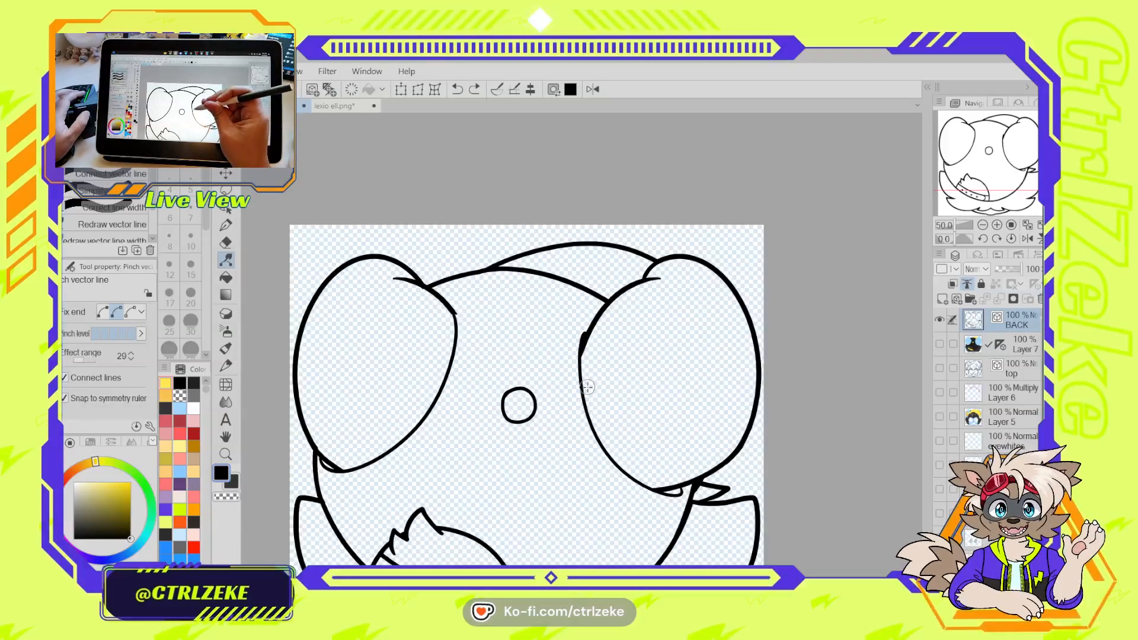
scroll(448, 371, "up", 2)
key("y")
left_click_drag(459, 302, 460, 329)
key("ctrl+z")
Thicken the left ear's upper inner corner in black and fill the small gap beside its lower tip
key("p")
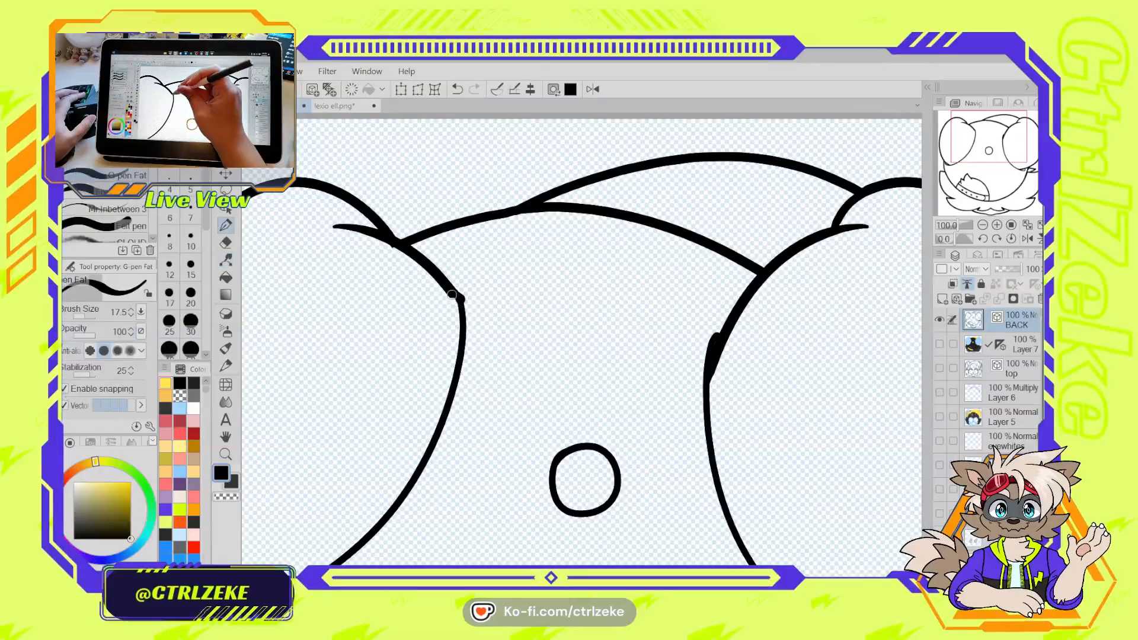
mouse_move(461, 296)
left_mouse_down()
mouse_move(455, 323)
mouse_move(455, 289)
left_mouse_up()
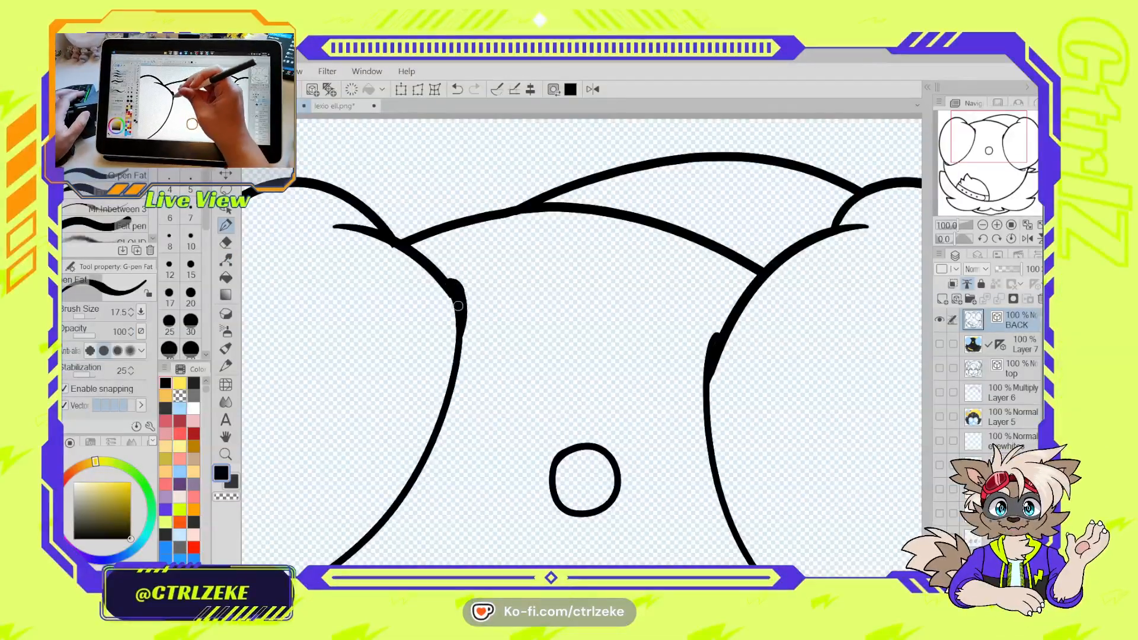
left_click_drag(424, 434, 694, 244)
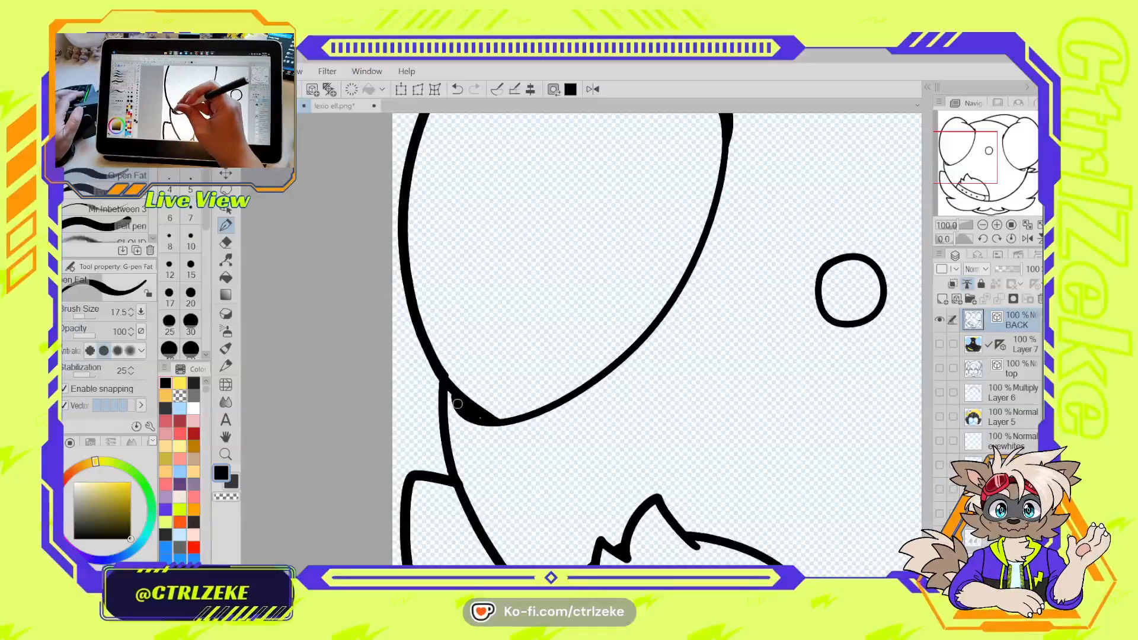
Fill the gap beneath the right ear's lower tip with black and touch up the left ear's thickened inner corner
left_click_drag(667, 364, 281, 529)
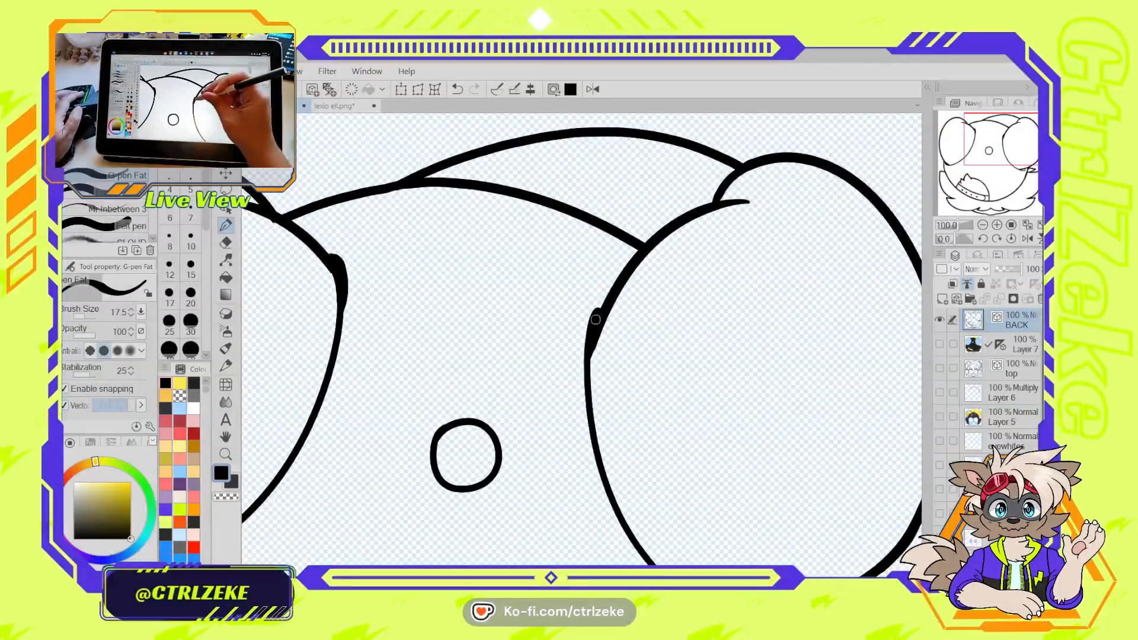
left_click_drag(708, 486, 606, 286)
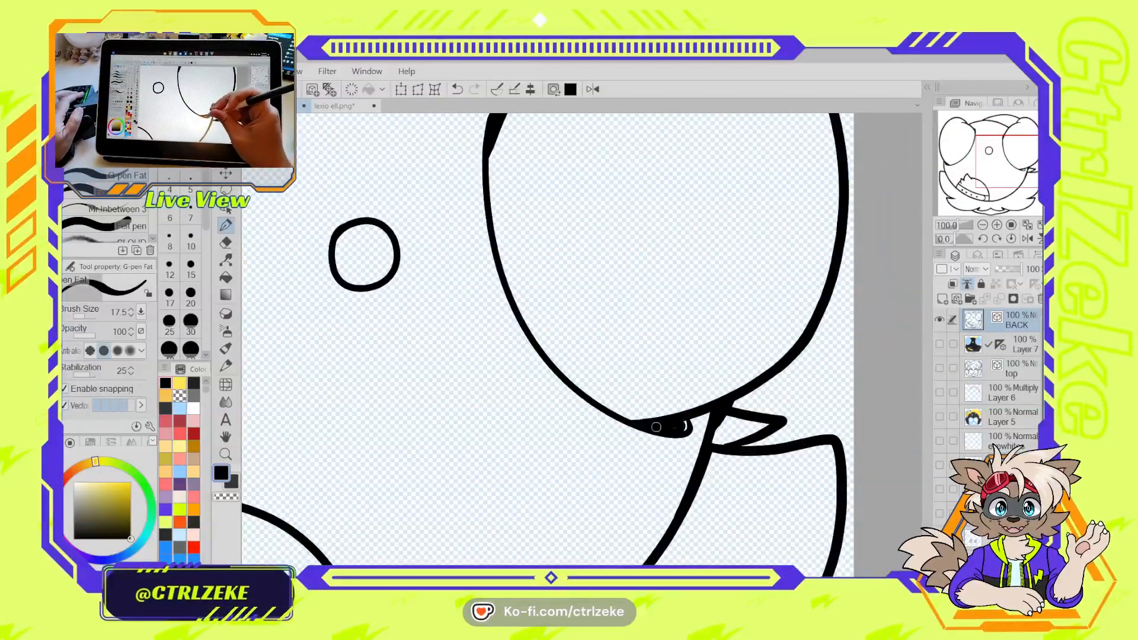
left_click_drag(690, 419, 689, 430)
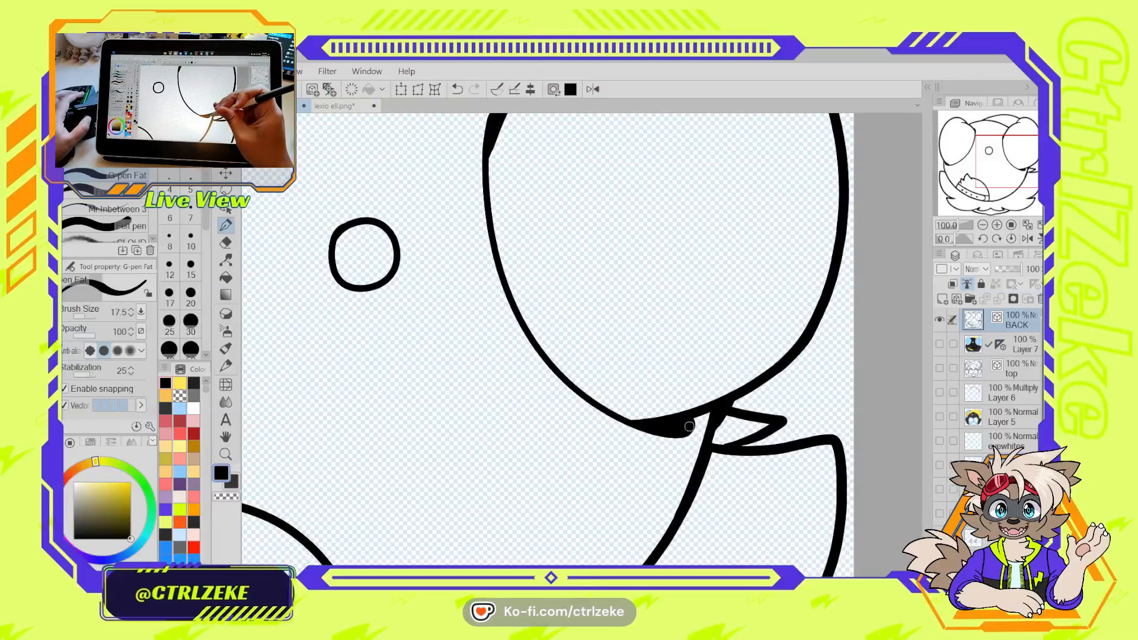
scroll(697, 406, "down", 2)
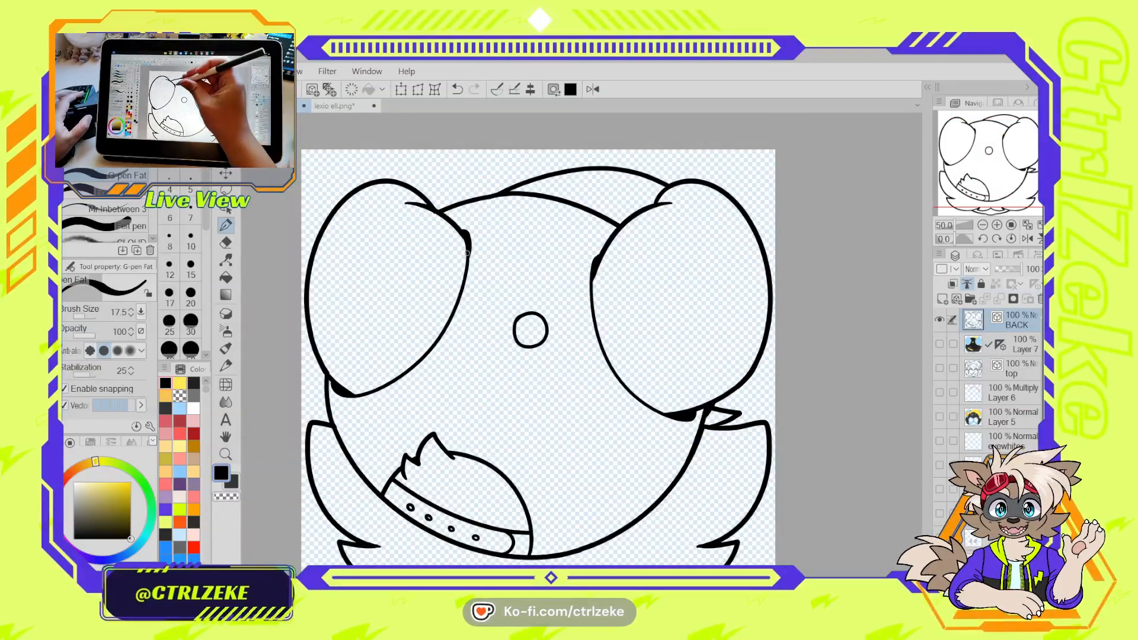
scroll(457, 231, "up", 3)
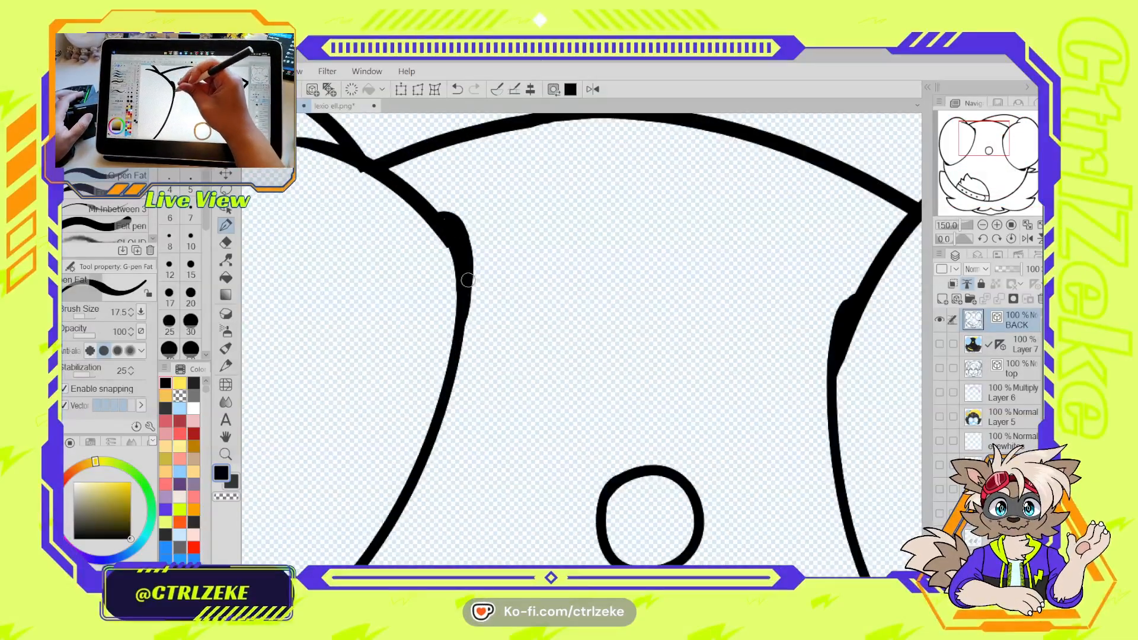
scroll(445, 371, "down", 3)
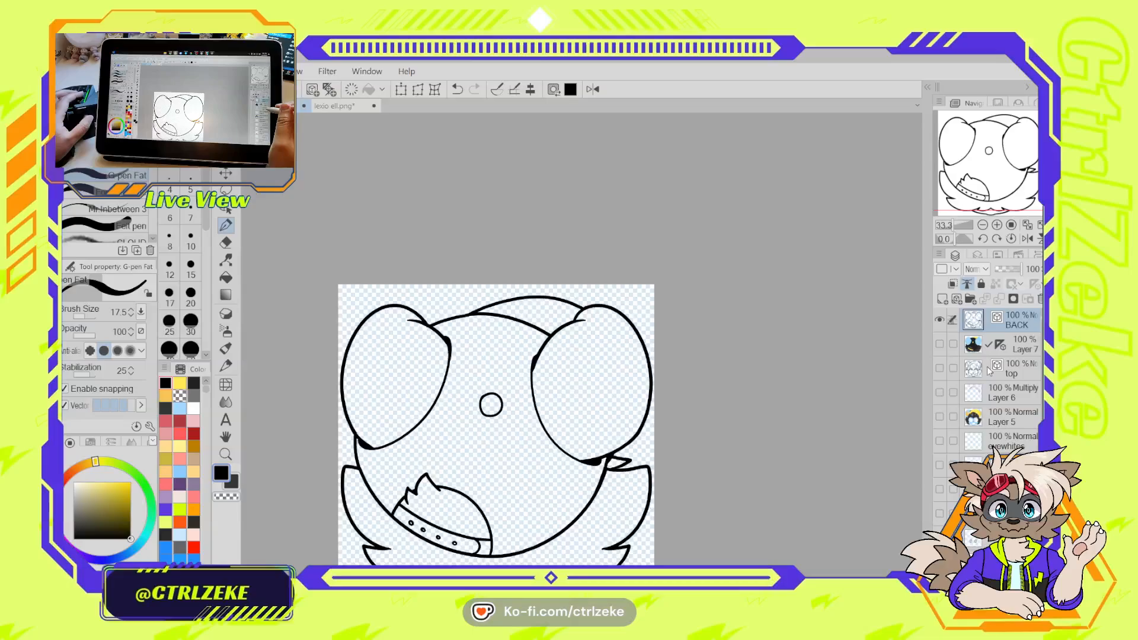
Show Layer 7 and fill the blue strip outside the left ear's inner line with the near-black sampled from the cap
left_click(939, 344)
key("ctrl+plus")
key("ctrl+plus")
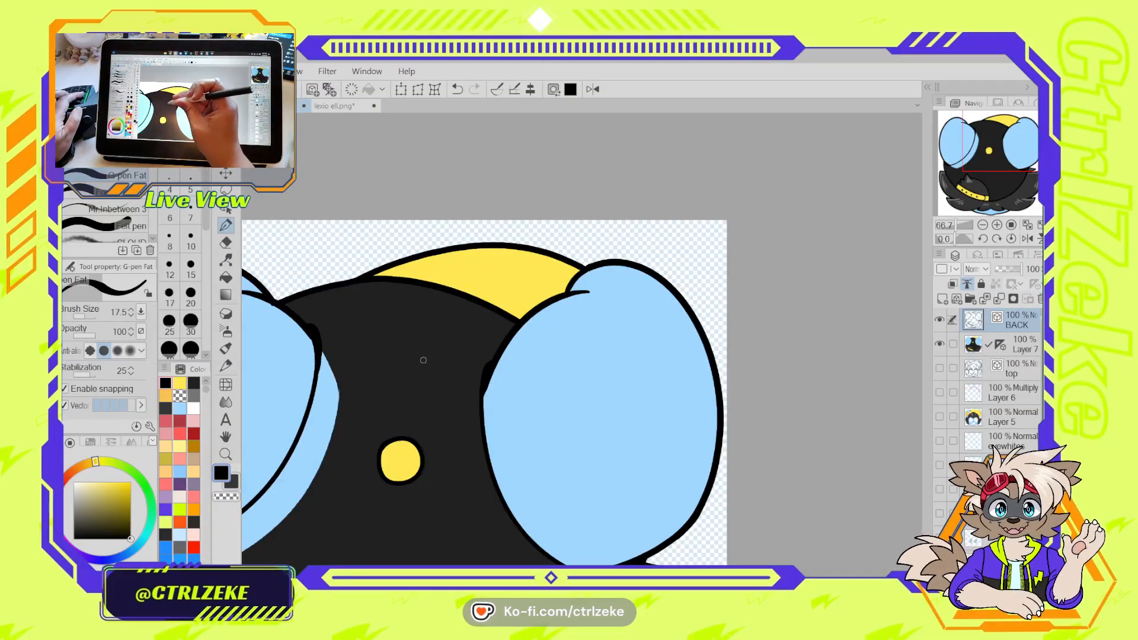
left_click(420, 383, "alt")
left_click_drag(374, 417, 548, 370)
left_click(1017, 344)
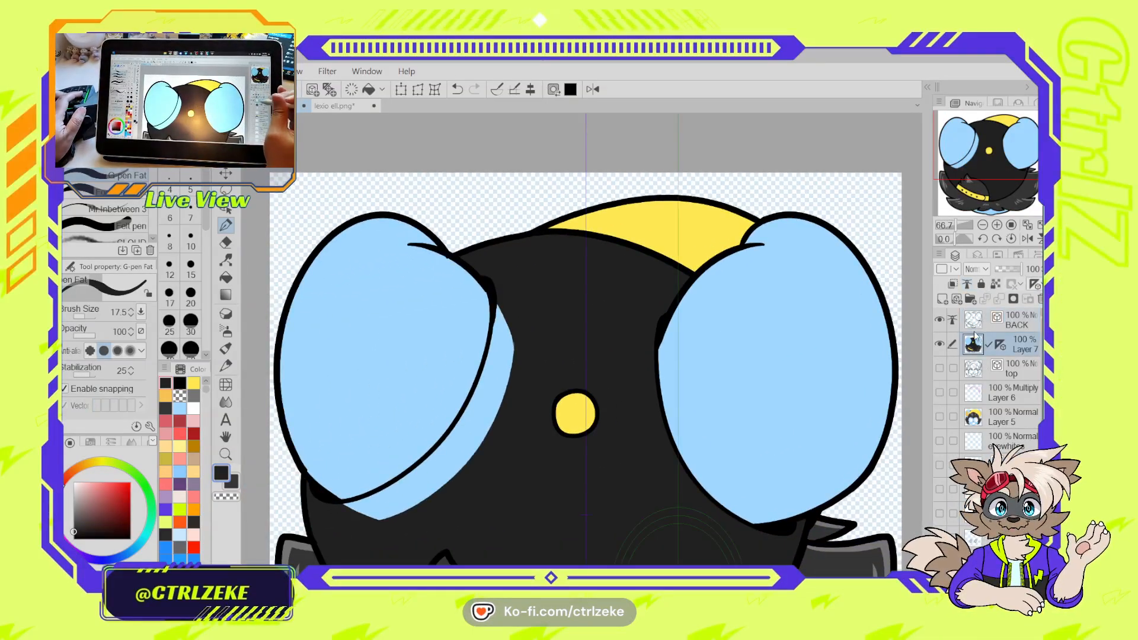
key("g")
left_click(488, 406)
key("p")
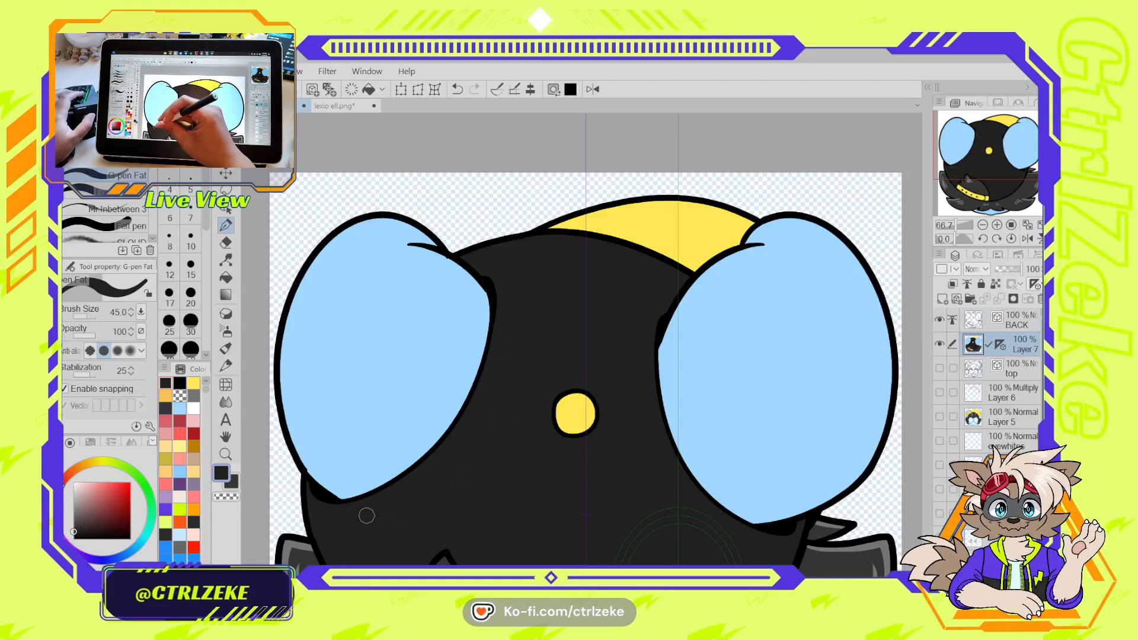
Examine the narrowed left ear's shape and balance against the whole head at reduced size
key("ctrl+minus")
key("ctrl+minus")
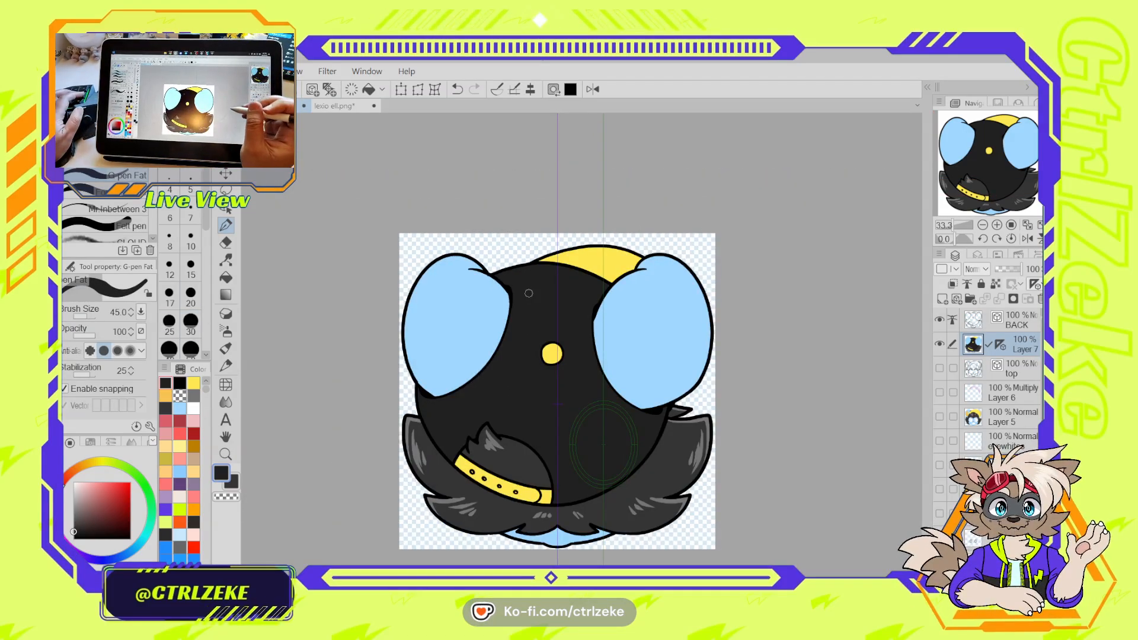
key("ctrl+minus")
key("ctrl+minus")
key("ctrl+minus")
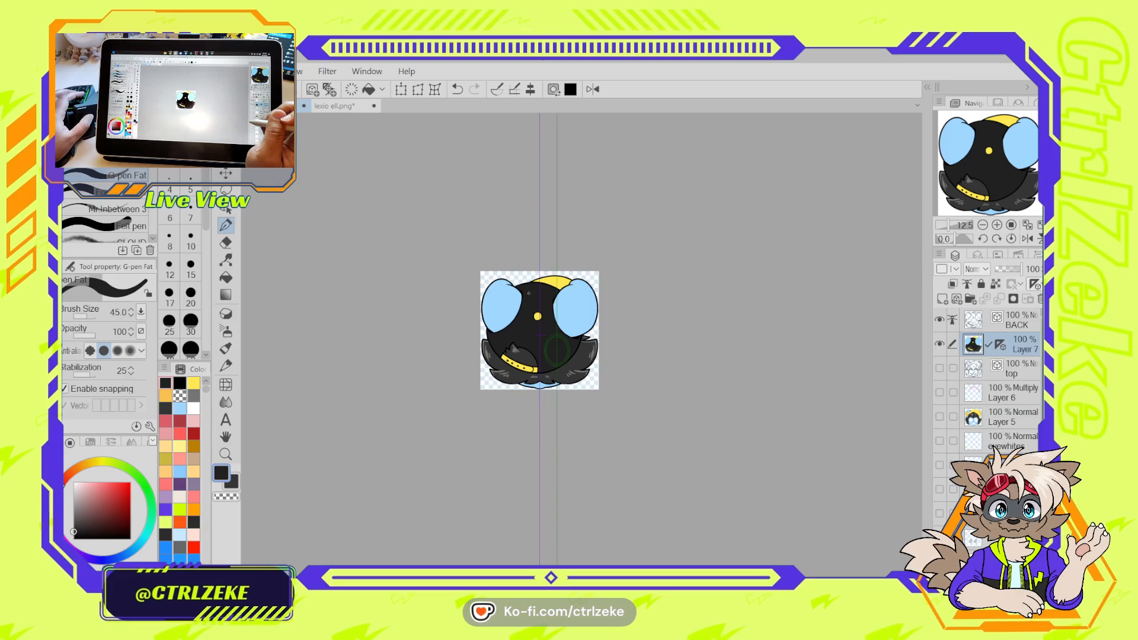
key("ctrl+plus")
key("ctrl+plus")
key("ctrl+plus")
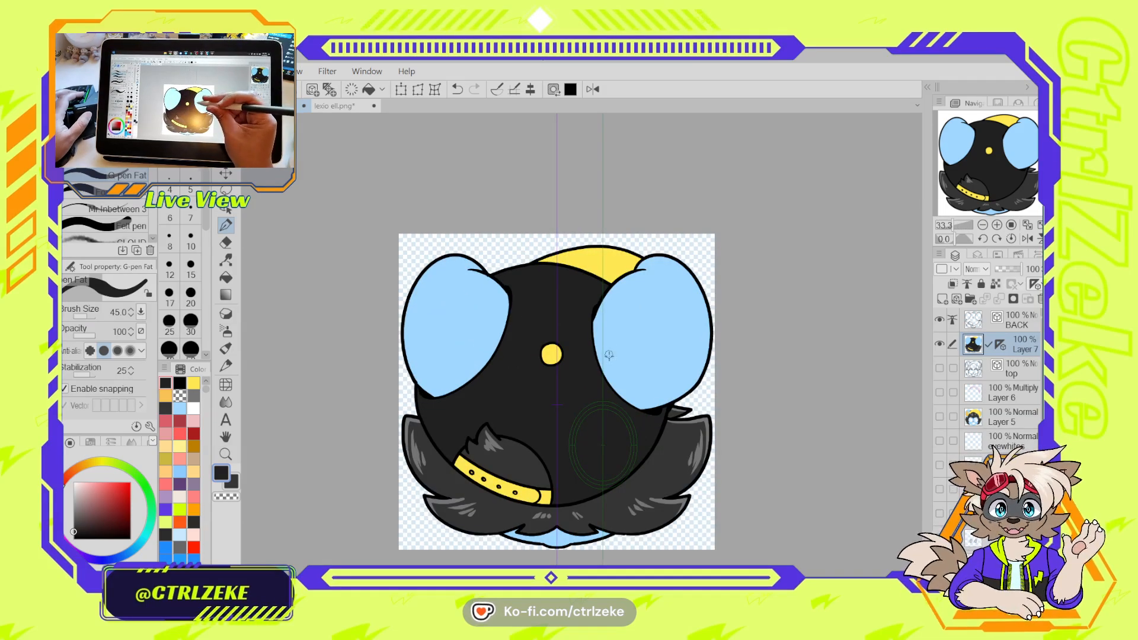
Step back through the recent edits to compare the left ear's earlier wider shape, and restore the narrowed version
key("ctrl+z")
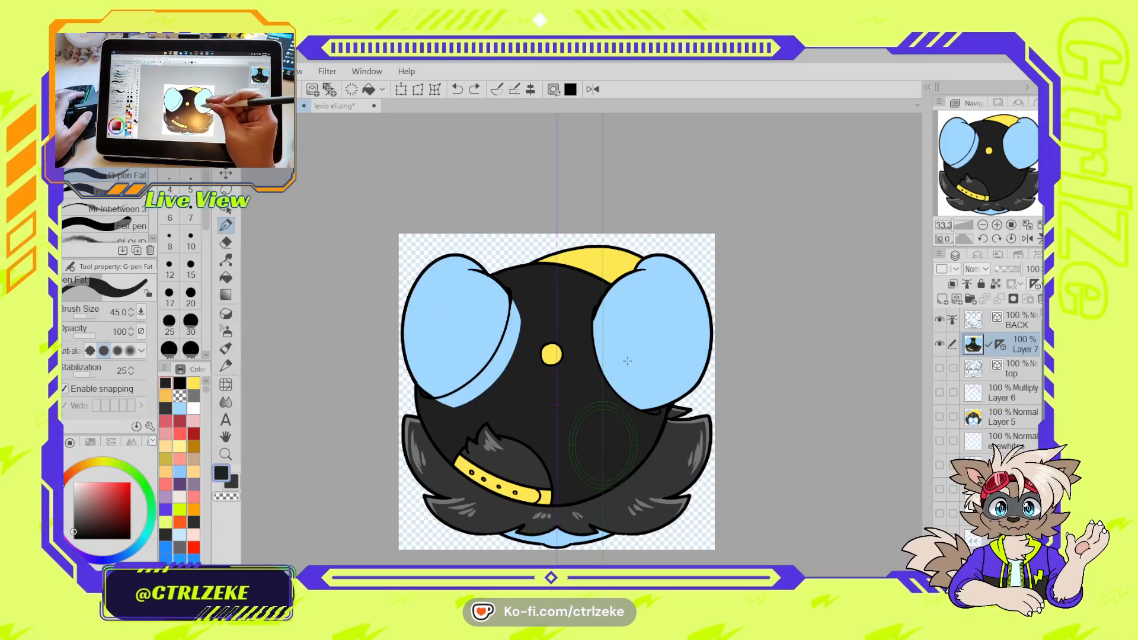
key("ctrl+z")
key("ctrl+z")
key("ctrl+z")
key("ctrl+z")
key("ctrl+z")
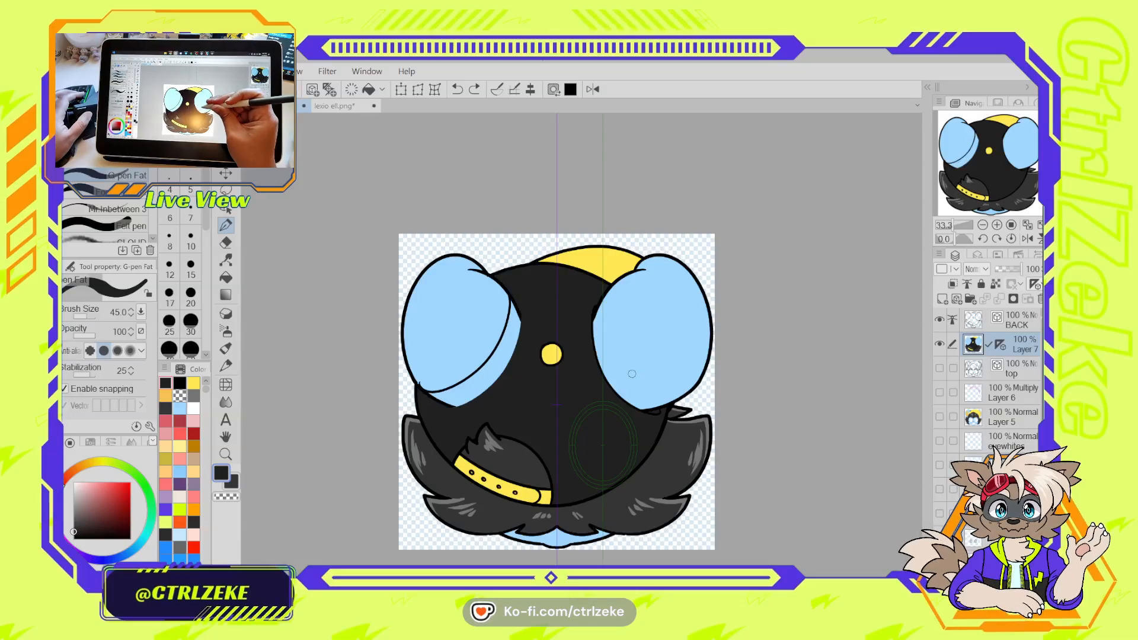
key("ctrl+z")
key("ctrl+z")
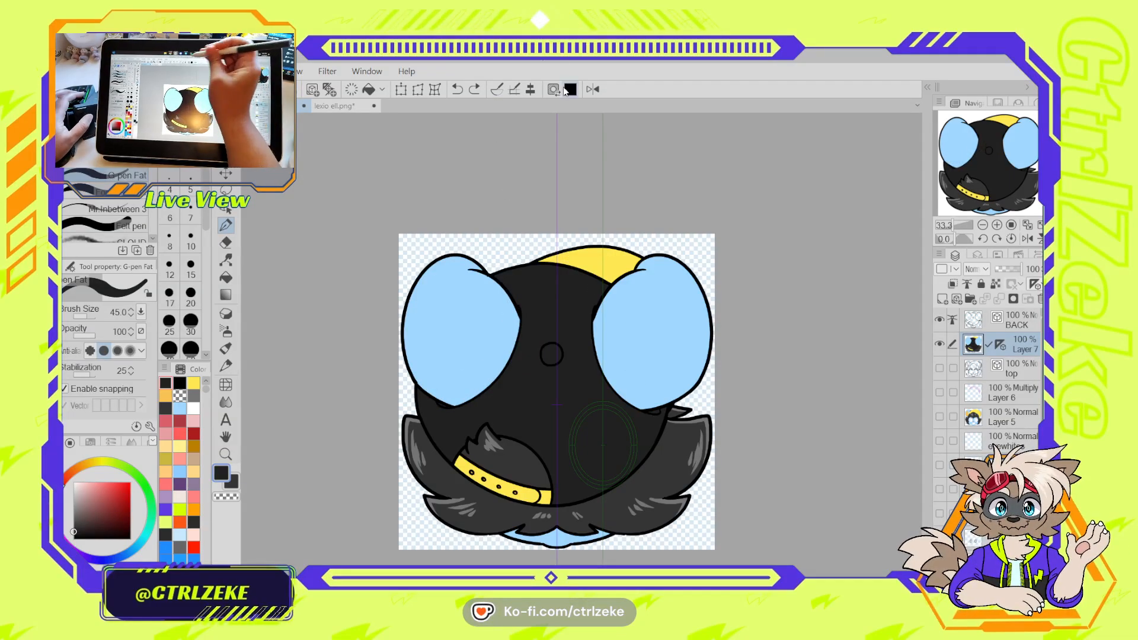
key("ctrl+minus")
key("ctrl+minus")
key("ctrl+minus")
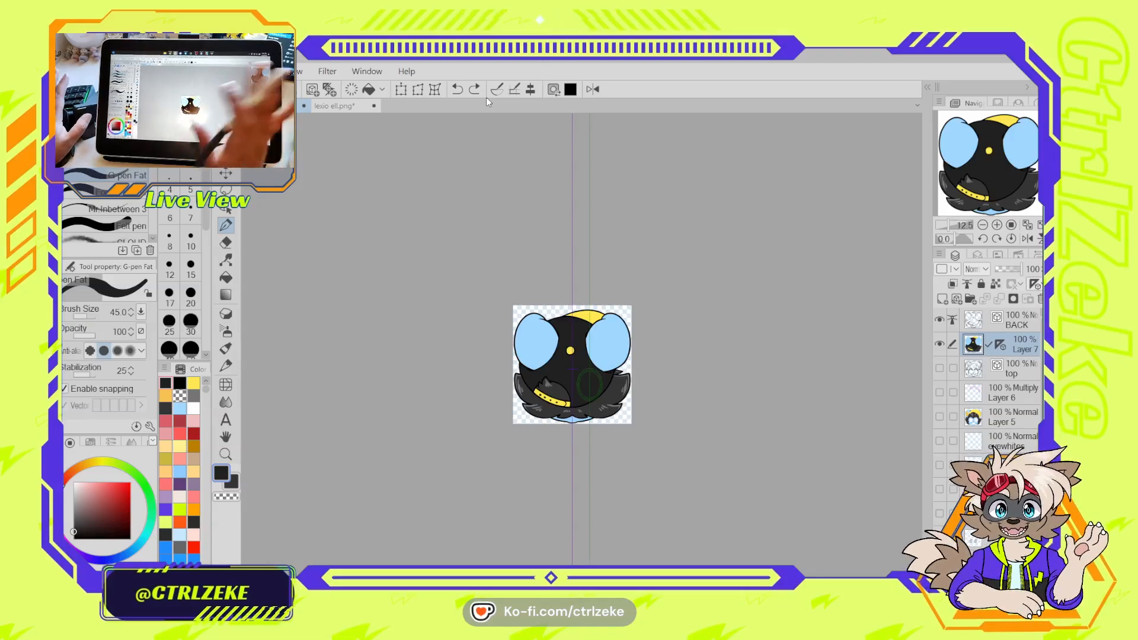
Add a new layer above Layer 7, clip it to that layer and set its blending mode to Multiply
scroll(563, 332, "up", 3)
scroll(563, 332, "up", 3)
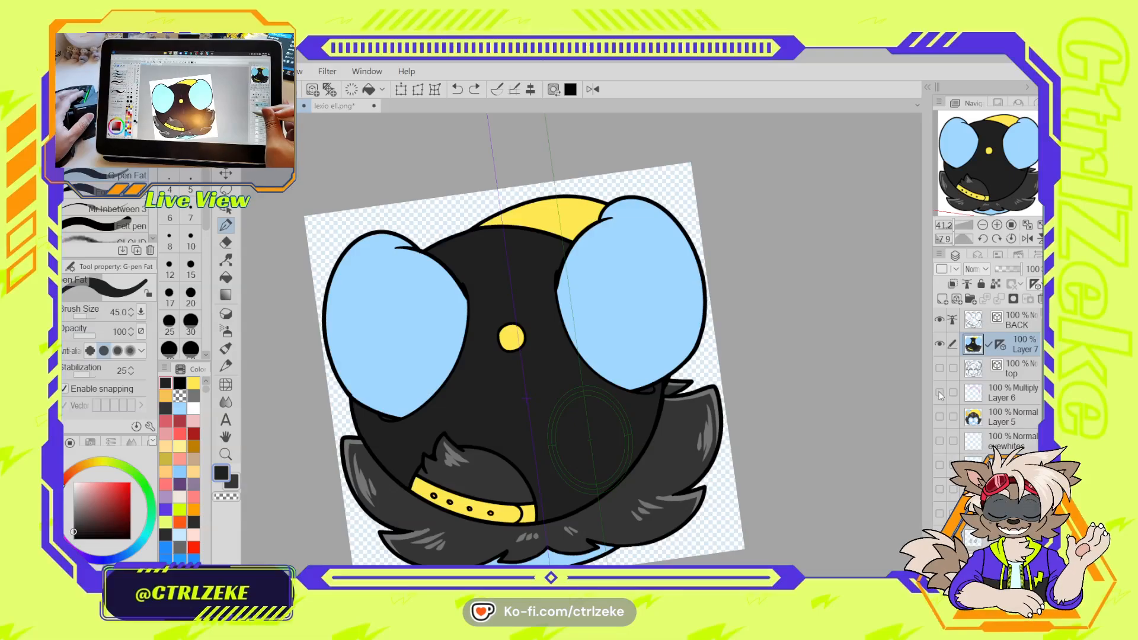
left_click(943, 299)
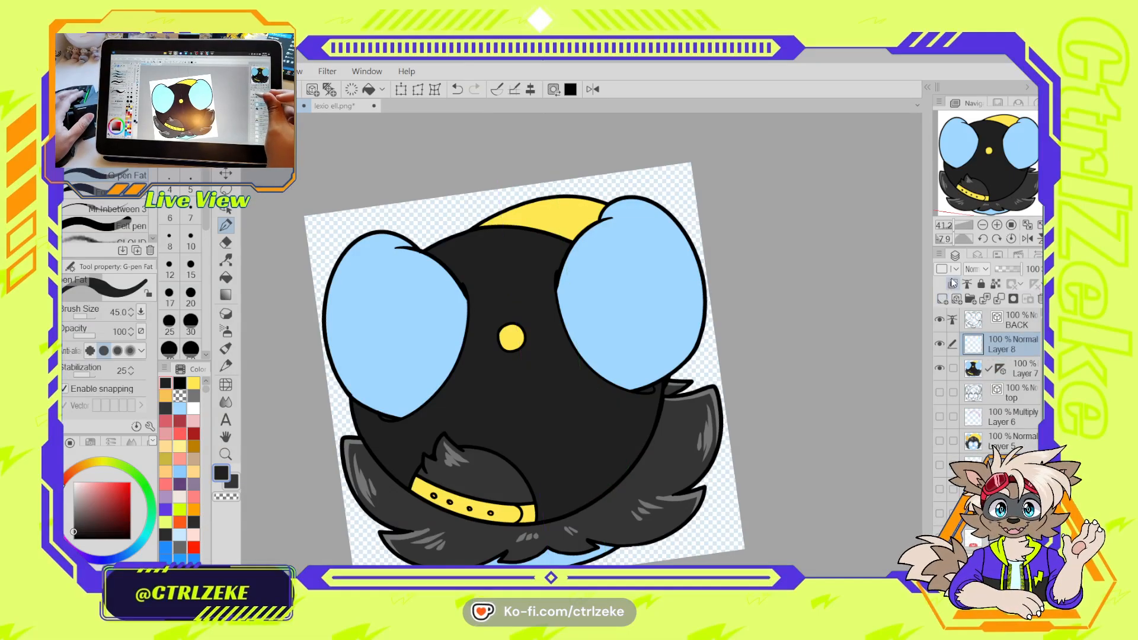
left_click(977, 273)
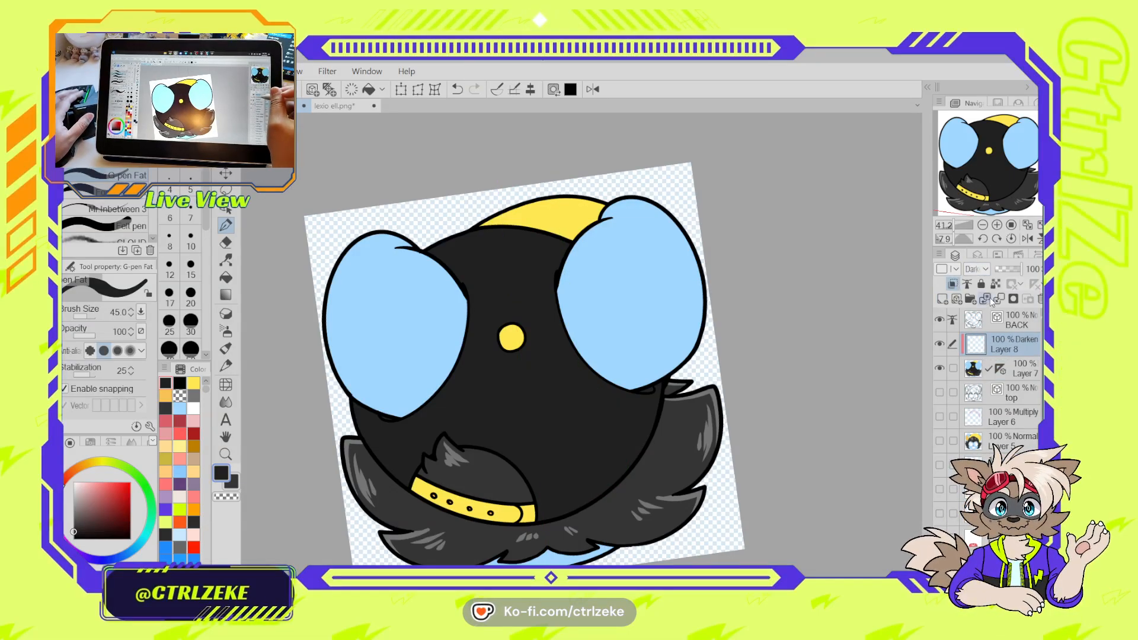
left_click(985, 269)
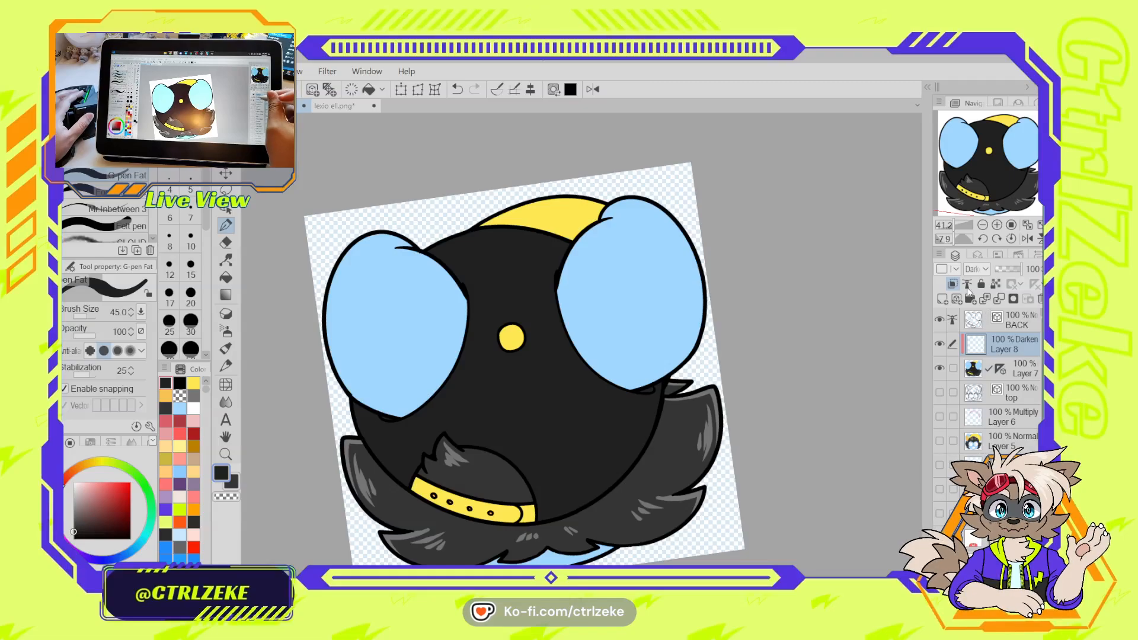
Select the yellow upper part of the cap and shade it with a light pink foreground-to-transparent gradient on Layer 8
key("w")
left_click(569, 208)
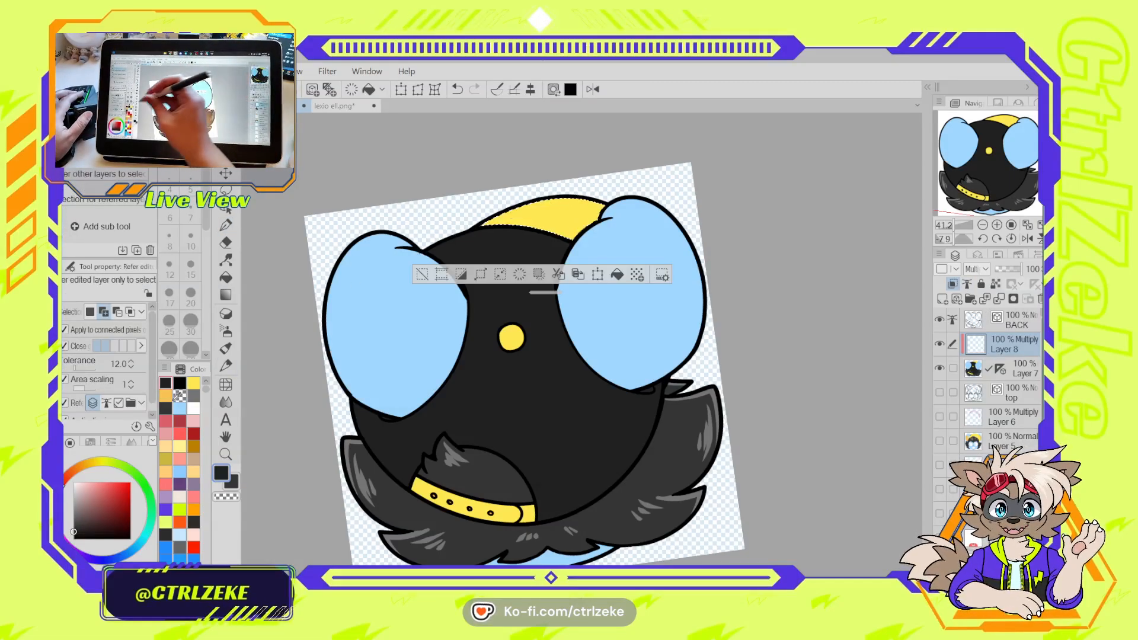
left_click(193, 420)
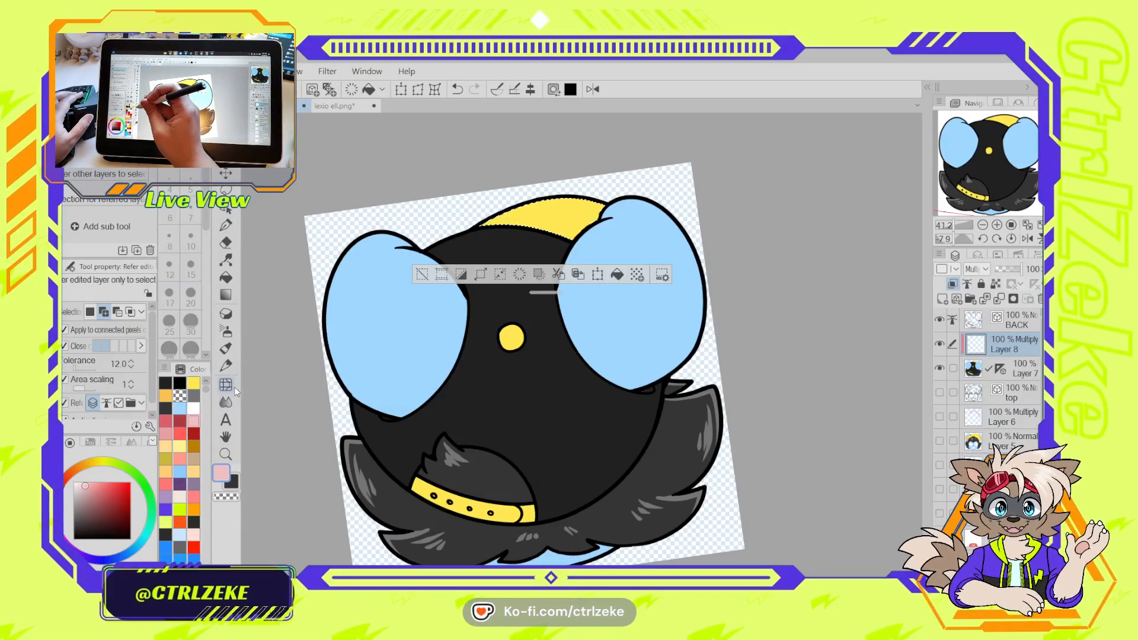
left_click(226, 295)
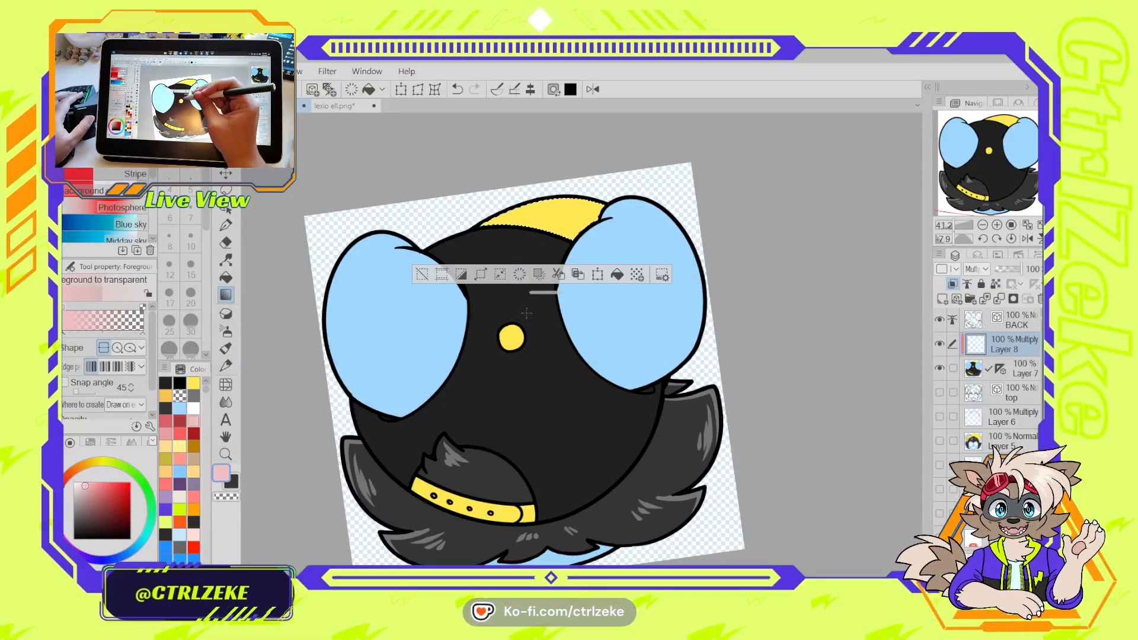
key("ctrl+plus")
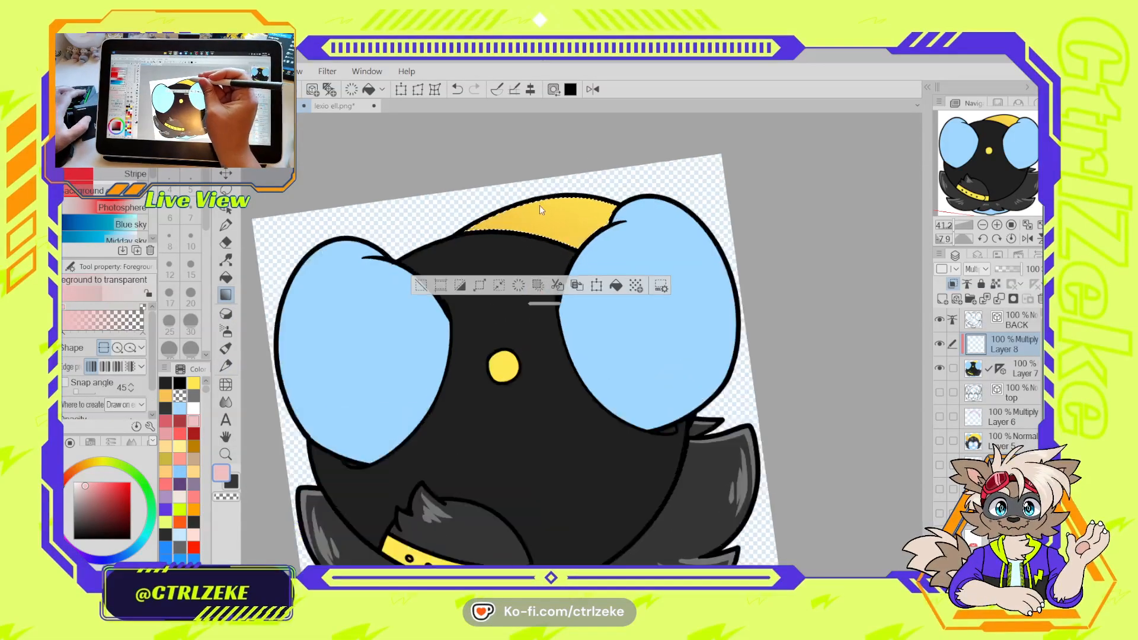
Erase the shading along the outer rim of the cap's yellow part with the hard eraser, deselect, and reset the canvas rotation
key("e")
scroll(553, 193, "up", 2)
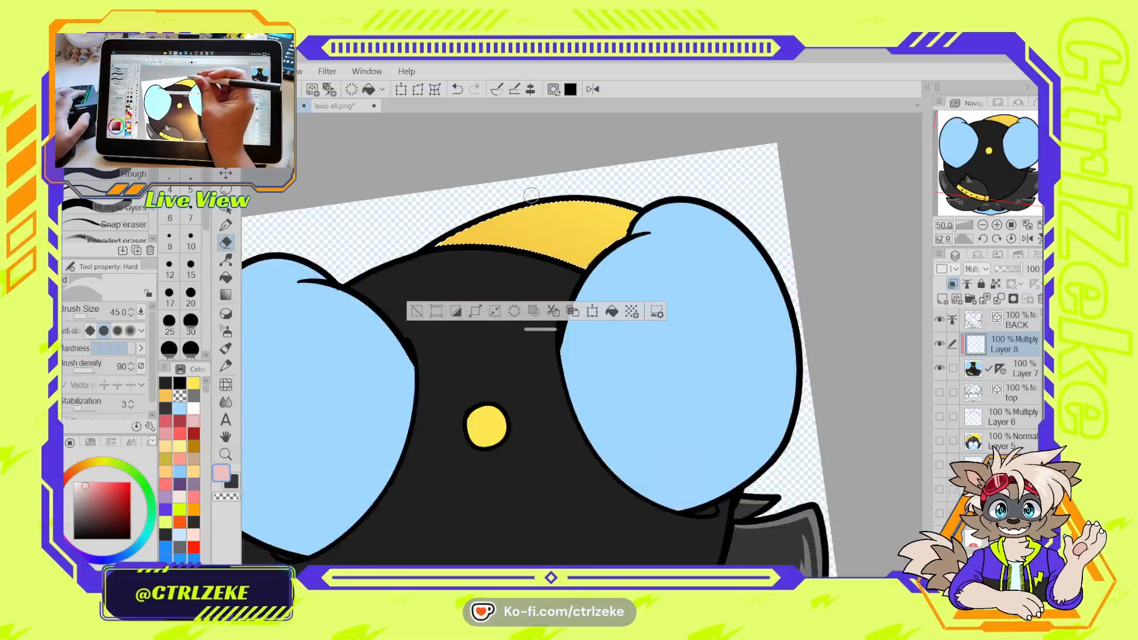
left_click_drag(642, 194, 509, 202)
mouse_move(397, 467)
left_mouse_down()
mouse_move(407, 406)
mouse_move(498, 226)
mouse_move(538, 183)
left_mouse_up()
key("ctrl+z")
left_click_drag(424, 322, 397, 451)
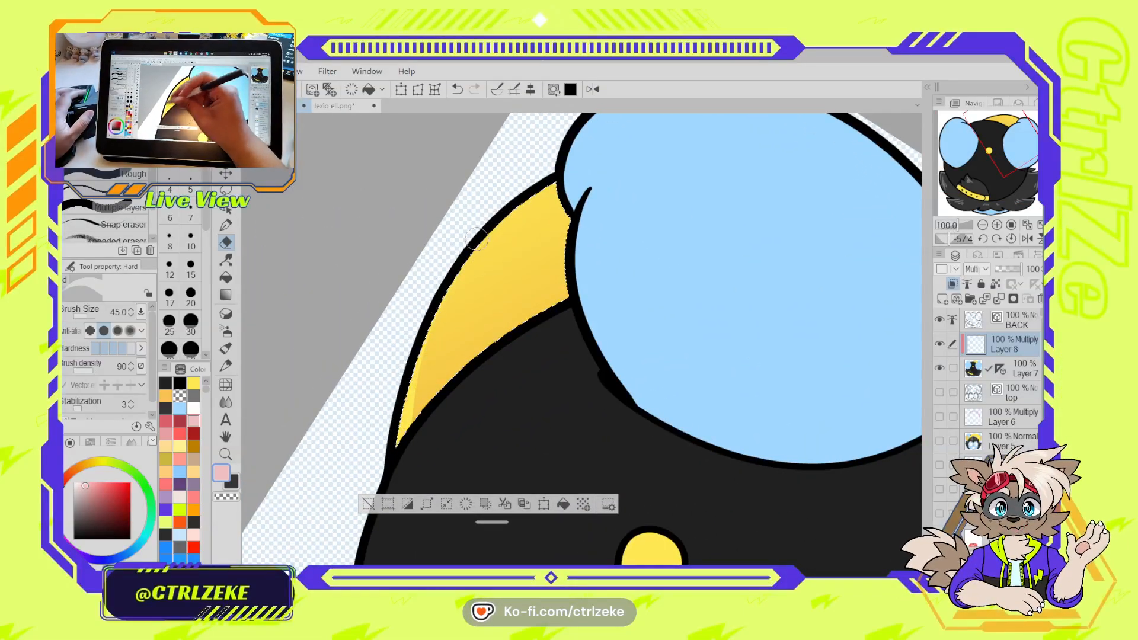
mouse_move(433, 321)
left_mouse_down()
mouse_move(471, 252)
mouse_move(553, 171)
left_mouse_up()
key("ctrl+d")
key("ctrl+0")
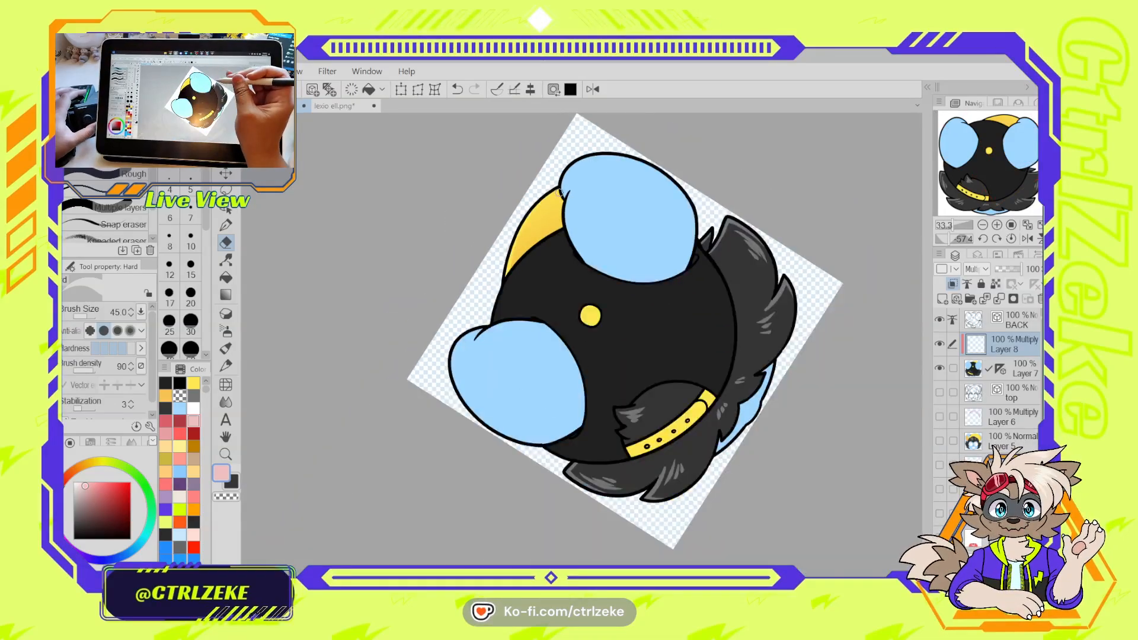
left_click(1011, 239)
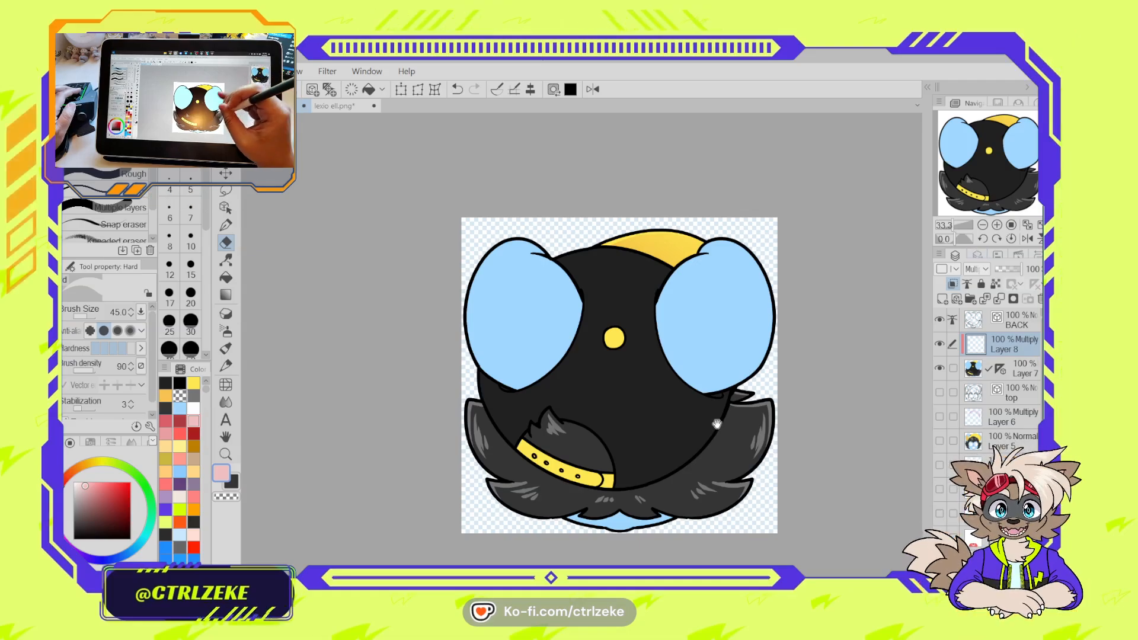
left_click_drag(717, 423, 644, 392)
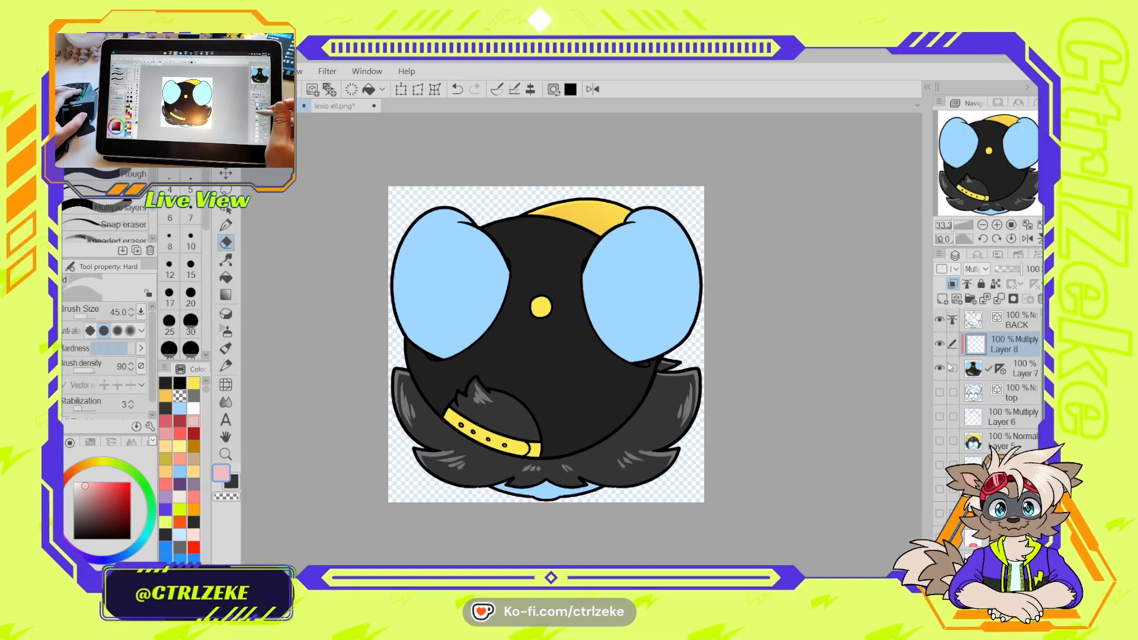
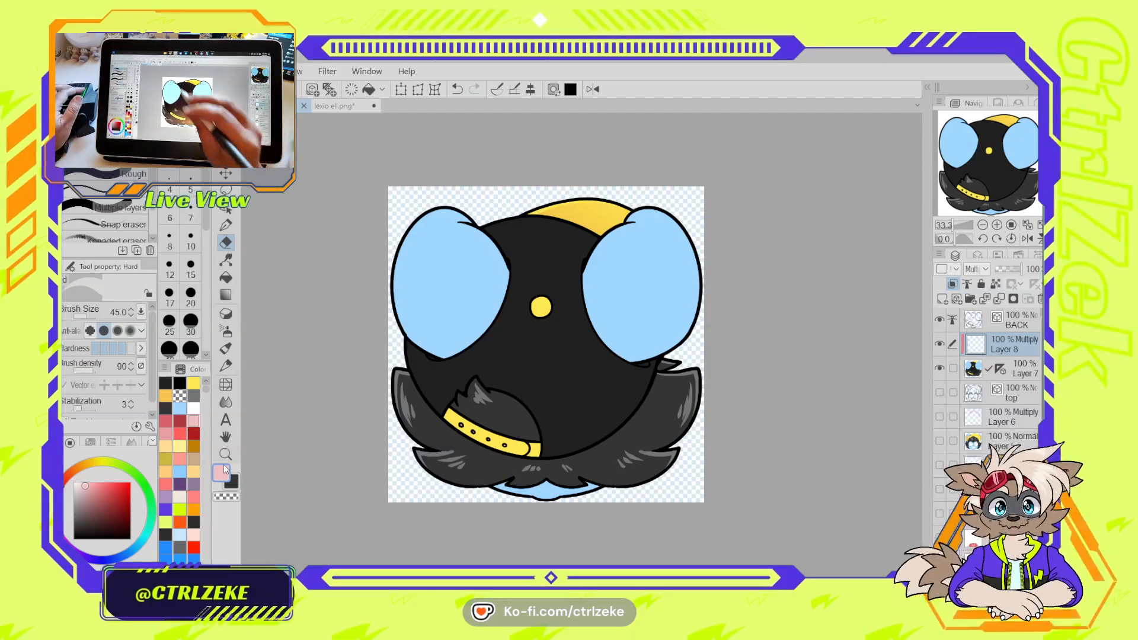
left_click_drag(546, 344, 494, 364)
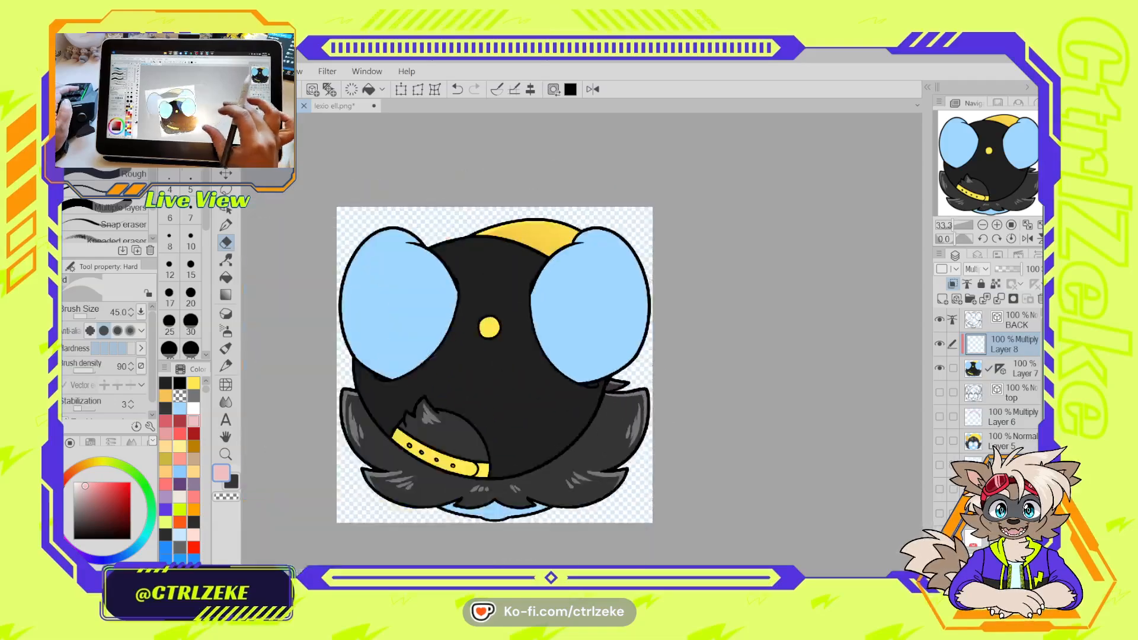
scroll(614, 367, "down", 3)
scroll(613, 367, "up", 2)
scroll(552, 370, "down", 2)
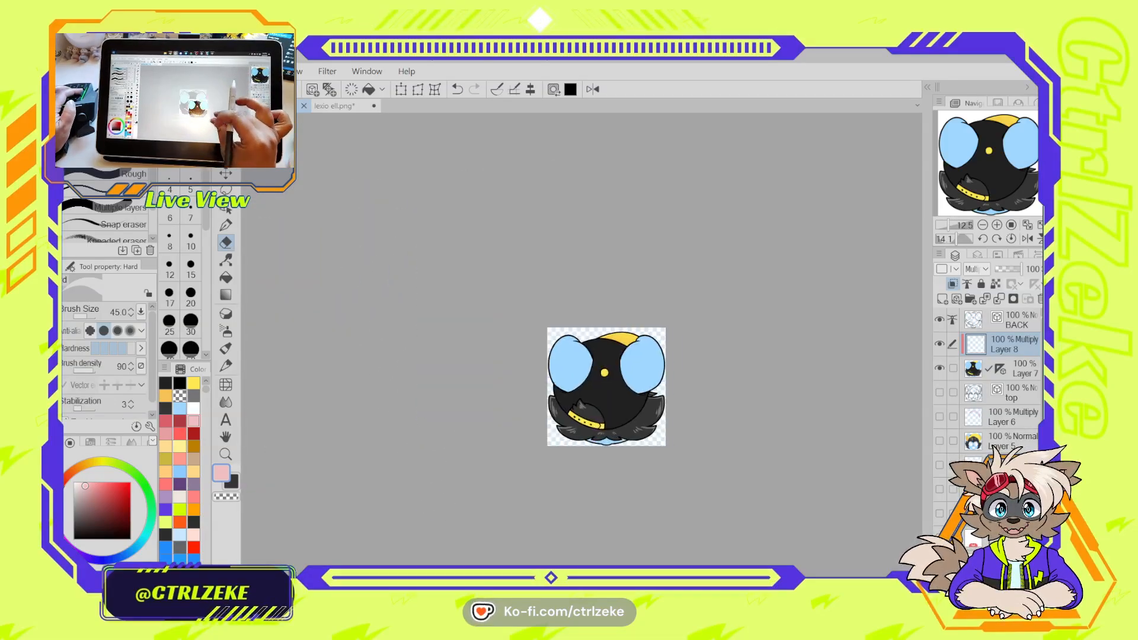
scroll(606, 386, "up", 2)
scroll(584, 386, "up", 2)
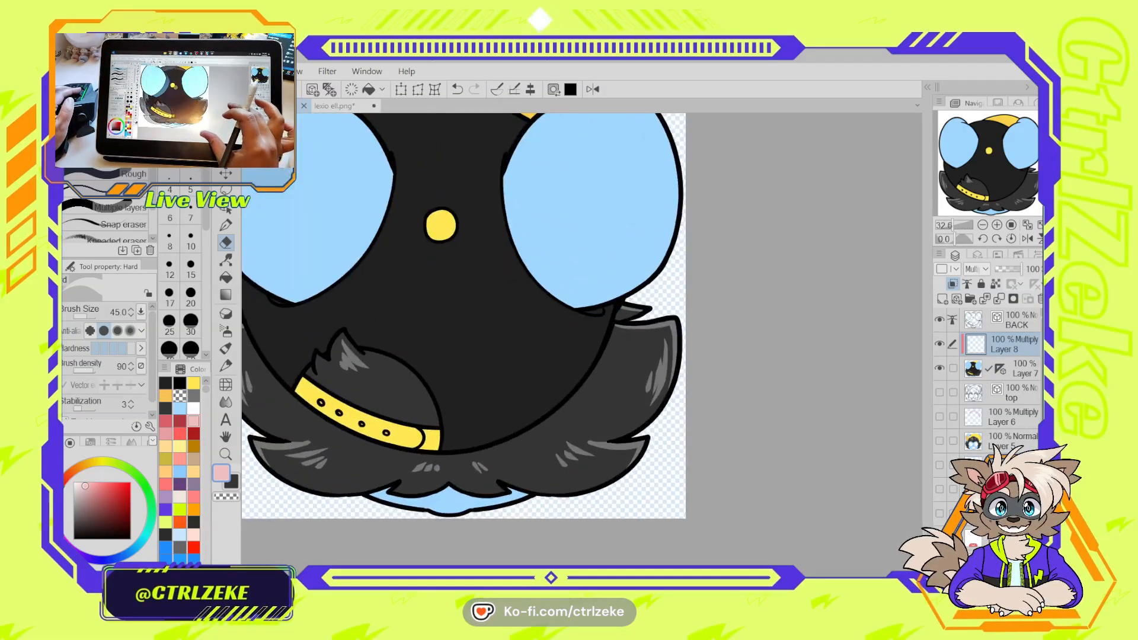
left_click_drag(584, 379, 581, 503)
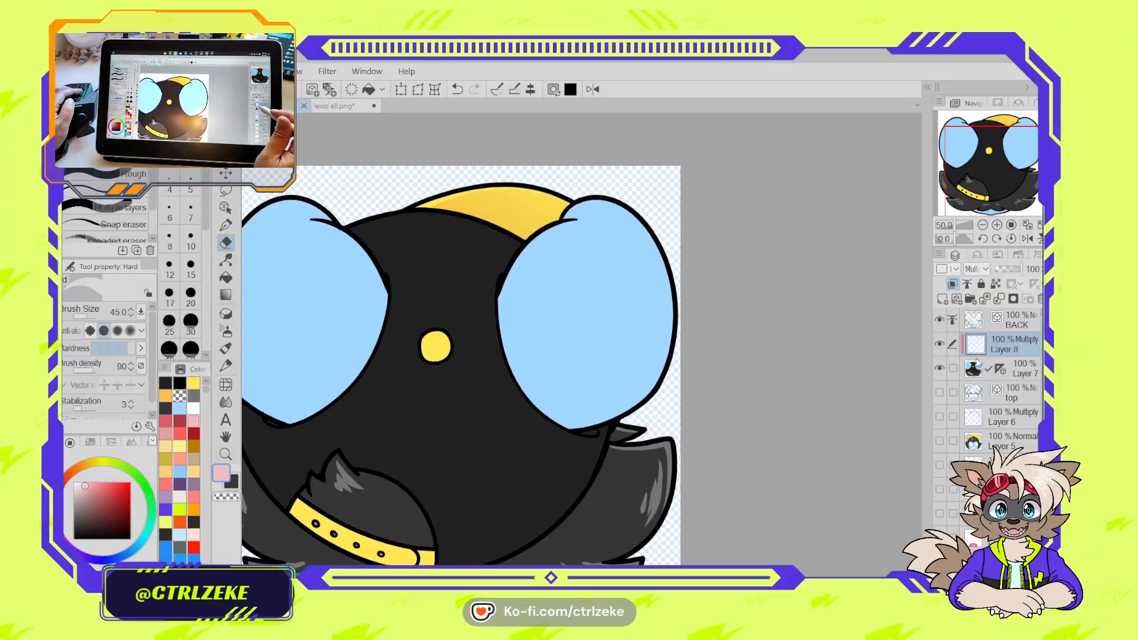
Fill the gap beneath the right ear's lower tip with black on Layer 8, using the G-pen at size 25
left_click(993, 367)
left_click(992, 345)
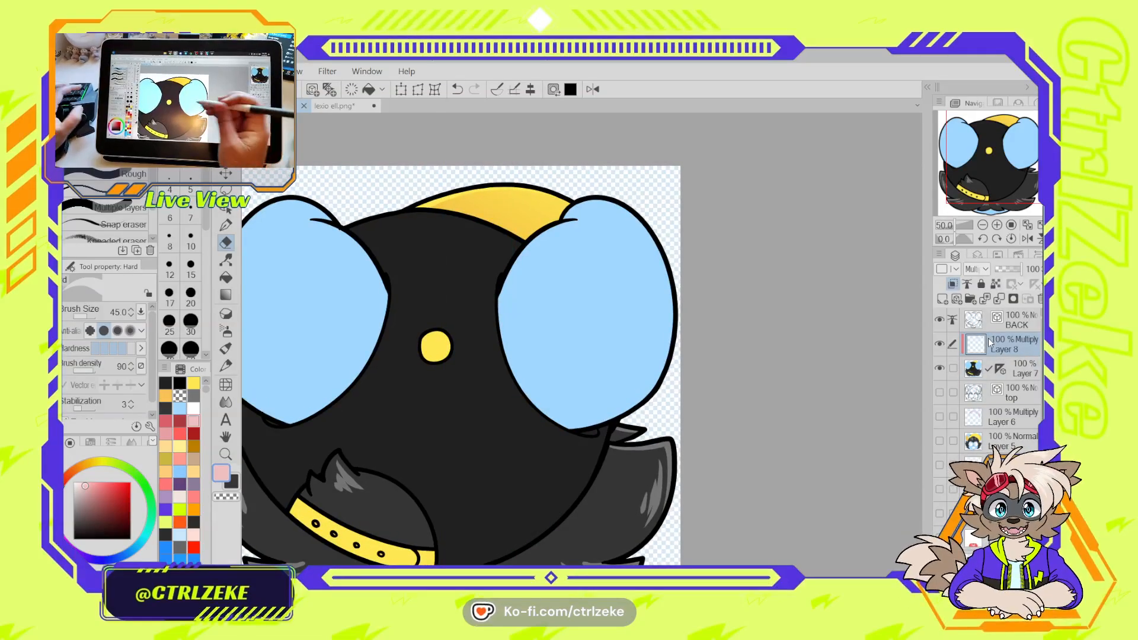
left_click(180, 383)
left_click(226, 225)
scroll(259, 230, "up", 1)
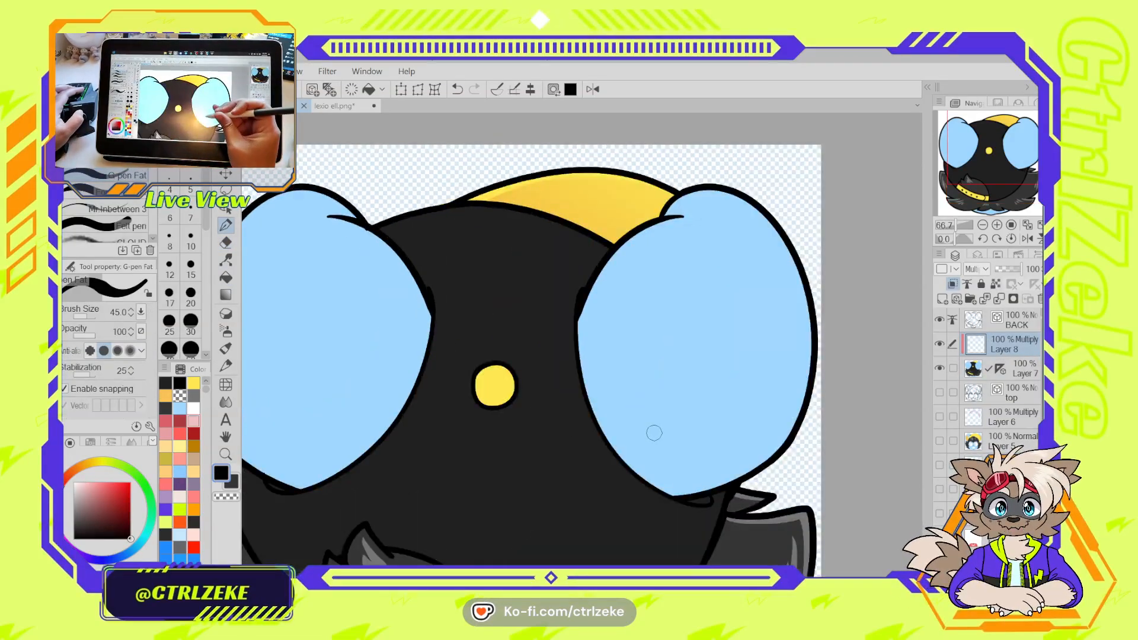
scroll(723, 501, "up", 1)
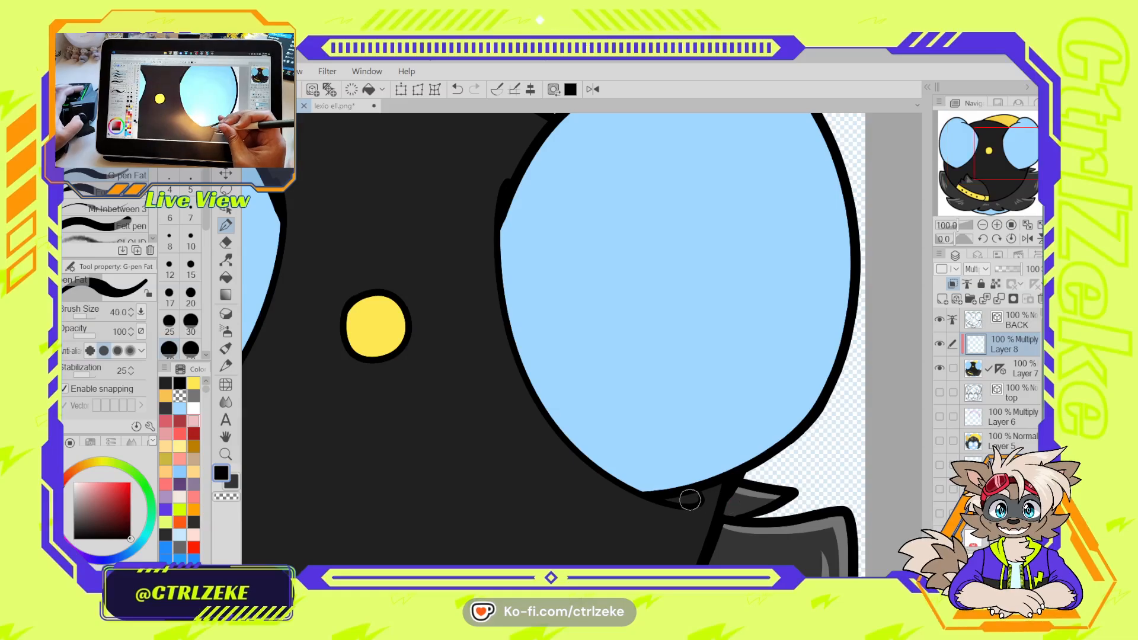
key("bracketleft")
key("bracketleft")
left_click_drag(670, 499, 694, 497)
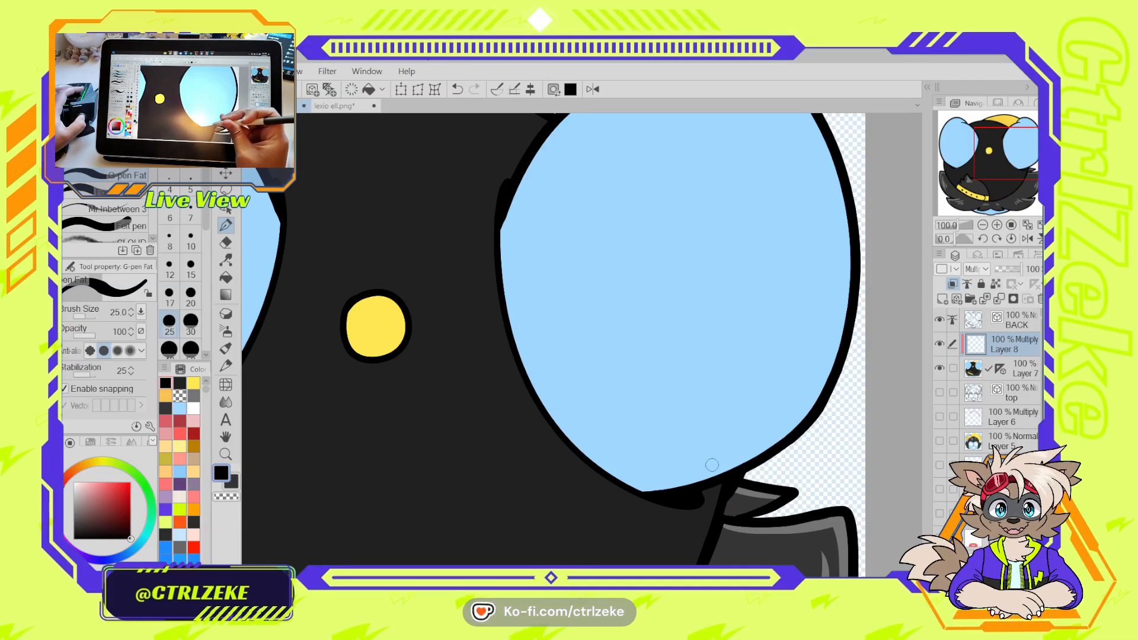
Fill the gap beneath the left ear's lower tip with black using the G-pen, and erase the stray nub on the ear's outline
scroll(705, 483, "down", 1)
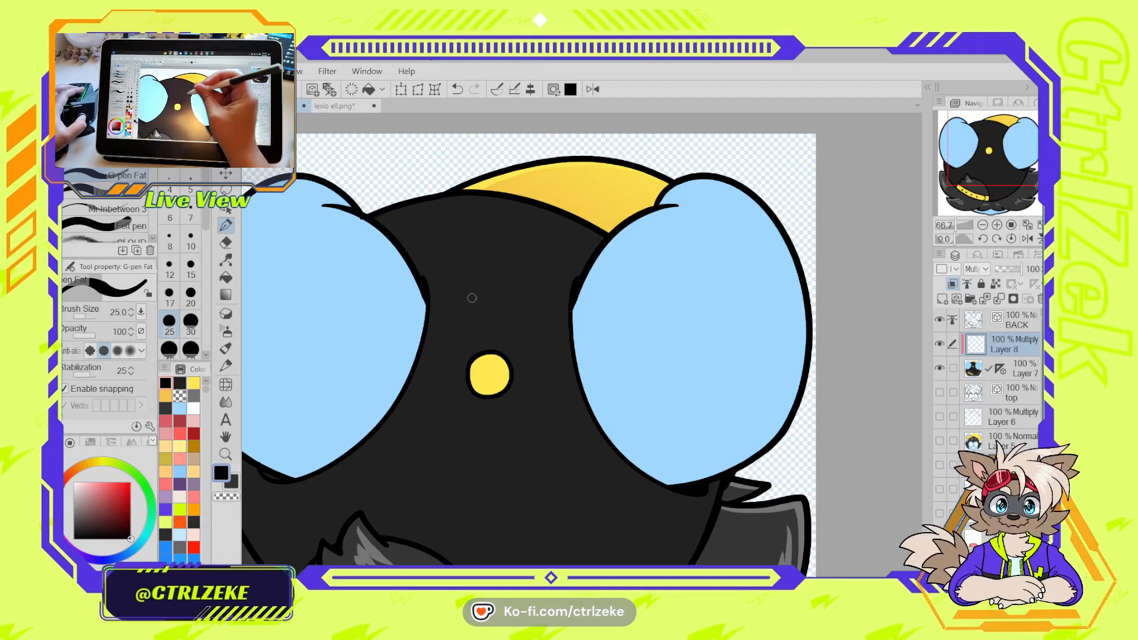
scroll(327, 468, "up", 2)
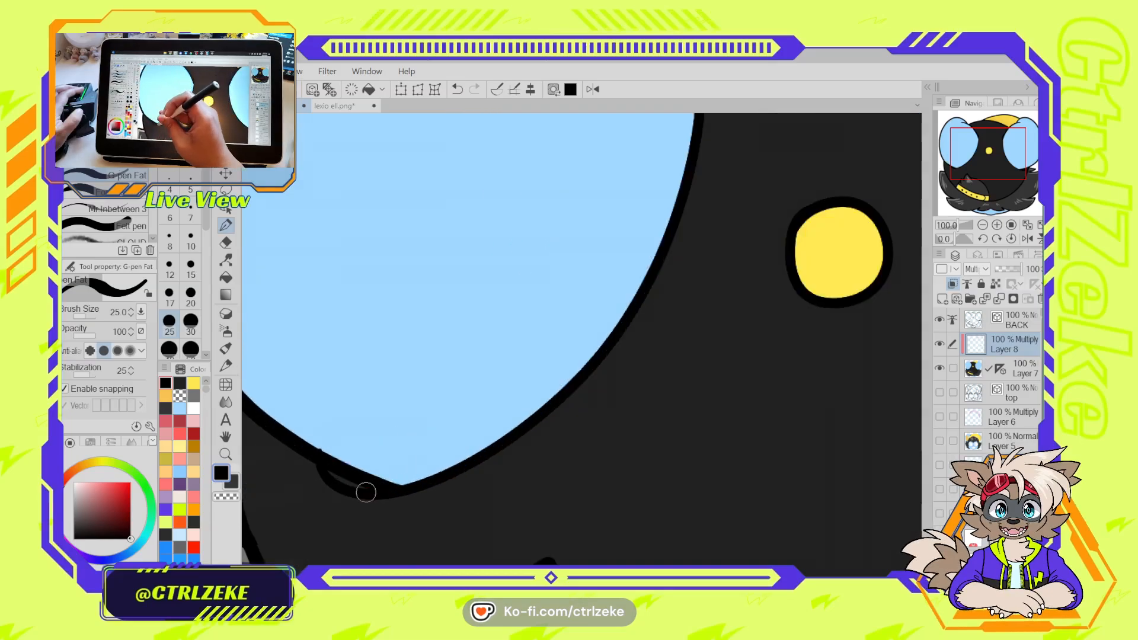
key("o")
left_click(326, 479)
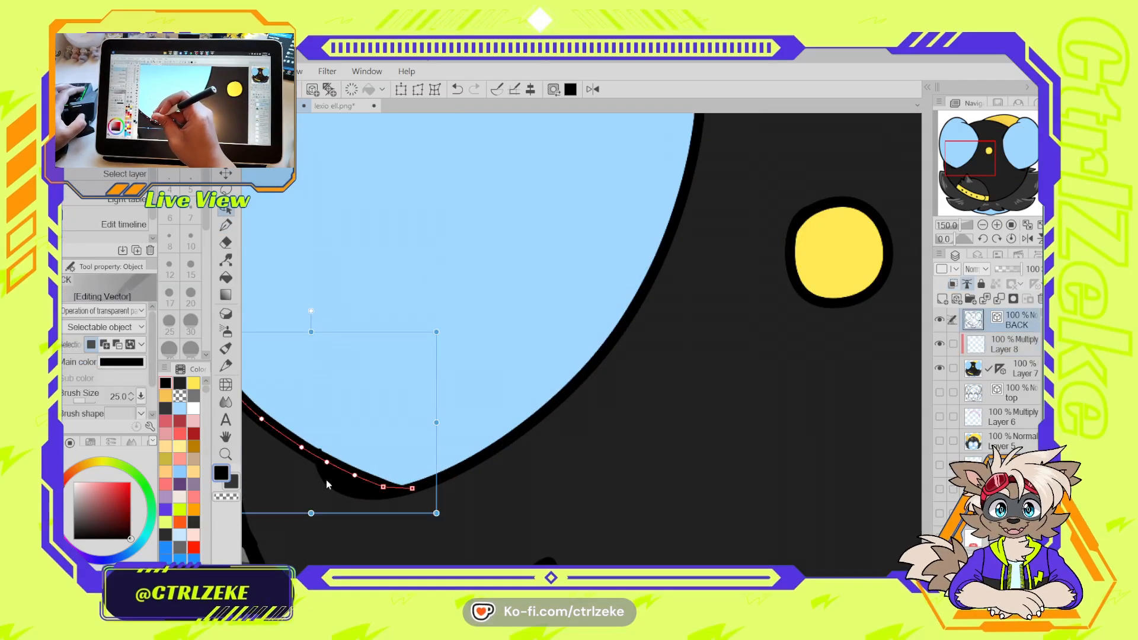
scroll(329, 476, "up", 1)
key("e")
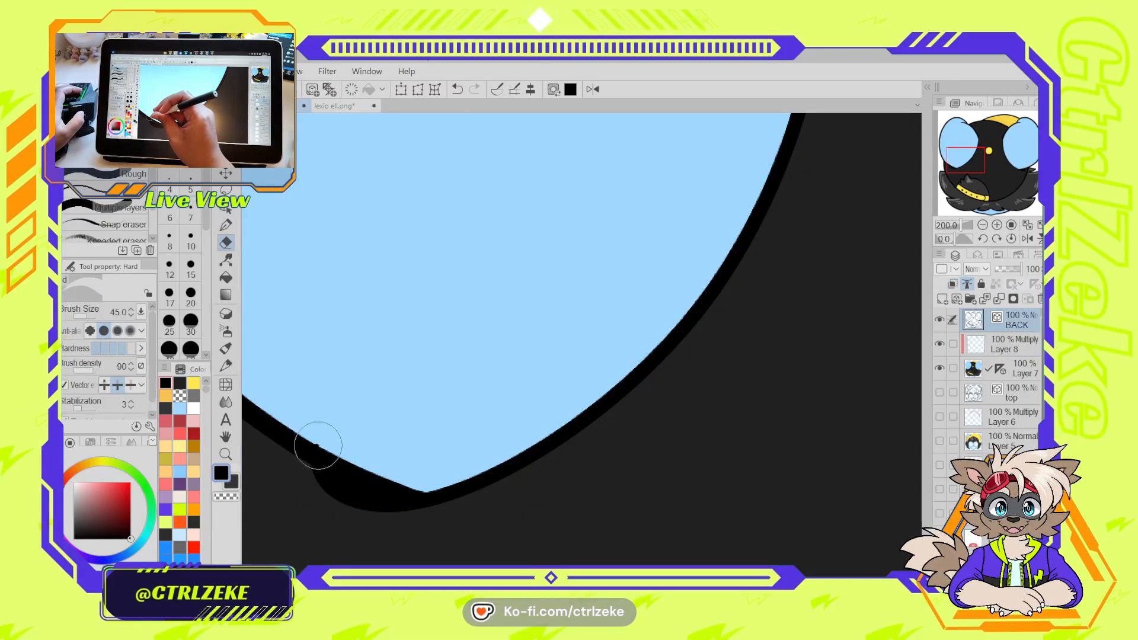
key("o")
key("e")
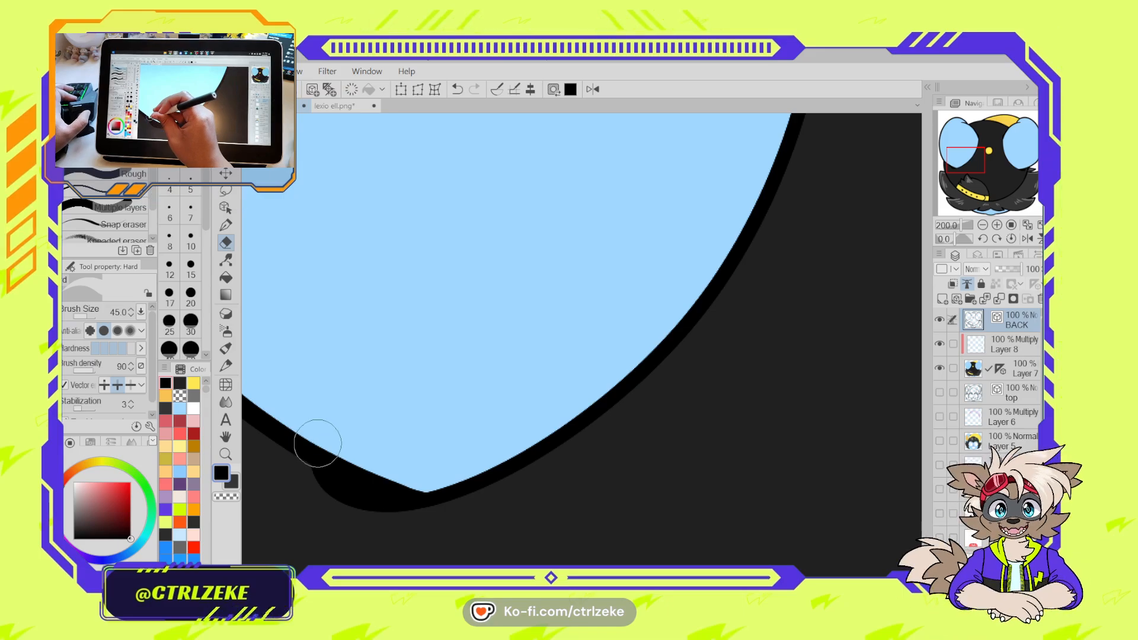
Merge the BACK layer with Layer 8 and Layer 7 into a single layer
scroll(330, 429, "down", 5)
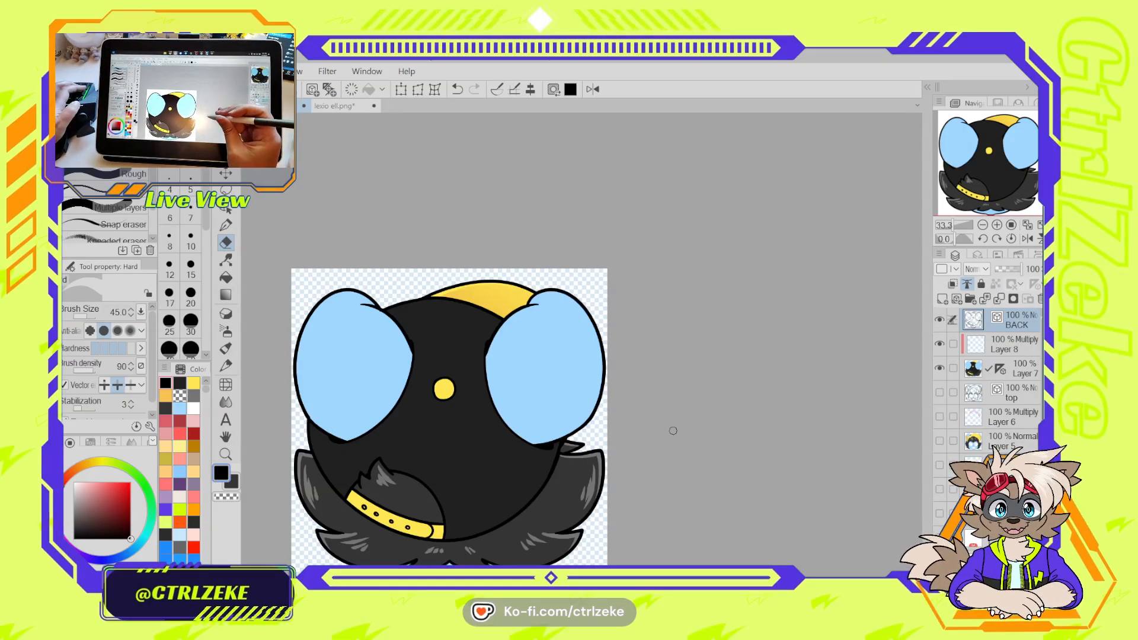
left_click_drag(681, 454, 733, 448)
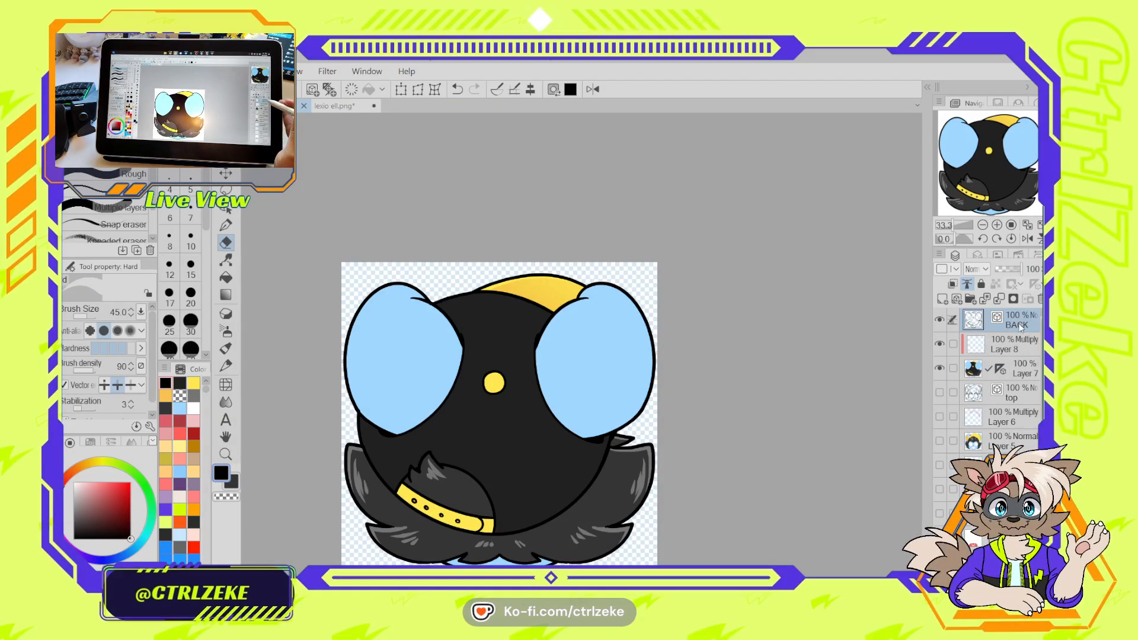
left_click(1023, 372, "shift")
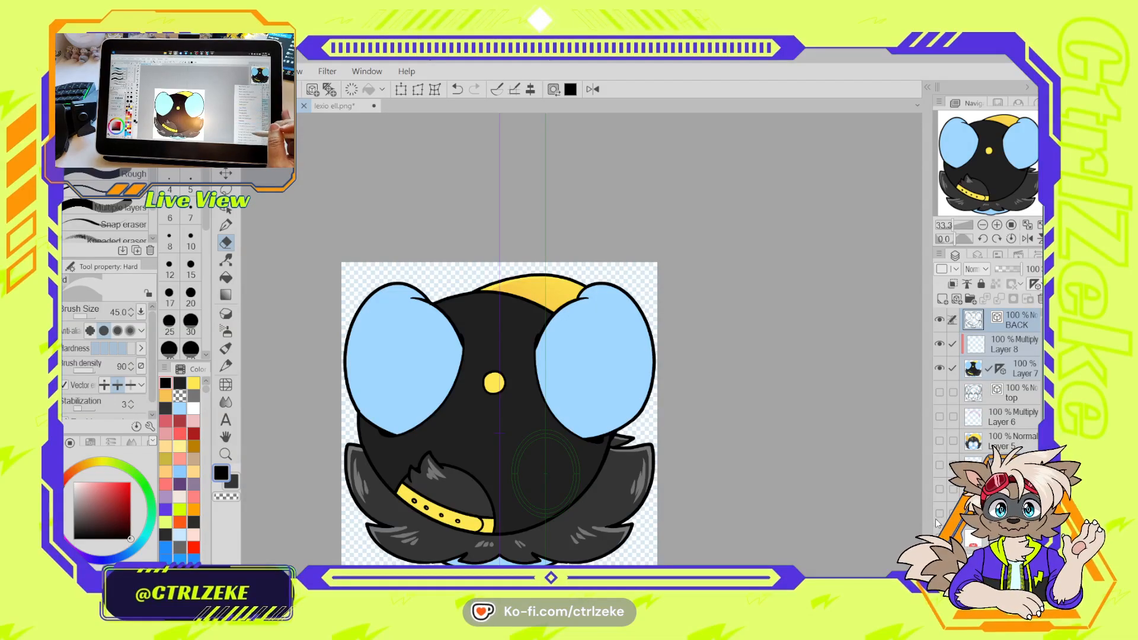
key("shift+alt+e")
Show the top layer, Layer 6 and Layer 5, and merge the three into one layer
left_click_drag(939, 343, 937, 397)
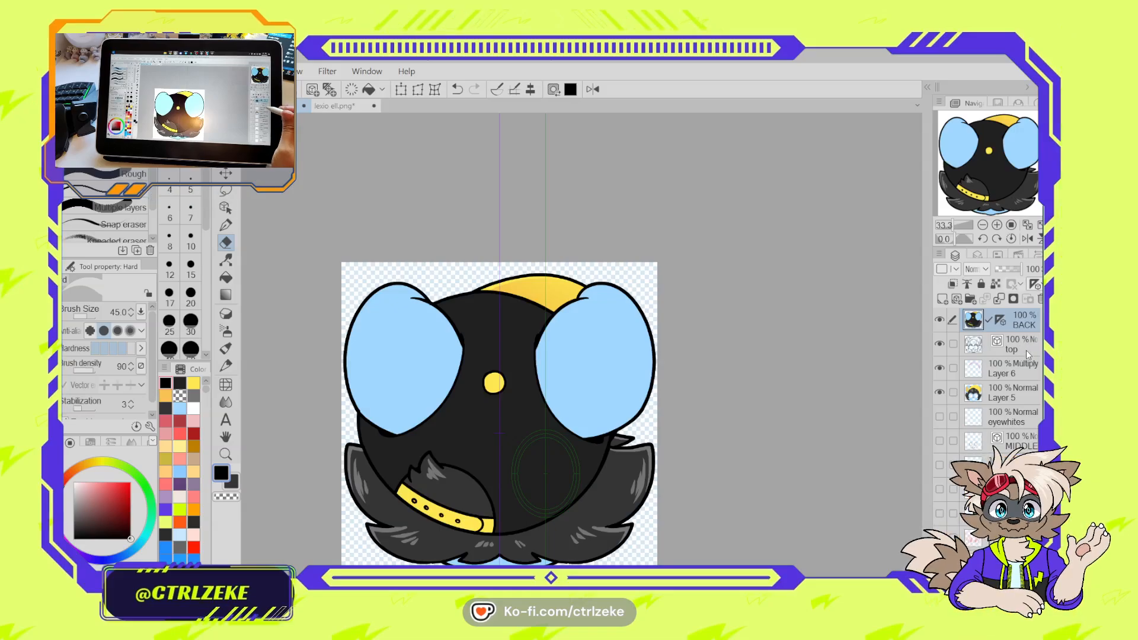
left_click(1026, 348)
left_click(1003, 394, "shift")
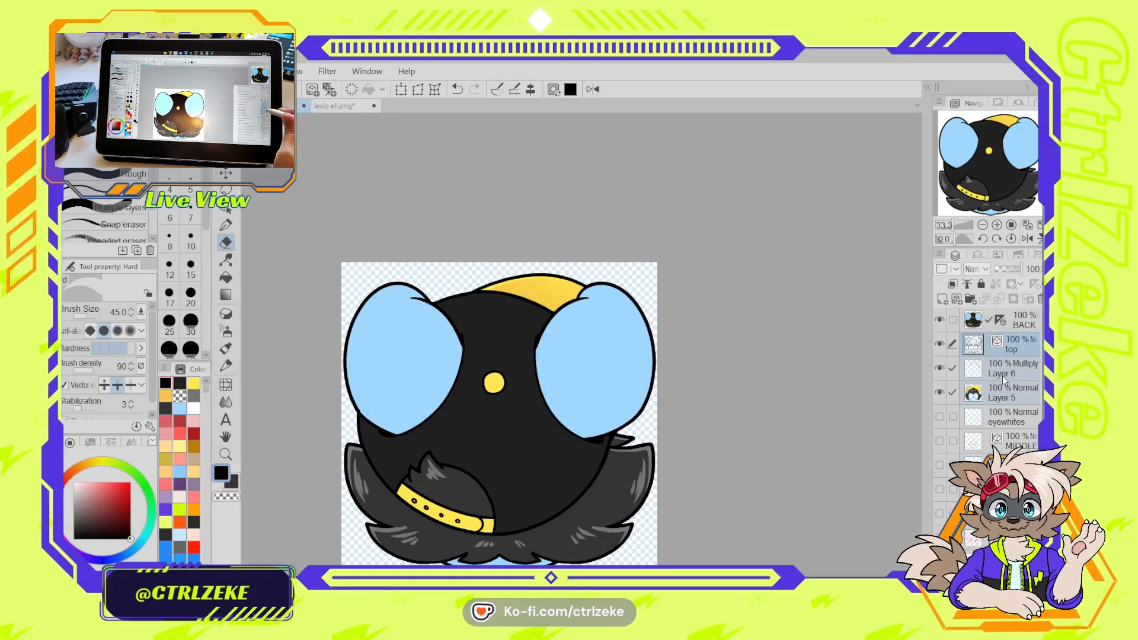
left_click(907, 512)
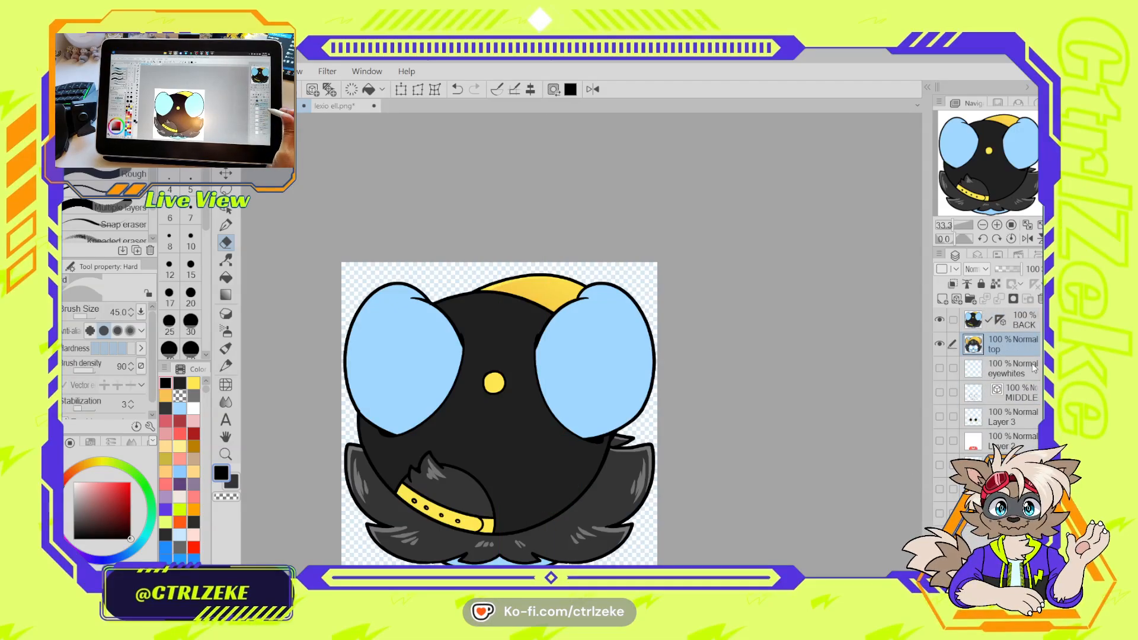
Remove the separate eyewhites layer, show MIDDLE, Layer 3 and Layer 2, and merge those three into one layer
left_click(1032, 368)
key("ctrl+e")
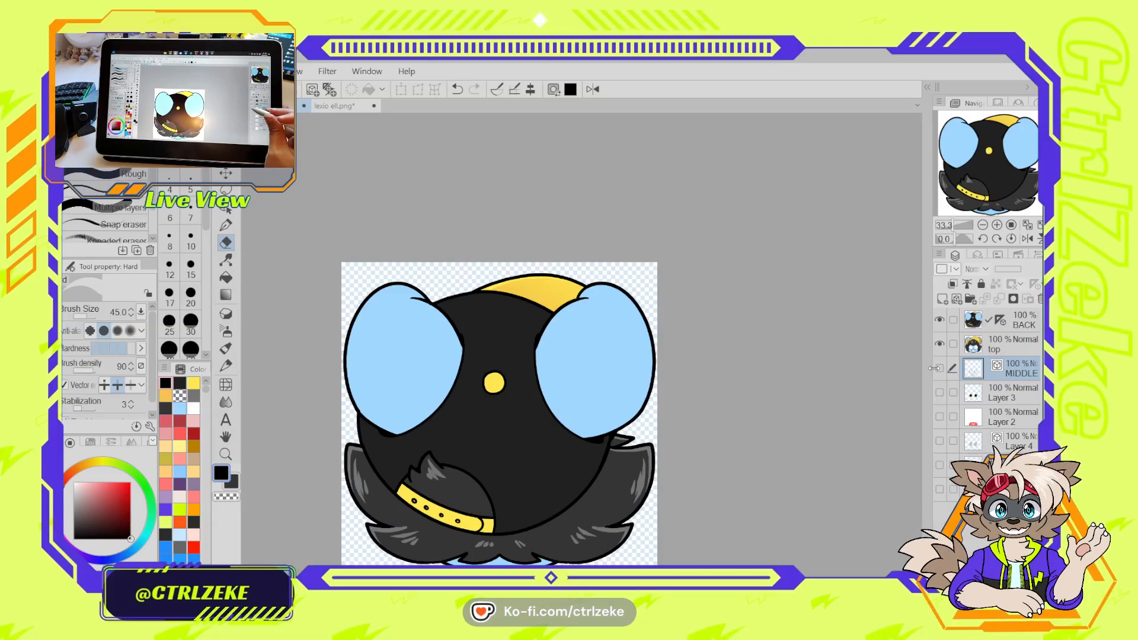
left_click_drag(940, 368, 941, 416)
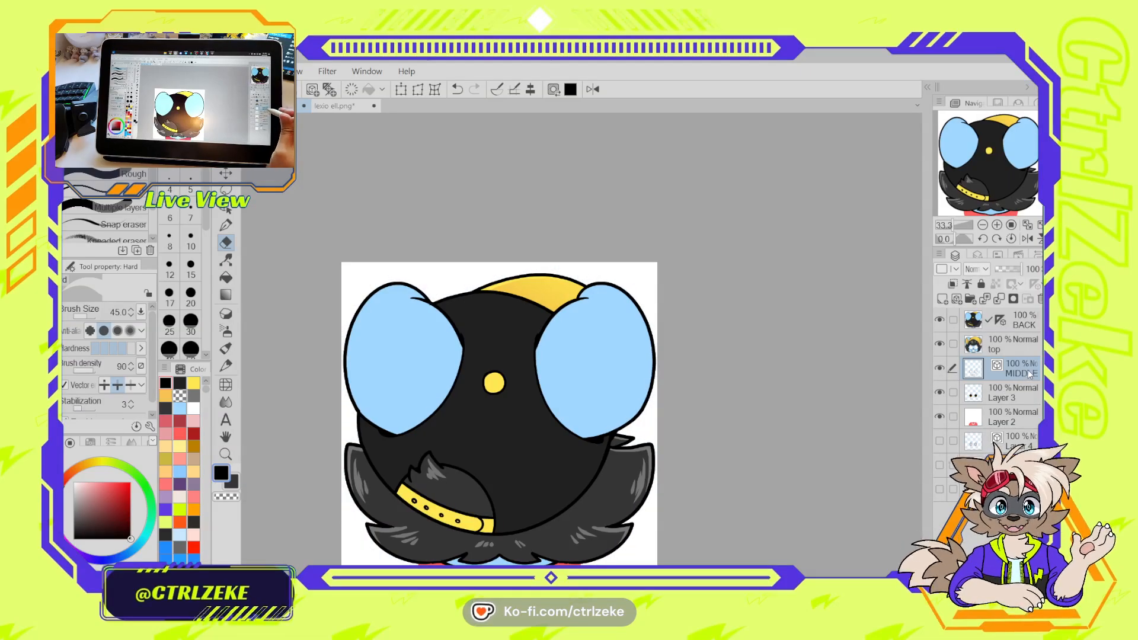
left_click(1014, 420, "shift")
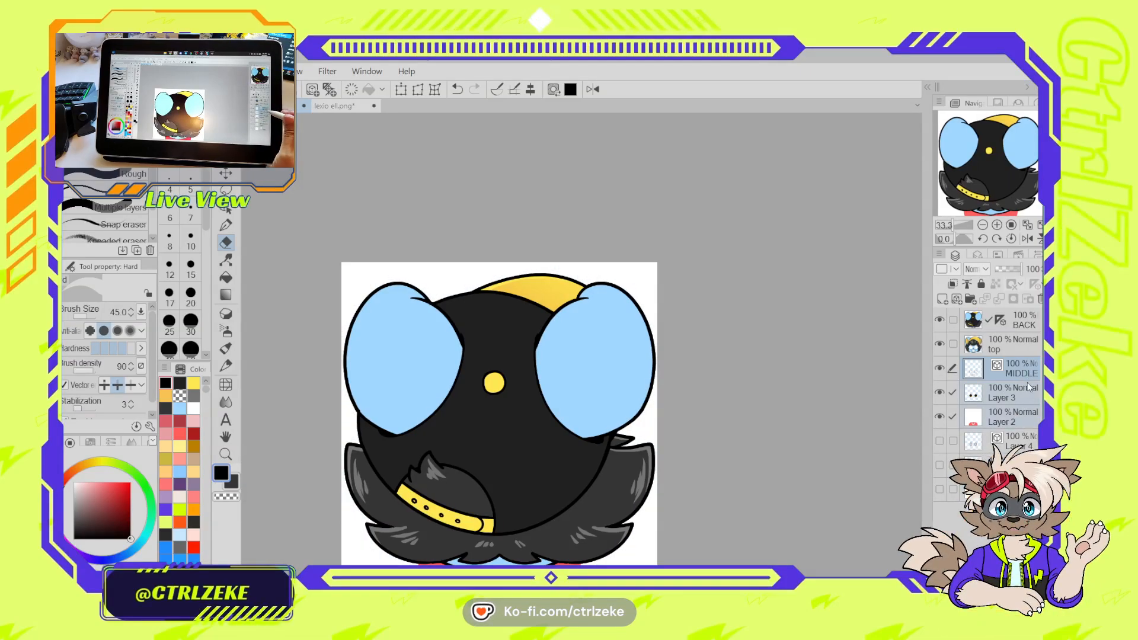
right_click(1021, 380)
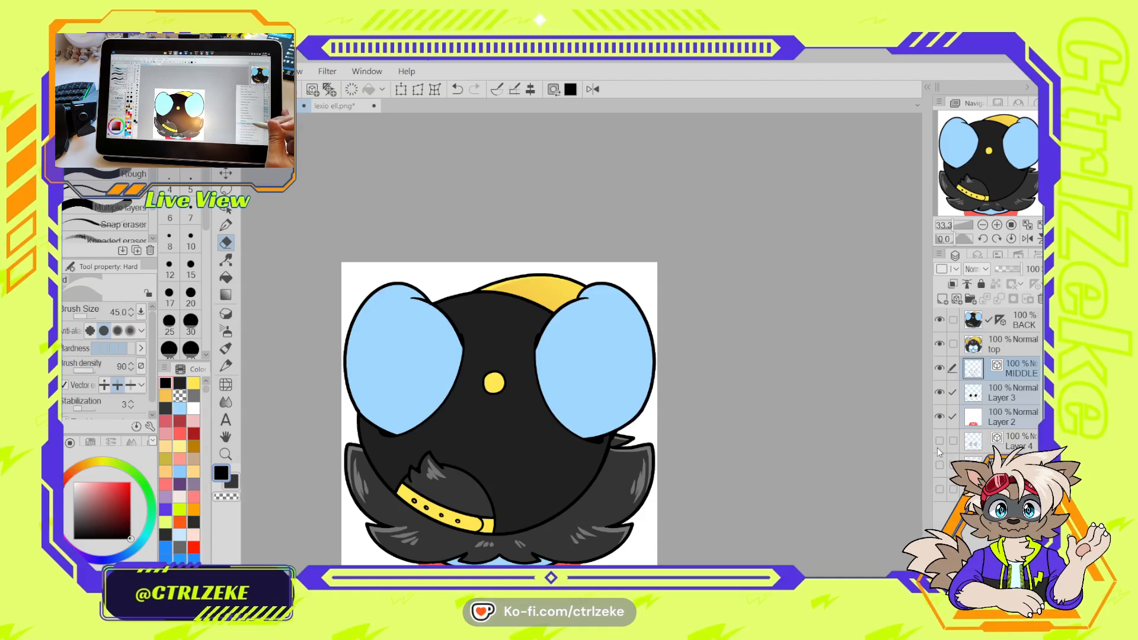
left_click(936, 481)
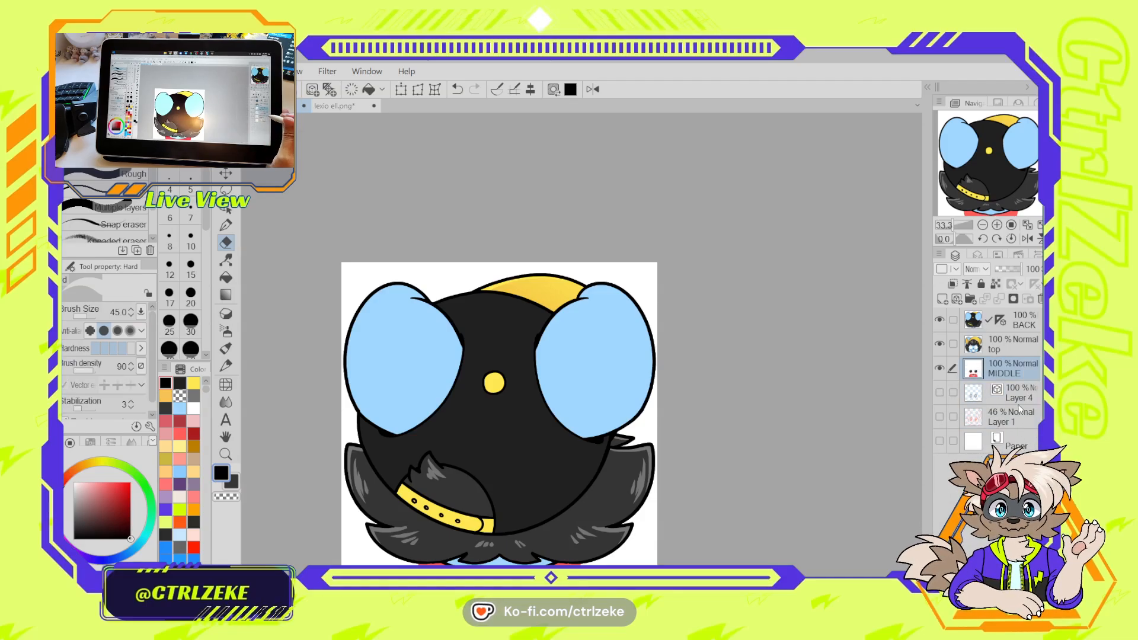
Delete Layer 4, Layer 1 and the Paper layer, and check the MIDDLE layer by switching its visibility off and on
left_click(978, 394)
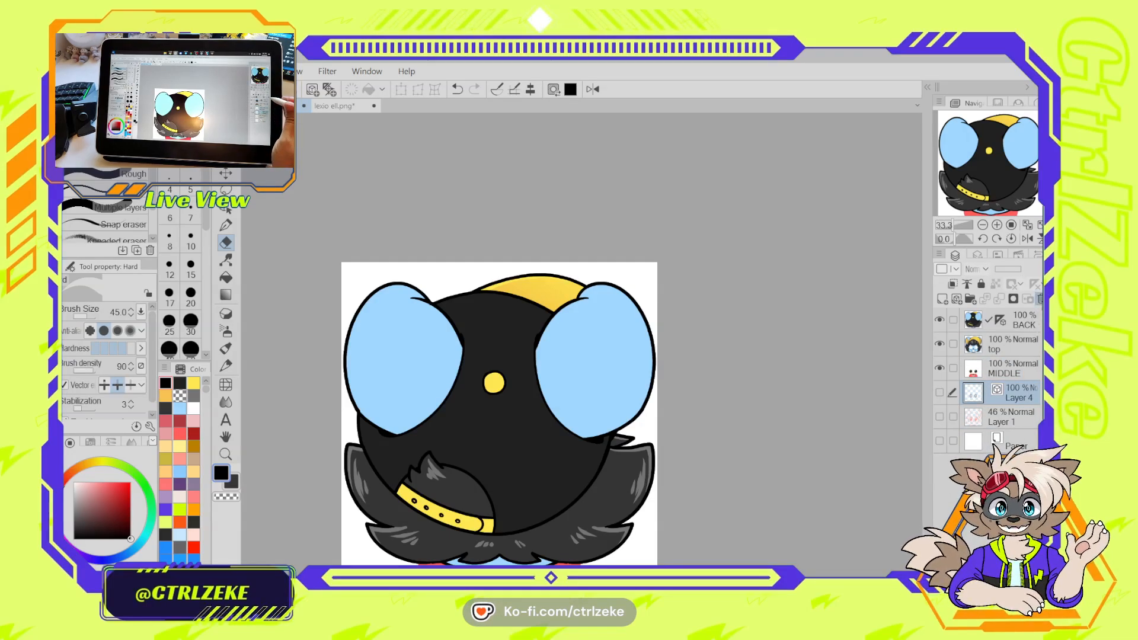
left_click(1041, 299)
left_click(1041, 300)
left_click(1041, 299)
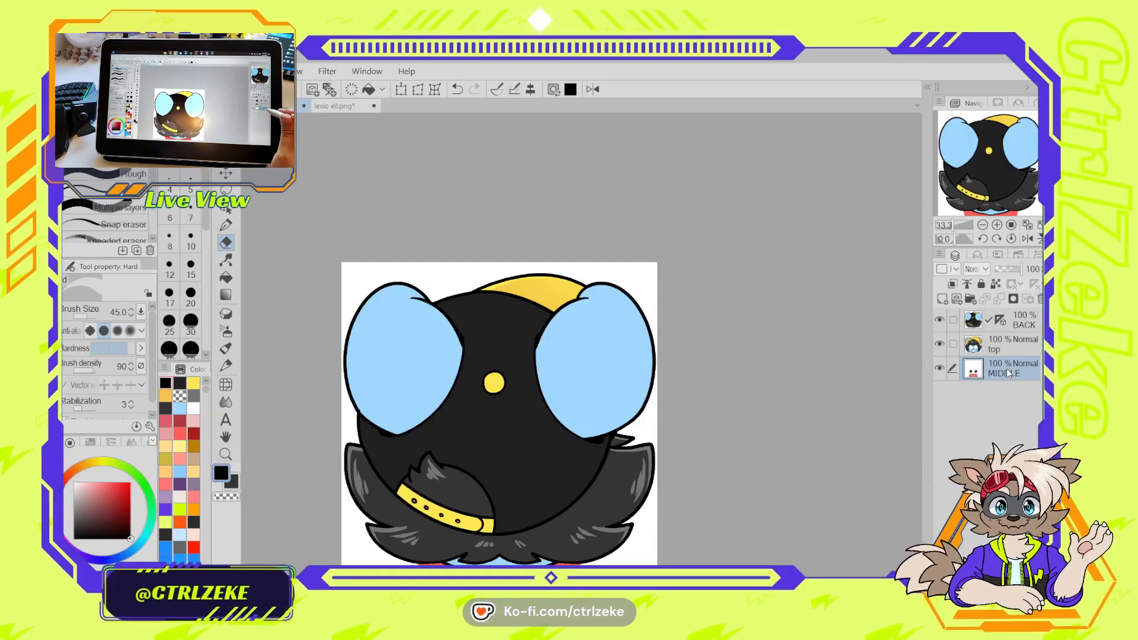
left_click(940, 368)
left_click(940, 370)
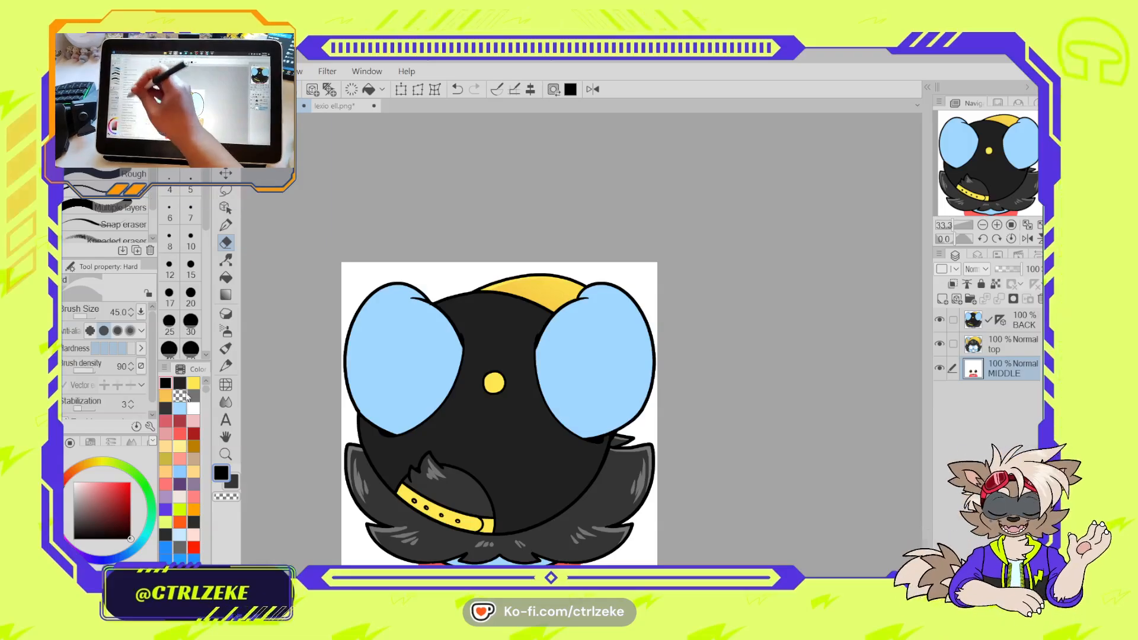
Enlarge the canvas to 2000 by 2000 and fill the new transparent border with white on the MIDDLE layer
key("ctrl+t")
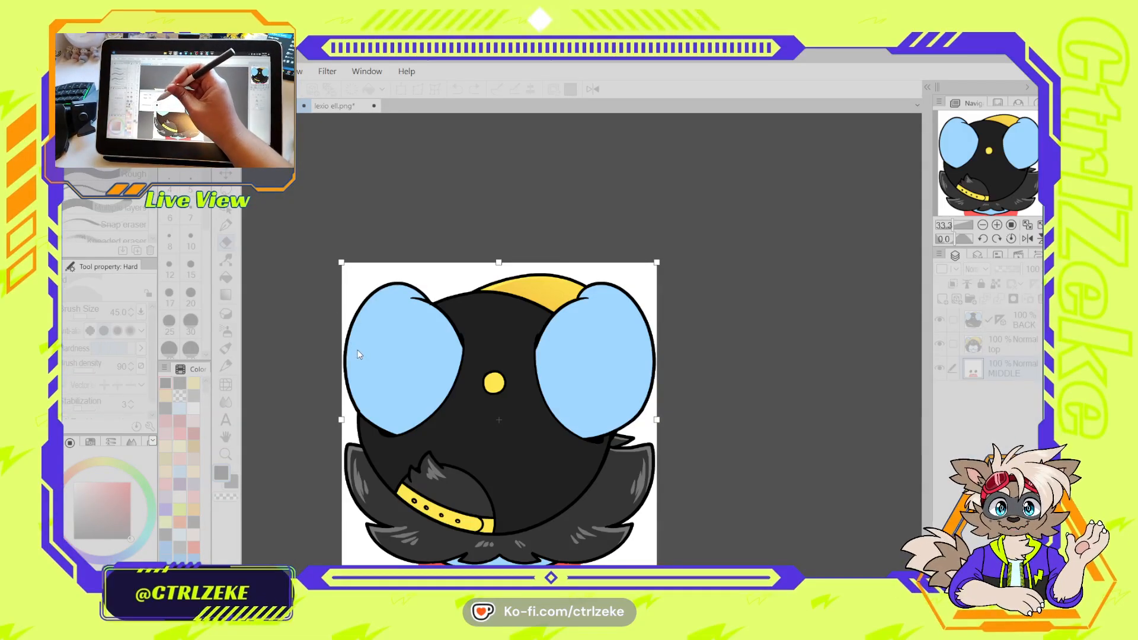
type("2000")
left_click_drag(349, 321, 313, 322)
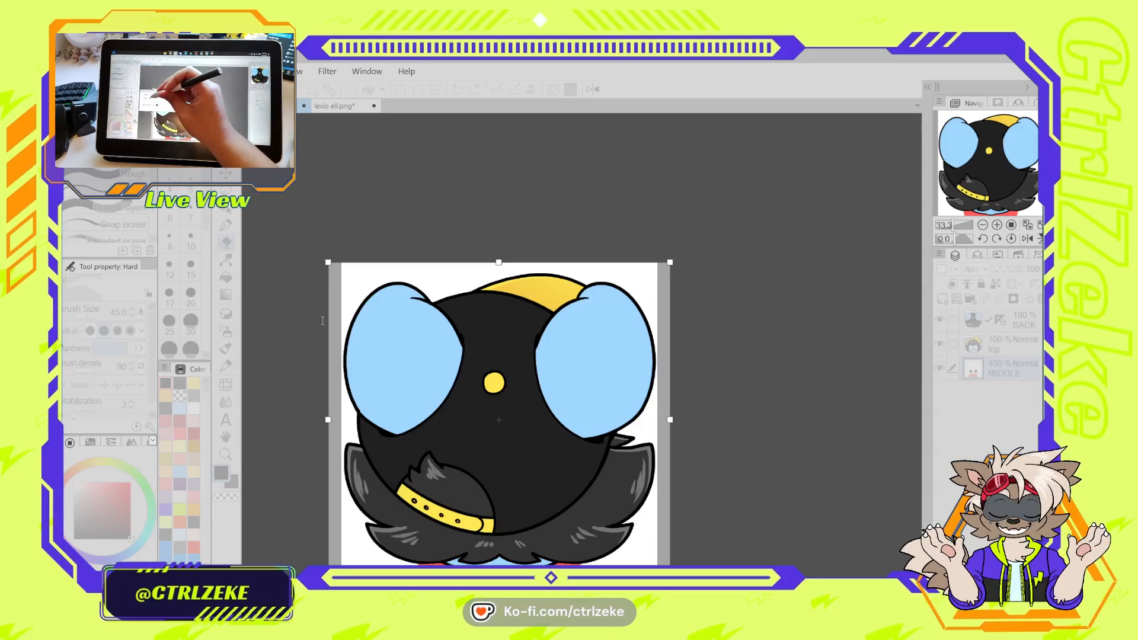
type("2000")
key("Return")
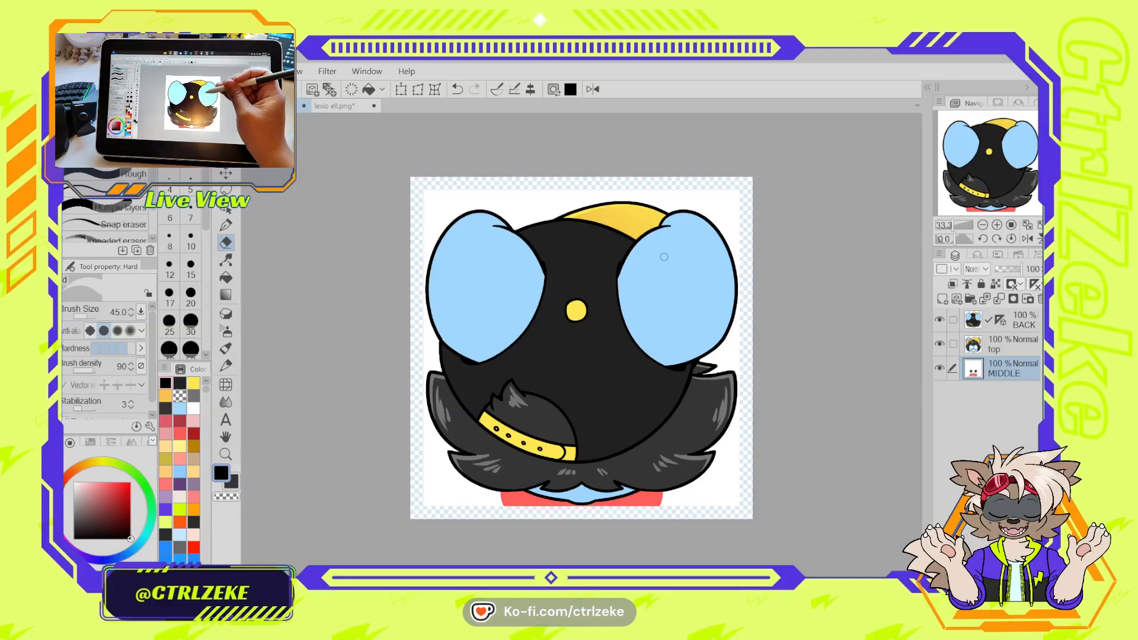
key("g")
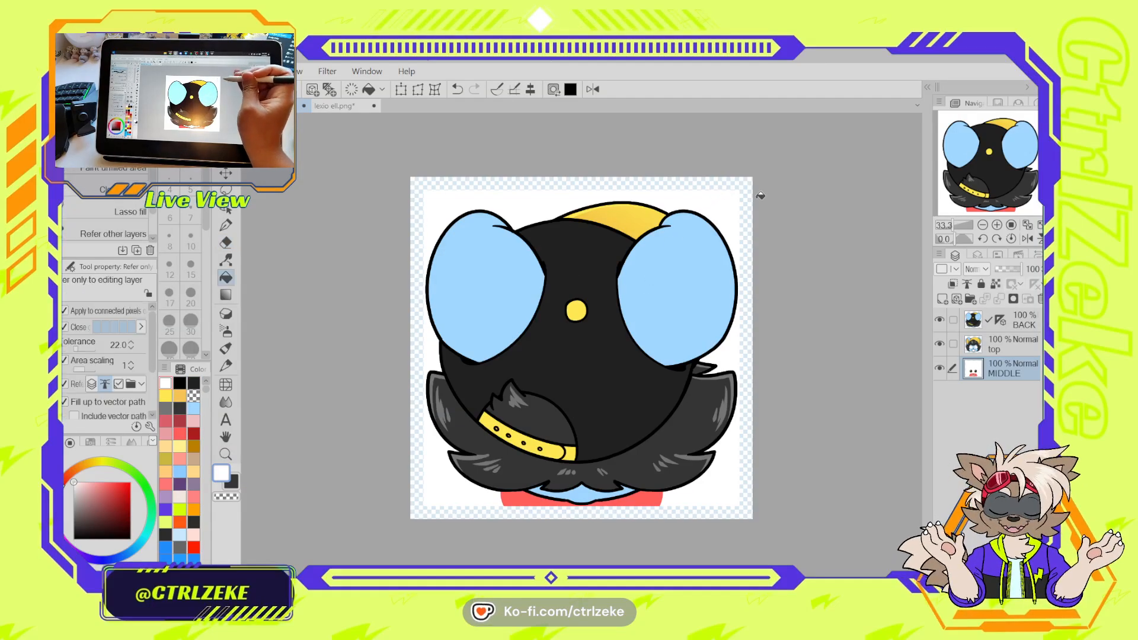
left_click(749, 237)
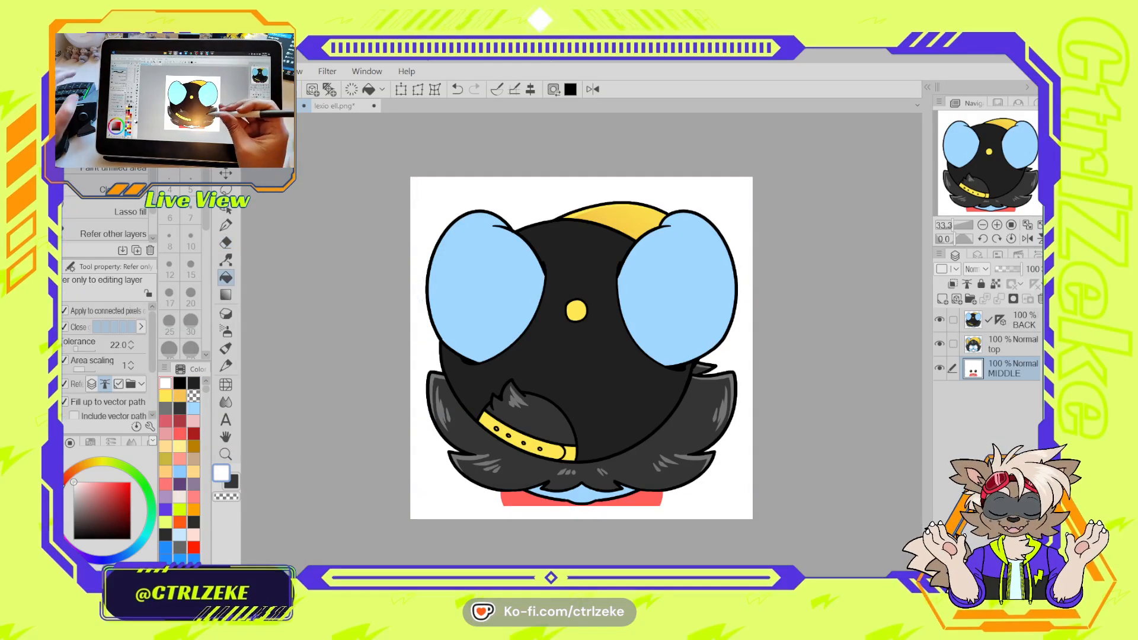
Extend the red shape beneath the head to the canvas's bottom edge by drawing its curved sides and filling between them with the same red
scroll(545, 494, "up", 3)
left_click(488, 488, "alt")
key("p")
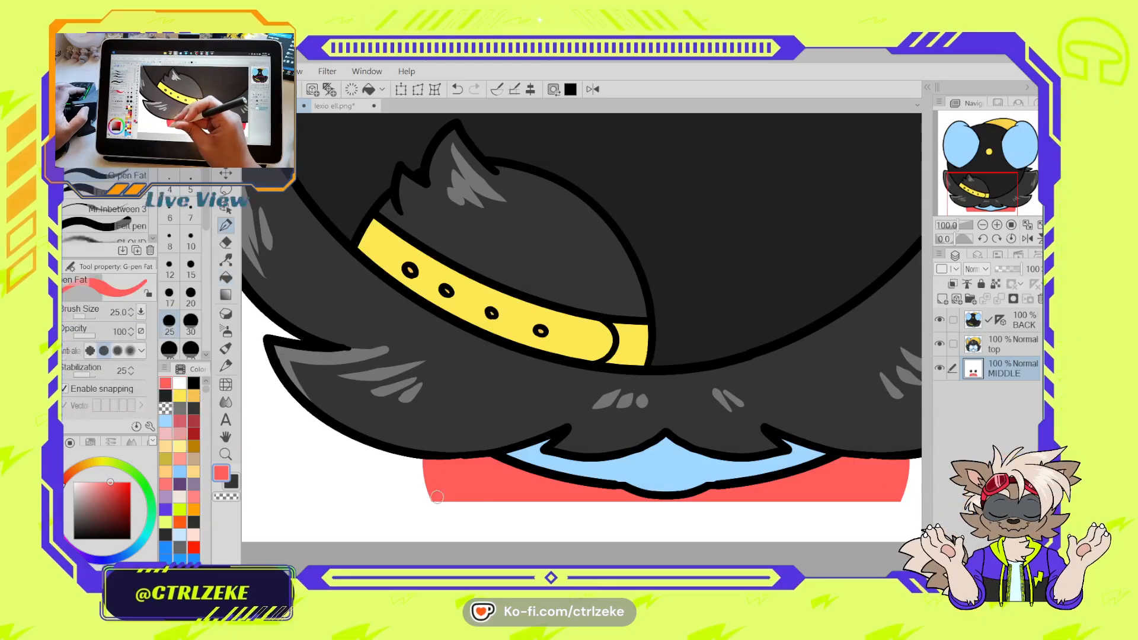
left_click_drag(433, 486, 468, 541)
key("ctrl+z")
left_click_drag(432, 487, 459, 543)
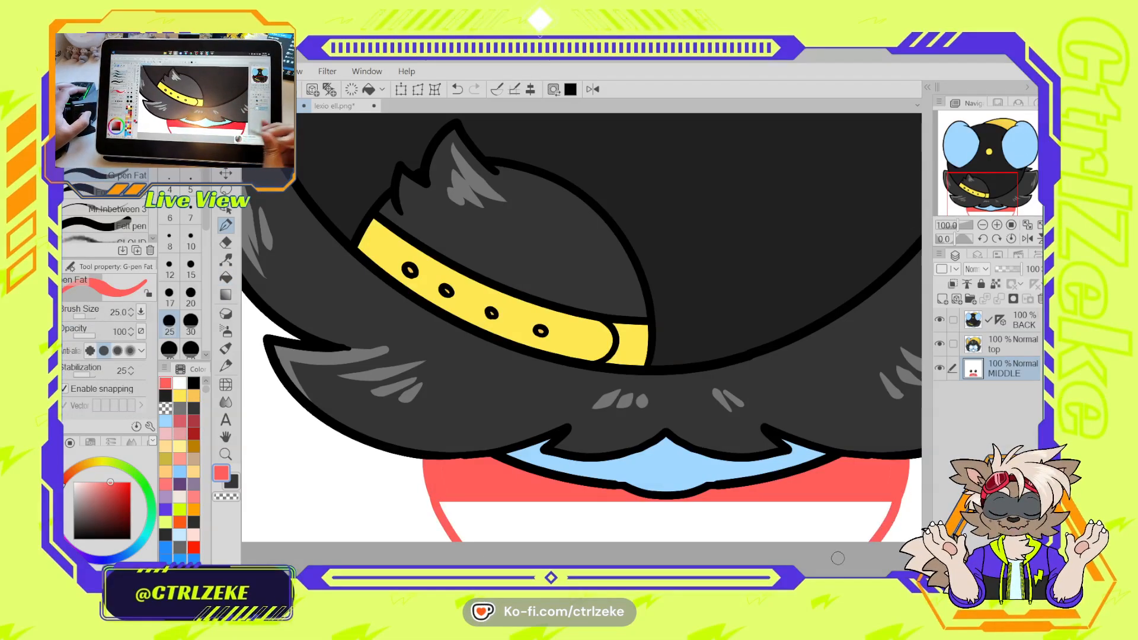
key("g")
left_click(842, 512)
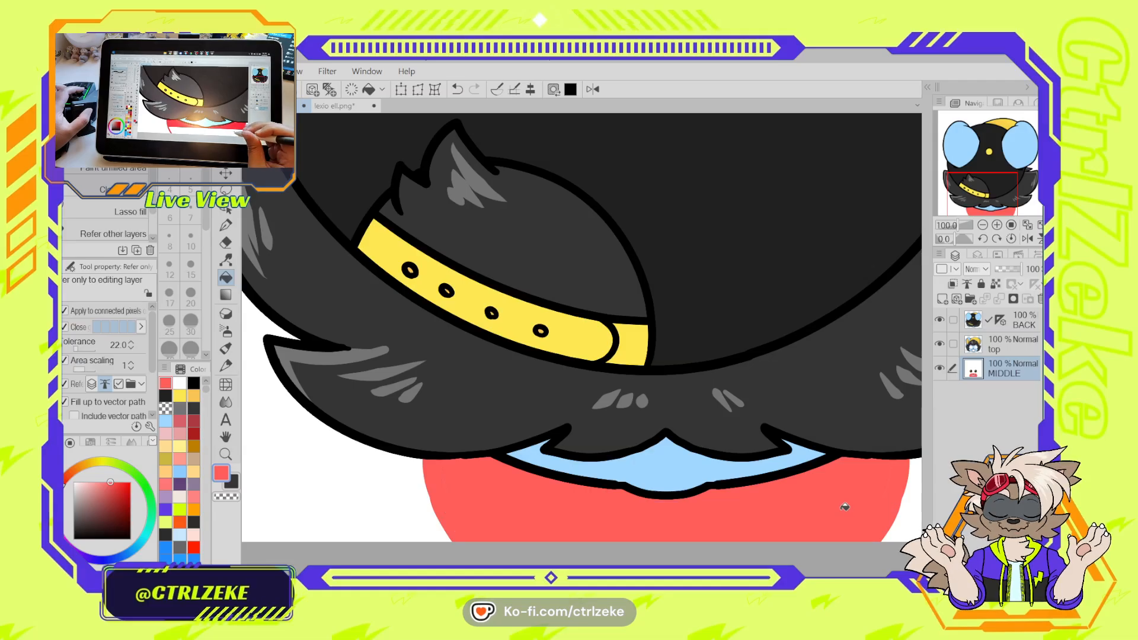
Hide the MIDDLE layer so only the BACK and top layers show
scroll(581, 332, "down", 5)
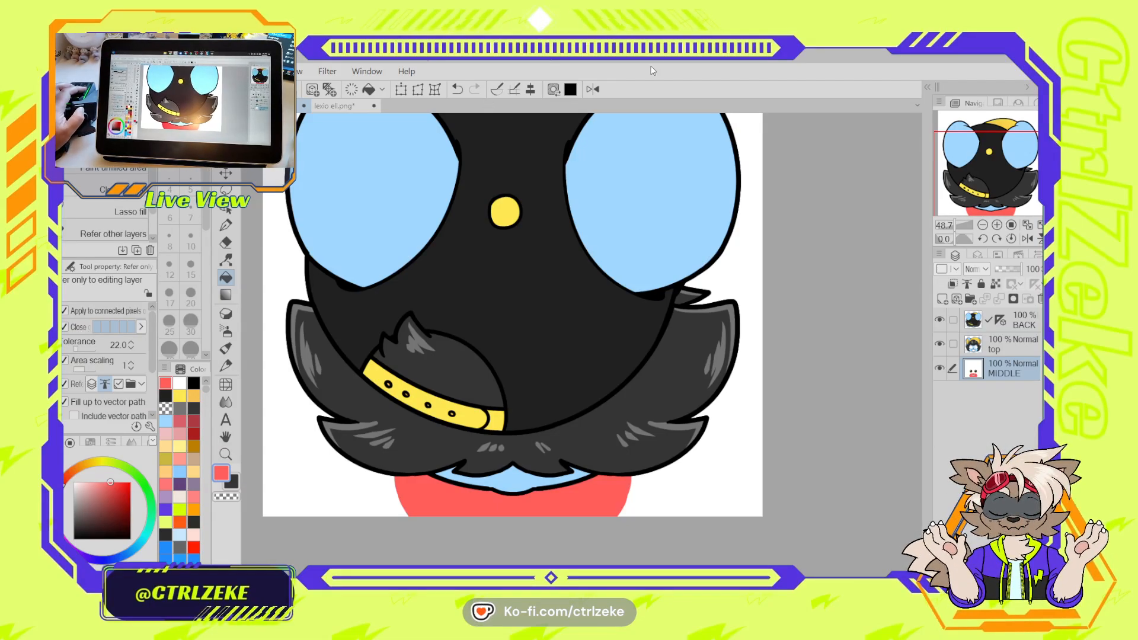
left_click_drag(717, 355, 716, 394)
scroll(749, 392, "down", 4)
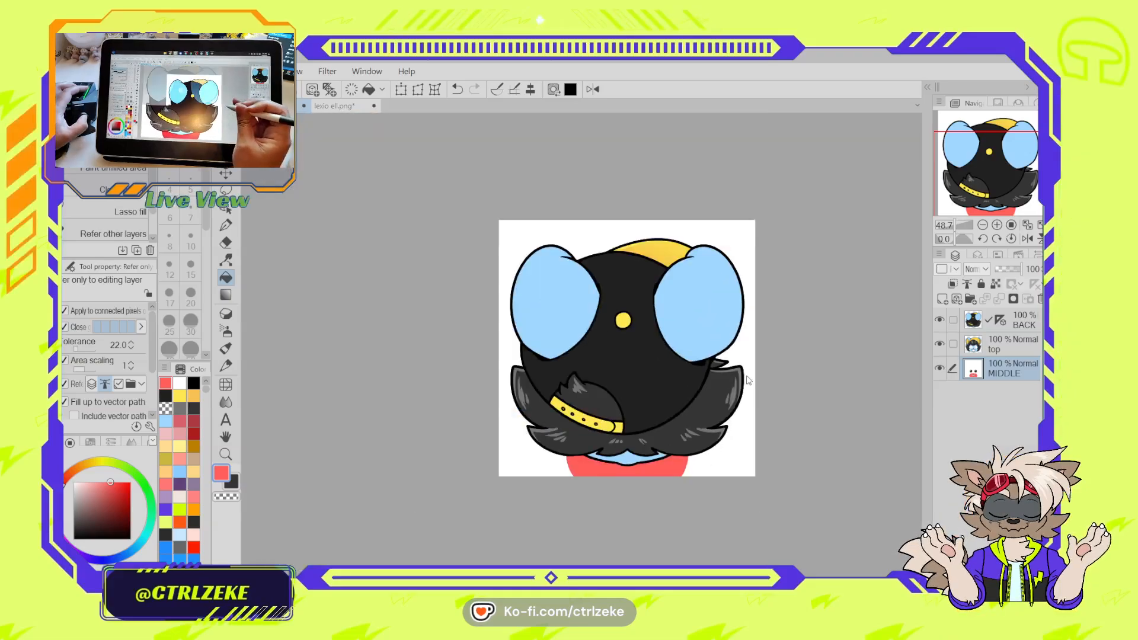
left_click_drag(784, 422, 682, 417)
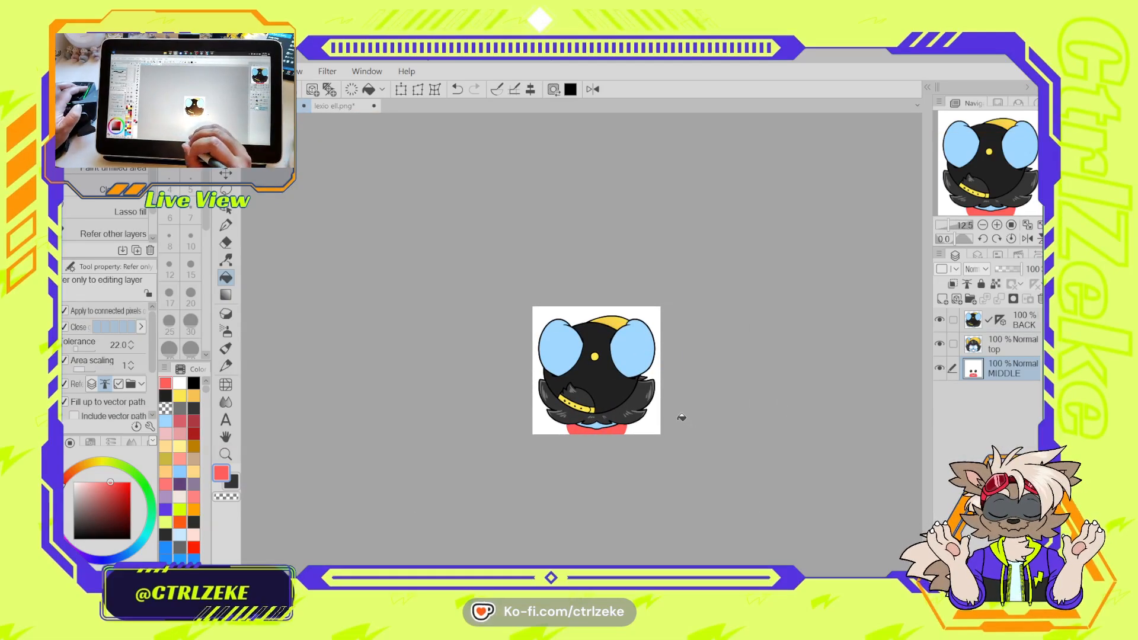
left_click(939, 367)
left_click_drag(657, 309, 602, 274)
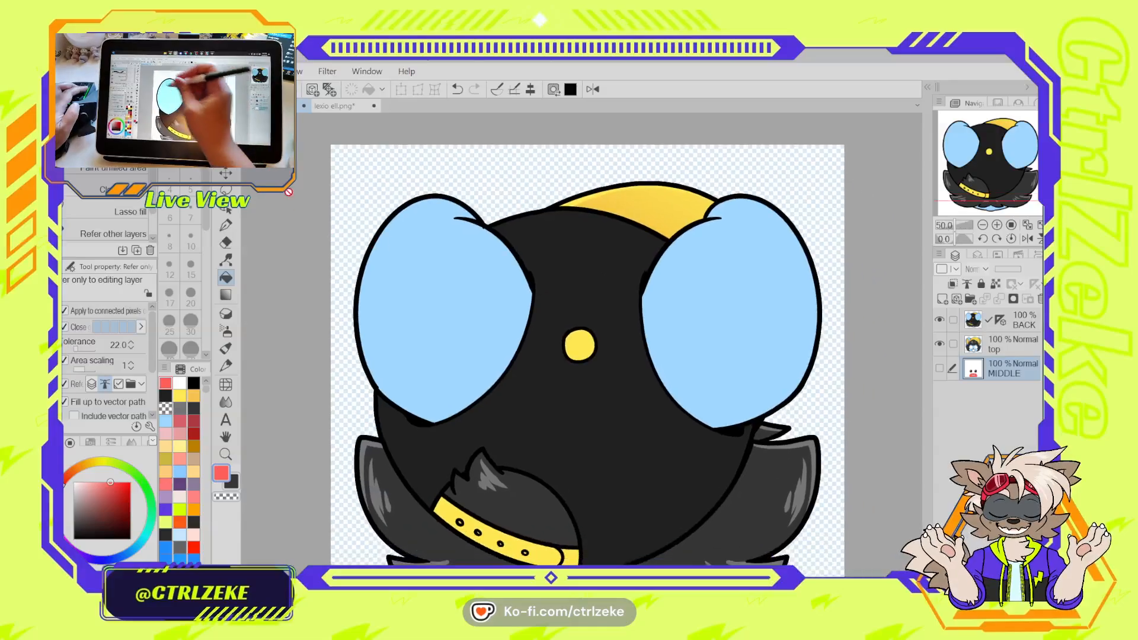
Select the transparent area around the head, invert the selection and expand it to leave a margin beyond the outline
left_click(225, 122)
left_click(380, 180)
scroll(666, 332, "down", 1)
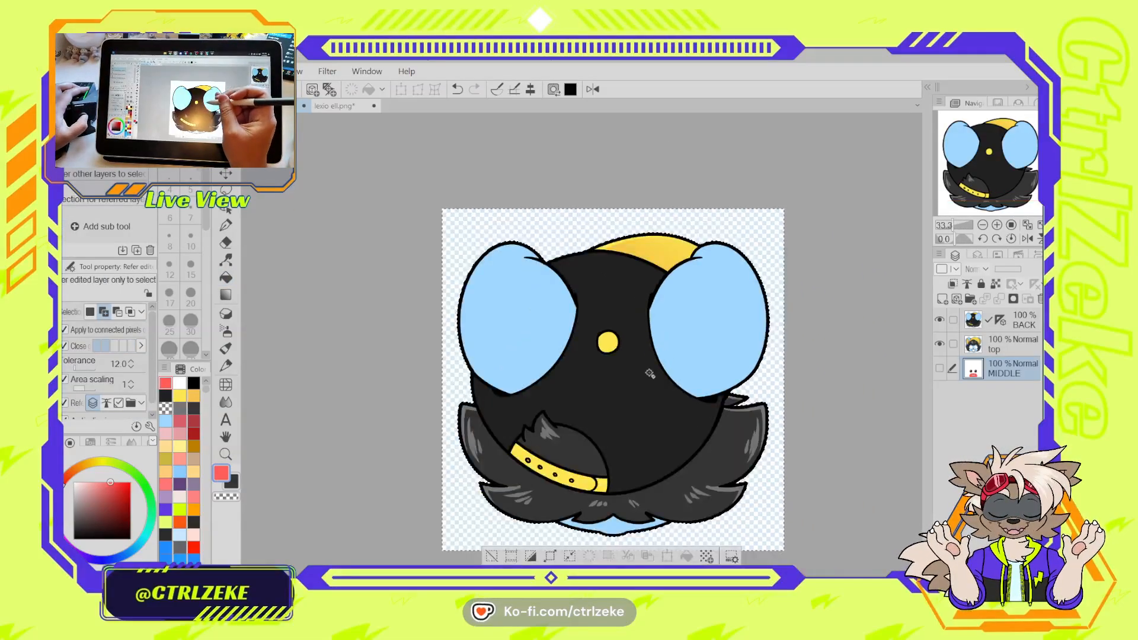
left_click_drag(648, 377, 565, 317)
left_click(448, 513)
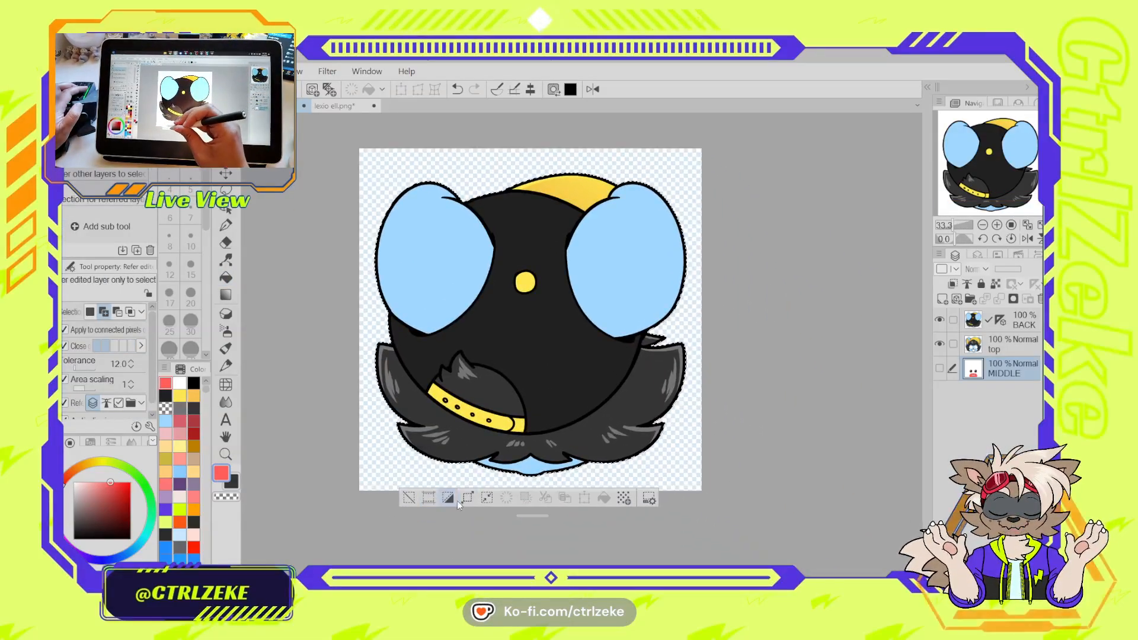
left_click_drag(624, 368, 643, 395)
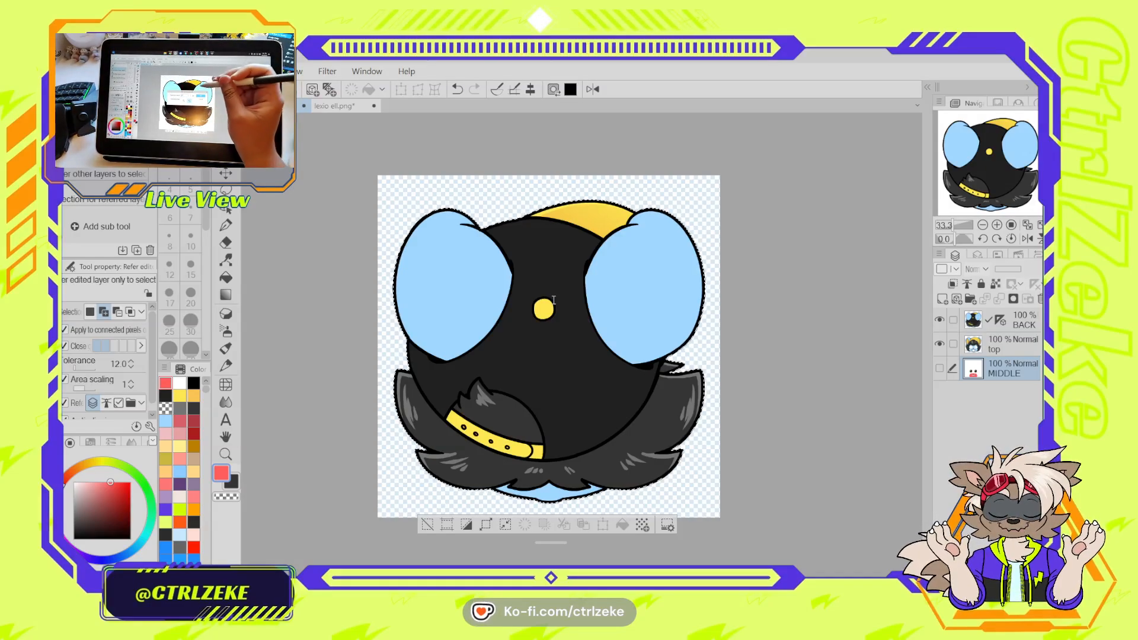
left_click(627, 303)
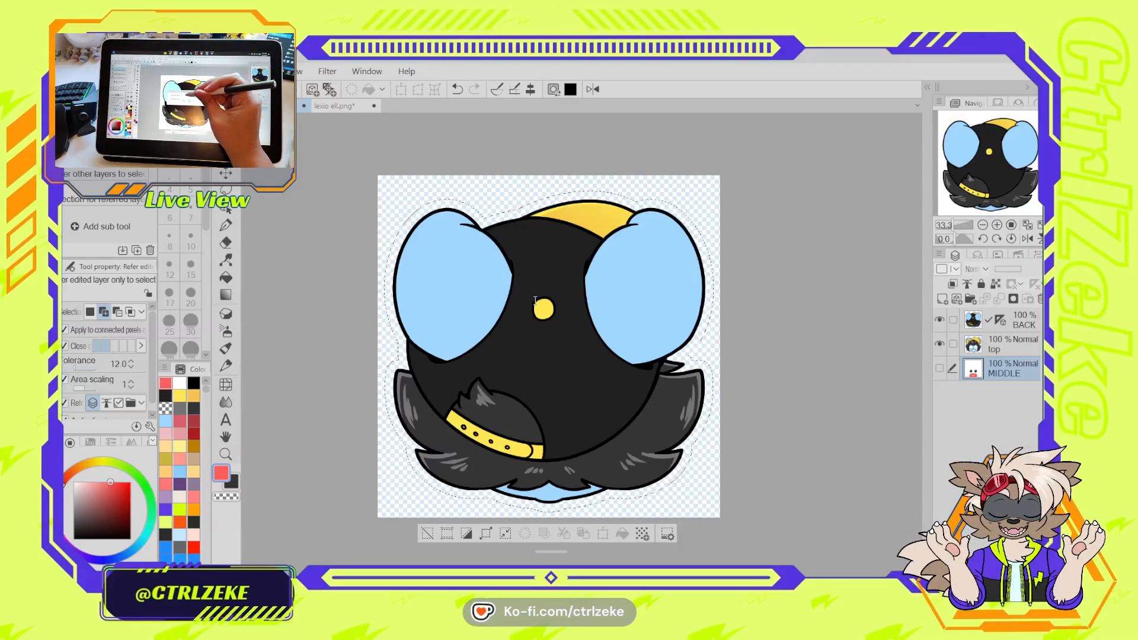
Expand the head selection outward, undo the oversized expansion and expand it again with a narrower margin
left_click(627, 300)
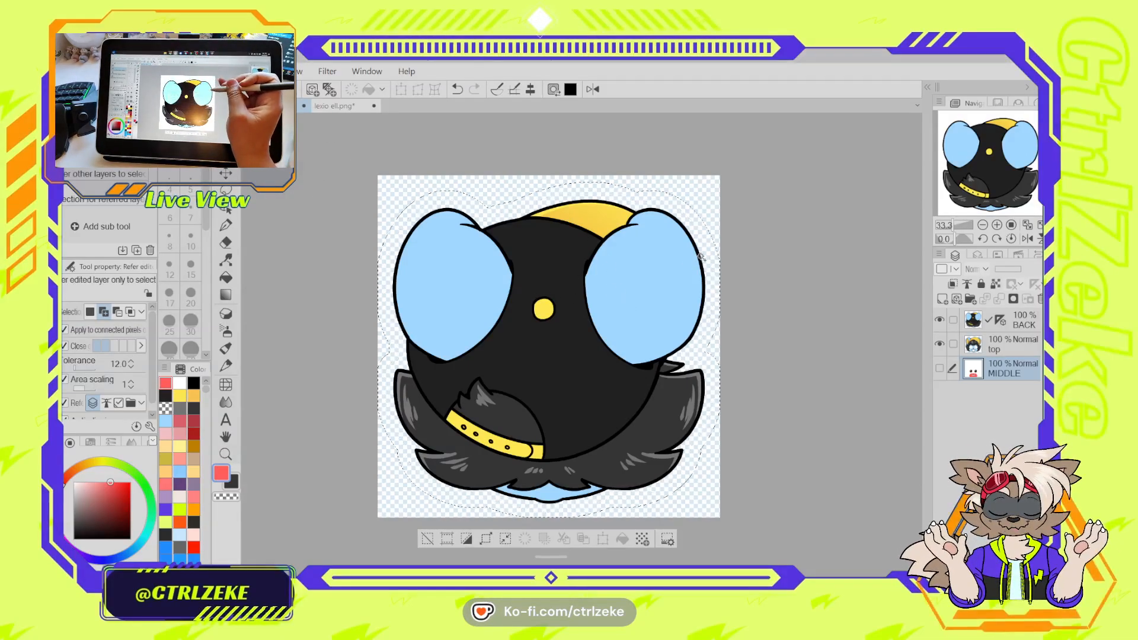
key("ctrl+z")
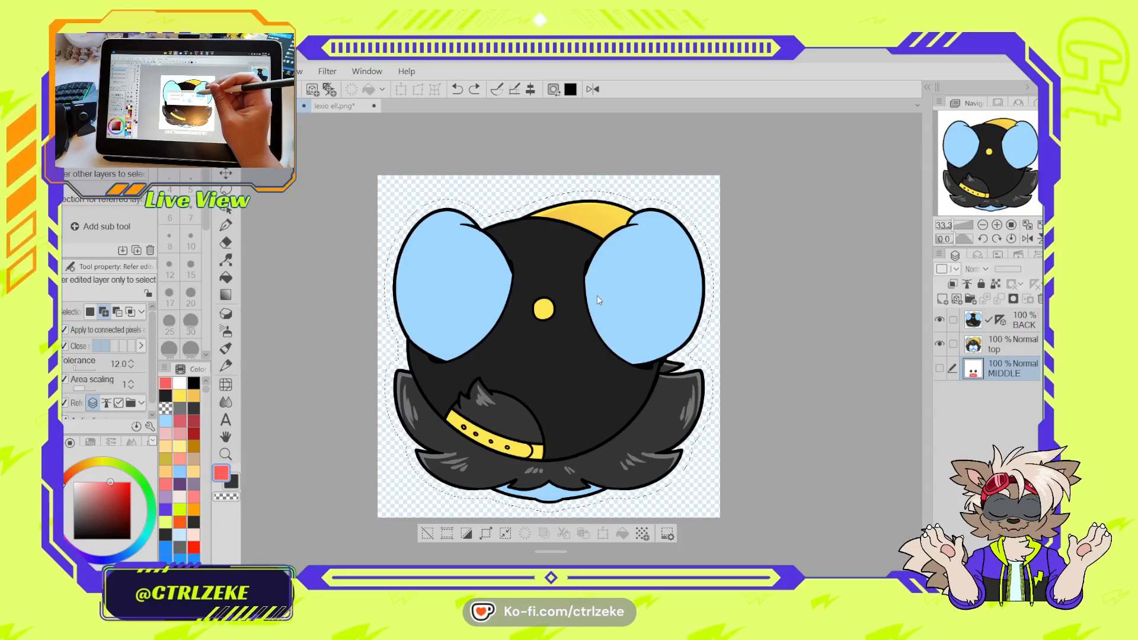
left_click(637, 286)
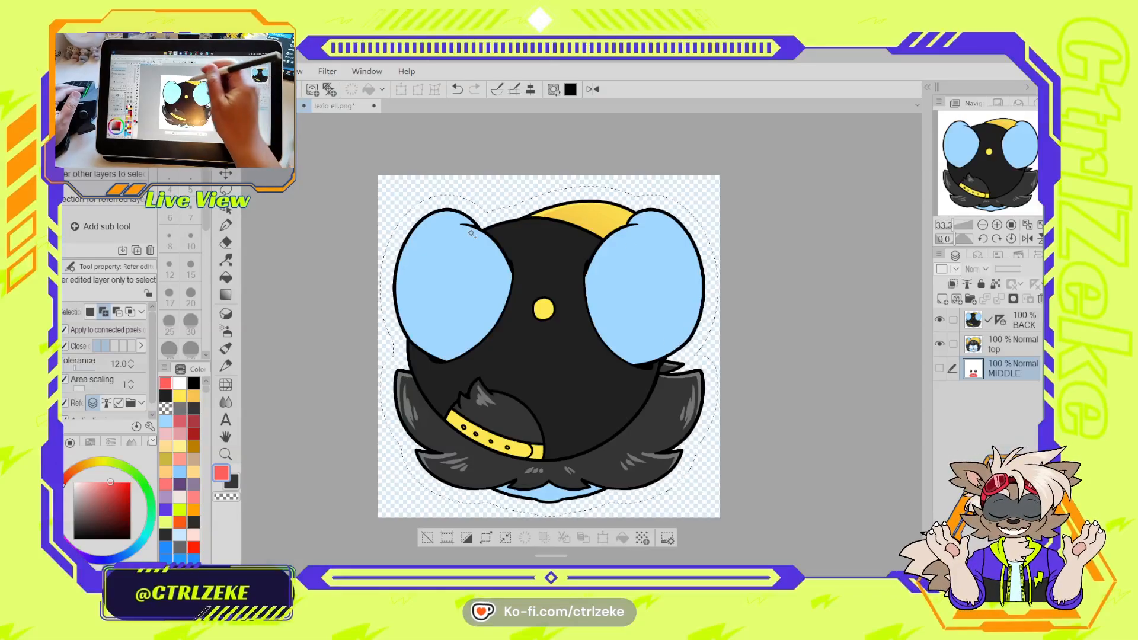
Add a layer above BACK, outline the expanded selection in thin black, name the layer Margin Cuts and deselect
left_click(974, 322)
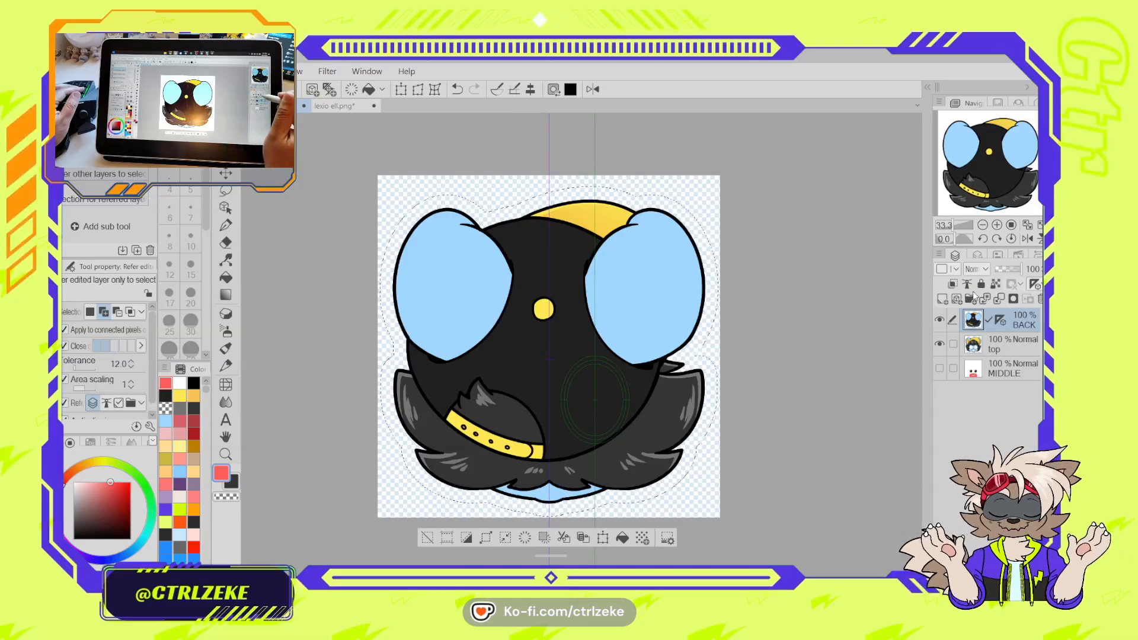
key("ctrl+shift+n")
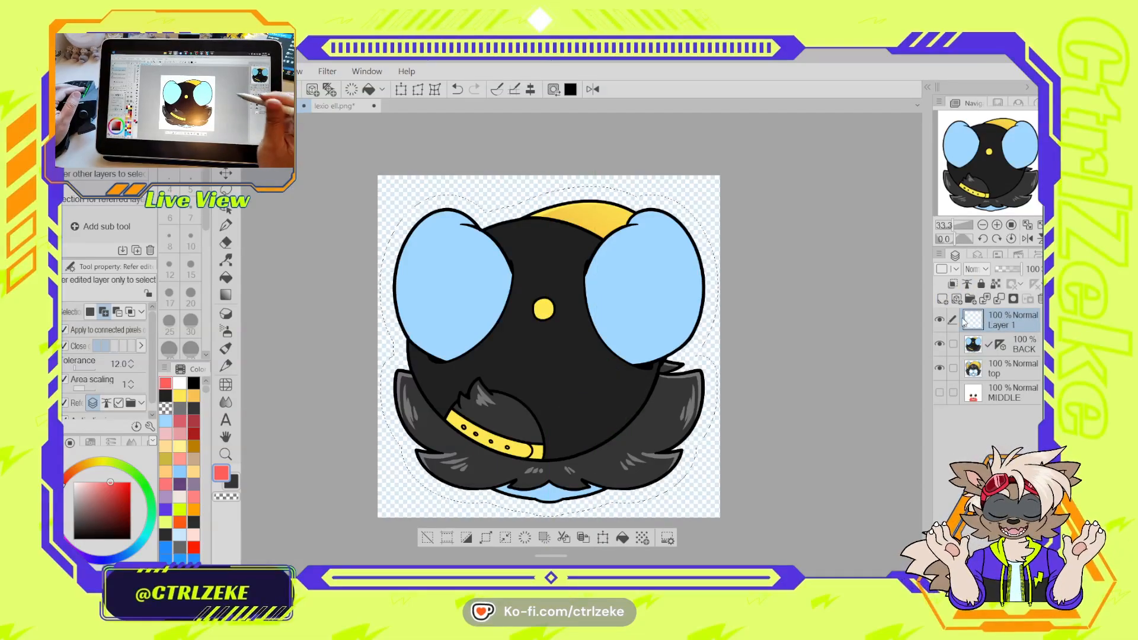
left_click(130, 539)
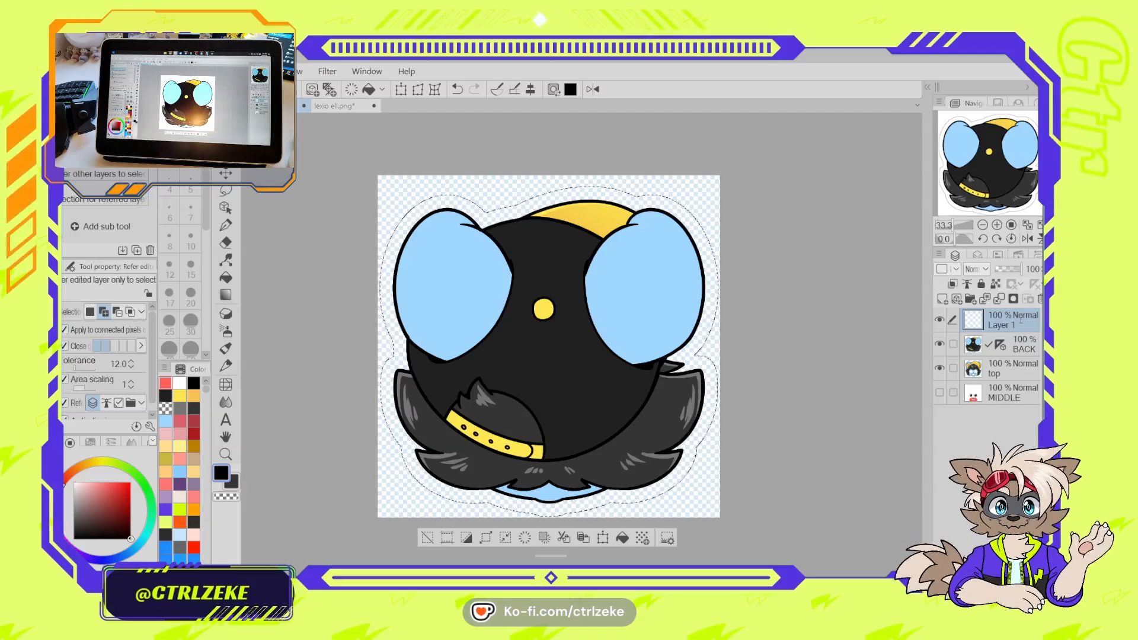
type("Margin Cuts")
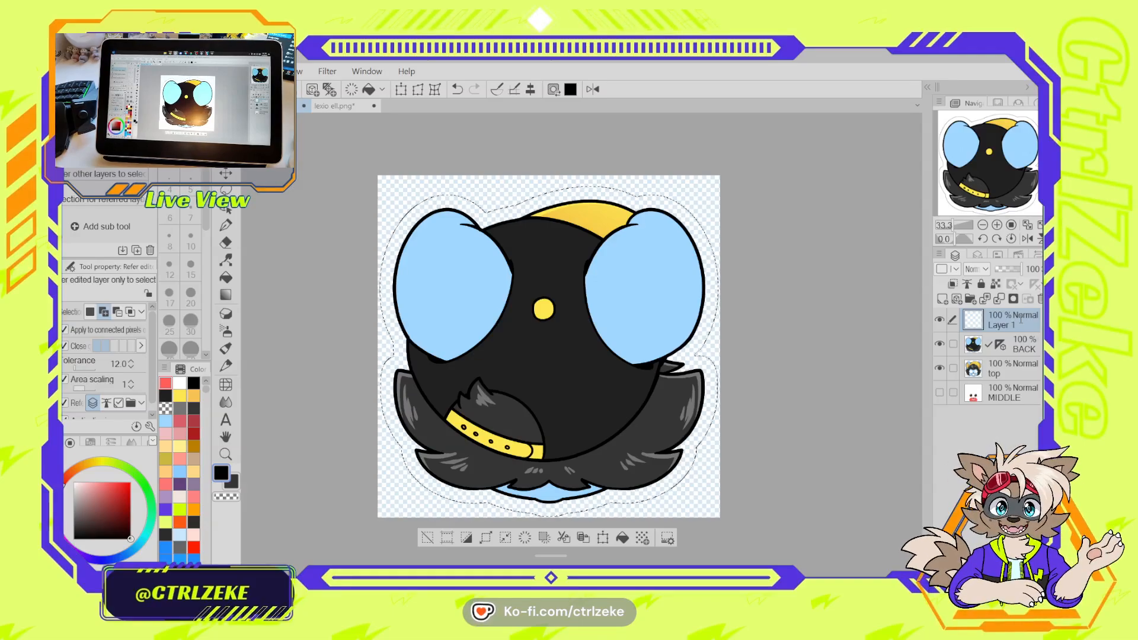
key("Return")
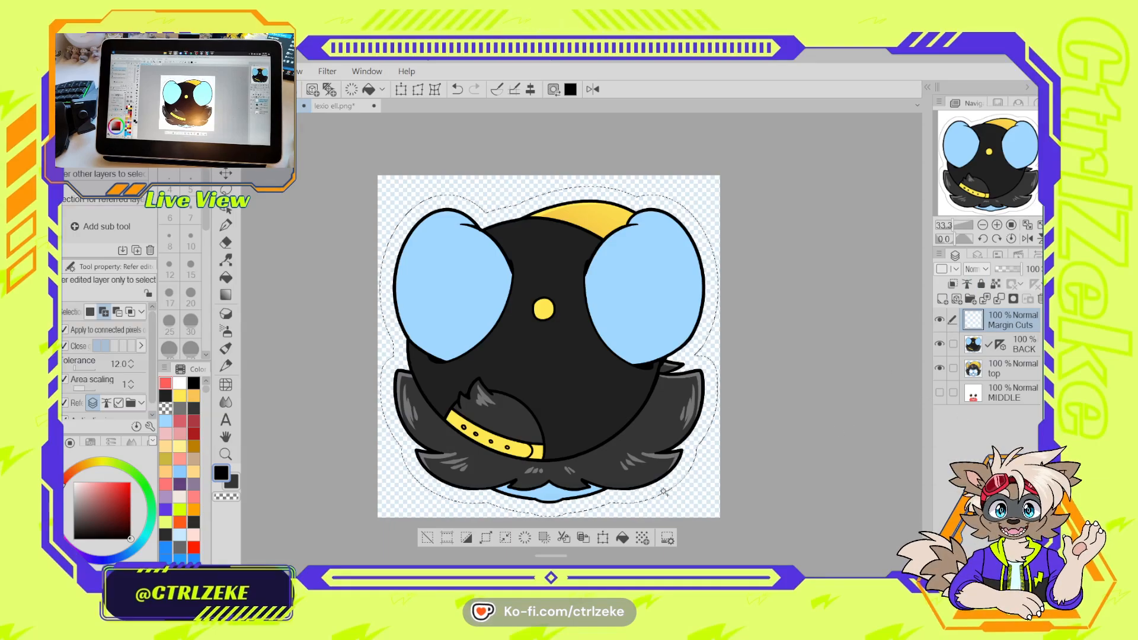
left_click(427, 537)
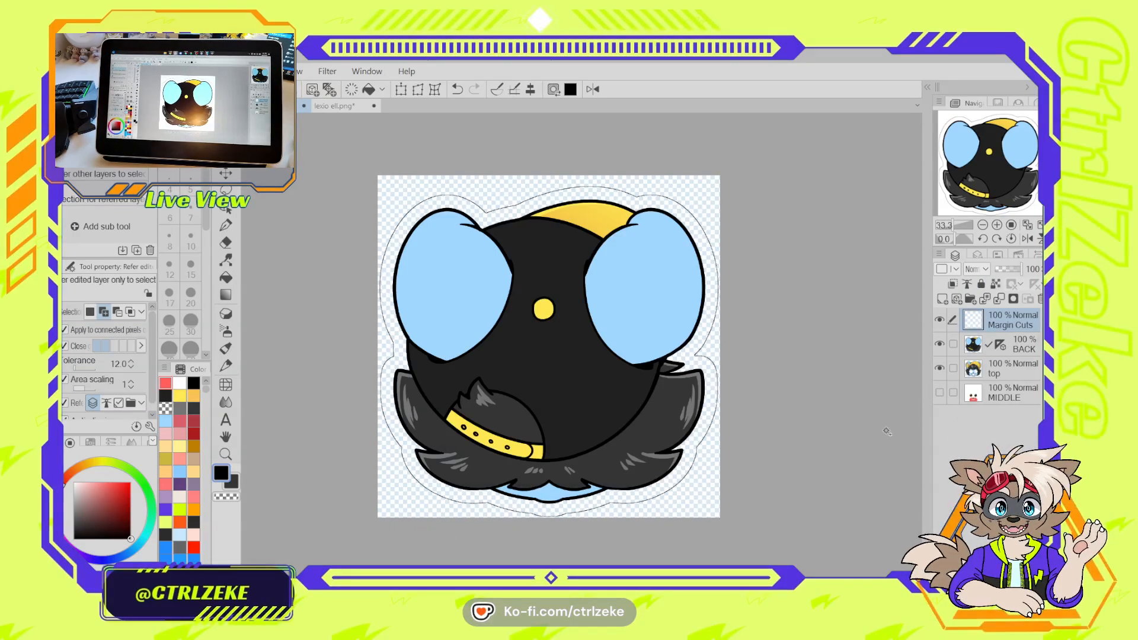
Hide the Margin Cuts, BACK and MIDDLE layers so only the top layer is visible
left_click(941, 320)
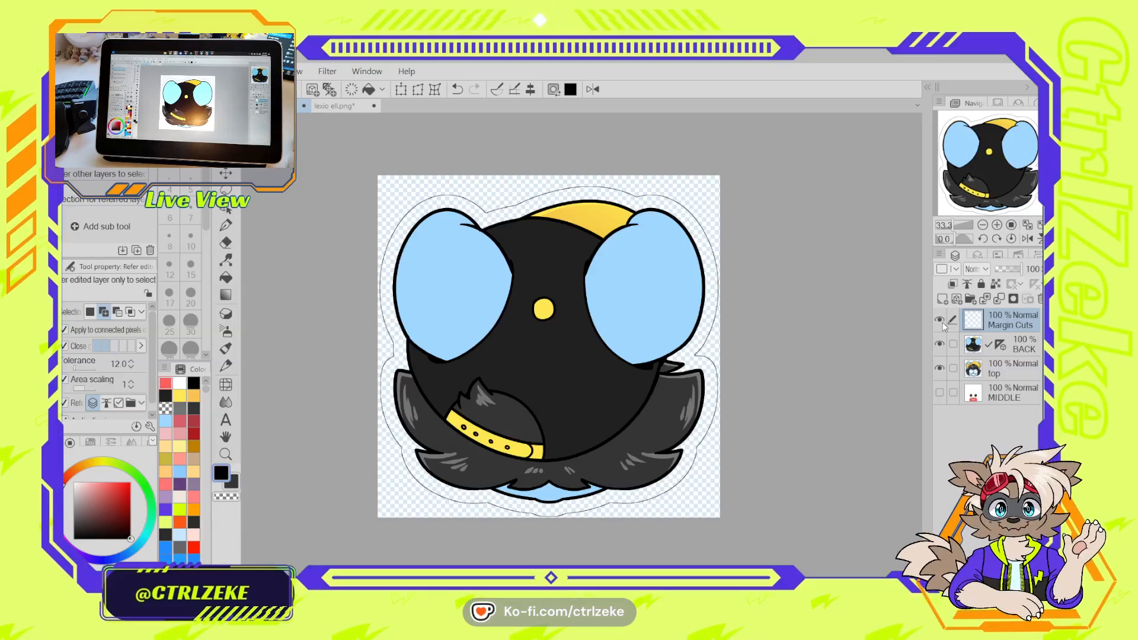
left_click_drag(940, 344, 938, 375)
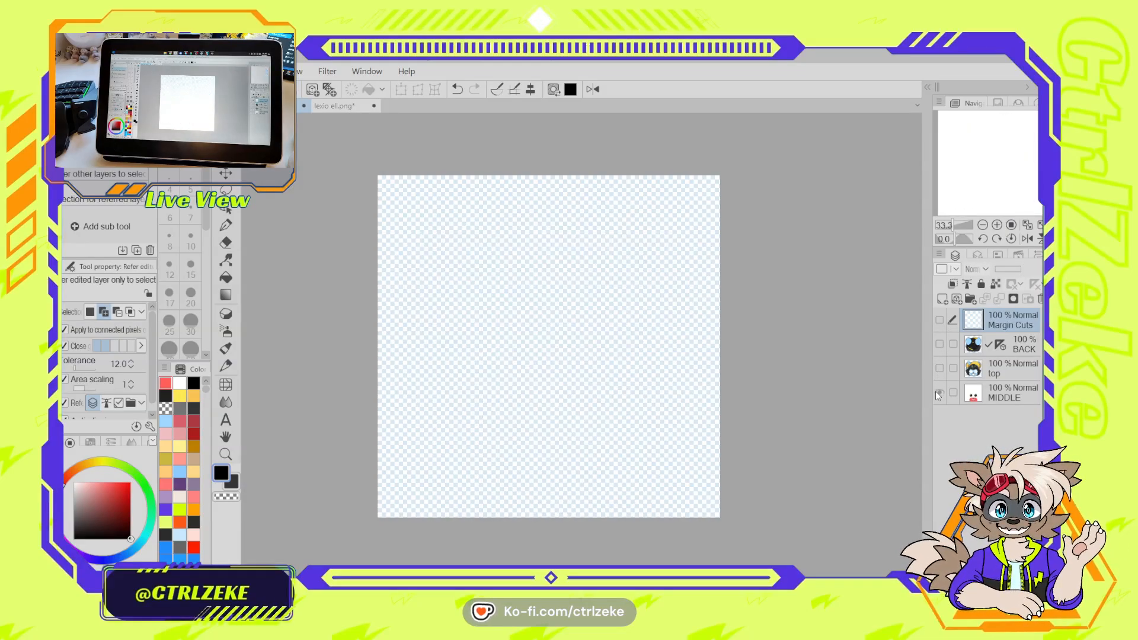
left_click(937, 392)
left_click(937, 391)
left_click(937, 391)
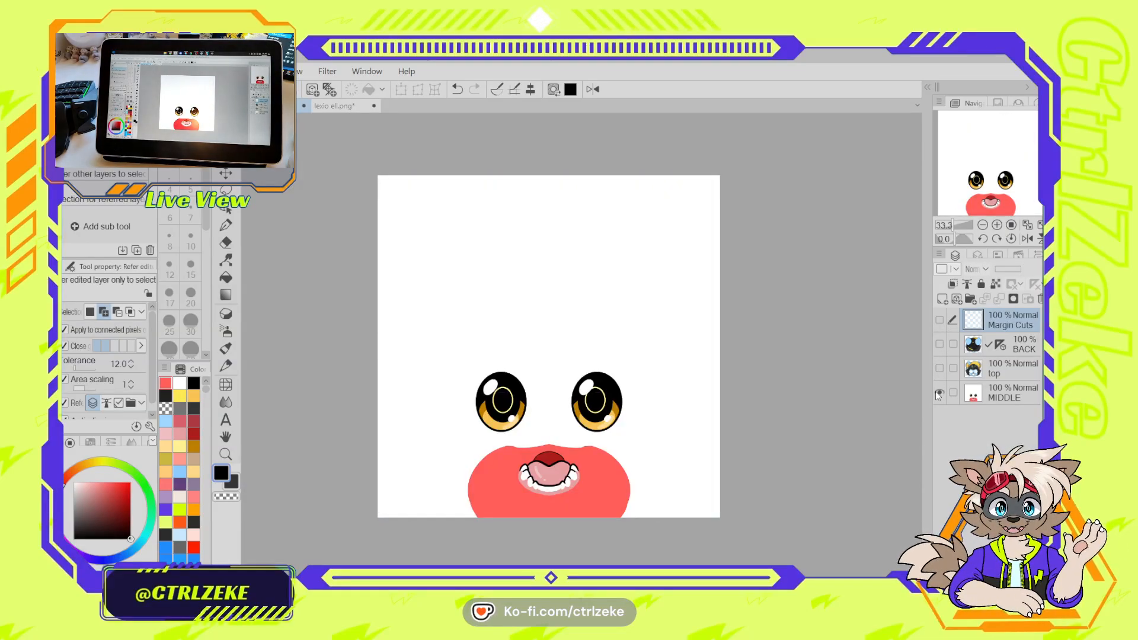
left_click(937, 391)
left_click(939, 367)
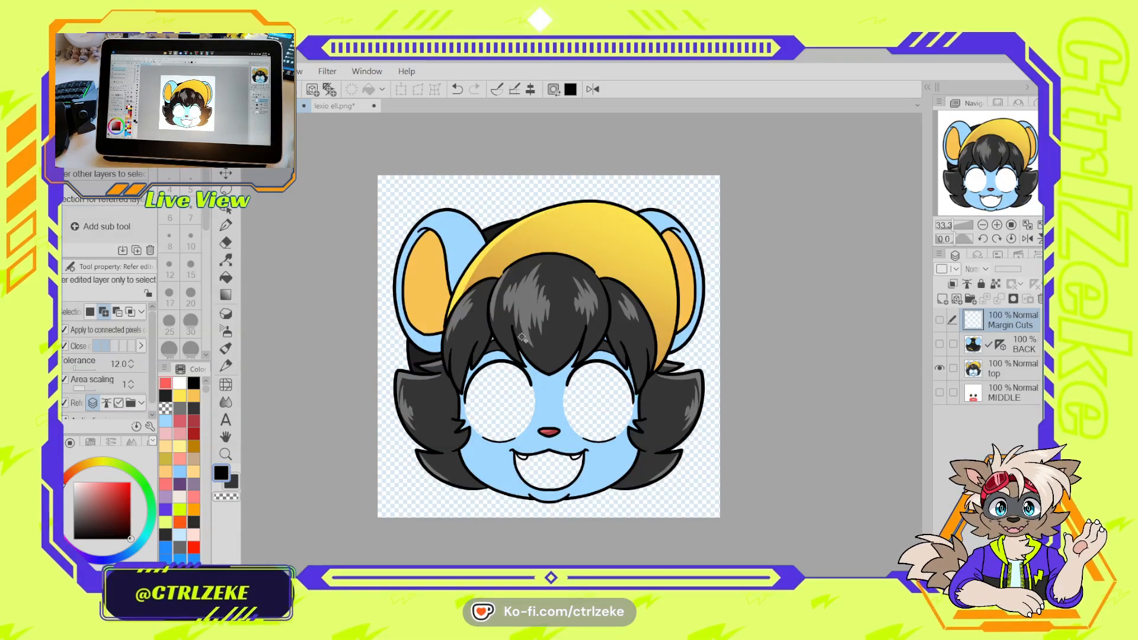
Select the head's silhouette by inverting the surrounding area, outline it in thin black on a new layer above BACK and deselect
left_click(420, 205)
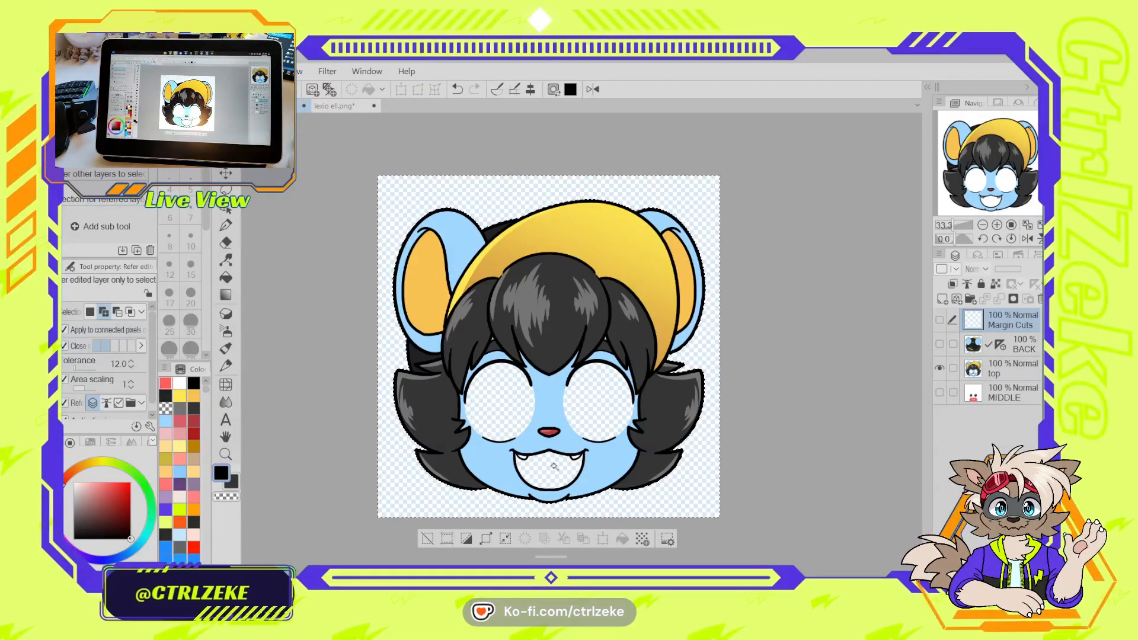
left_click(466, 540)
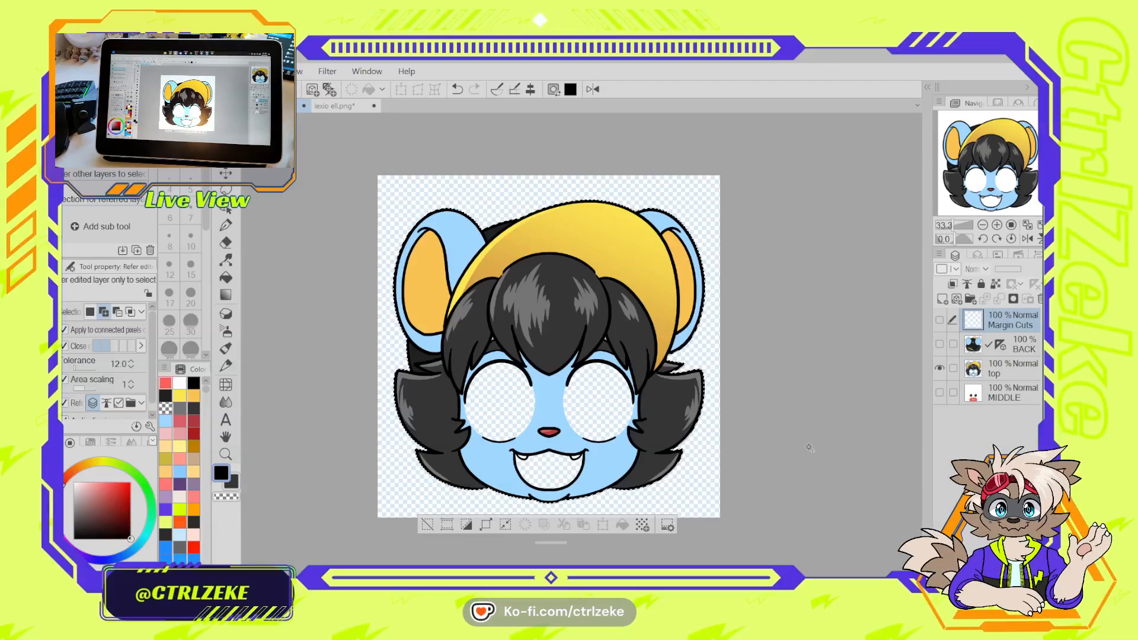
left_click(939, 369)
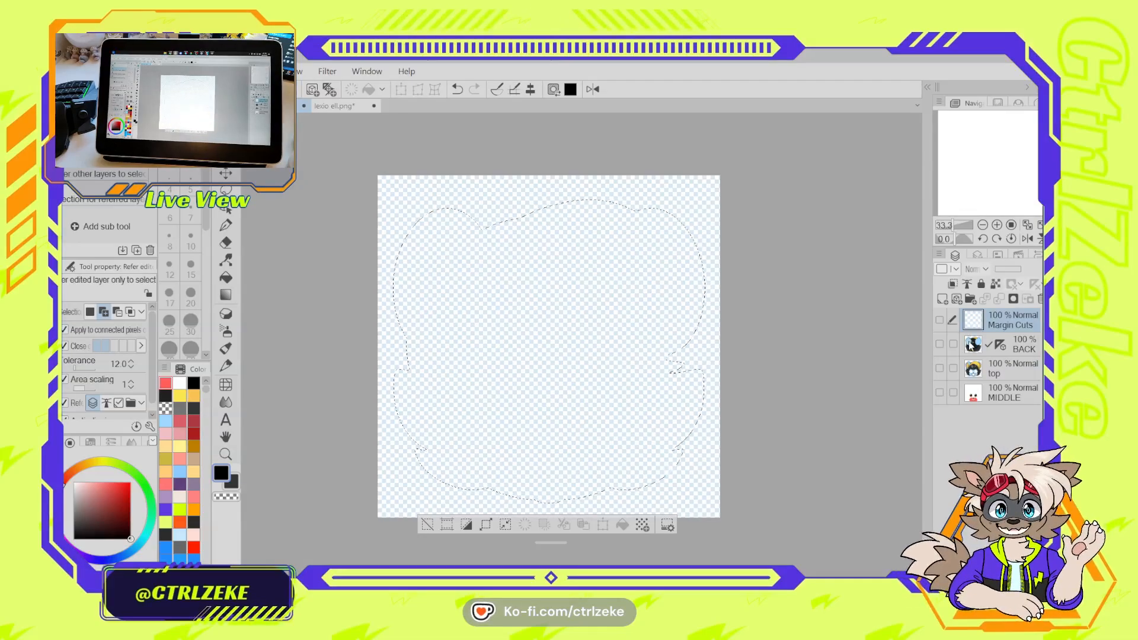
left_click(1013, 345)
left_click(942, 300)
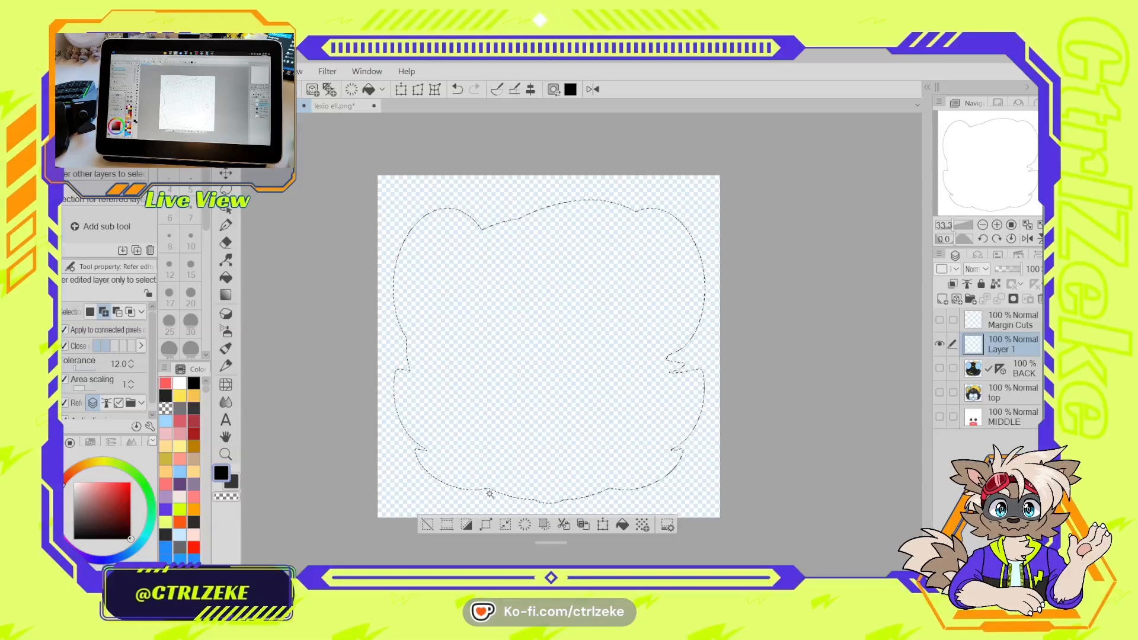
left_click(431, 527)
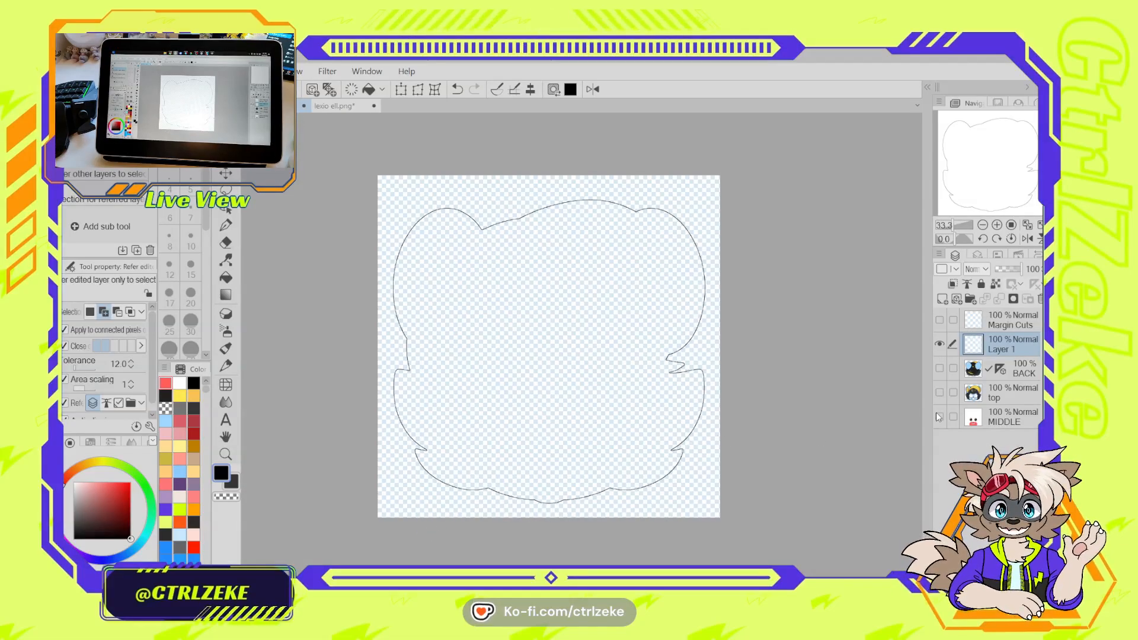
Compare the new outline with Margin Cuts, rename its layer CUT LINE and rename the top layer TOP
left_click(939, 323)
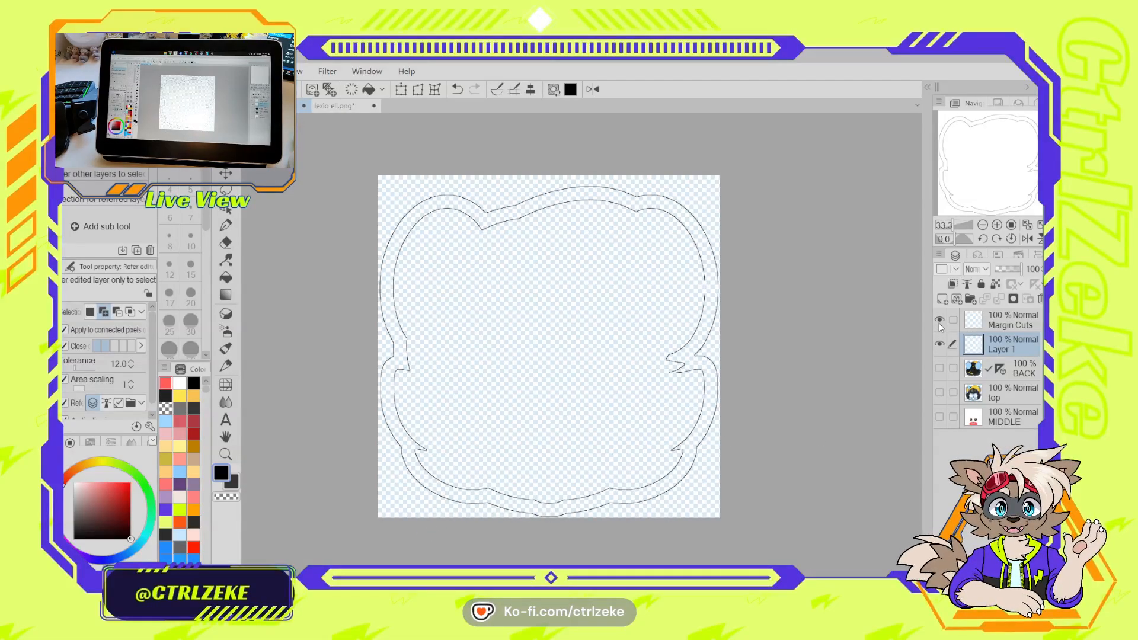
left_click(940, 320)
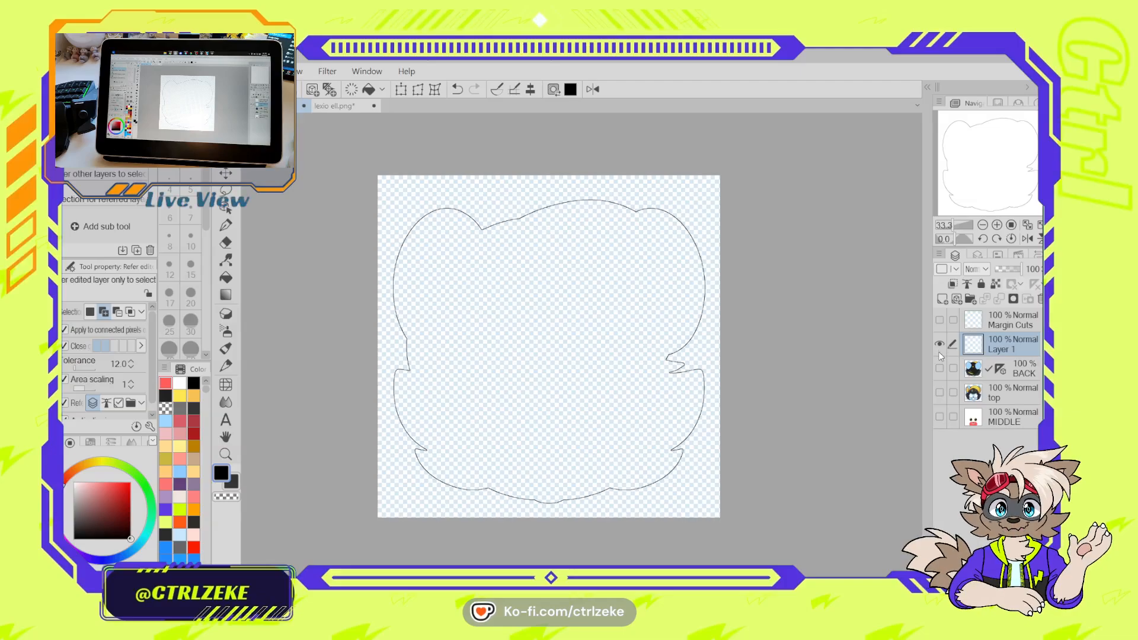
mouse_move(940, 368)
left_mouse_down()
mouse_move(940, 417)
mouse_move(940, 369)
left_mouse_up()
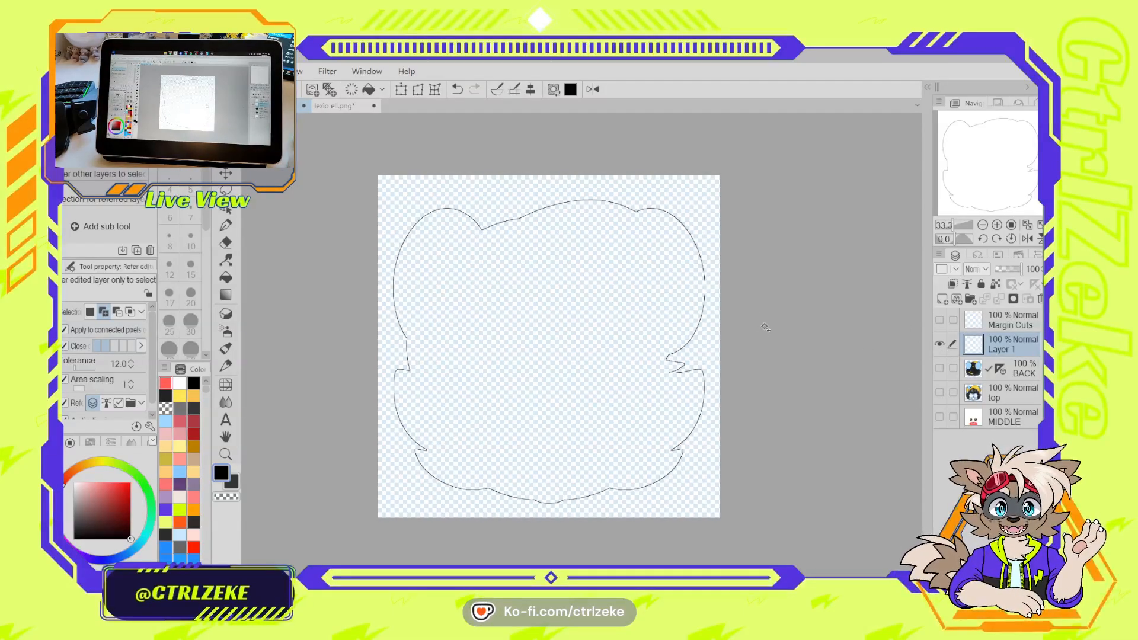
left_click(941, 321)
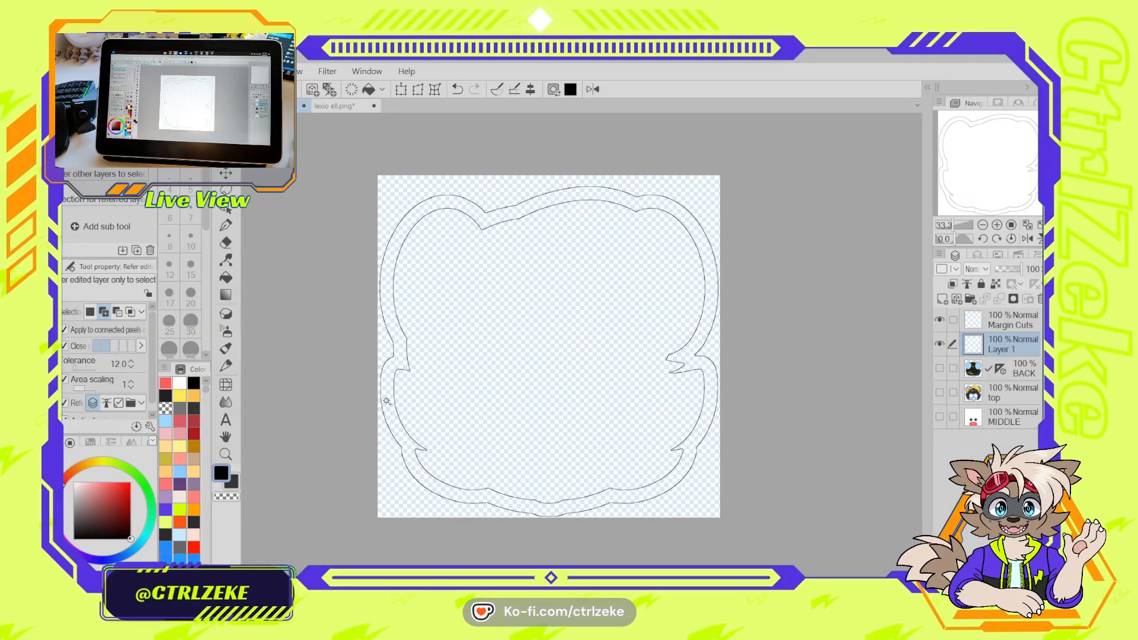
left_click(939, 320)
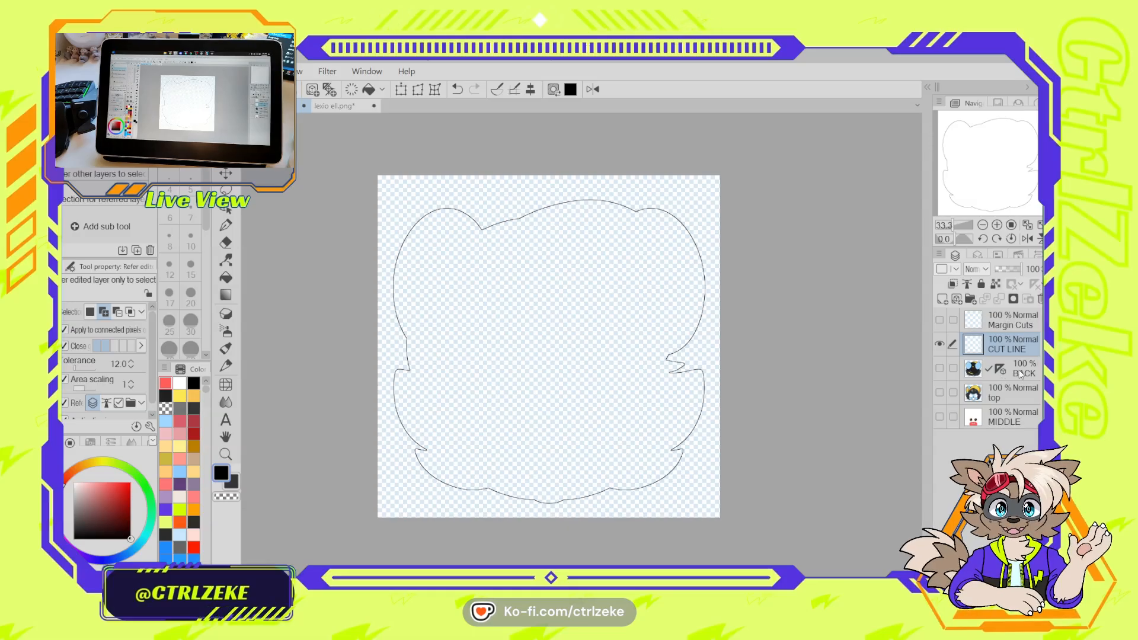
left_click(997, 397)
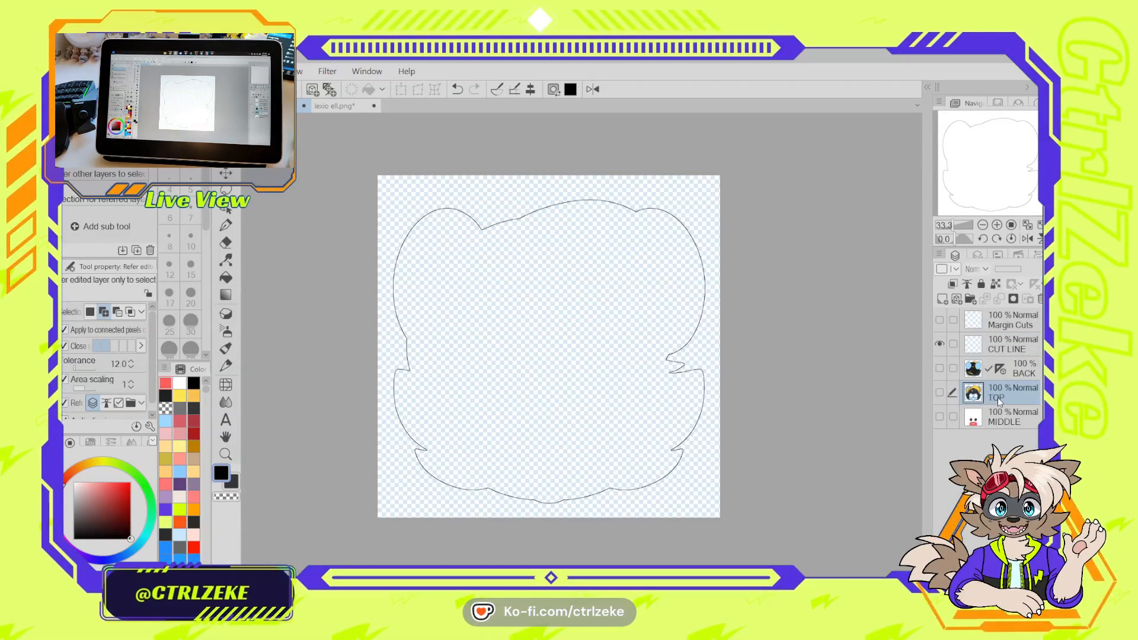
Hide Margin Cuts and reorder the layers as CUT LINE, TOP, MIDDLE, BACK and Margin Cuts
left_click(940, 321)
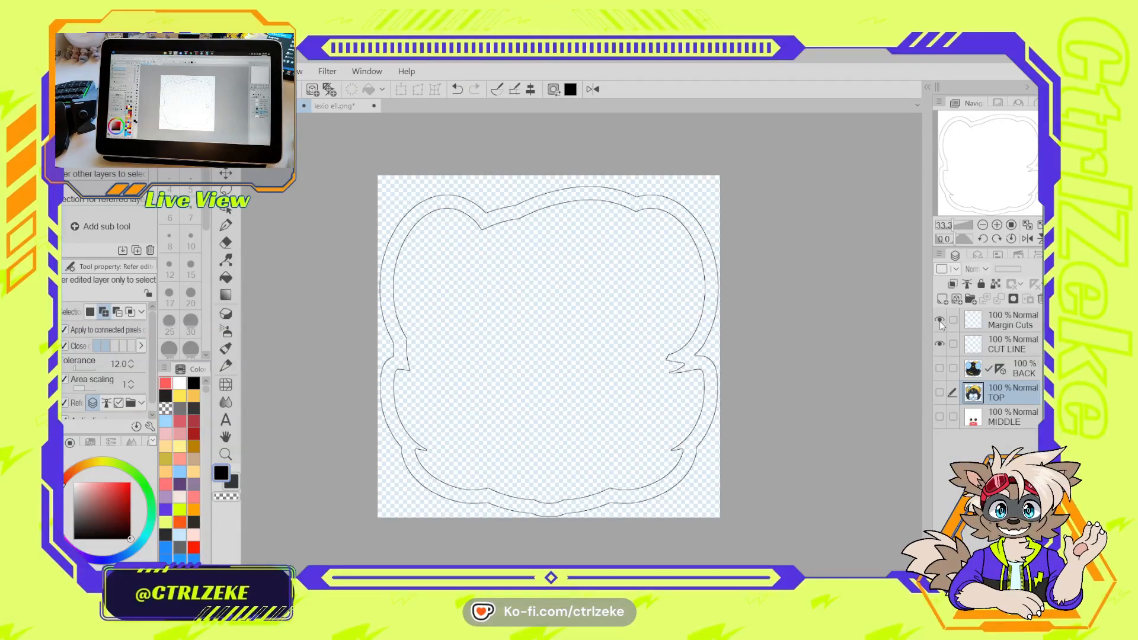
left_click(940, 321)
left_click(940, 321)
left_click(940, 322)
left_click(940, 322)
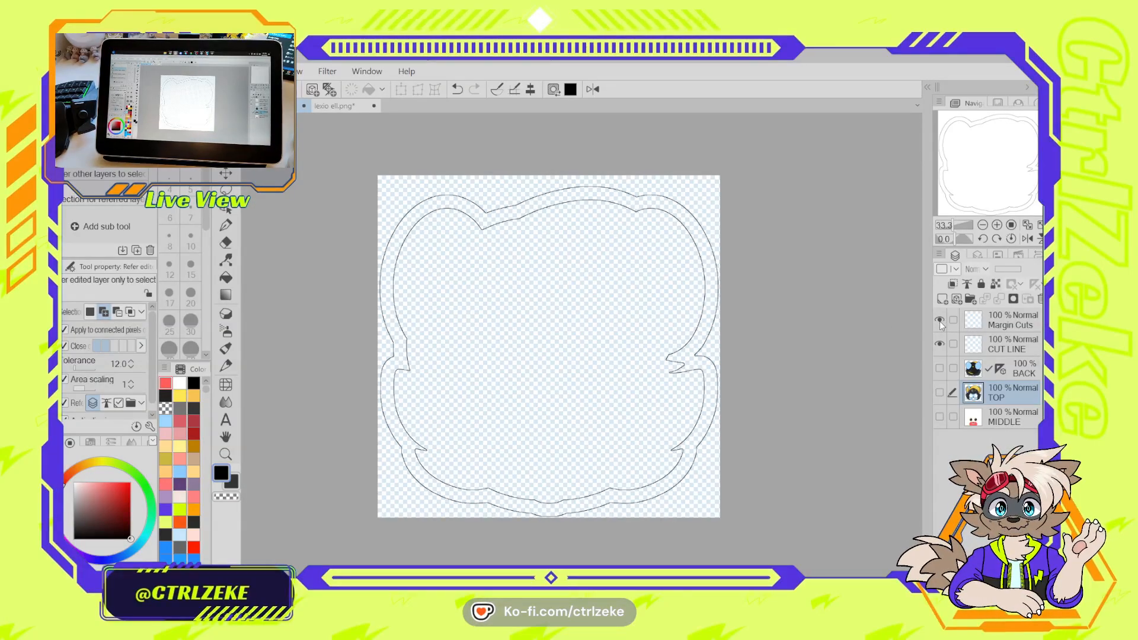
left_click(940, 322)
left_click_drag(990, 326, 1019, 427)
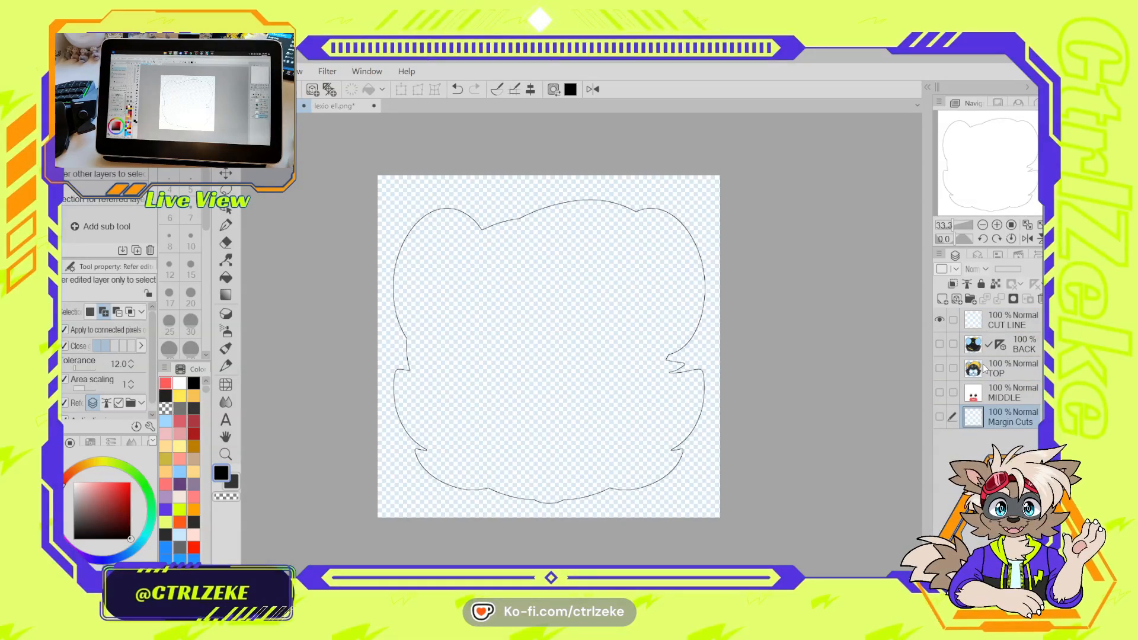
left_click_drag(984, 368, 1008, 340)
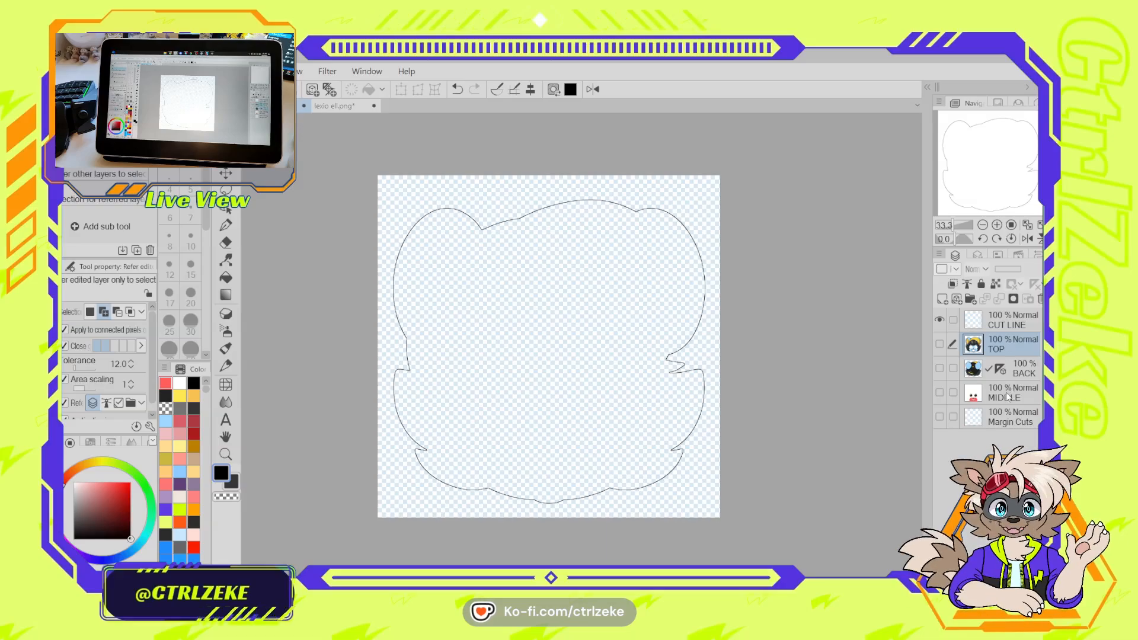
left_click_drag(1006, 392, 973, 359)
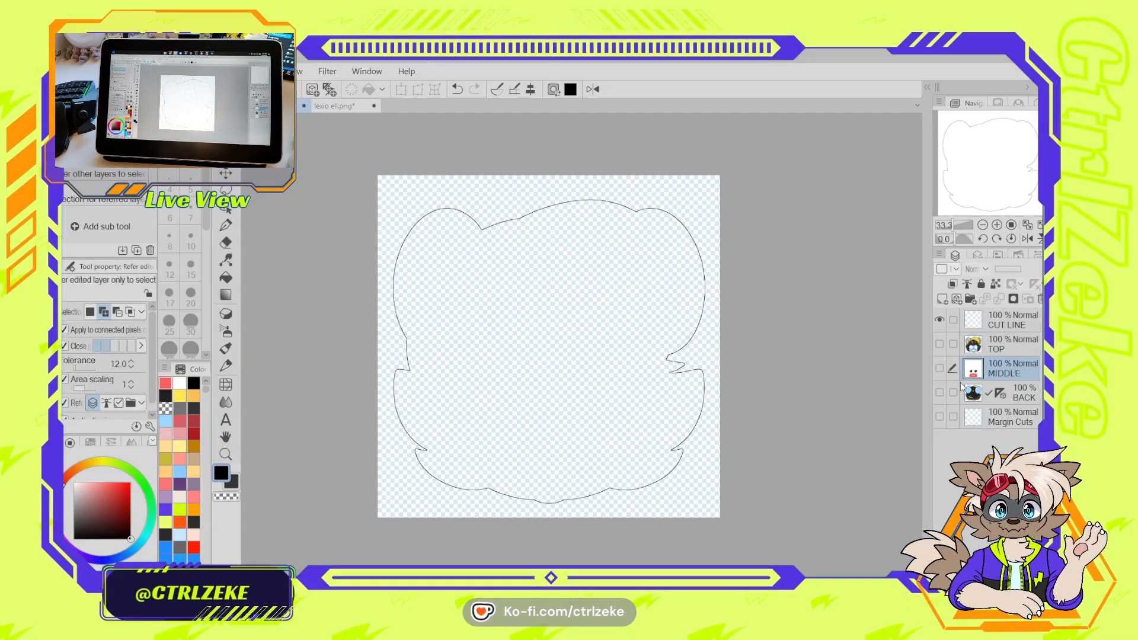
Check the front view on TOP and MIDDLE and the BACK view by toggling those layers' visibility
left_click_drag(940, 344, 939, 368)
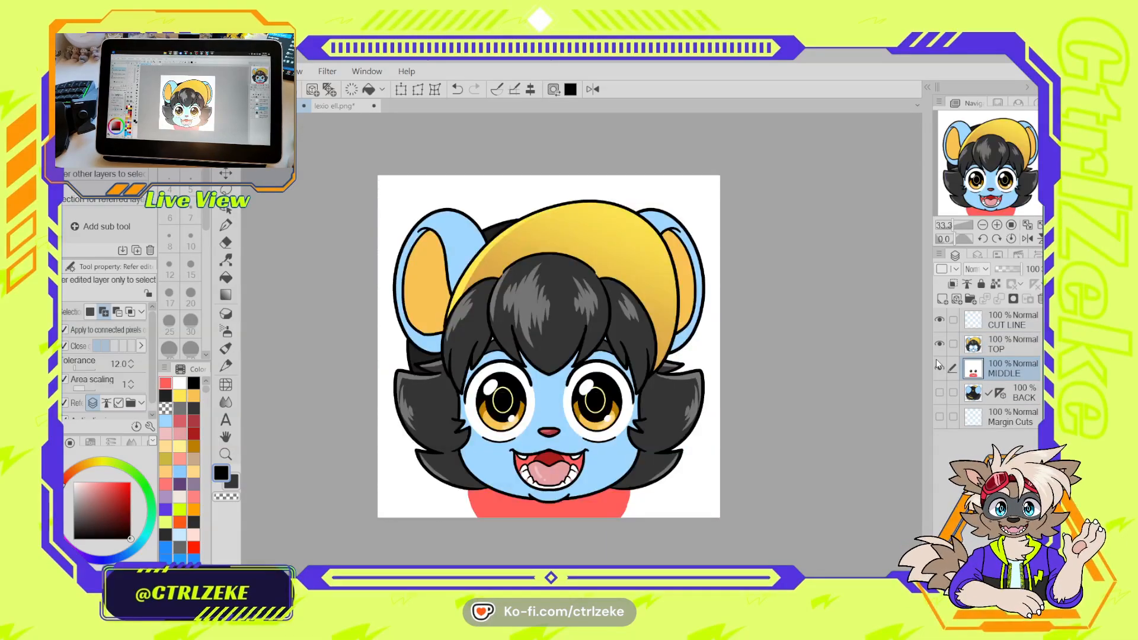
mouse_move(939, 368)
left_mouse_down()
mouse_move(941, 328)
mouse_move(939, 368)
left_mouse_up()
left_click(940, 324)
left_click(941, 324)
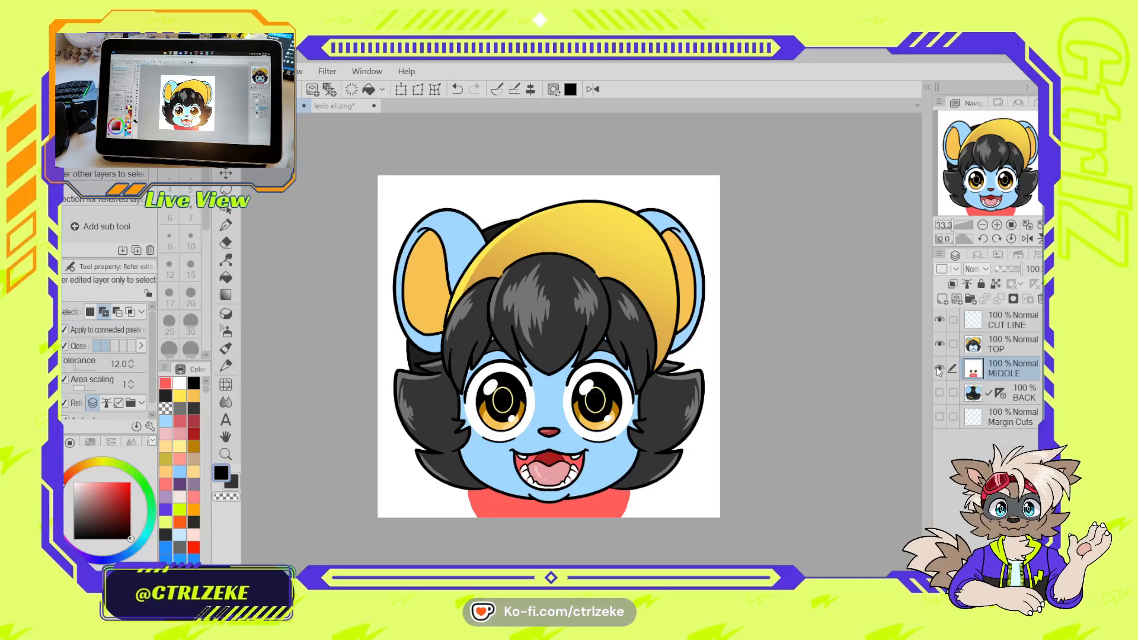
left_click_drag(938, 350, 948, 391)
left_click(942, 393)
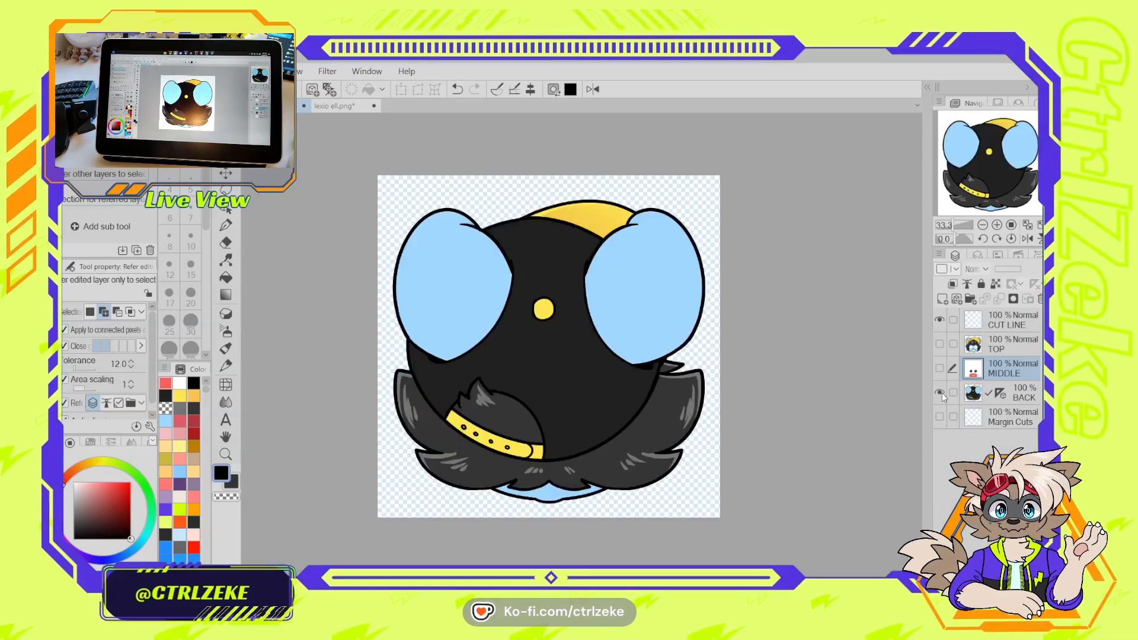
left_click(941, 391)
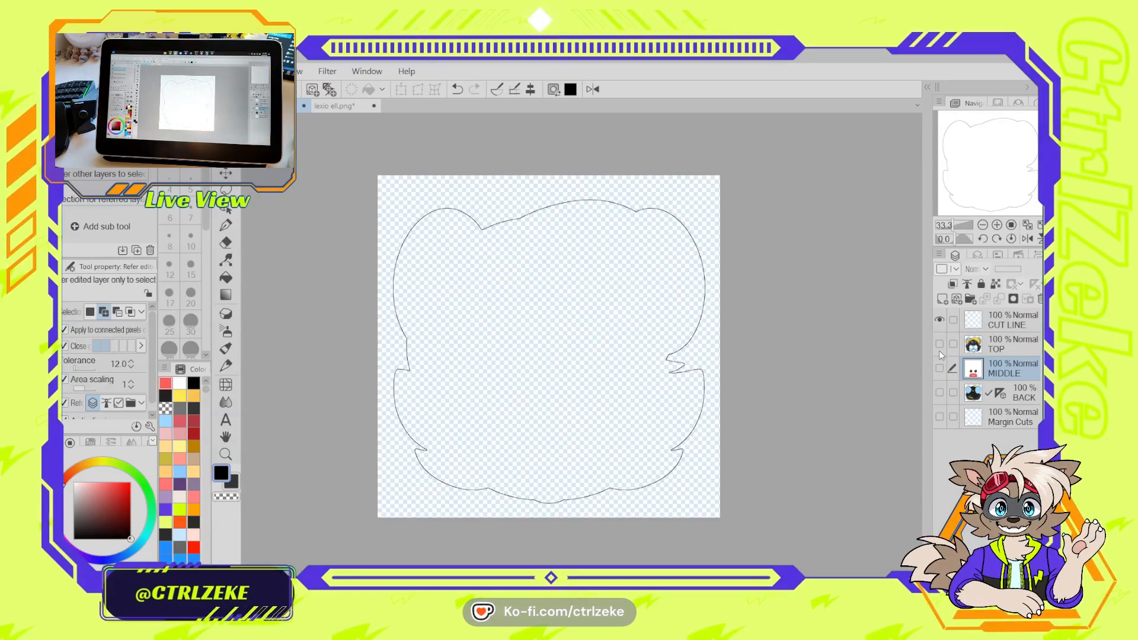
Show the TOP, MIDDLE and BACK layers together beneath CUT LINE
left_click_drag(939, 349, 941, 393)
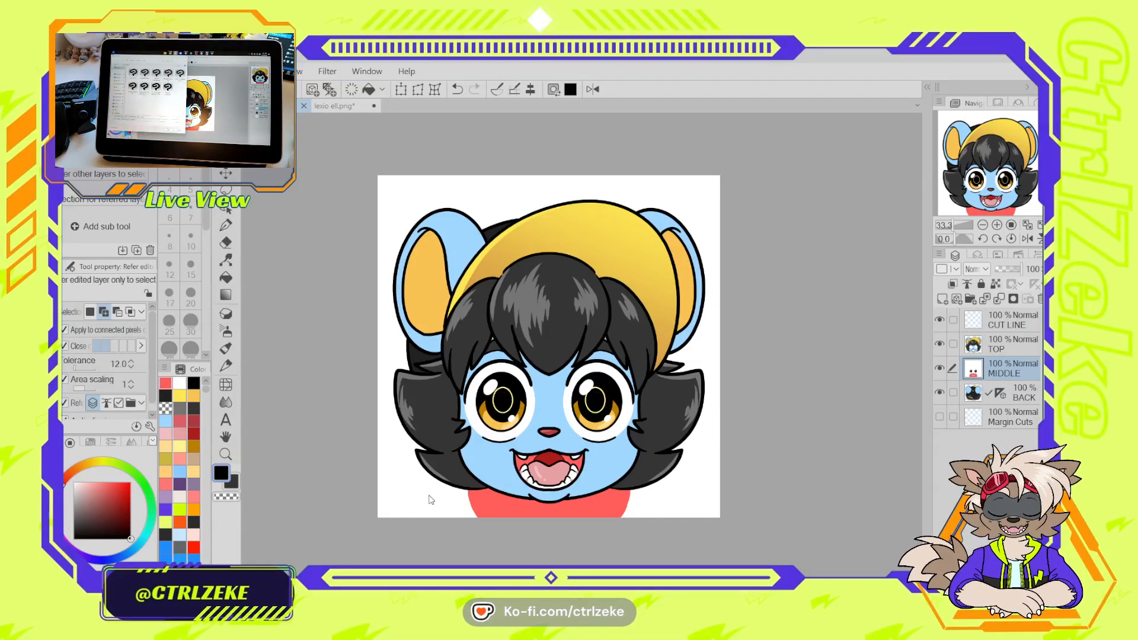
left_click(449, 516)
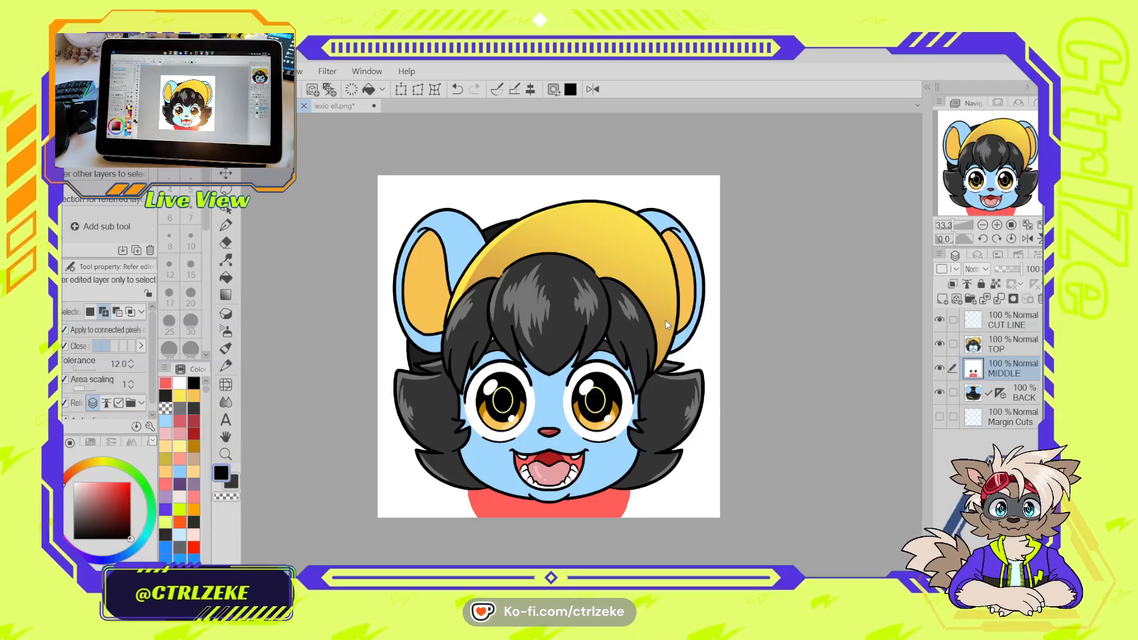